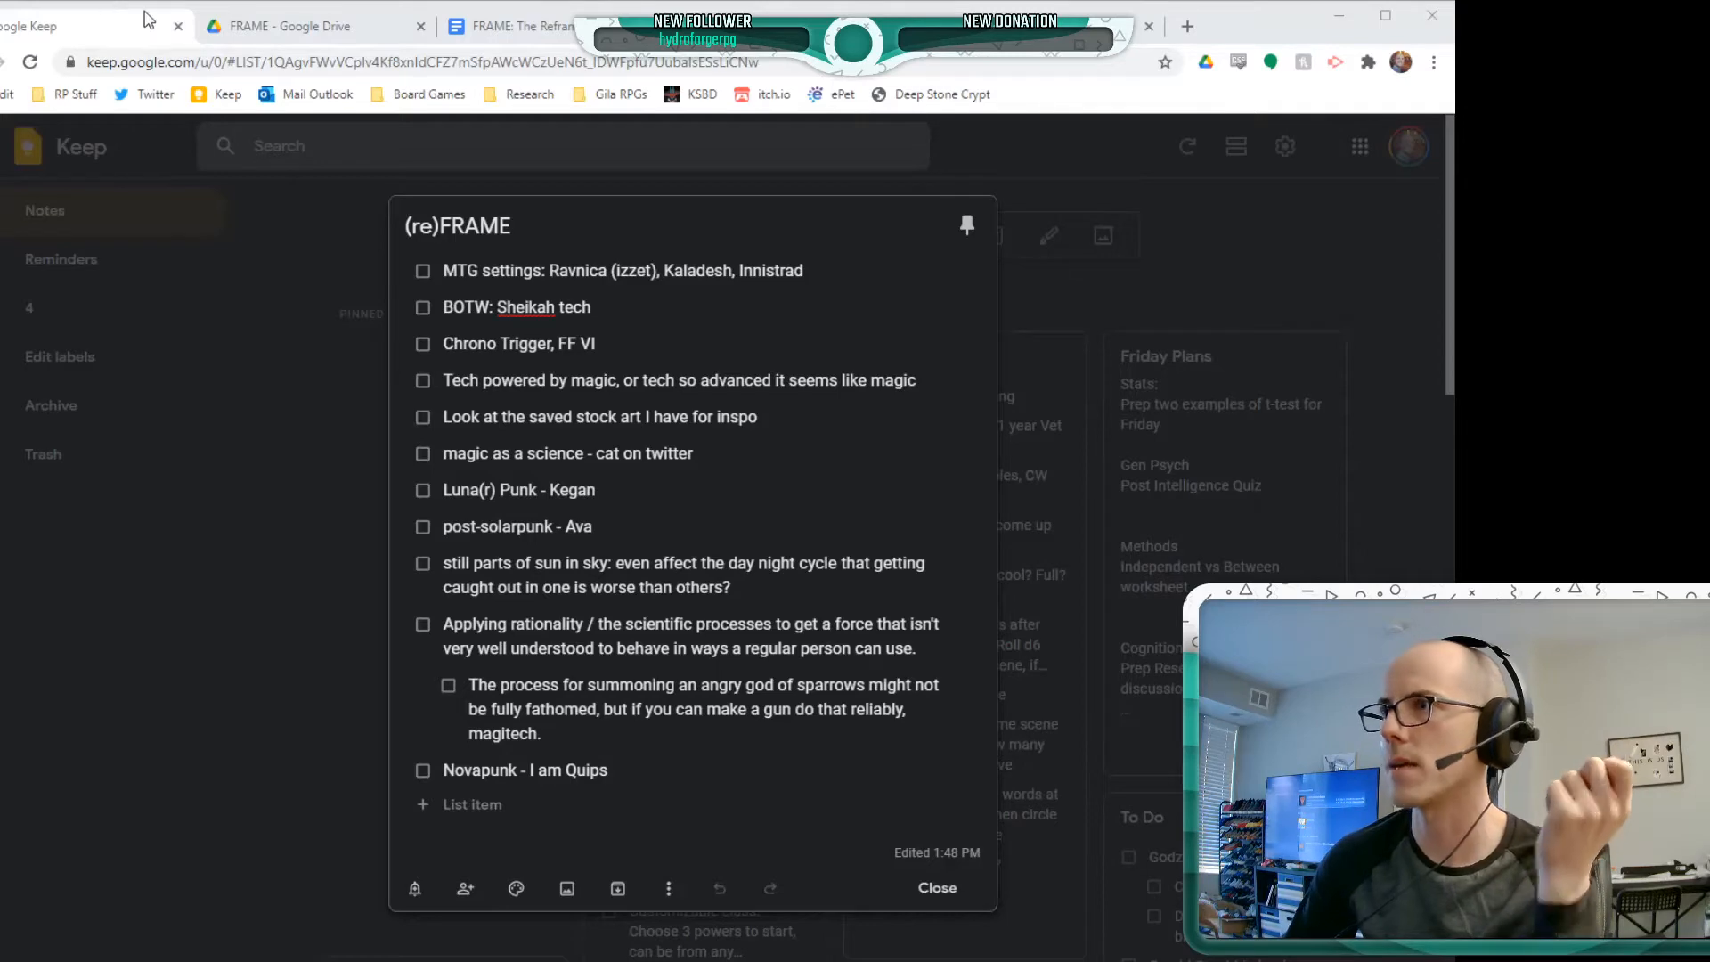
# Switch to the FRAME: The Reframing document and review the bullets in its Magitech section
pyautogui.click(538, 29)
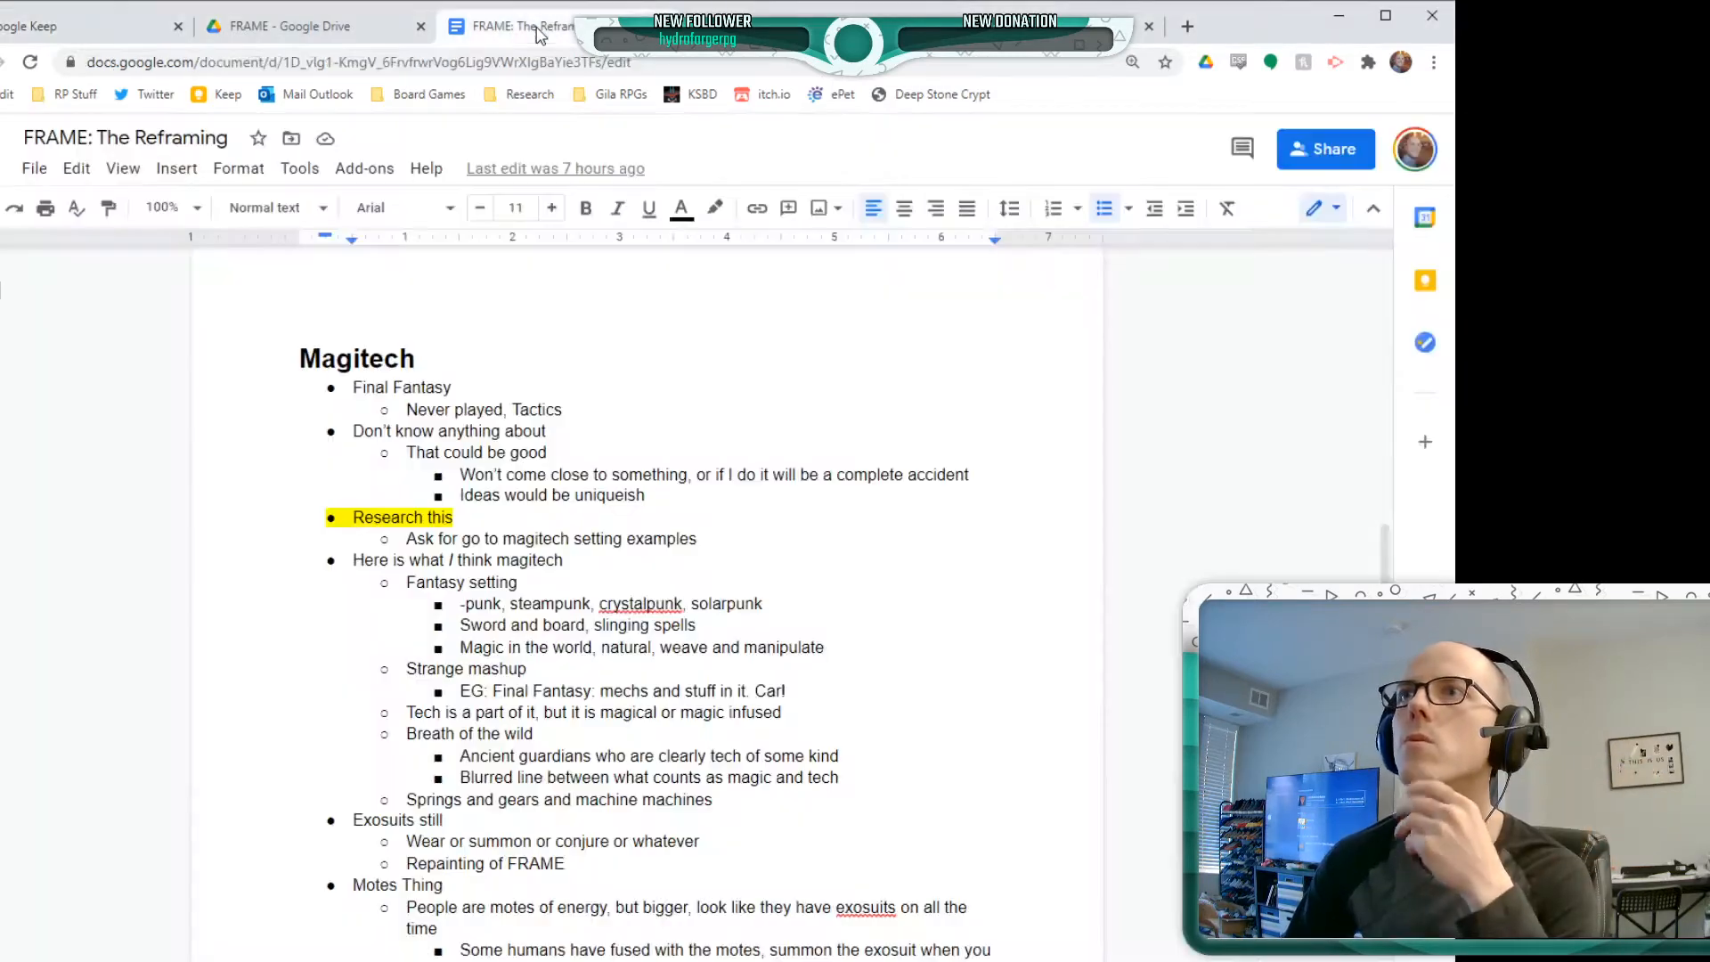
pyautogui.scroll(-3, 375, 468)
pyautogui.scroll(1, 376, 468)
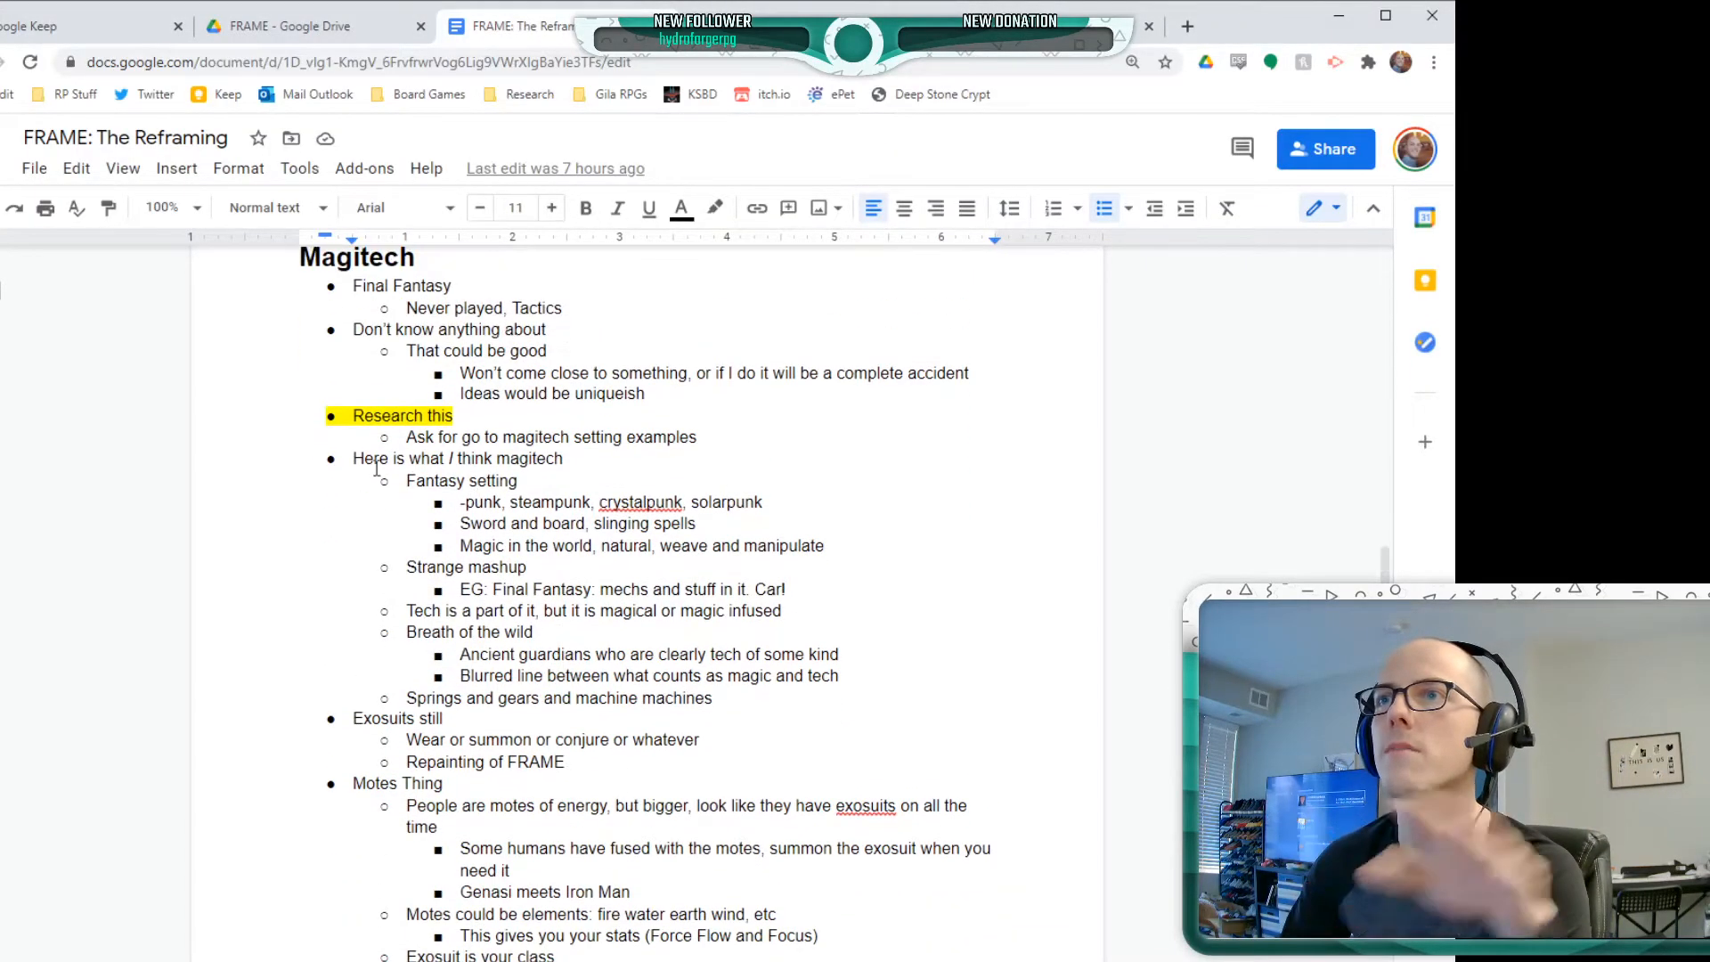
pyautogui.click(506, 502)
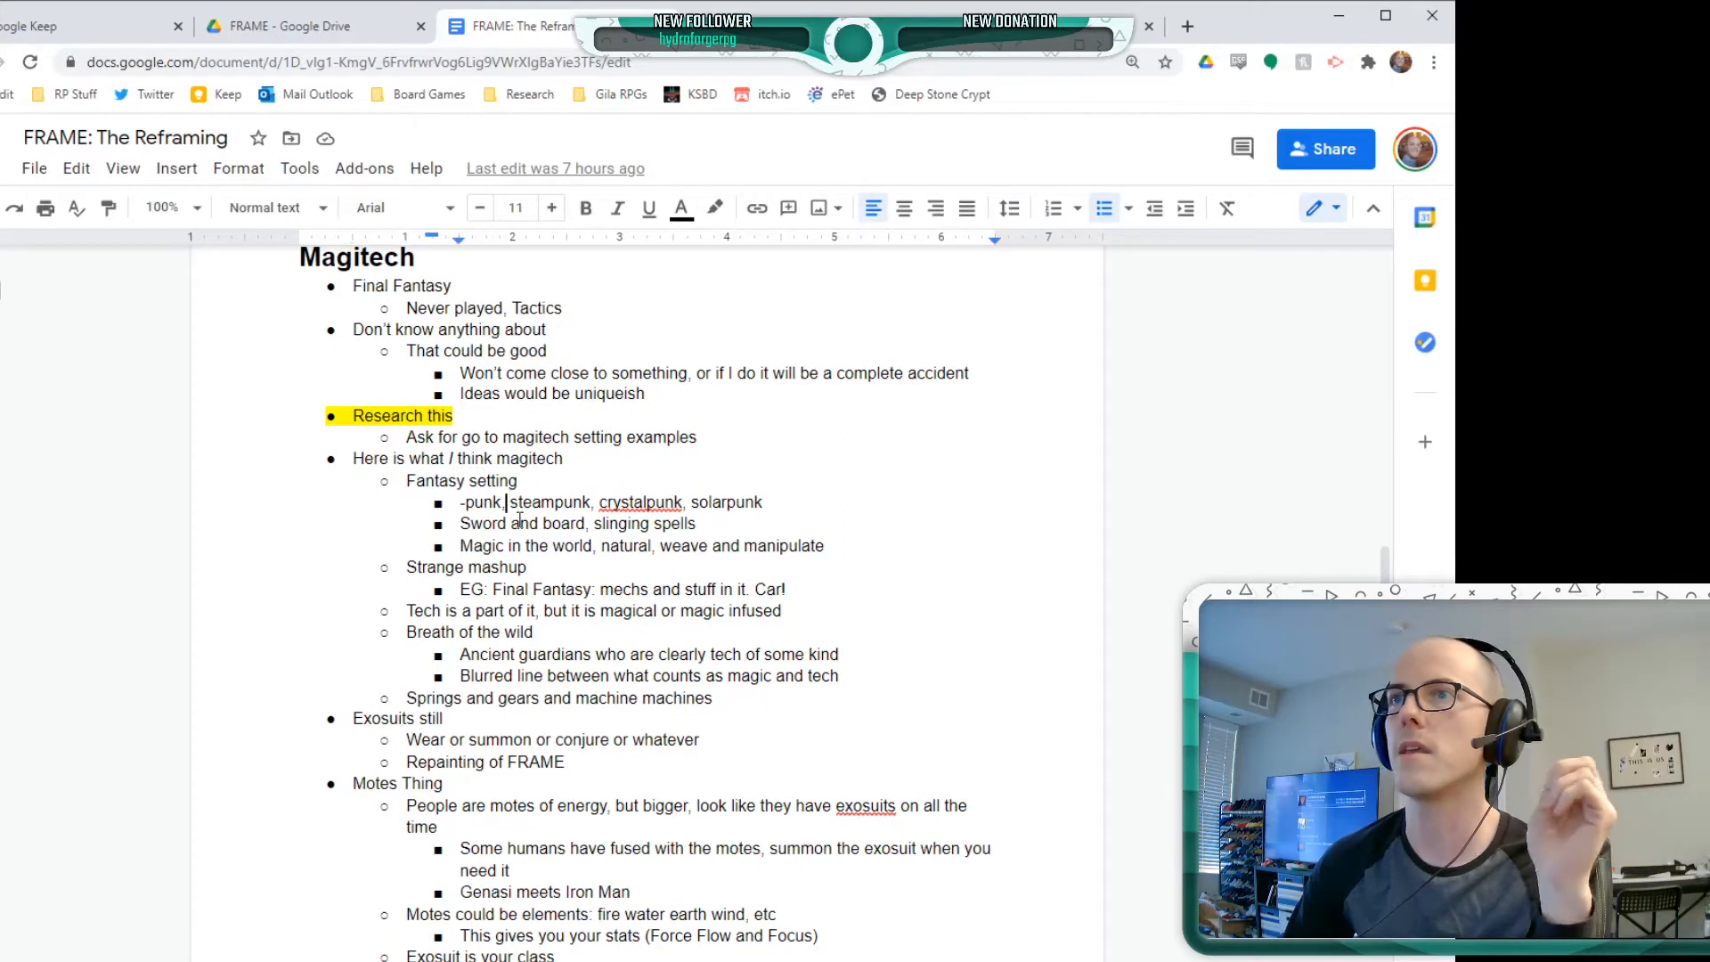
pyautogui.click(683, 502)
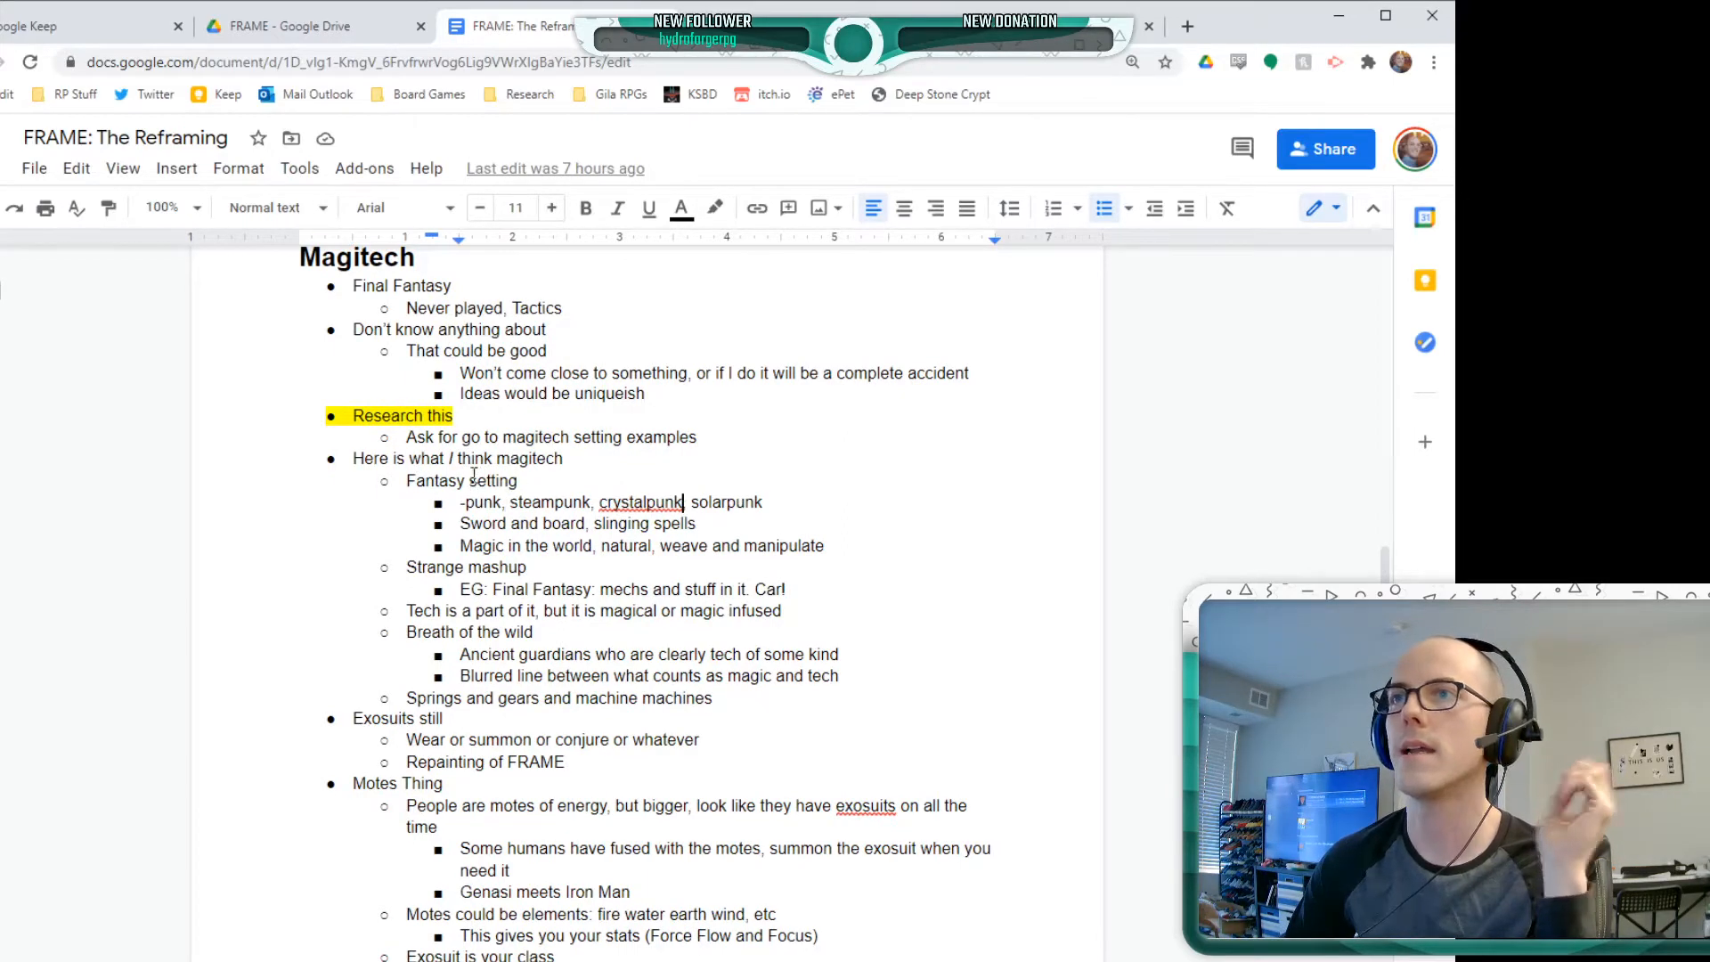
pyautogui.write(',')
# Add the sub-bullet "Vibrant, colorful, energetic, natural," directly beneath "Here is what I think magitech"
pyautogui.click(616, 460)
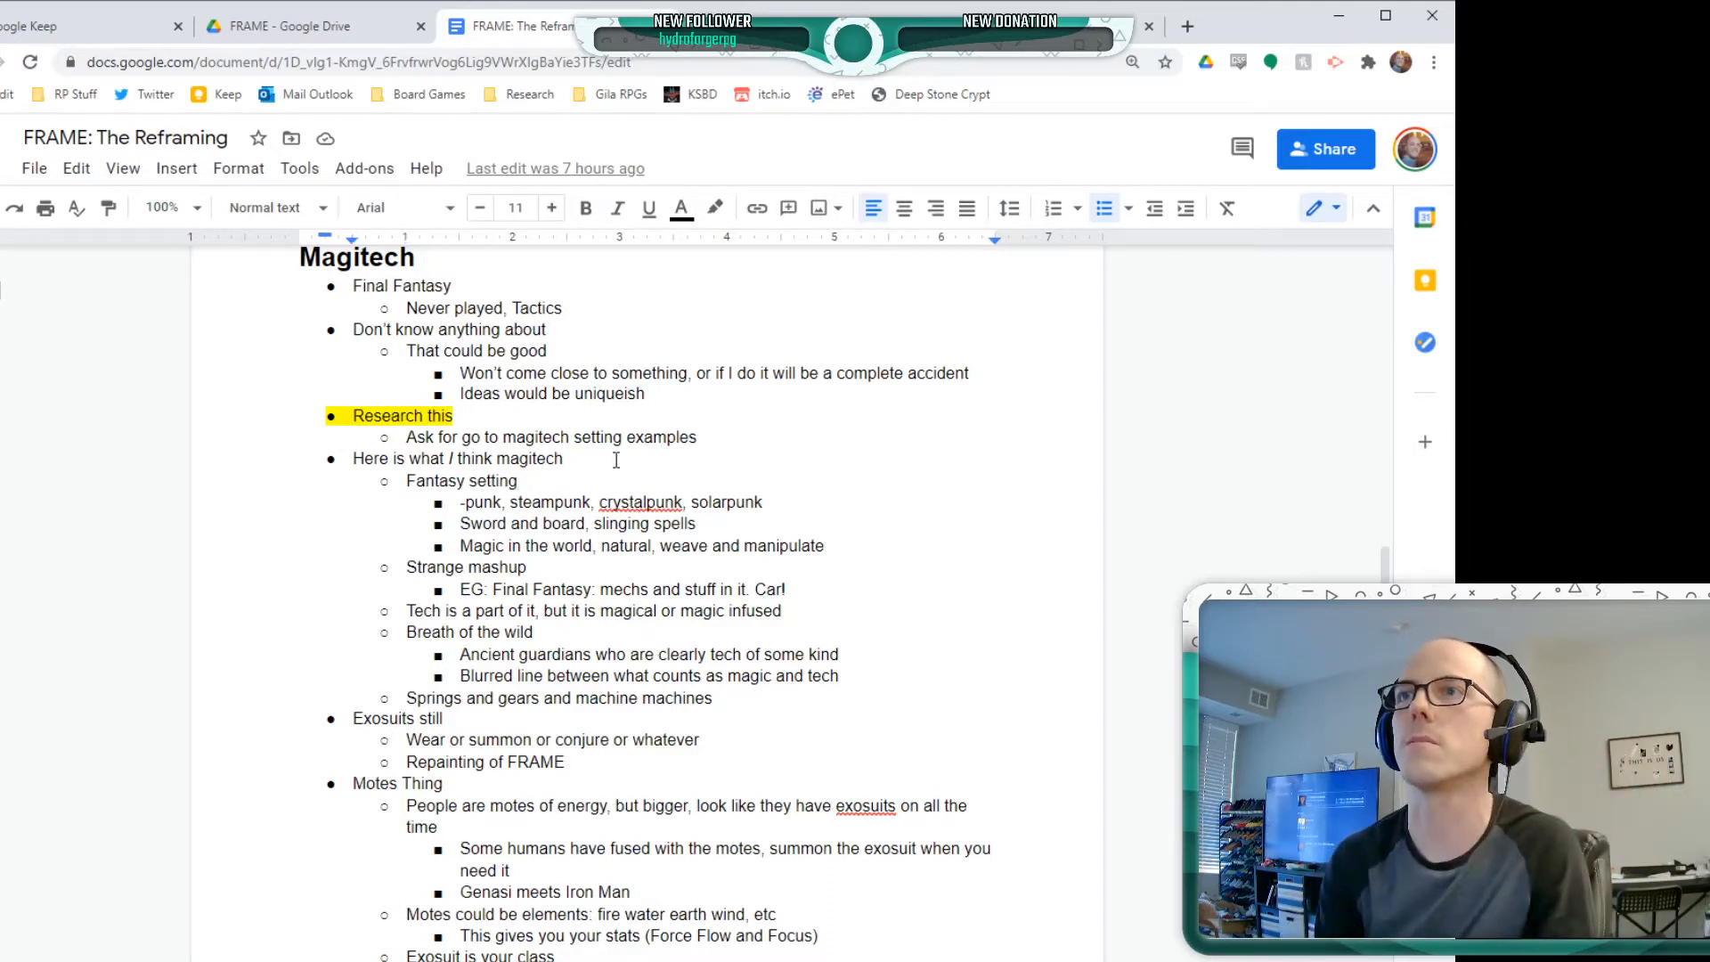
pyautogui.press('Return')
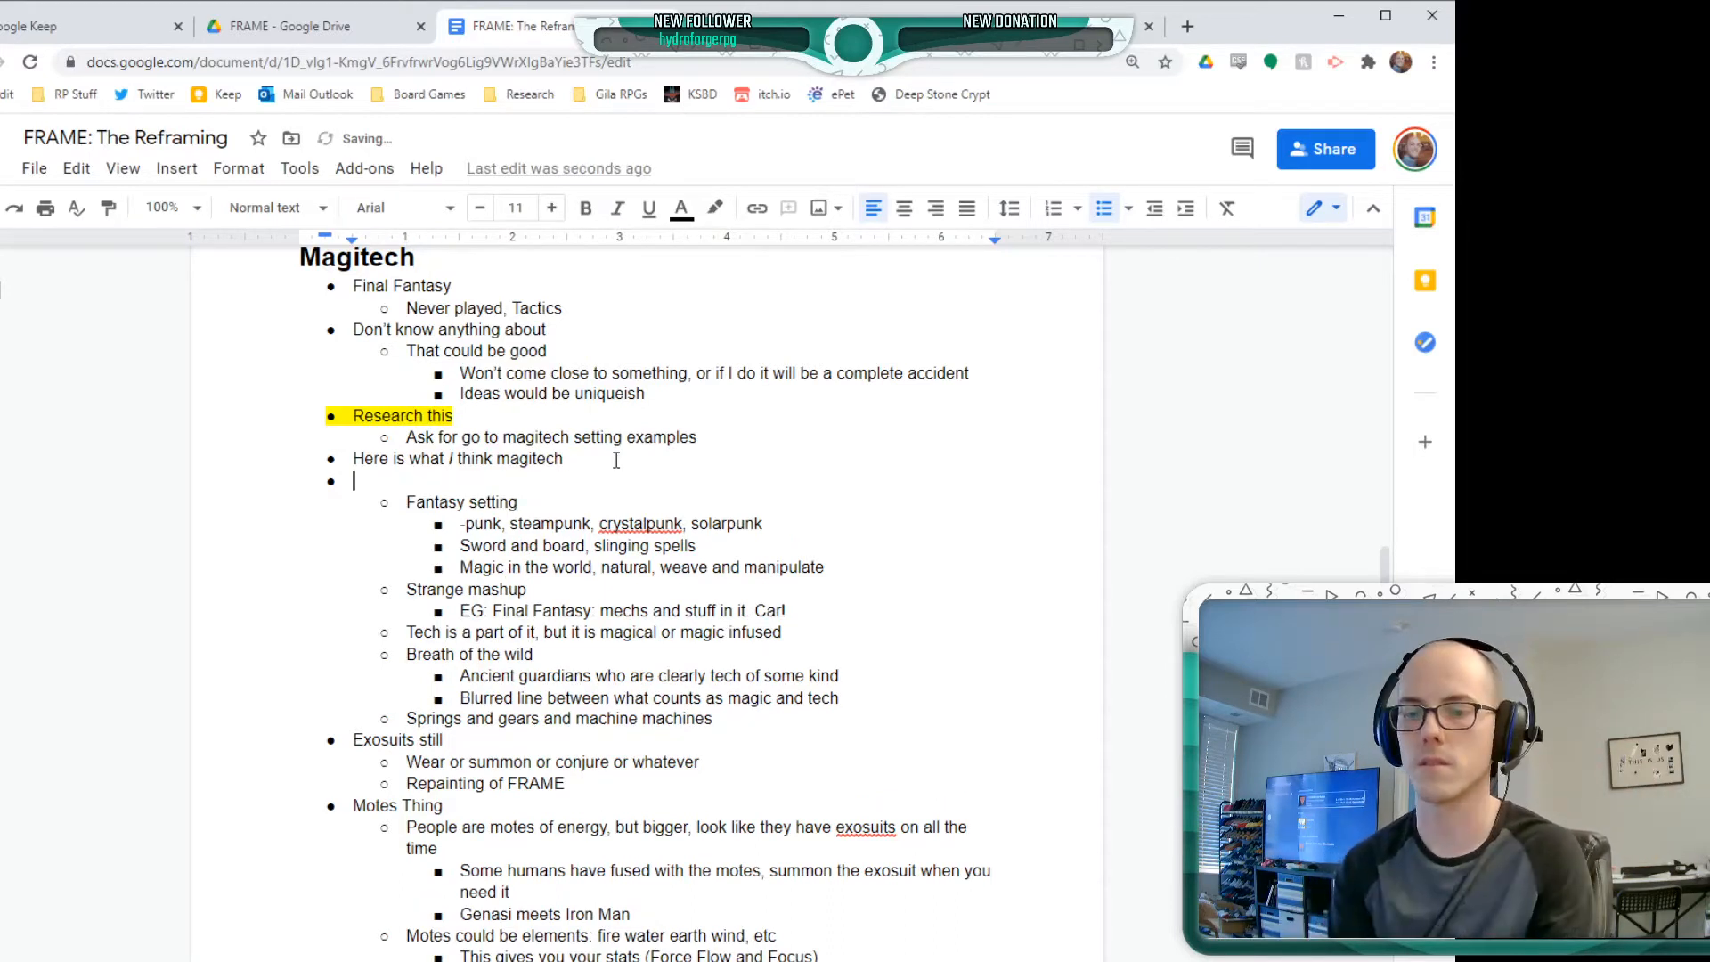
pyautogui.press('Tab')
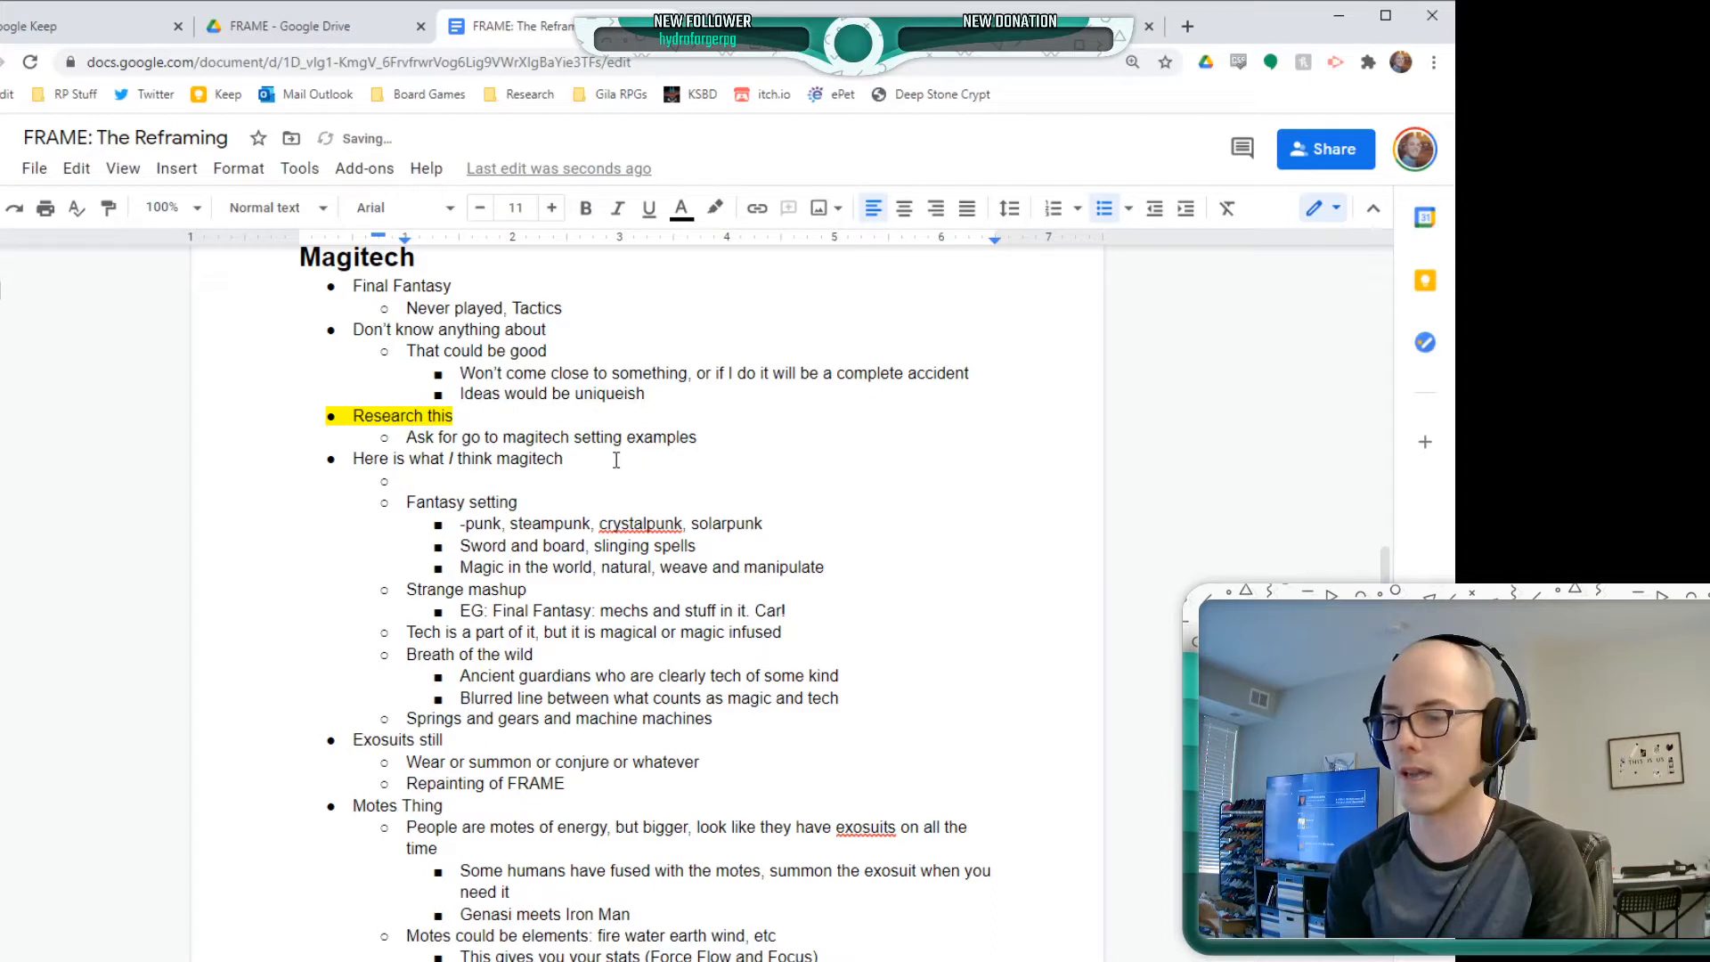
pyautogui.write('Vibrant, co')
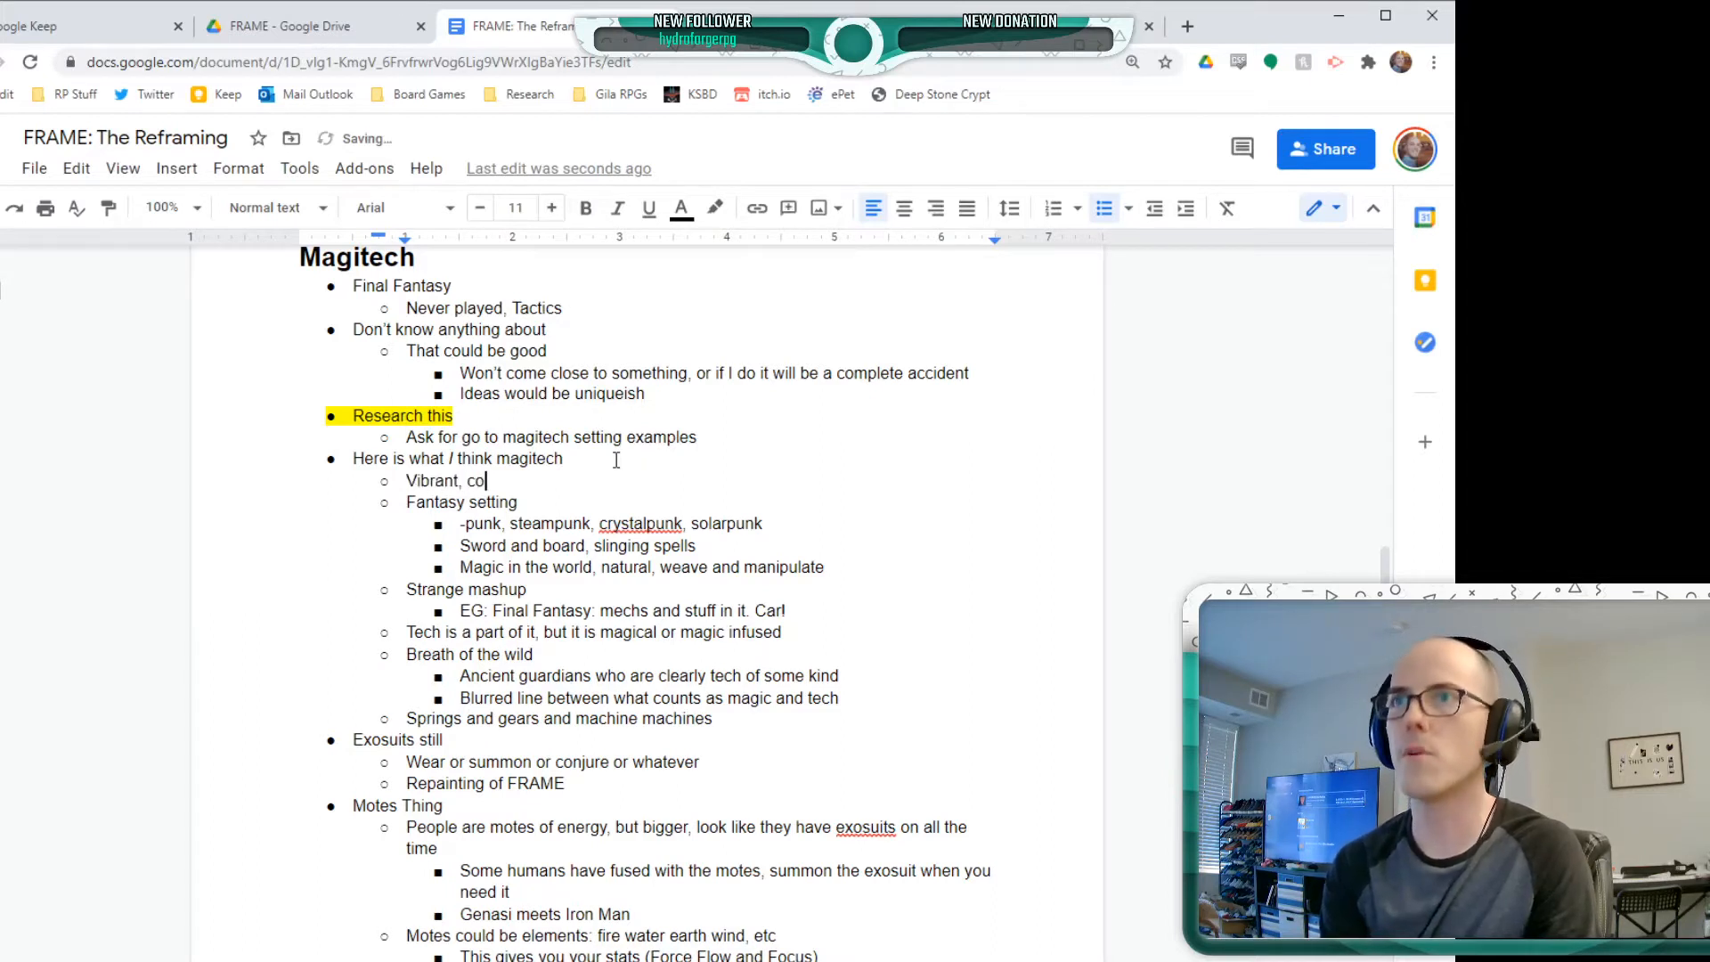
pyautogui.write('lorful')
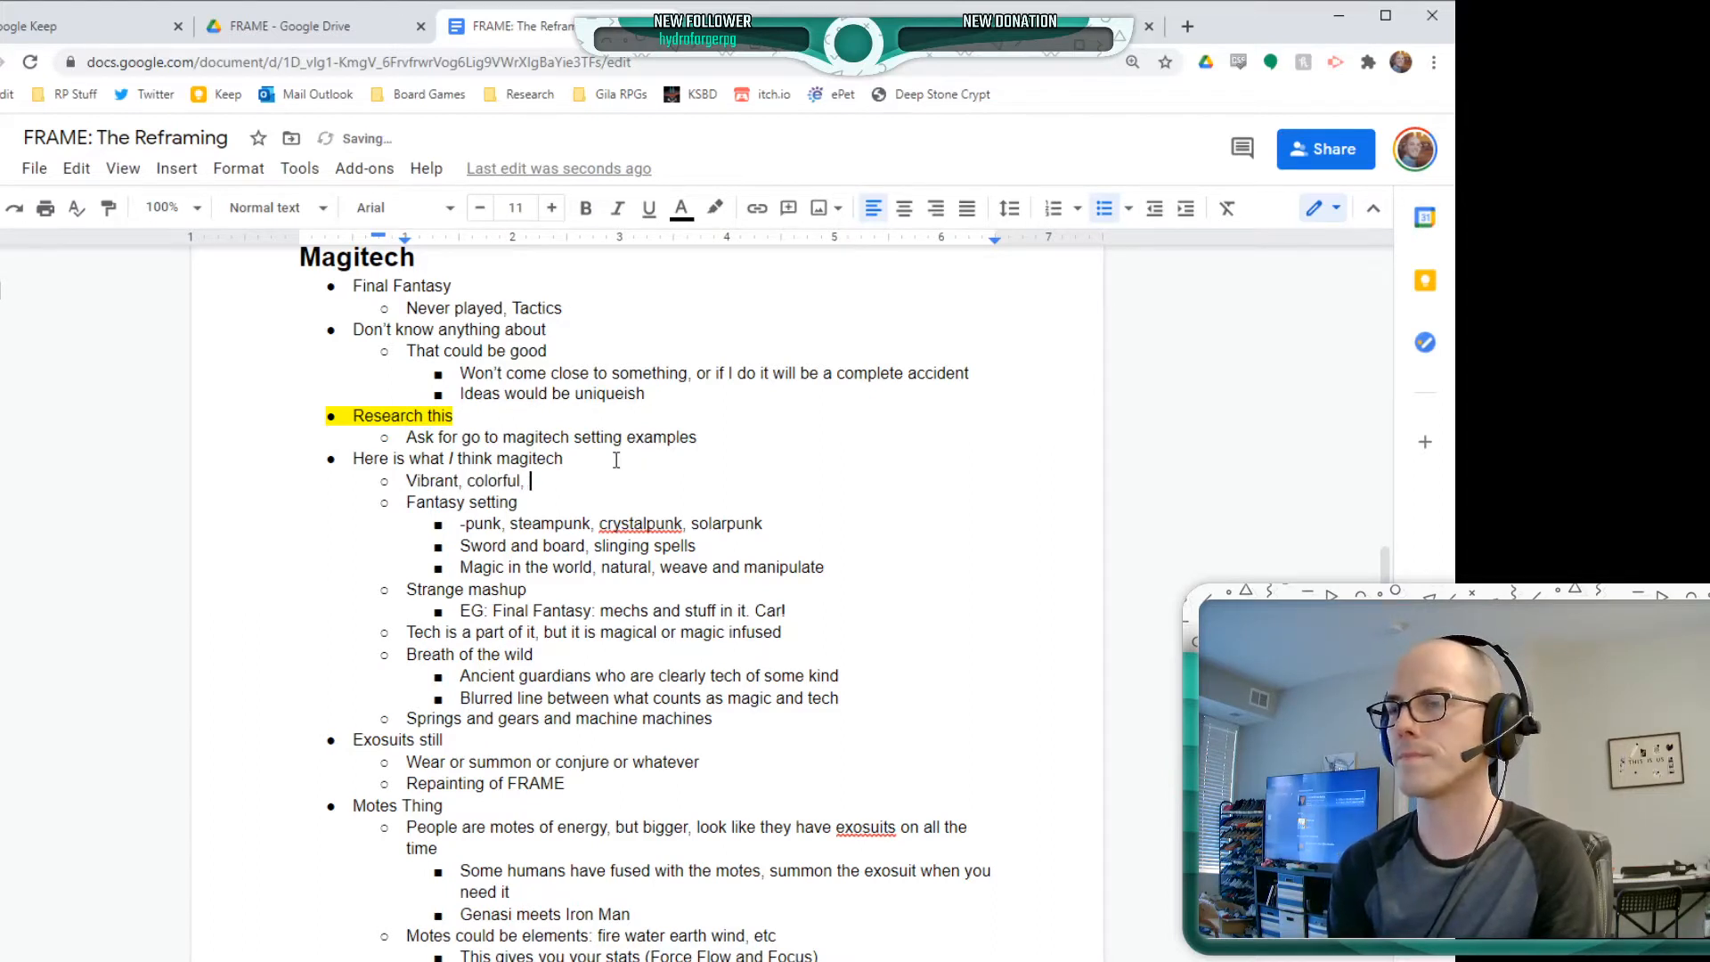
pyautogui.write(', energ')
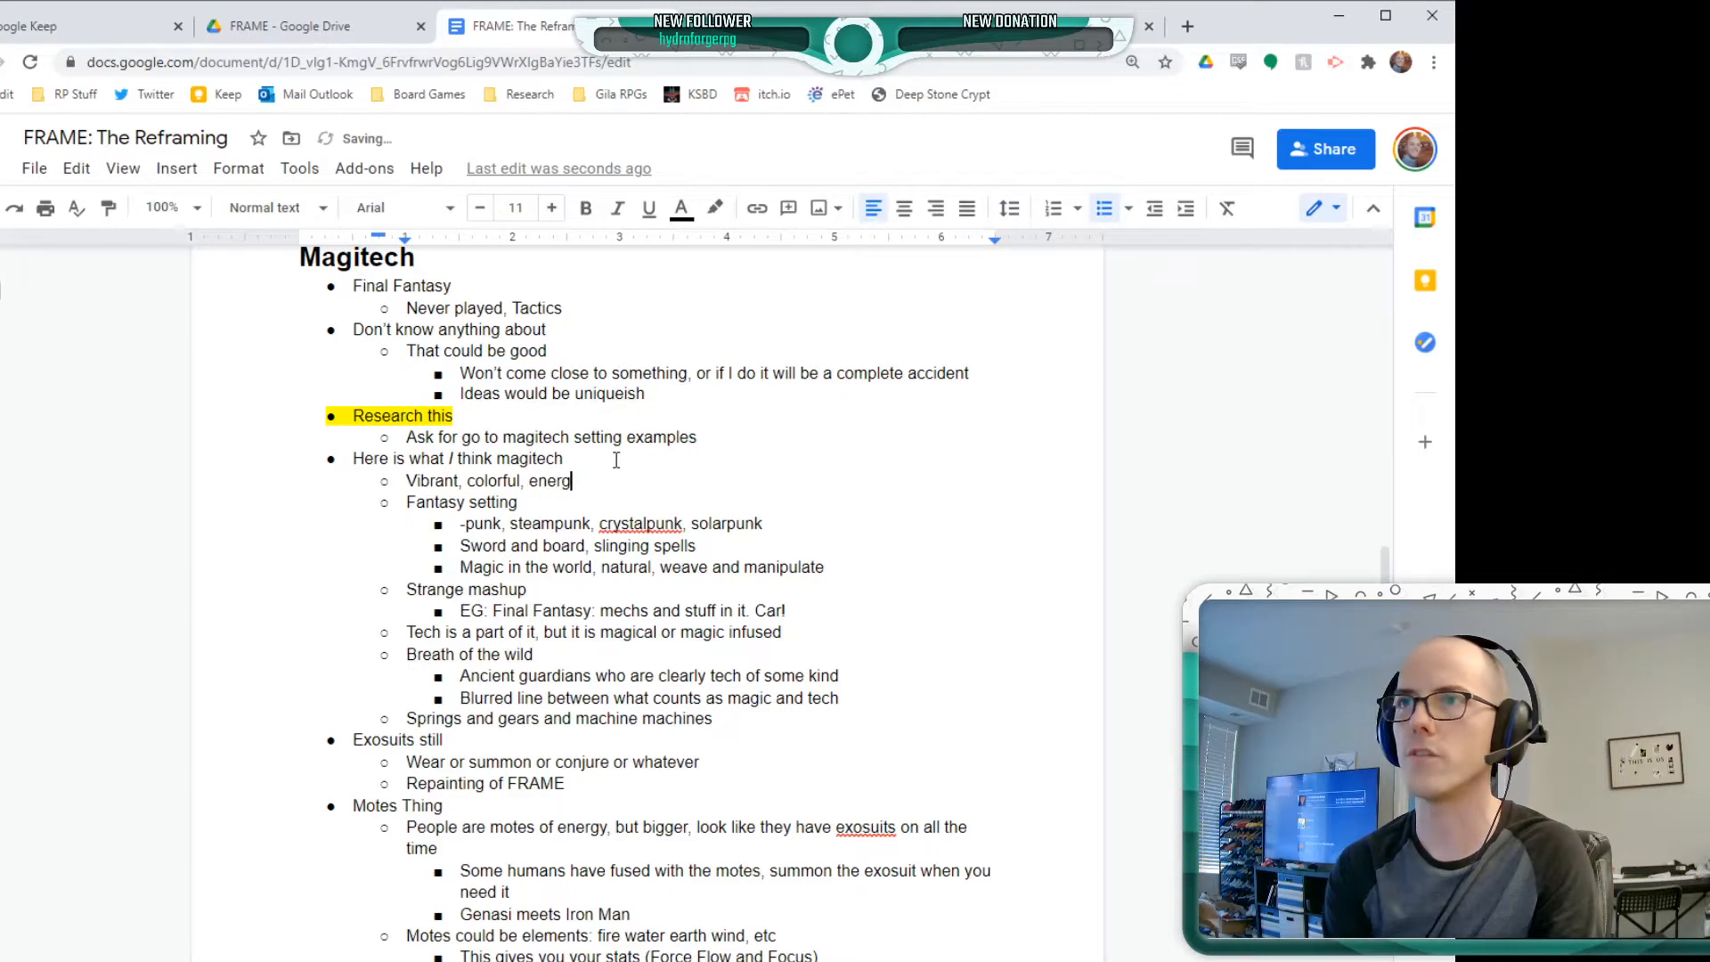
pyautogui.write('etic')
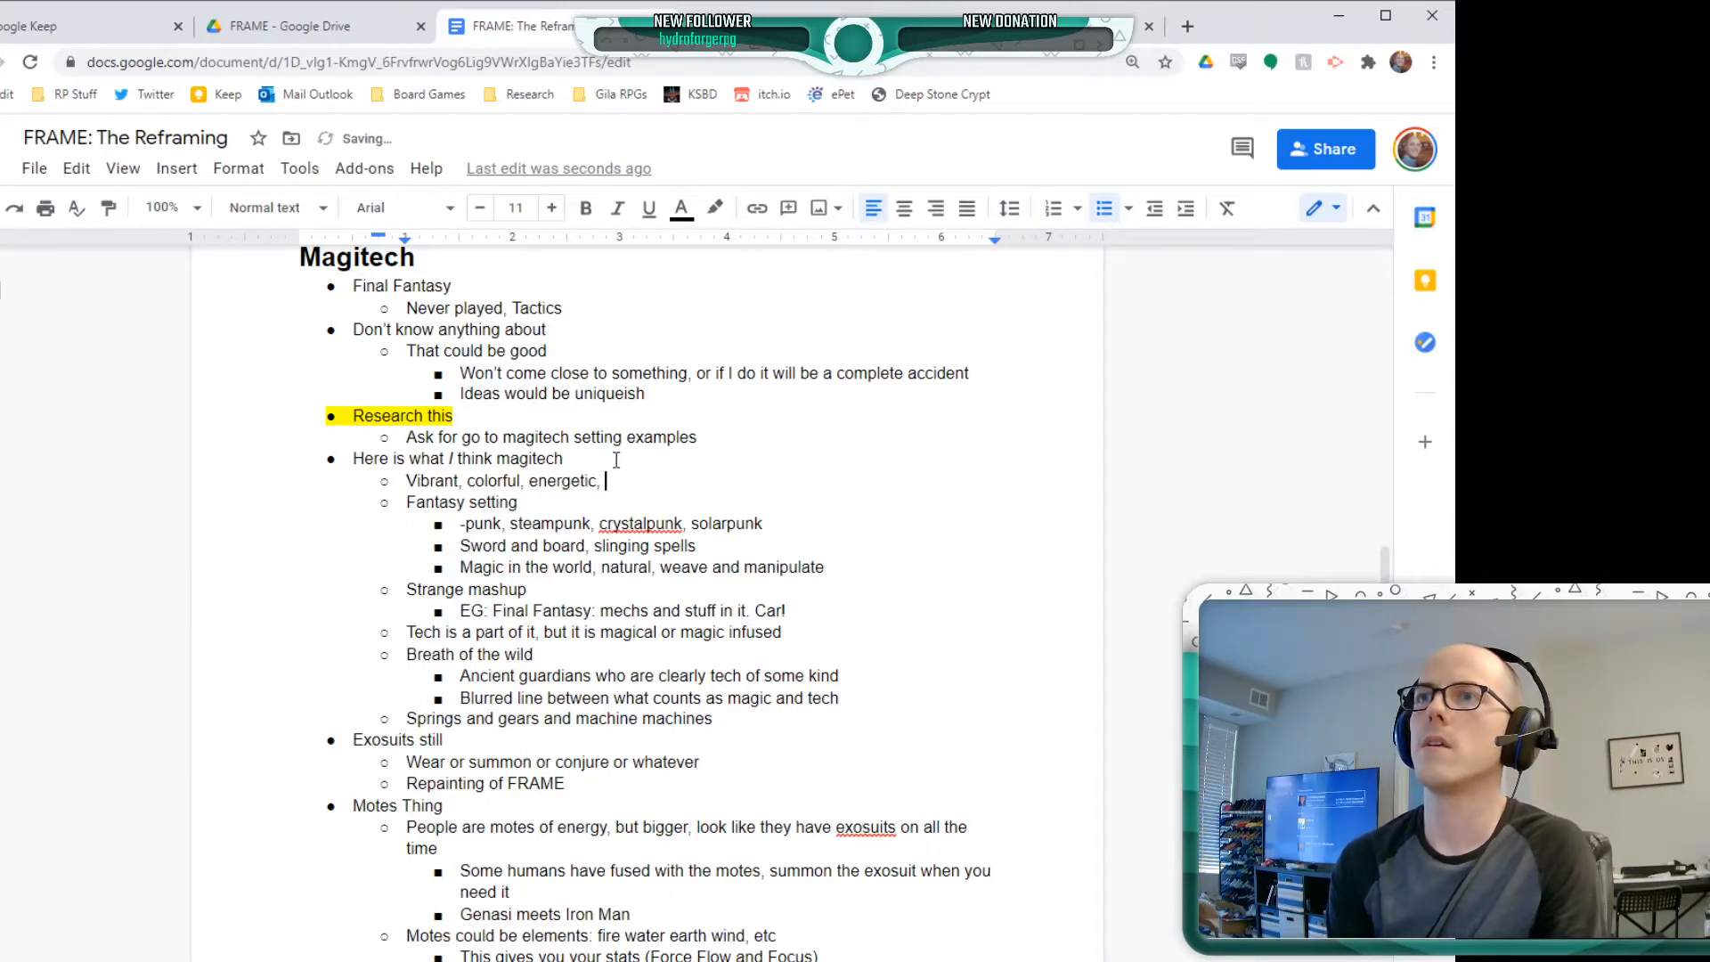
pyautogui.write(', nature')
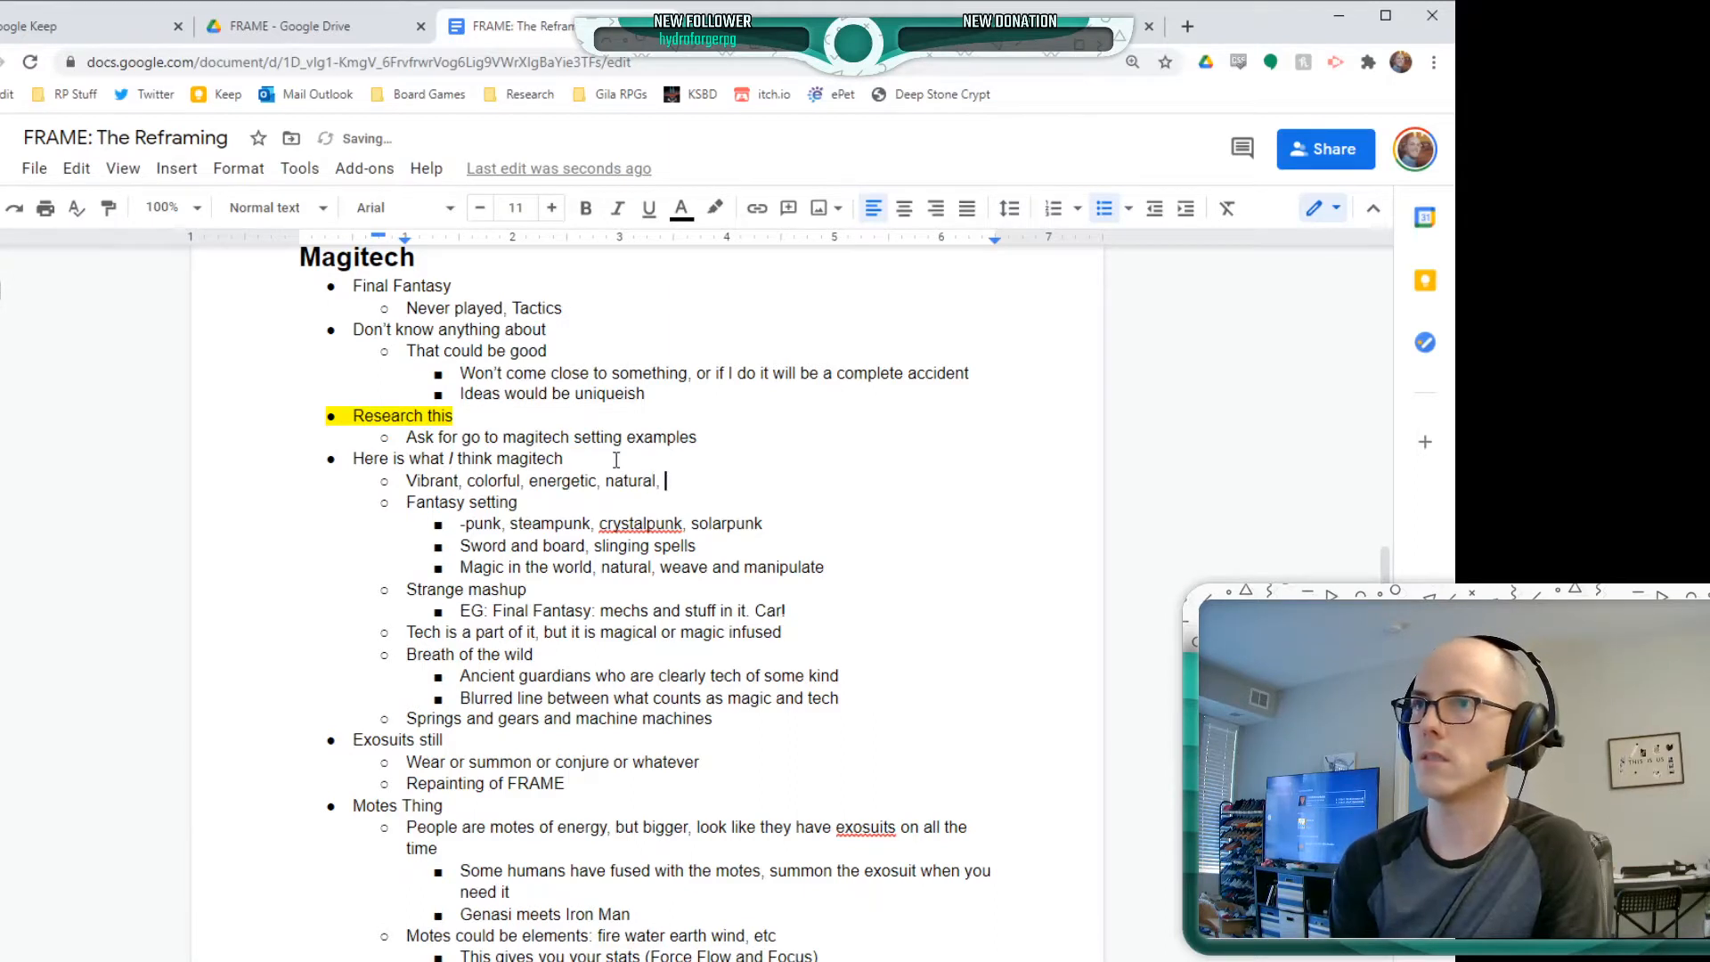
pyautogui.doubleClick(639, 525)
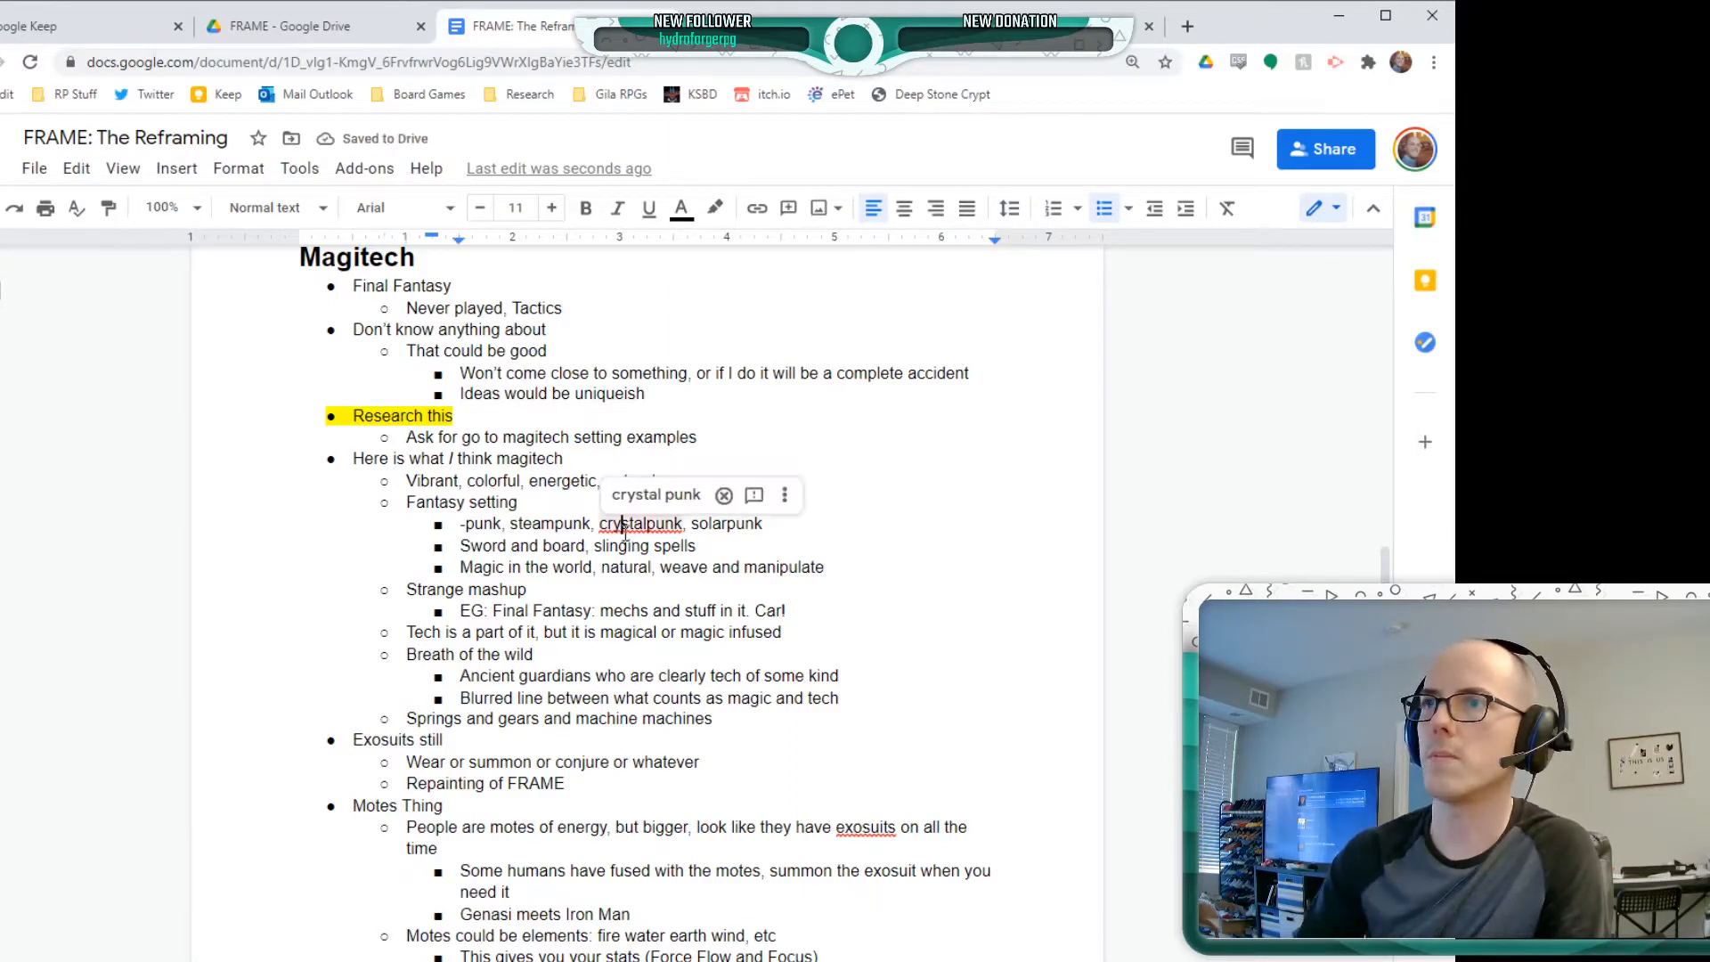
pyautogui.click(681, 593)
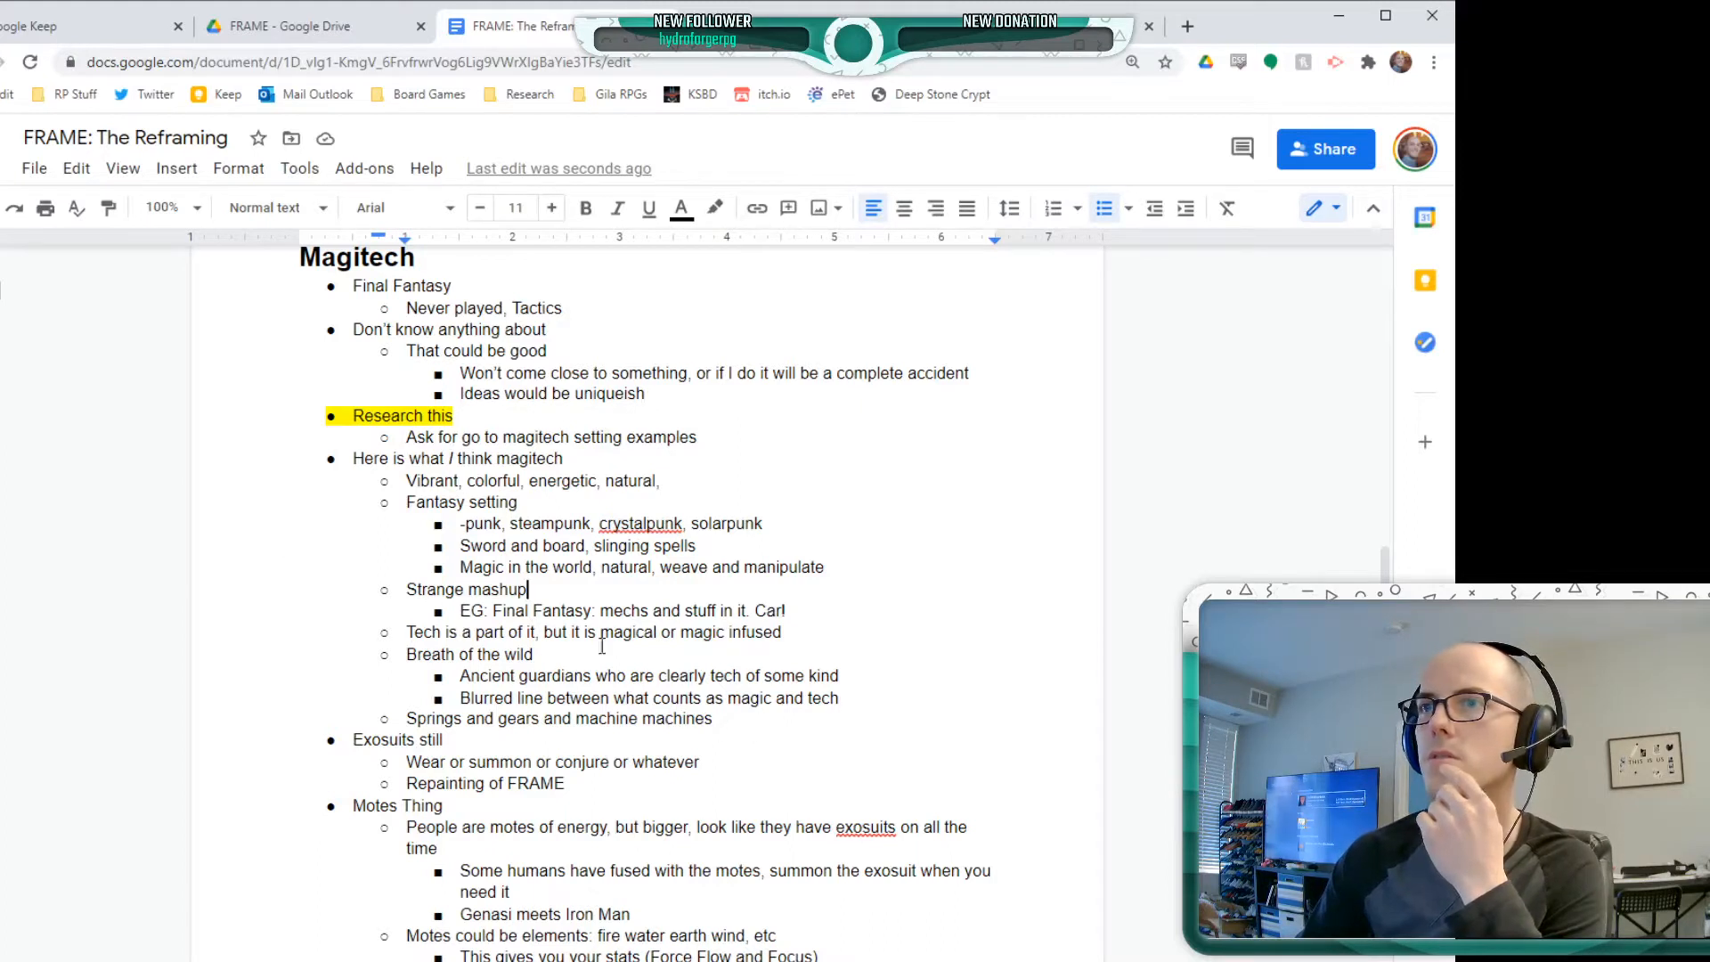
pyautogui.click(595, 570)
pyautogui.click(691, 570)
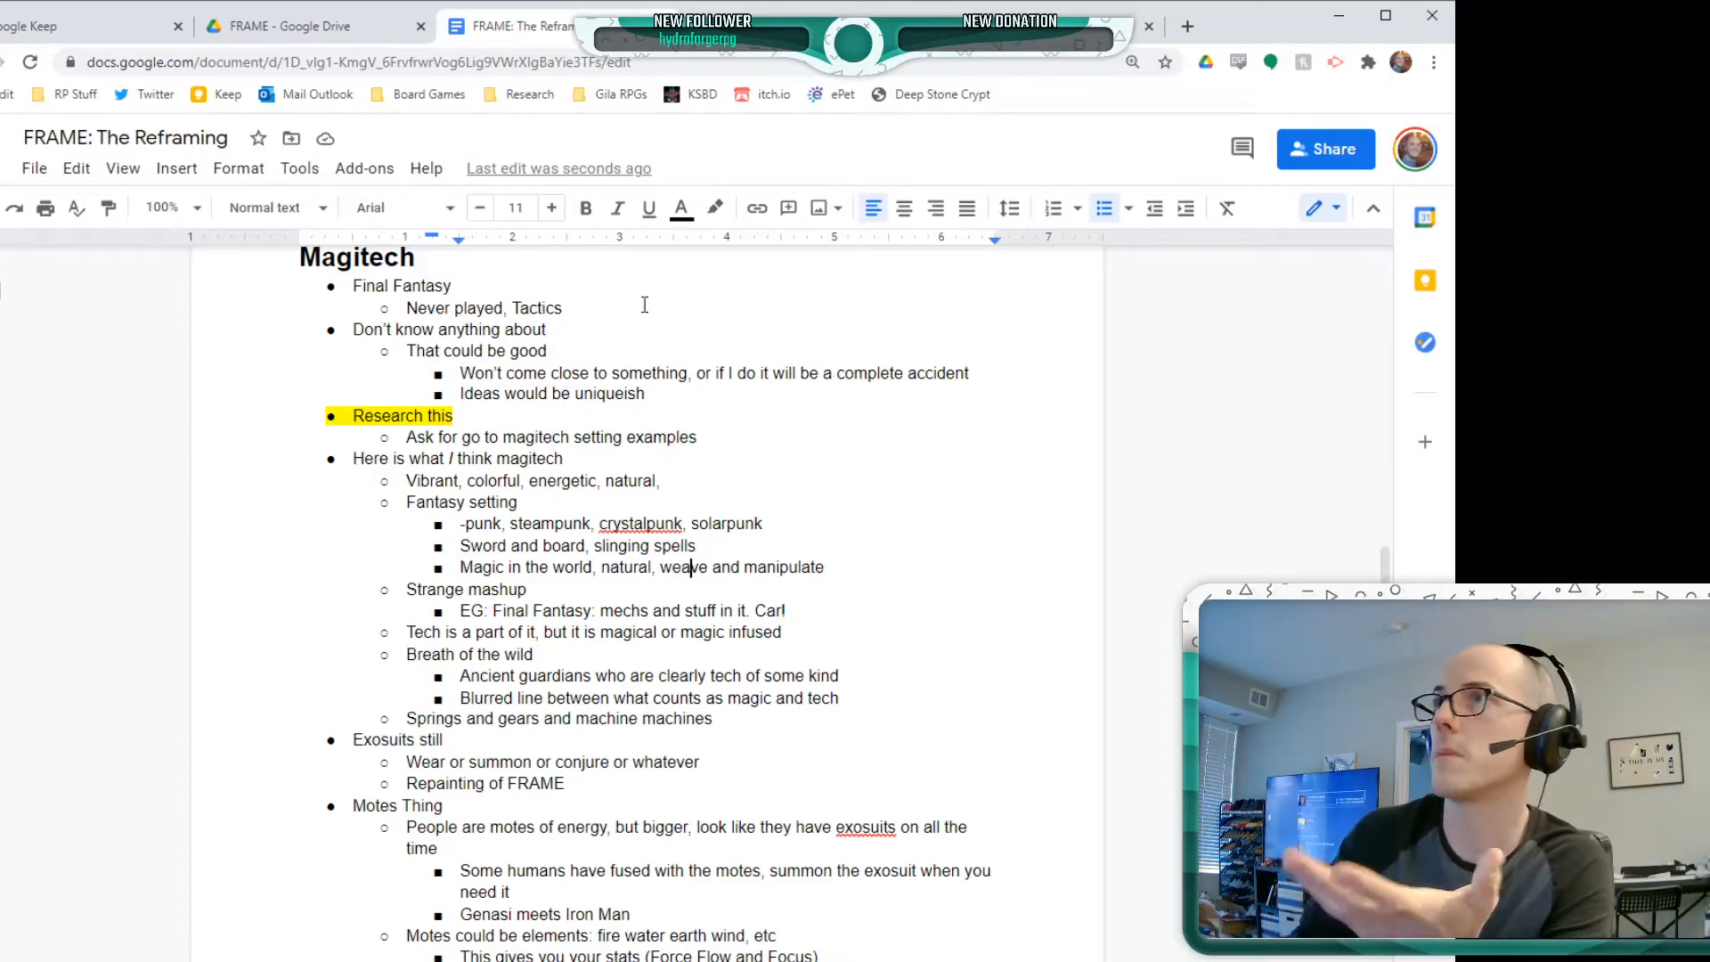
# Browse enlarged card images in the izzet mtg image results, starting with Melek, Izzet Paragon, and return to the document's Magitech notes
pyautogui.hotkey('ctrl', 'Tab')
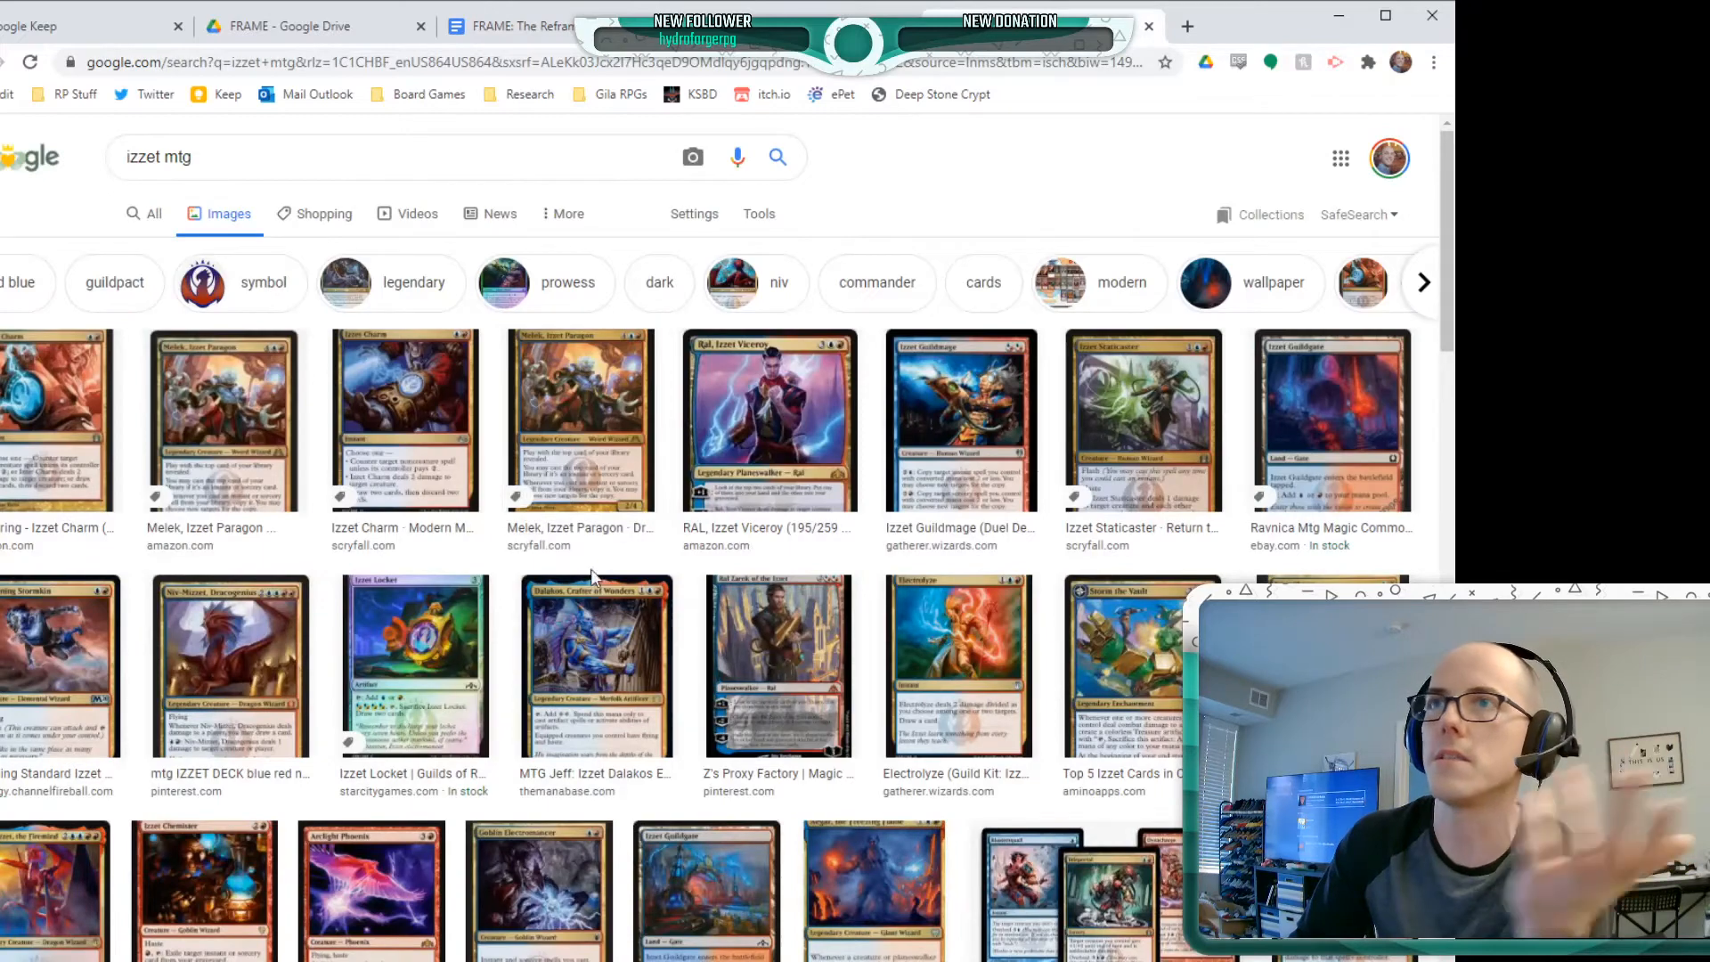
pyautogui.click(599, 412)
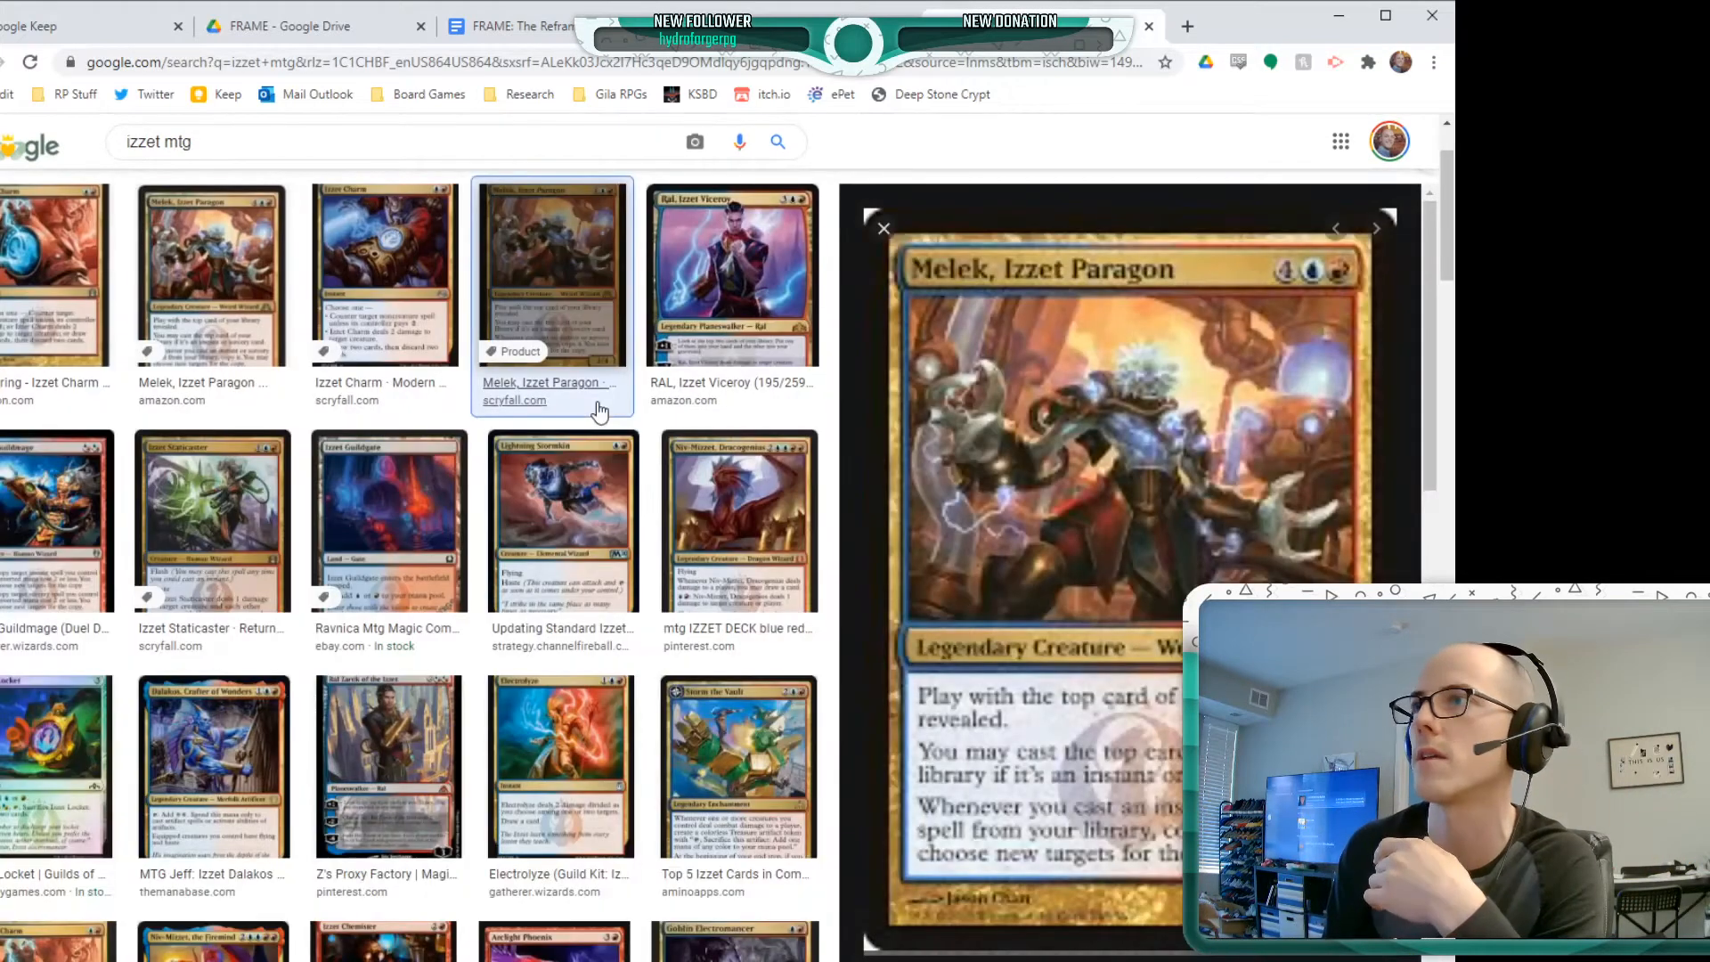
pyautogui.press('Right')
pyautogui.press('Right')
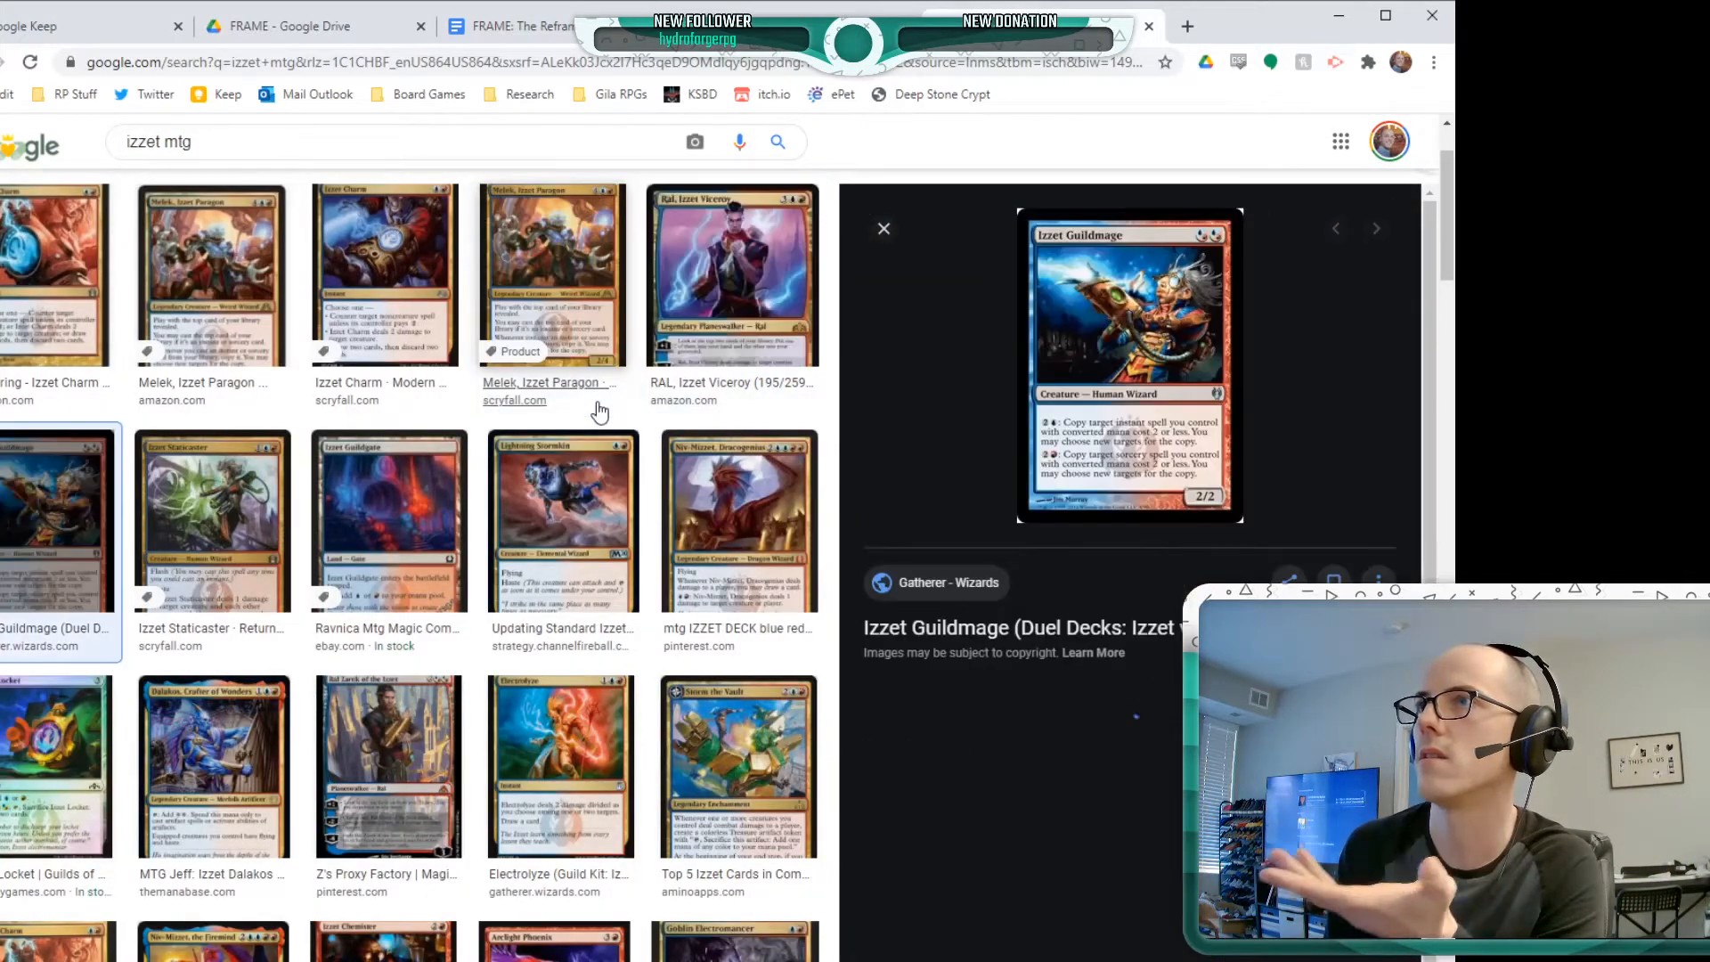
pyautogui.press('Right')
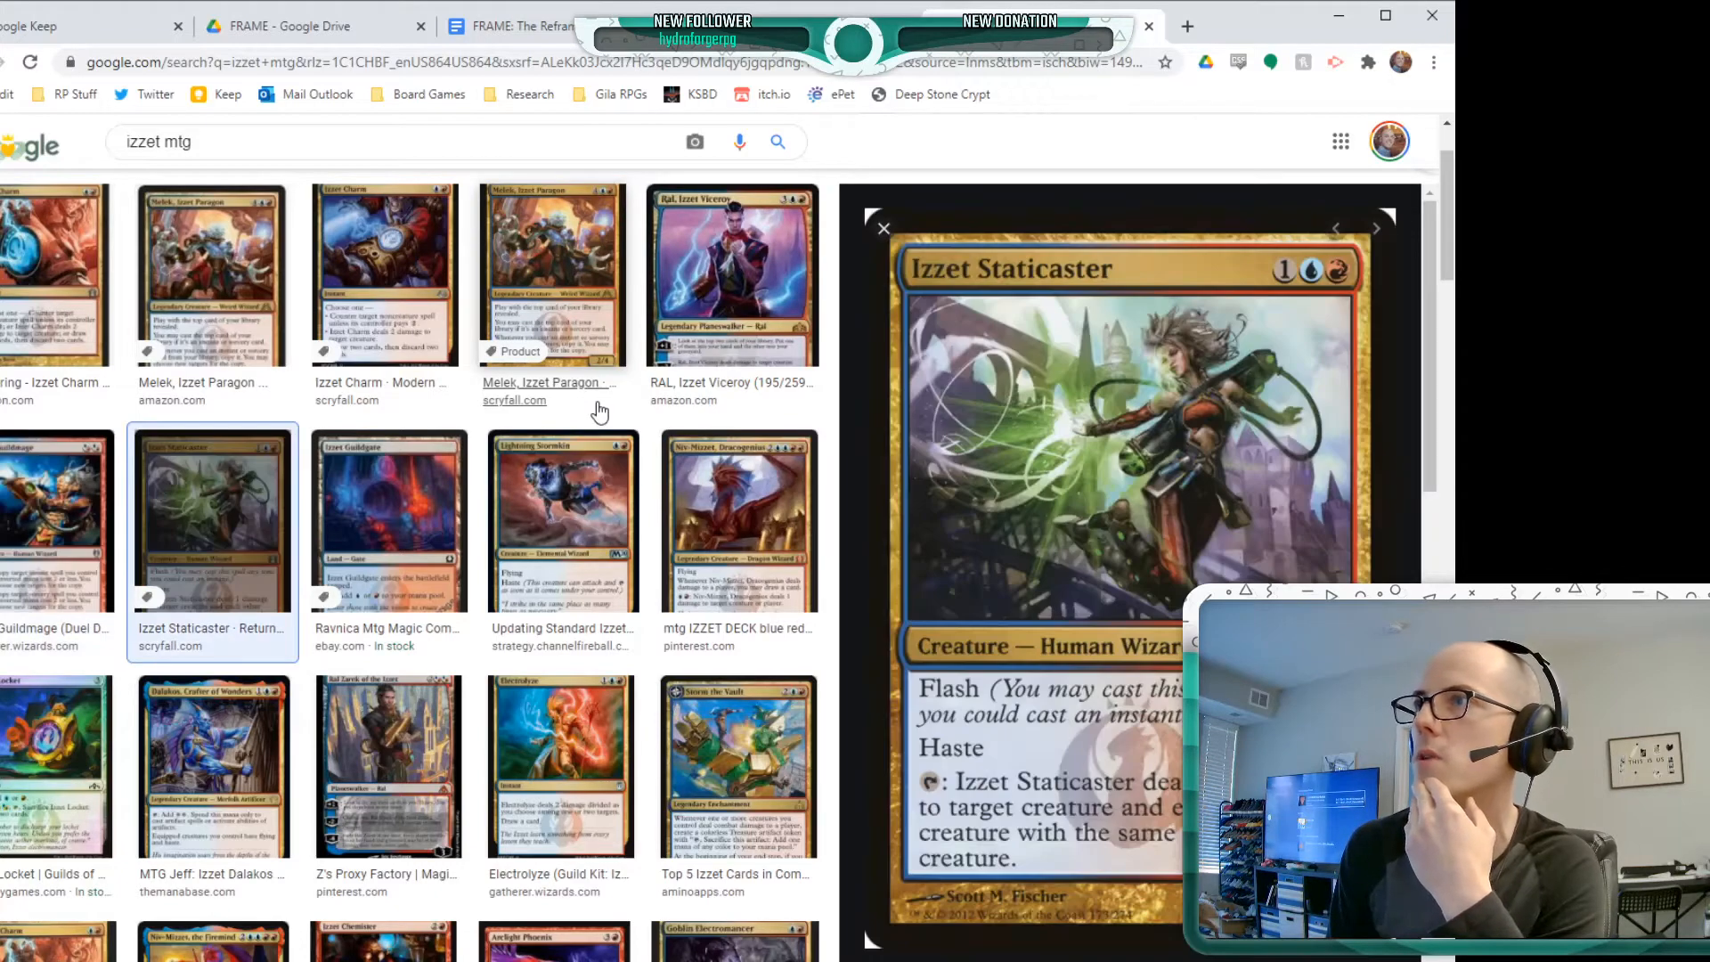
pyautogui.press('Right')
pyautogui.press('Right')
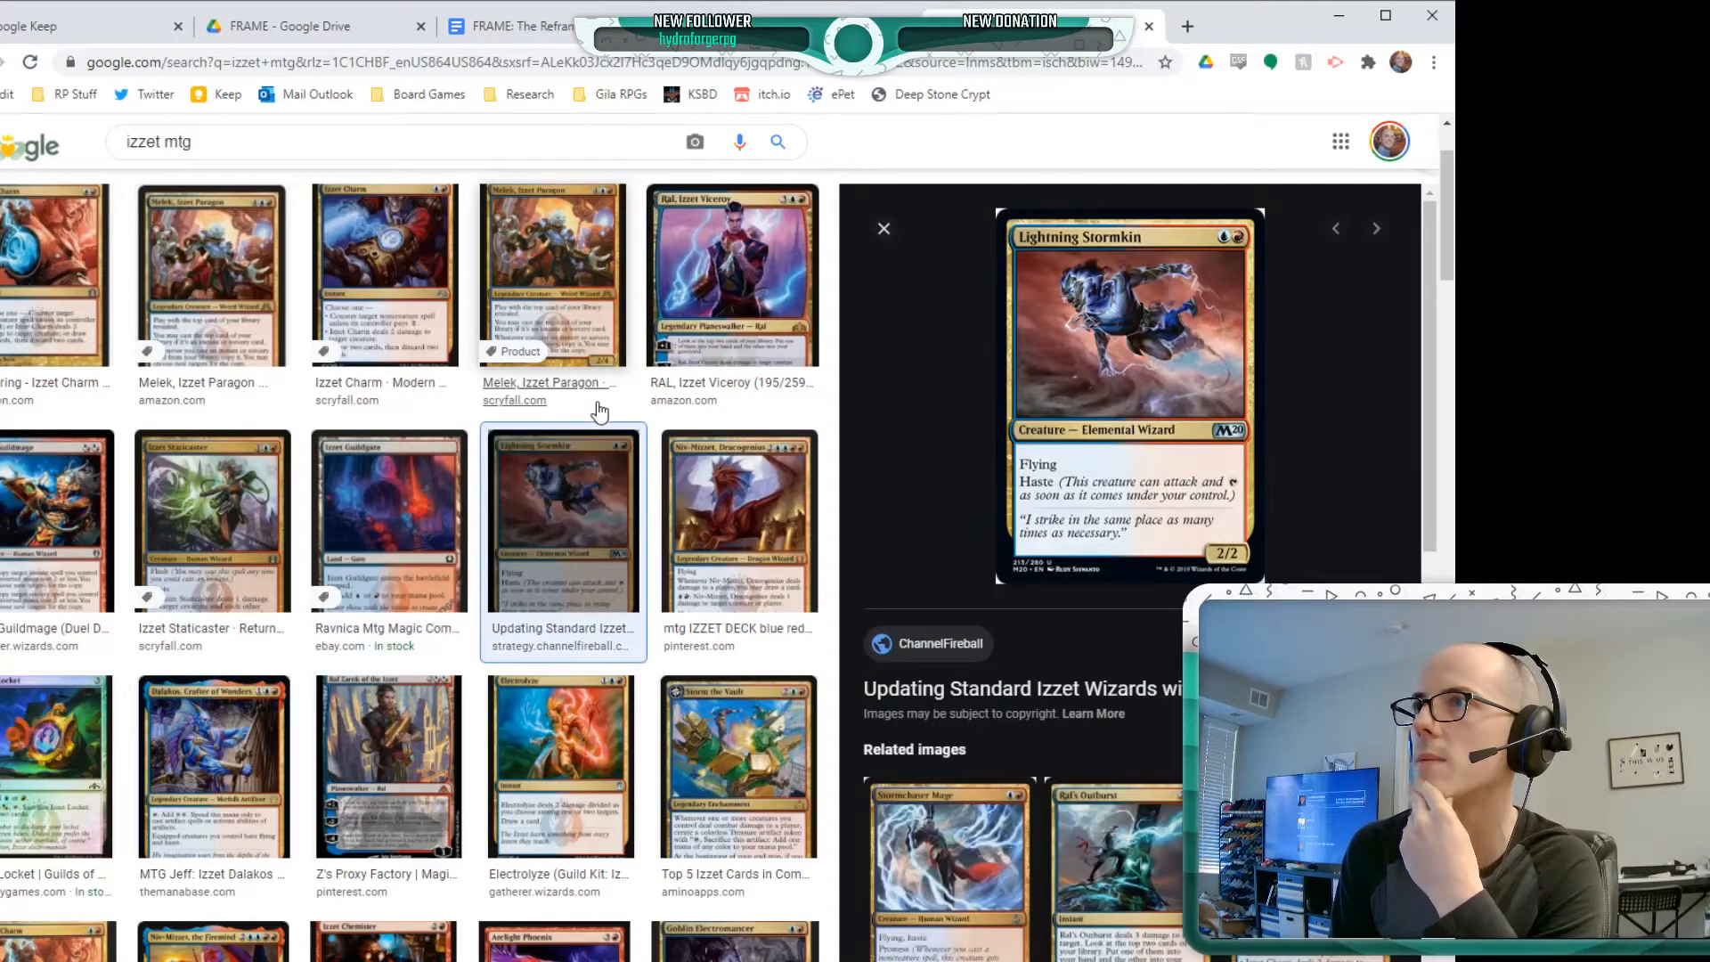
pyautogui.press('Right')
pyautogui.press('Escape')
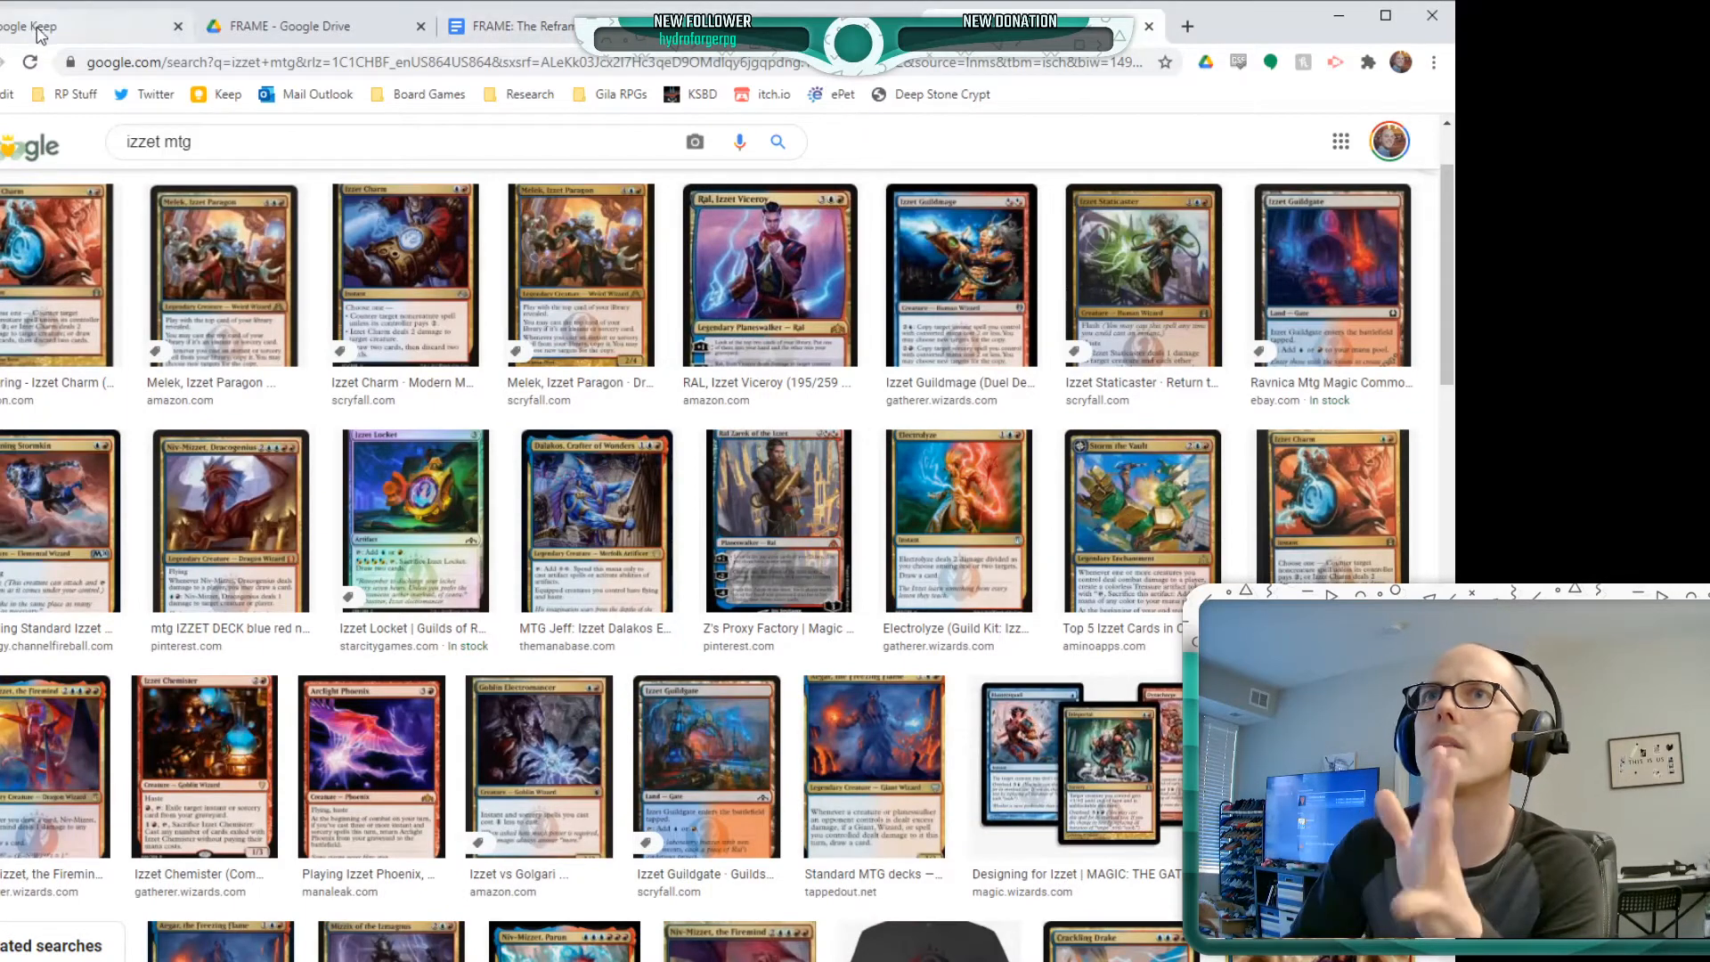
pyautogui.click(534, 27)
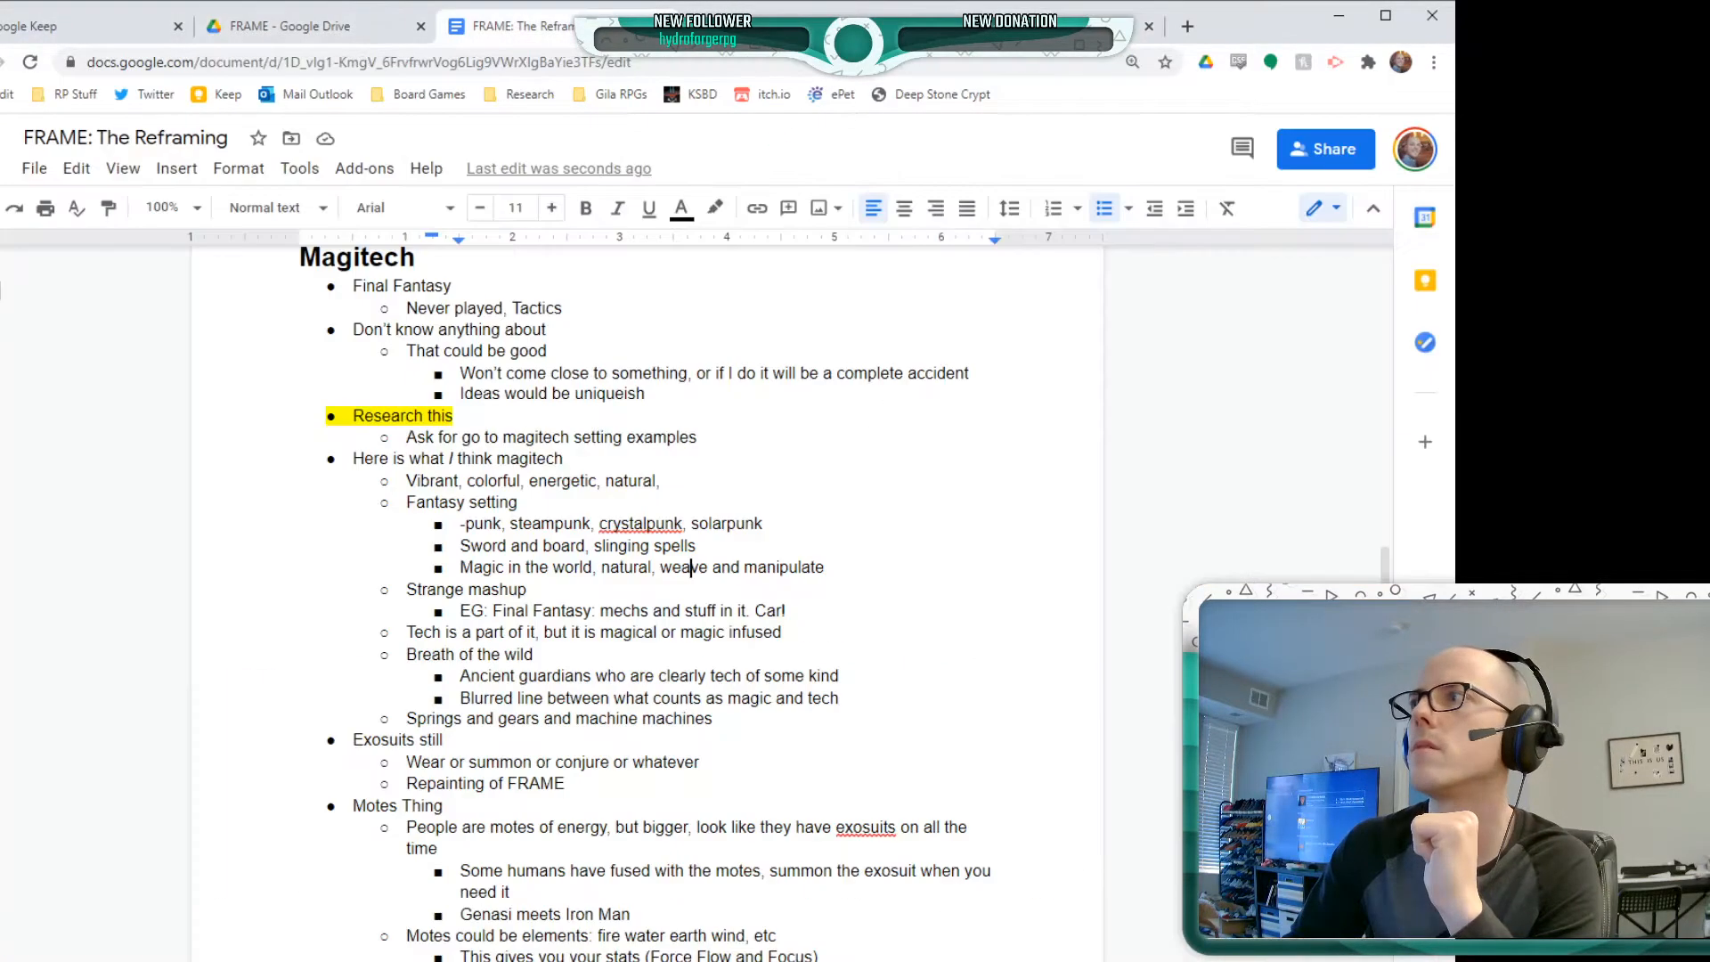
pyautogui.scroll(-1, 784, 534)
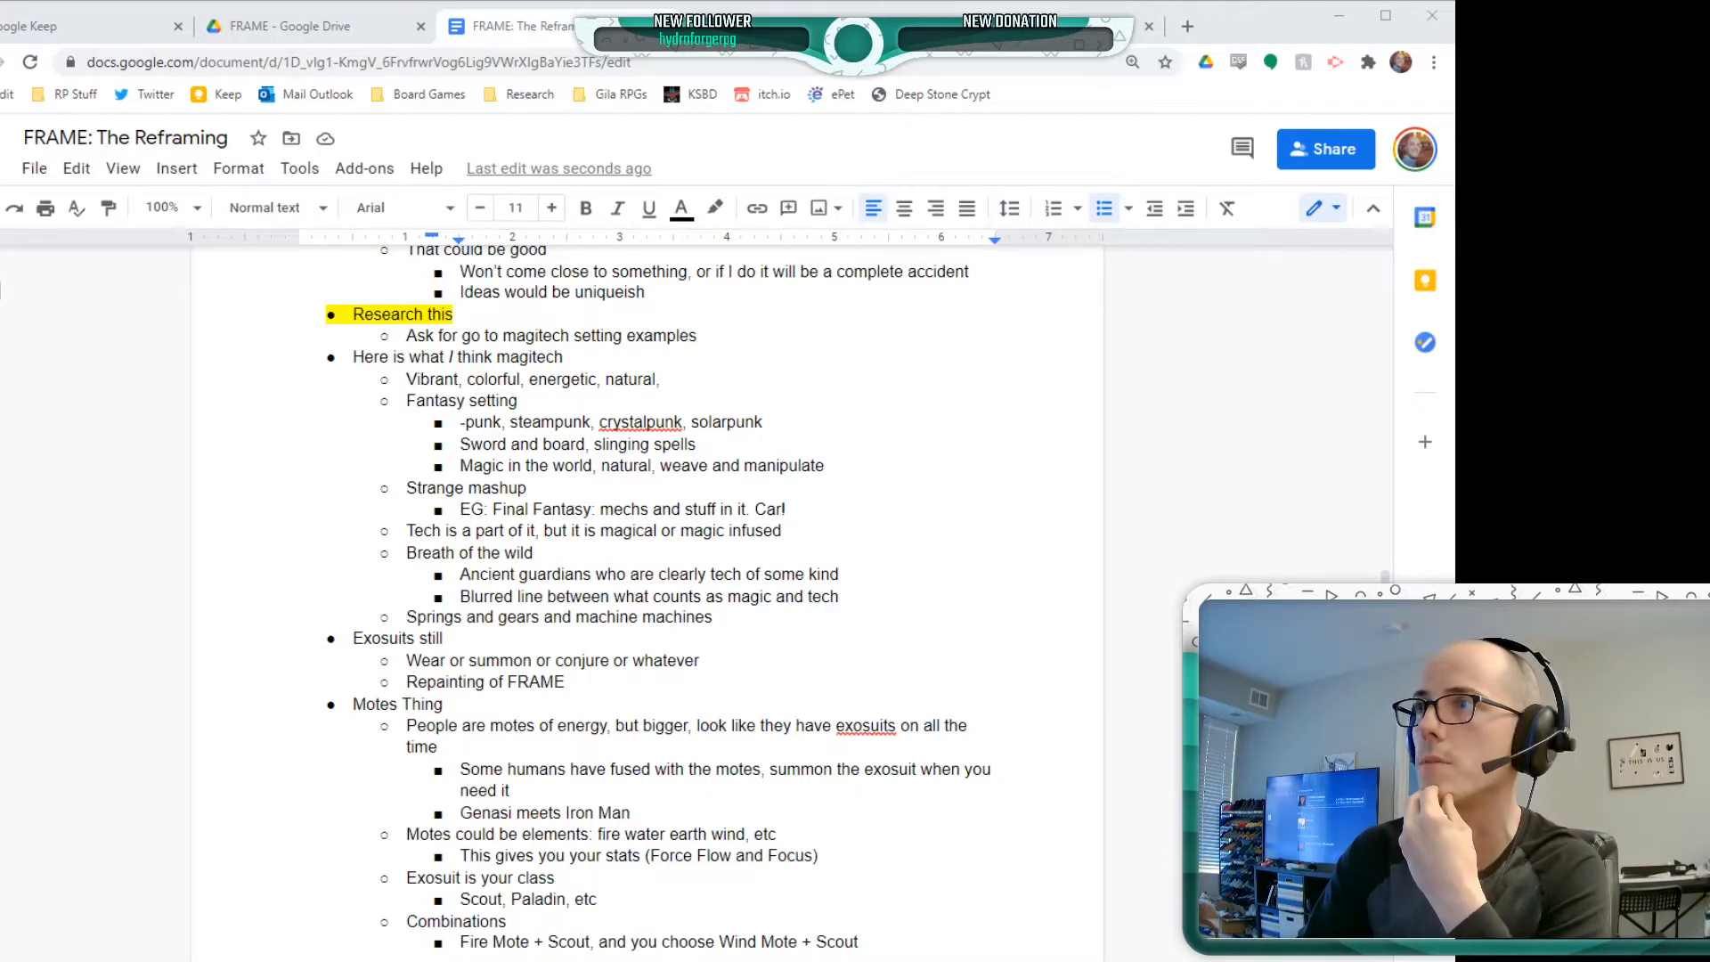
# Switch to the (re)FRAME note in Google Keep and examine its Chrono Trigger, FF VI and BOTW: Sheikah tech items
pyautogui.click(86, 34)
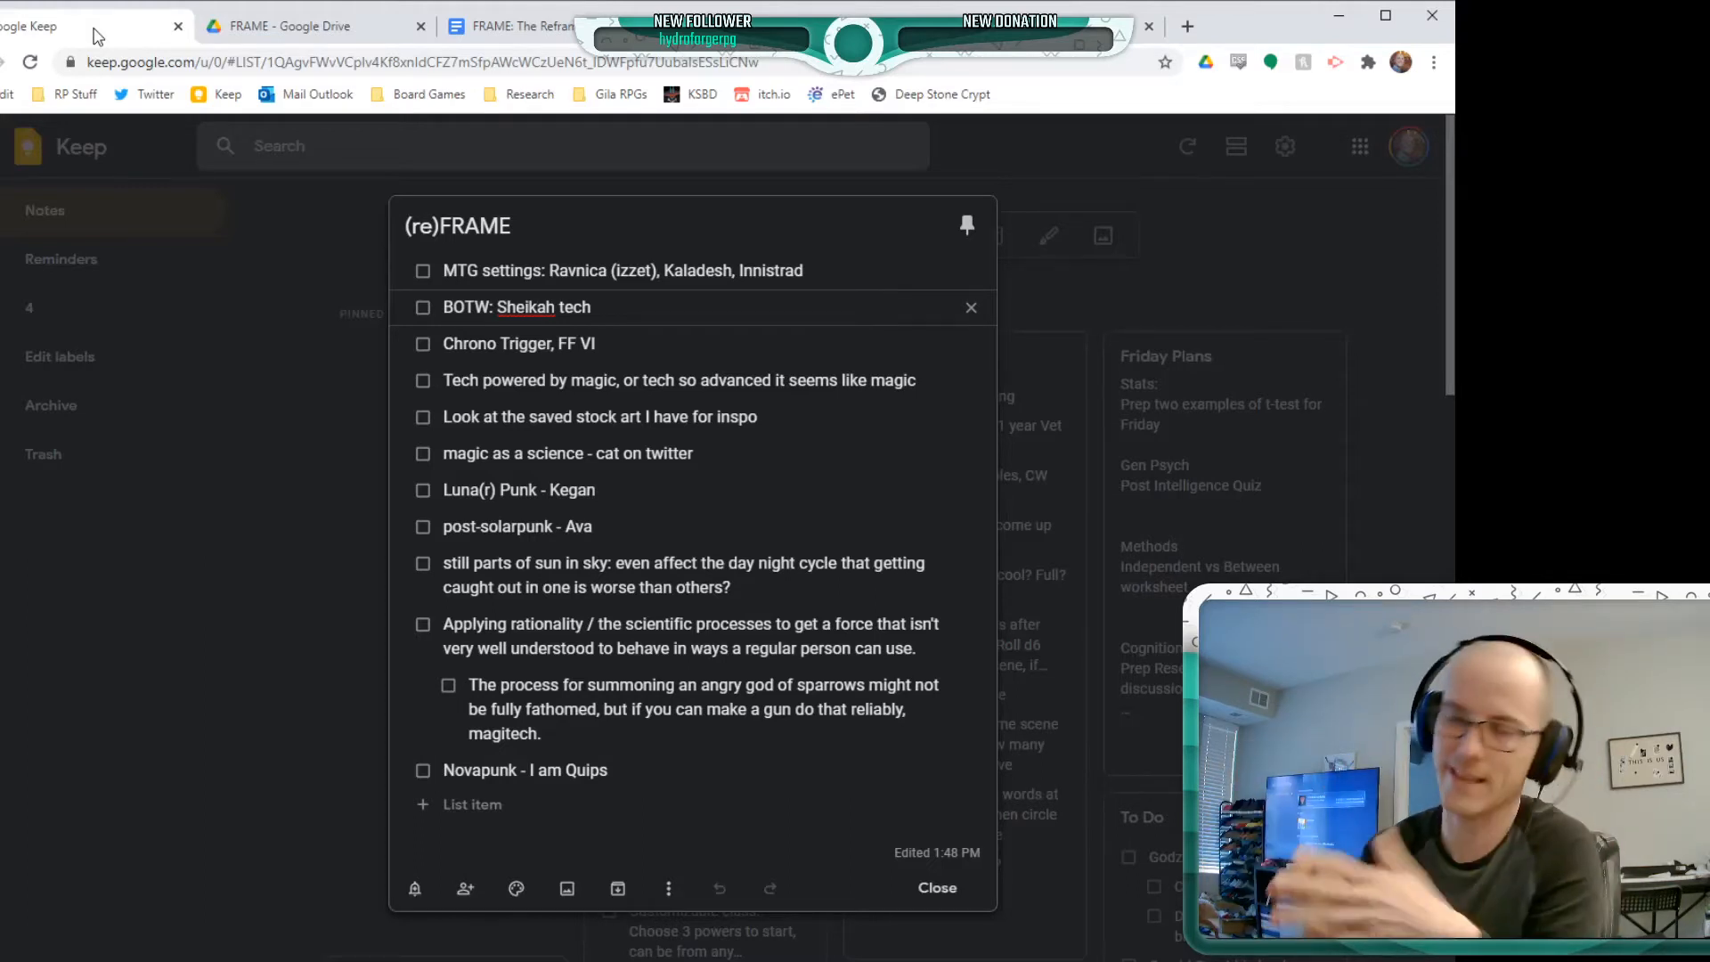
pyautogui.click(623, 352)
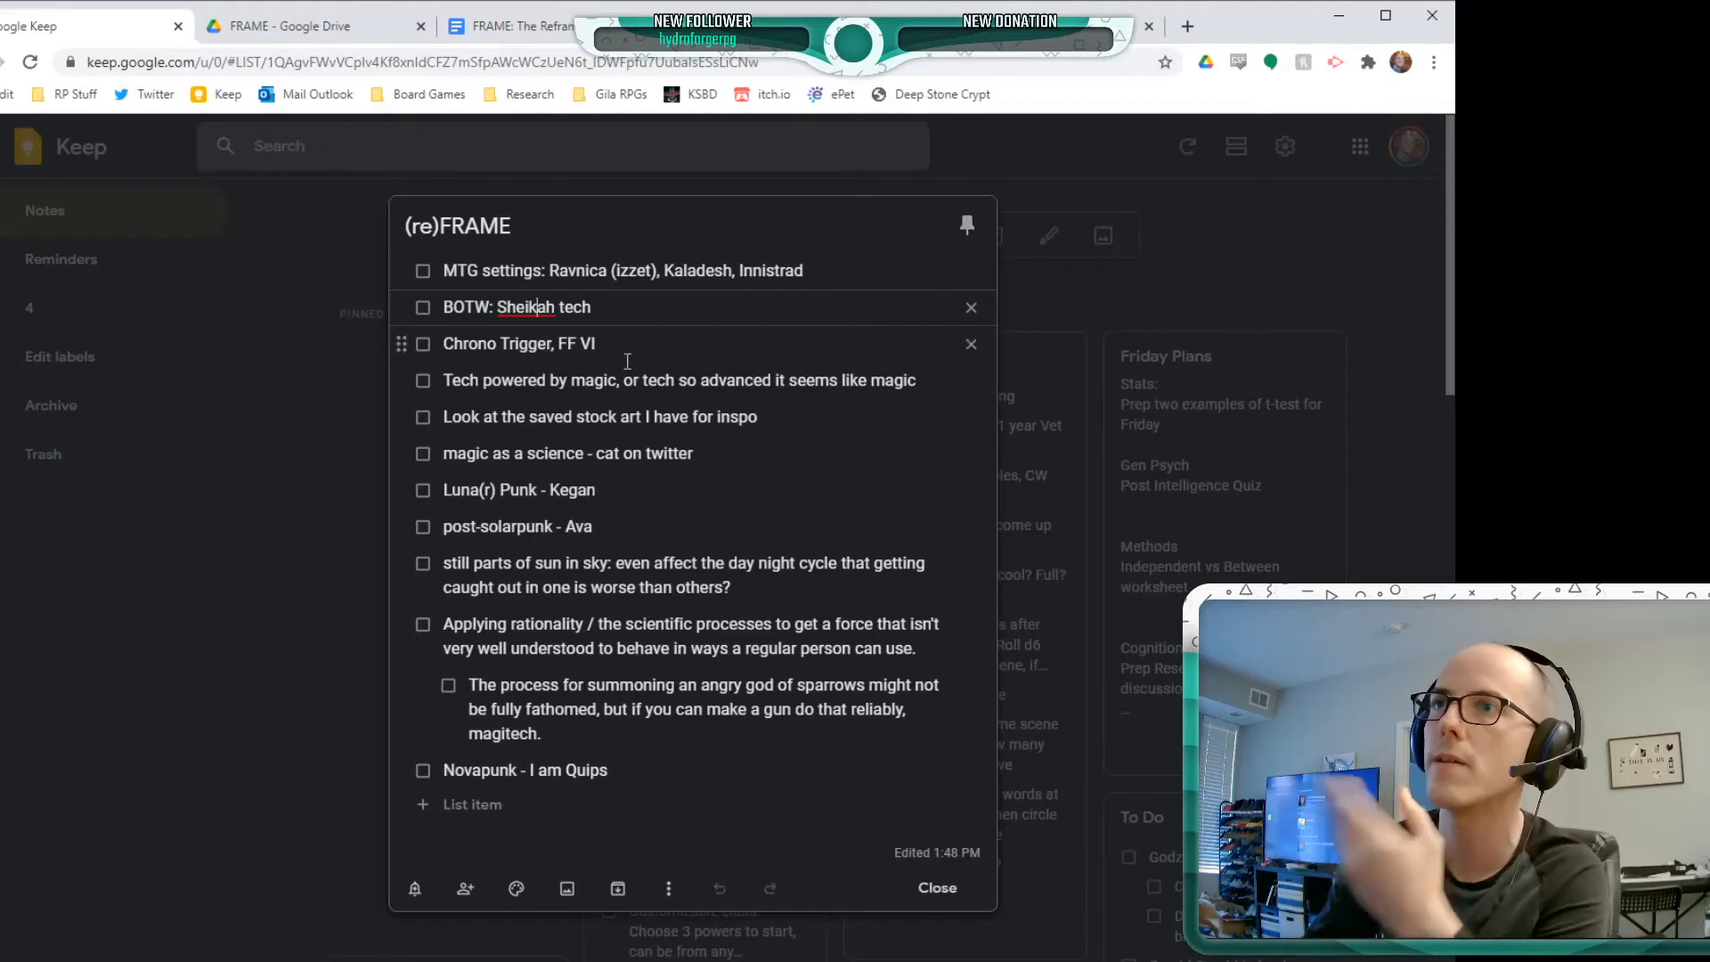
pyautogui.moveTo(612, 349); pyautogui.dragTo(397, 346)
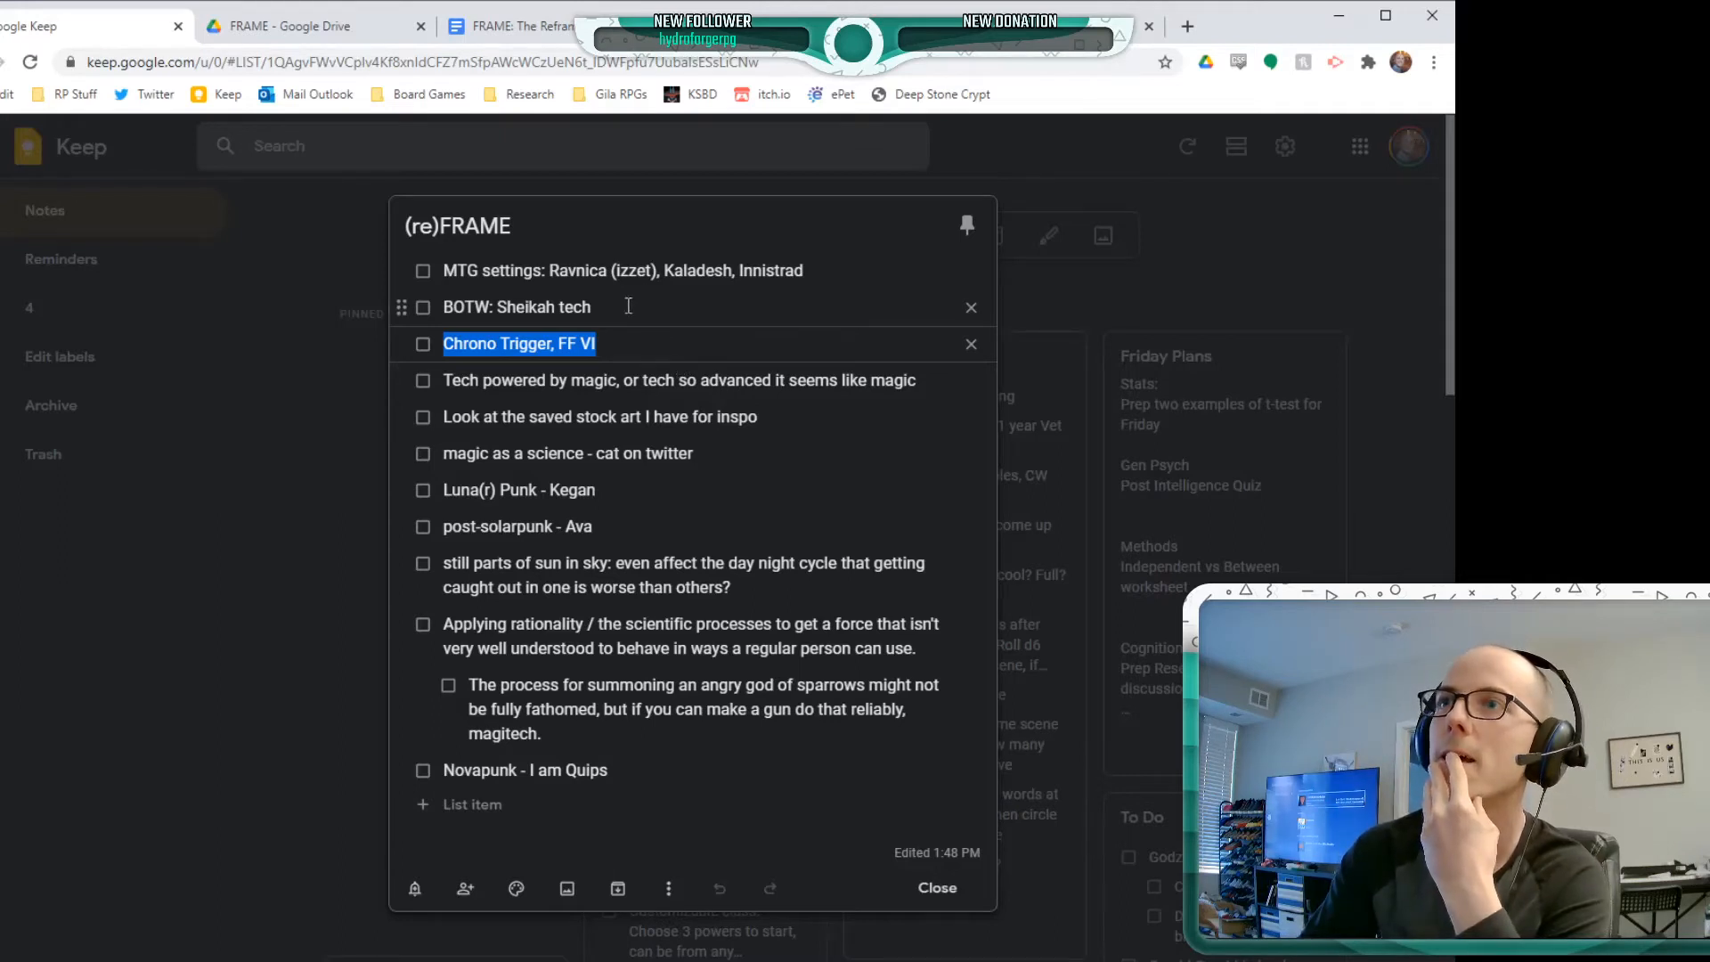
pyautogui.click(494, 303)
pyautogui.tripleClick(494, 303)
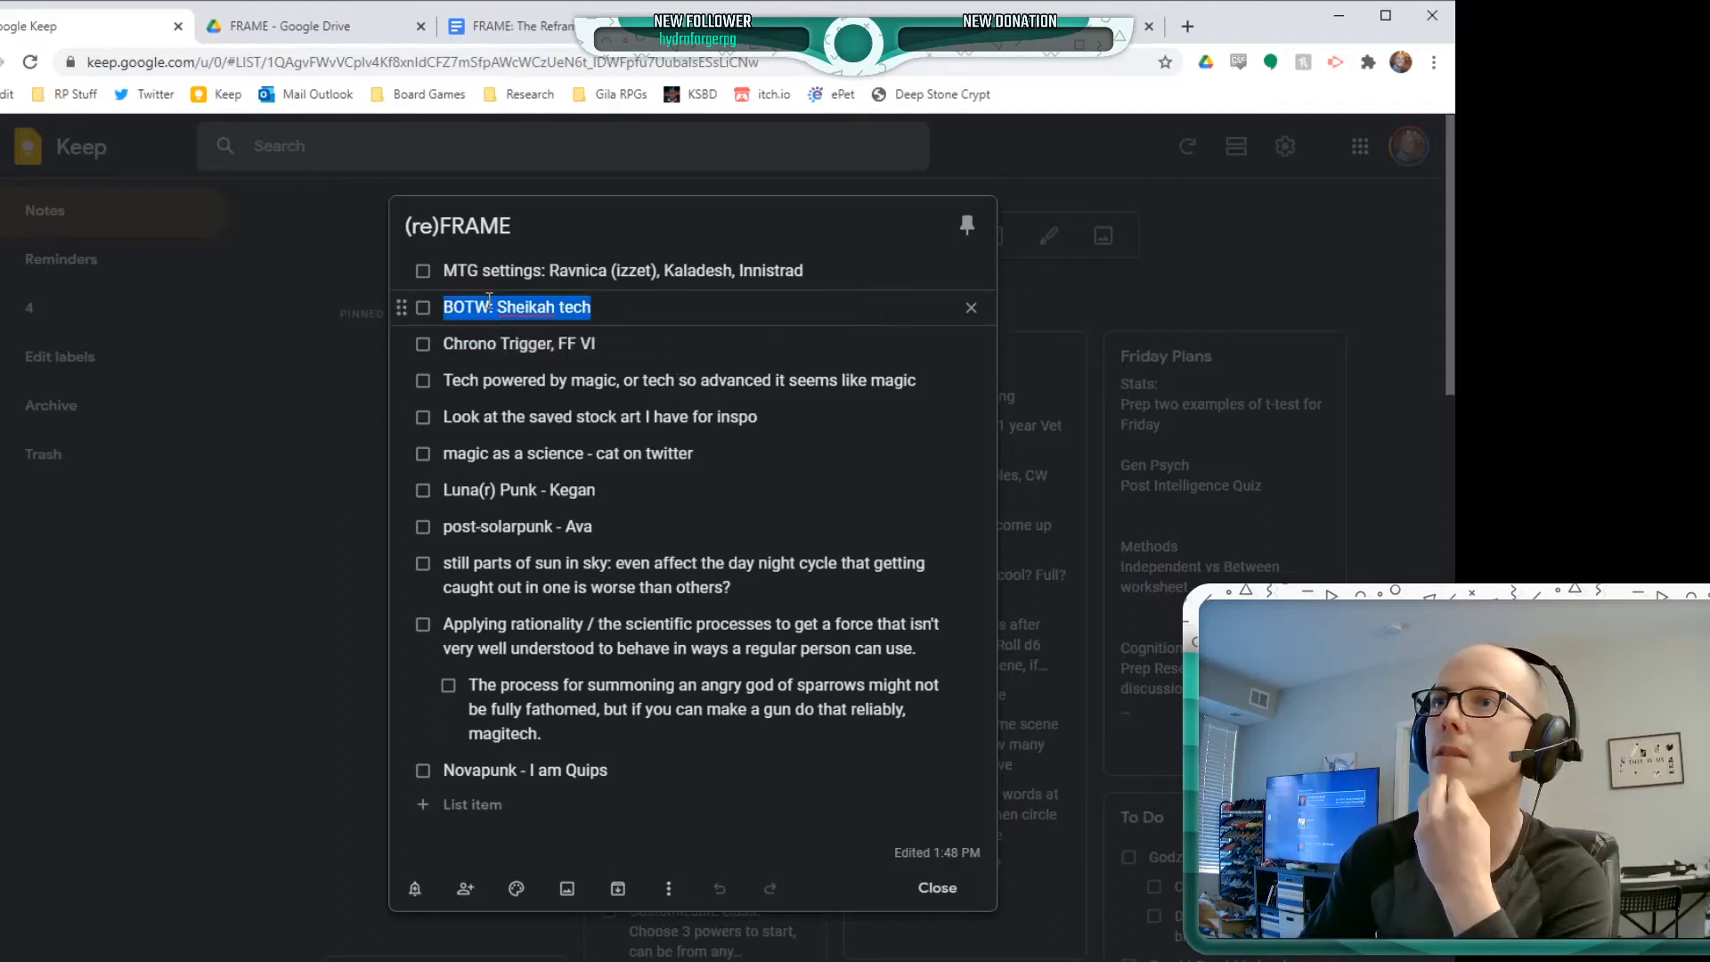
pyautogui.doubleClick(579, 306)
pyautogui.click(578, 305)
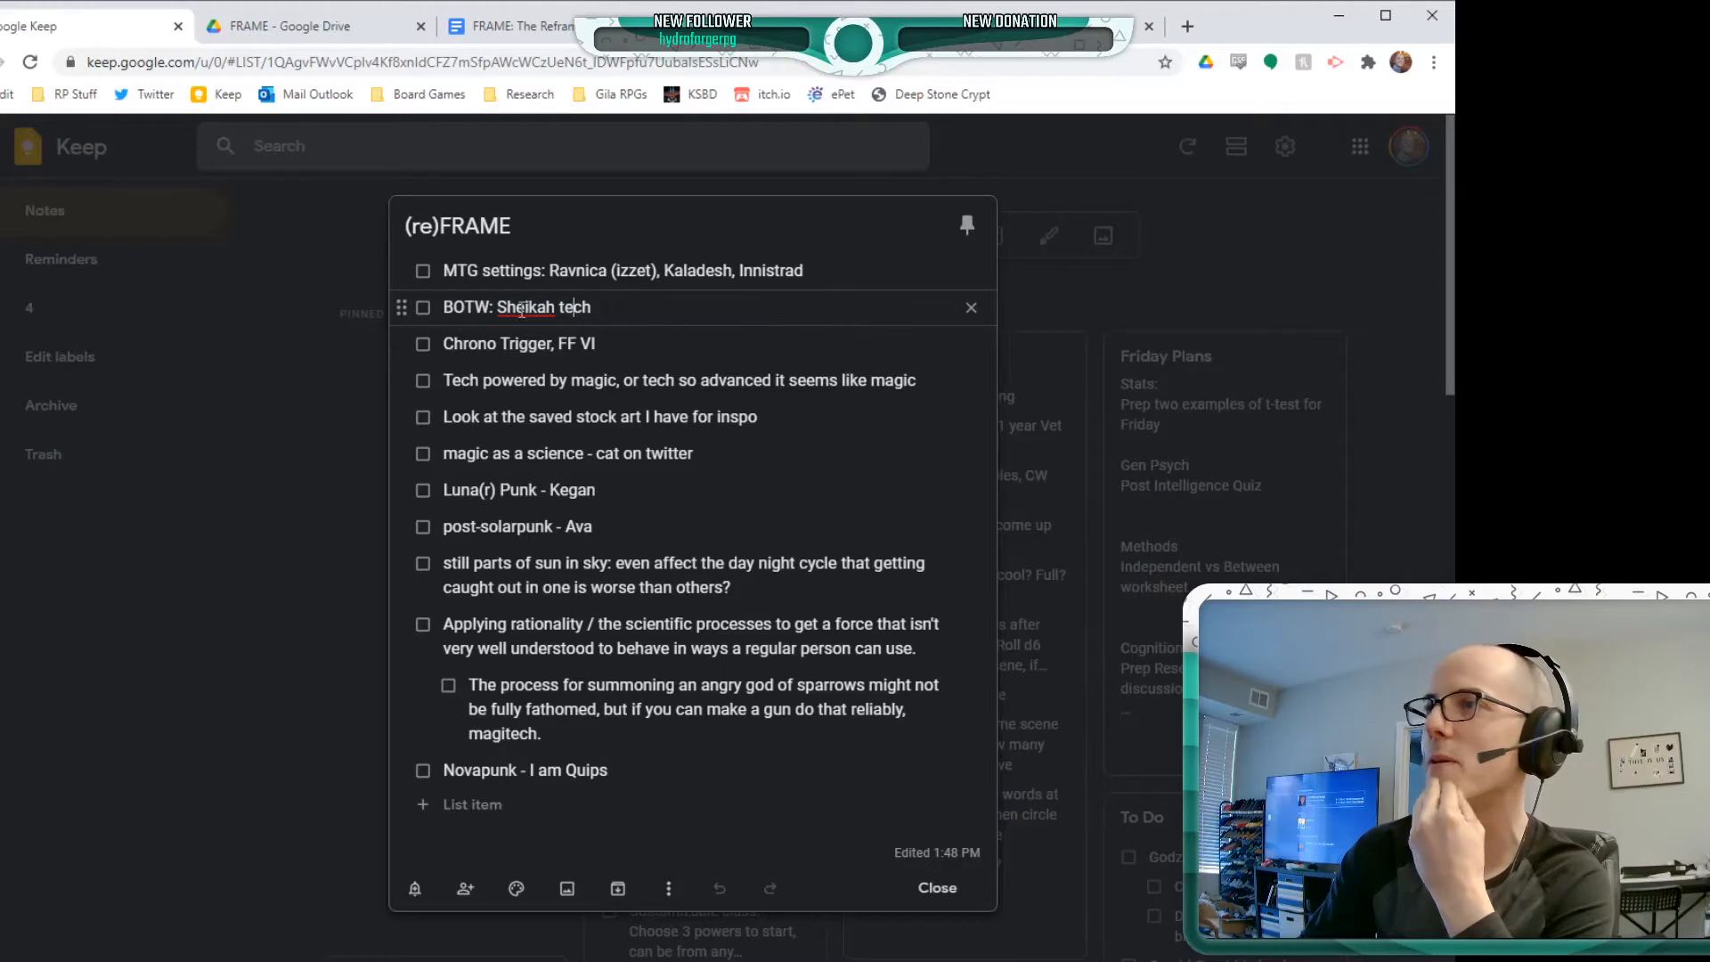
pyautogui.doubleClick(468, 307)
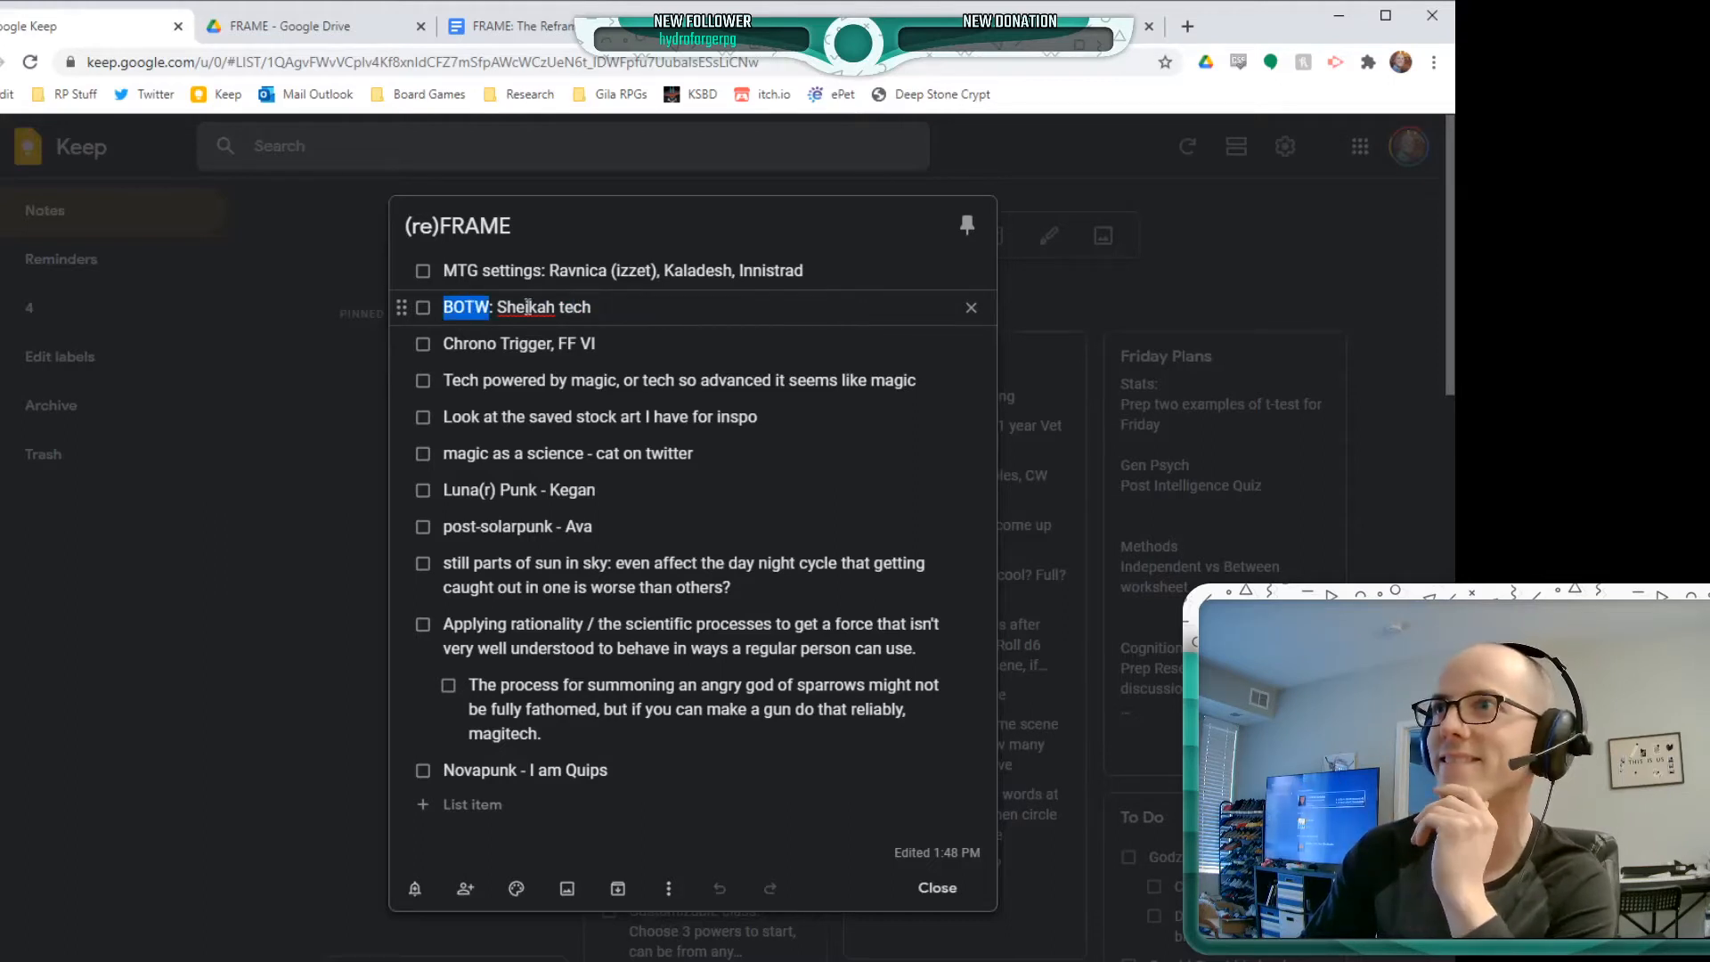
pyautogui.click(466, 307)
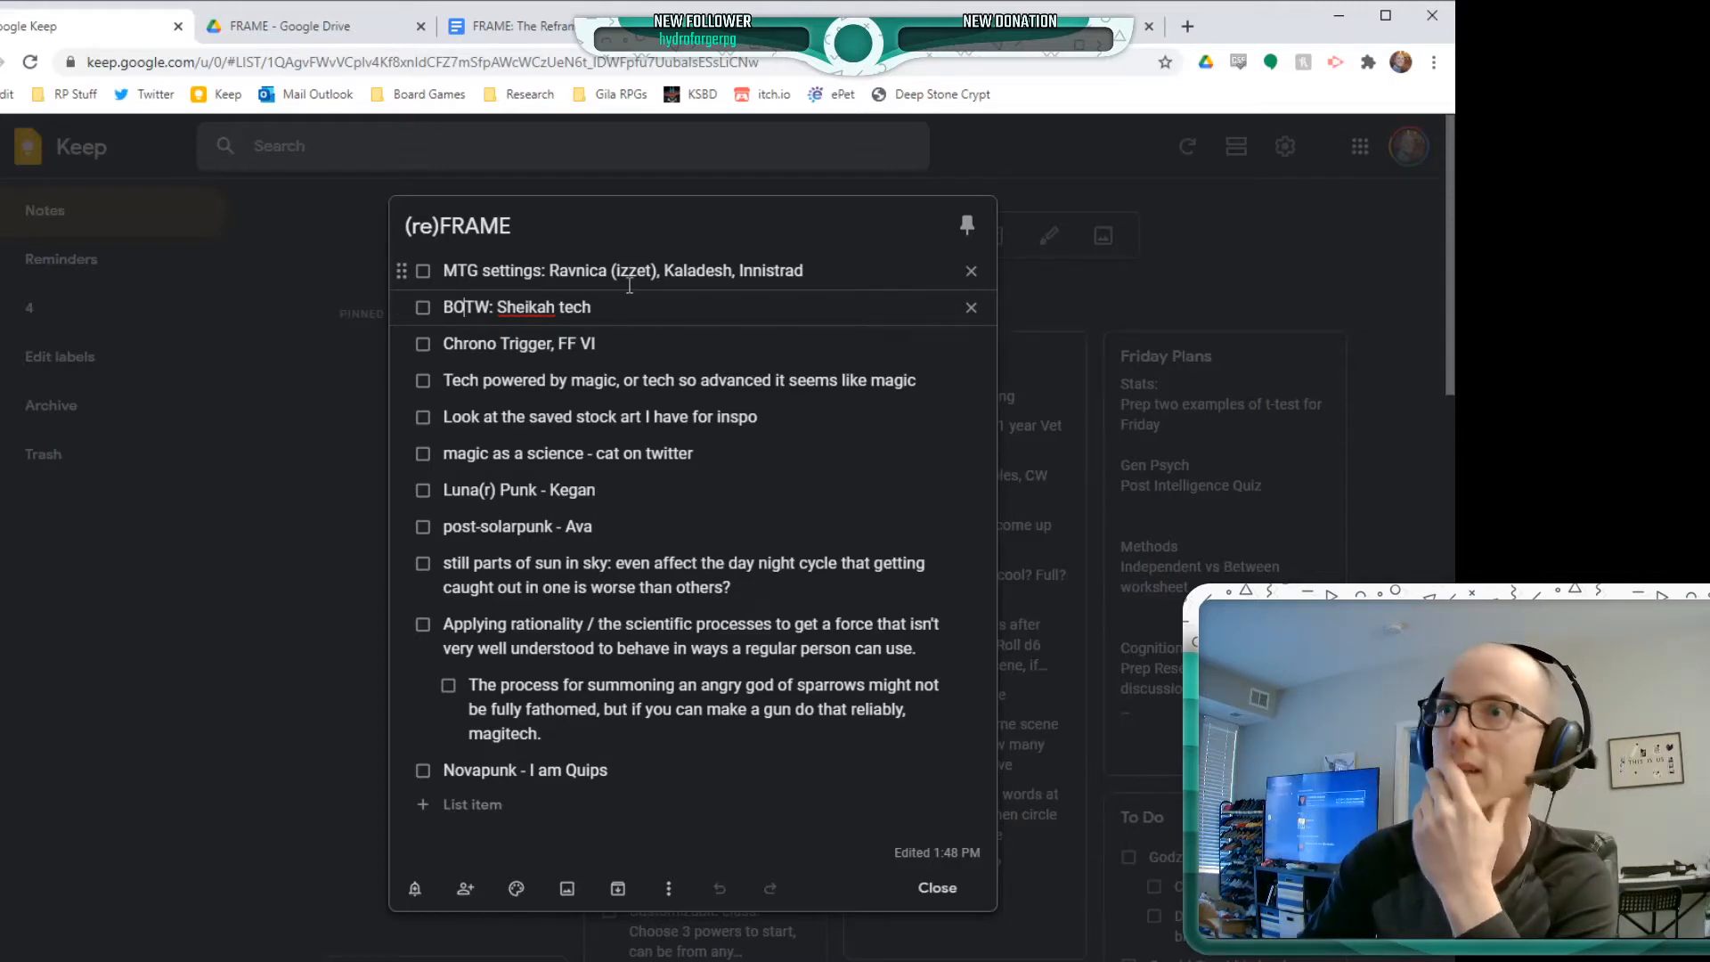
pyautogui.doubleClick(549, 308)
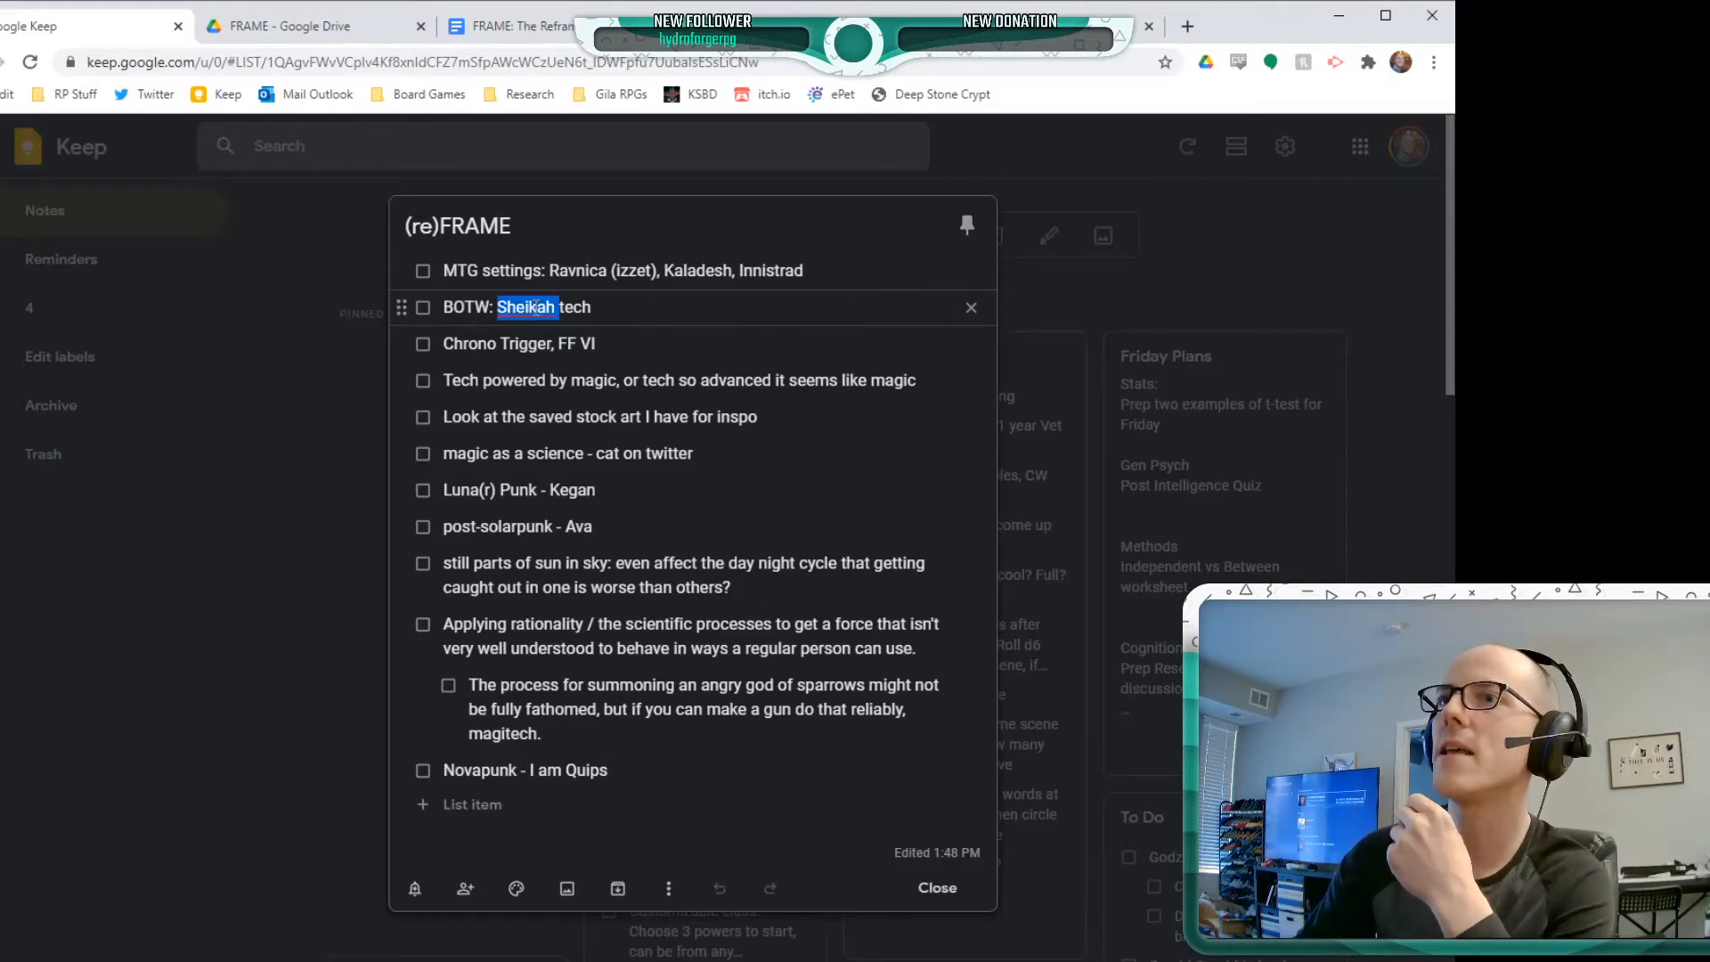
# Search Google for "sheikah slate" in a new browser tab and return to the (re)FRAME note in Keep
pyautogui.click(1188, 28)
pyautogui.write('shek')
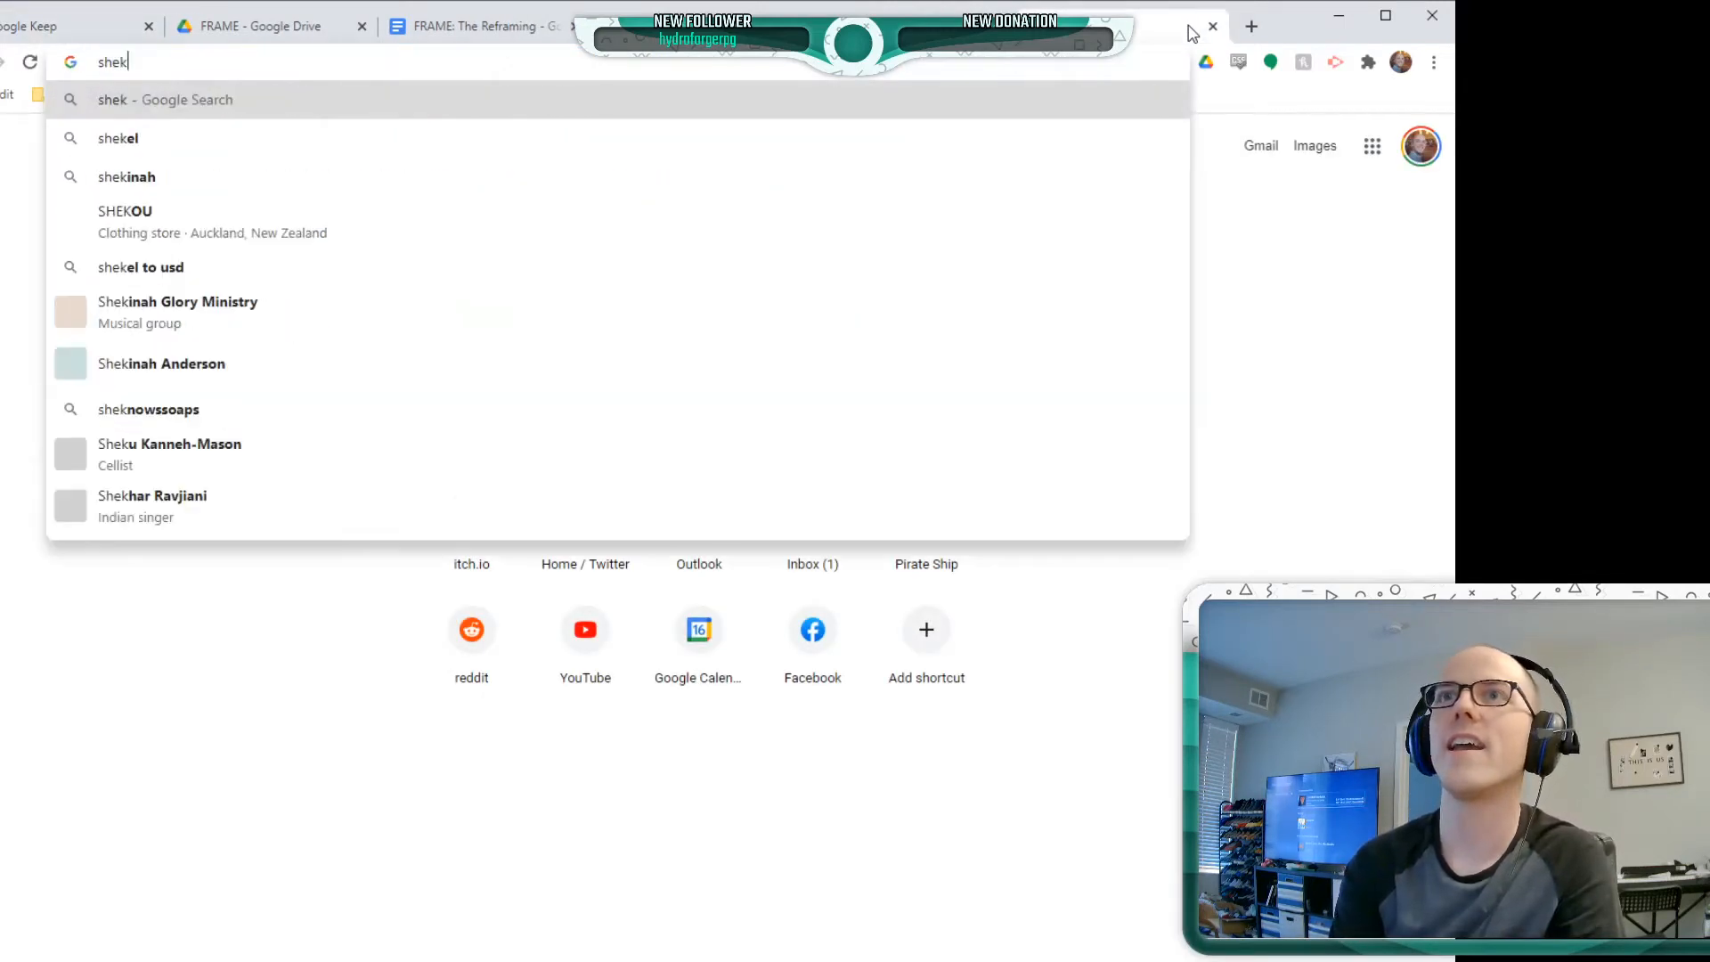
pyautogui.press('BackSpace')
pyautogui.write('ikah')
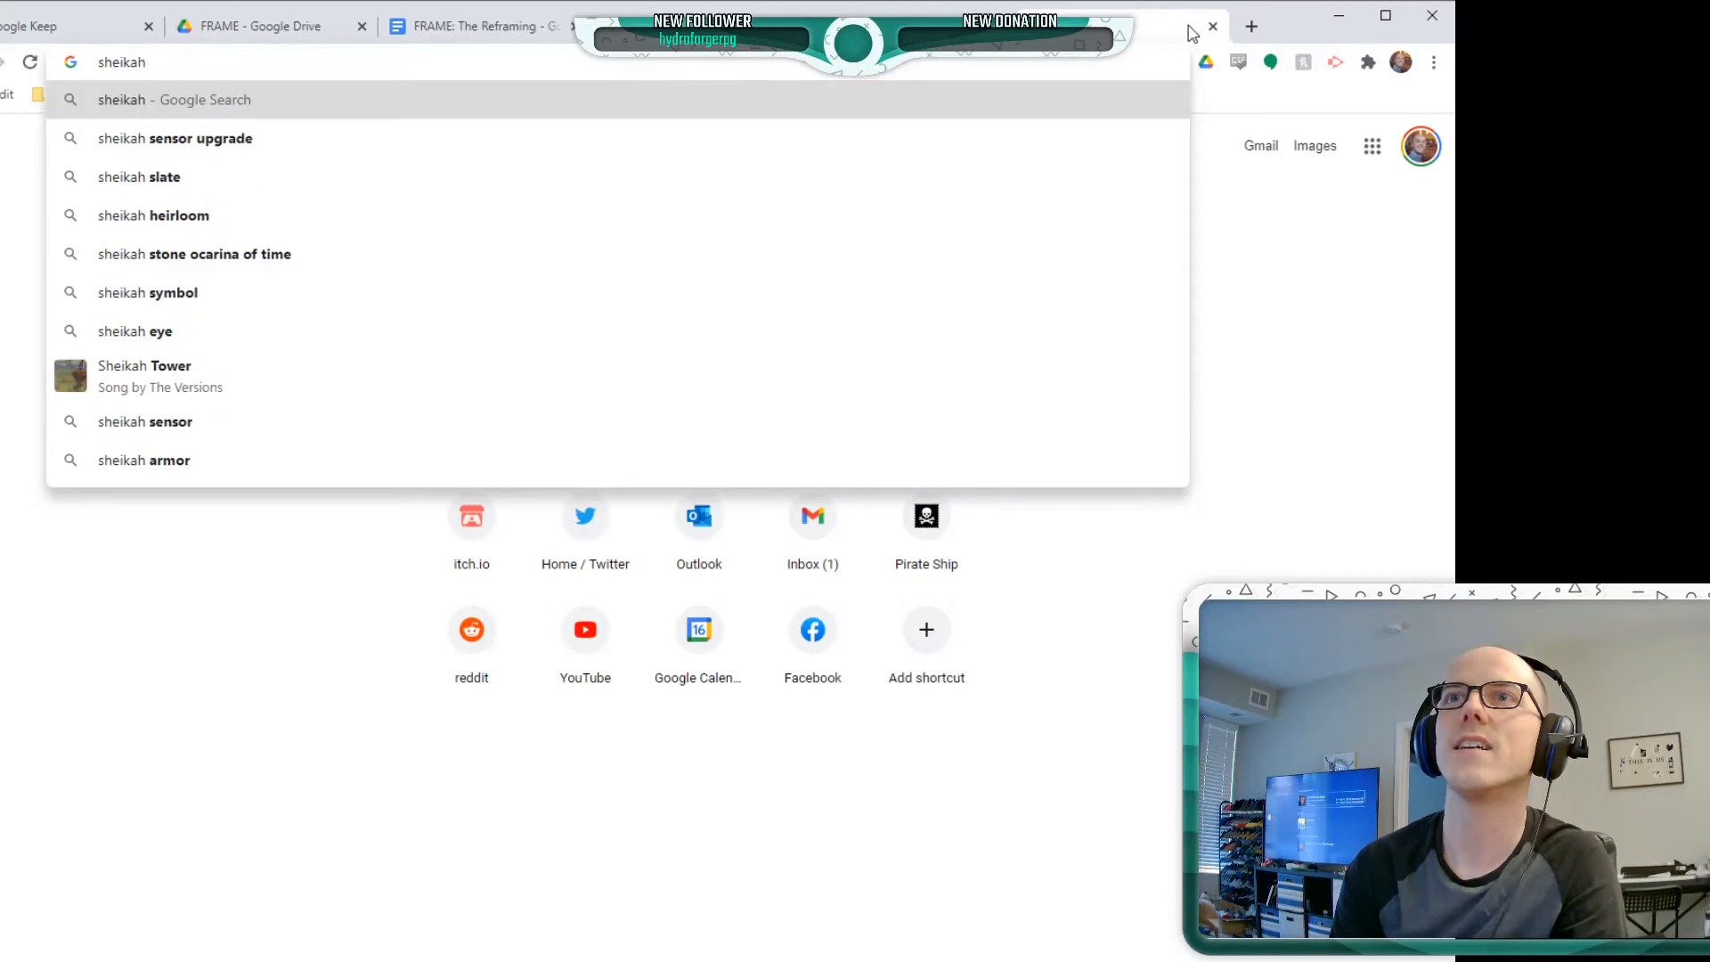
pyautogui.press('Down')
pyautogui.press('Down')
pyautogui.press('Return')
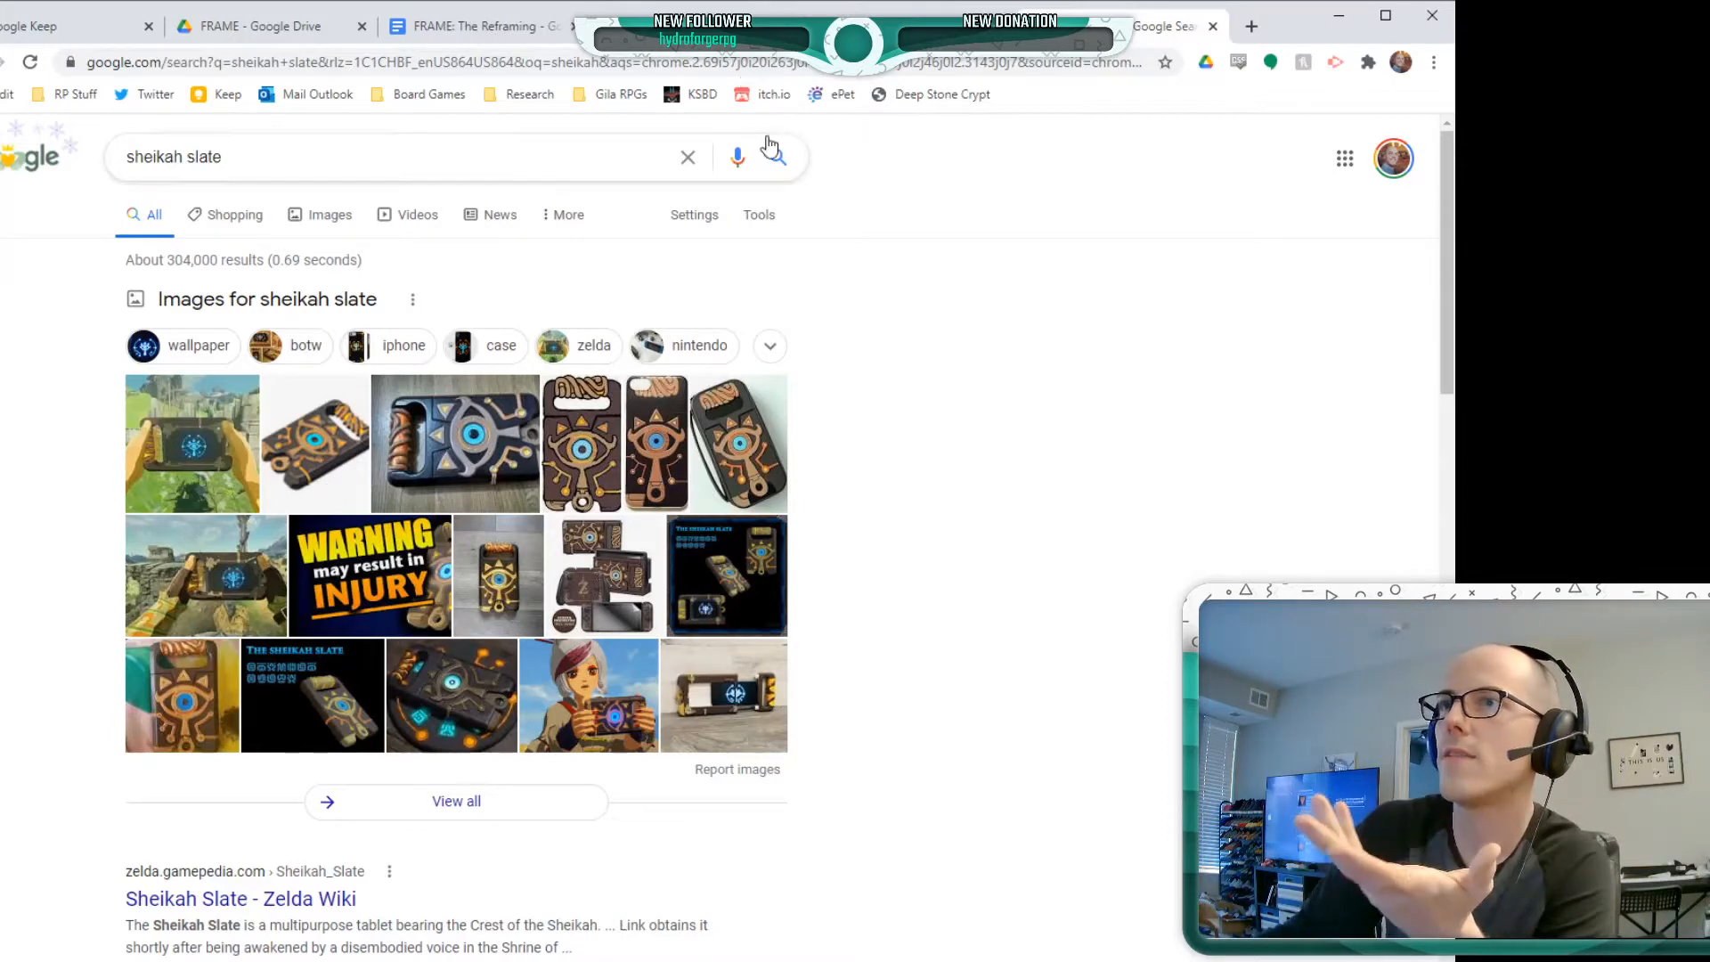
pyautogui.click(105, 25)
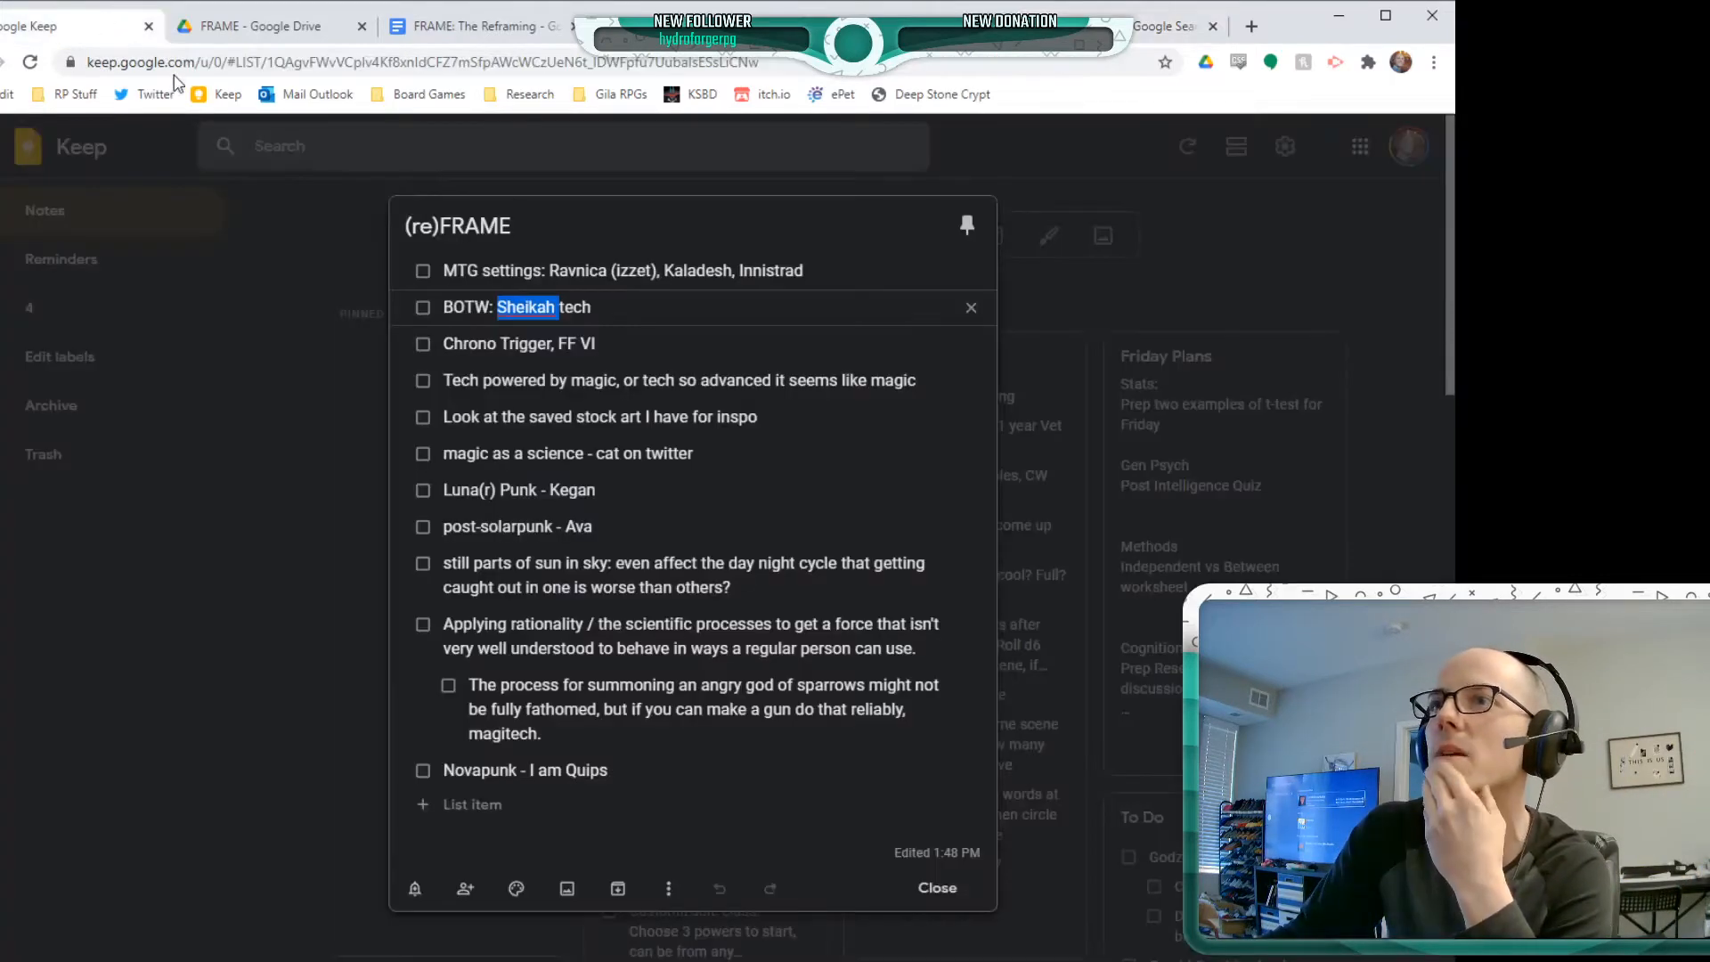
# Examine the (re)FRAME note's items from the magic-powered tech idea through Luna(r) Punk, post-solarpunk, applied rationality and Novapunk
pyautogui.click(633, 316)
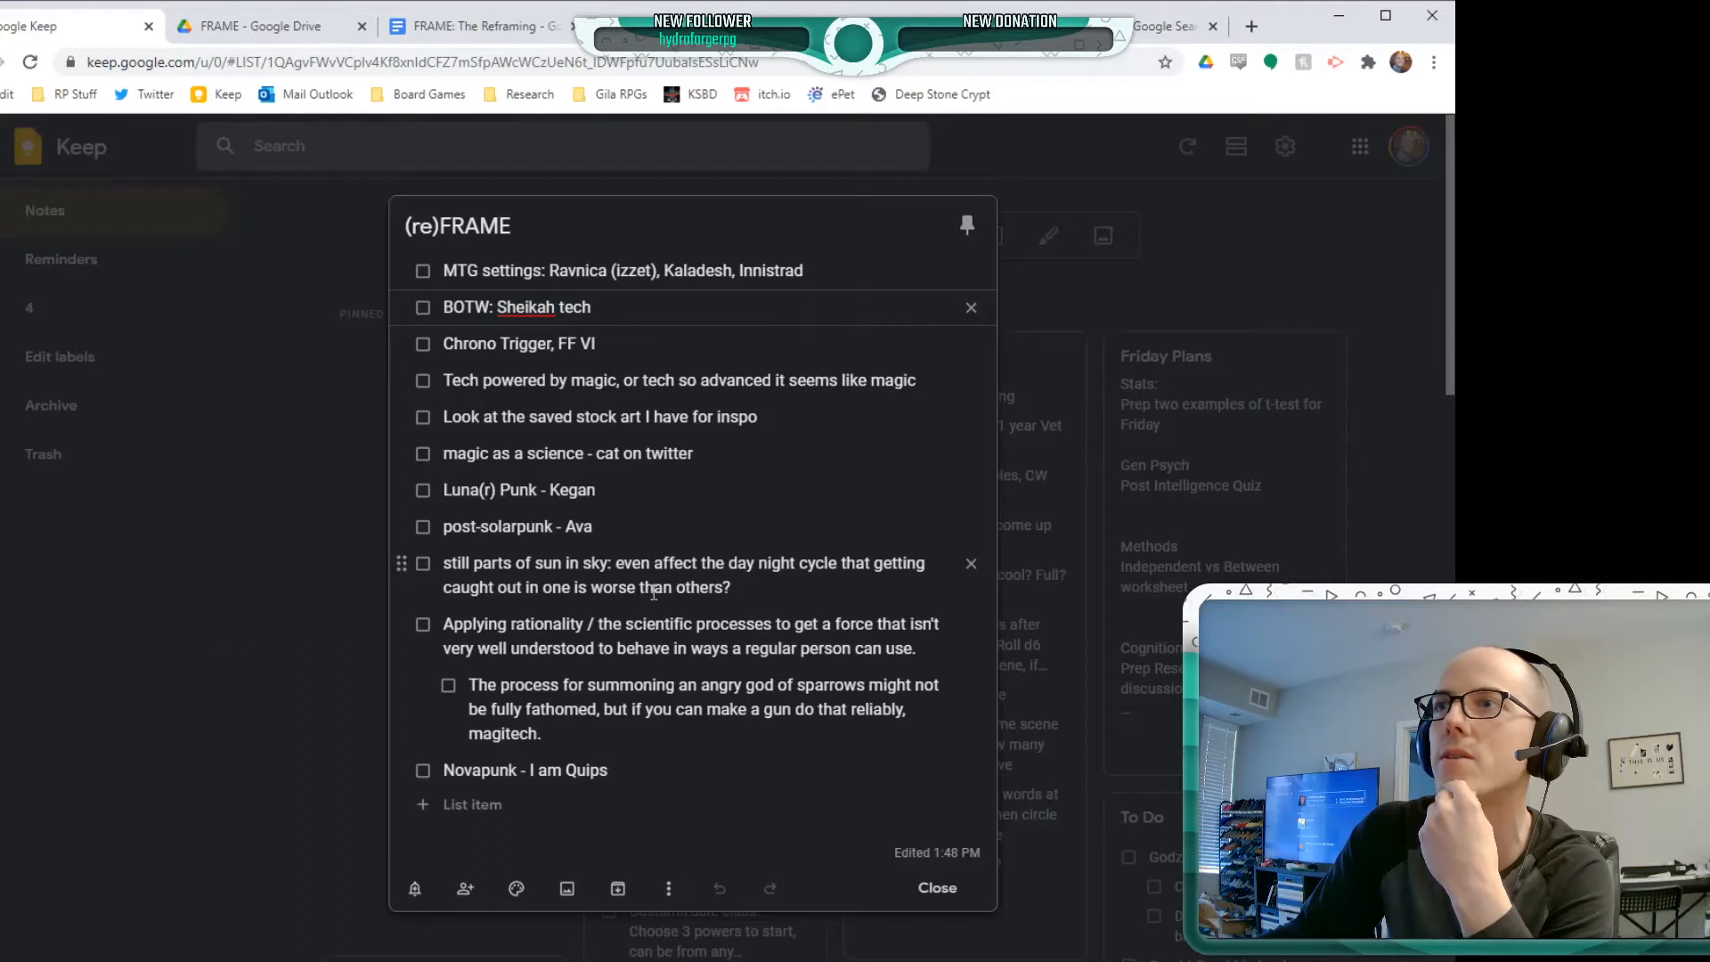
pyautogui.doubleClick(589, 382)
pyautogui.doubleClick(552, 383)
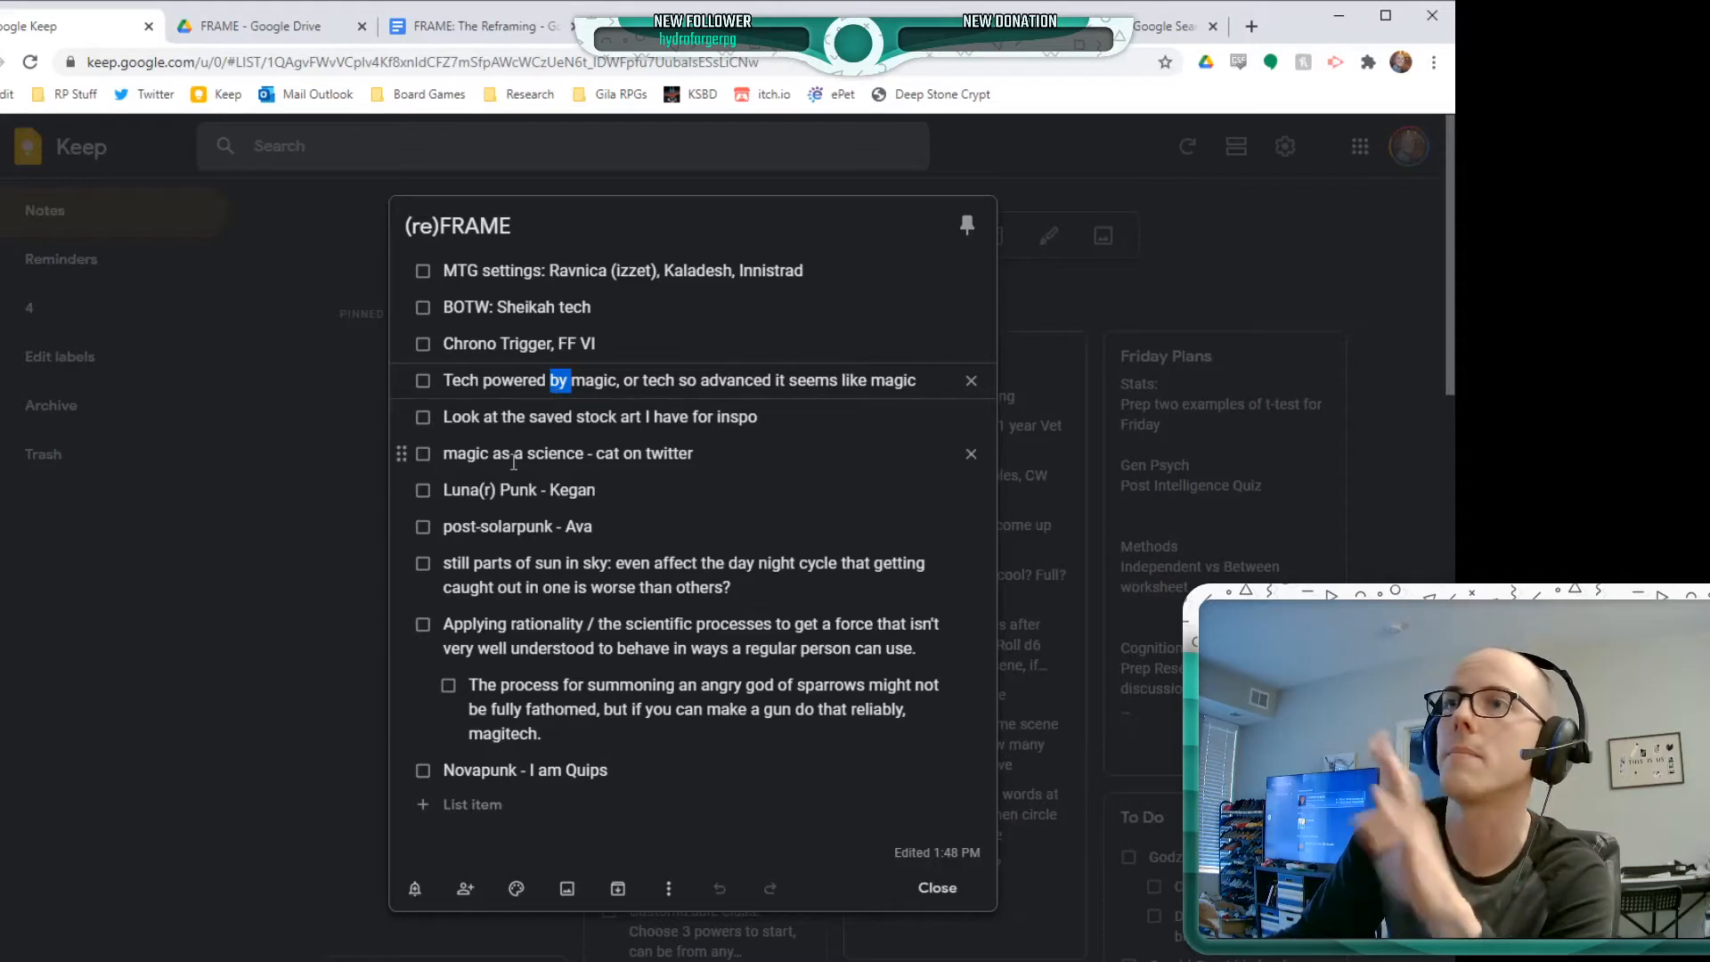
pyautogui.click(580, 380)
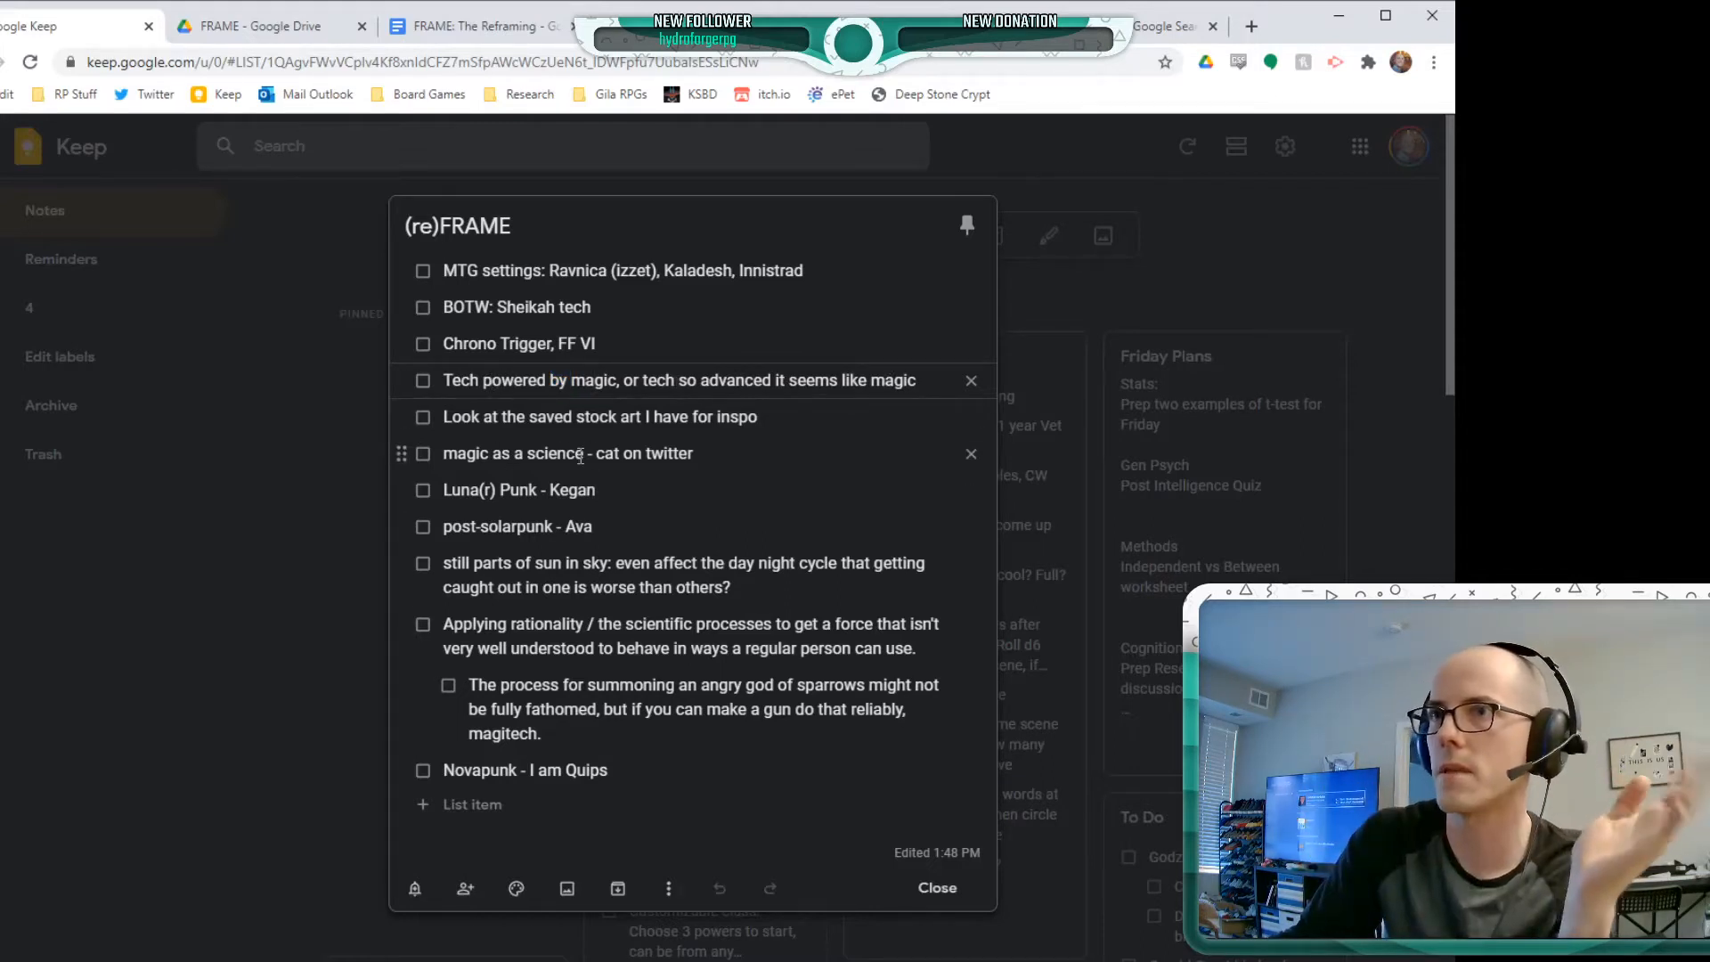
pyautogui.click(496, 491)
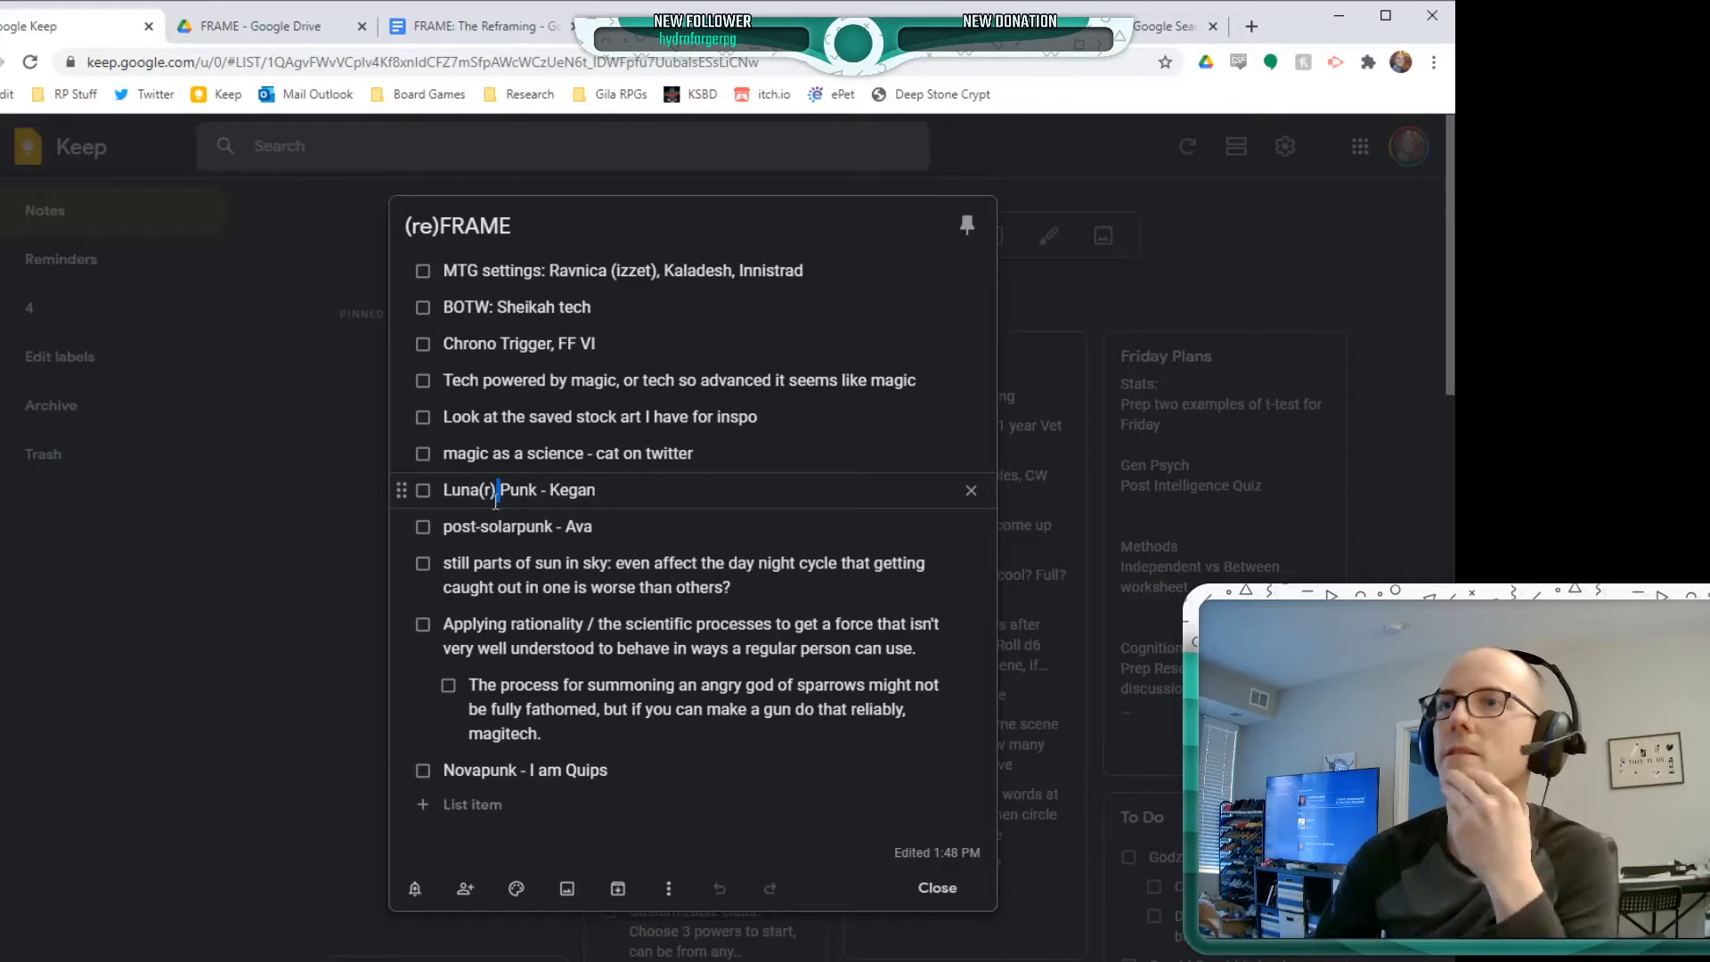
pyautogui.tripleClick(495, 492)
pyautogui.click(451, 527)
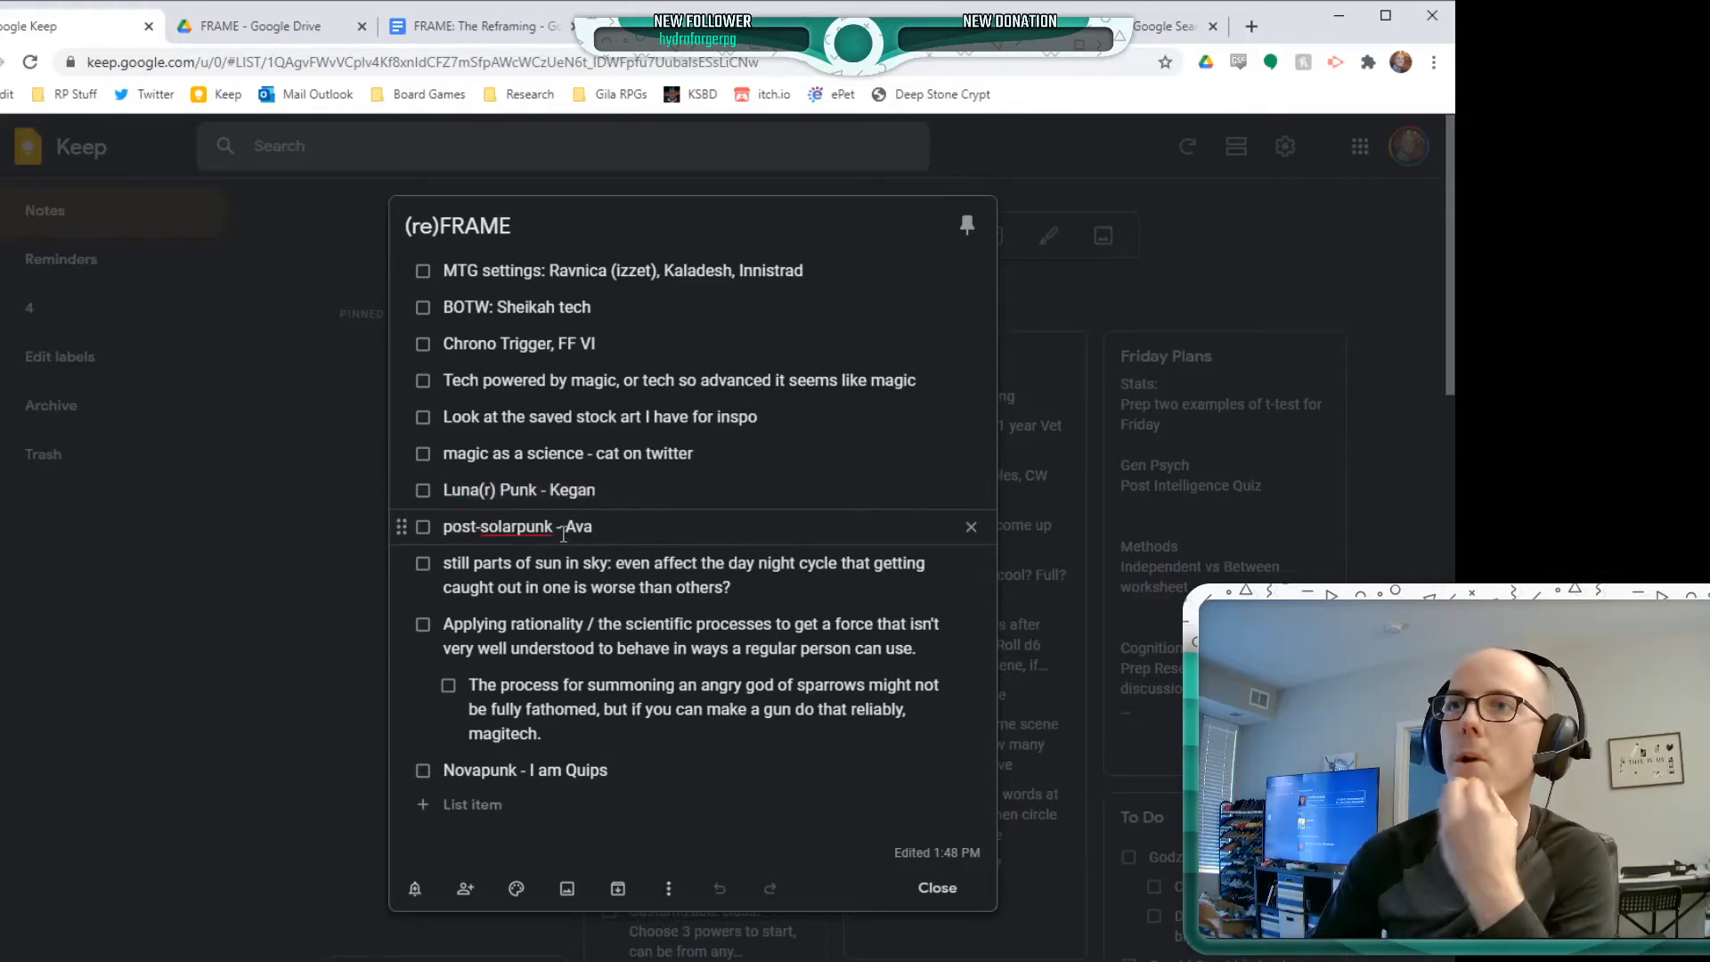
pyautogui.tripleClick(482, 630)
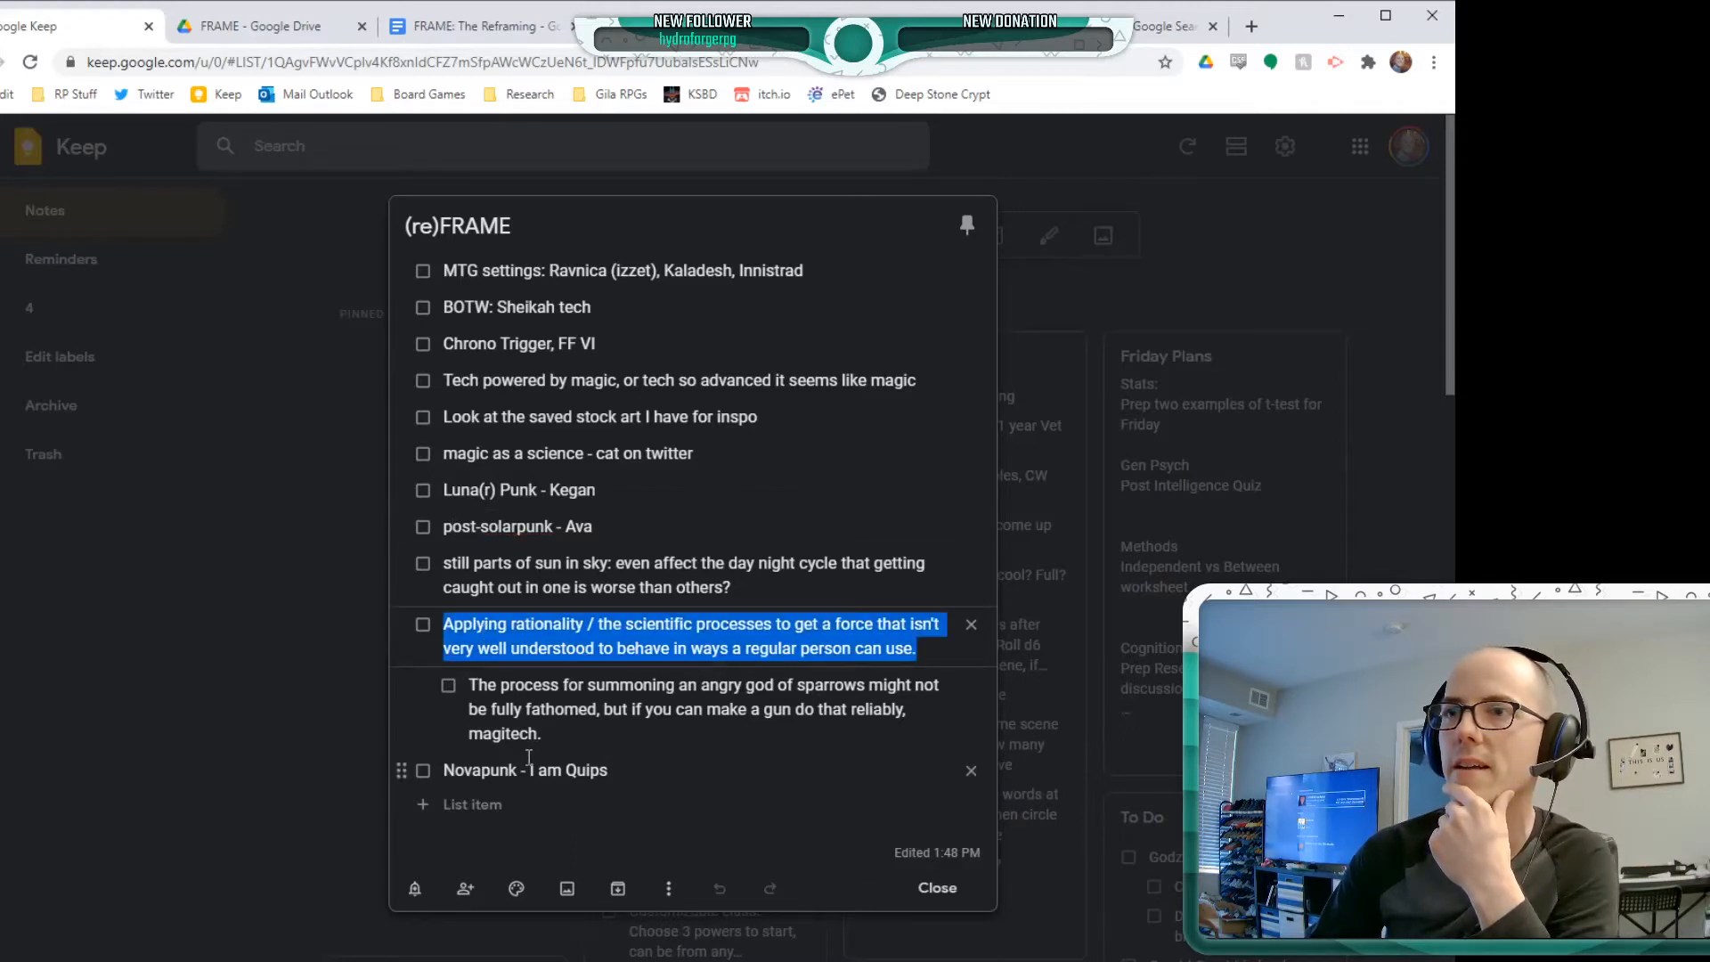
pyautogui.doubleClick(481, 771)
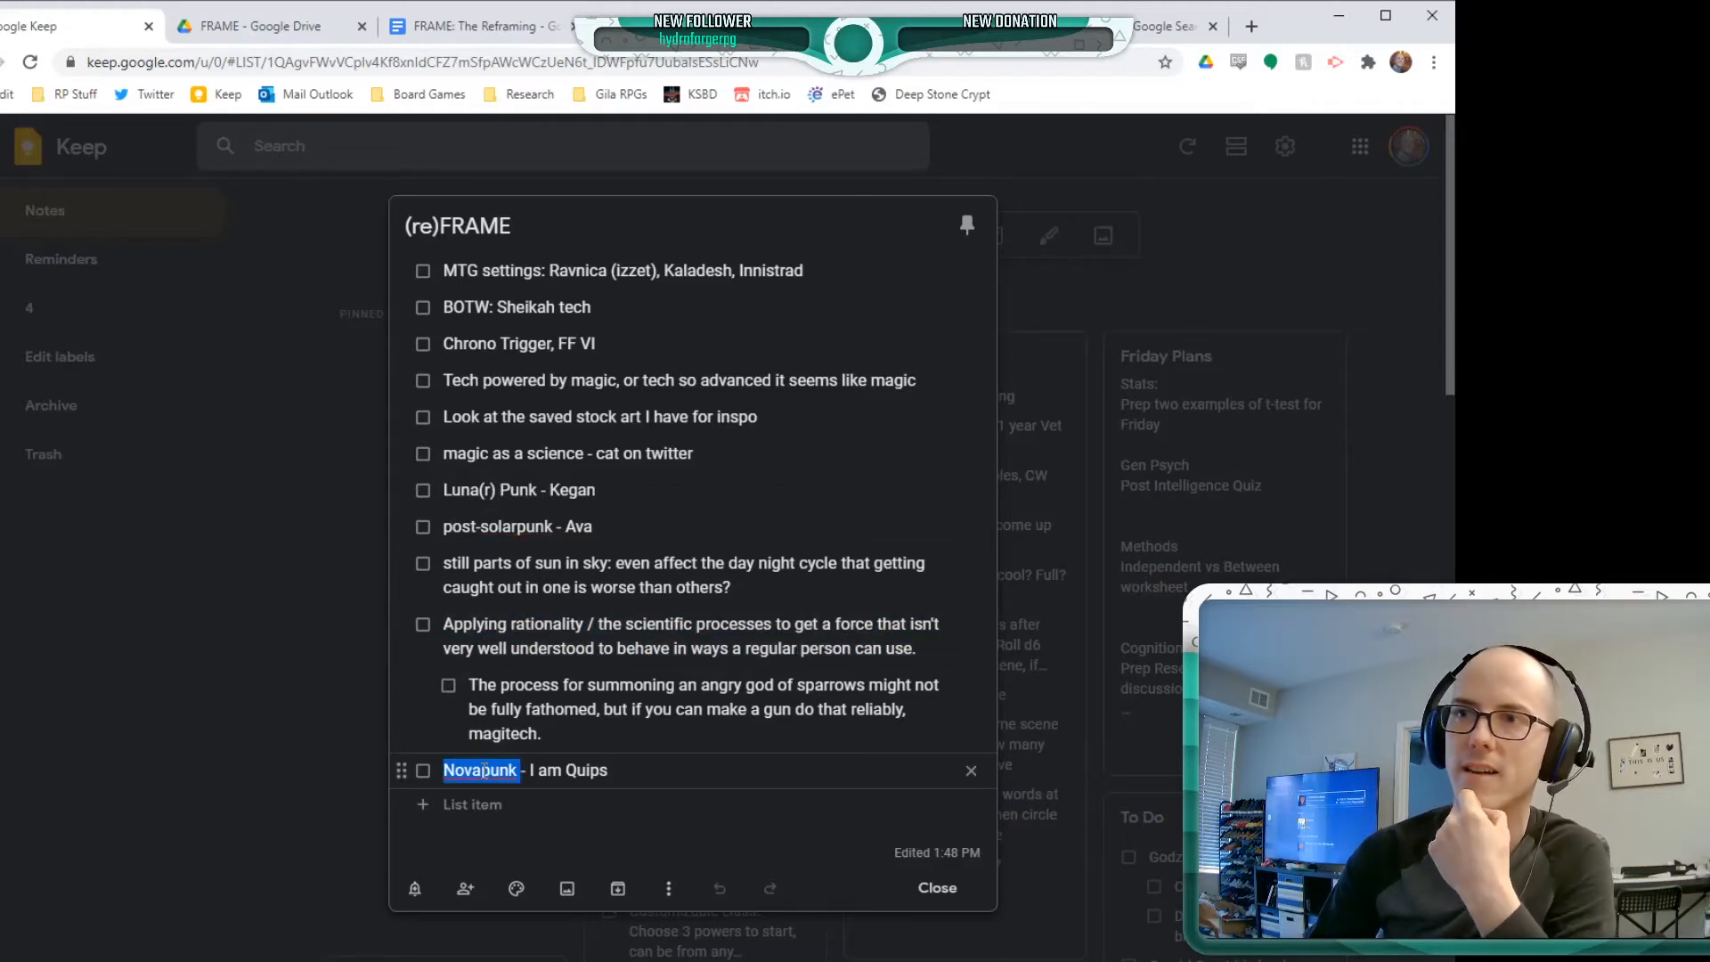
pyautogui.click(501, 768)
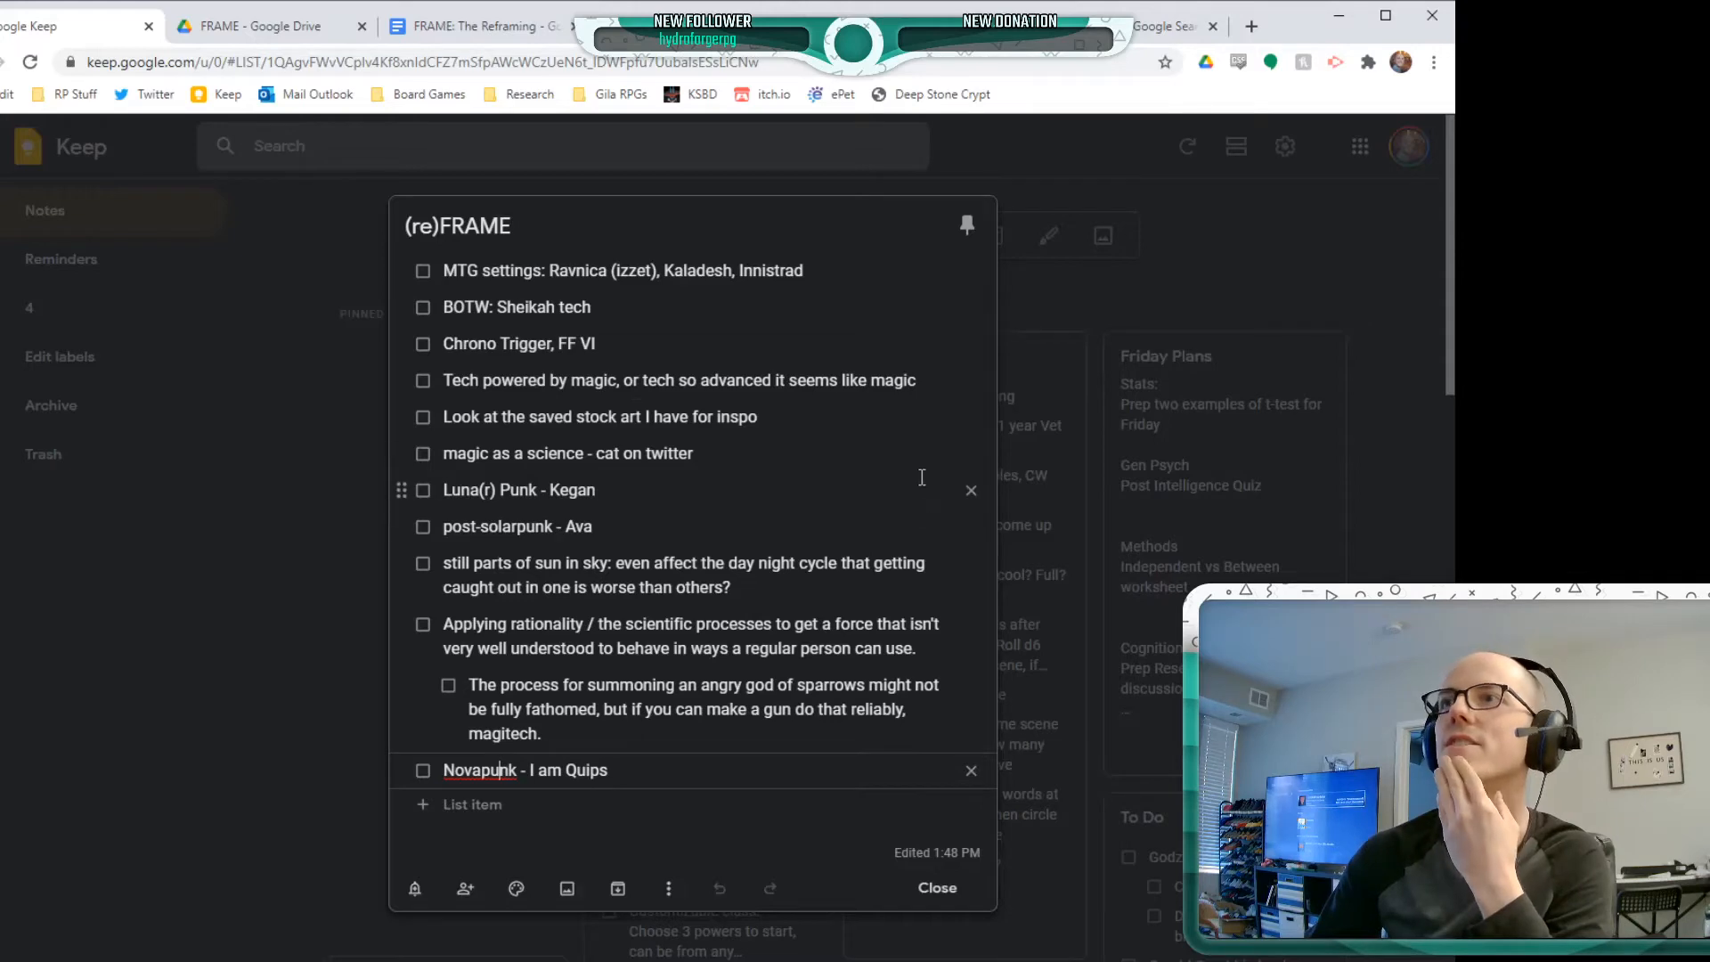
# Switch to the FRAME: The Reframing document and examine the opening of the Dim section, including the Sun EXPLODES bullet
pyautogui.click(423, 25)
pyautogui.scroll(-2, 866, 715)
pyautogui.scroll(-5, 866, 715)
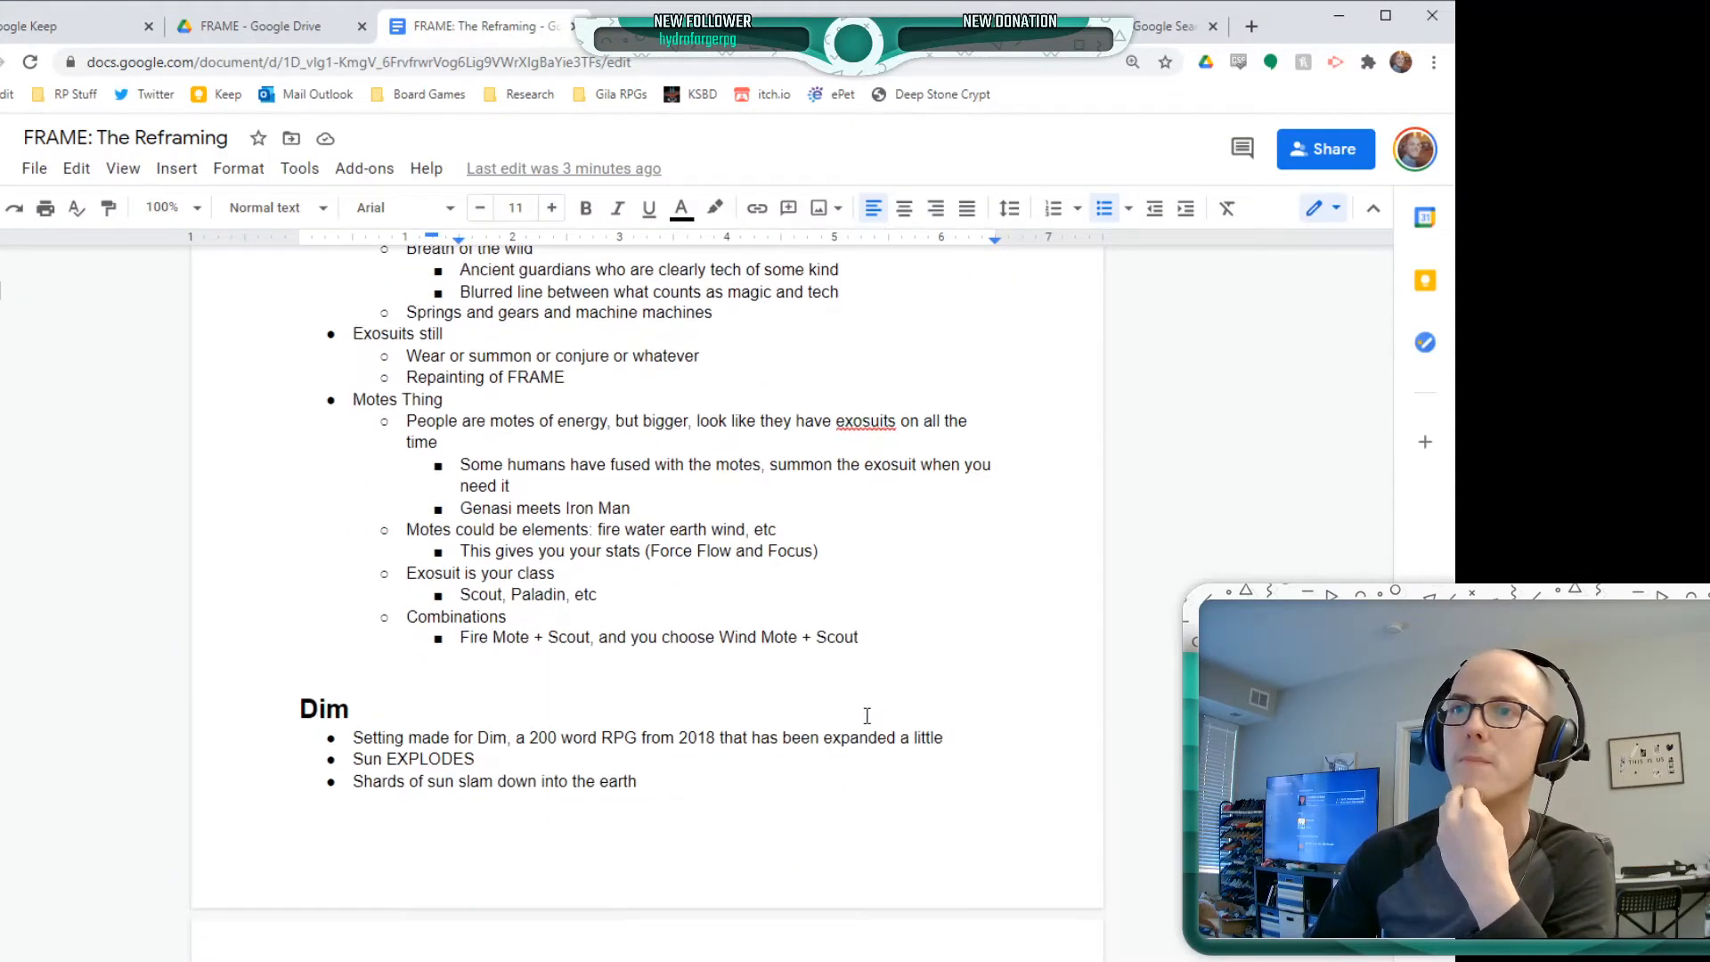
pyautogui.click(356, 407)
pyautogui.doubleClick(356, 408)
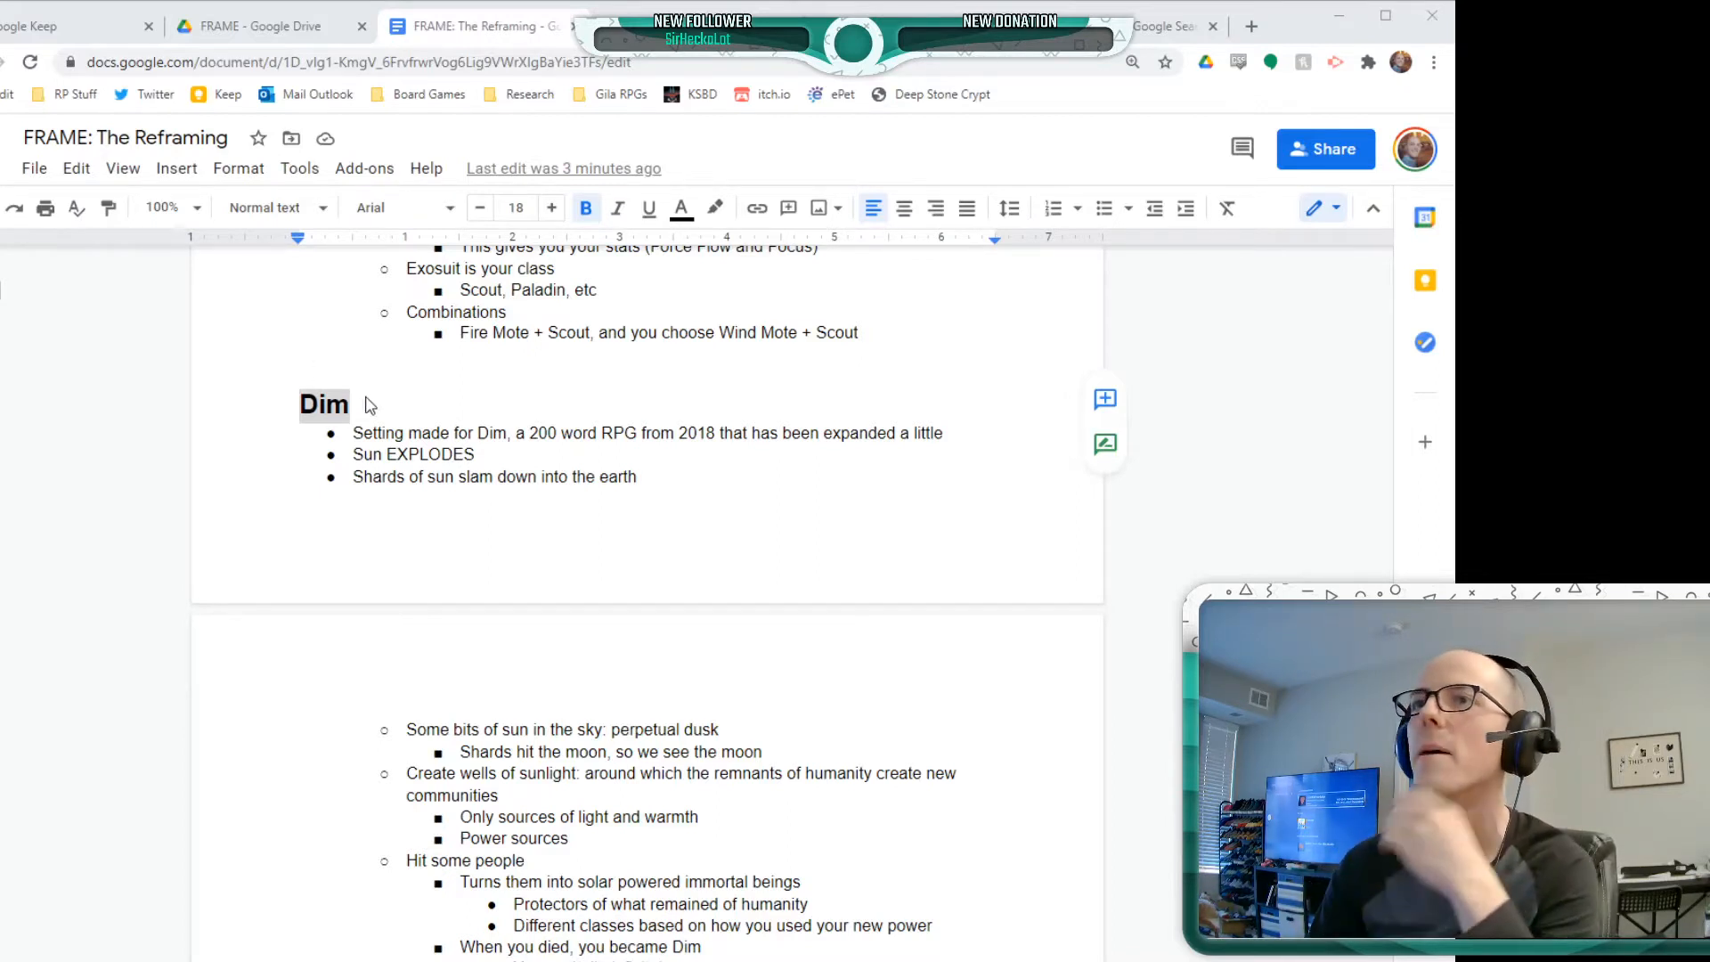
pyautogui.click(323, 402)
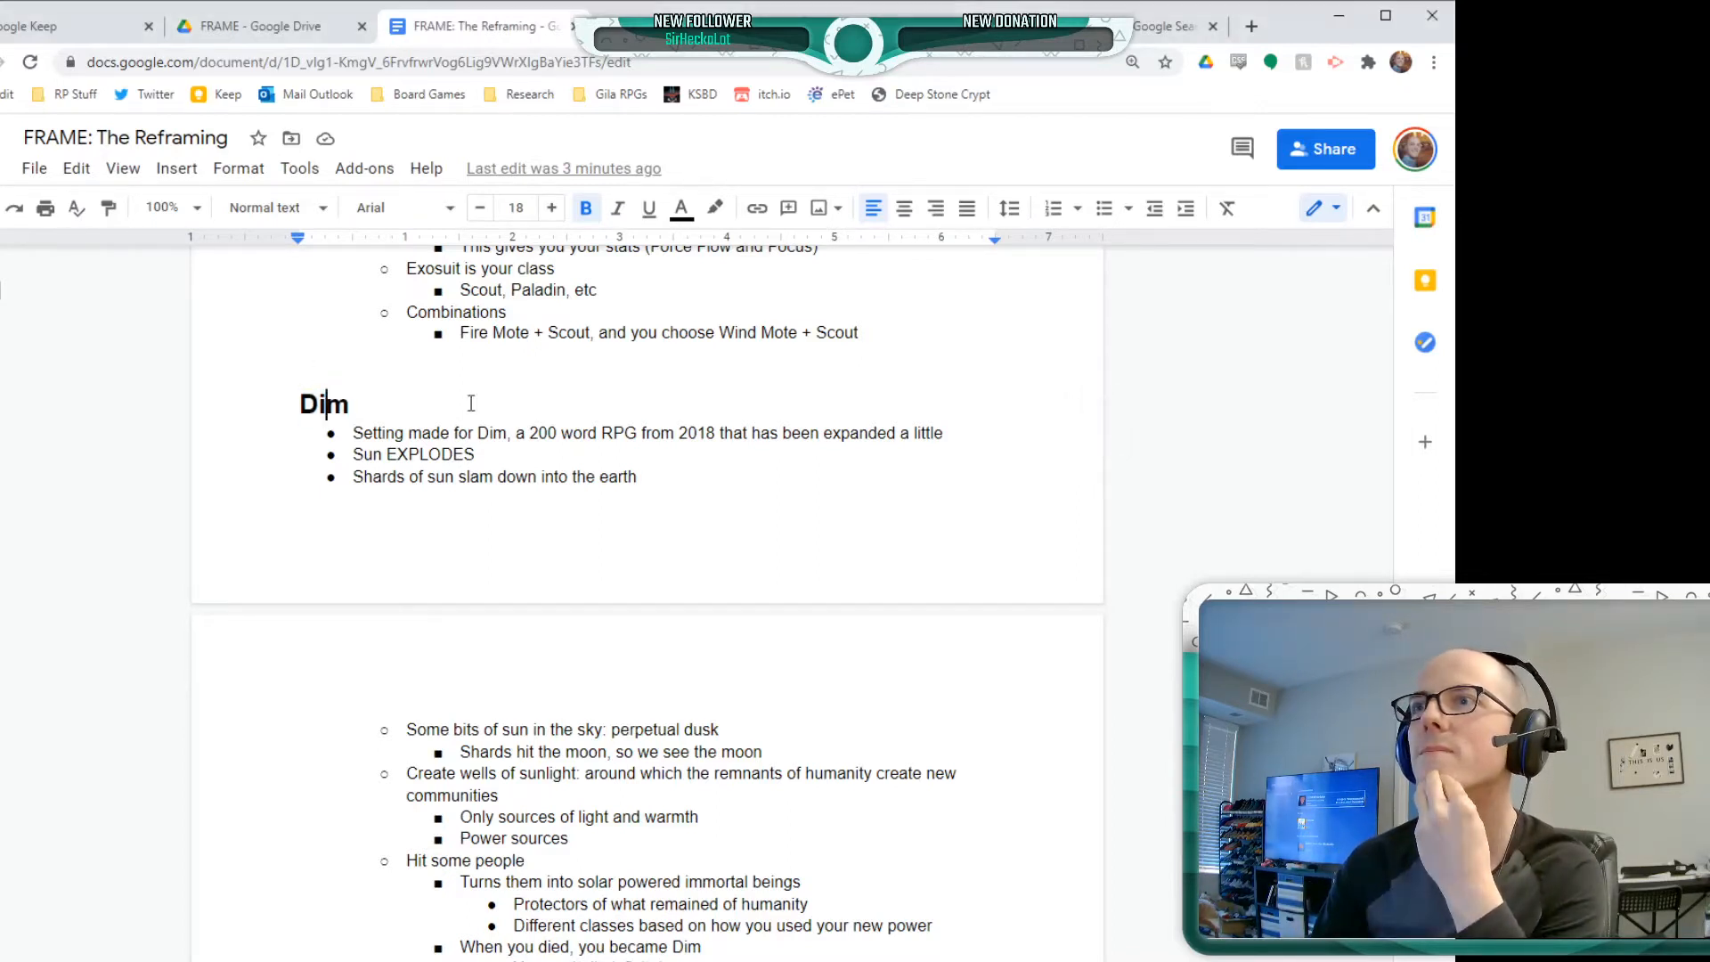
pyautogui.tripleClick(414, 452)
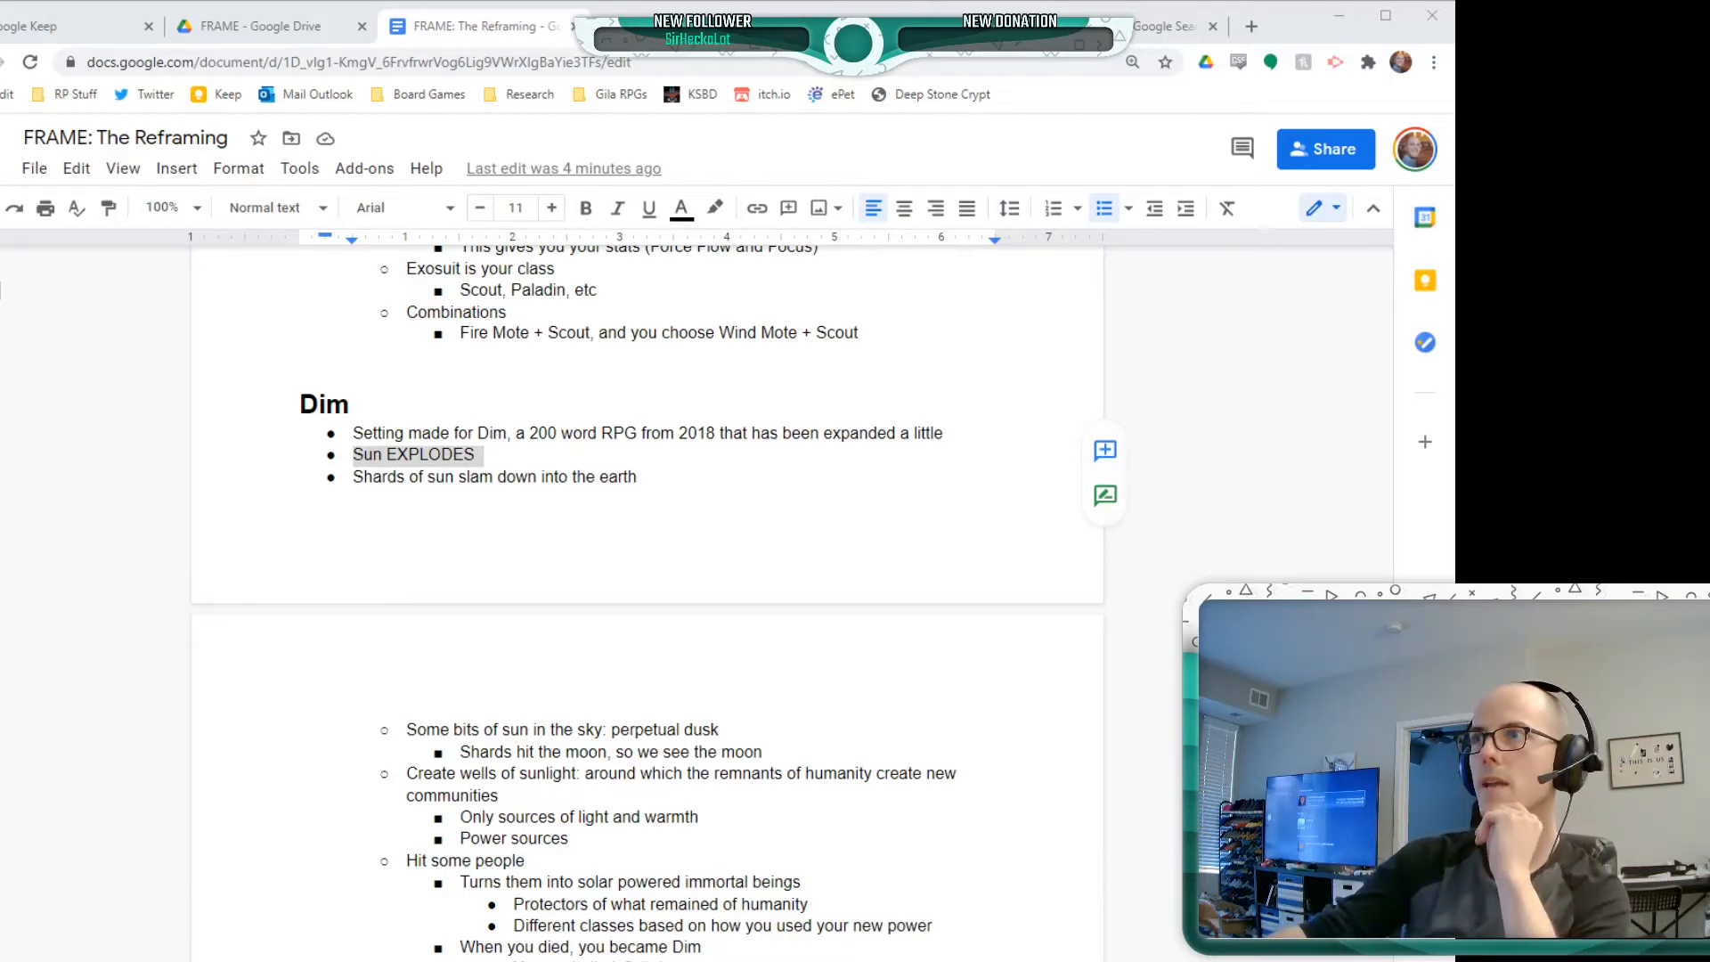
pyautogui.click(228, 397)
# Highlight the "Vibrant, colorful, energetic, natural," sub-bullet in the Magitech section in orange
pyautogui.scroll(-10, 507, 603)
pyautogui.scroll(-5, 508, 603)
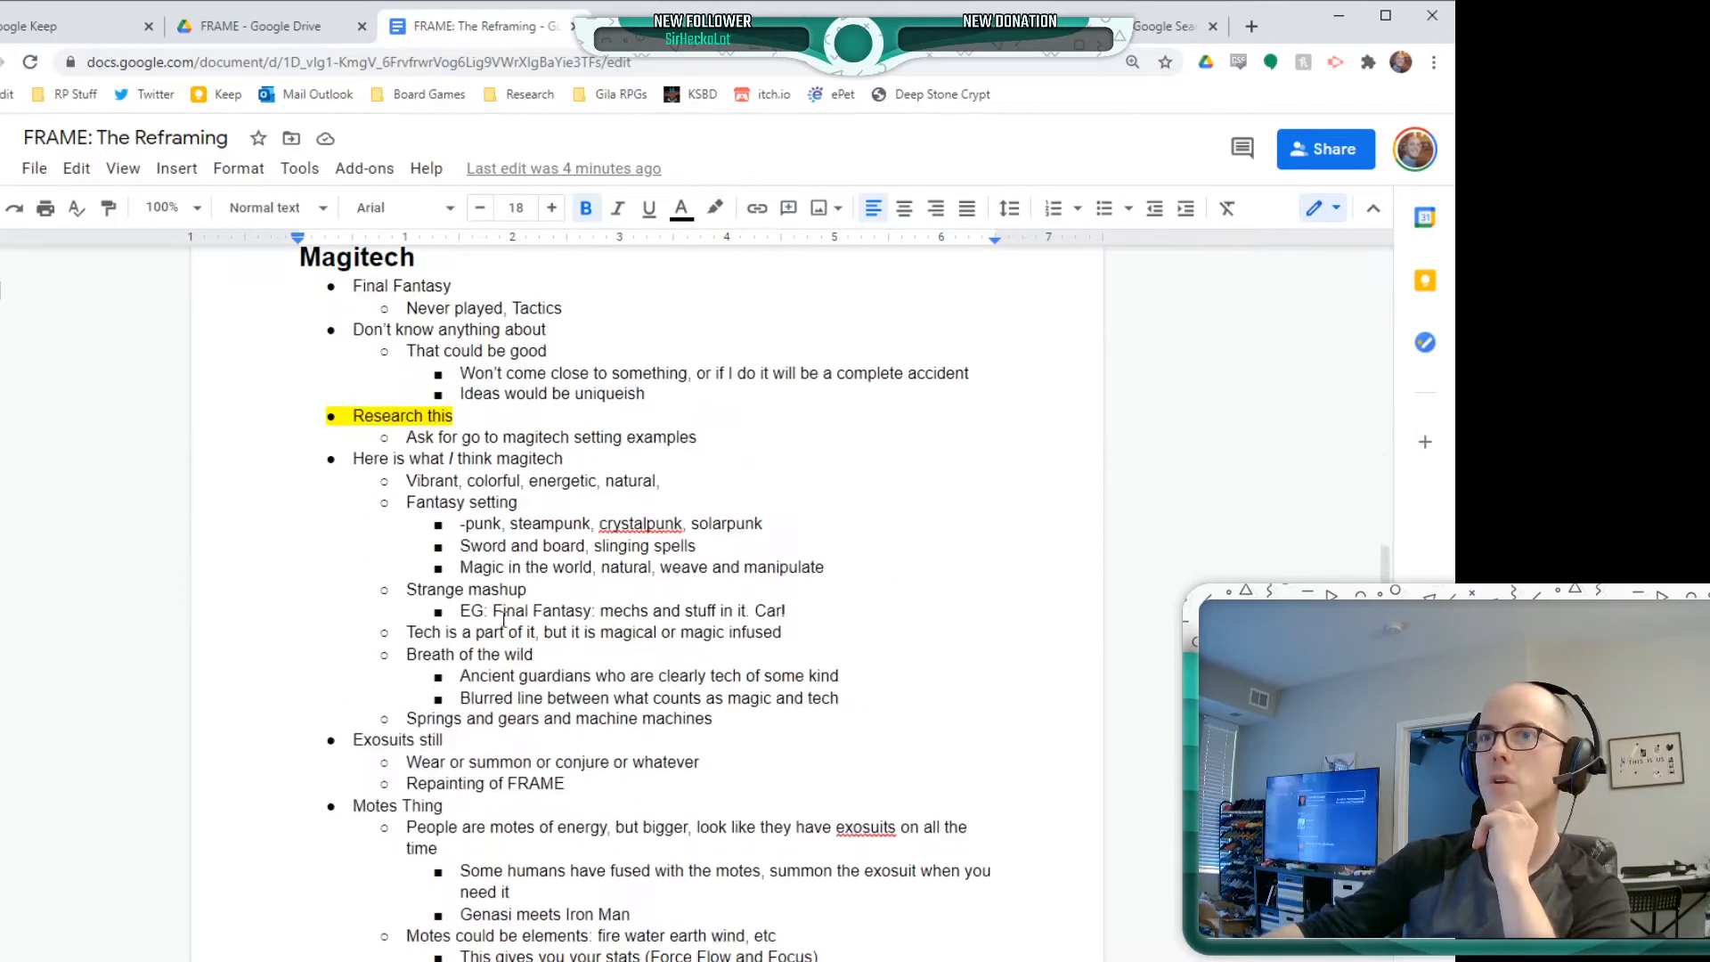
pyautogui.tripleClick(427, 464)
pyautogui.doubleClick(429, 481)
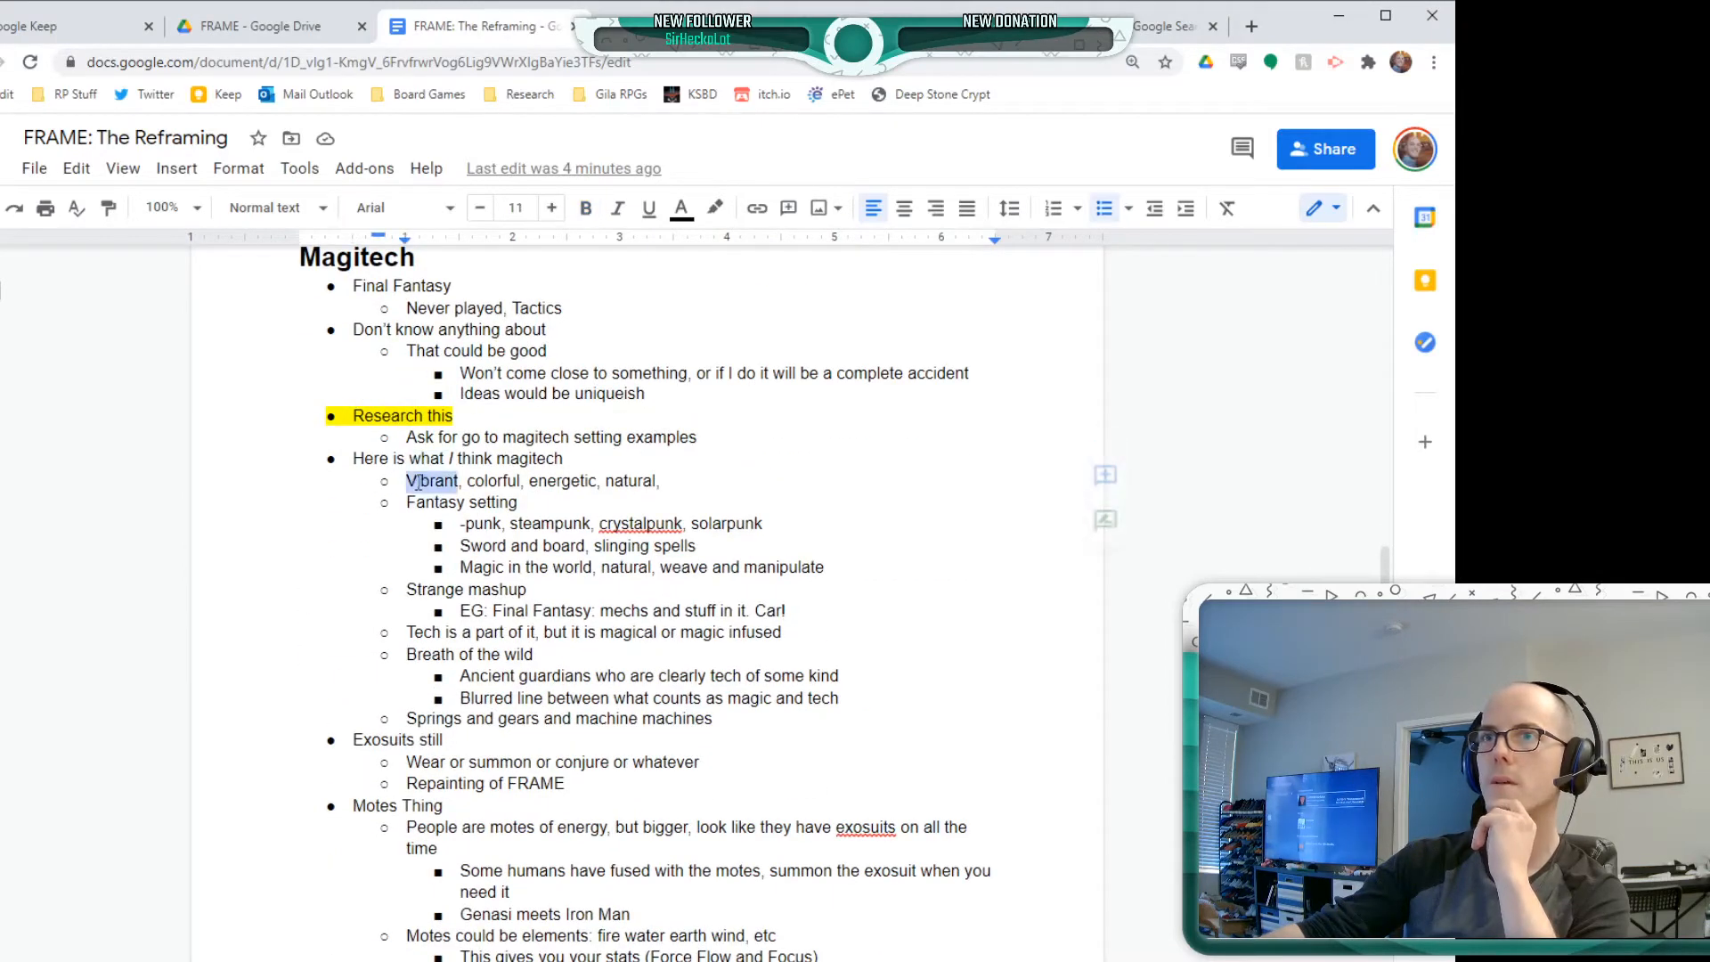
pyautogui.moveTo(672, 483); pyautogui.dragTo(278, 482)
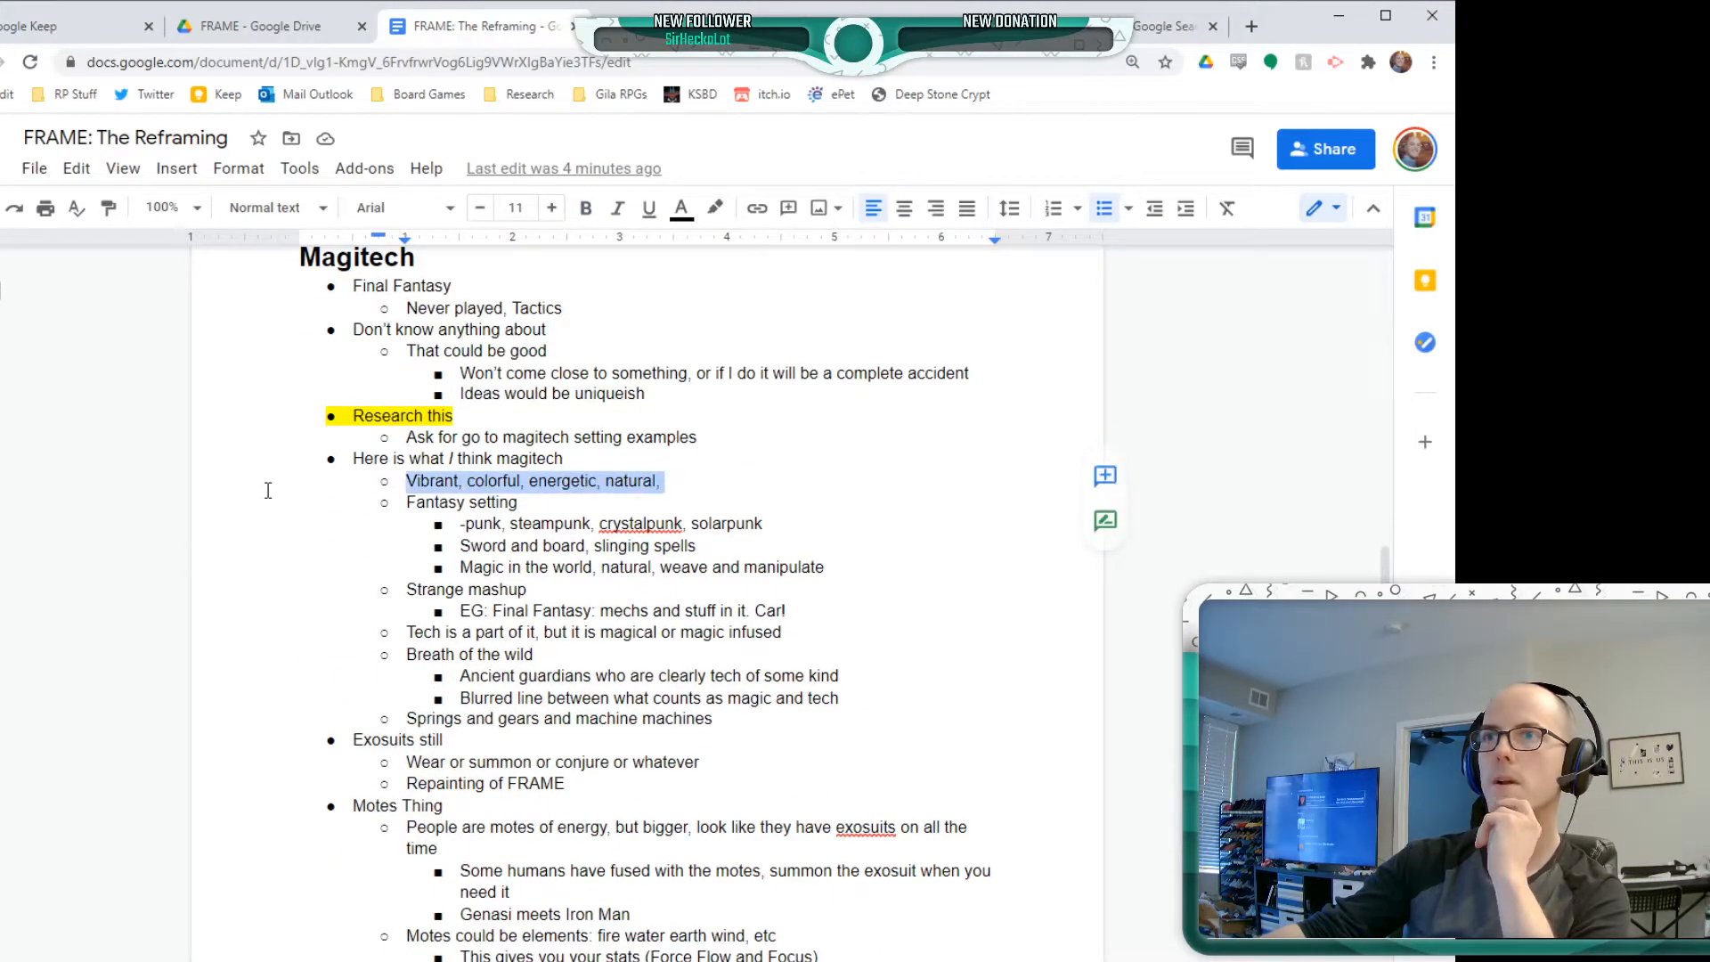
pyautogui.click(727, 211)
pyautogui.click(754, 309)
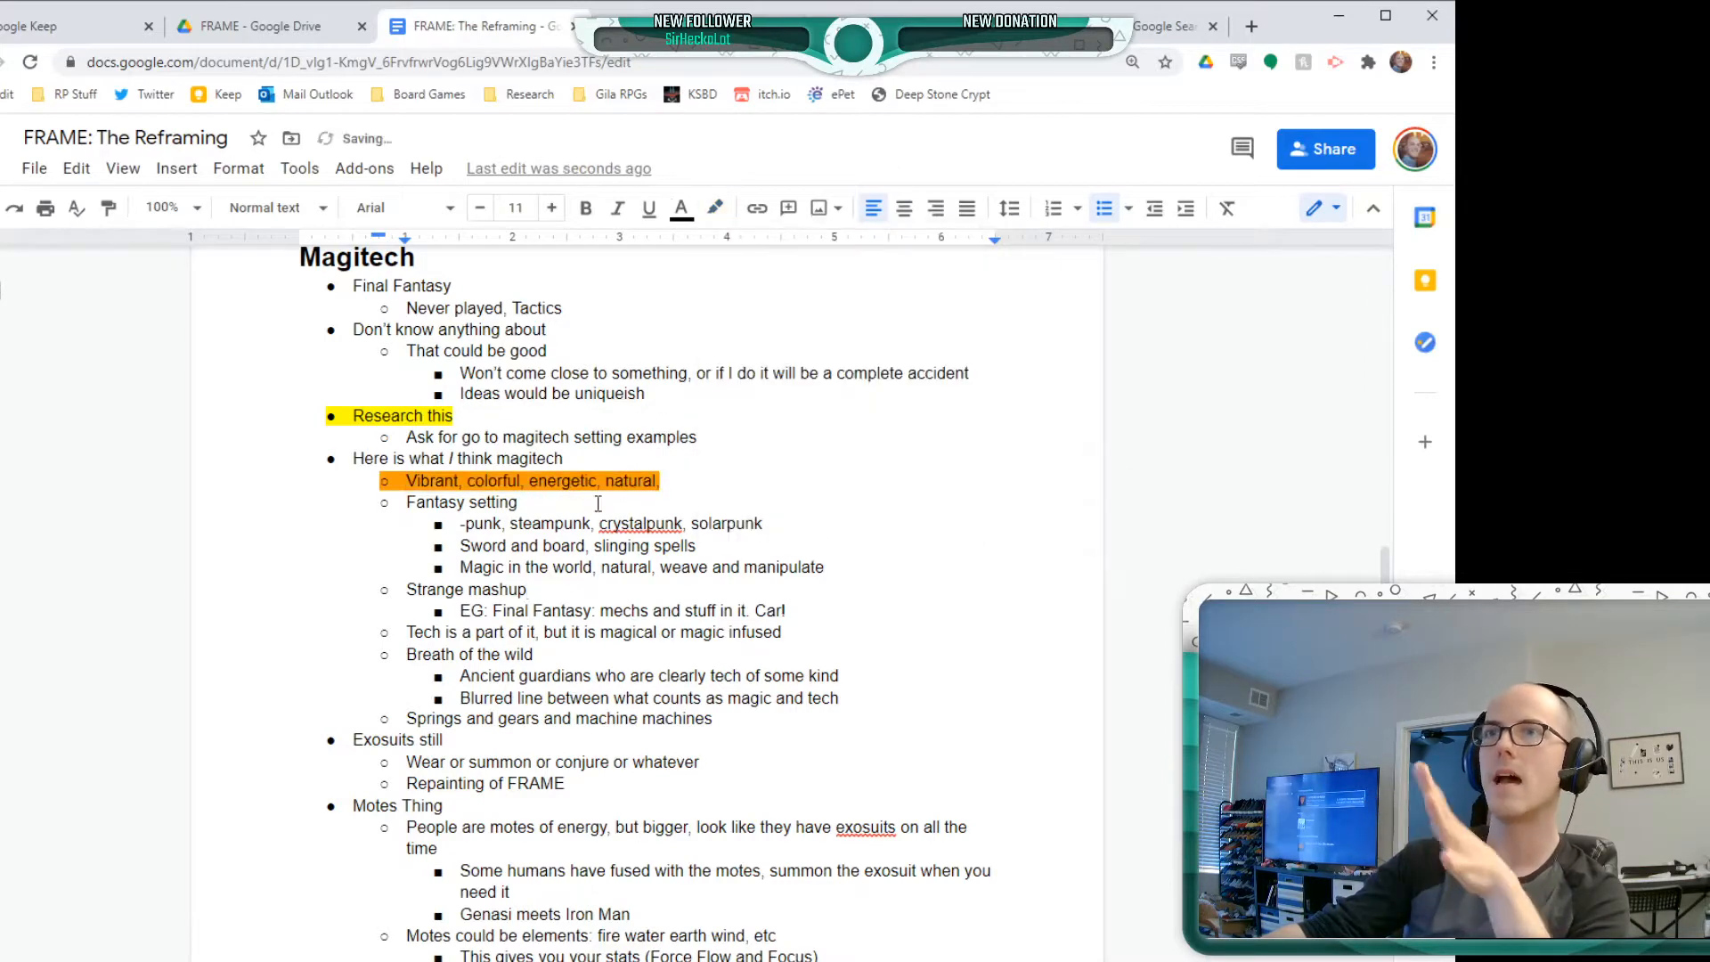
# Read through the Dim section's notes on sun shards, wells of sunlight and solar powered exos
pyautogui.scroll(-5, 706, 716)
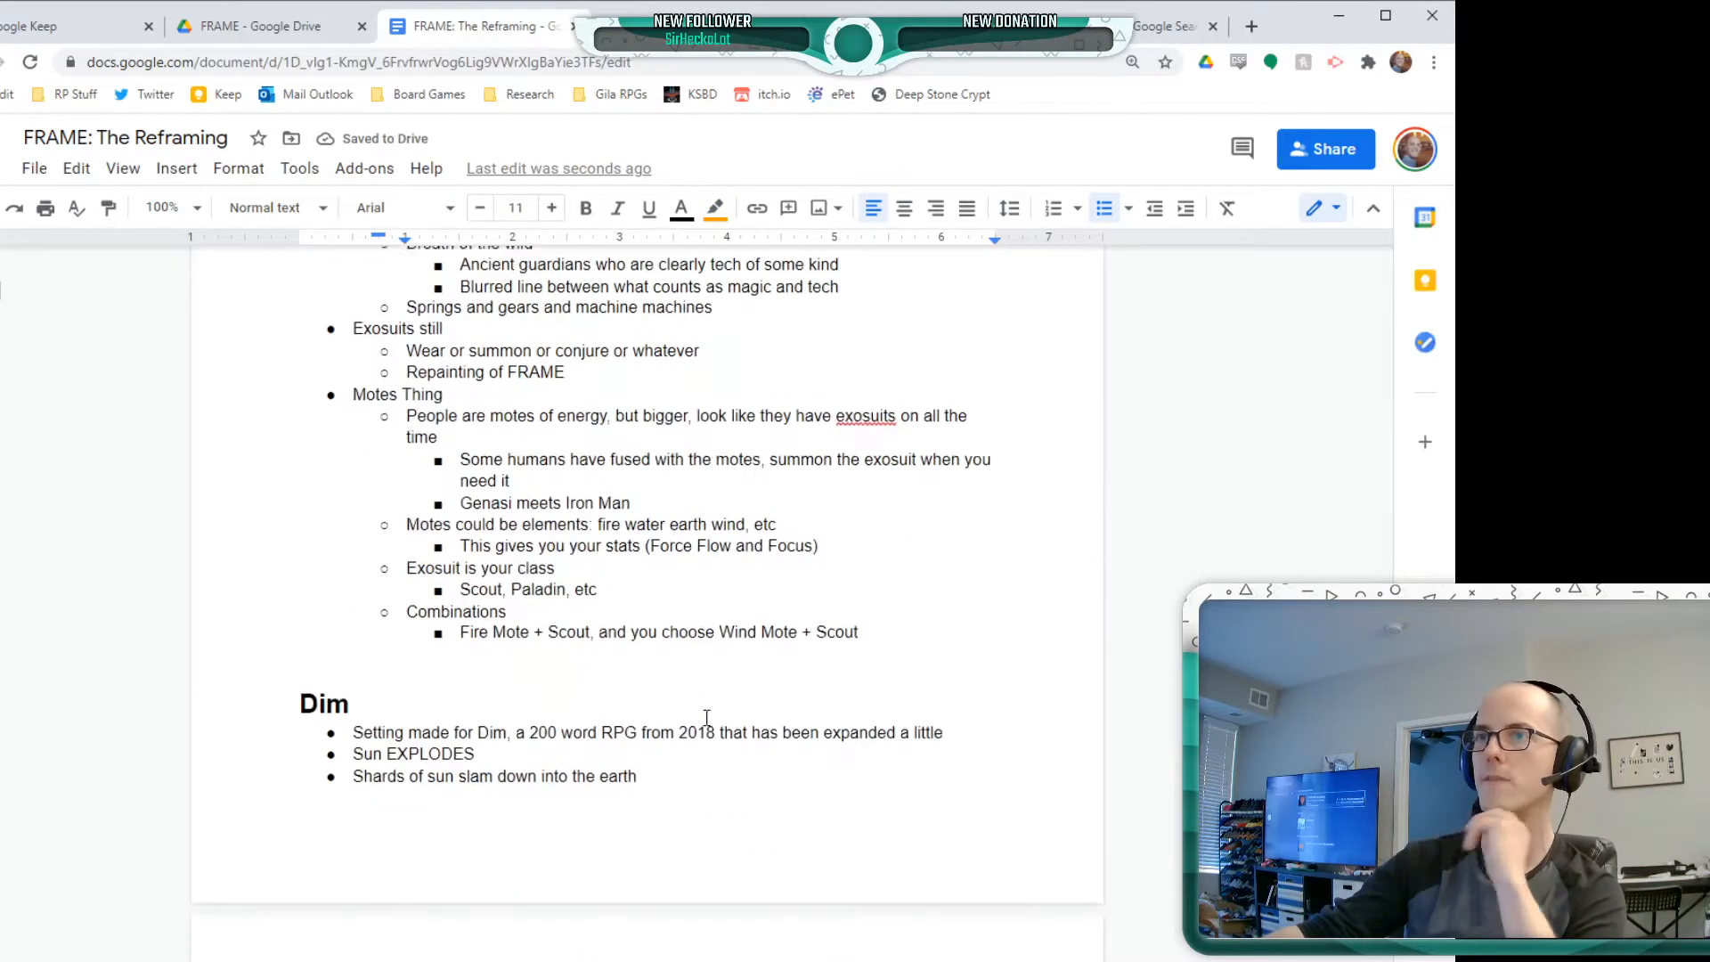
pyautogui.scroll(-5, 706, 717)
pyautogui.scroll(3, 591, 698)
pyautogui.scroll(-1, 623, 686)
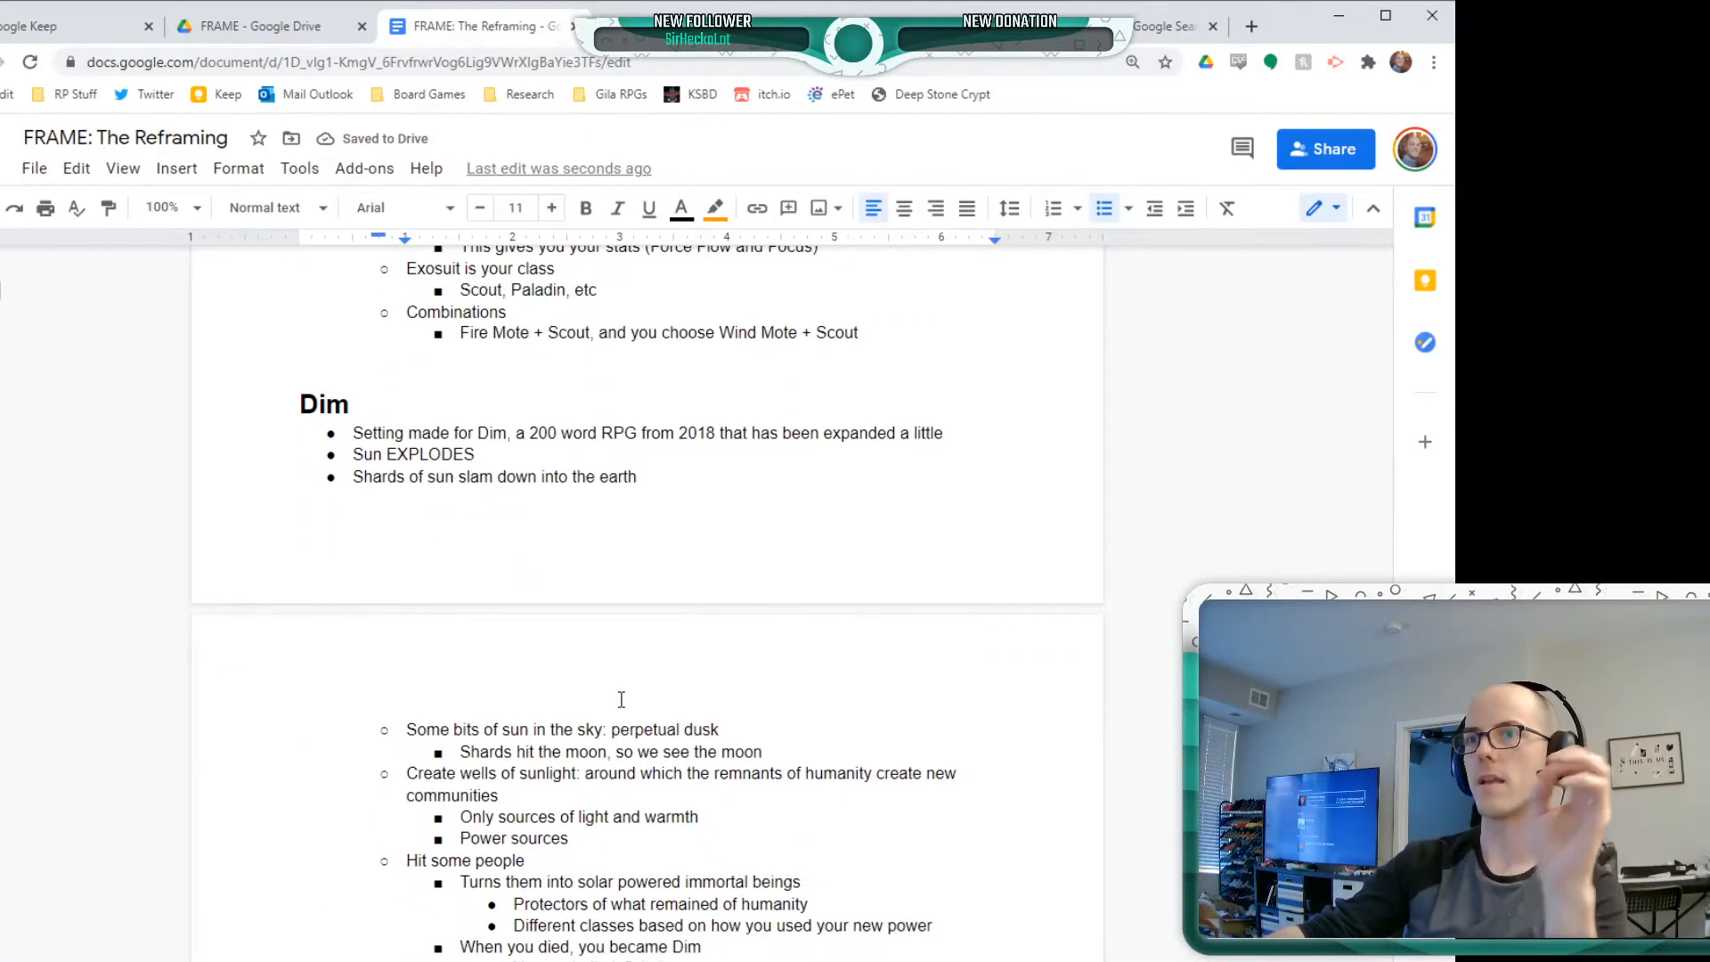
pyautogui.scroll(-3, 621, 699)
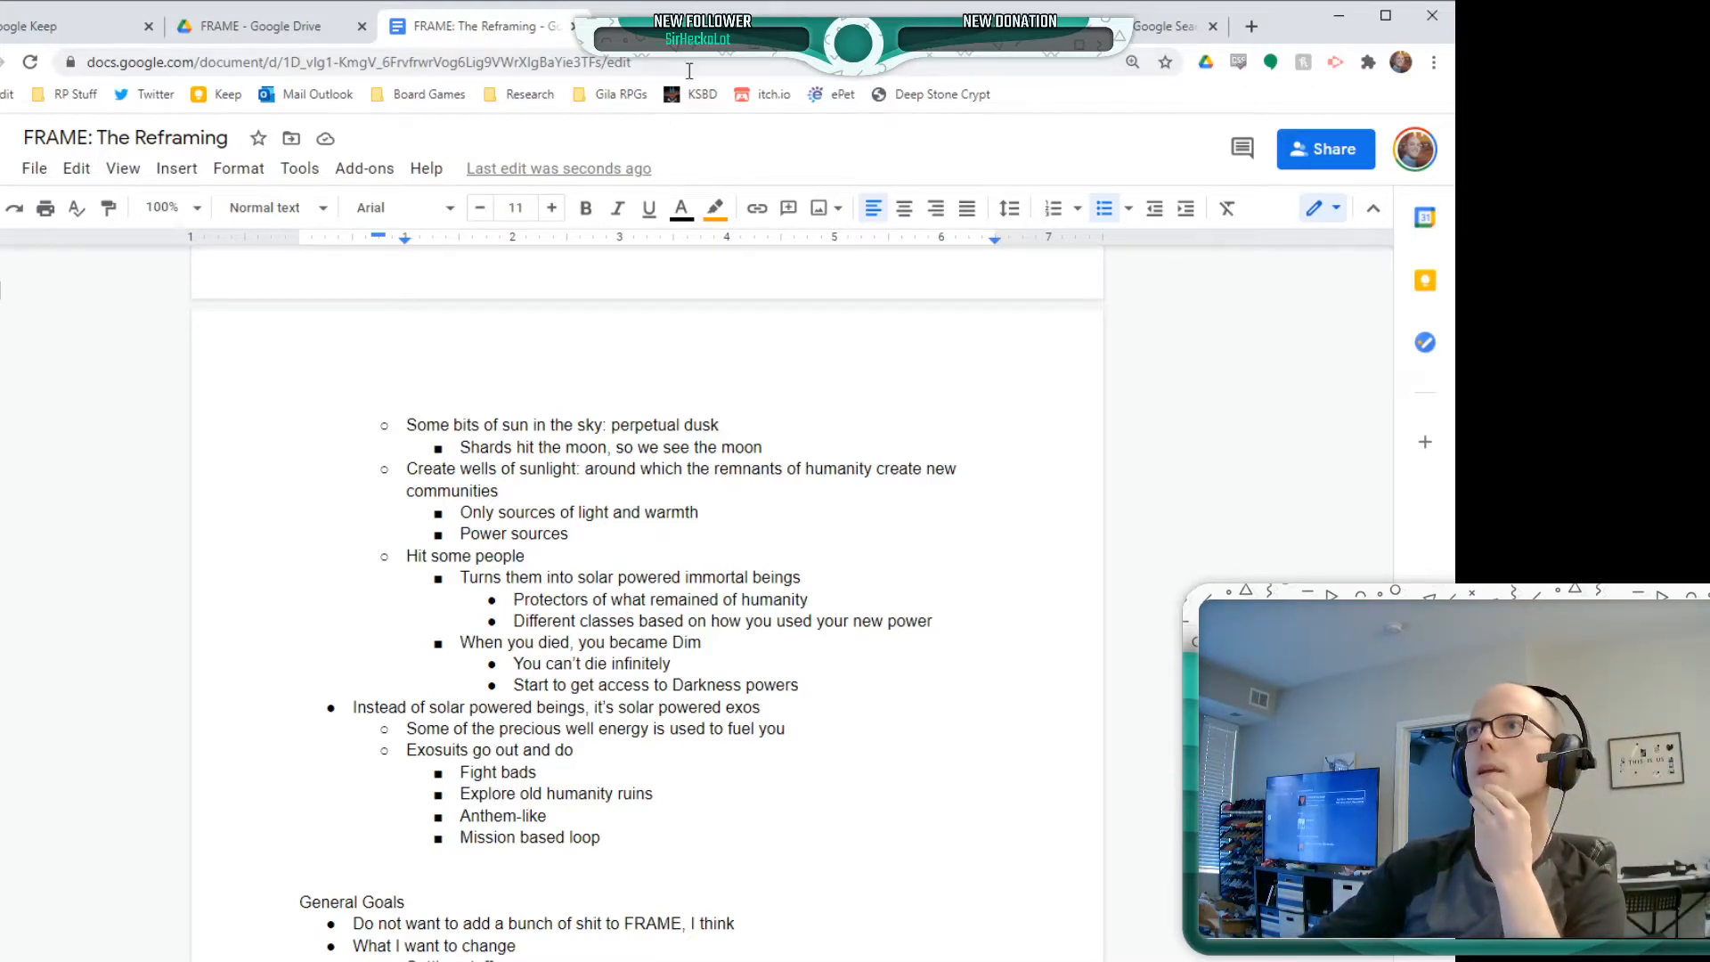
# View the tweet's sword-fight artwork enlarged, and close both the tweet and the izzet mtg image results to return to the document
pyautogui.click(681, 27)
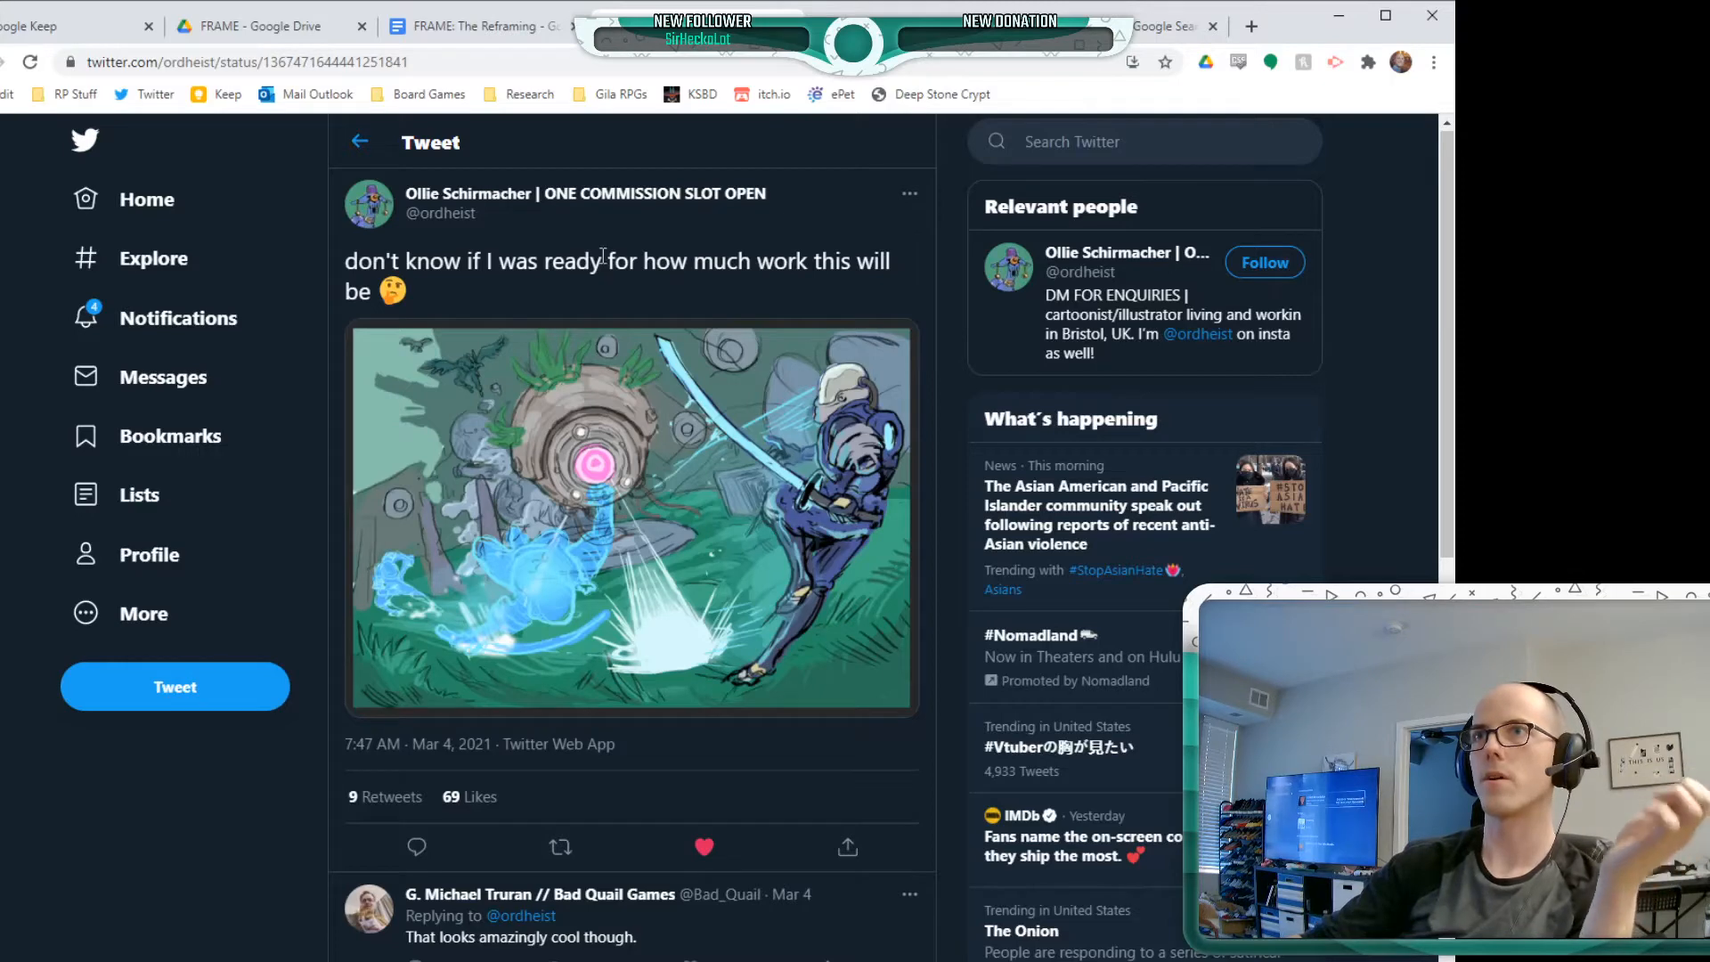
pyautogui.click(627, 533)
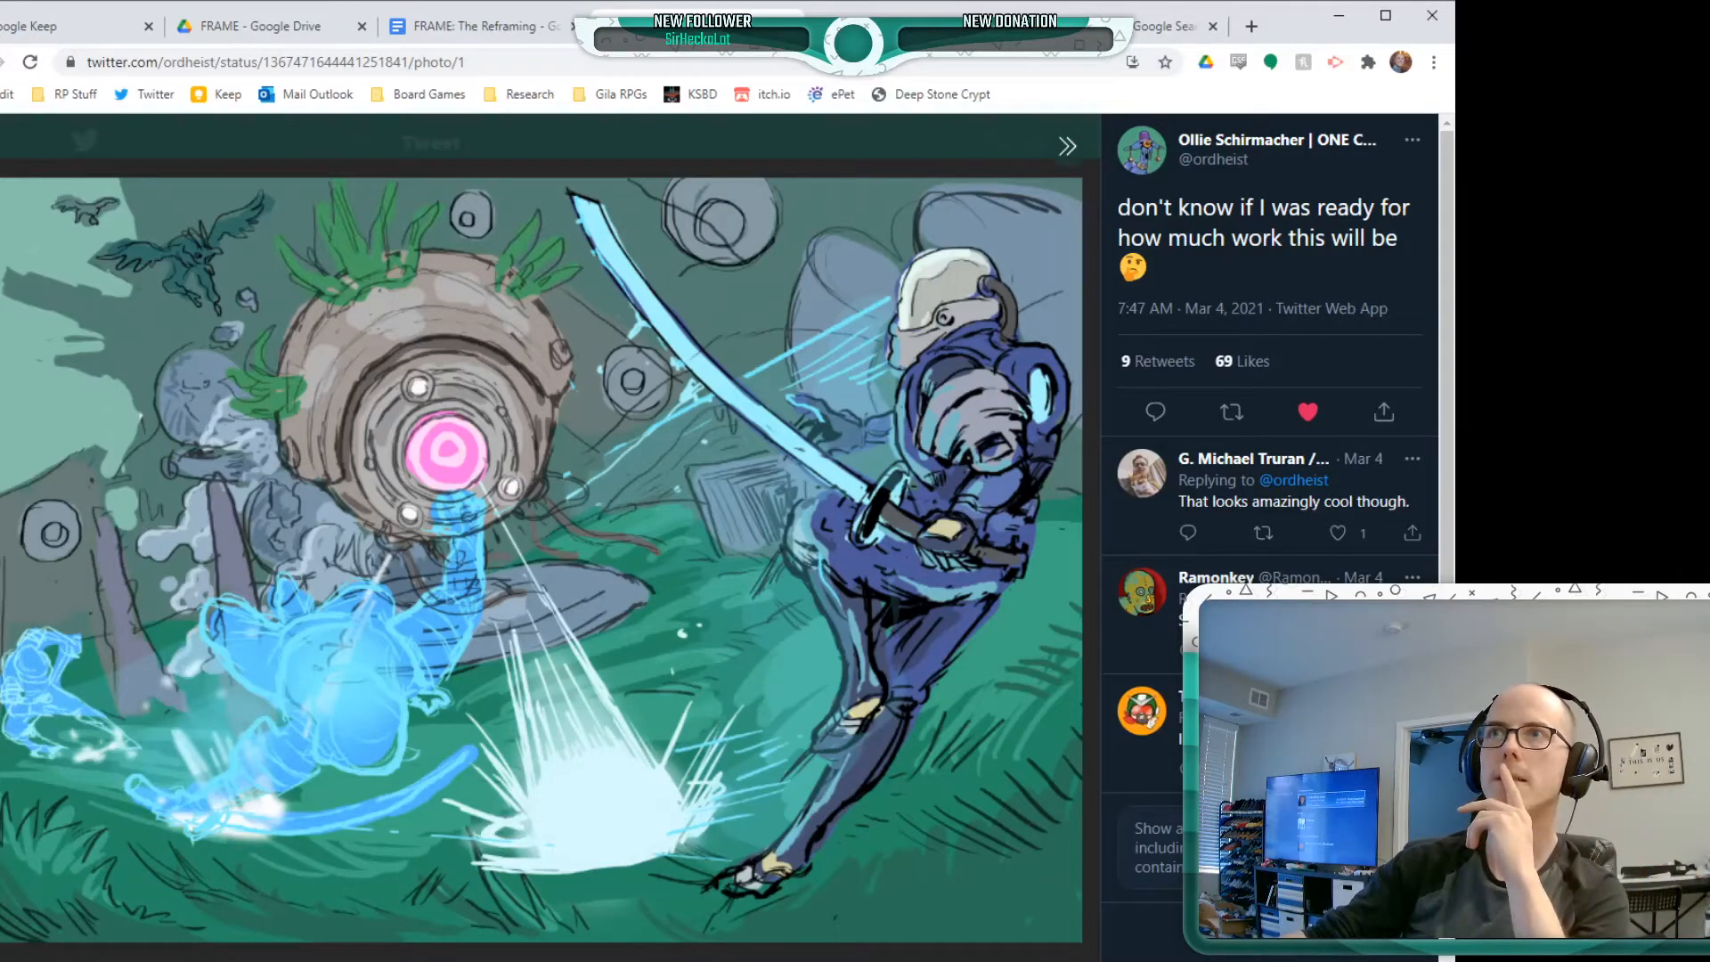
pyautogui.hotkey('ctrl', 'w')
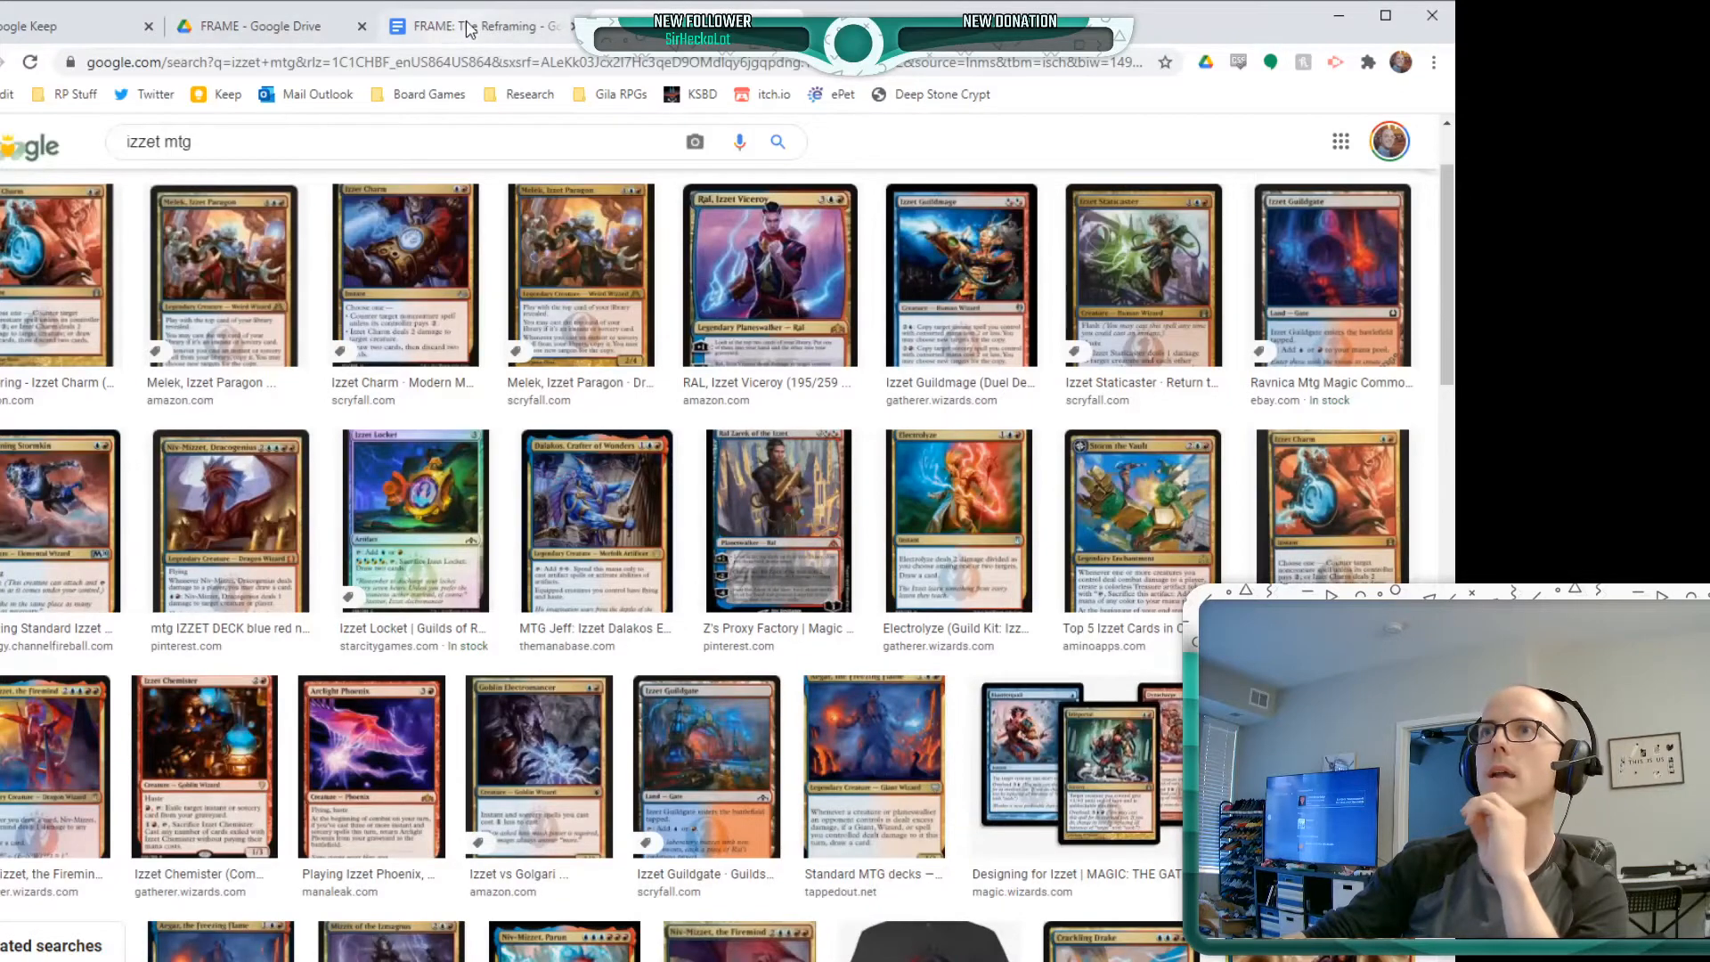
pyautogui.hotkey('ctrl', 'w')
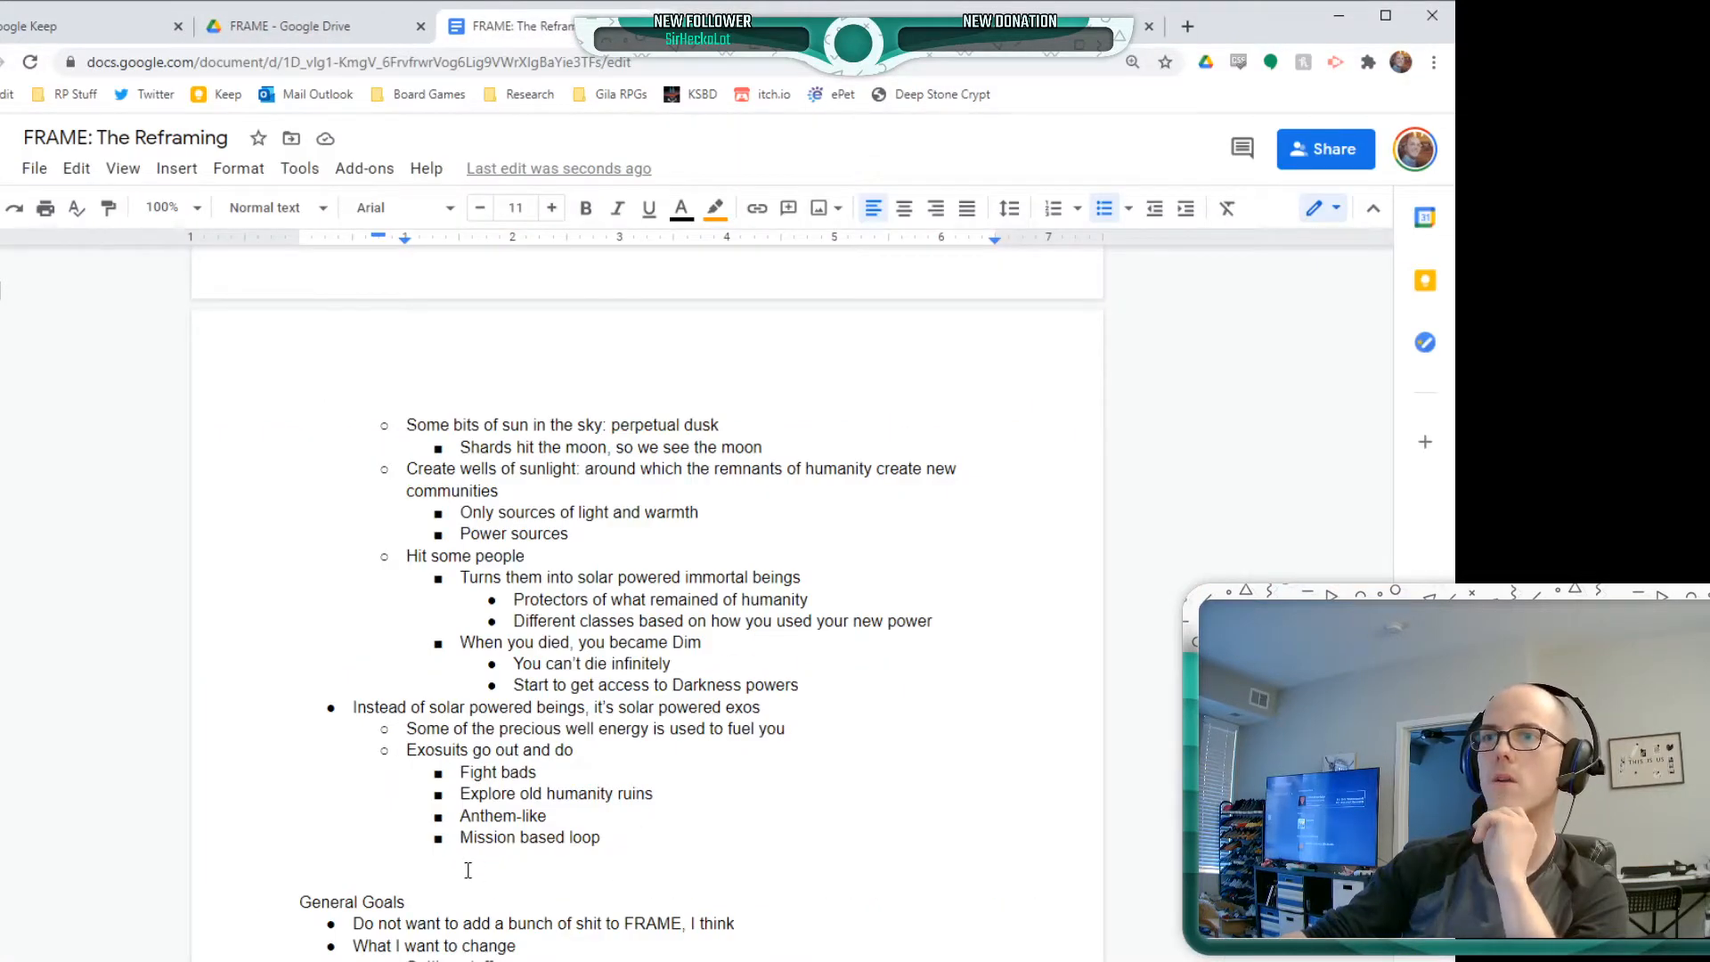
# Insert a page break directly before General Goals so that it starts on a new page after the Dim section
pyautogui.scroll(-2, 467, 871)
pyautogui.scroll(-1, 401, 729)
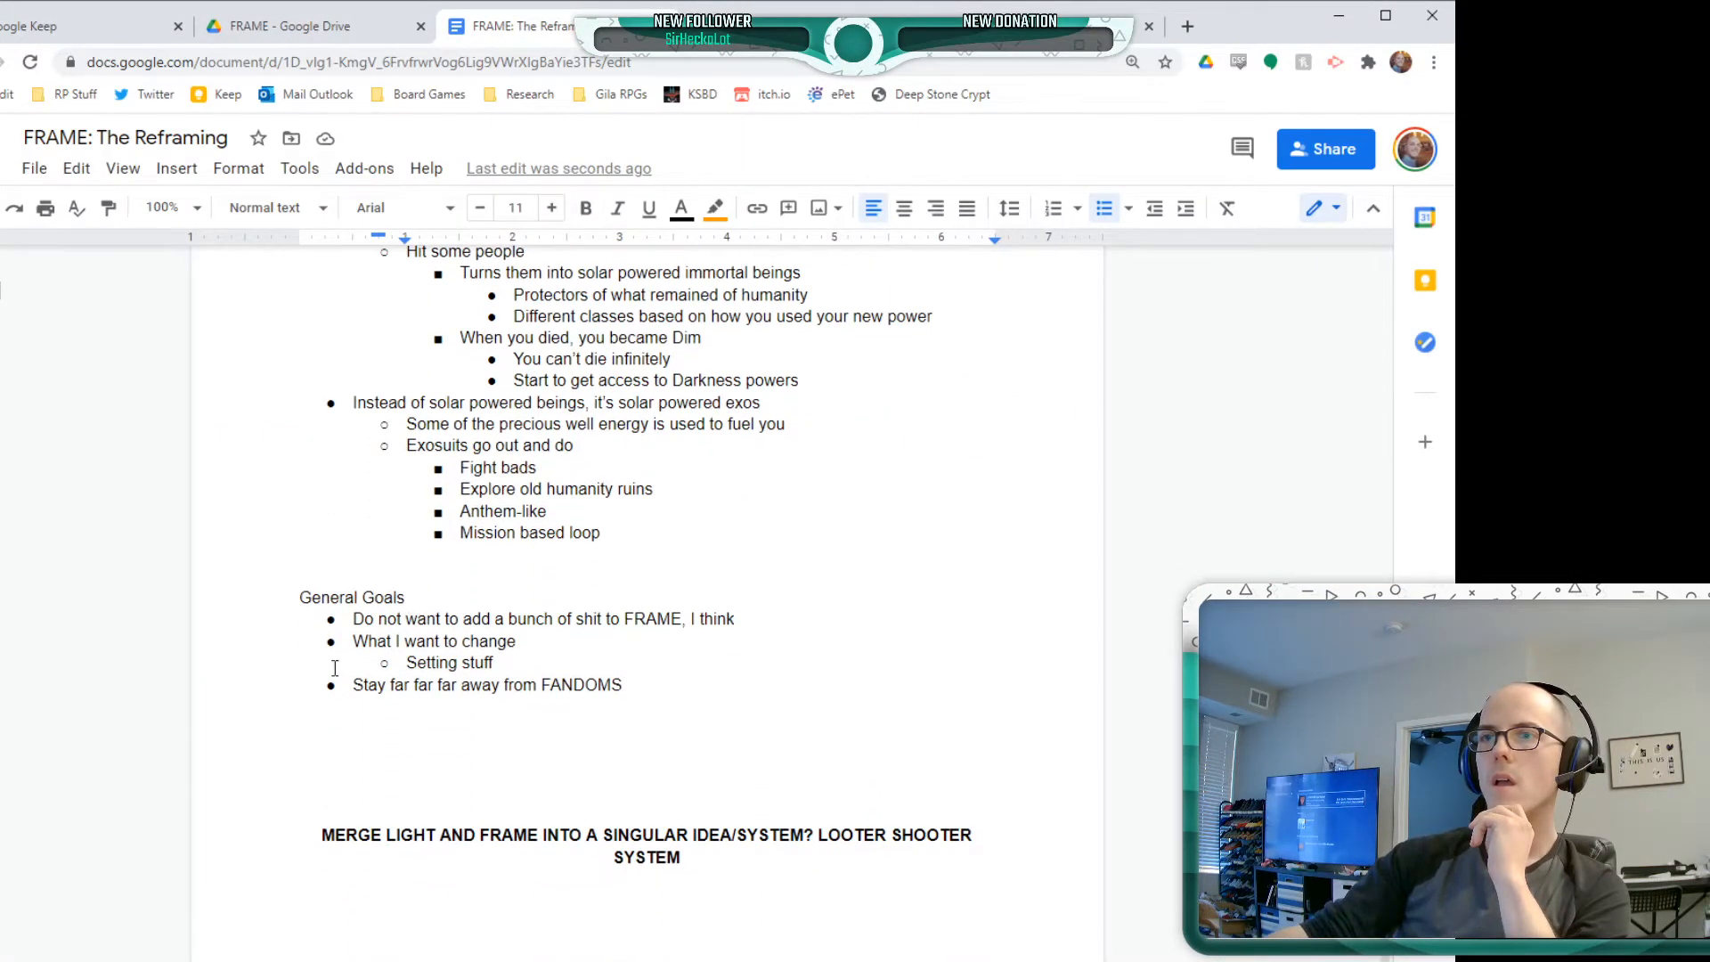
pyautogui.moveTo(303, 577); pyautogui.dragTo(291, 593)
pyautogui.click(291, 593)
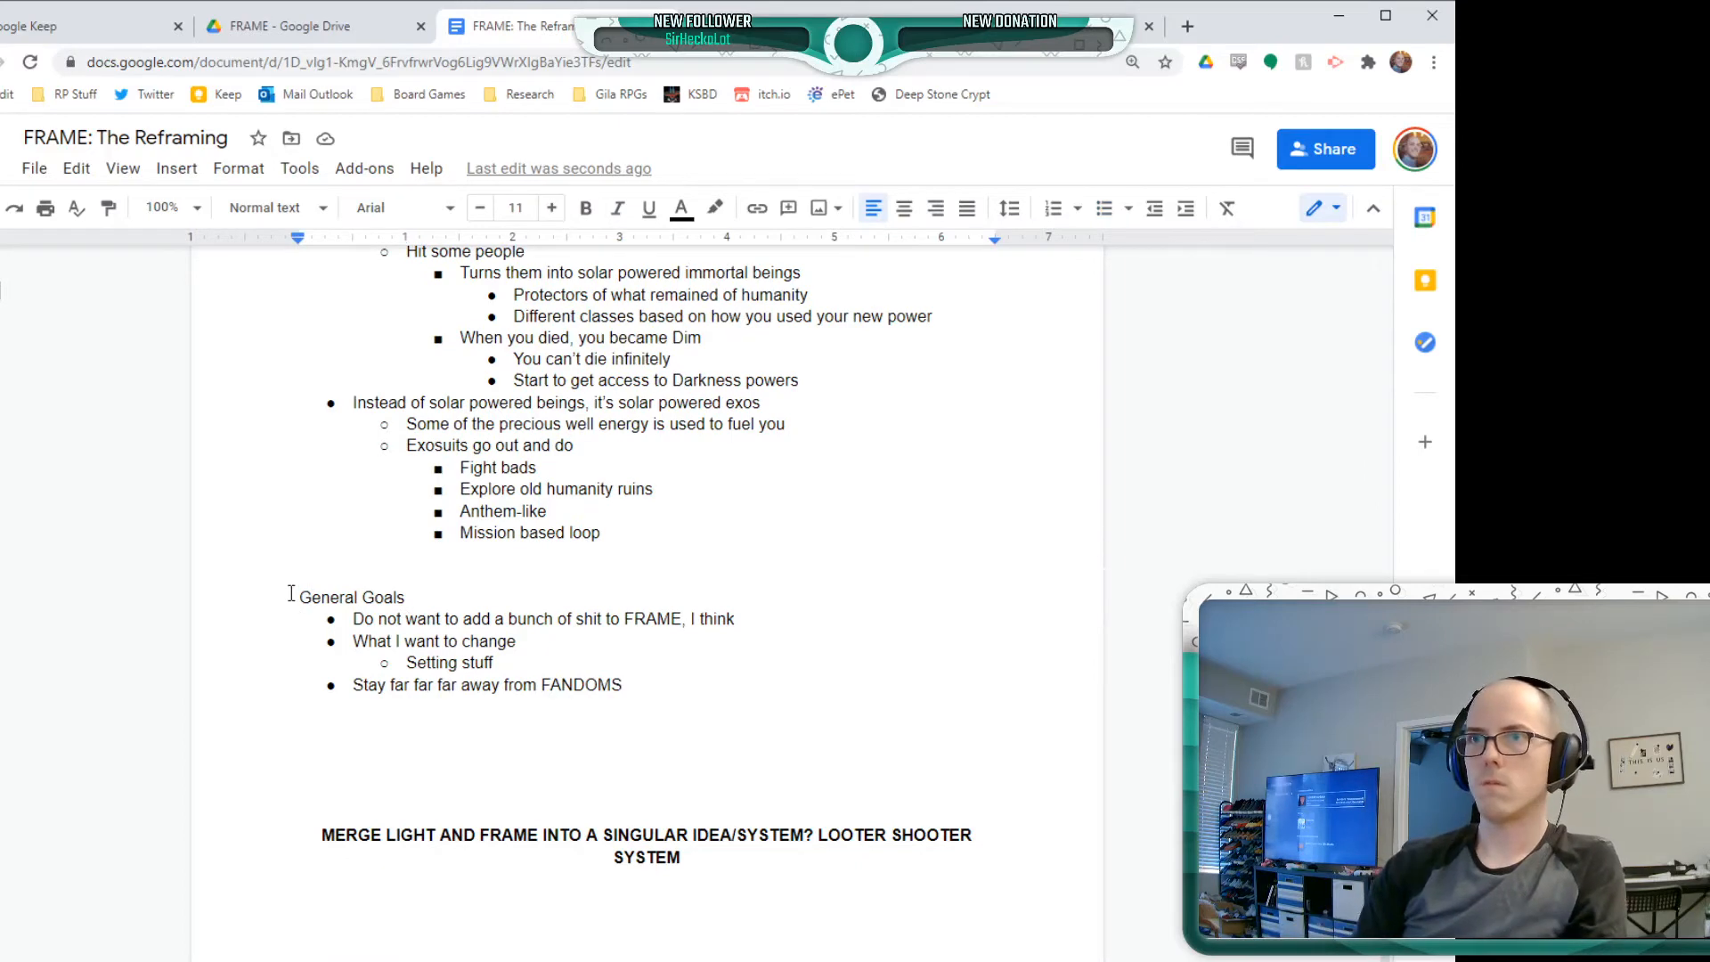
pyautogui.hotkey('ctrl', 'Return')
pyautogui.press('Up')
pyautogui.press('Up')
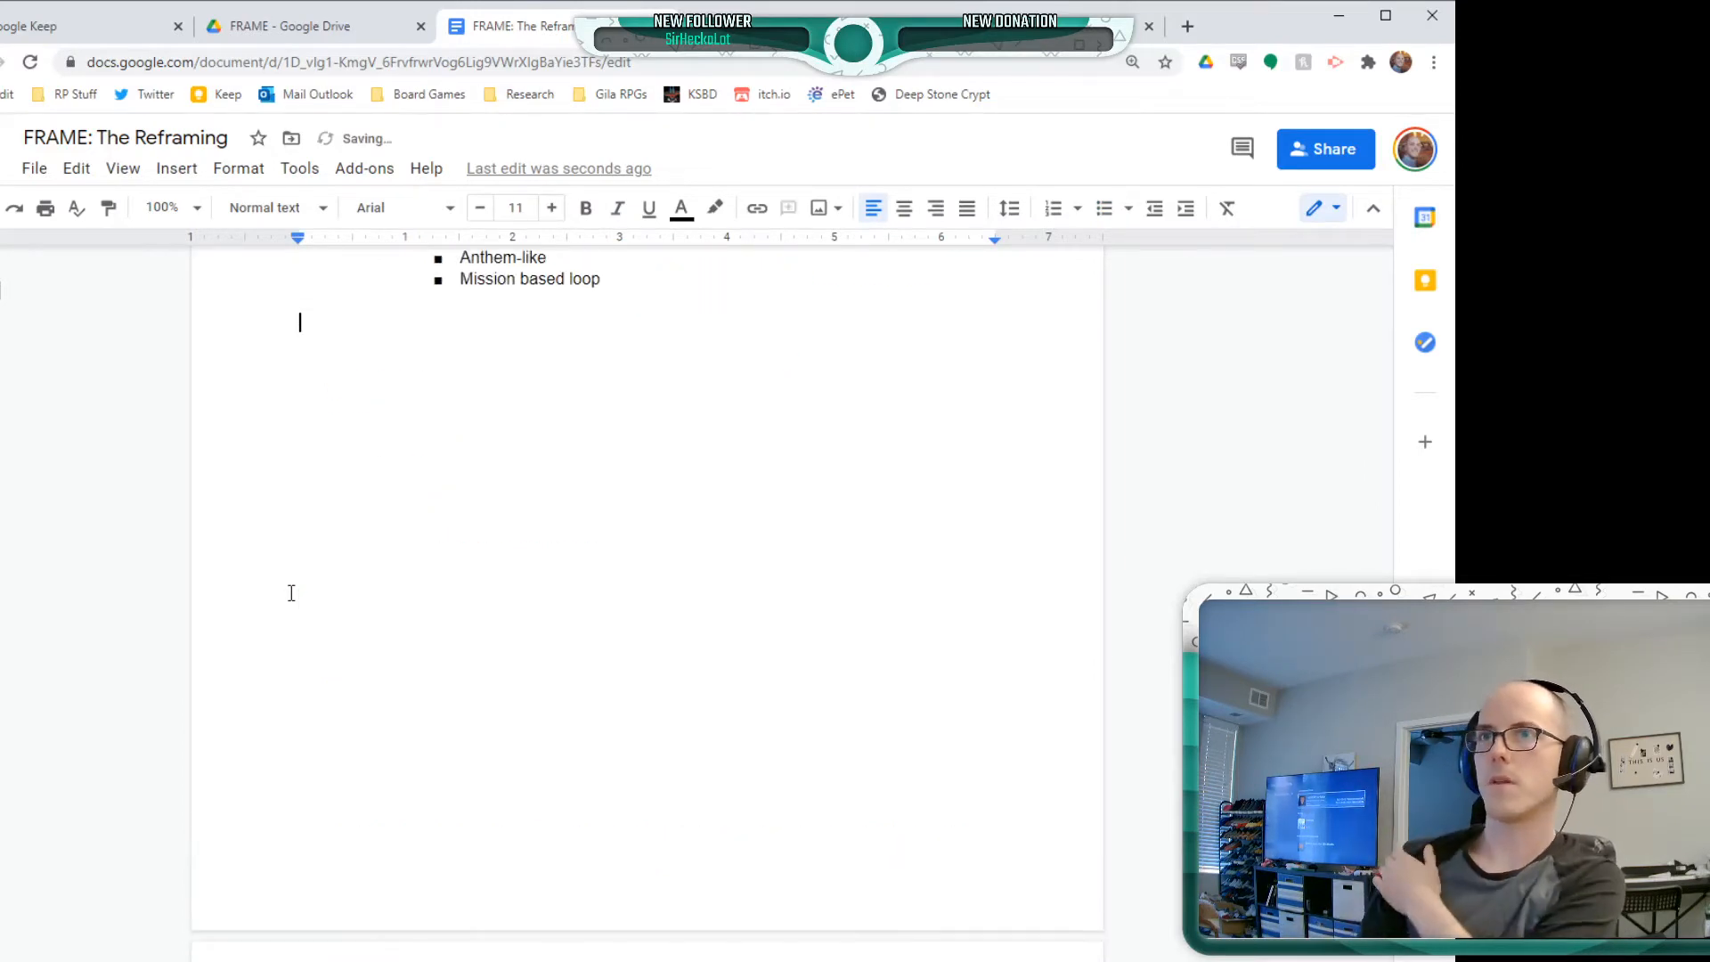
# Review the Dim section from its heading down to the exosuit mission ideas at its end
pyautogui.scroll(4, 334, 542)
pyautogui.scroll(6, 334, 542)
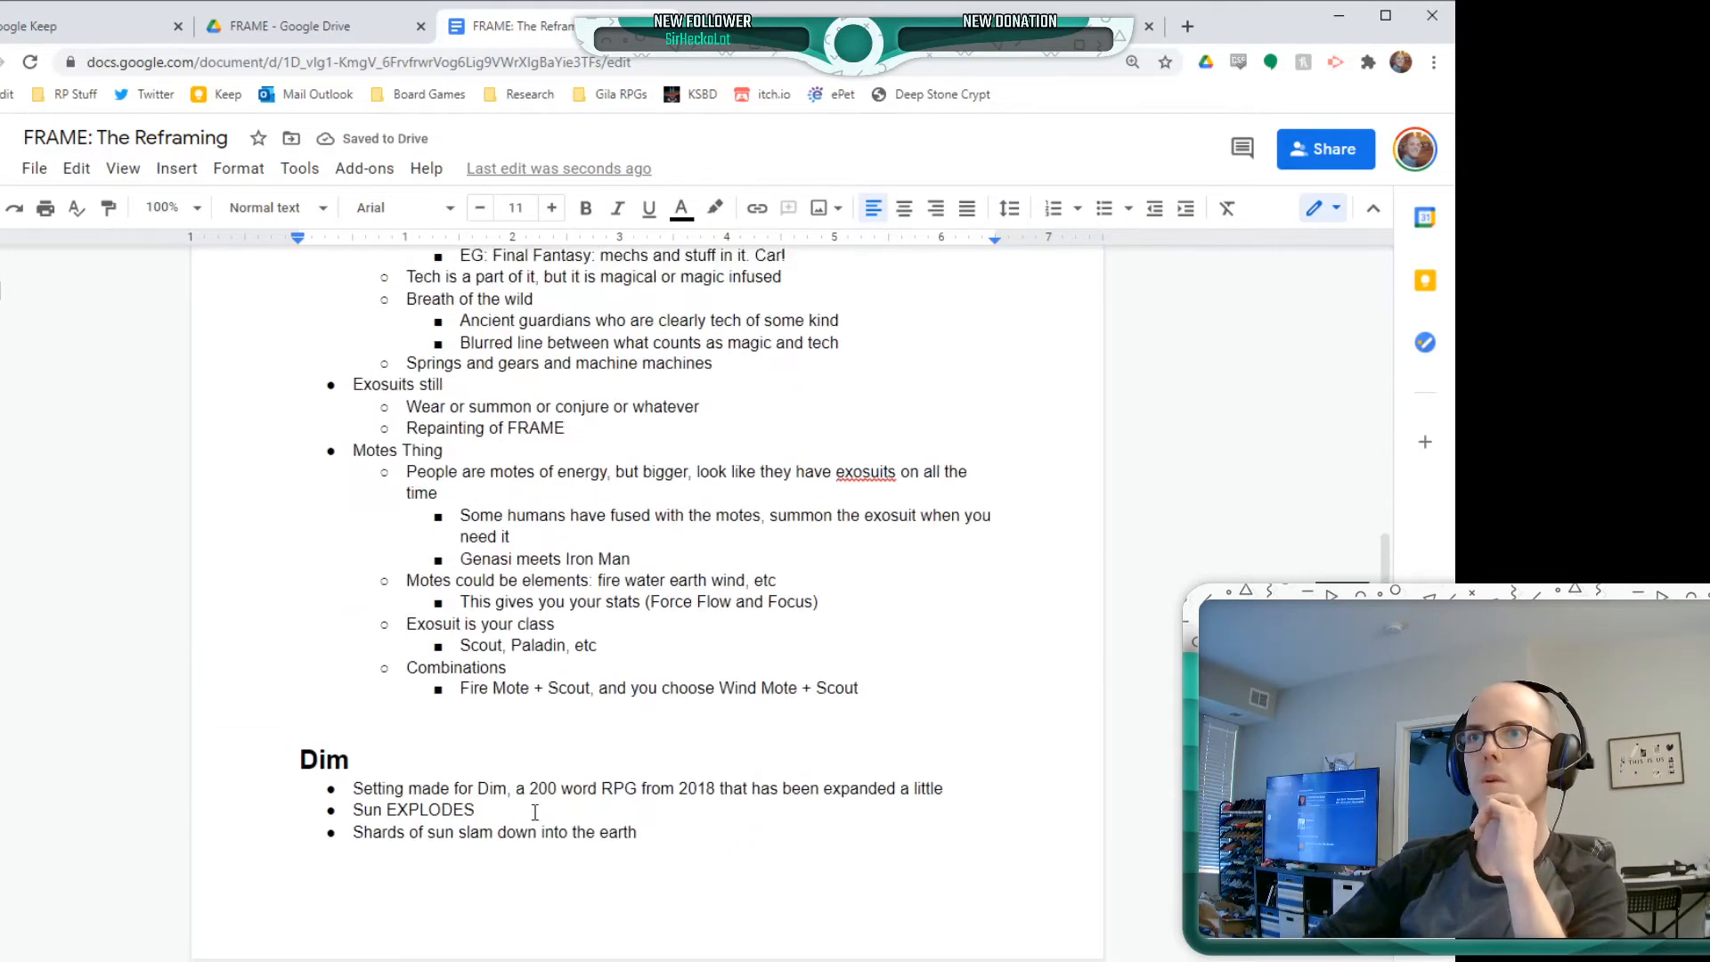
pyautogui.click(306, 455)
pyautogui.doubleClick(318, 455)
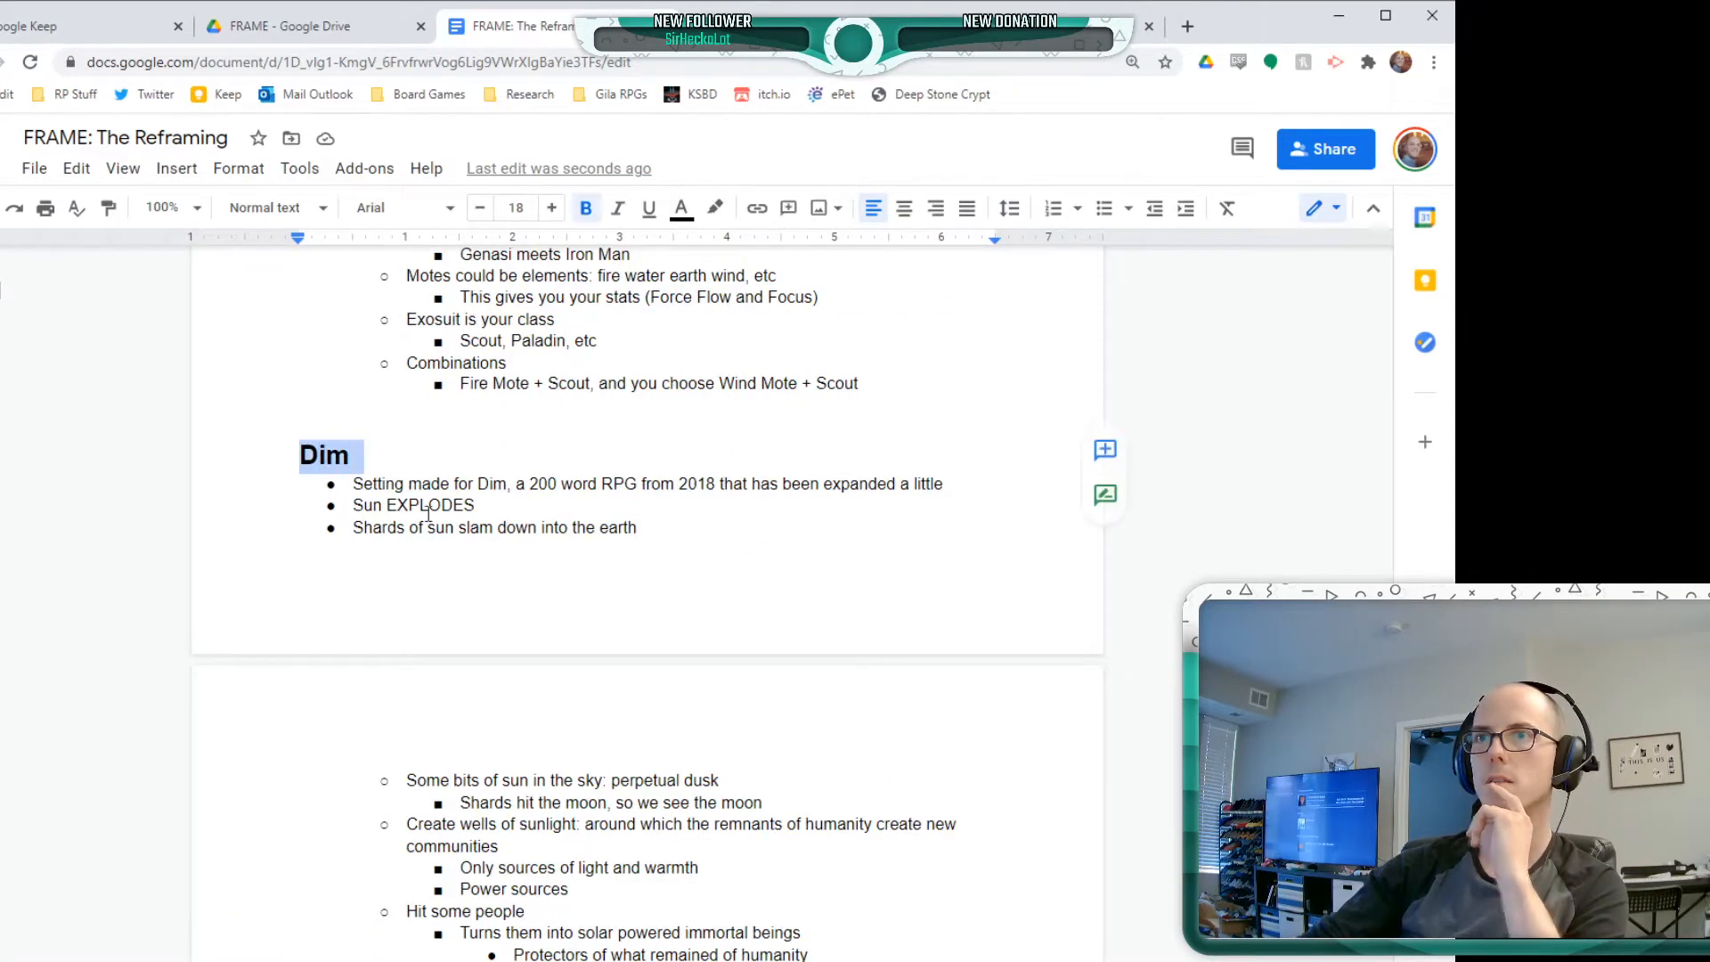
pyautogui.scroll(-2, 540, 541)
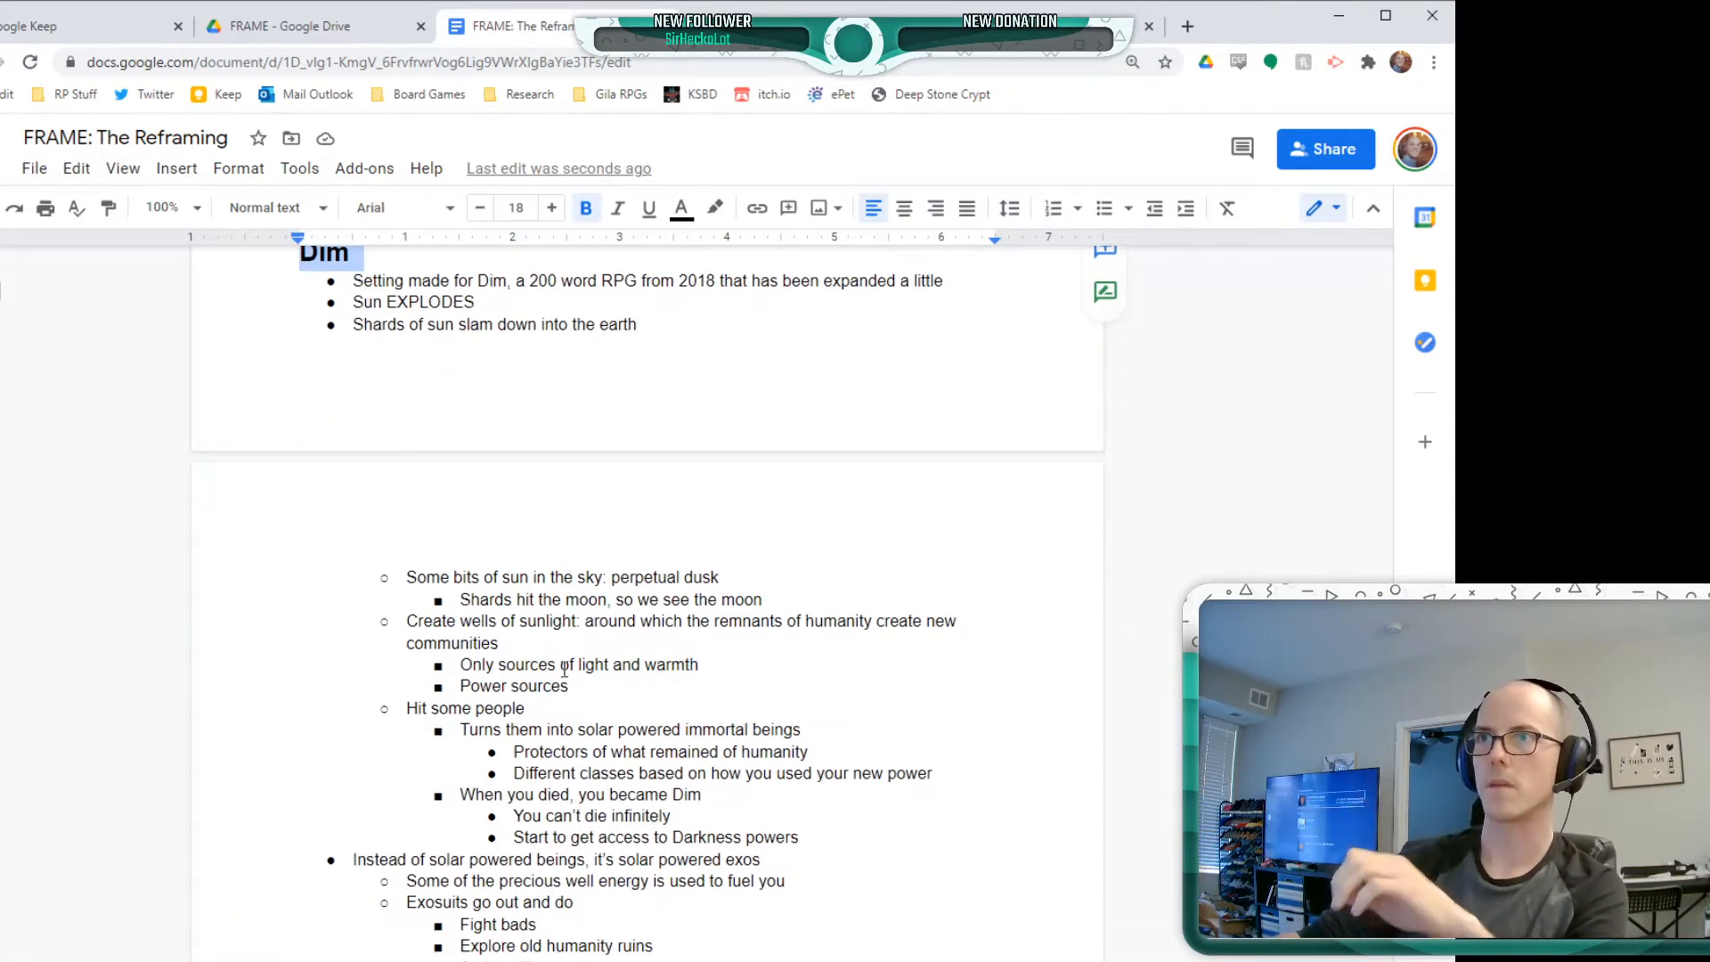
pyautogui.click(643, 538)
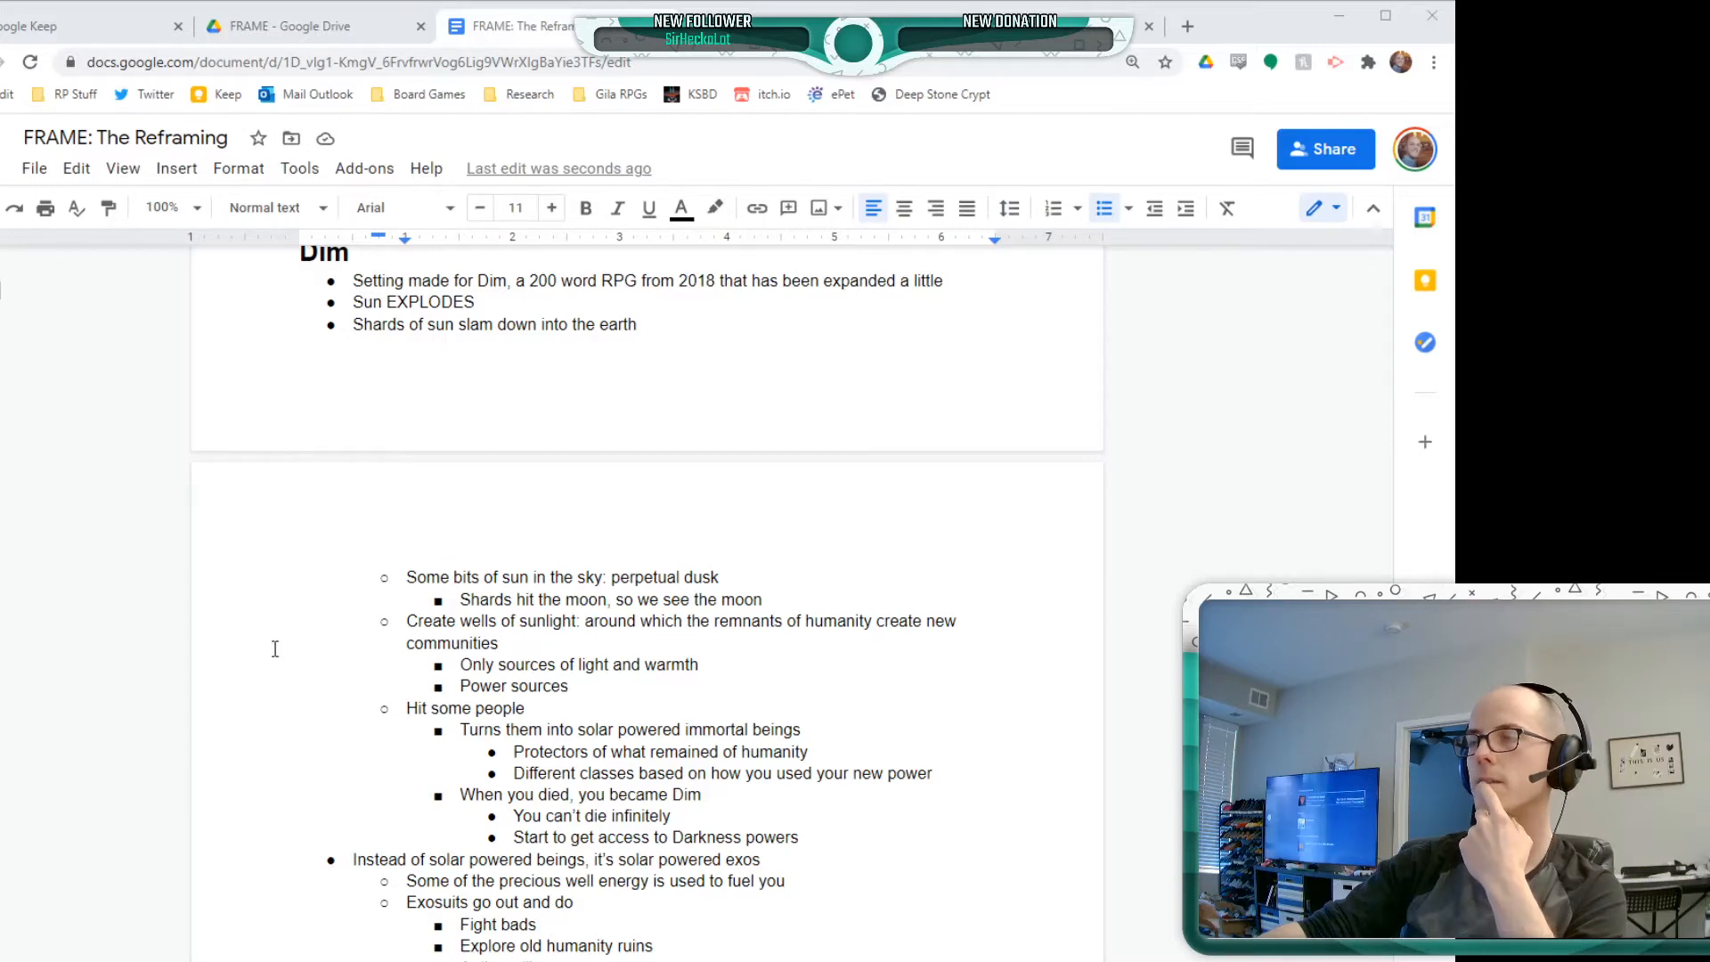
pyautogui.scroll(-3, 712, 757)
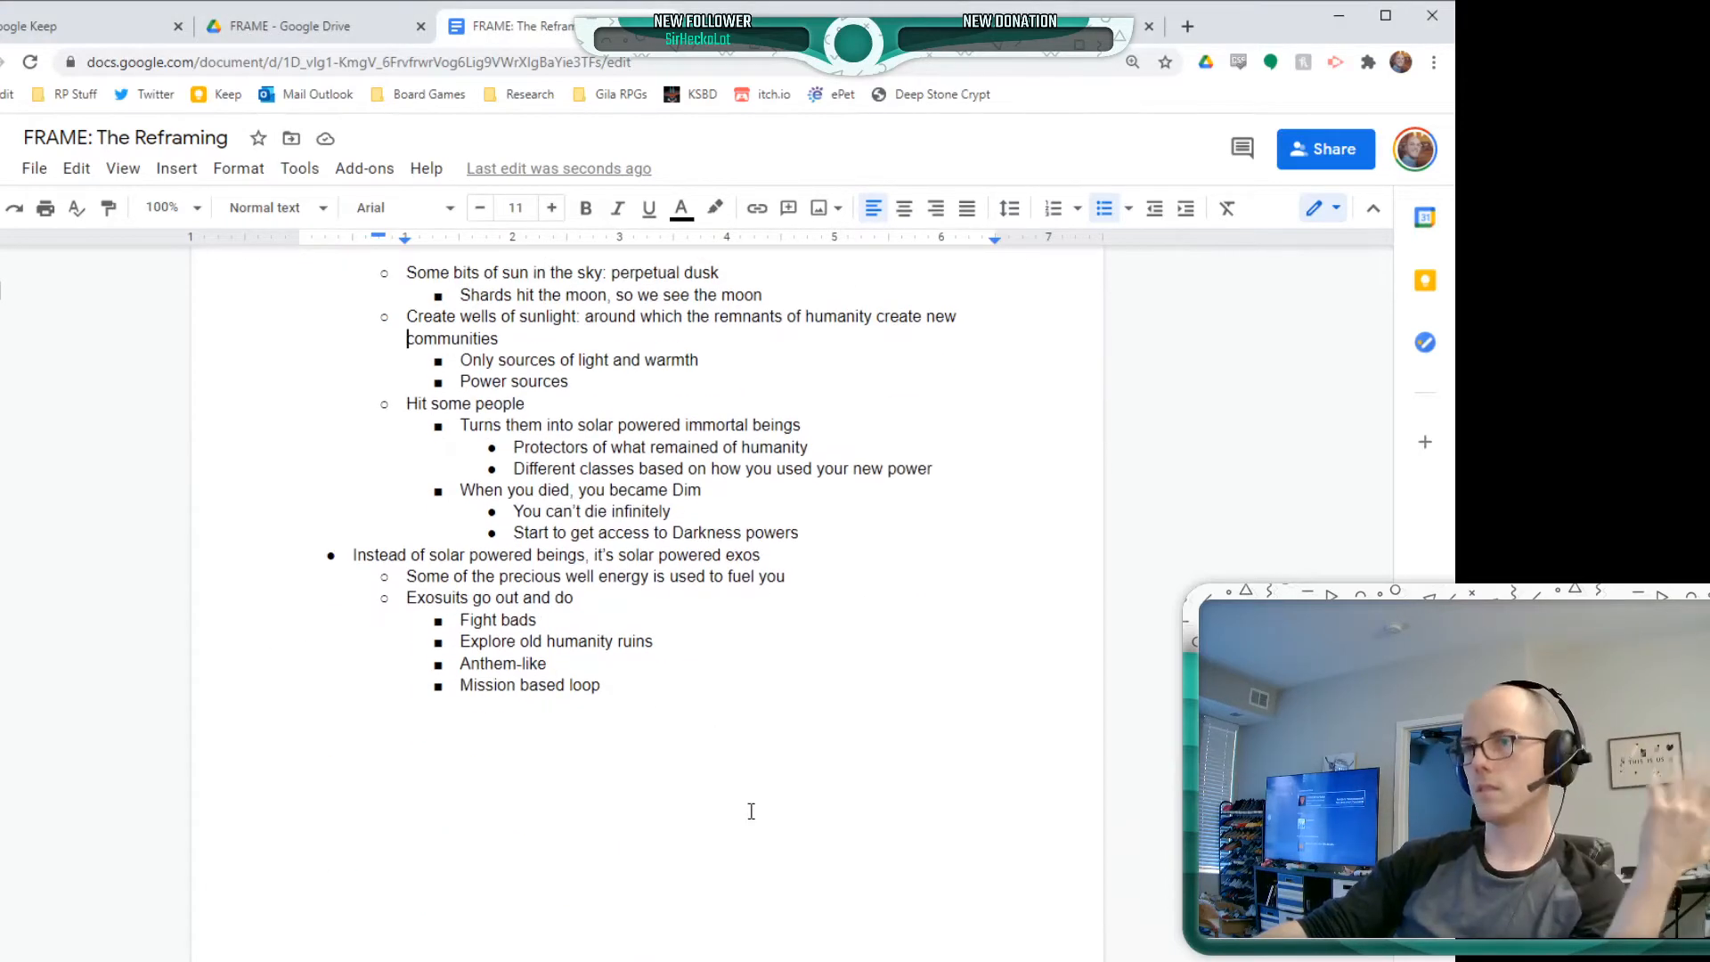
pyautogui.click(336, 723)
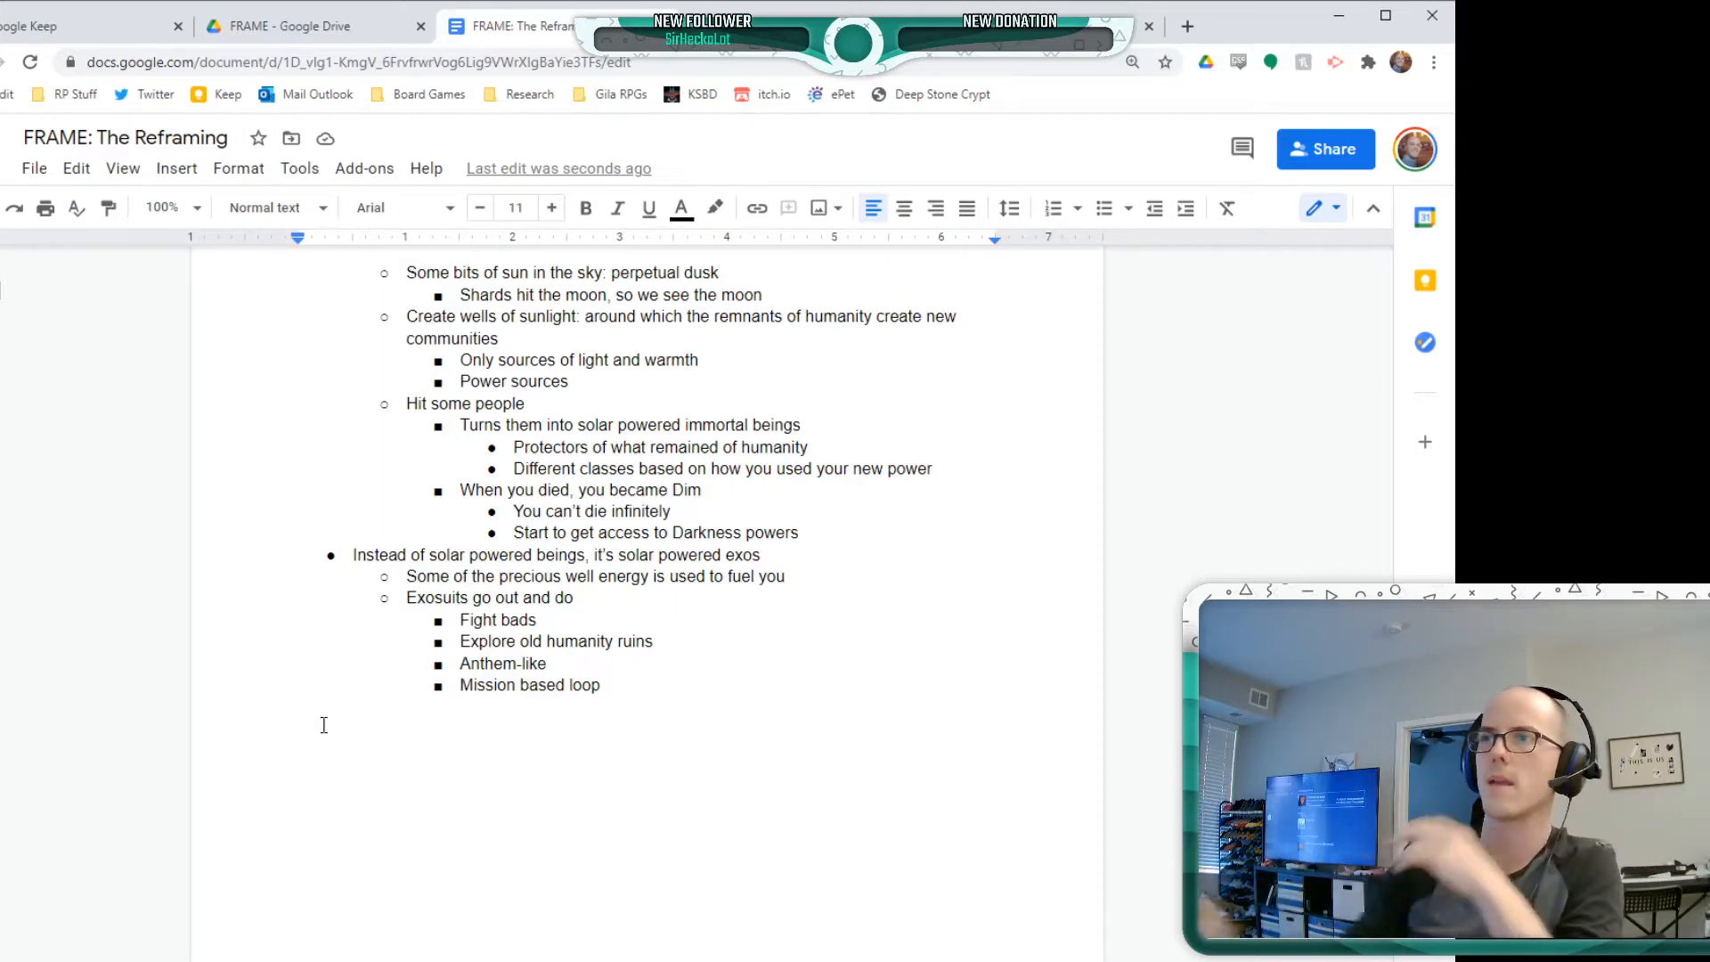
# Examine the General Goals list, focusing on the first bullet about not adding a bunch to FRAME
pyautogui.scroll(-5, 401, 712)
pyautogui.doubleClick(365, 673)
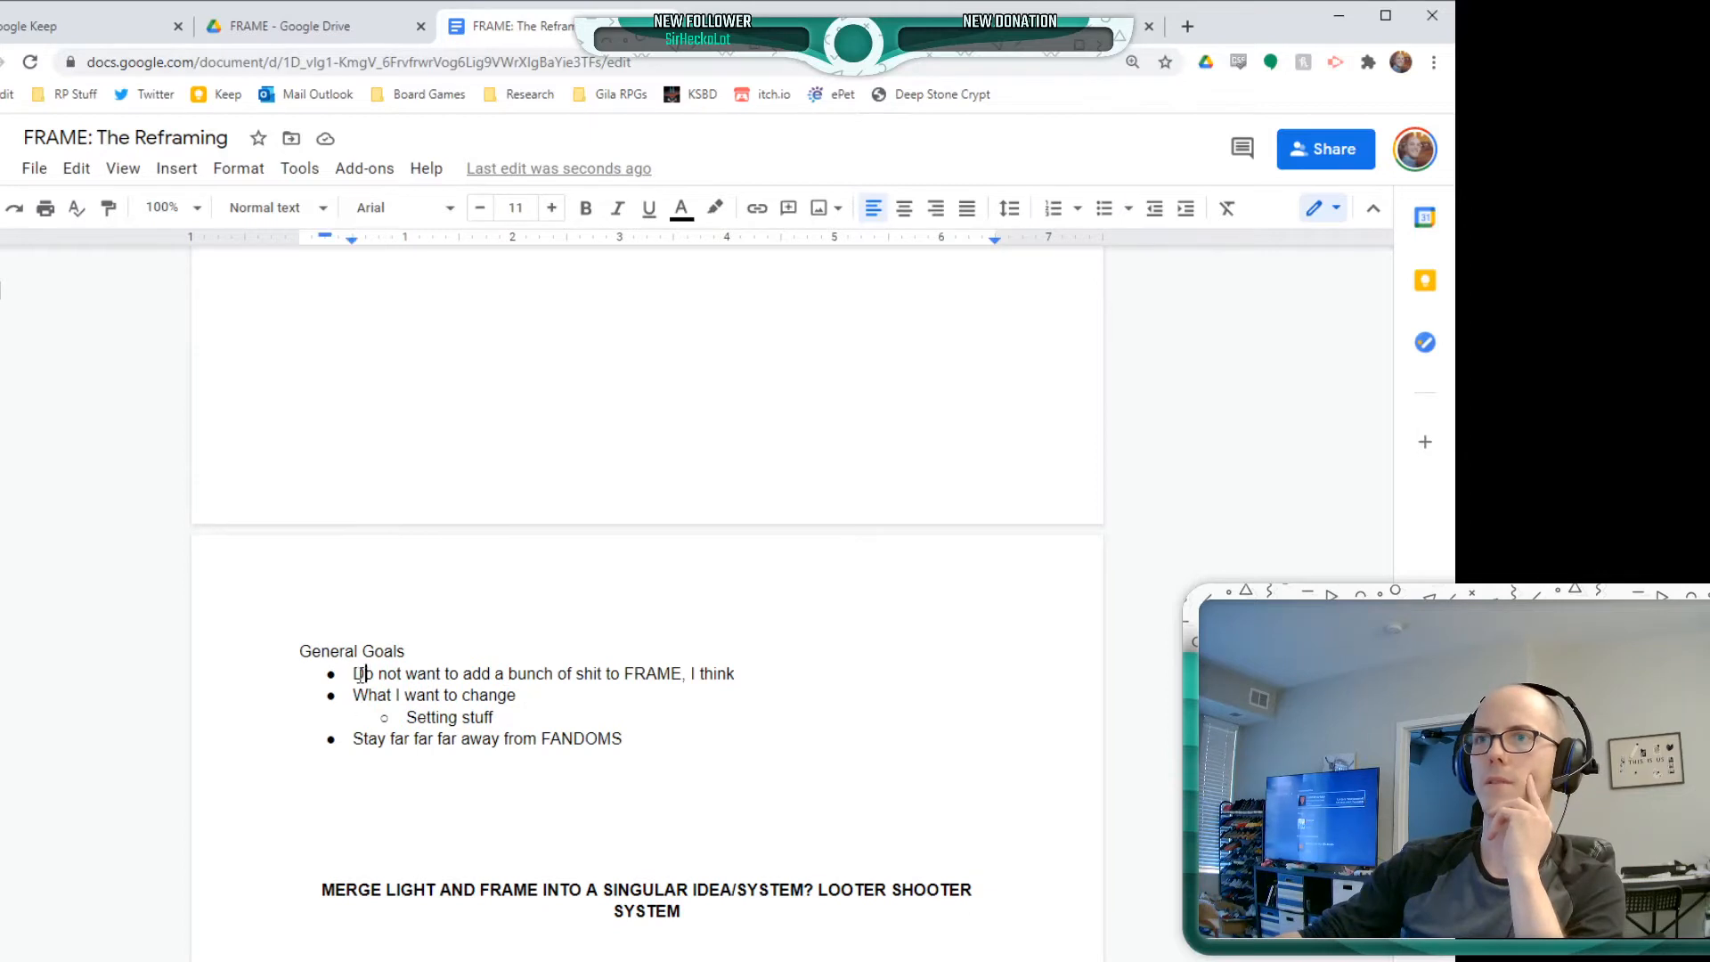
pyautogui.moveTo(728, 674); pyautogui.dragTo(553, 657)
pyautogui.click(542, 673)
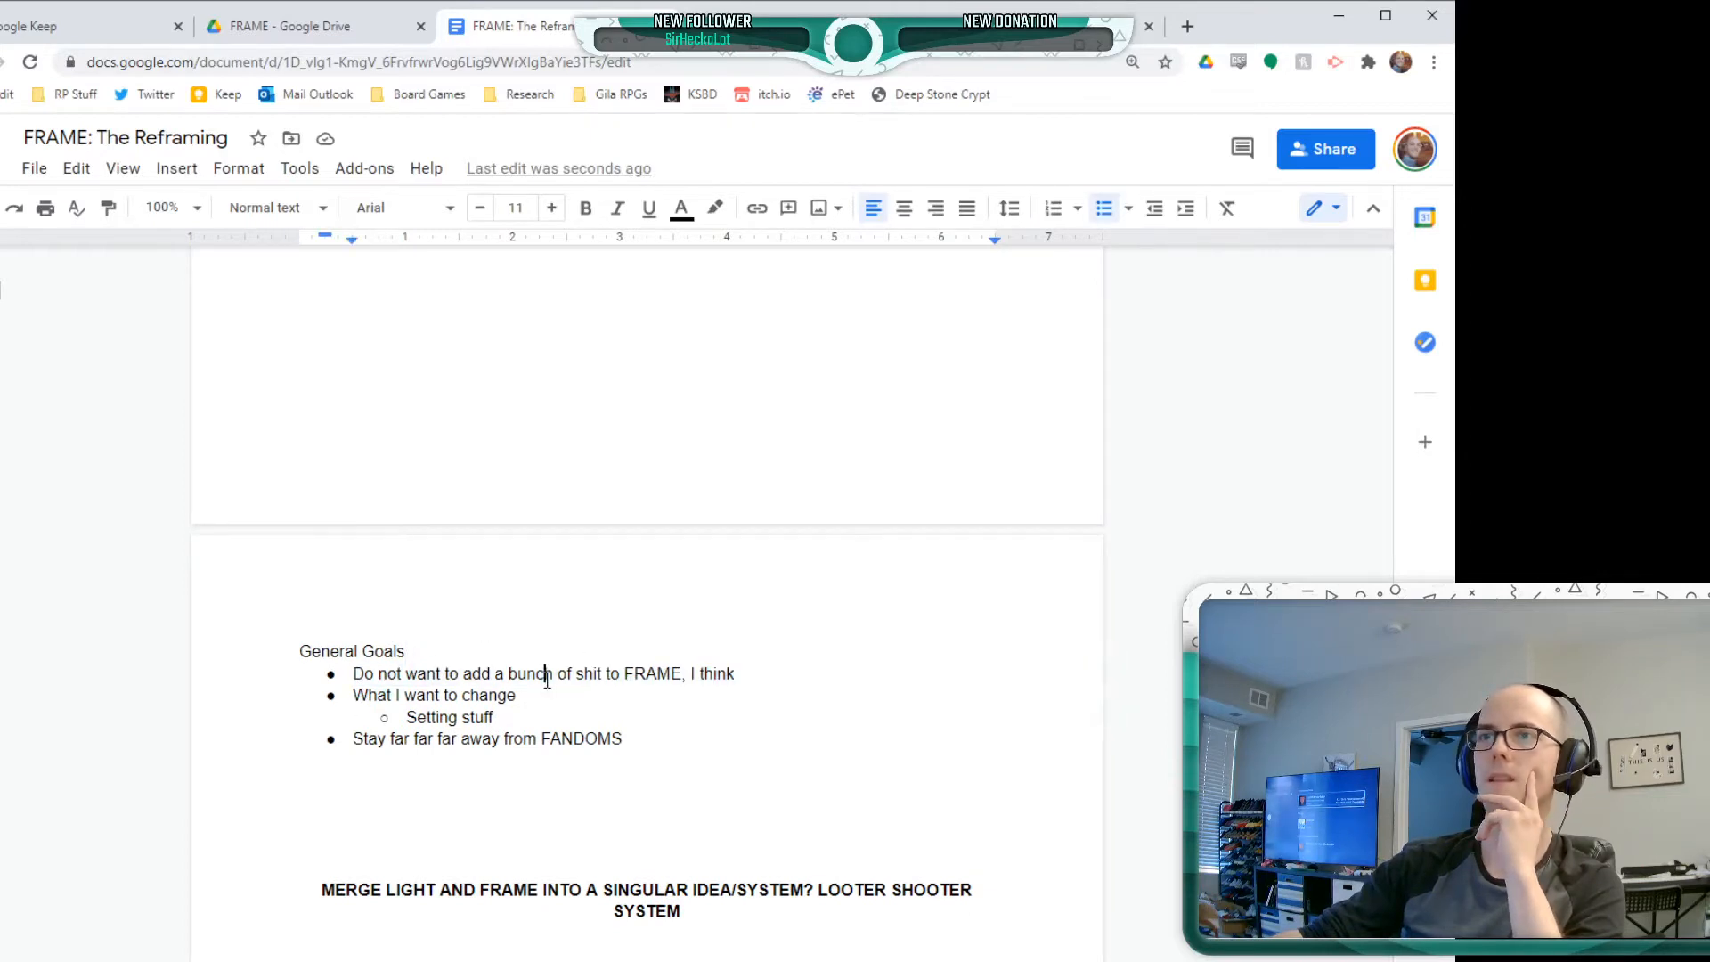
pyautogui.doubleClick(542, 673)
pyautogui.click(545, 675)
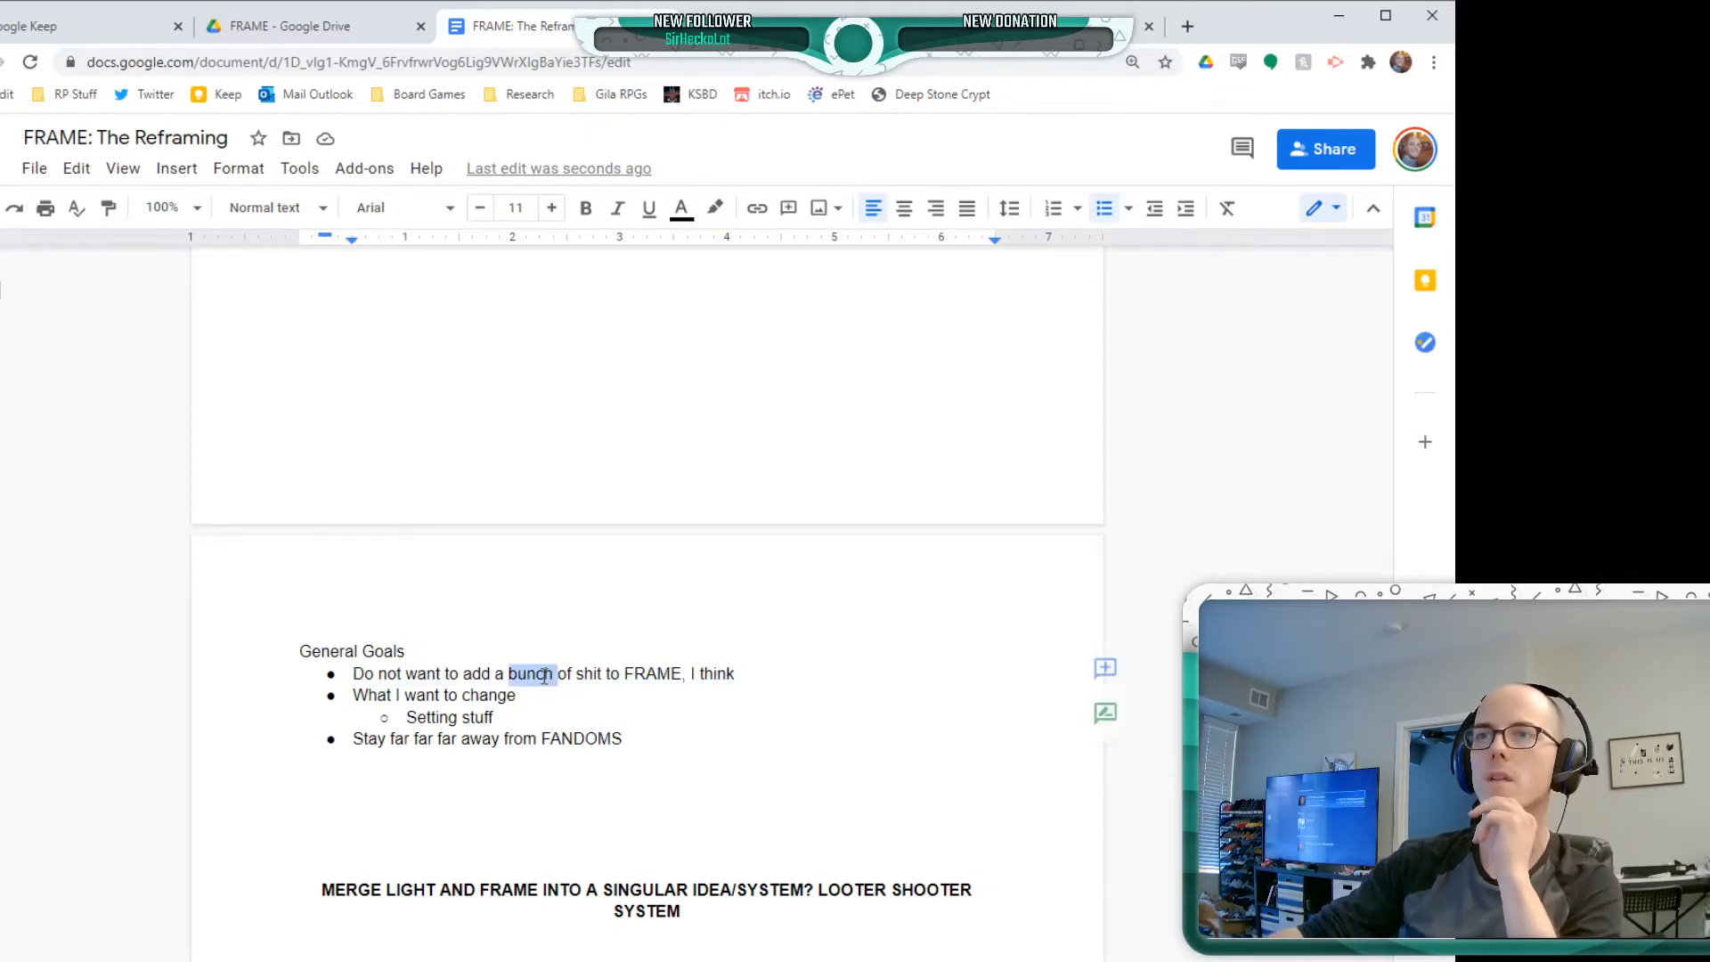
# Add a "DIM Premise:" line on its own below the Dim section's last bullet, "Mission based loop"
pyautogui.tripleClick(545, 675)
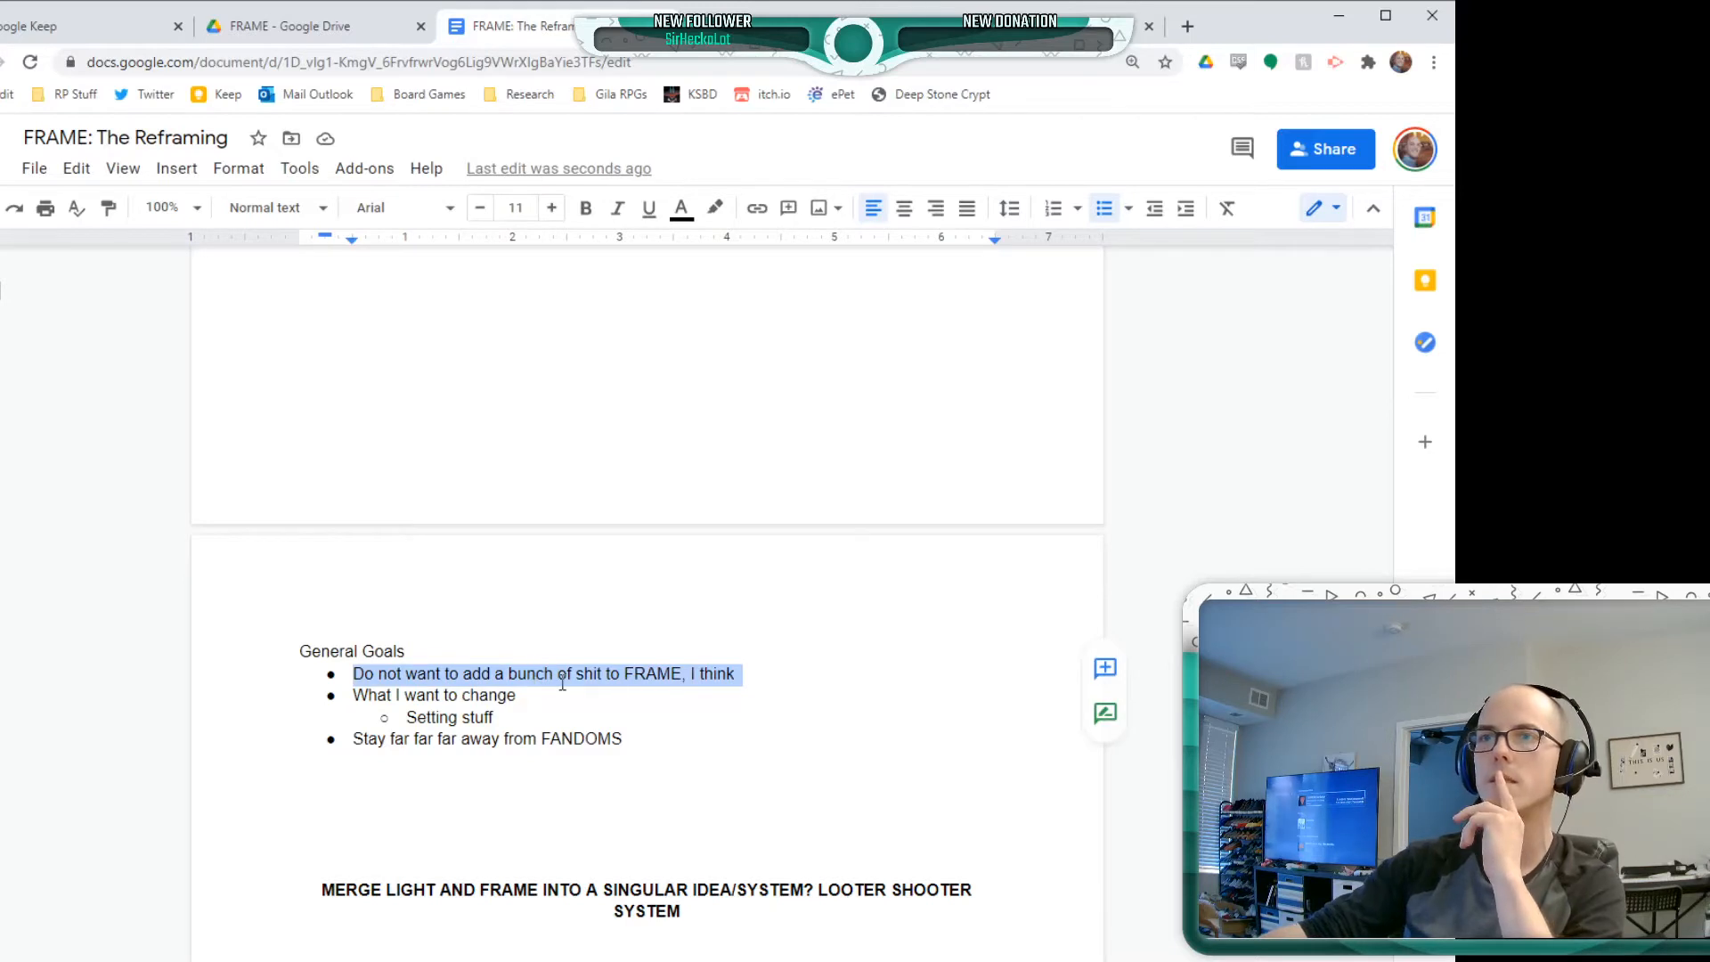
pyautogui.click(563, 675)
pyautogui.scroll(6, 571, 648)
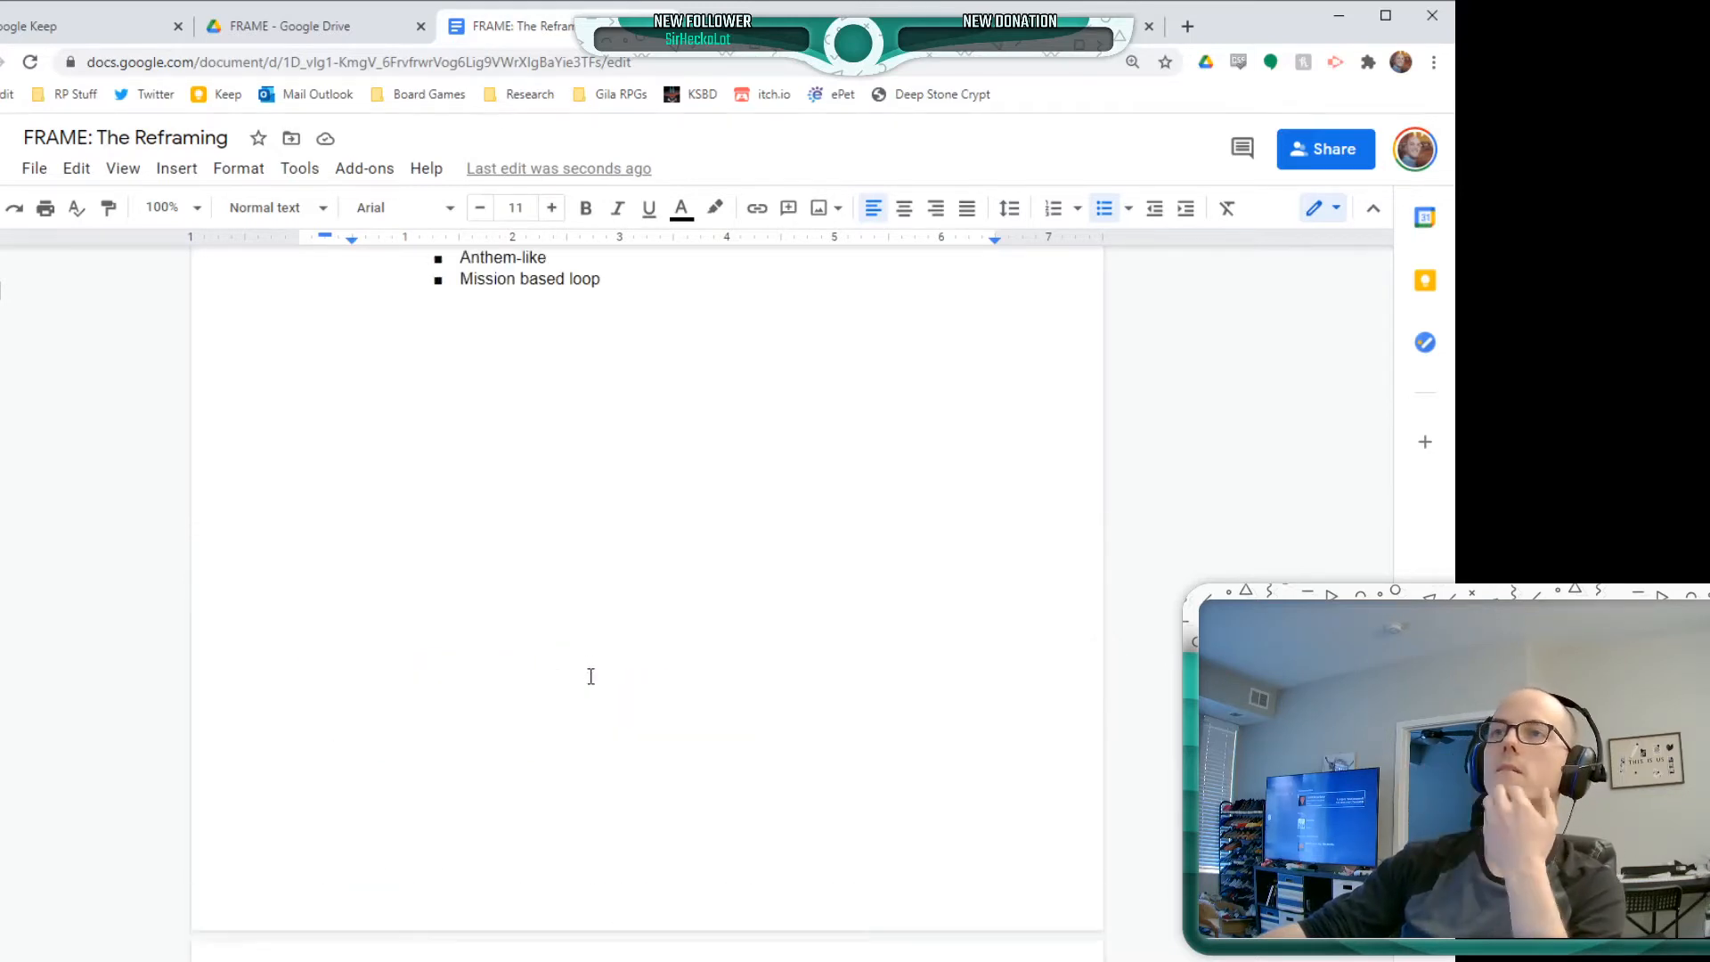
pyautogui.click(326, 516)
pyautogui.scroll(1, 349, 530)
pyautogui.scroll(1, 349, 530)
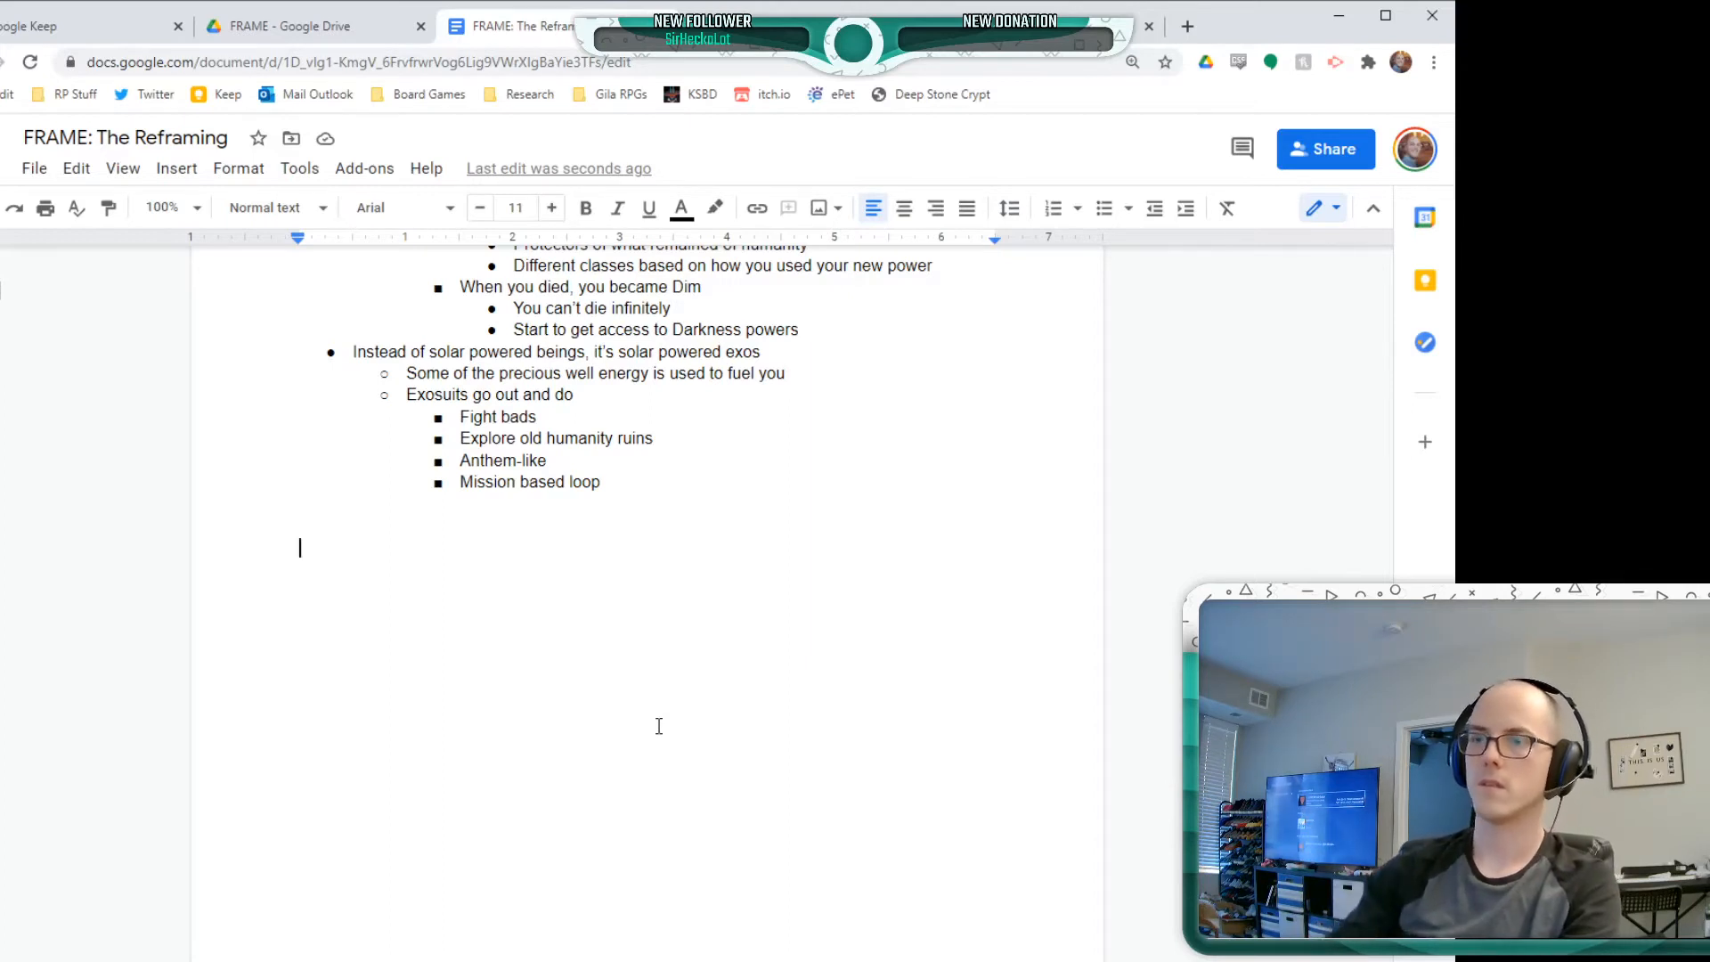
pyautogui.write('DIM Pree')
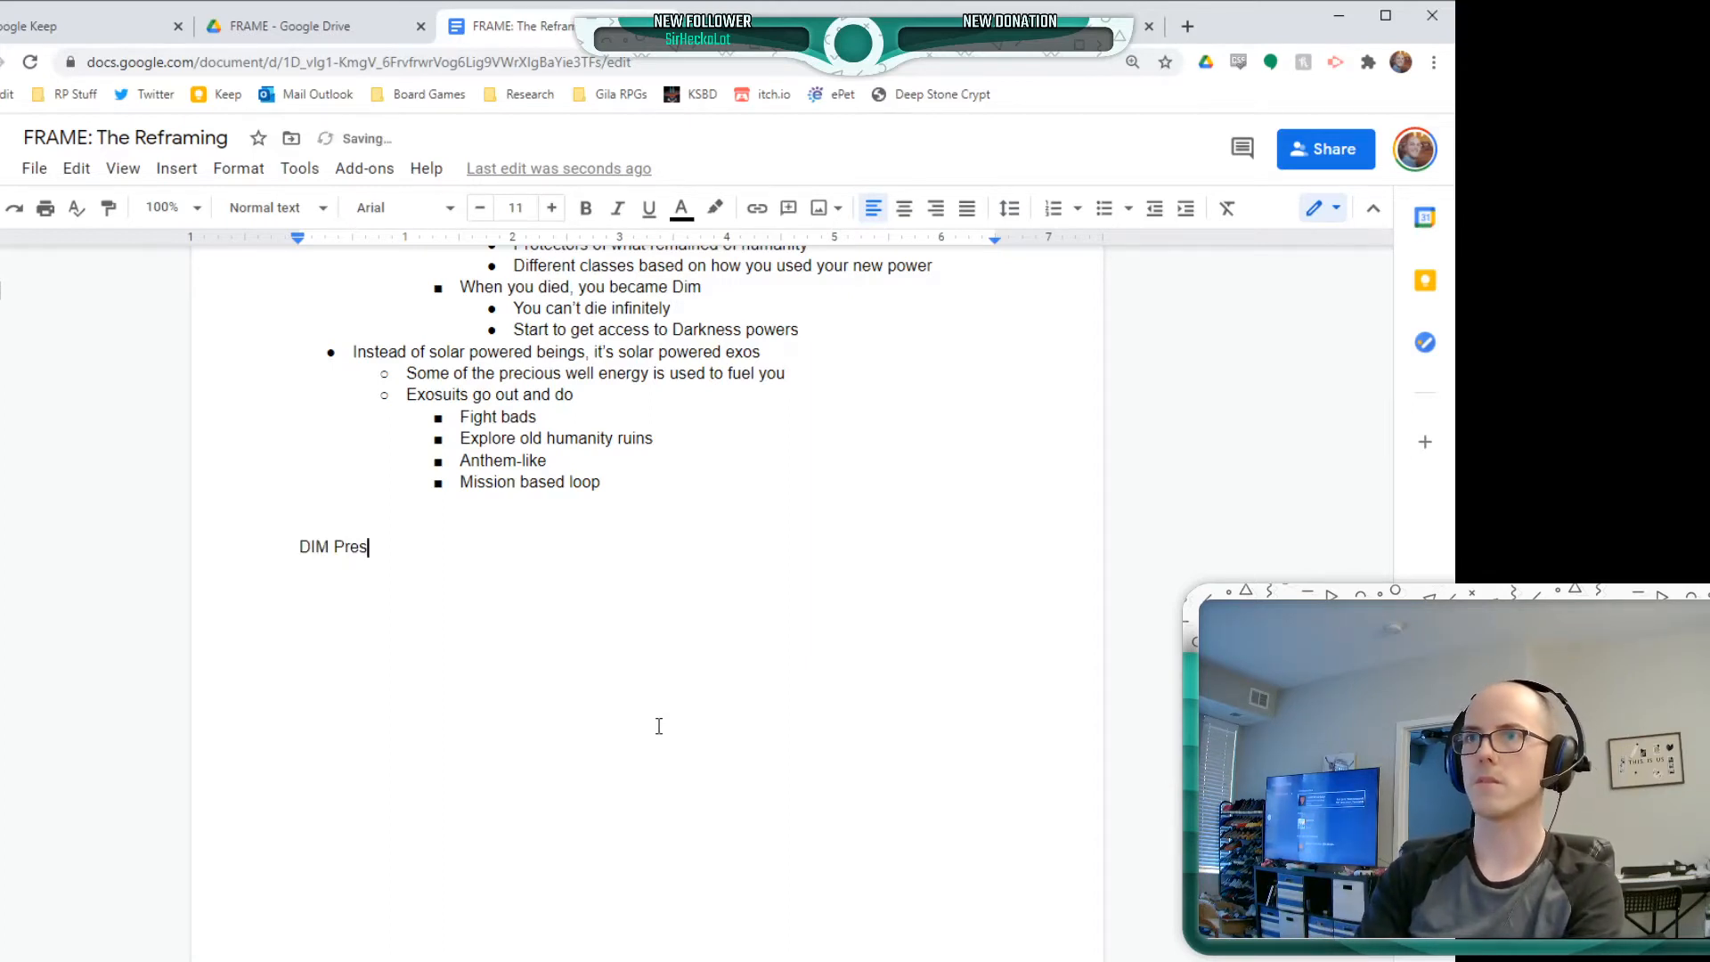
pyautogui.press('BackSpace')
pyautogui.press('BackSpace')
pyautogui.write('em')
pyautogui.press('BackSpace')
pyautogui.press('BackSpace')
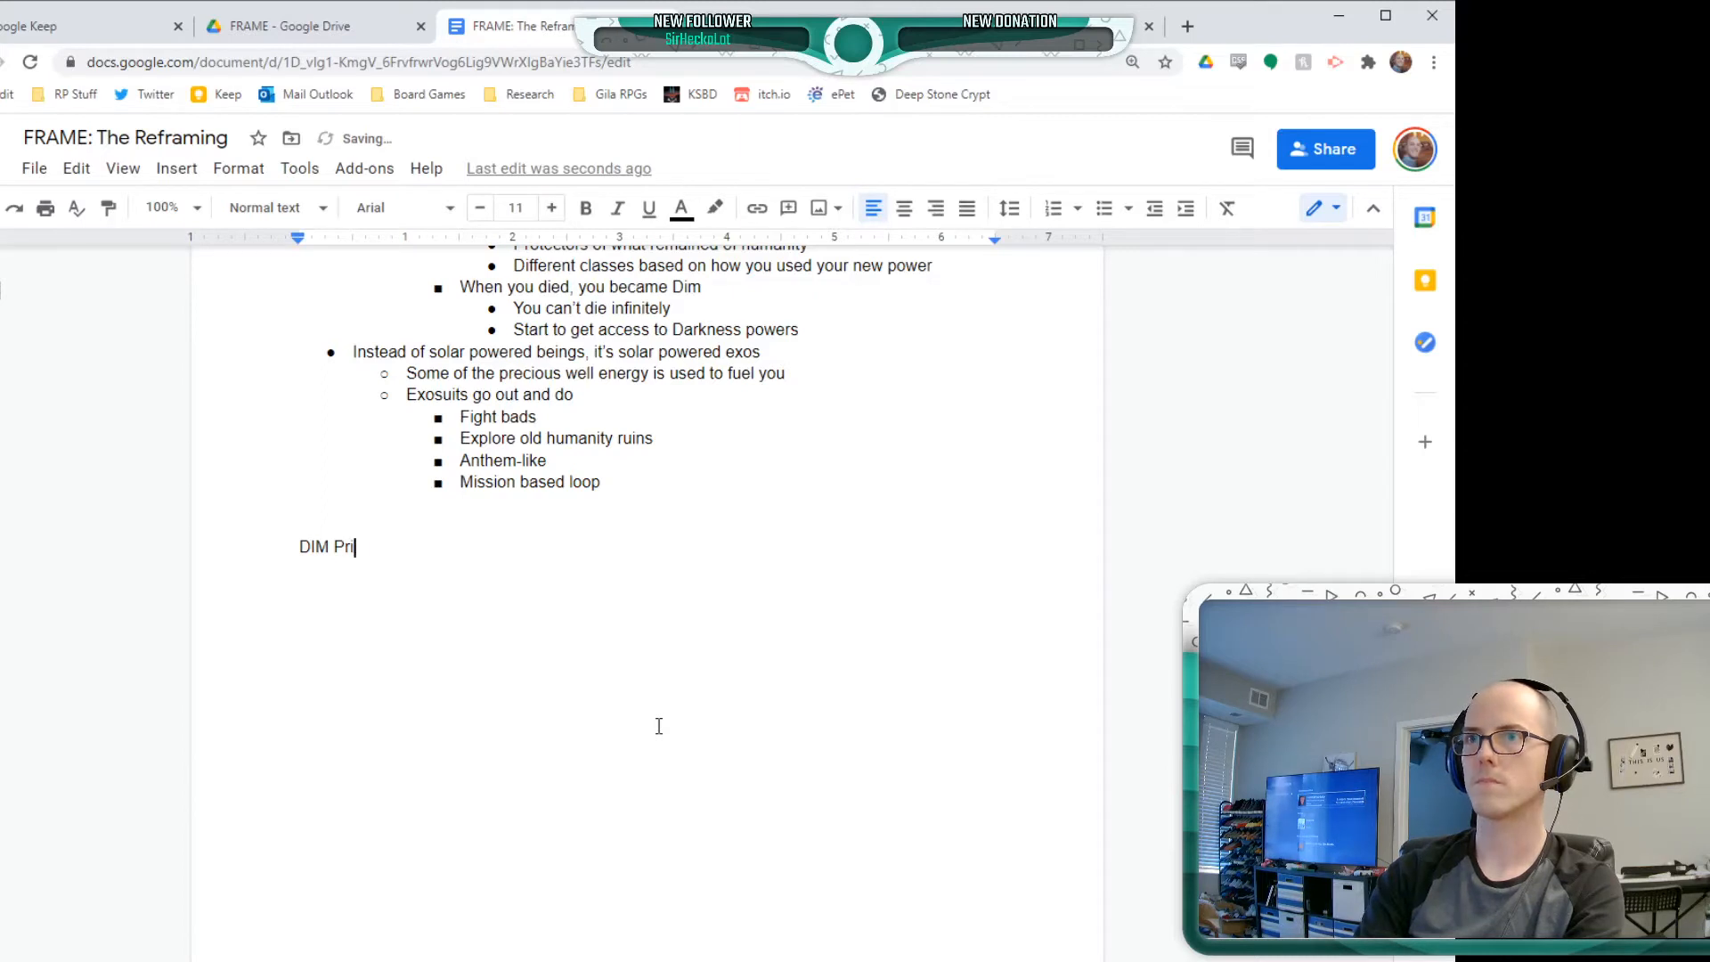
pyautogui.write('emise:')
pyautogui.press('Return')
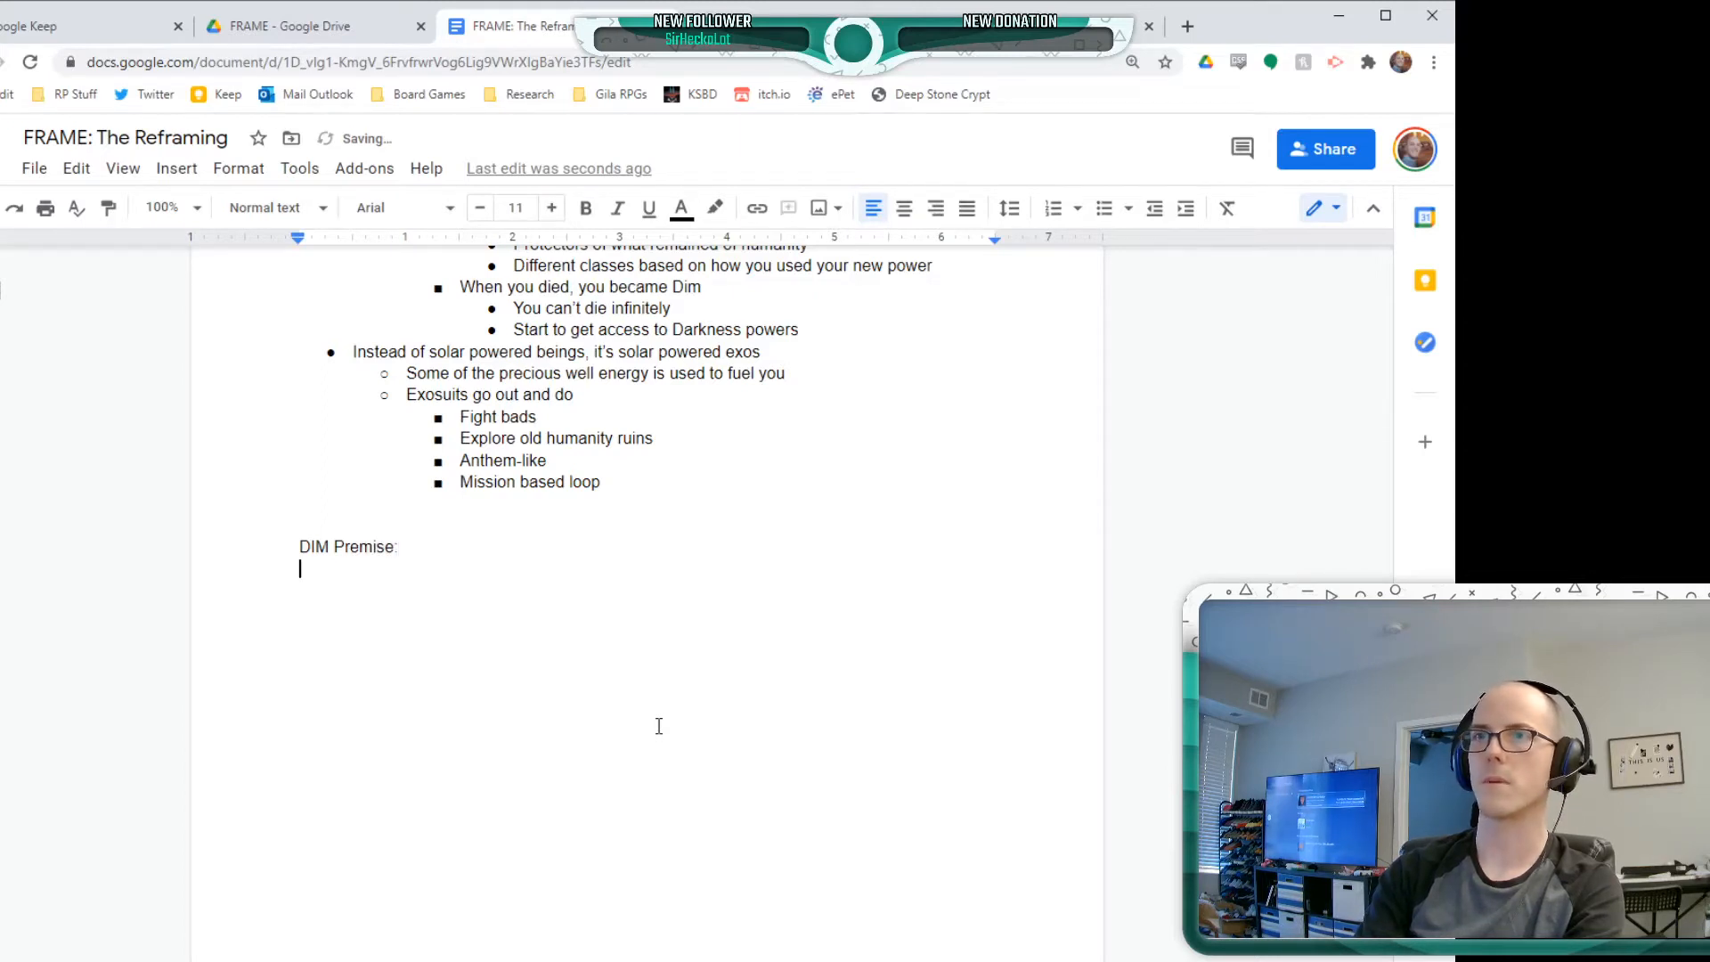
# Start a bulleted list under DIM Premise with "Sun explodes" and the nested point "Warmth and light issues"
pyautogui.hotkey('ctrl', 'shift', '8')
pyautogui.write('Sun explodes')
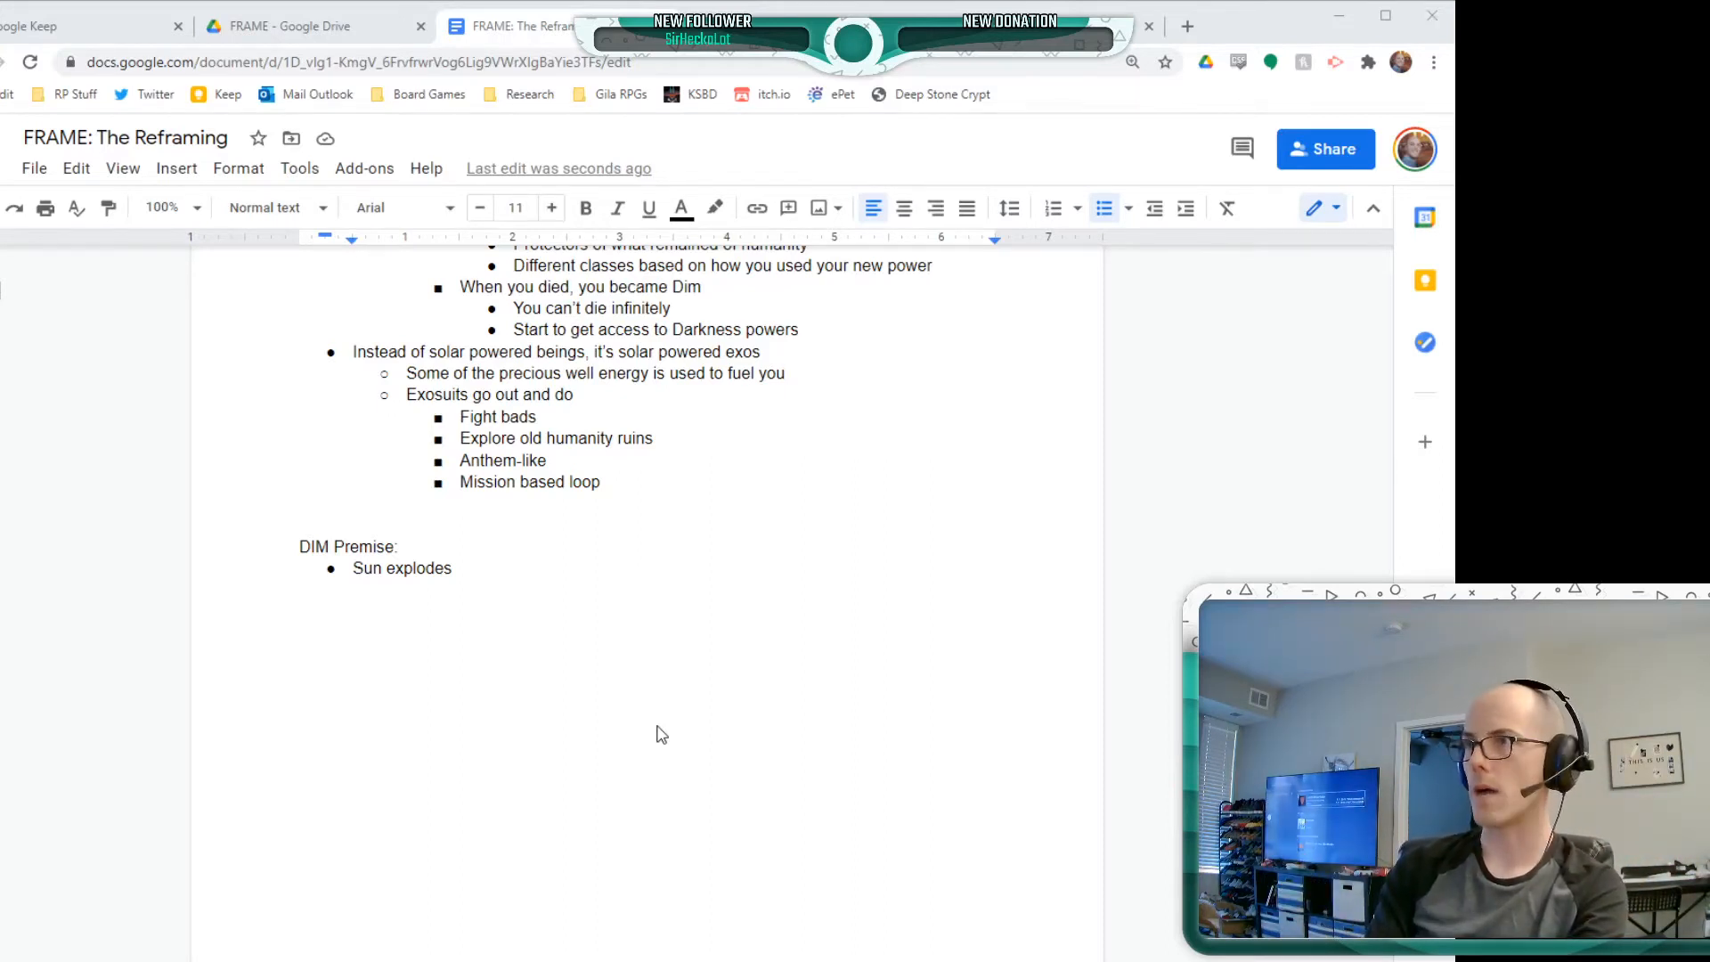
pyautogui.click(659, 726)
pyautogui.press('Return')
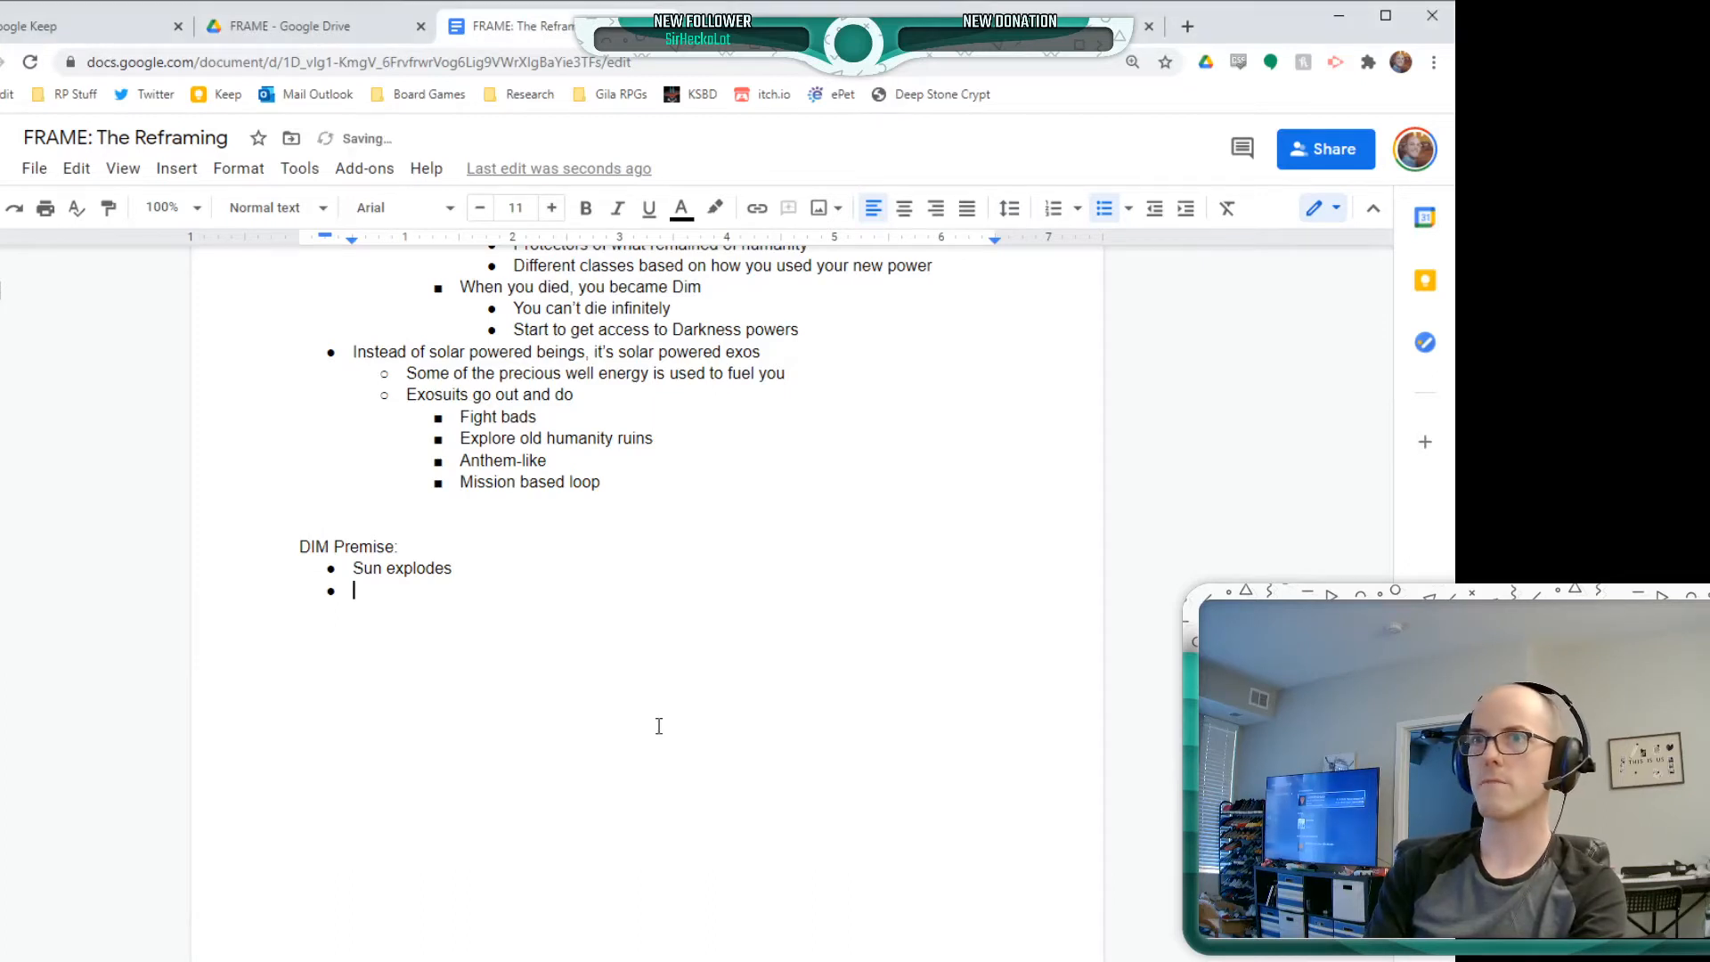
pyautogui.press('Tab')
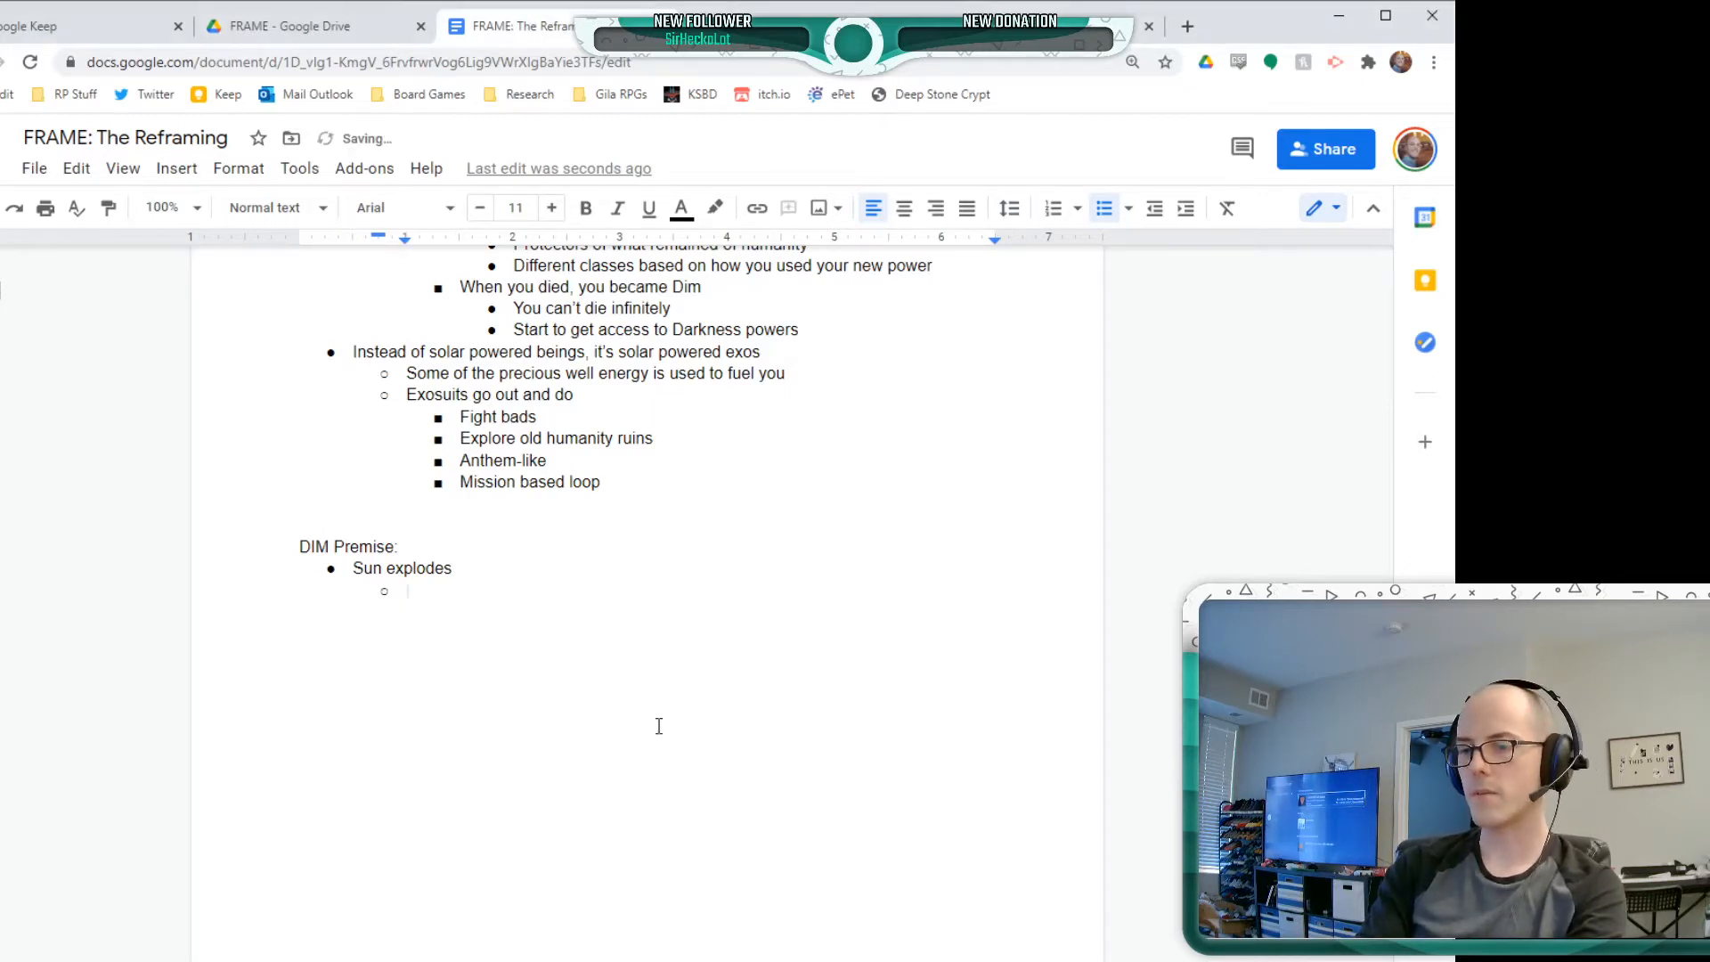
pyautogui.write('W')
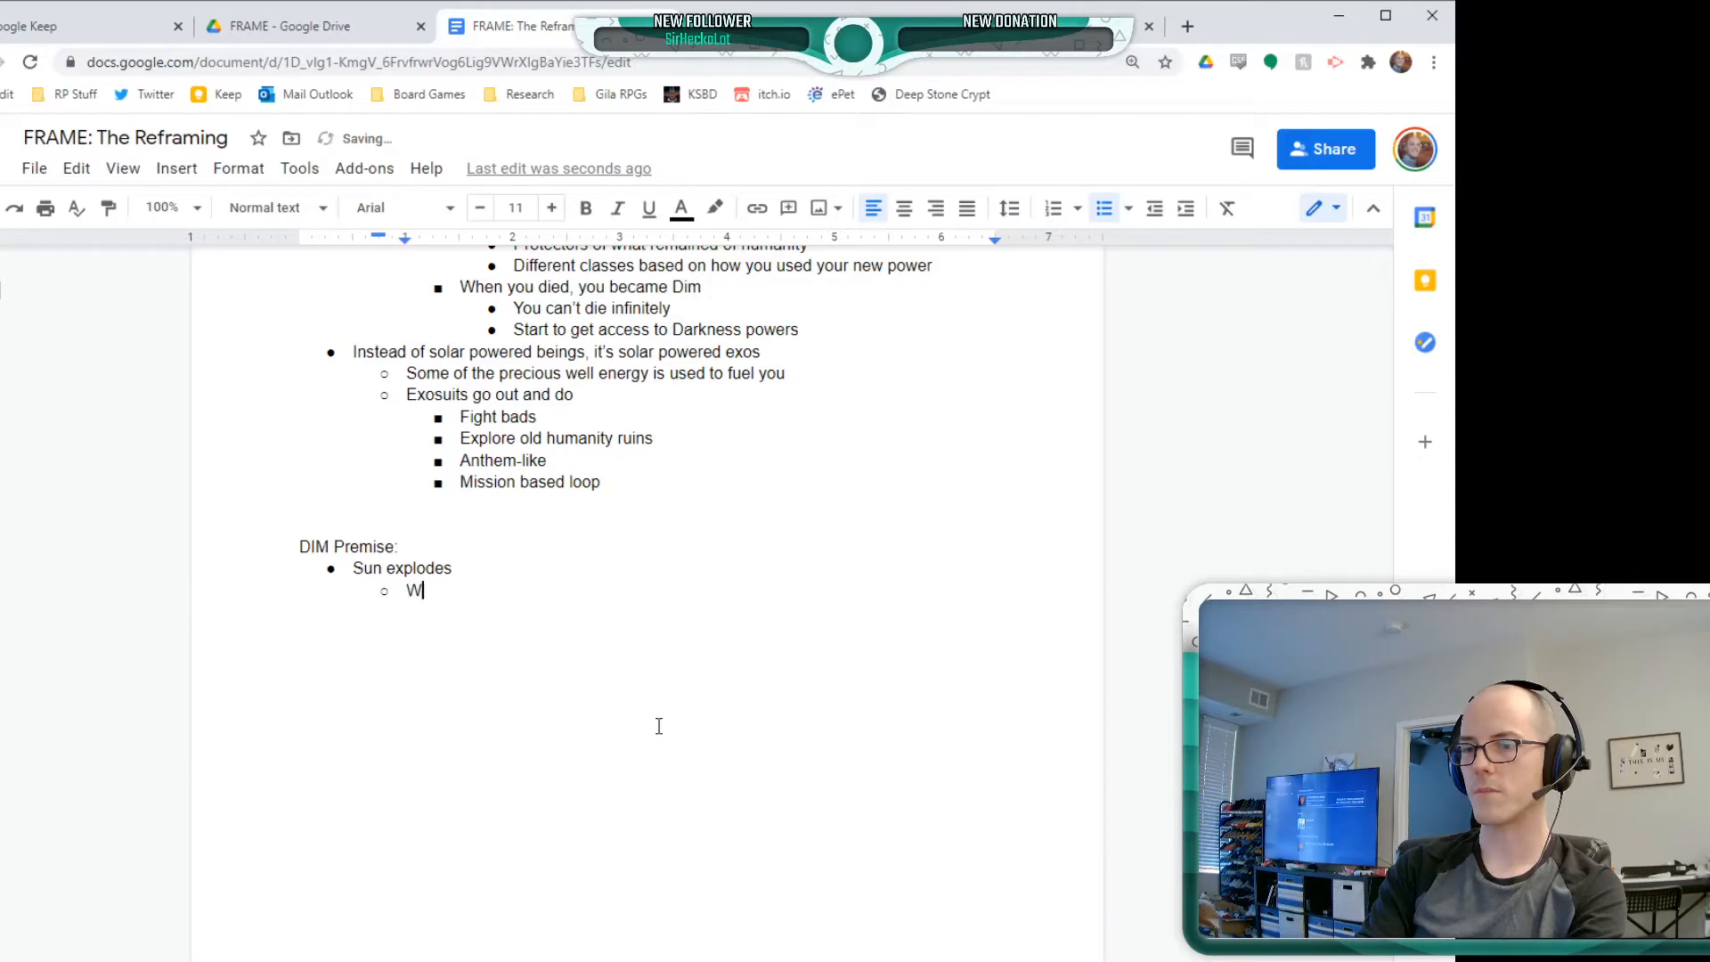
pyautogui.write('armth and light issues')
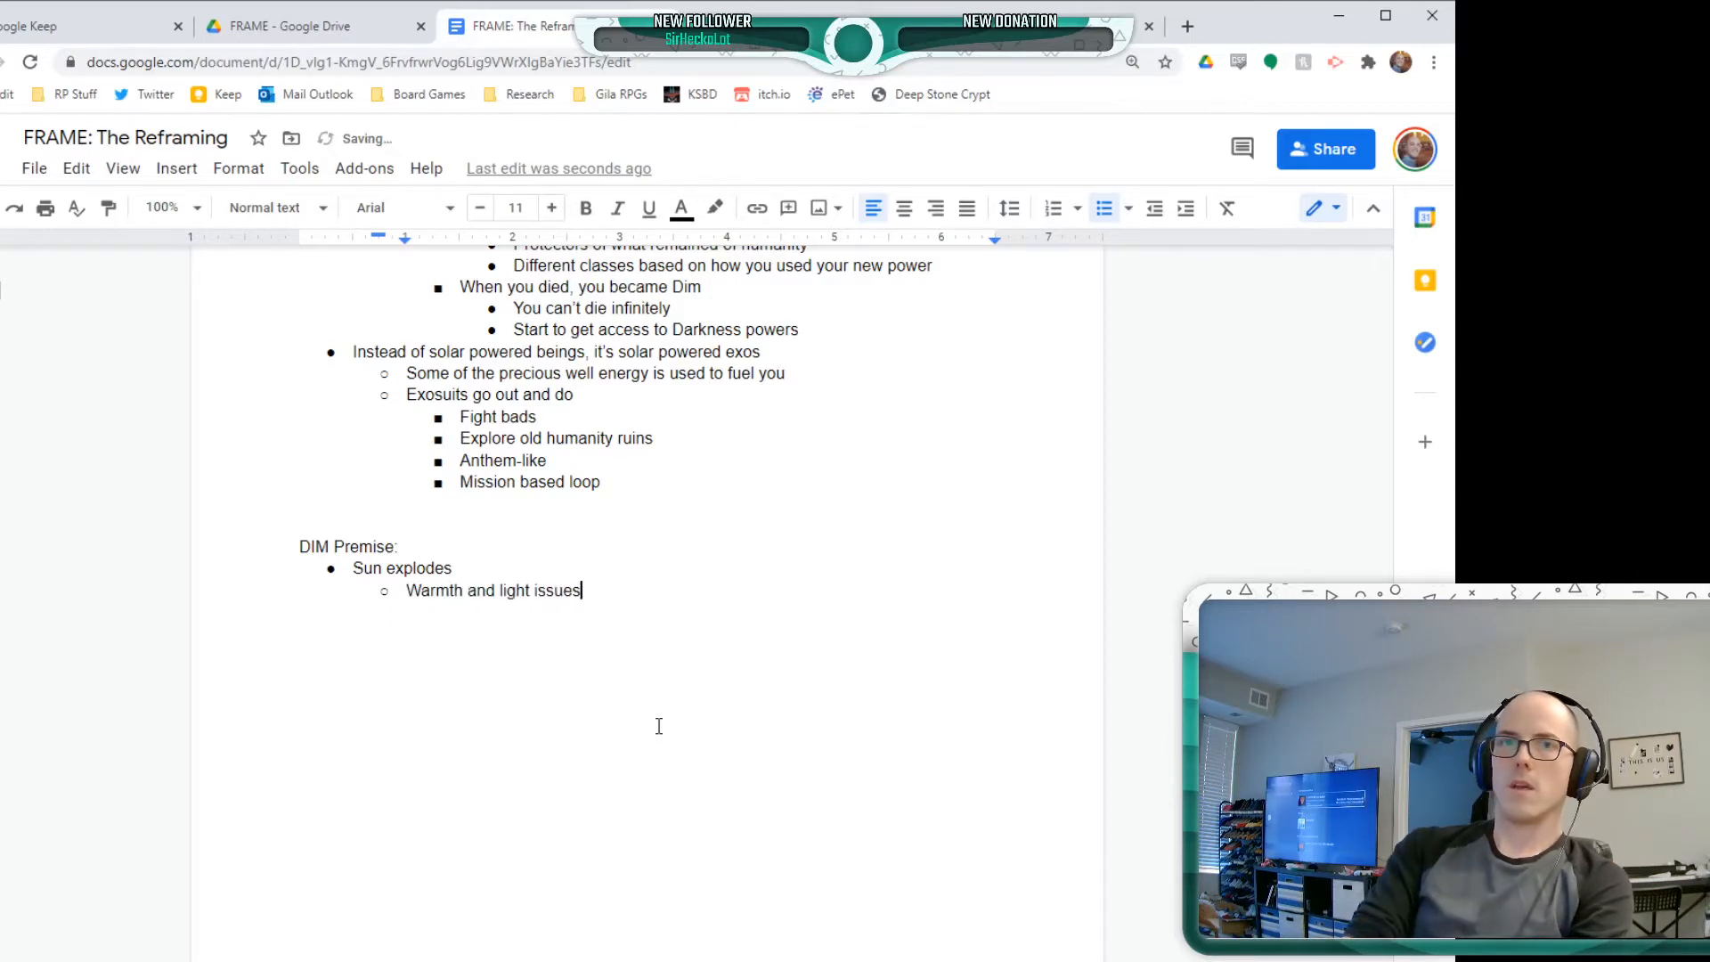
# Nest the point "Shards of the sun slam into the earth, creating giant wells of solar power" under "Warmth and light issues"
pyautogui.press('Tab')
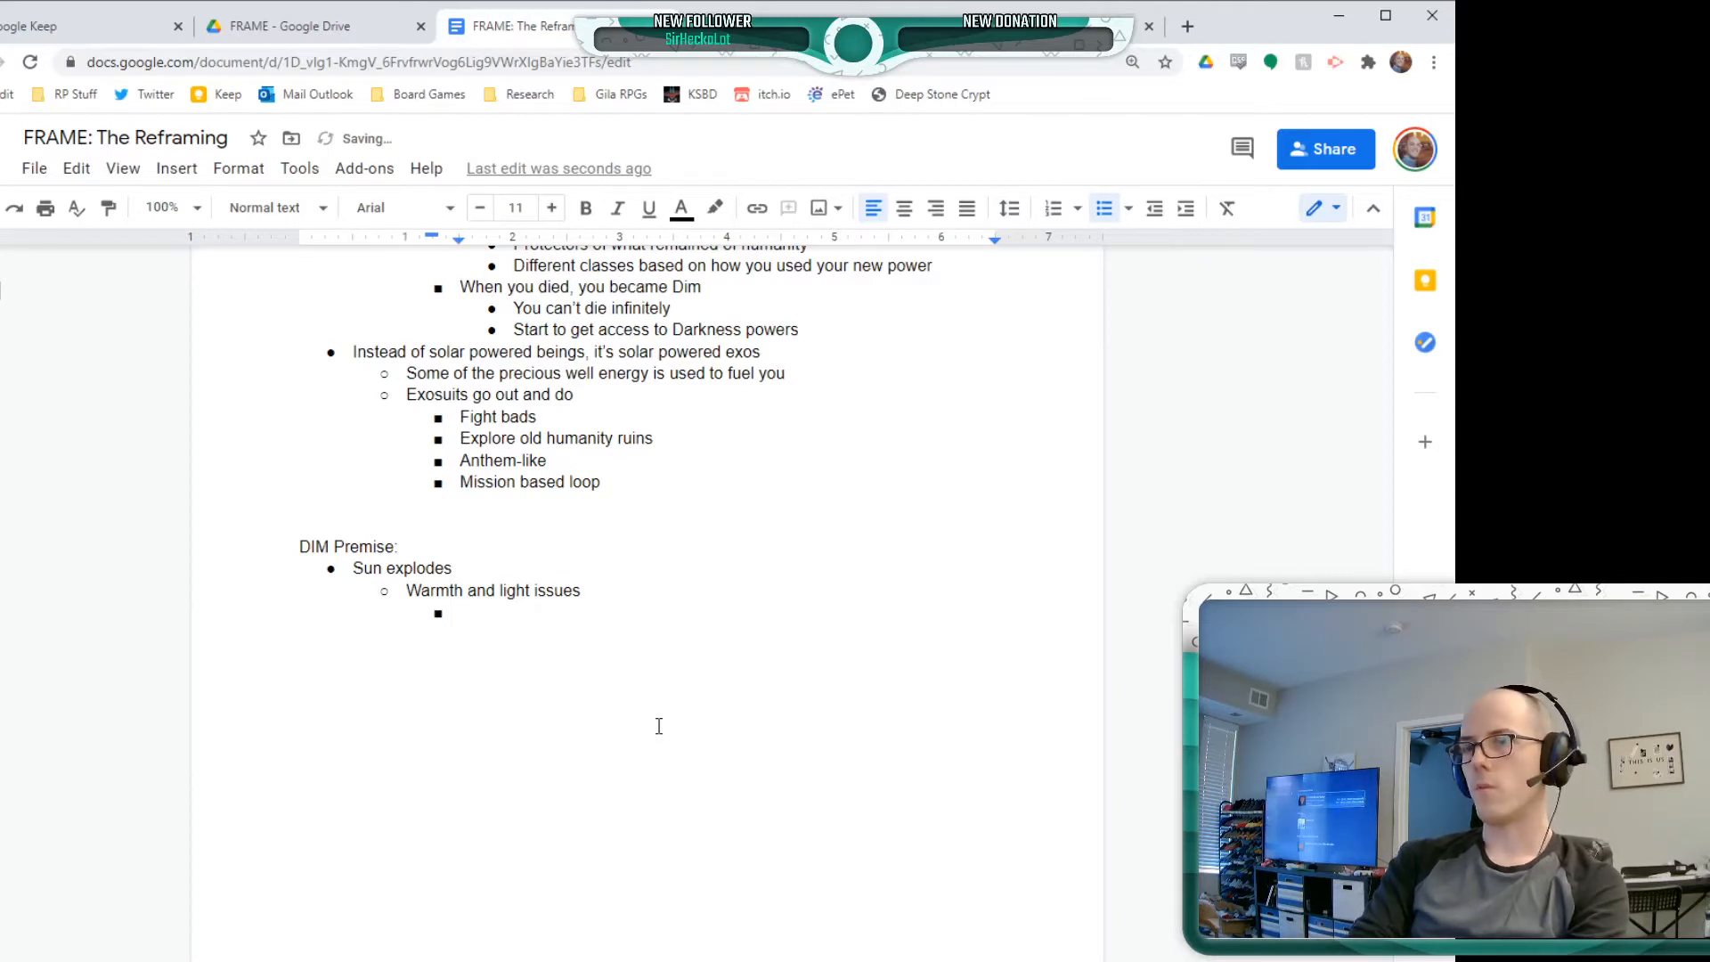
pyautogui.write('Shards of the su')
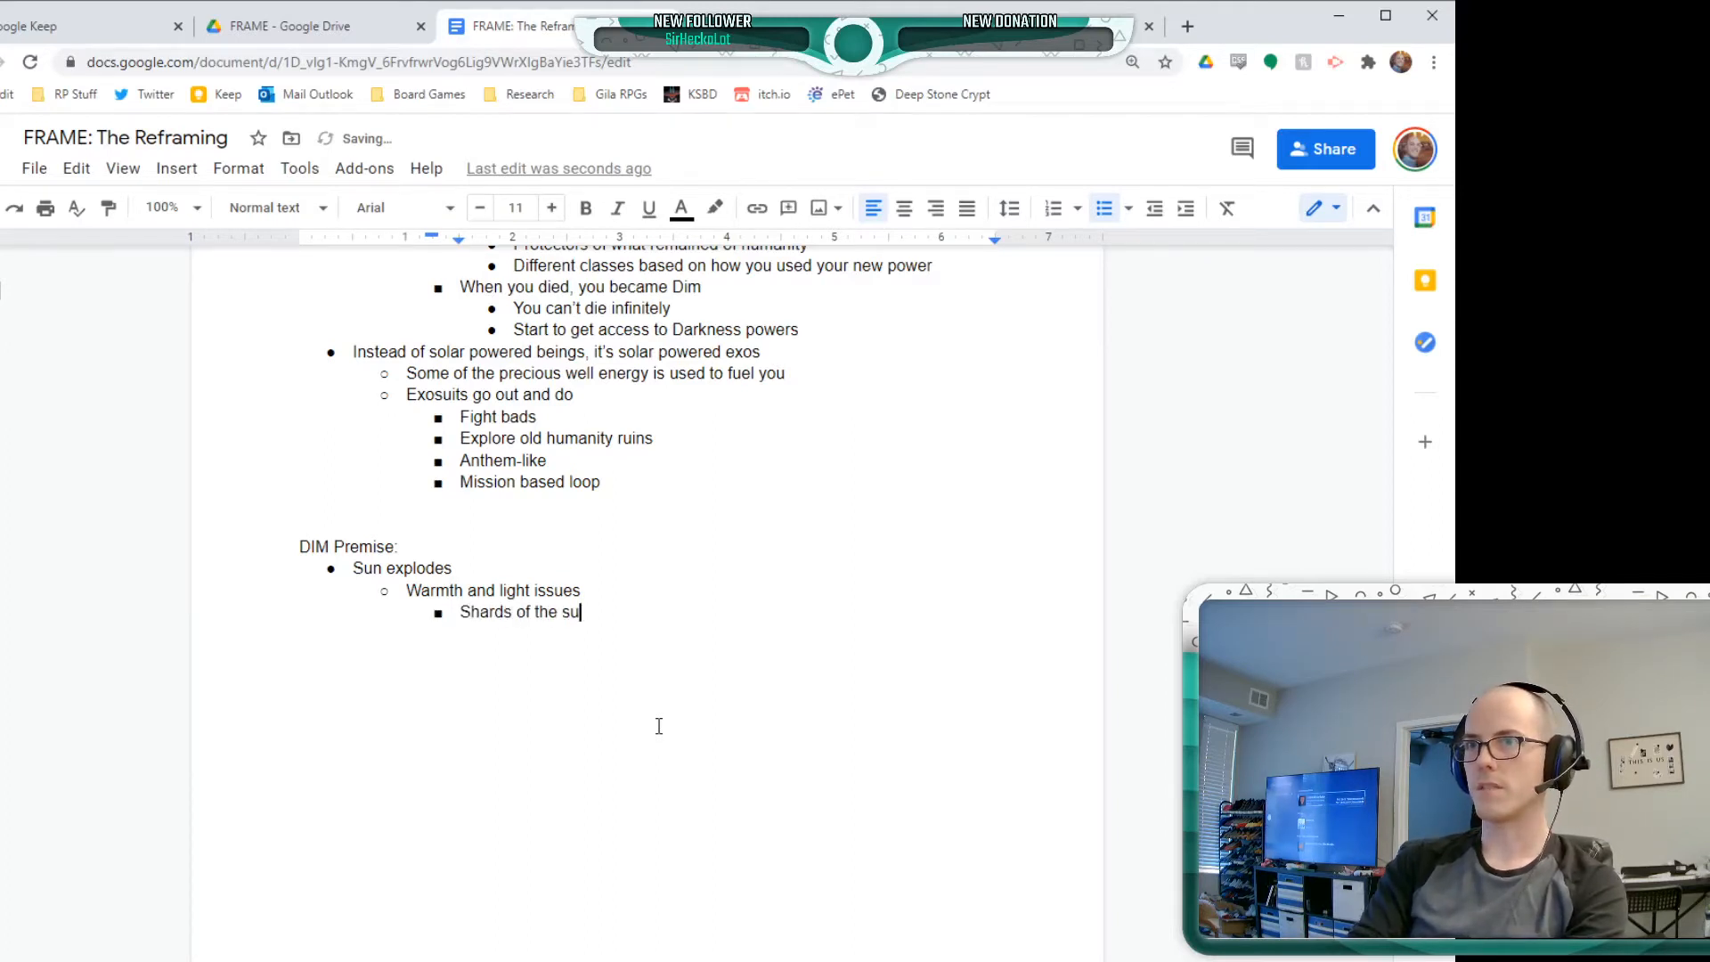
pyautogui.write('n slam into the ')
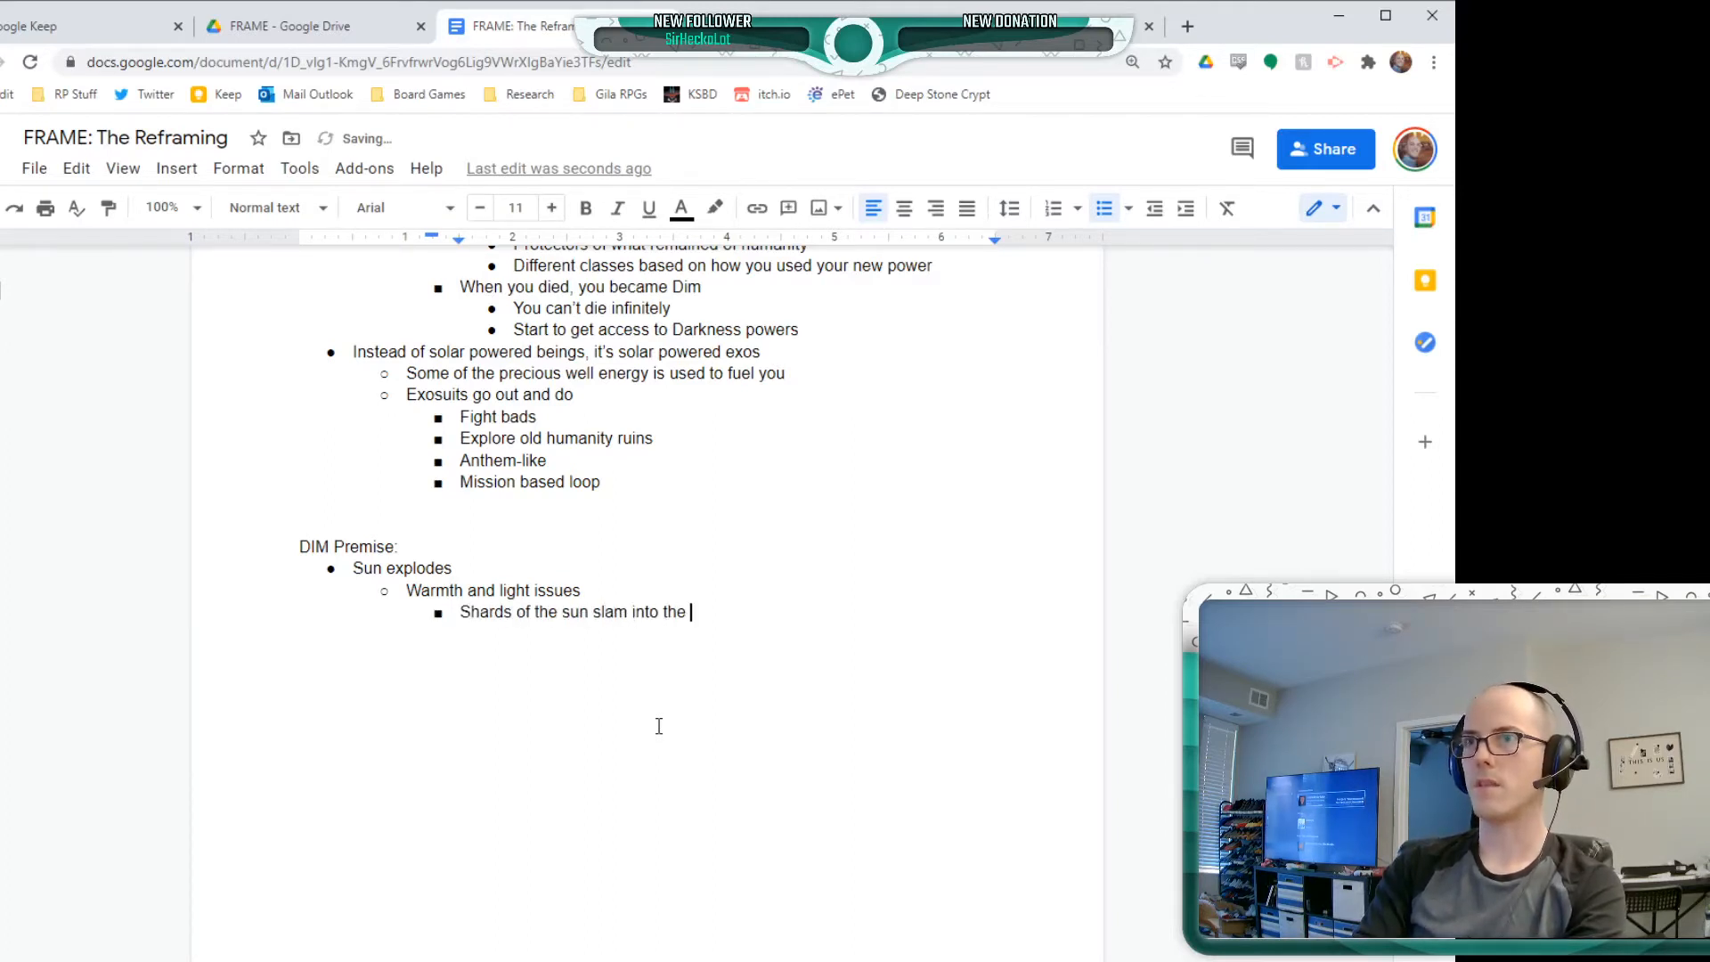
pyautogui.write('earth')
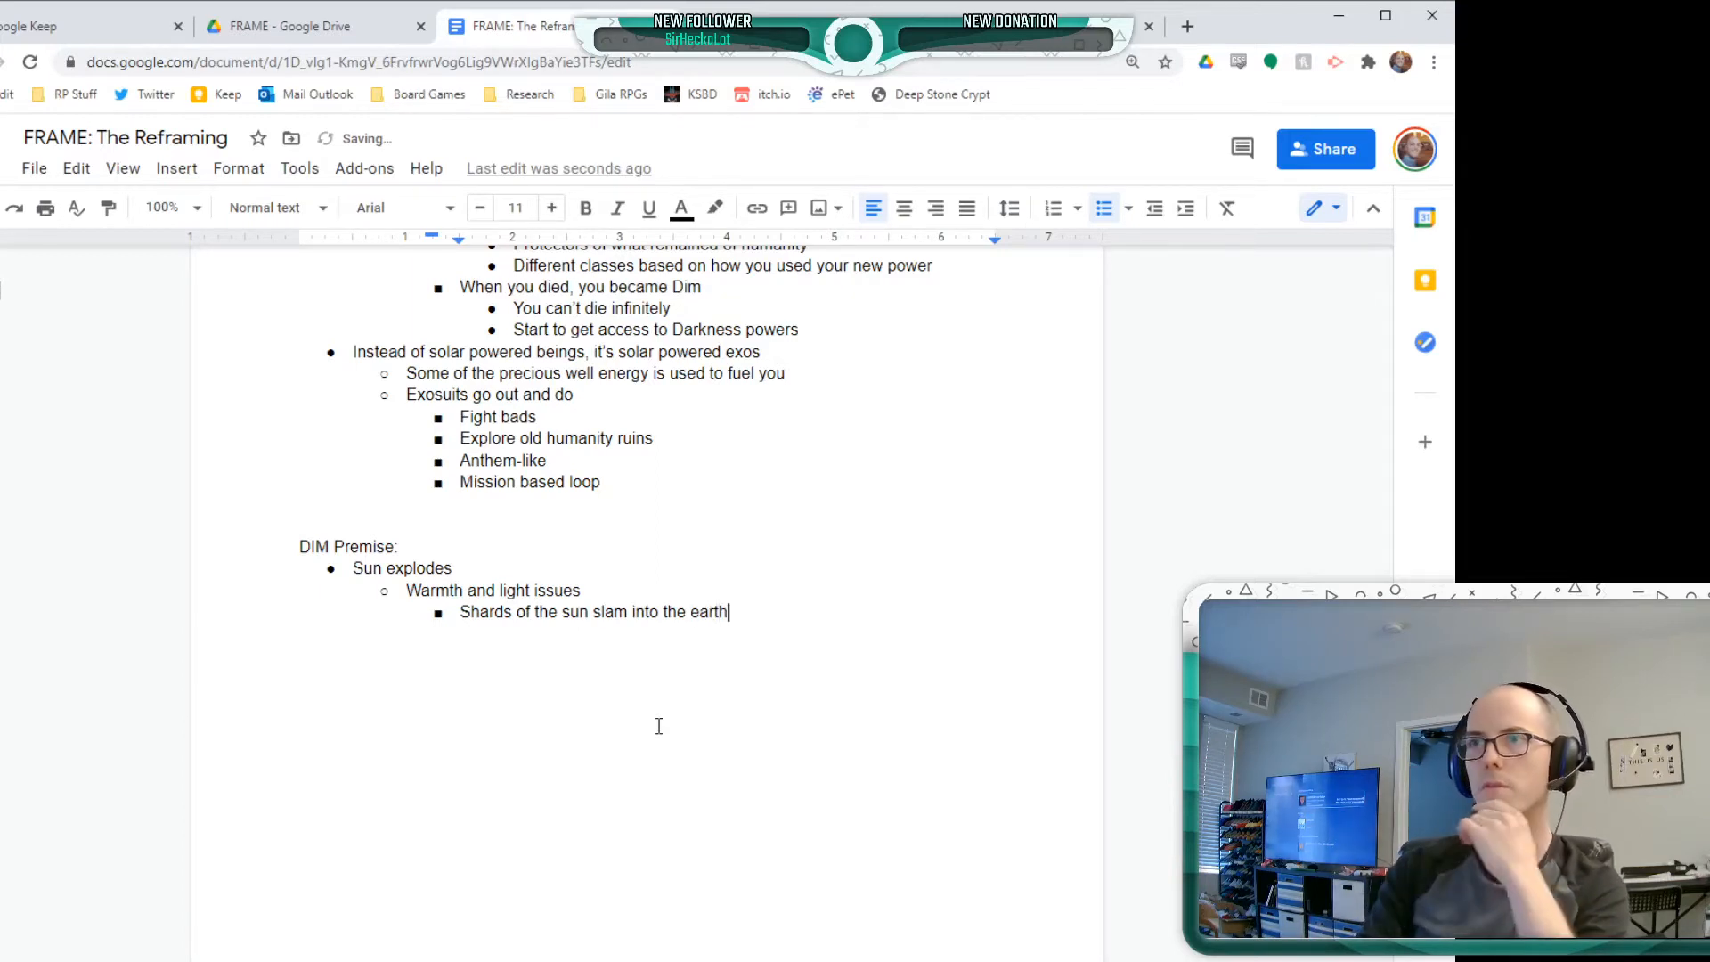
pyautogui.write(', crea')
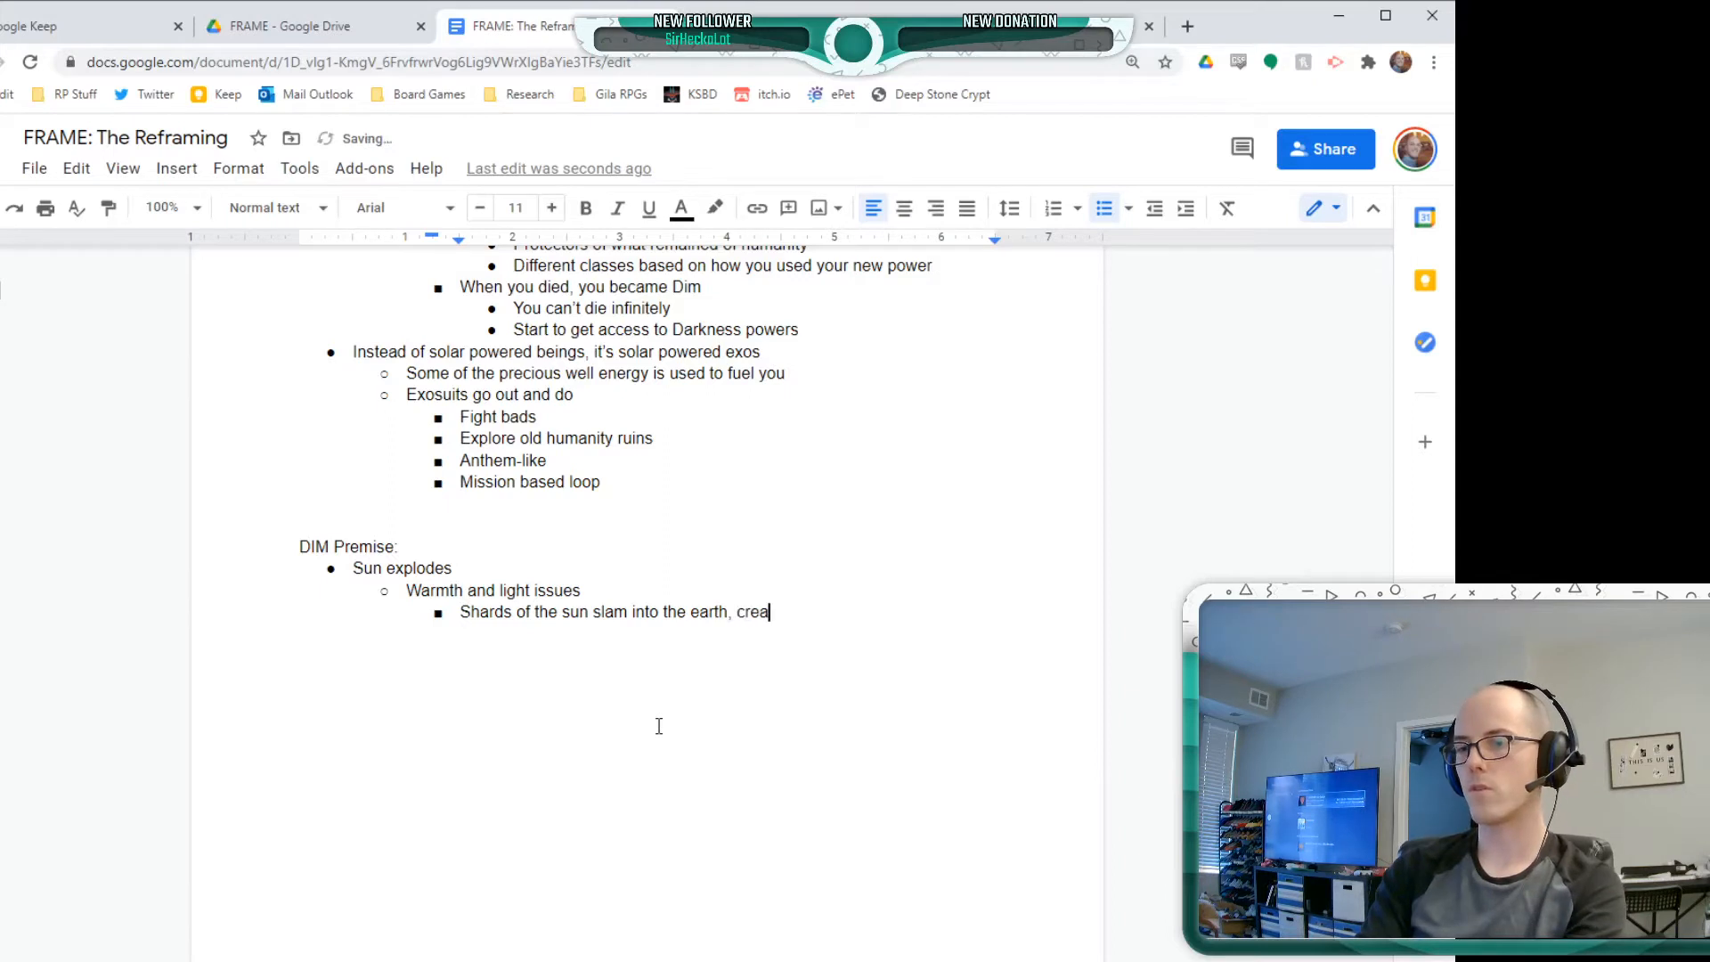
pyautogui.write('ting giant well')
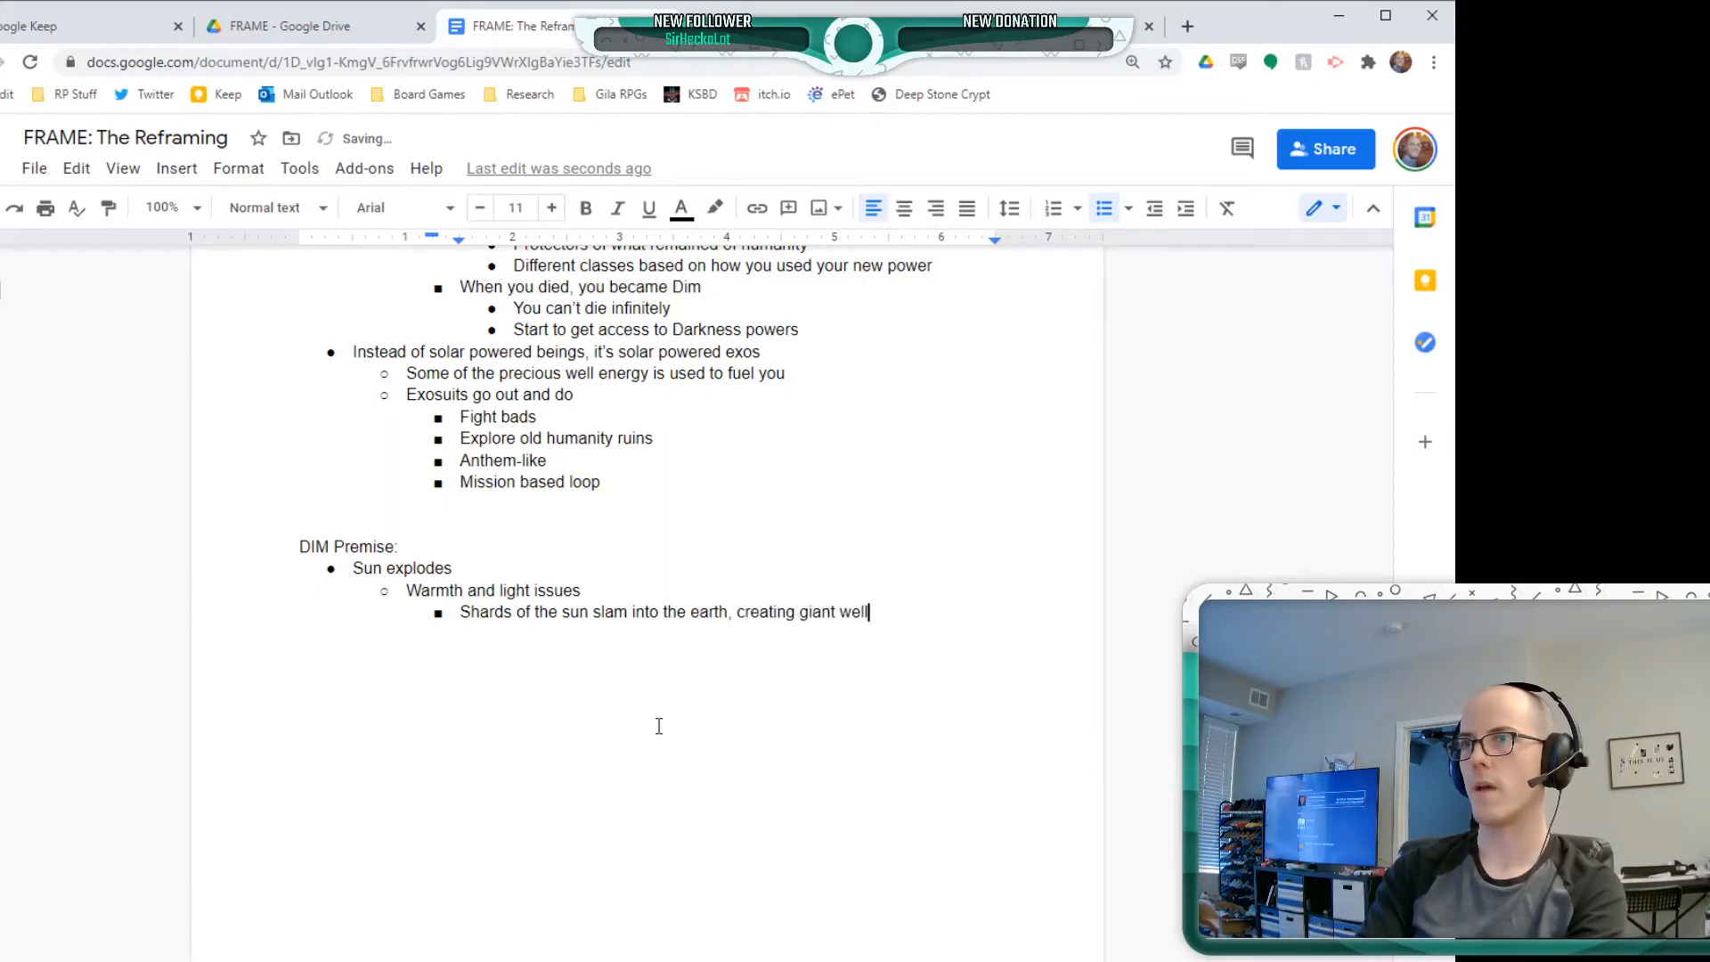
pyautogui.write('s of solar powe')
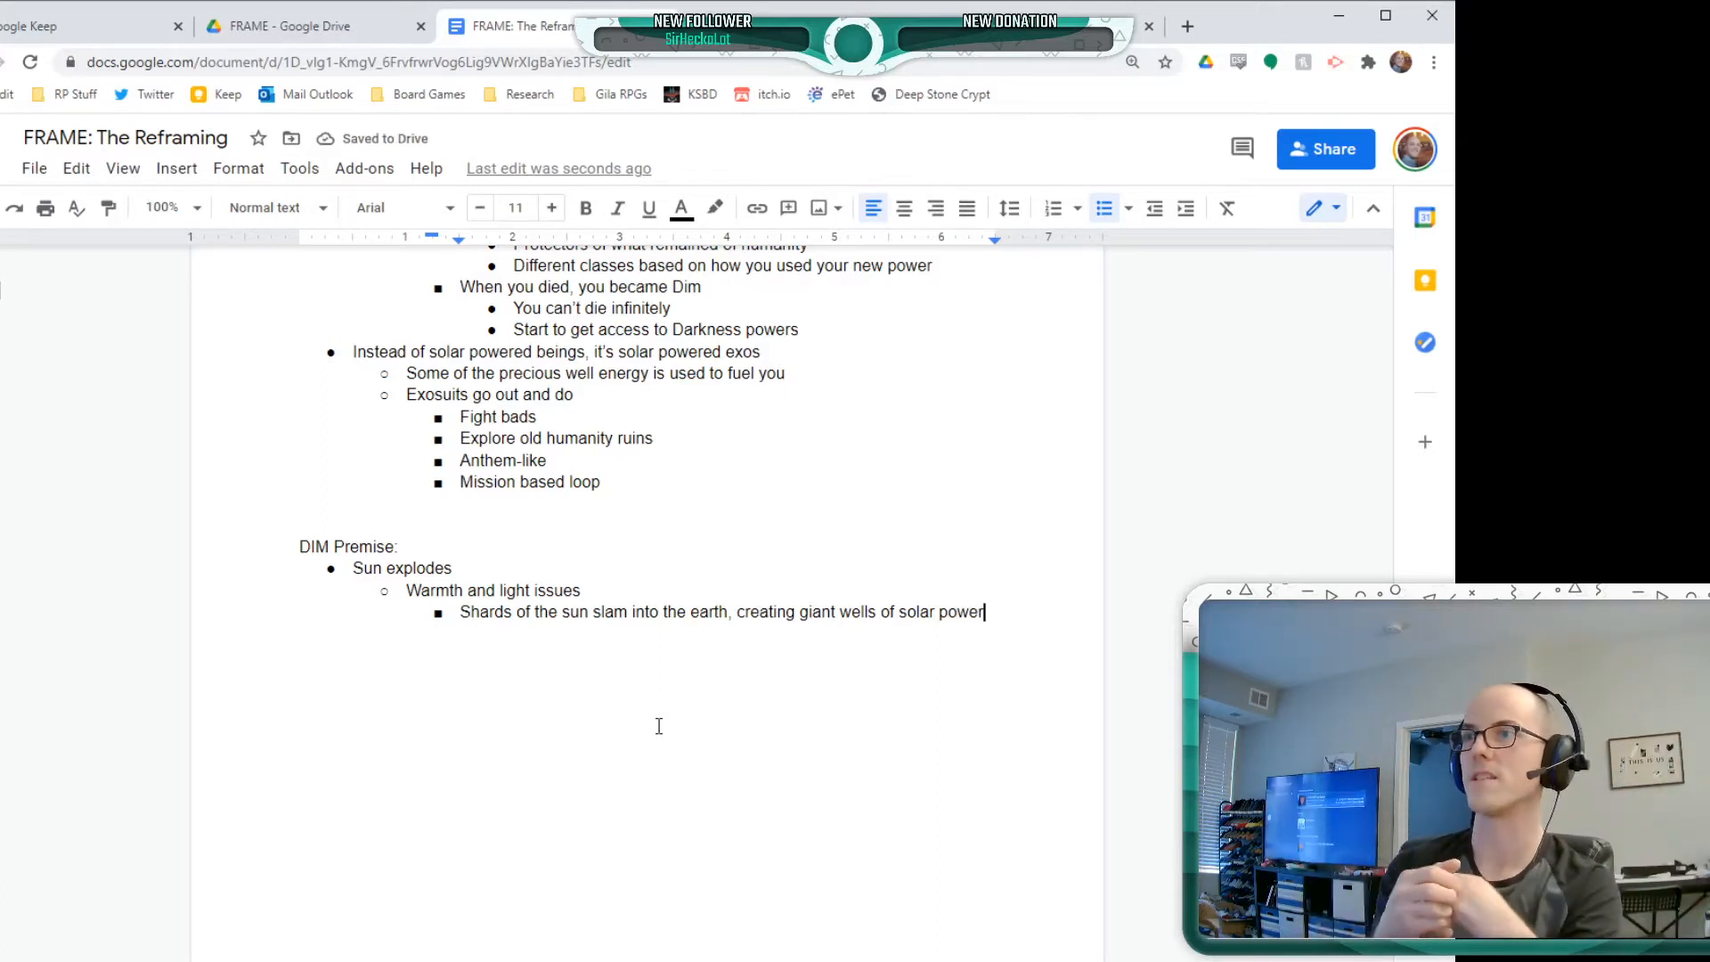
pyautogui.write('r')
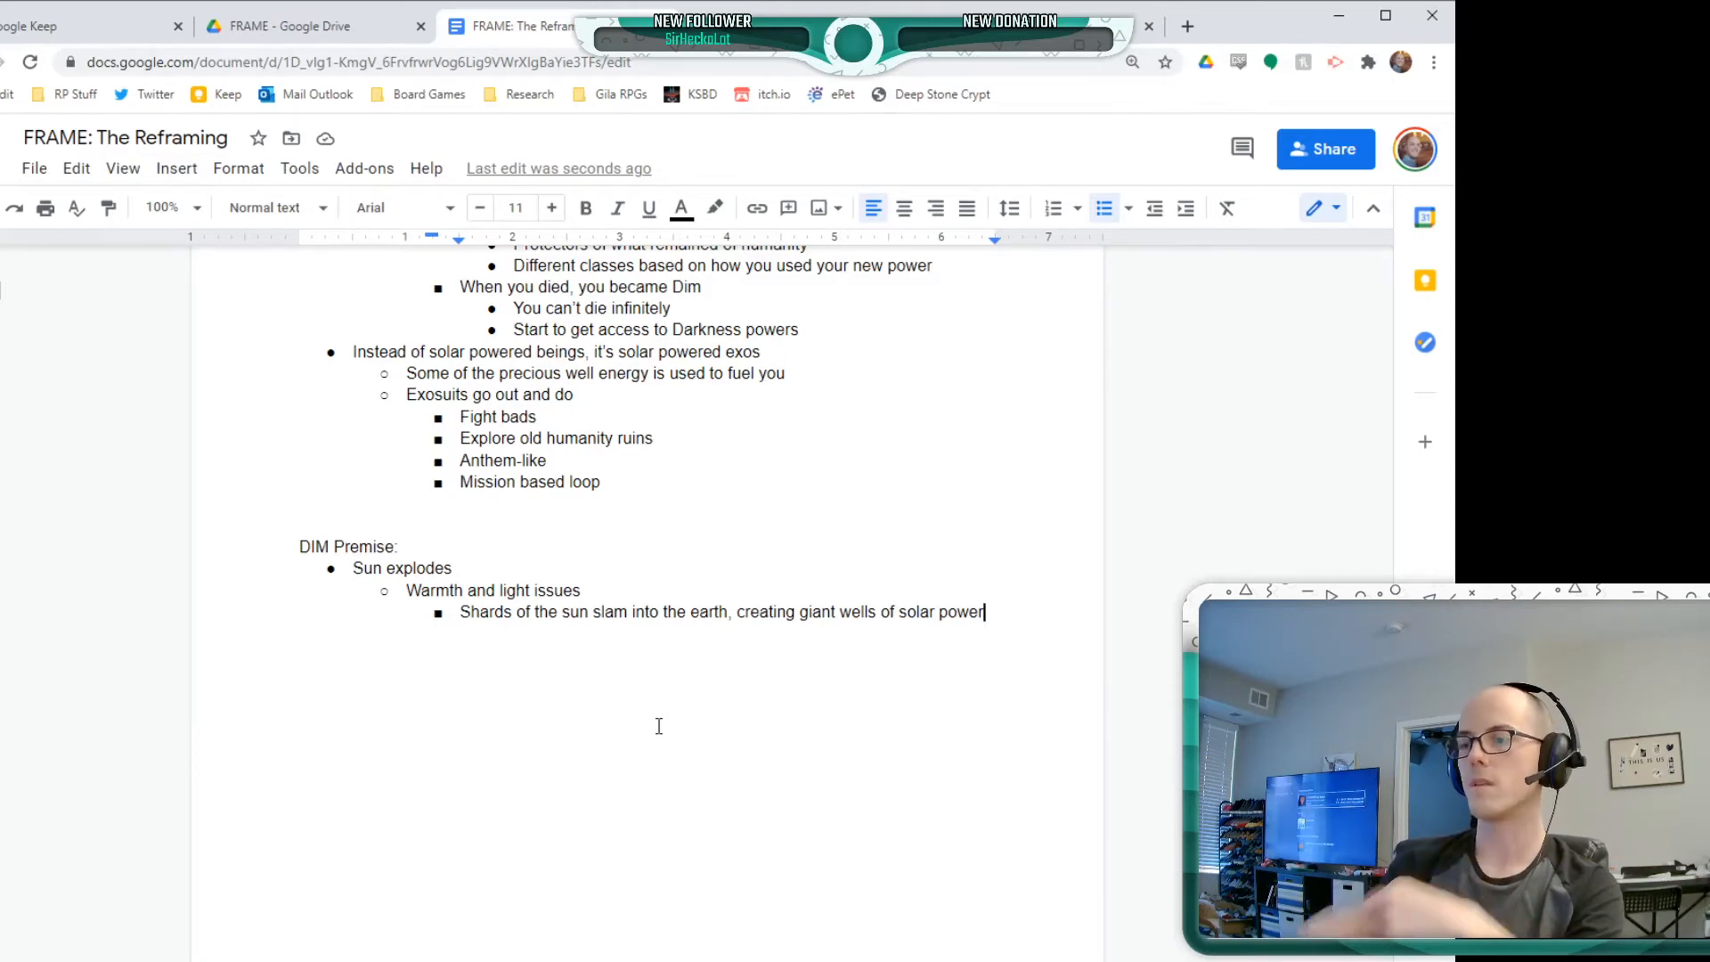
# Add "Cities built around them" as a sub-point of the bullet about shards of the sun
pyautogui.press('Return')
pyautogui.write('Cities')
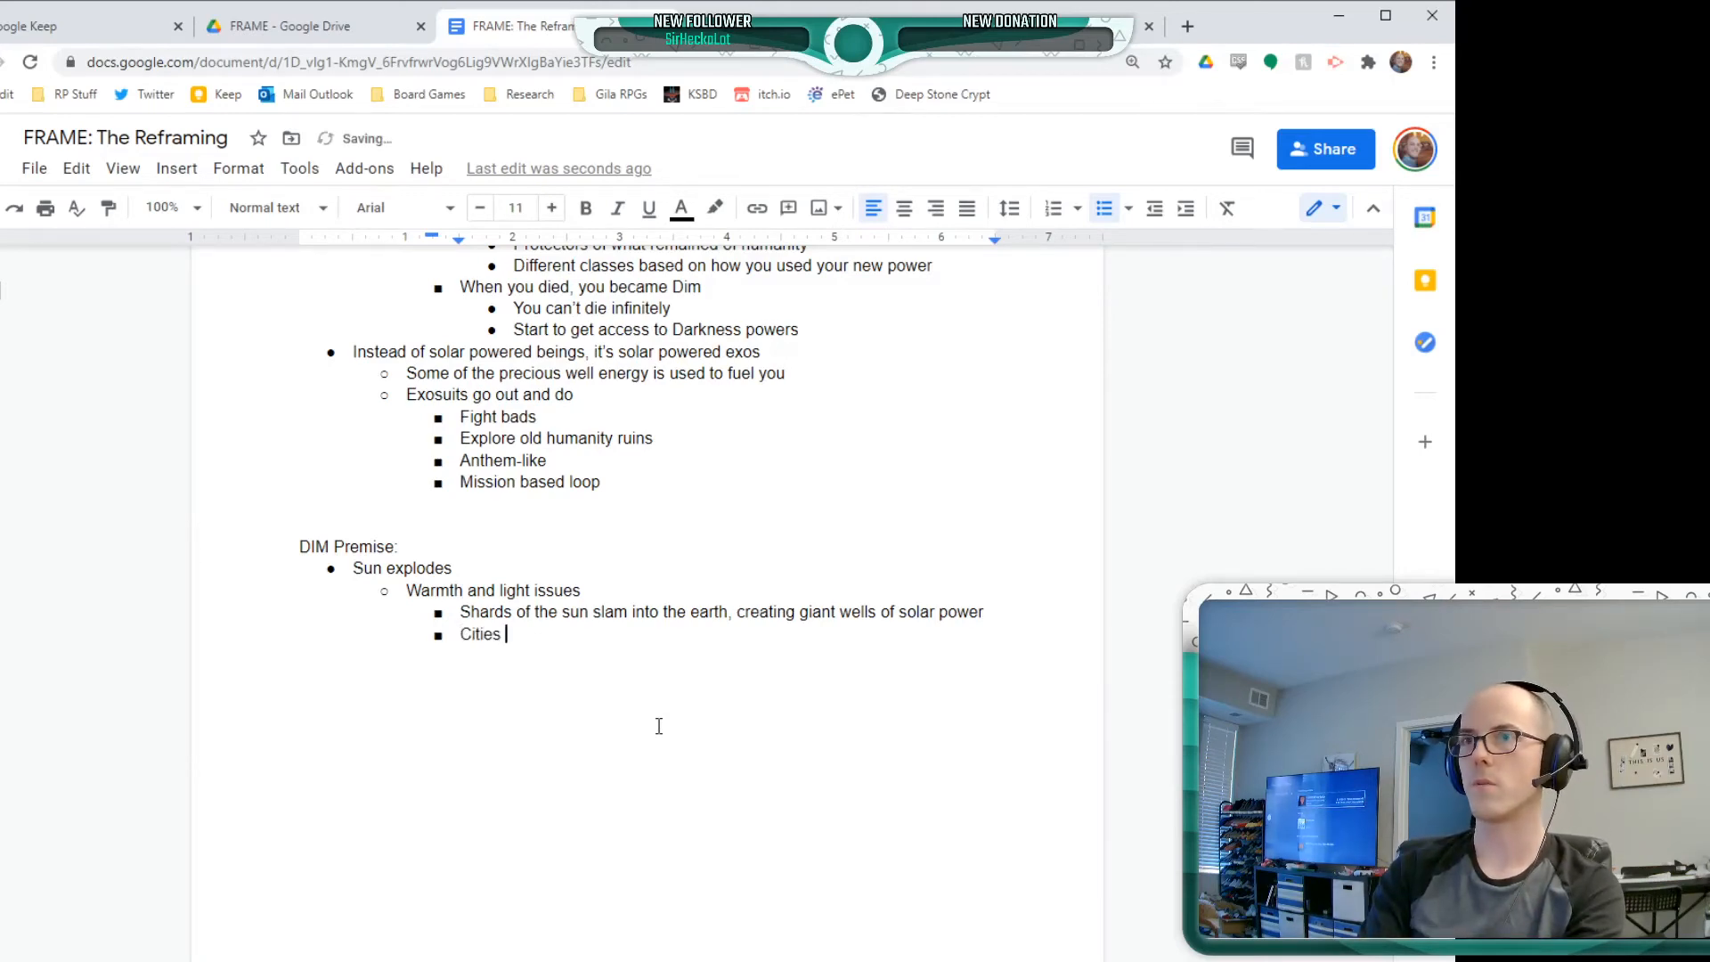
pyautogui.write(' built a')
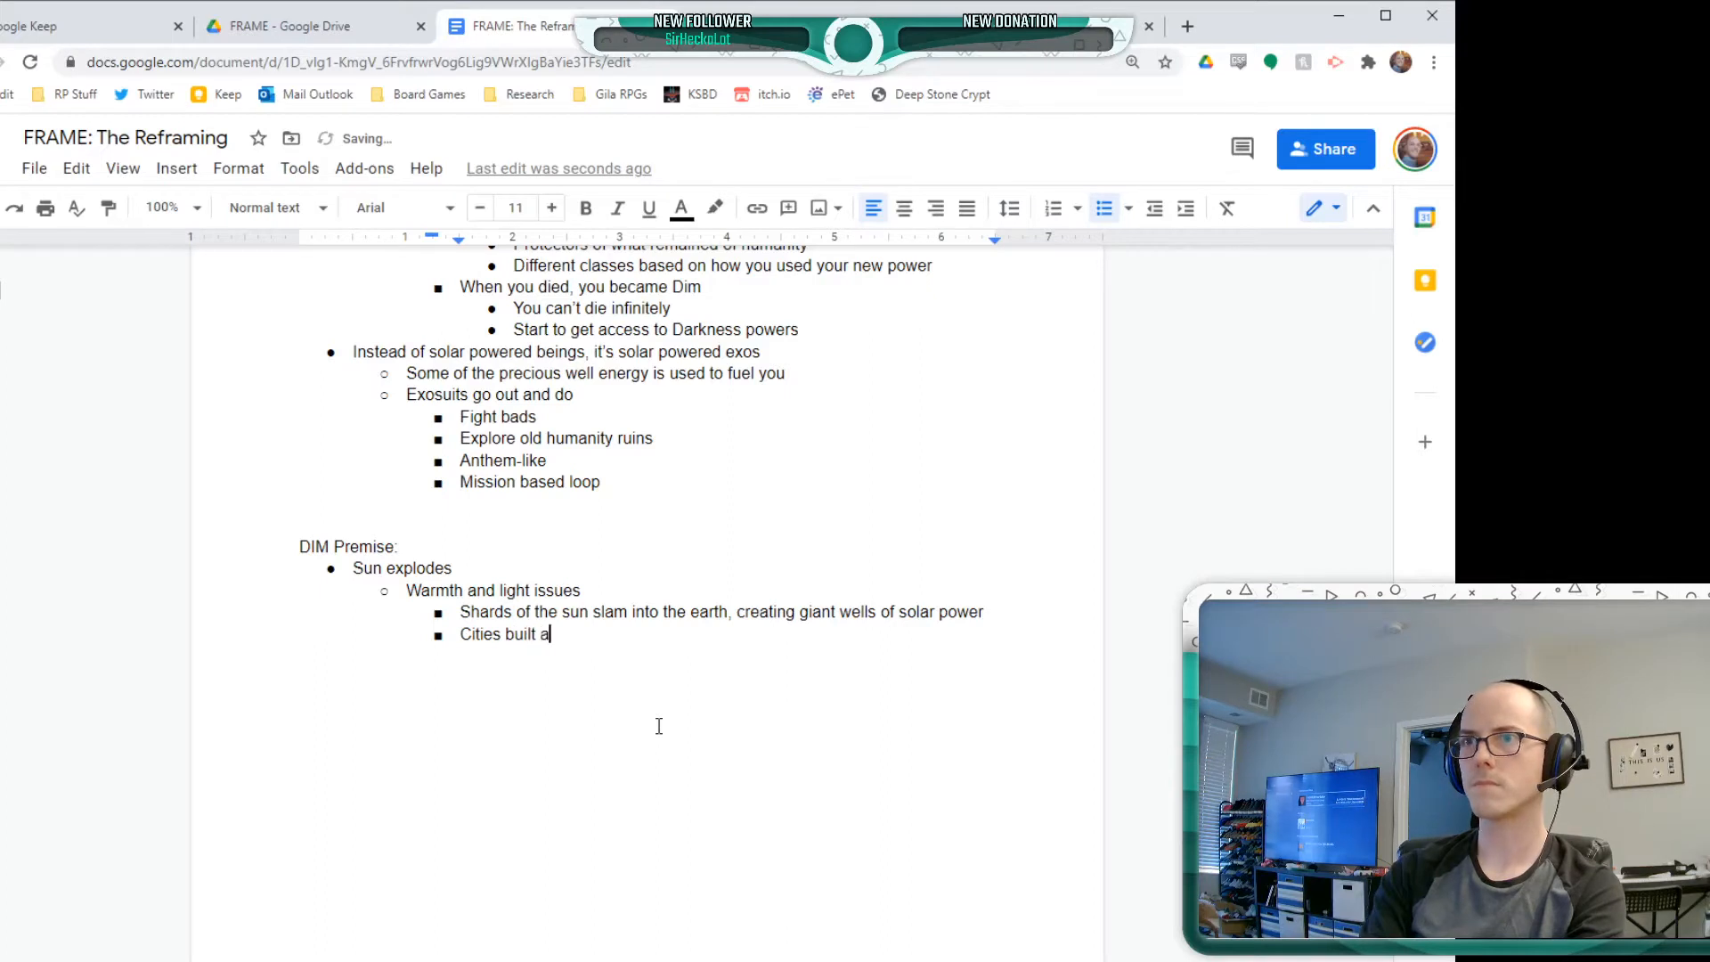
pyautogui.write('round them')
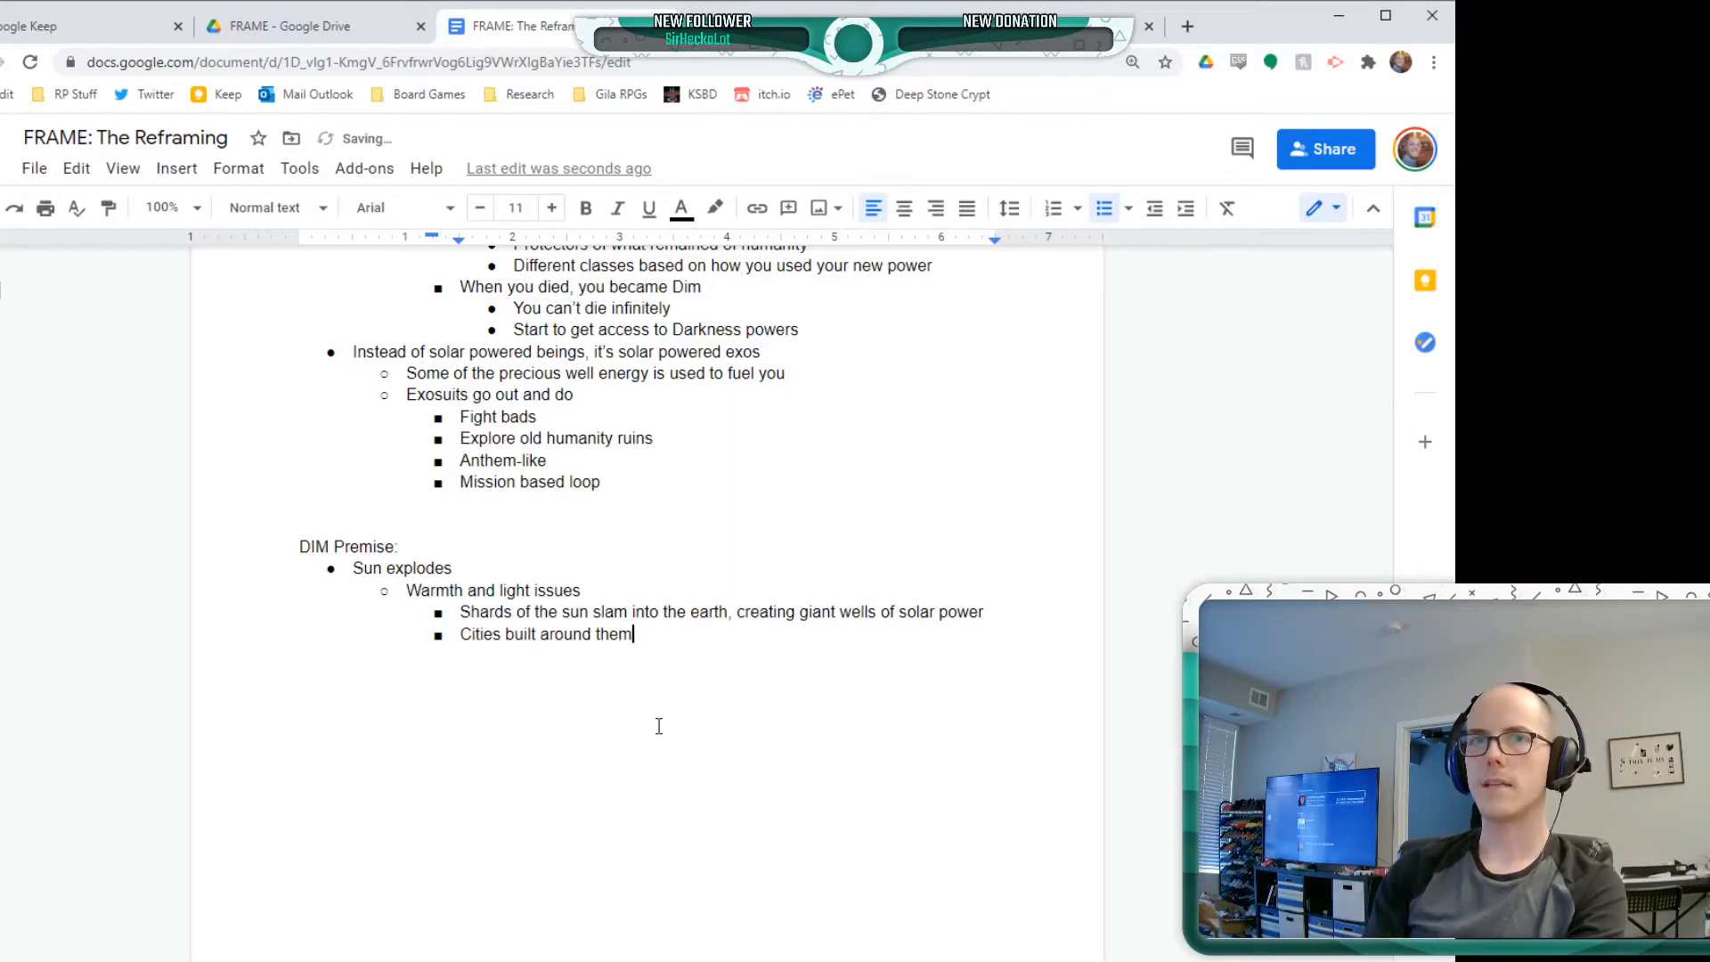
pyautogui.press('Home')
pyautogui.press('Tab')
pyautogui.press('End')
# Nest "Different types of cities depending on how big the shard" under "Cities built around them"
pyautogui.press('Return')
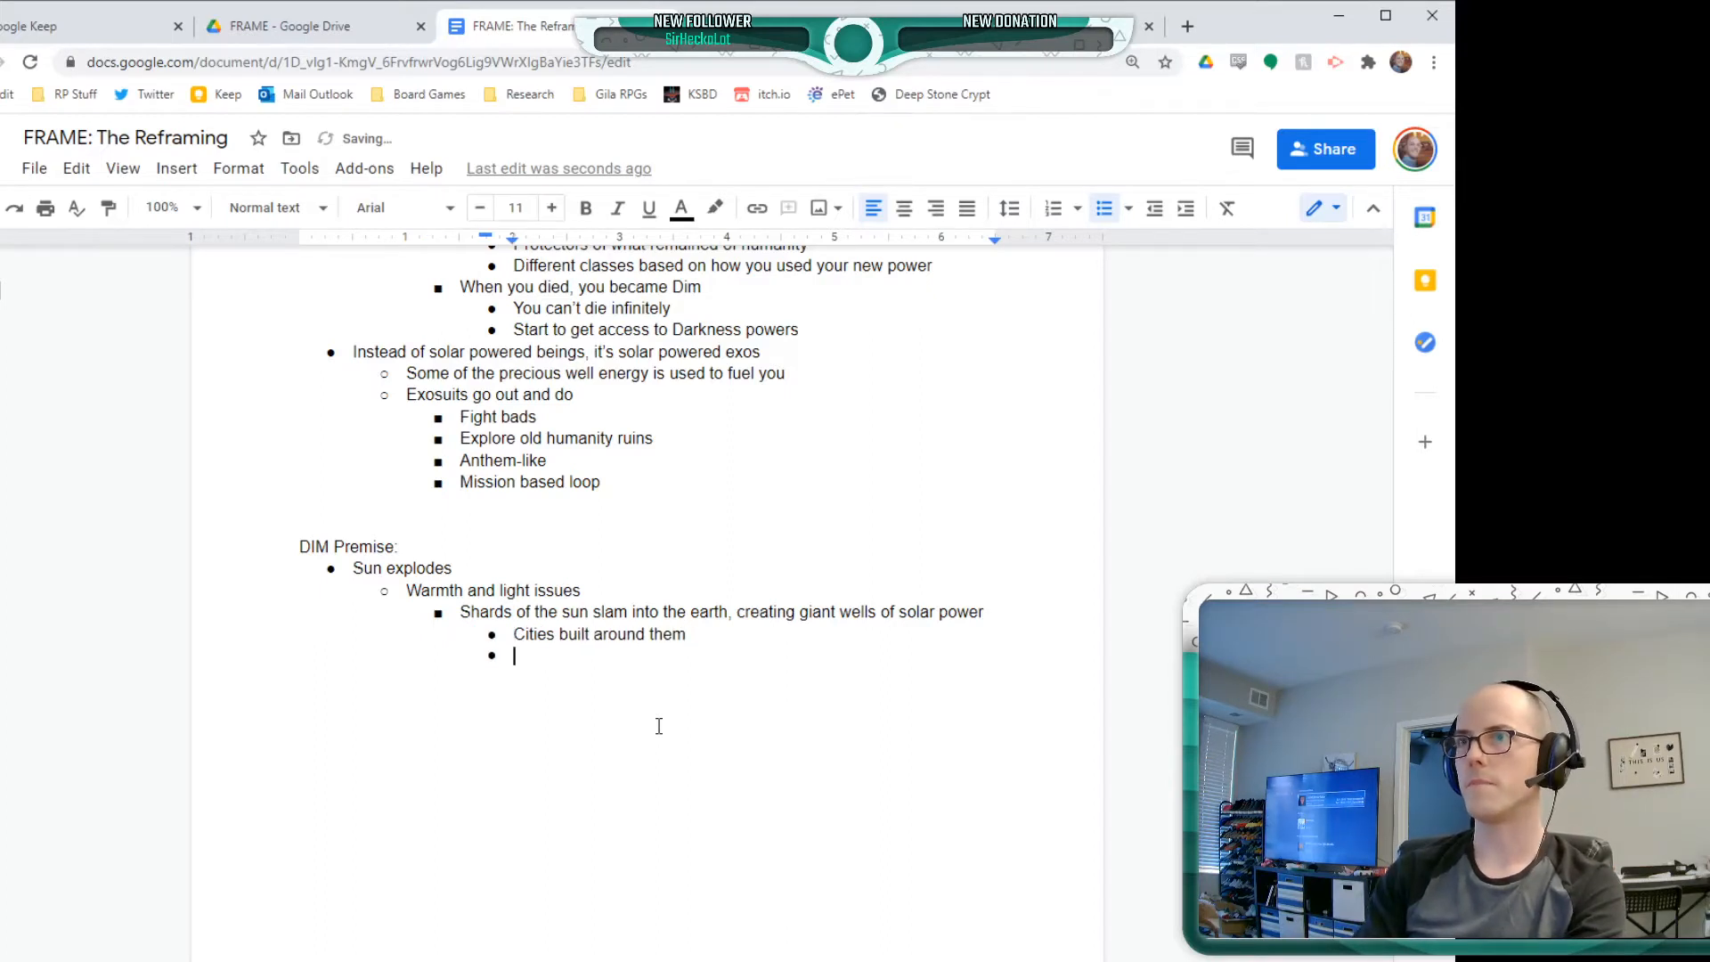
pyautogui.press('Tab')
pyautogui.write('Diffen')
pyautogui.press('BackSpace')
pyautogui.press('BackSpace')
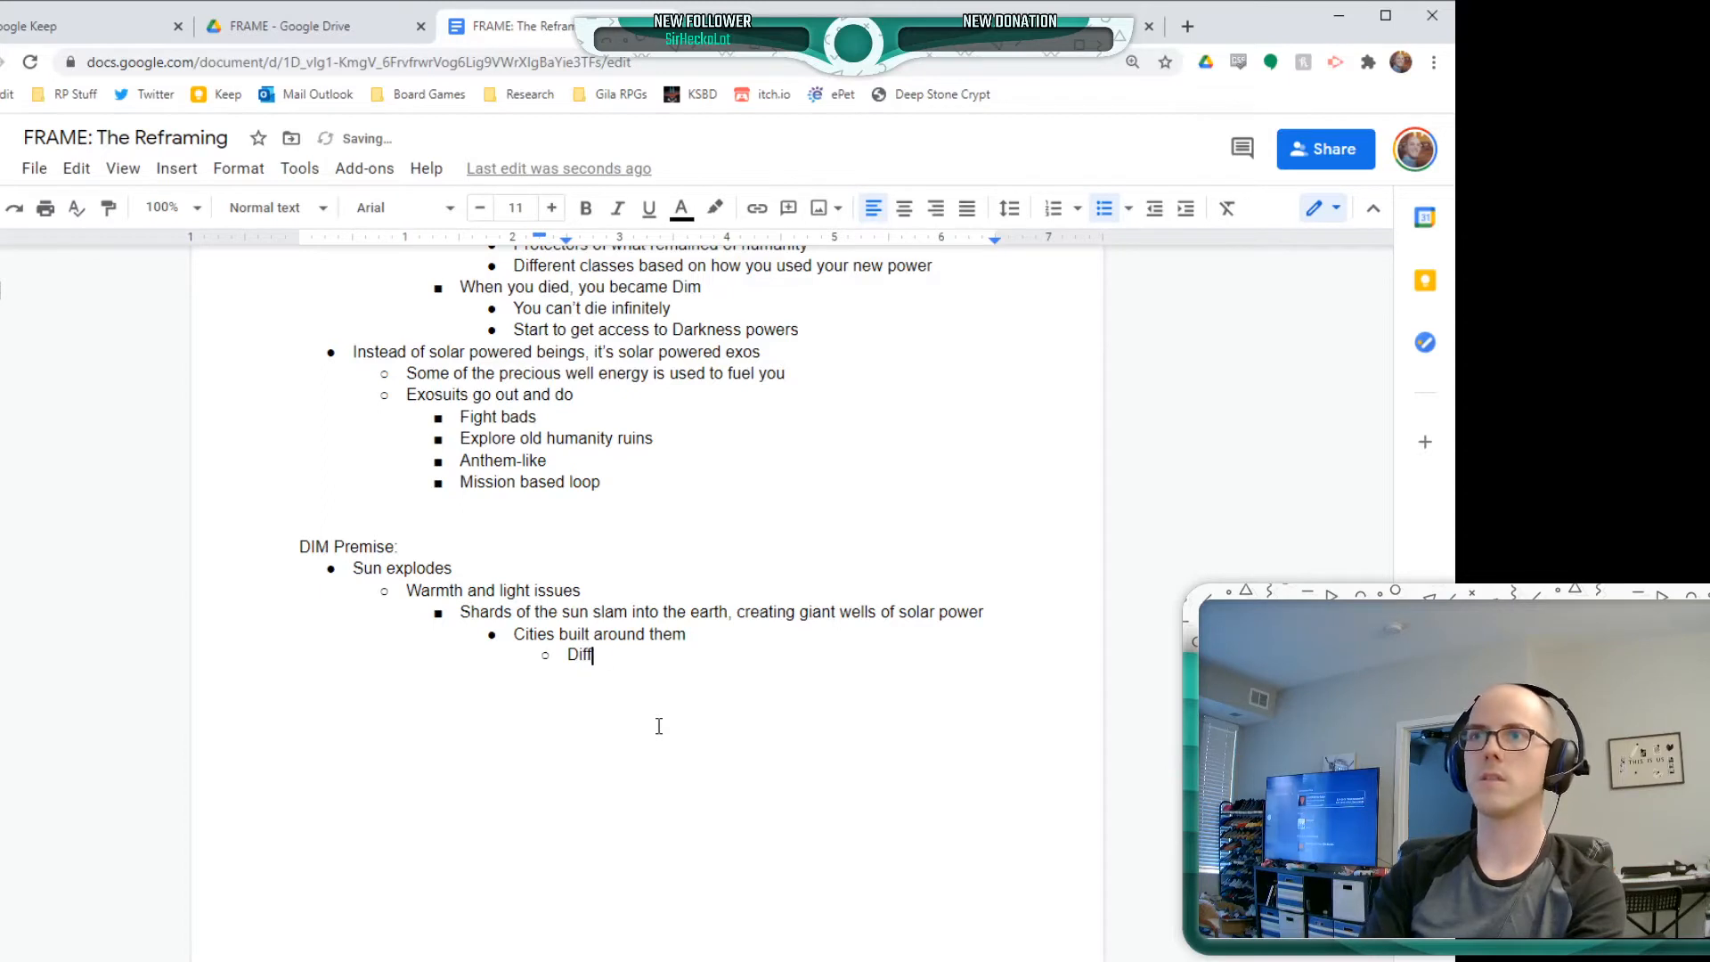
pyautogui.write('erent ')
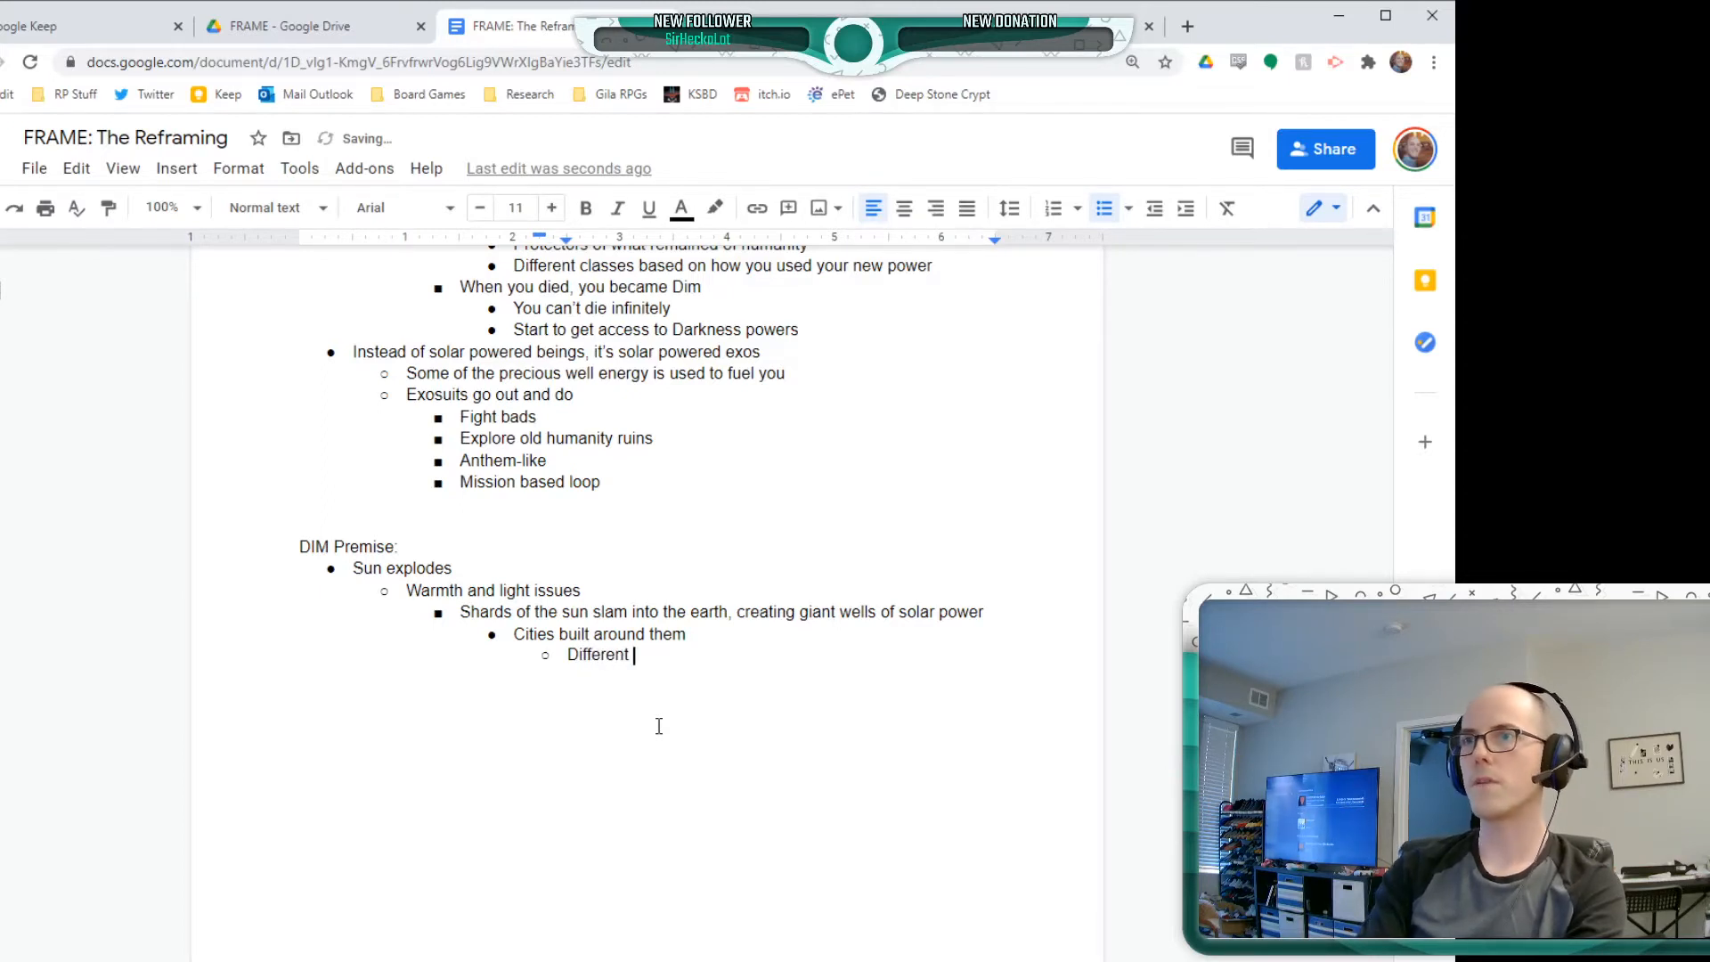
pyautogui.write('types of ')
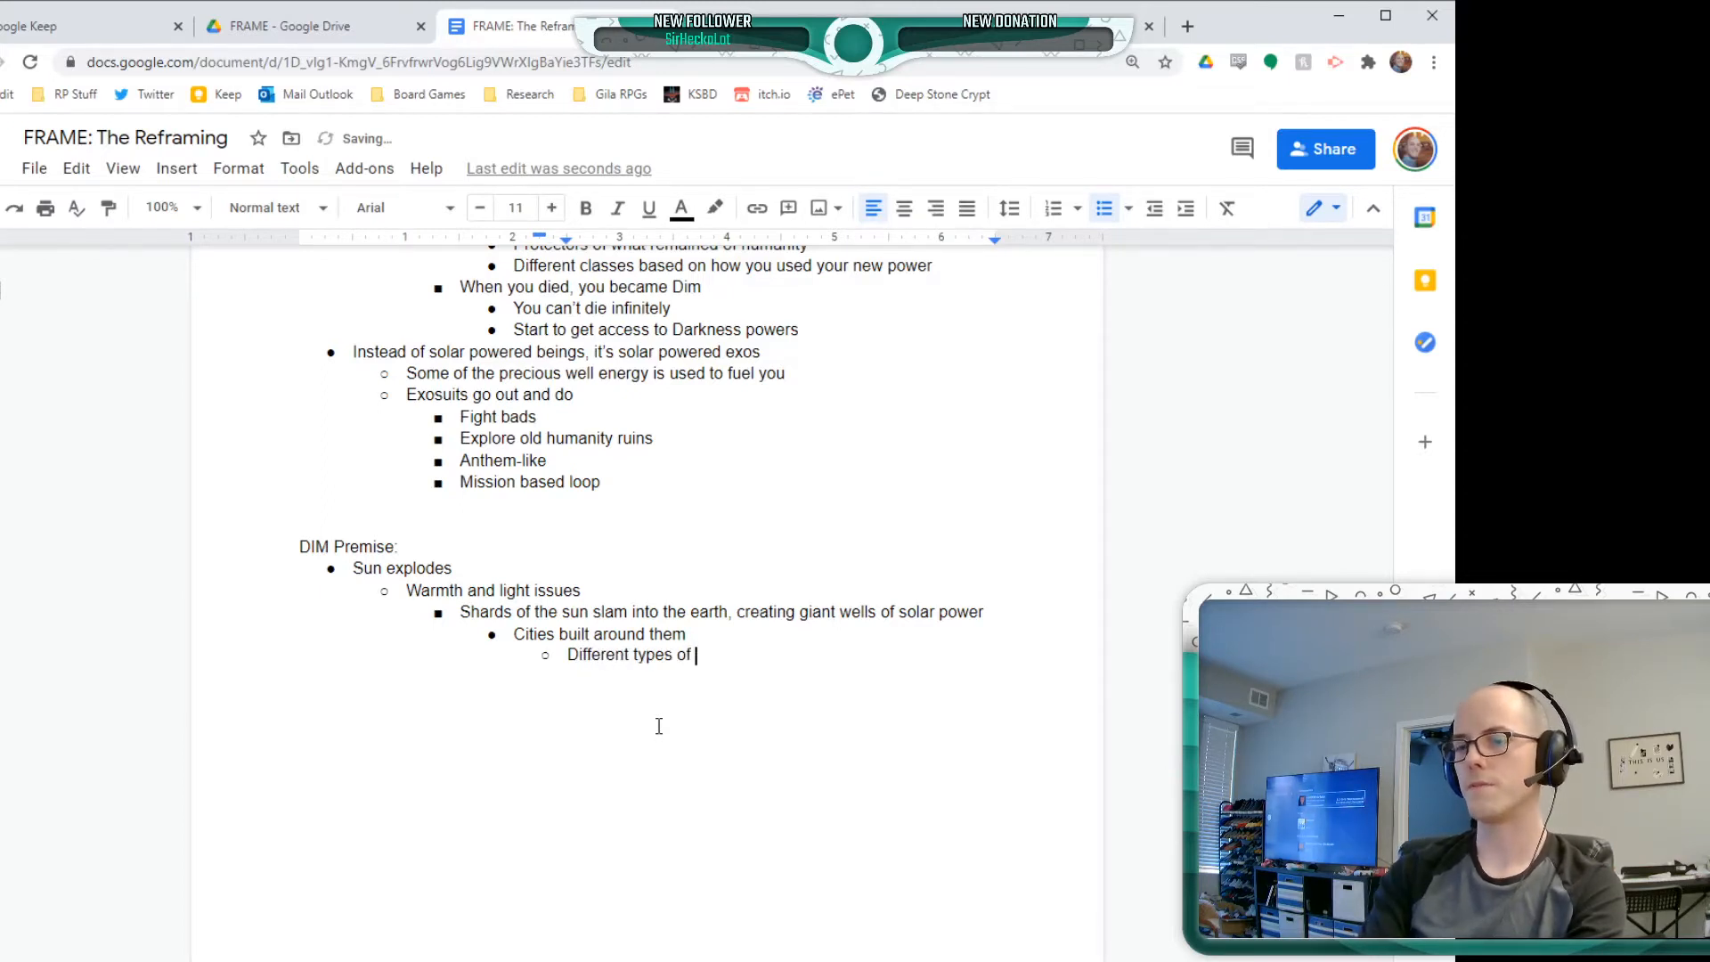
pyautogui.write('cities dpe')
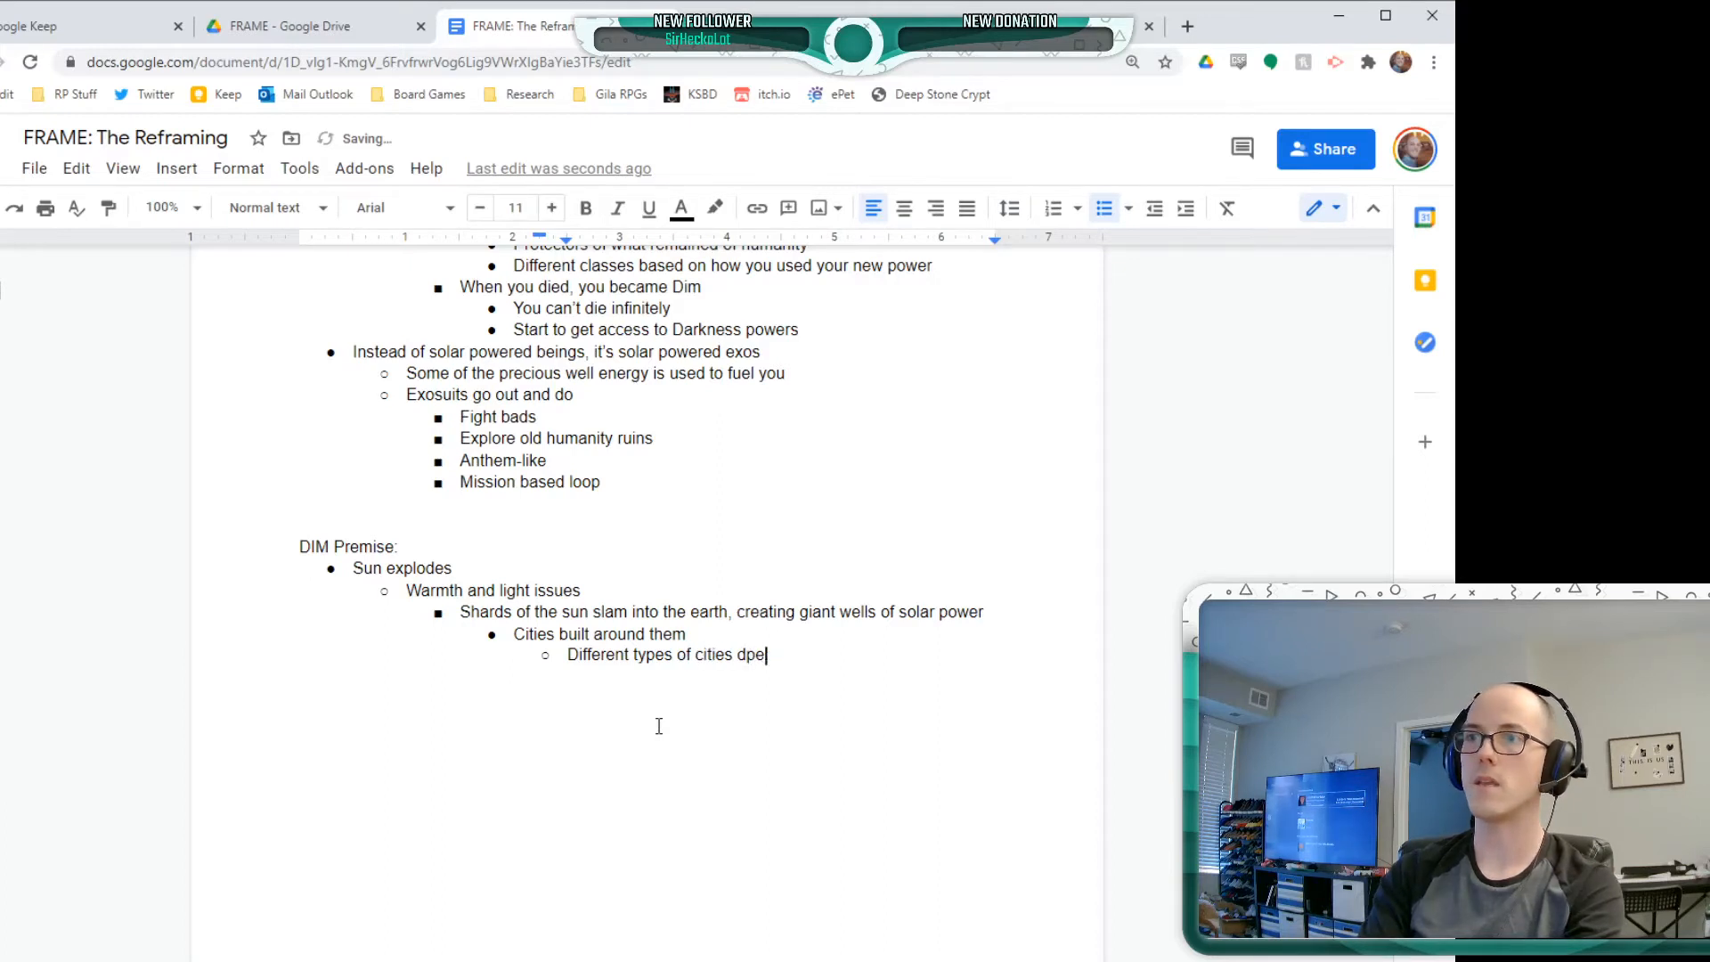
pyautogui.press('BackSpace')
pyautogui.press('BackSpace')
pyautogui.write('epending o')
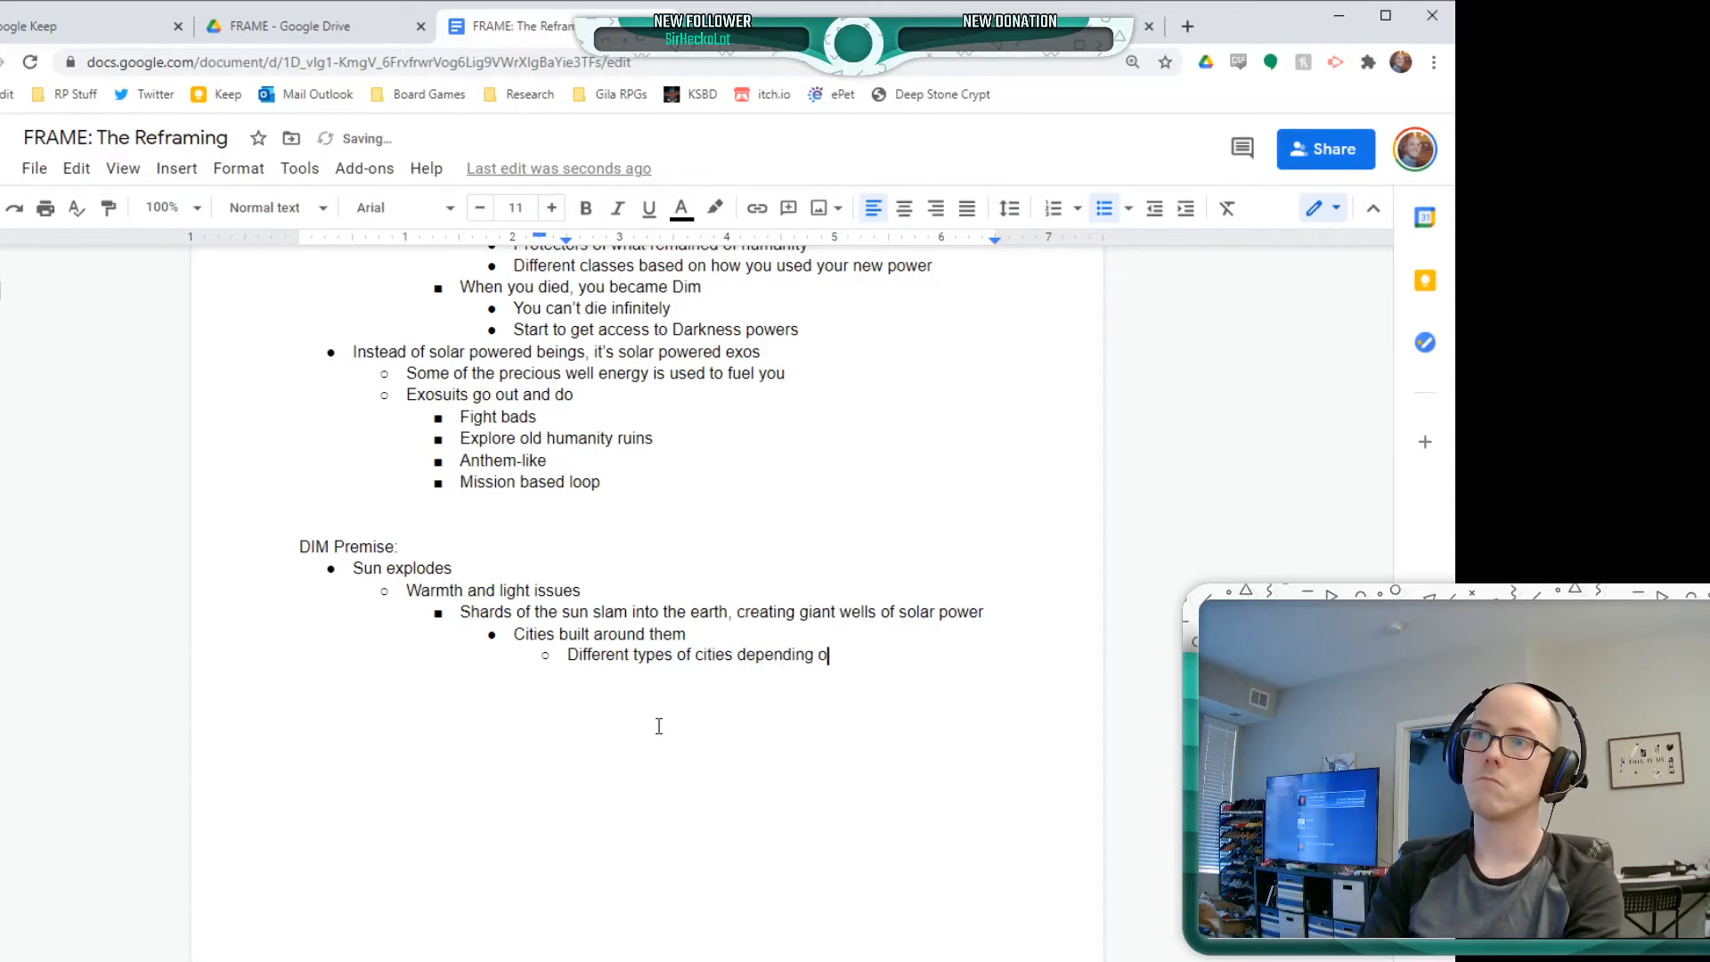
pyautogui.write('n how big the shard')
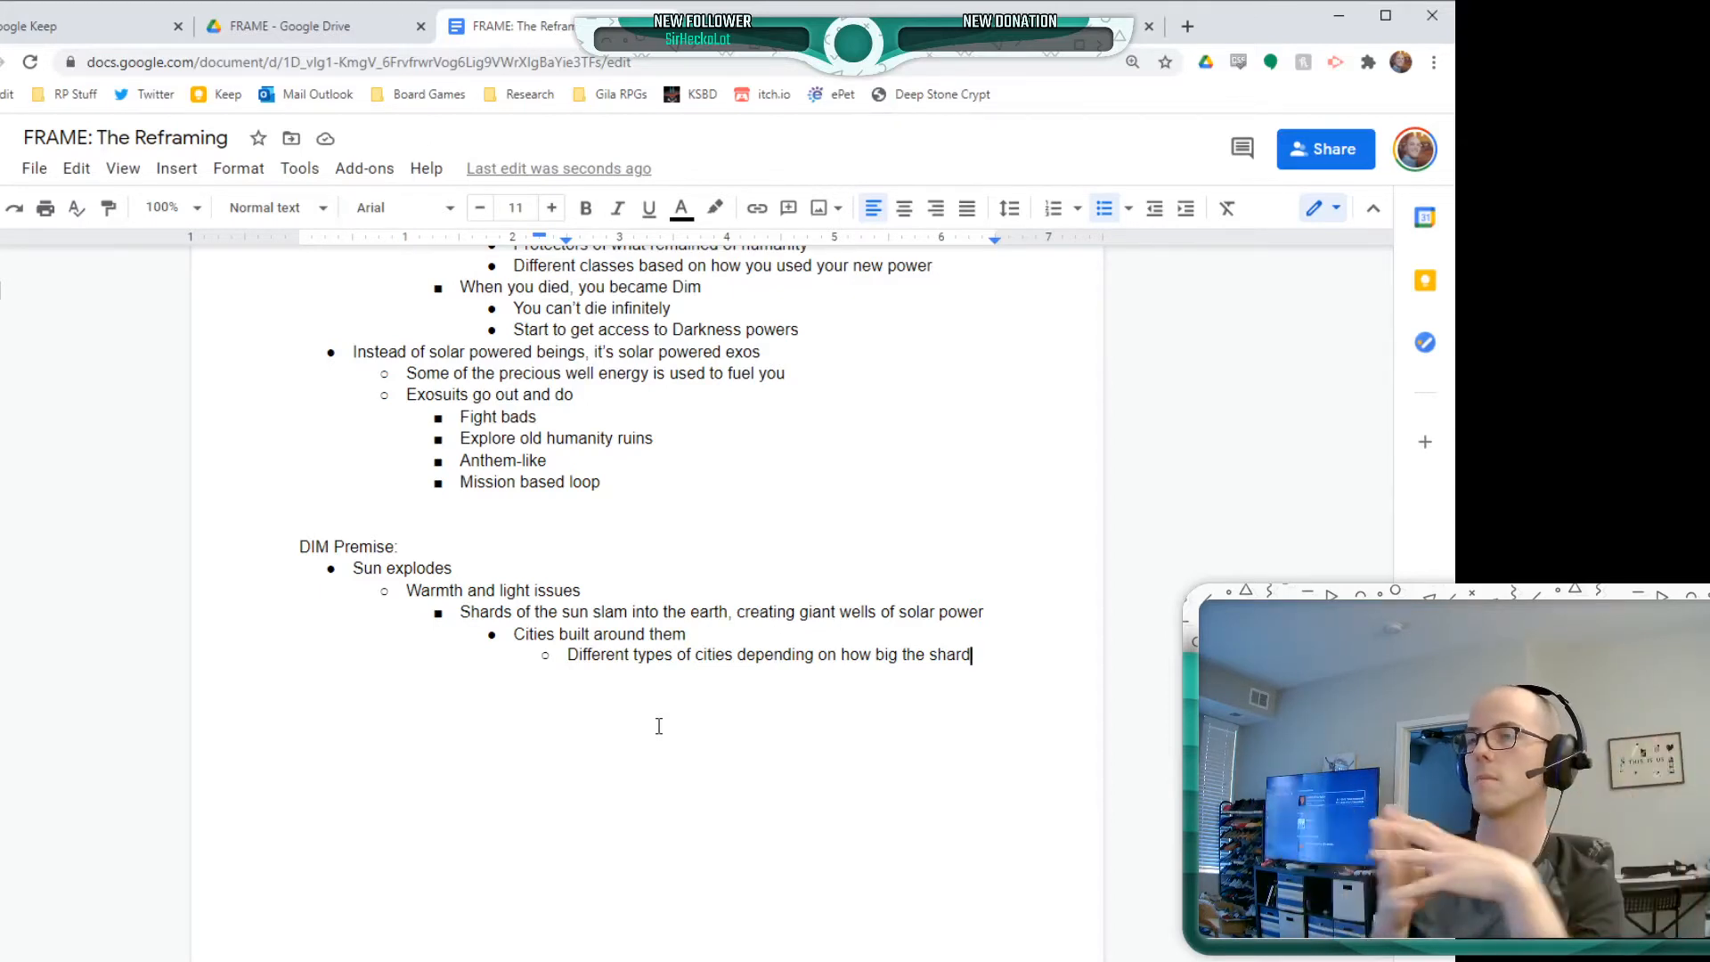
# Start a new bullet below the DIM Premise's city notes, at the same level as "Warmth and light issues", checking the earlier Dim notes for ideas
pyautogui.press('Return')
pyautogui.hotkey('shift', 'Tab')
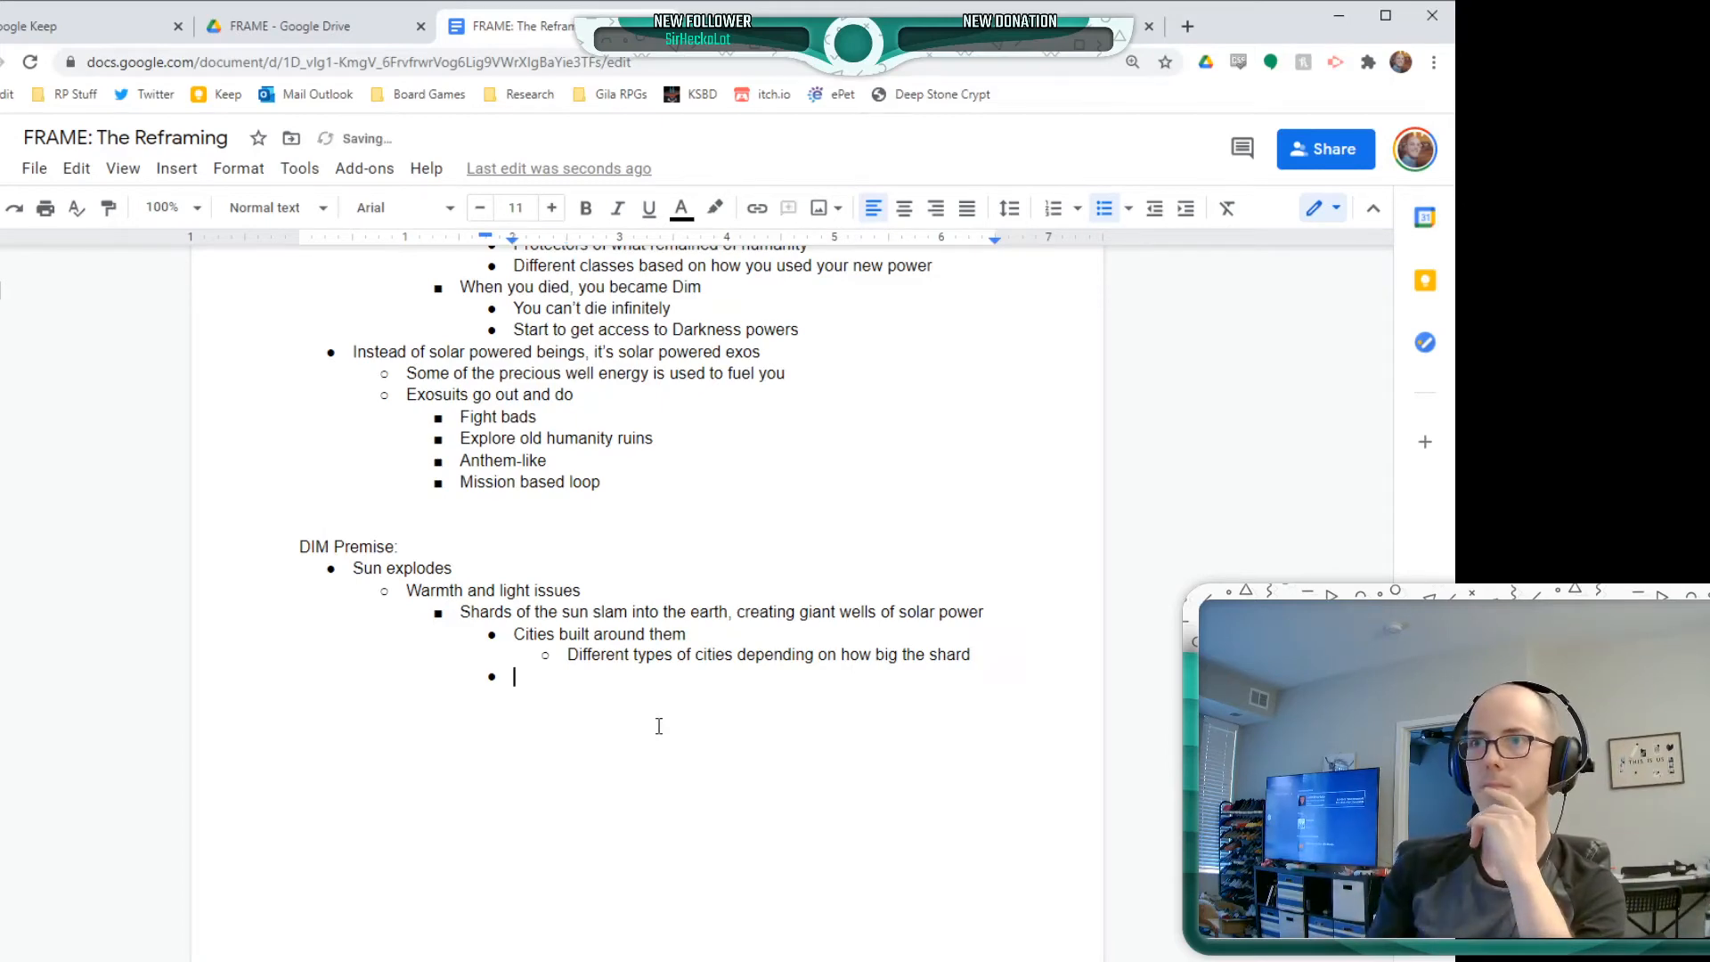
pyautogui.hotkey('shift', 'Tab')
pyautogui.scroll(5, 659, 726)
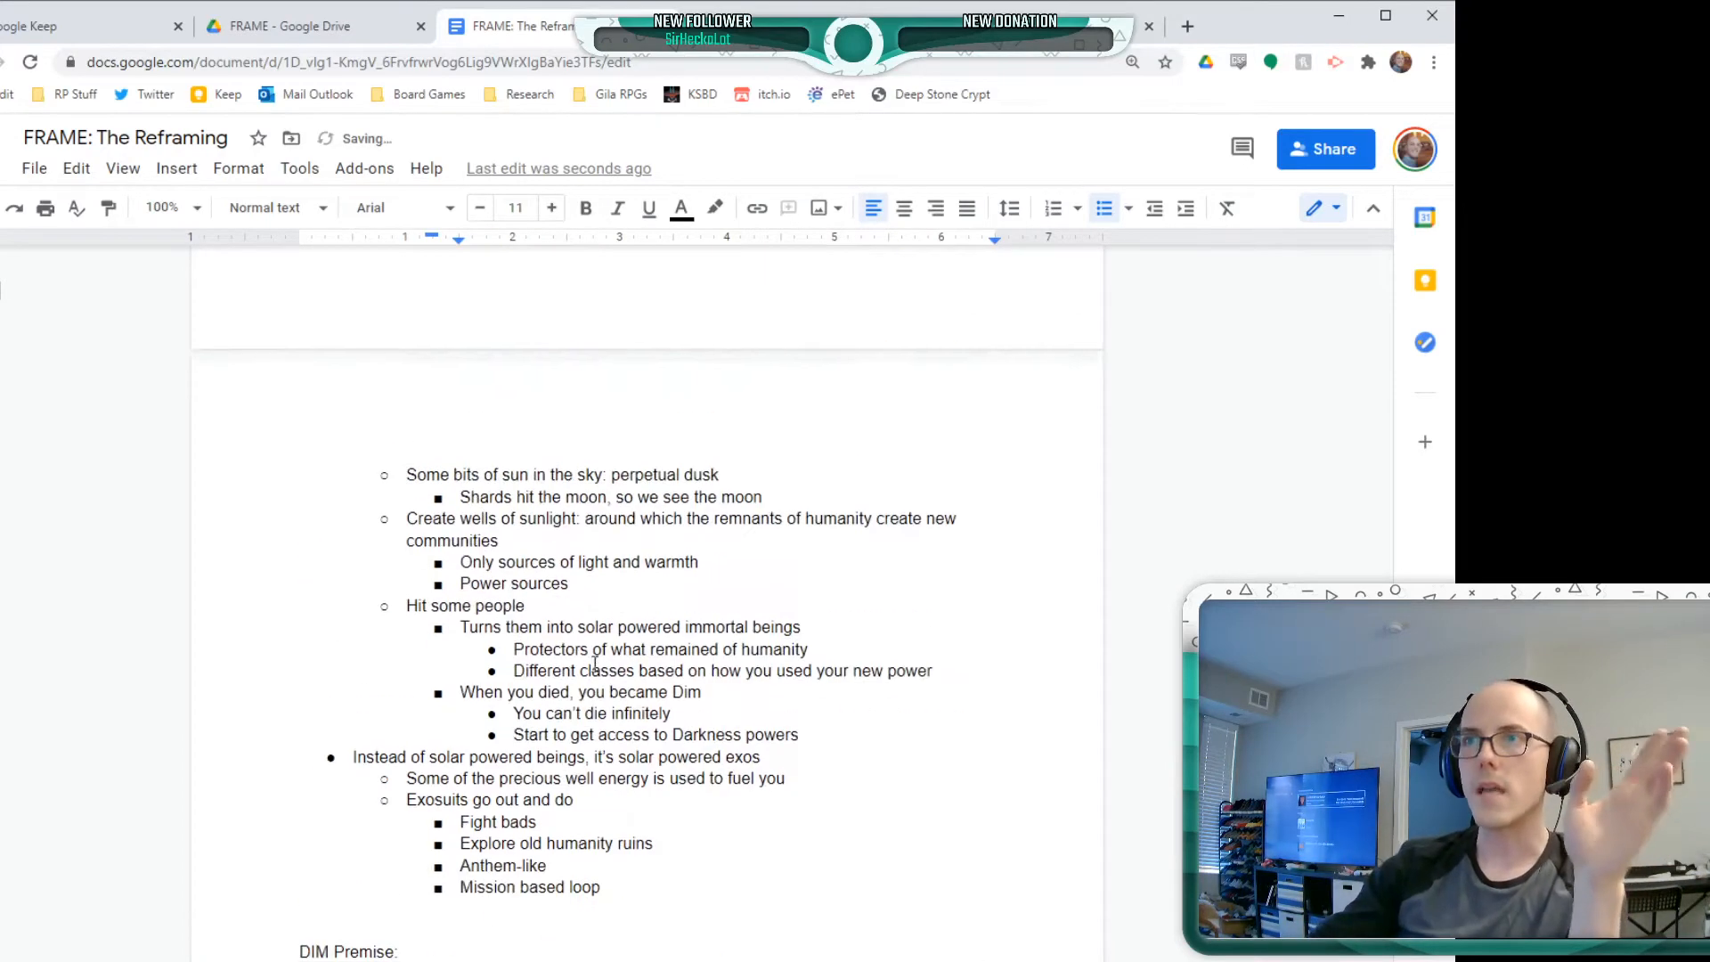
pyautogui.scroll(1, 517, 691)
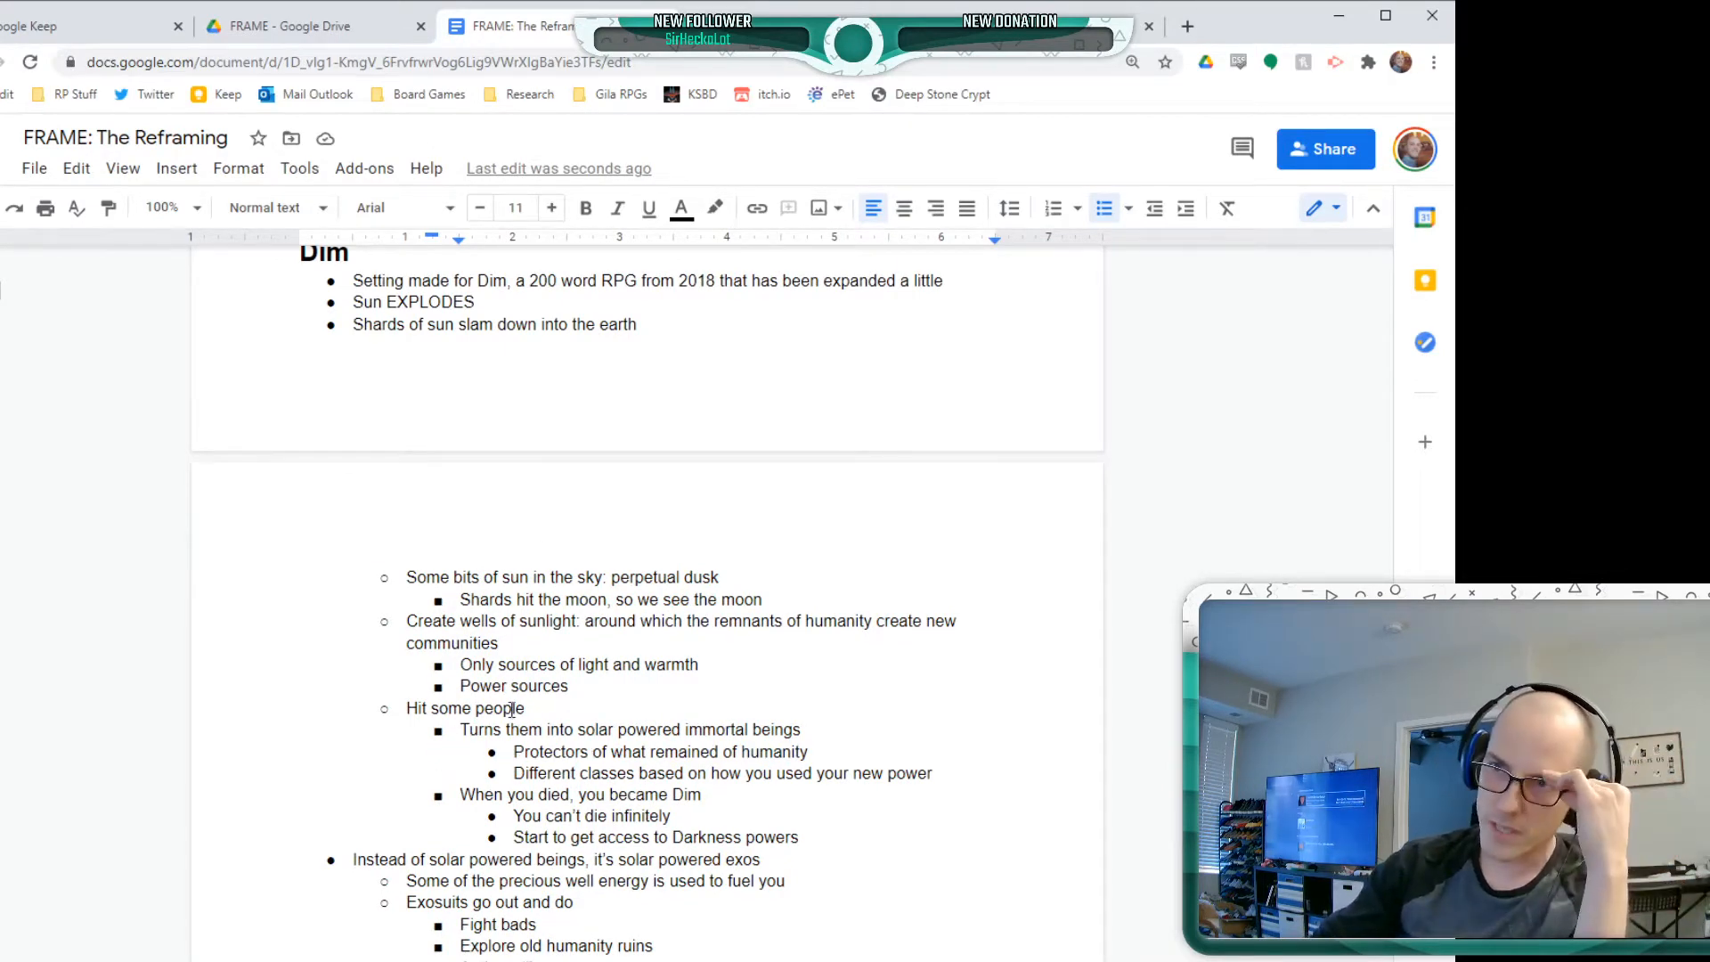
pyautogui.click(450, 709)
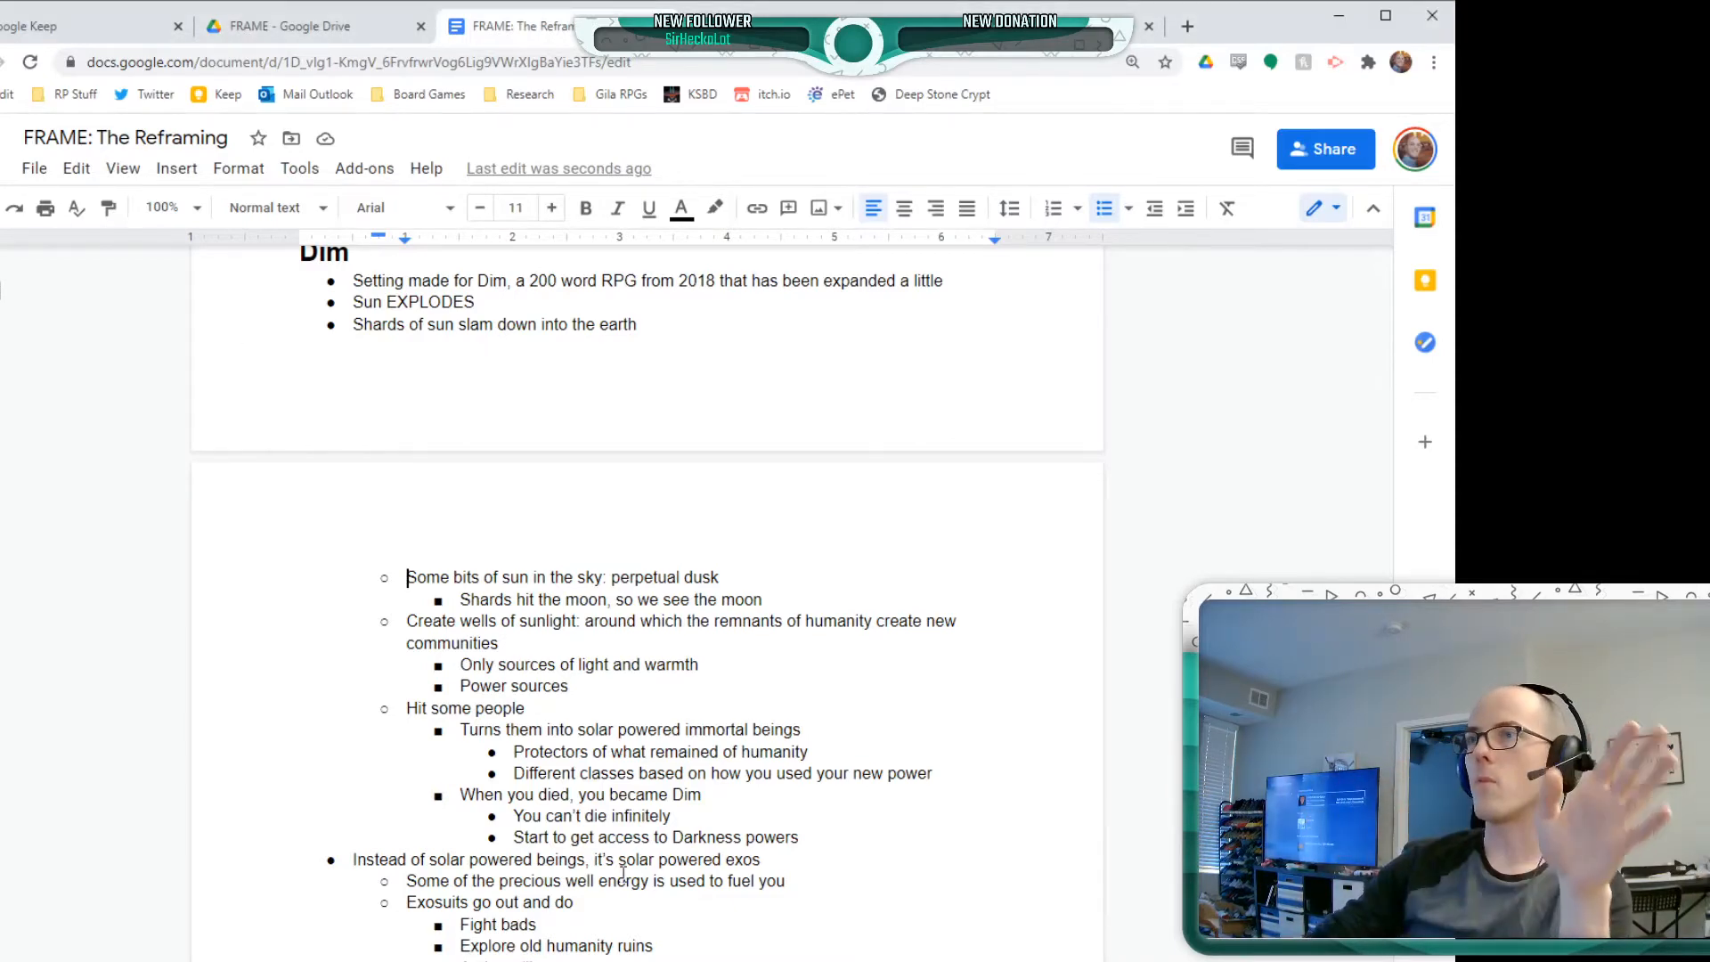
pyautogui.scroll(-5, 552, 712)
pyautogui.scroll(-2, 703, 857)
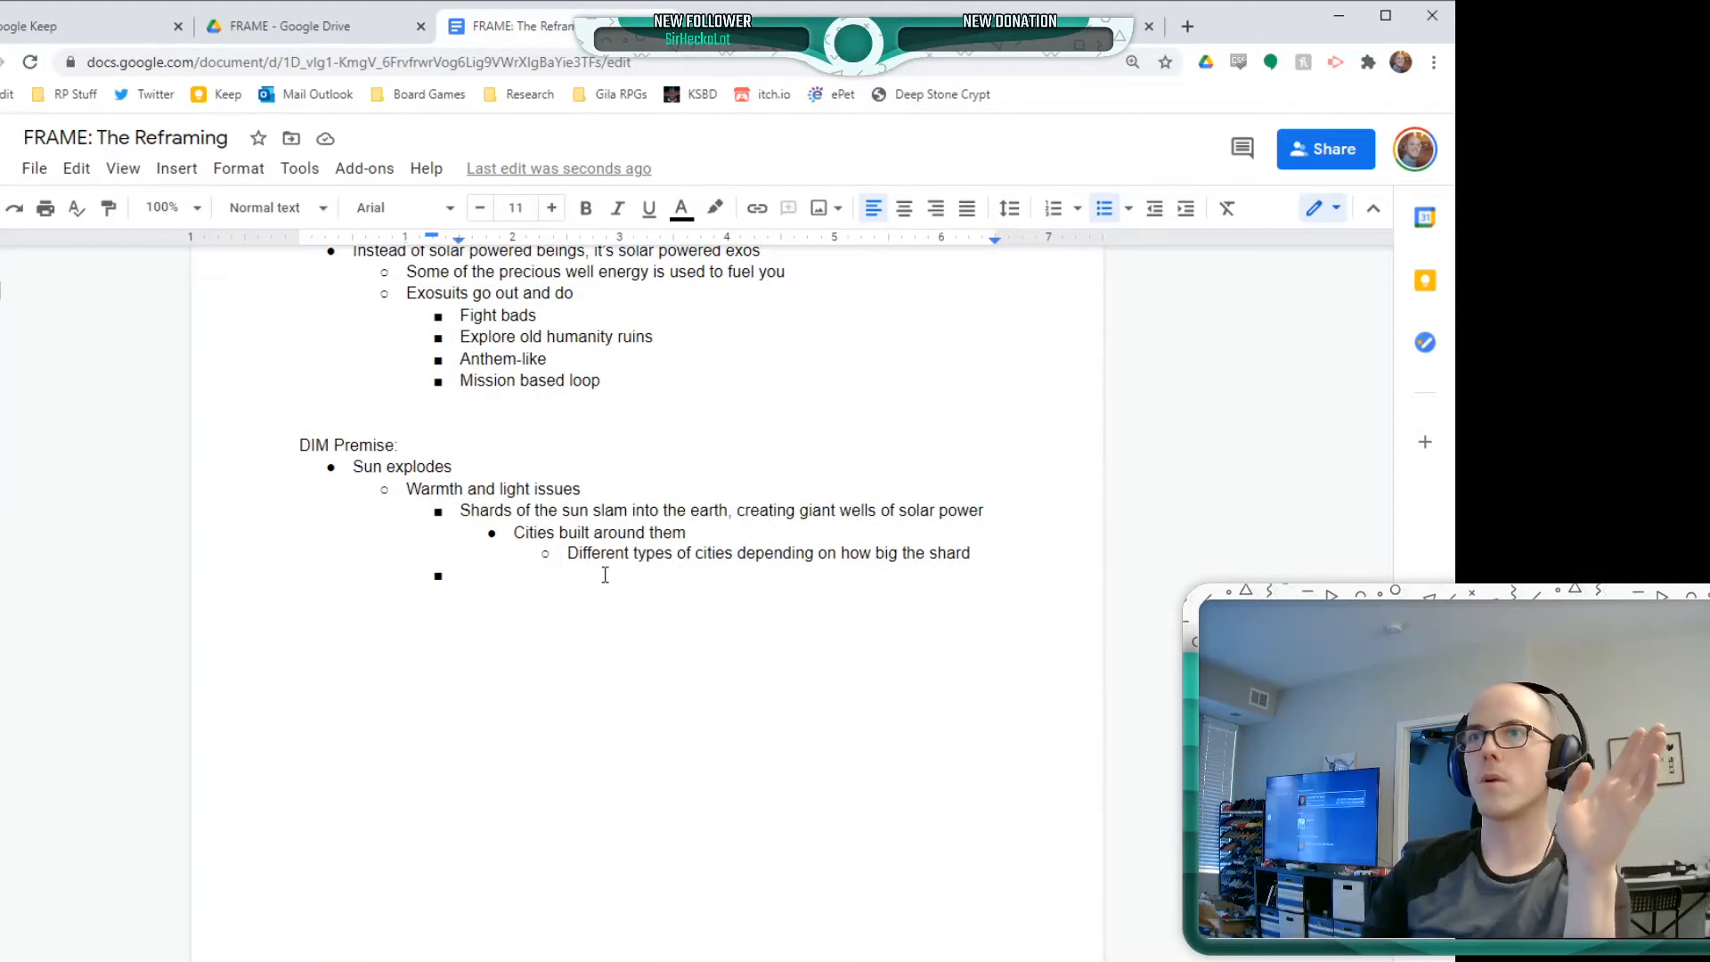
pyautogui.hotkey('shift', 'Tab')
pyautogui.hotkey('shift', 'Tab')
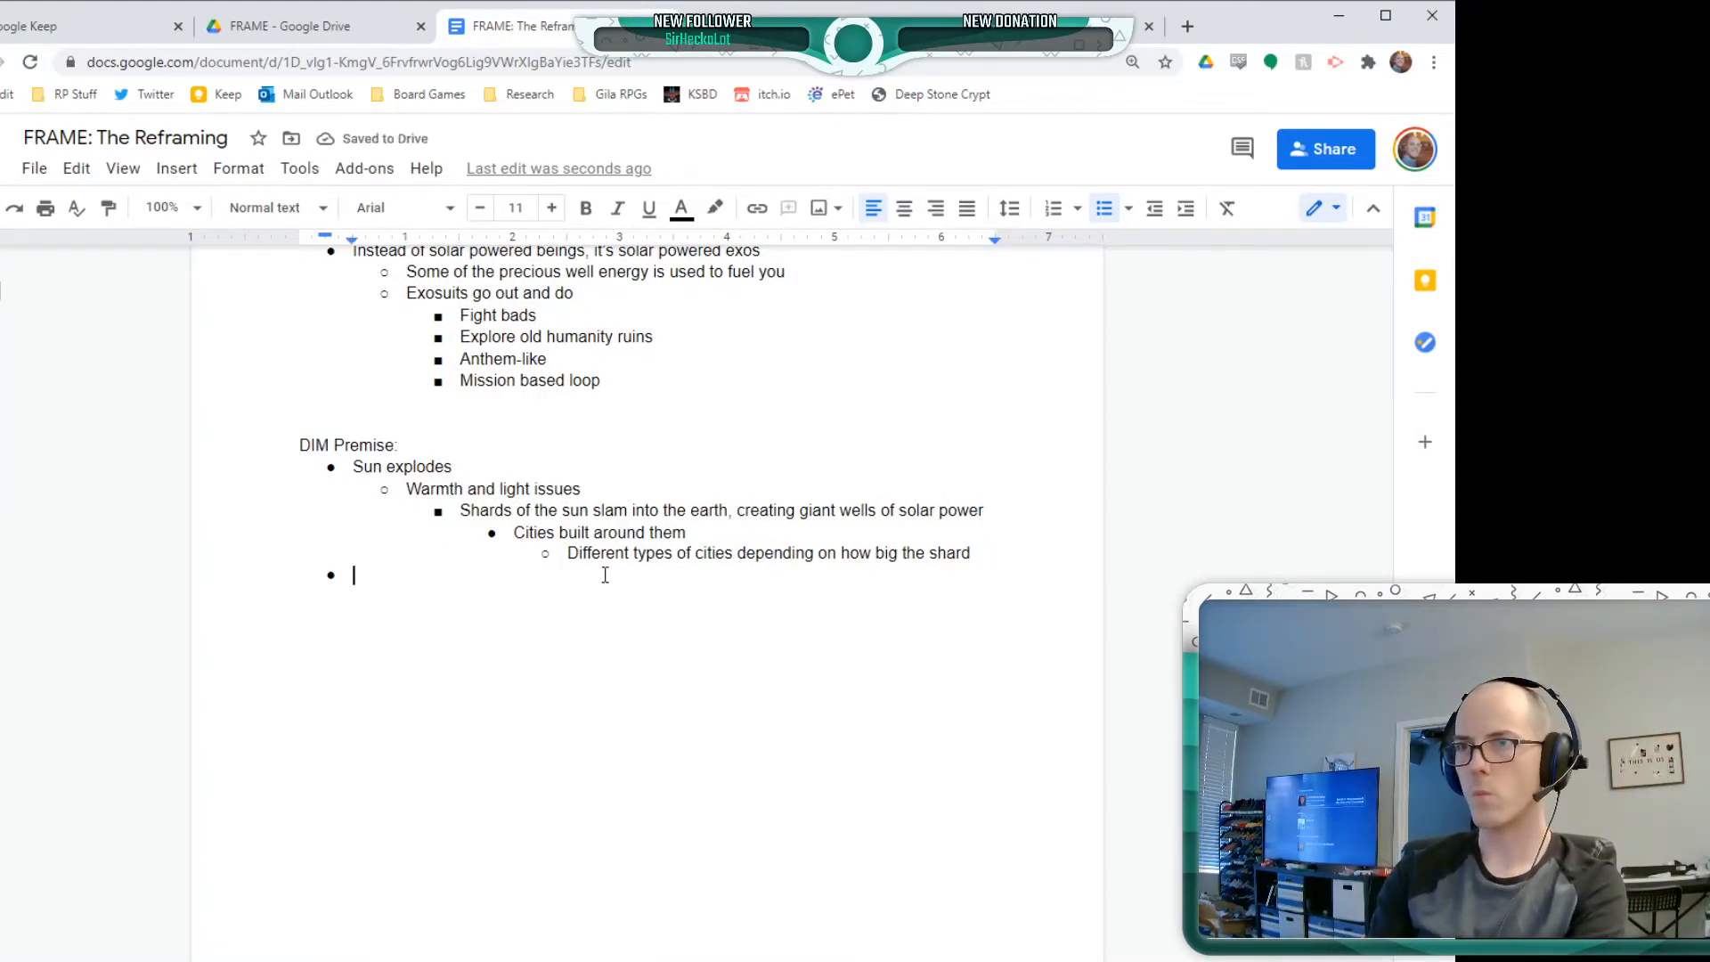
pyautogui.press('Tab')
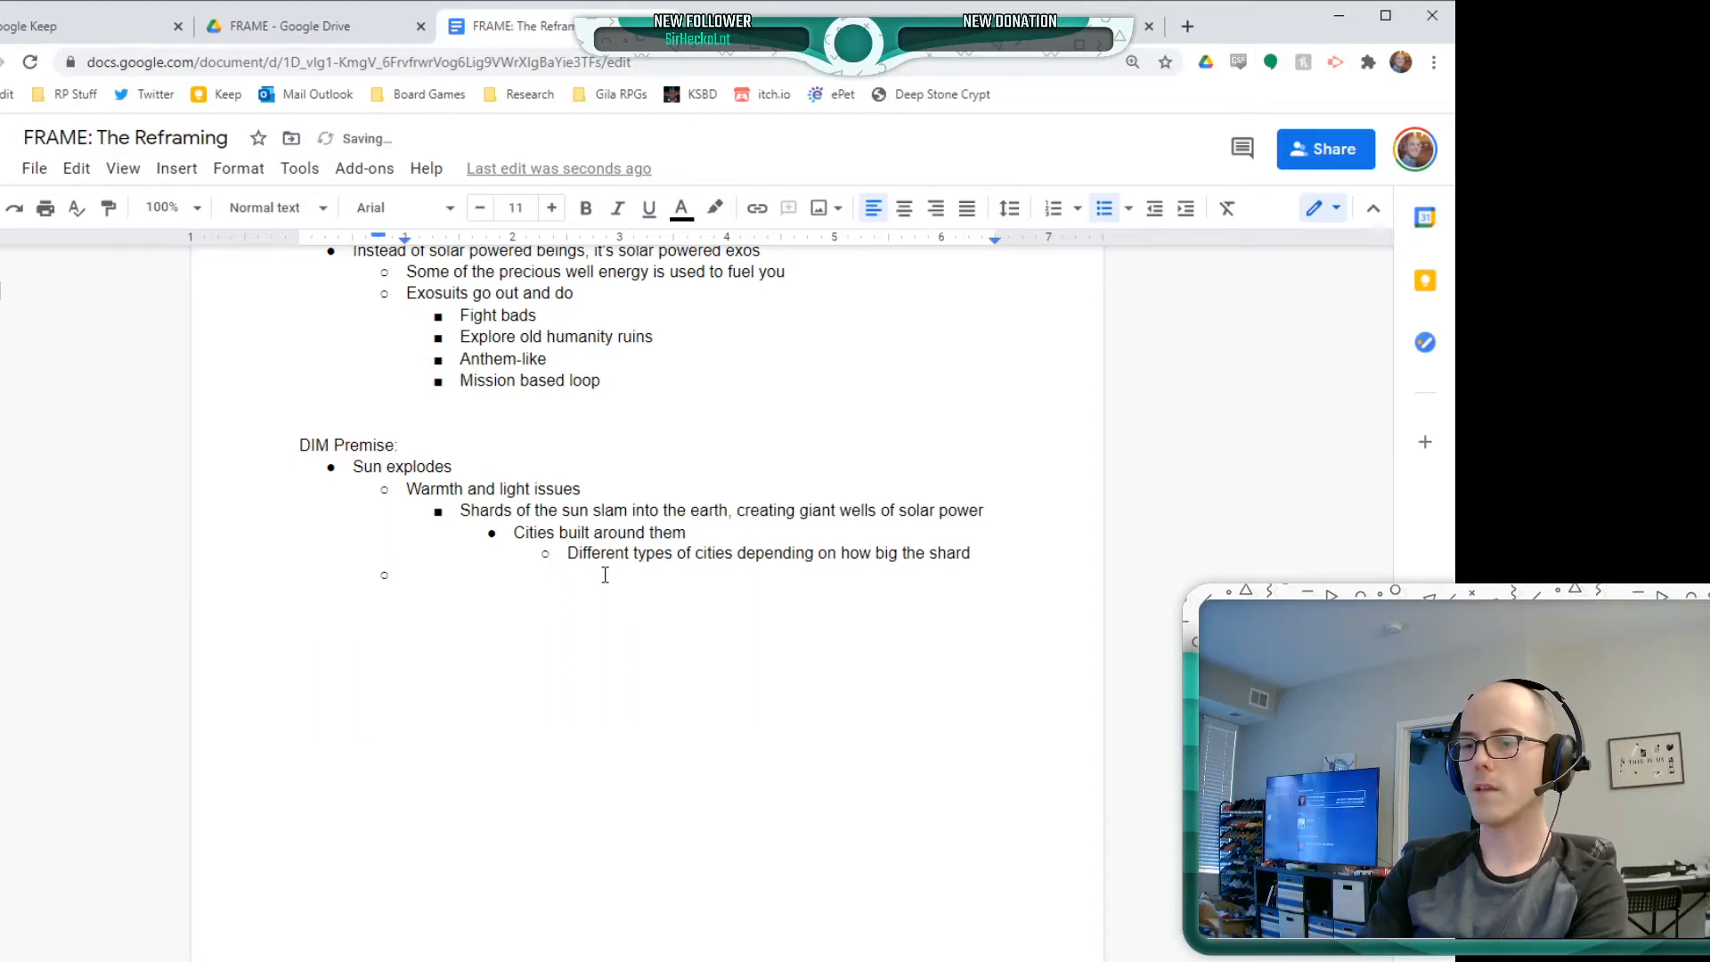
# Enter "Civilizavtio is shattered" as the second sub-point of "Sun explodes"
pyautogui.write('Civiliz')
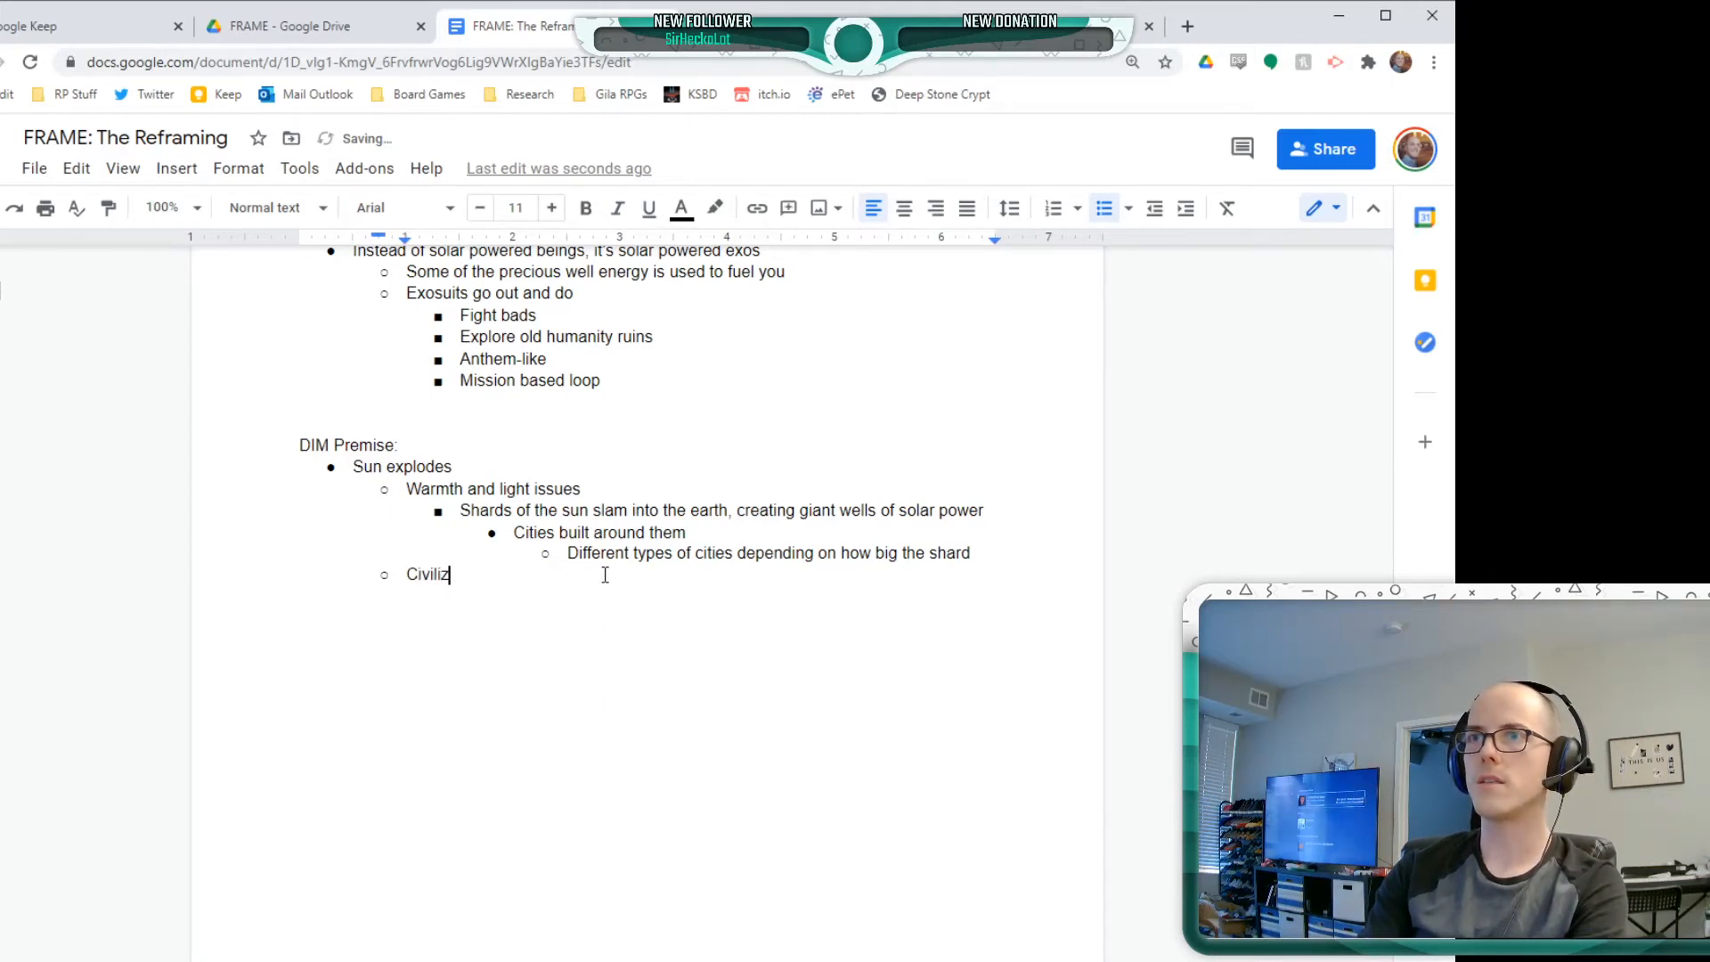
pyautogui.write('zavtion')
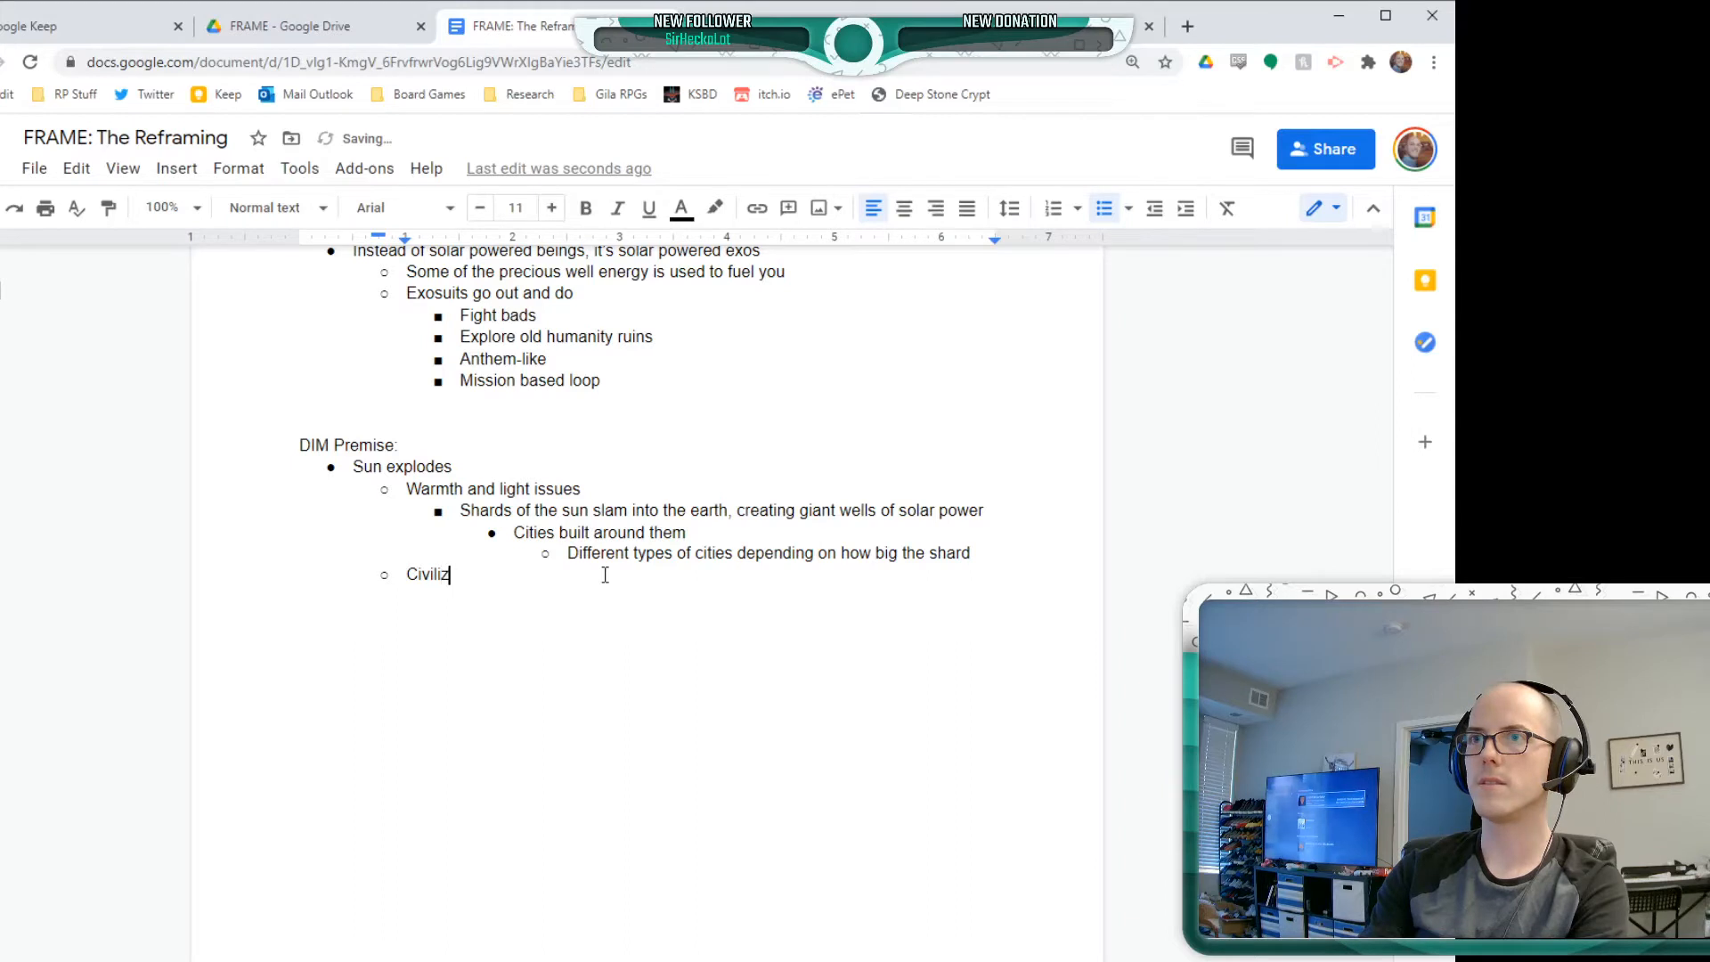
pyautogui.press('Return')
pyautogui.press('Tab')
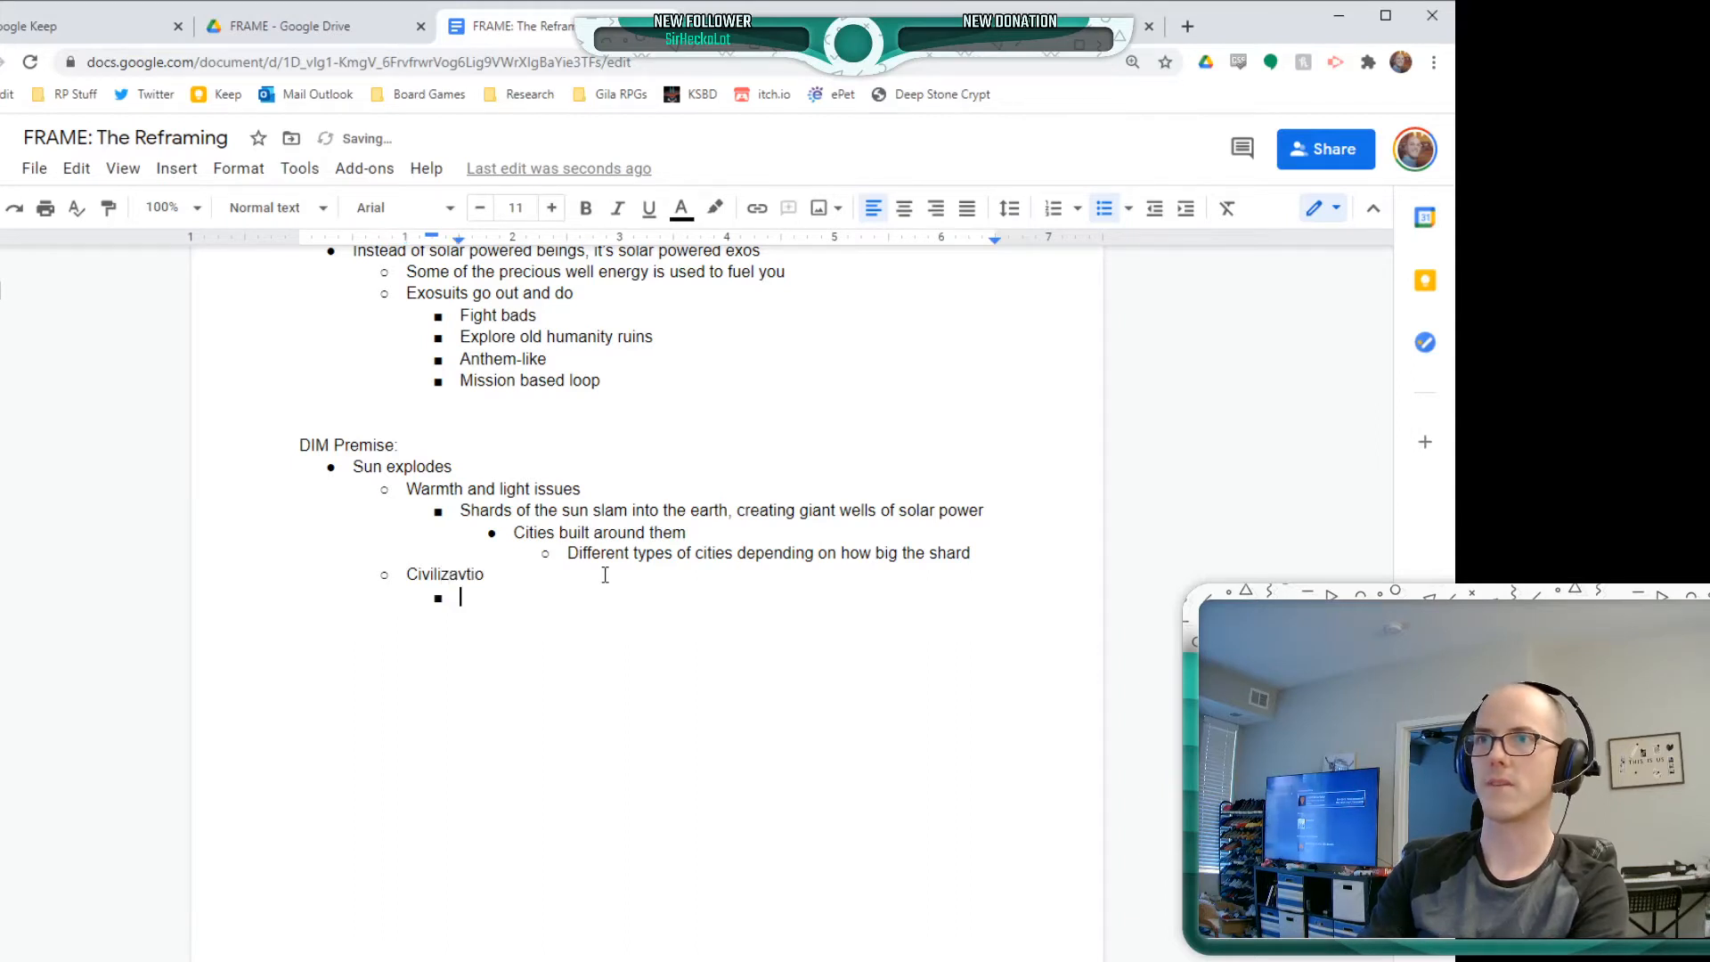
pyautogui.press('BackSpace')
pyautogui.press('BackSpace')
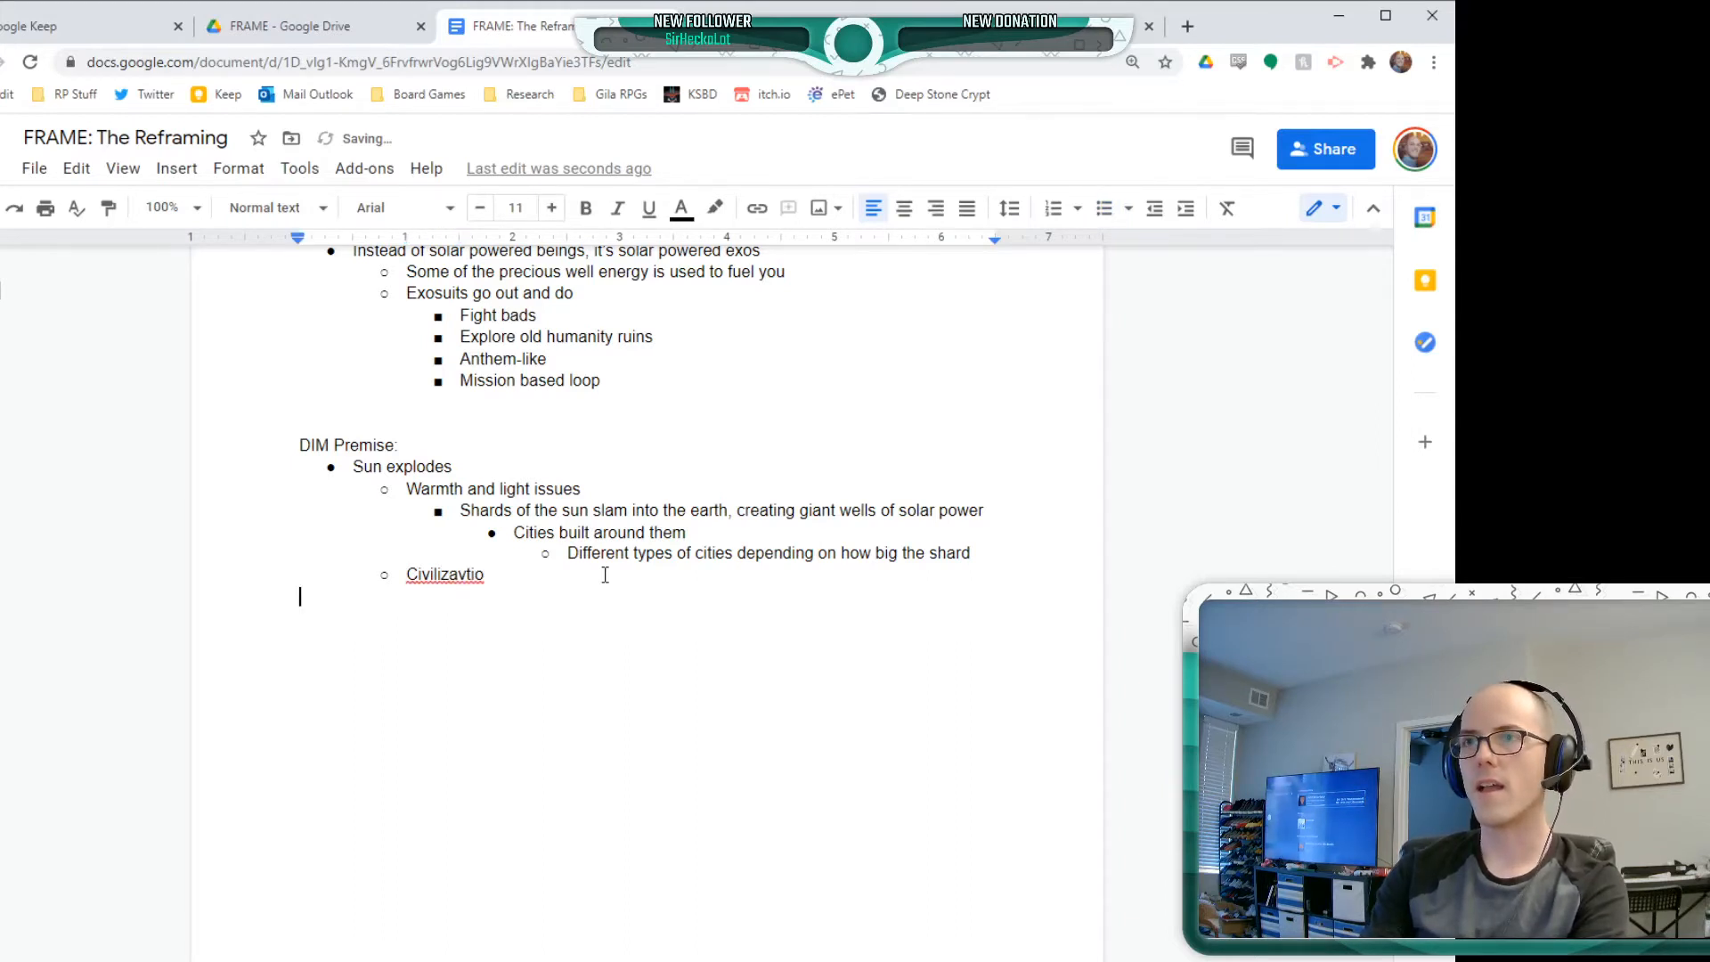
pyautogui.write('is shattered')
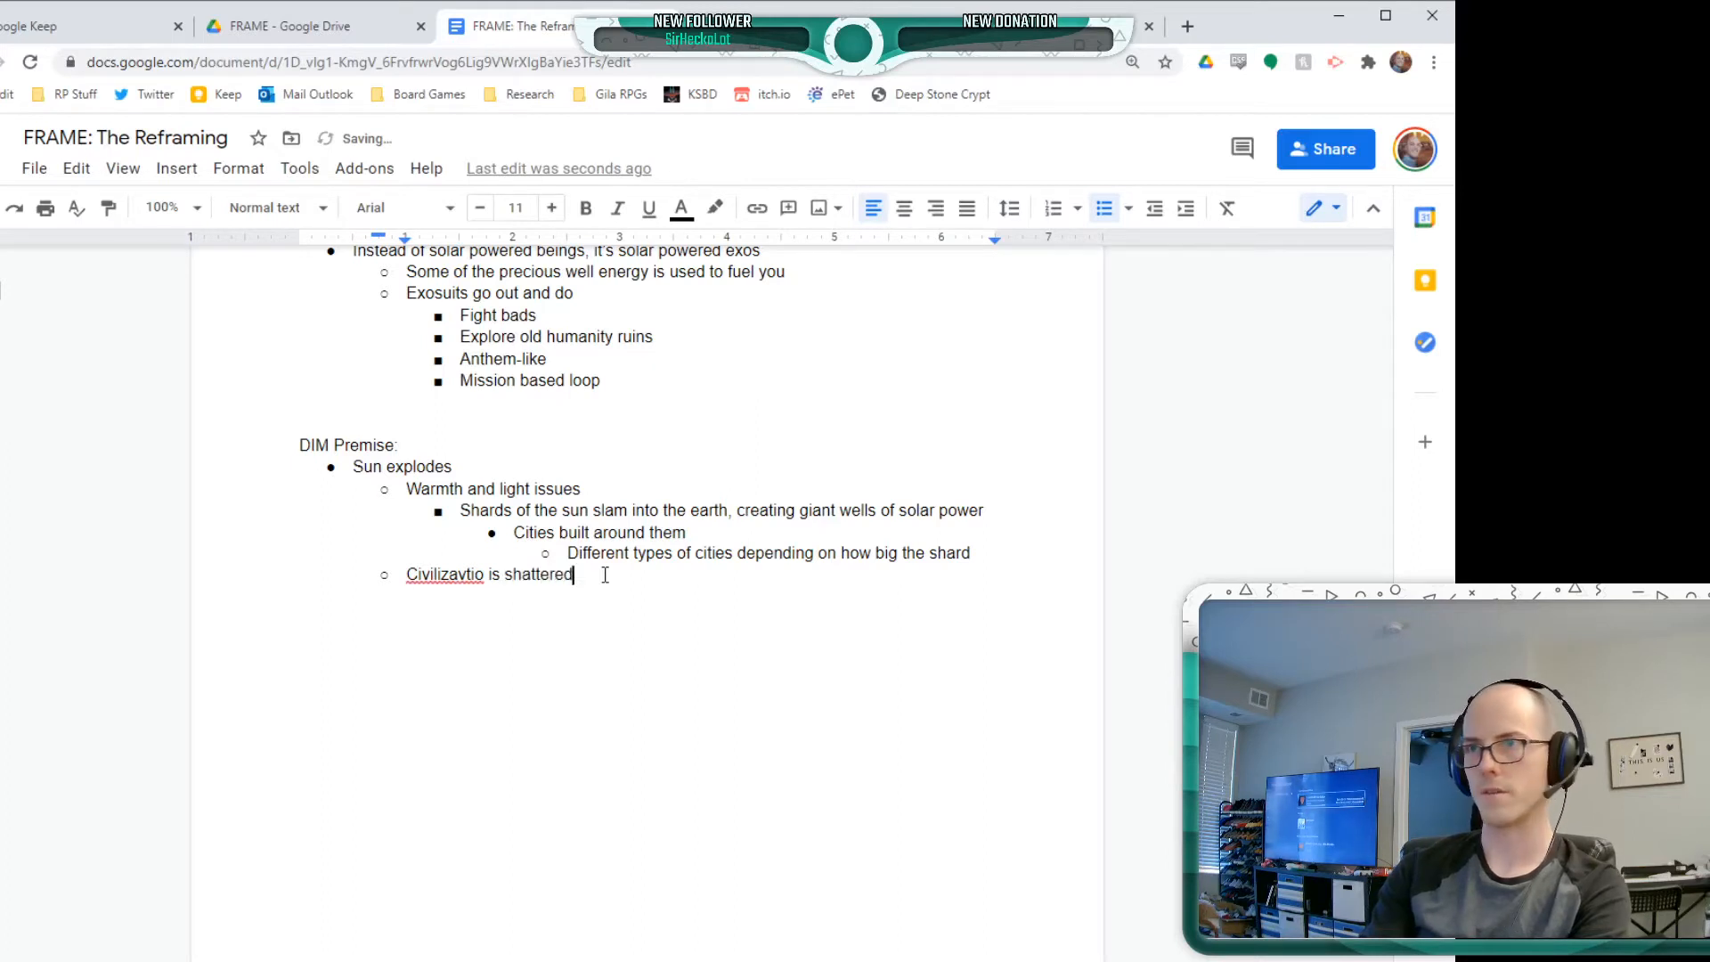
# Nest the points "Separated communities" and "Danger lurks between" under the bullet about shattered civilization
pyautogui.press('Return')
pyautogui.press('Tab')
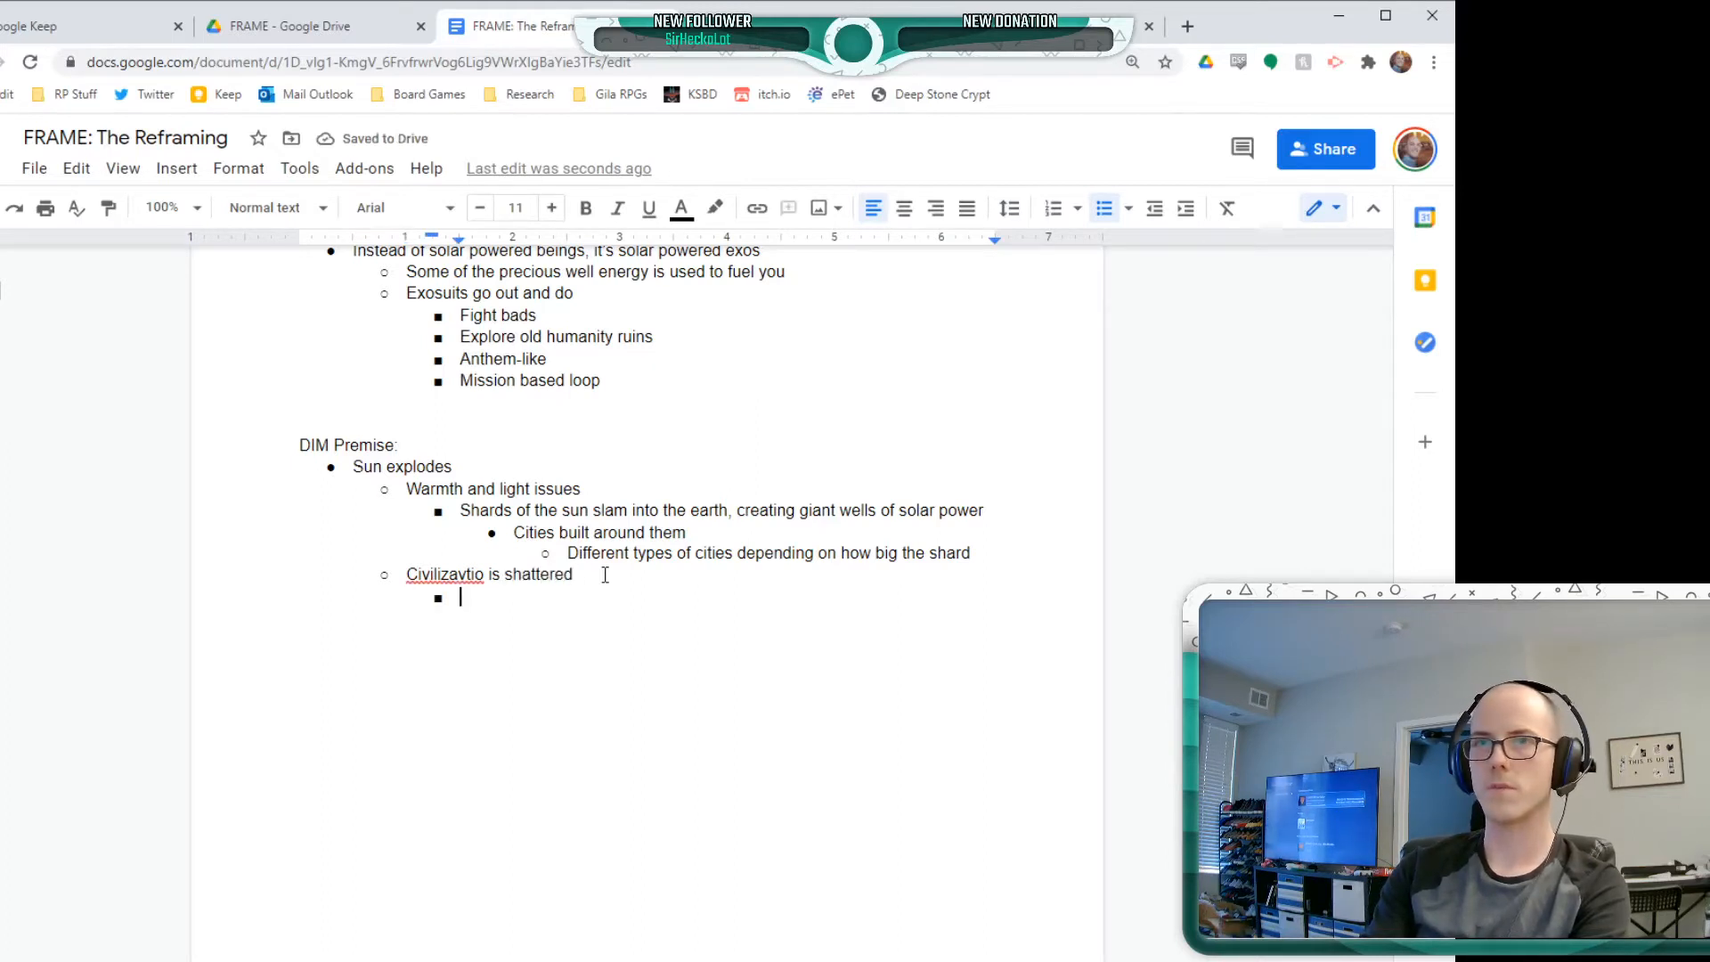
pyautogui.write('Seper')
pyautogui.press('BackSpace')
pyautogui.press('BackSpace')
pyautogui.write('arated ')
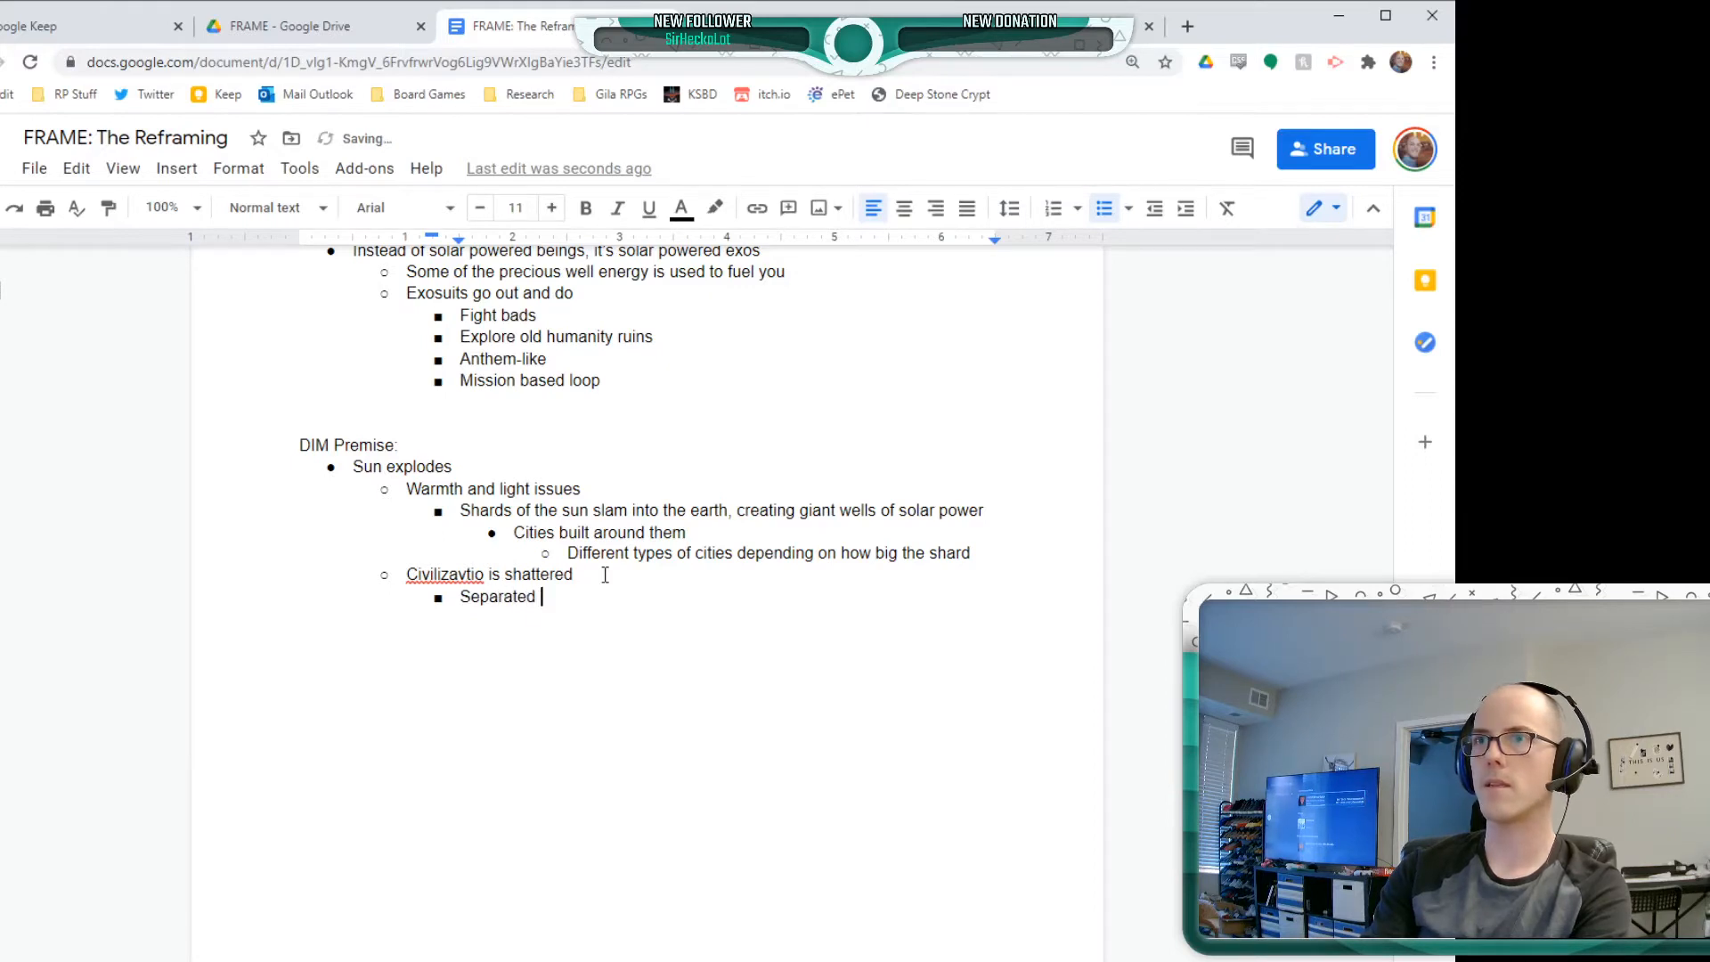
pyautogui.write('communities')
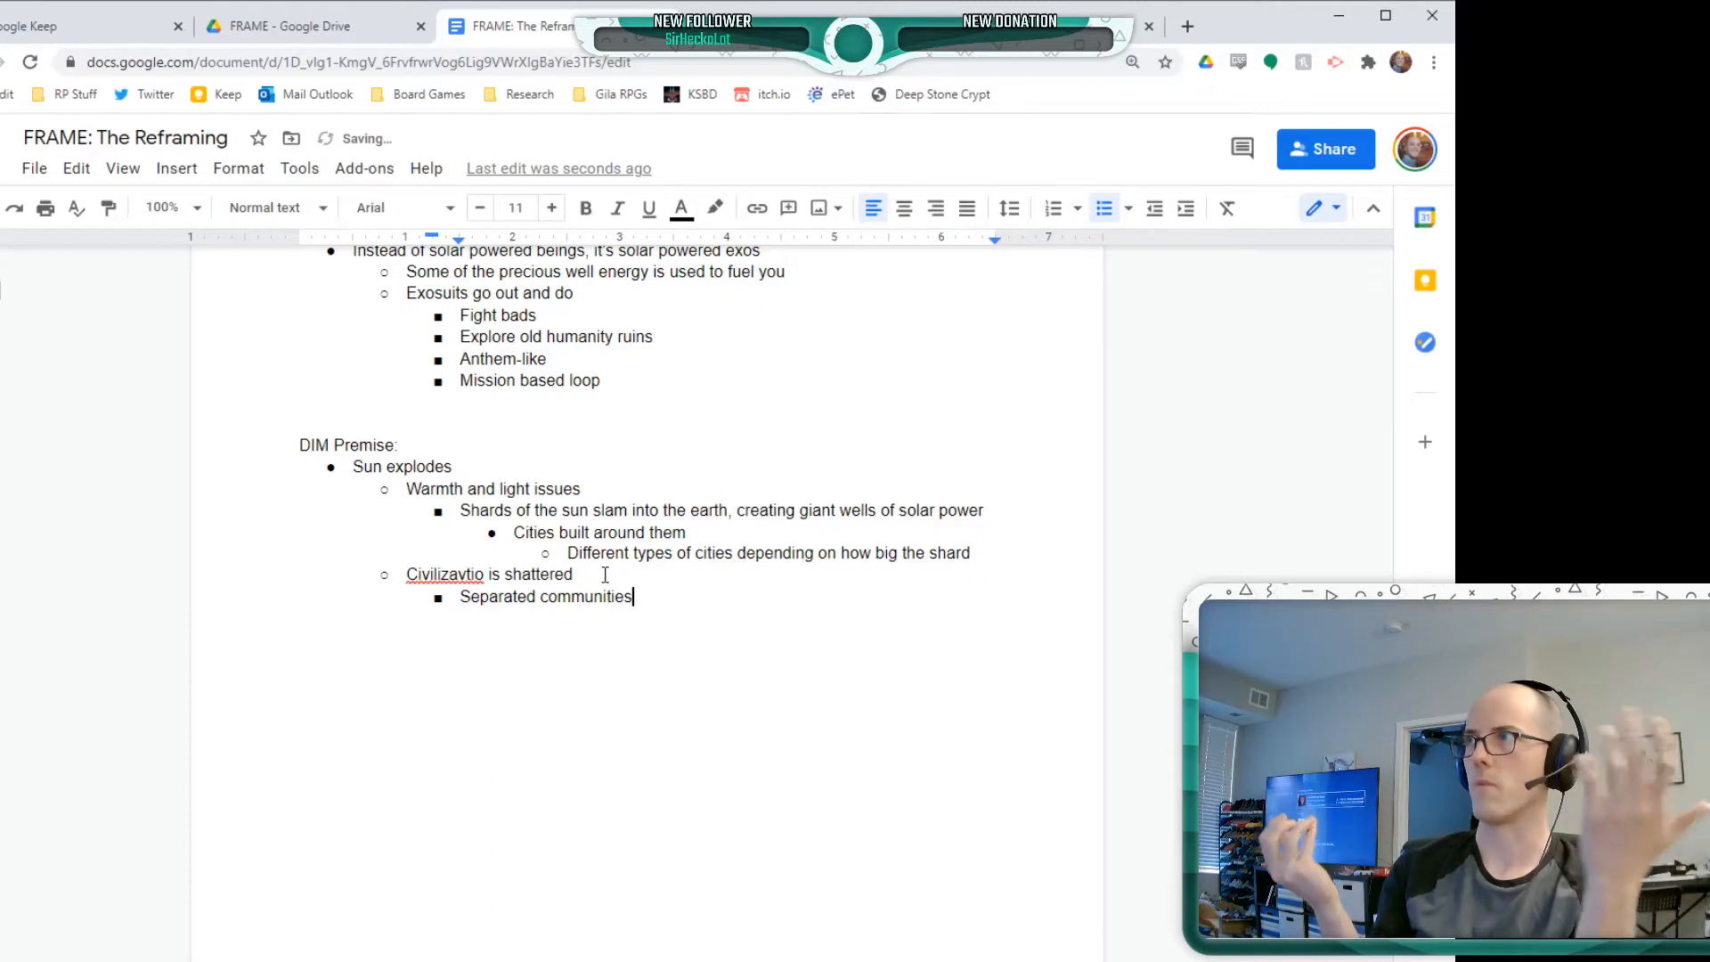
pyautogui.press('Return')
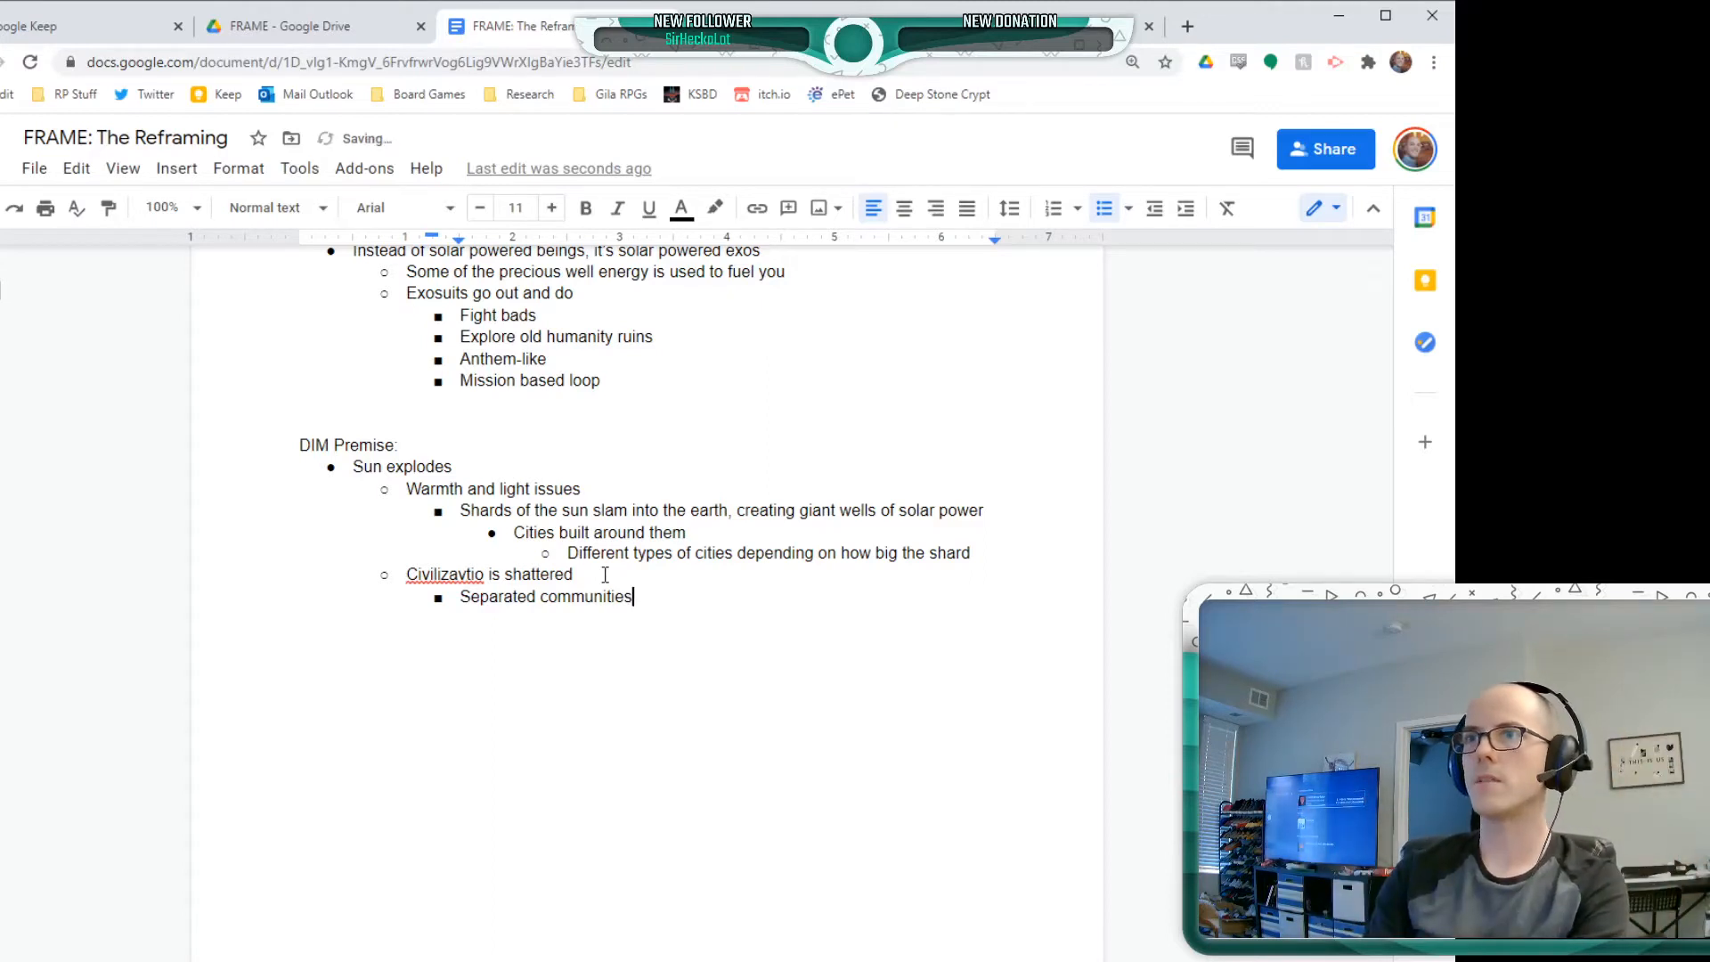
pyautogui.write('Danger ')
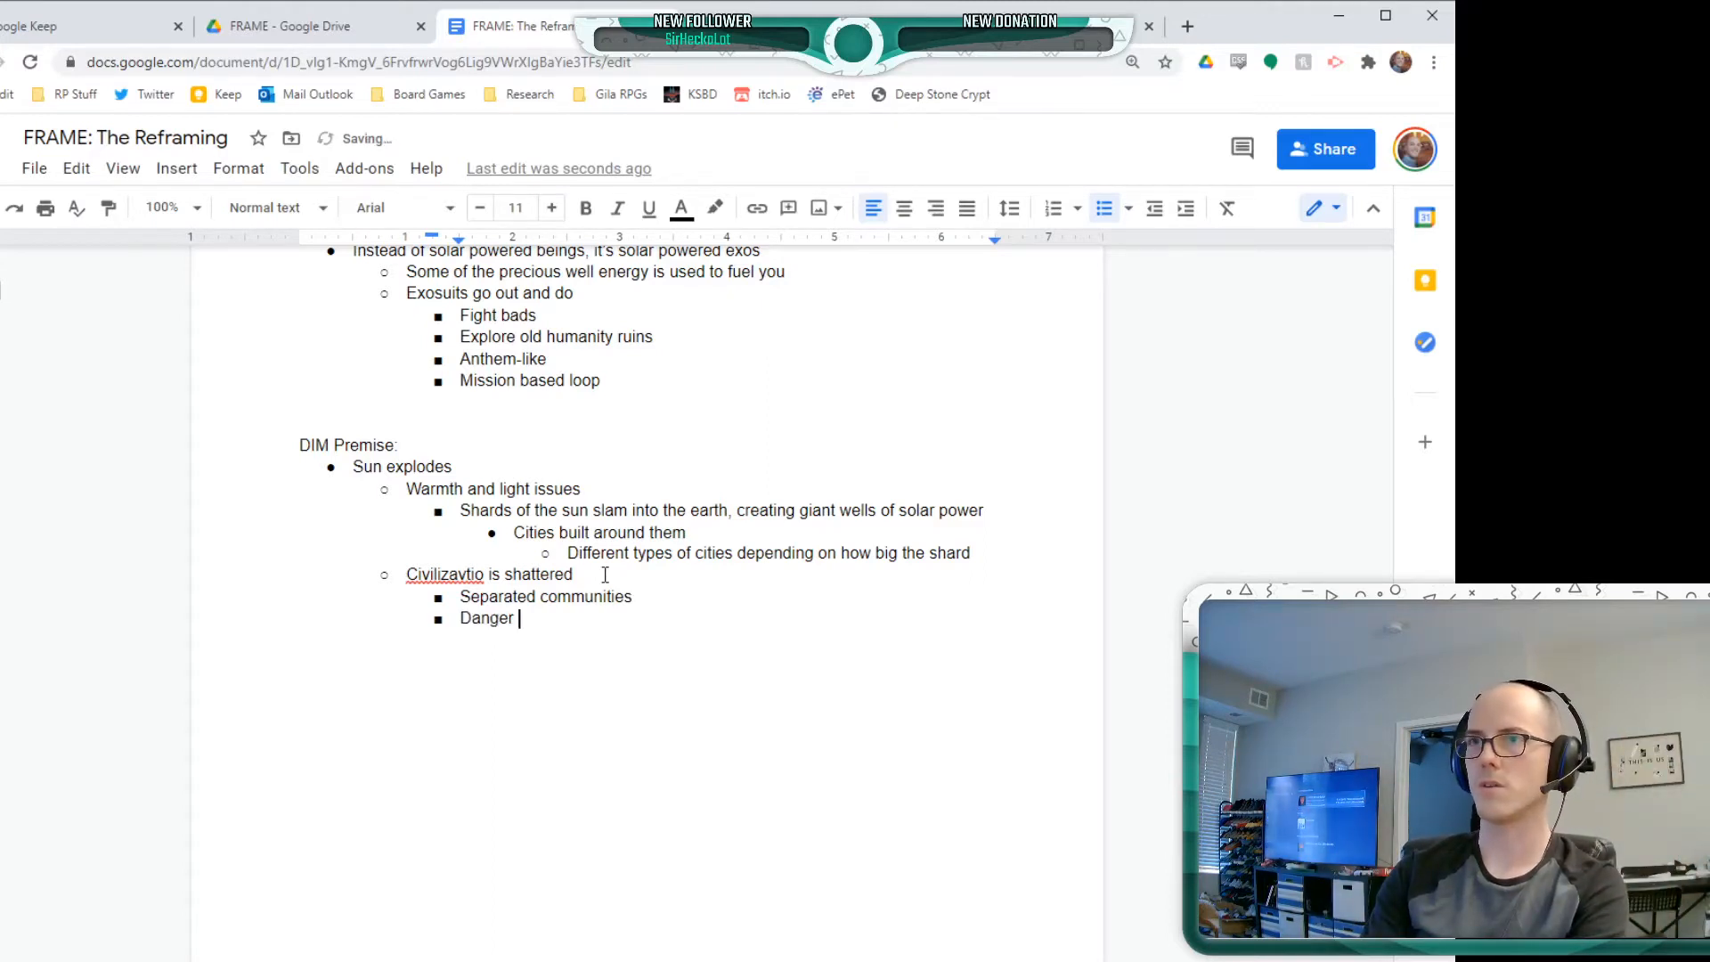
pyautogui.write('lurks between')
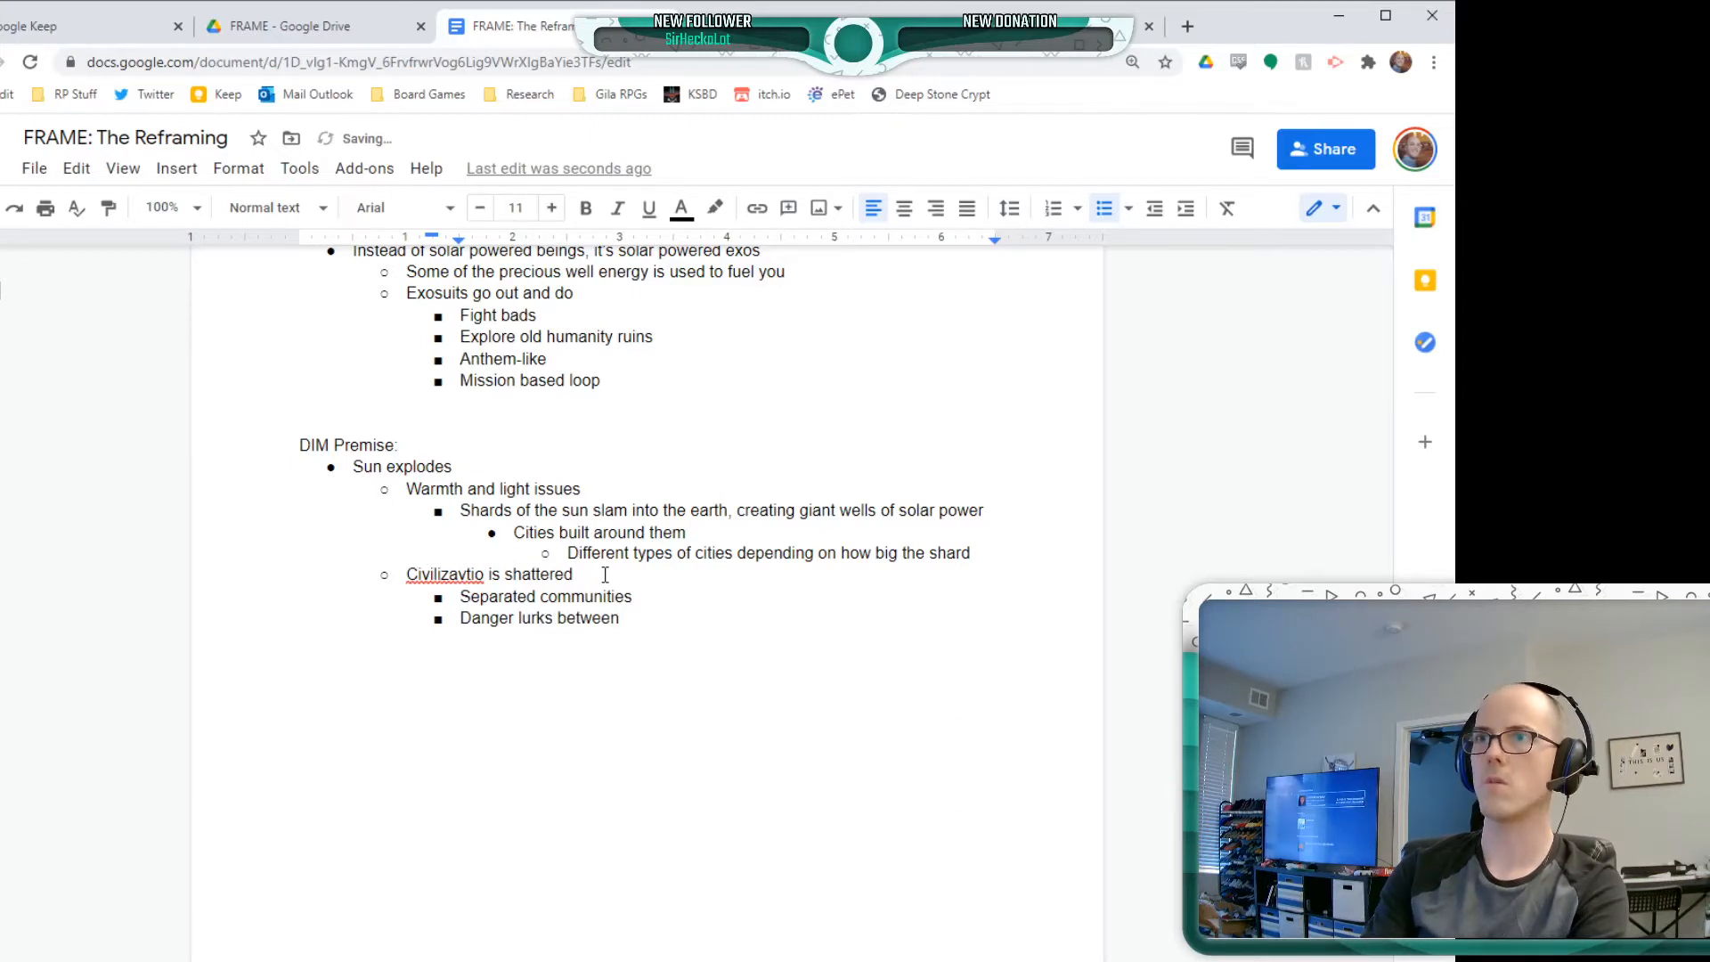
# Nest "In the dark (not totally dark)" under "Danger lurks between"
pyautogui.press('Return')
pyautogui.press('Tab')
pyautogui.write('In the da')
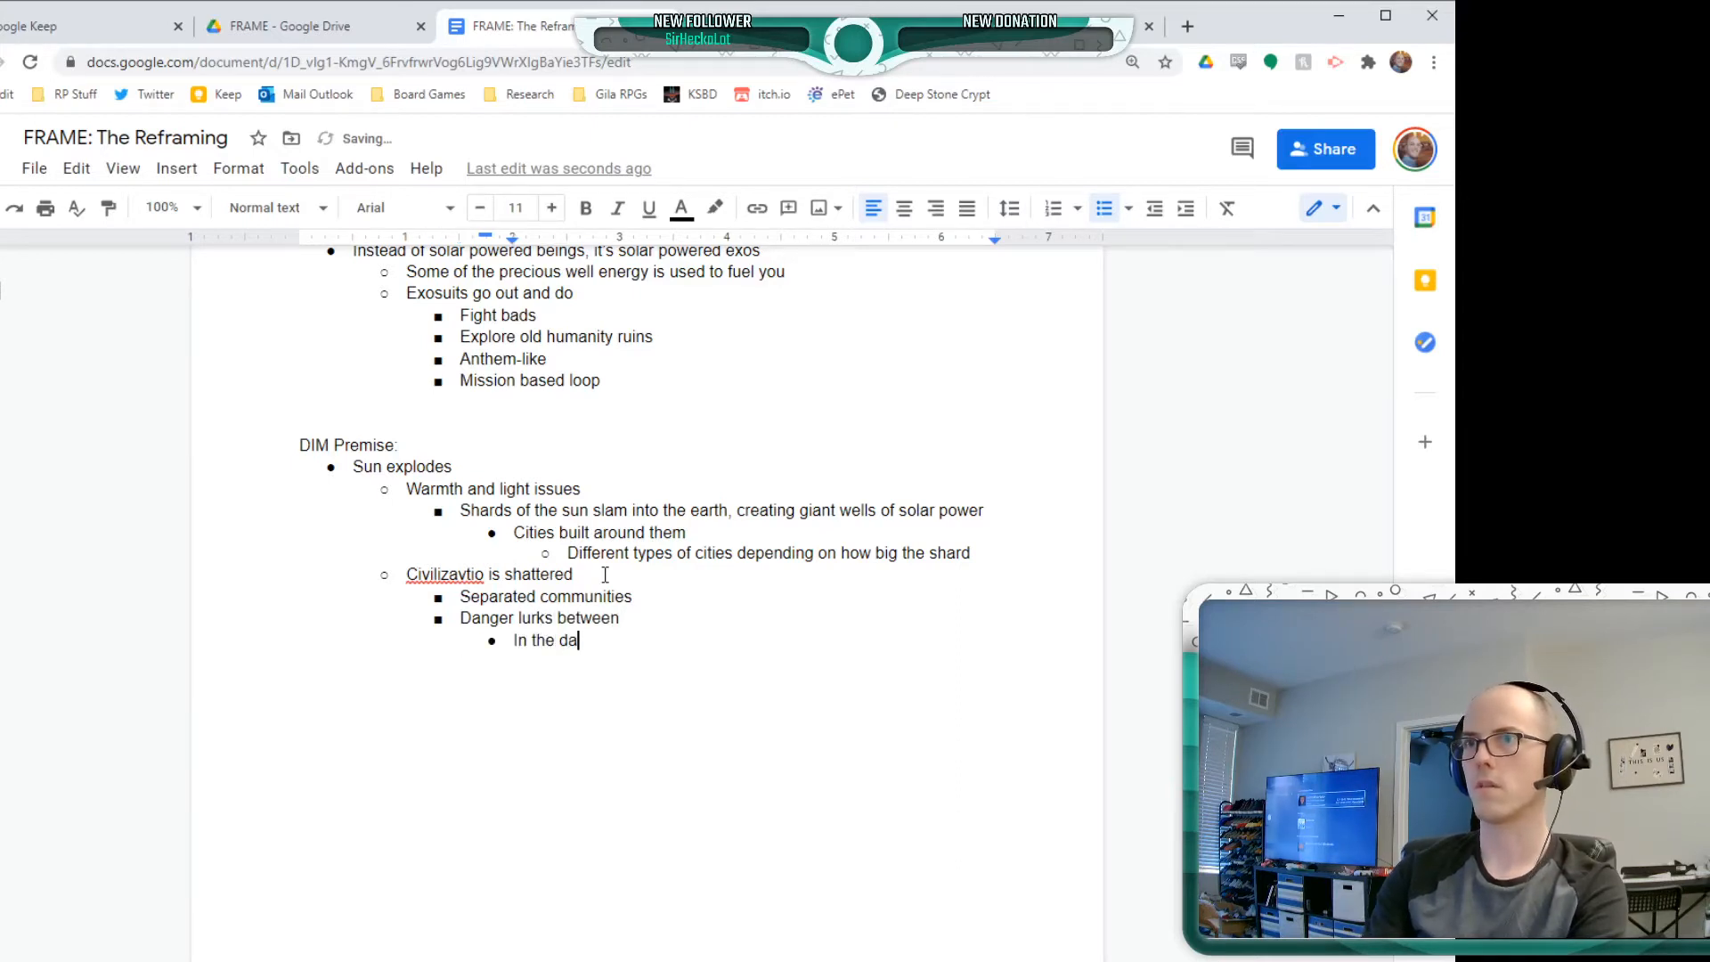
pyautogui.write('rk')
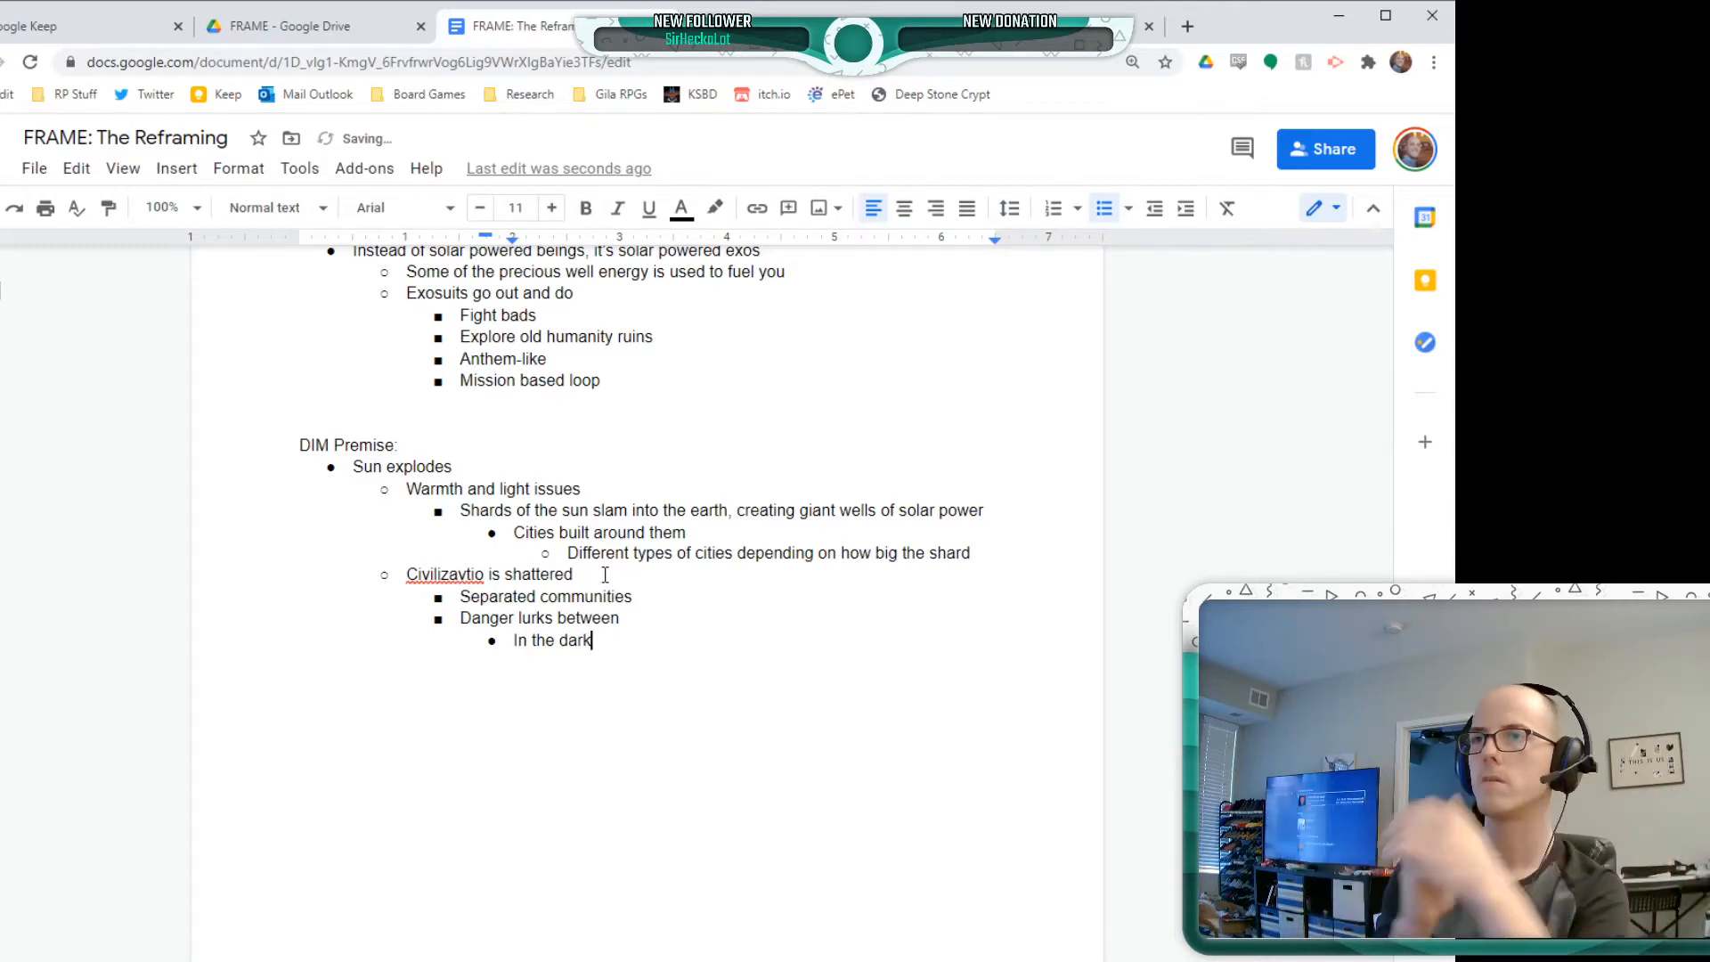
pyautogui.write(' (not ')
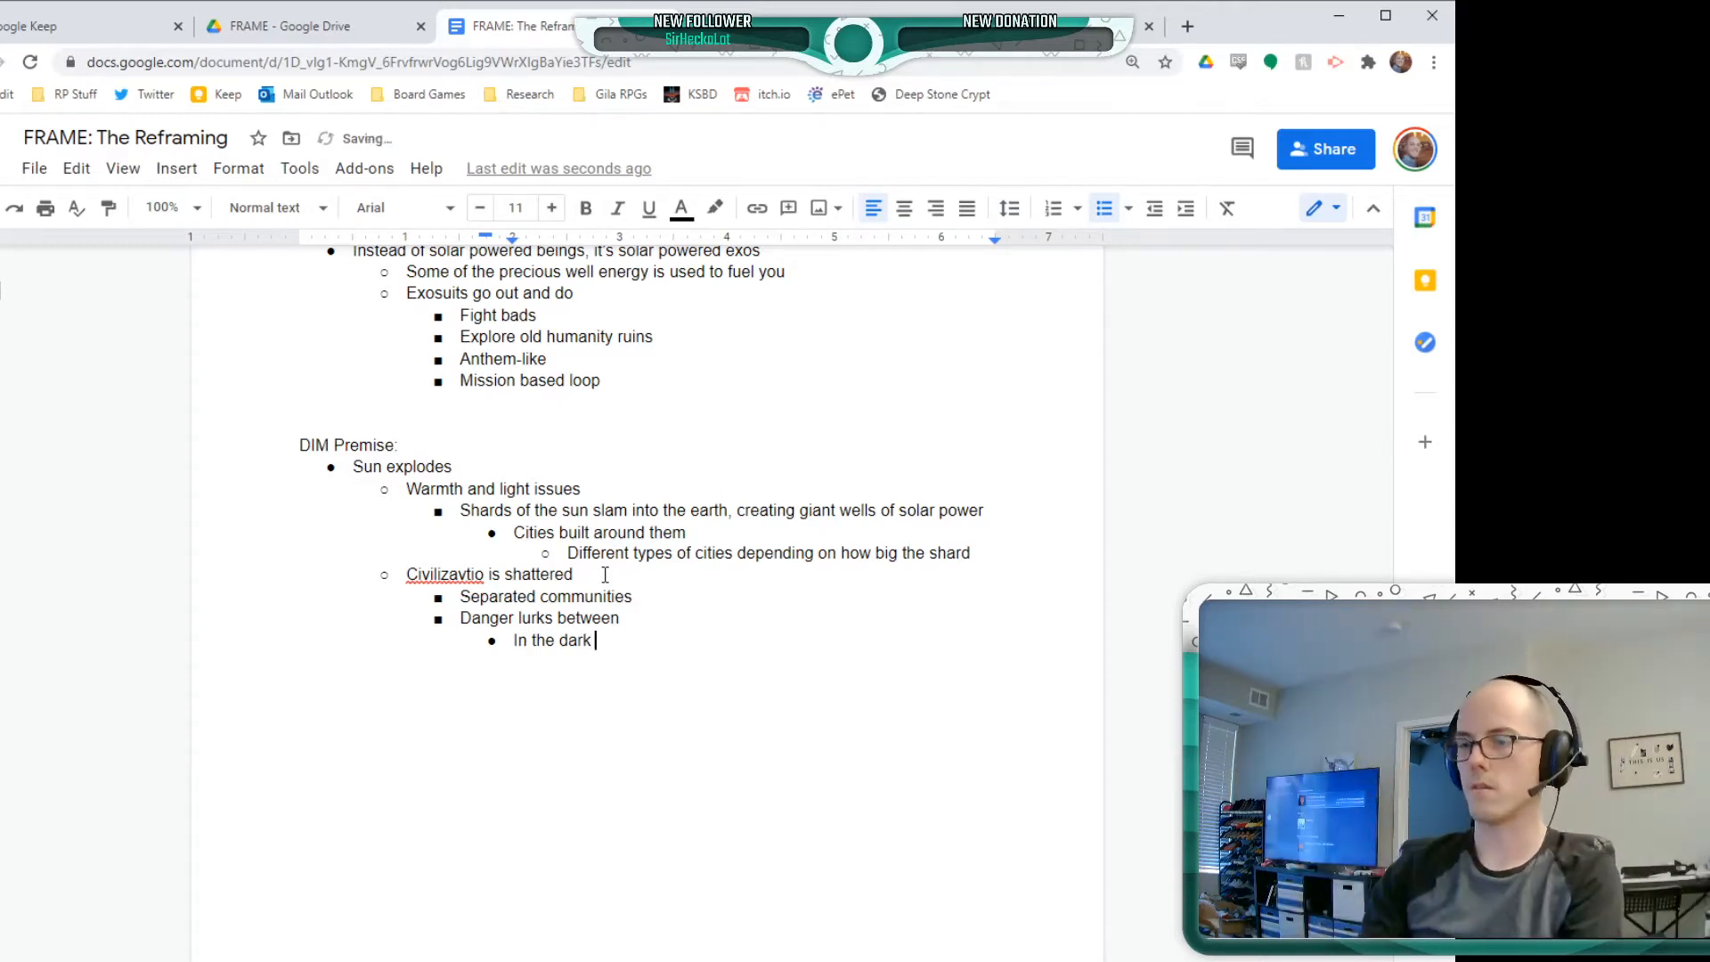
pyautogui.write('totally dark)')
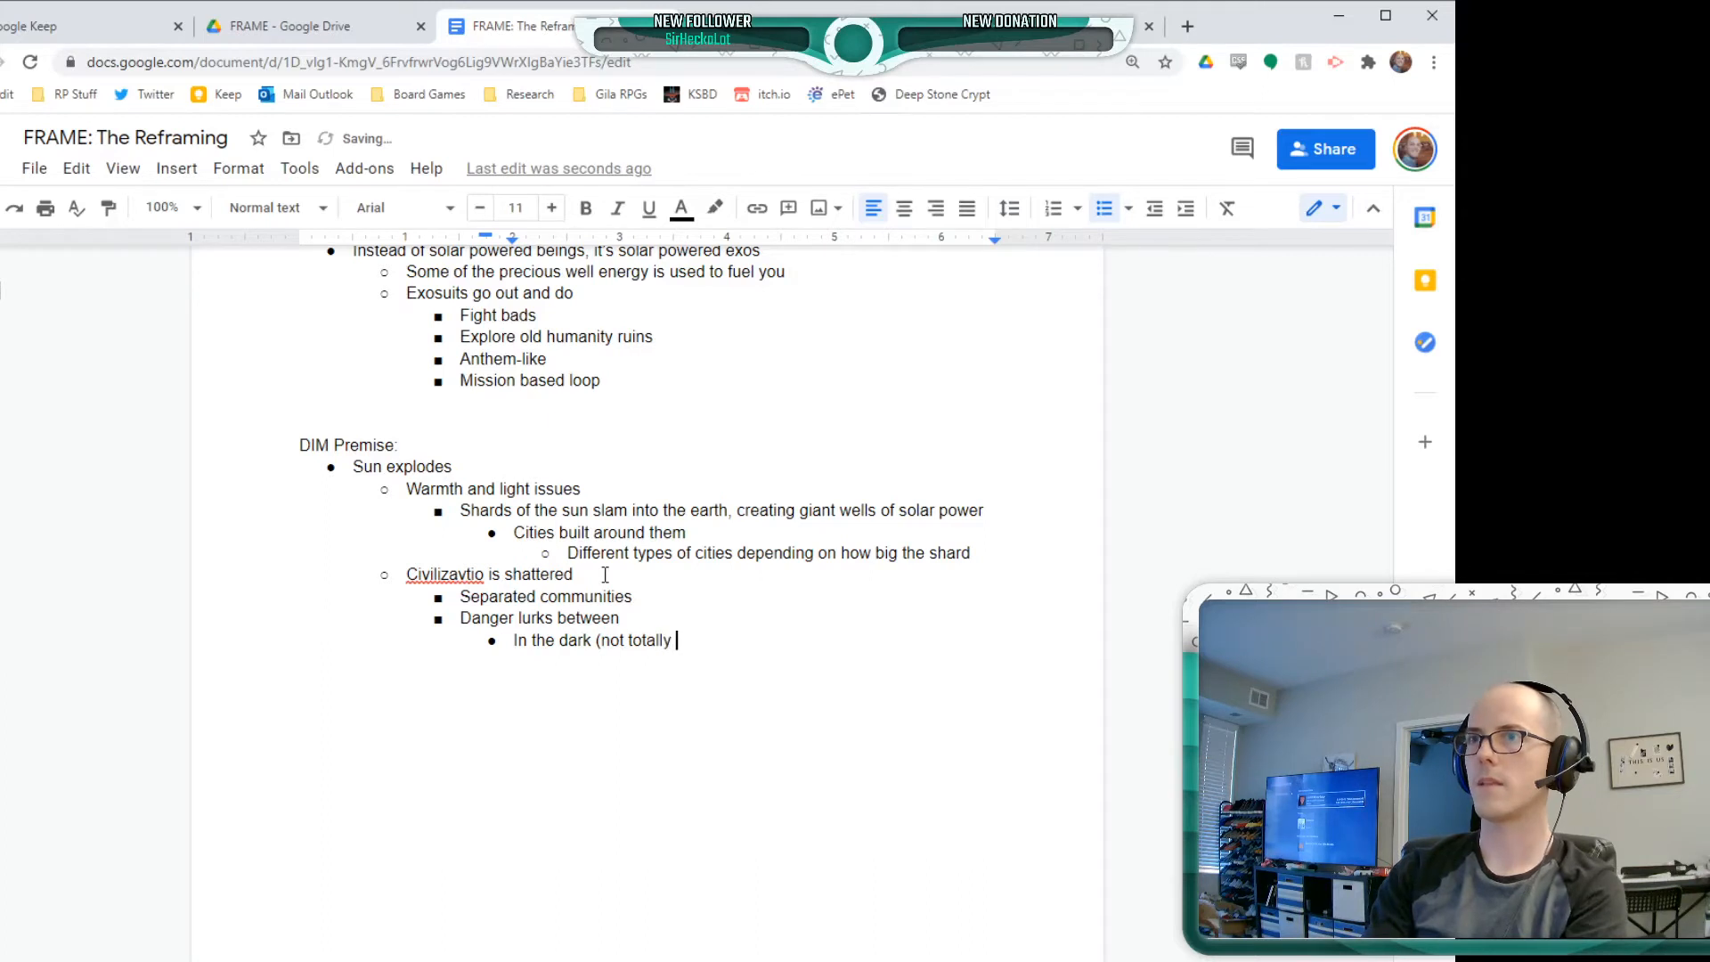
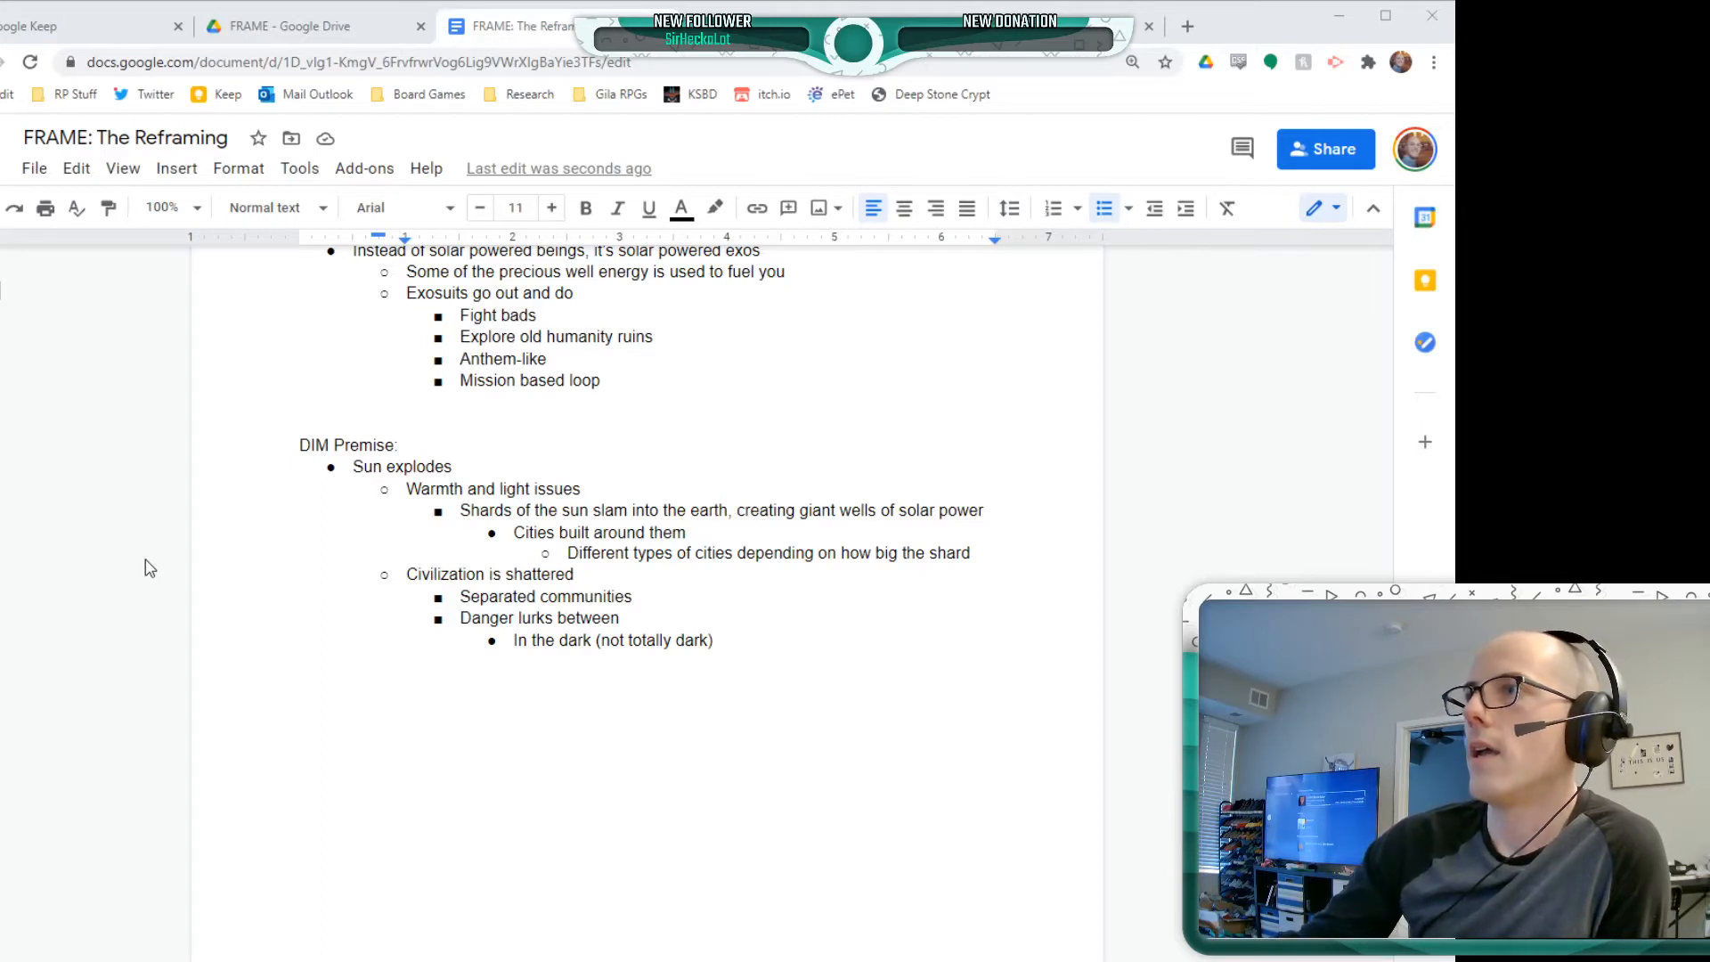
# Add "Why we need the exos" as the second sub-point of "Danger lurks between", below "In the dark (not totally dark)"
pyautogui.click(776, 643)
pyautogui.press('Return')
pyautogui.press('Return')
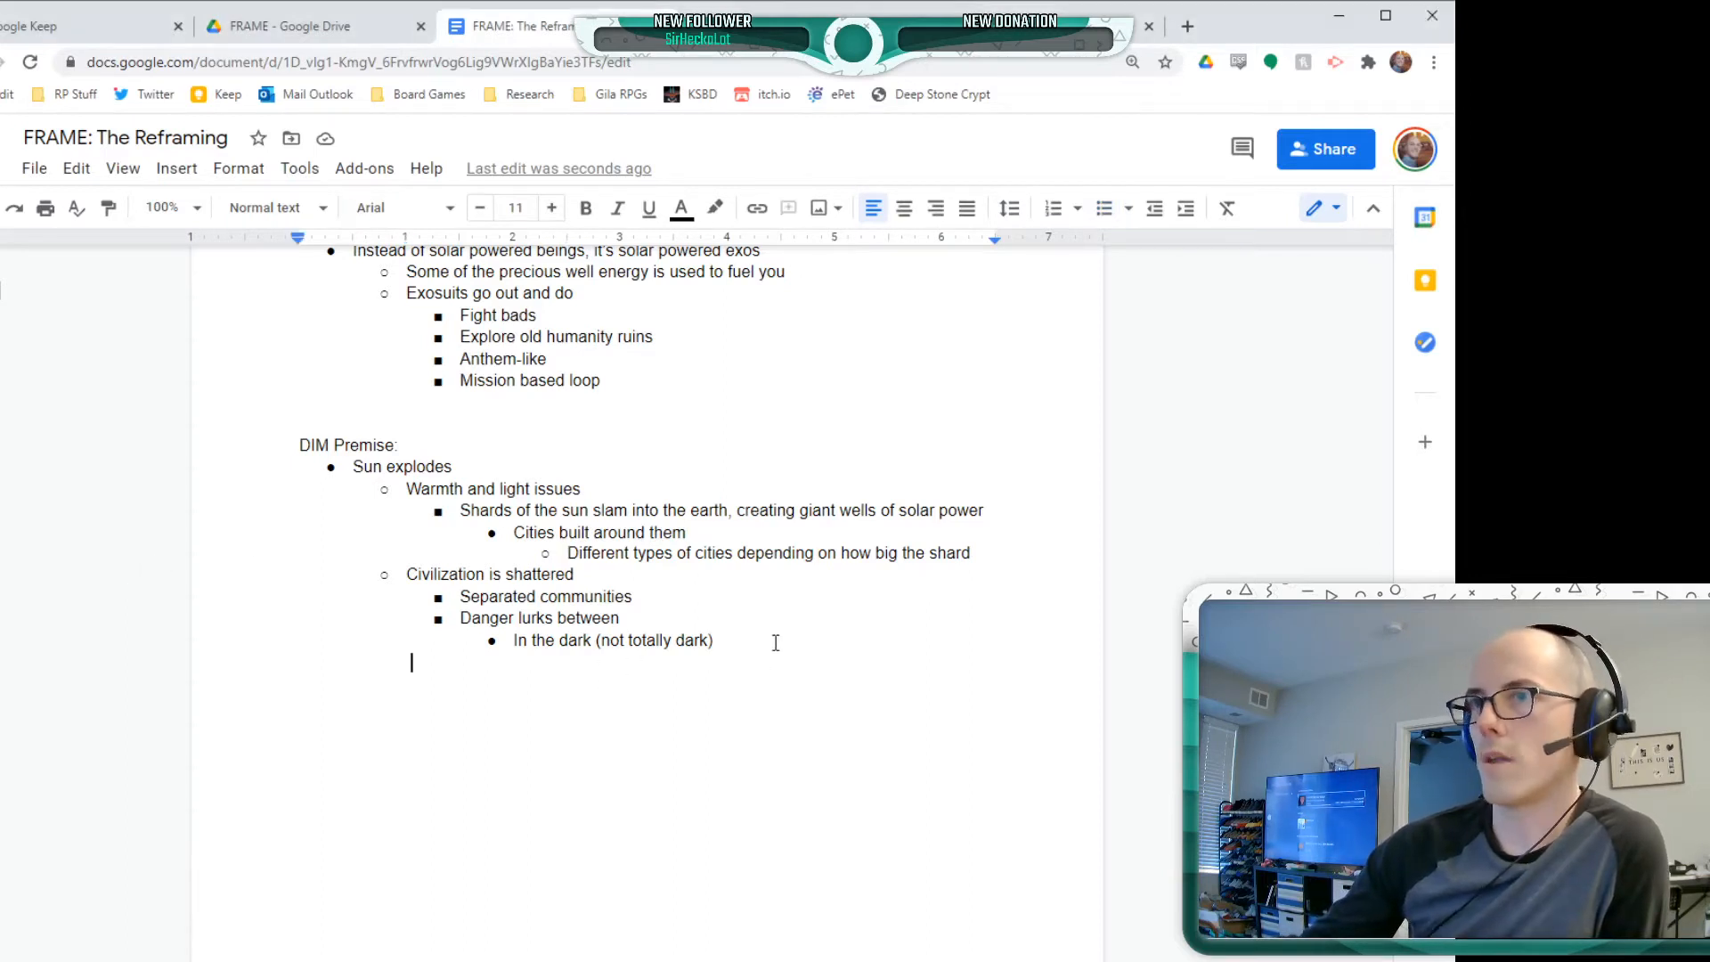
pyautogui.hotkey('ctrl', 'z')
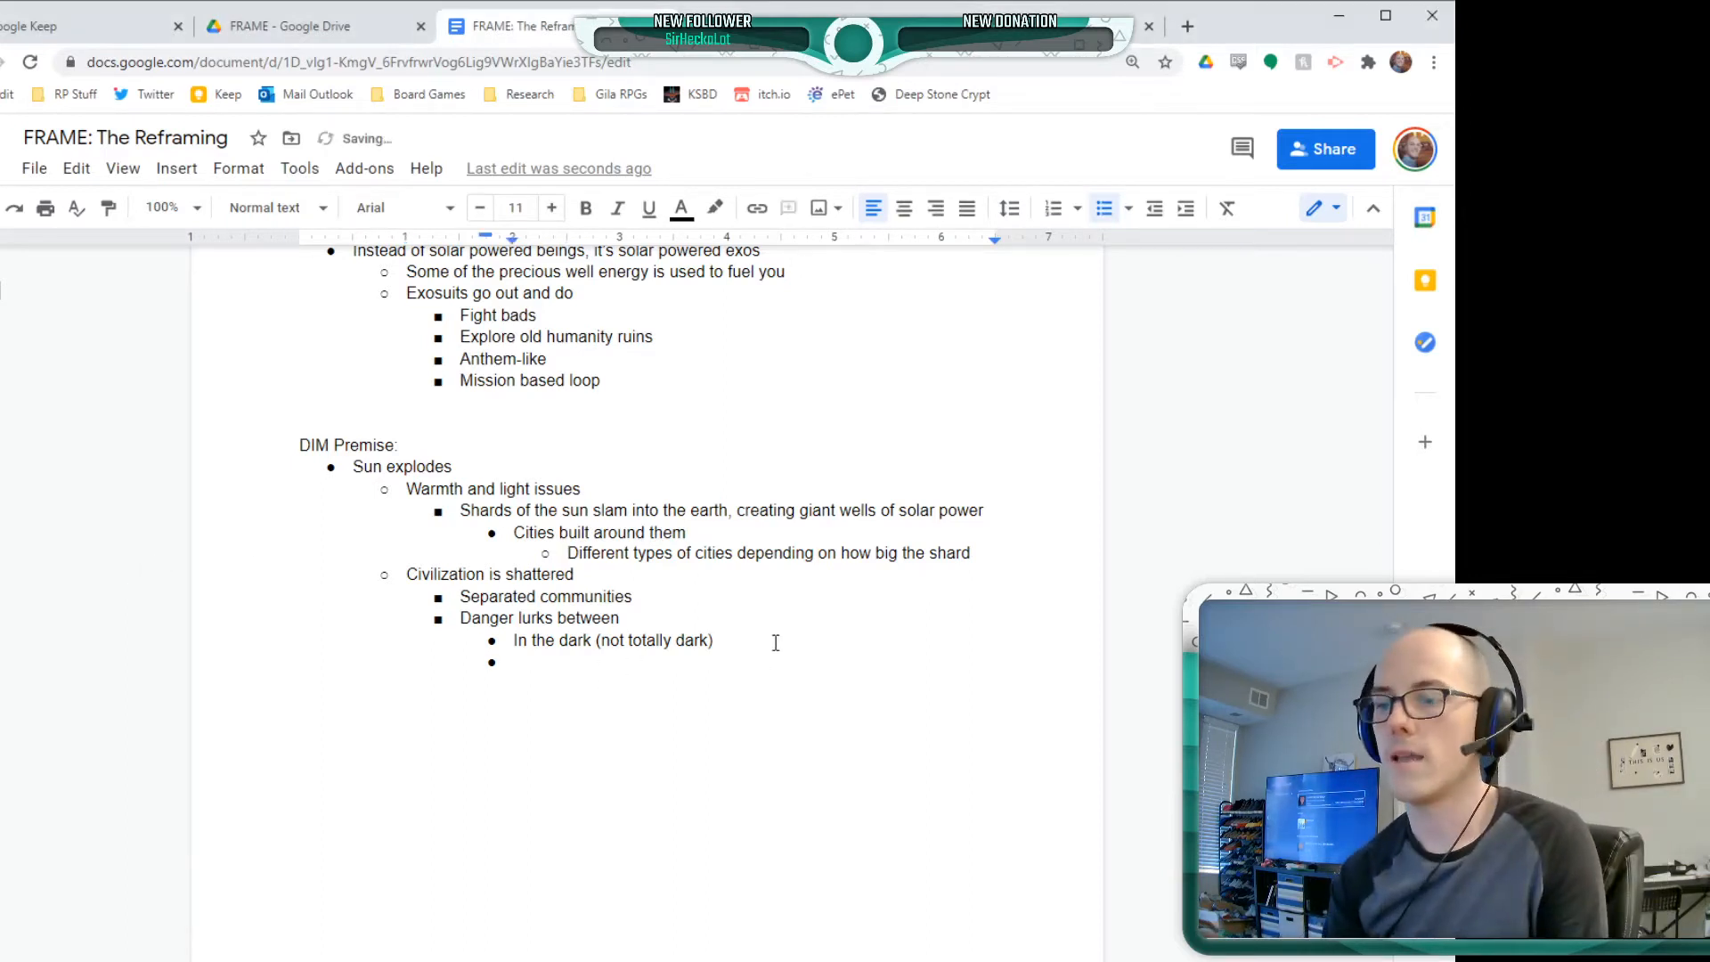
pyautogui.write('Why we need the')
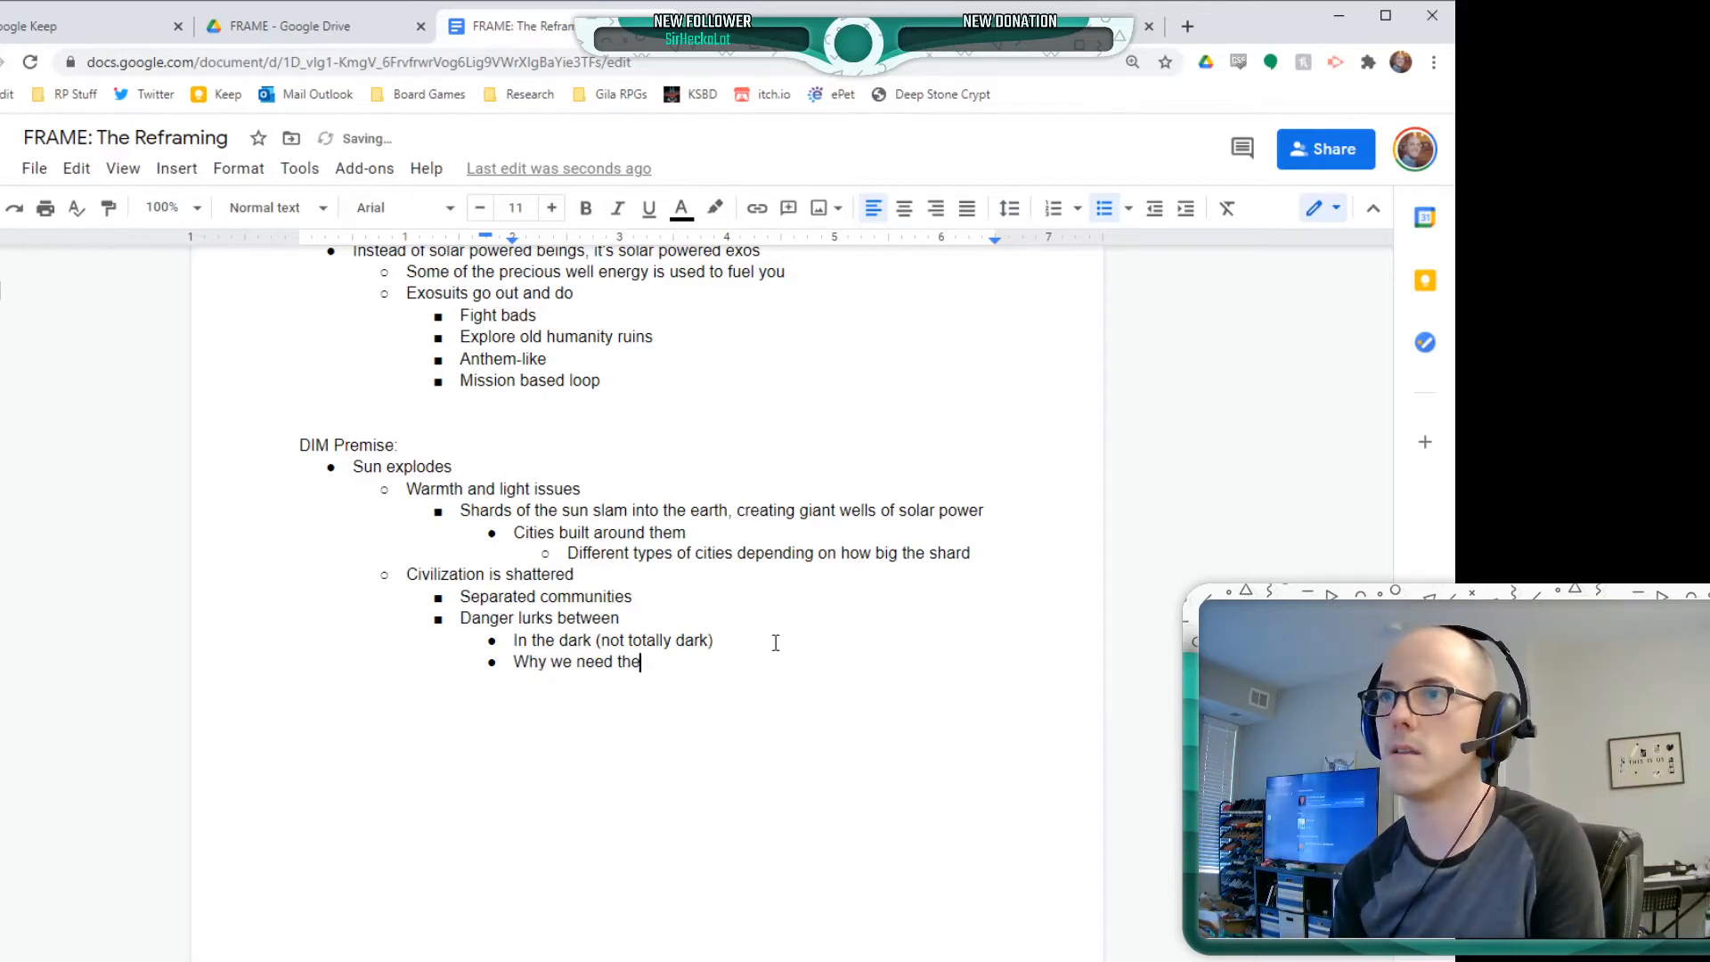
pyautogui.write(' exo')
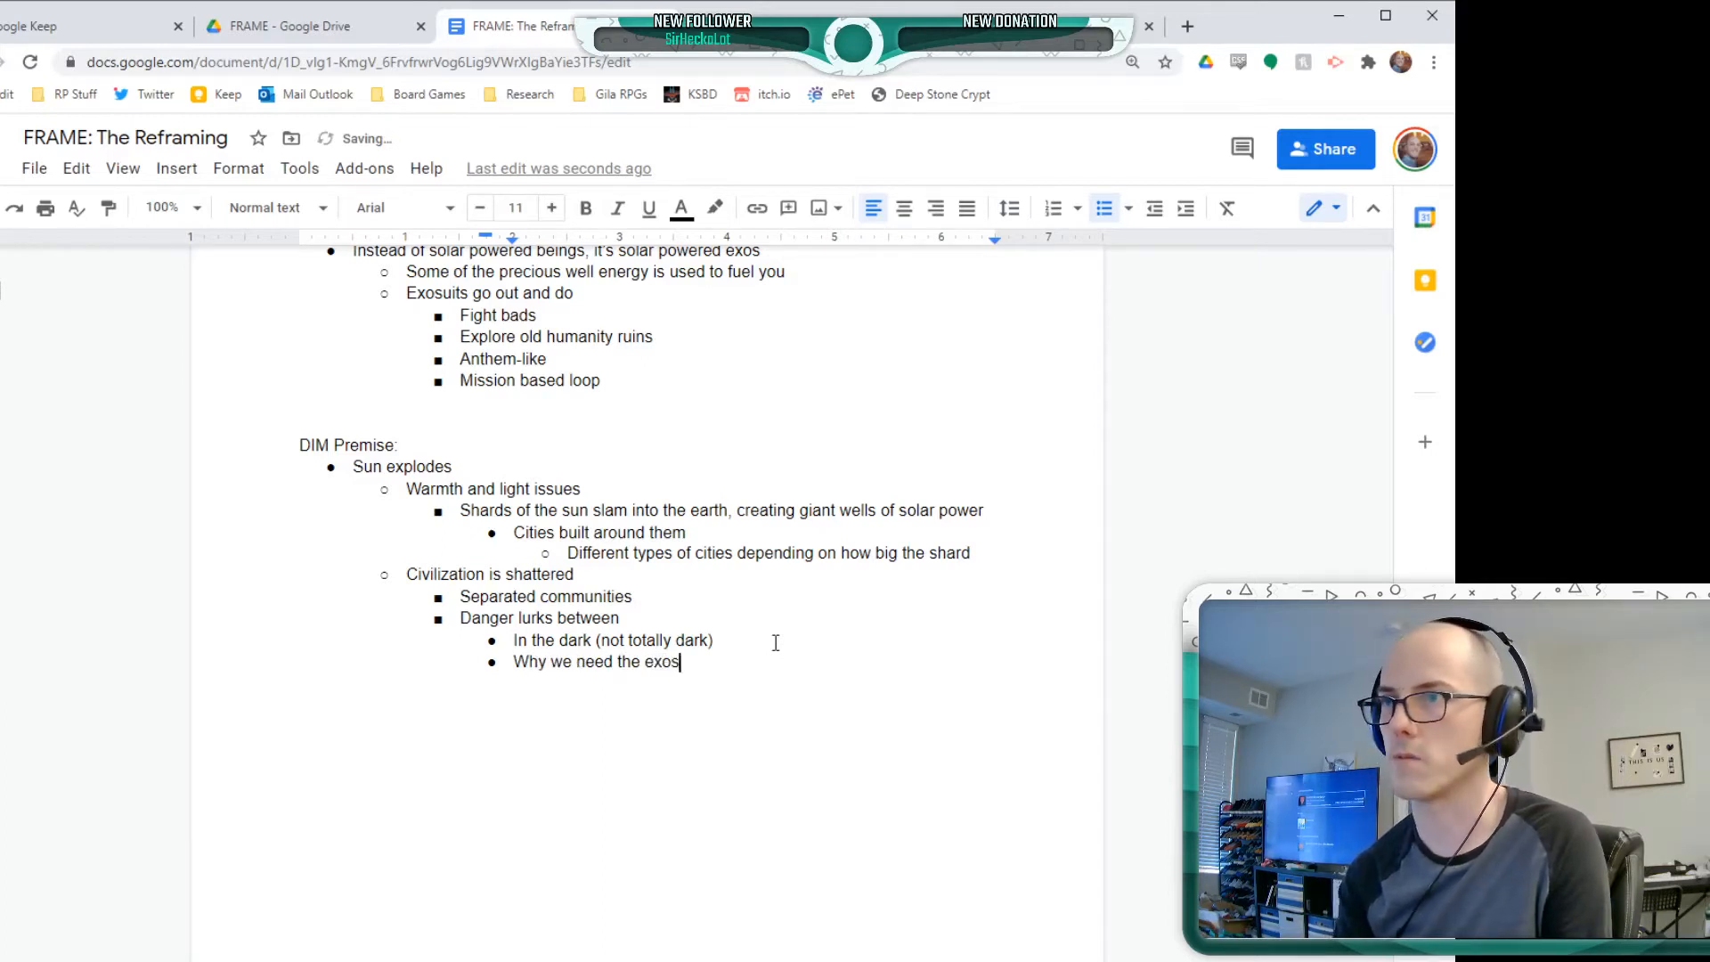
pyautogui.write('s')
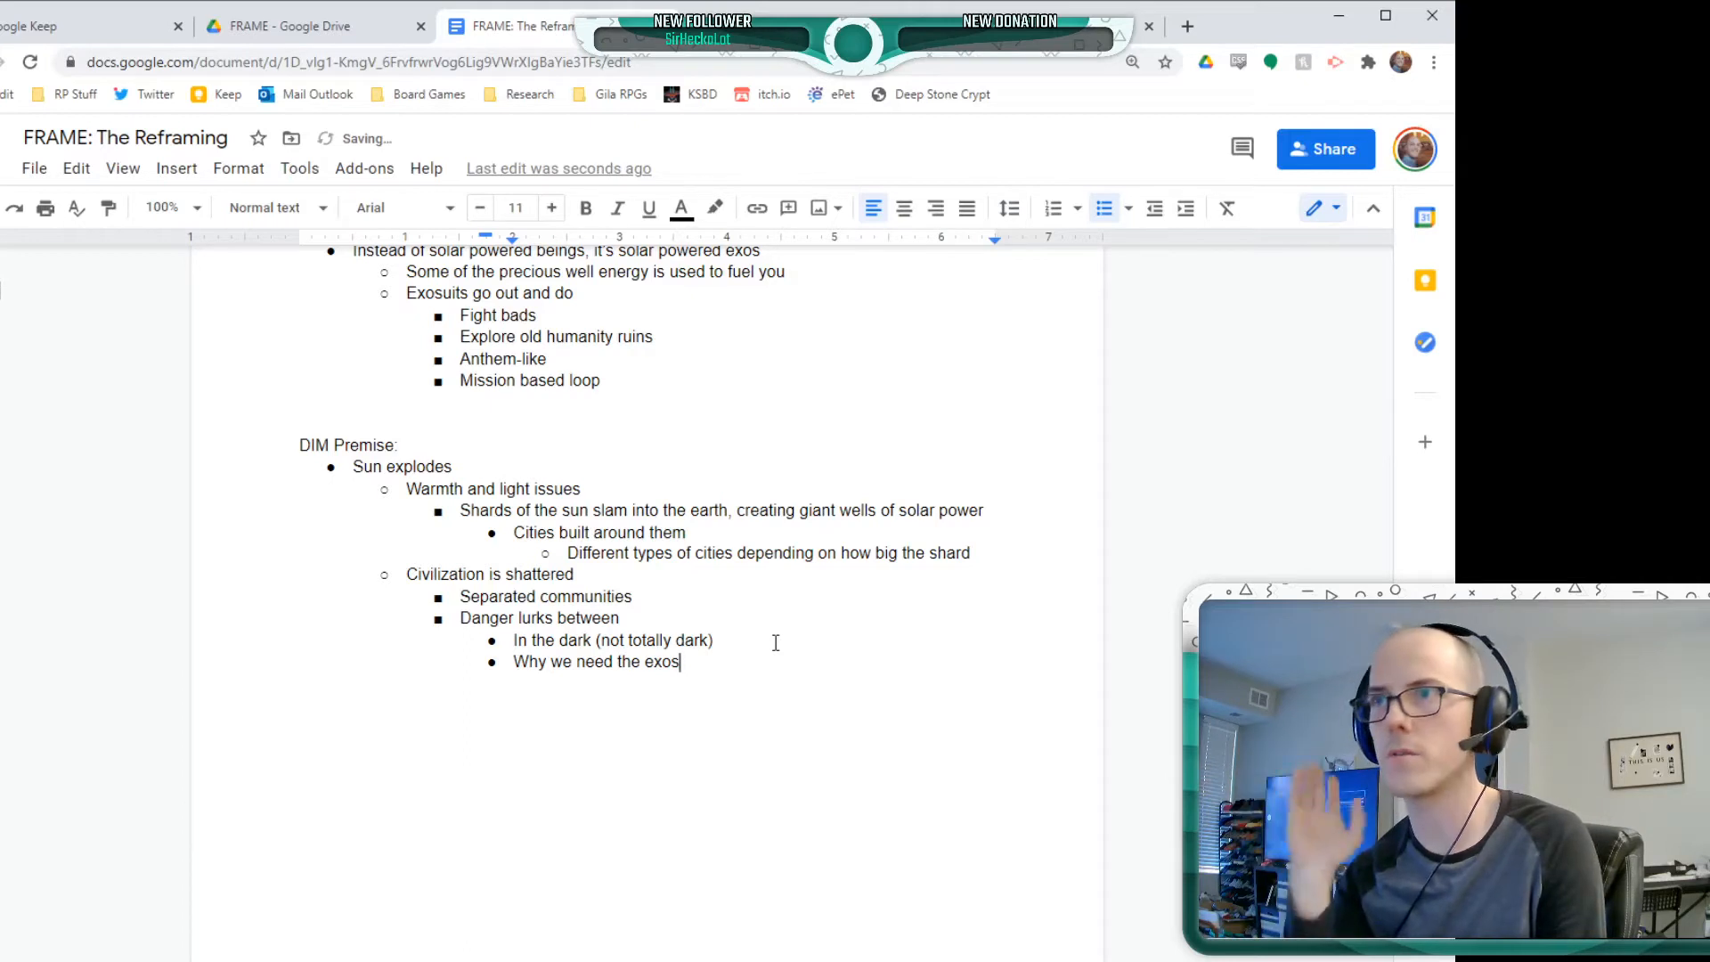
# Add a top-level bullet "Exos" to the DIM Premise with the sub-point "Players are this"
pyautogui.press('Return')
pyautogui.hotkey('shift', 'Tab')
pyautogui.hotkey('shift', 'Tab')
pyautogui.hotkey('shift', 'Tab')
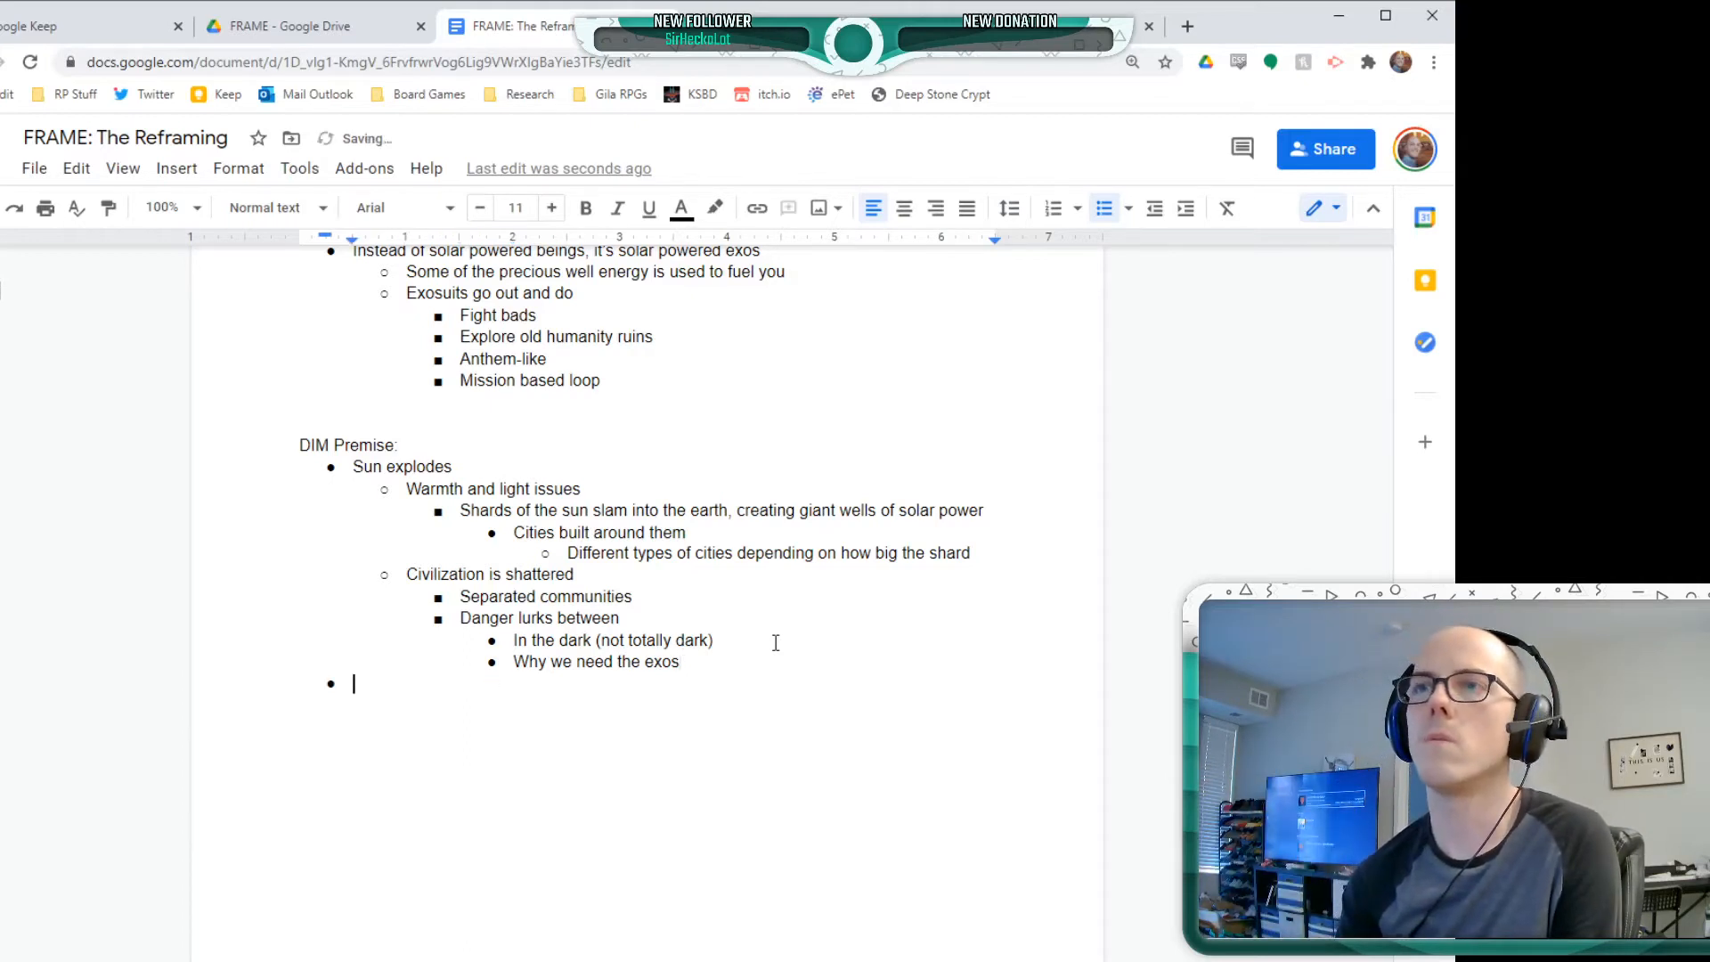
pyautogui.write('Exos')
pyautogui.press('Return')
pyautogui.press('Tab')
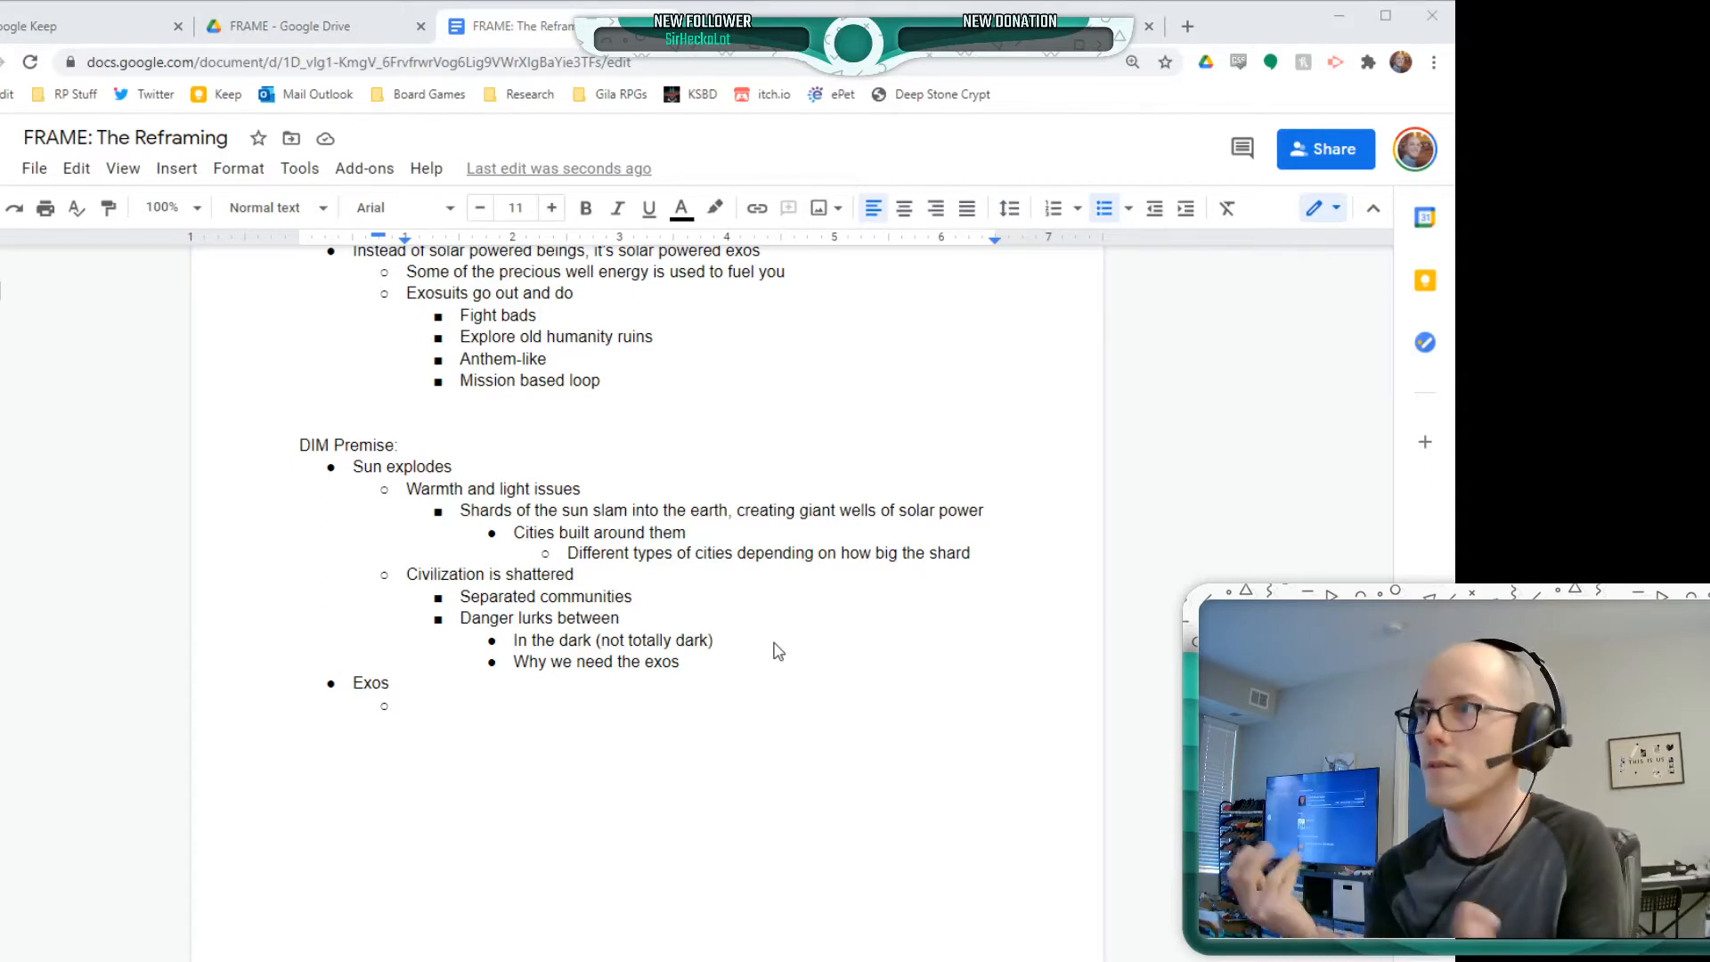
pyautogui.write('Pl')
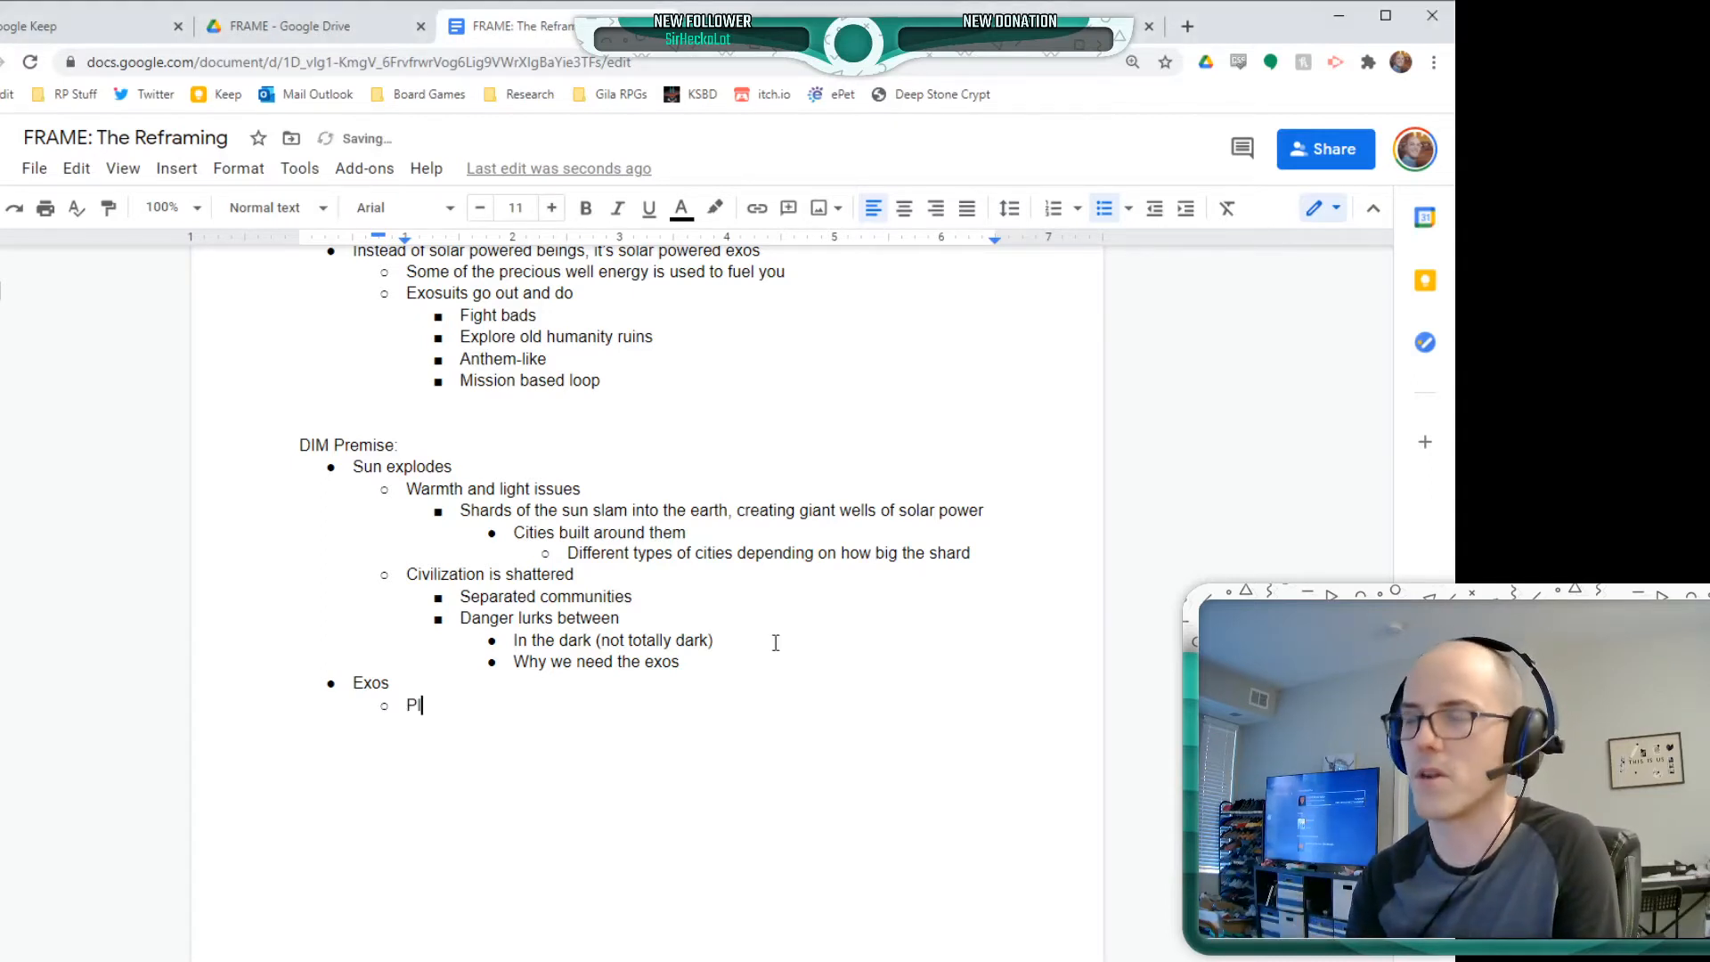
pyautogui.write('ayers are this')
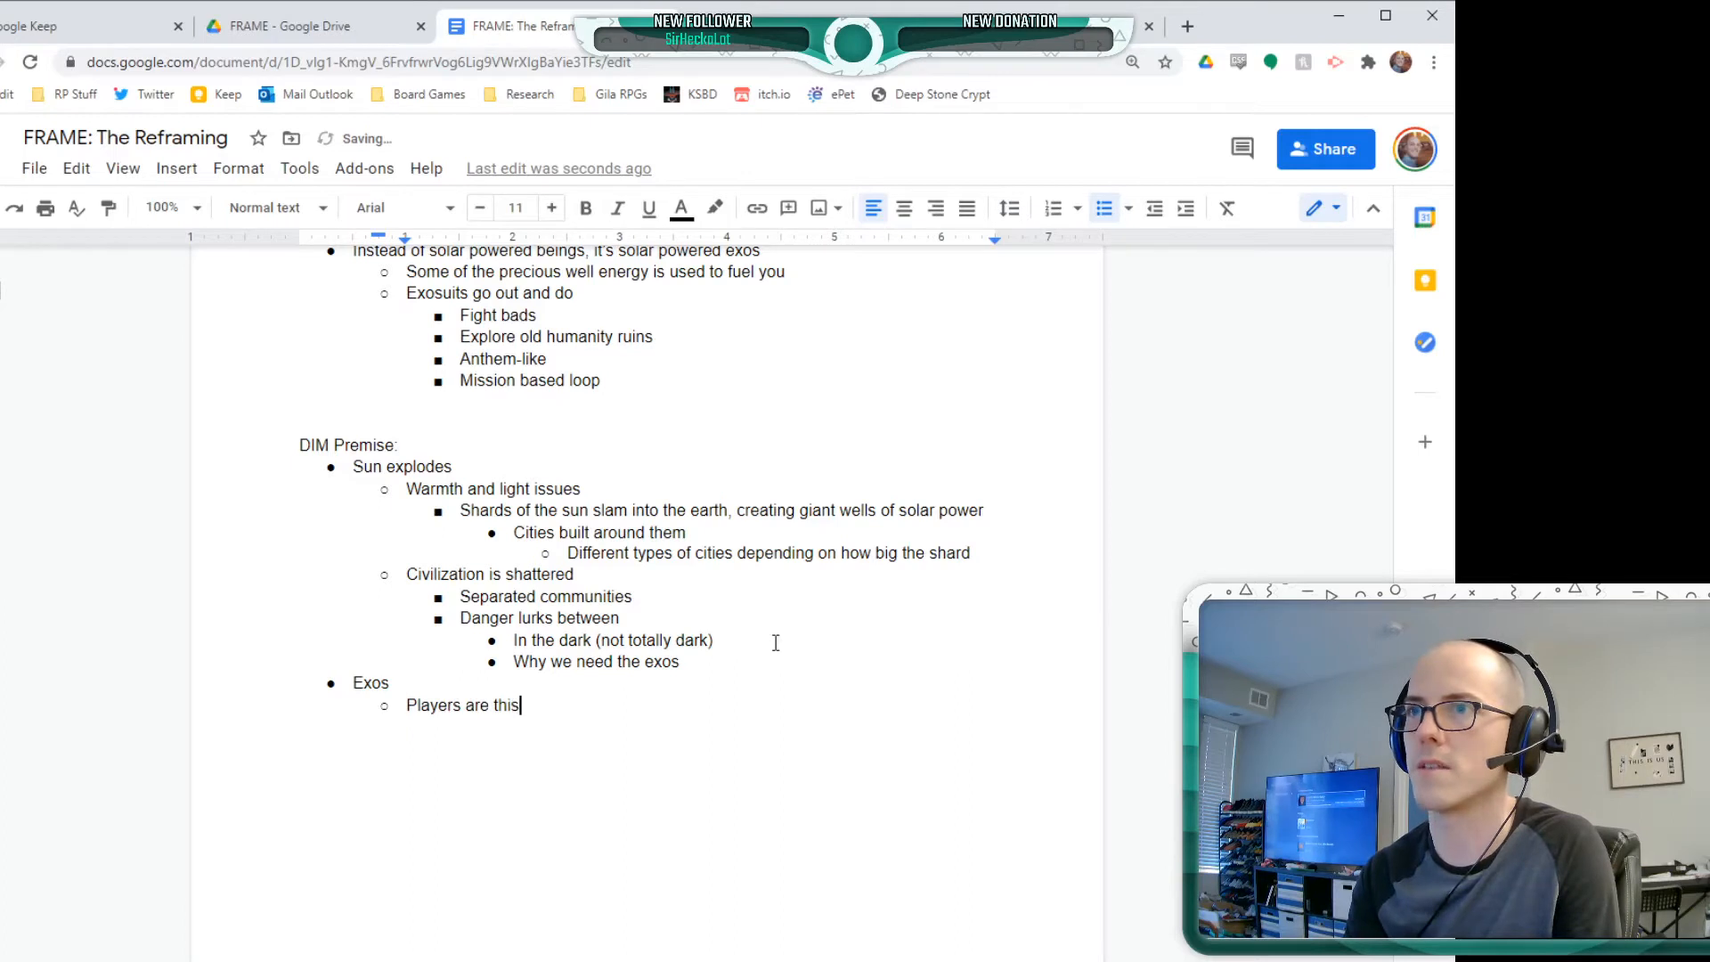
# Add "Option 1: Exos were built as a result of the disaster" below "Players are this", at the same level
pyautogui.press('Return')
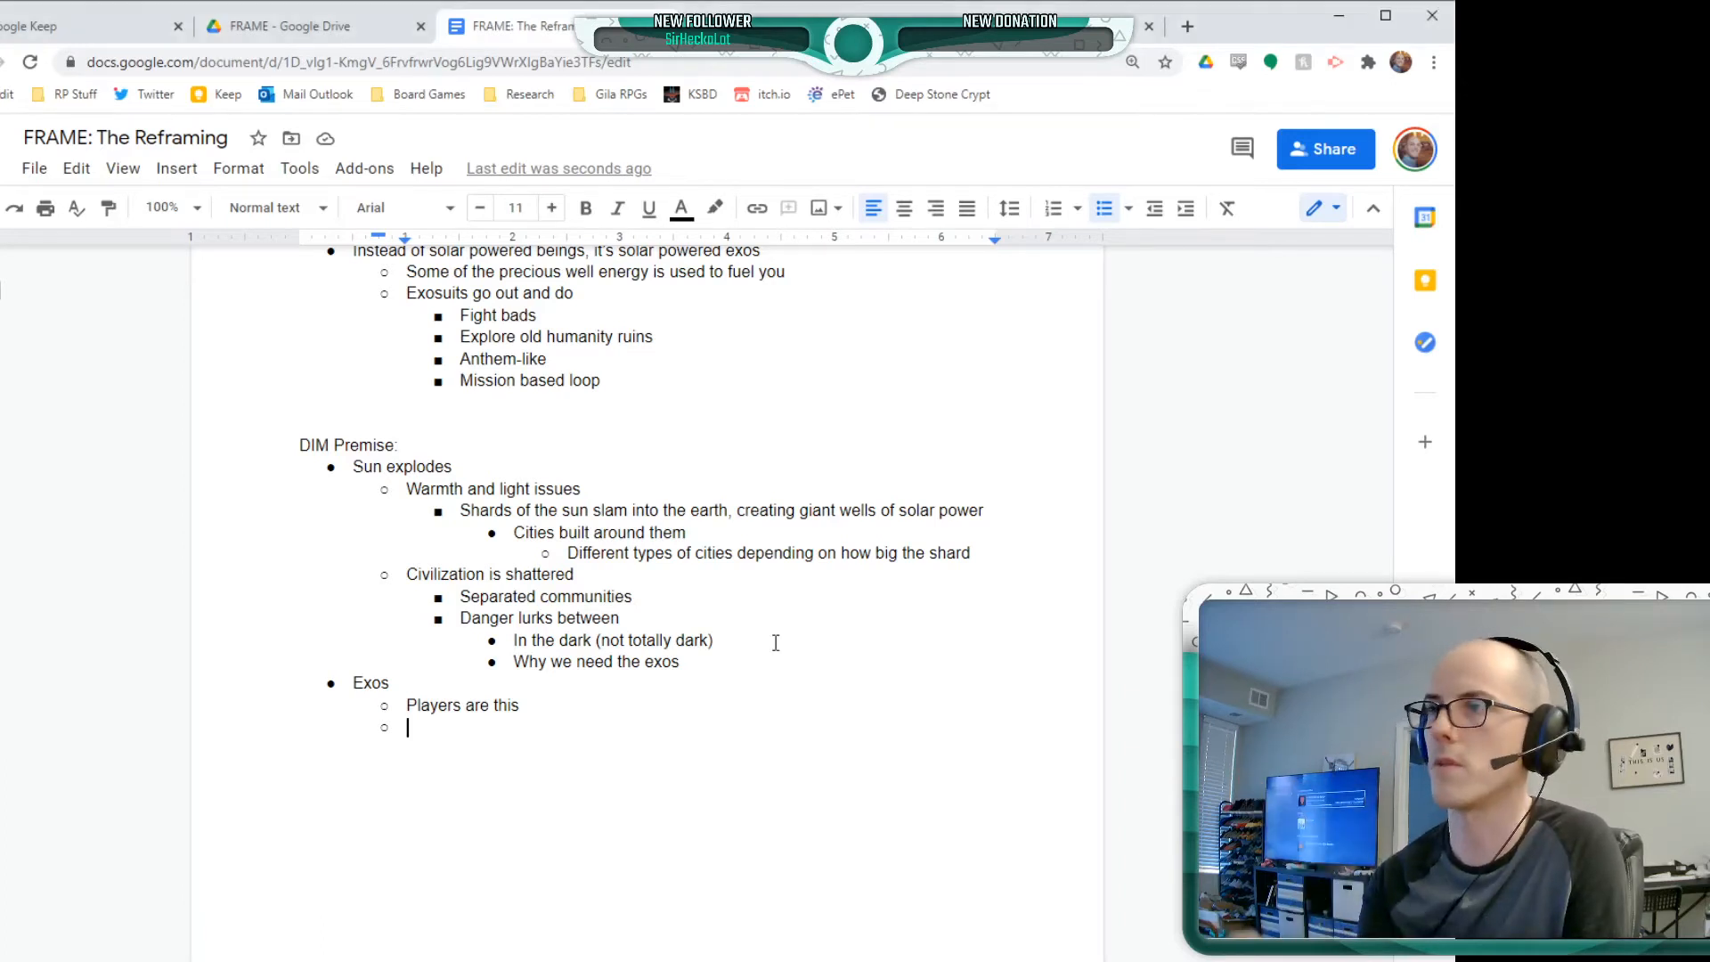
pyautogui.write('Option ')
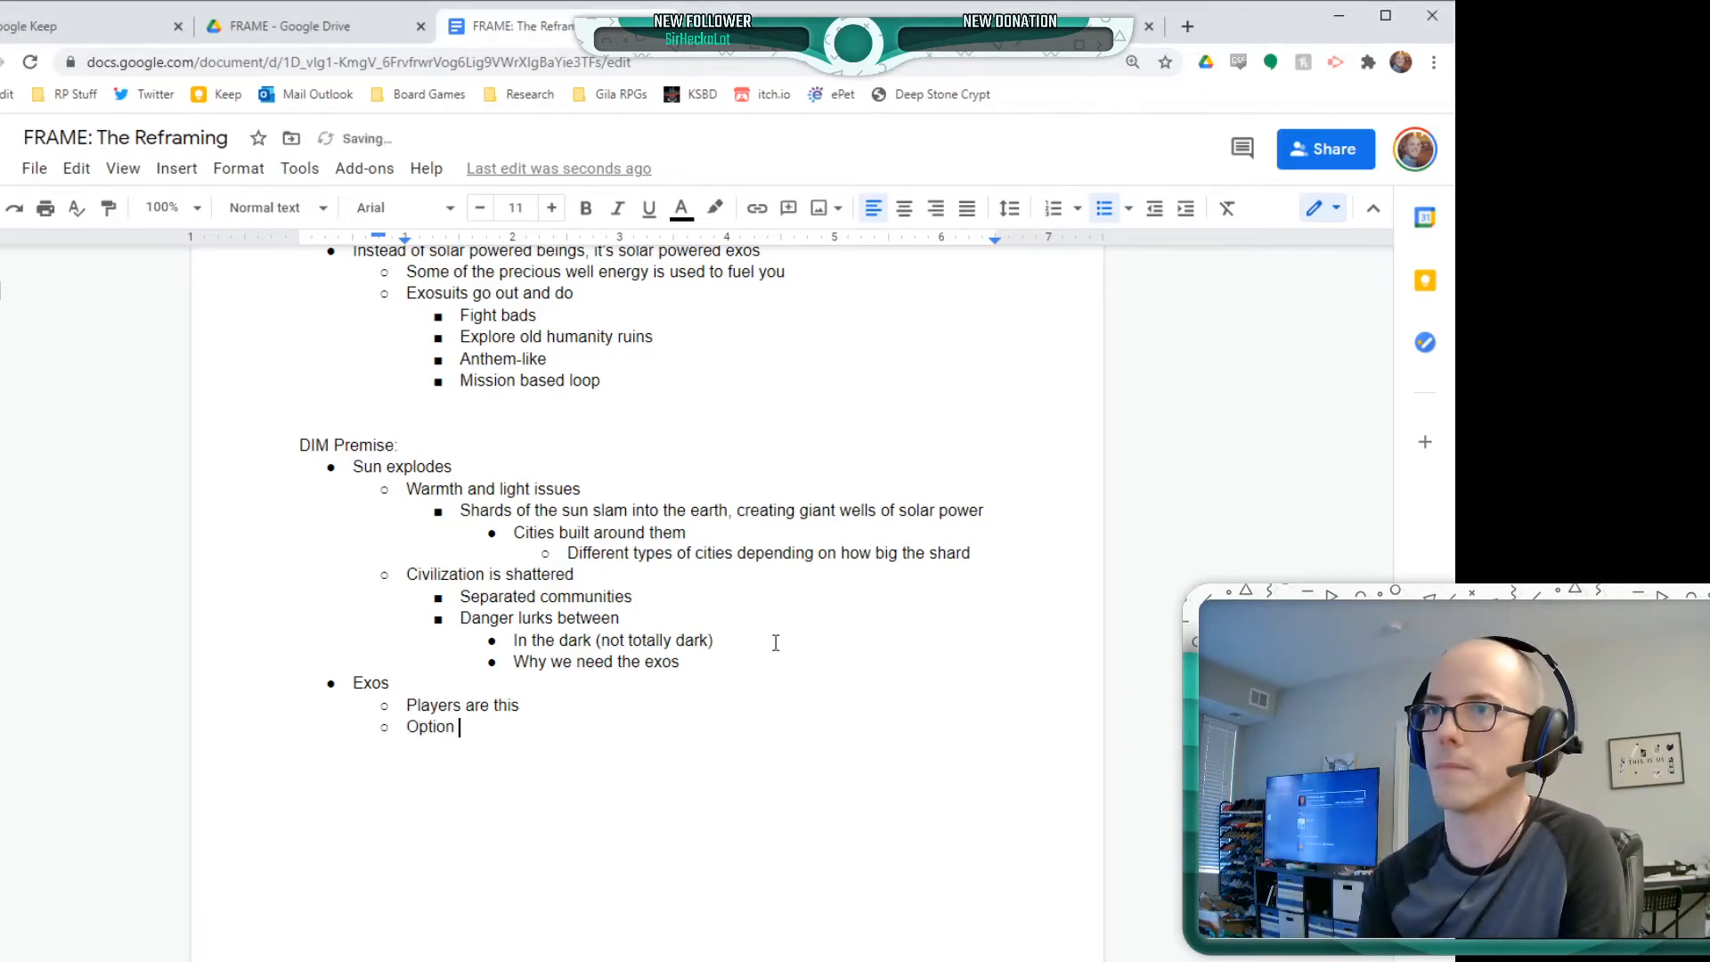
pyautogui.write('1: E')
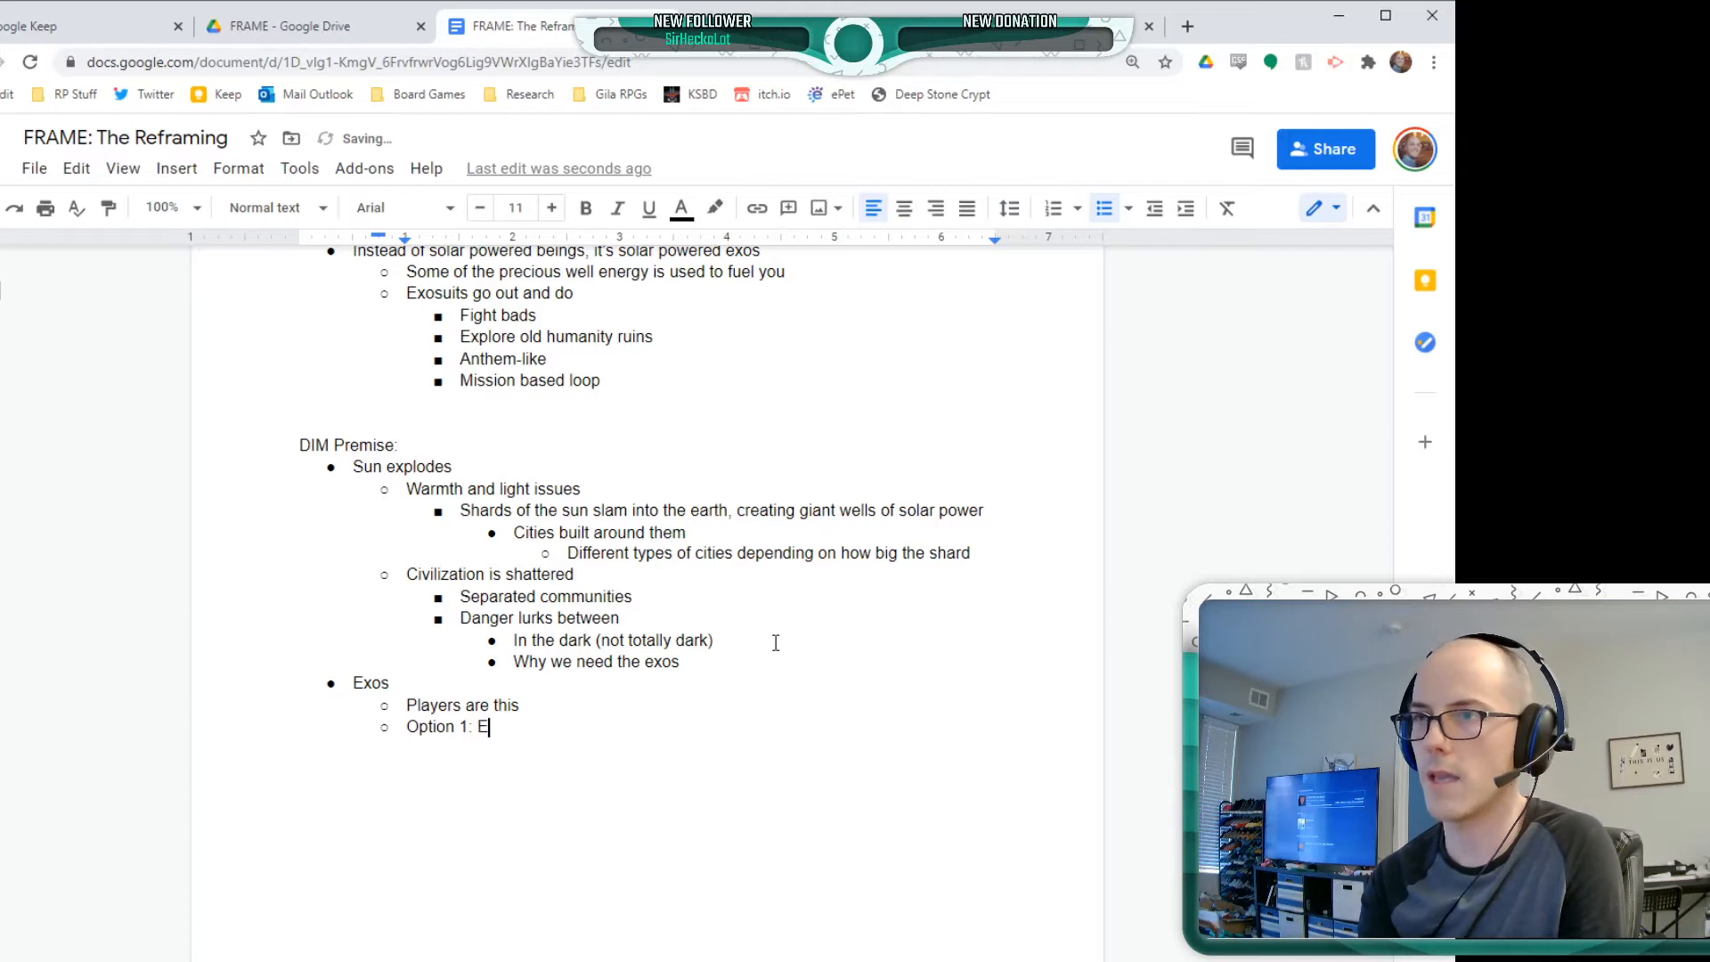
pyautogui.write('xos were bu')
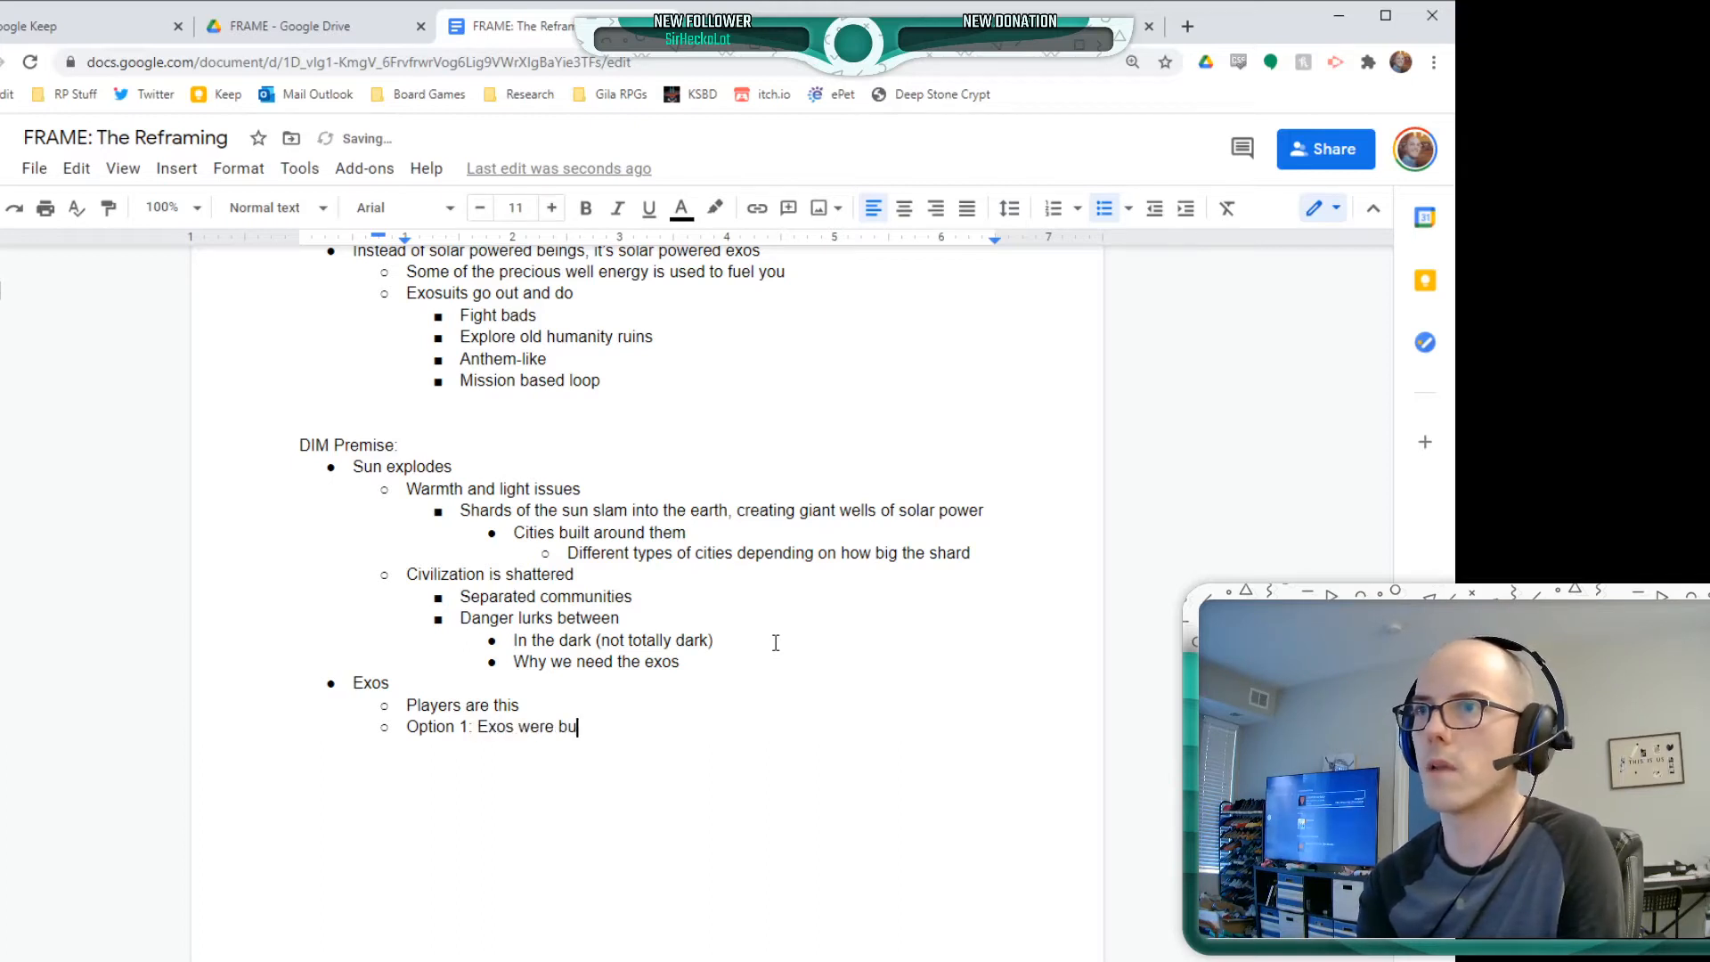
pyautogui.write('ilt as a result ')
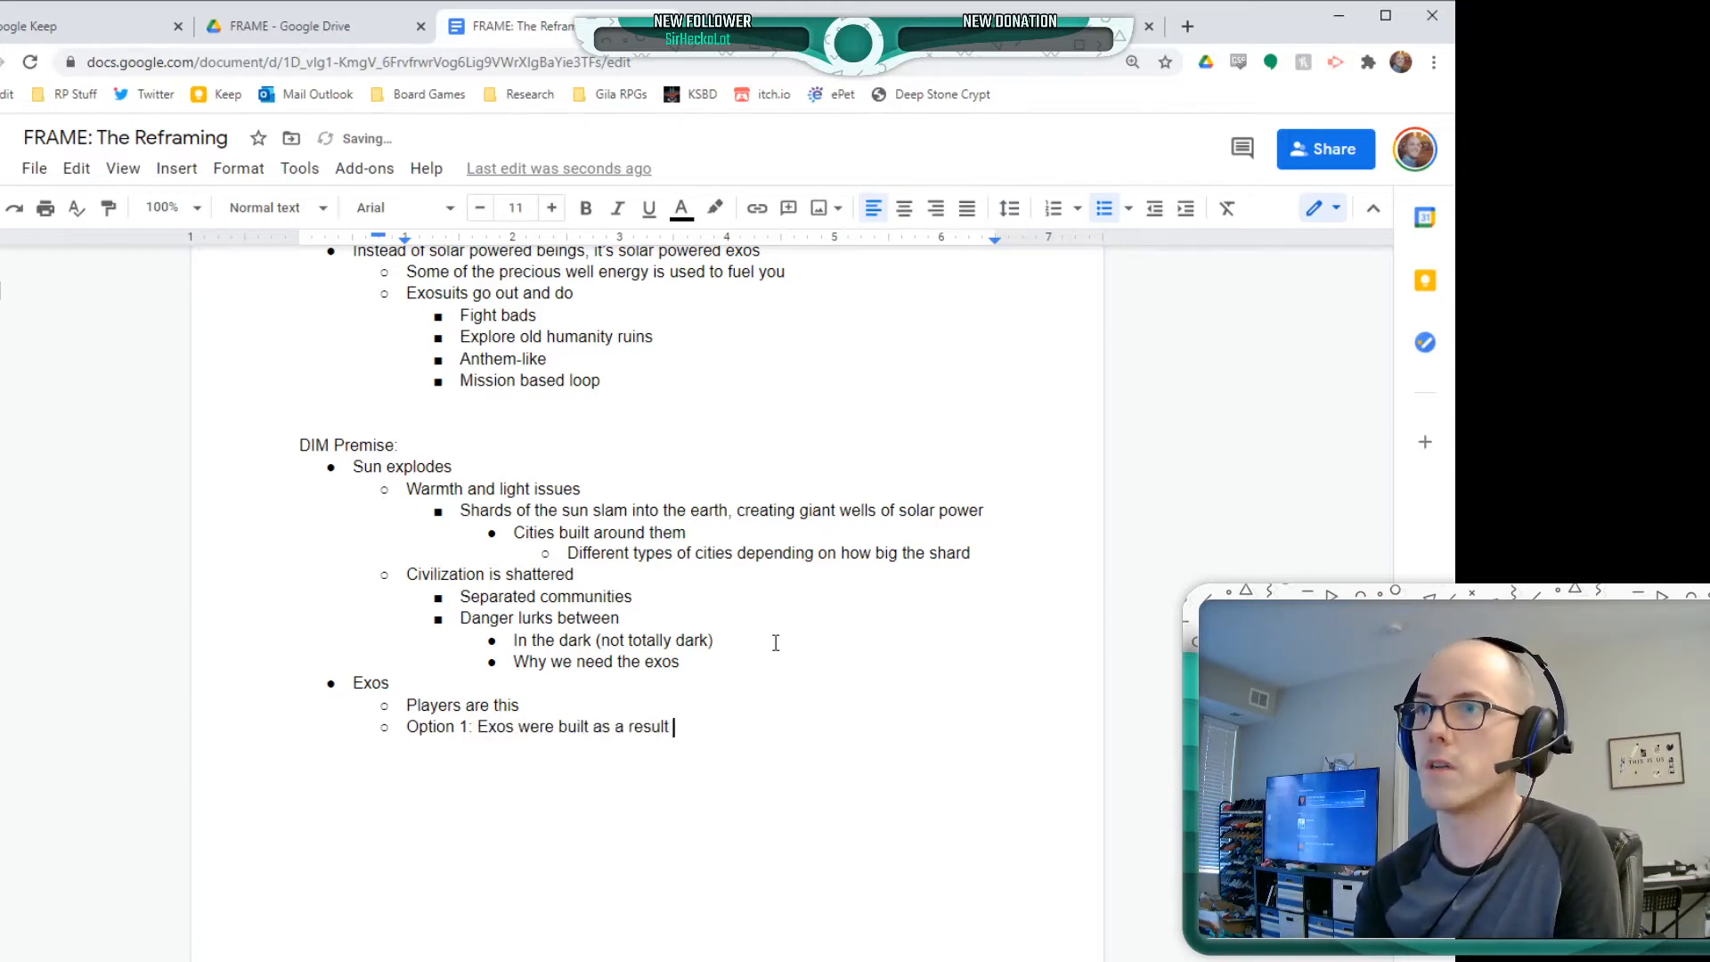
pyautogui.write('of the disasters')
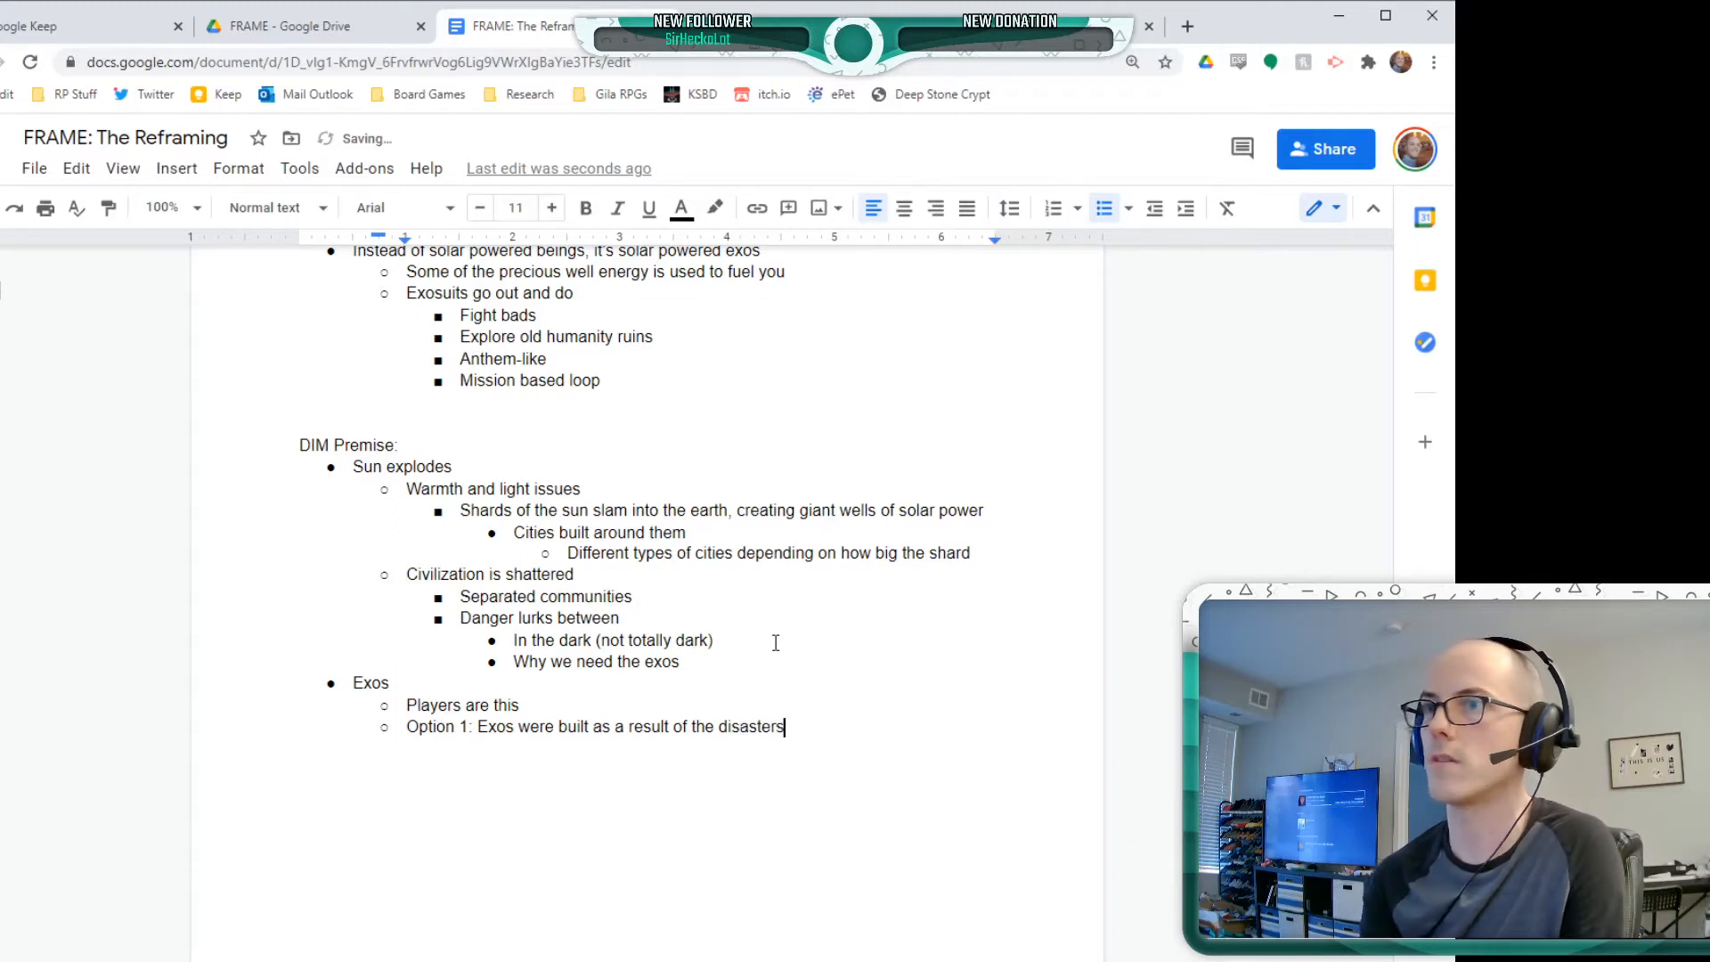
pyautogui.press('BackSpace')
# Nest "Fueled by the sun wells" under Option 1, with "Costly, risky" one level deeper
pyautogui.press('Return')
pyautogui.press('Tab')
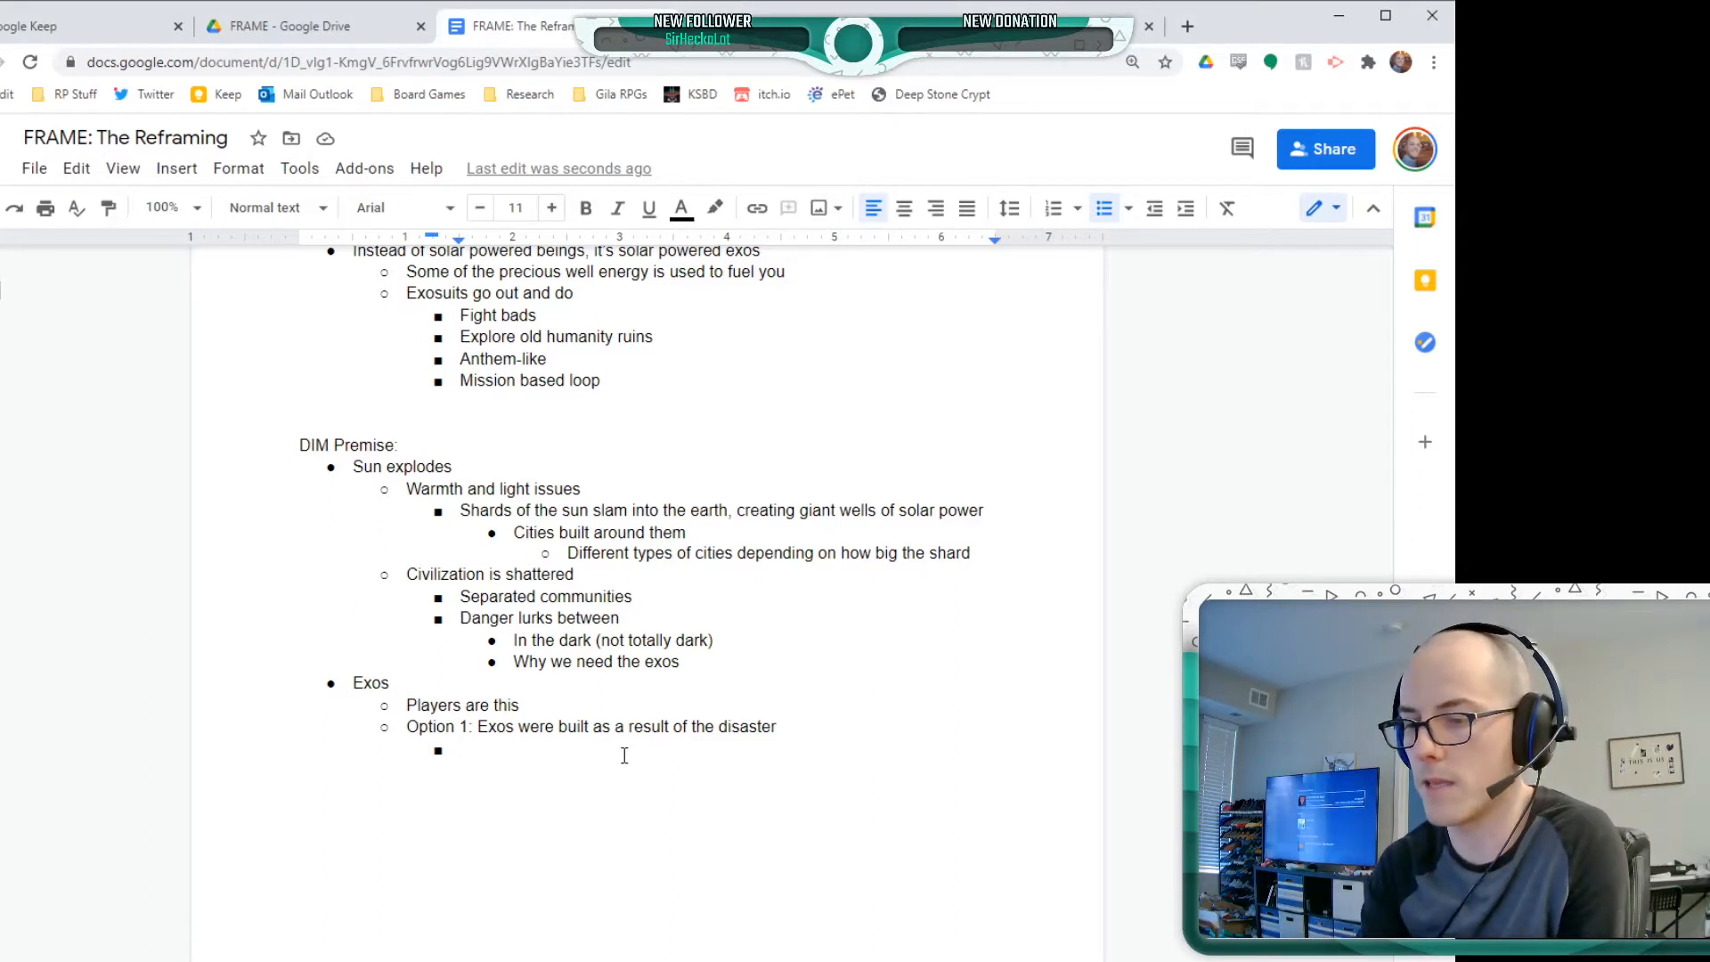
pyautogui.write('Fueled ')
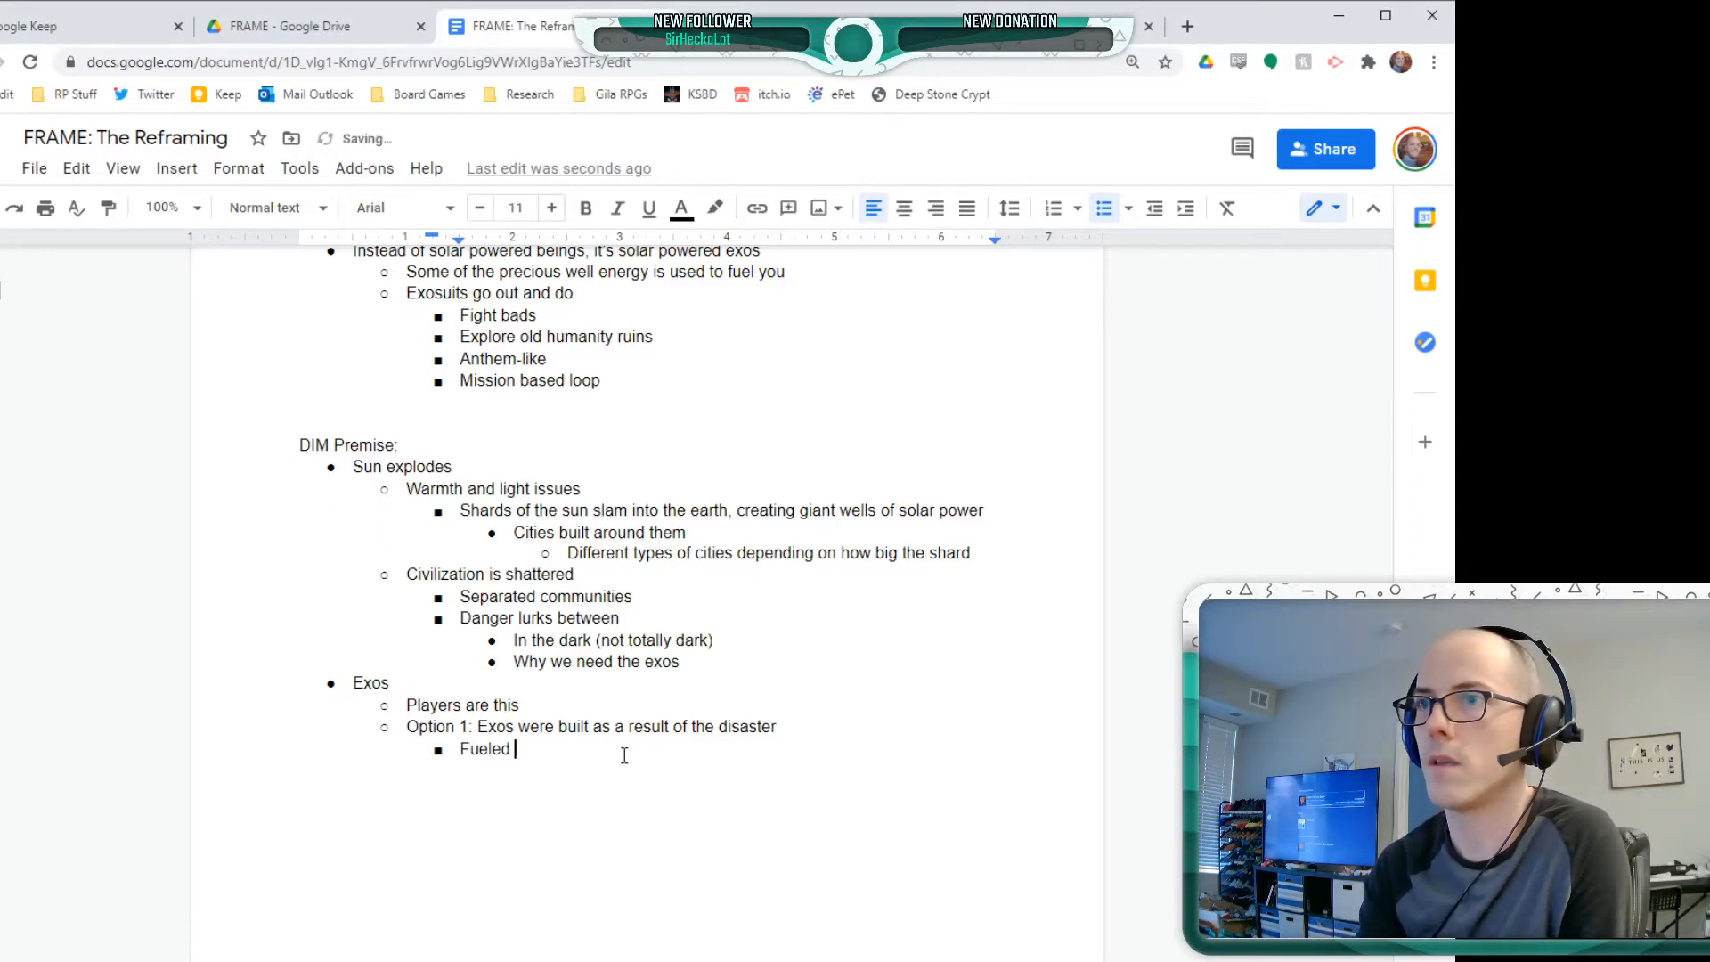
pyautogui.write('by the sun wells')
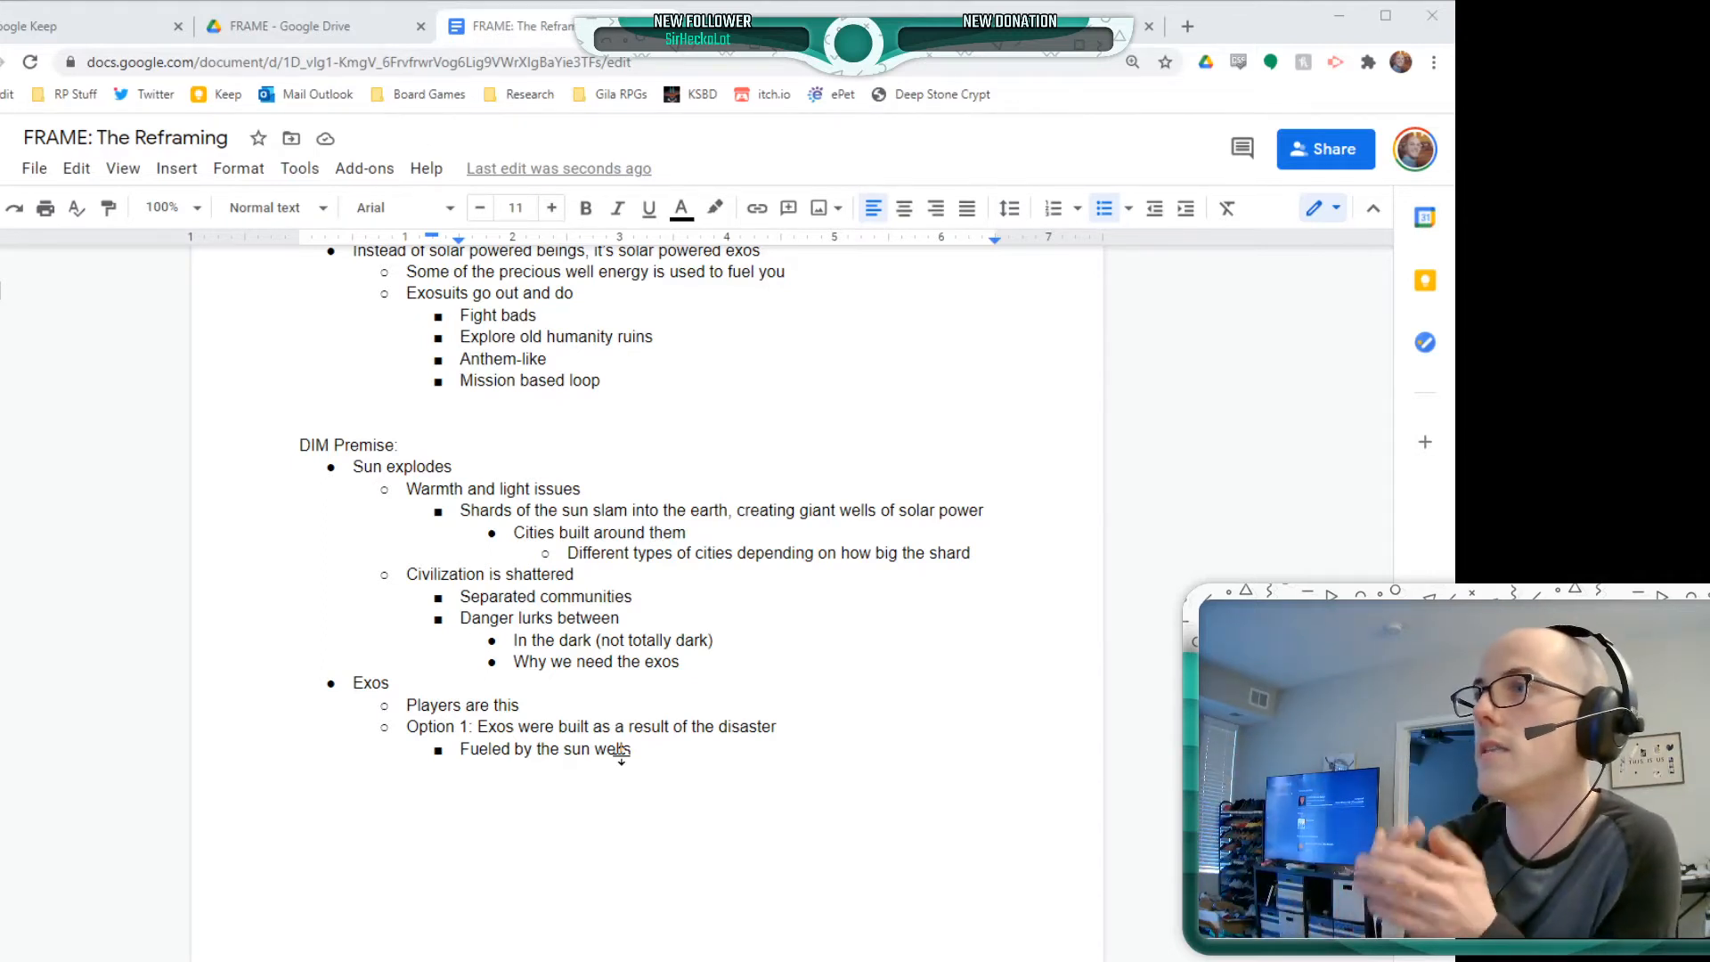
pyautogui.click(625, 754)
pyautogui.press('Return')
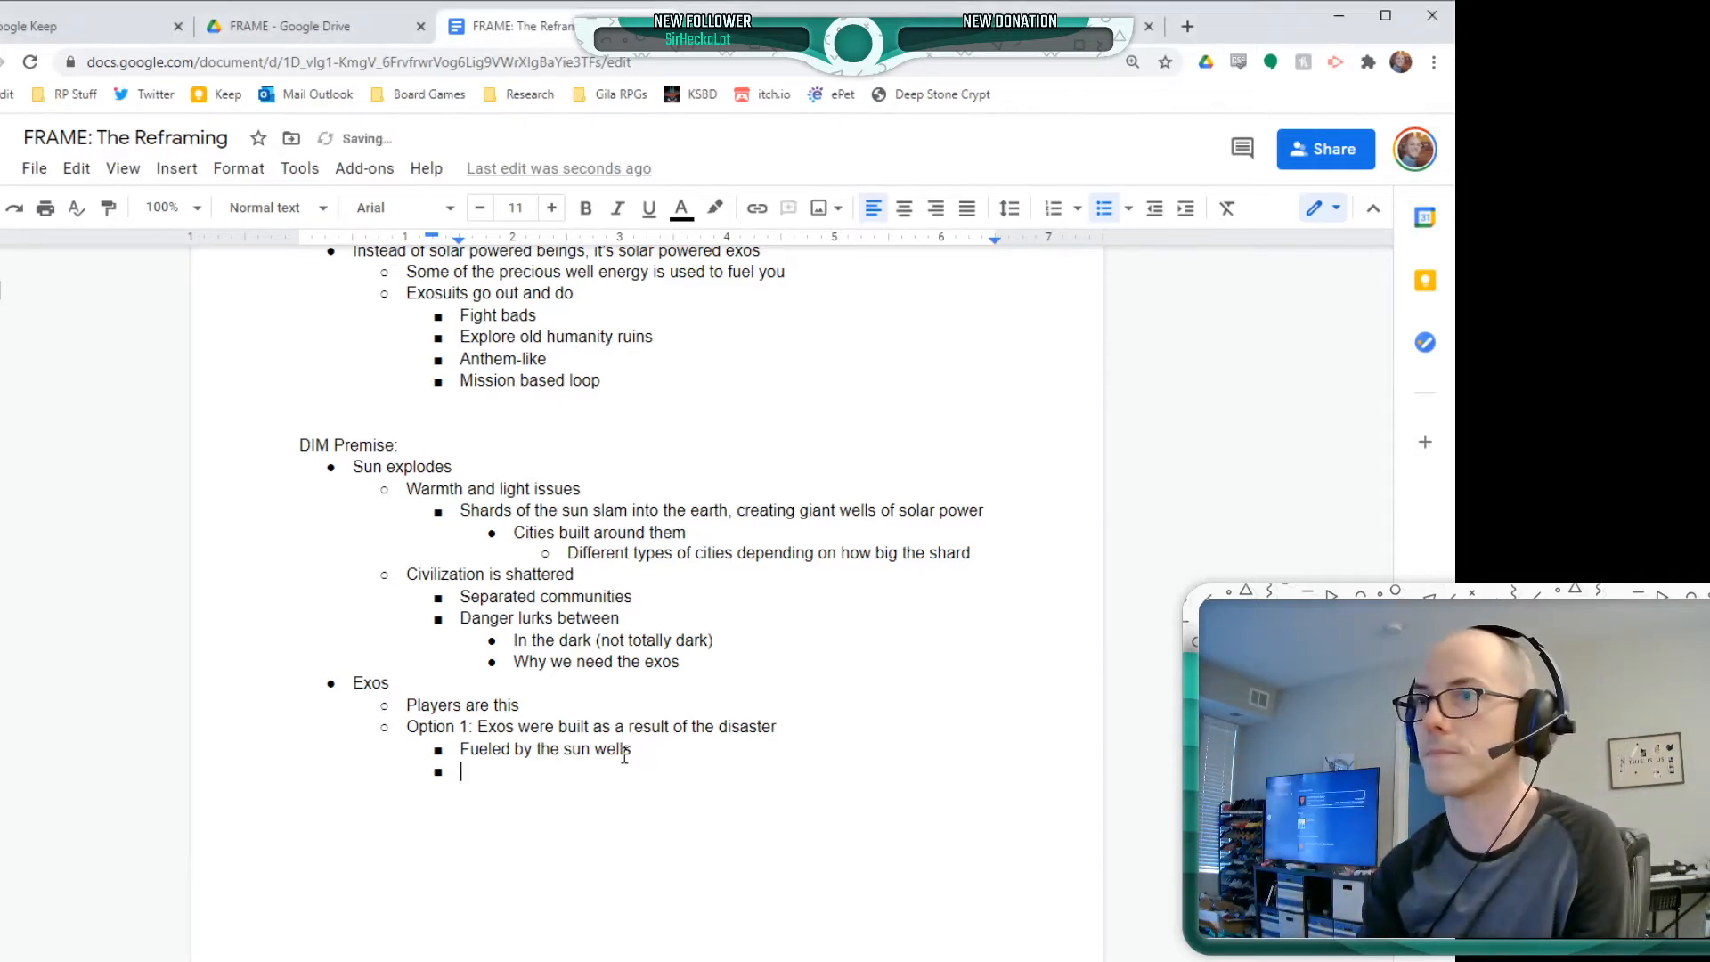
pyautogui.press('Tab')
pyautogui.write('Costly, risky')
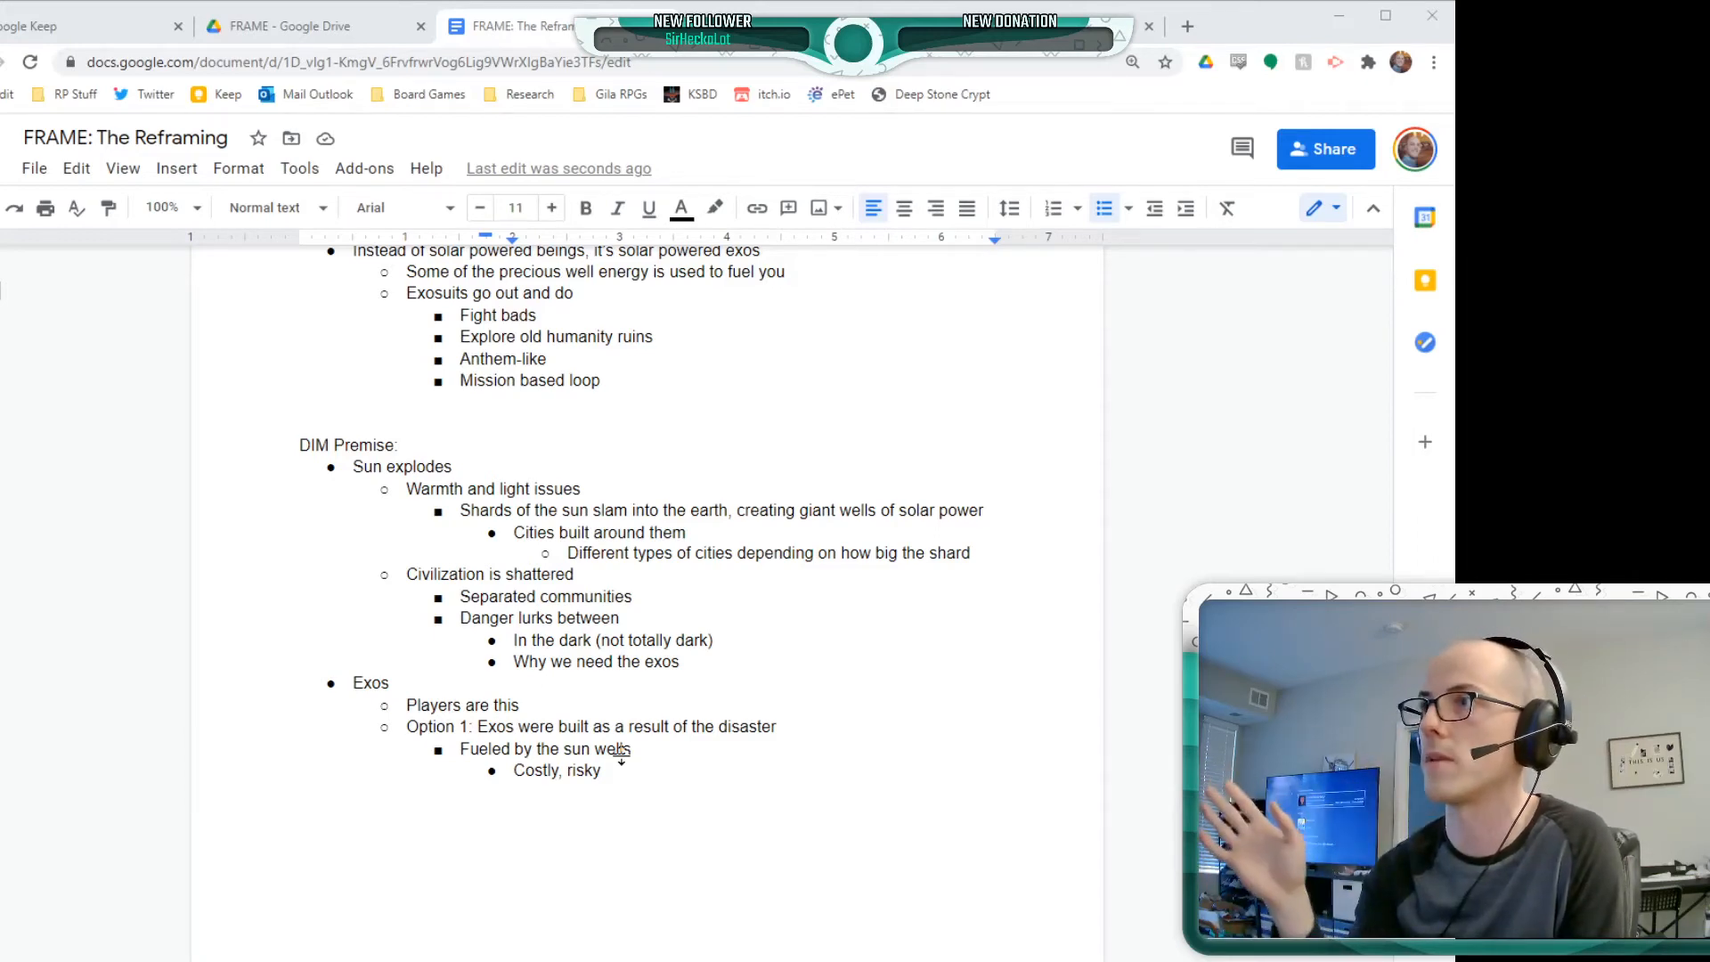
# Add "Option 2: Unearthed because of the disaster" at Option 1's level and start an empty sub-bullet beneath it
pyautogui.hotkey('alt', 'Tab')
pyautogui.press('Return')
pyautogui.hotkey('shift', 'Tab')
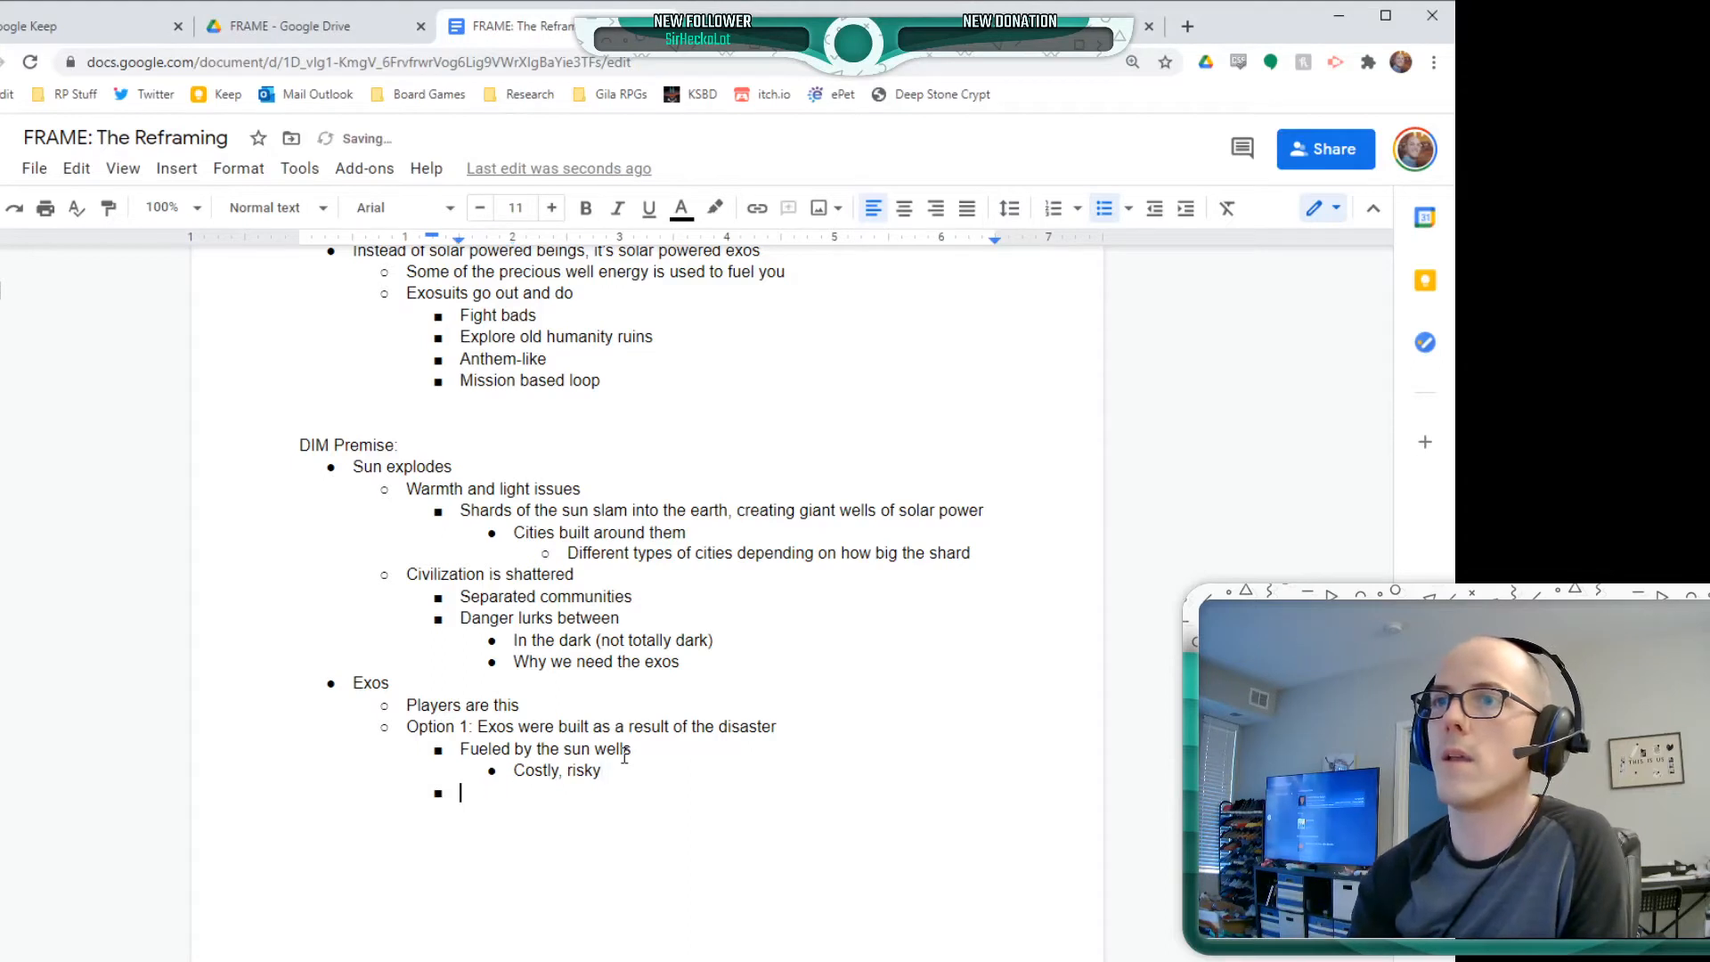
pyautogui.hotkey('shift', 'Tab')
pyautogui.hotkey('alt', 'Tab')
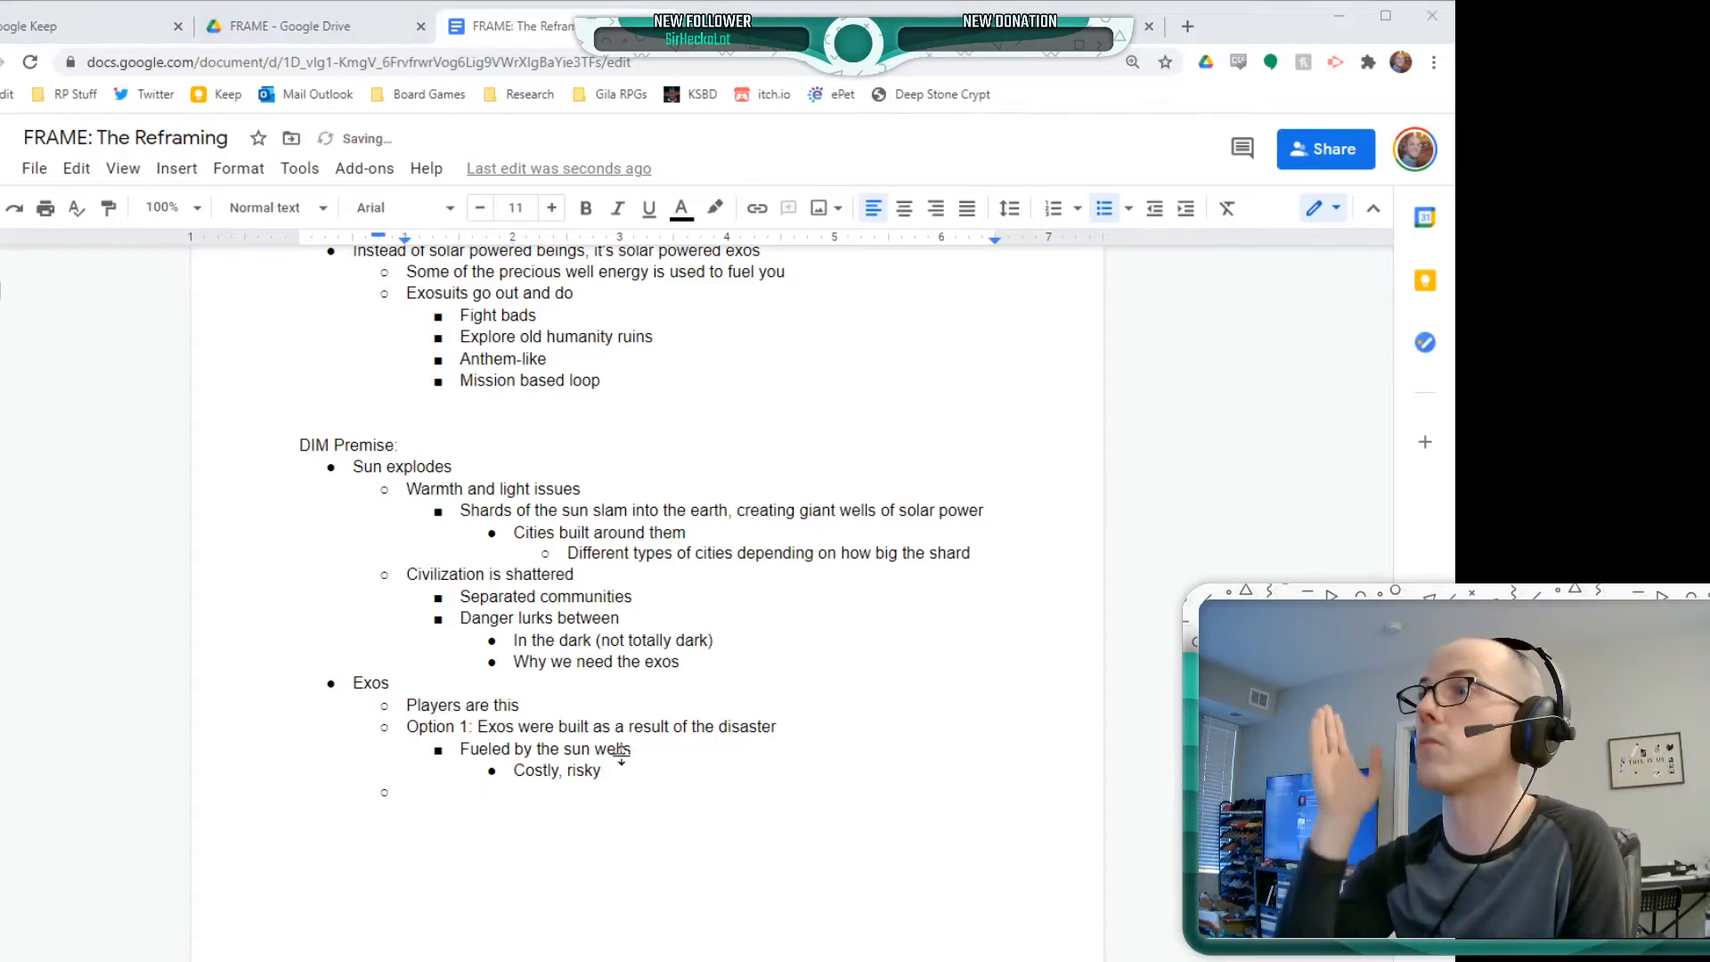
pyautogui.hotkey('alt', 'Tab')
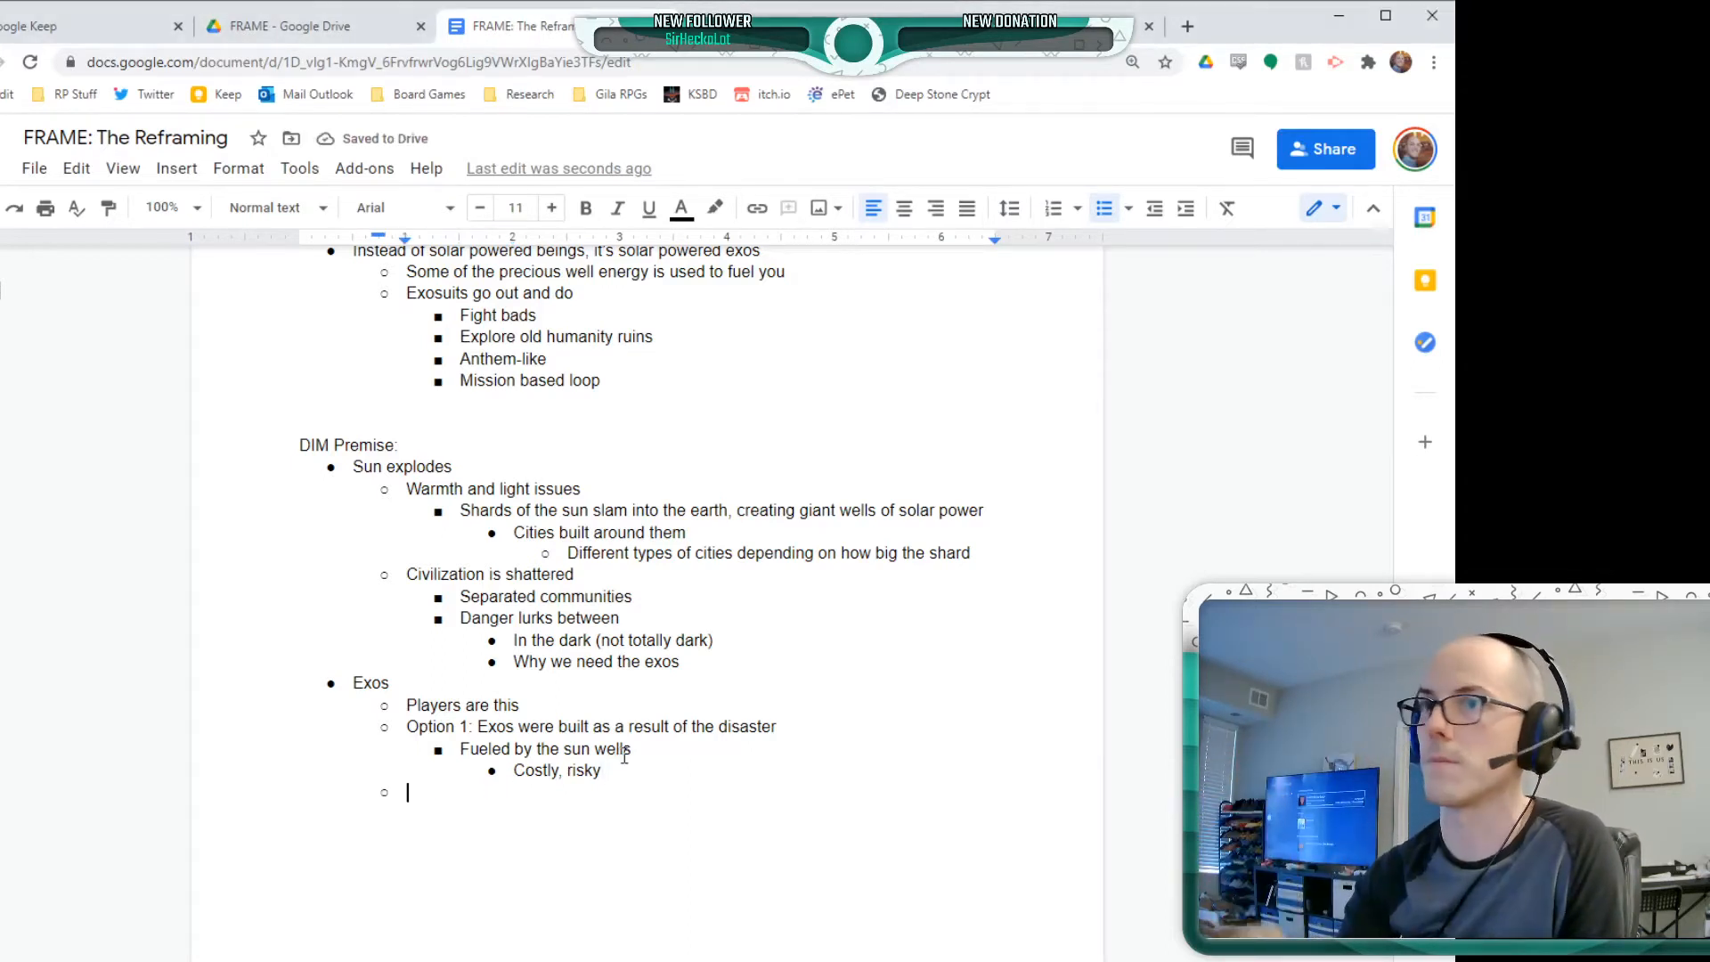
pyautogui.write('Option 2:')
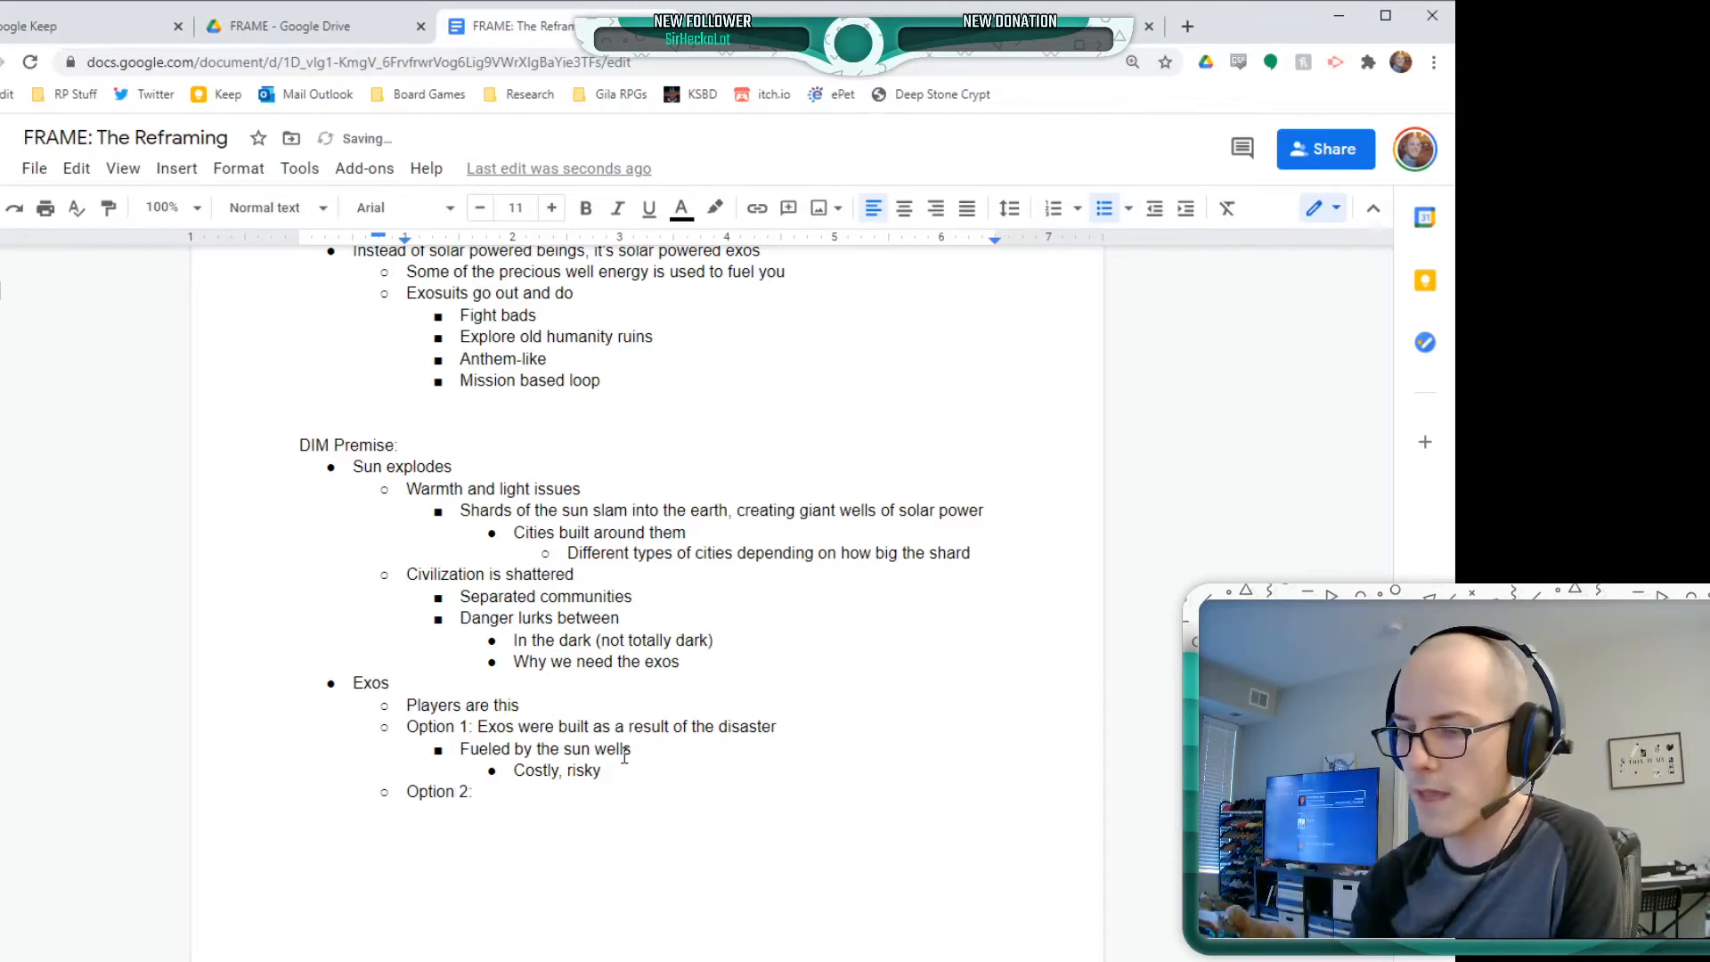
pyautogui.write(' Unearthed')
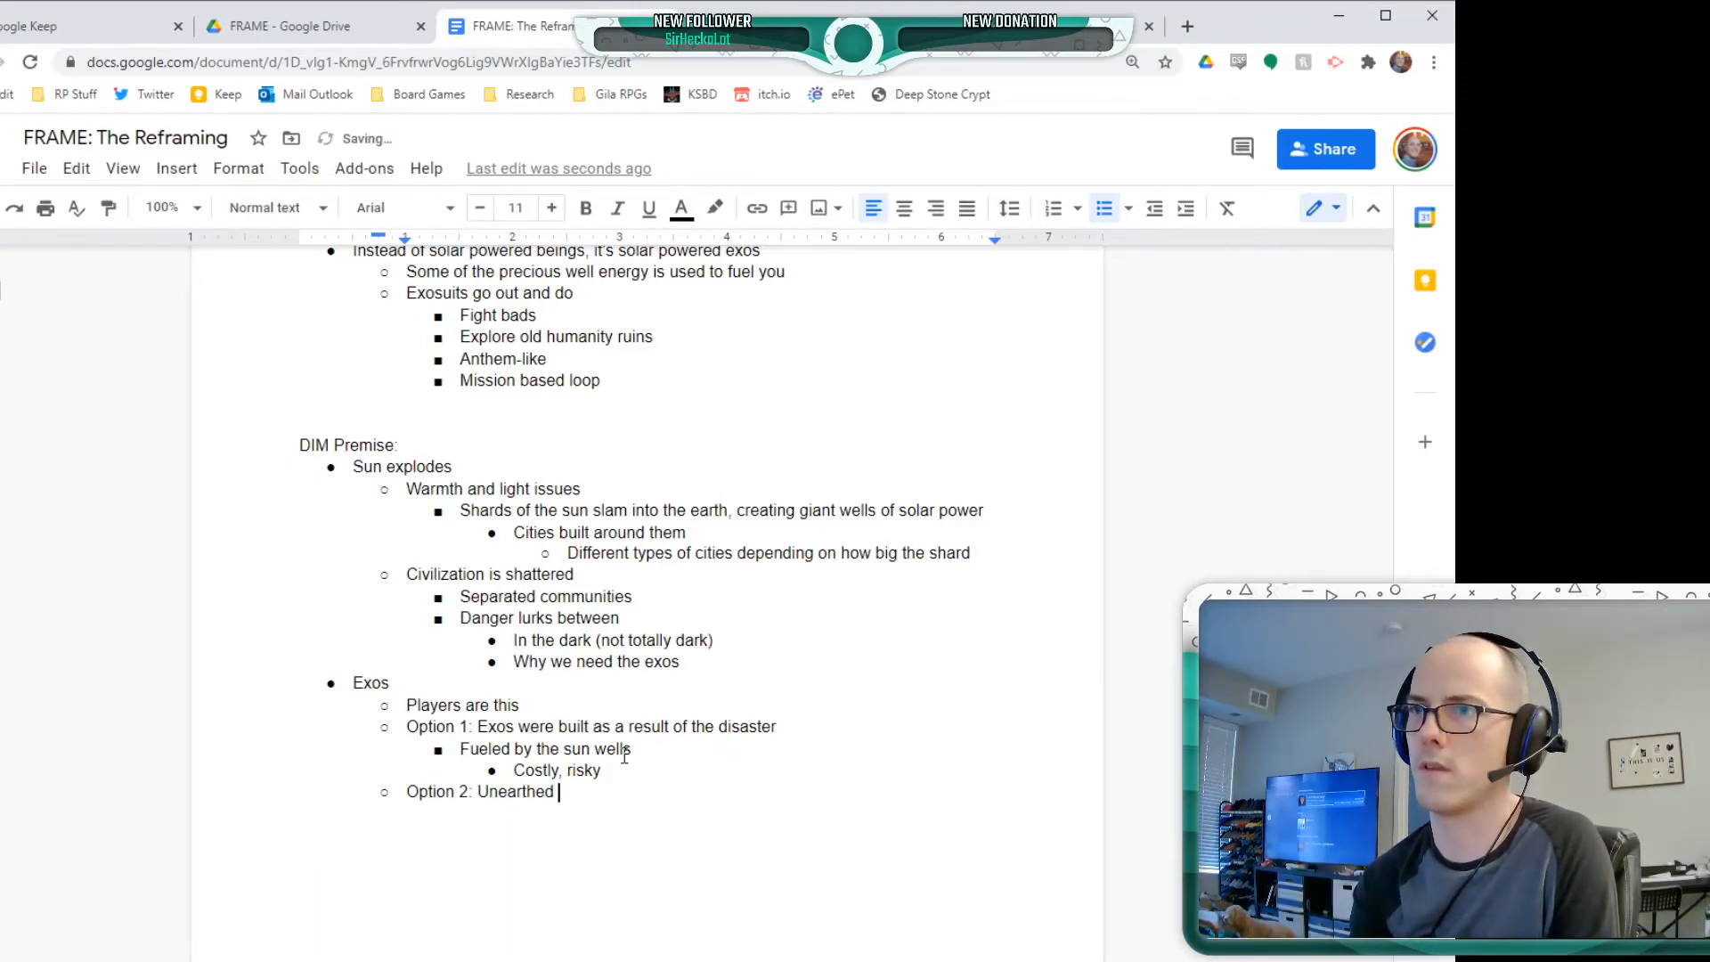
pyautogui.write(' because of the s')
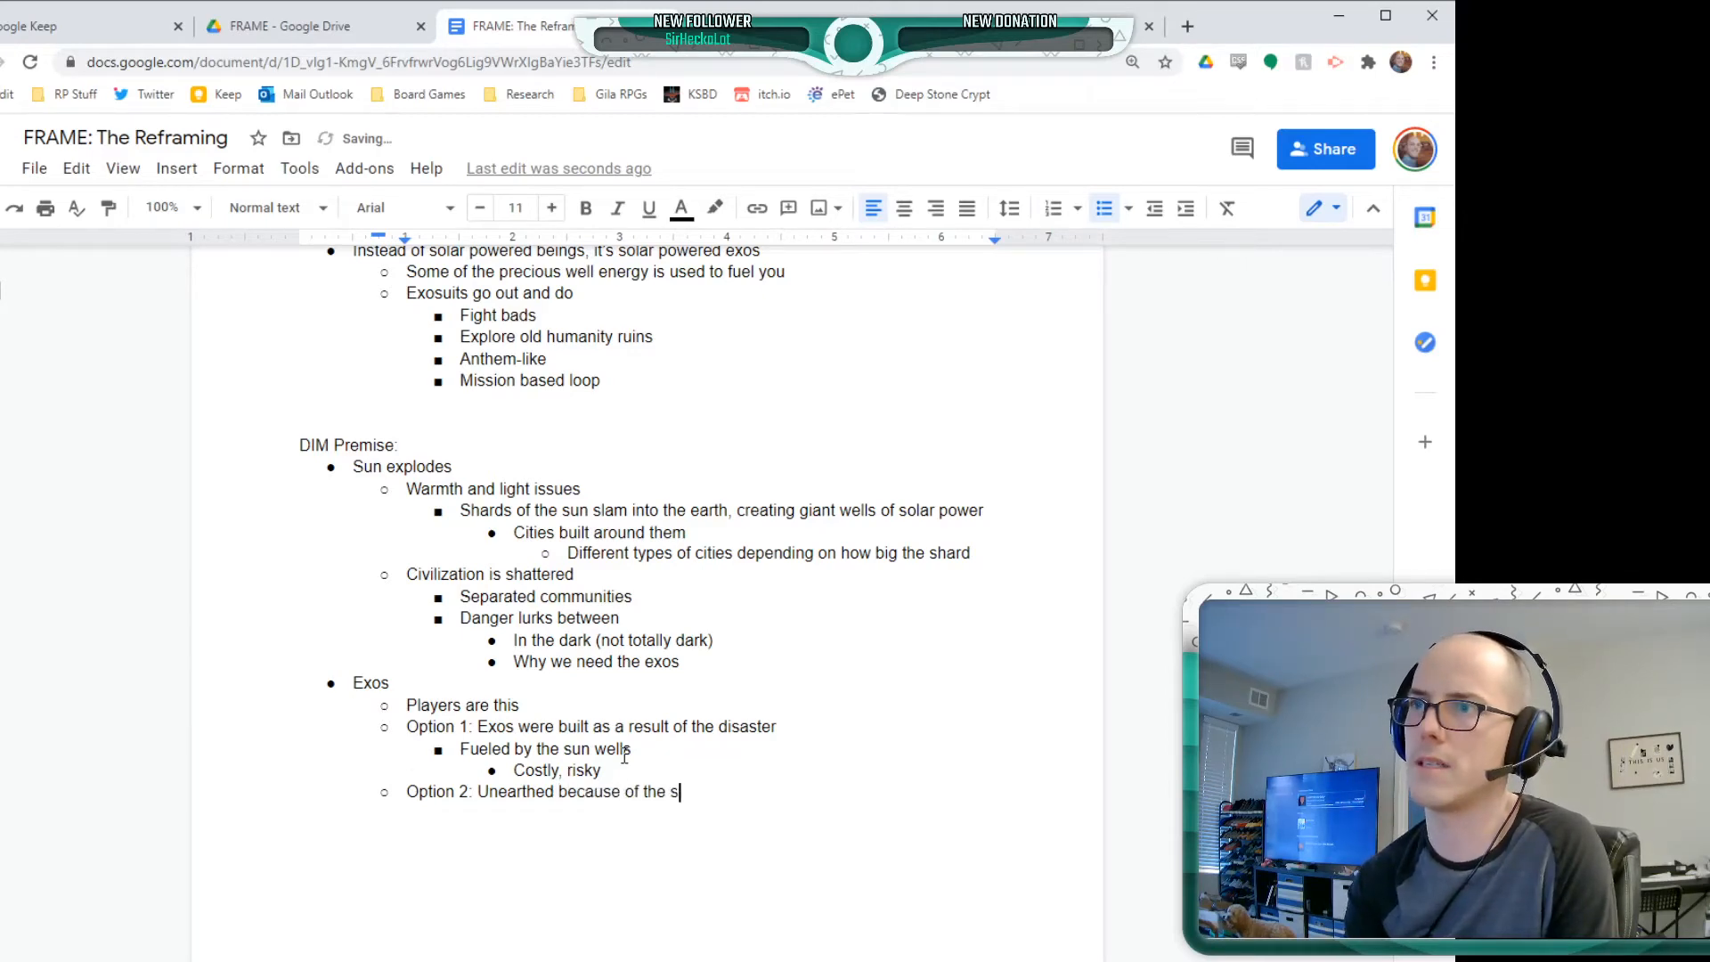
pyautogui.press('BackSpace')
pyautogui.write('disaster')
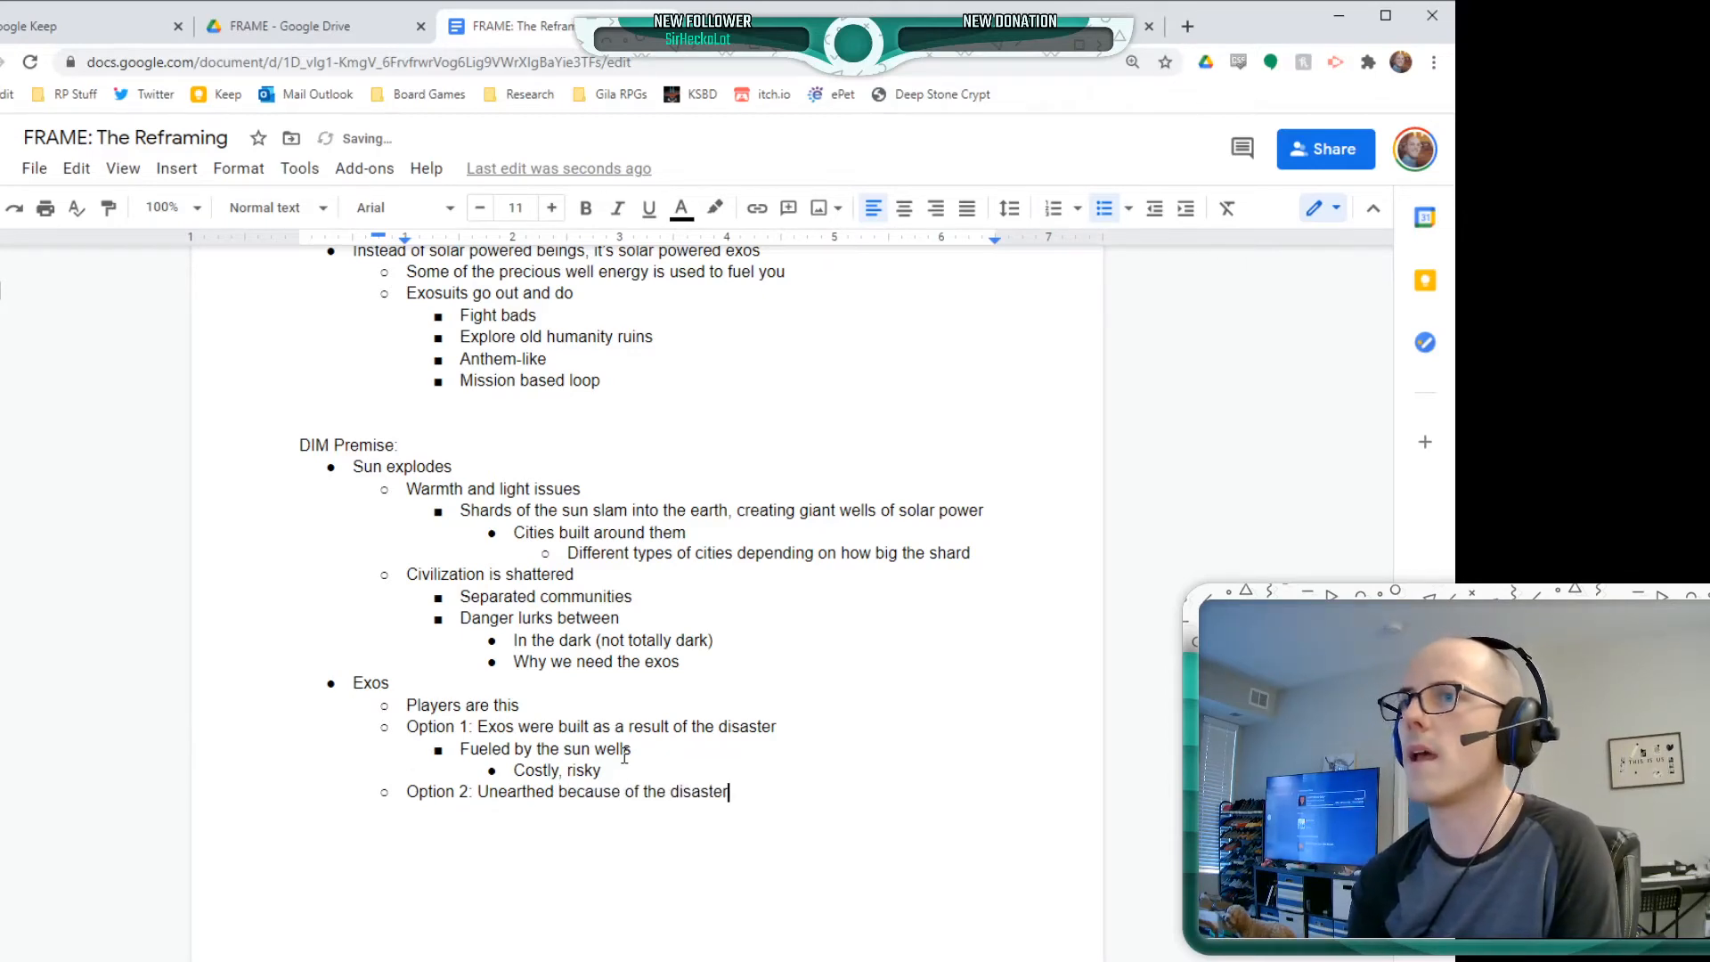
pyautogui.press('Return')
pyautogui.press('Tab')
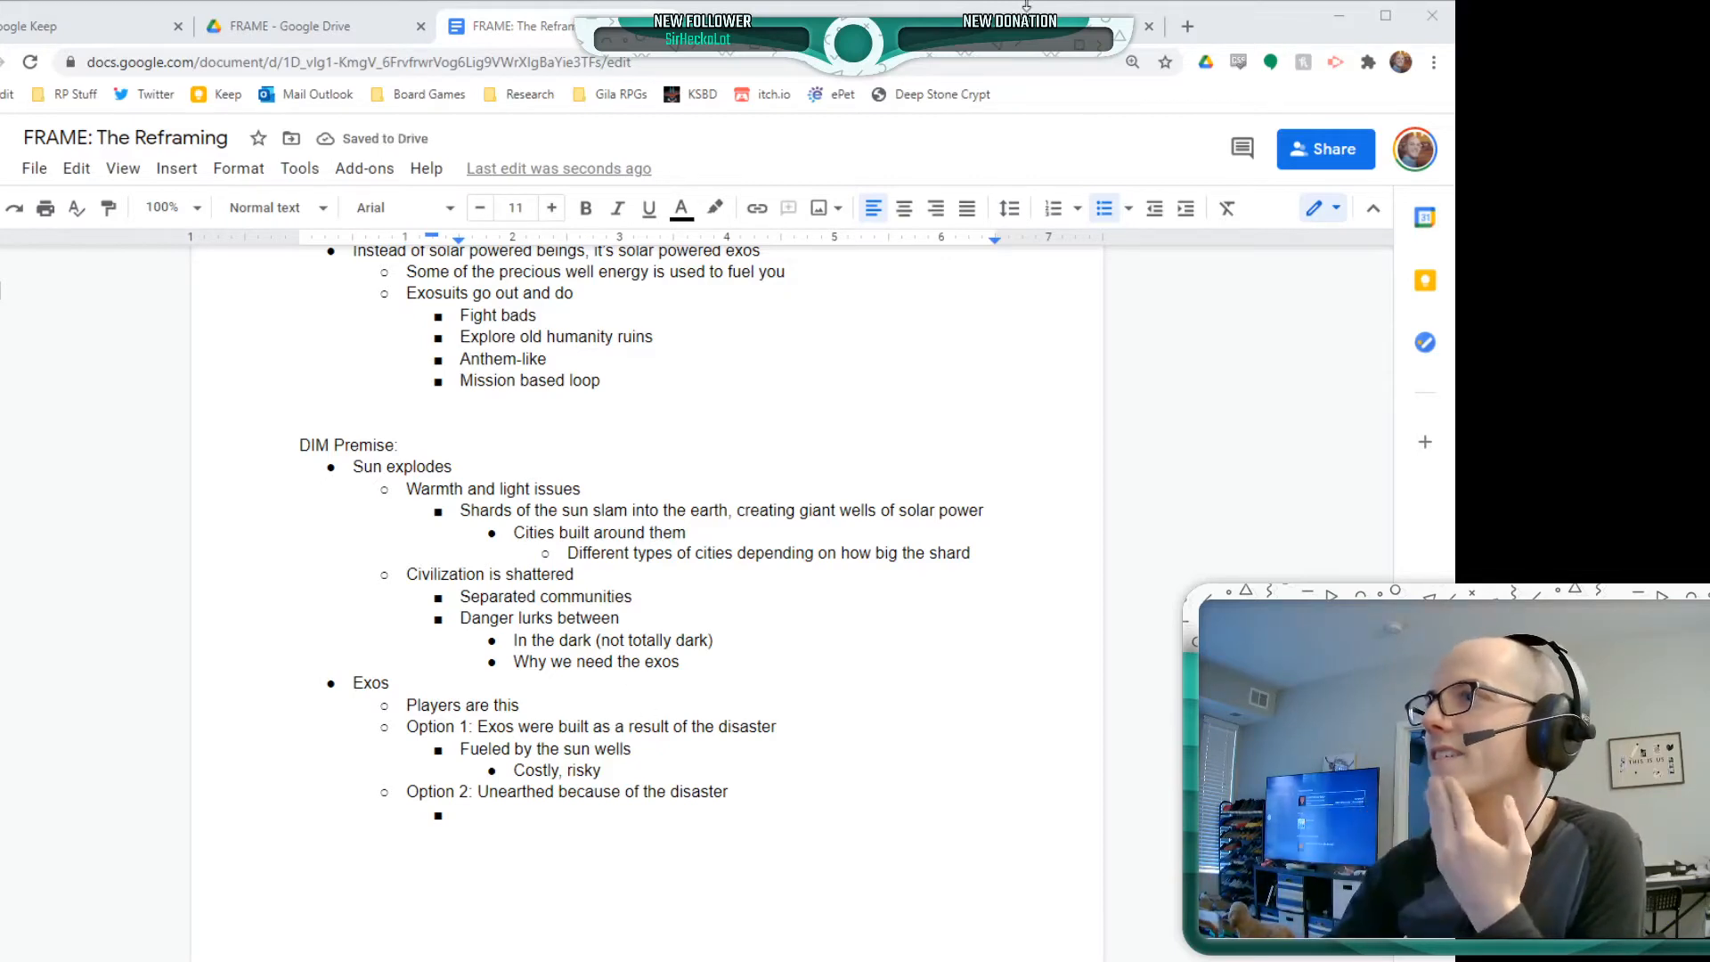
# Switch to the Sheikah Slate search results and review the item's location, uses and other appearances on its Zelda Wiki article
pyautogui.click(1071, 20)
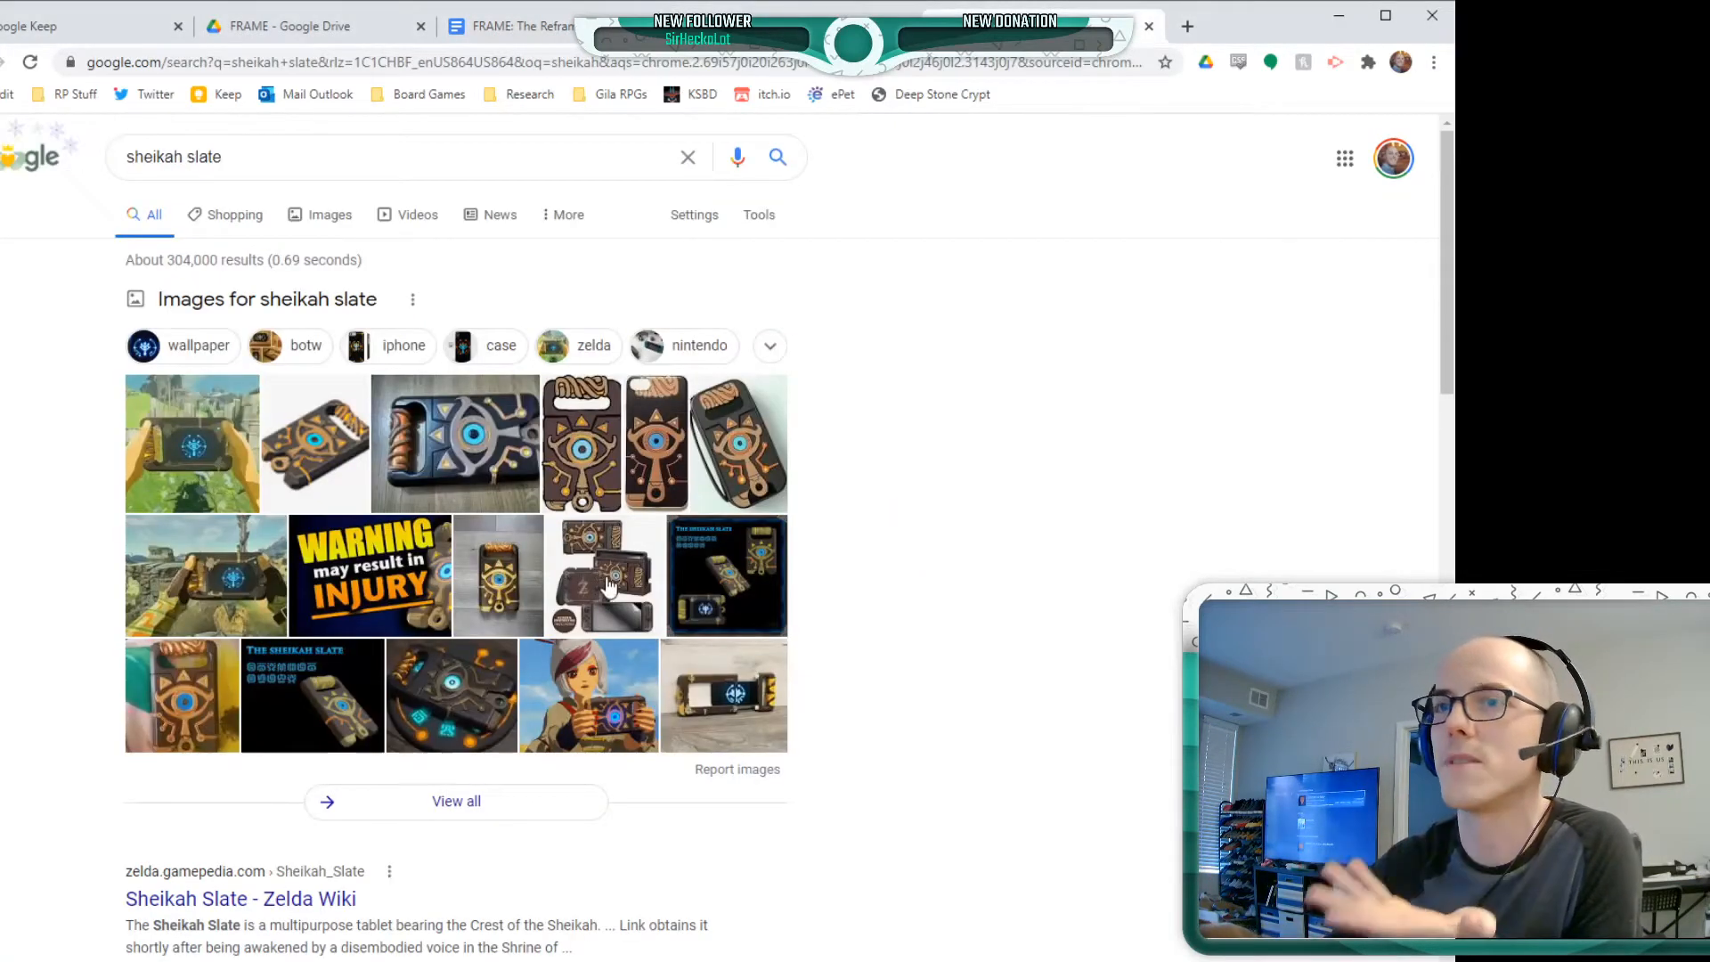
pyautogui.scroll(-5, 450, 888)
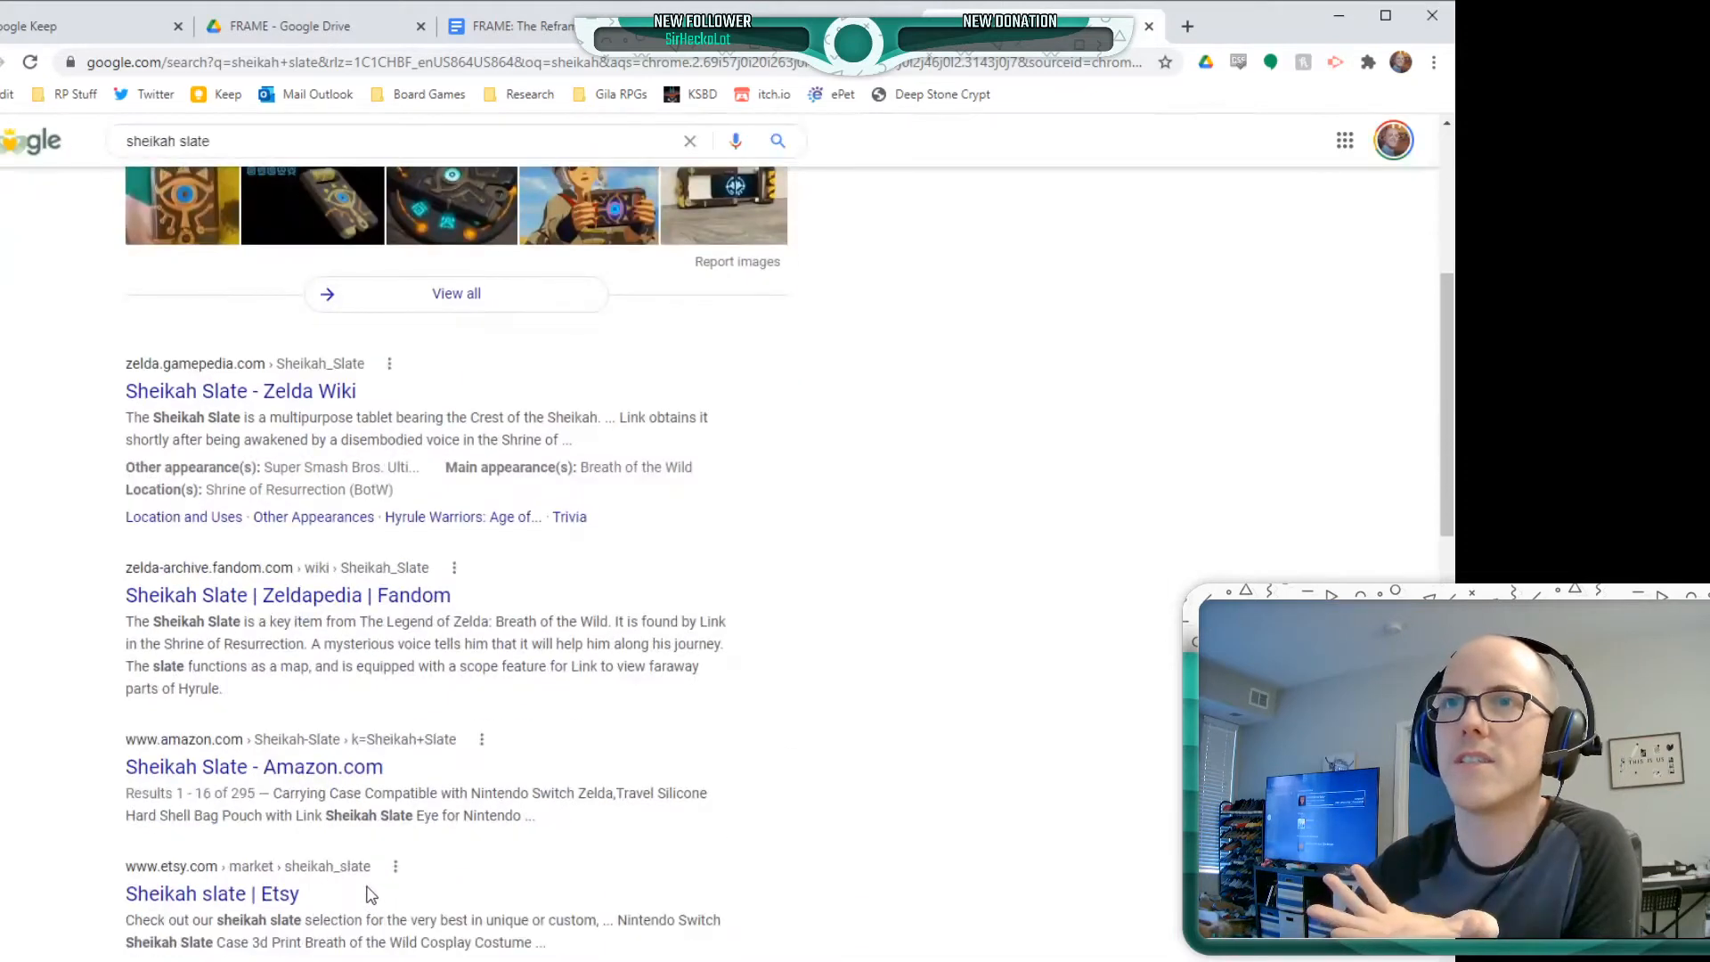
pyautogui.click(296, 393)
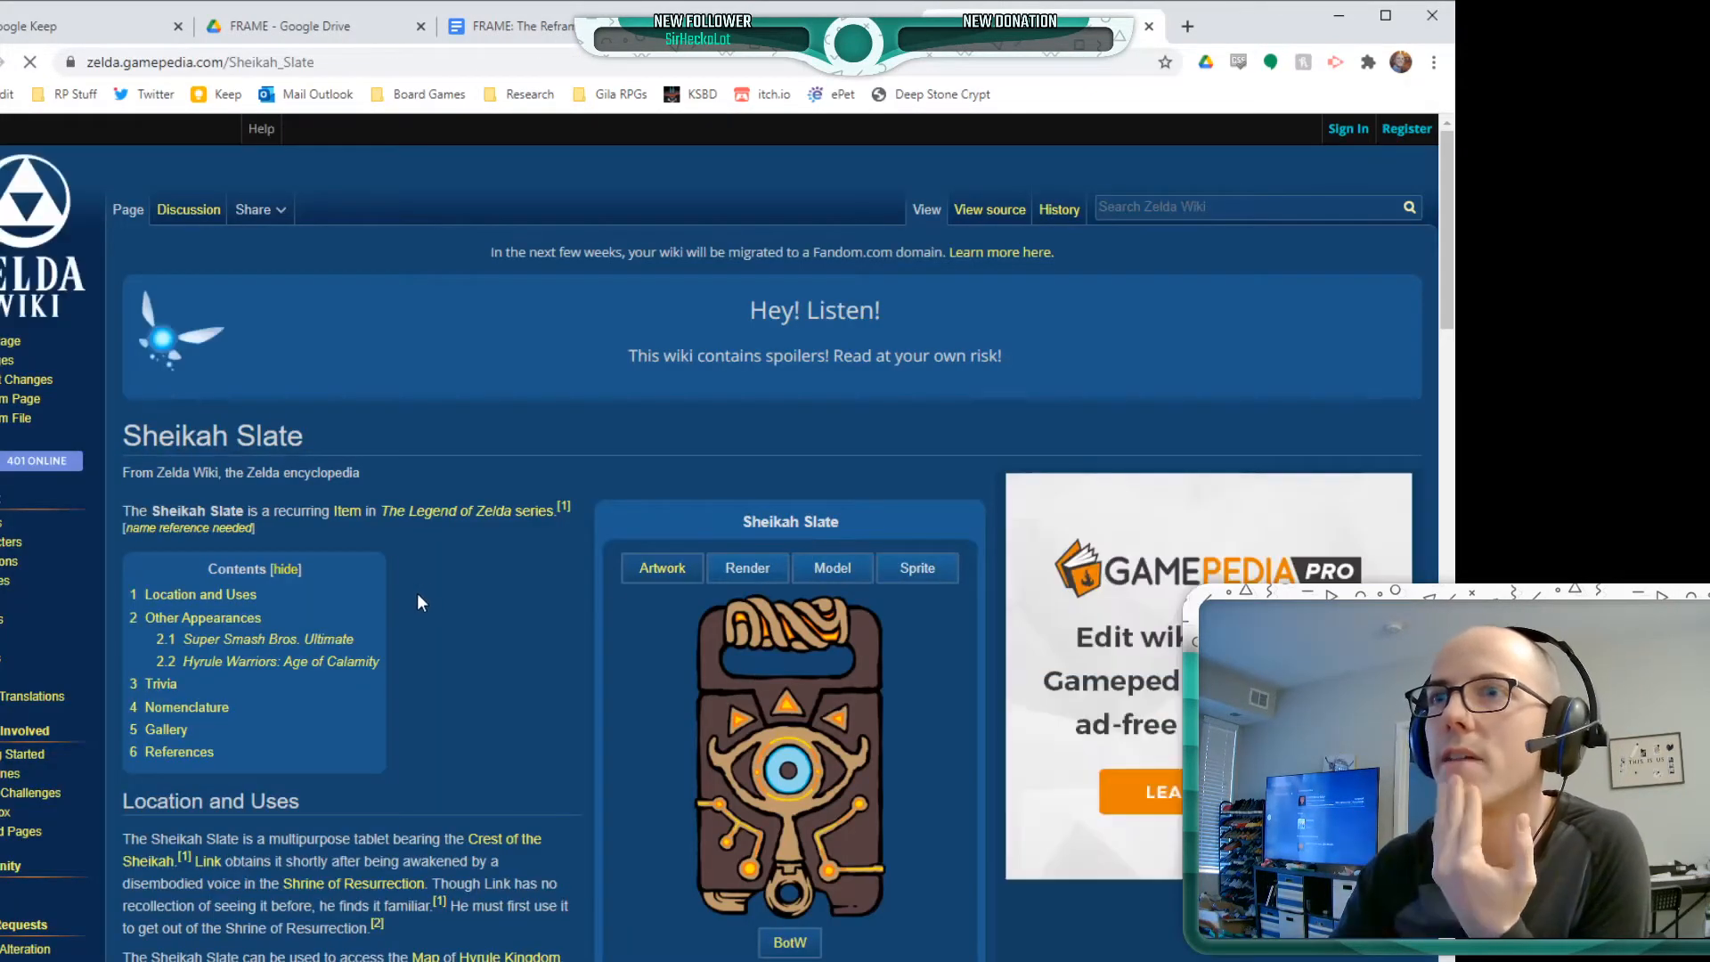
pyautogui.scroll(-6, 424, 602)
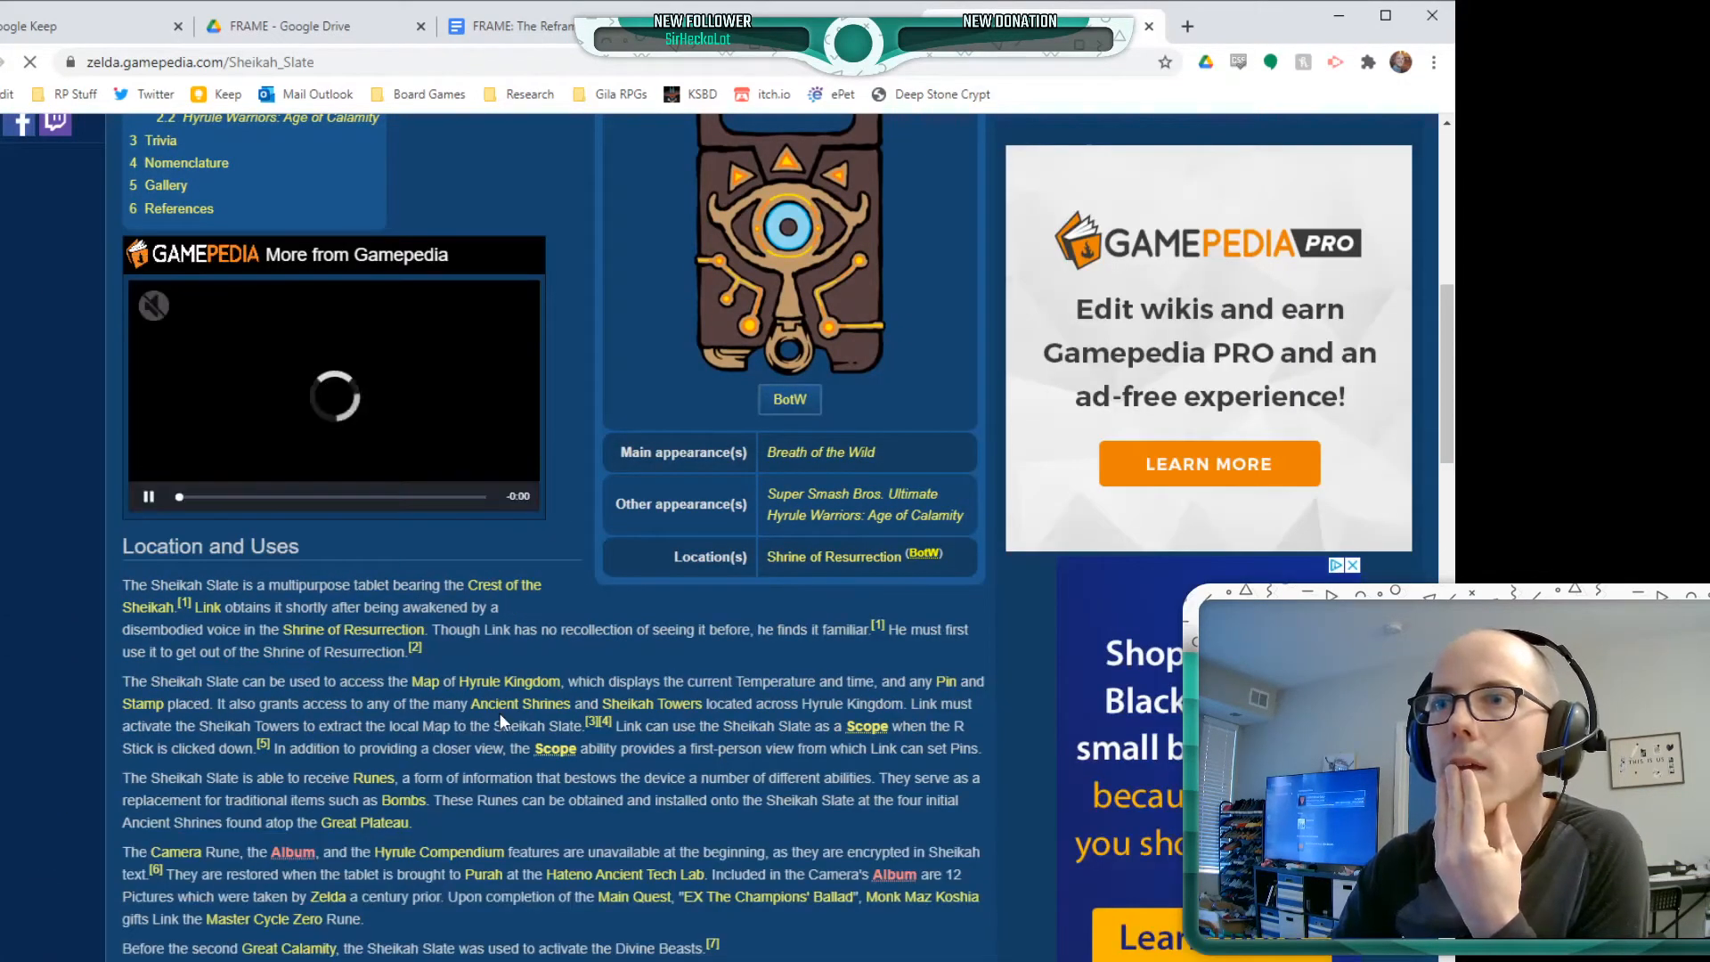
pyautogui.scroll(-1, 498, 713)
pyautogui.scroll(-5, 811, 707)
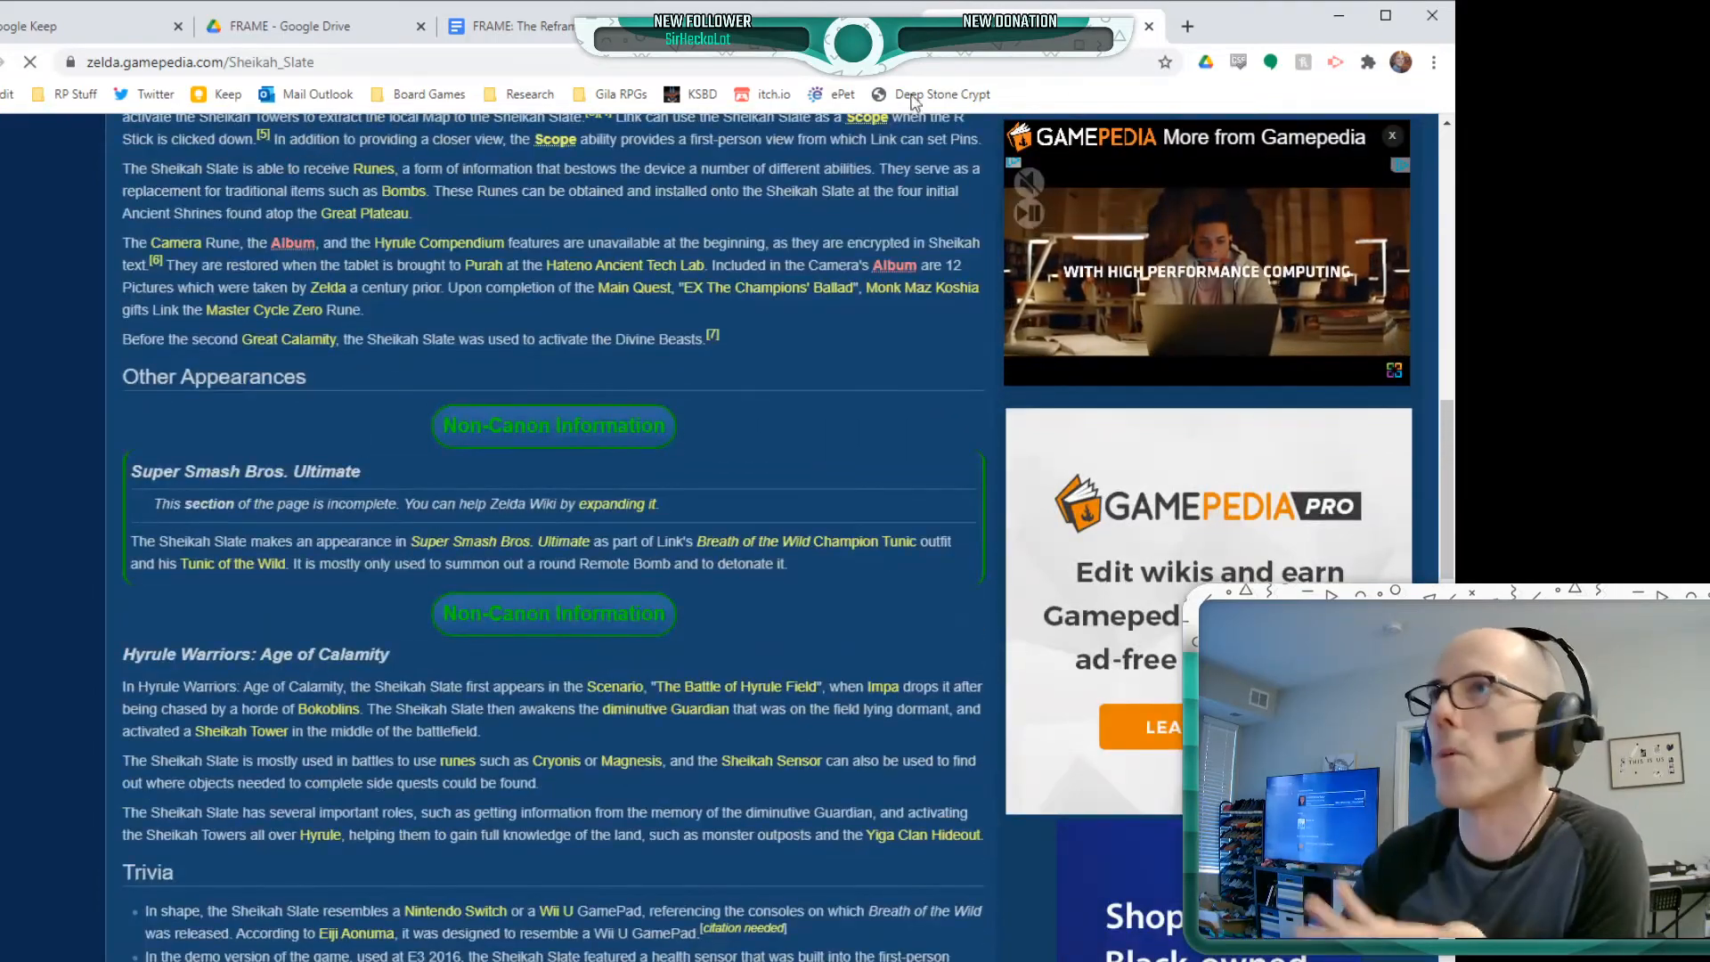
pyautogui.scroll(12, 676, 787)
pyautogui.scroll(-11, 677, 777)
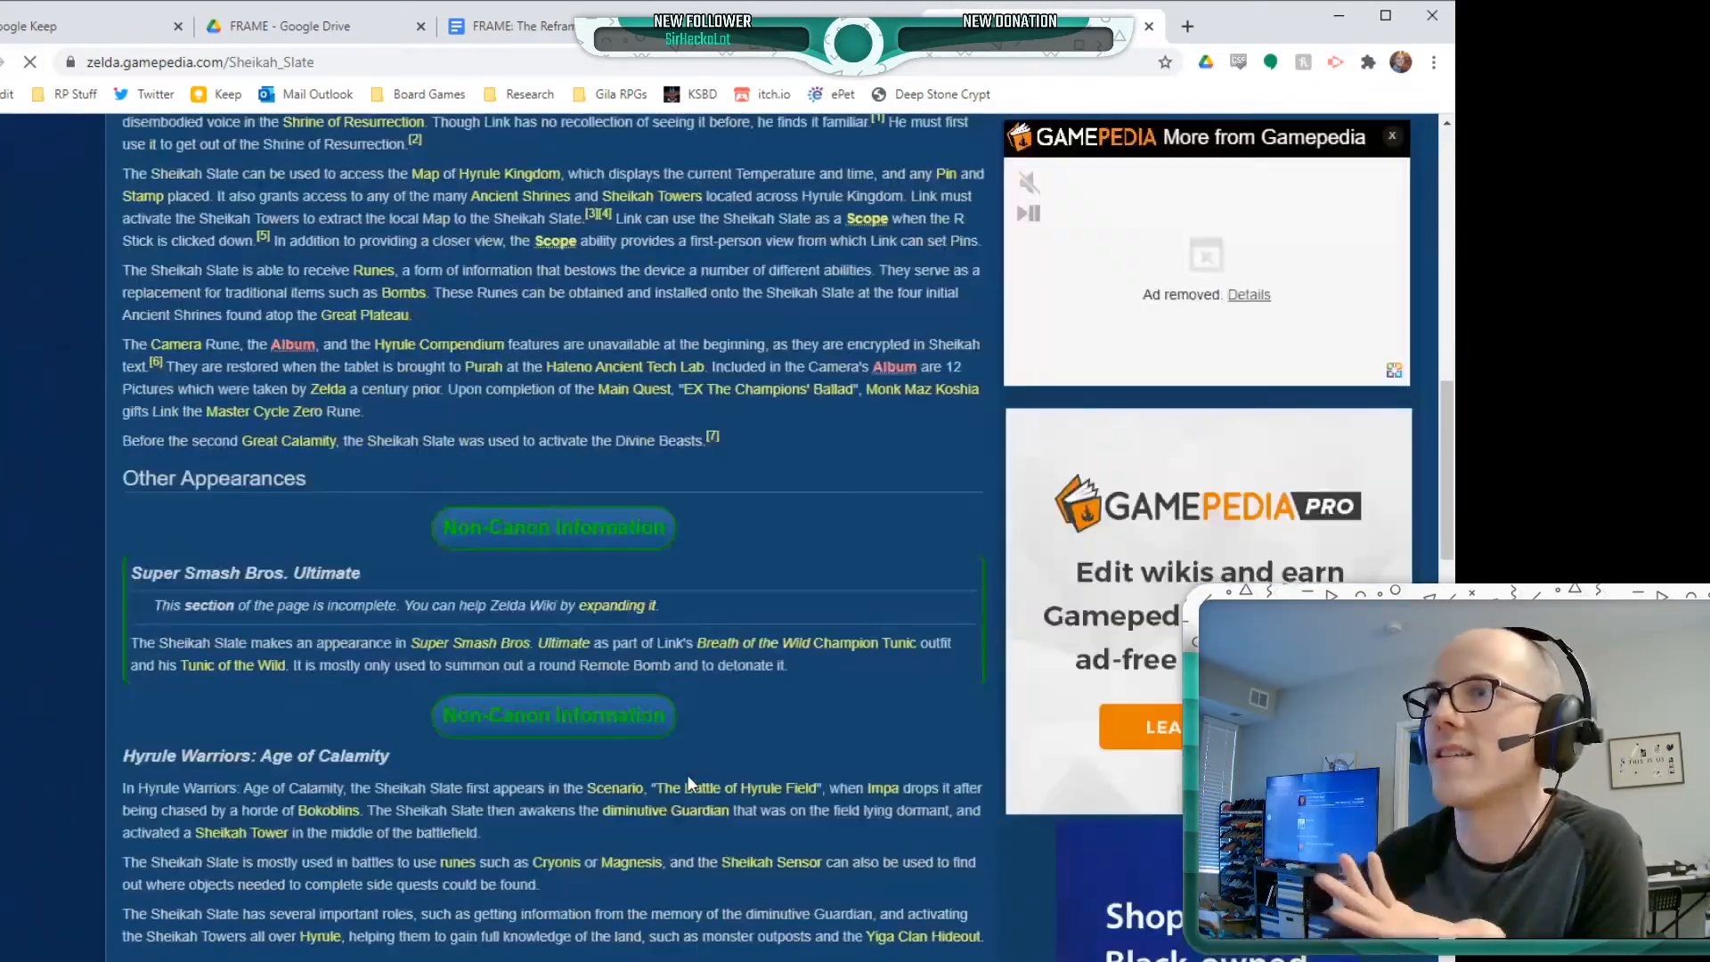
pyautogui.scroll(1, 680, 774)
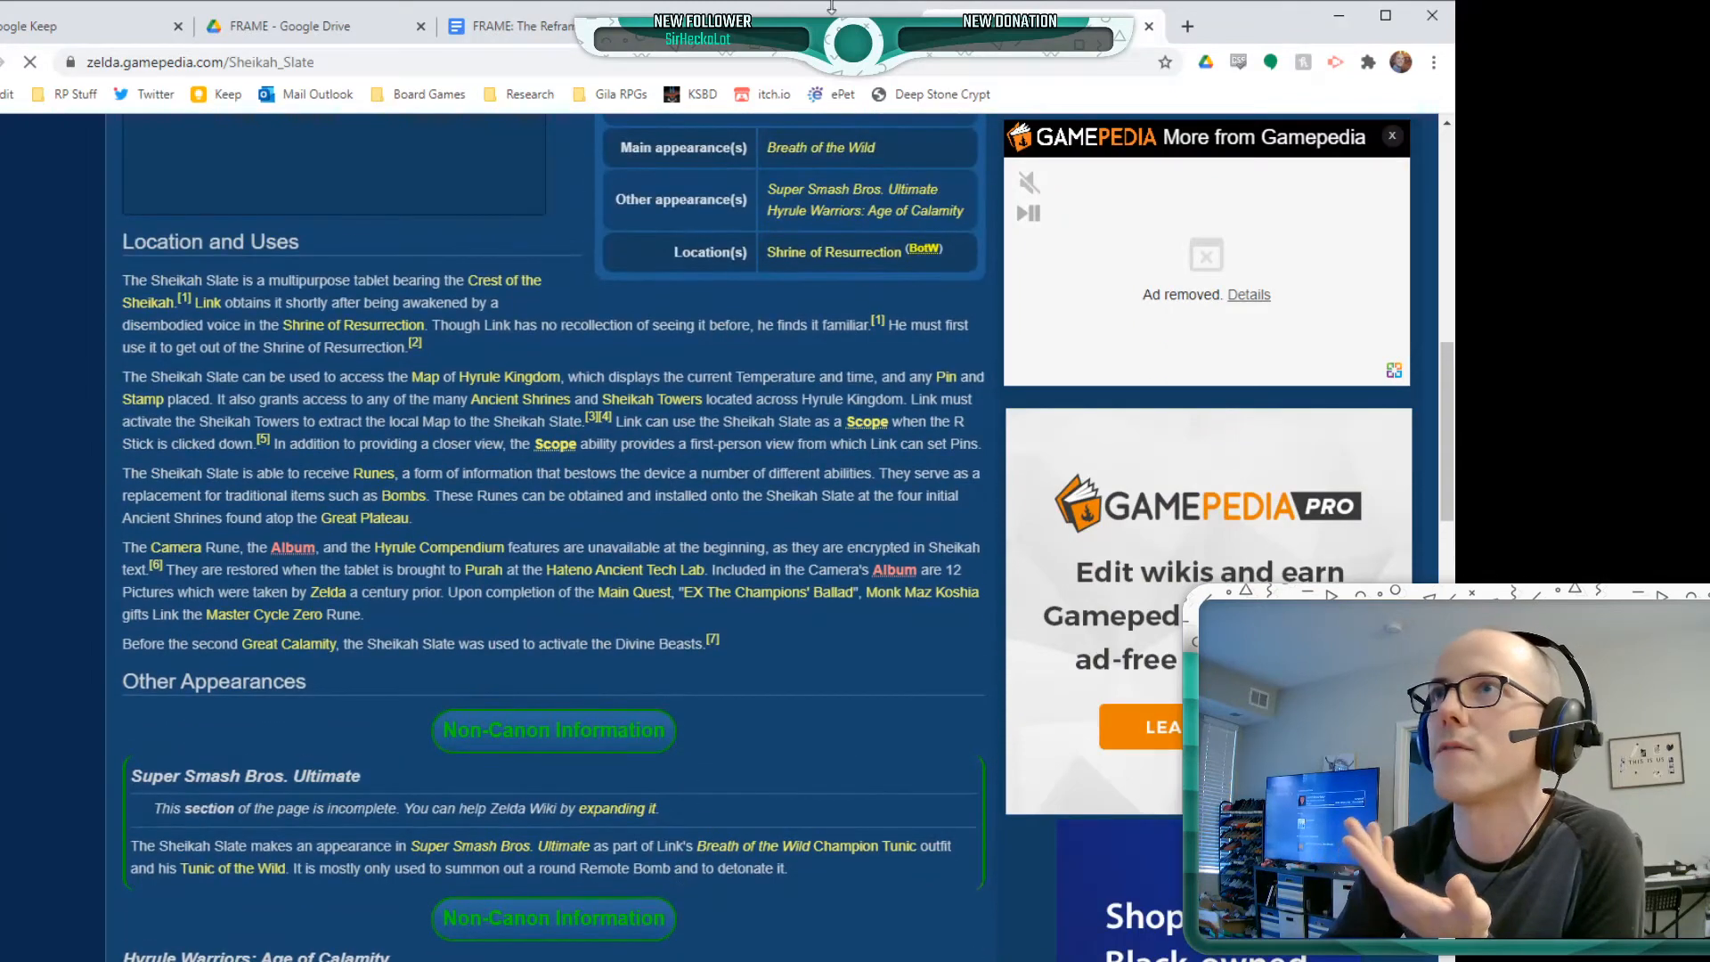
# Return to the FRAME document and fill Option 2's sub-bullet with "These were built FOREEVER ago, and the sun impacting earth reveals them, or activates"
pyautogui.click(766, 31)
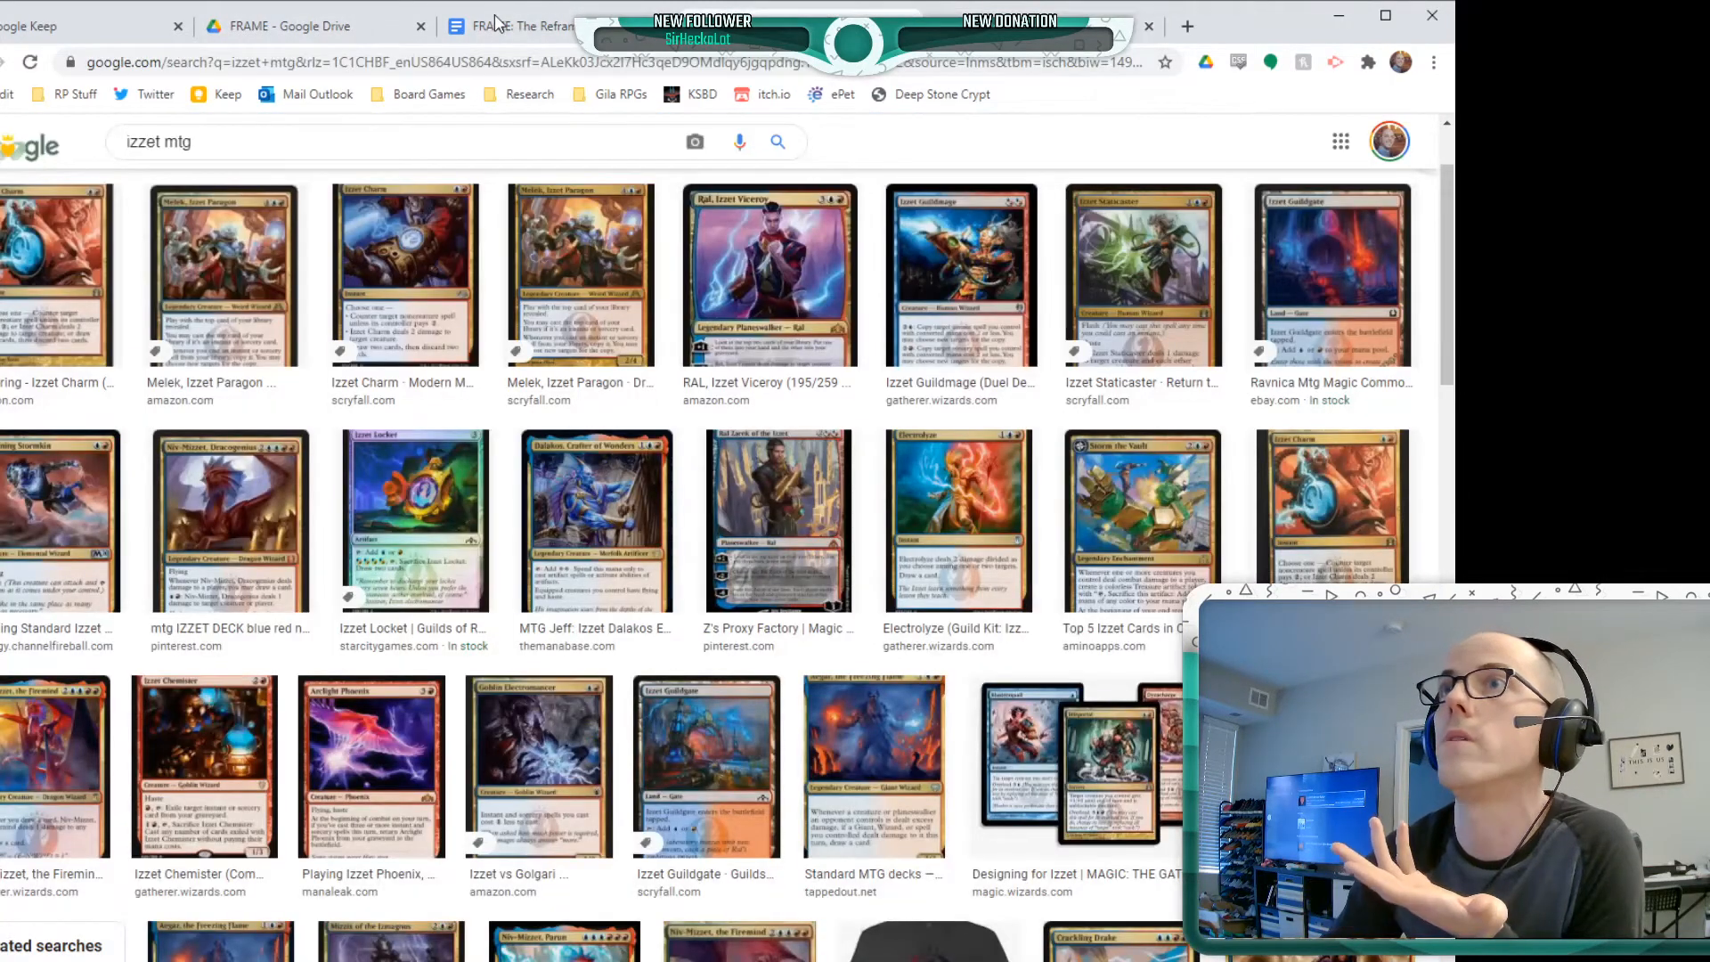
pyautogui.click(514, 34)
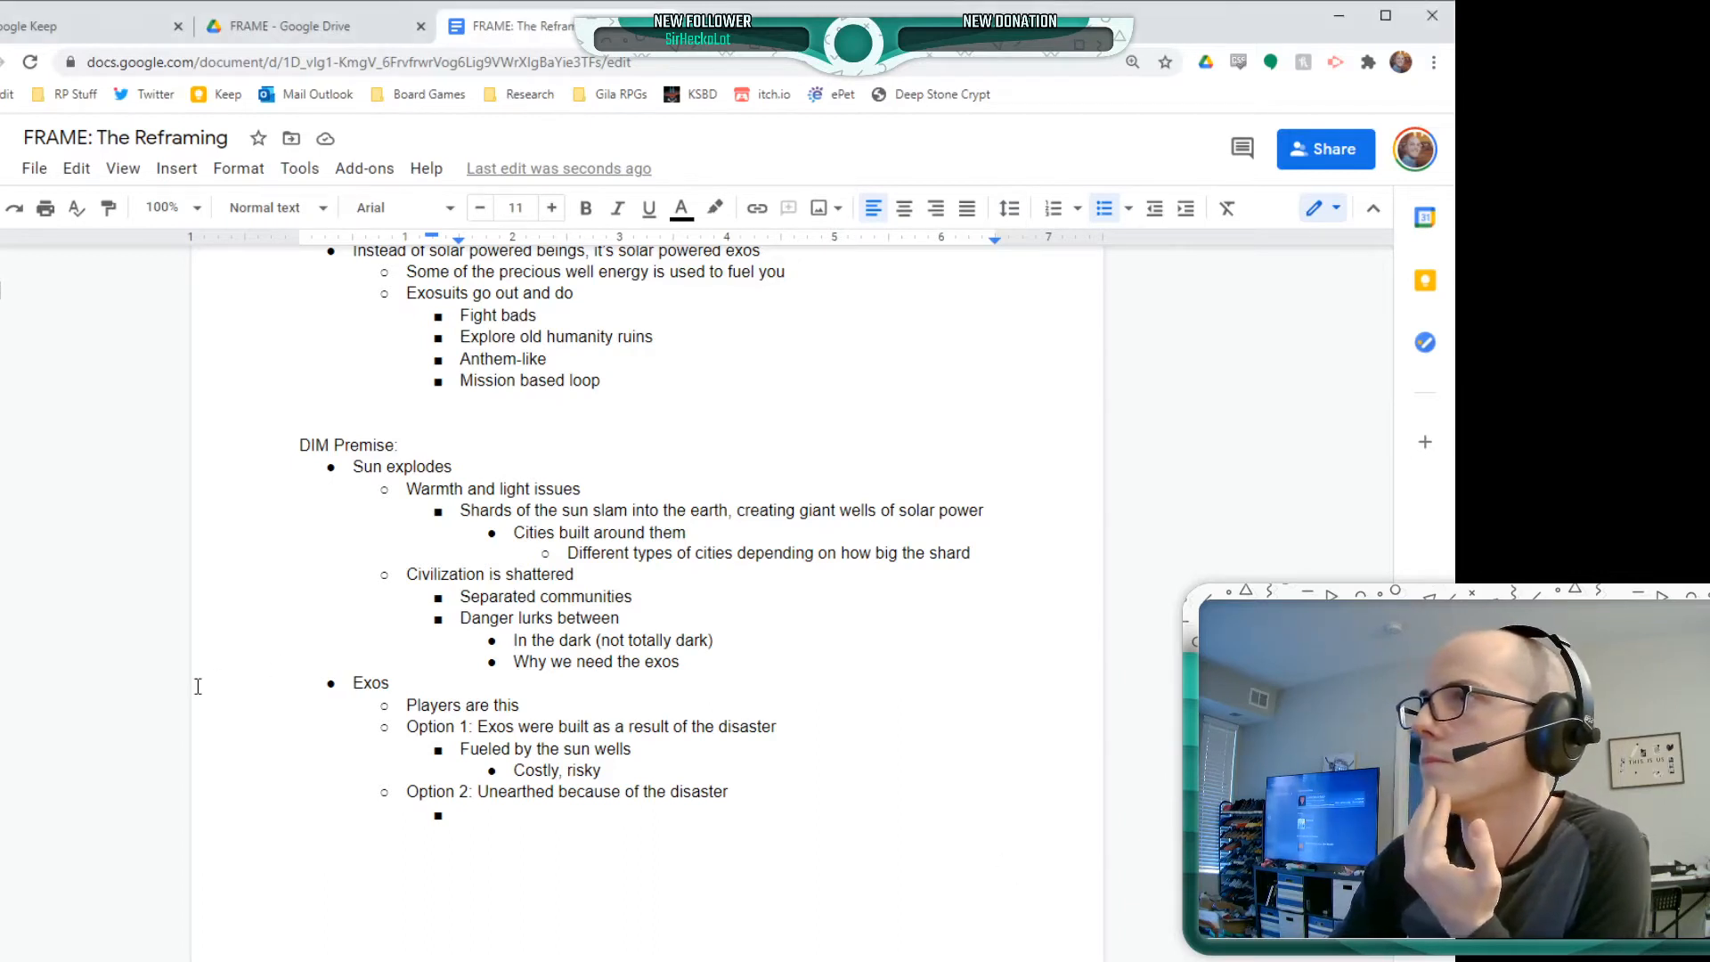
pyautogui.click(551, 827)
pyautogui.click(551, 818)
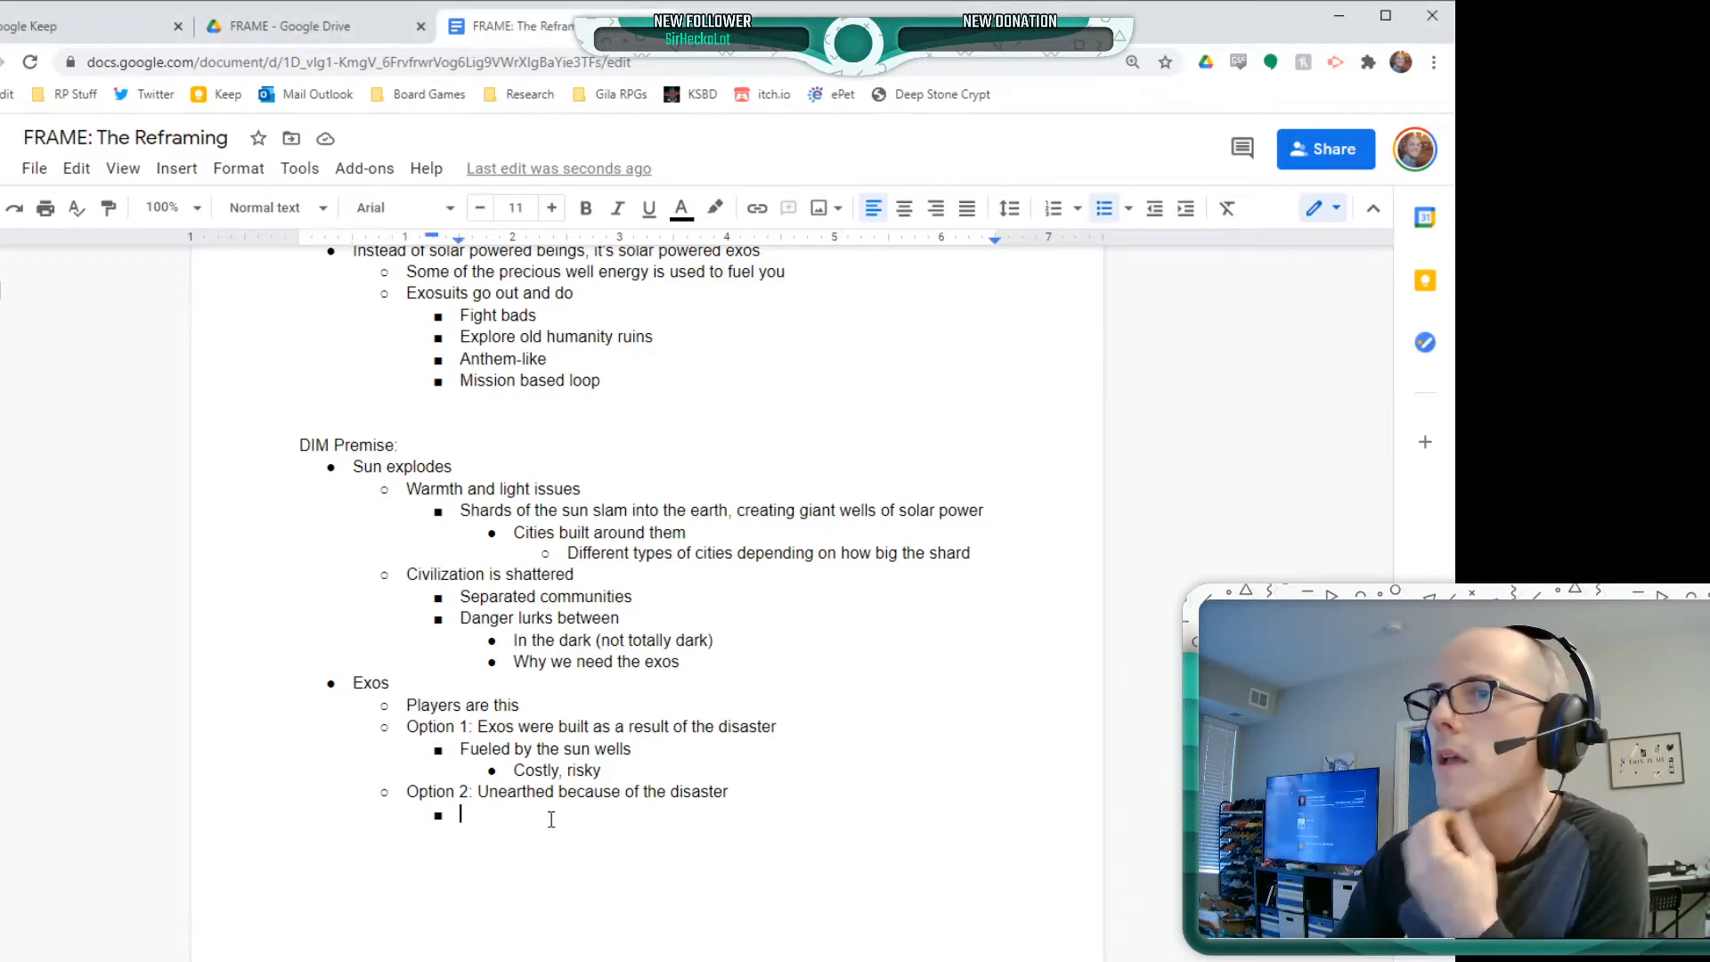
pyautogui.write('These w')
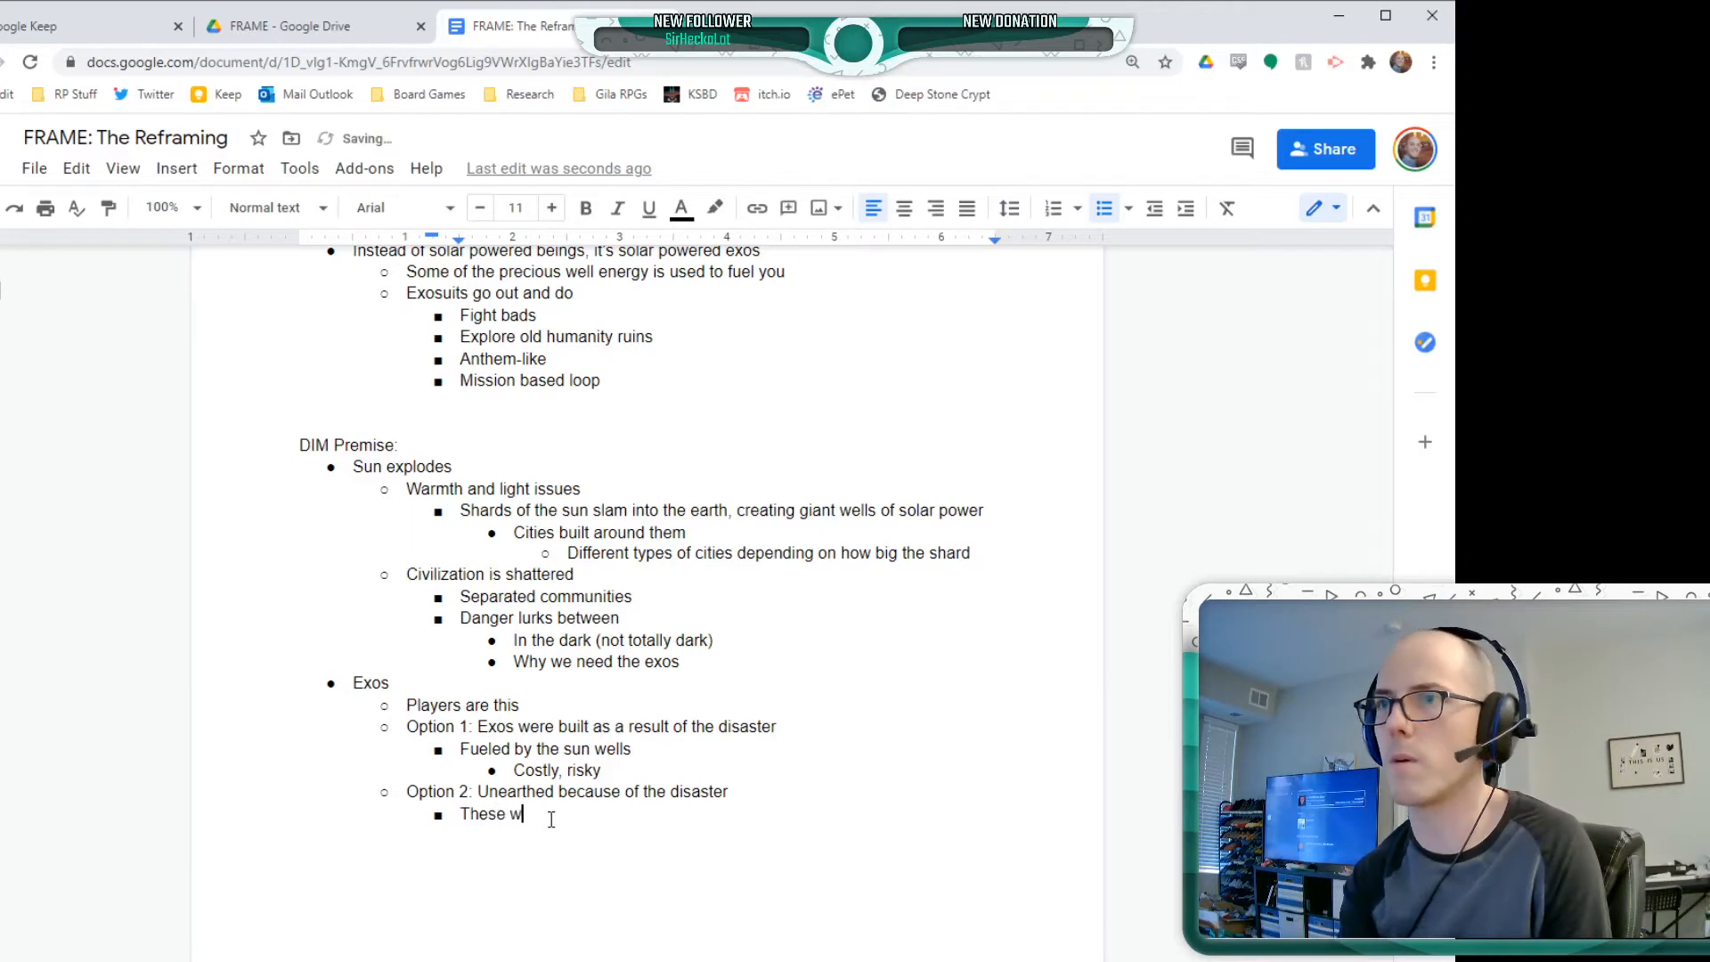
pyautogui.write('ere built')
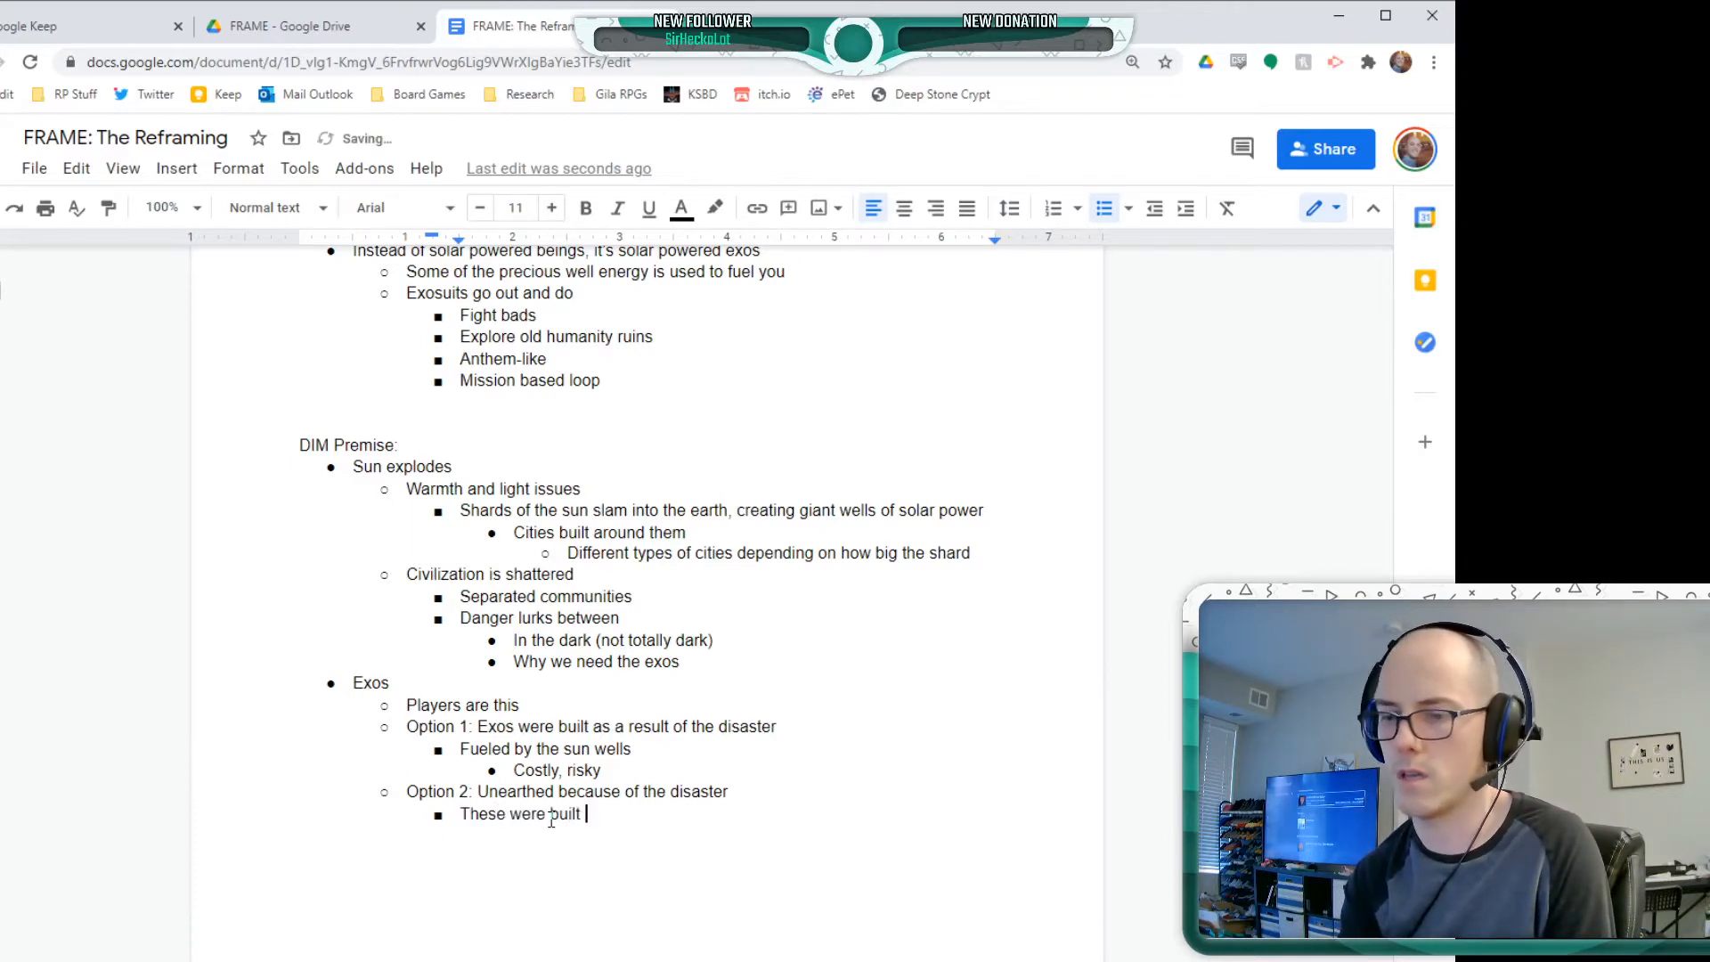
pyautogui.write(' FOREEVE')
pyautogui.write('R ago, and')
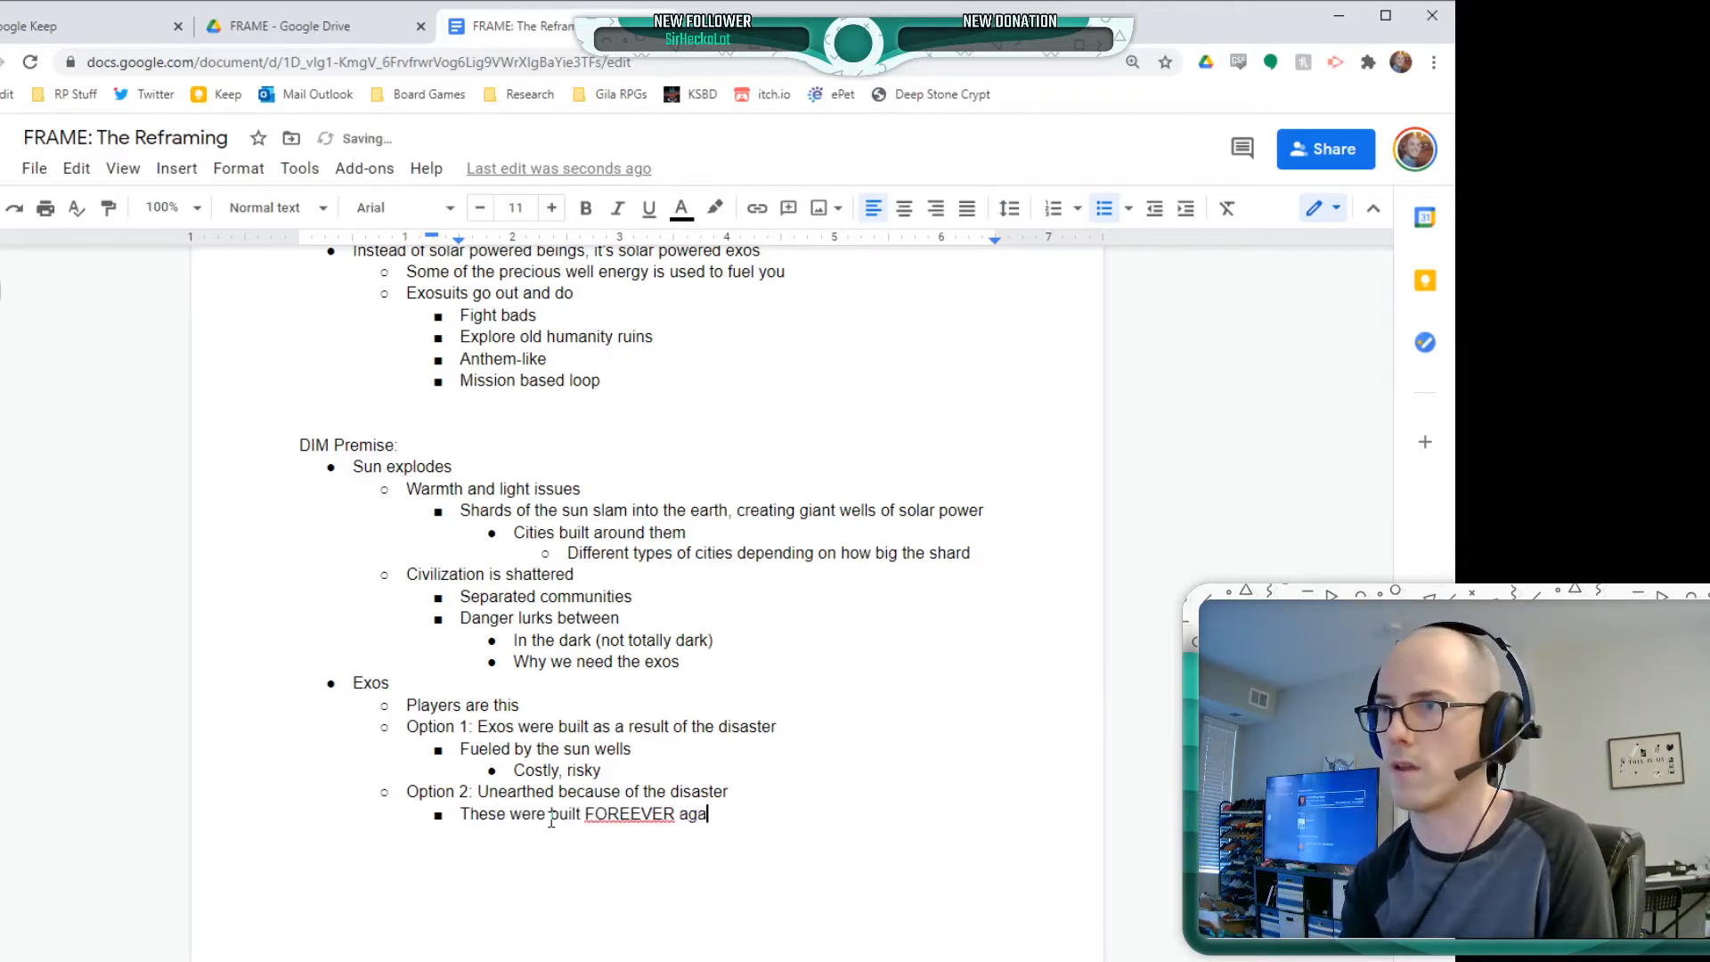
pyautogui.write(' the sun ')
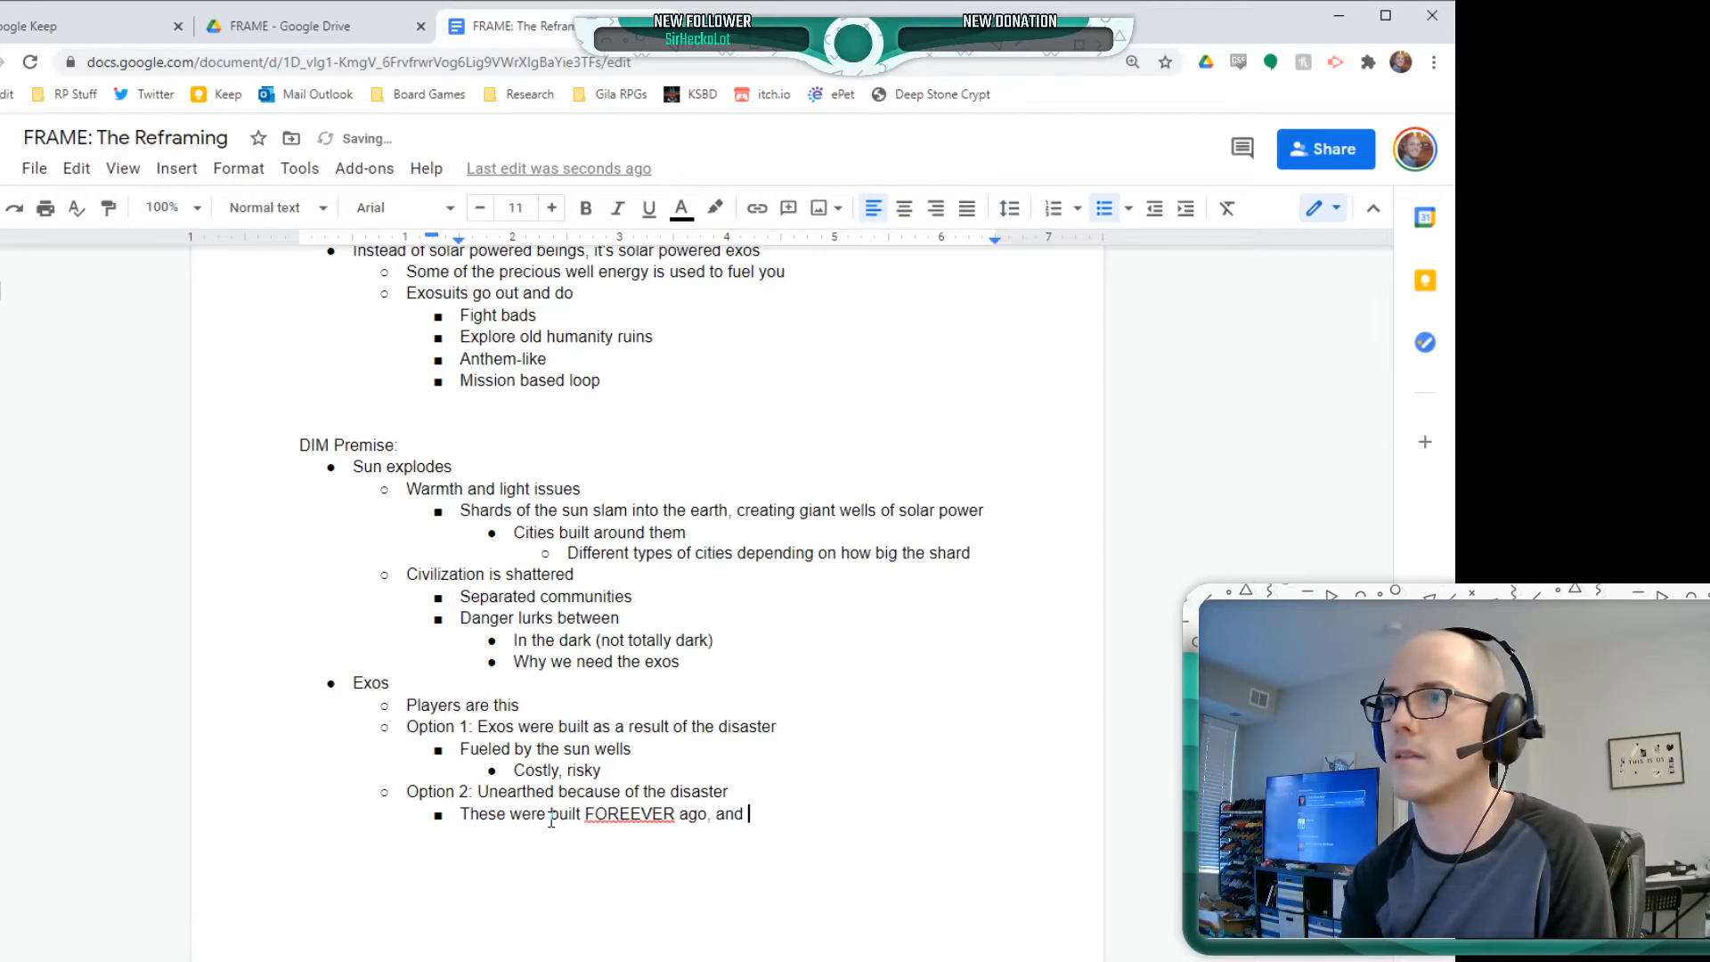
pyautogui.write('impa')
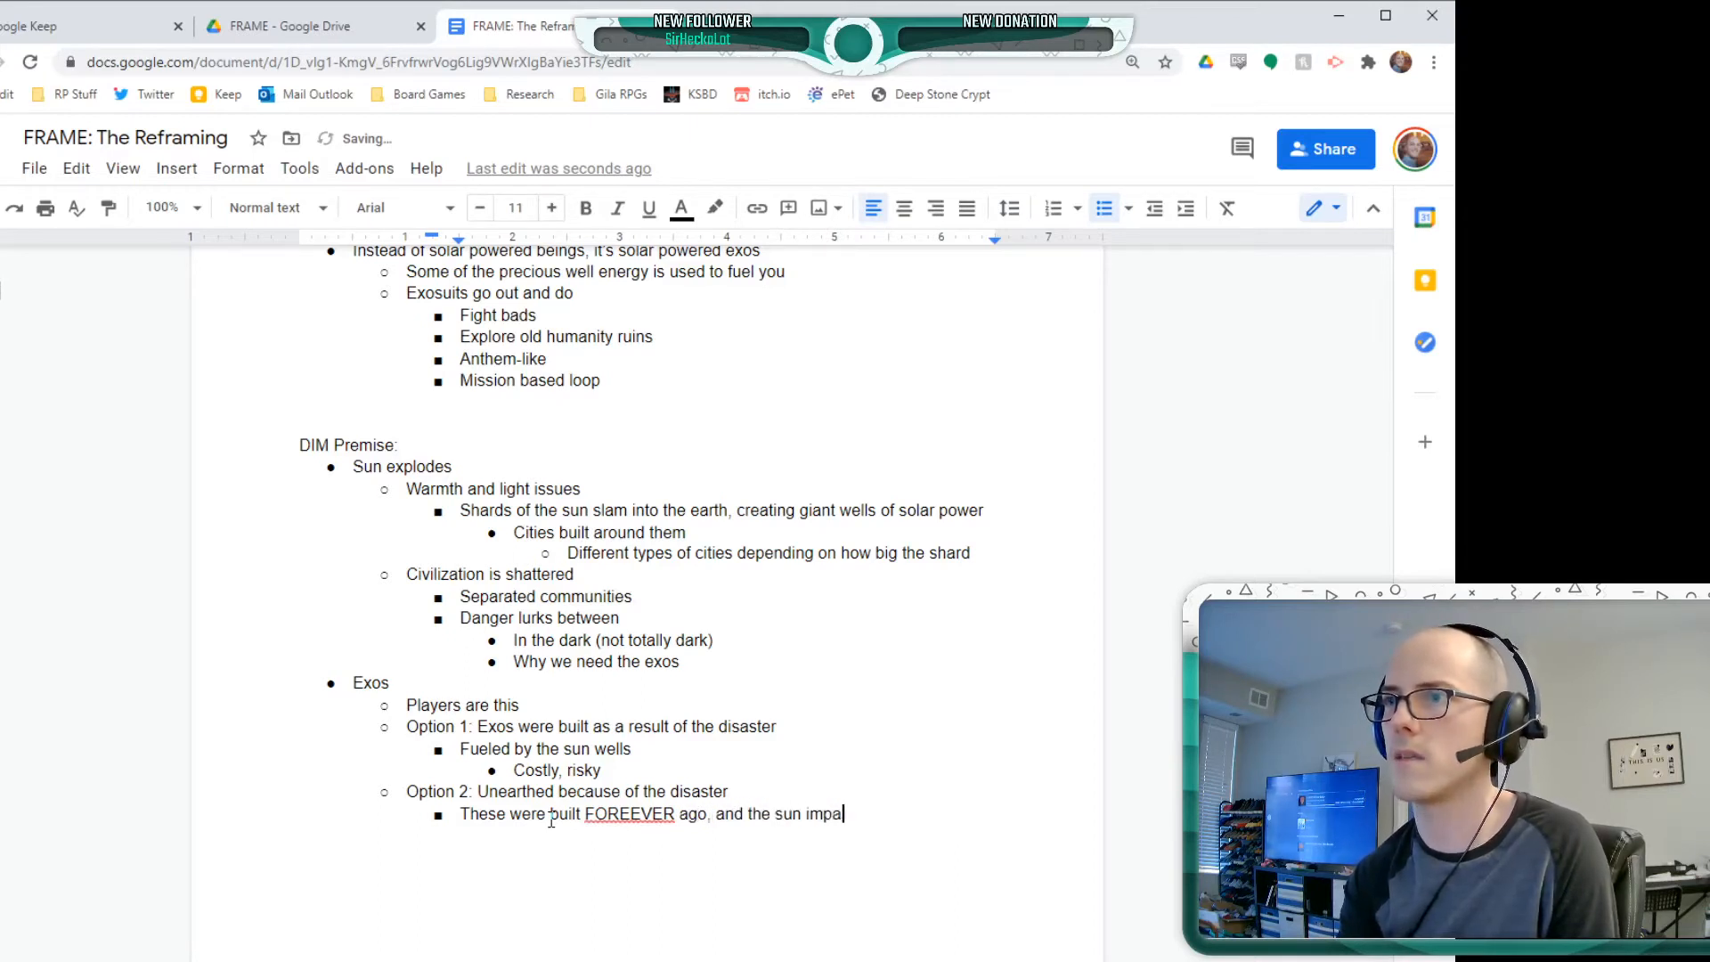
pyautogui.write('cting earth')
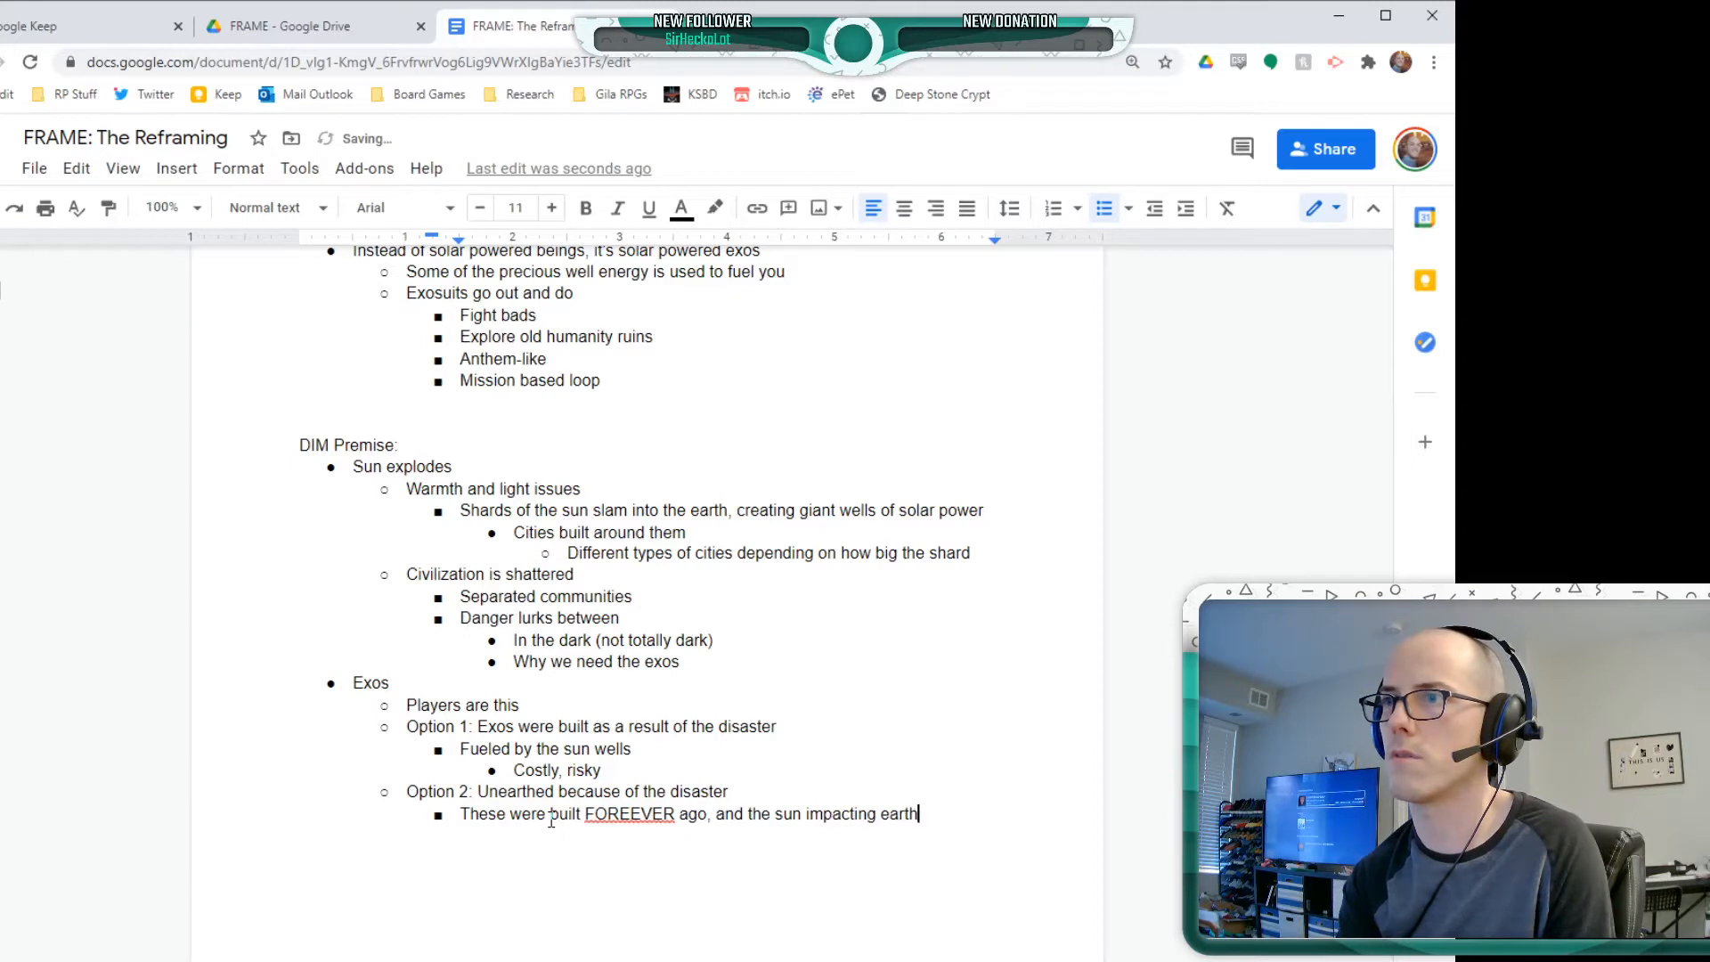
pyautogui.write(' reveals ')
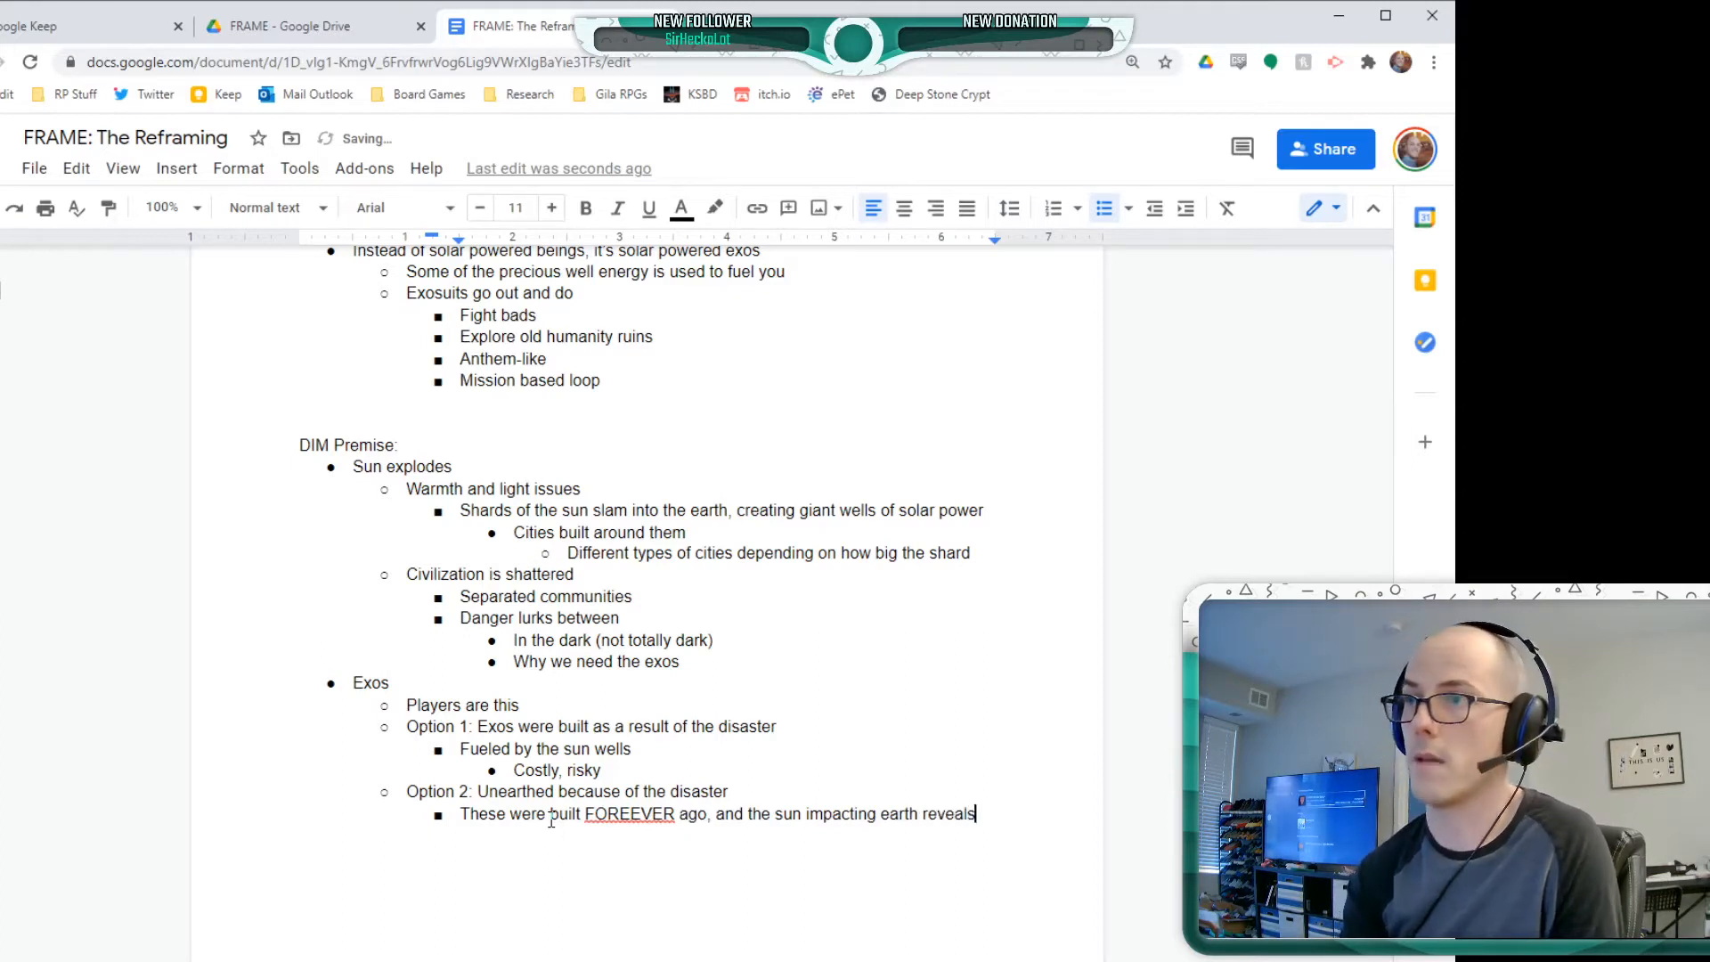
pyautogui.write('them')
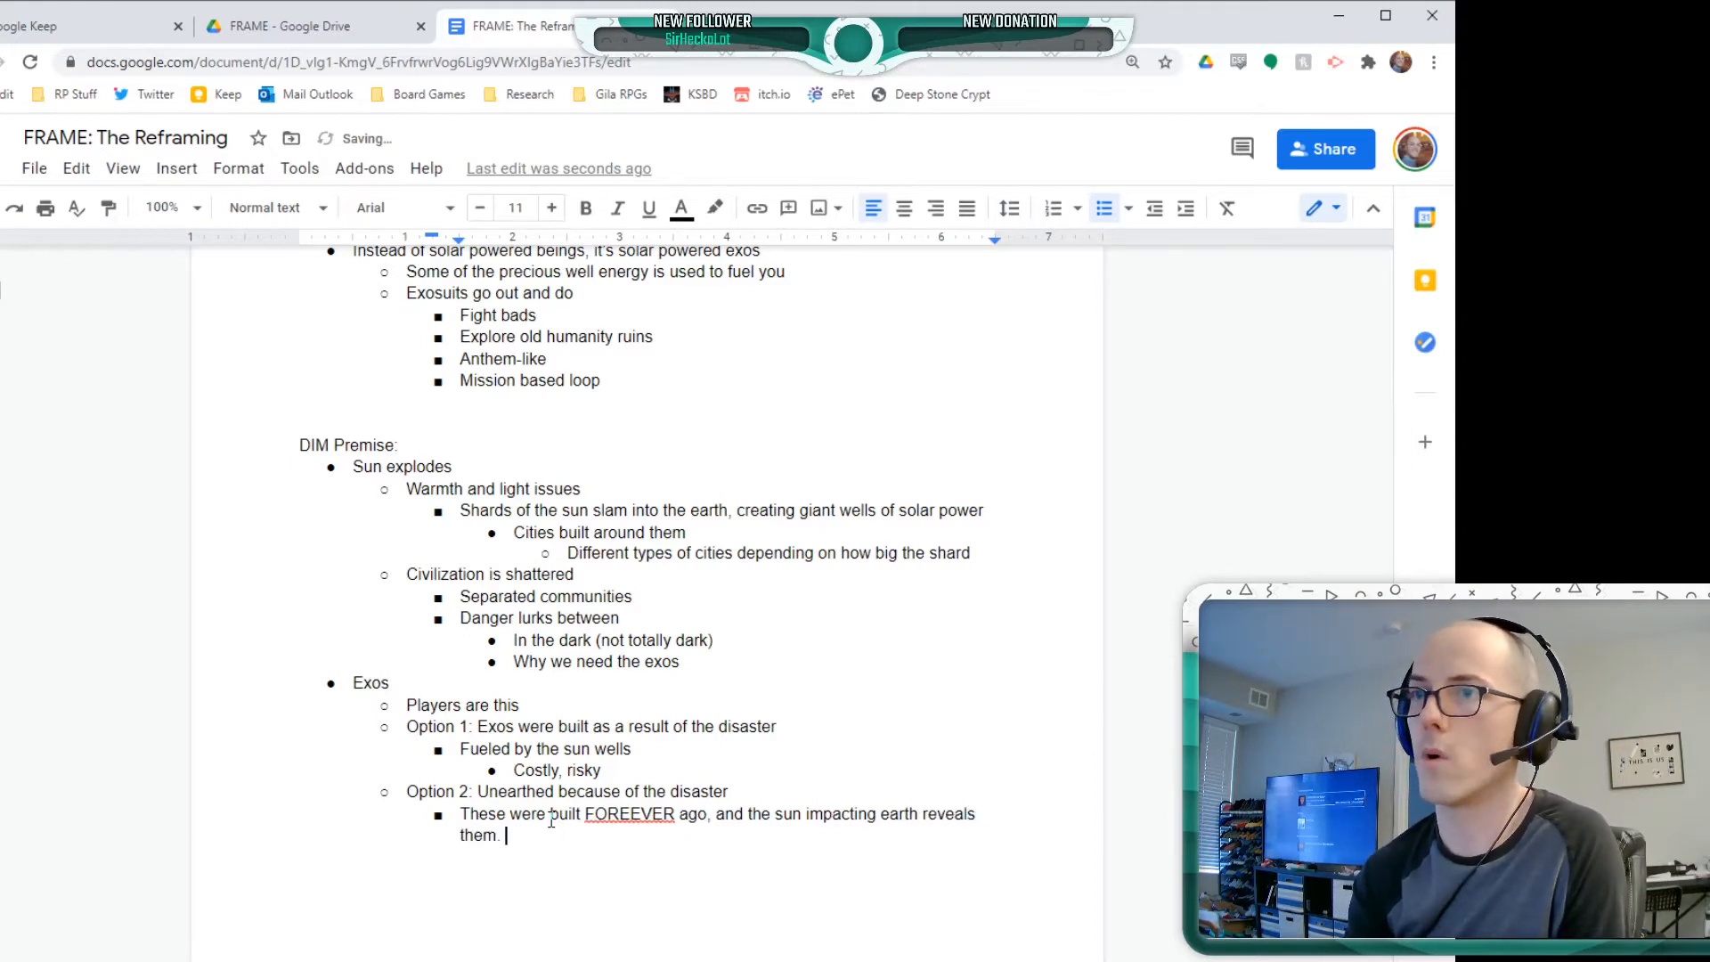
pyautogui.write(', or activates')
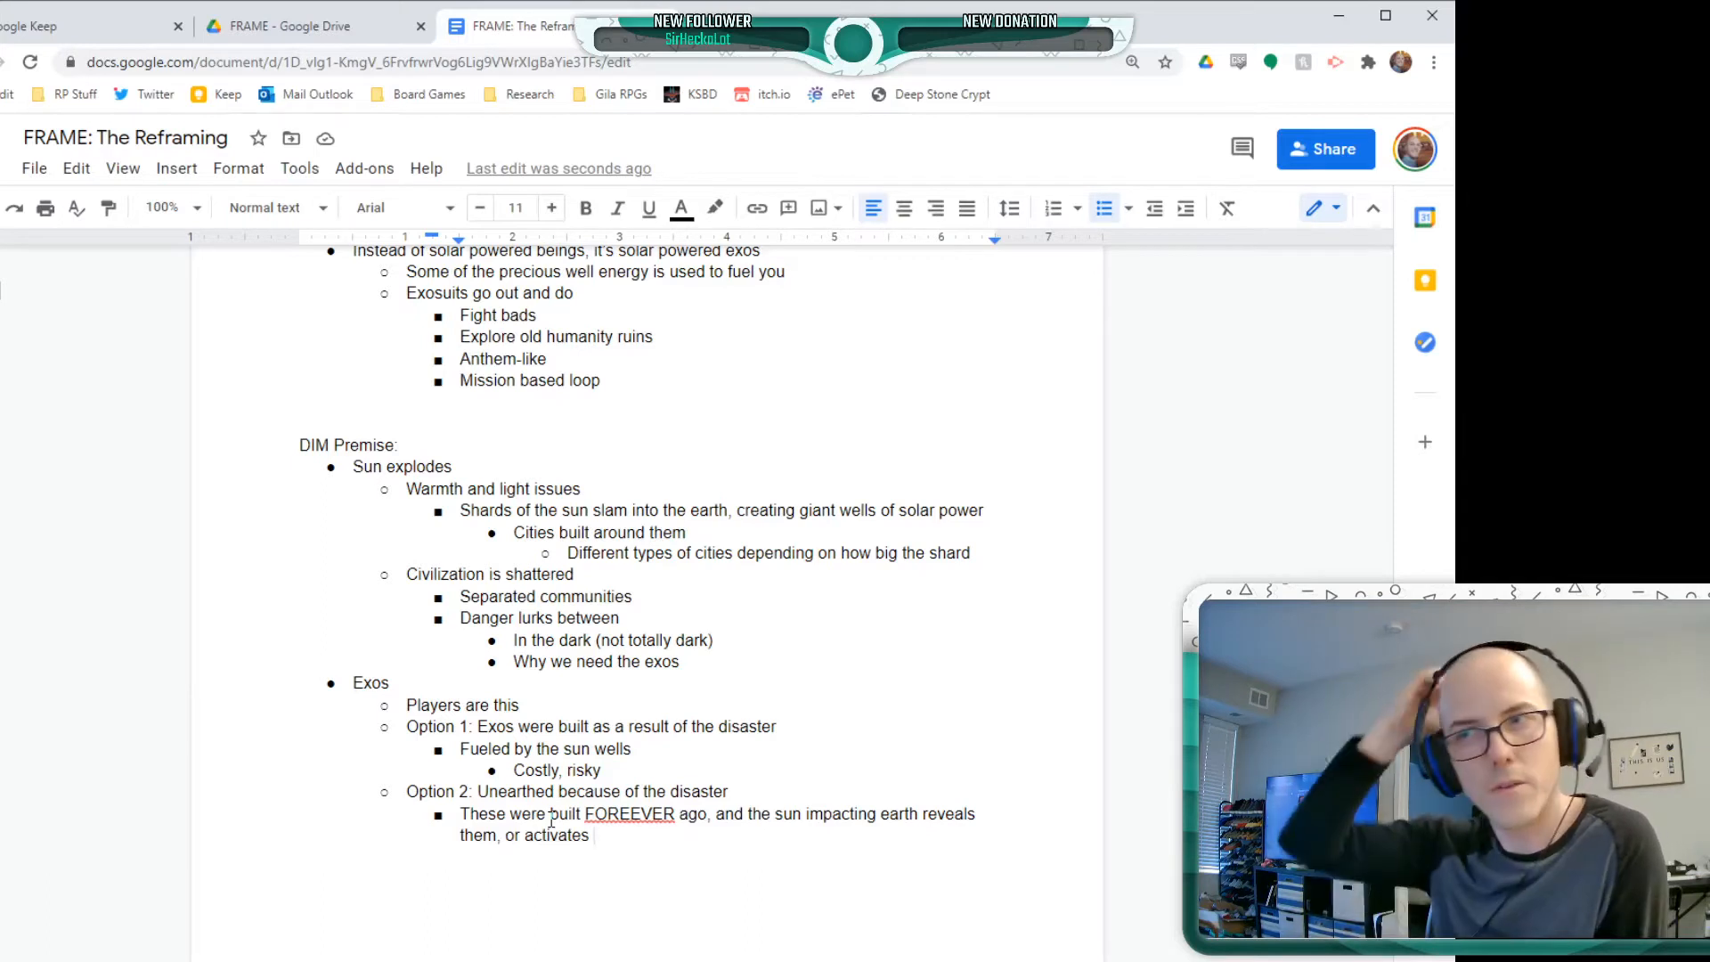
# Nest "Not robots, they are still exosuits people wear" beneath Option 2's sub-bullet and correct the misspelled "FOREEVER" to "FOREVER"
pyautogui.write('Not robots,')
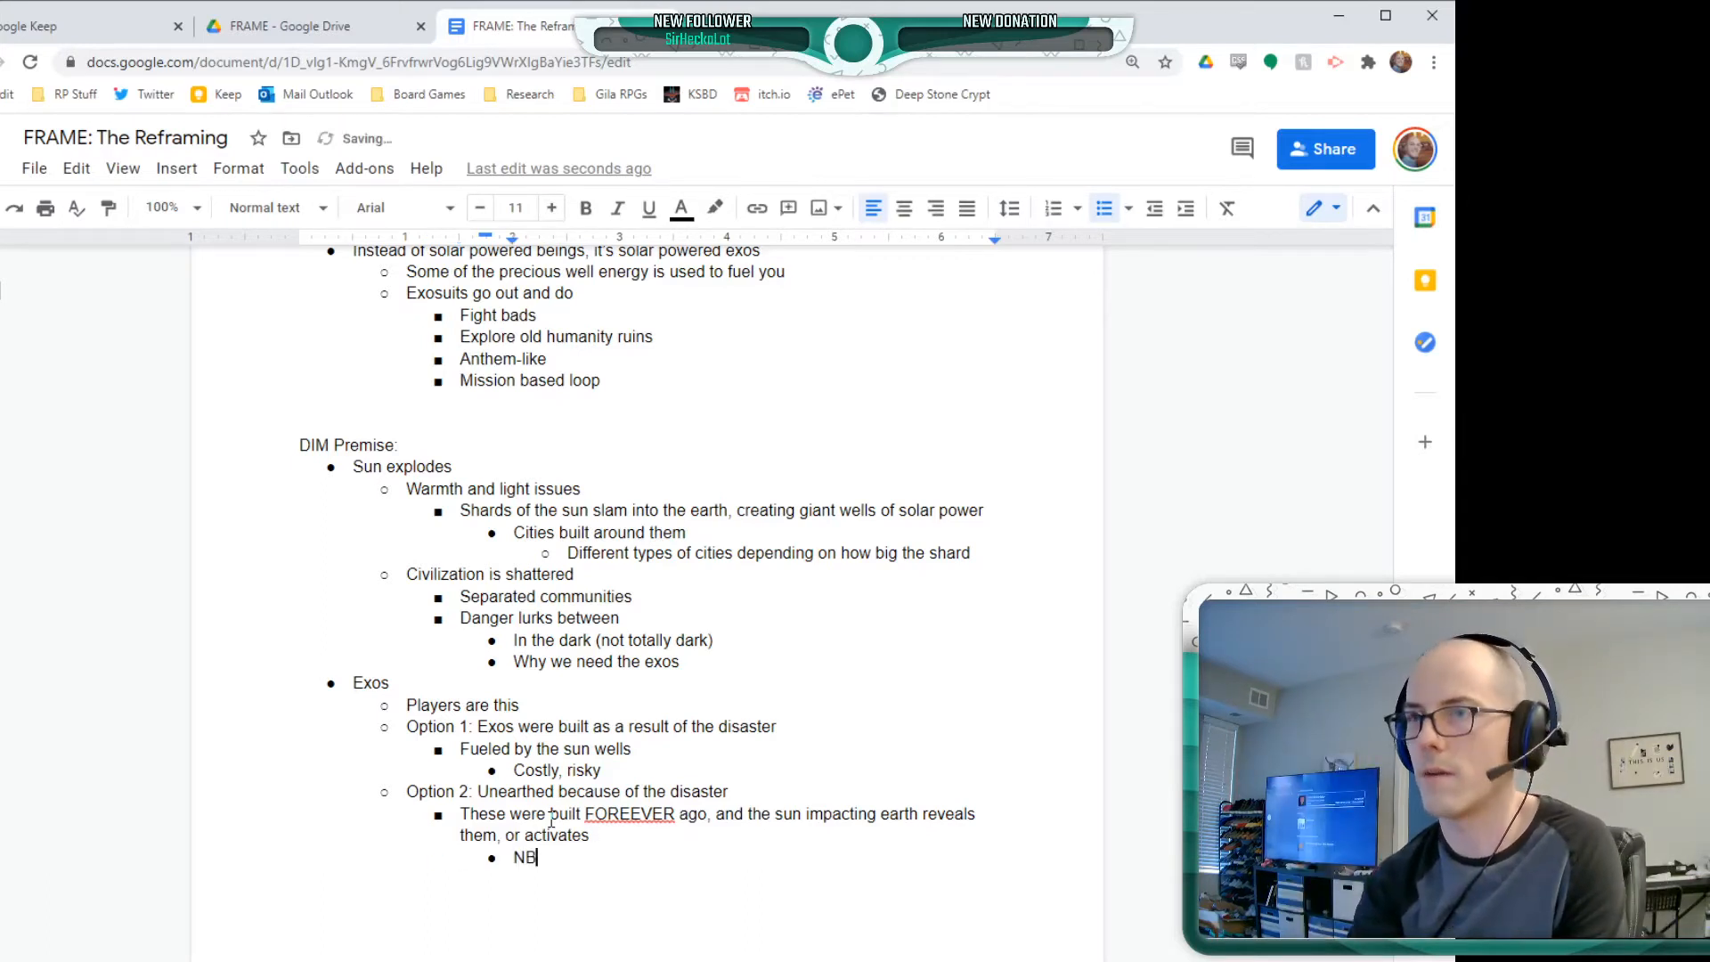
pyautogui.write(' the')
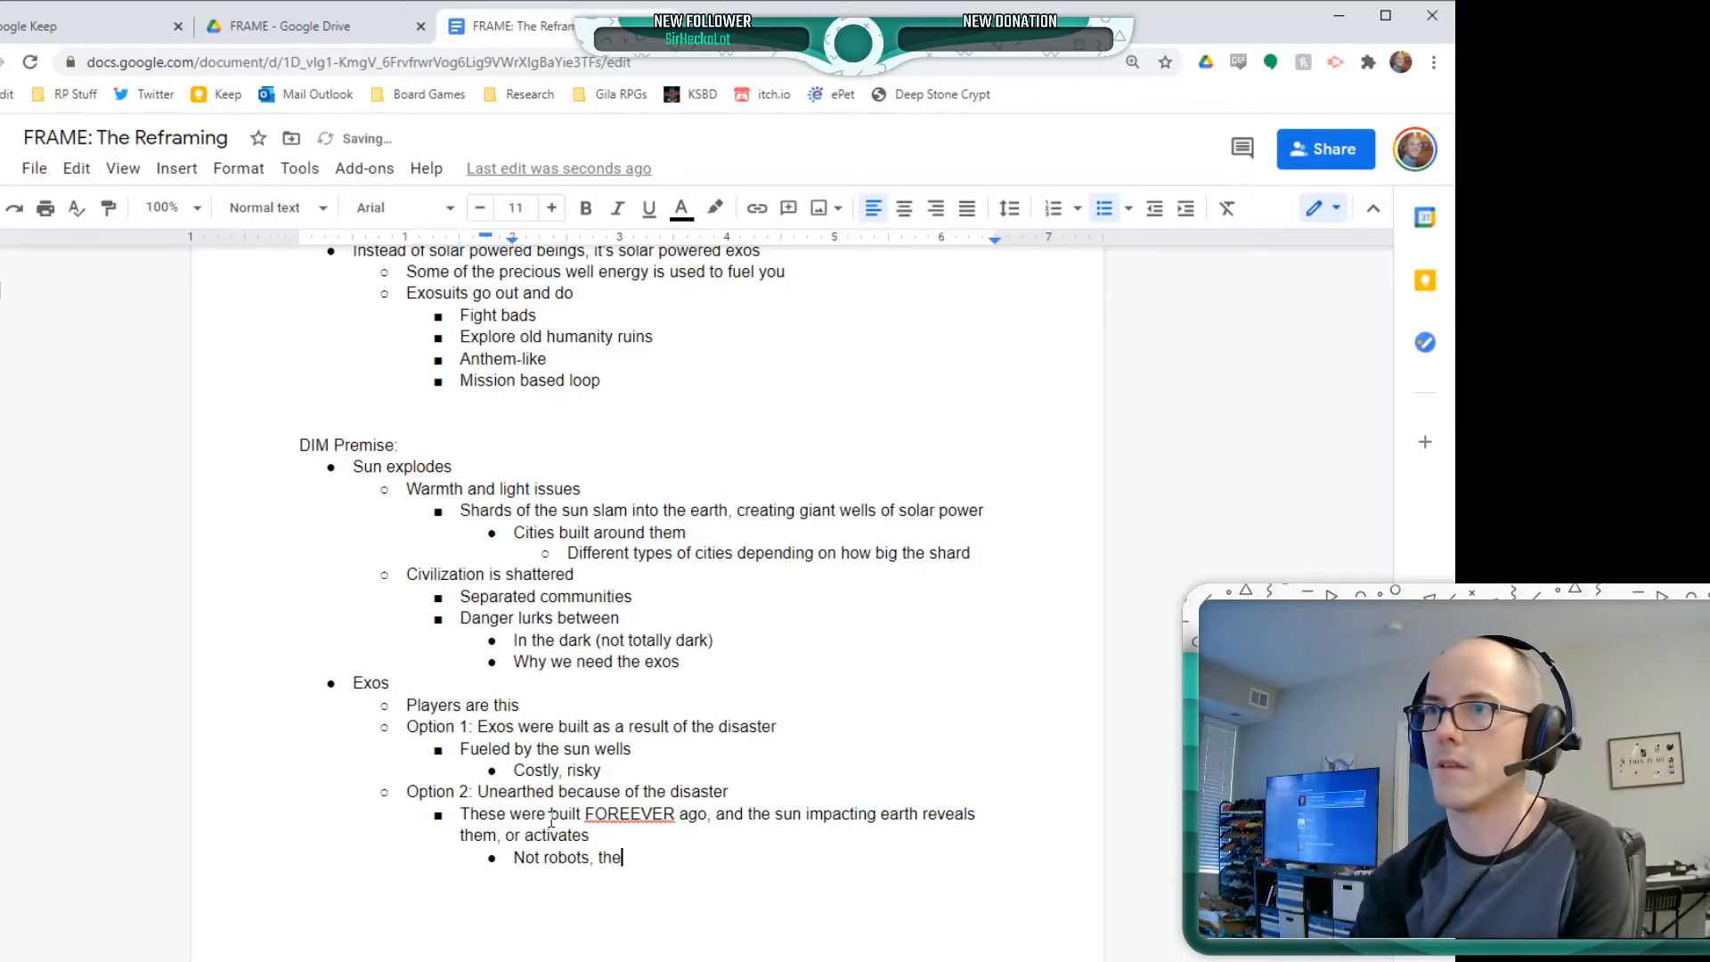
pyautogui.write('y are still exosu')
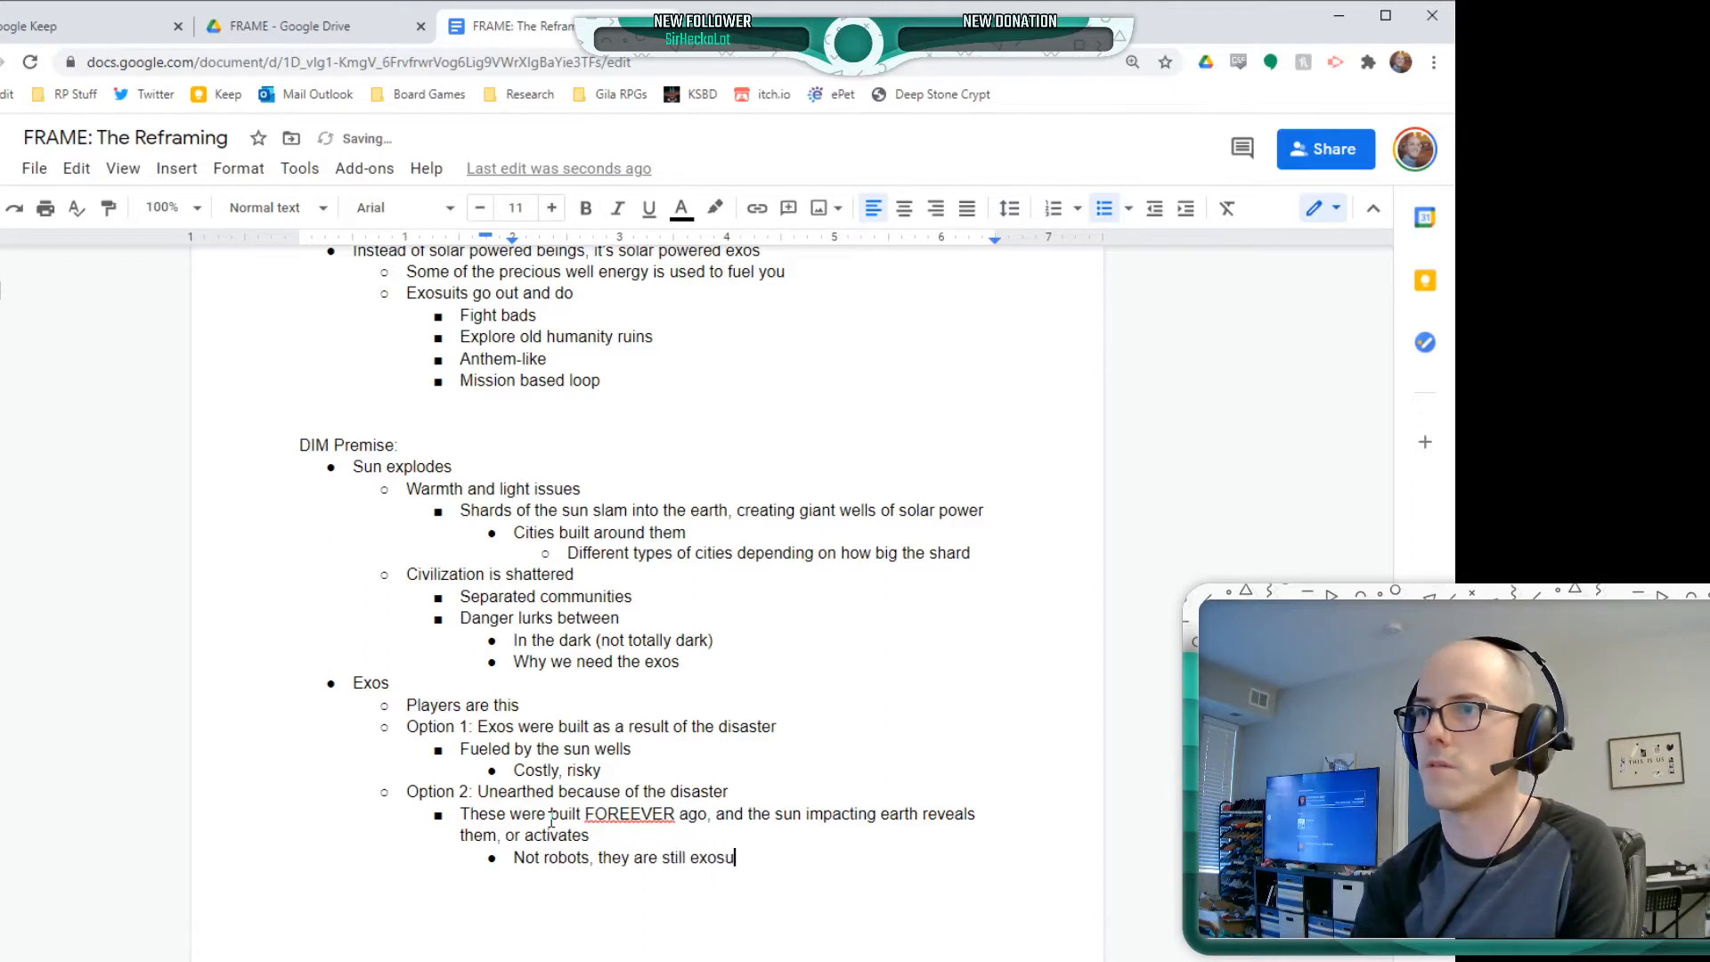
pyautogui.write('its people wear')
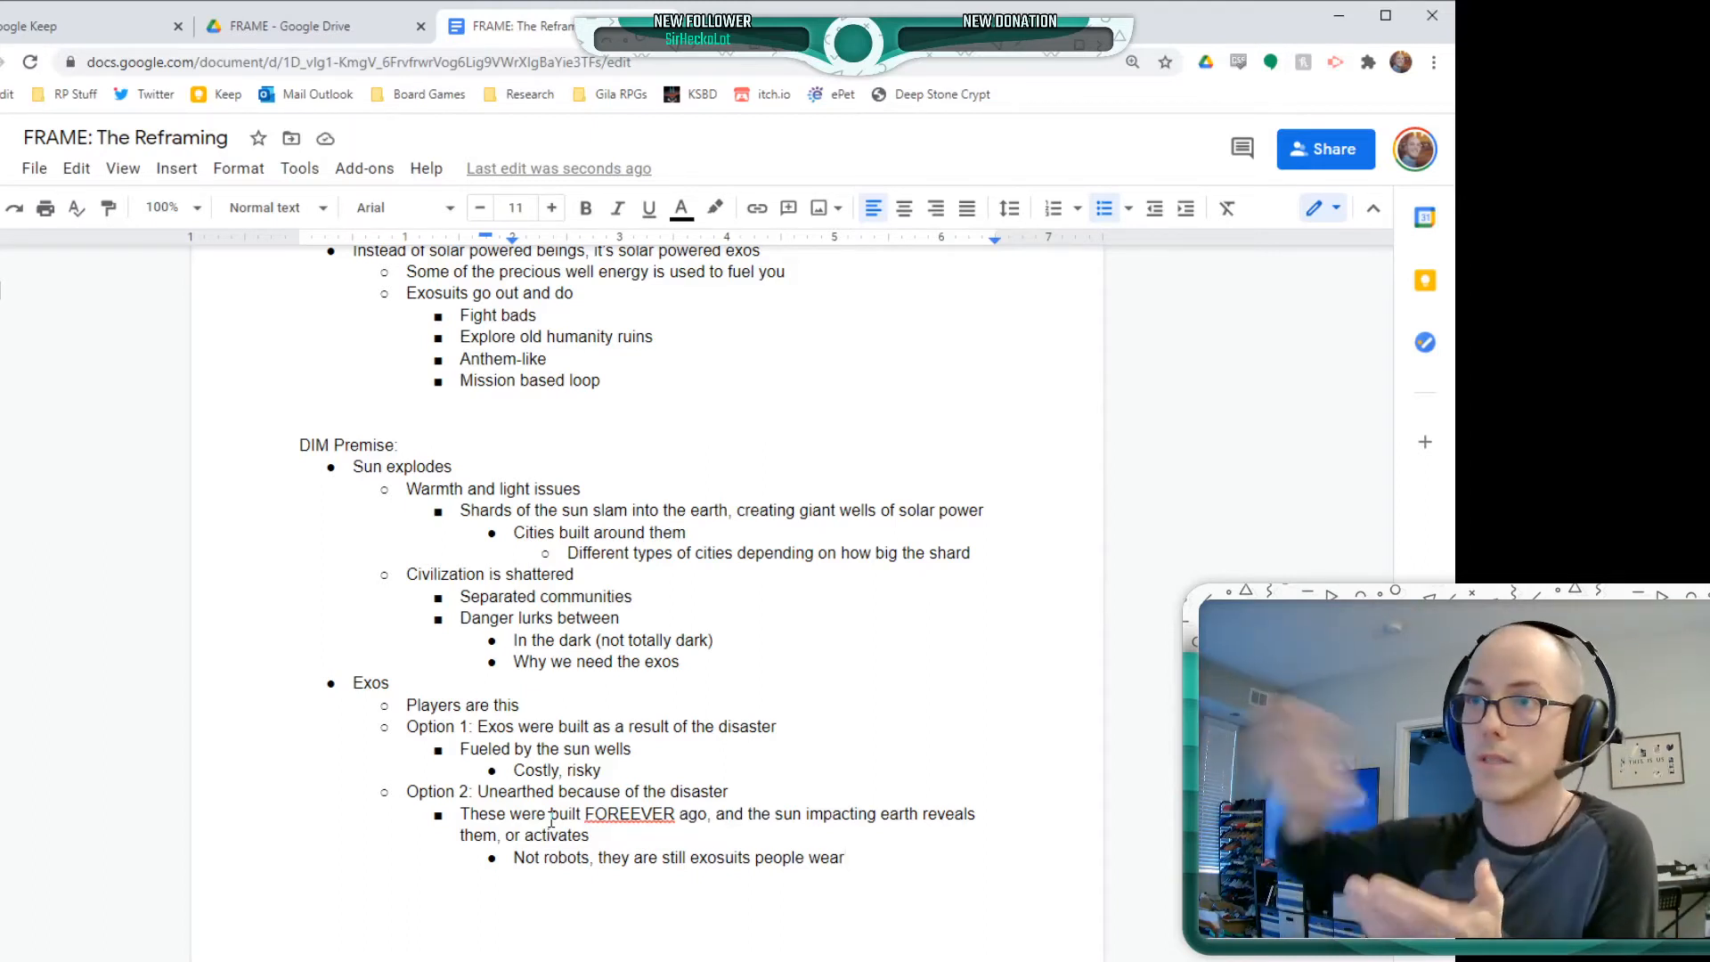
pyautogui.click(661, 813)
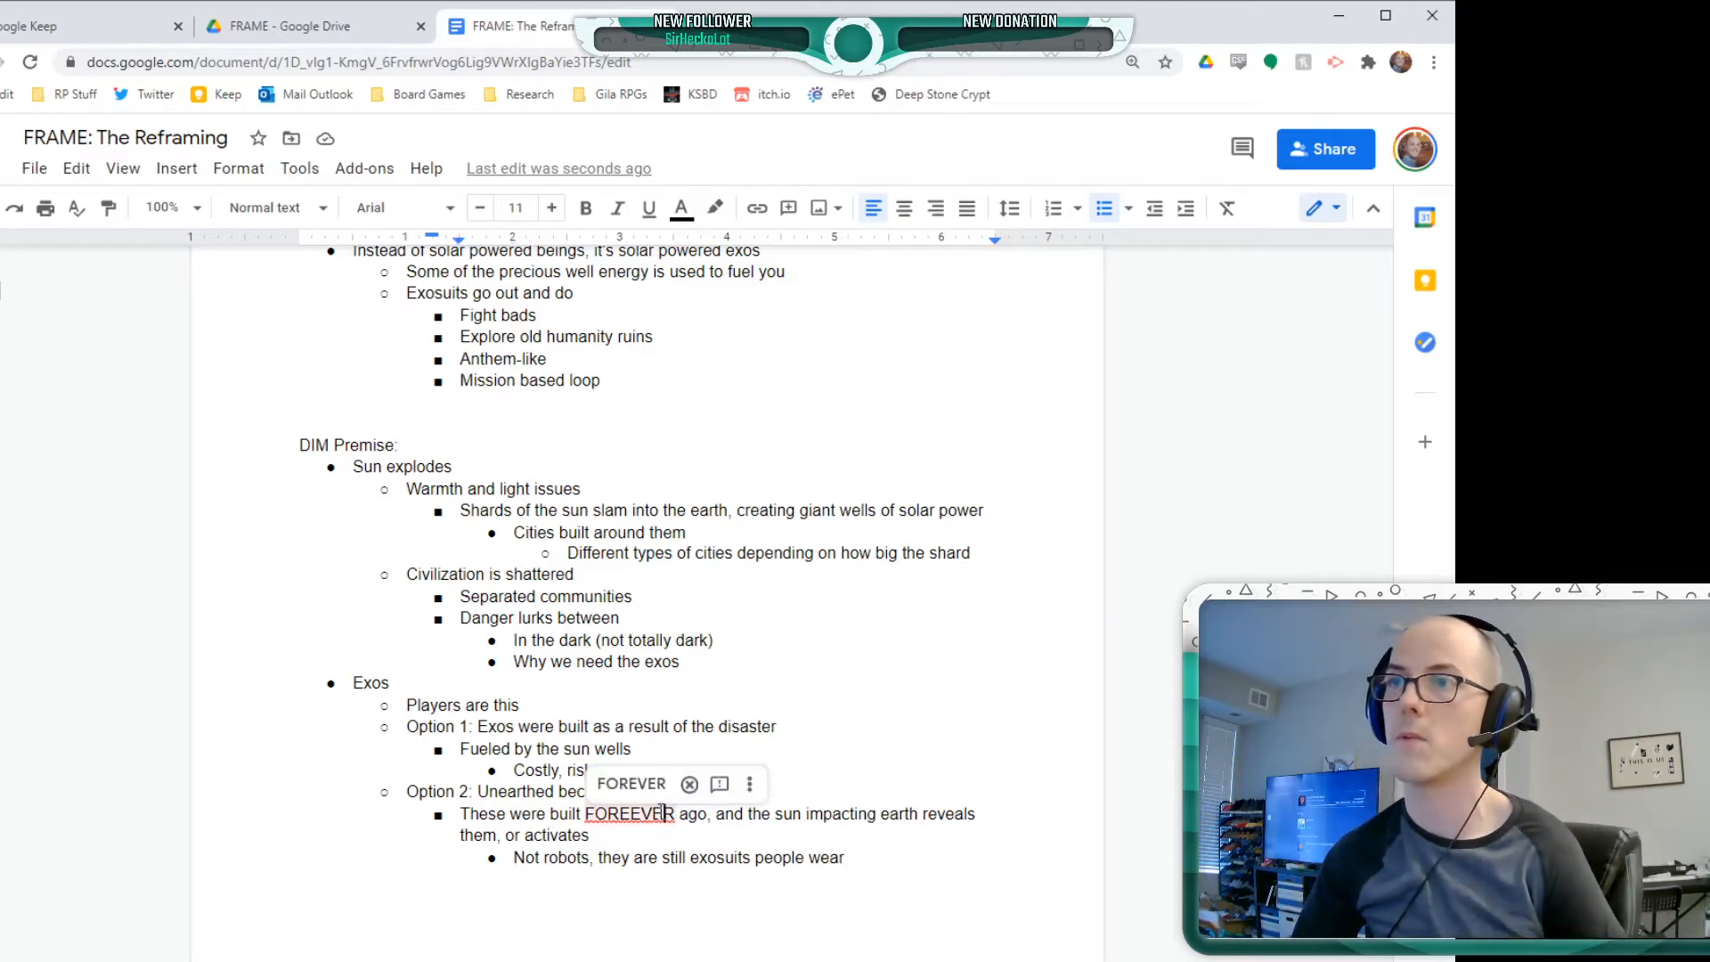
pyautogui.click(634, 782)
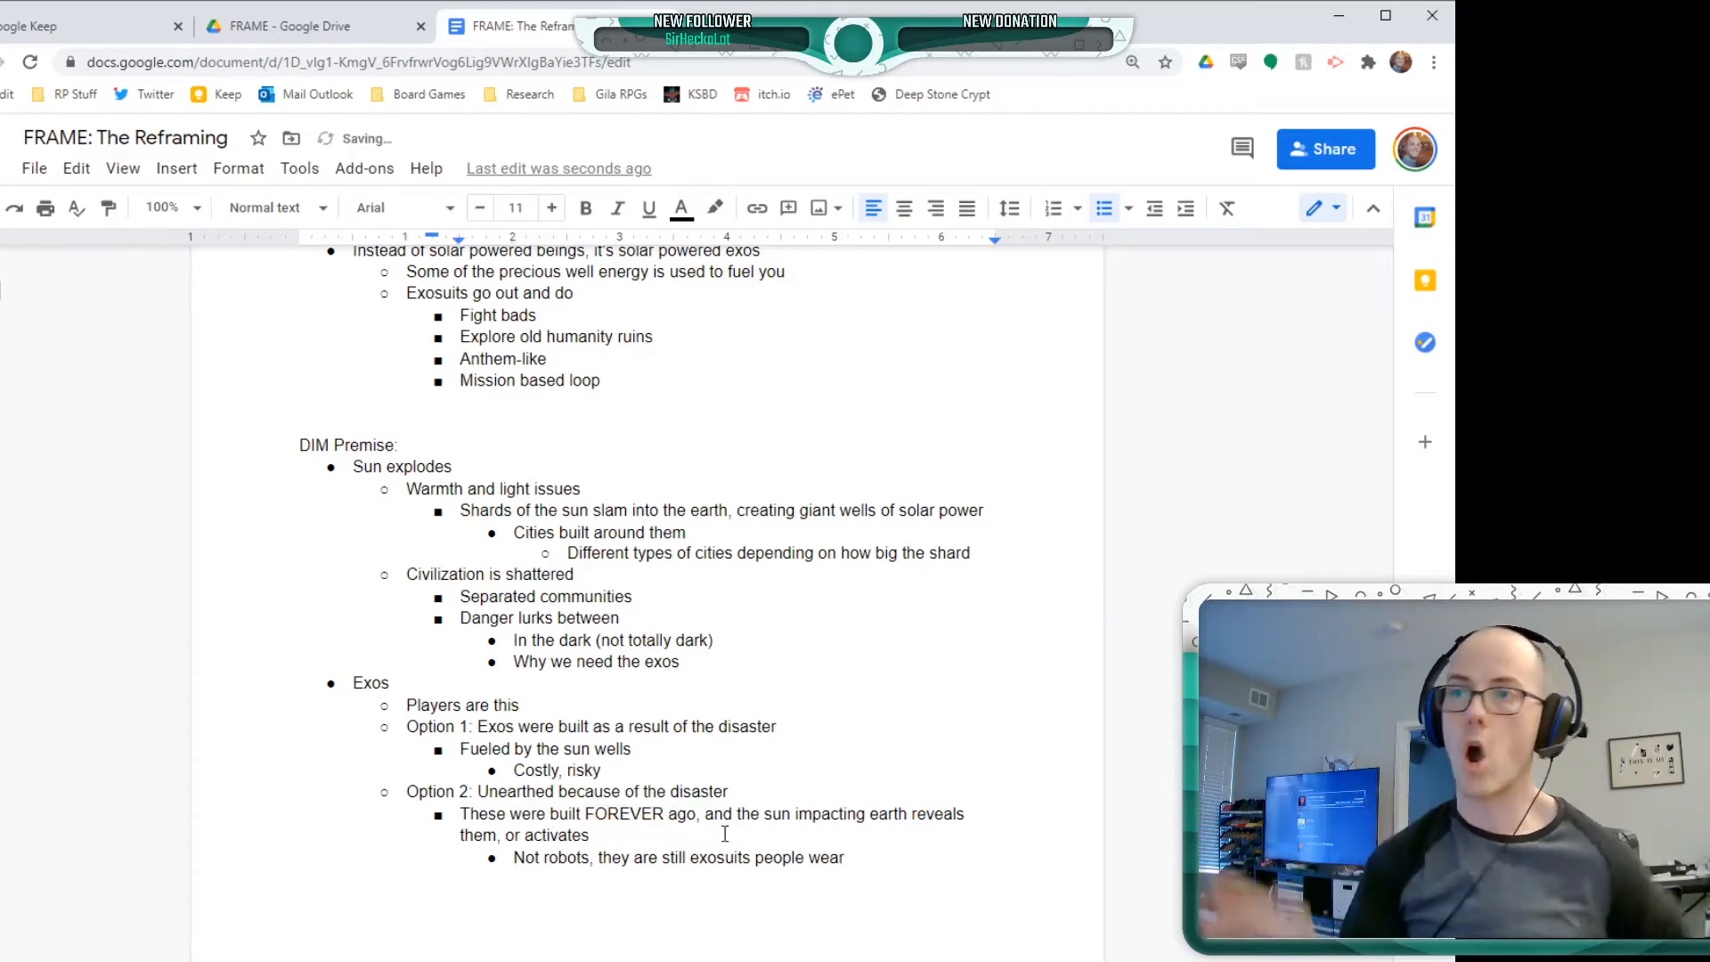
# Add "Restores some sense of hope" below the "Not robots" bullet, at the same level
pyautogui.click(933, 852)
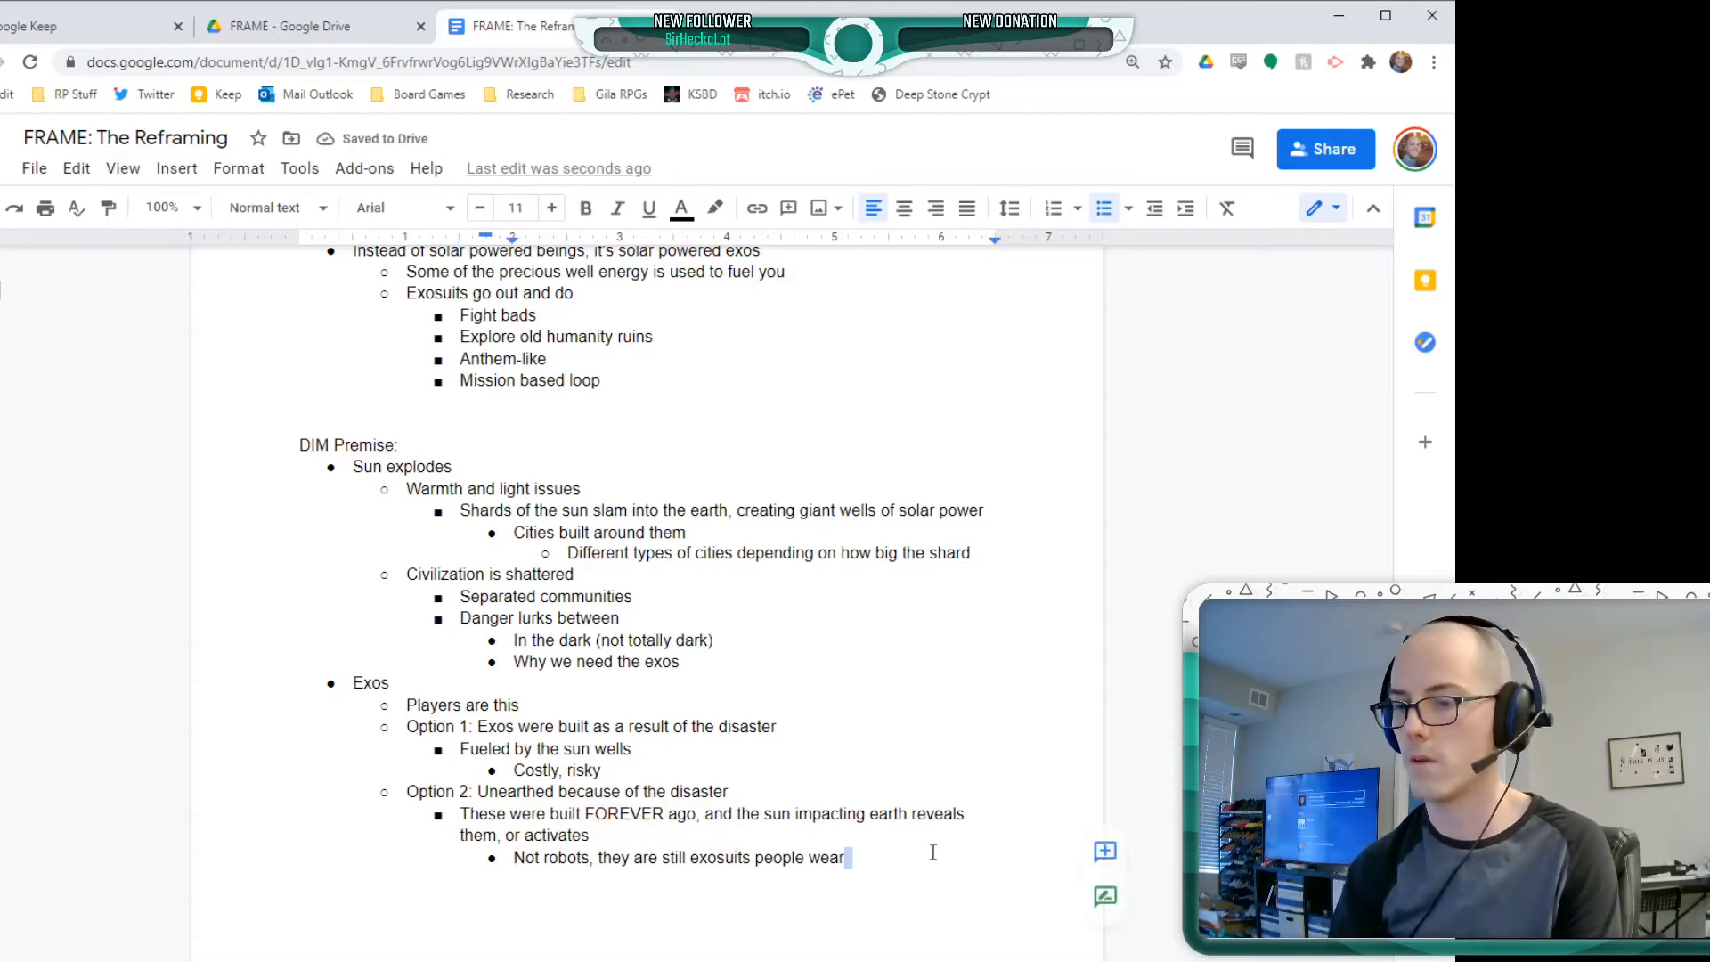
pyautogui.press('Return')
pyautogui.write('Restore')
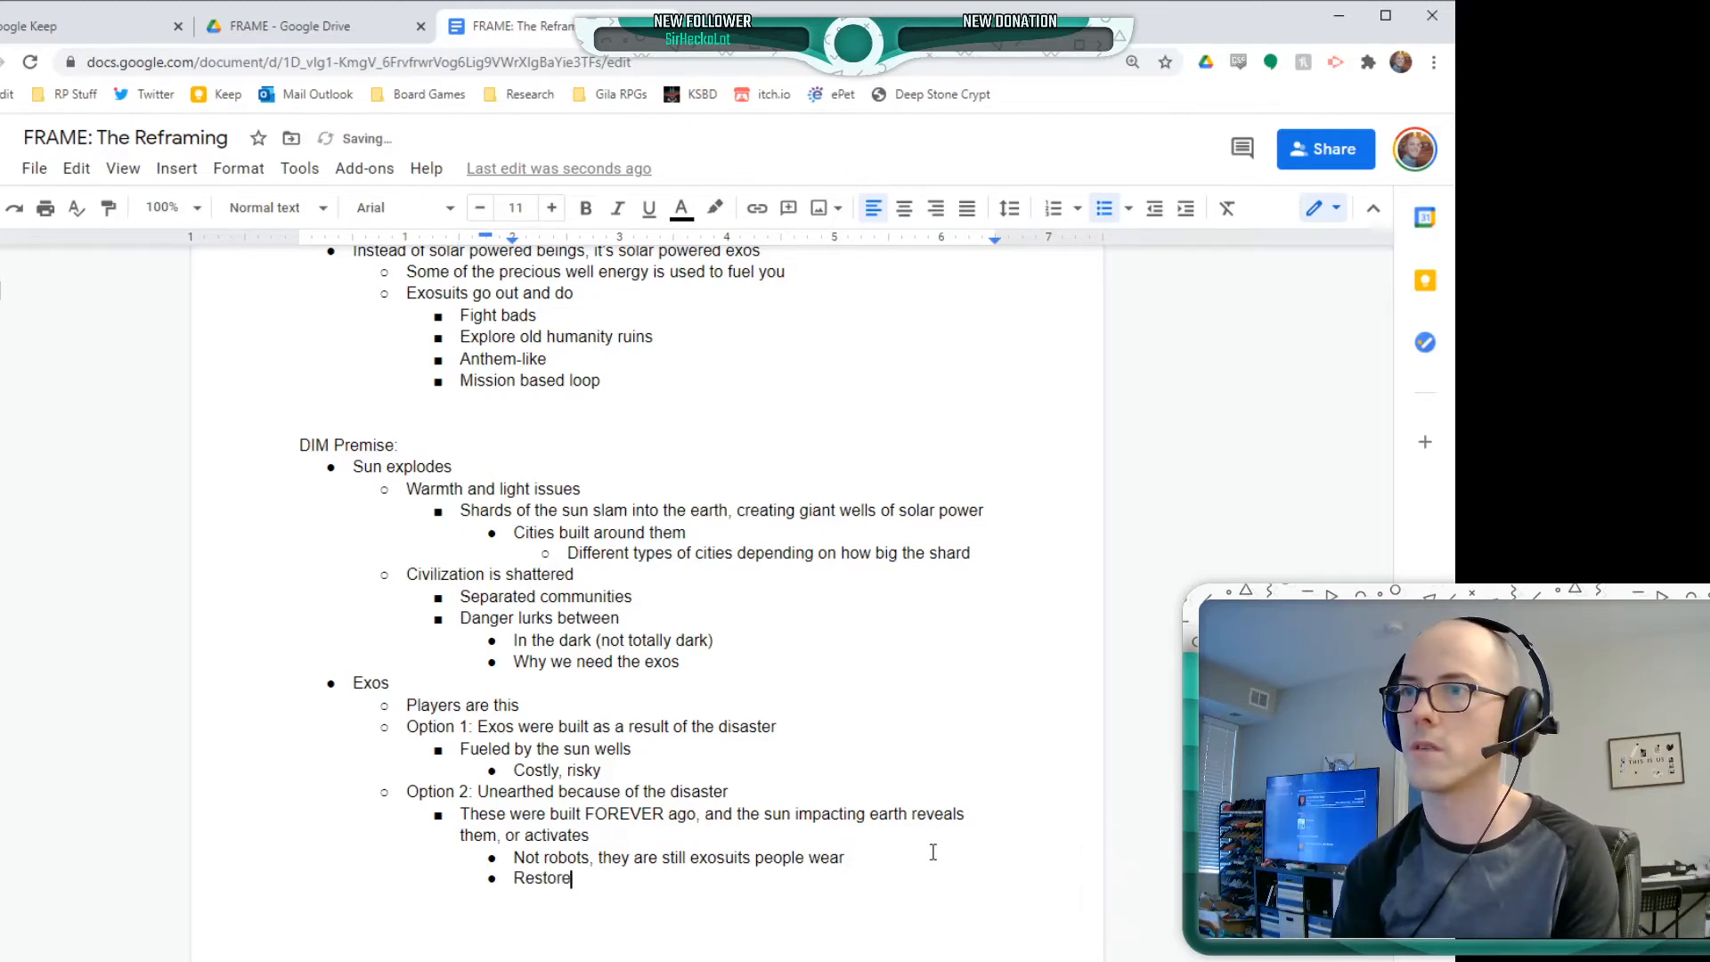
pyautogui.write('s some sense of hope')
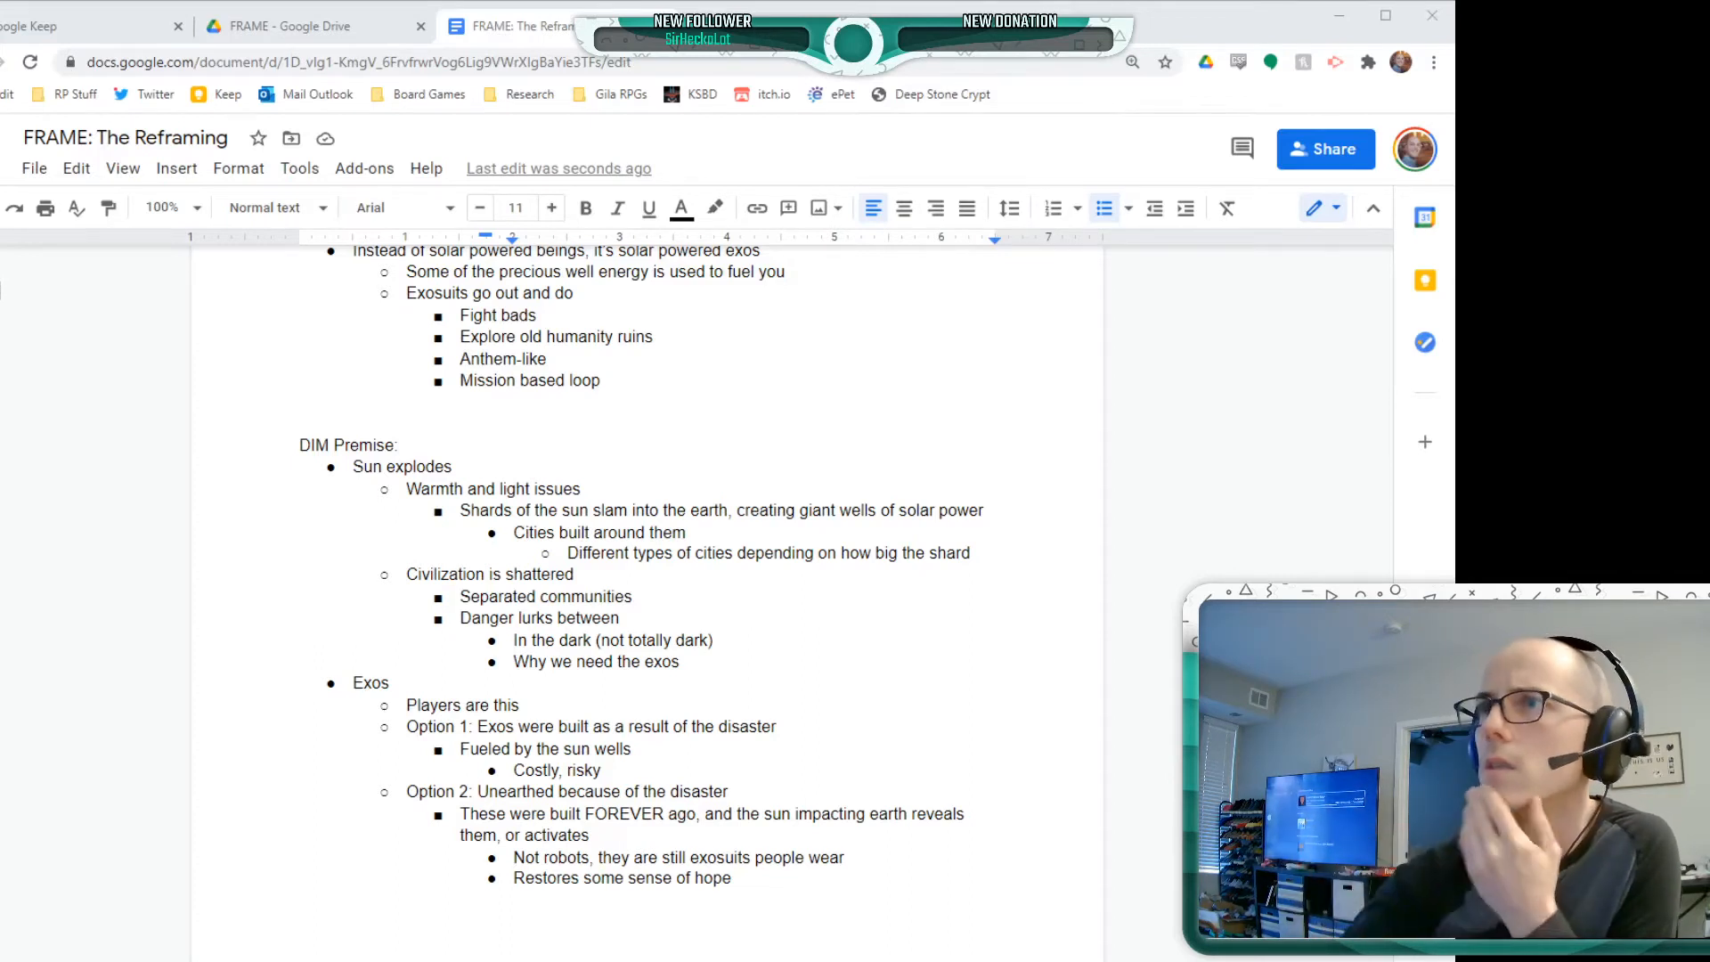
pyautogui.click(241, 577)
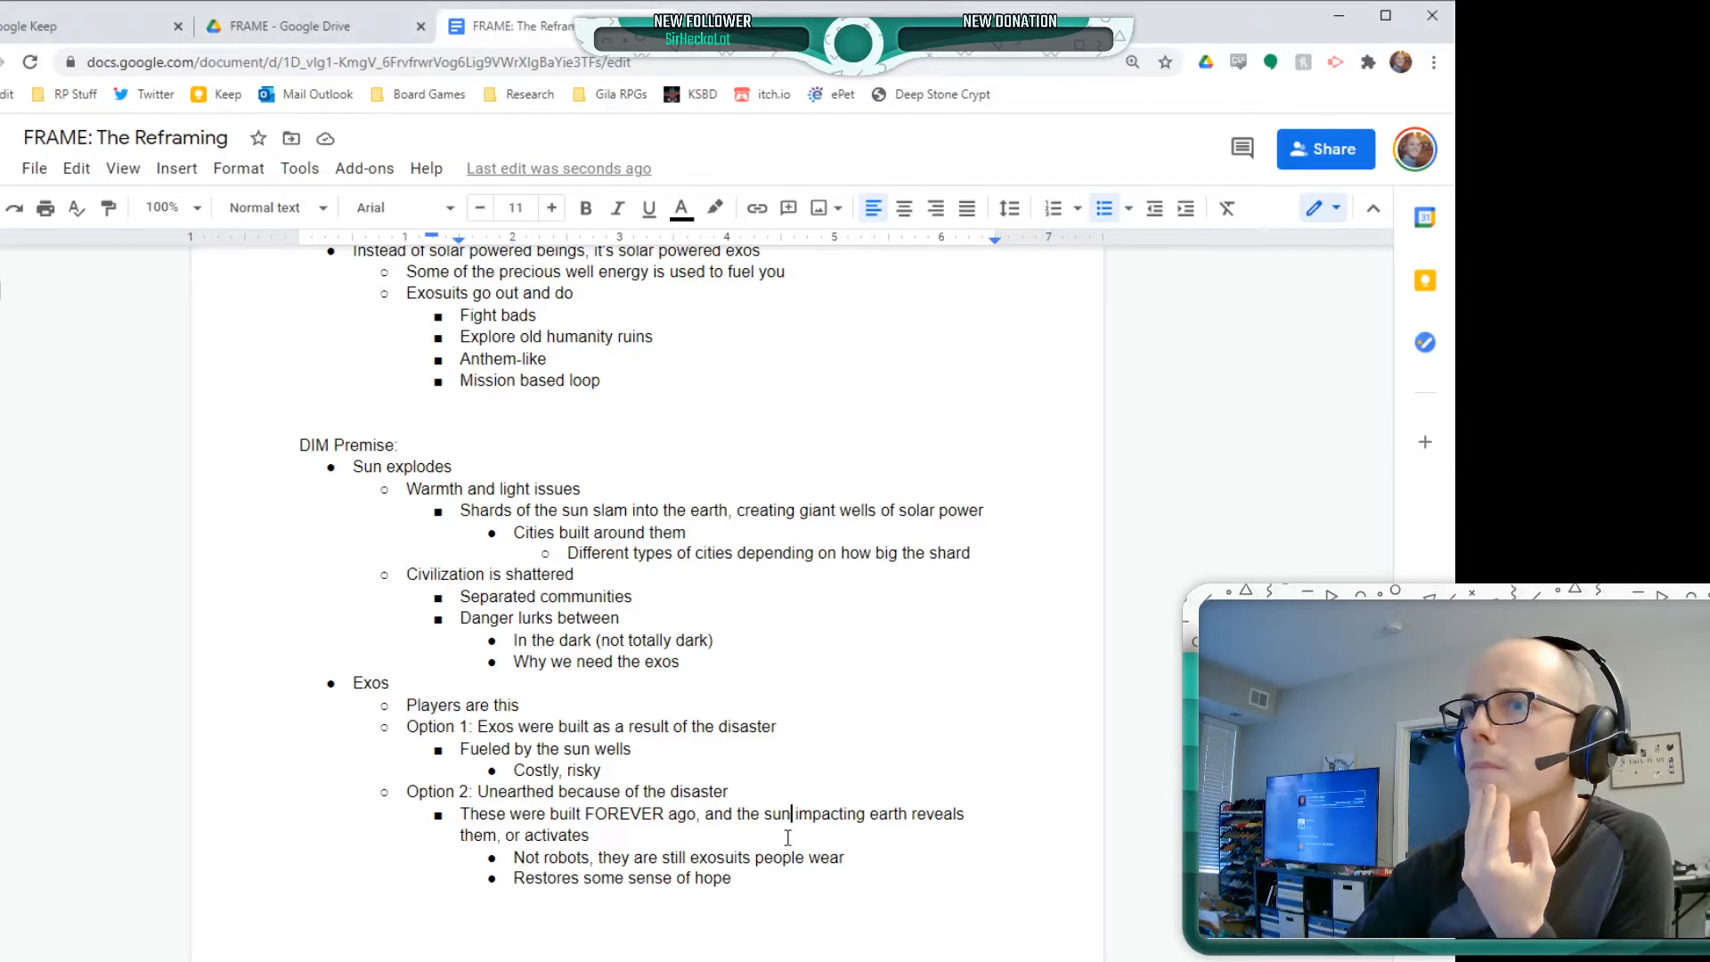
pyautogui.click(783, 895)
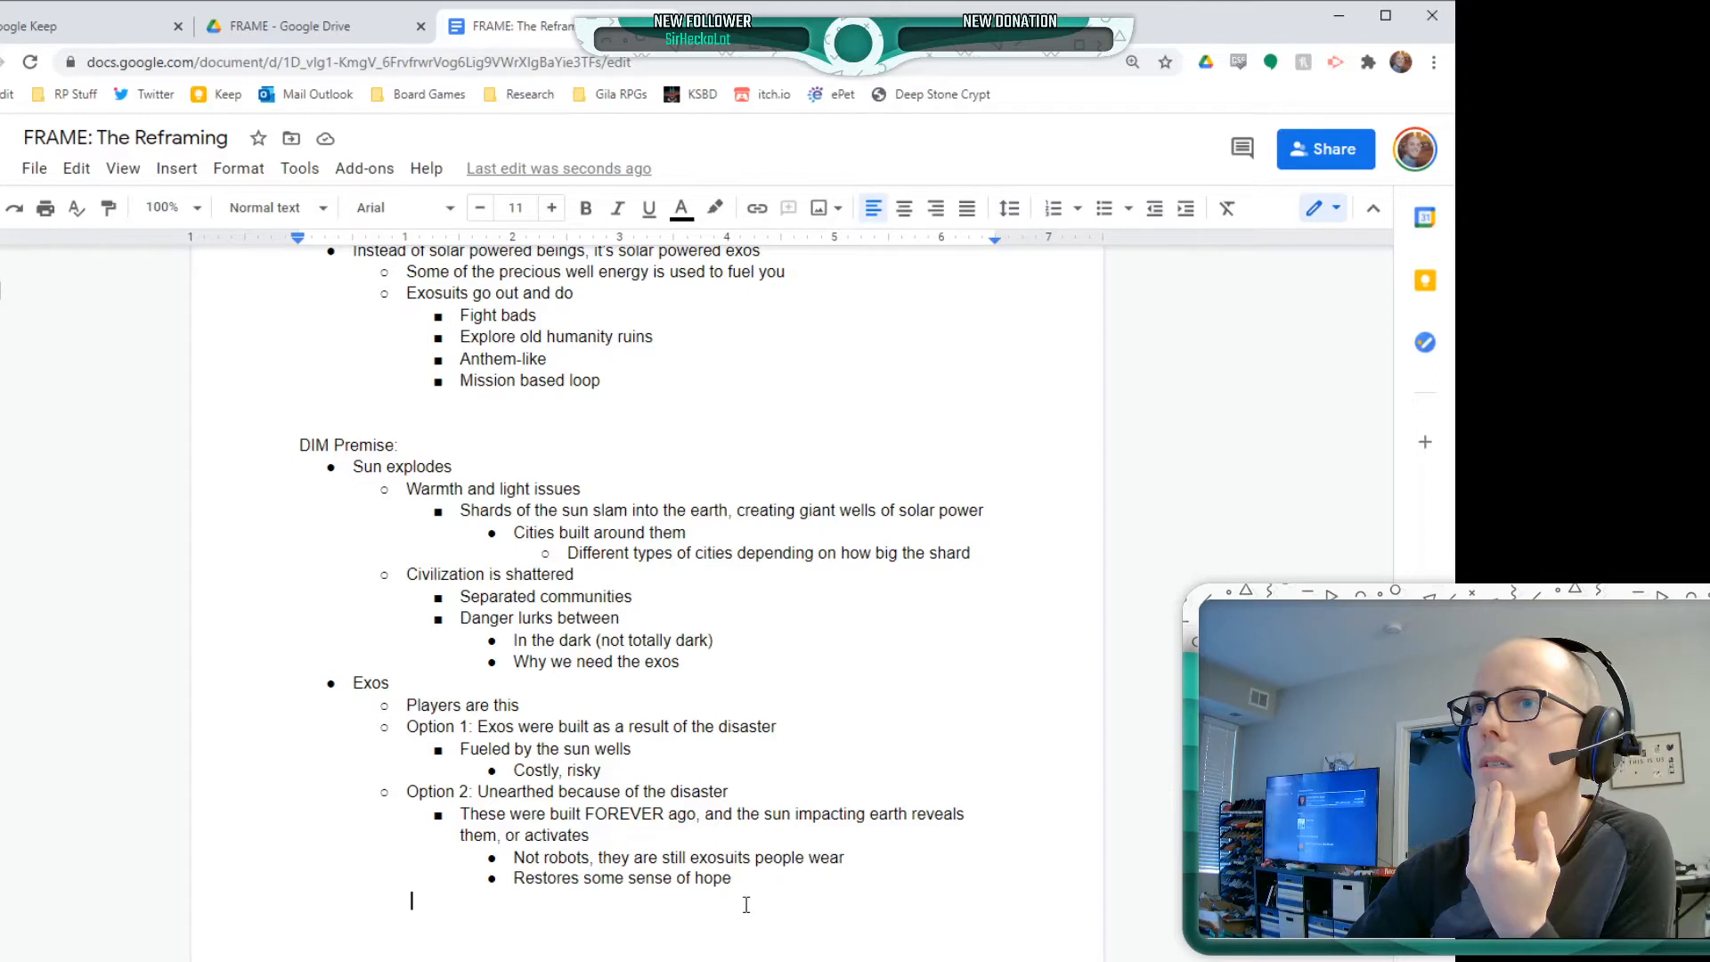
pyautogui.hotkey('alt', 'Tab')
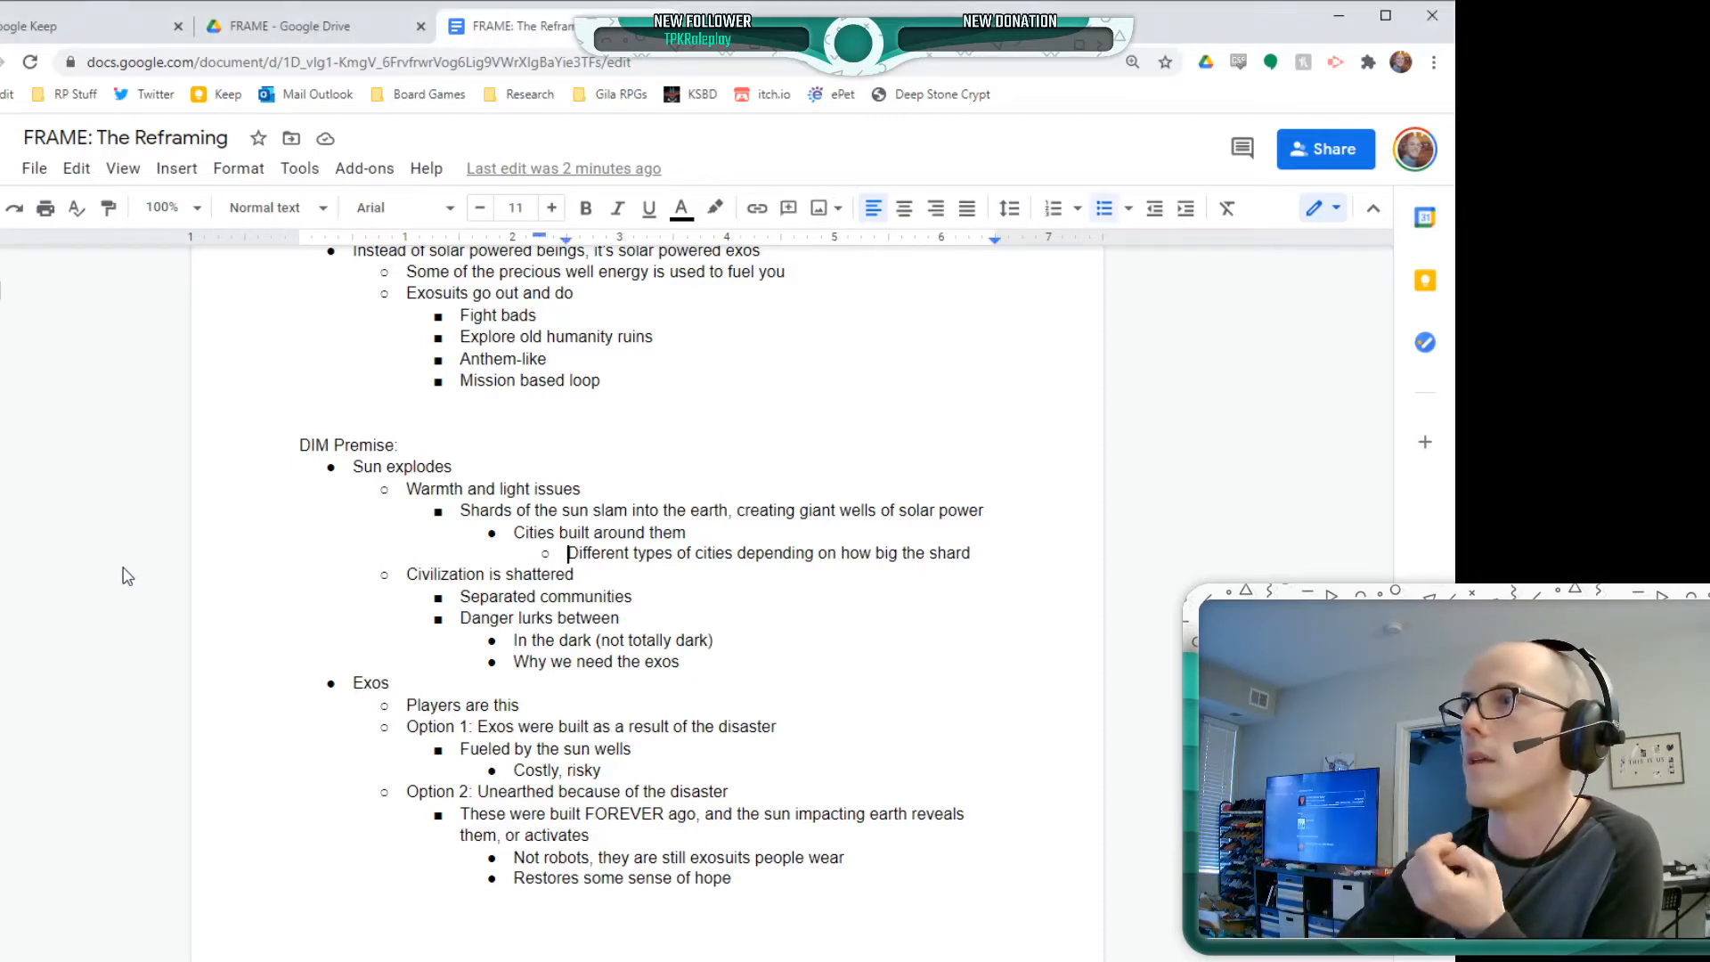
# Start an empty bullet after "Restores some sense of hope", outdented to the level of Option 1 and Option 2
pyautogui.click(844, 880)
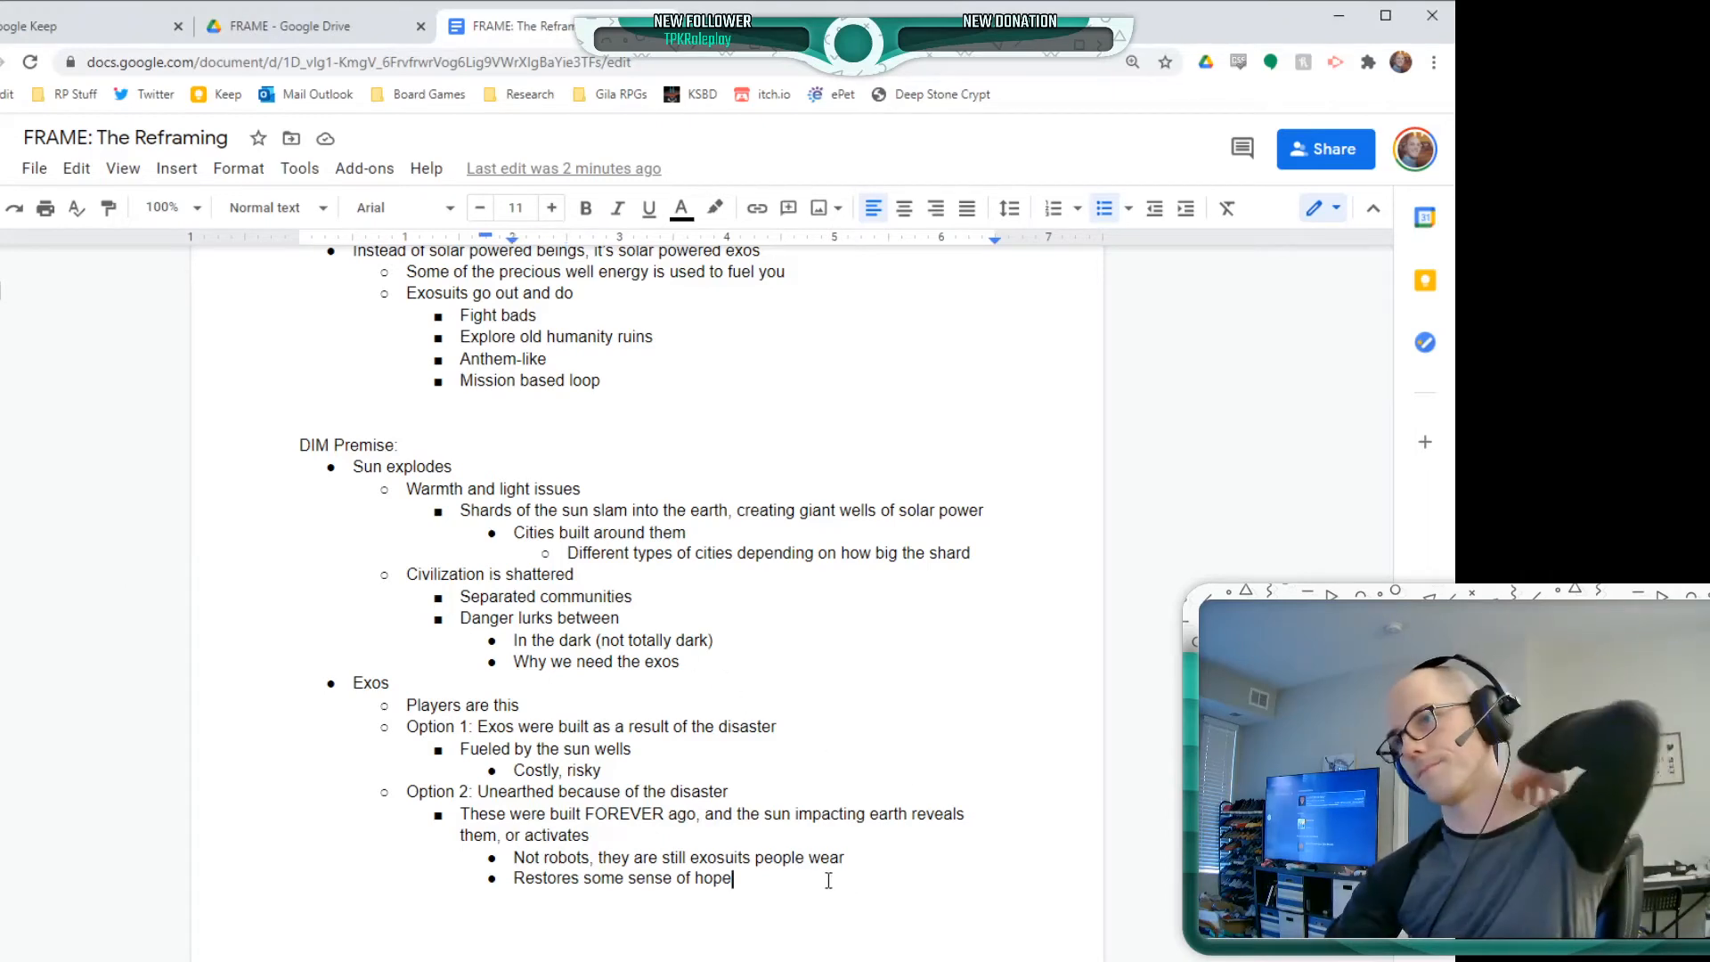
pyautogui.press('Return')
pyautogui.hotkey('shift', 'Tab')
pyautogui.hotkey('shift', 'Tab')
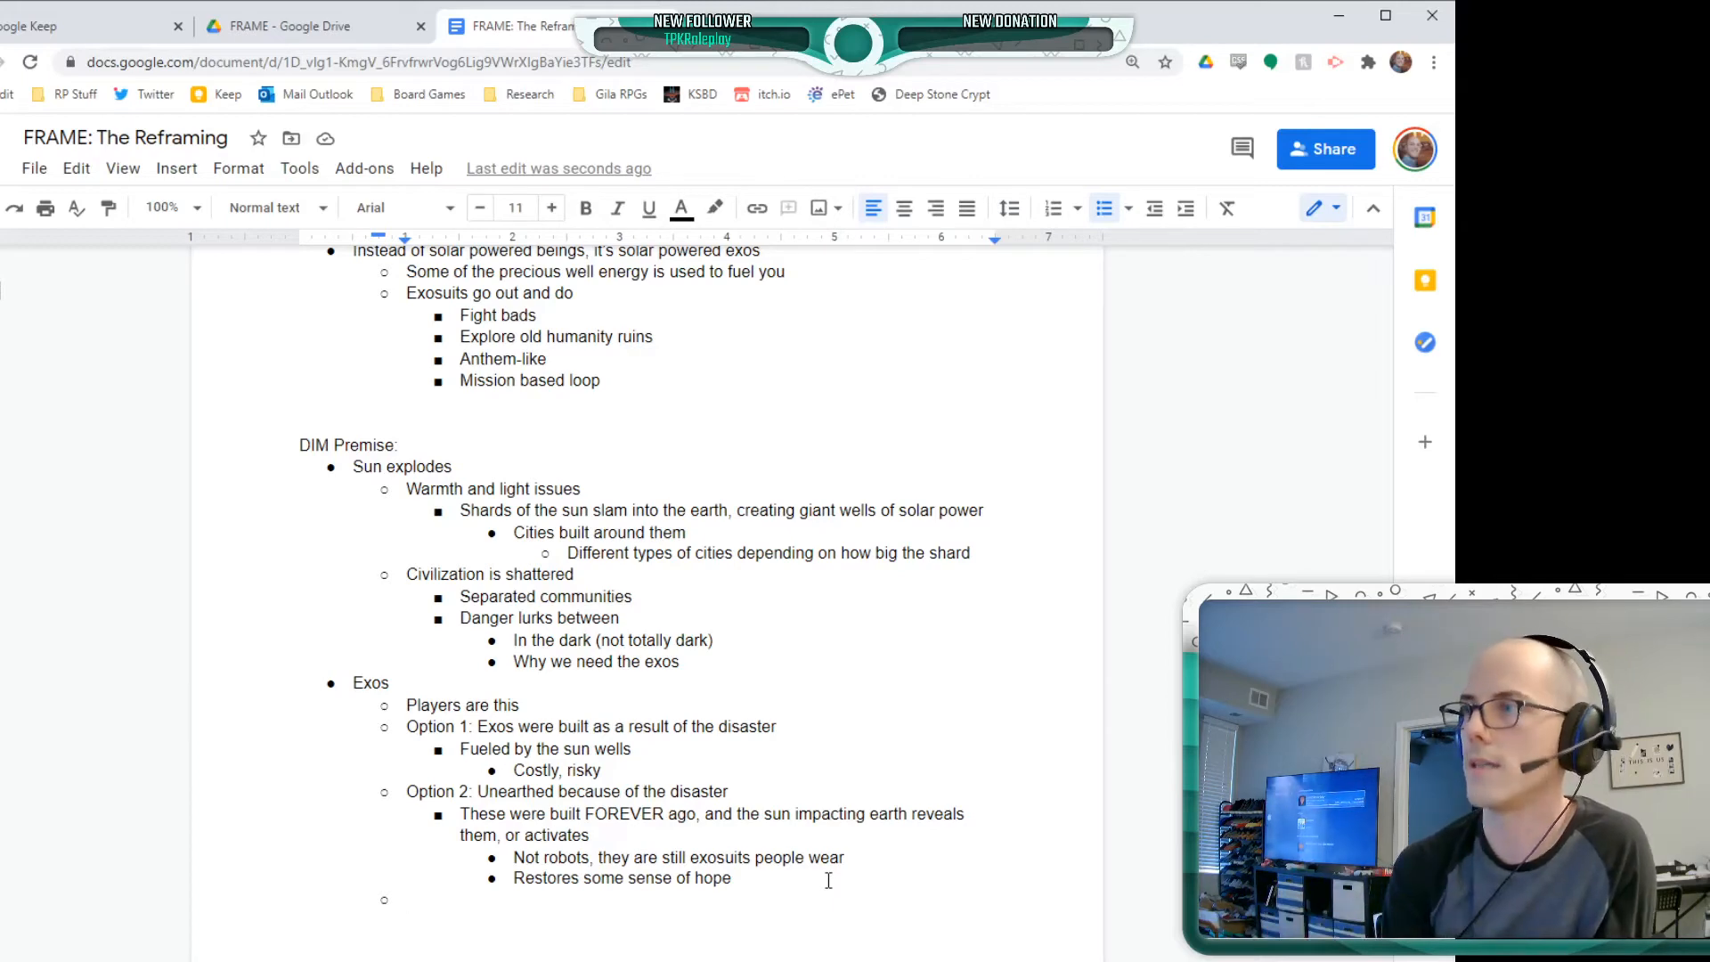
pyautogui.scroll(-3, 624, 674)
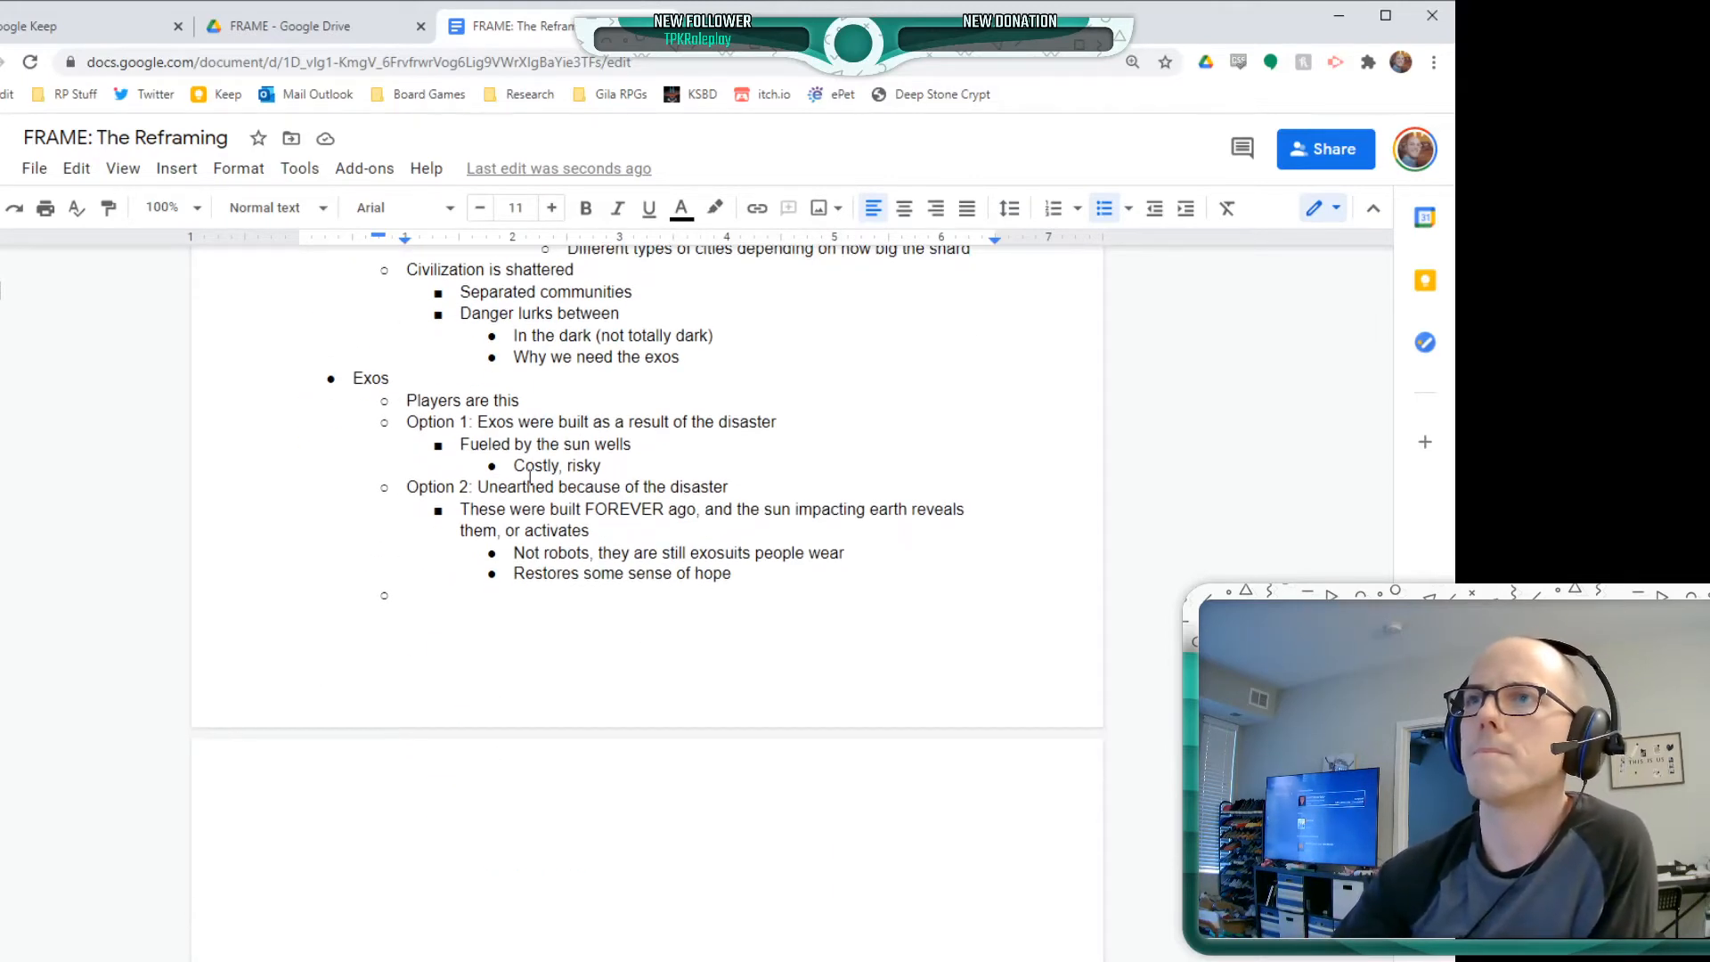
pyautogui.scroll(4, 534, 499)
pyautogui.click(350, 563)
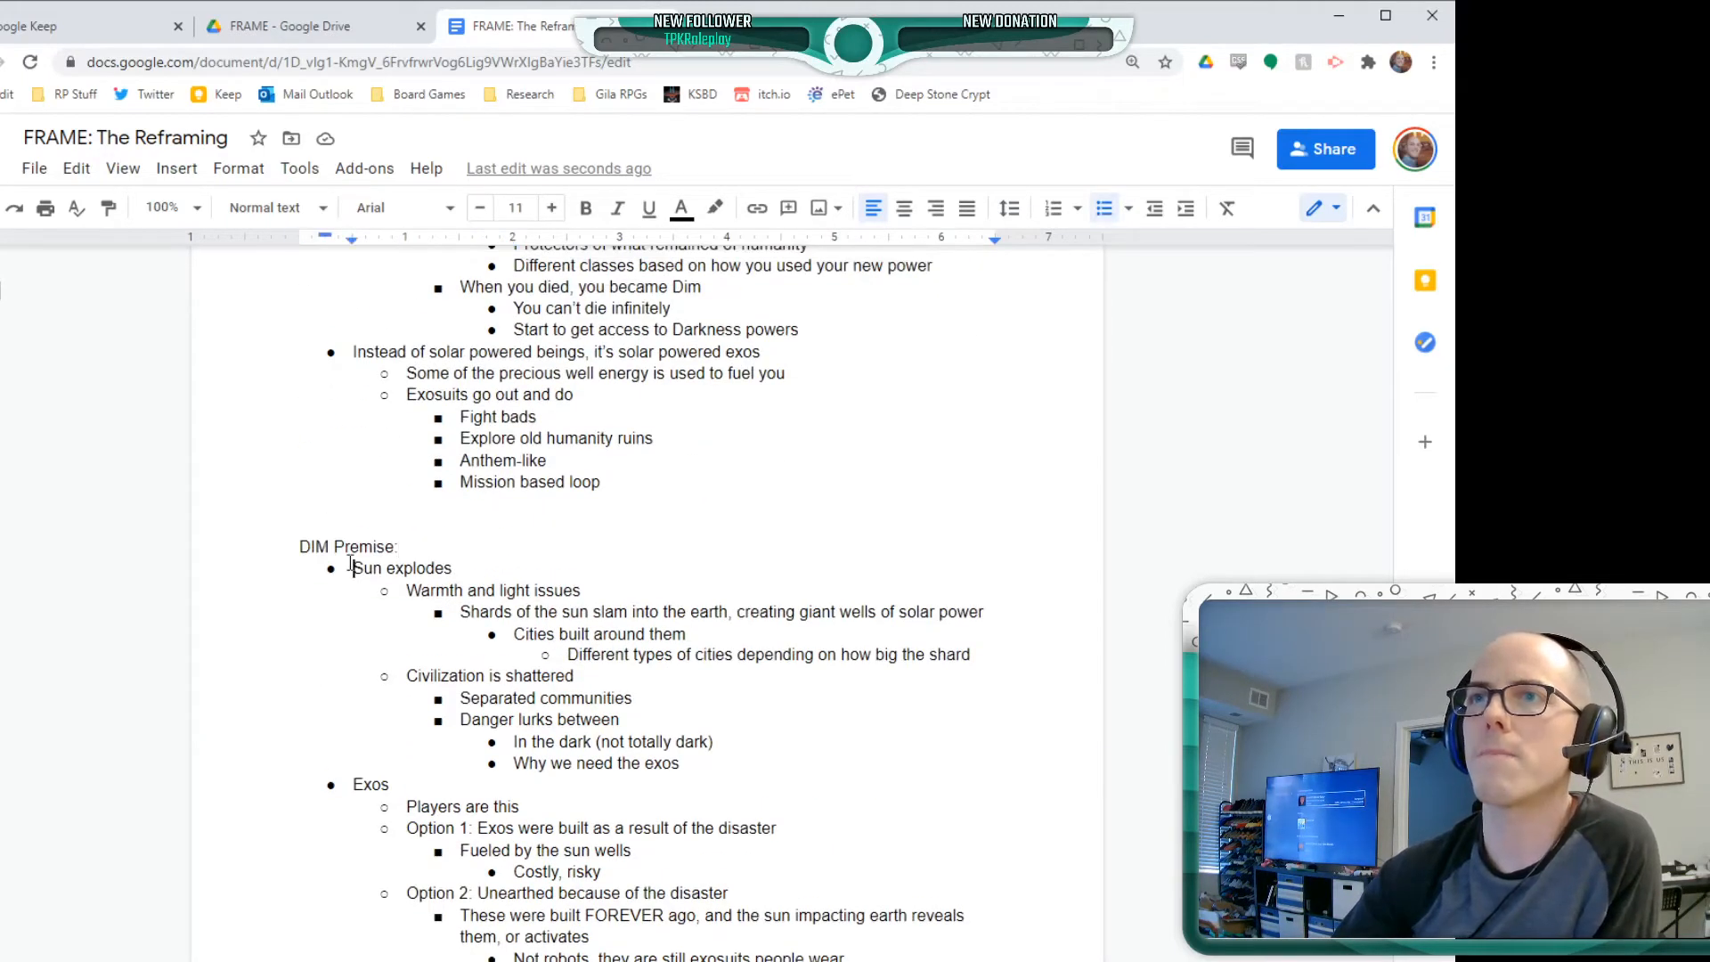
pyautogui.press('Return')
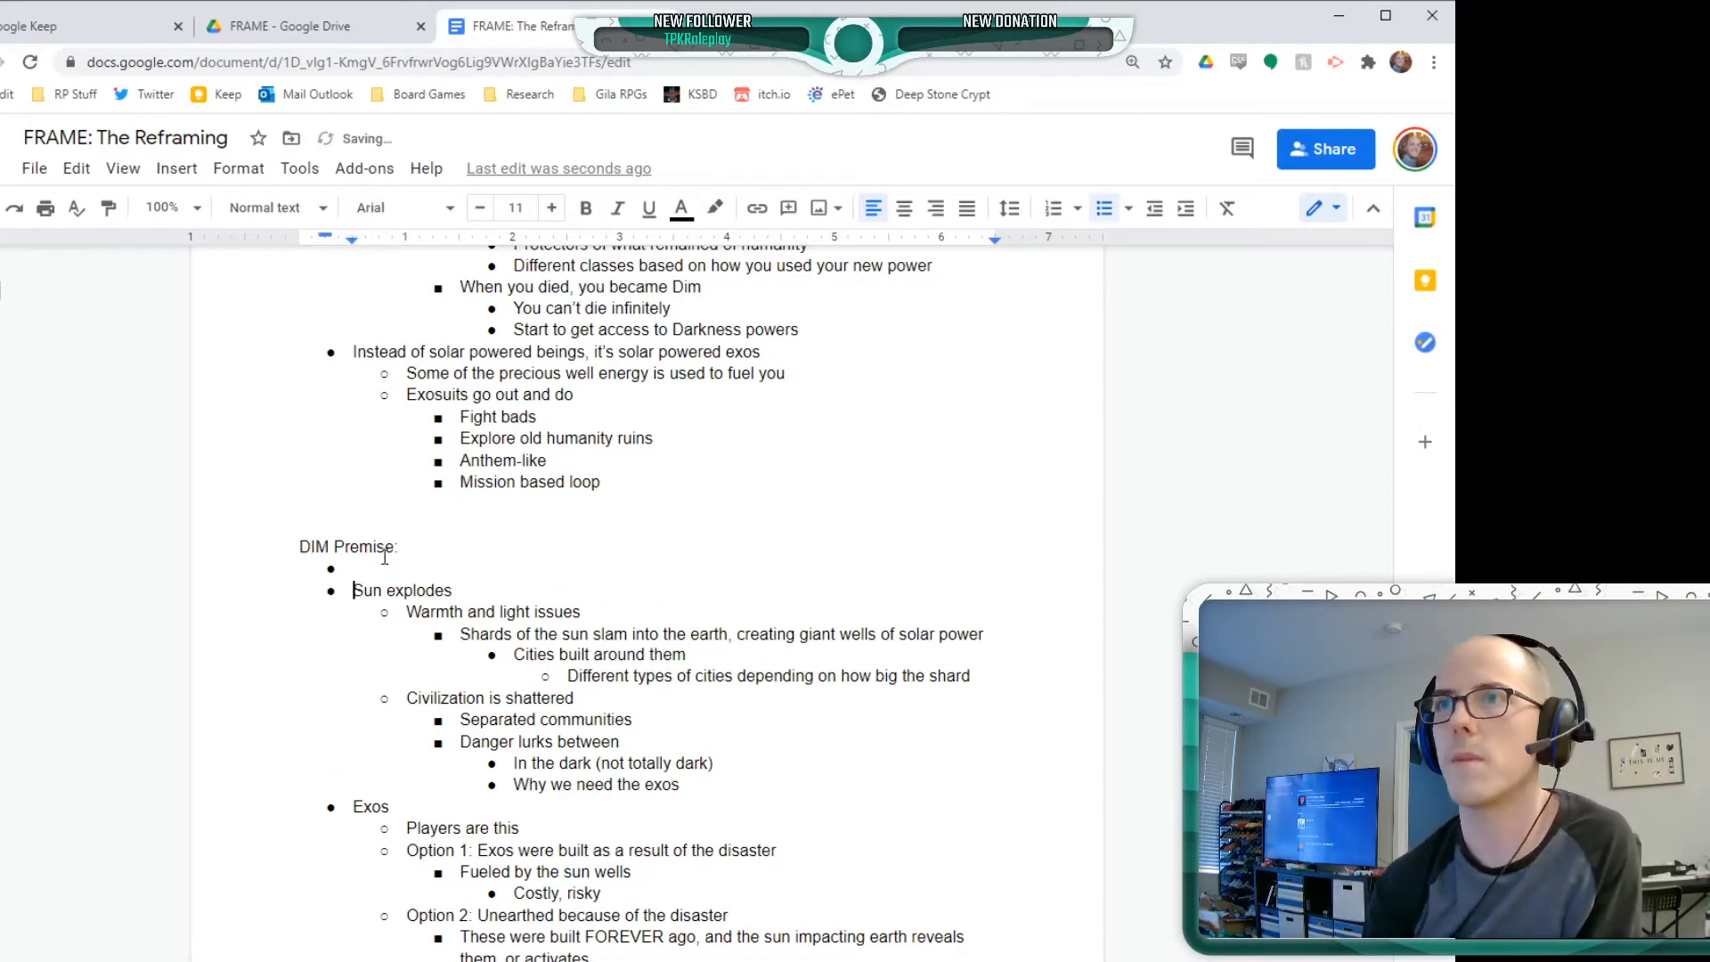
pyautogui.press('BackSpace')
# Insert the top-level bullet "Not modern day, and it's not the future" directly above "Exos" in the DIM Premise
pyautogui.click(348, 784)
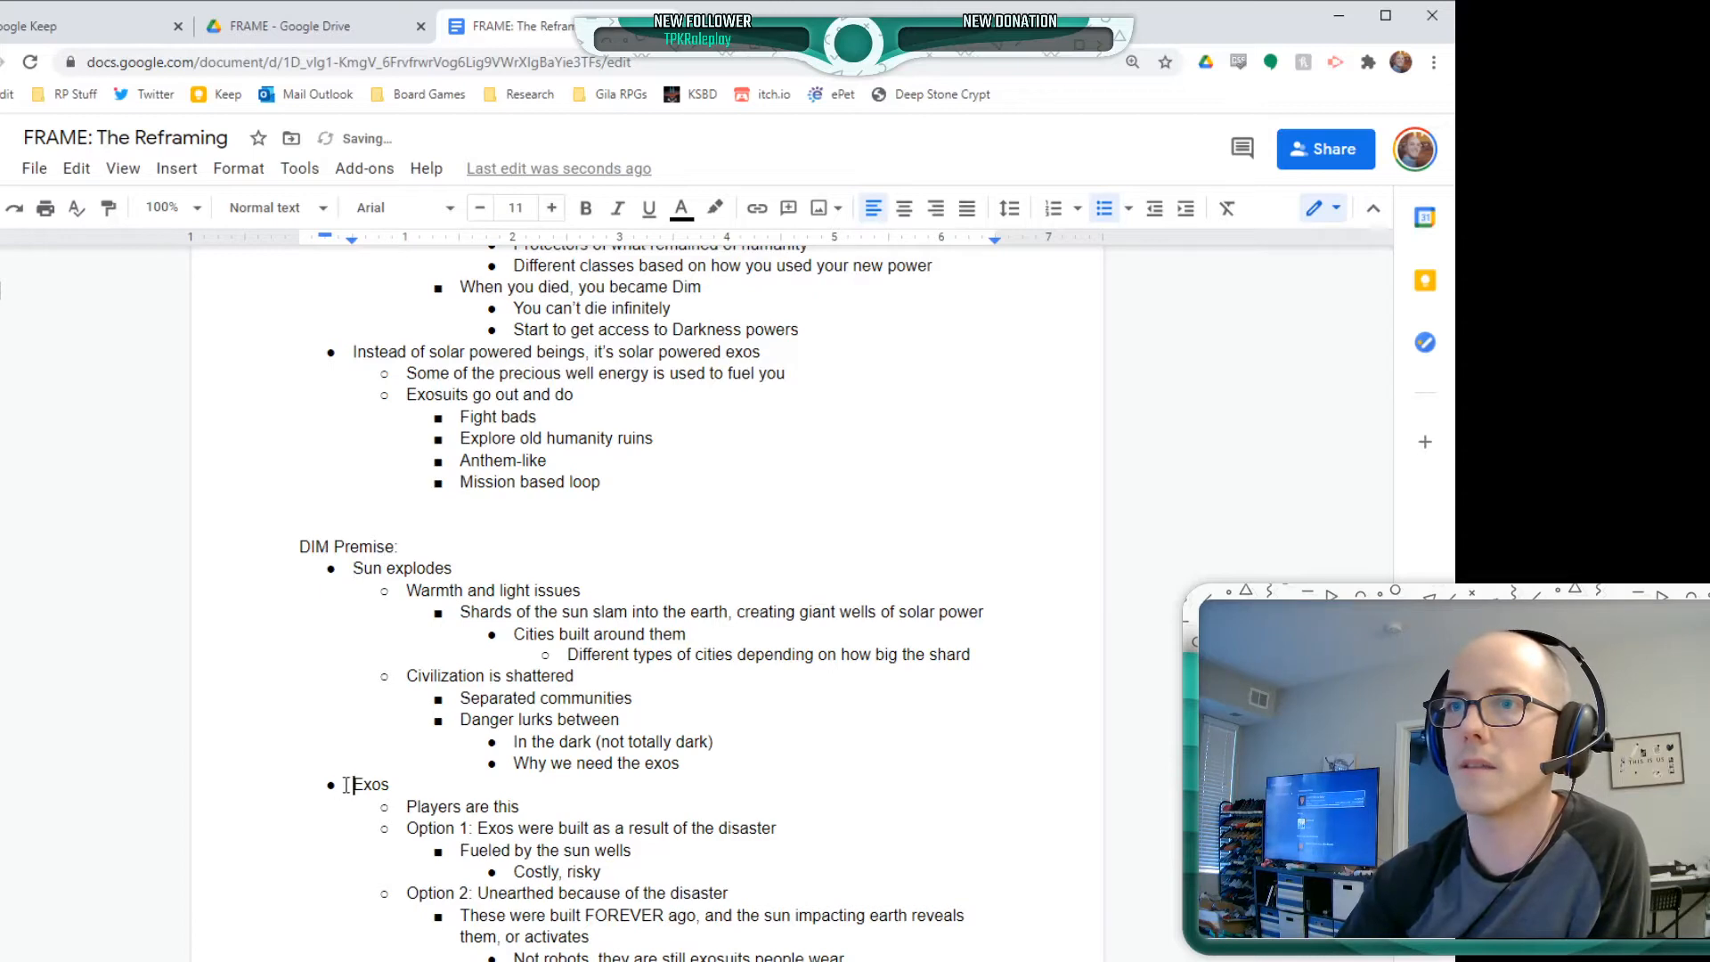
pyautogui.press('Return')
pyautogui.write('Not ')
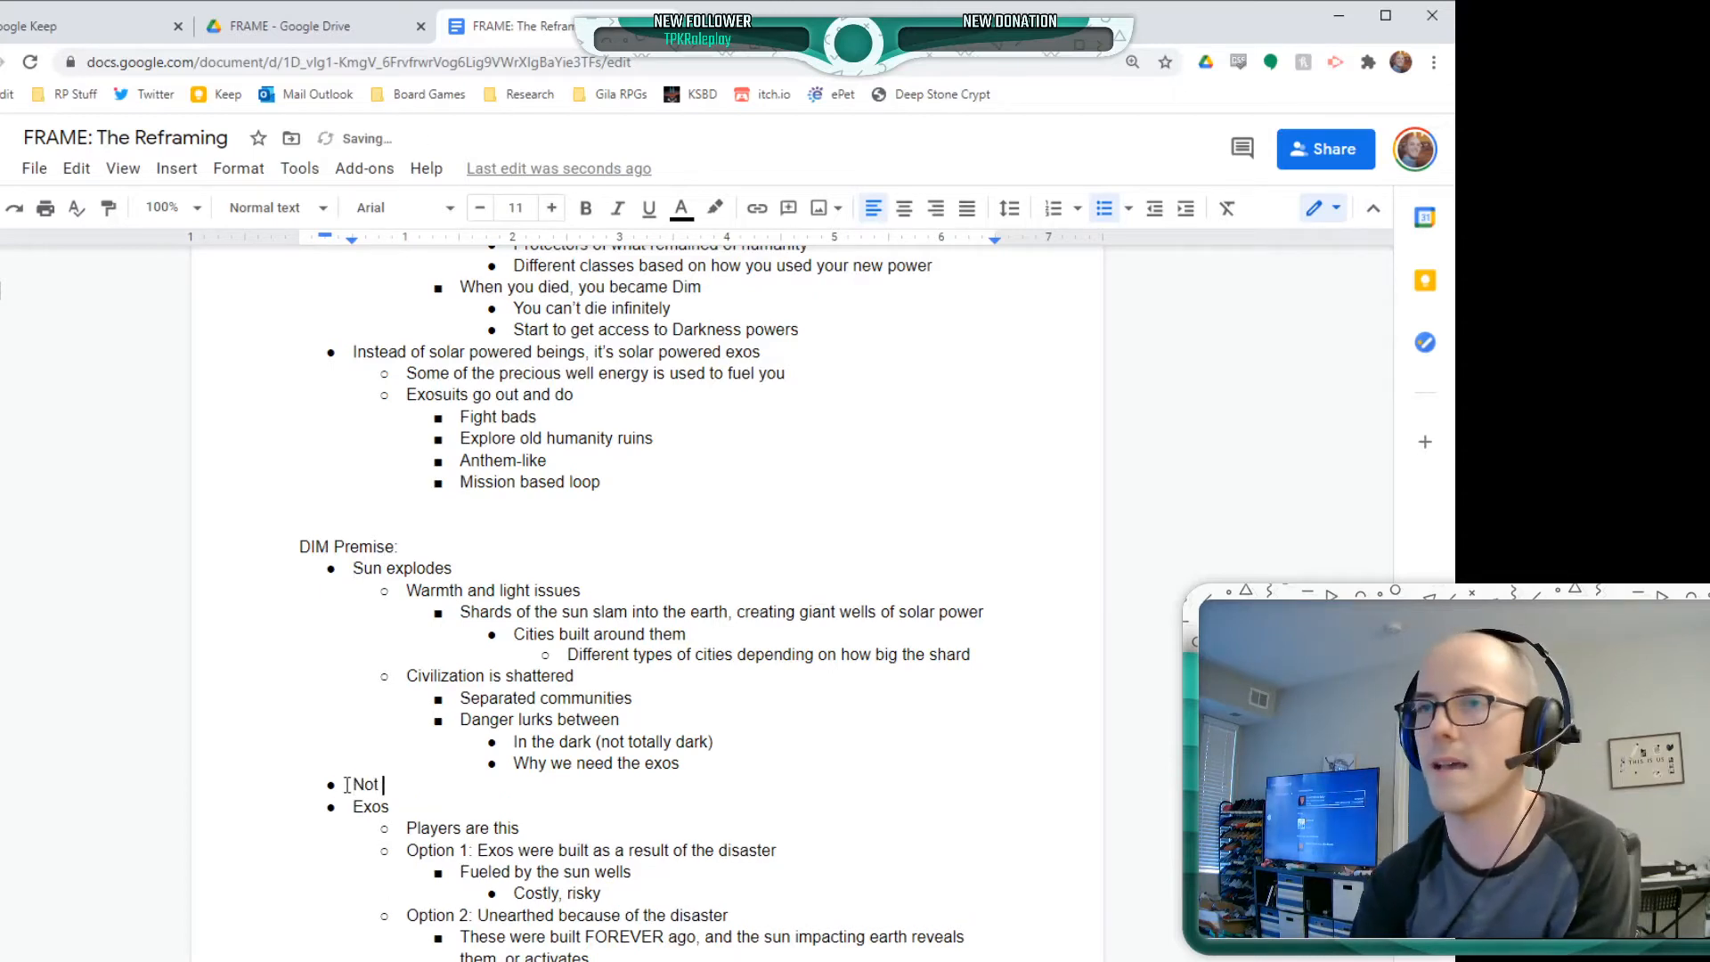
pyautogui.write("modern day, and it's not ")
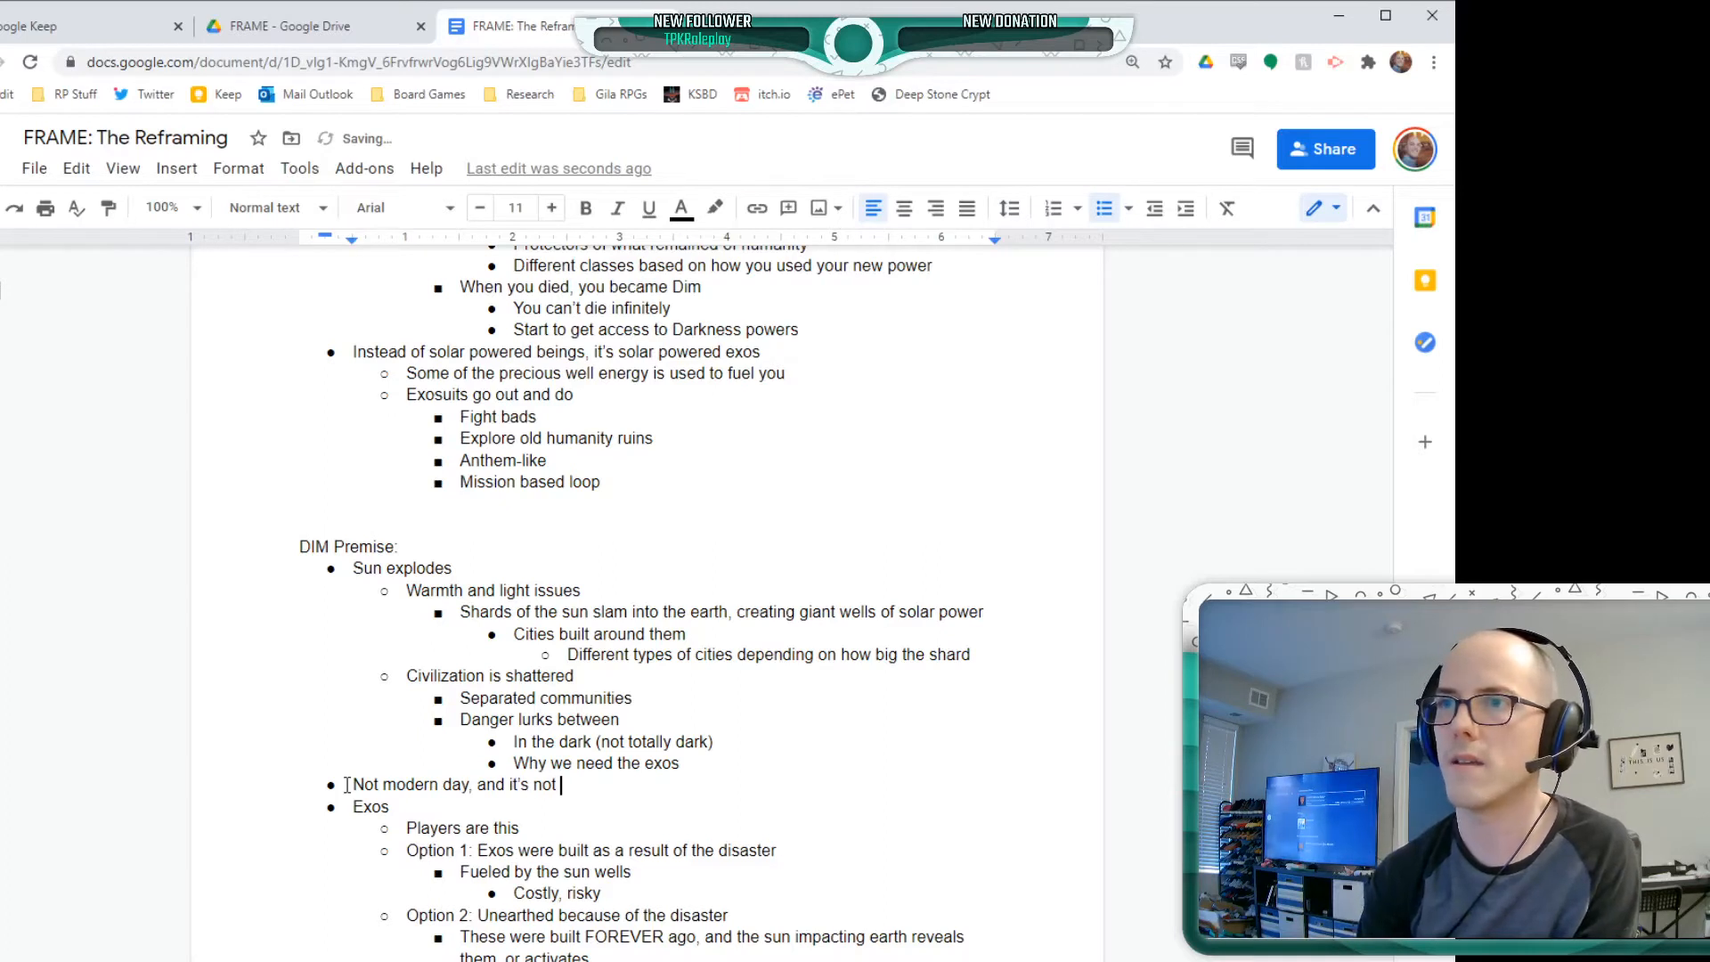
pyautogui.write('the future')
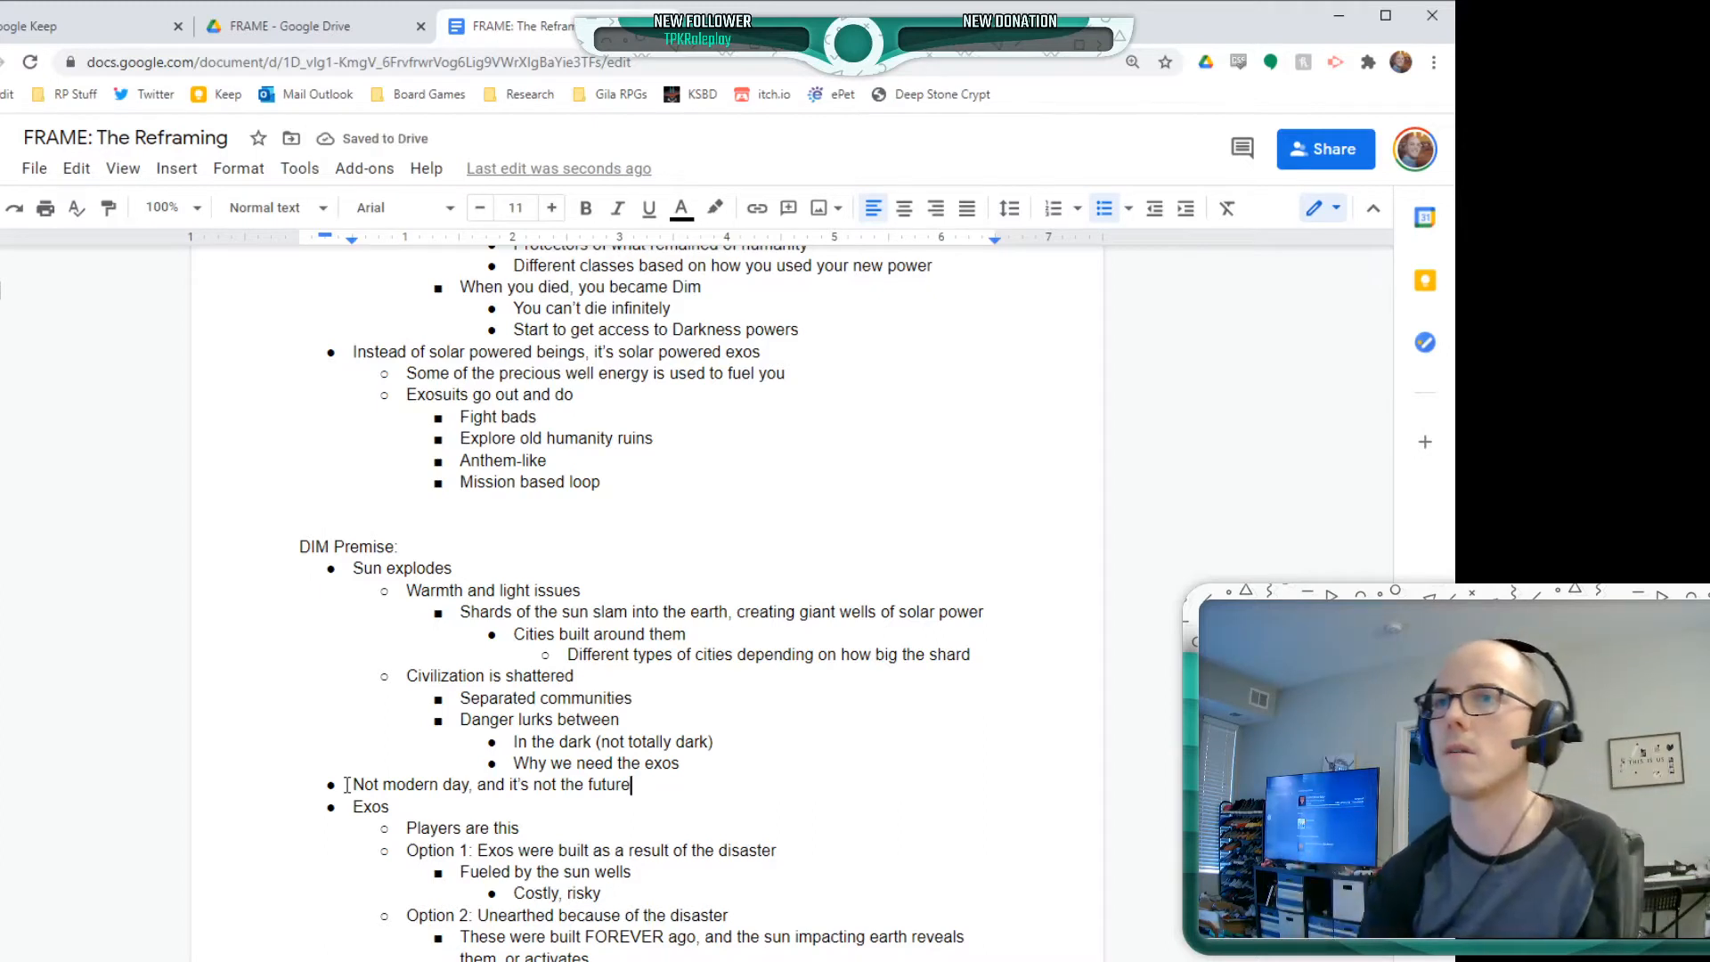
# Nest the bullet "Lean into the fantasy" beneath "Not modern day, and it's not the future"
pyautogui.press('Return')
pyautogui.press('Tab')
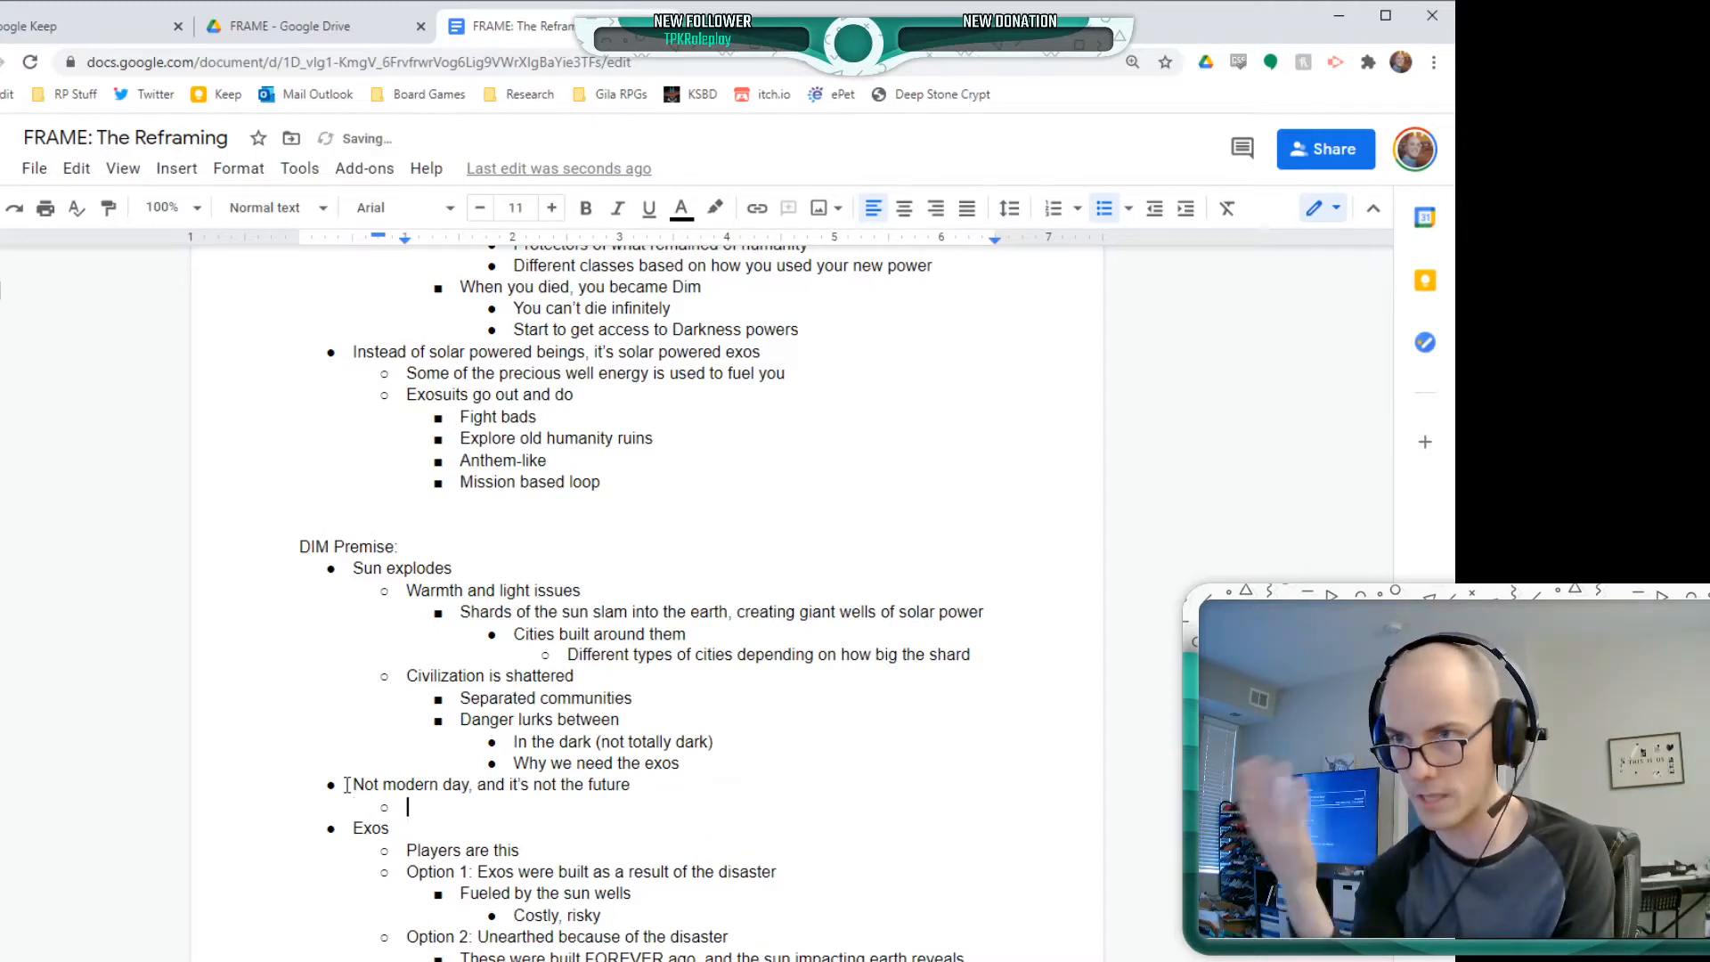
pyautogui.write('Lean in ')
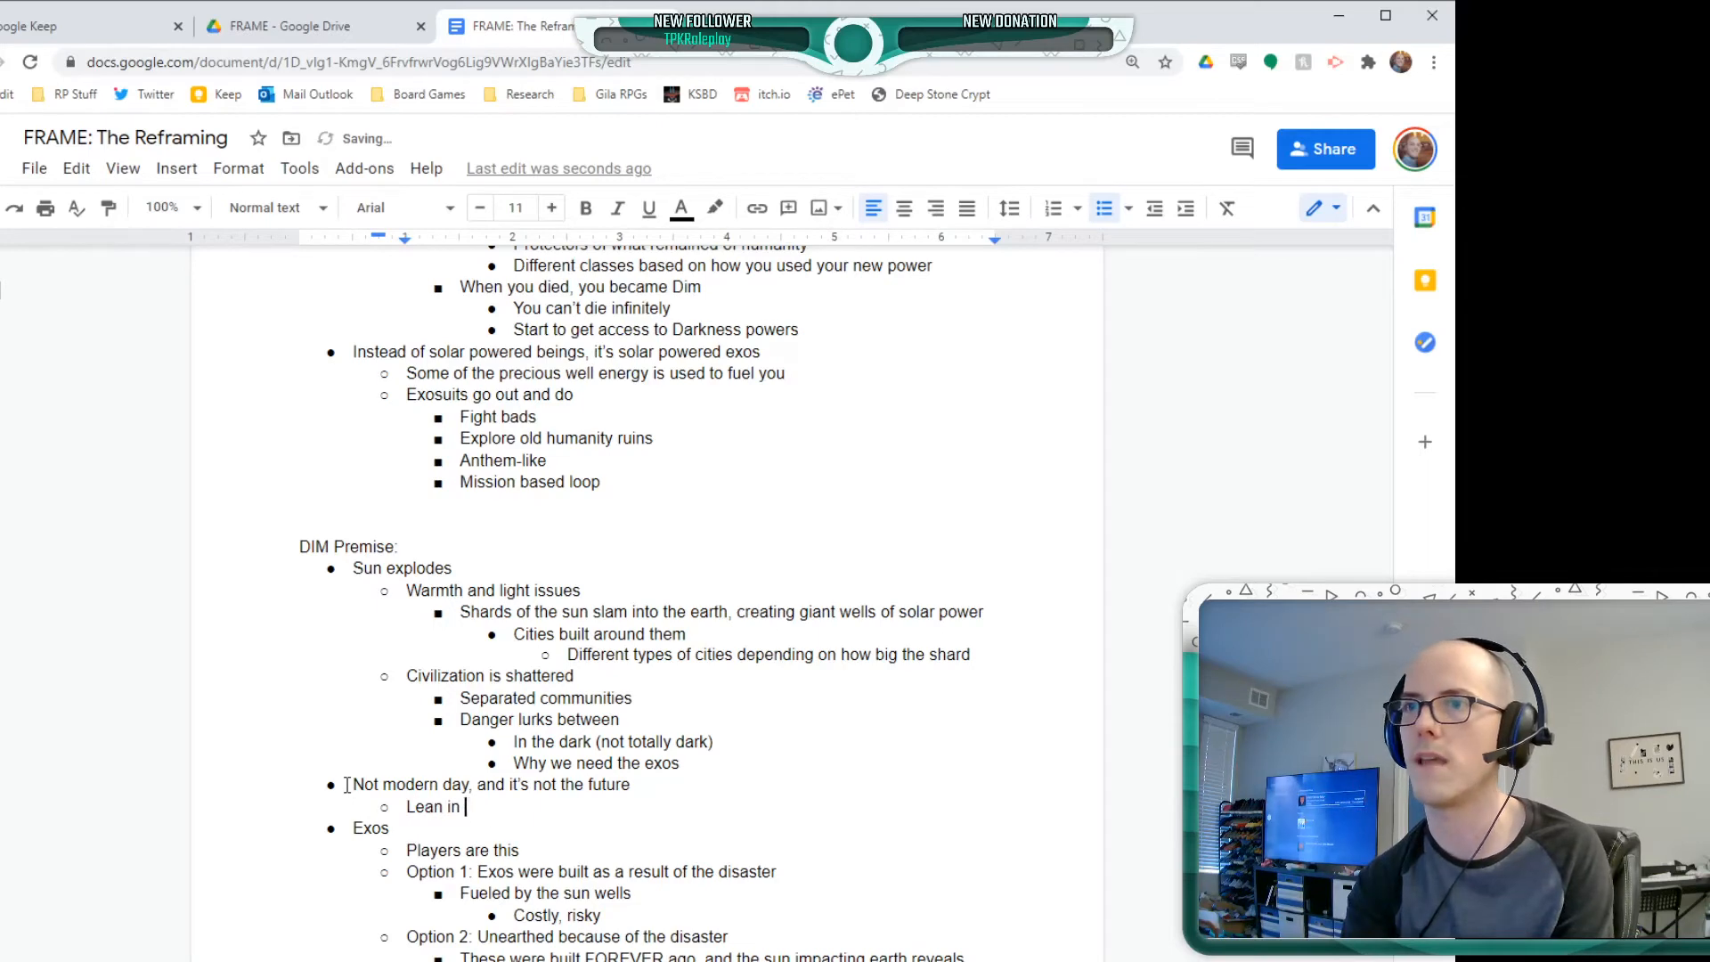
pyautogui.write('to the fantasy')
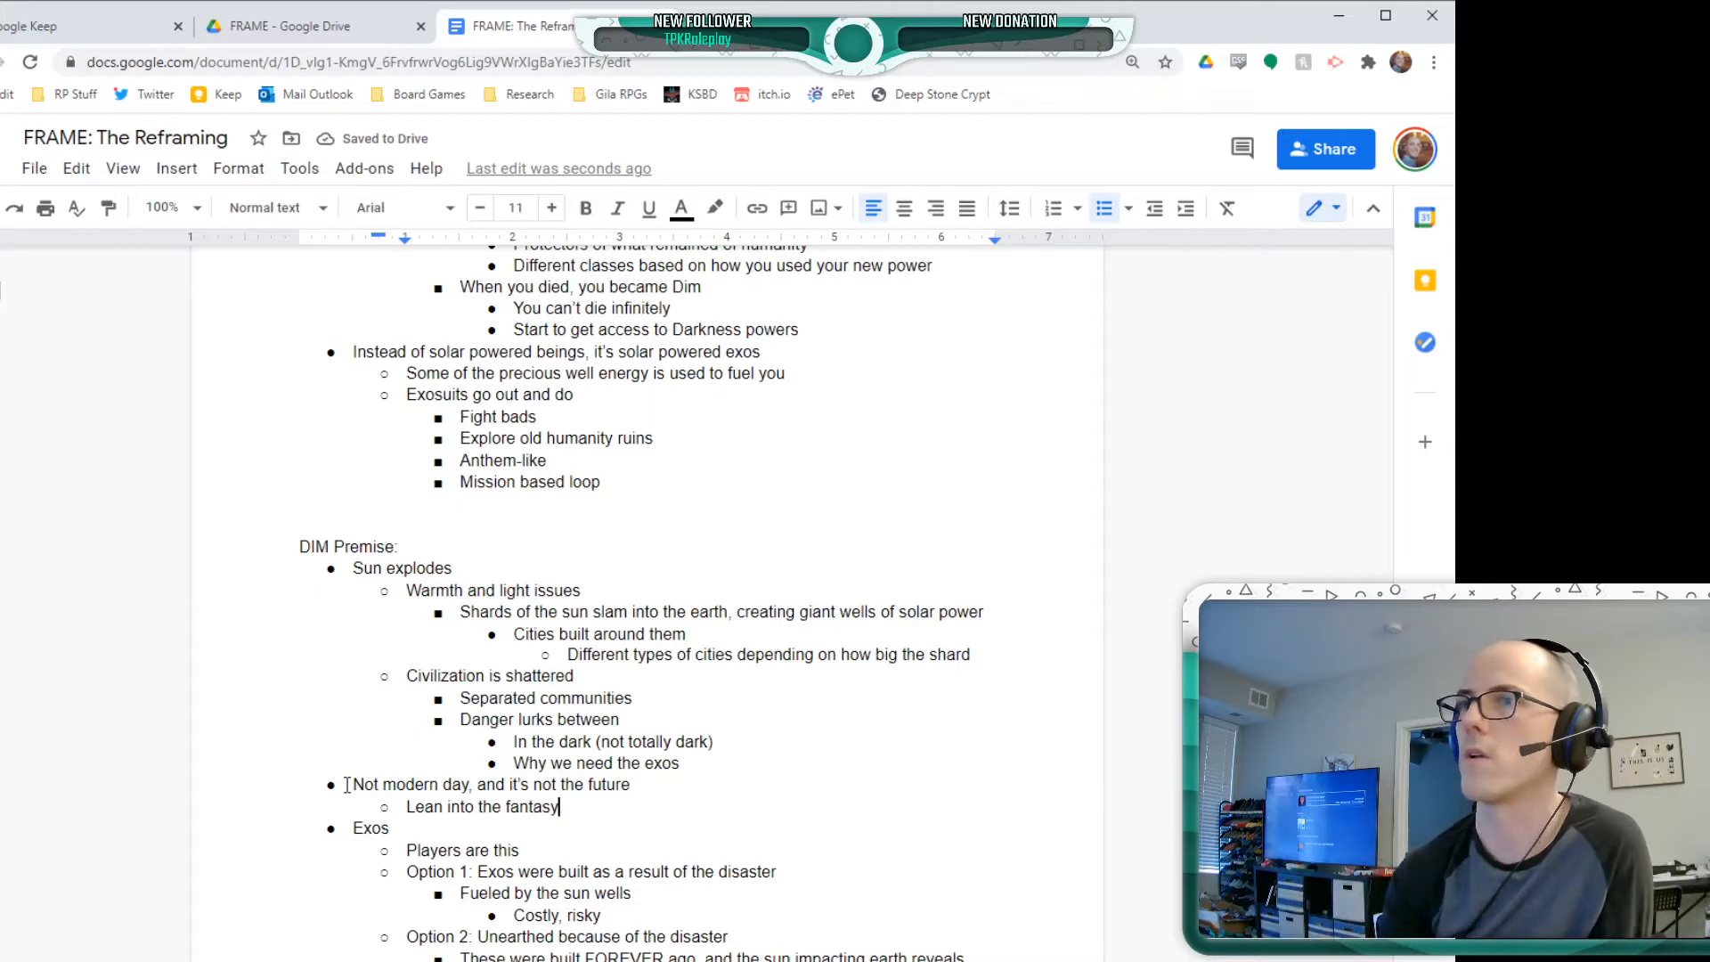
# Add "Tech levels reaching steampunk in the biggest wells" below "Lean into the fantasy", at the same level
pyautogui.press('Return')
pyautogui.write('Tech le')
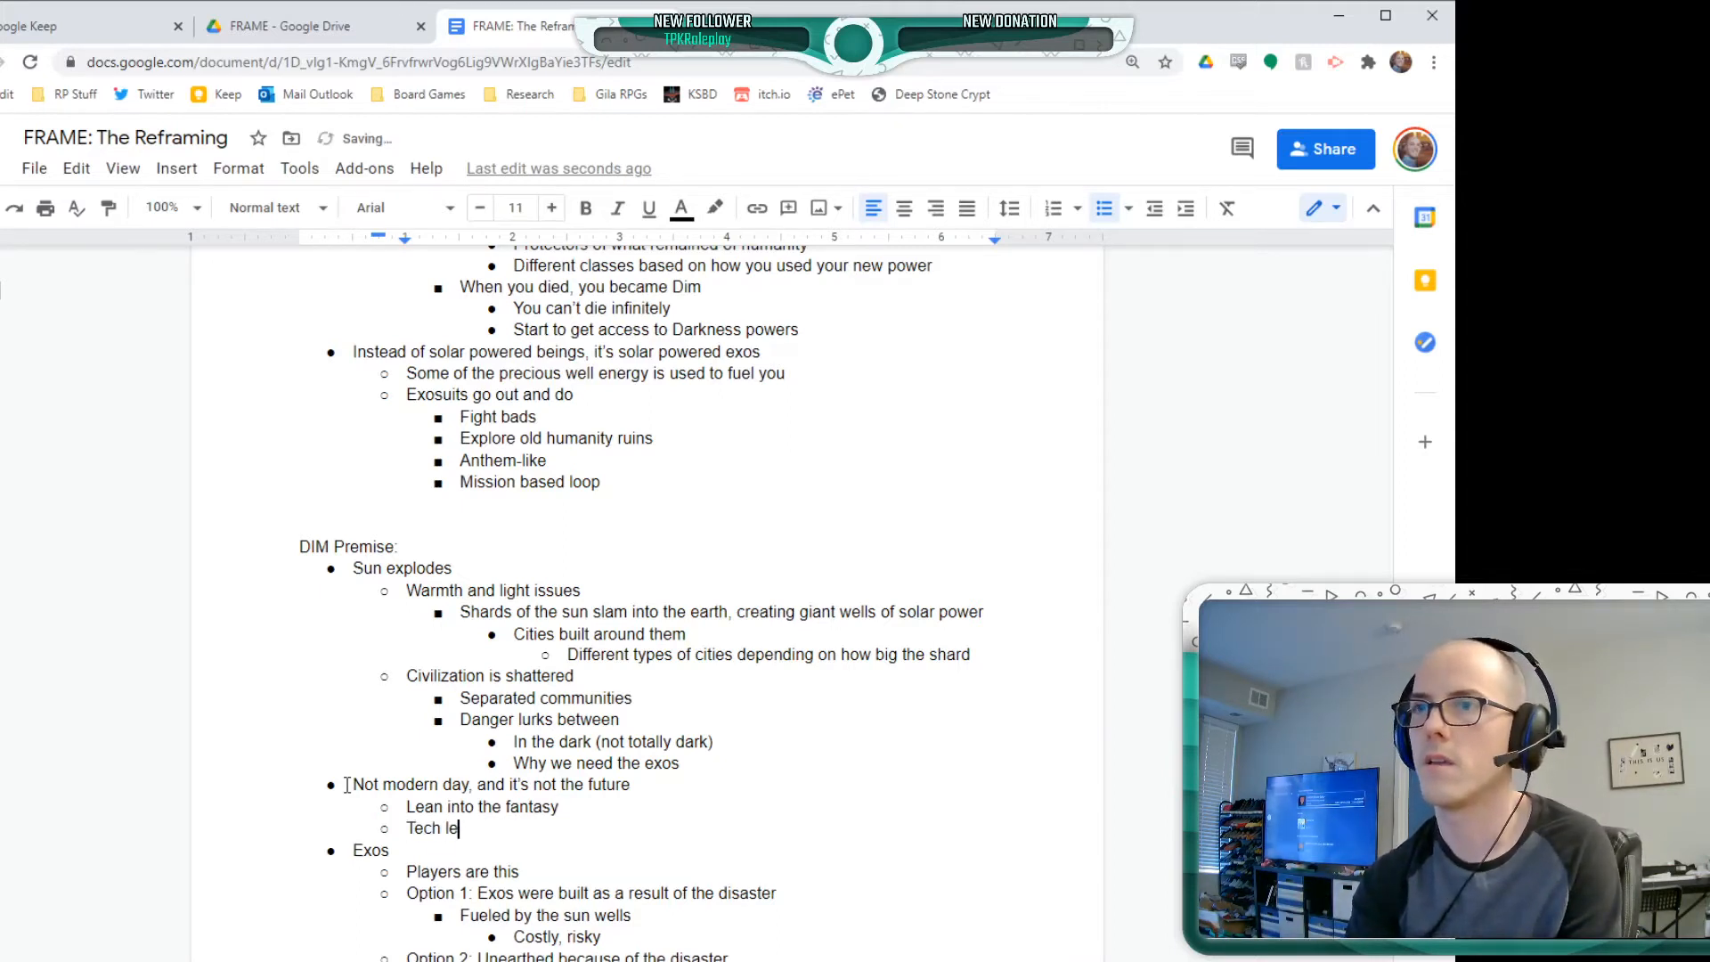
pyautogui.write('vels reaching ')
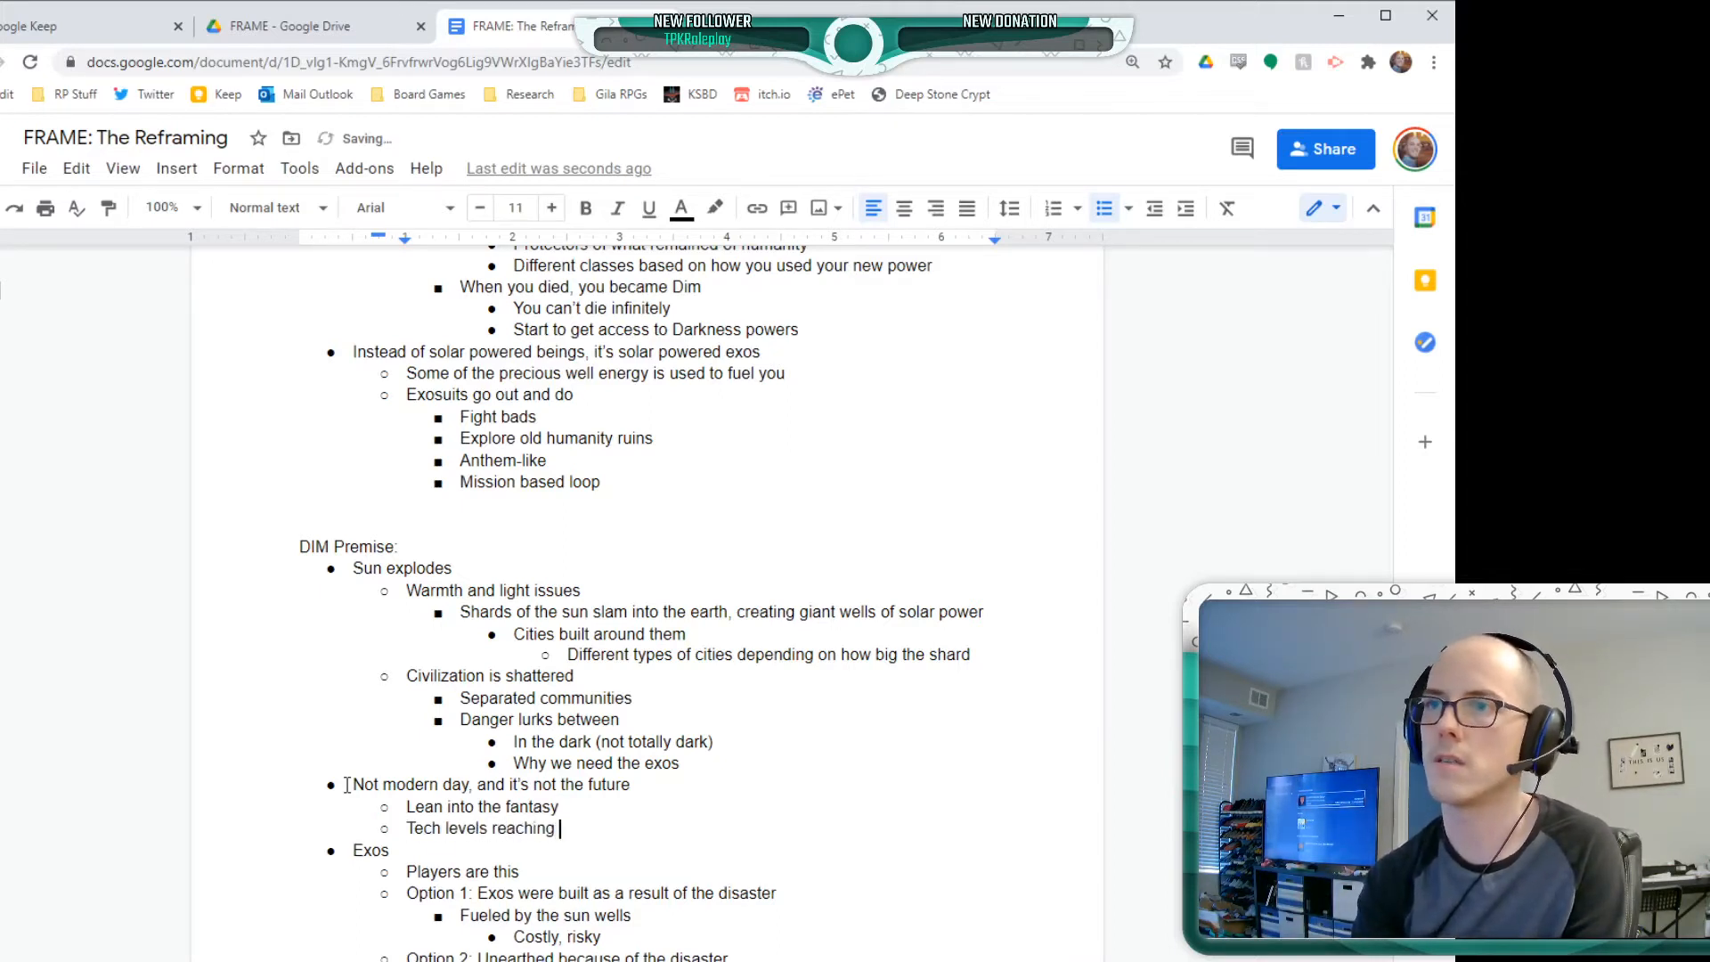
pyautogui.write('steampunk')
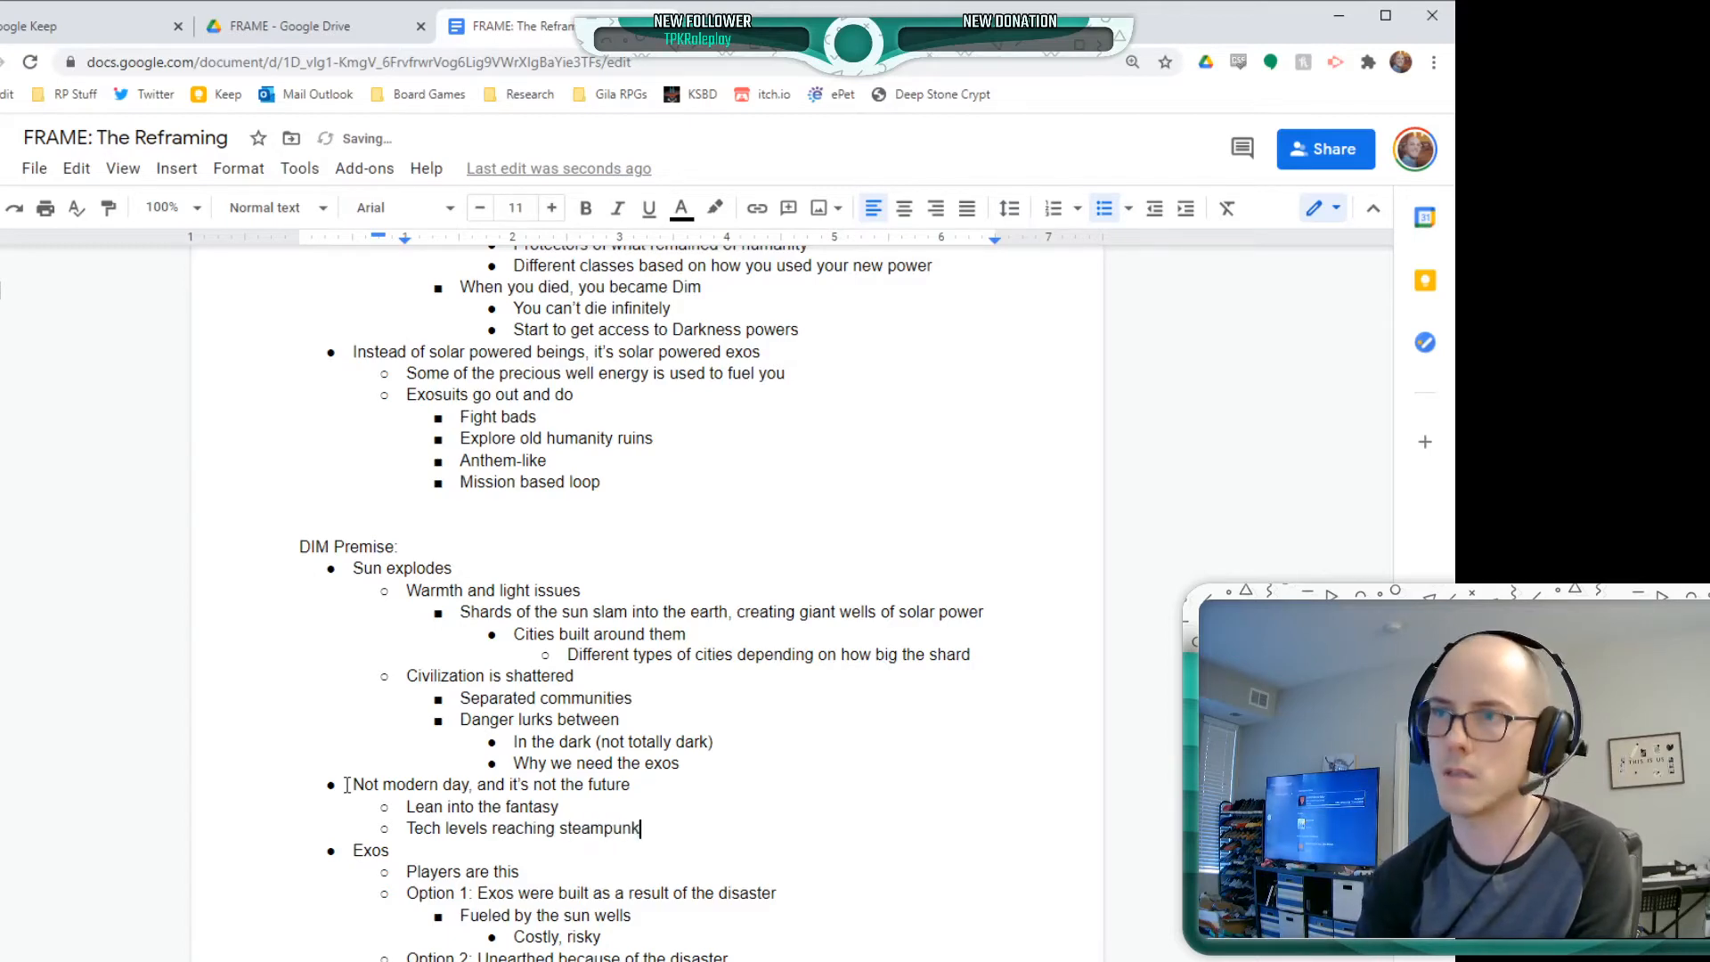
pyautogui.write(' in the bige')
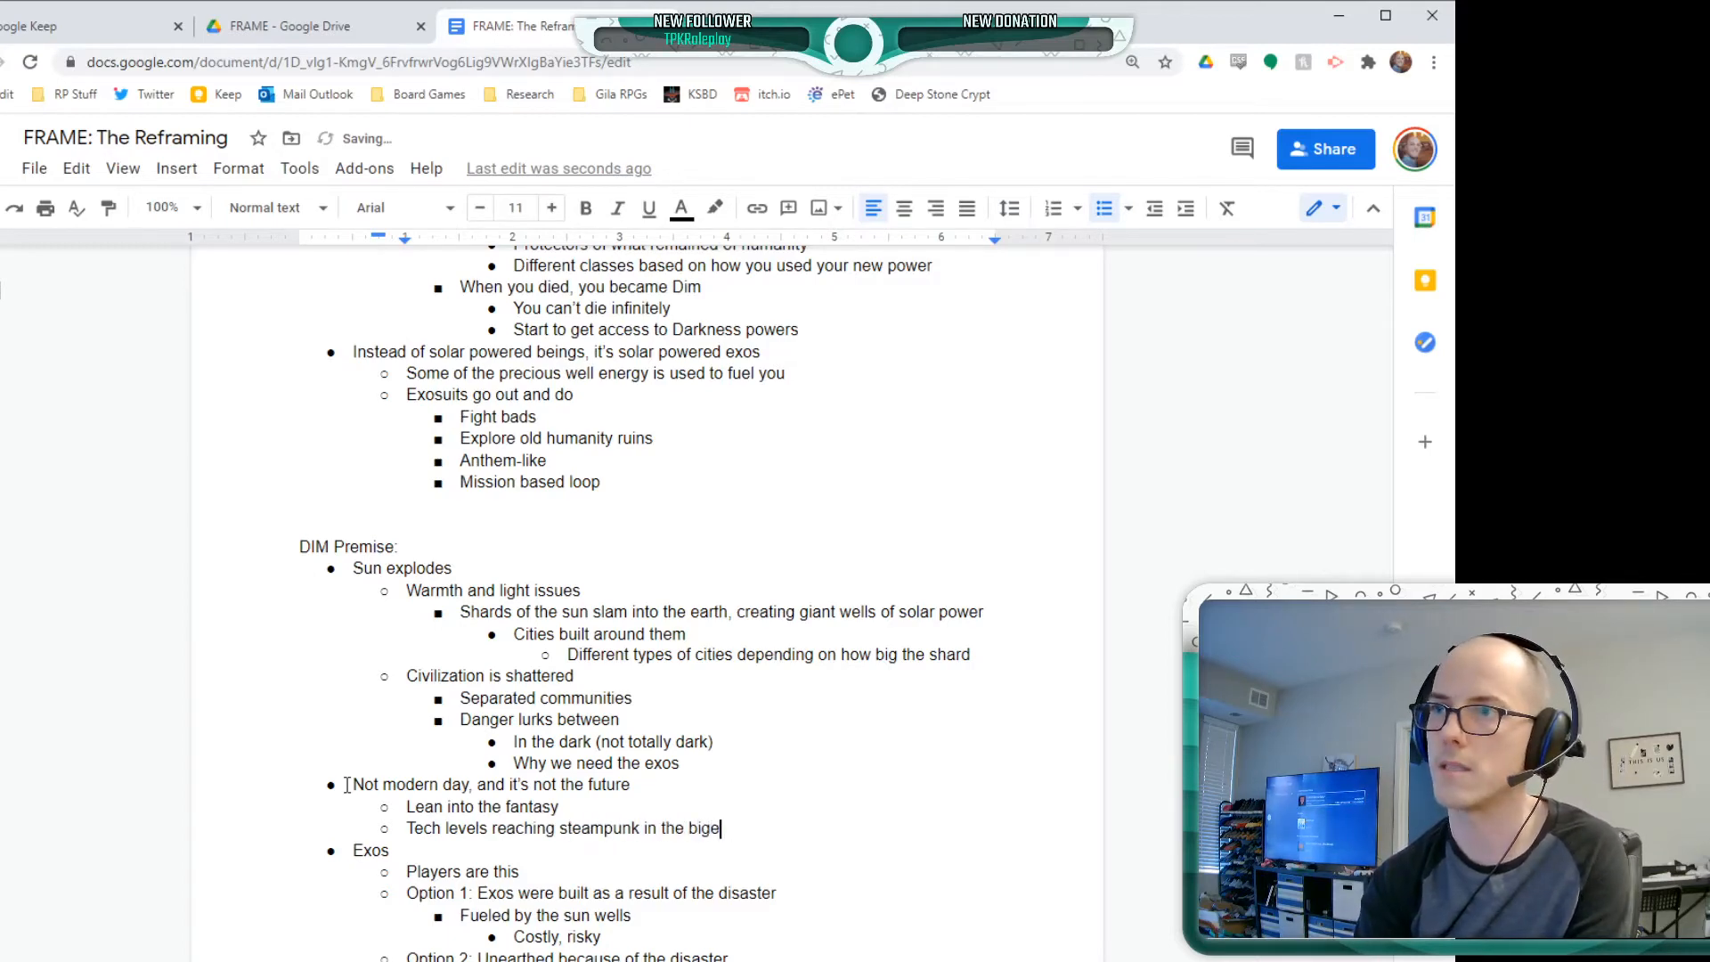
pyautogui.press('BackSpace')
pyautogui.write('gest')
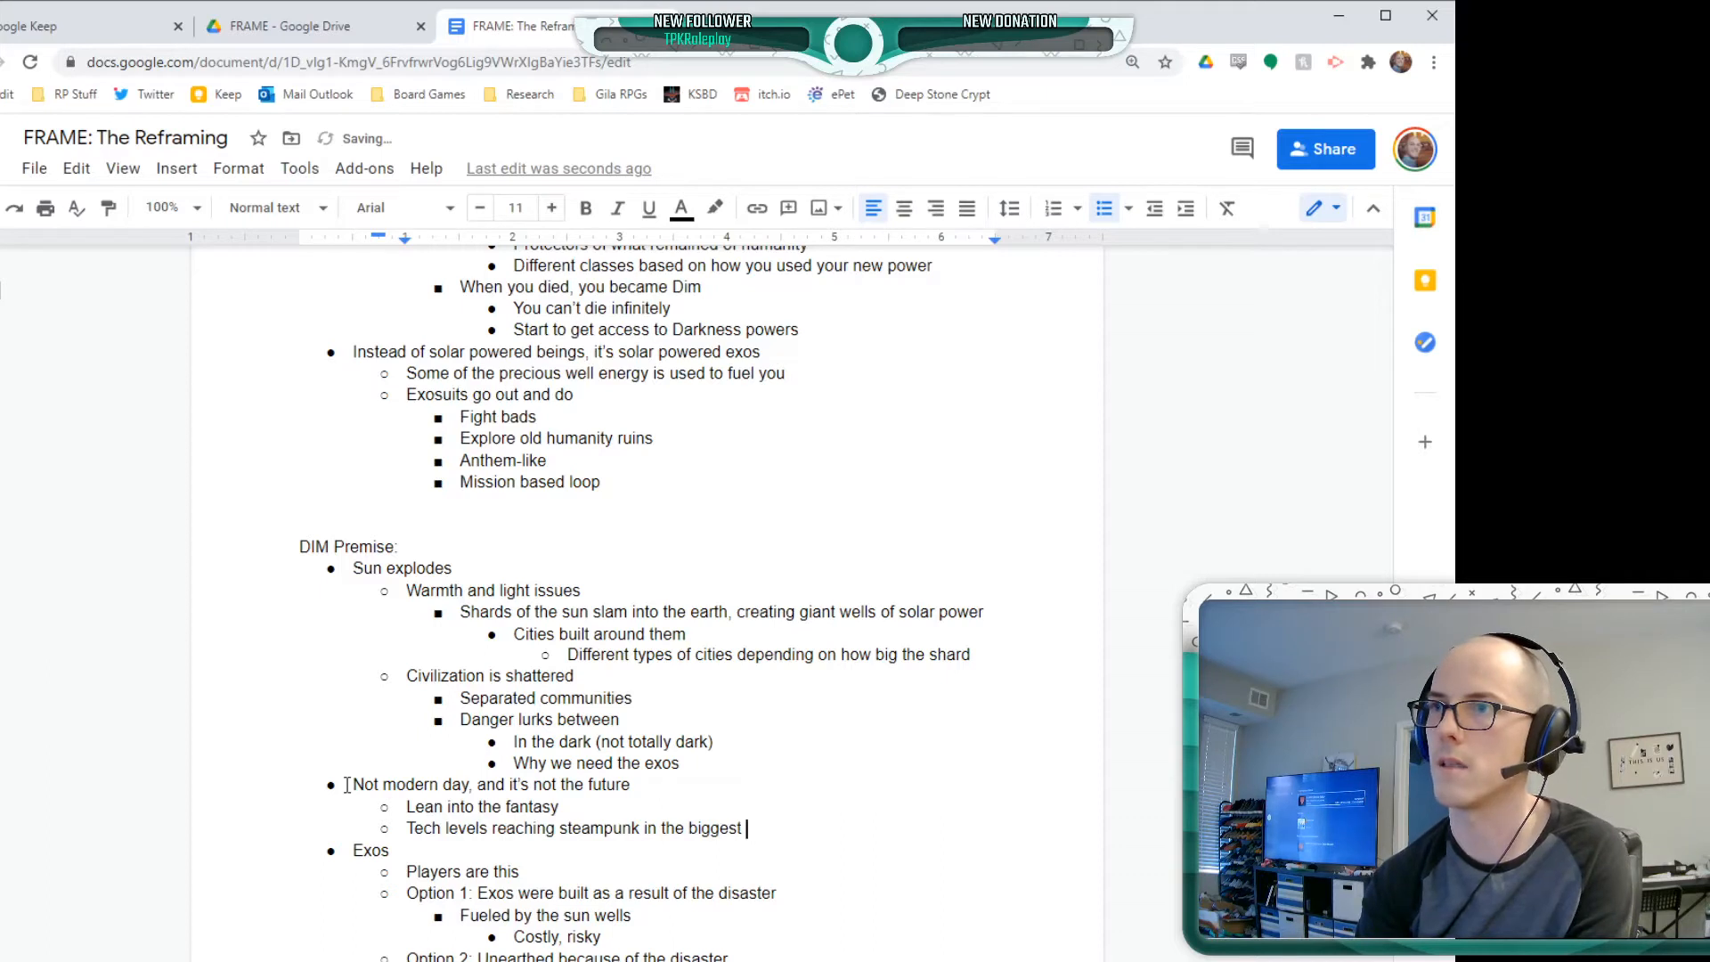
pyautogui.write(' wells')
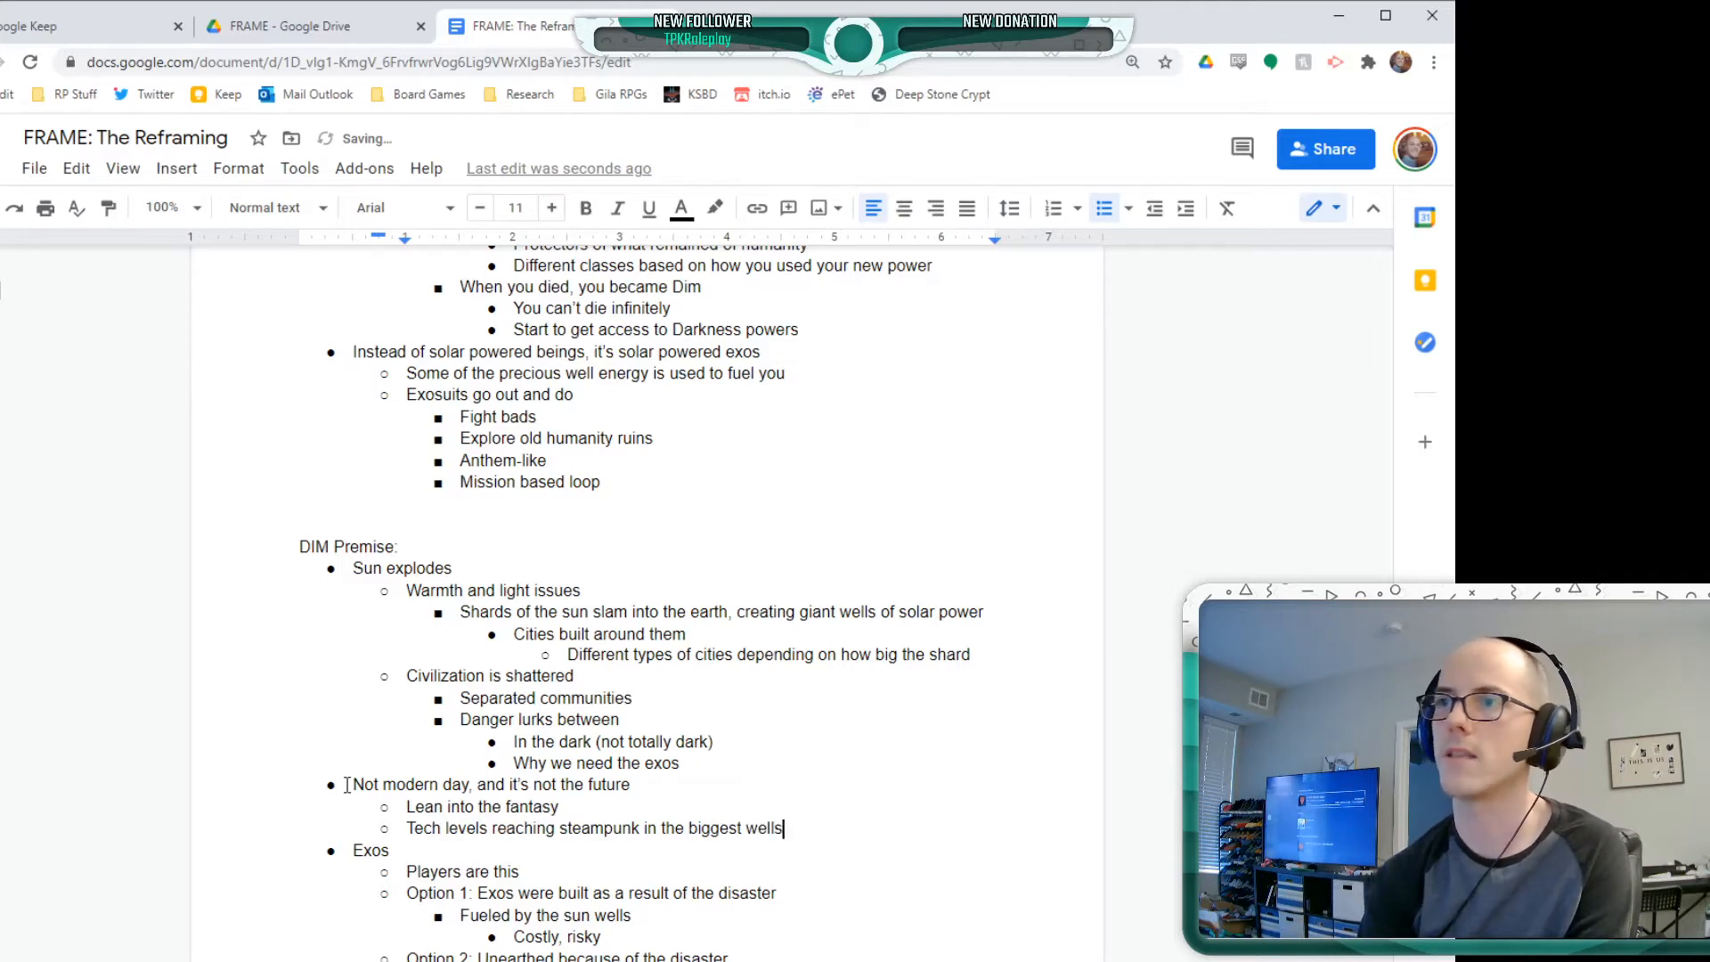
# Nest "Tech level of a city is dependent on the size of the well" beneath the steampunk bullet
pyautogui.press('Return')
pyautogui.press('Tab')
pyautogui.write('Tech level of')
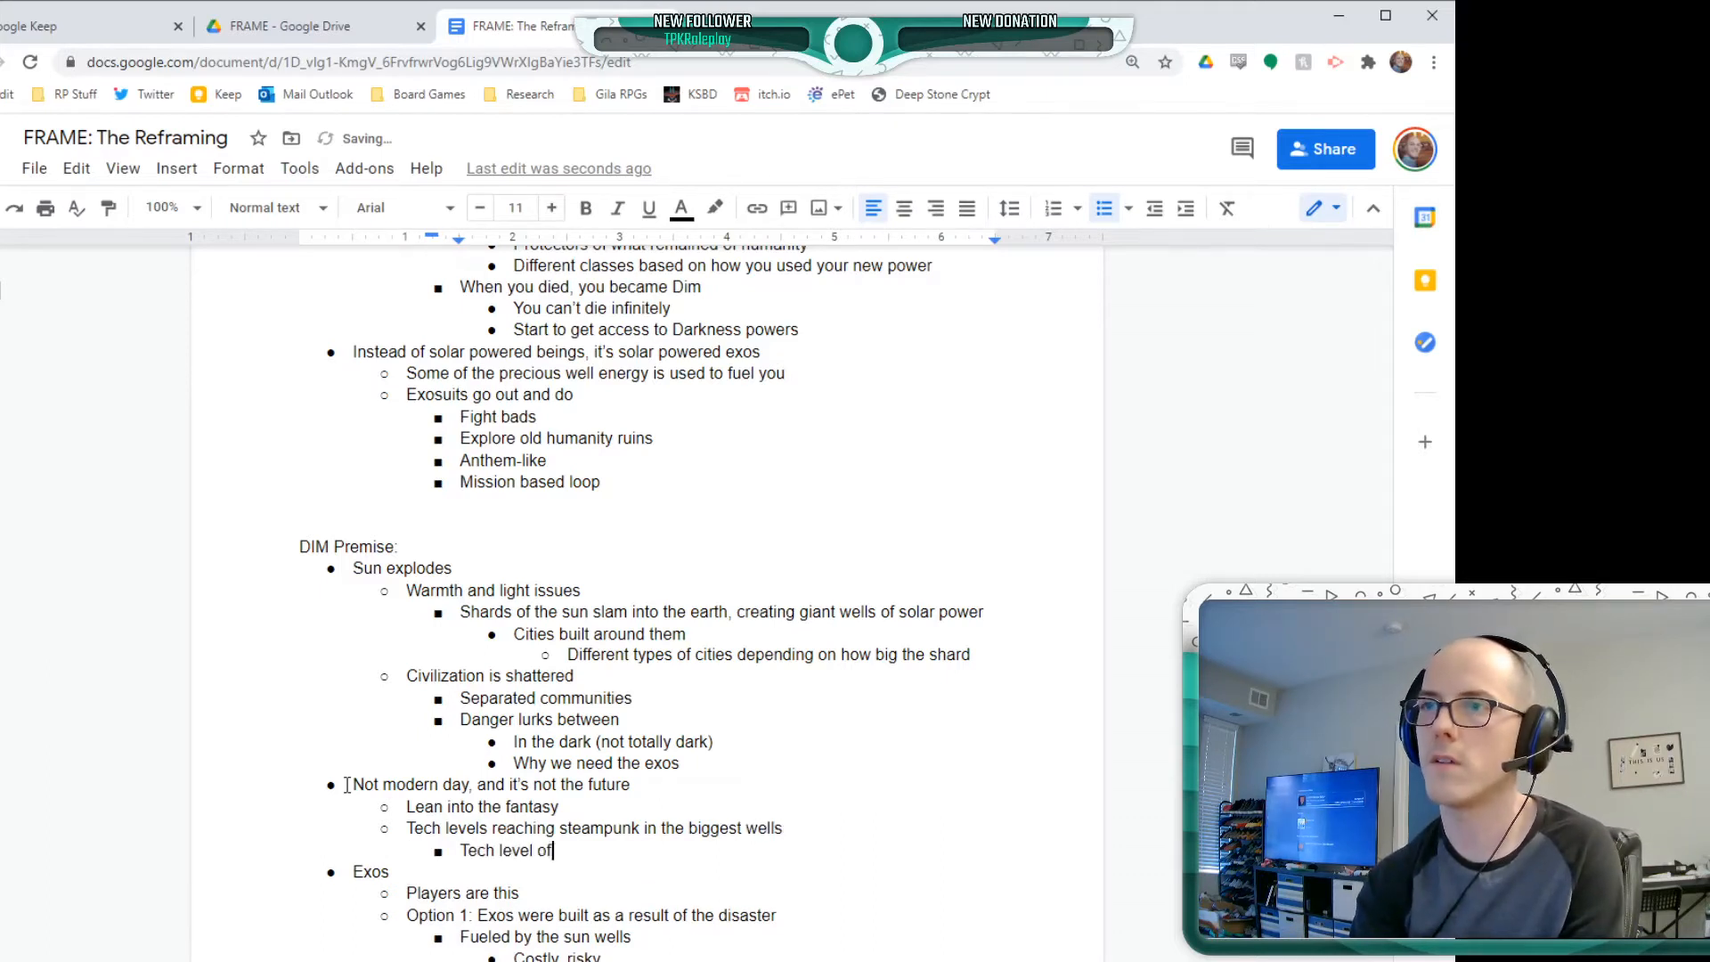
pyautogui.write(' a city is depe')
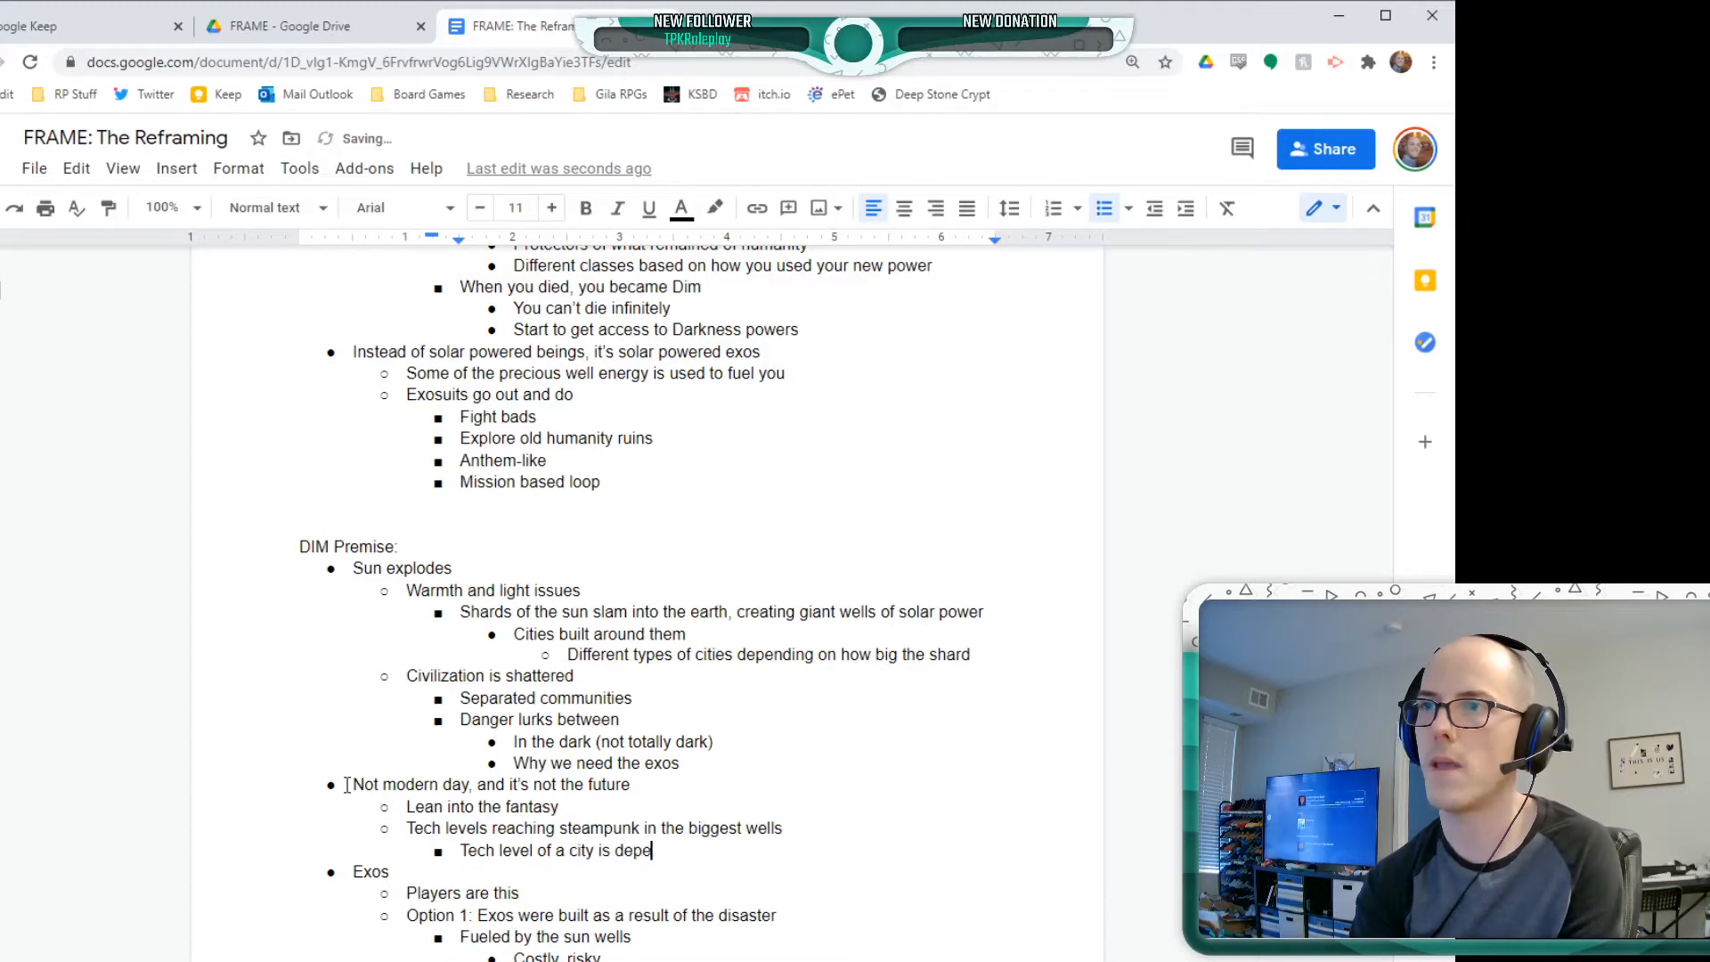
pyautogui.write('ndent on the size of the well')
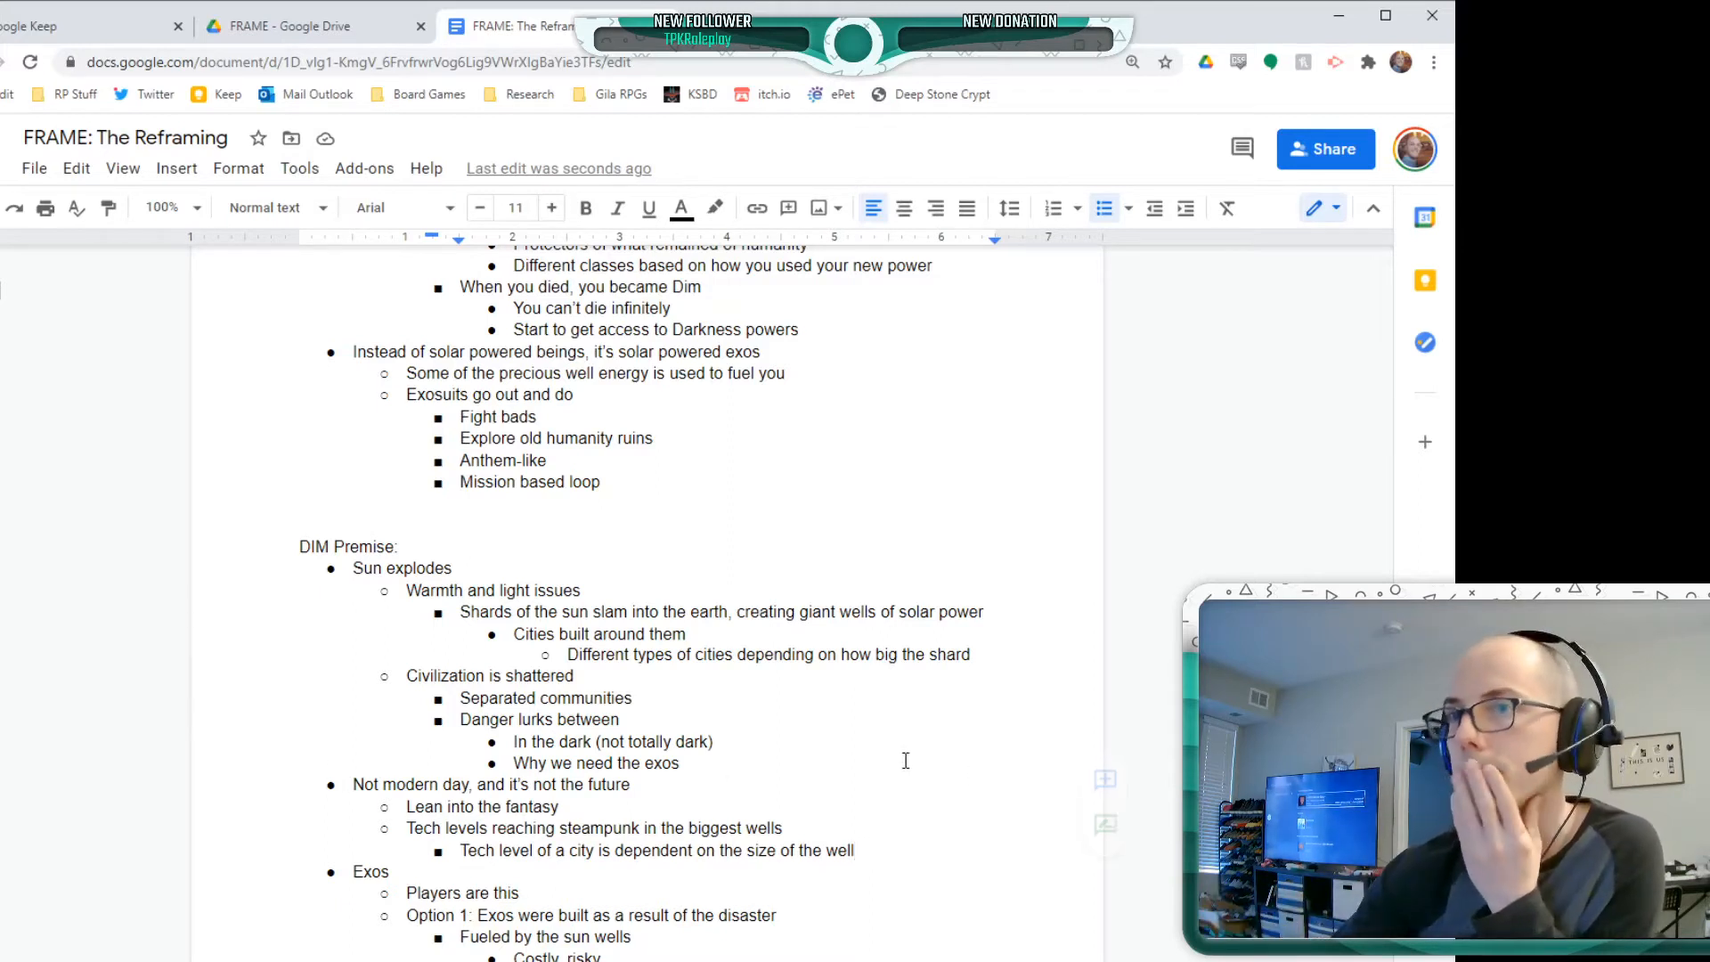
# Delete the page break after the DIM Premise list's empty last bullet and insert a new one directly before "General Goals"
pyautogui.scroll(-2, 790, 694)
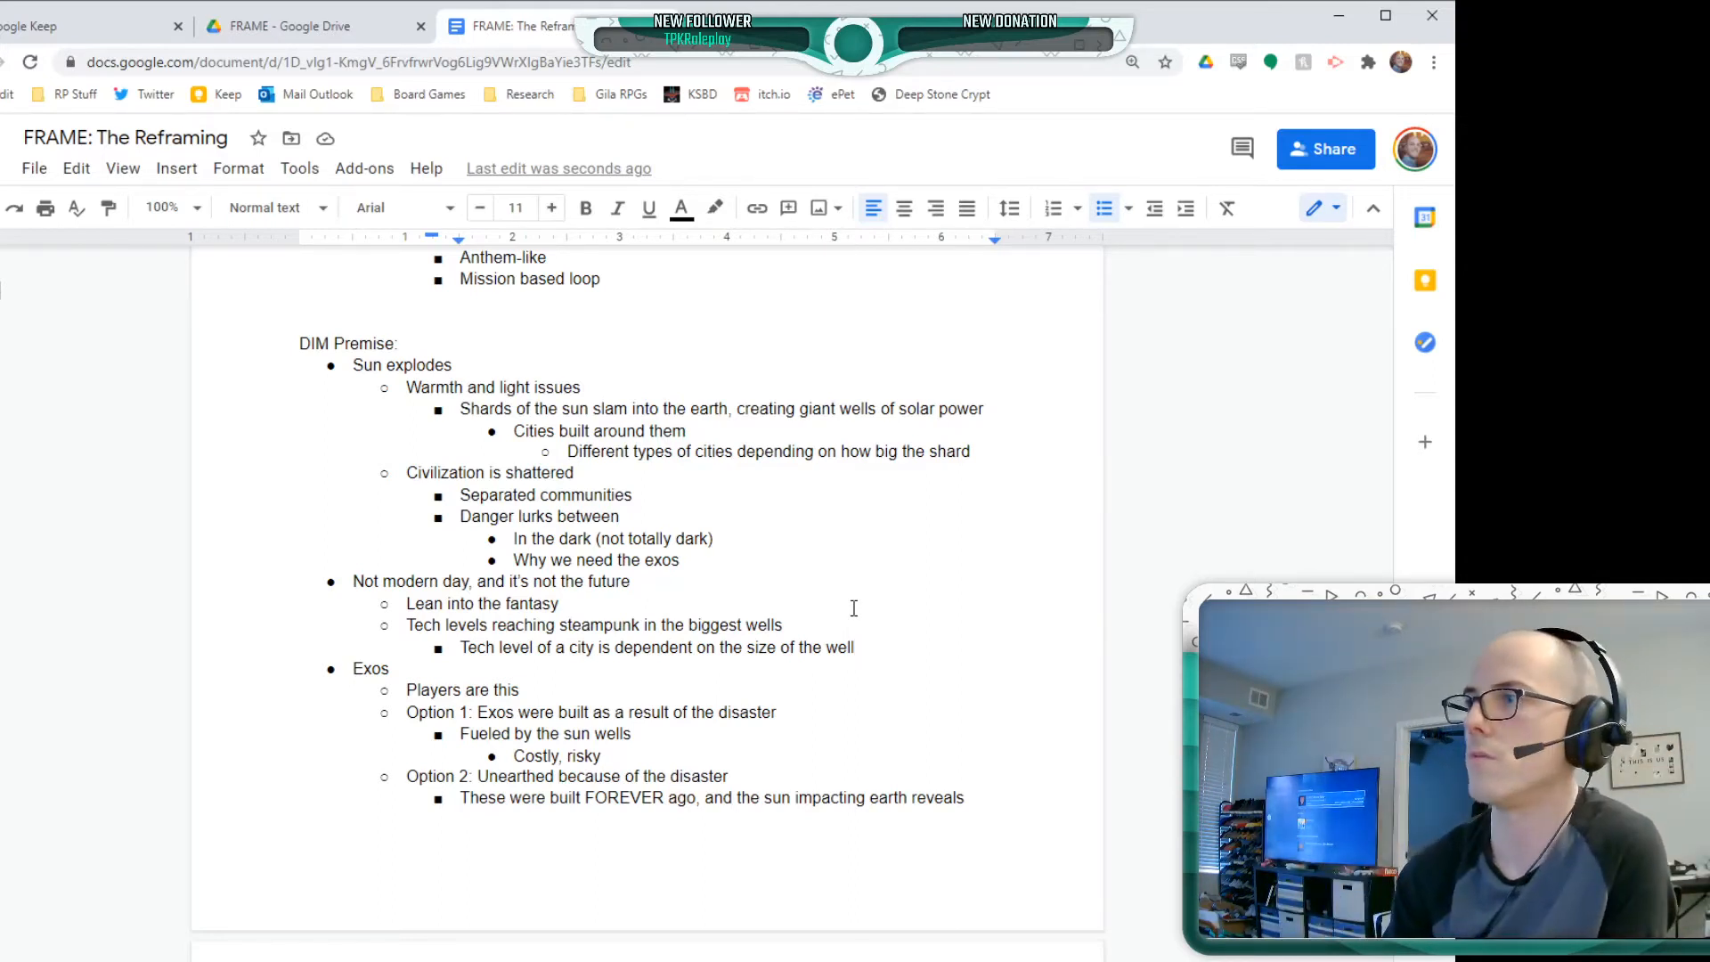
pyautogui.scroll(-5, 855, 588)
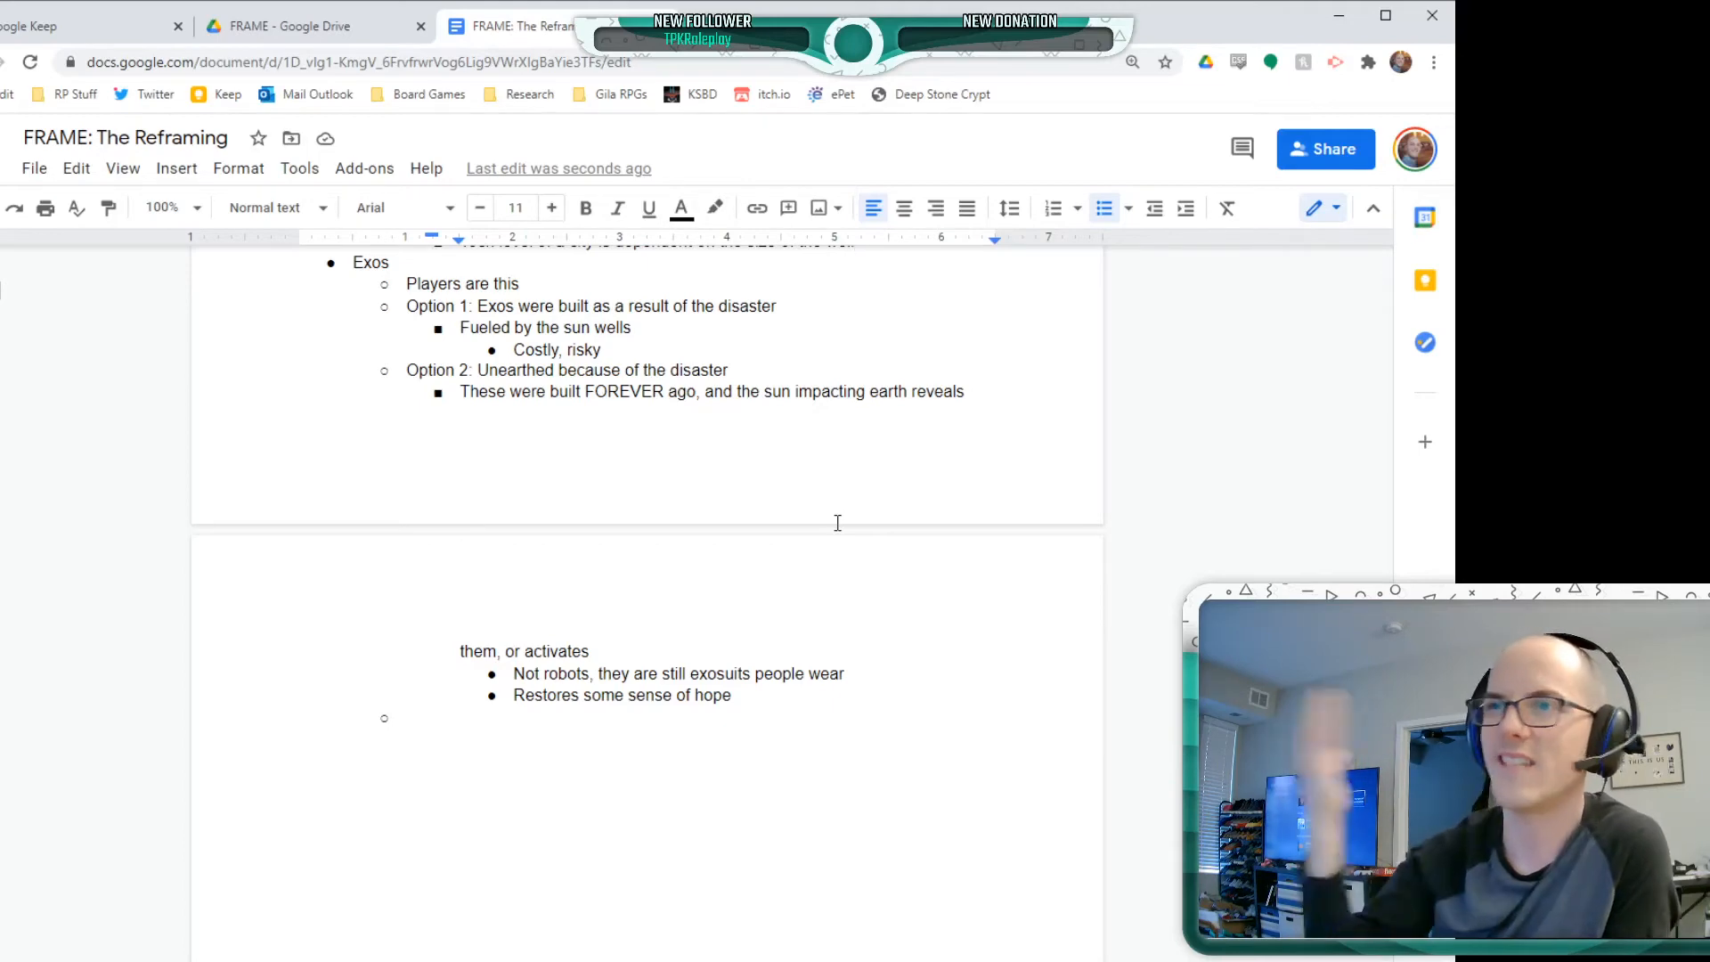
pyautogui.click(554, 786)
pyautogui.click(515, 745)
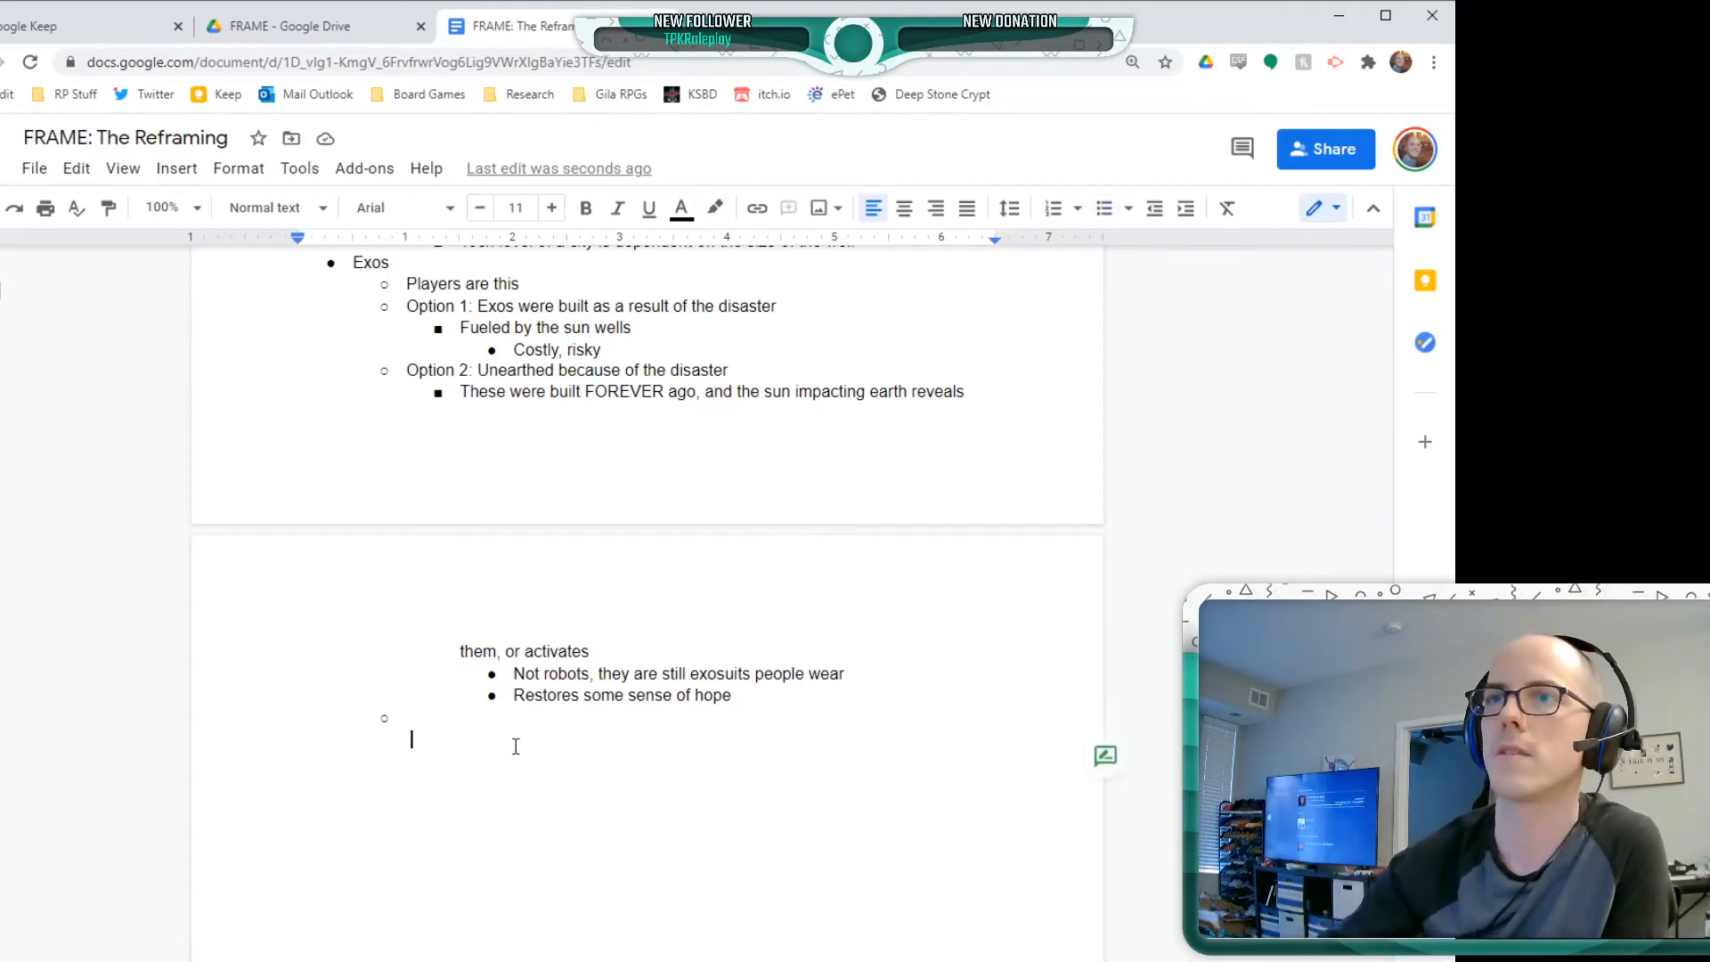
pyautogui.press('BackSpace')
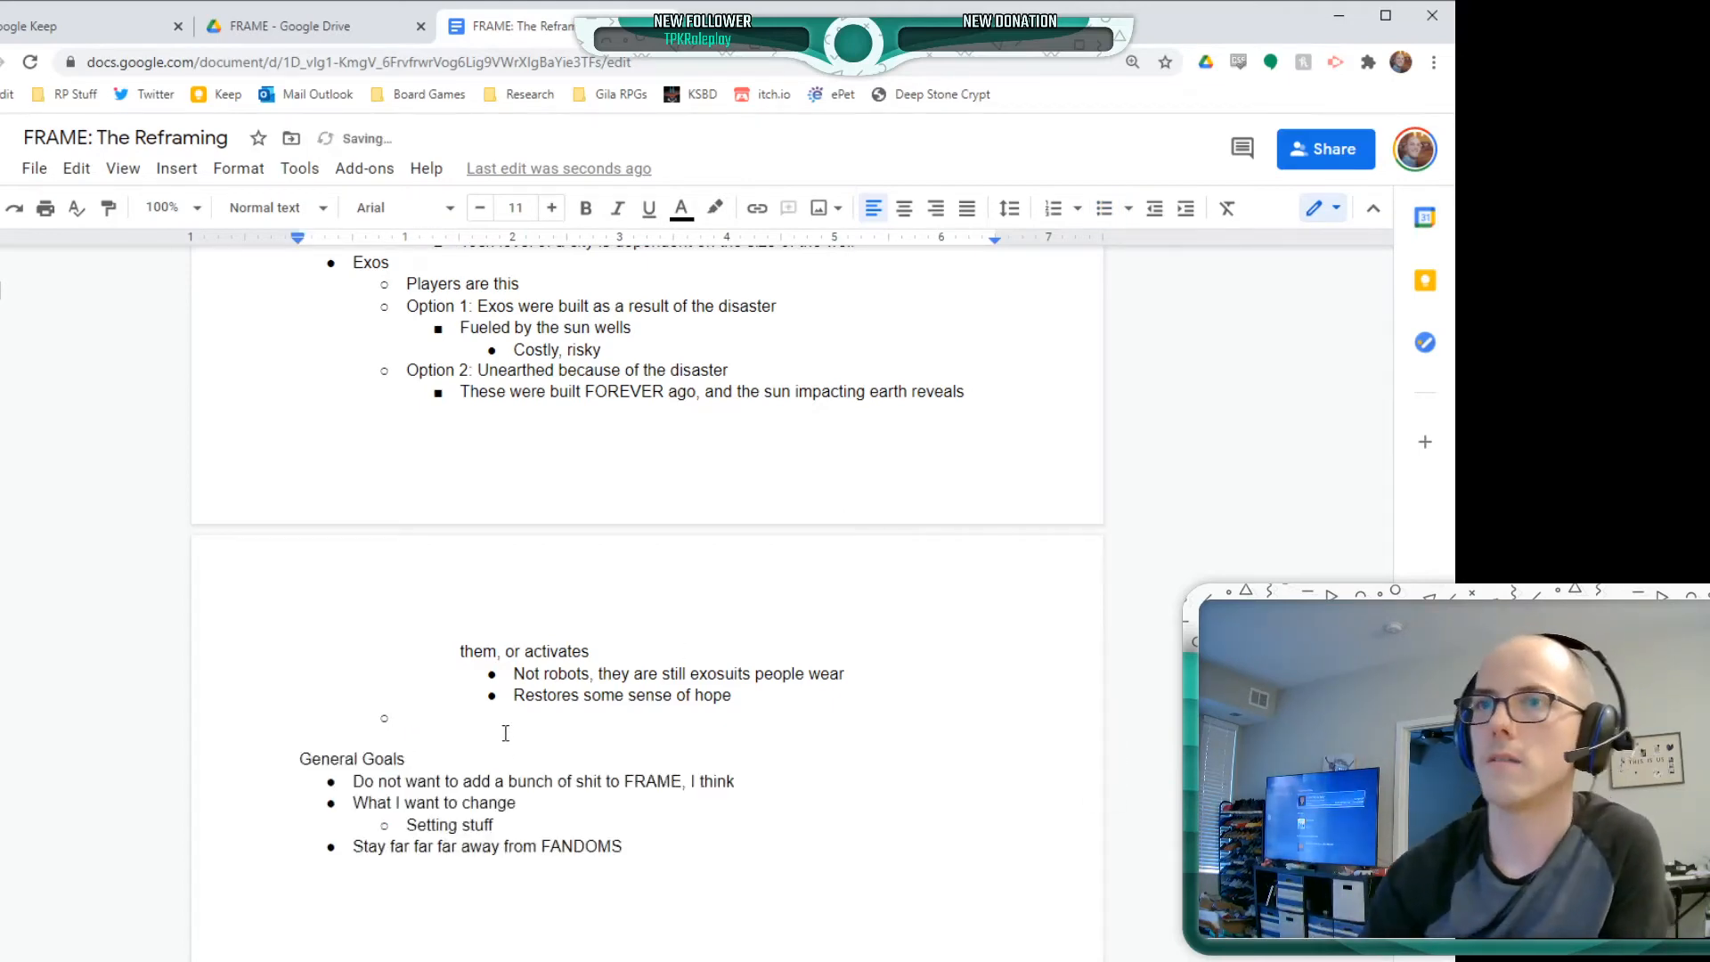
pyautogui.press('Down')
pyautogui.hotkey('ctrl', 'Return')
# Outdent the empty bullet after "Restores some sense of hope" to the level of "Exos" and enter "Magitech?" in it
pyautogui.scroll(5, 505, 732)
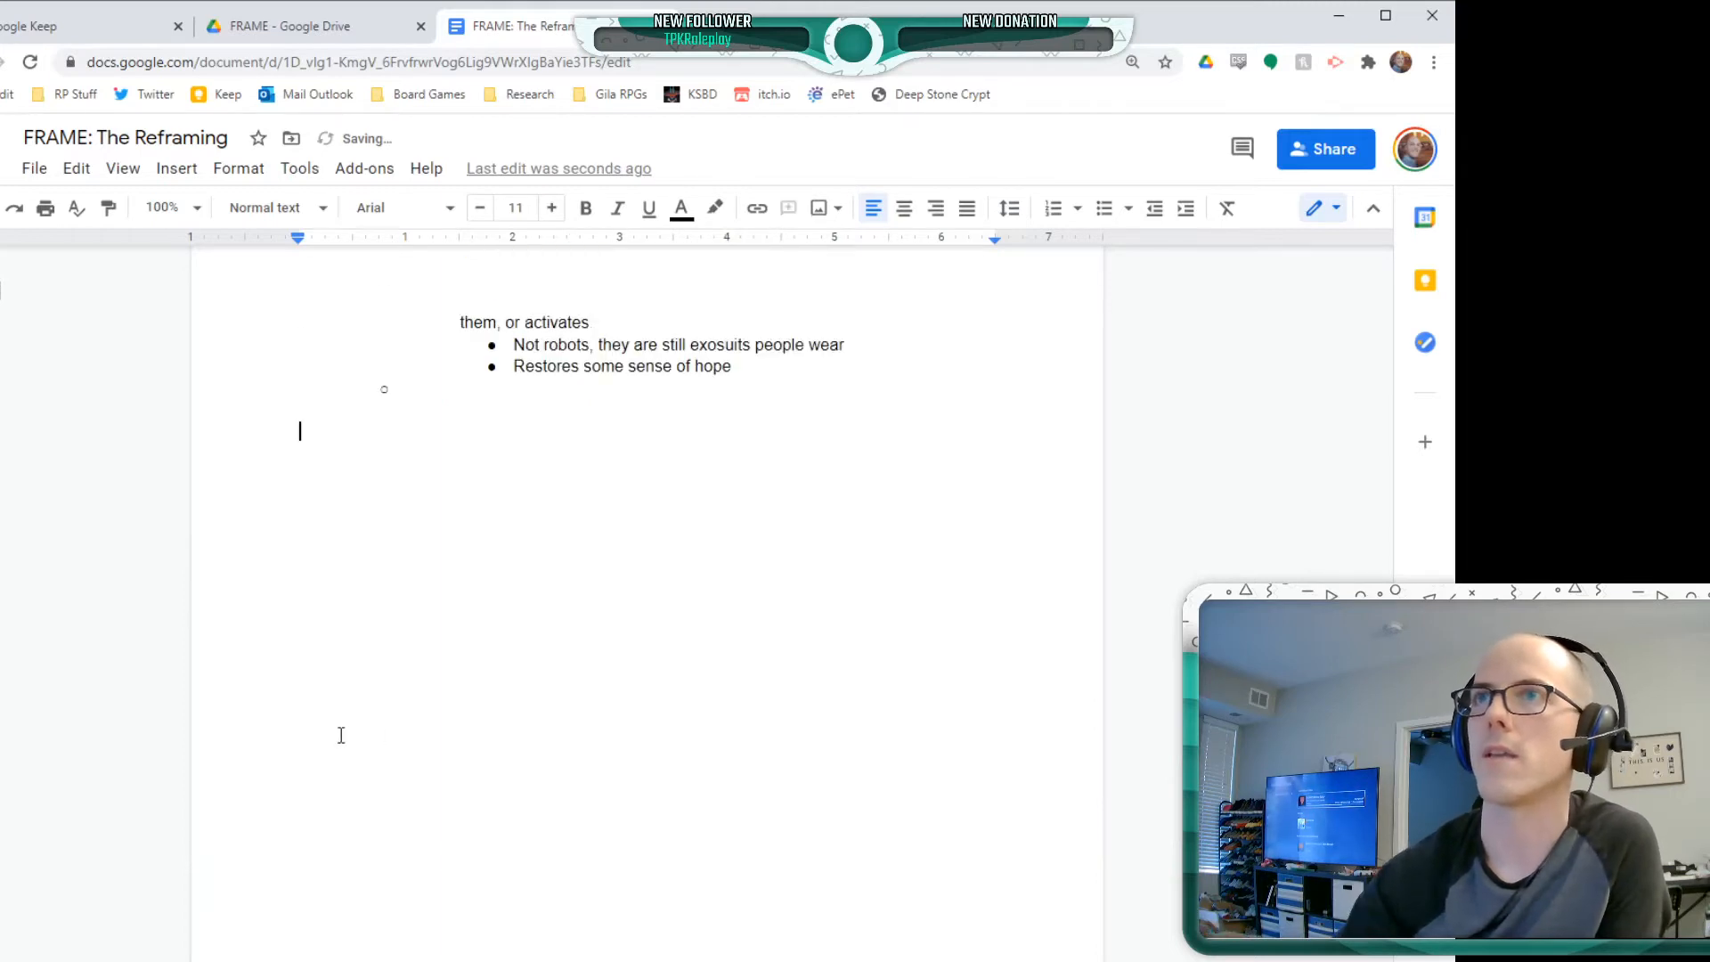
pyautogui.click(546, 567)
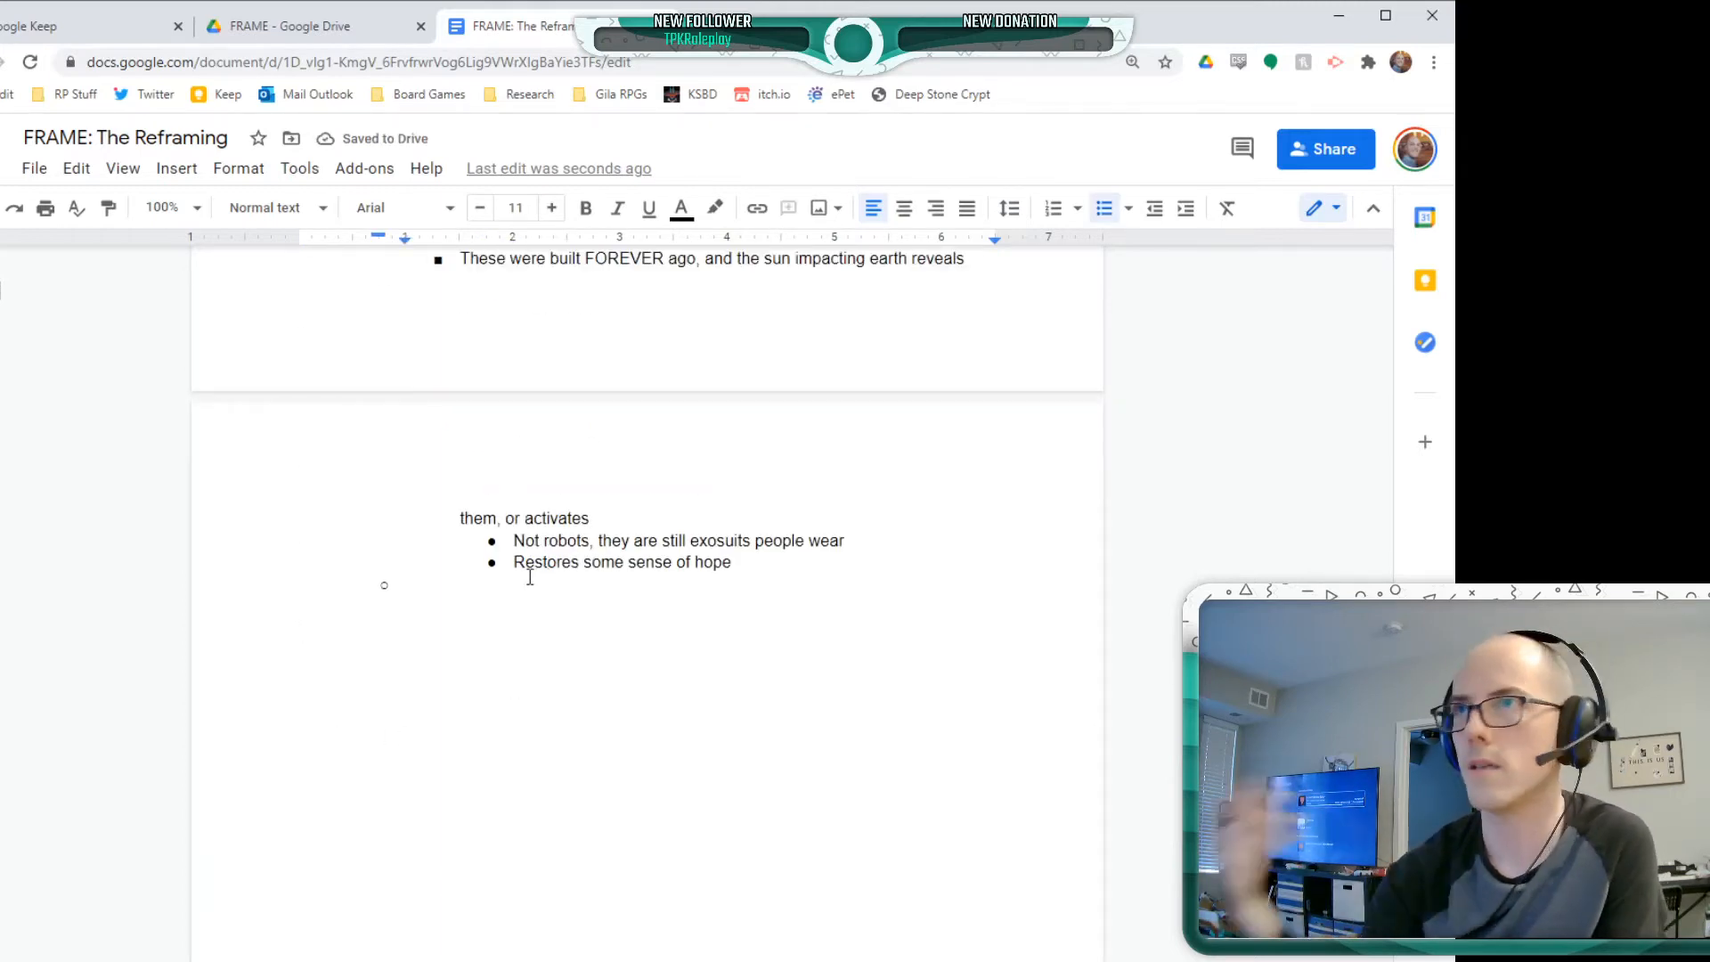
pyautogui.scroll(3, 709, 727)
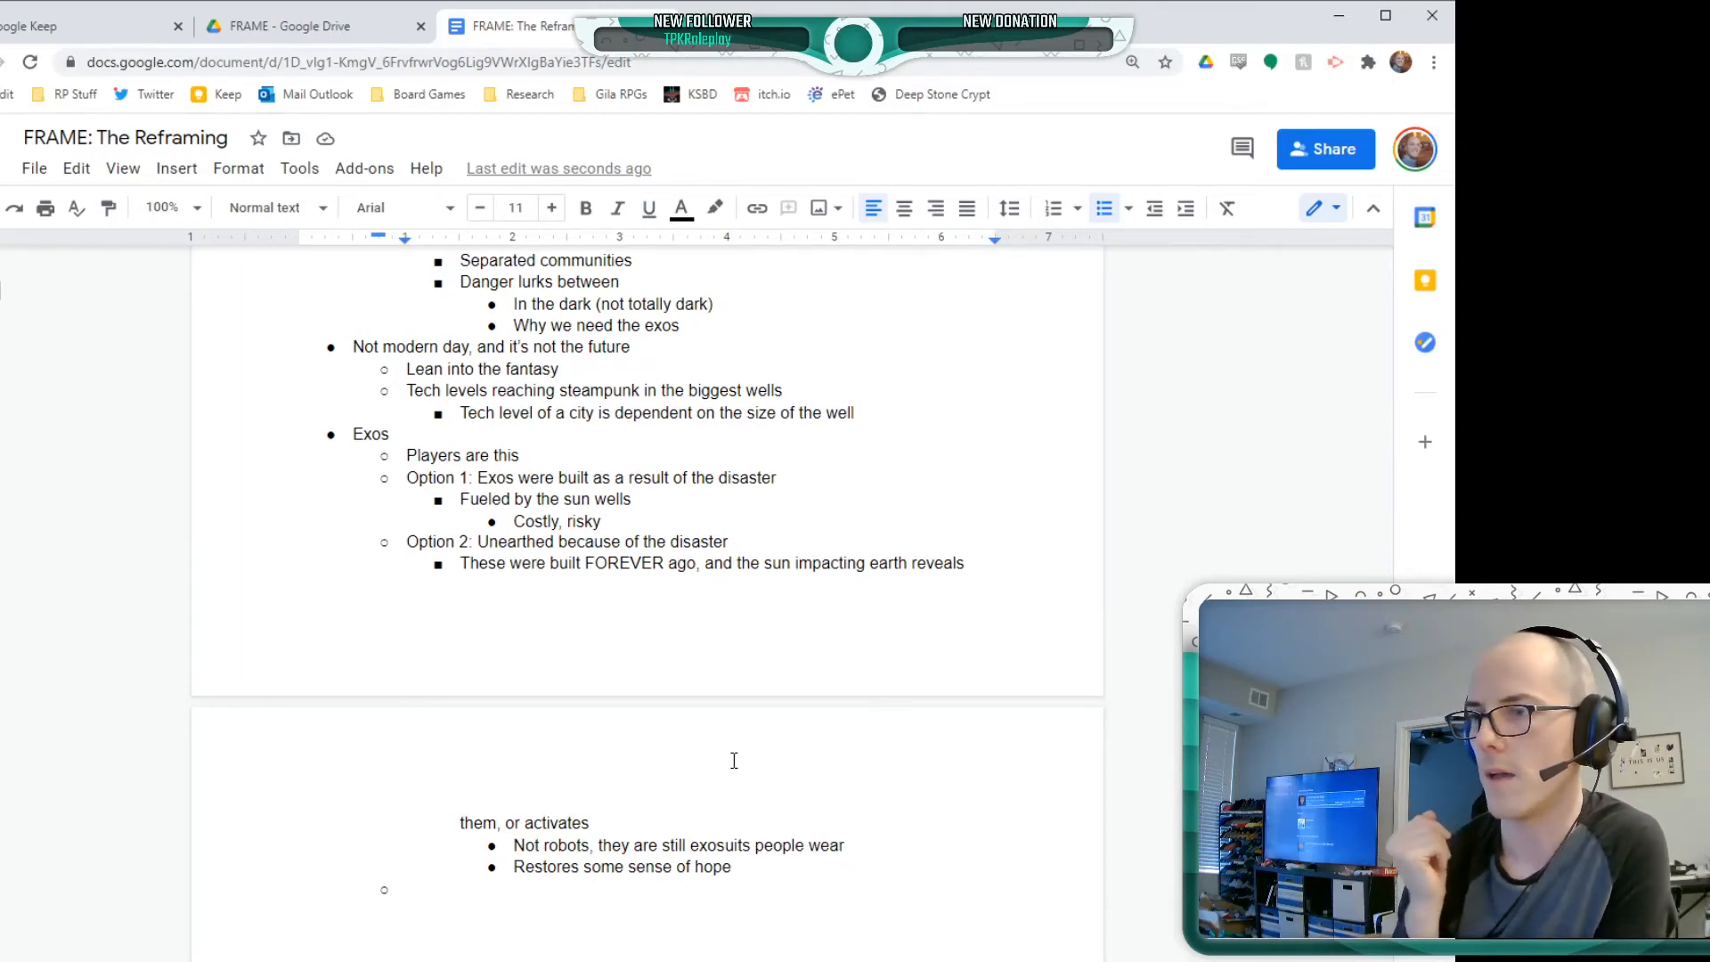
pyautogui.hotkey('shift', 'Tab')
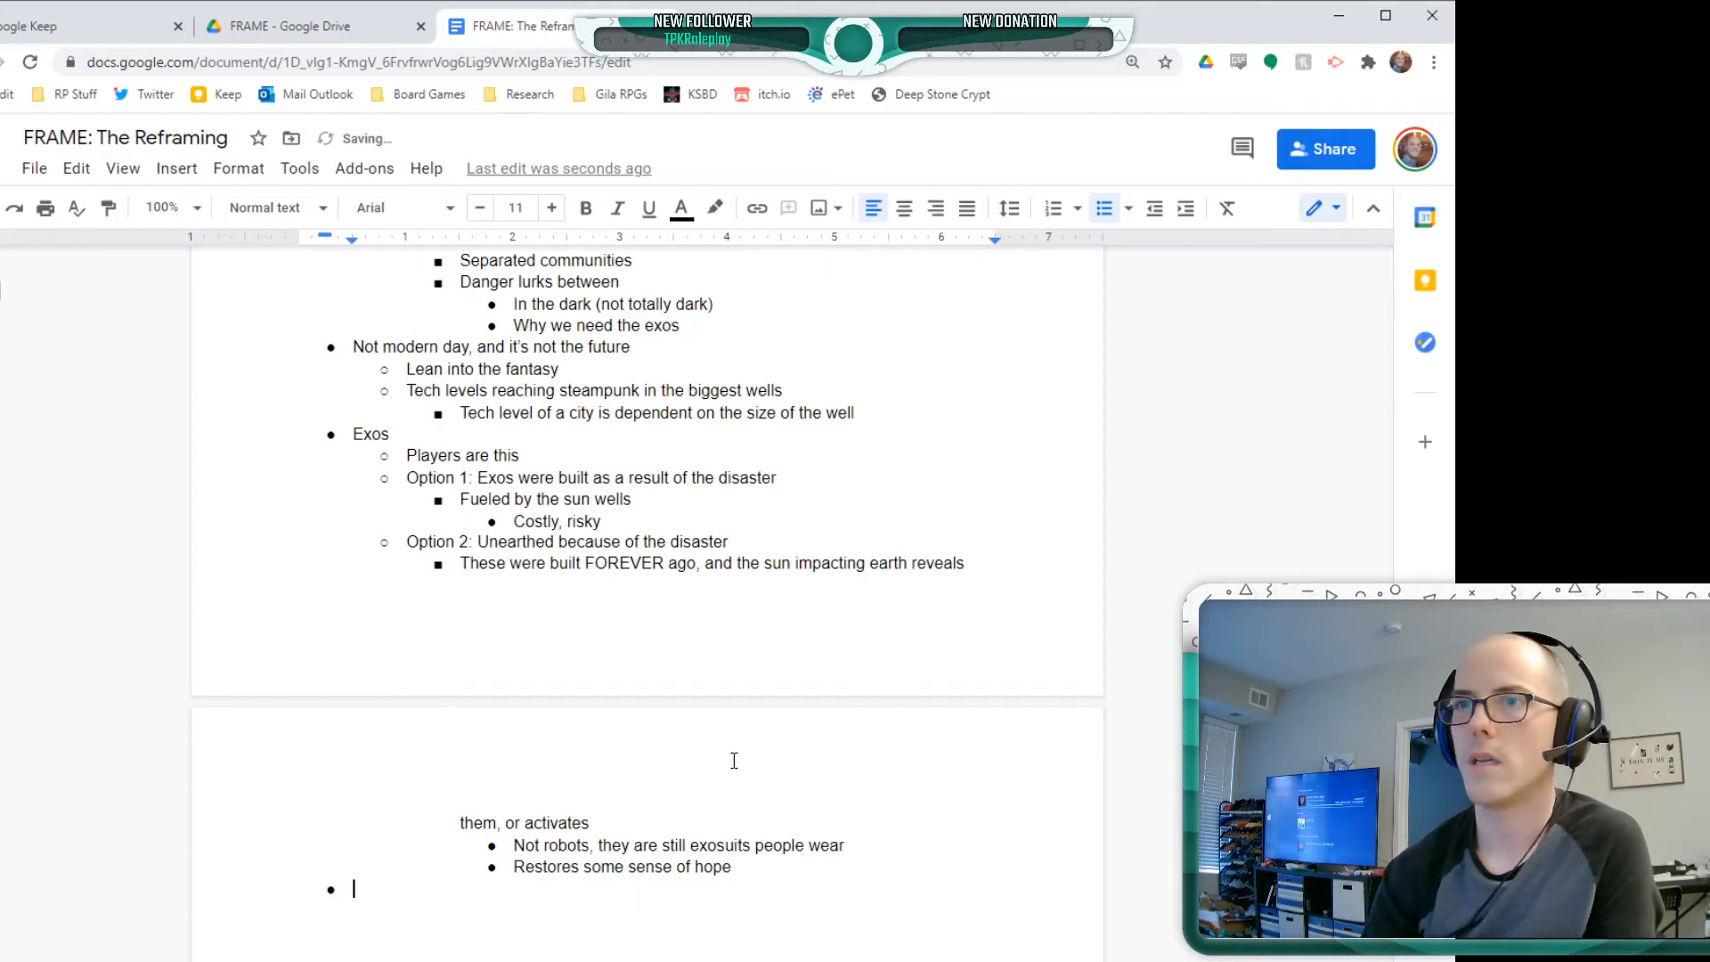
pyautogui.write('Magitech?')
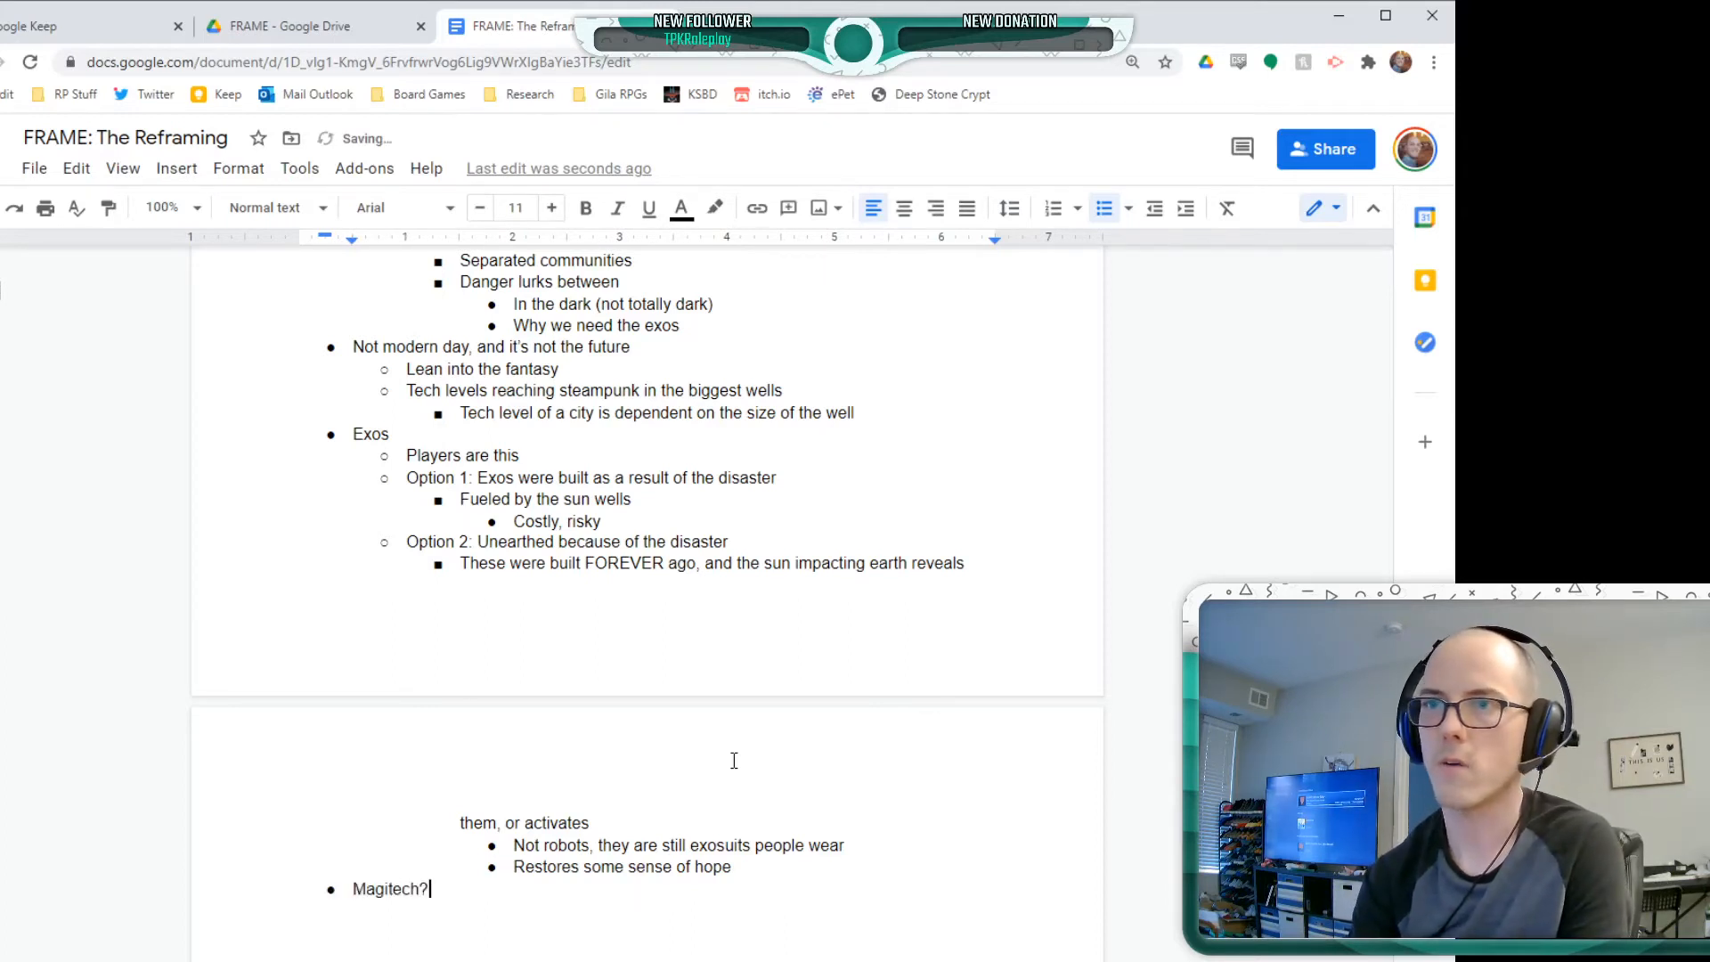
# Nest two bullets, "Option 1:" and "Option 2:", beneath "Magitech?"
pyautogui.press('Return')
pyautogui.press('Tab')
pyautogui.write('Option 1')
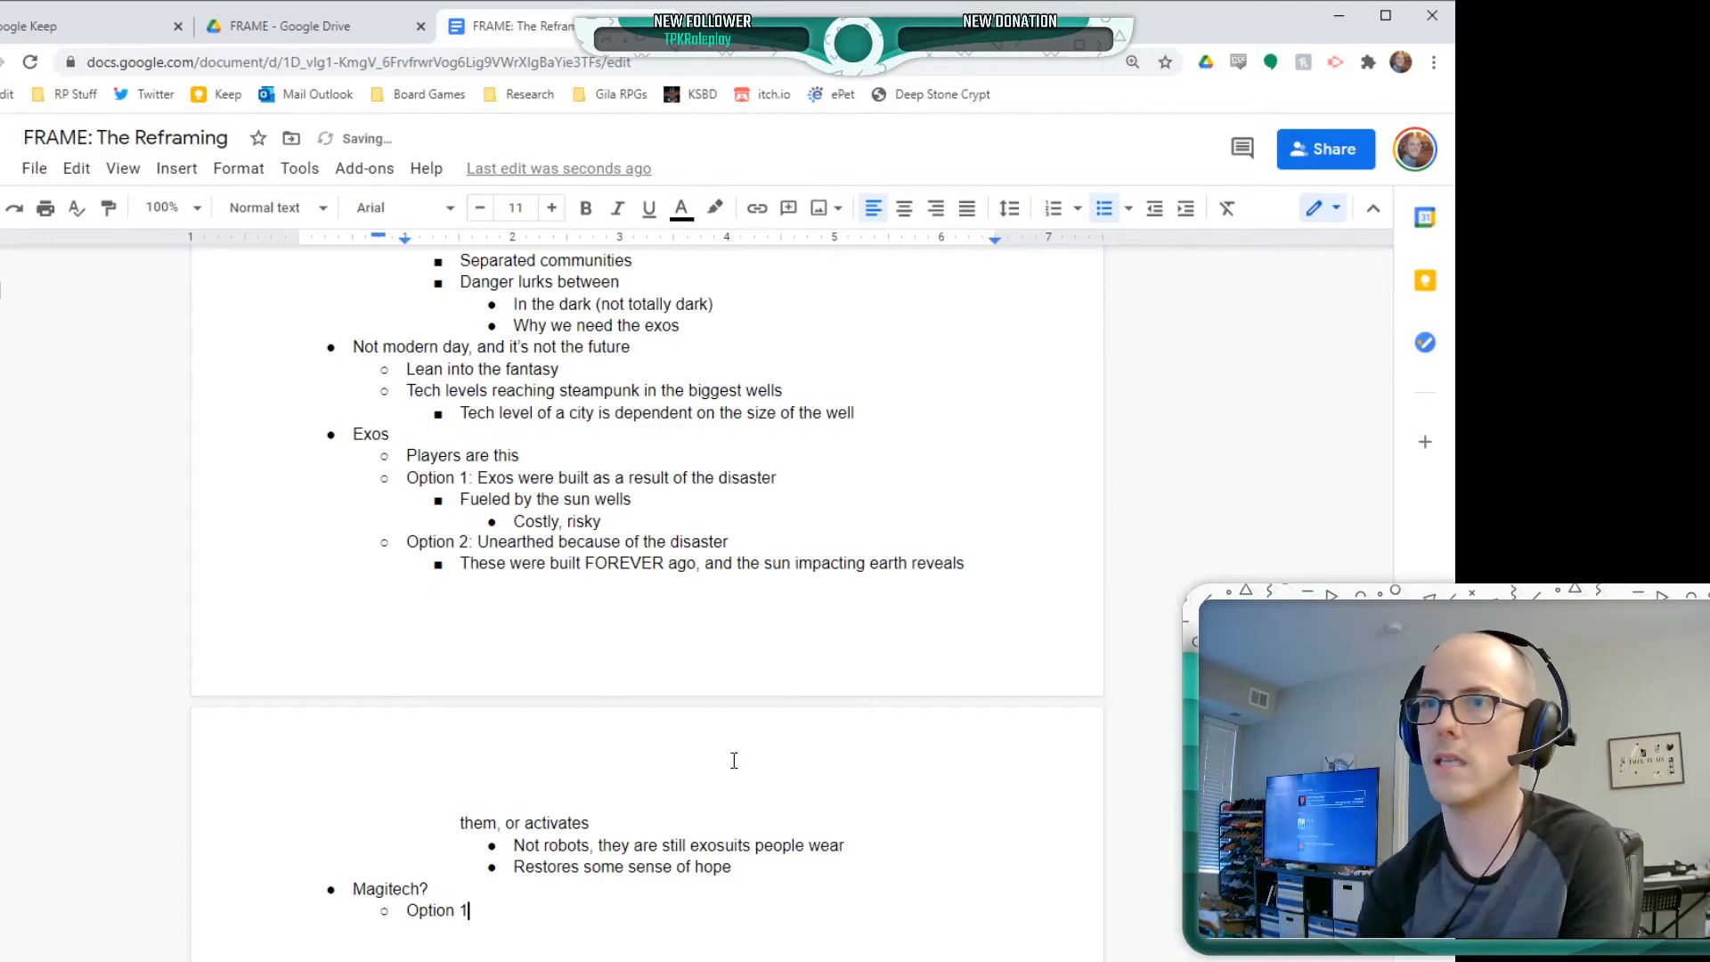
pyautogui.press('Return')
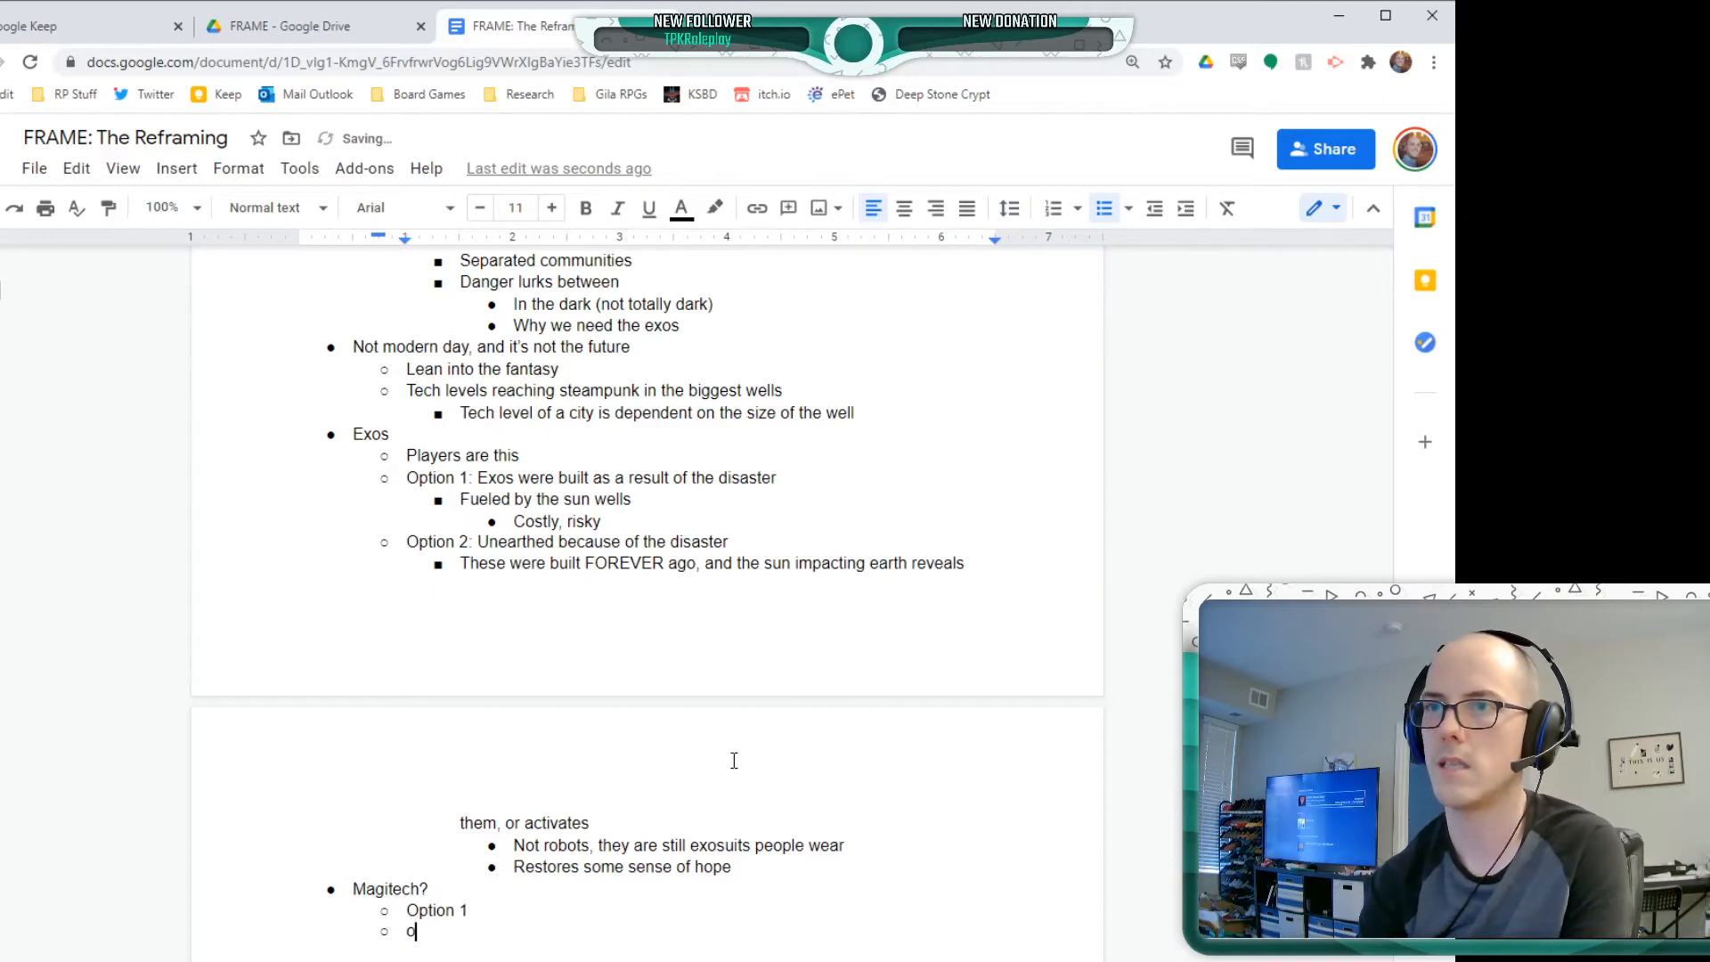
pyautogui.write('Option 2:')
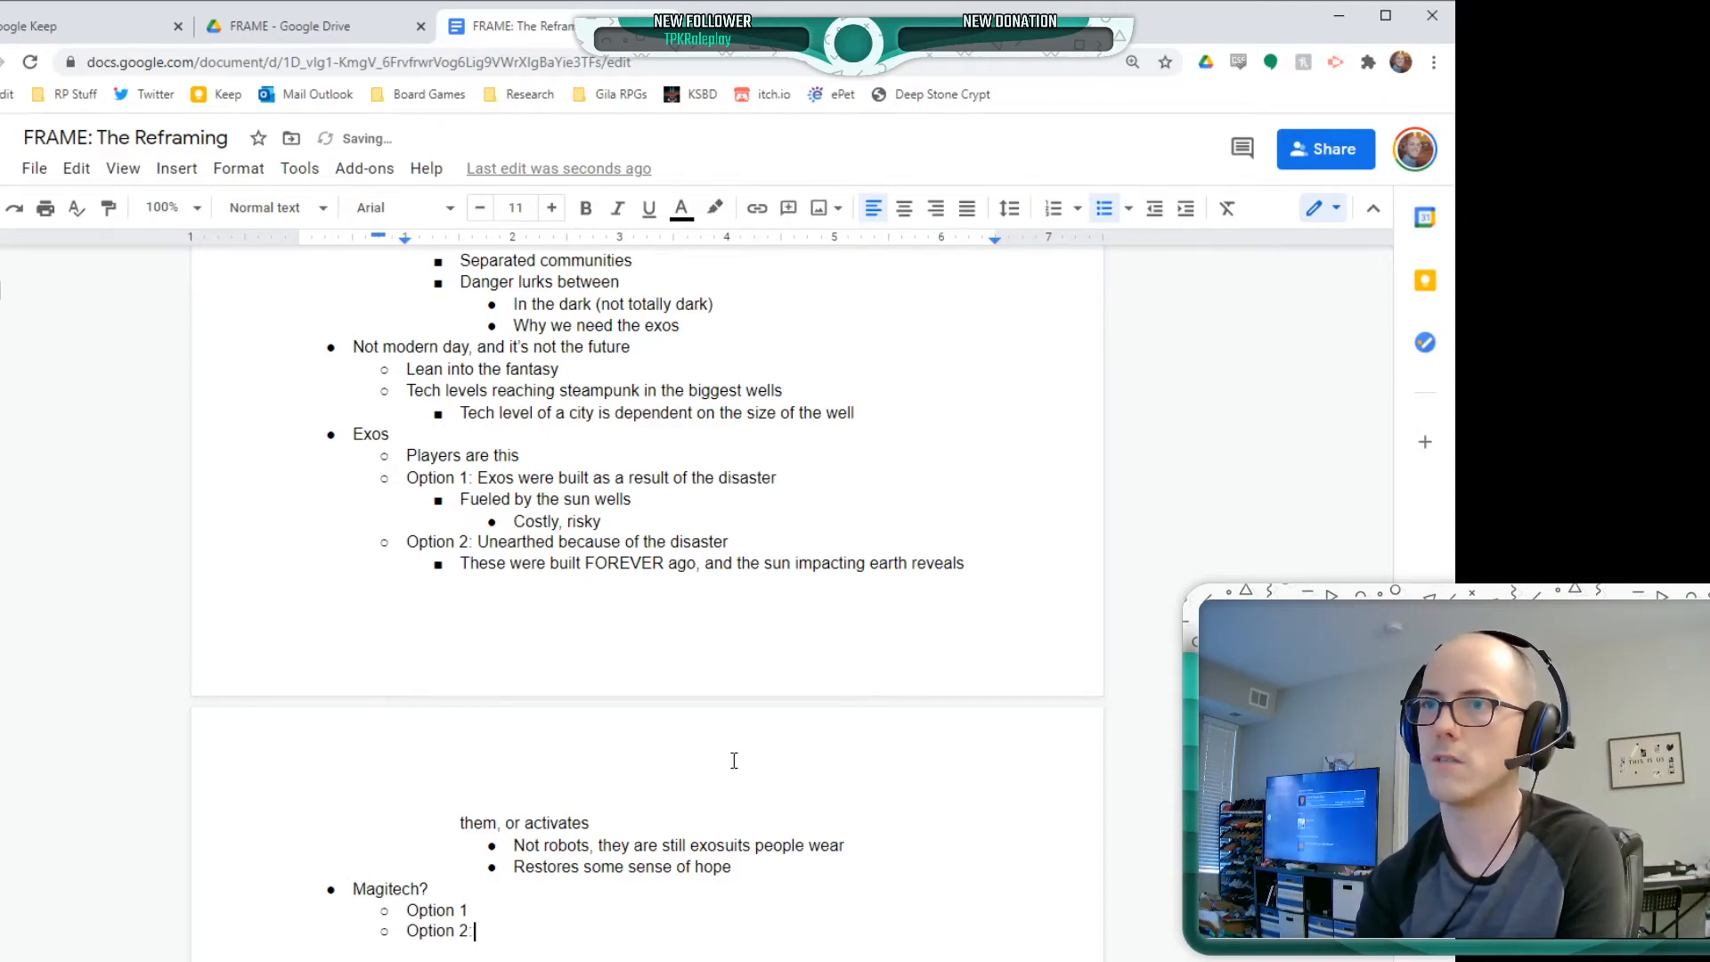
pyautogui.press('Up')
pyautogui.write(':')
pyautogui.press('Down')
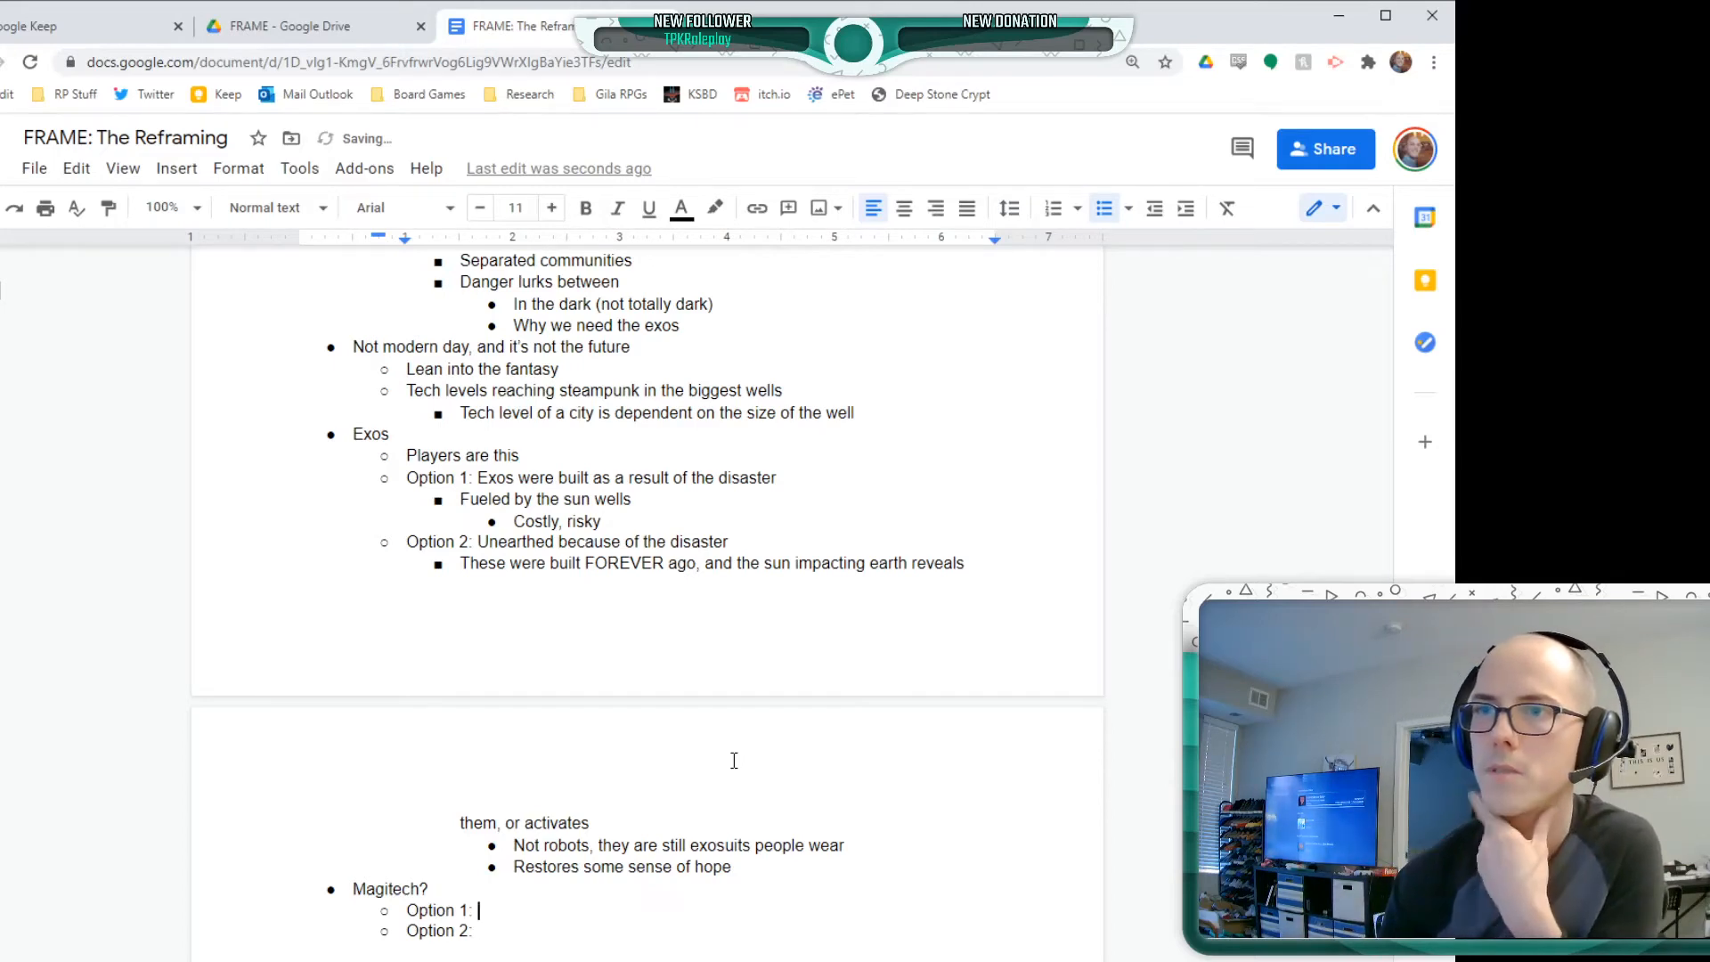
pyautogui.press('Down')
pyautogui.press('Up')
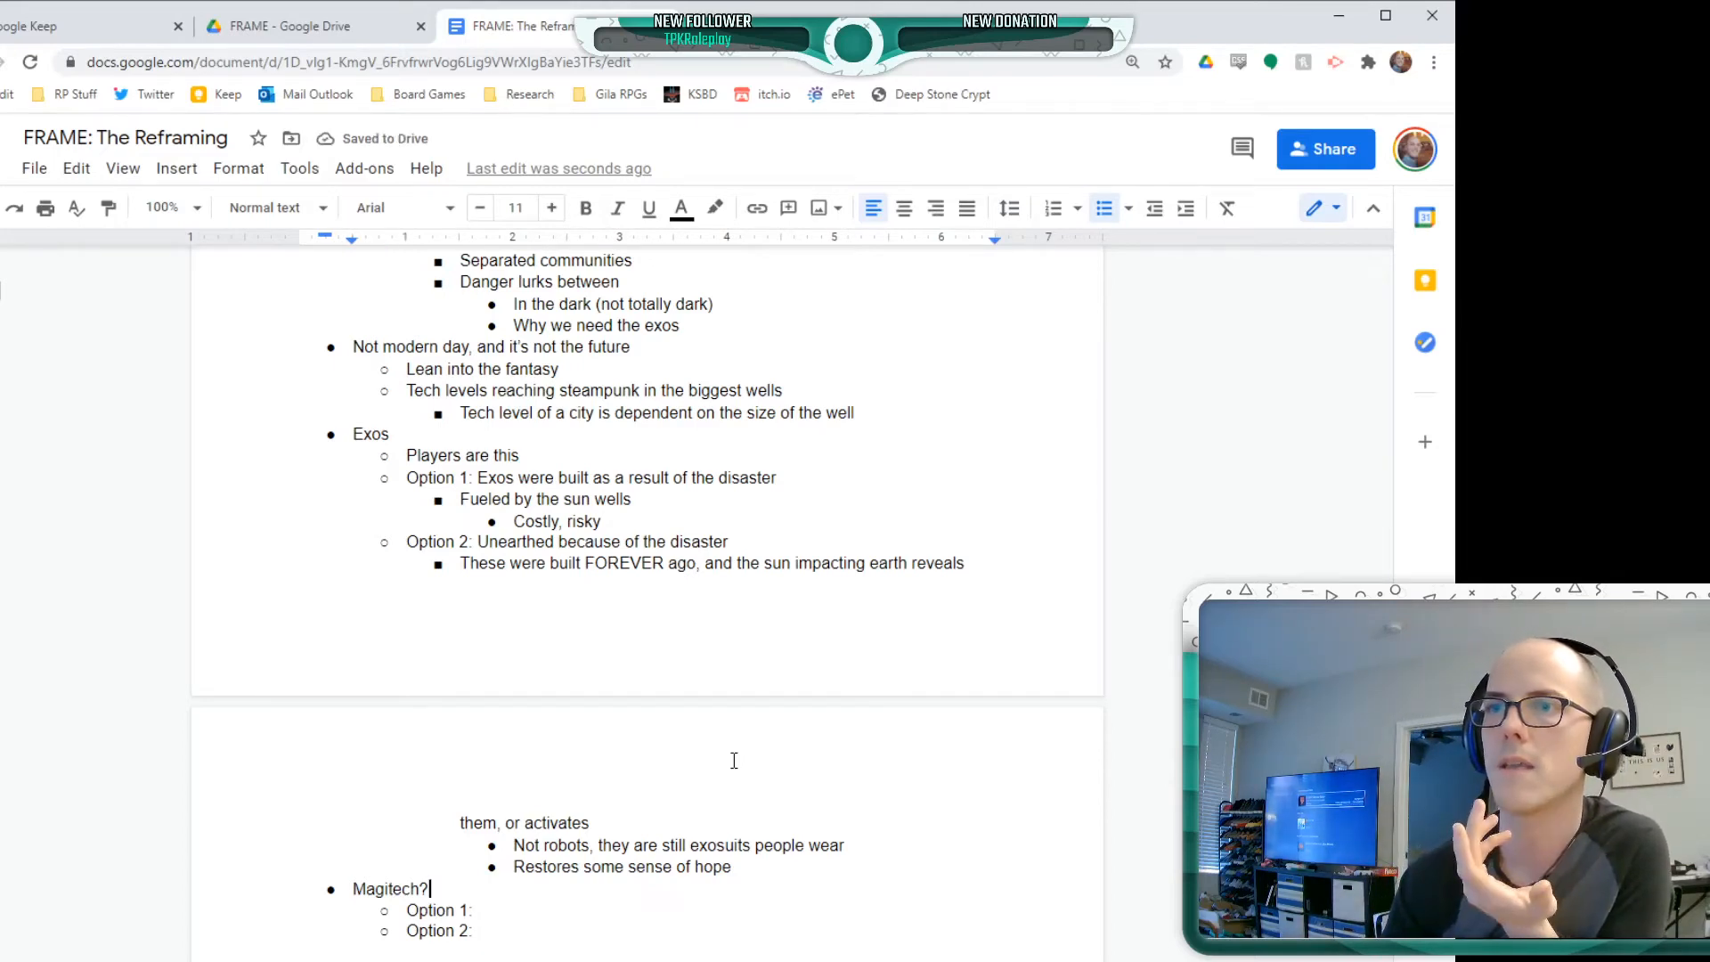
# Insert the bullet "Option 3:" directly above "Magitech?", indented to the level of the other Exos options
pyautogui.click(354, 882)
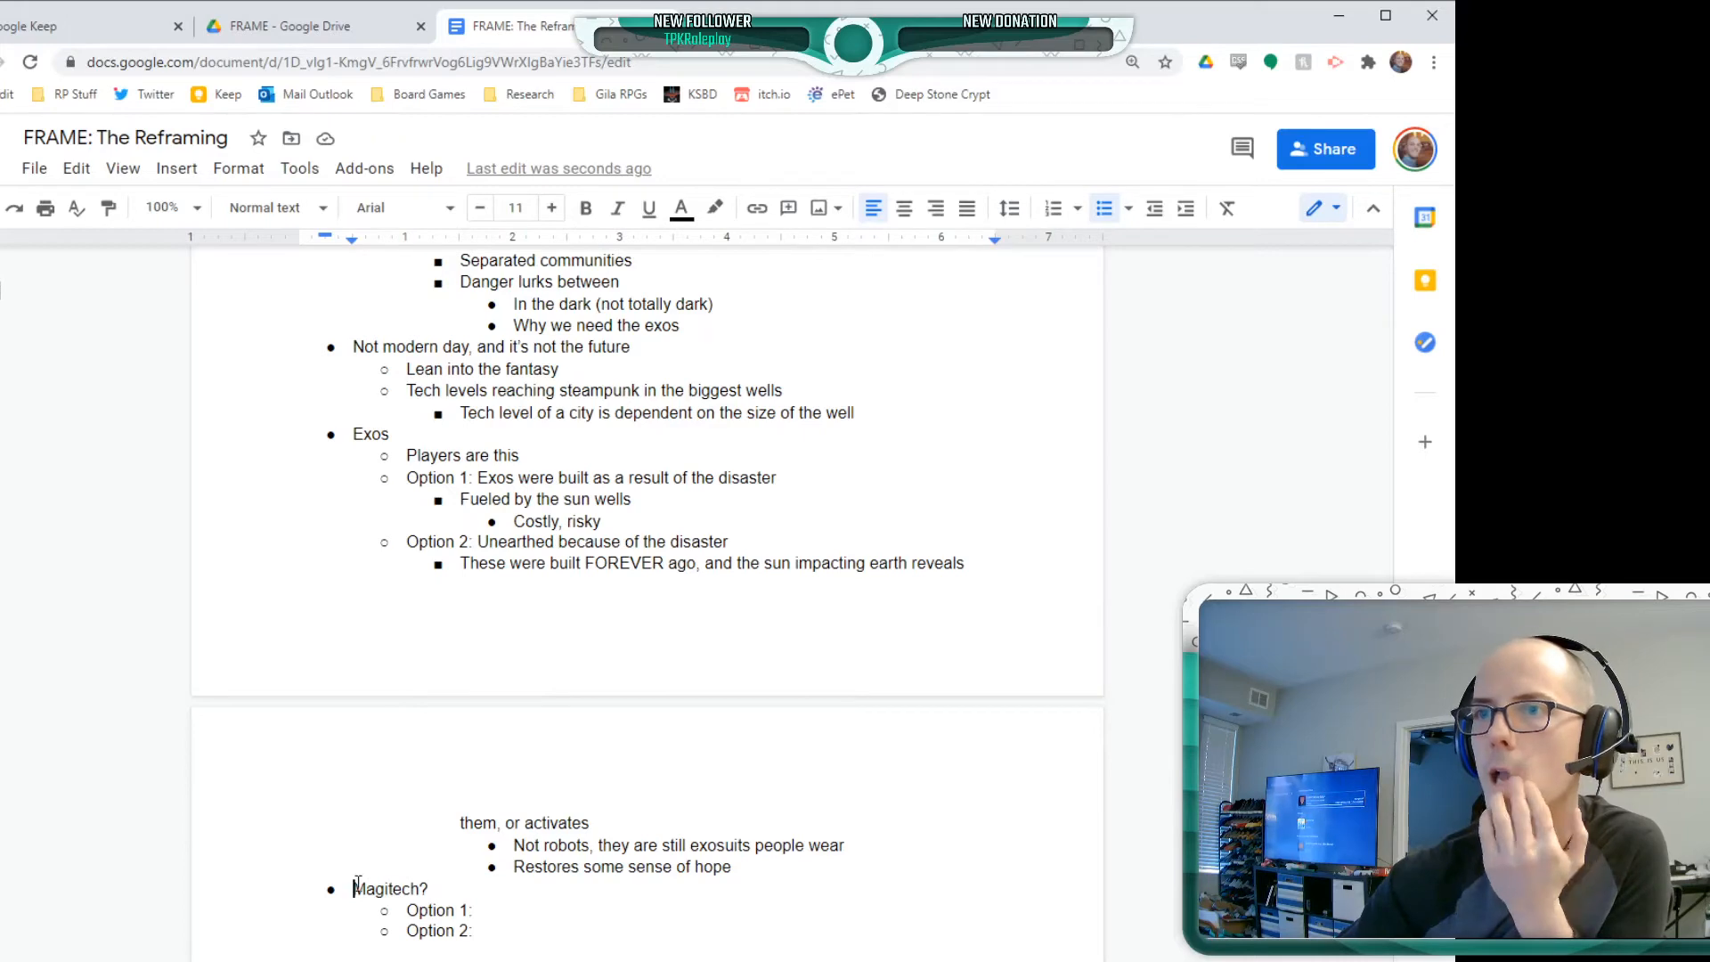
pyautogui.press('Return')
pyautogui.press('Up')
pyautogui.press('Tab')
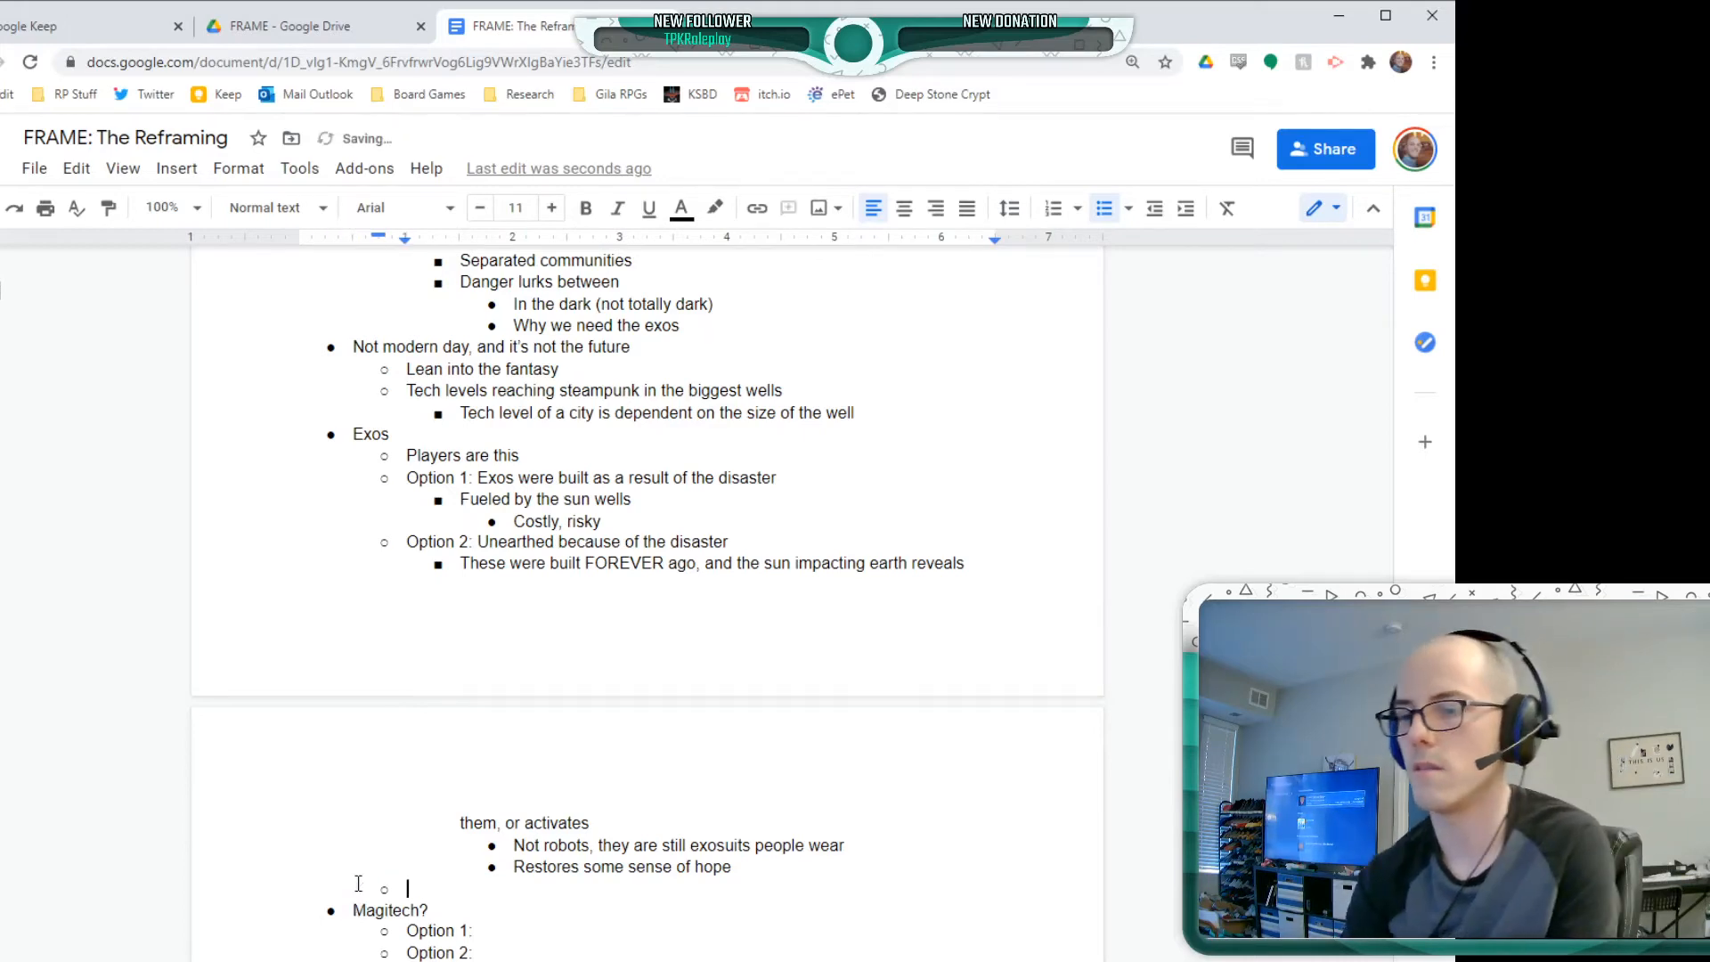
pyautogui.write('Option 3: ')
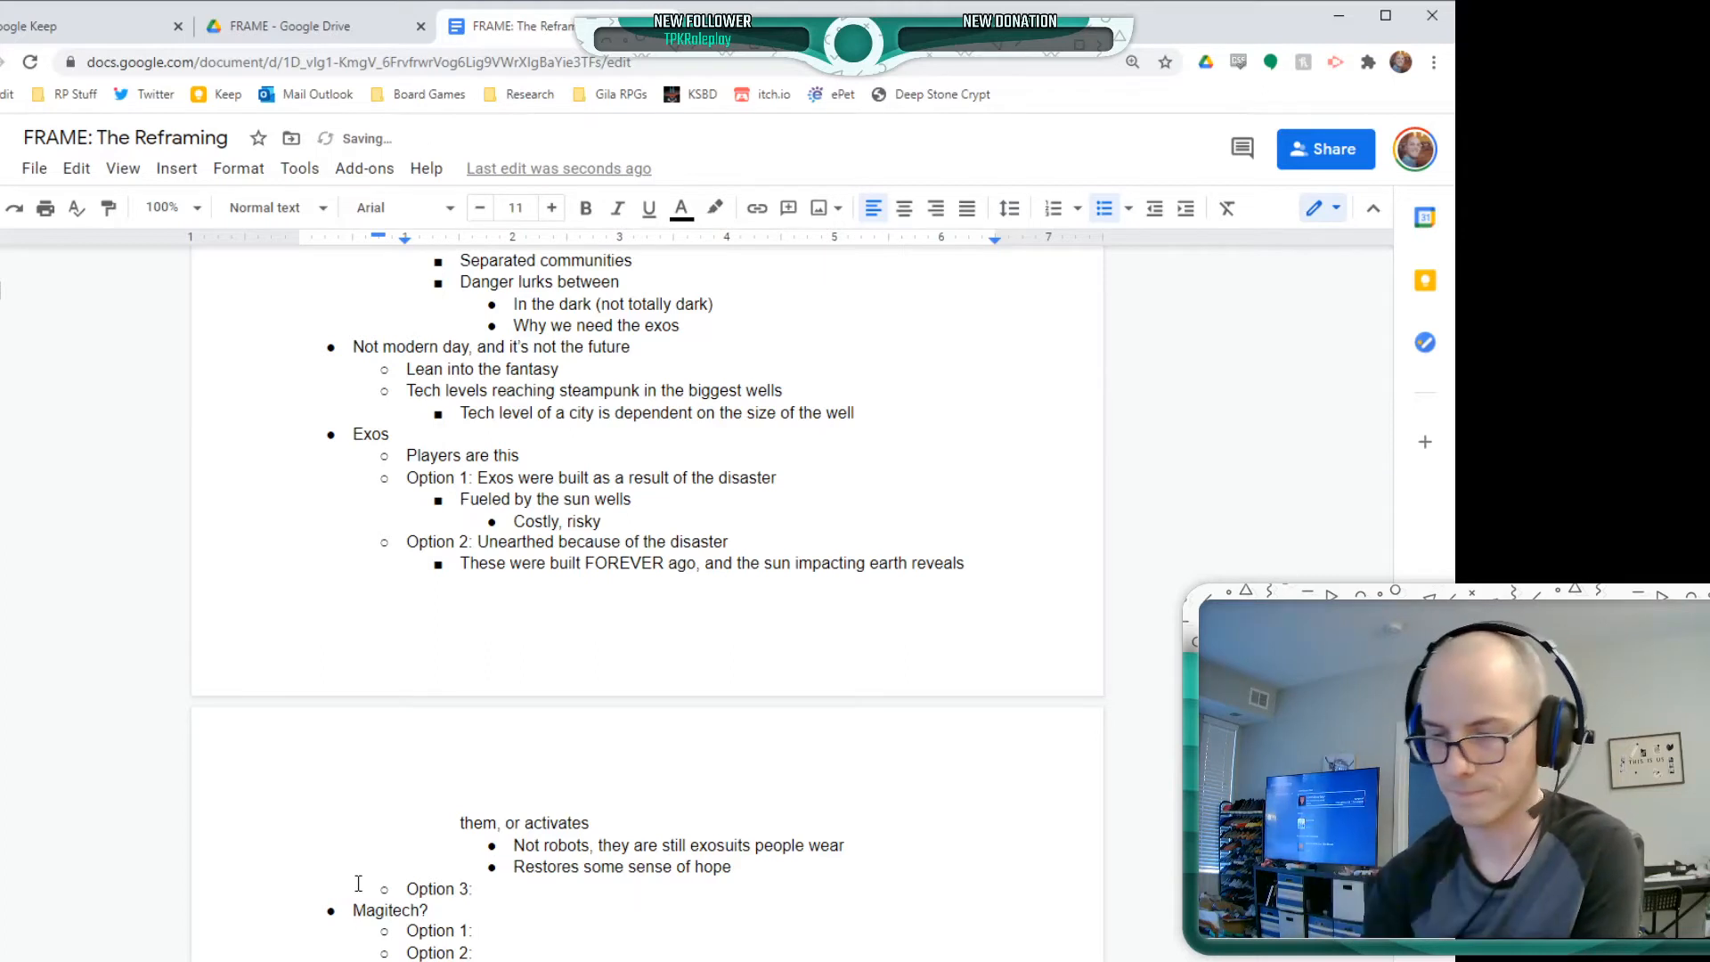
pyautogui.write('Magic al')
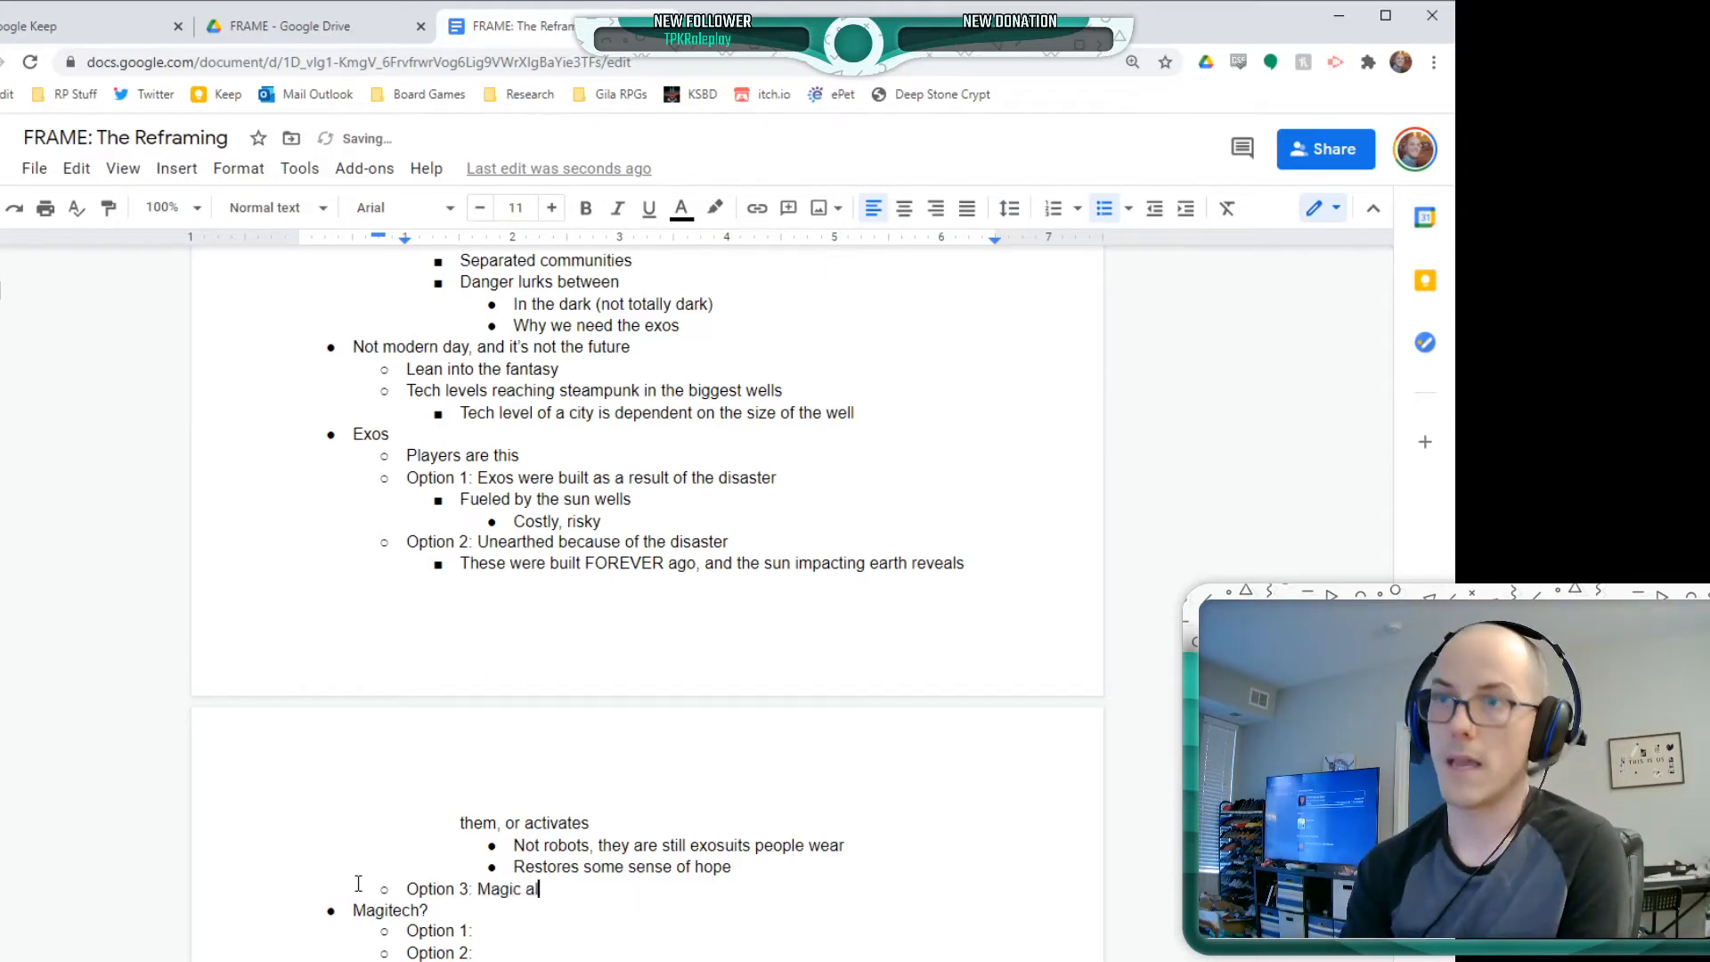
pyautogui.write('ready exists')
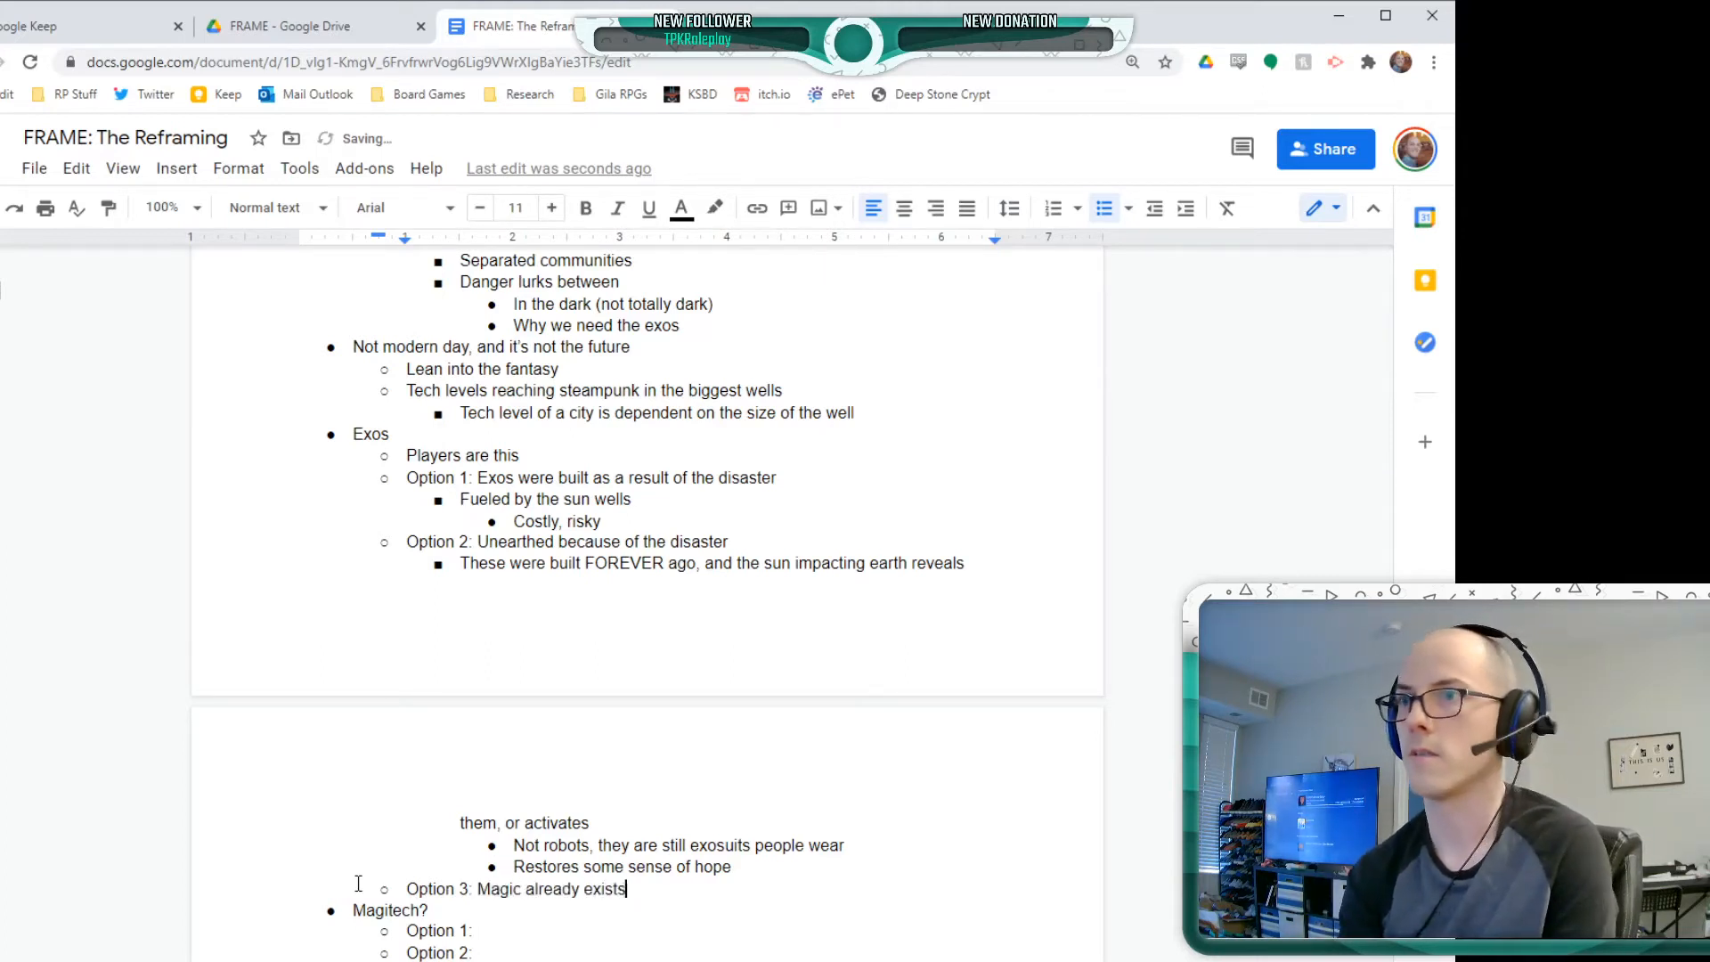
# Complete the Exos bullet "Option 3:" with "Magic already exists, and some small group of humanity can summon exosuits"
pyautogui.write(', and th')
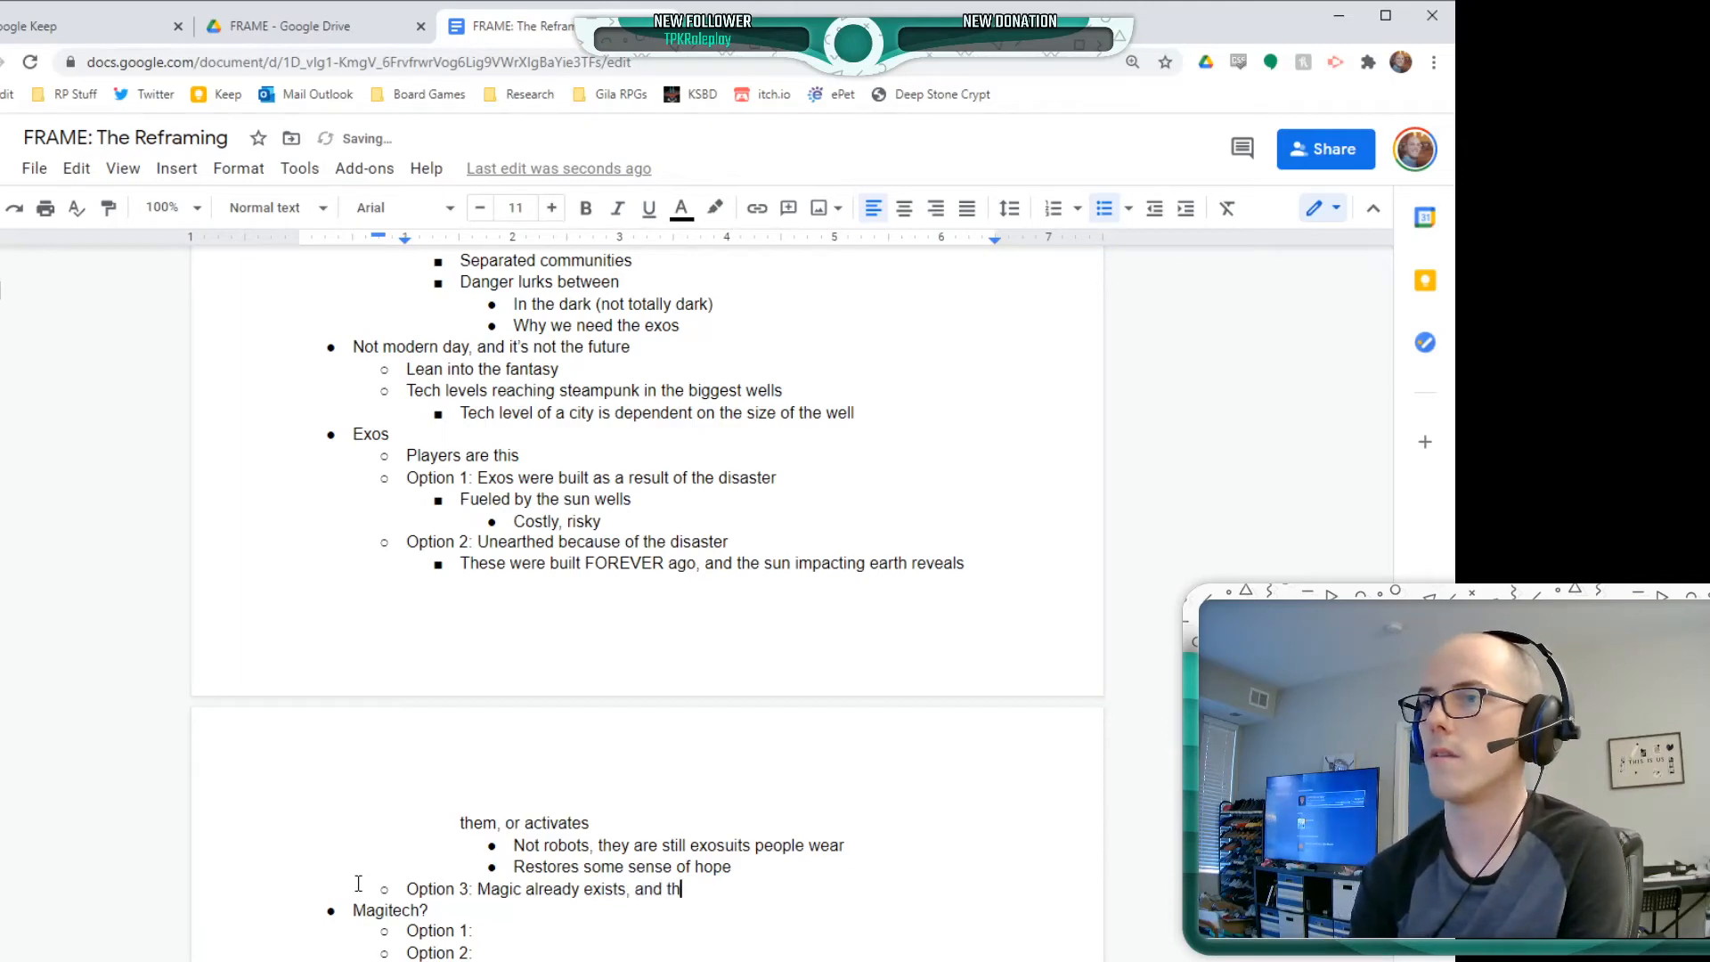
pyautogui.press('BackSpace')
pyautogui.press('BackSpace')
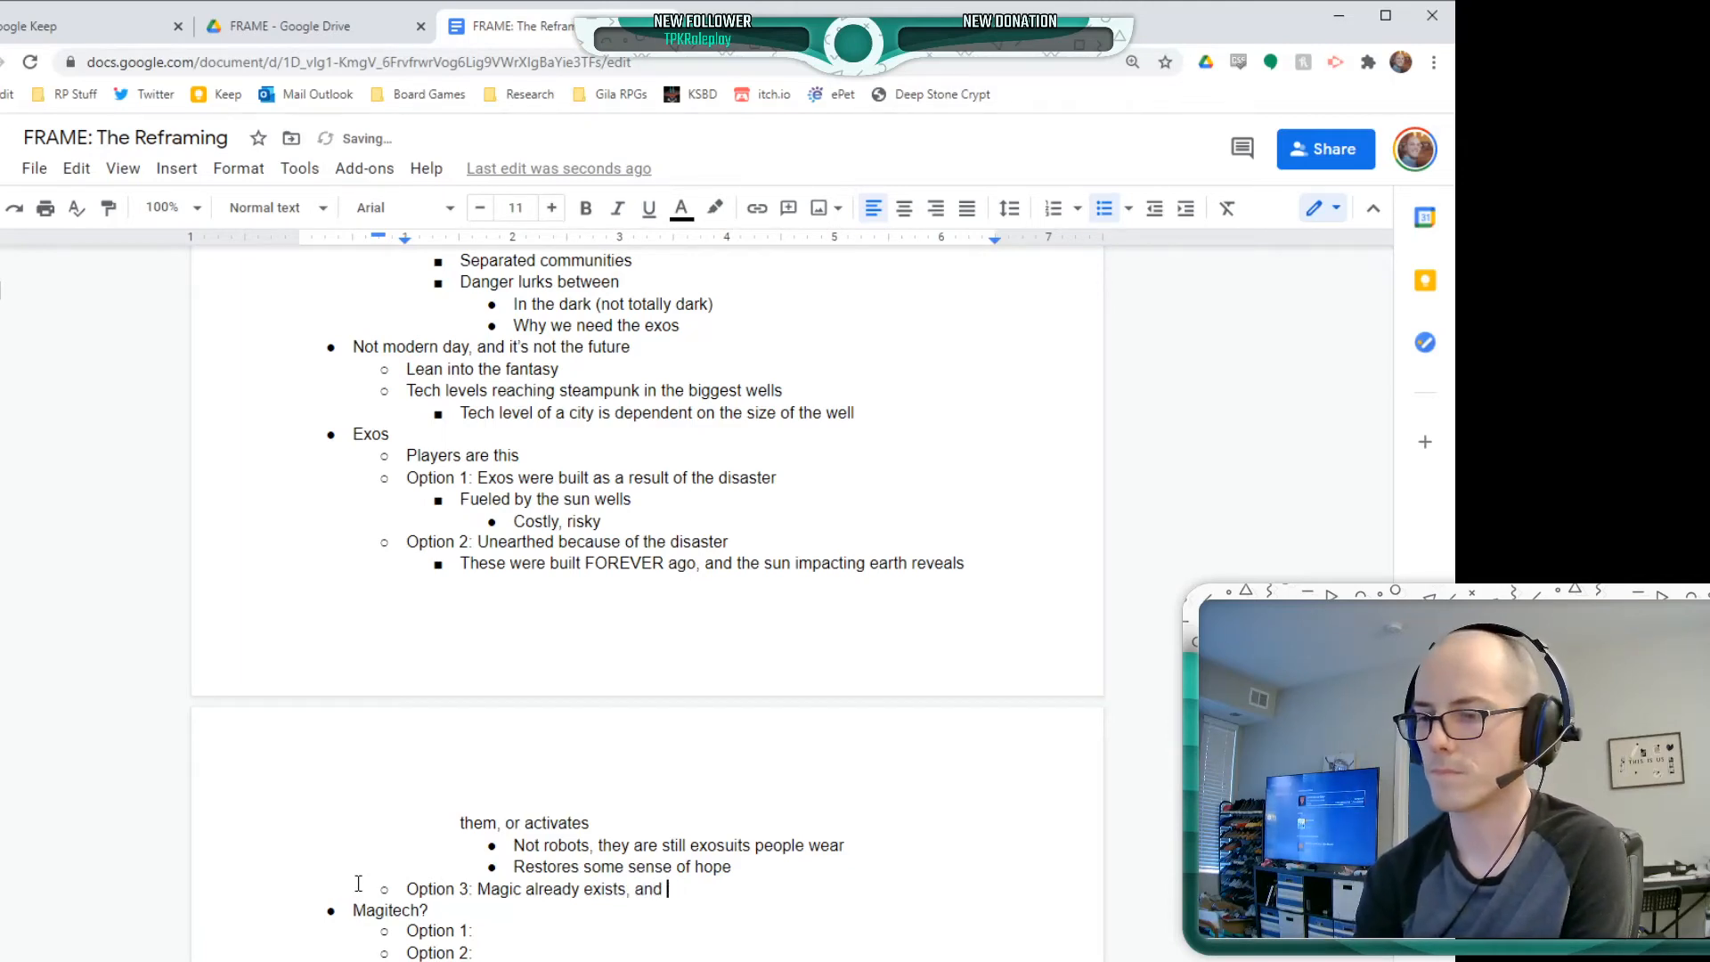
pyautogui.write('some small g')
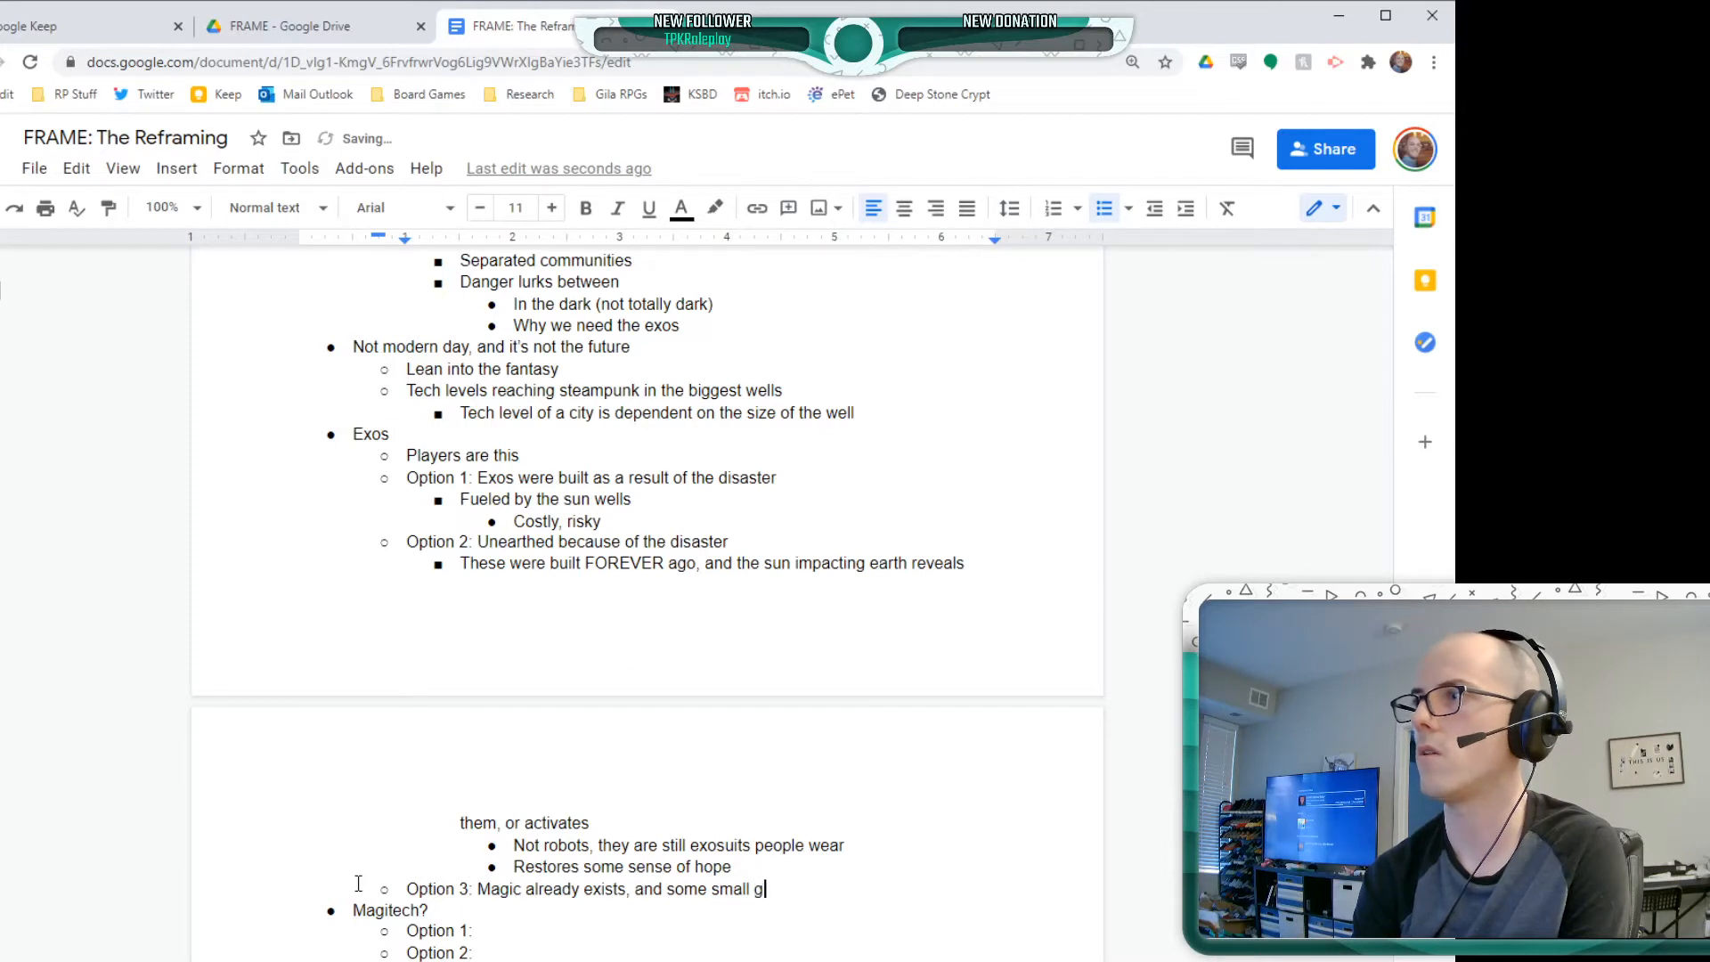
pyautogui.write('roup of human')
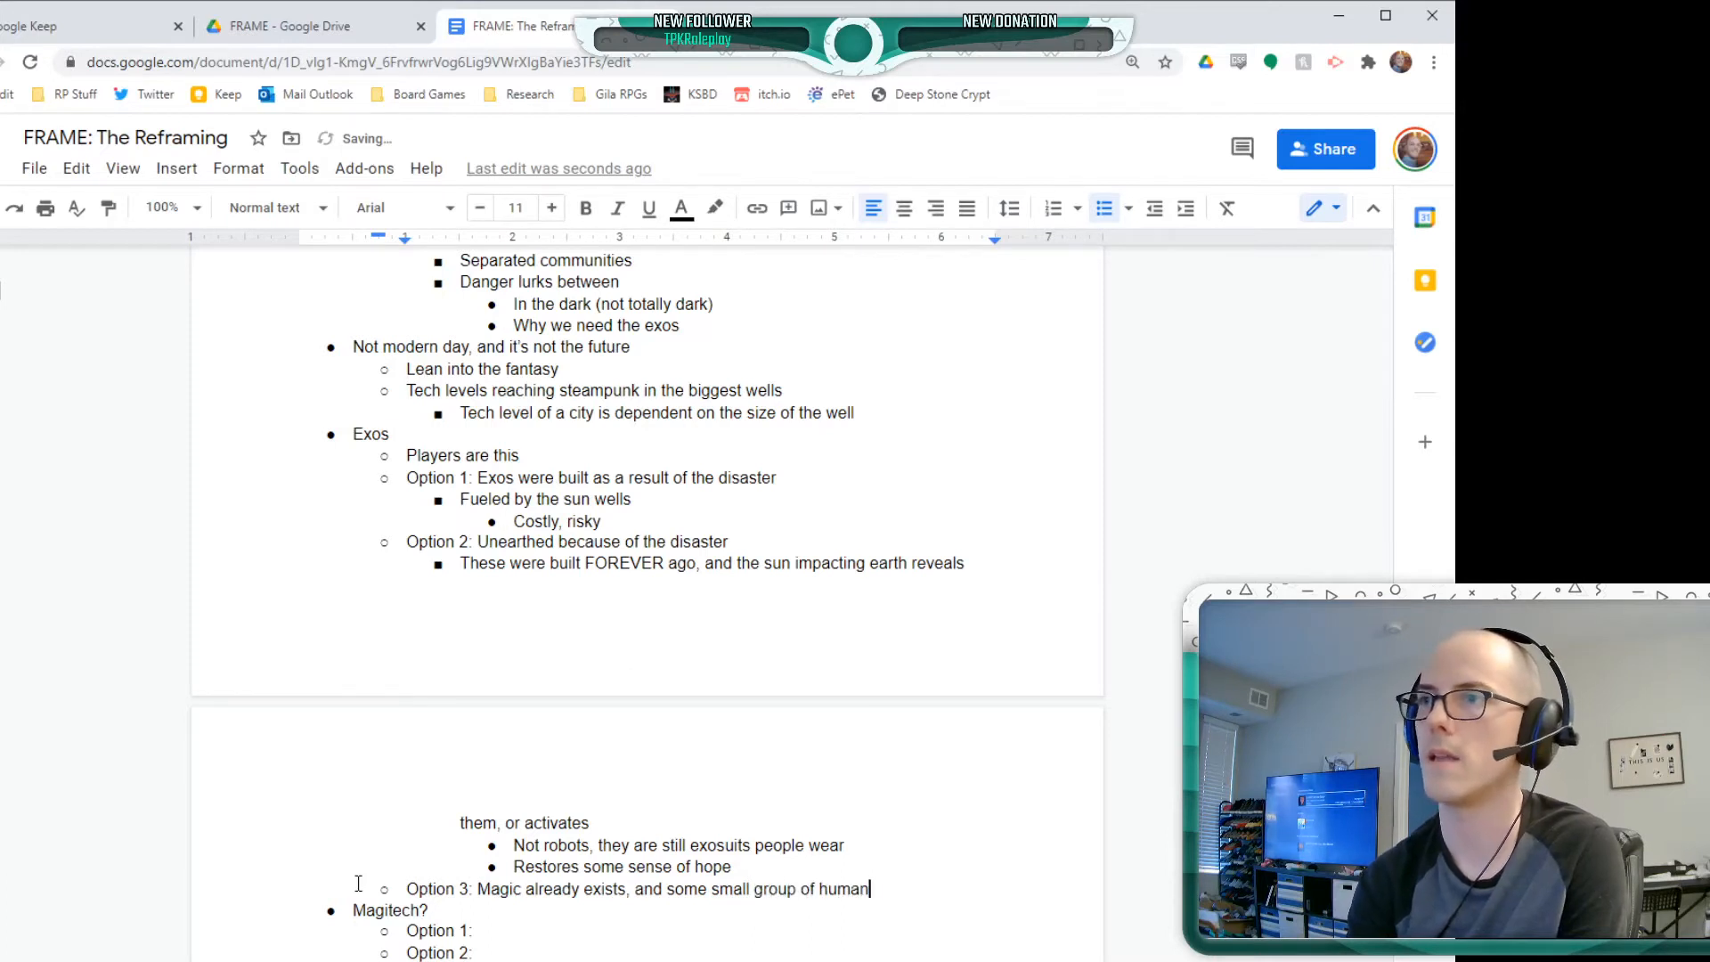
pyautogui.write('ity can summon ')
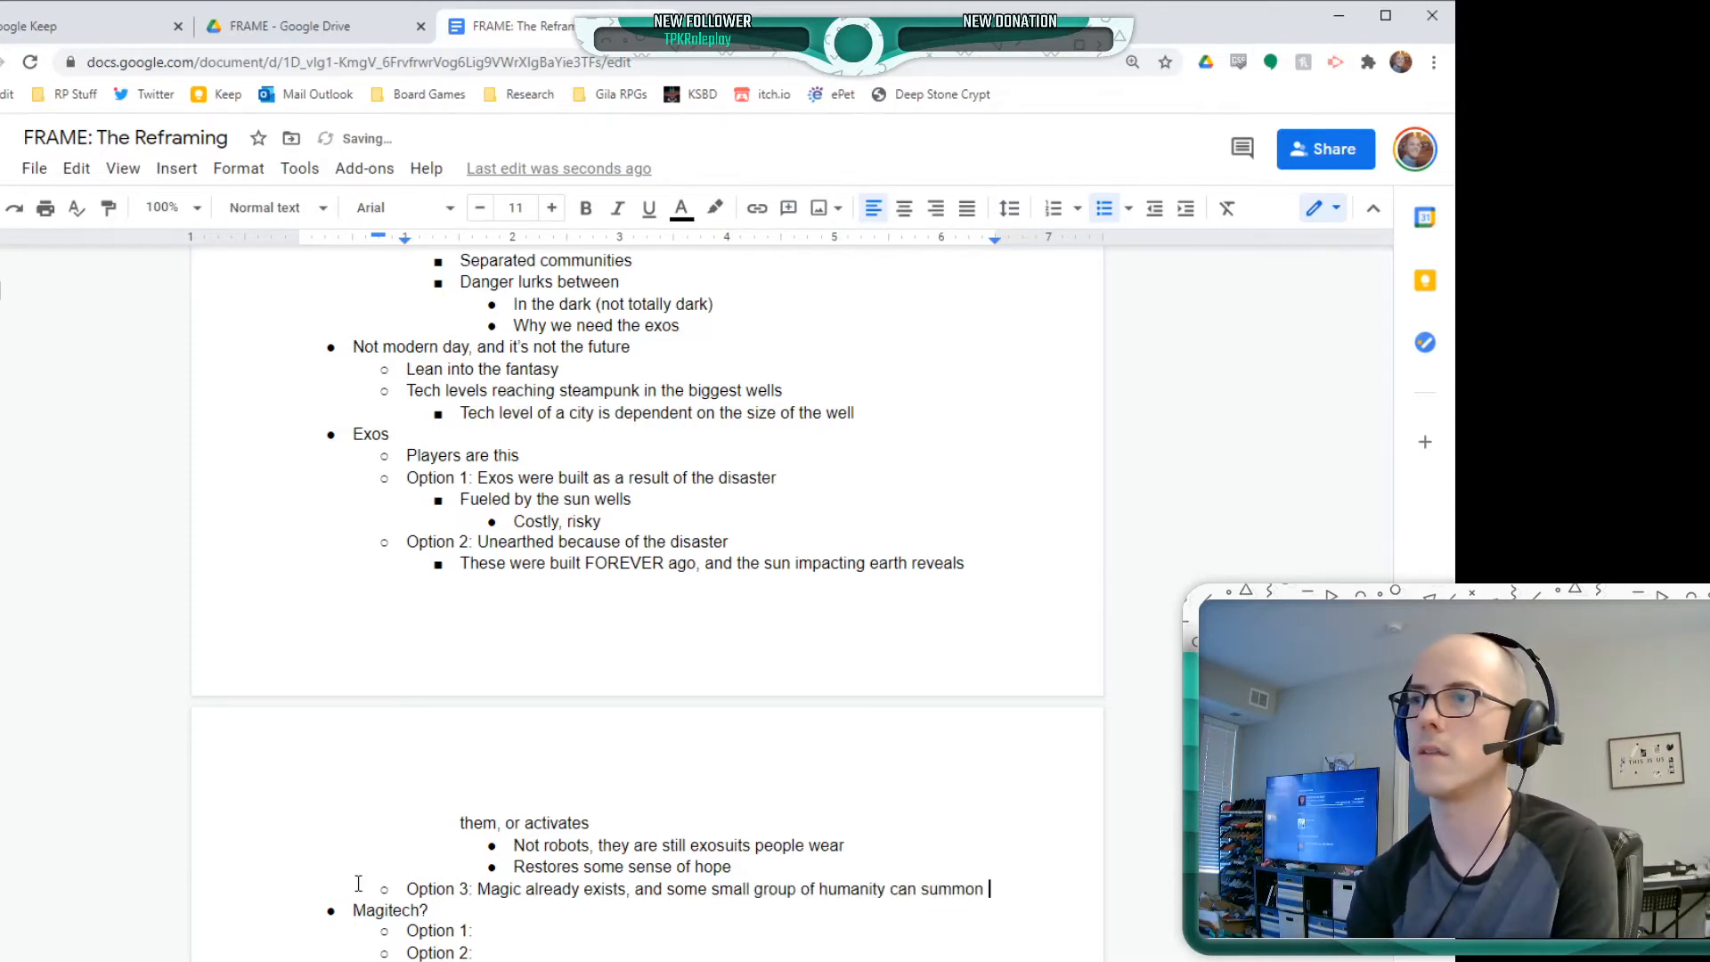
pyautogui.write('exosuits')
# Nest a bullet beneath Option 3, starting with the name label and a colon, followed by "Fused with motes (elemental beings),"
pyautogui.press('Return')
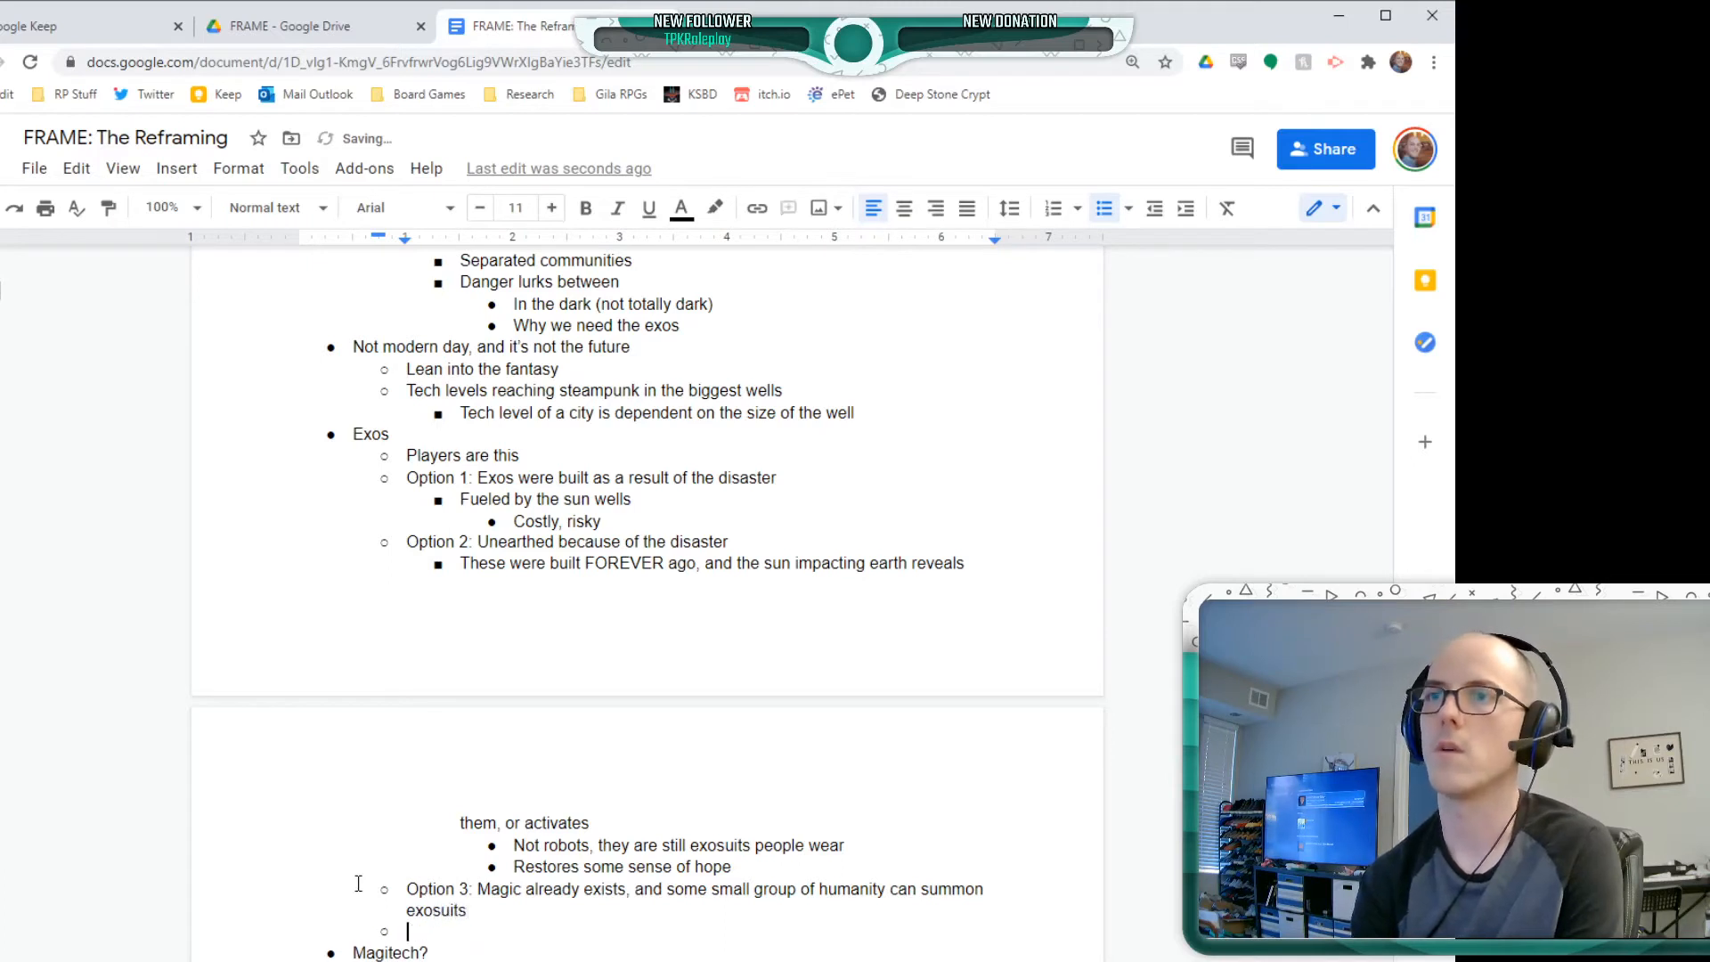
pyautogui.press('Tab')
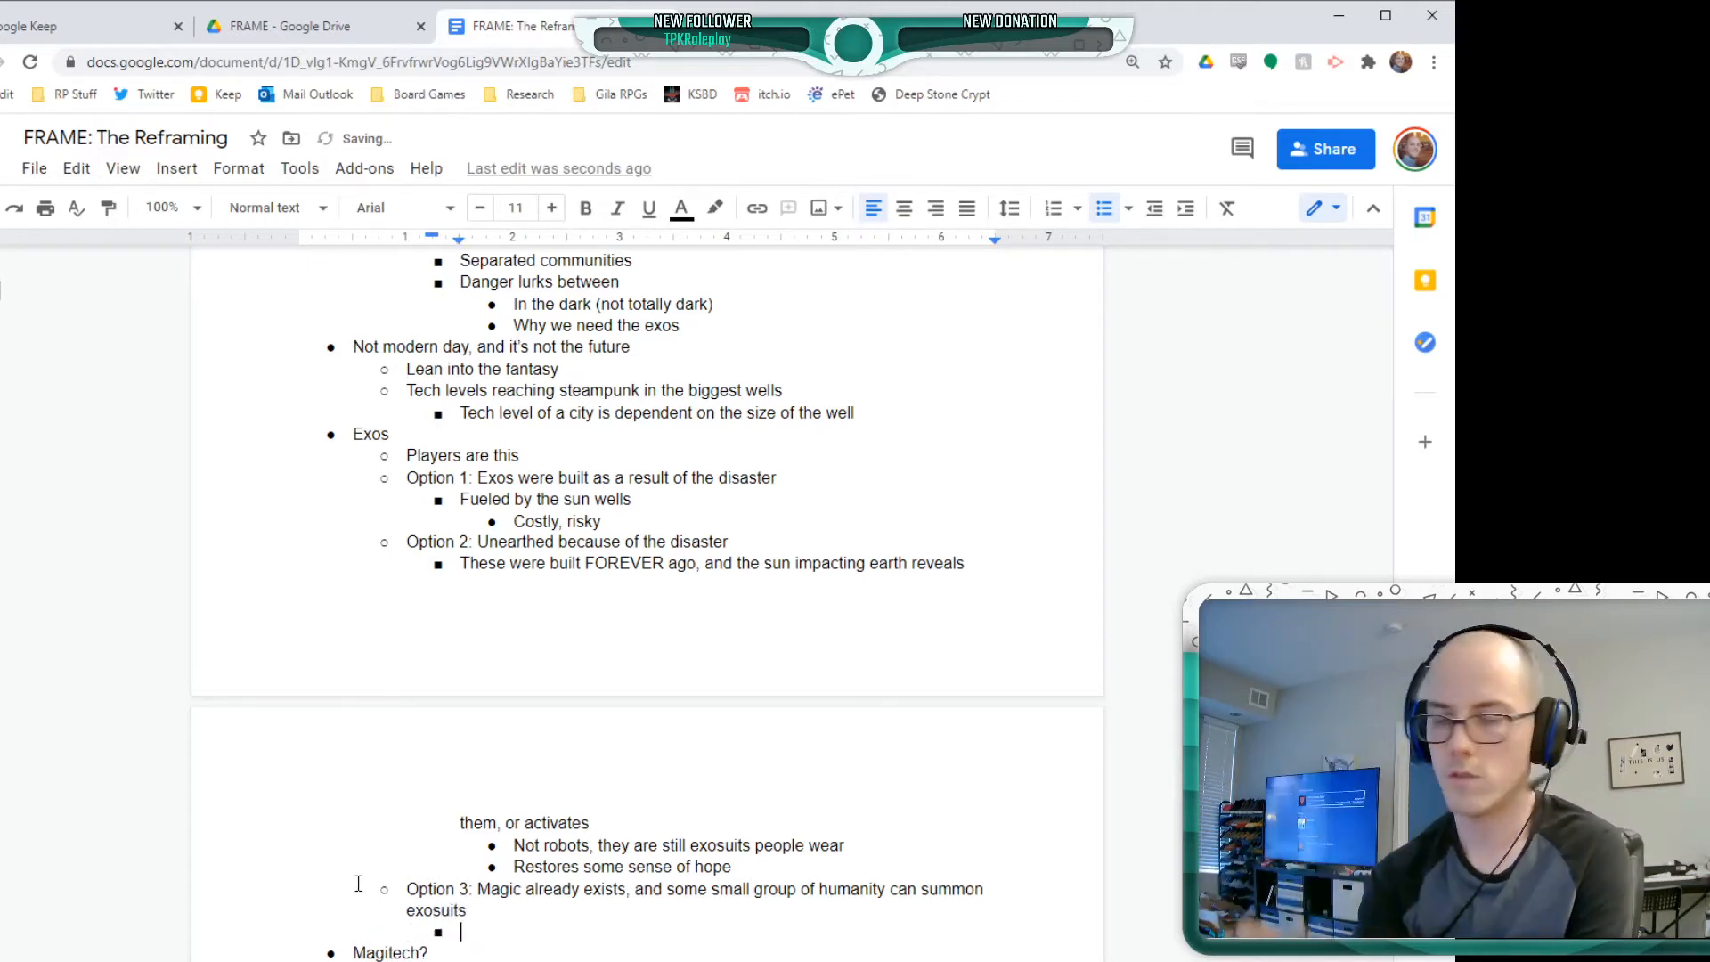
pyautogui.write('Nevyn: ')
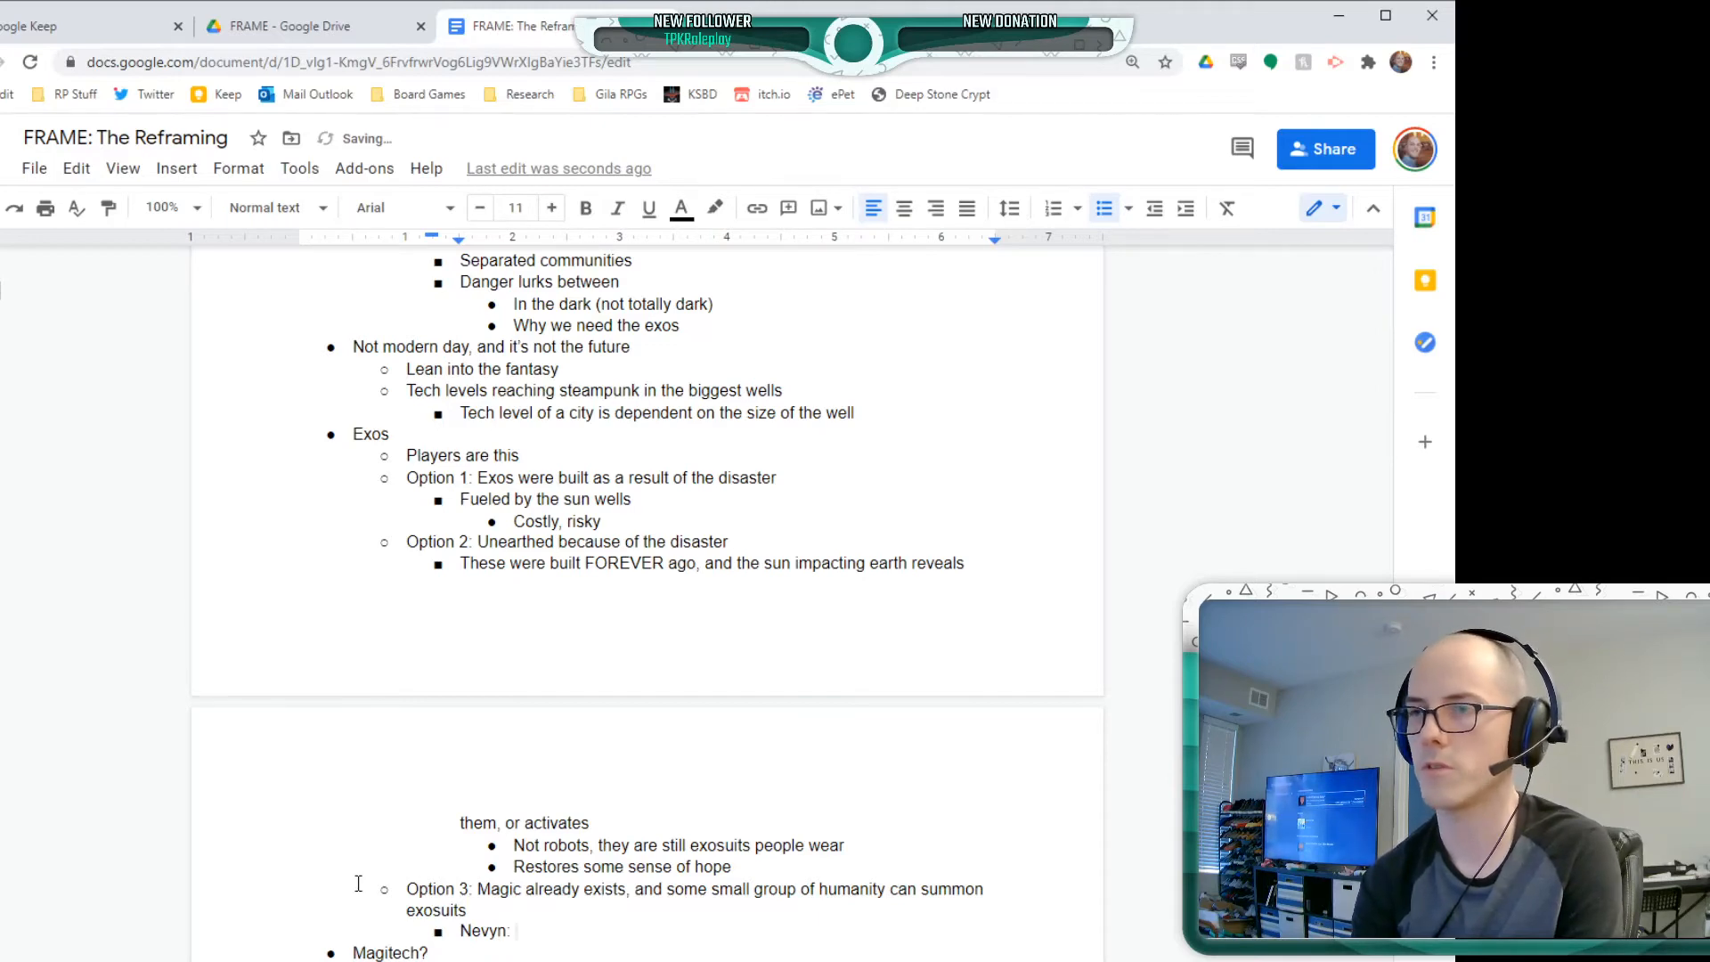
pyautogui.write('Fused with ')
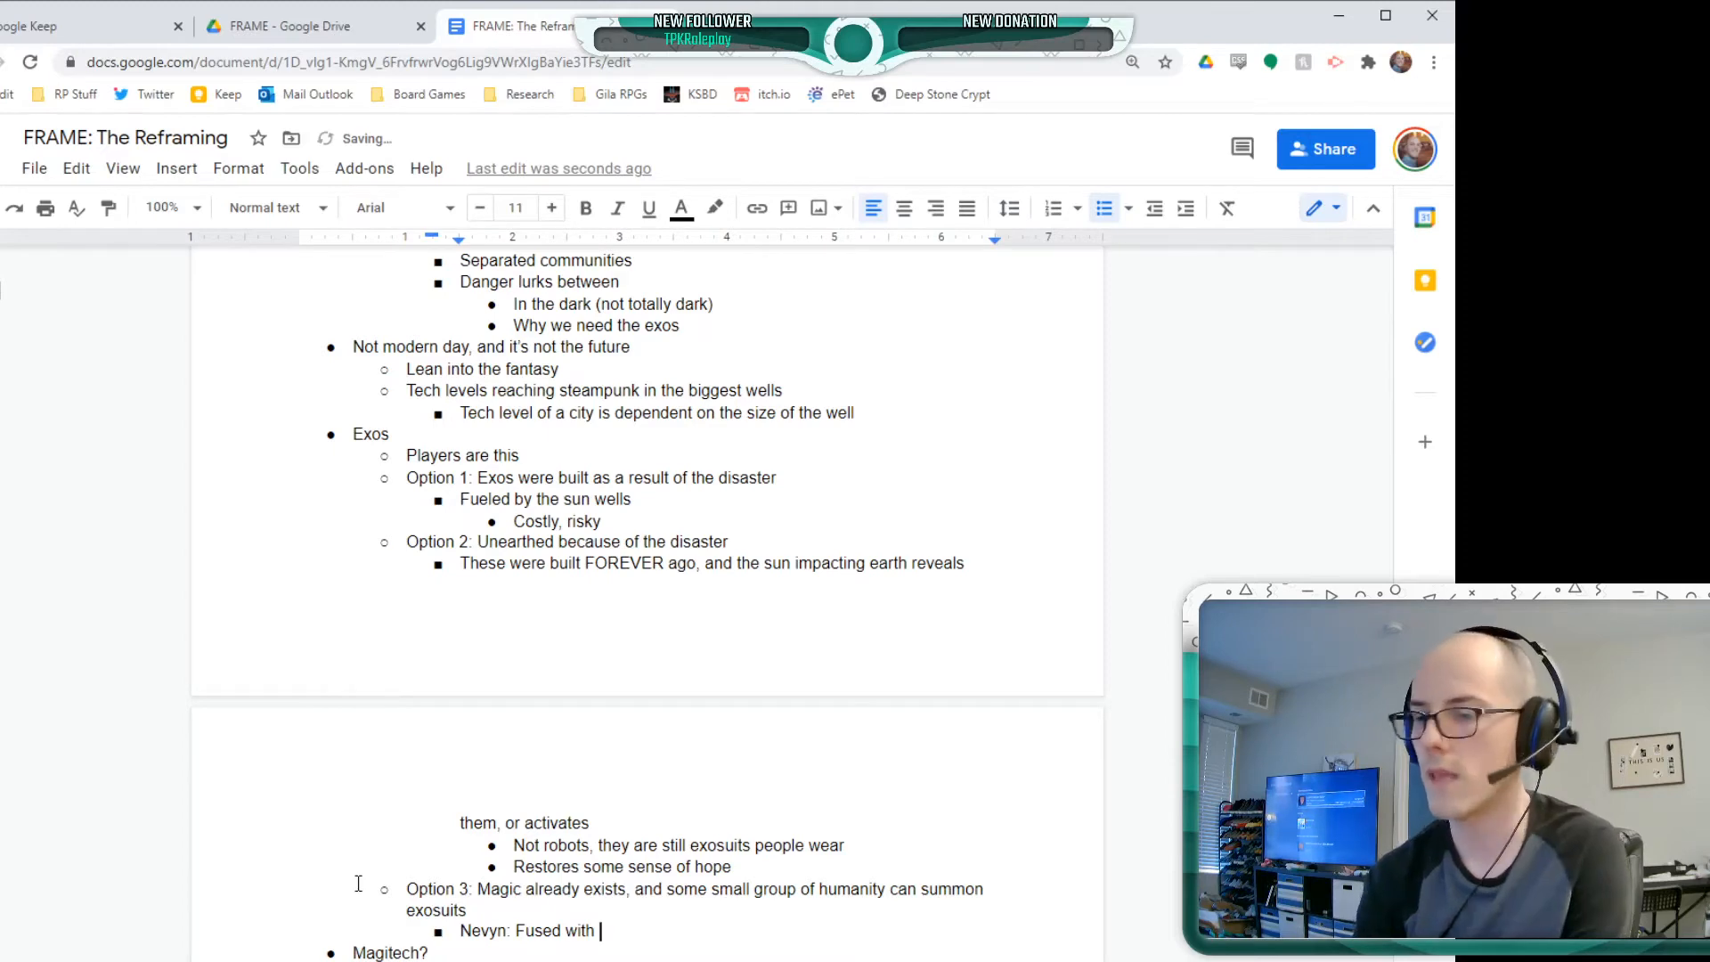
pyautogui.write('motes ')
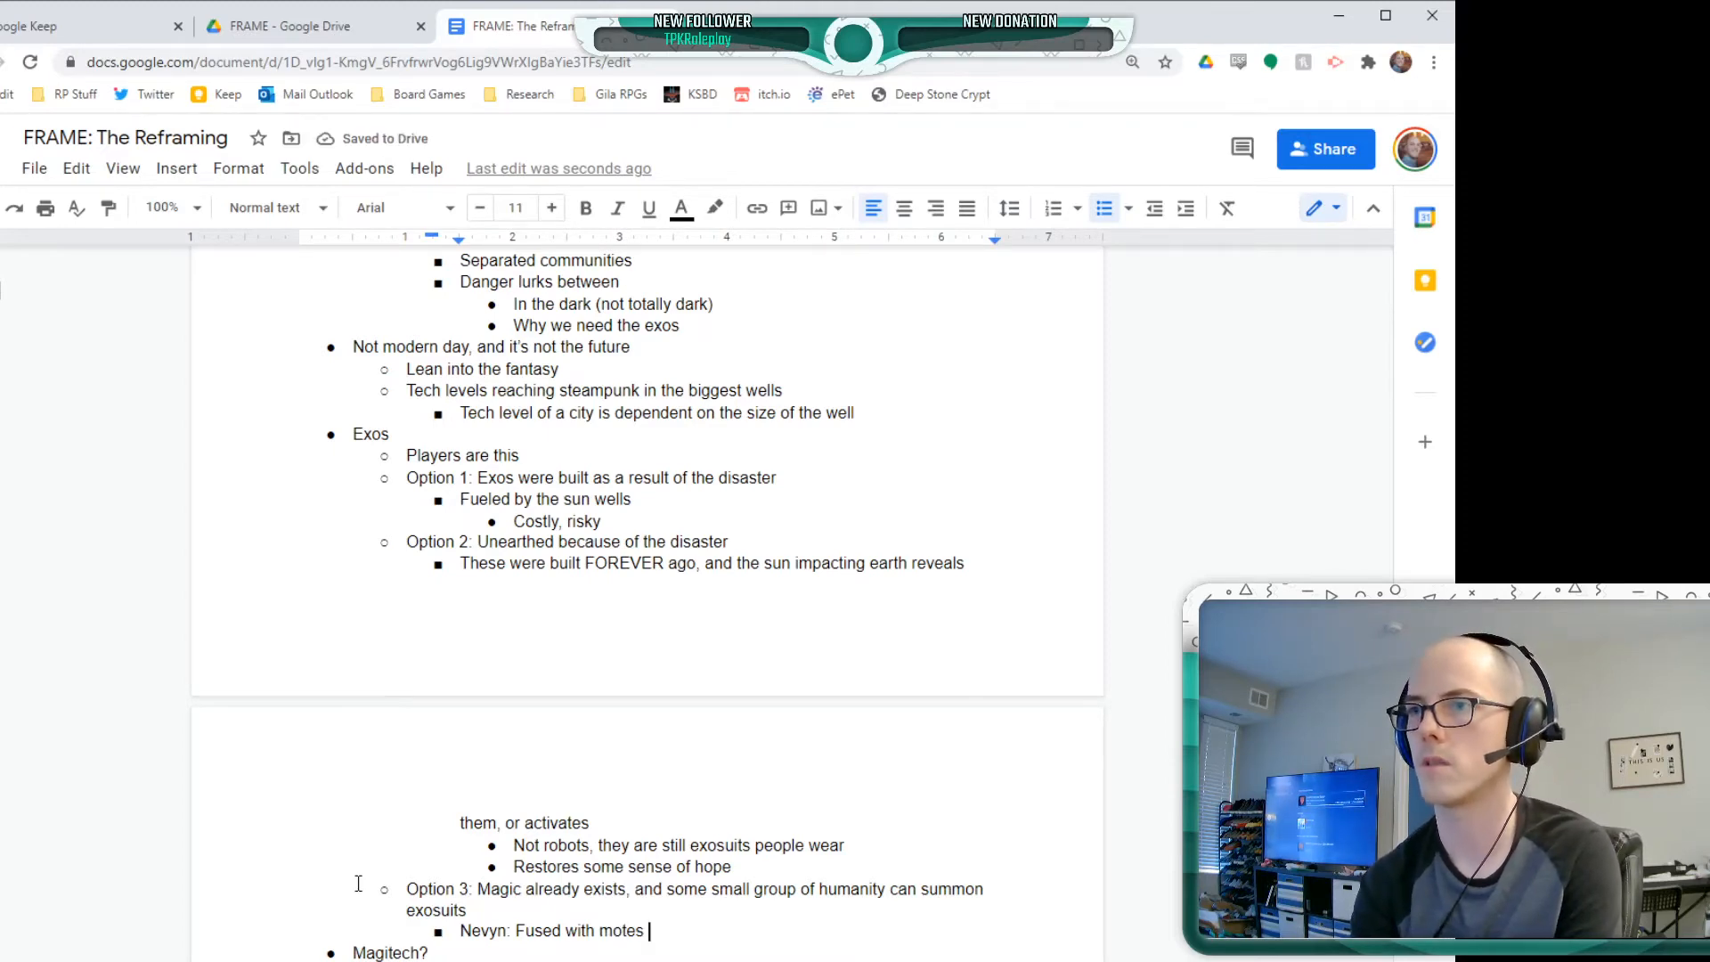
pyautogui.write('(elemental')
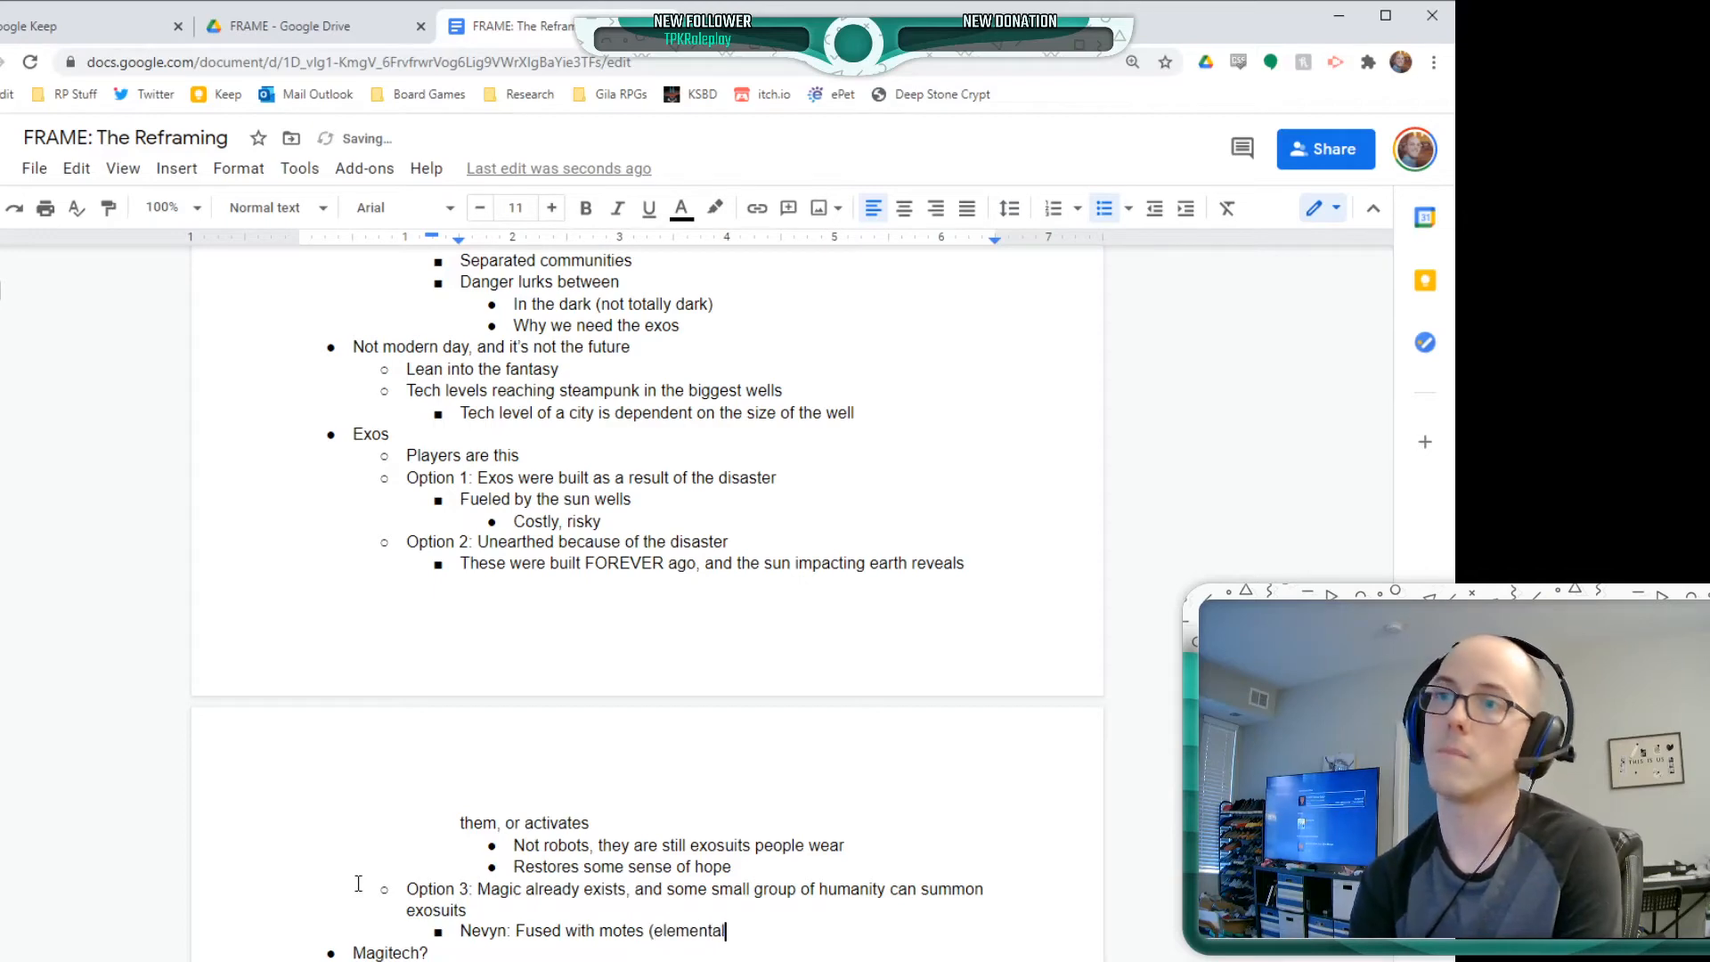
pyautogui.write(' beings),')
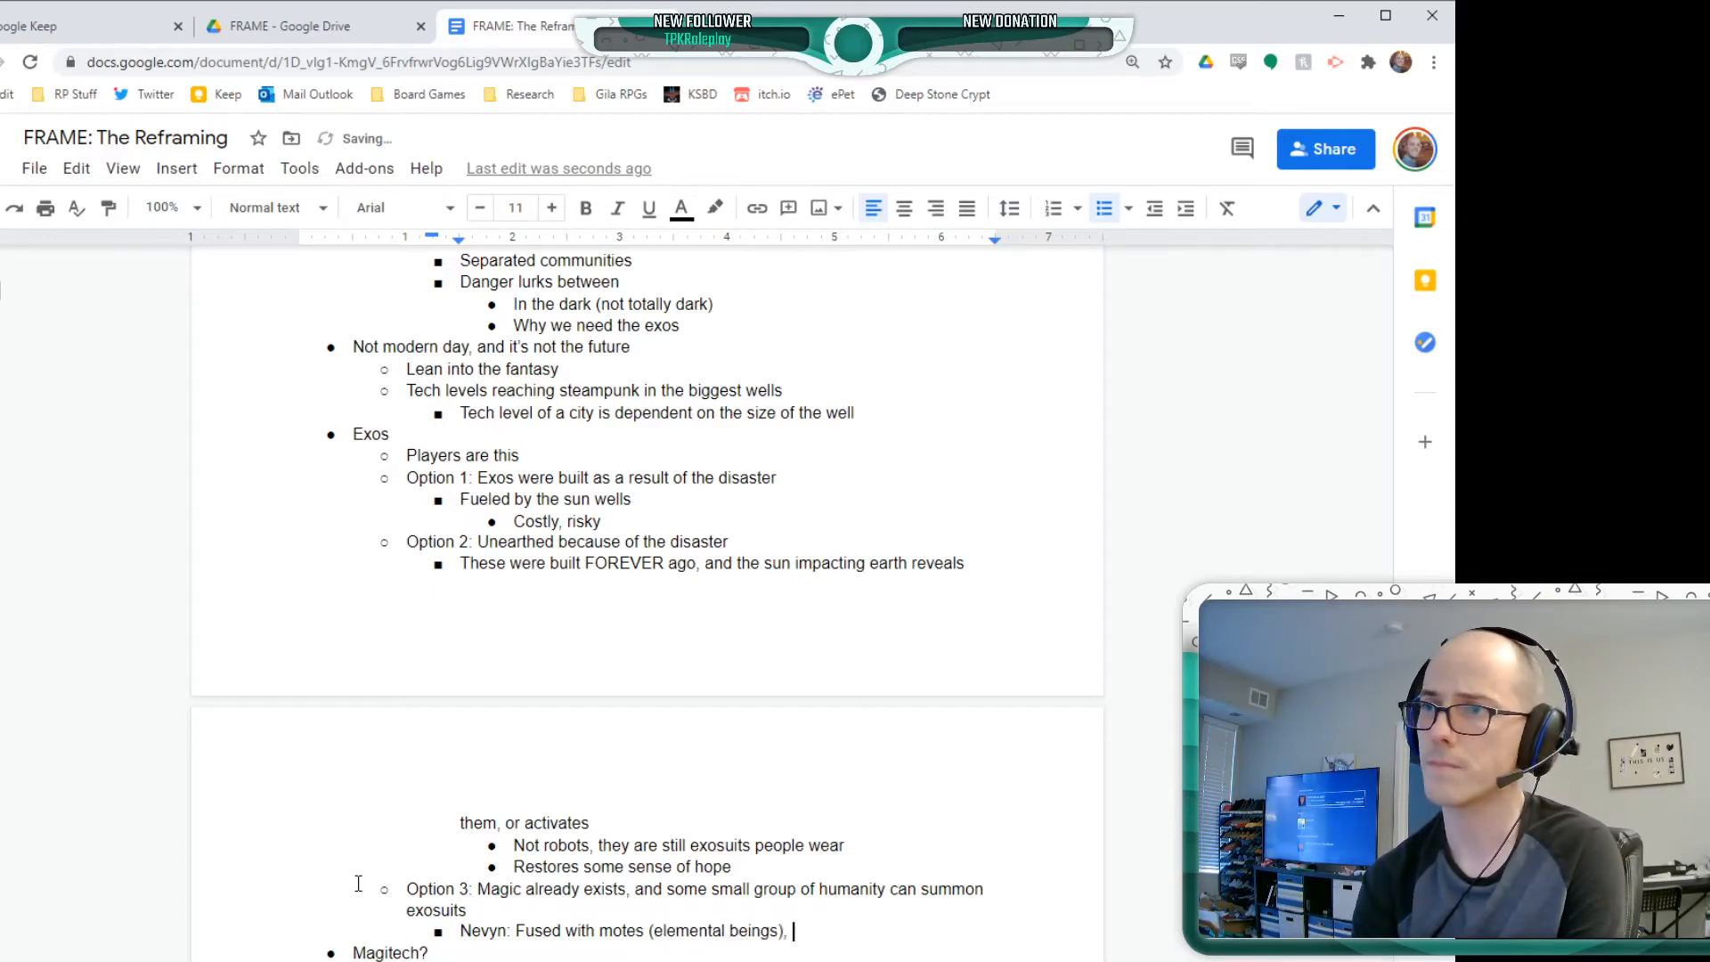
# Expand the parenthetical after "Fused with motes" to read "(elemental and magical beings),"
pyautogui.press('BackSpace')
pyautogui.press('BackSpace')
pyautogui.press('BackSpace')
pyautogui.press('BackSpace')
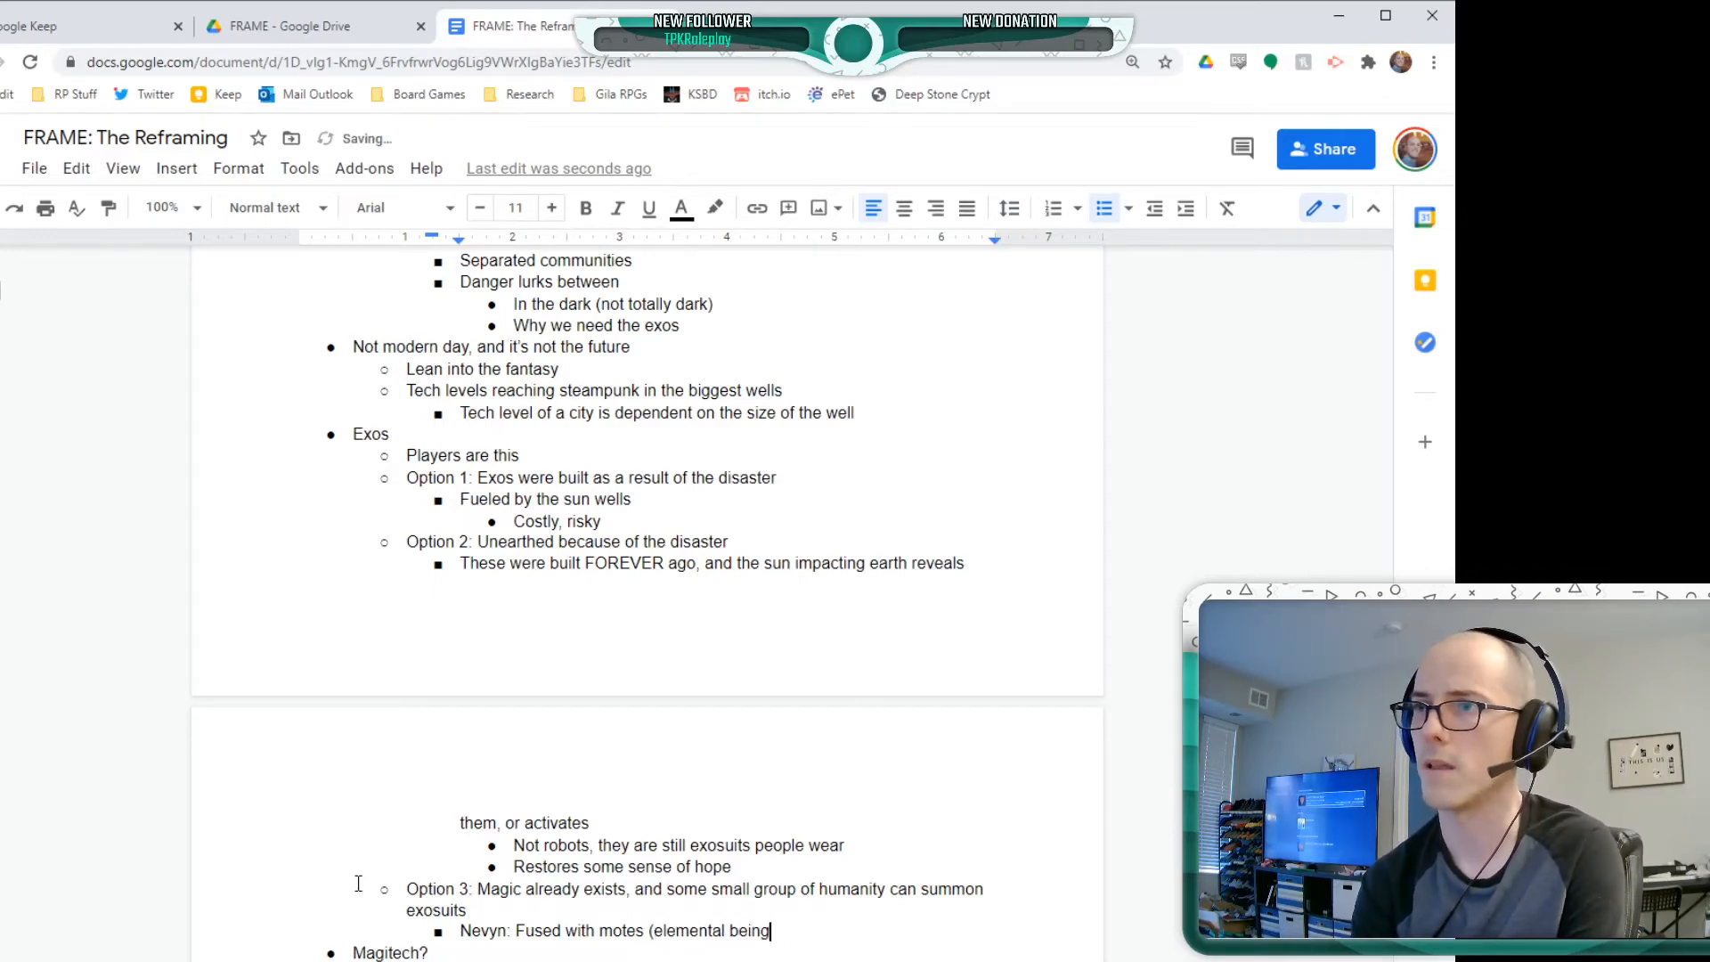
pyautogui.press('Left')
pyautogui.press('Left')
pyautogui.press('Left')
pyautogui.press('Left')
pyautogui.press('Left')
pyautogui.press('Left')
pyautogui.write('and magical')
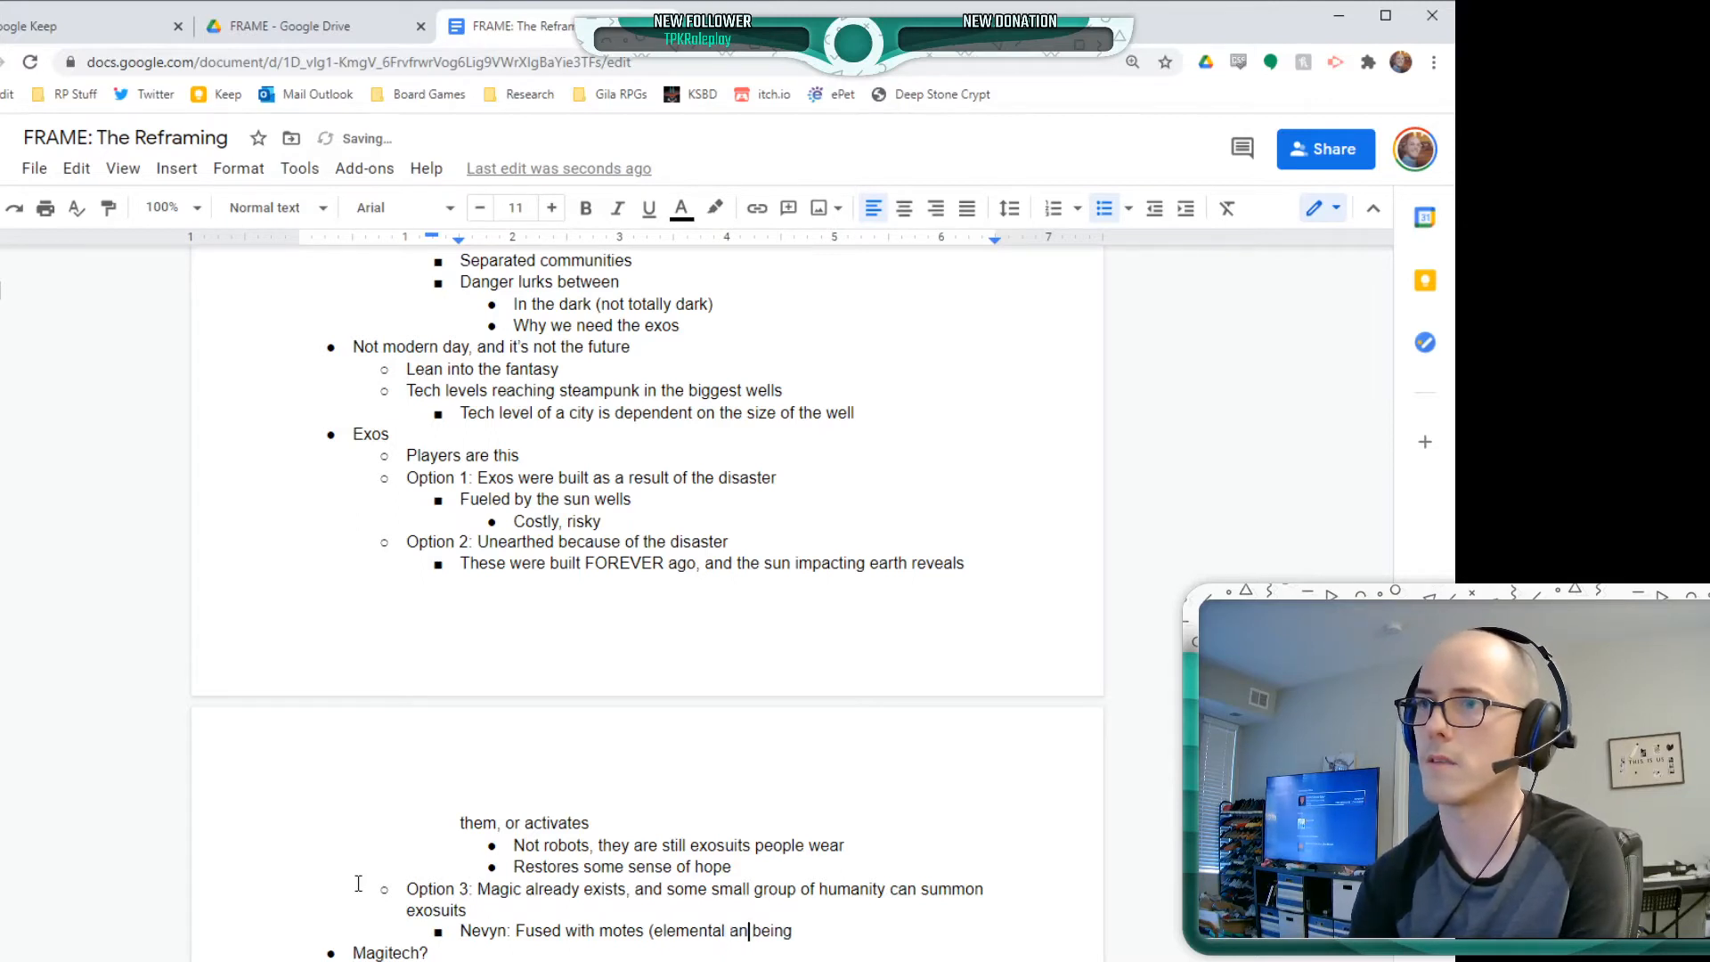
pyautogui.press('End')
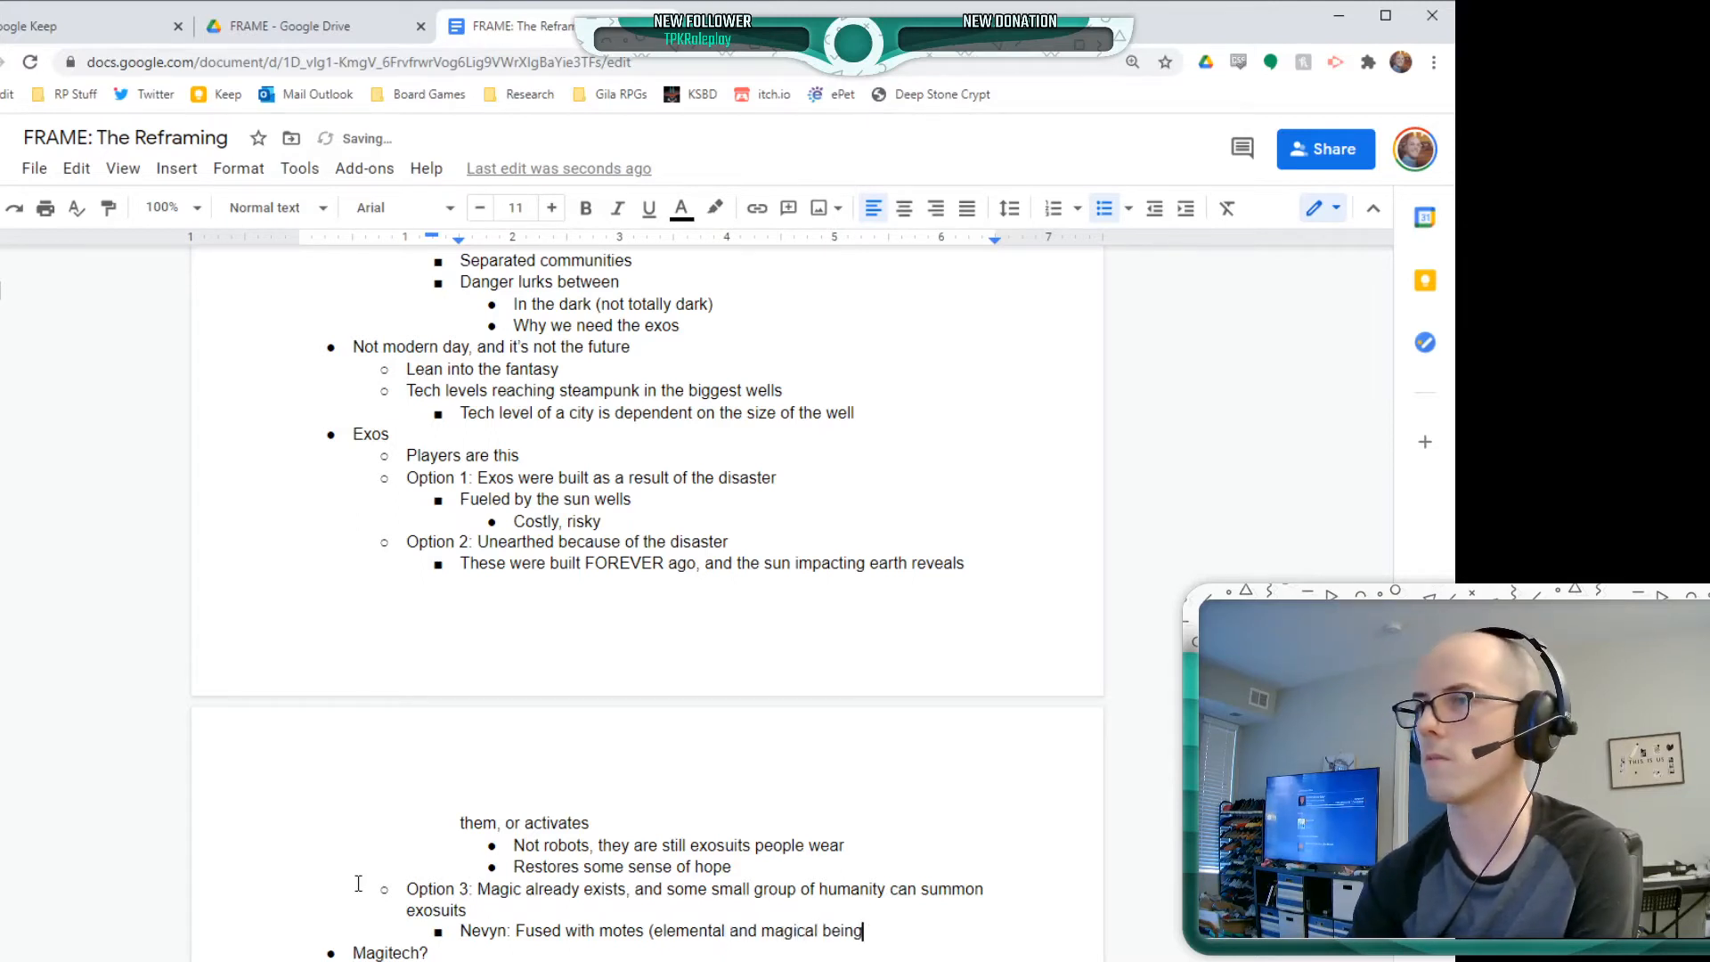
pyautogui.write('s), ')
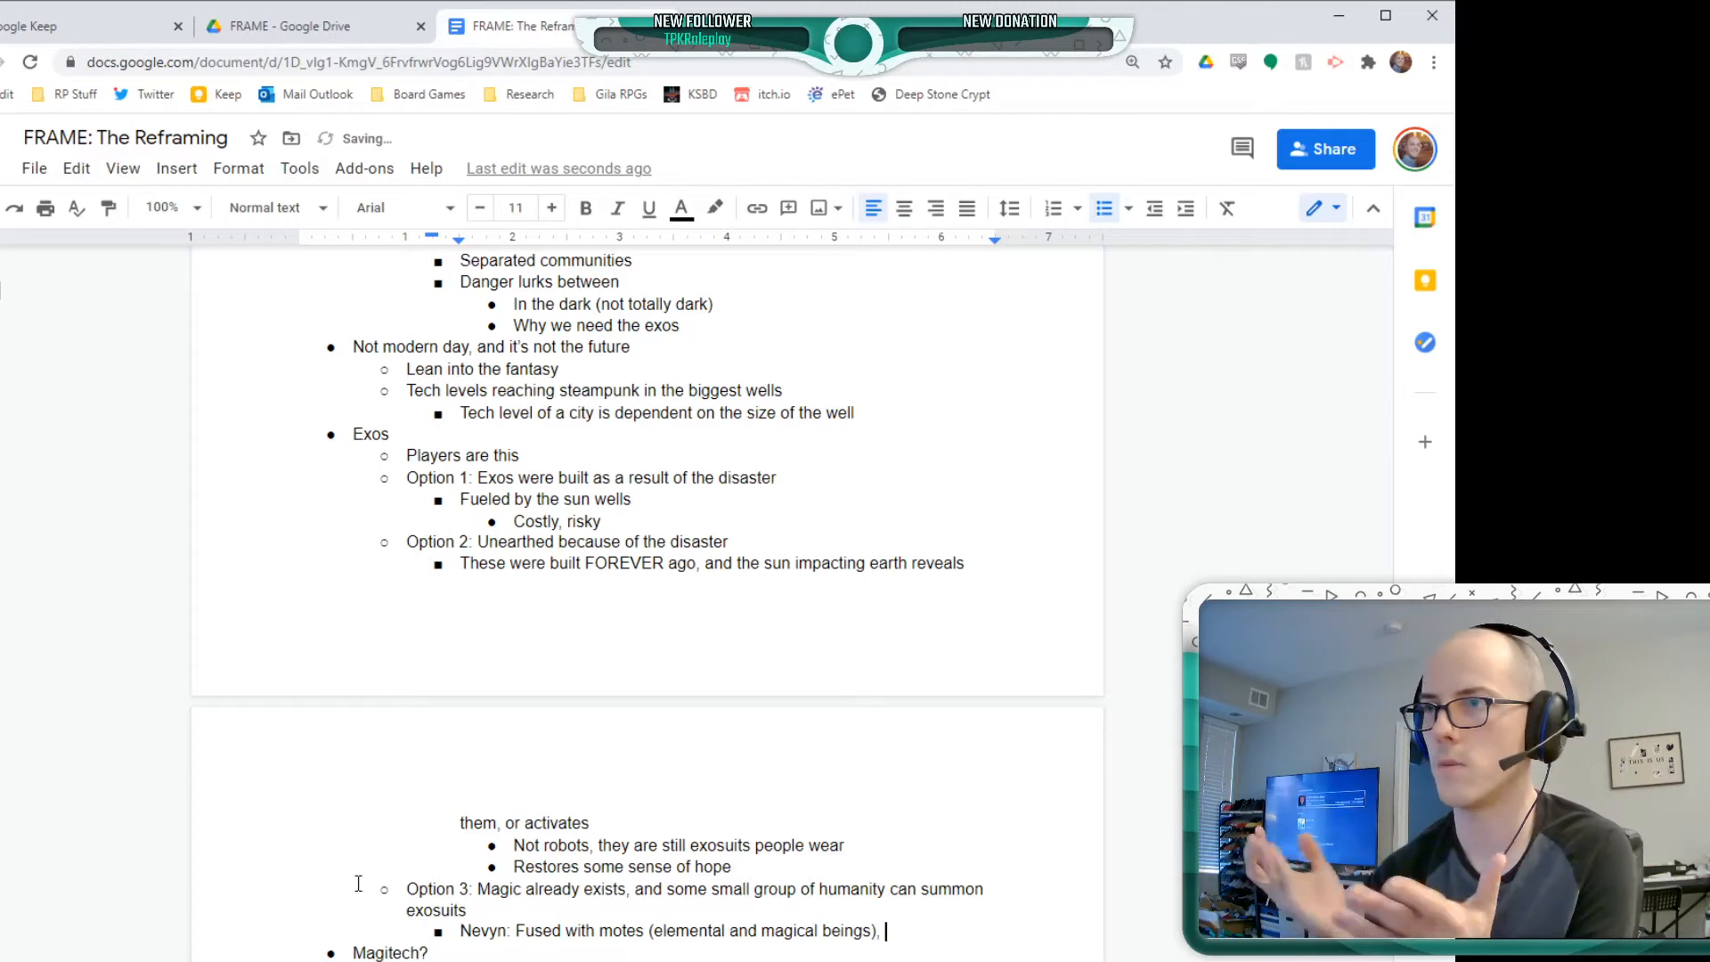
pyautogui.write('then can ')
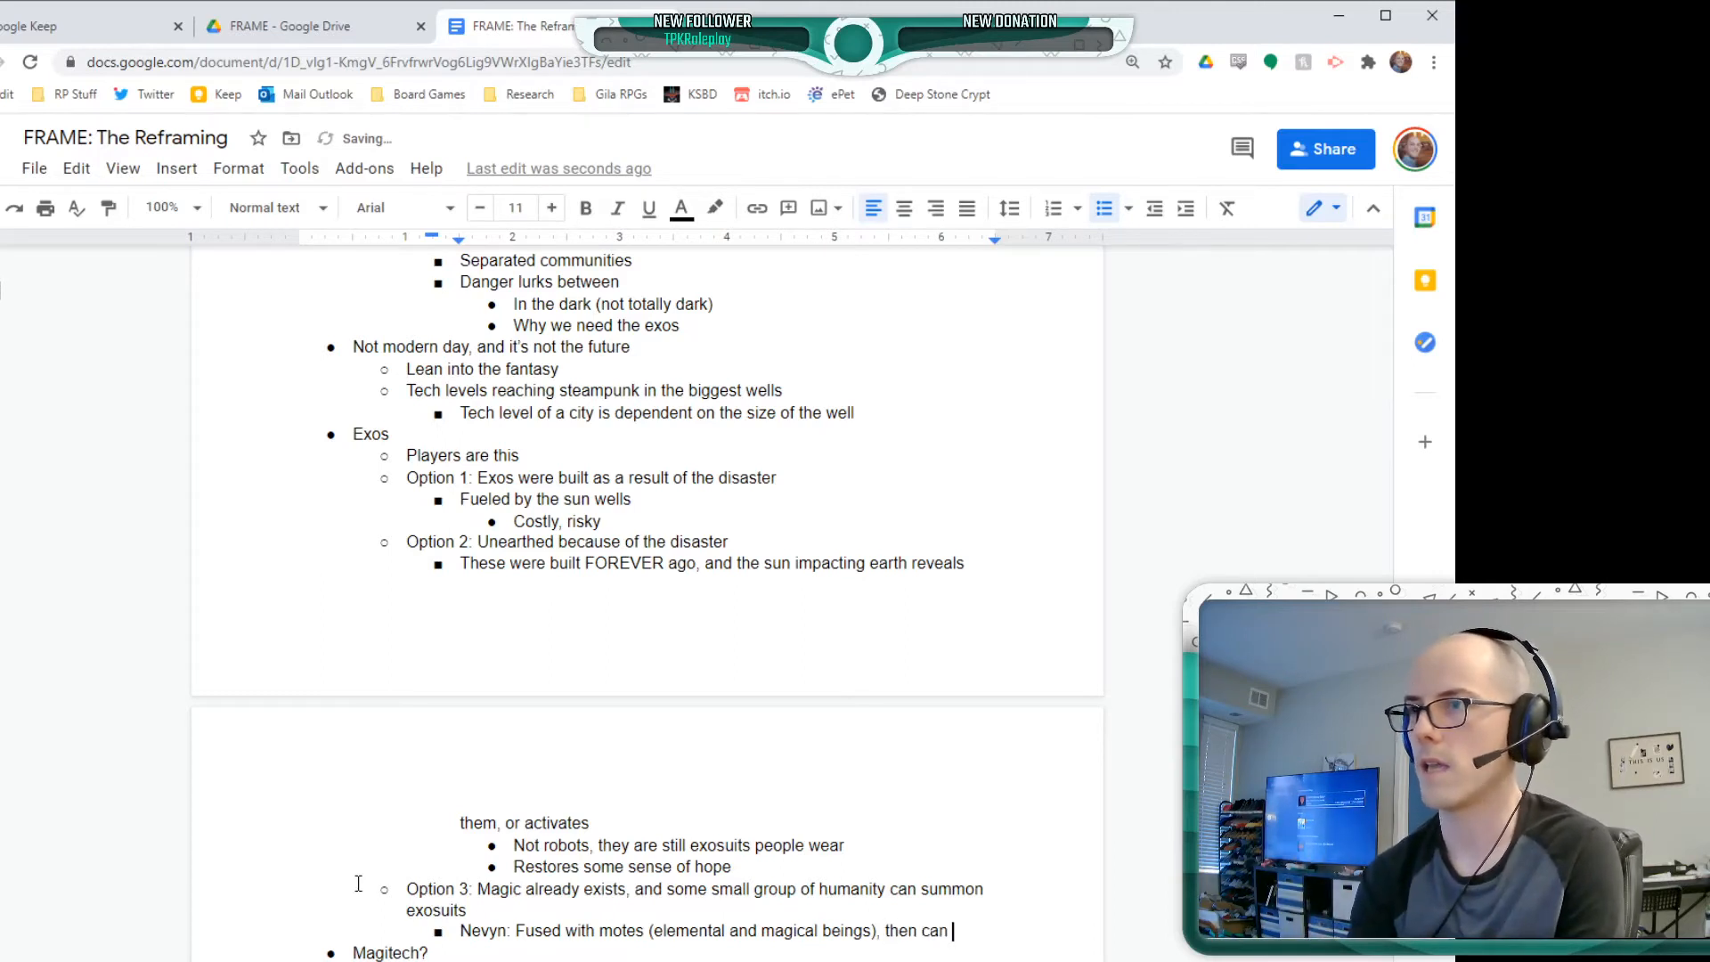
pyautogui.write("use the mote's ")
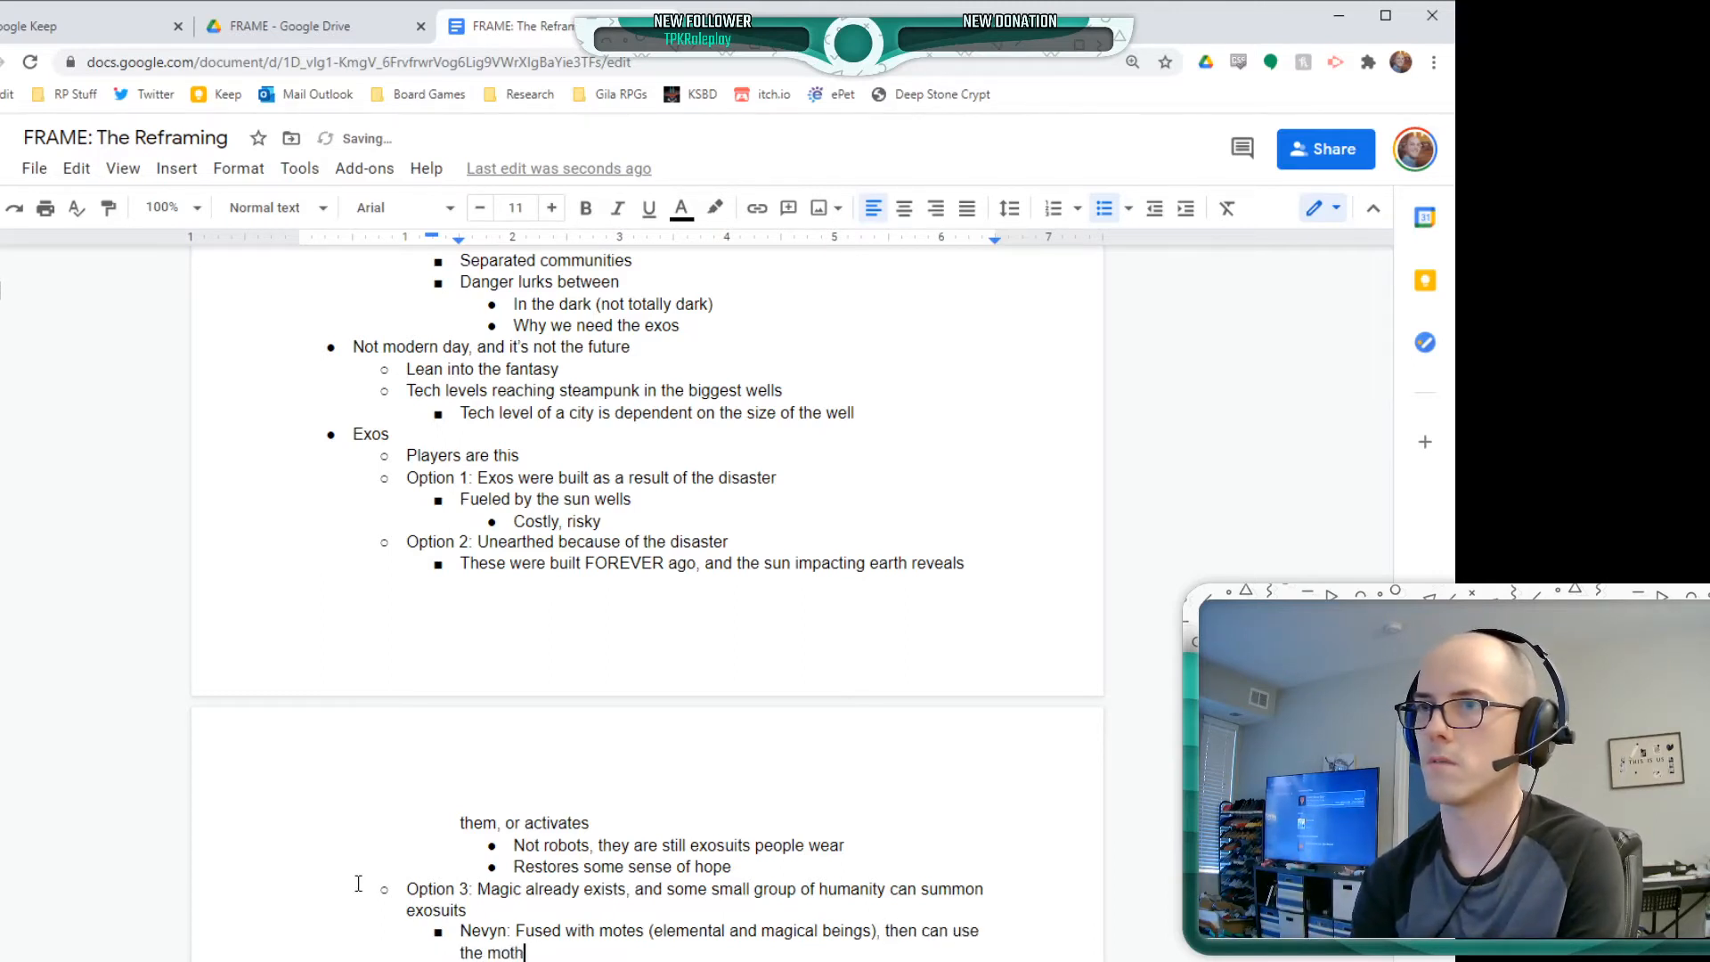
pyautogui.write('powers t')
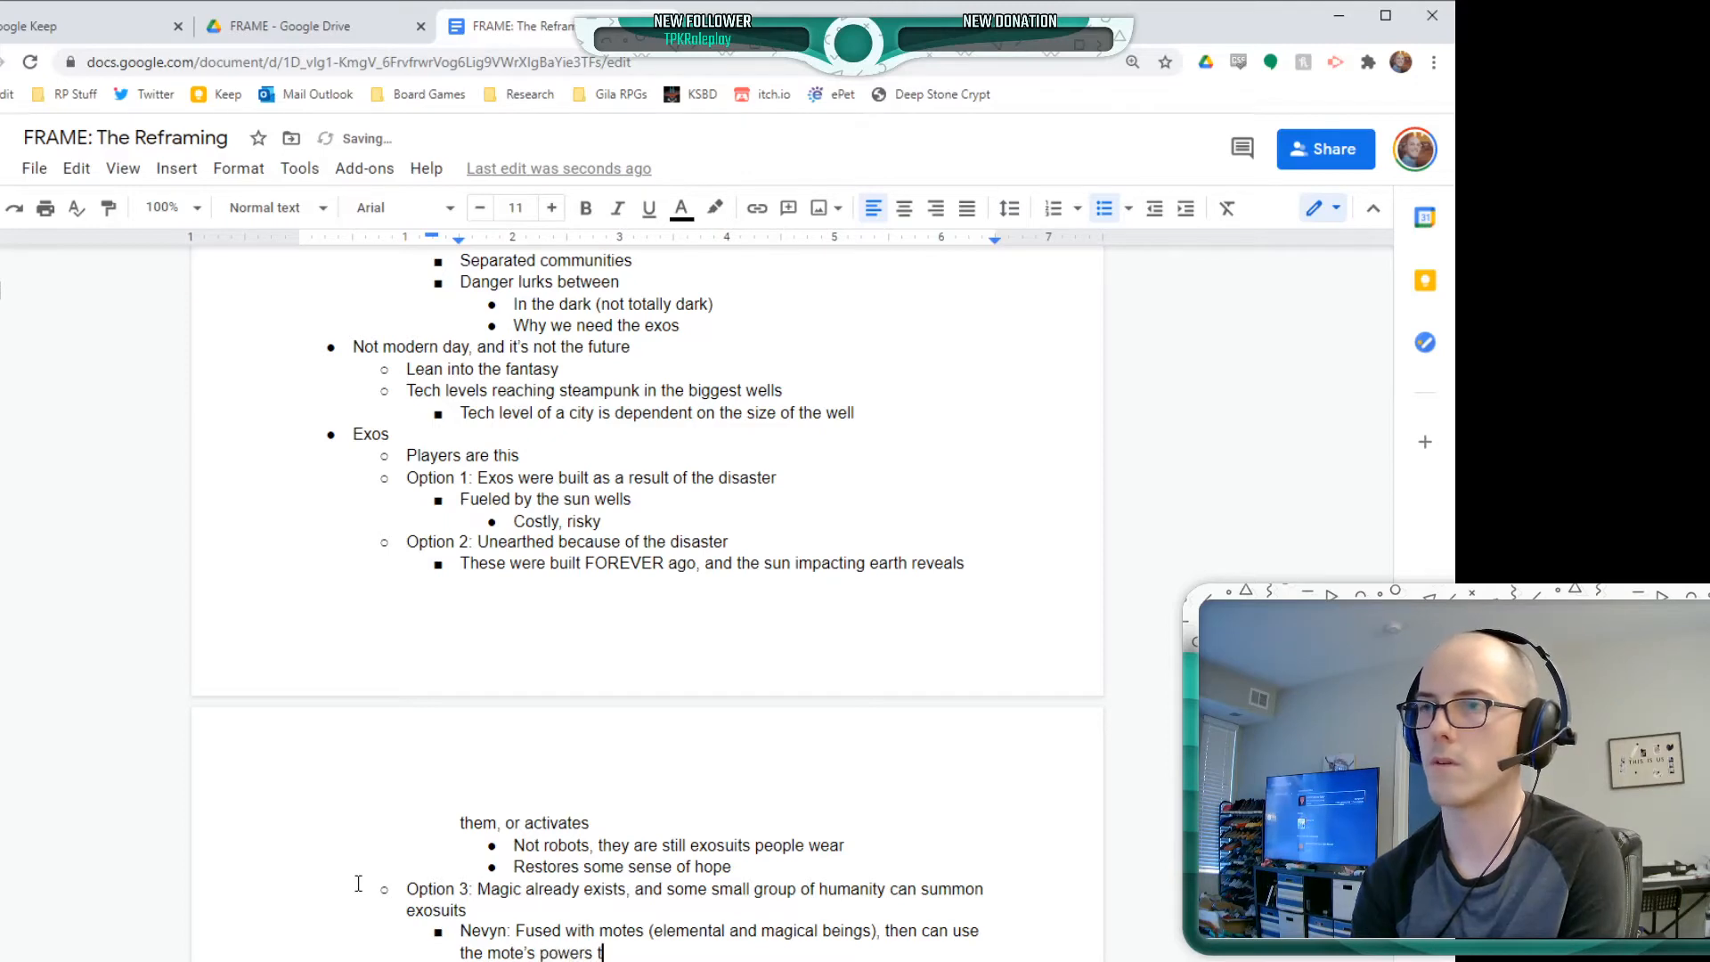
pyautogui.write('o summon/')
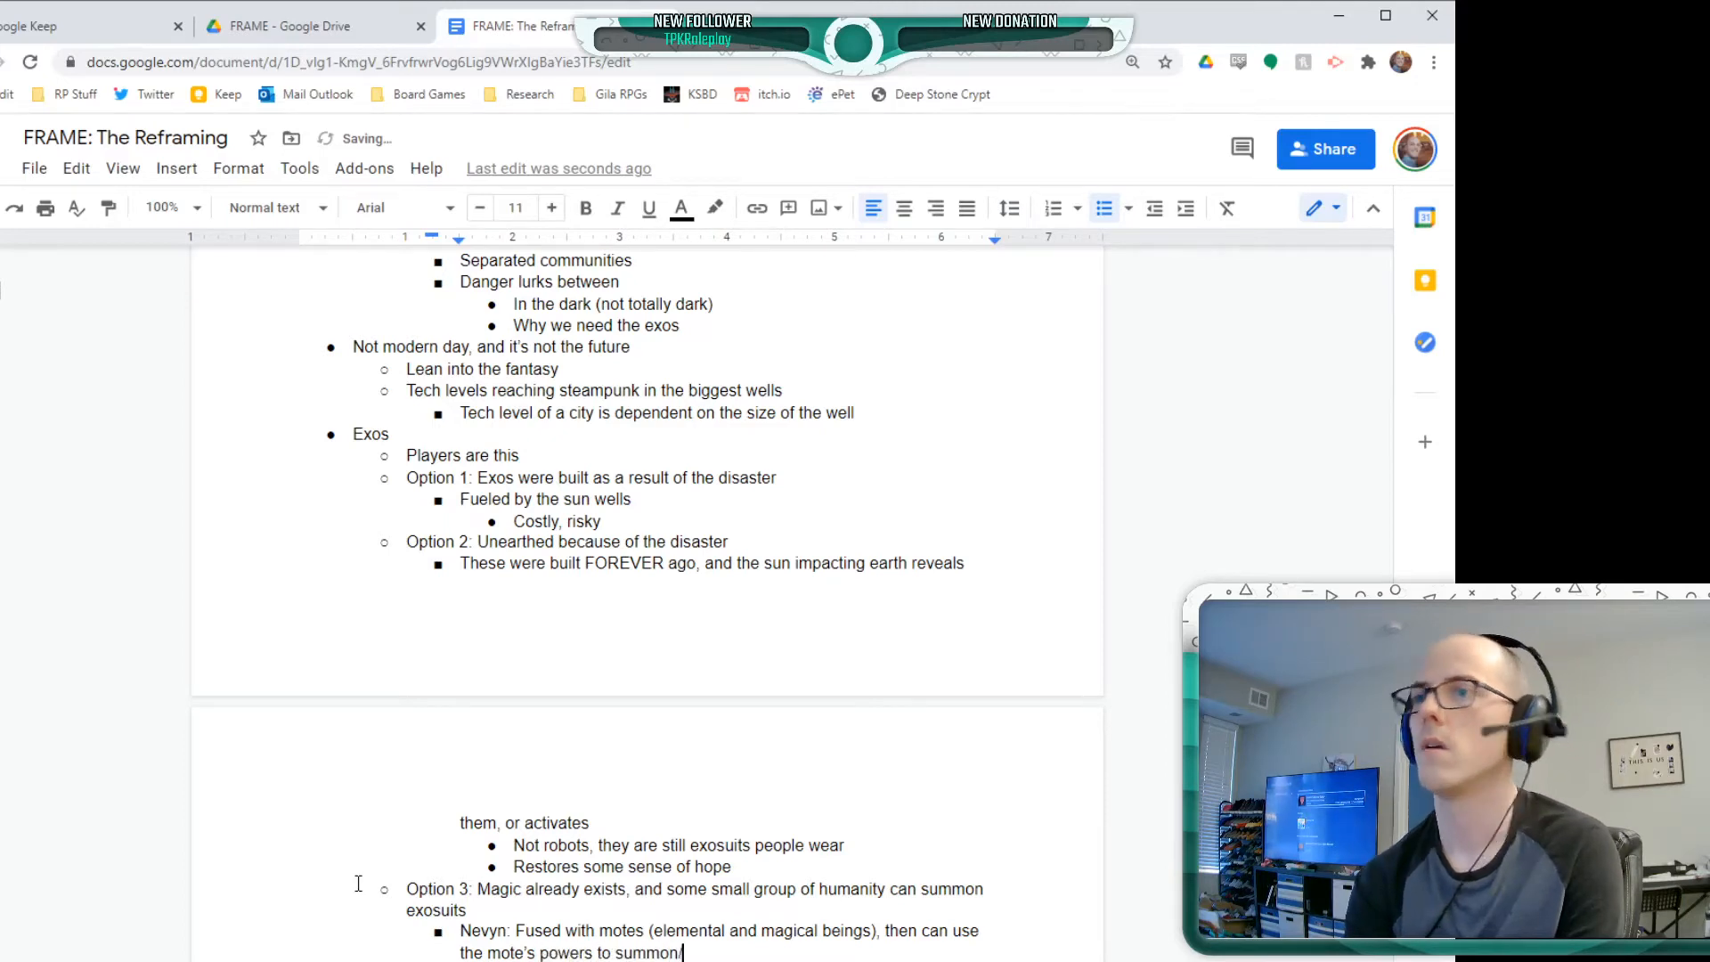
pyautogui.write('power/')
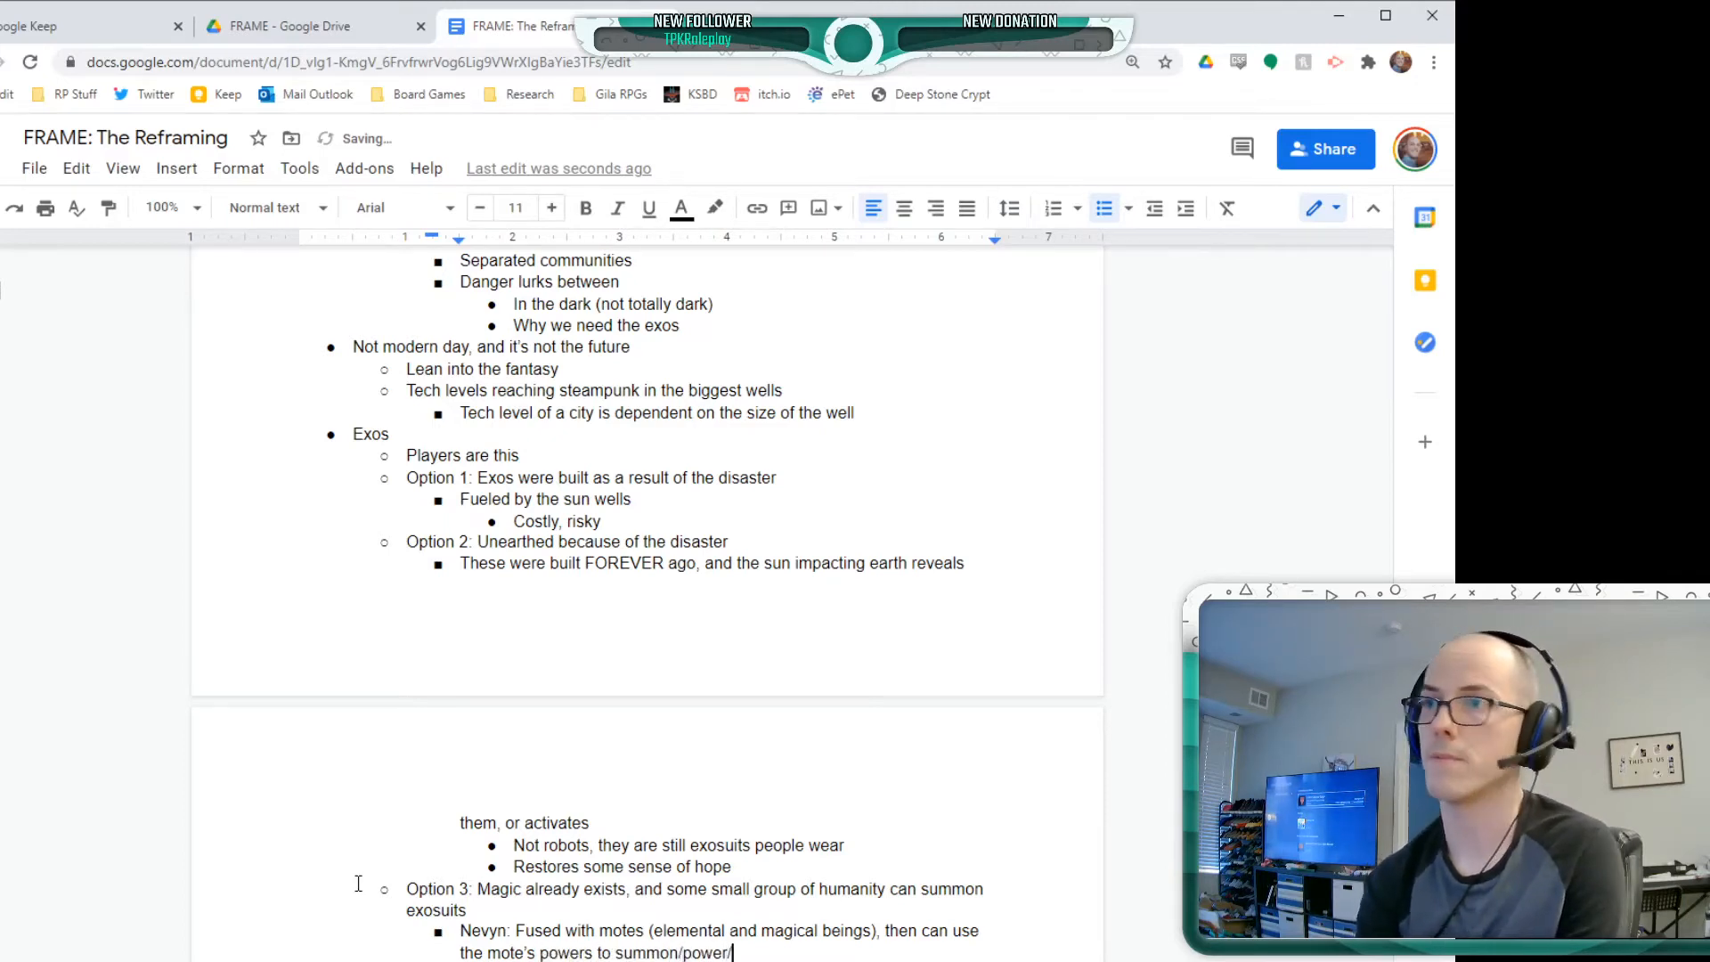
pyautogui.write('use suits')
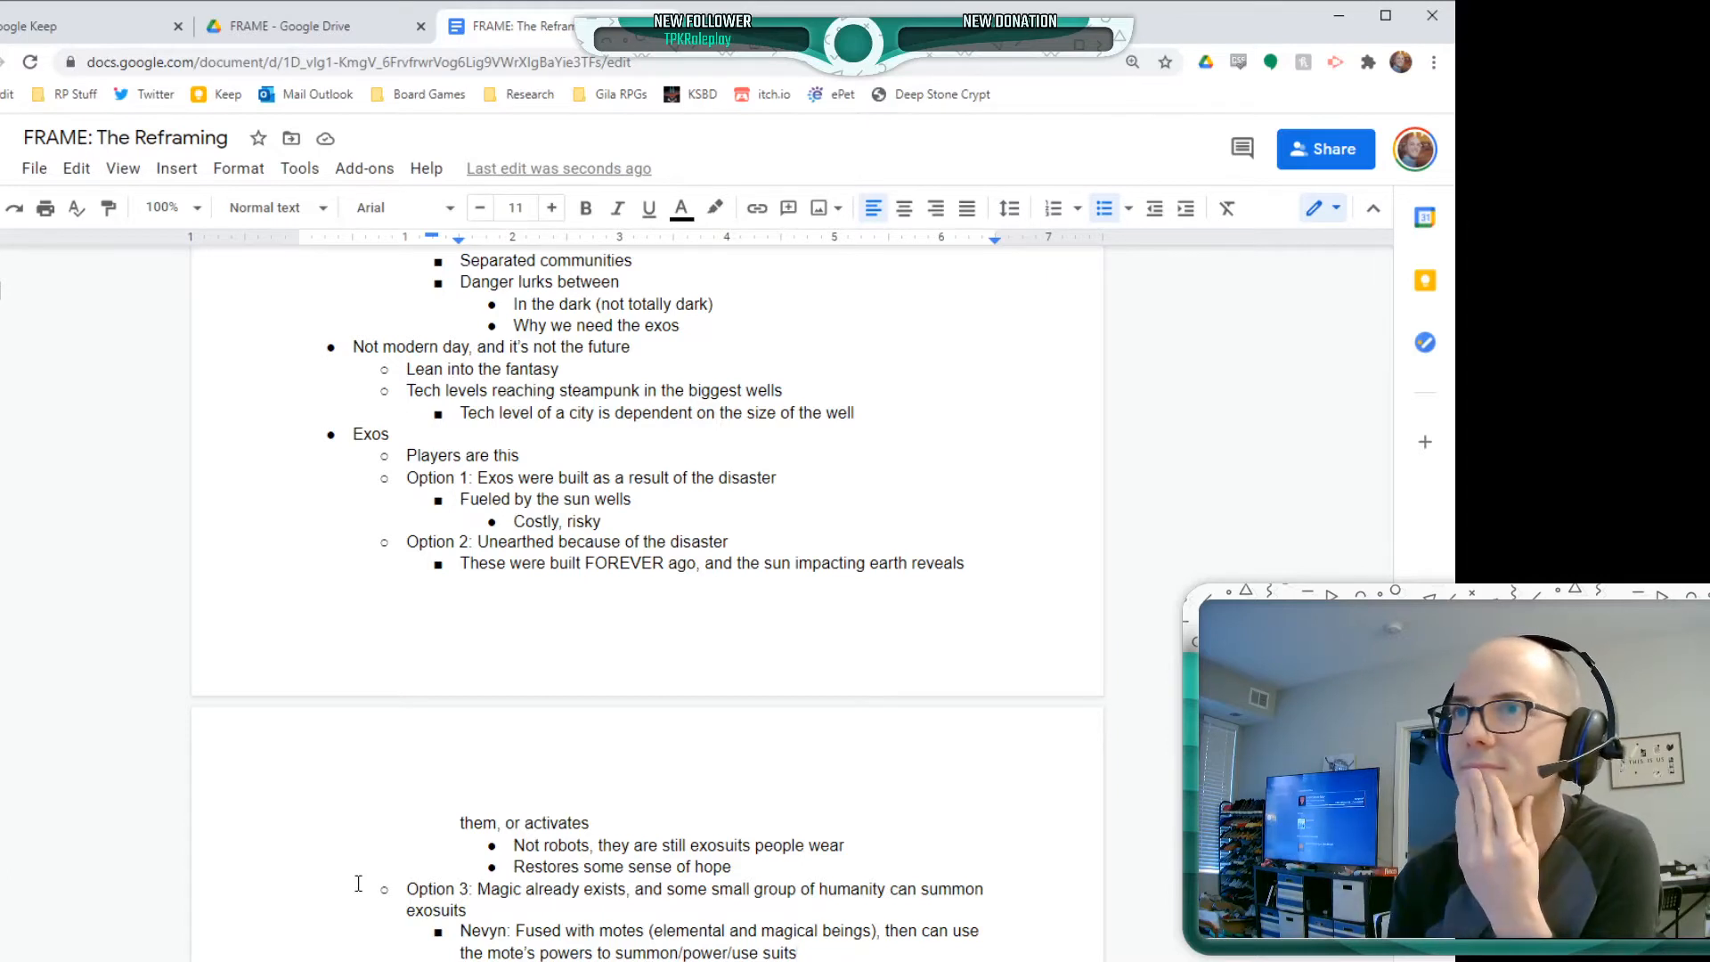
# Finish the motes bullet with "then can use the mote's powers to summon/power/use suits" and add an empty bullet below it at the level of "Exos"
pyautogui.press('Return')
pyautogui.press('Return')
pyautogui.press('Return')
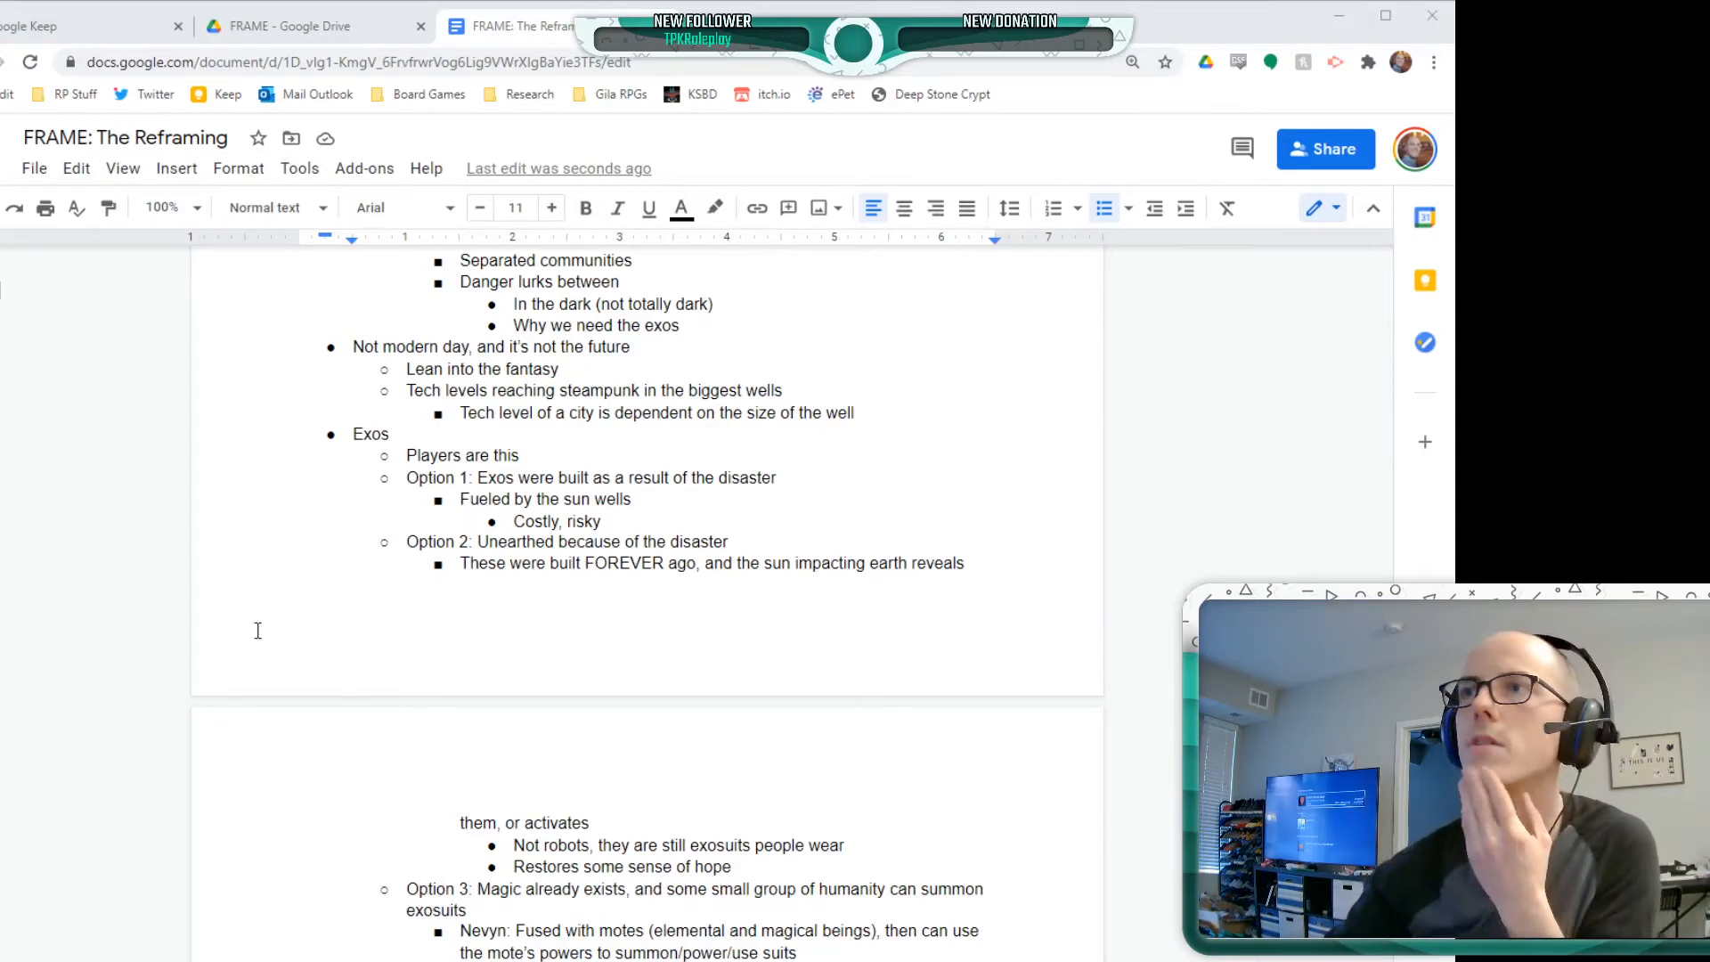
# Insert the bullet "Human scale -" directly below "Players are this" in the Exos list
pyautogui.click(269, 534)
pyautogui.scroll(5, 269, 534)
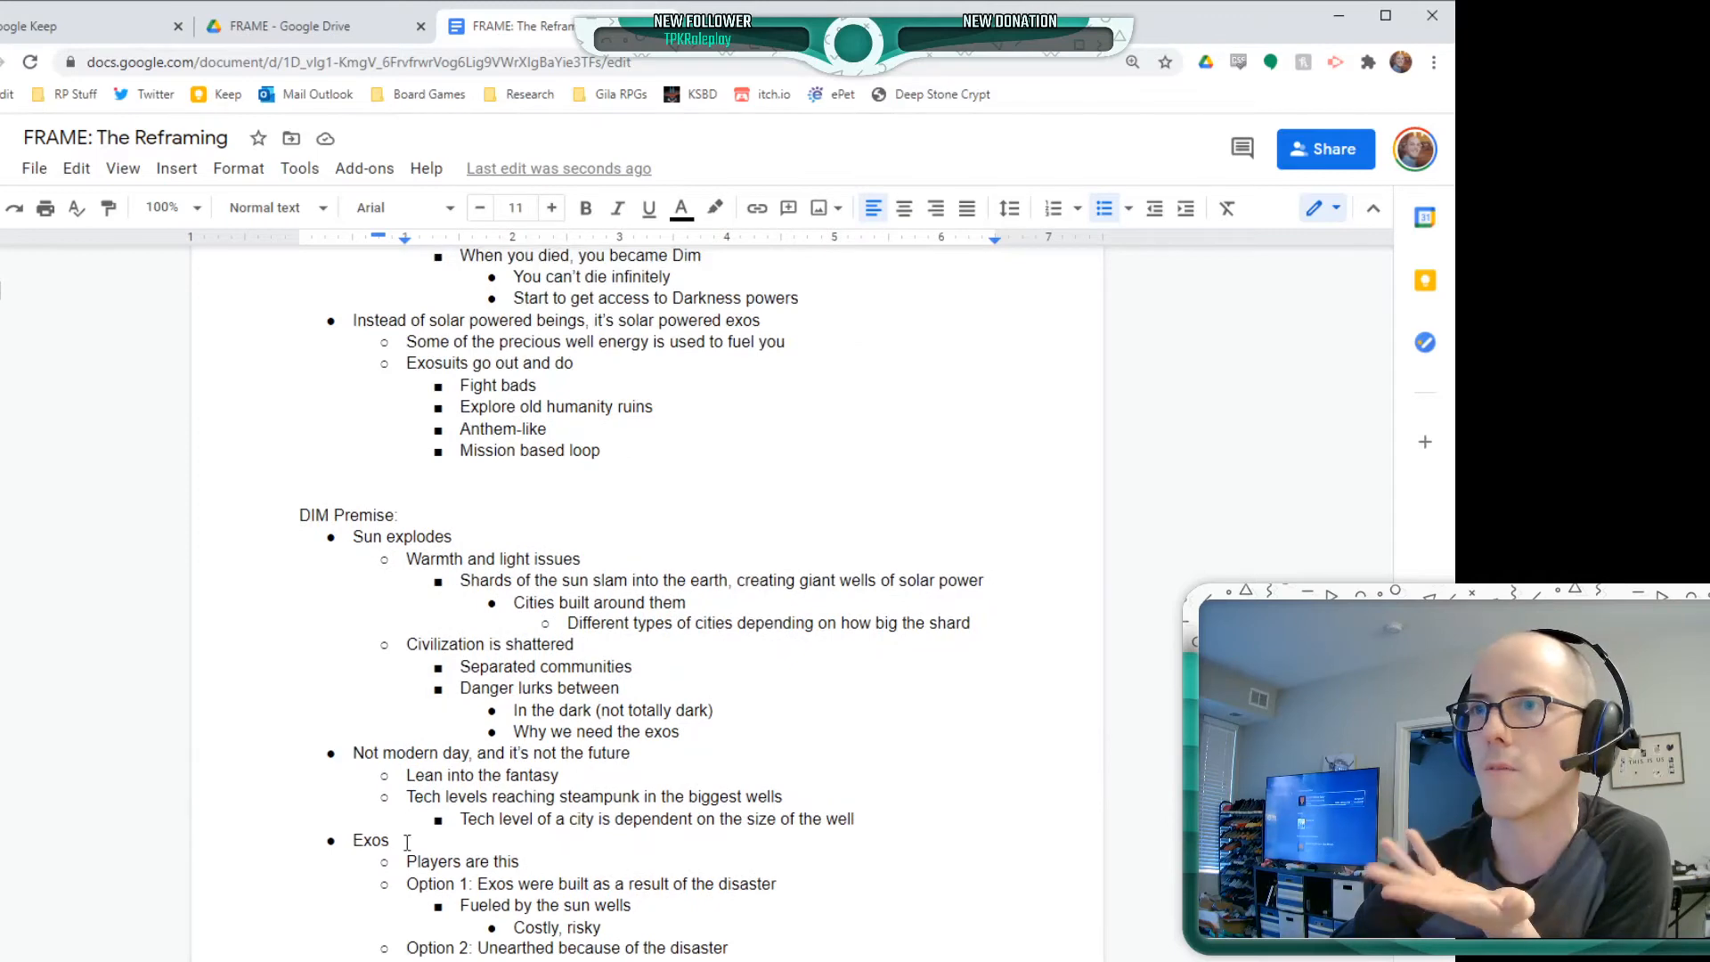
pyautogui.click(575, 861)
pyautogui.press('Return')
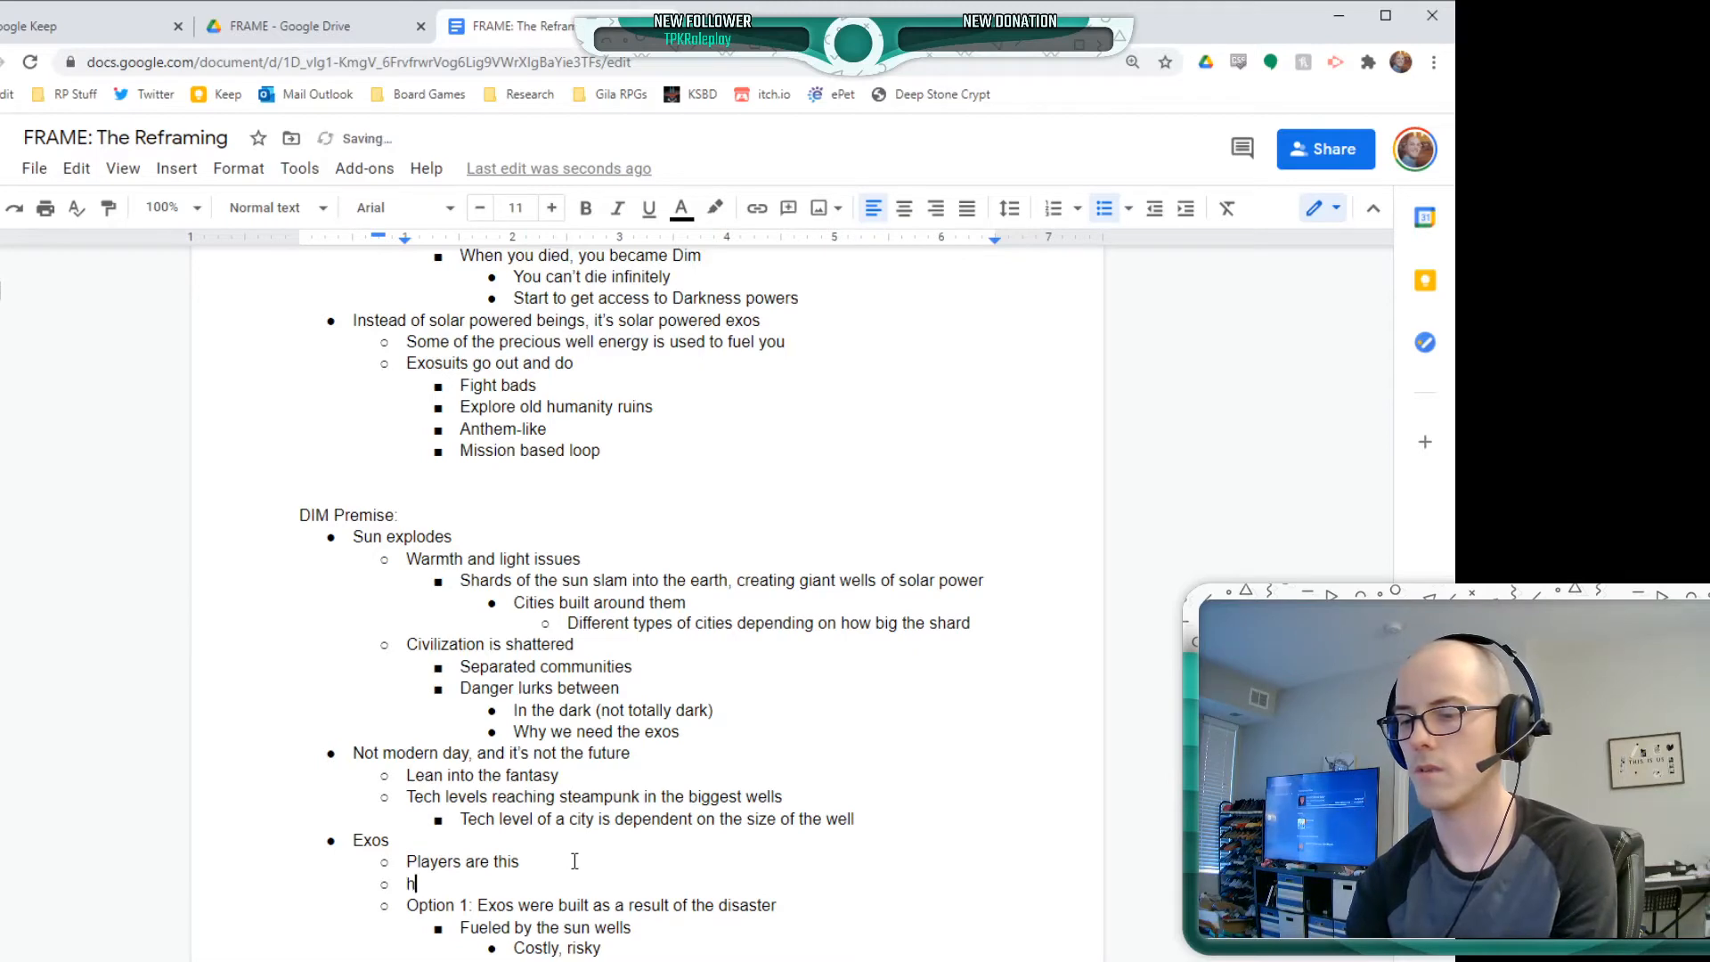
pyautogui.write('Human scale')
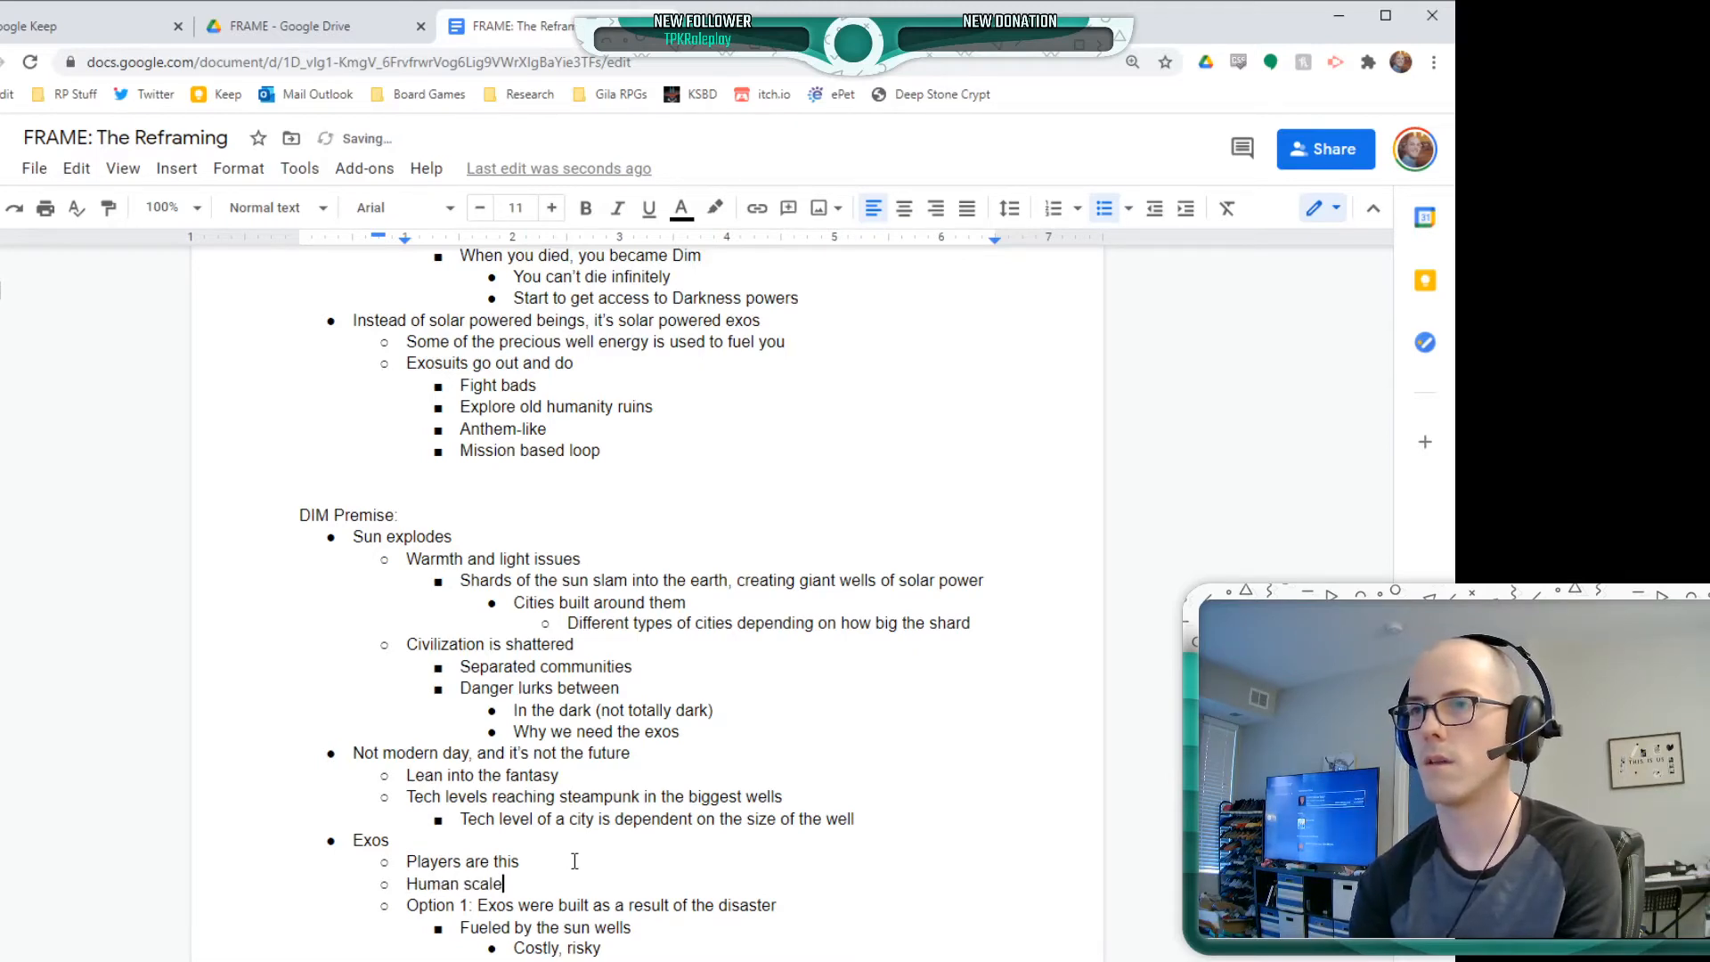
pyautogui.write(' -')
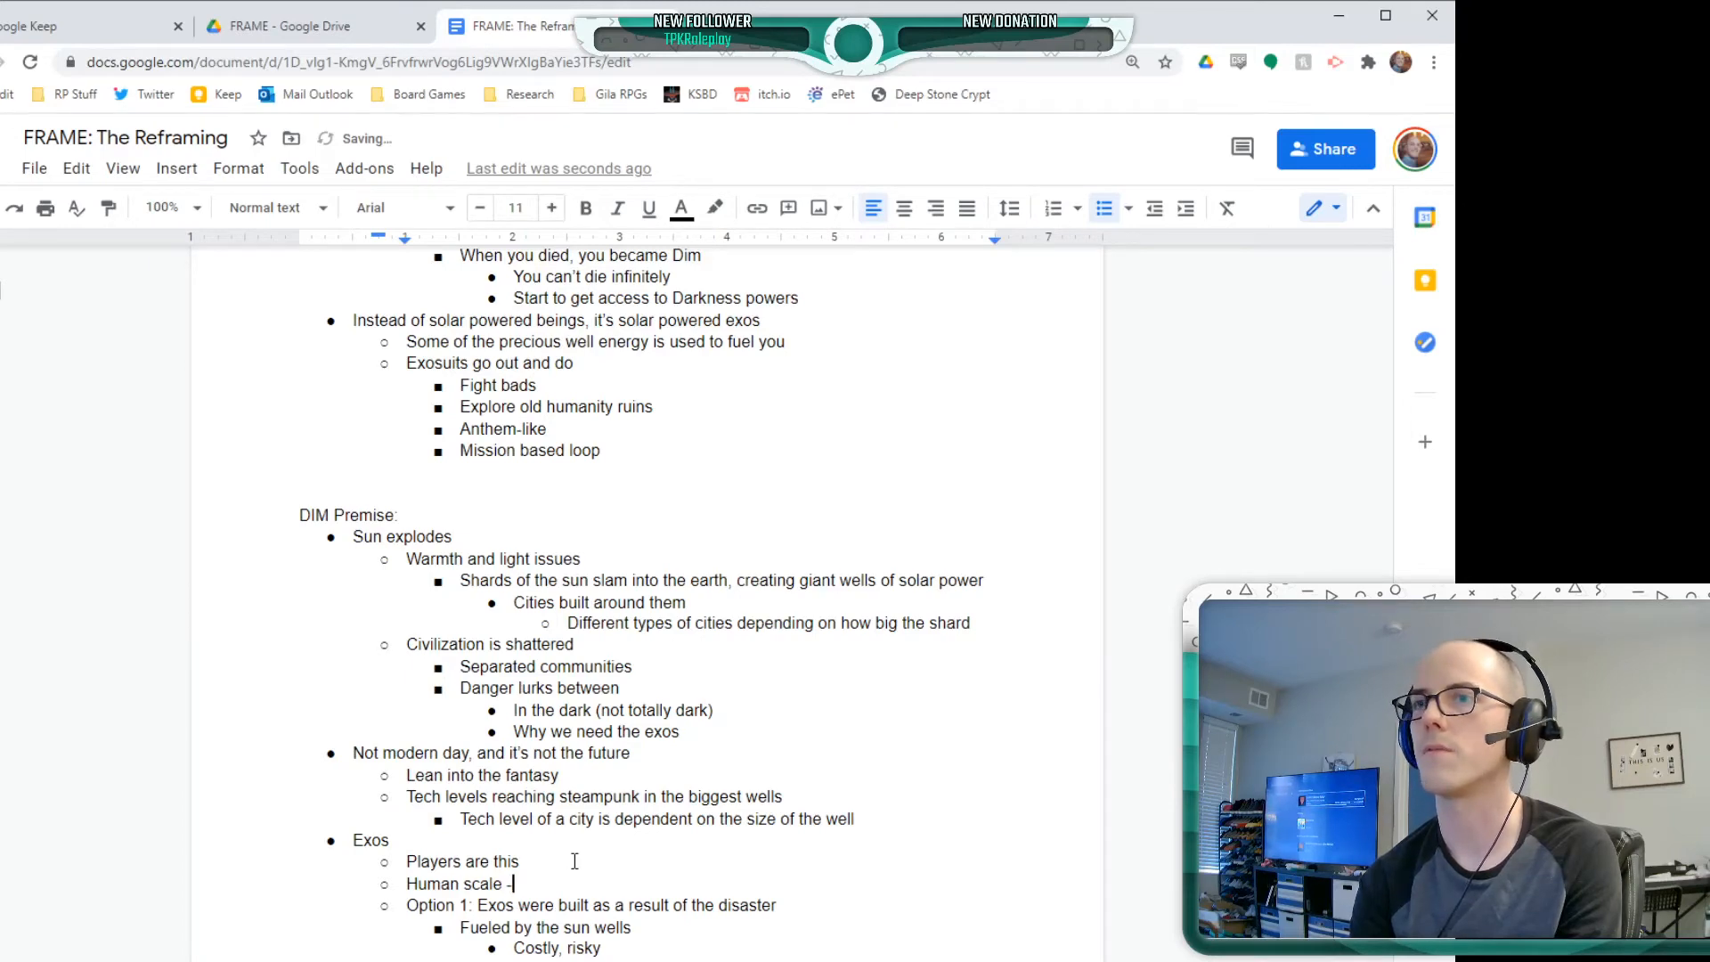
# Nest two bullets, "Not big mechs" and "8 ftish", beneath "Human scale -"
pyautogui.press('Return')
pyautogui.press('Tab')
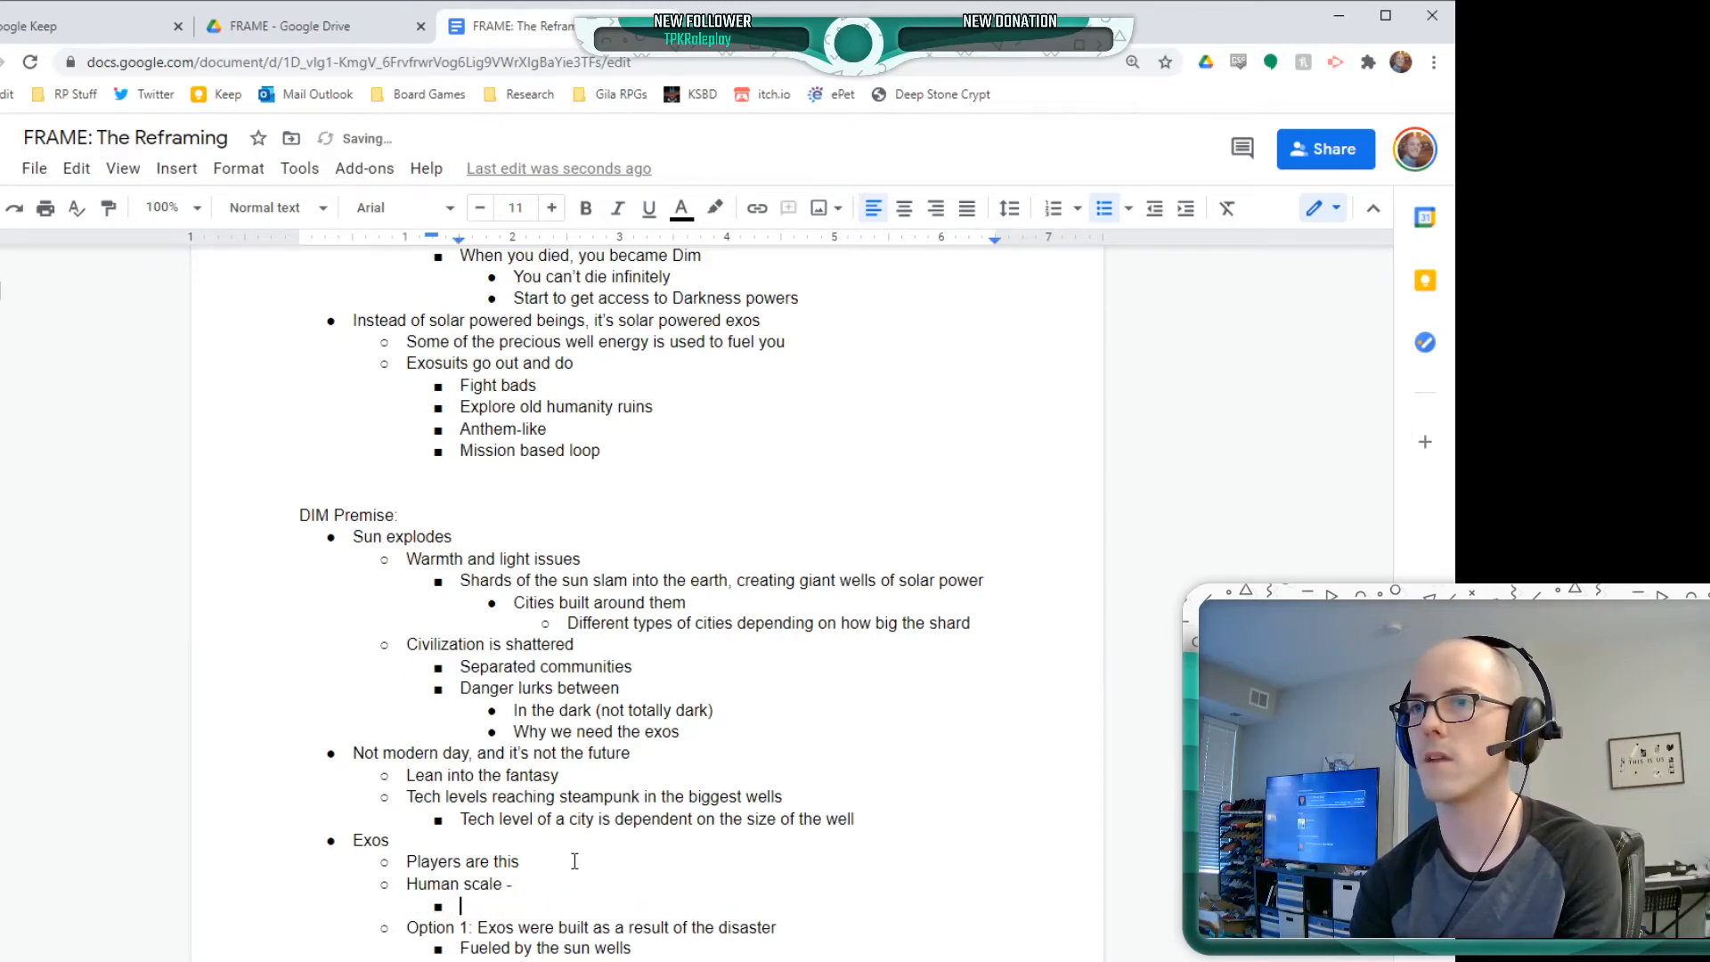
pyautogui.write('Not big mechs')
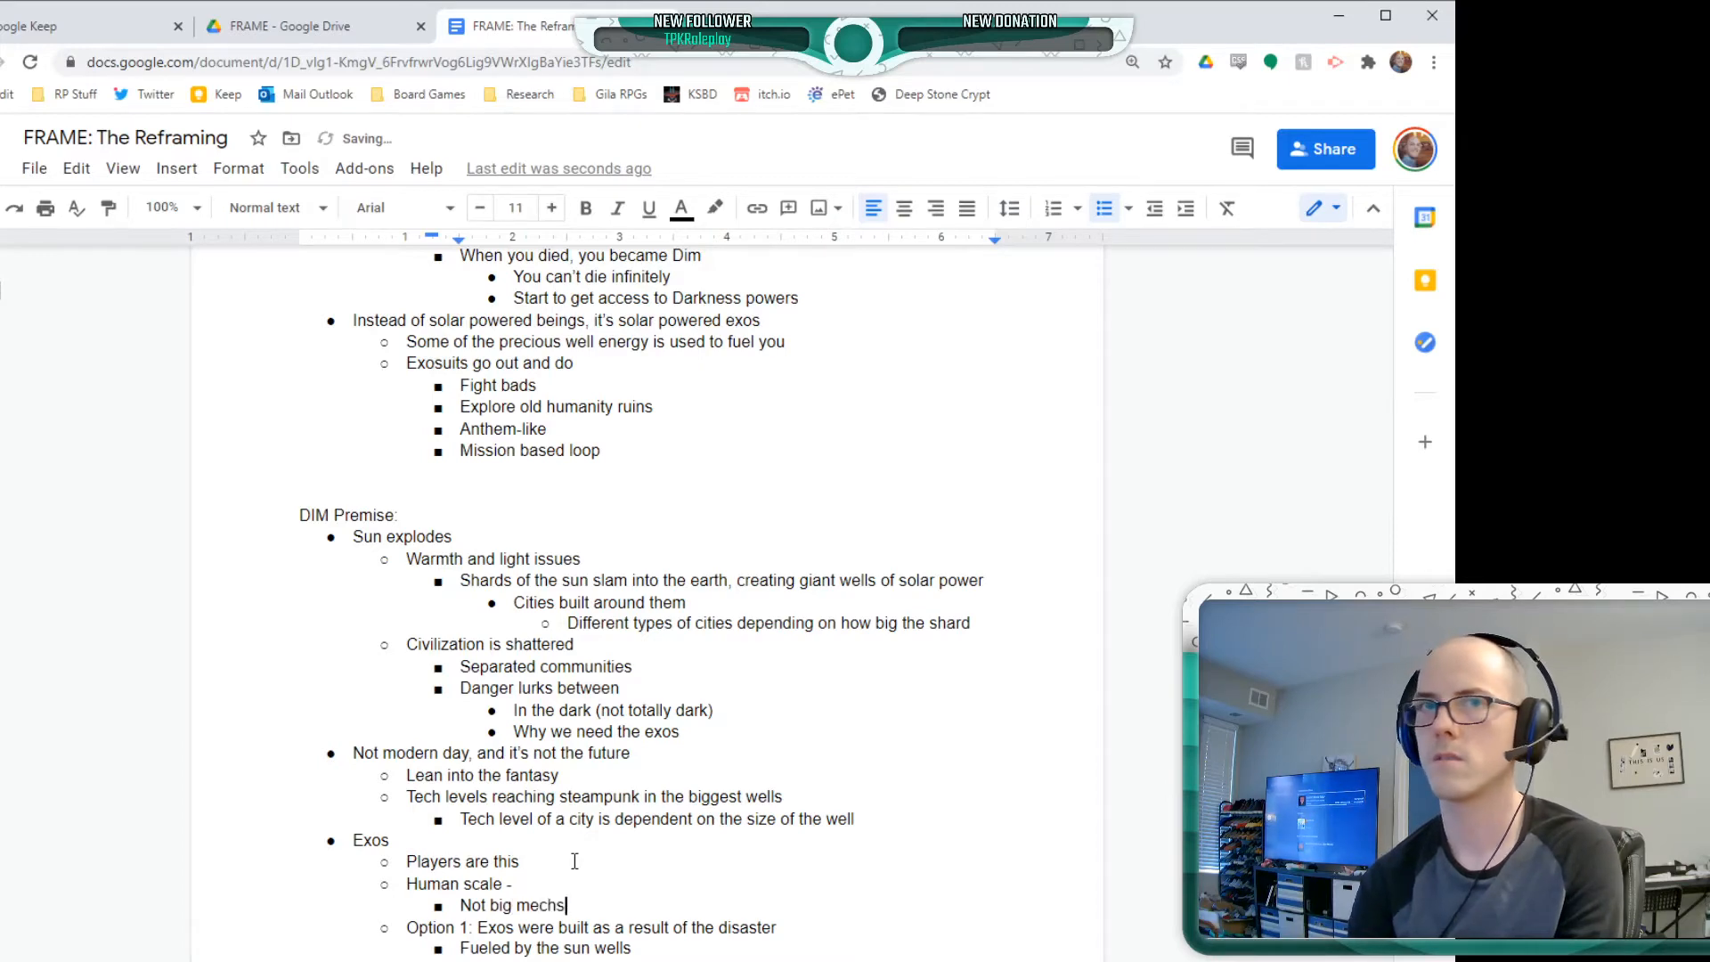
pyautogui.press('Return')
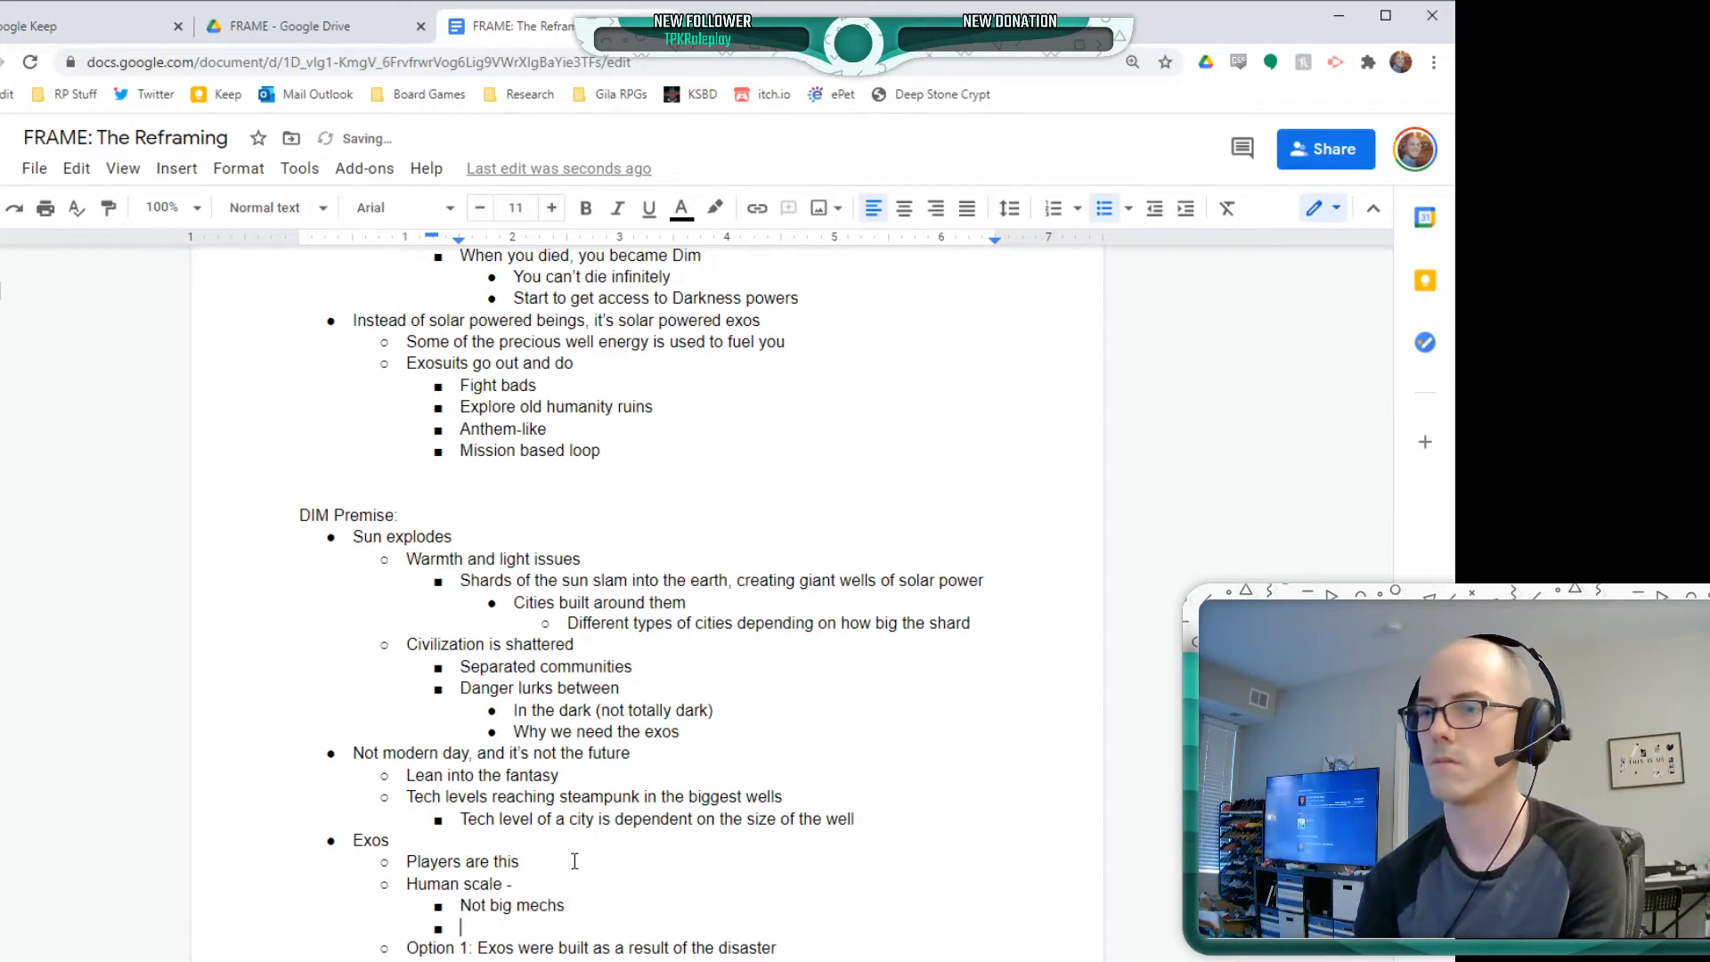
pyautogui.write('8 ft')
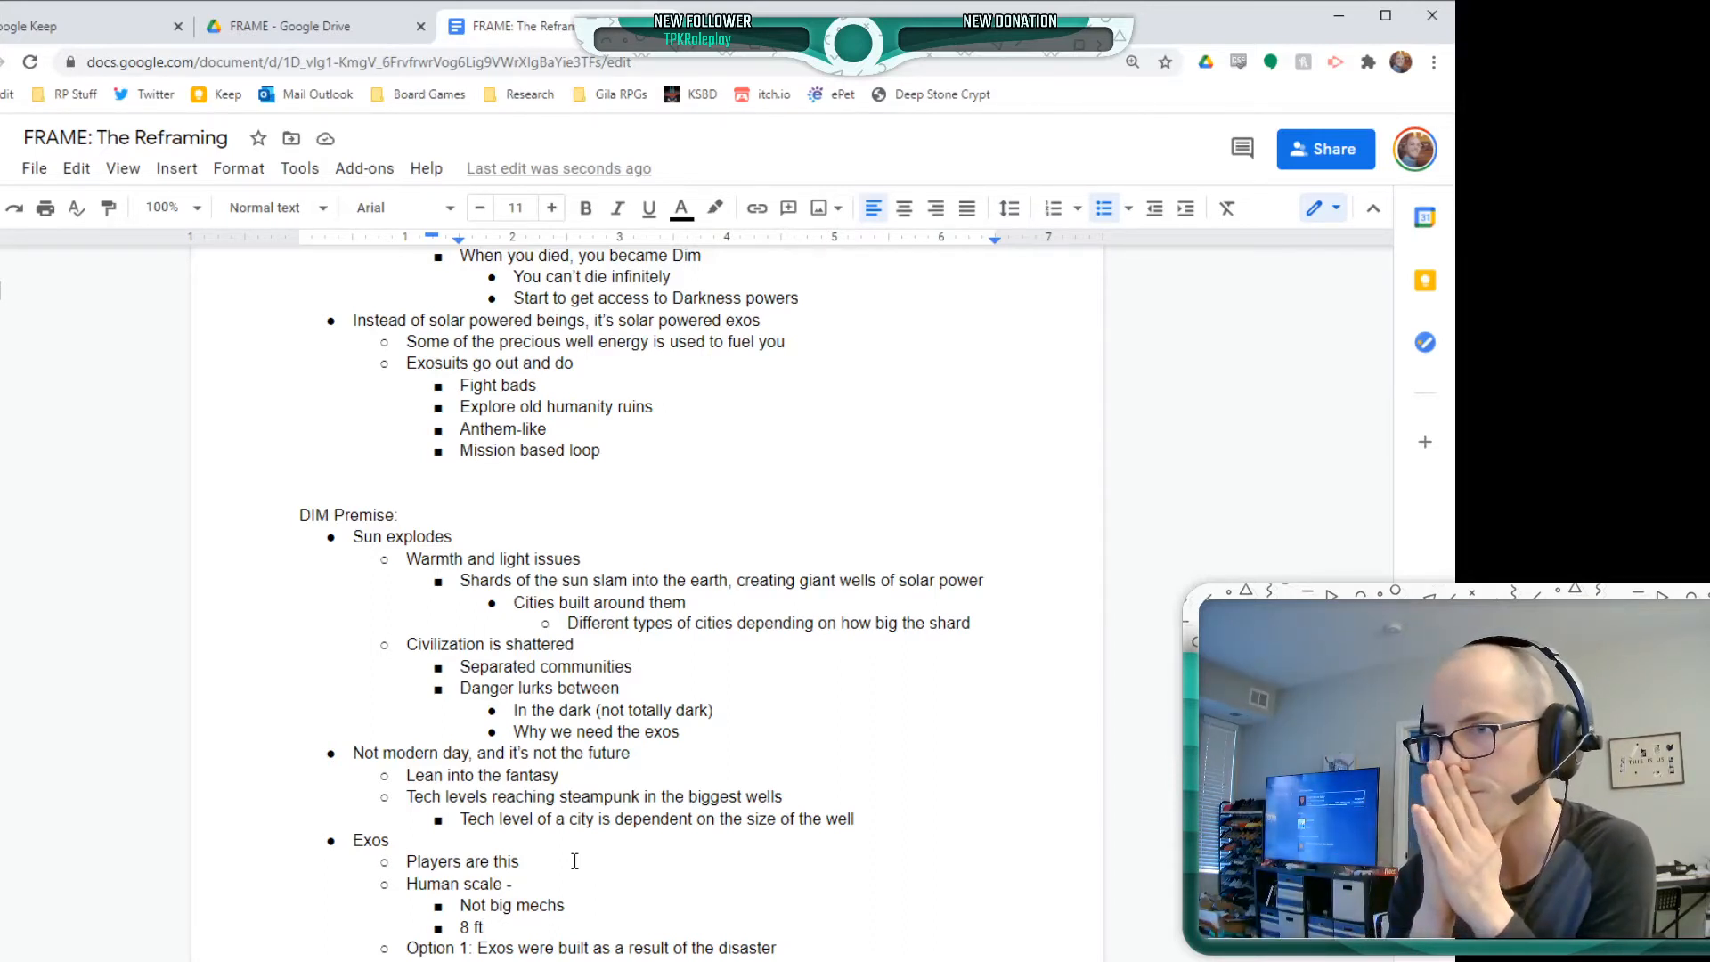
pyautogui.write('ish')
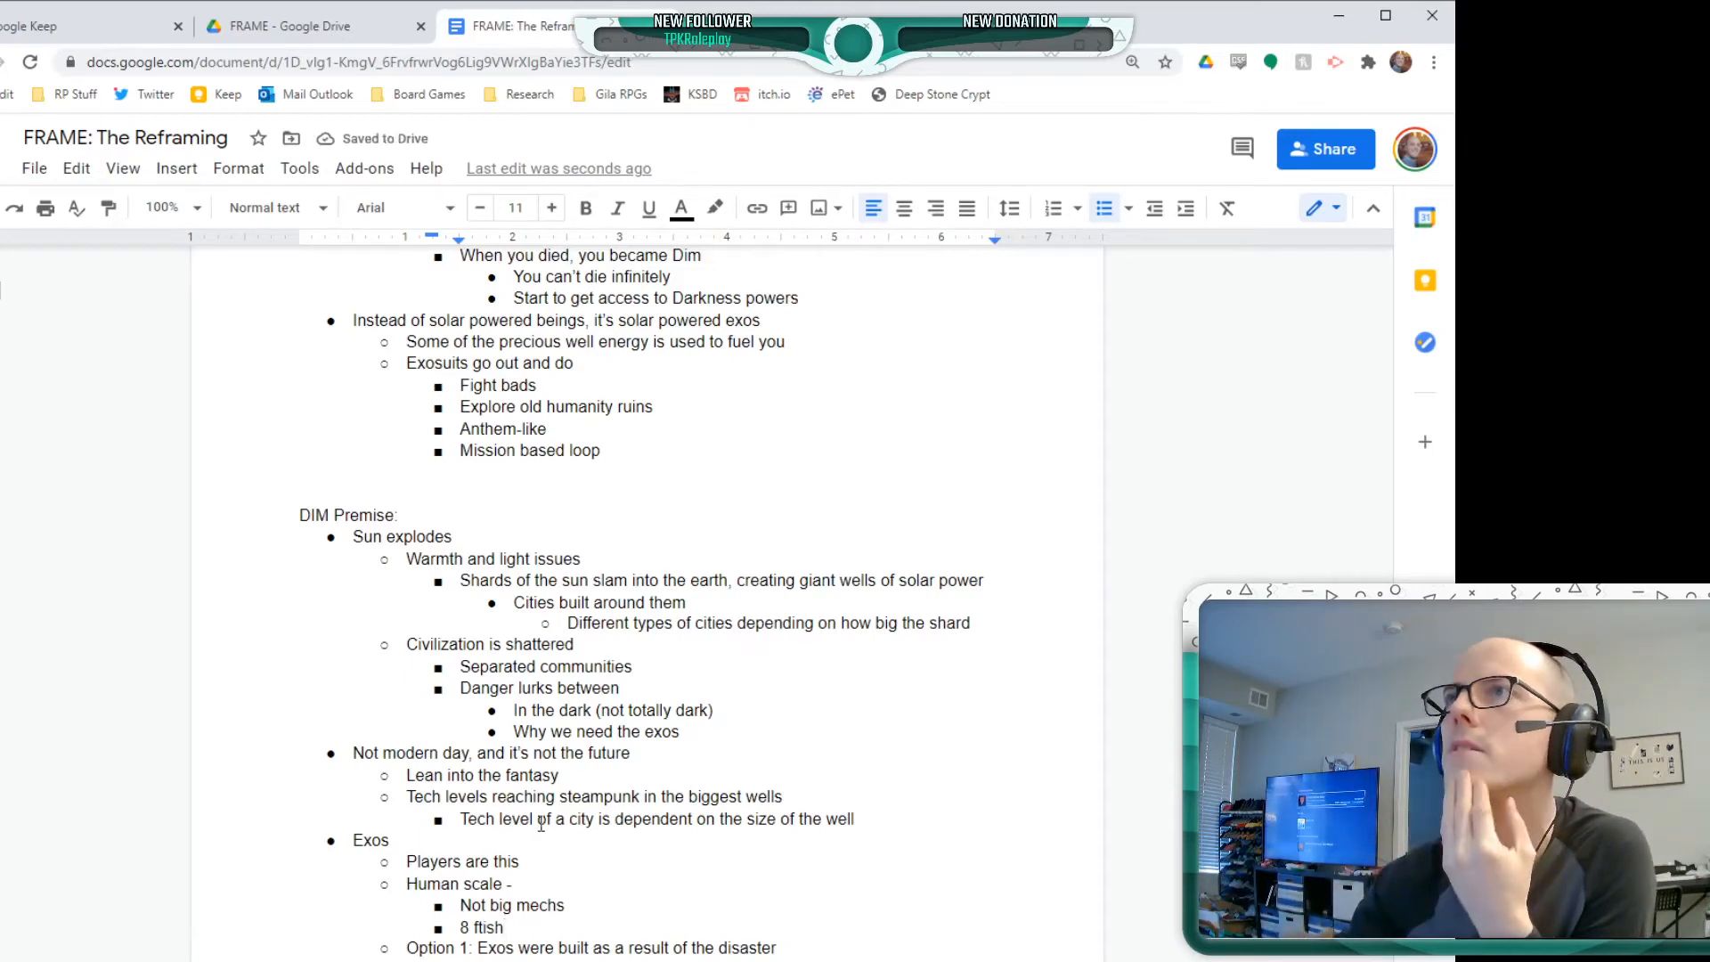
pyautogui.scroll(-3, 527, 812)
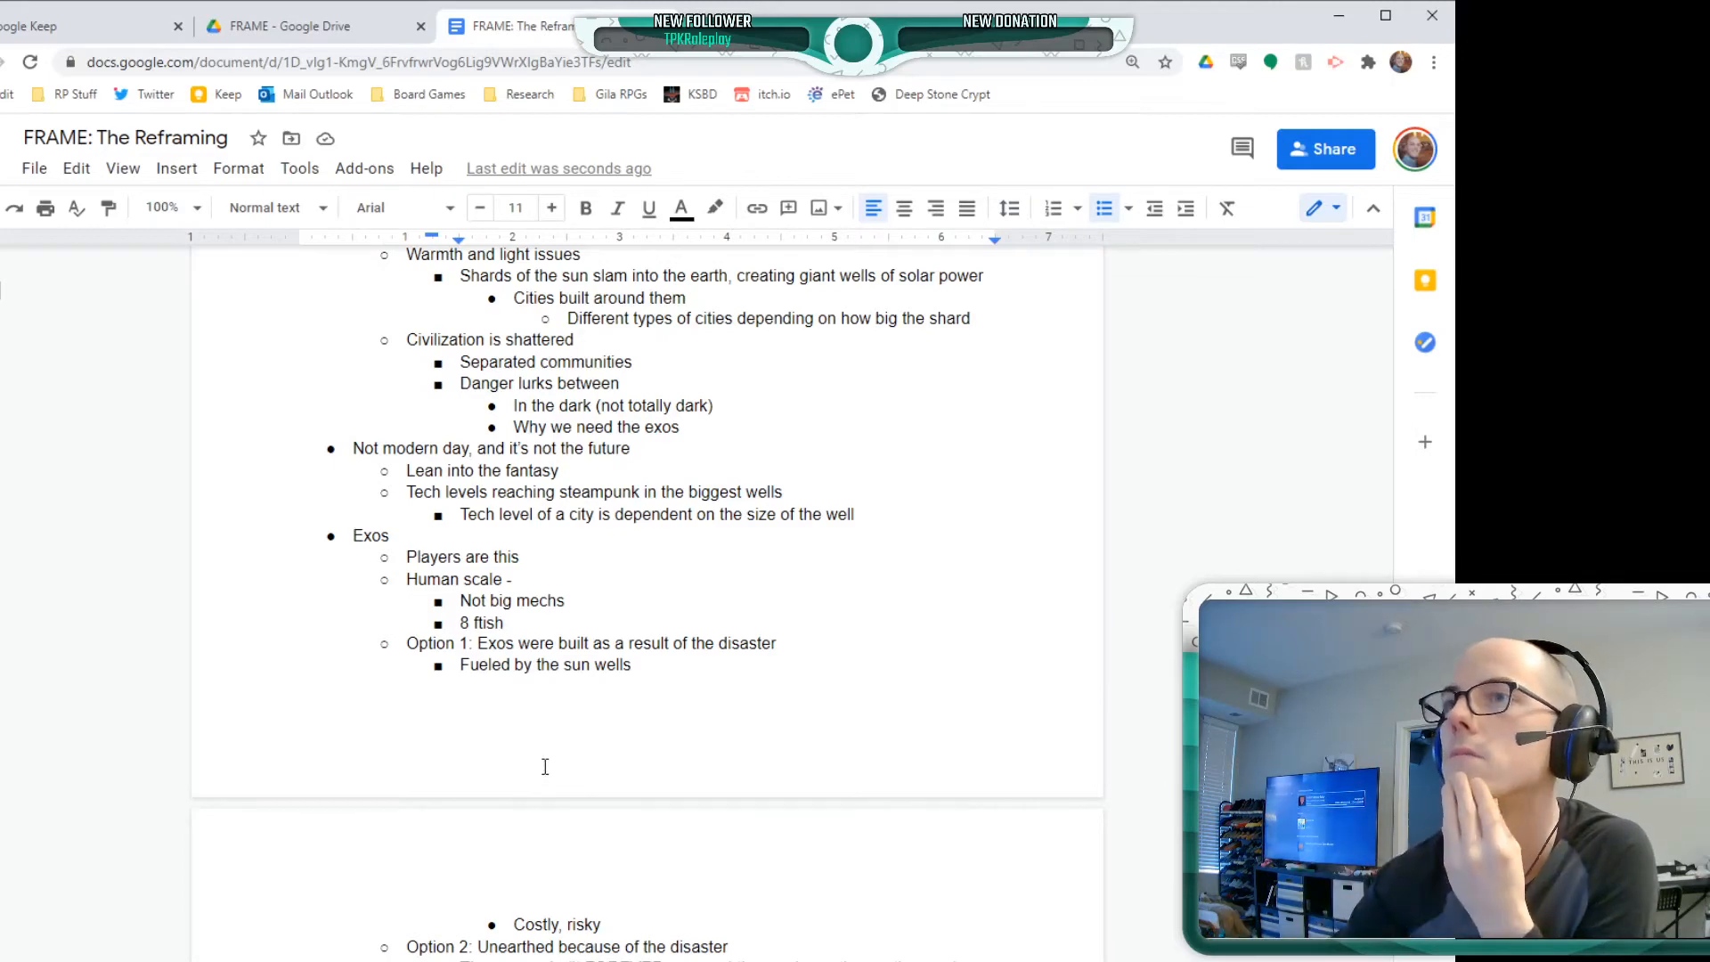
# Add a bullet below the "Fused with motes" bullet under Option 3 of the Exos list, beginning with "Dipping into the sunwell:"
pyautogui.scroll(-1, 543, 767)
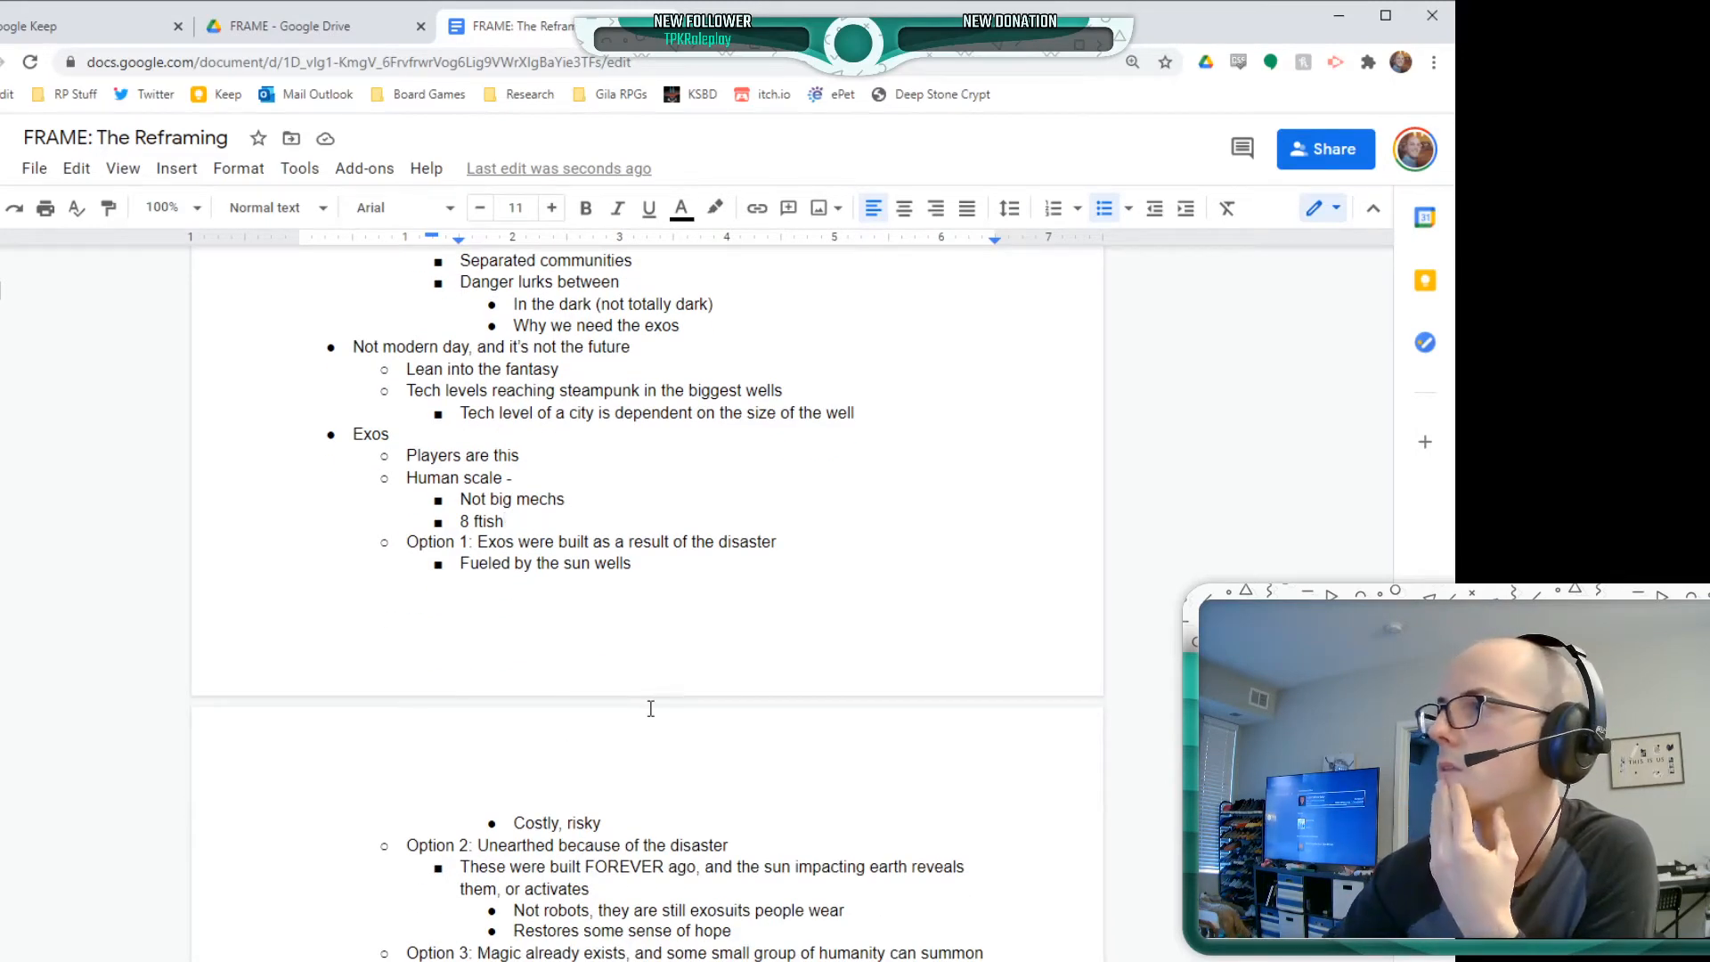
pyautogui.scroll(-4, 719, 787)
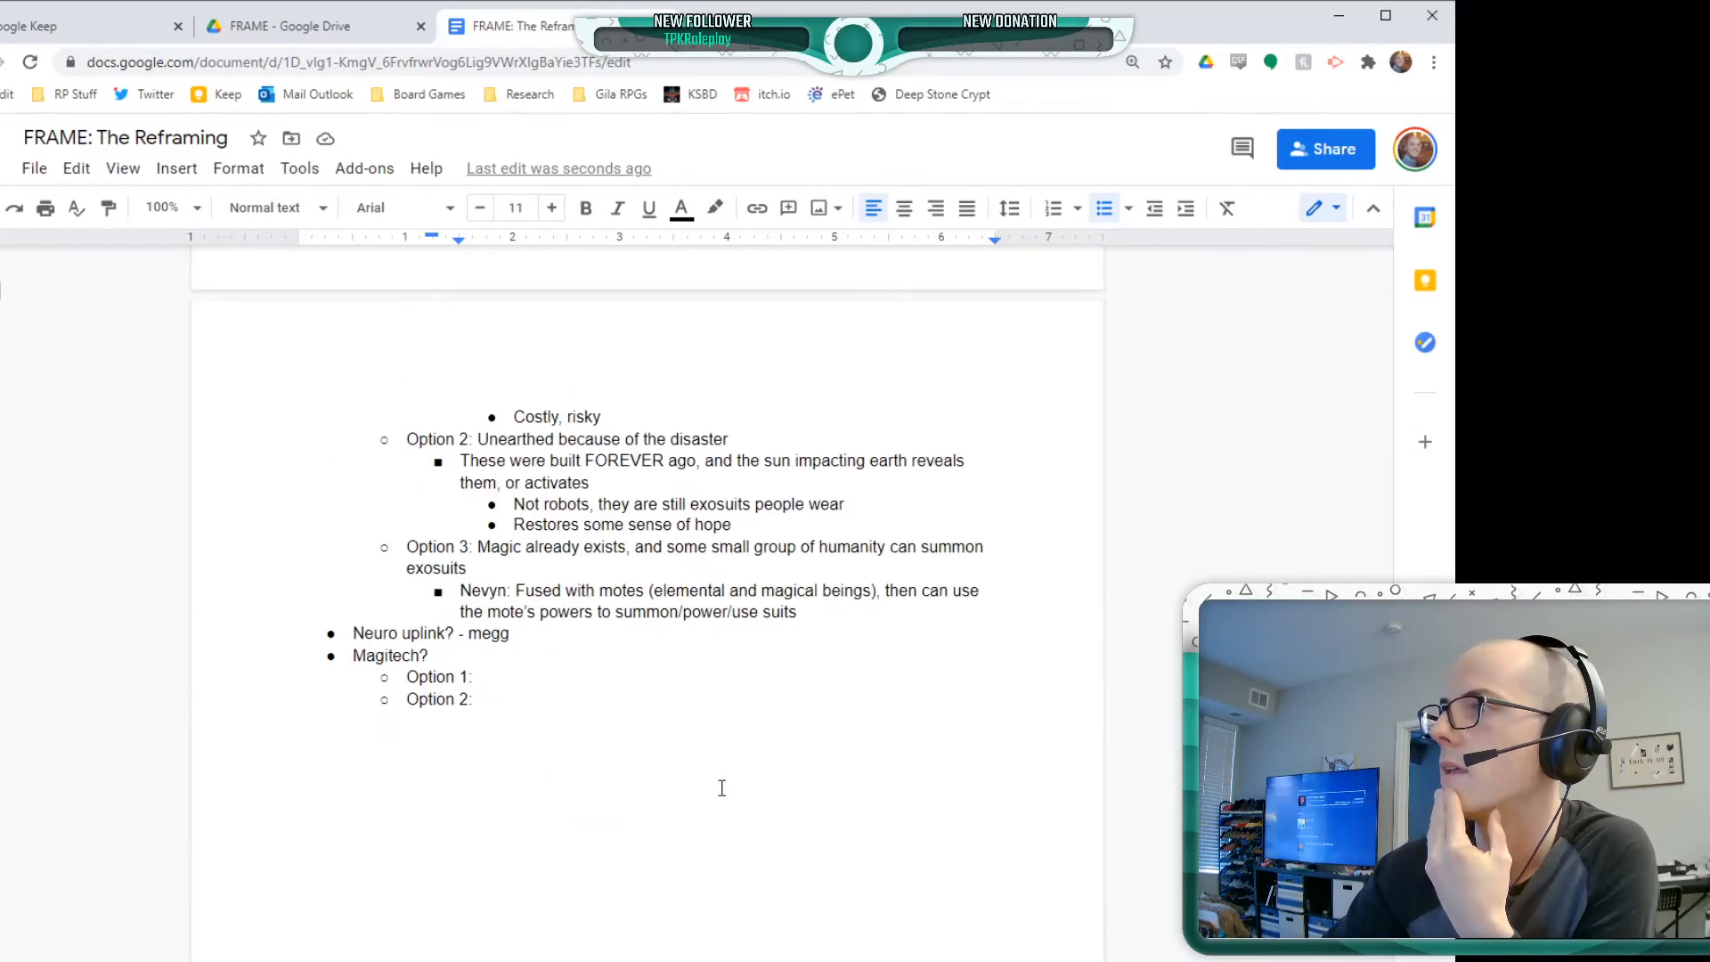
pyautogui.click(879, 611)
pyautogui.press('Return')
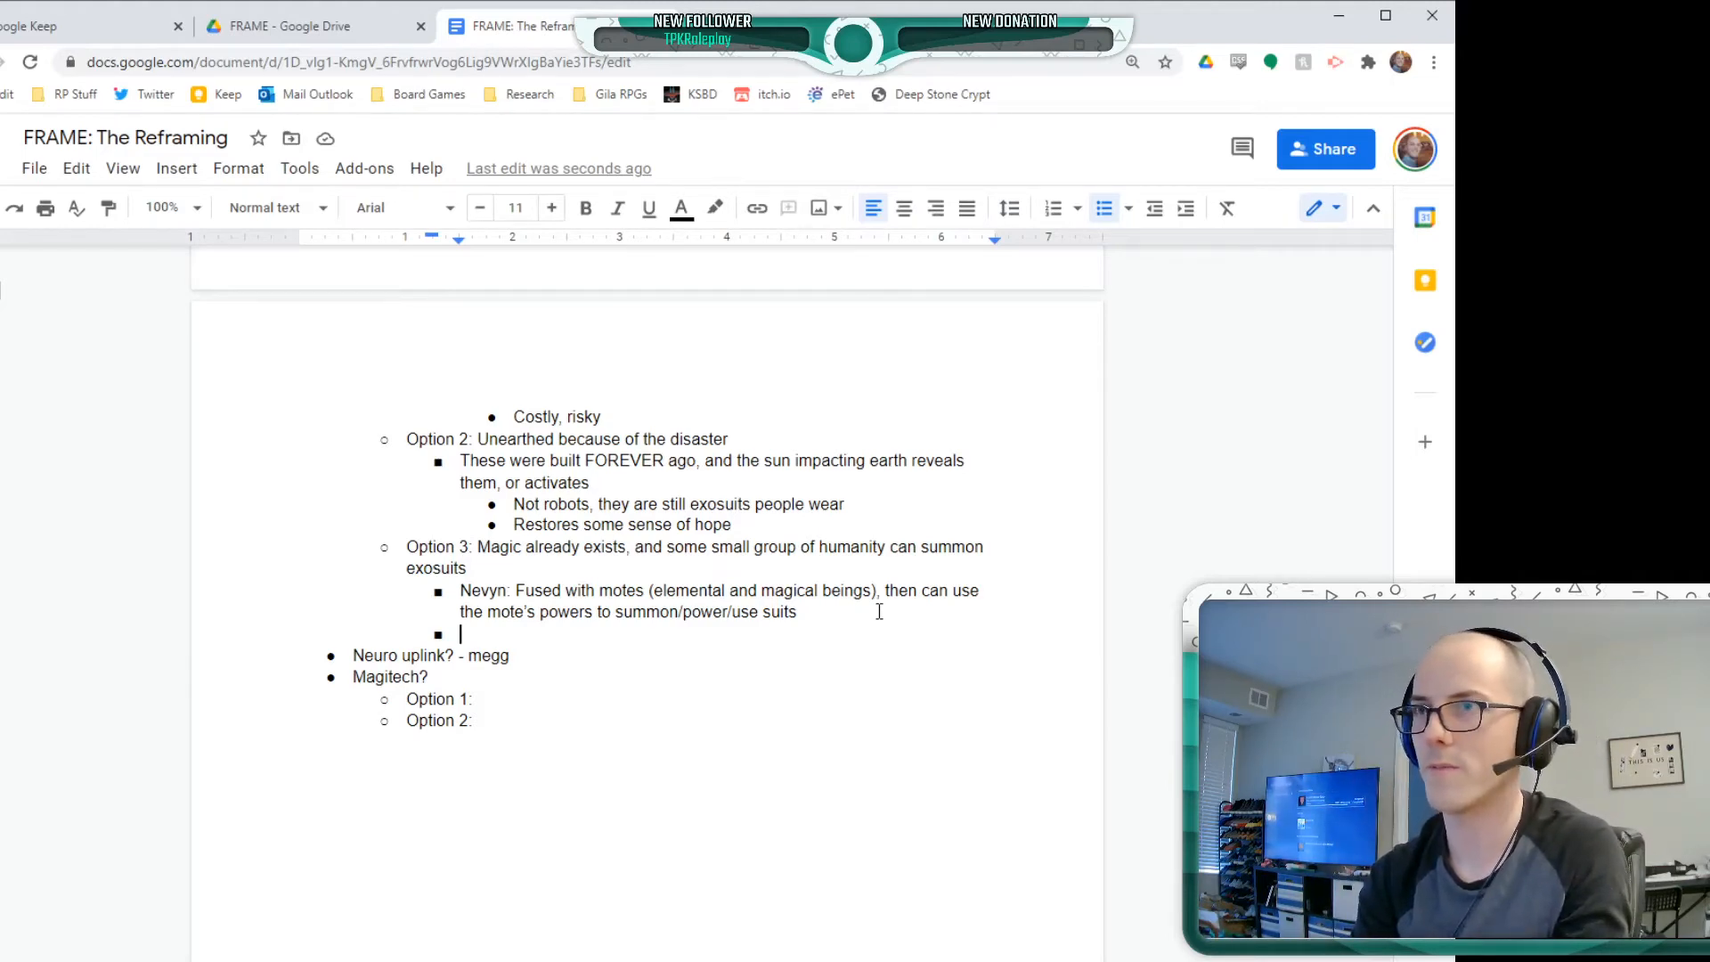
pyautogui.write('Dipping')
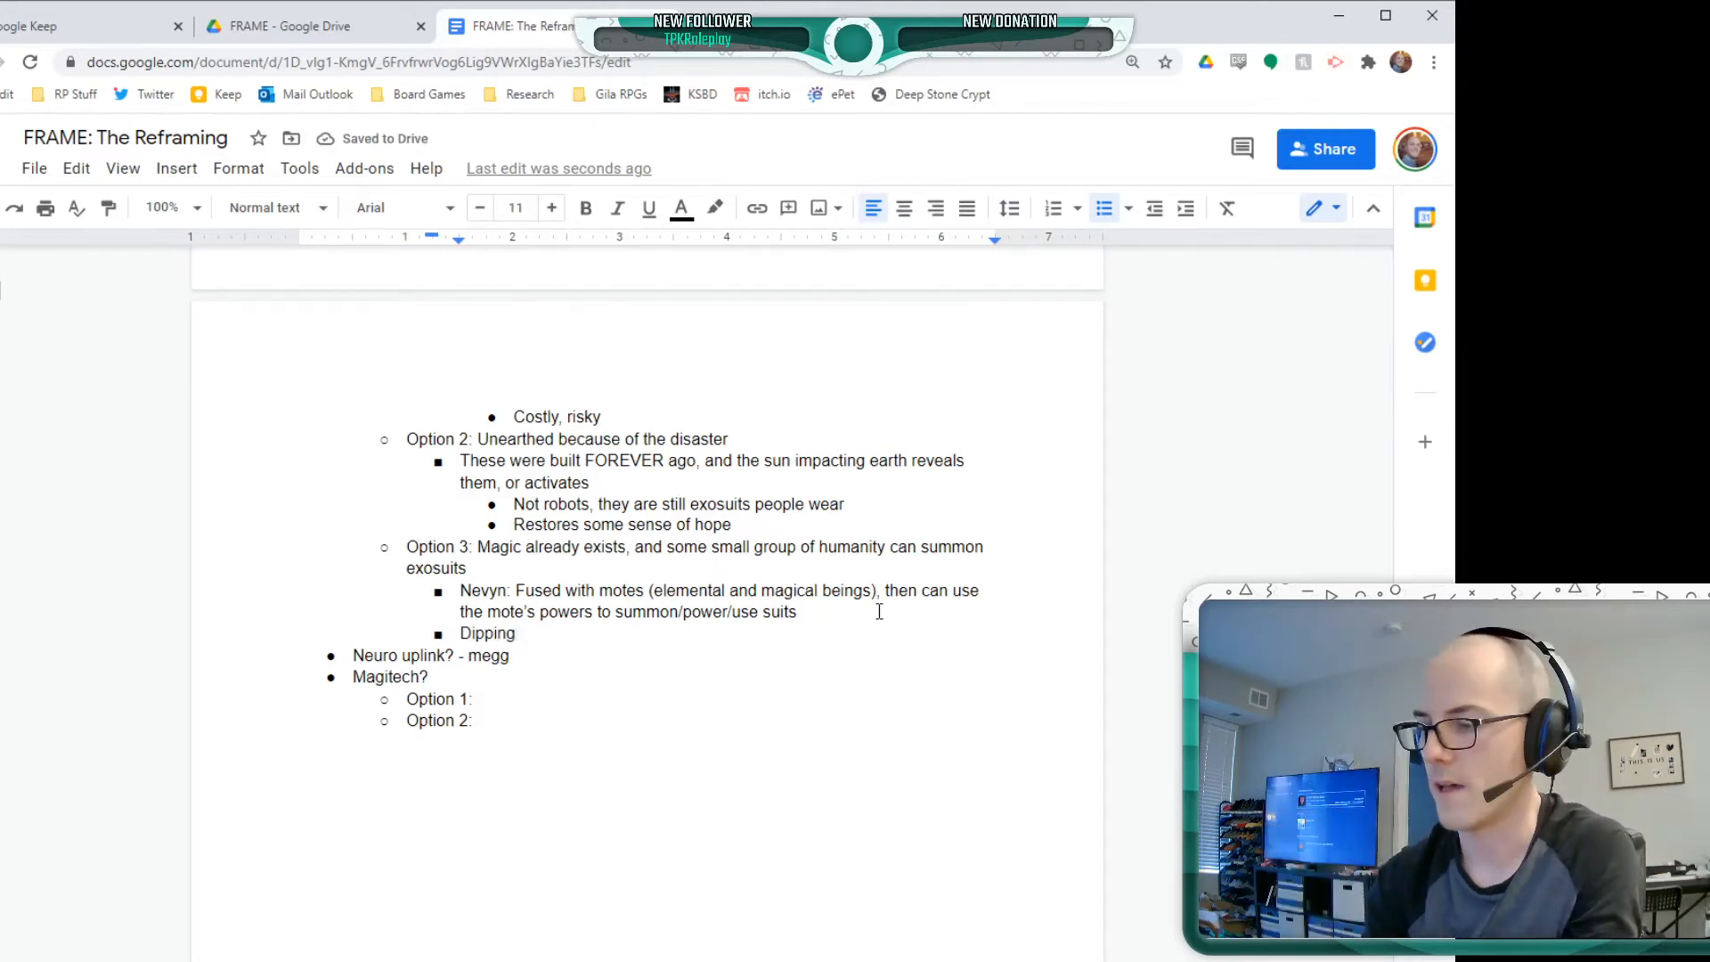
pyautogui.write(' into the sum')
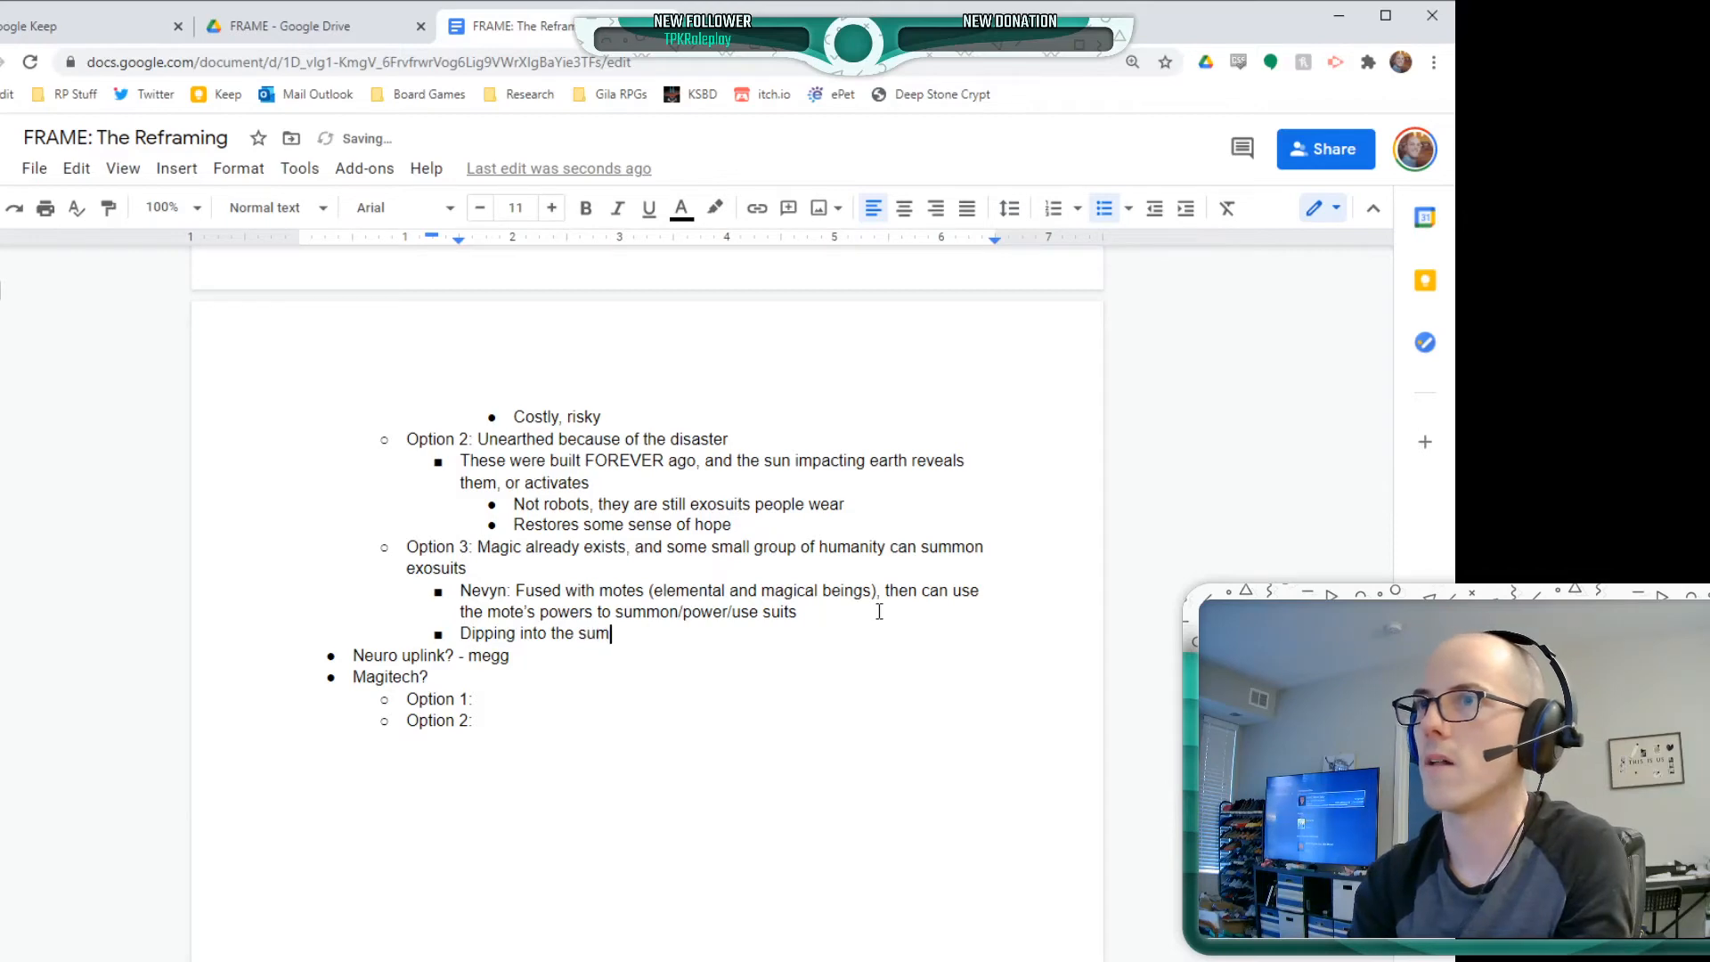
pyautogui.press('BackSpace')
pyautogui.write('nwell:')
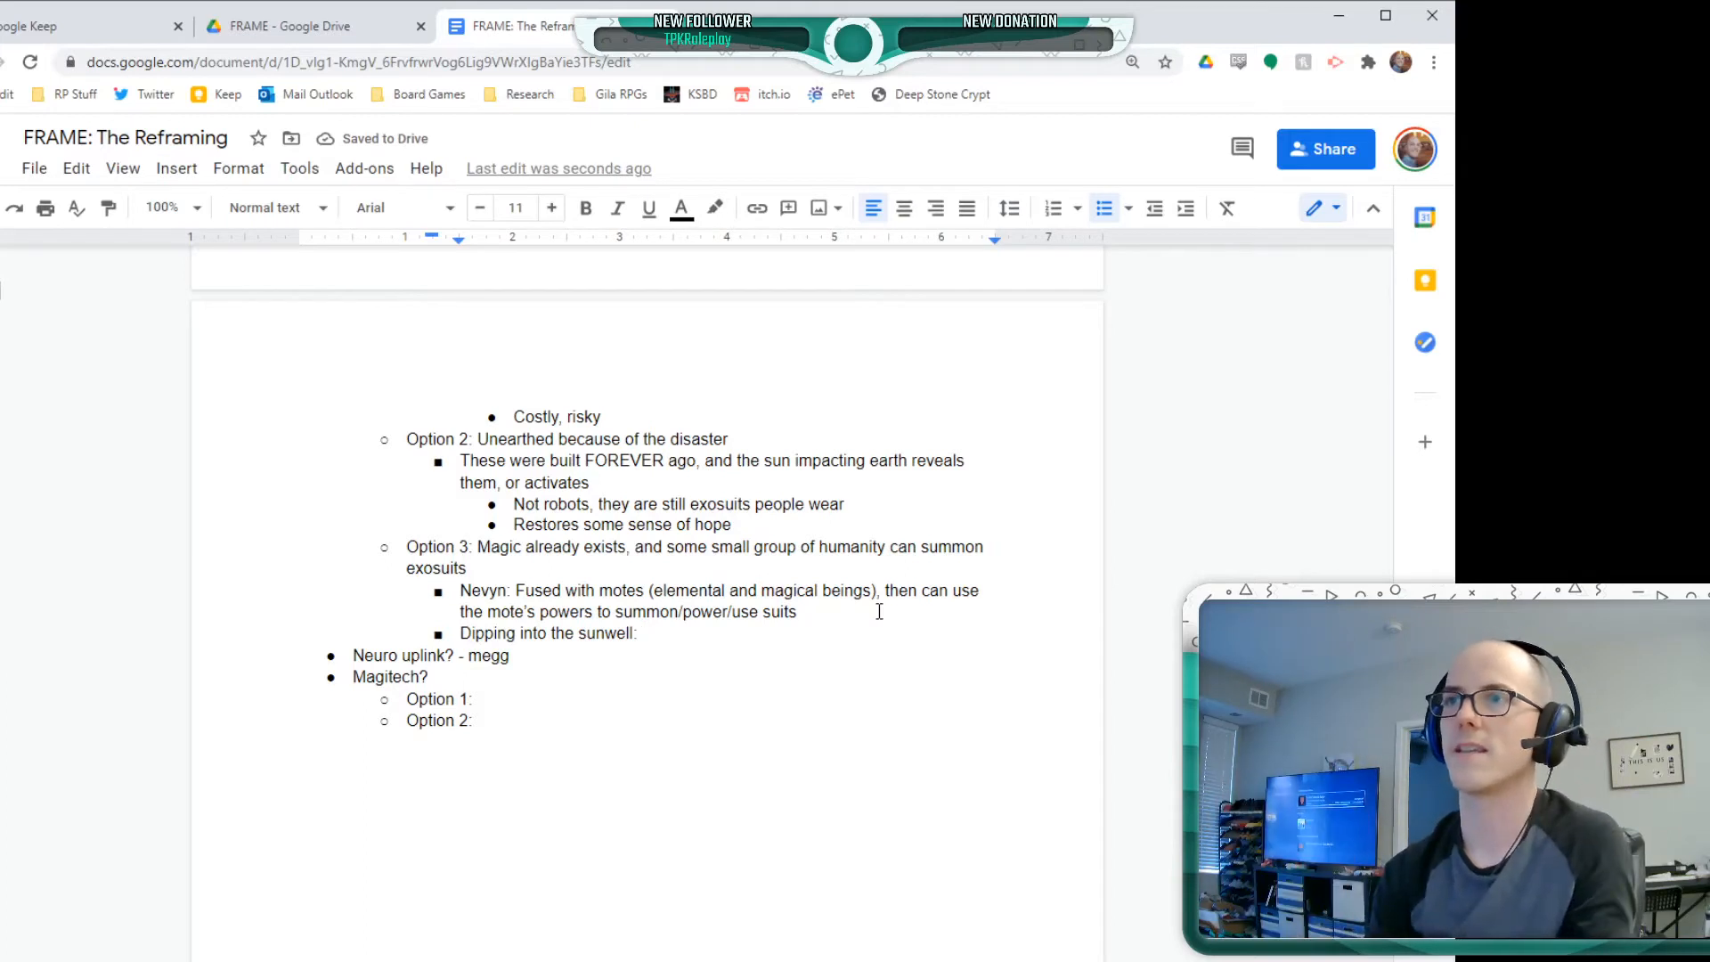
# Complete the sunwell bullet with "once a year, a town will throw someone in the well"
pyautogui.write('o')
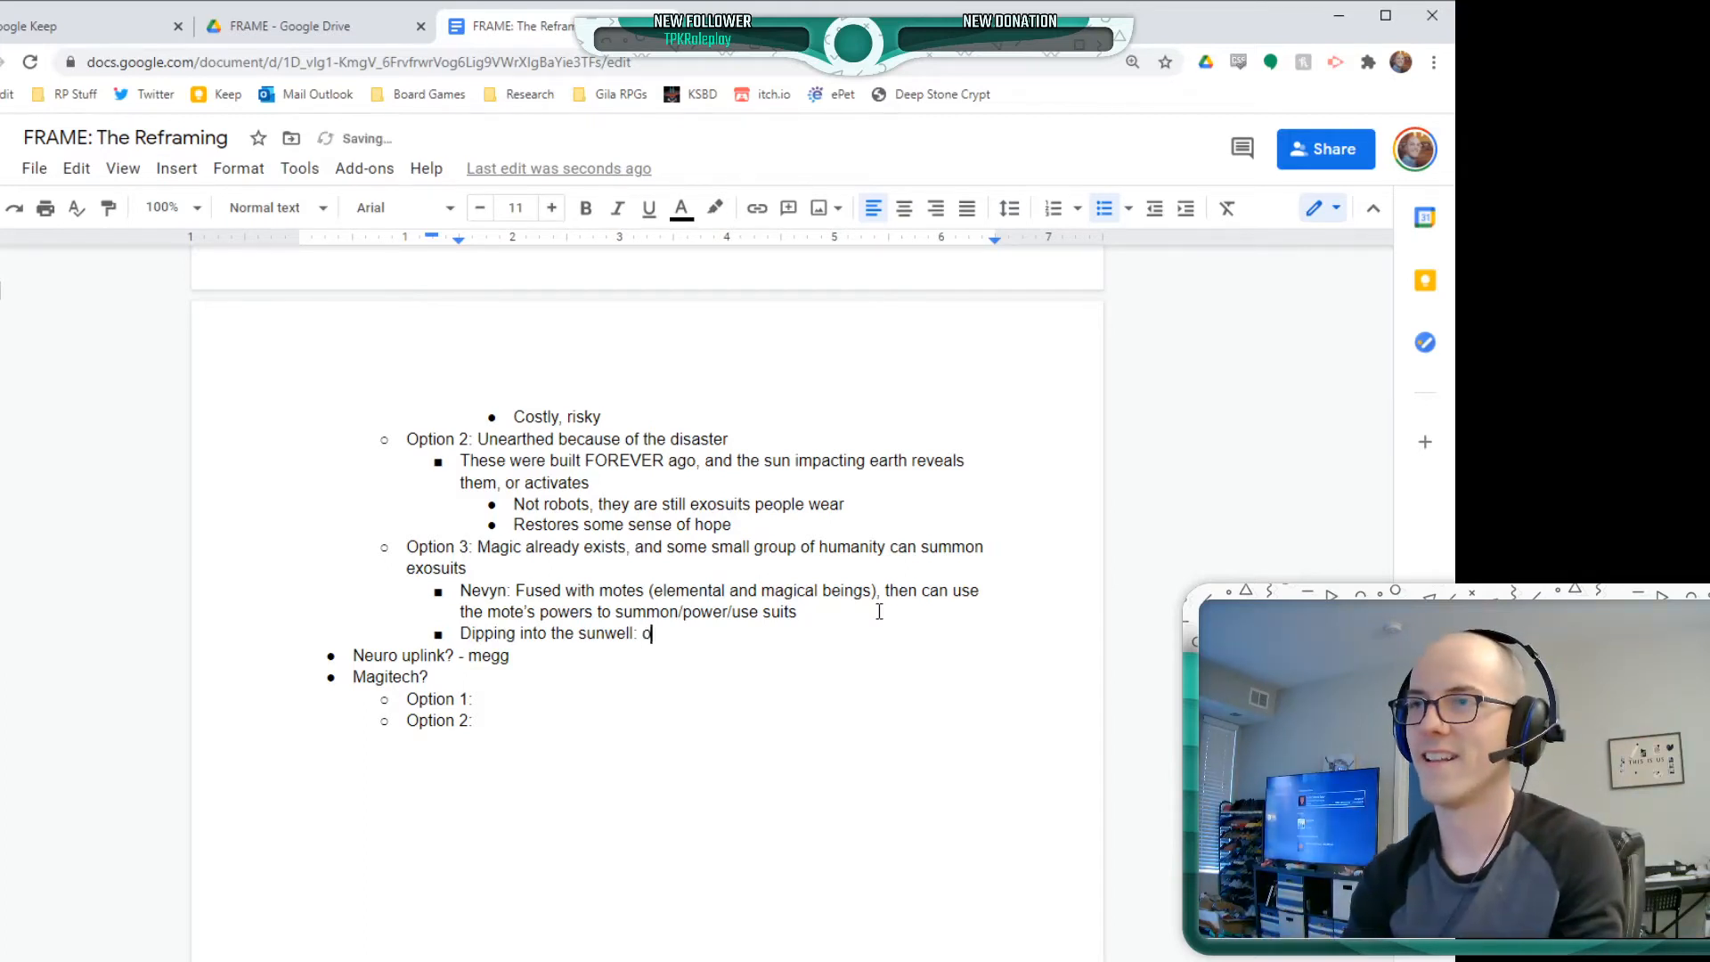
pyautogui.write('nce a year, a ')
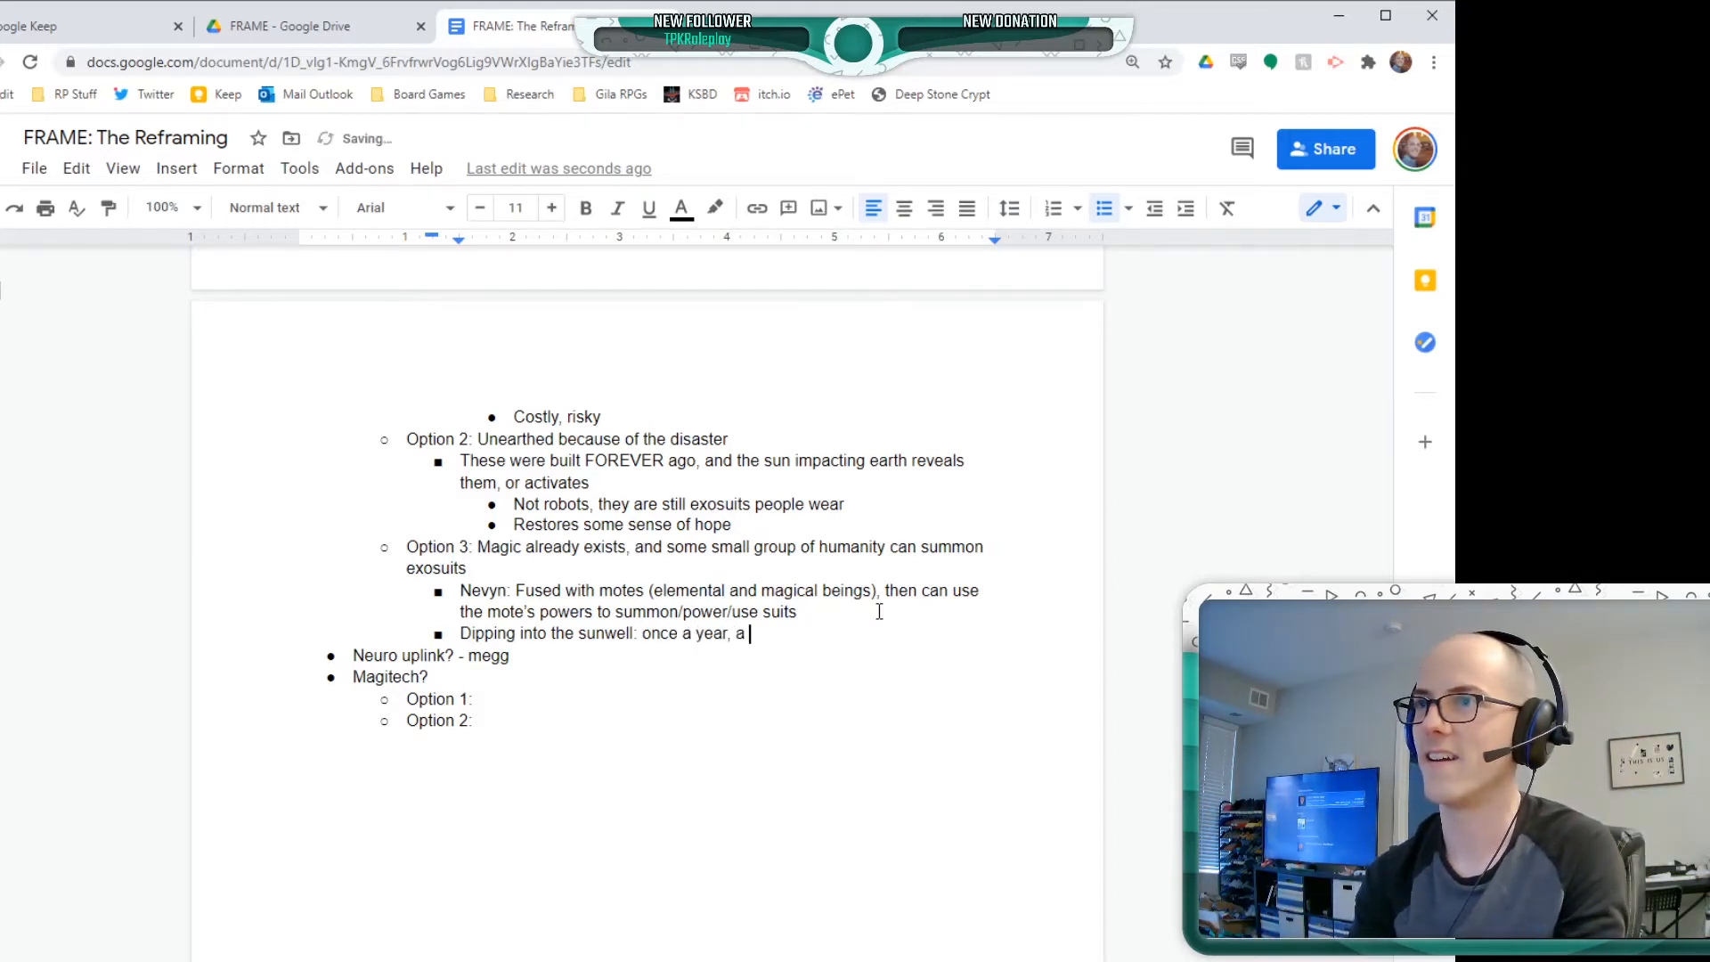
pyautogui.write('town will thr')
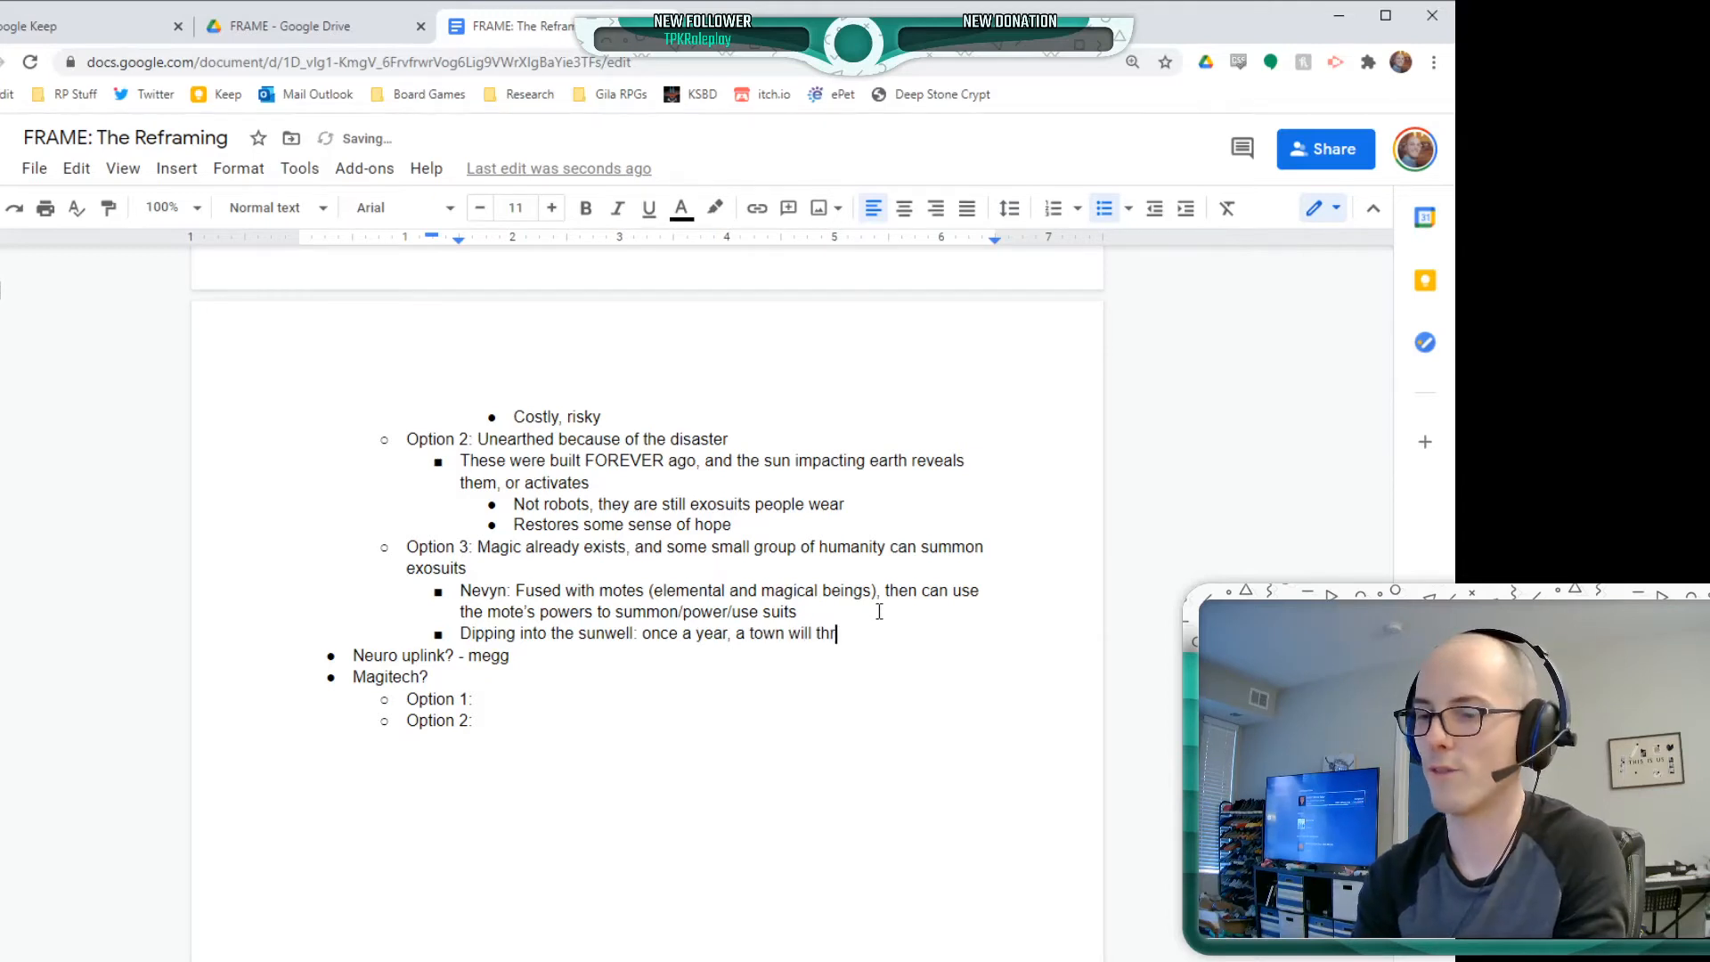
pyautogui.write('ow someone in t')
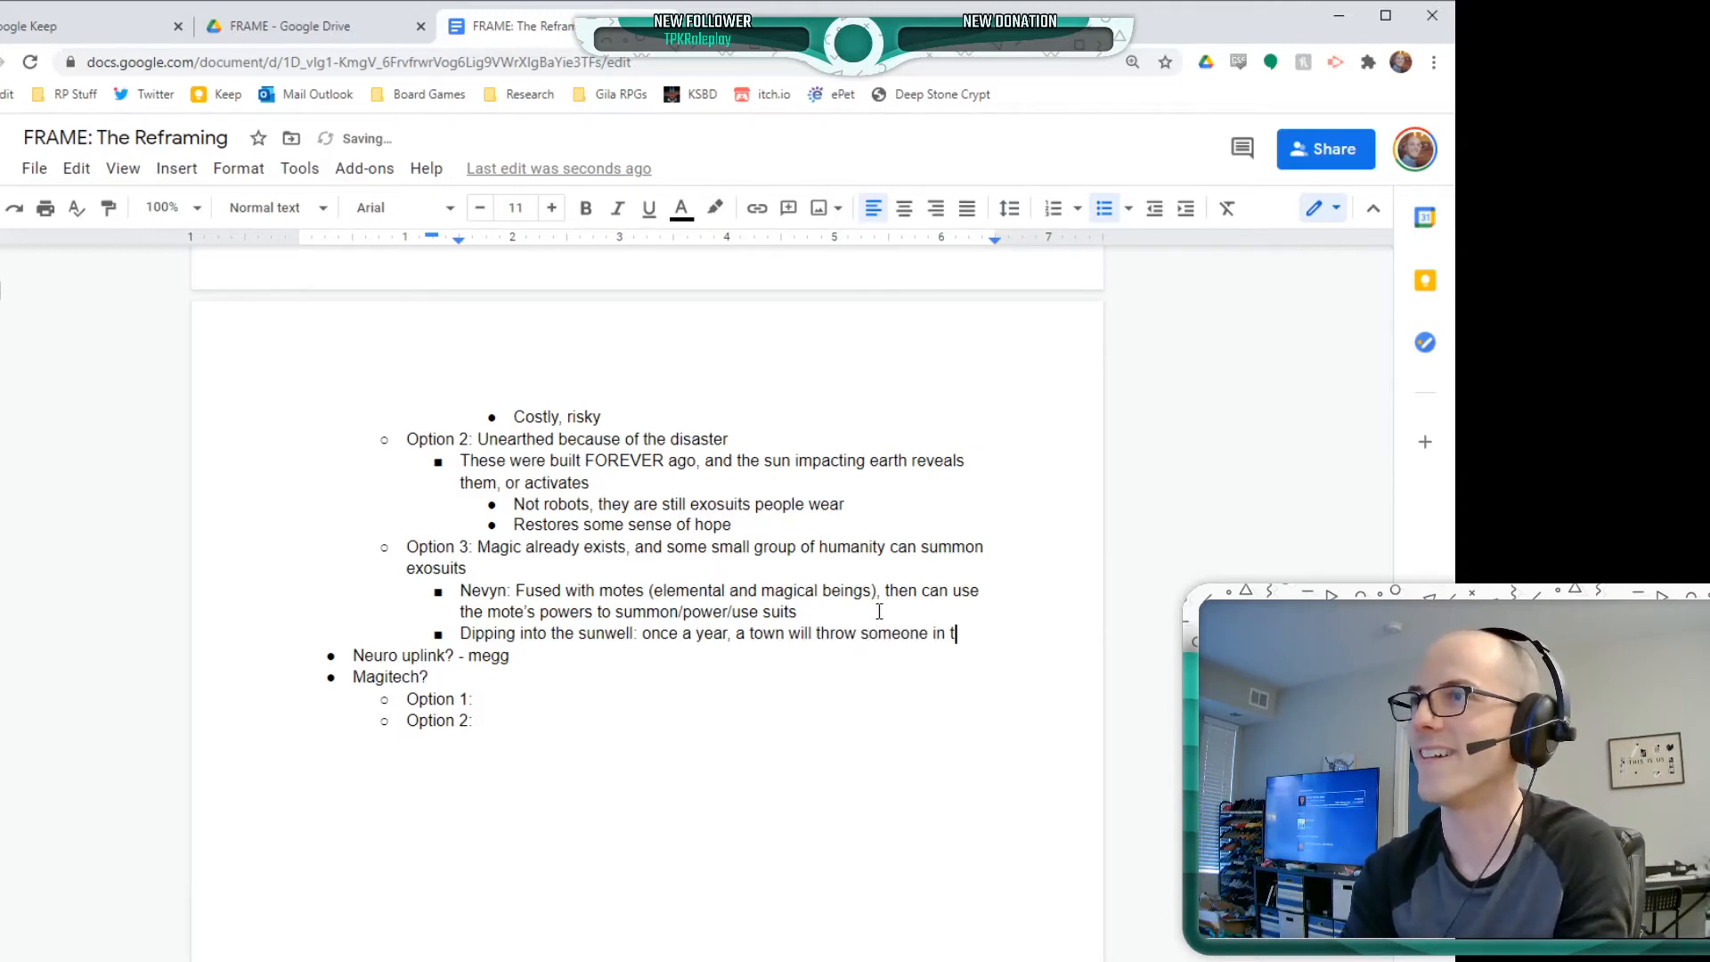
pyautogui.write('he well')
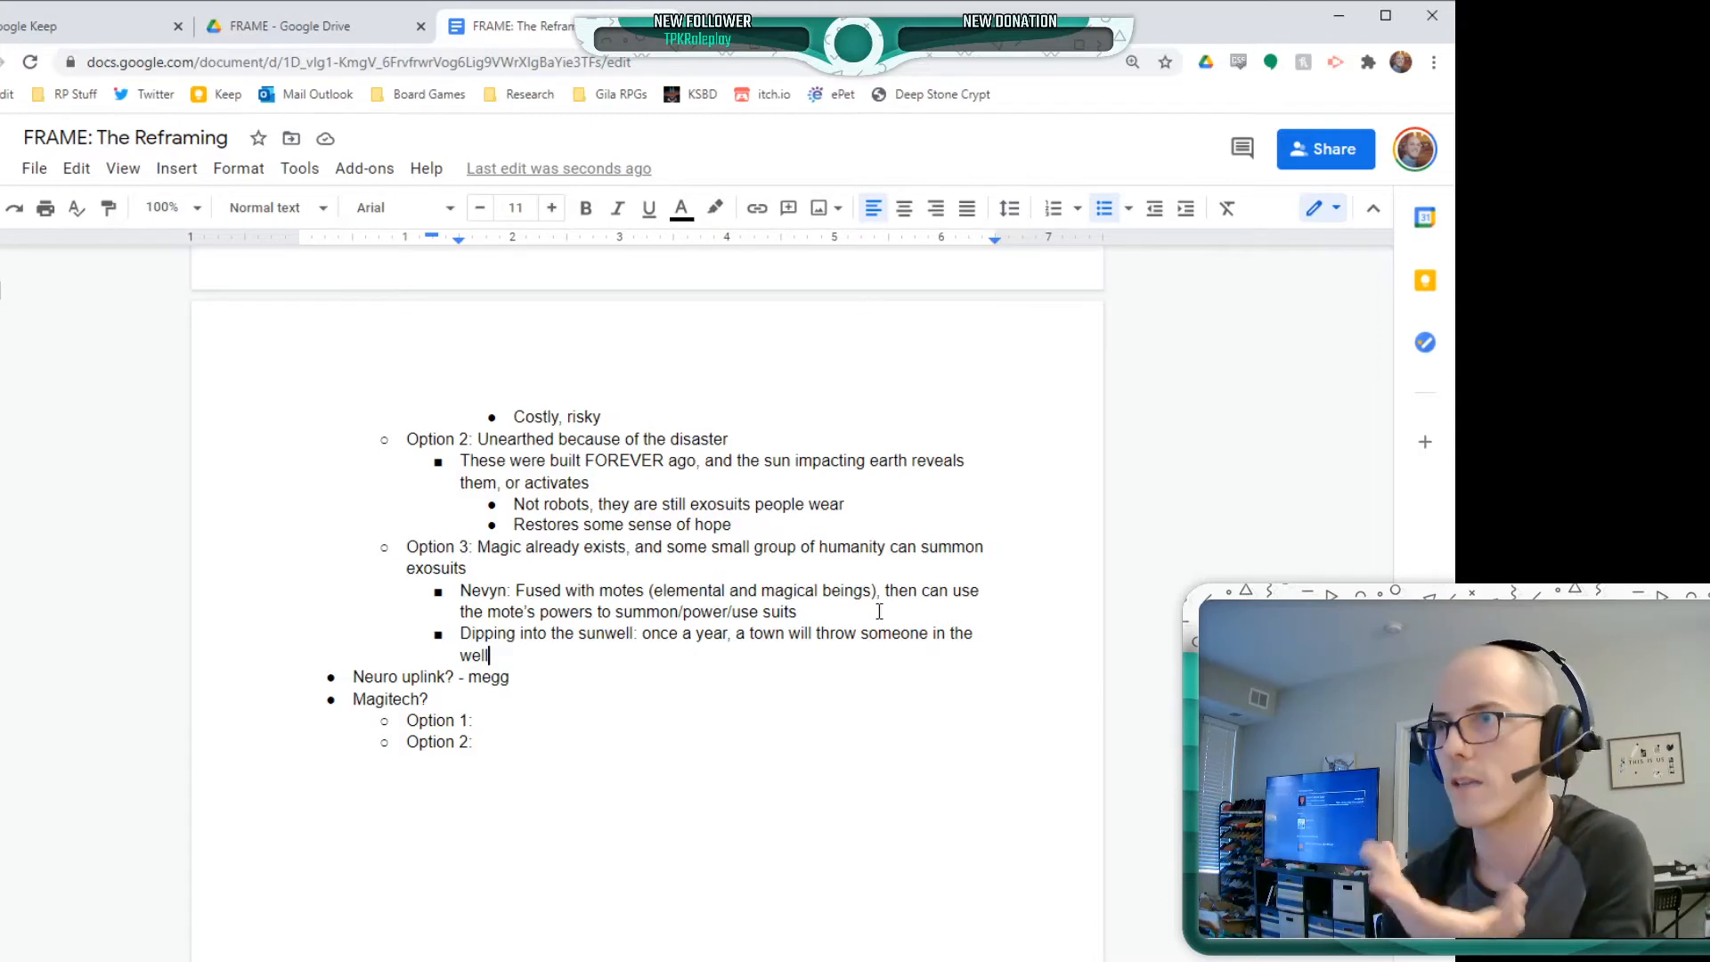
# Nest the bullet "Now they resonate with the exos" beneath the sunwell bullet
pyautogui.press('Return')
pyautogui.press('Tab')
pyautogui.write('N')
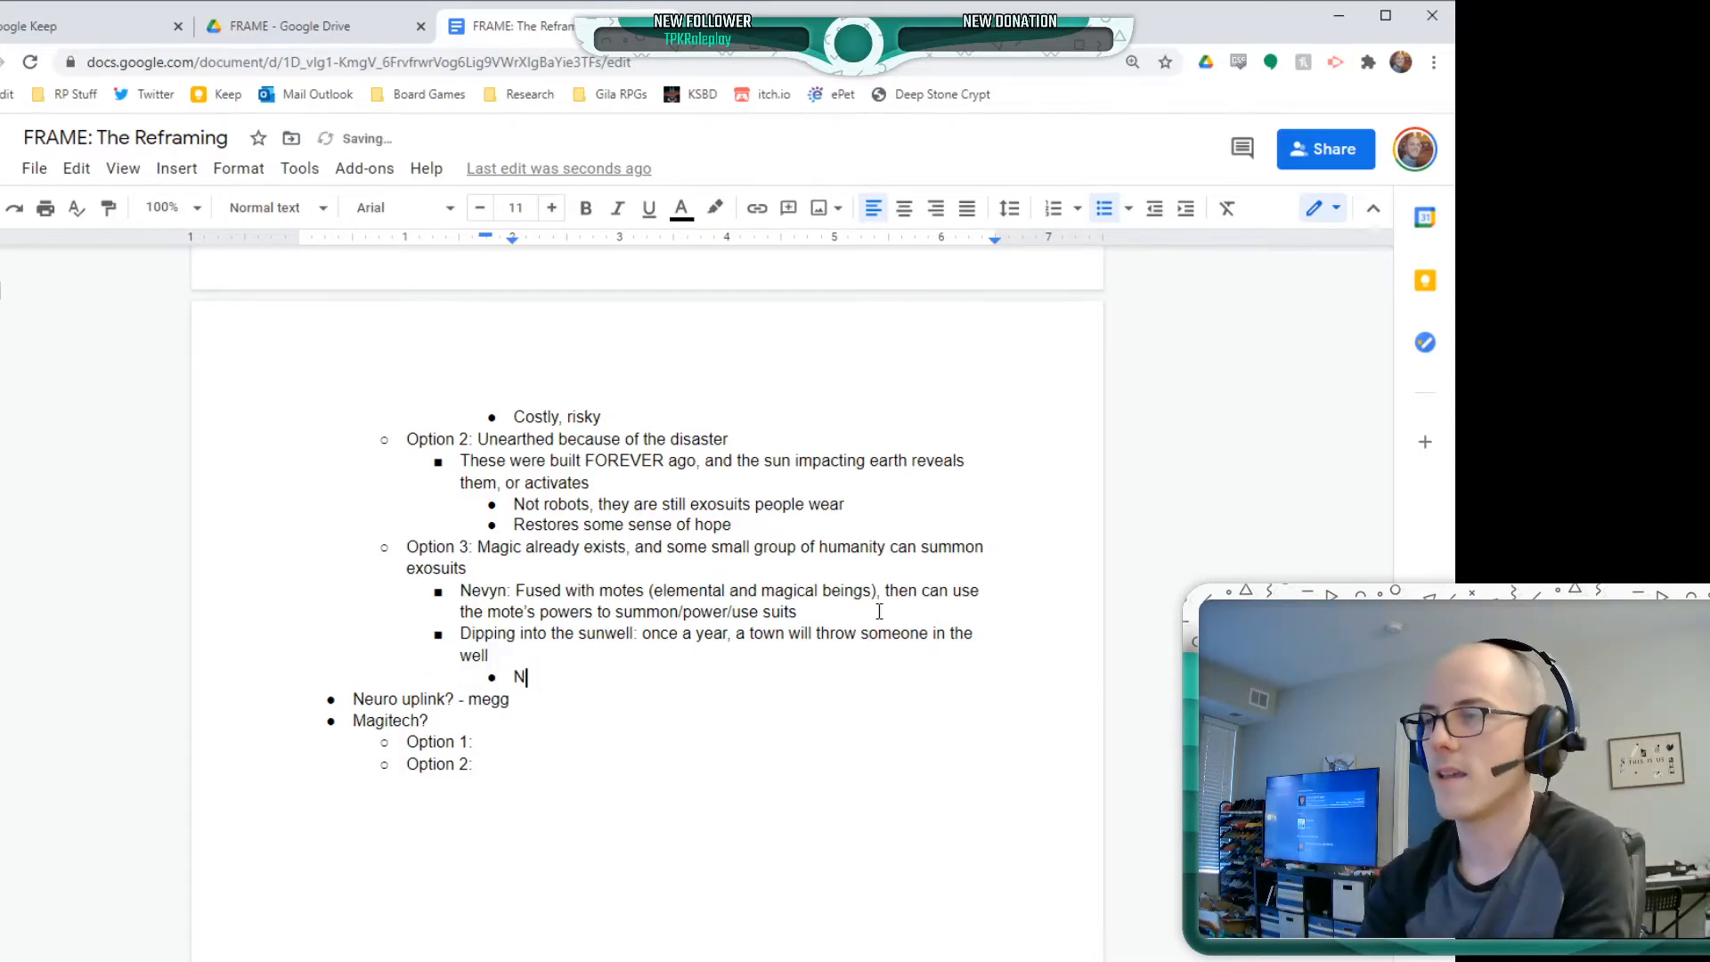
pyautogui.write('ow they resona')
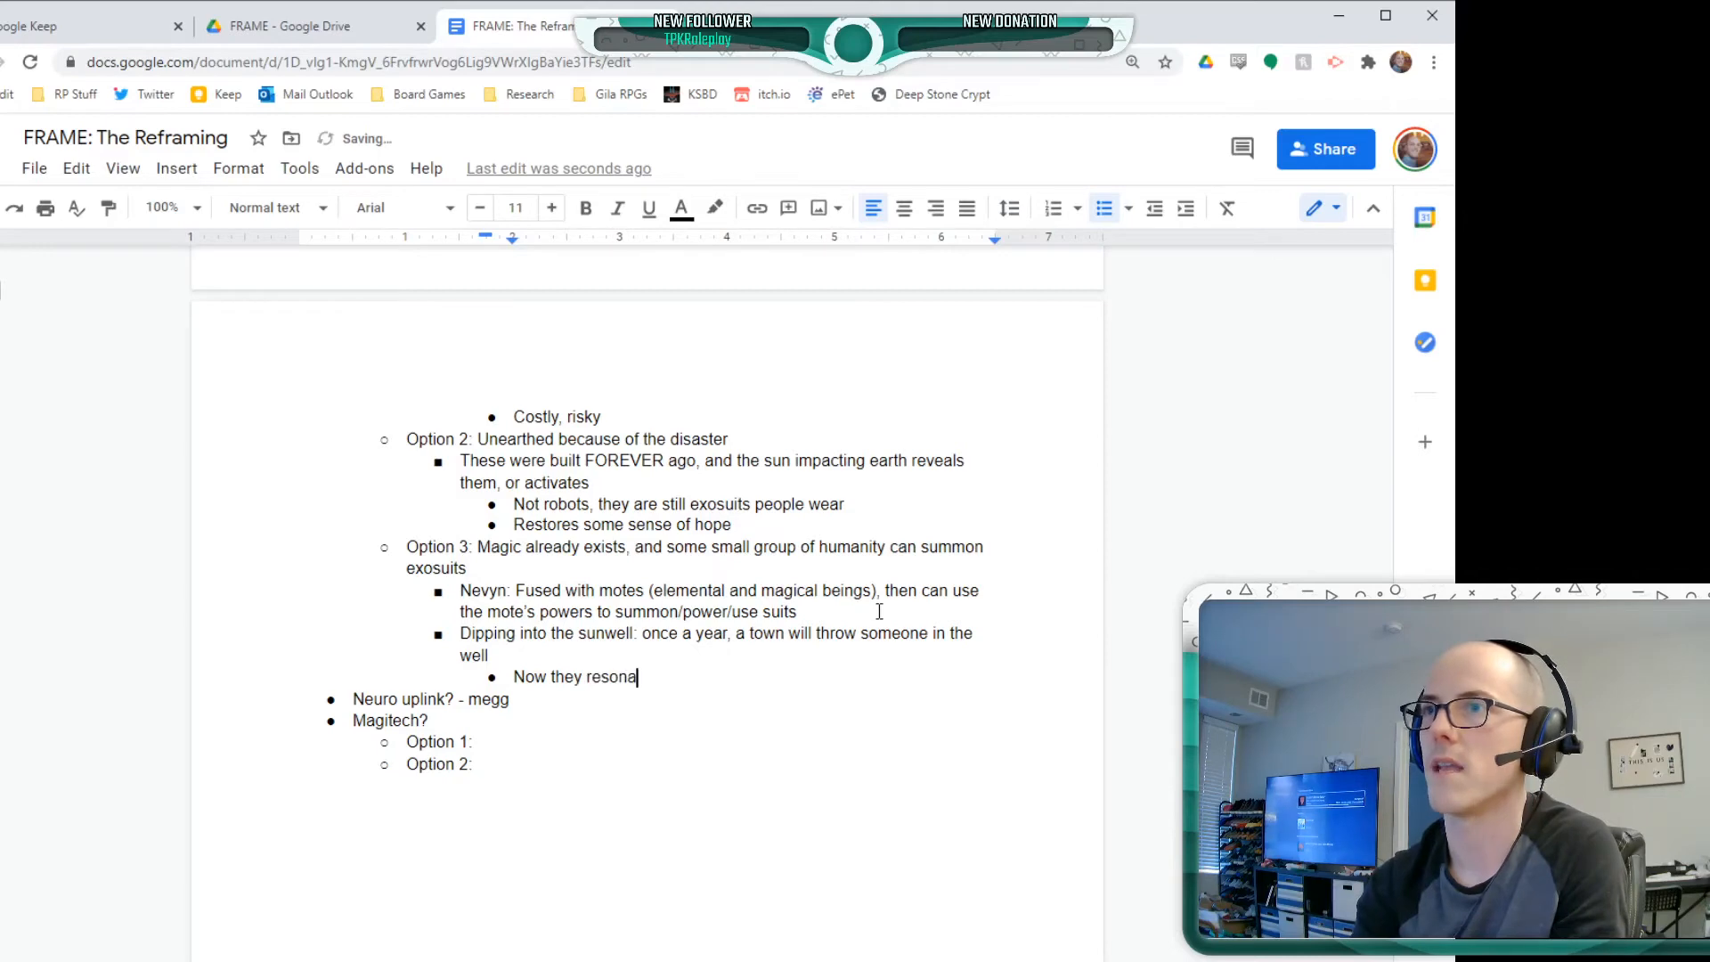
pyautogui.write('te with the exos')
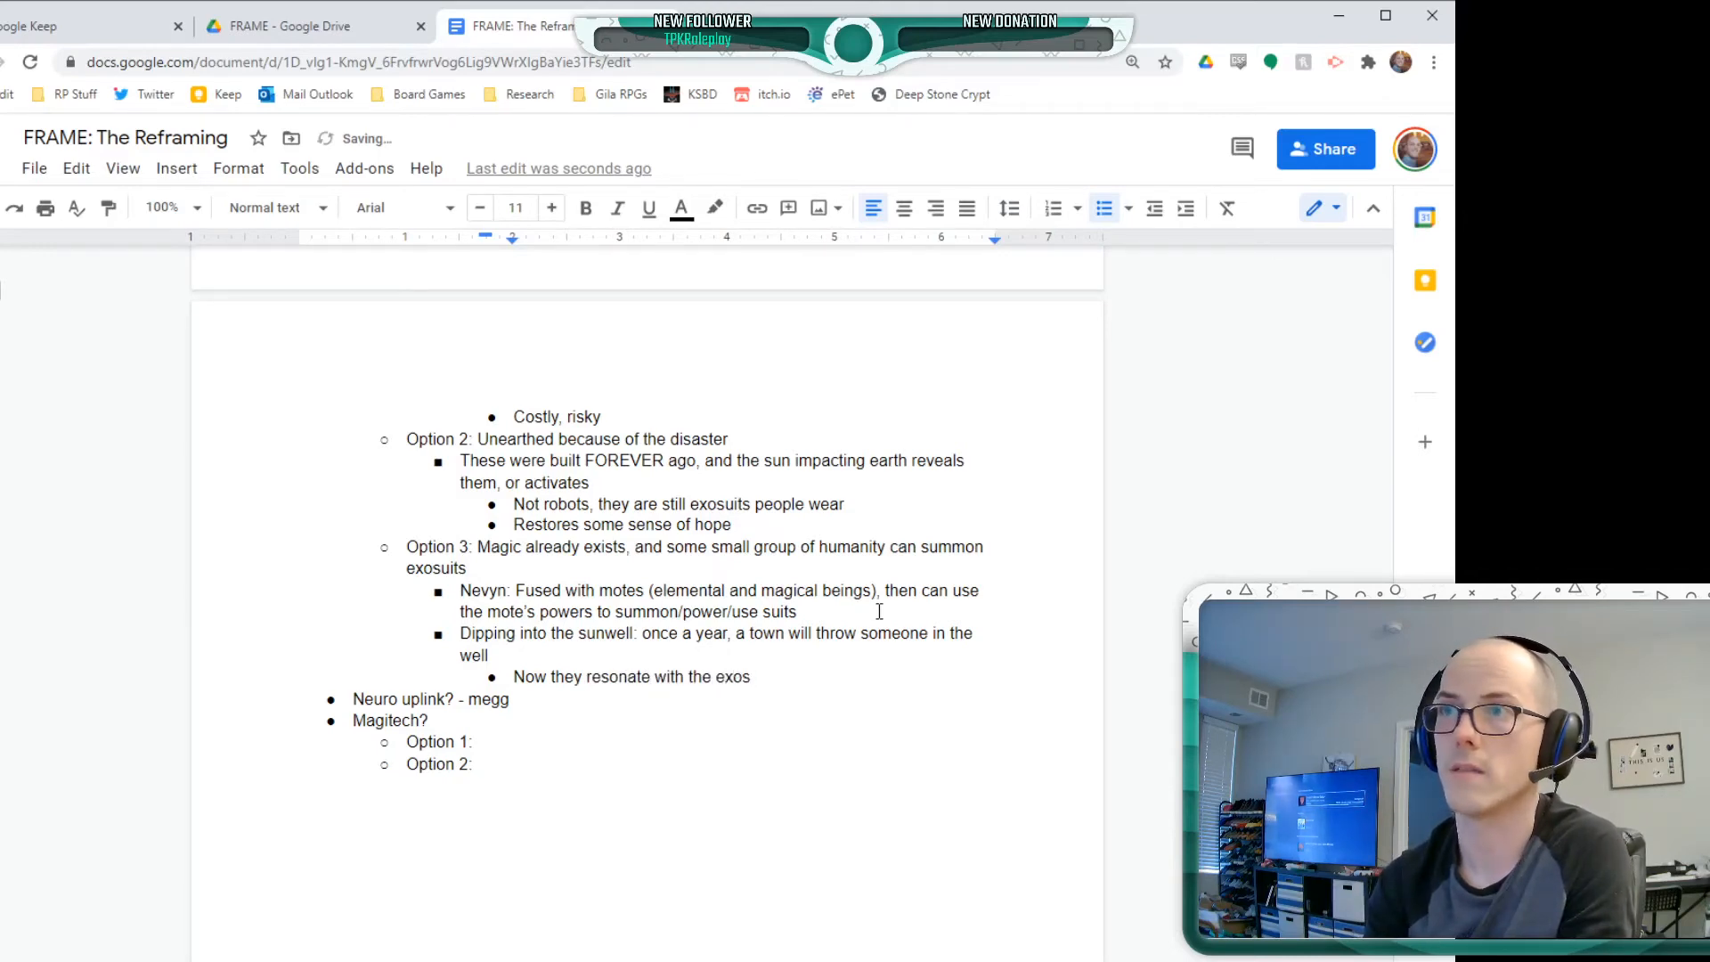
# Add the Option 3 bullet "Only a small number of people can match up with a mote, or resonate with the exos -" ending with the contributor's name
pyautogui.press('Return')
pyautogui.hotkey('shift', 'Tab')
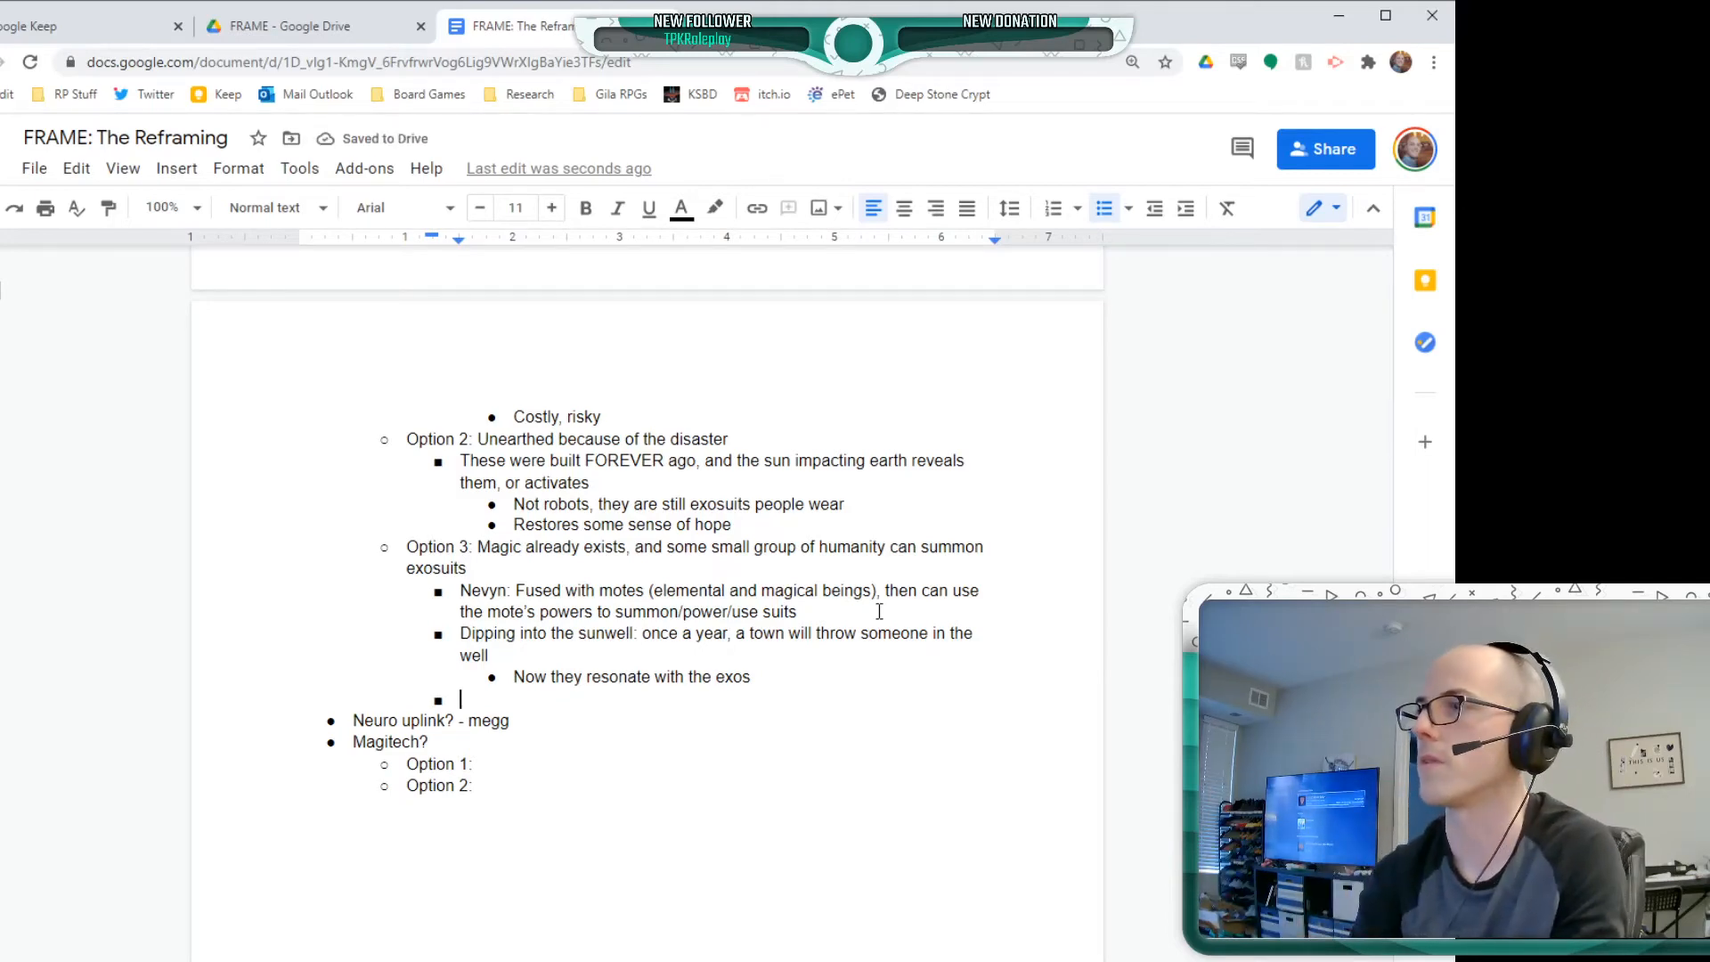
pyautogui.write('Only a small ')
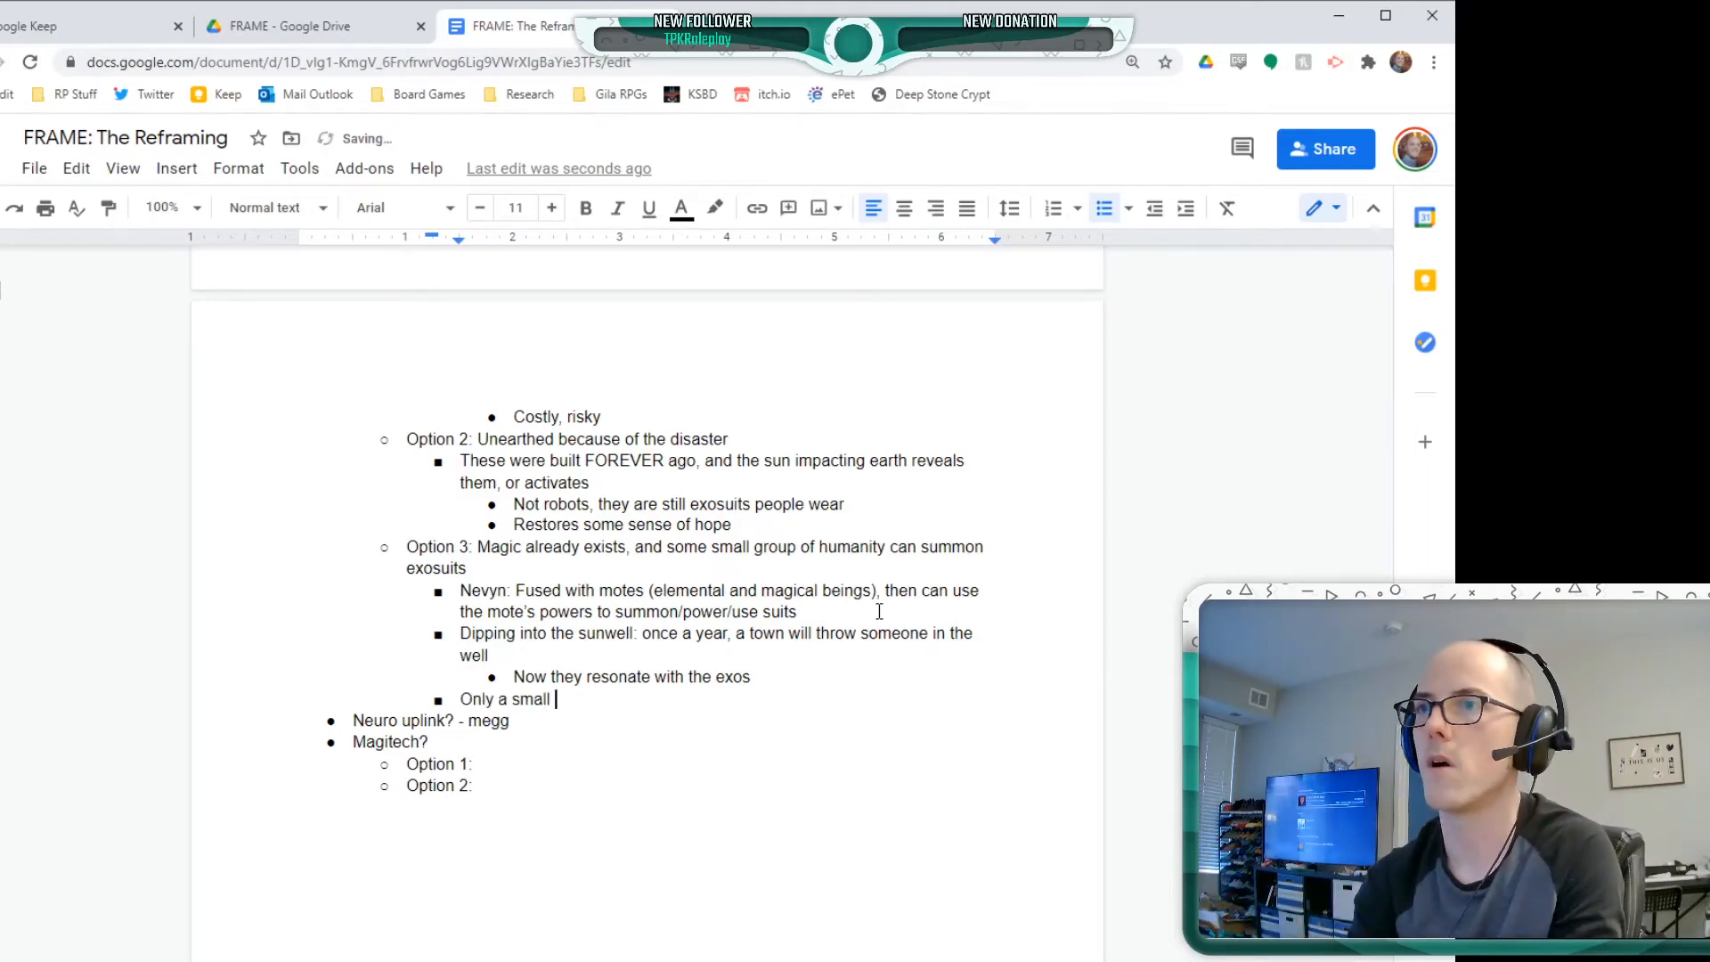
pyautogui.write('number of people')
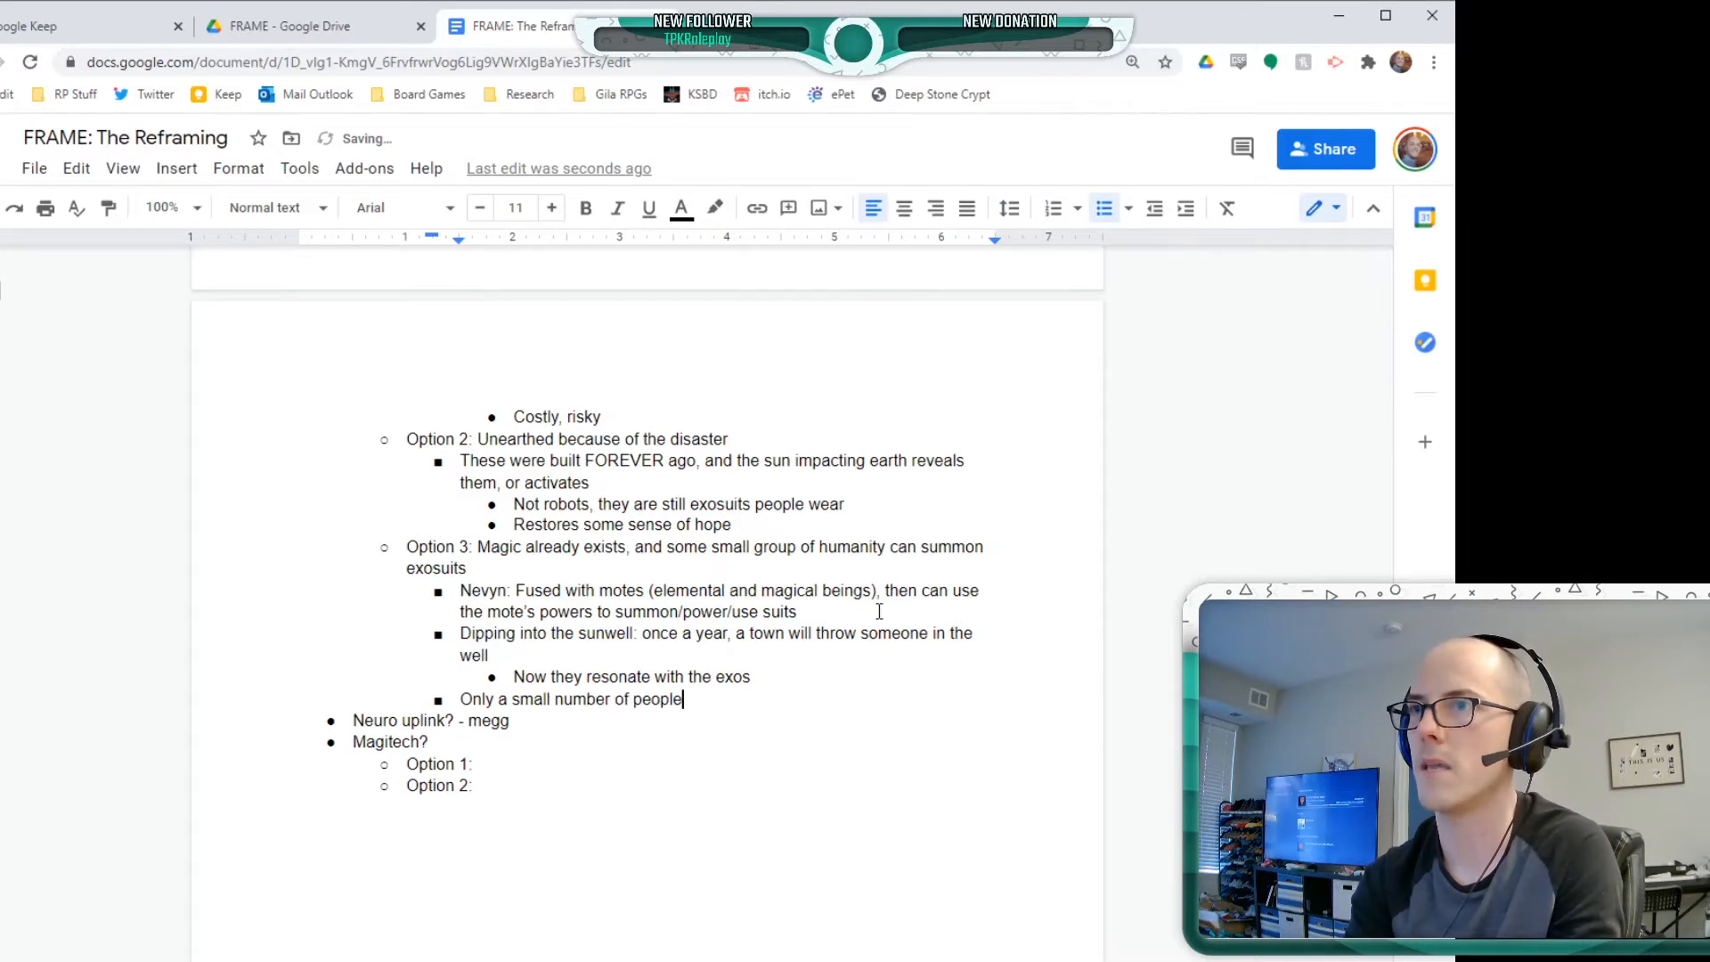
pyautogui.write(' can m')
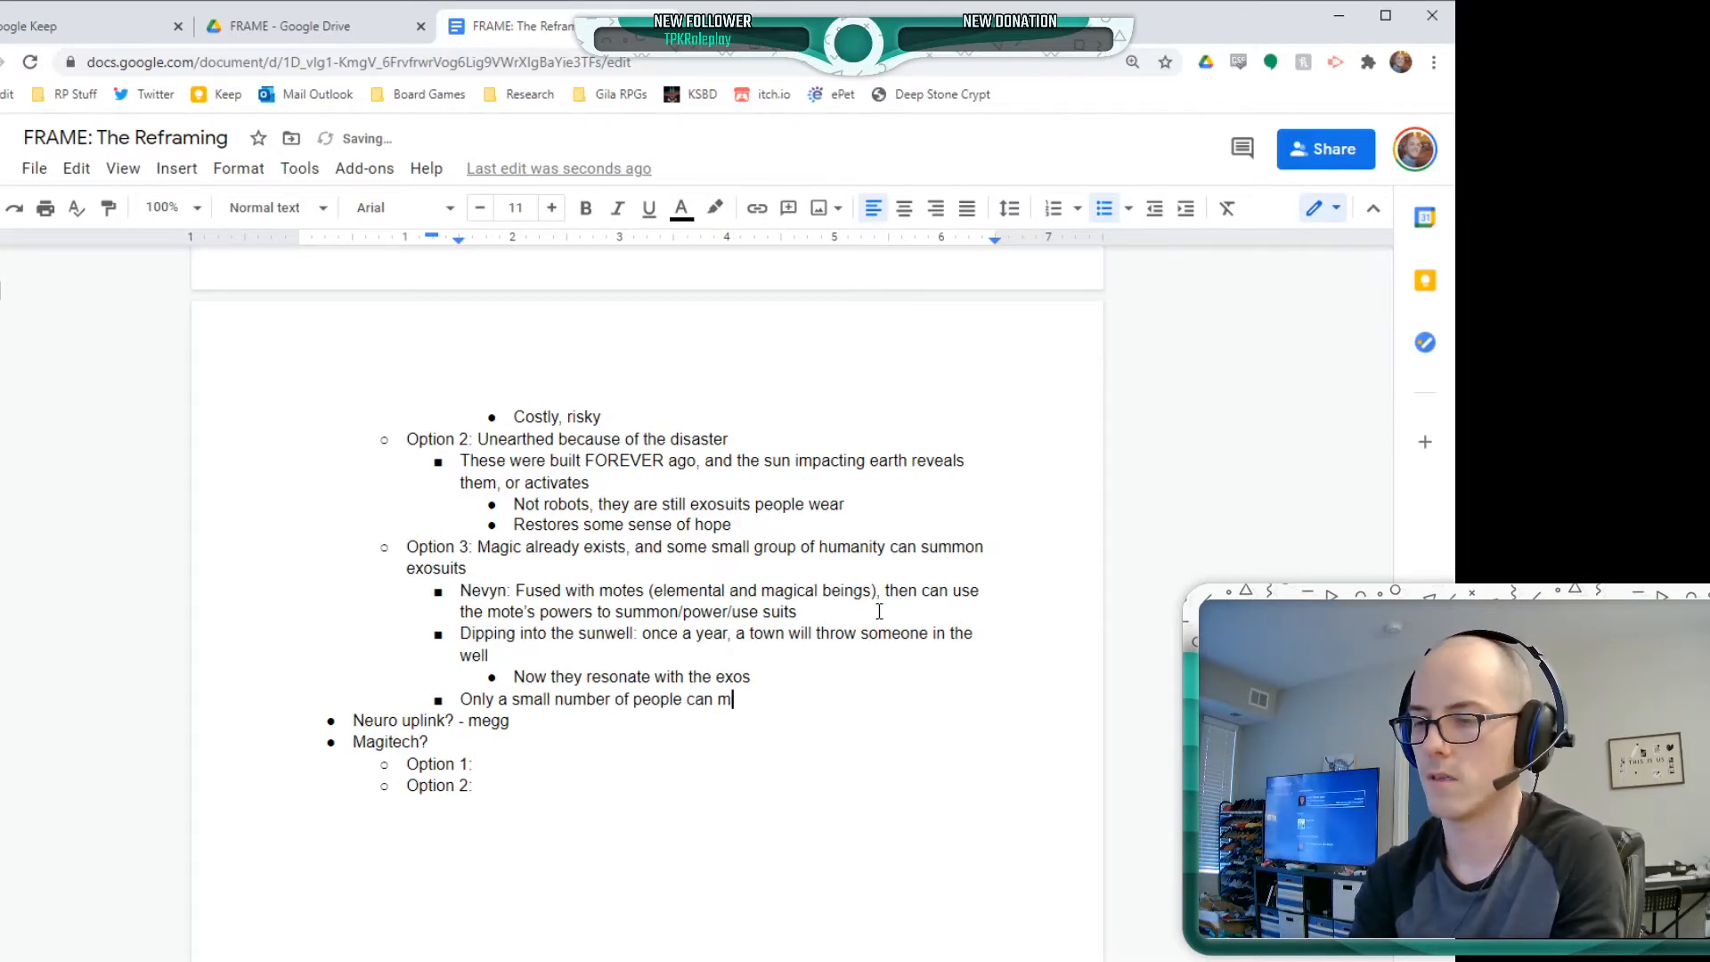
pyautogui.write('atch up with a mo')
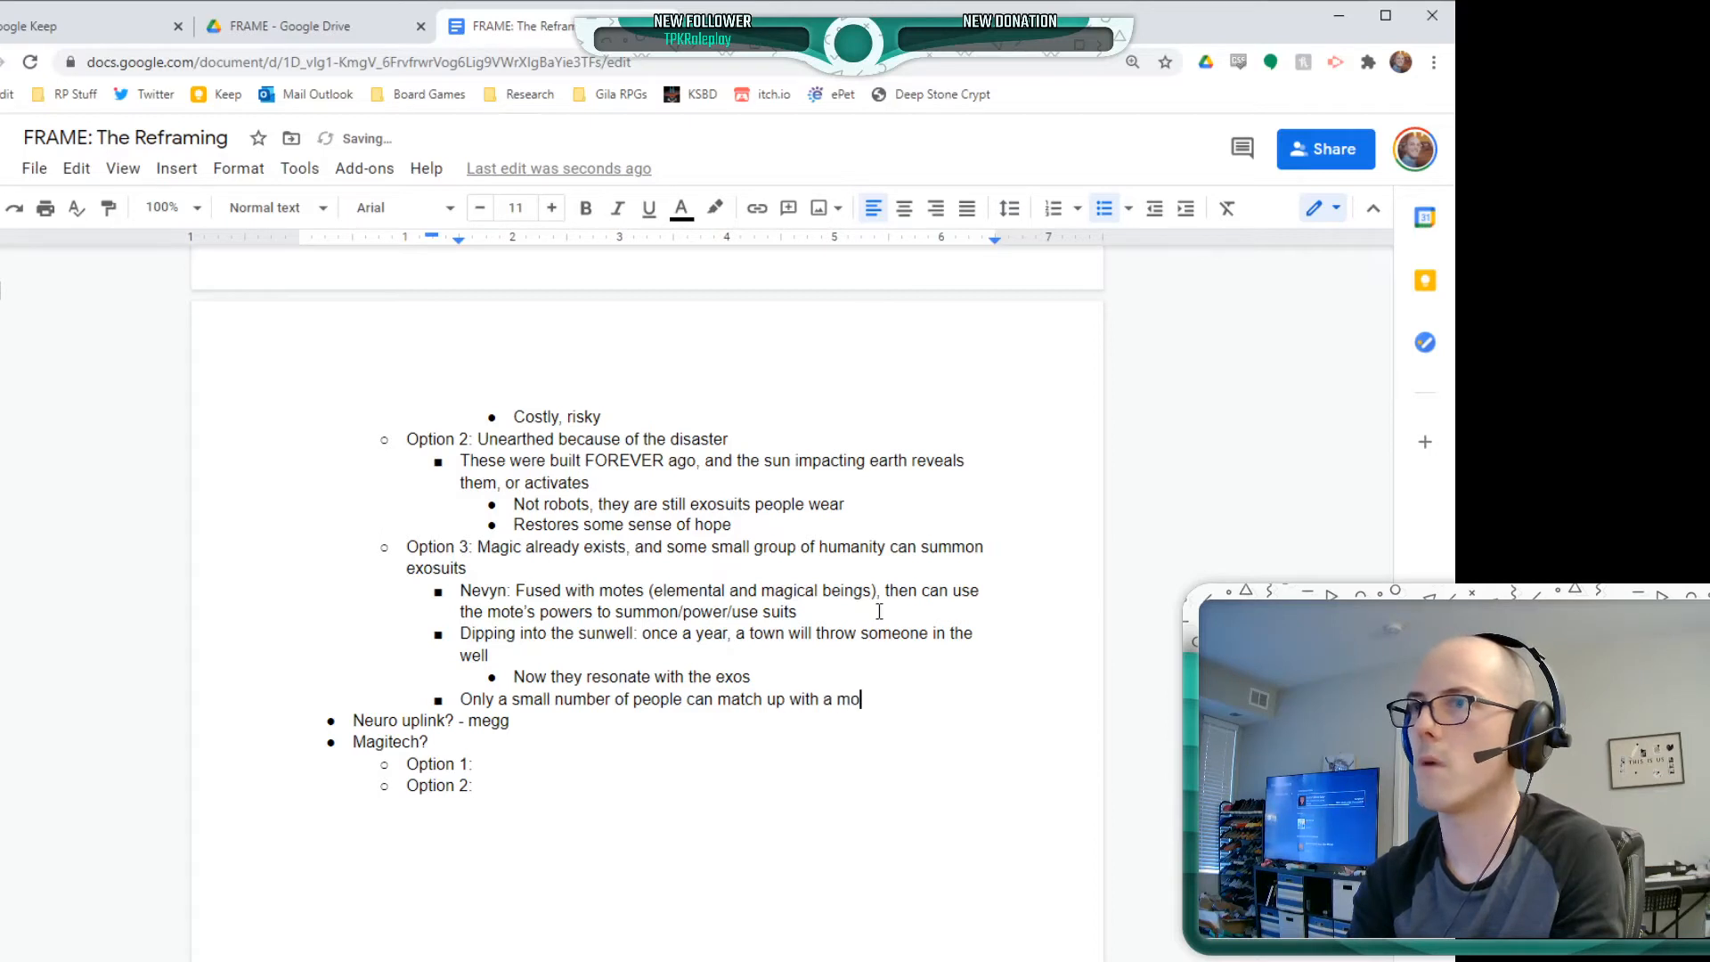
pyautogui.write('te, or reson')
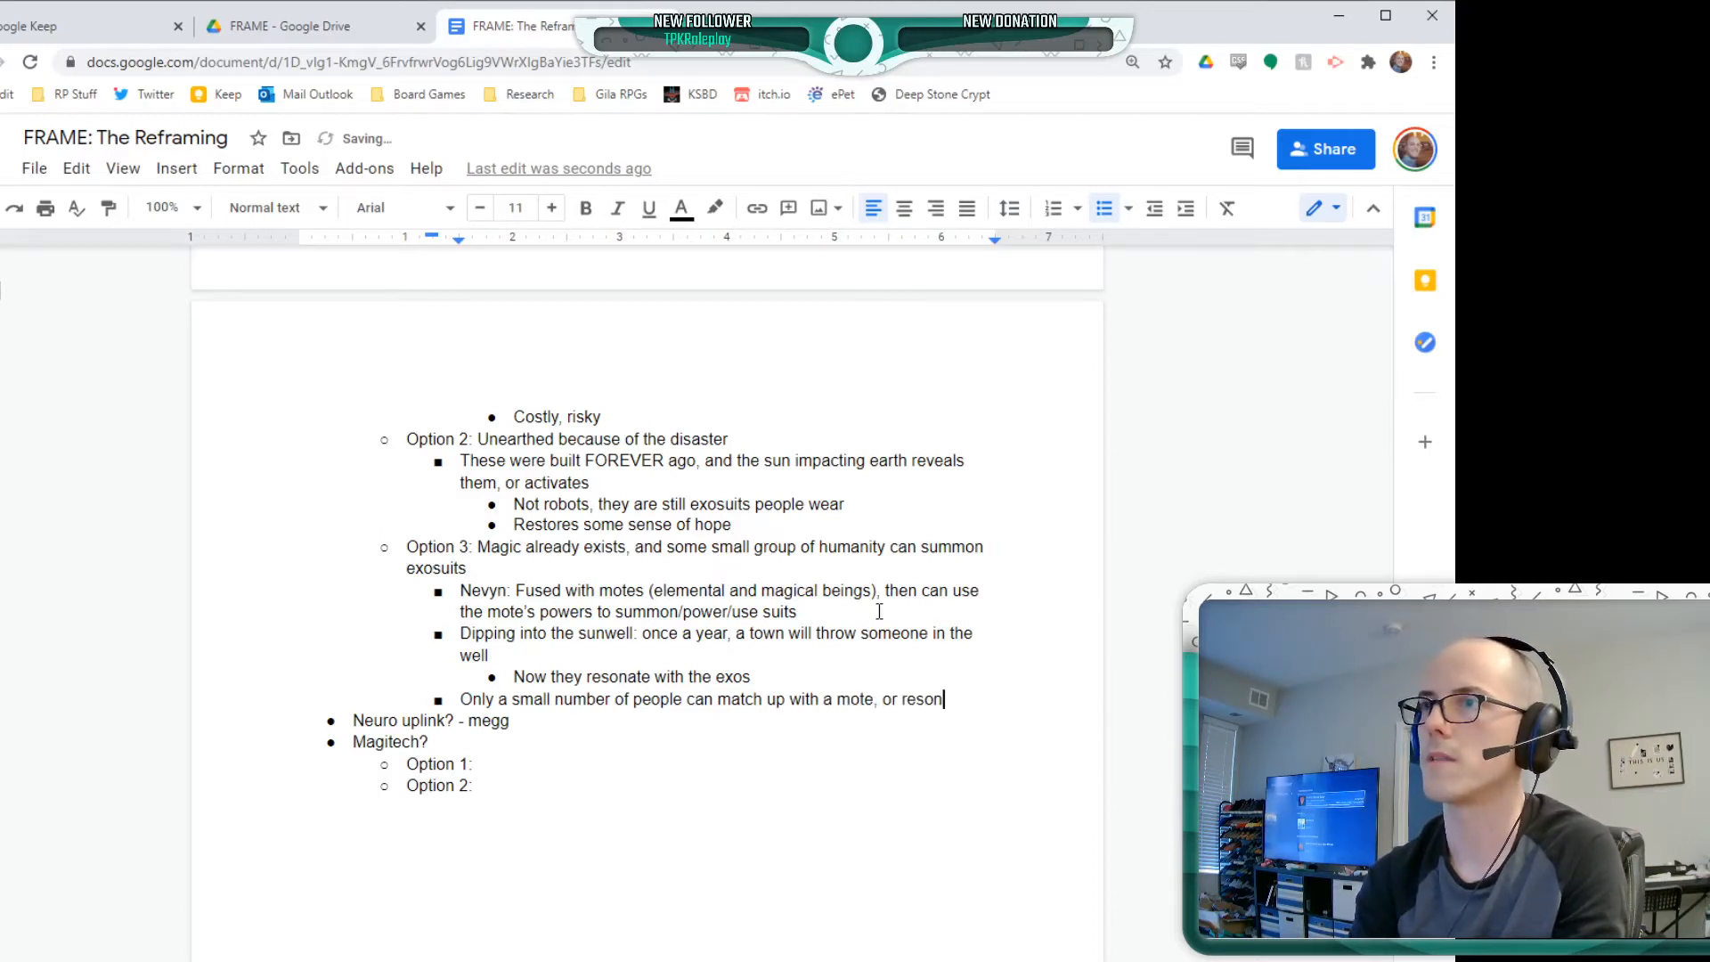
pyautogui.write('ate with the e')
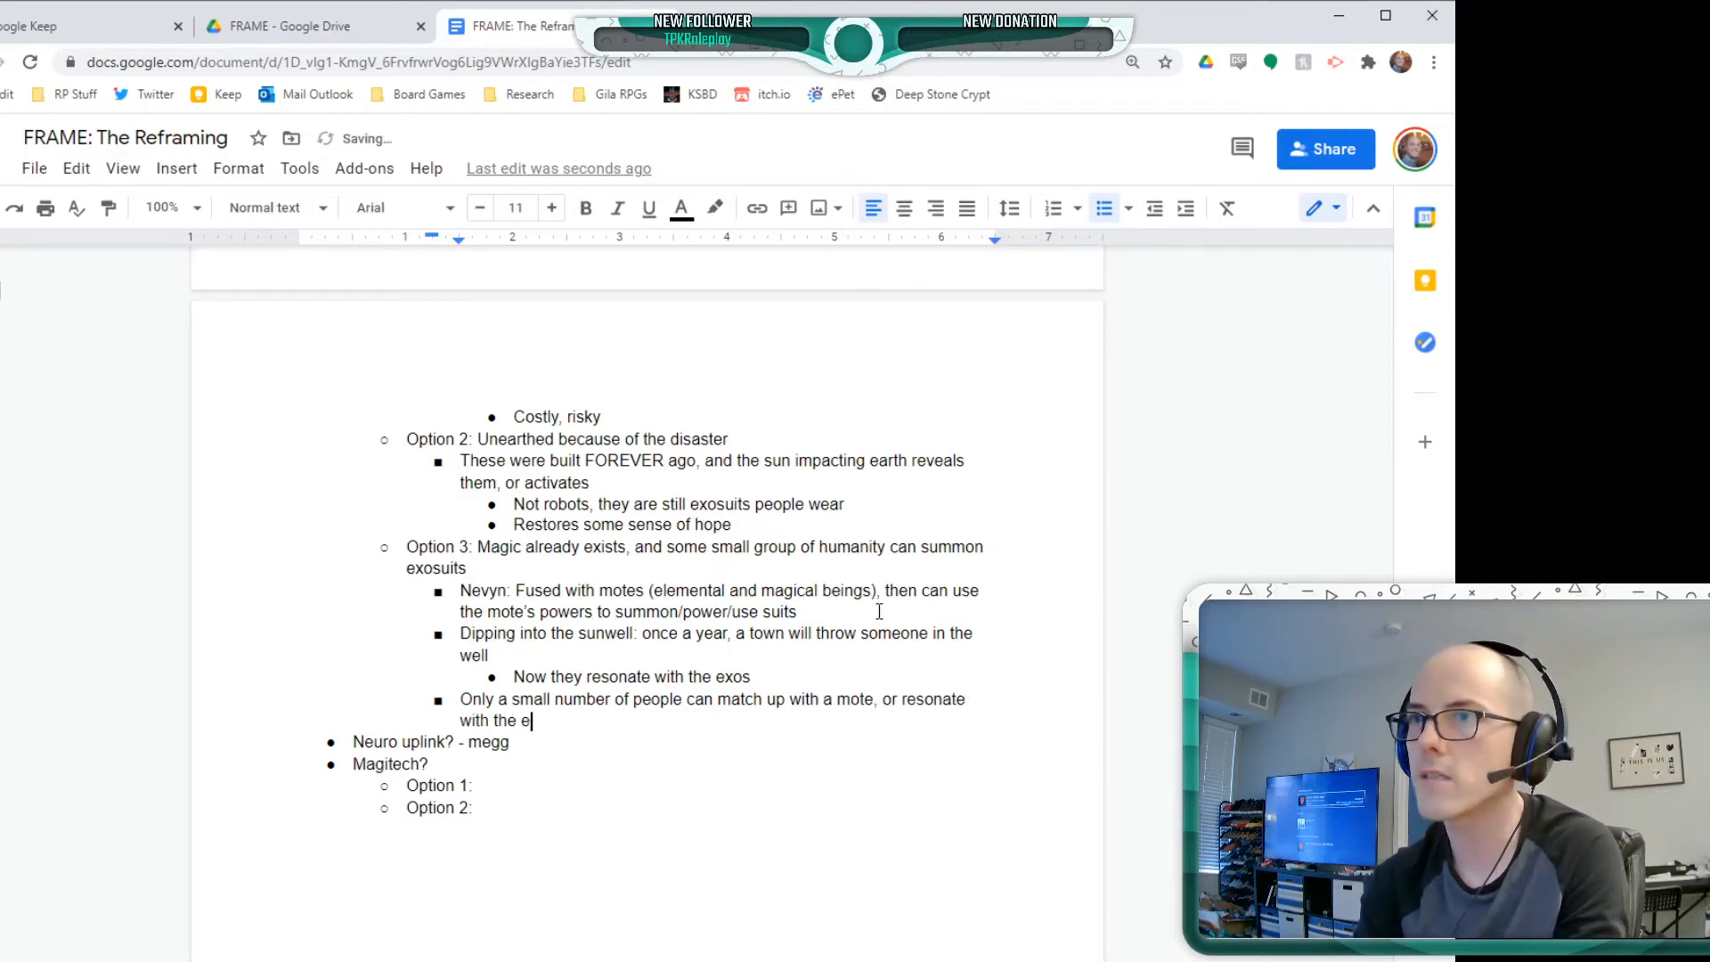
pyautogui.write('xos - megg')
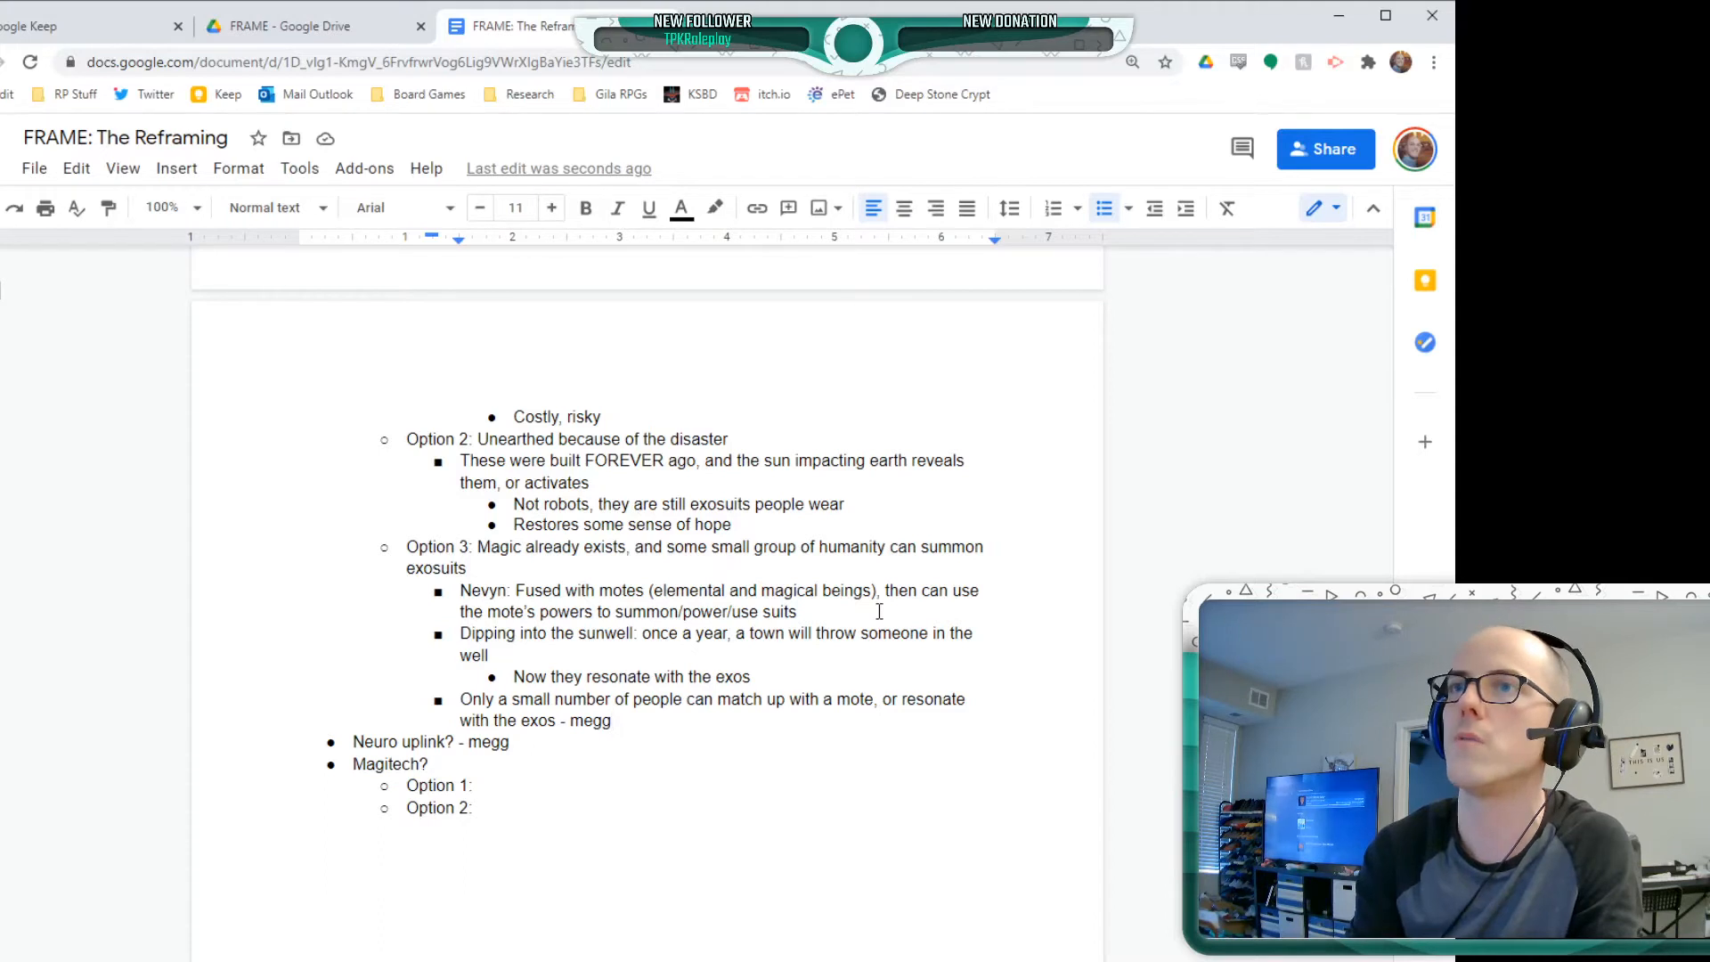
# Add the bullet "Leaning into elemental + solar + lunar magic + darkness" at the end of the Option 3 list
pyautogui.press('Return')
pyautogui.write('Lea')
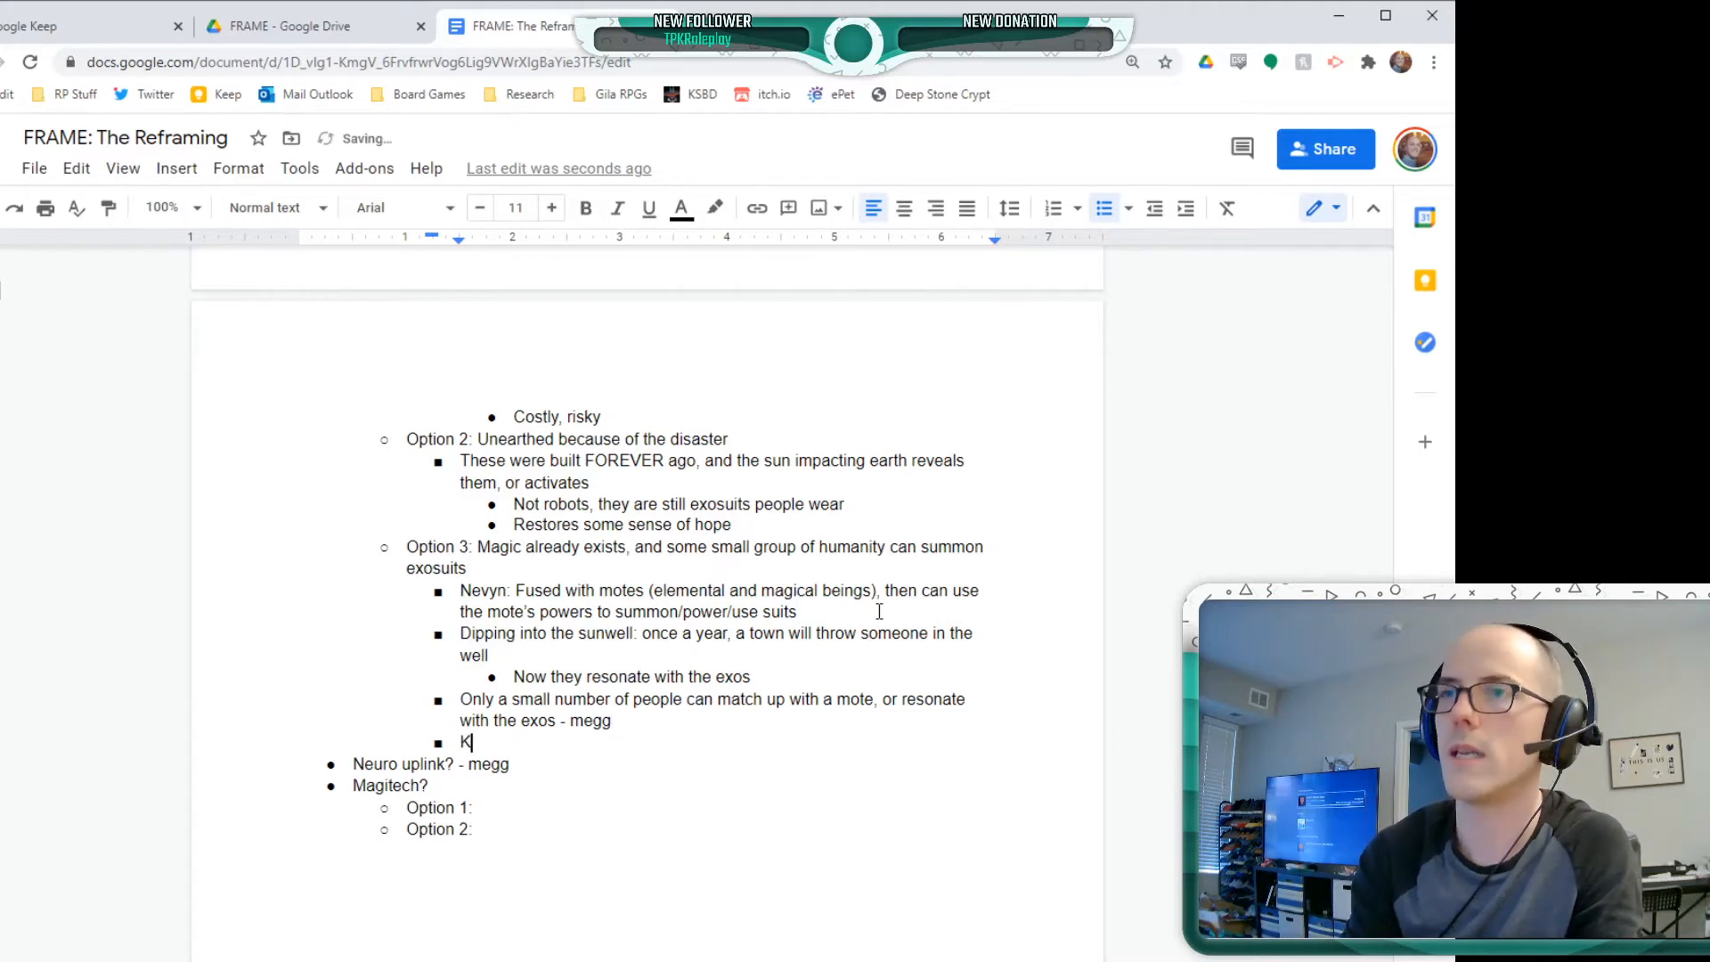
pyautogui.write('ning into ')
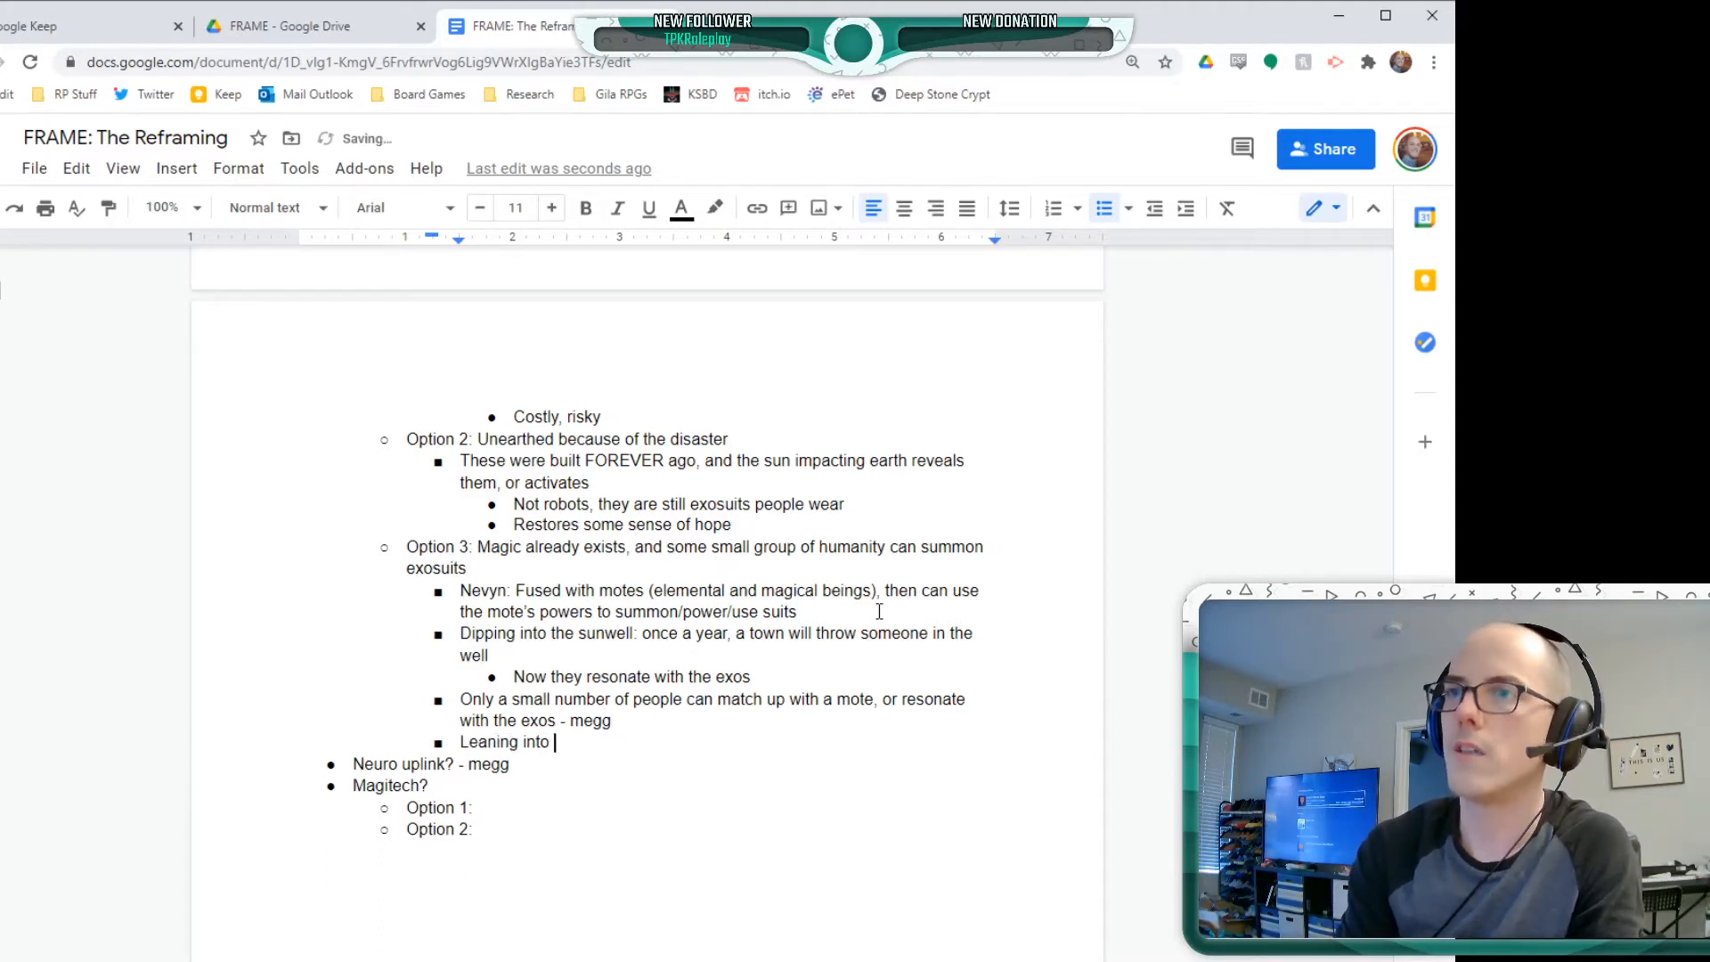
pyautogui.write('elemental + ')
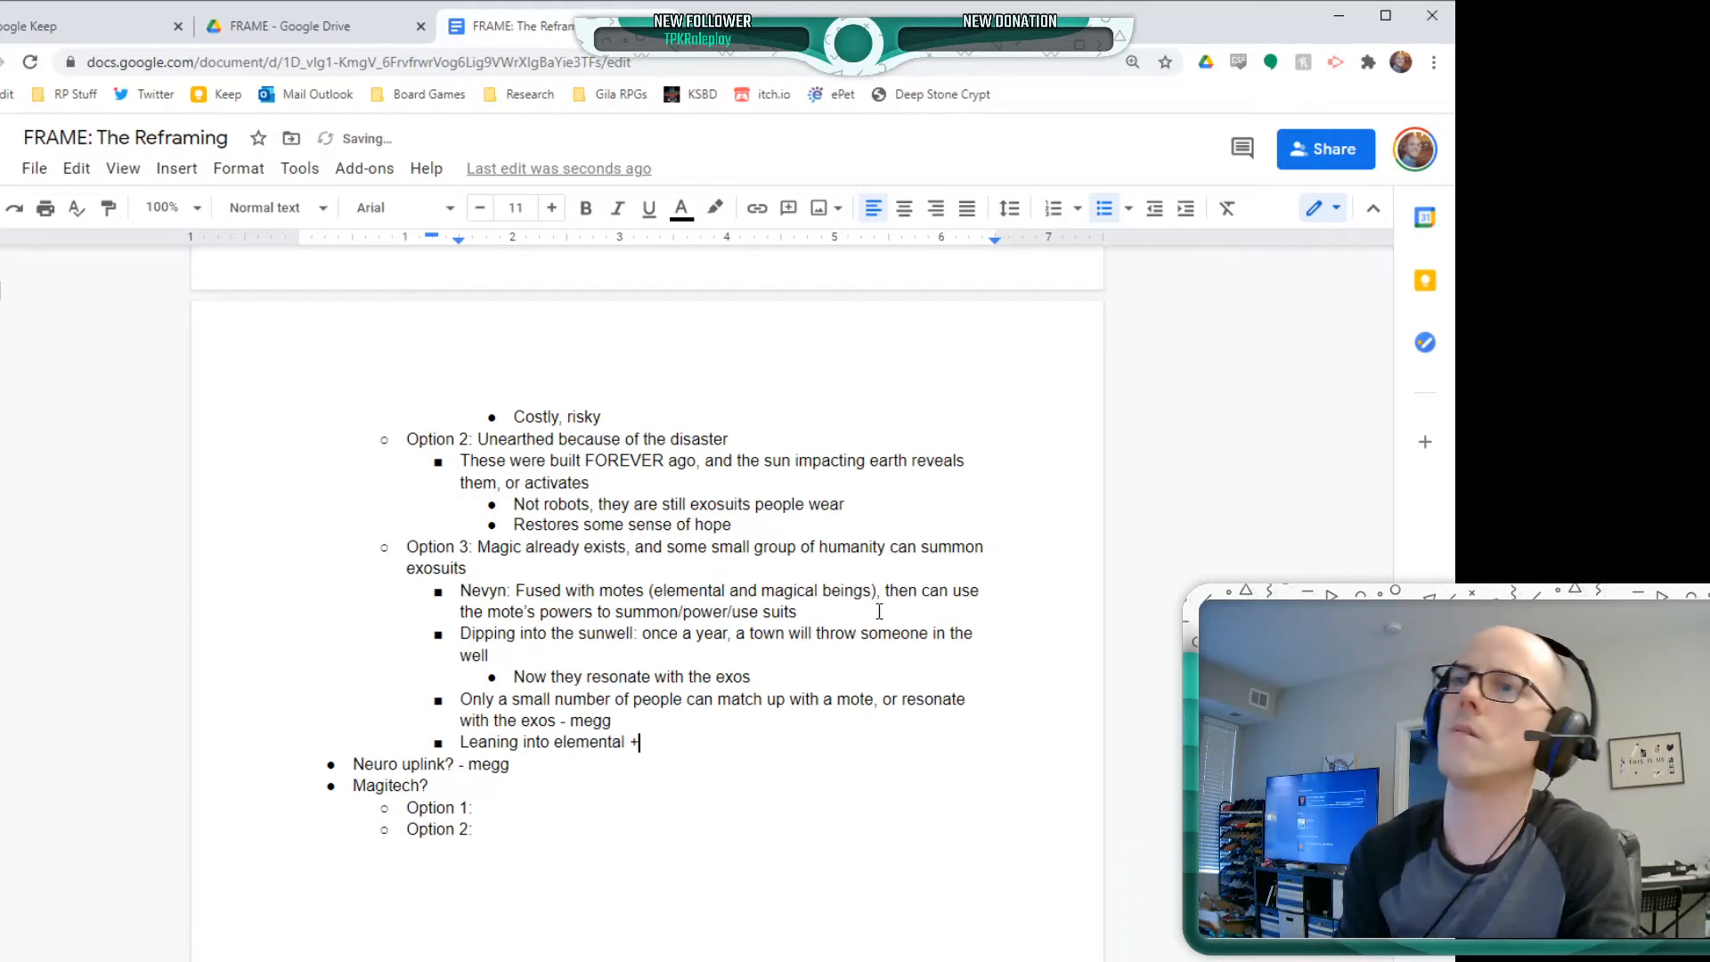
pyautogui.write('solar ')
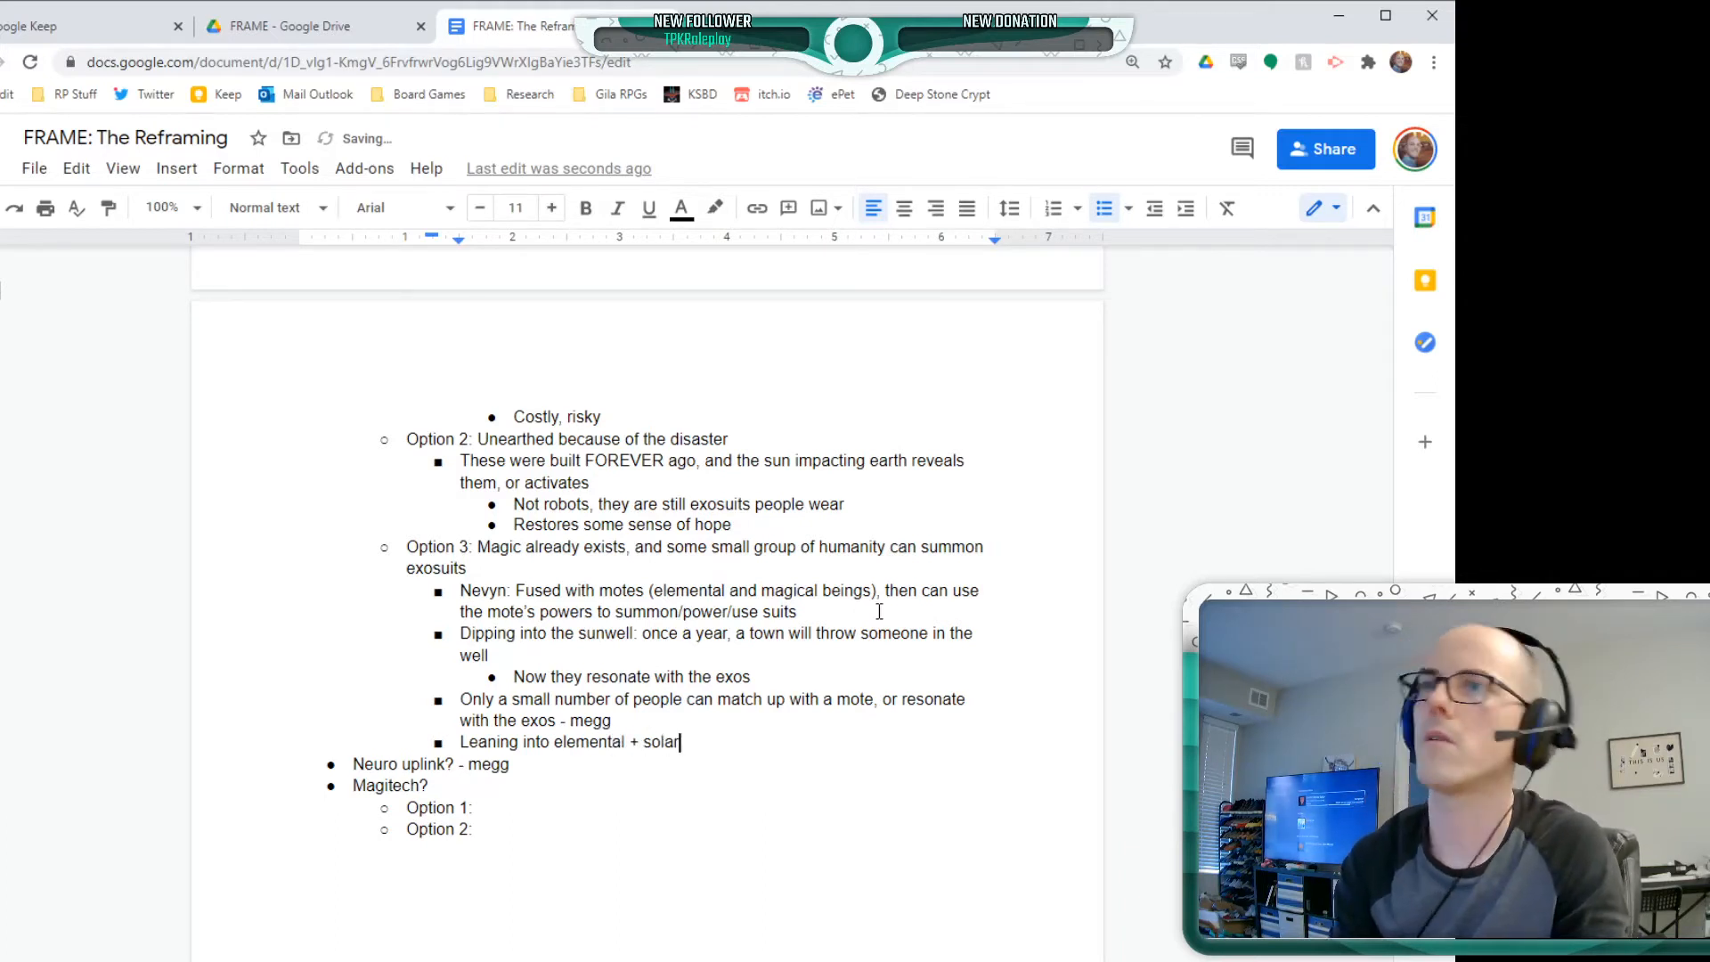
pyautogui.write('+ lu')
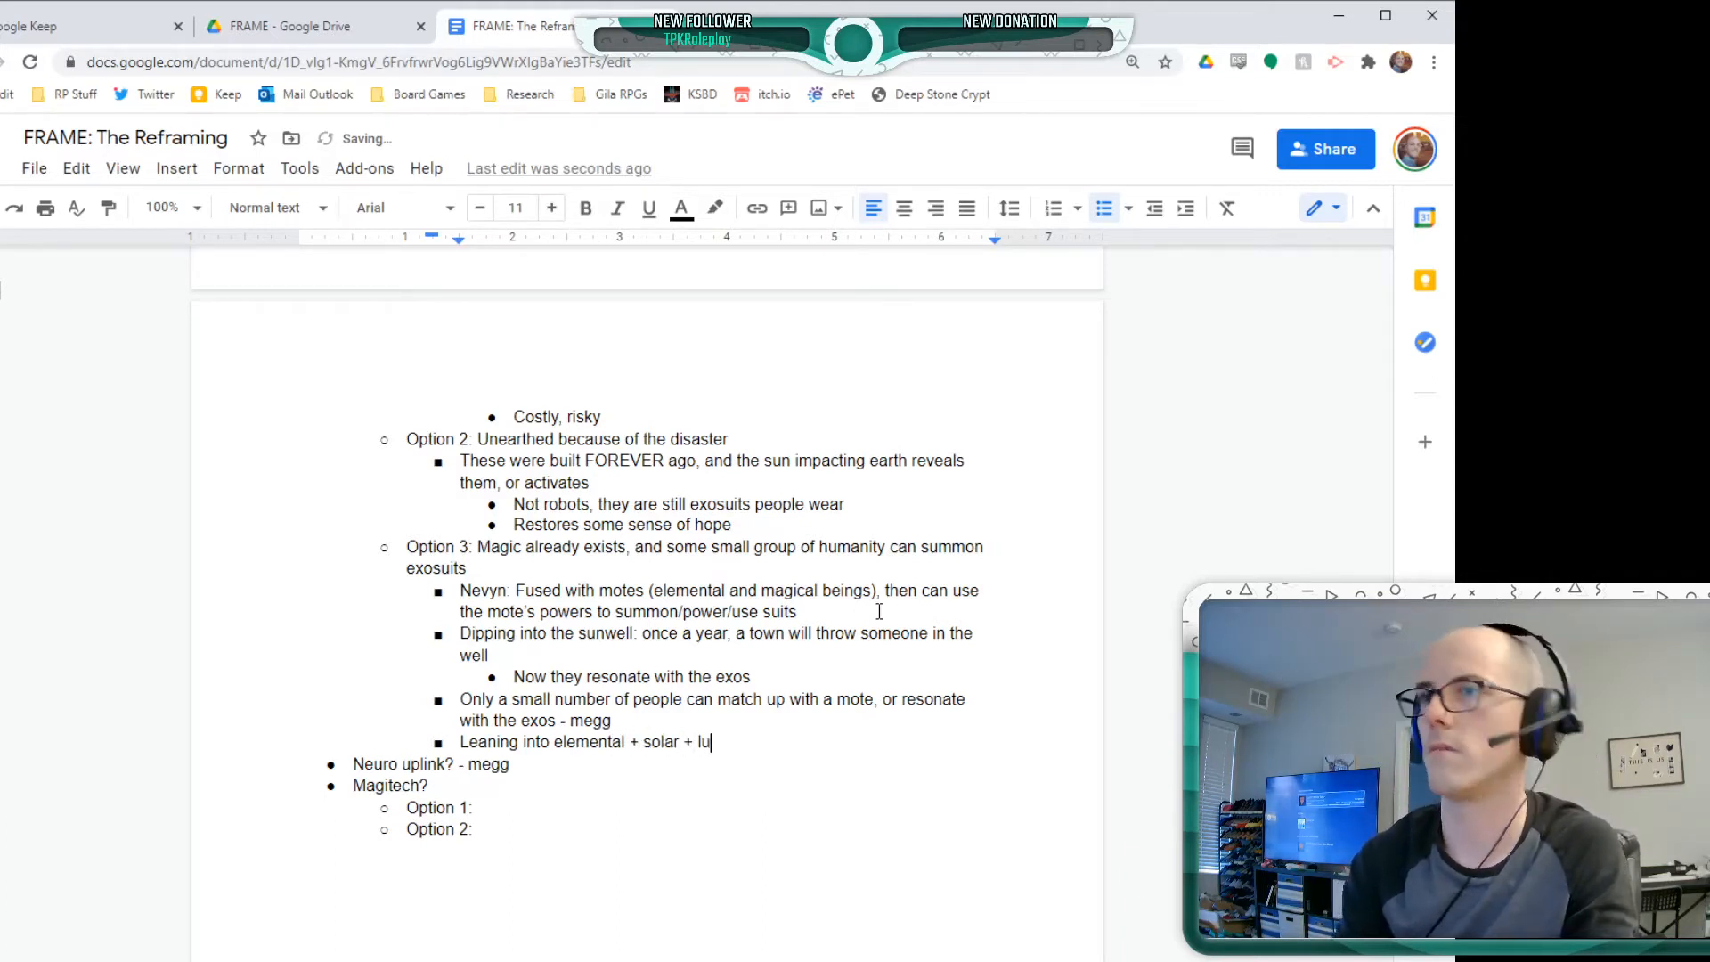
pyautogui.write('nar magic')
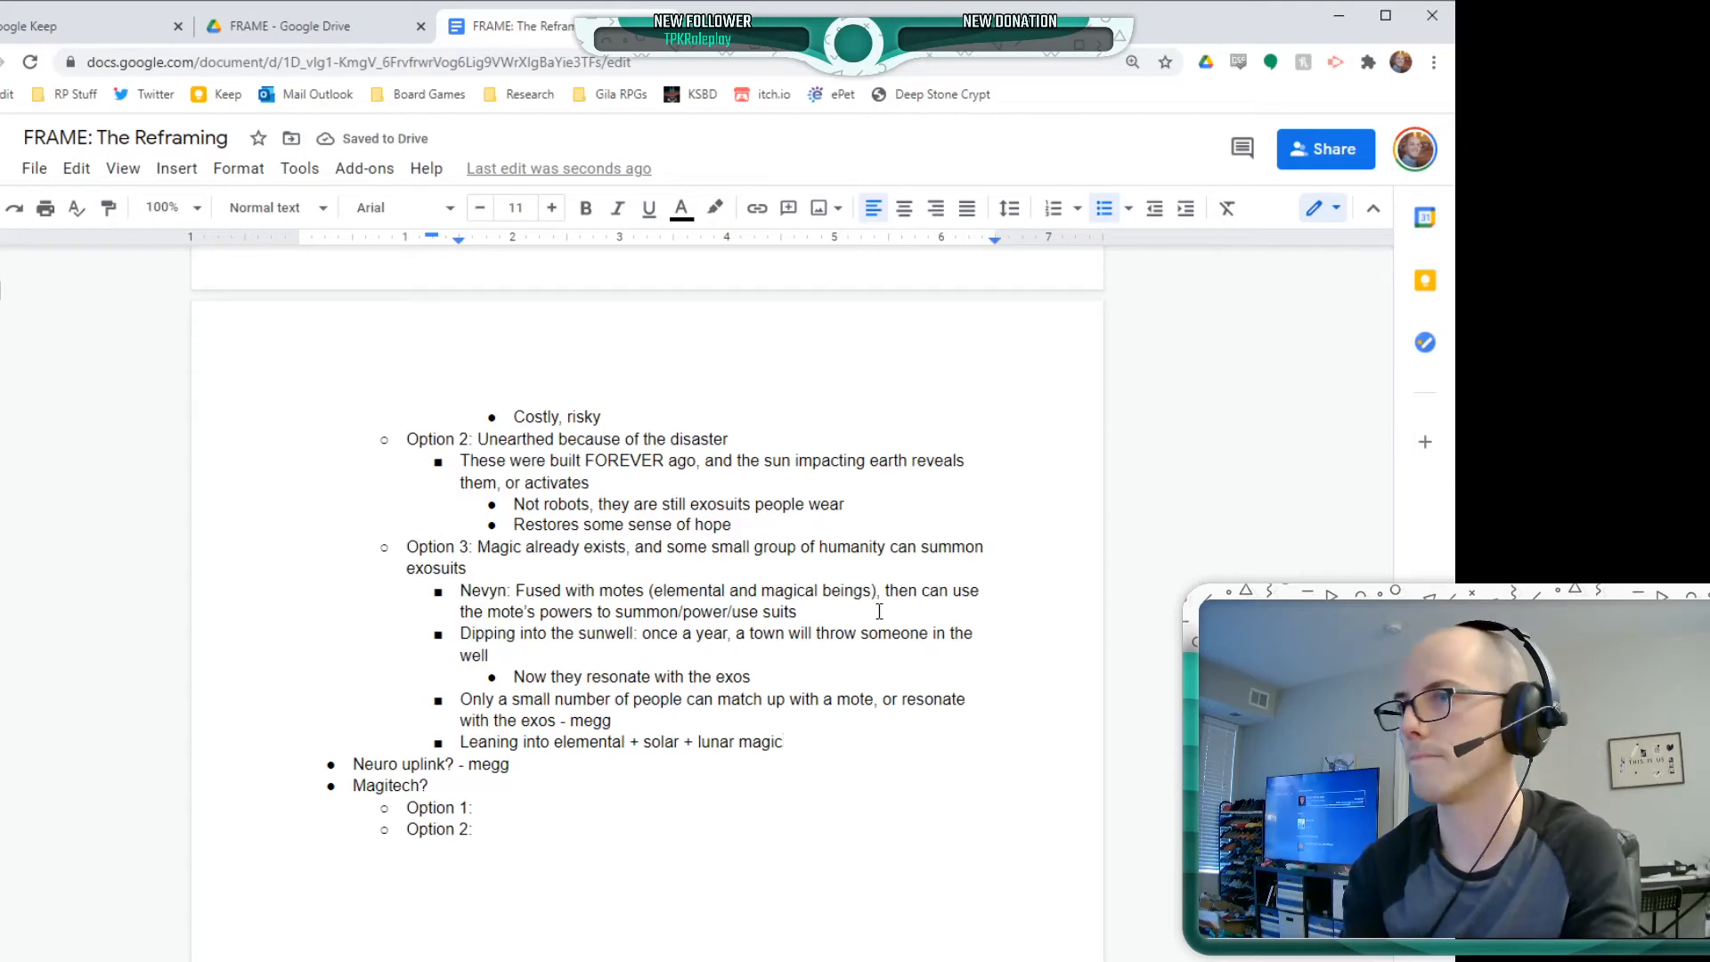
pyautogui.write(' + dar')
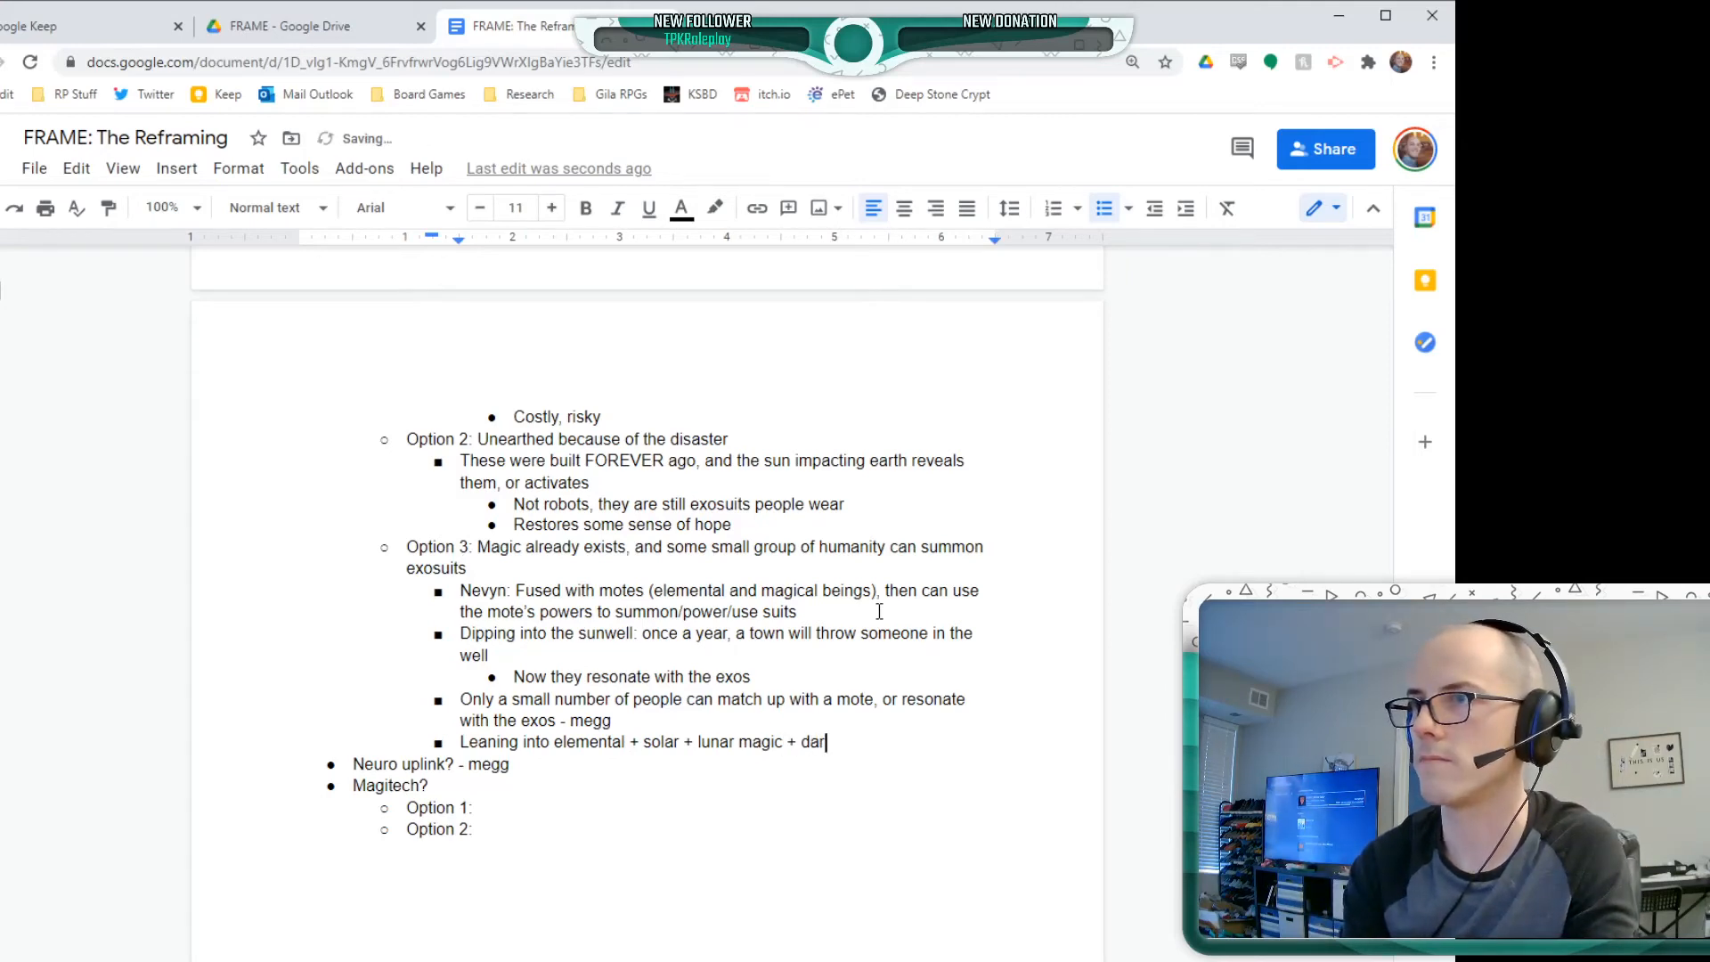
pyautogui.write('kness')
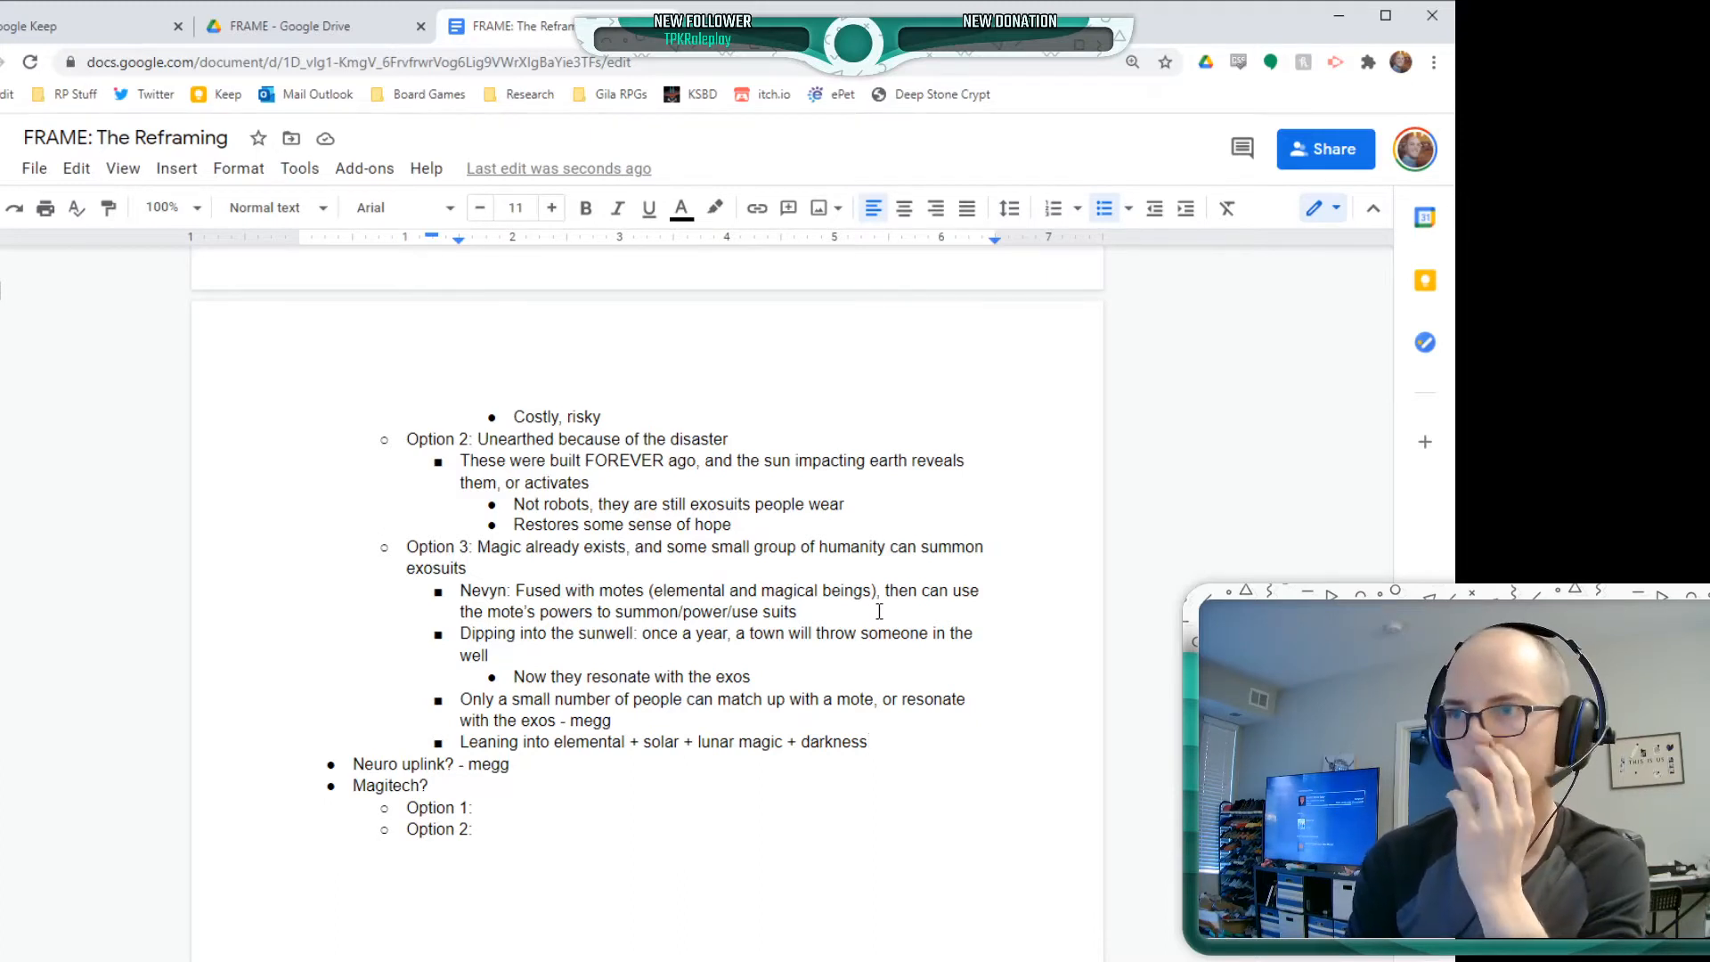
# Nest the bullet "Combo Idea: CC, select a mote that you've fused with + Exo that you want to pilot" beneath the elemental magic bullet
pyautogui.press('Return')
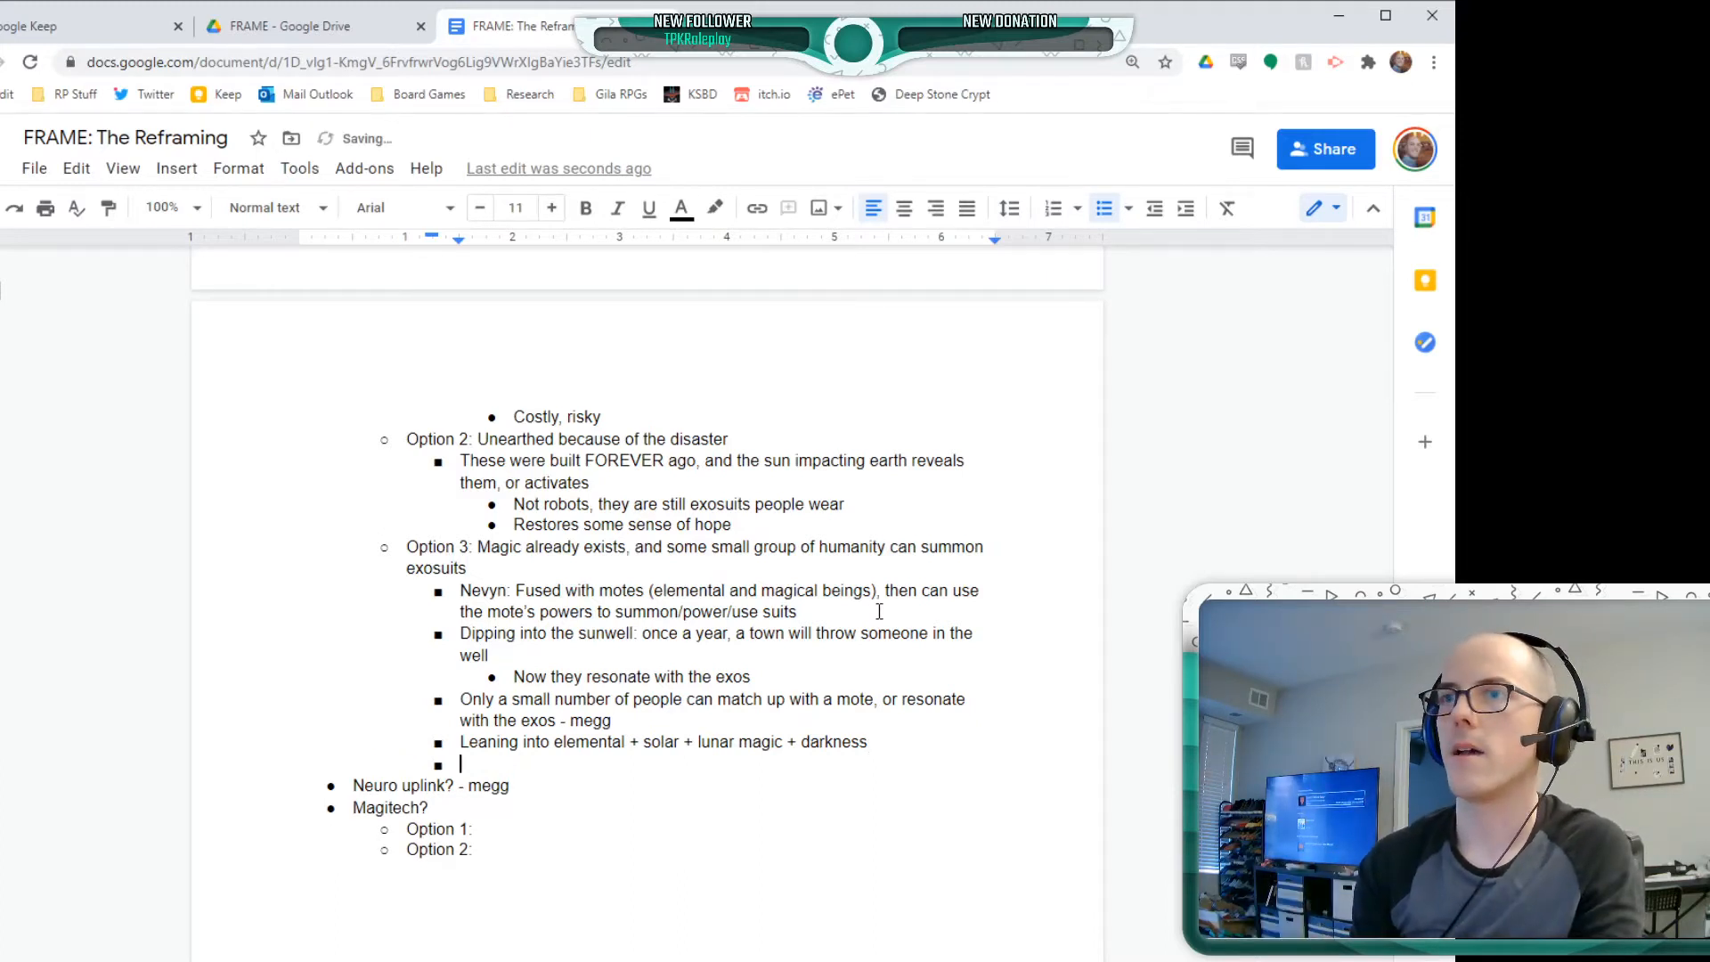
pyautogui.press('Tab')
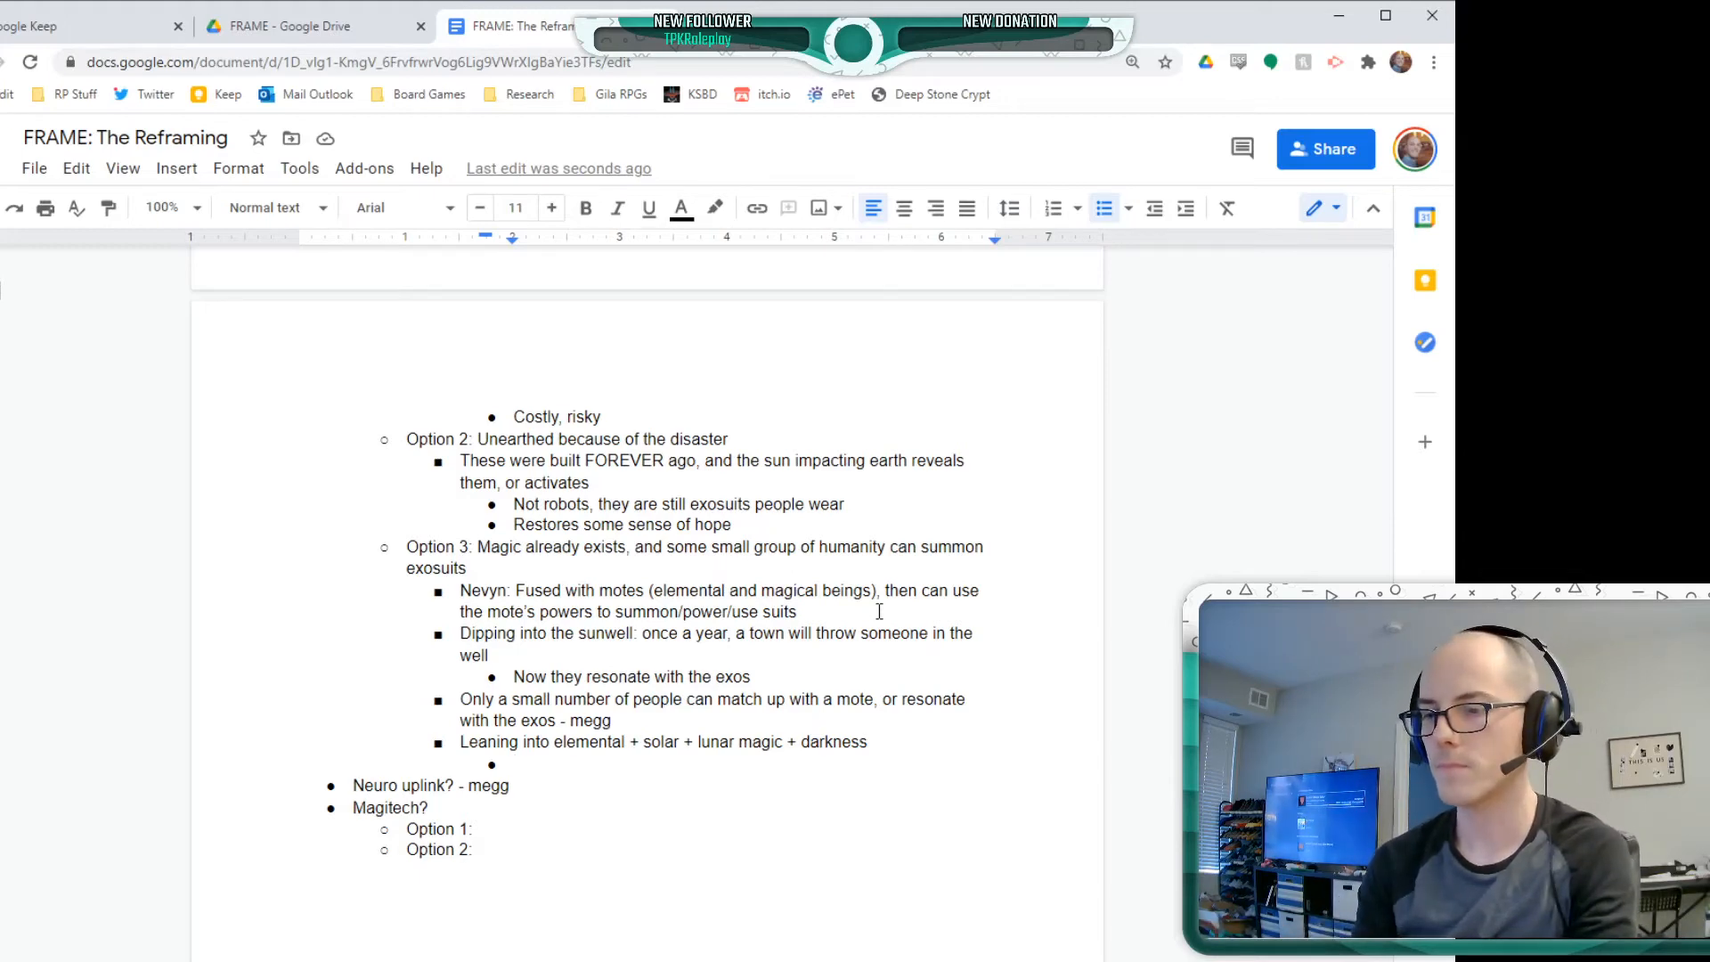
pyautogui.write('Combo Idea:')
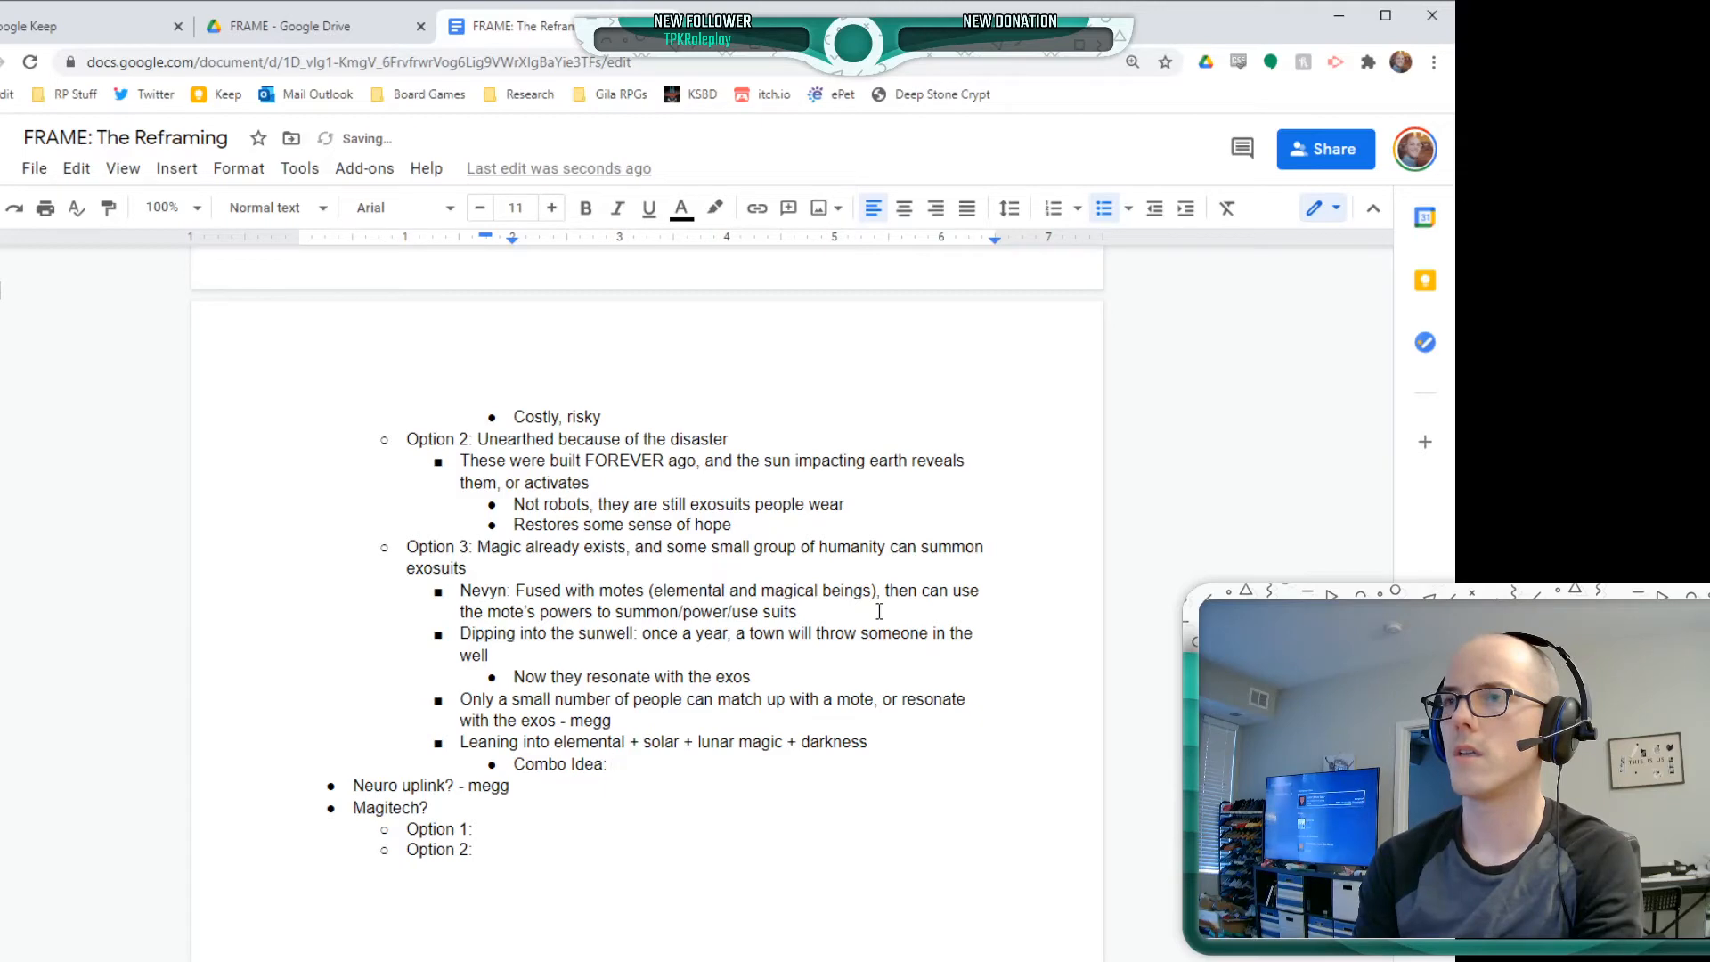
pyautogui.write('CC, ')
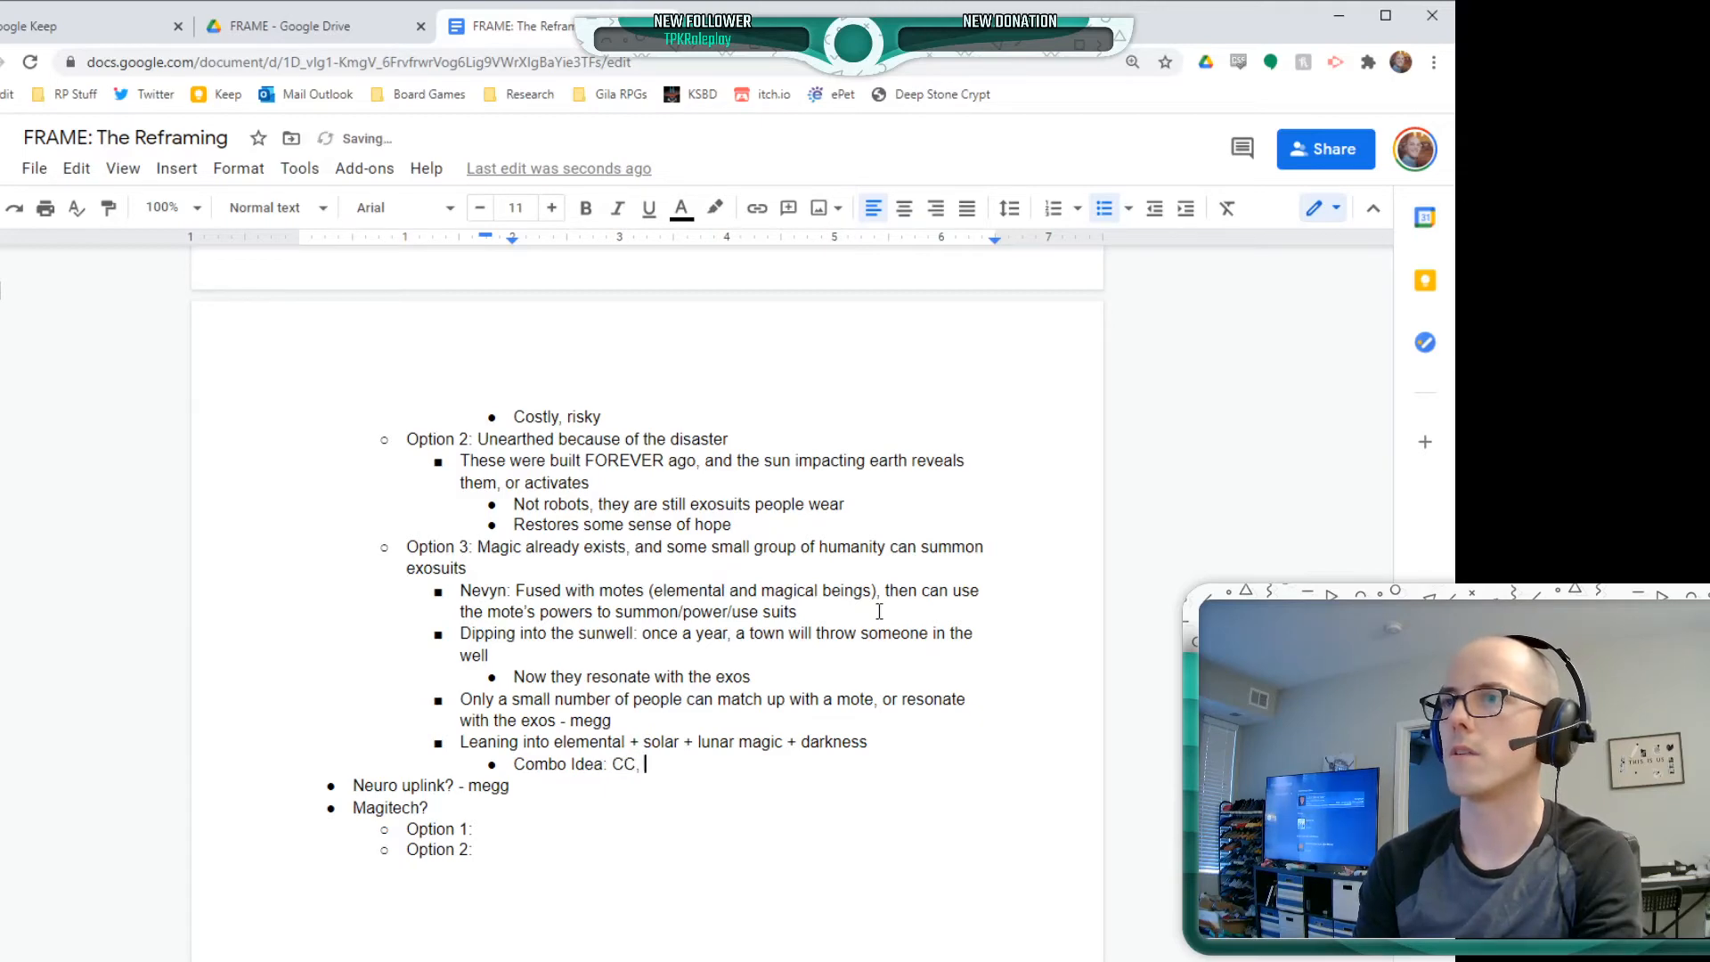
pyautogui.write('select a mote')
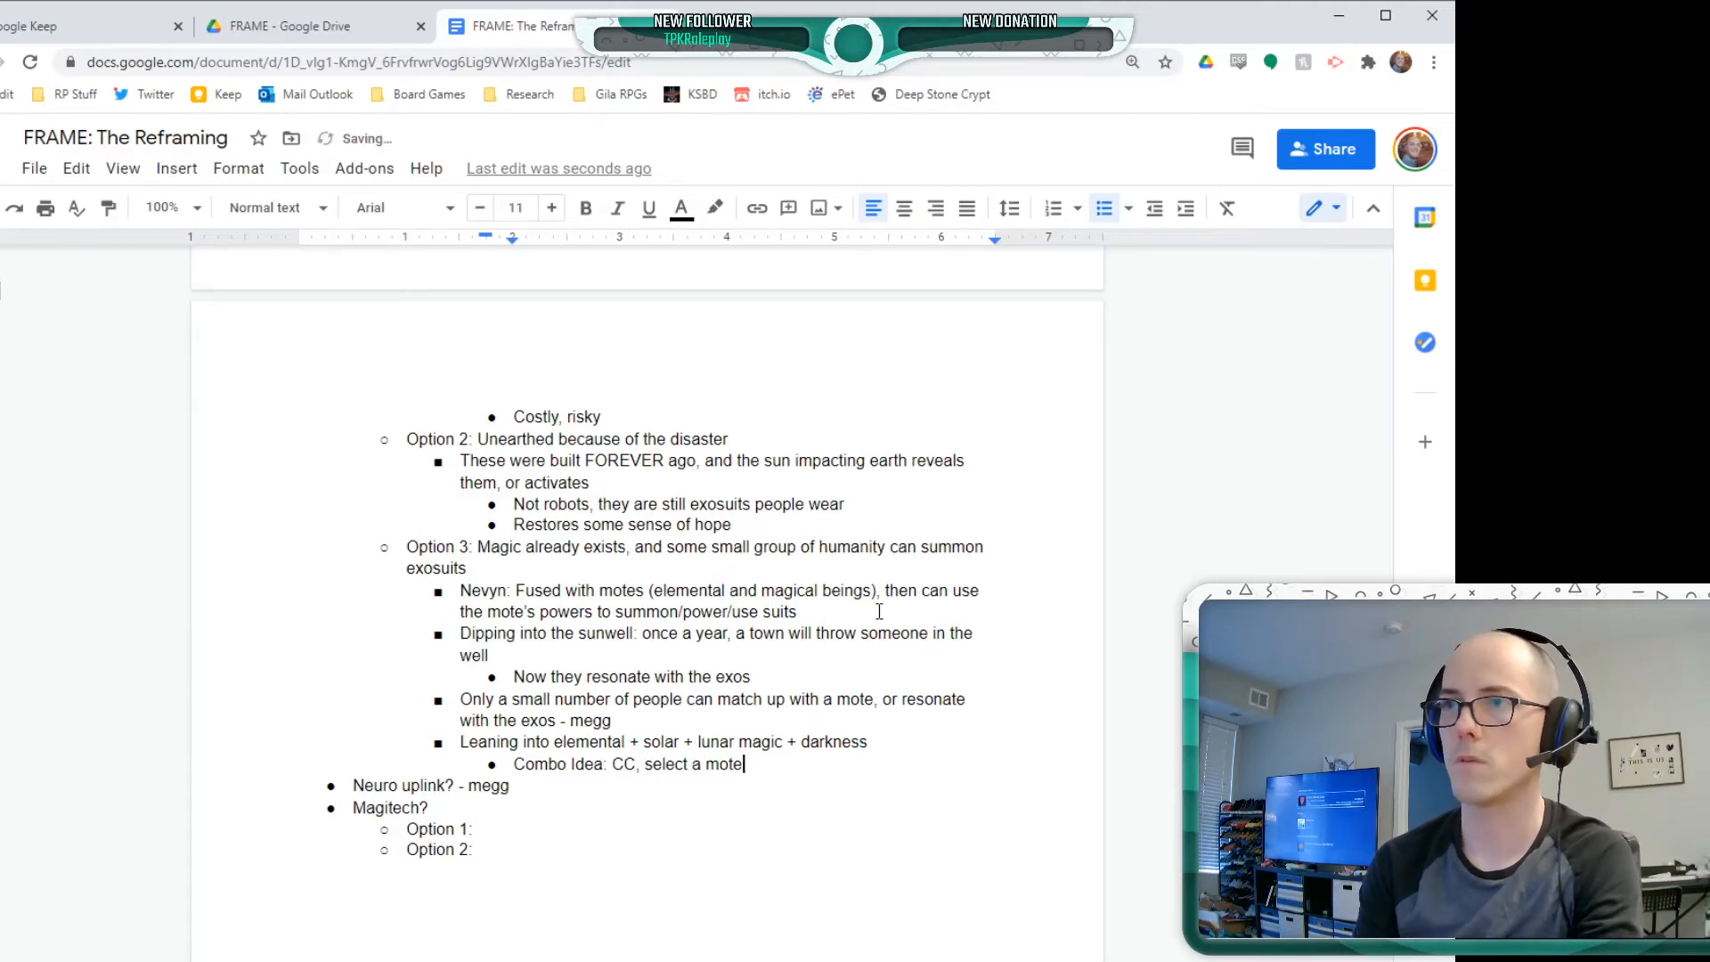
pyautogui.write(" that you've f")
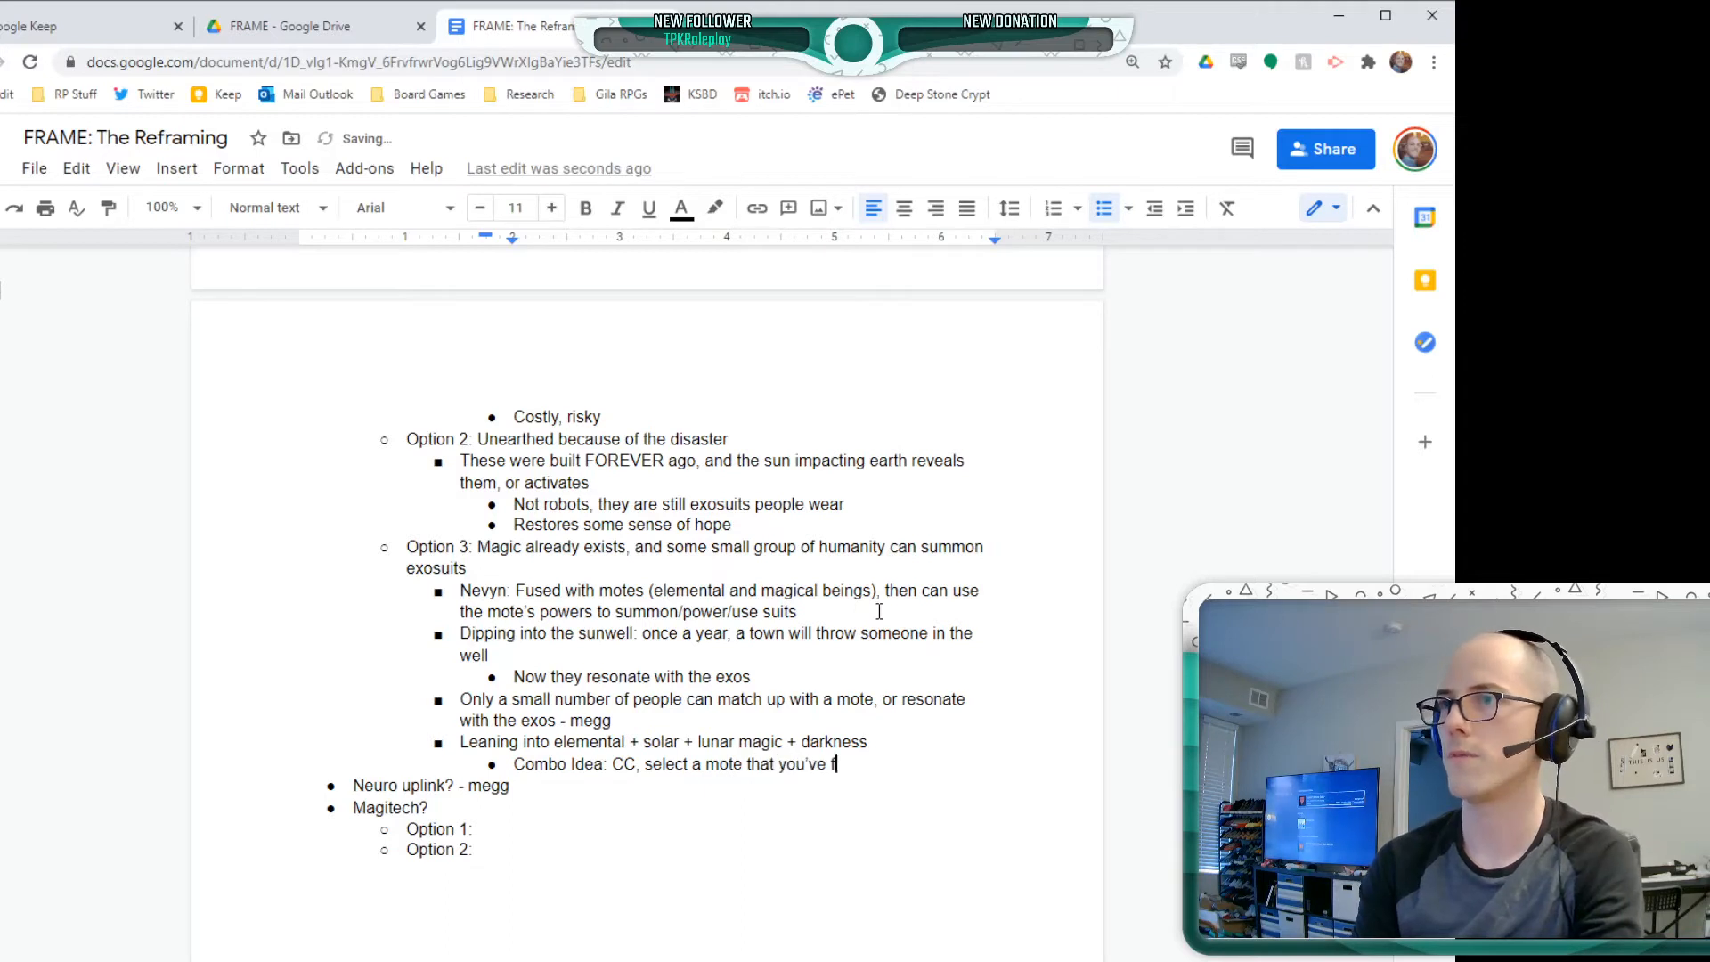
pyautogui.write('used with')
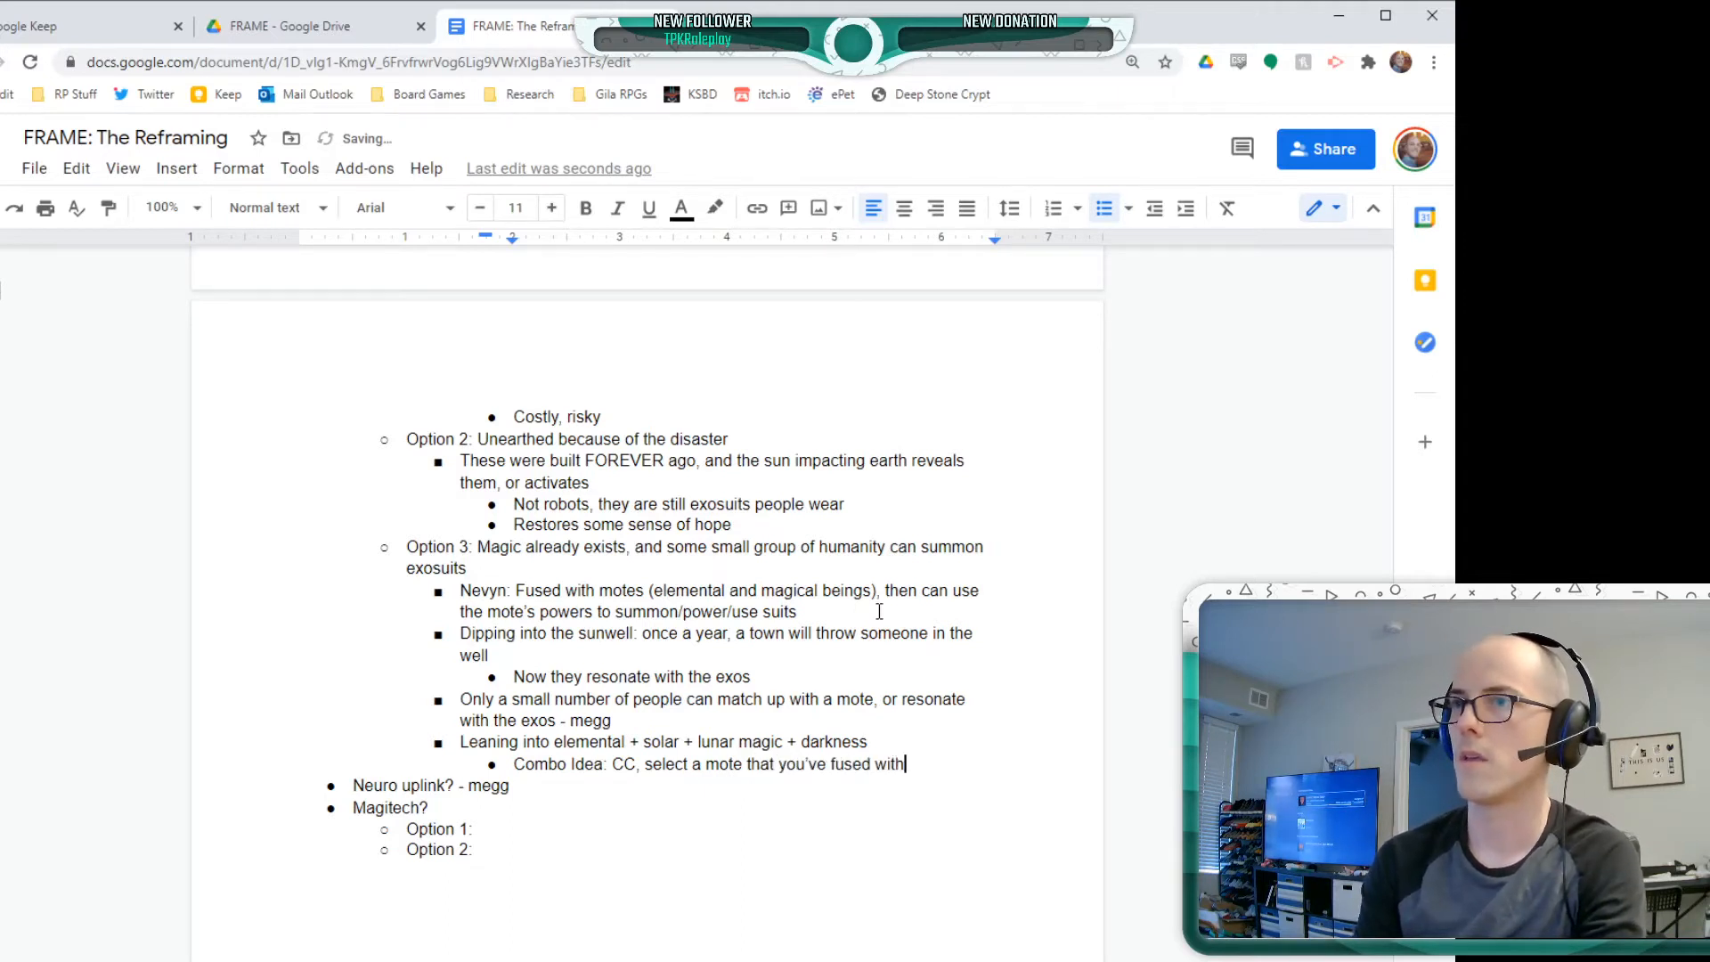
pyautogui.write(' + Exo ')
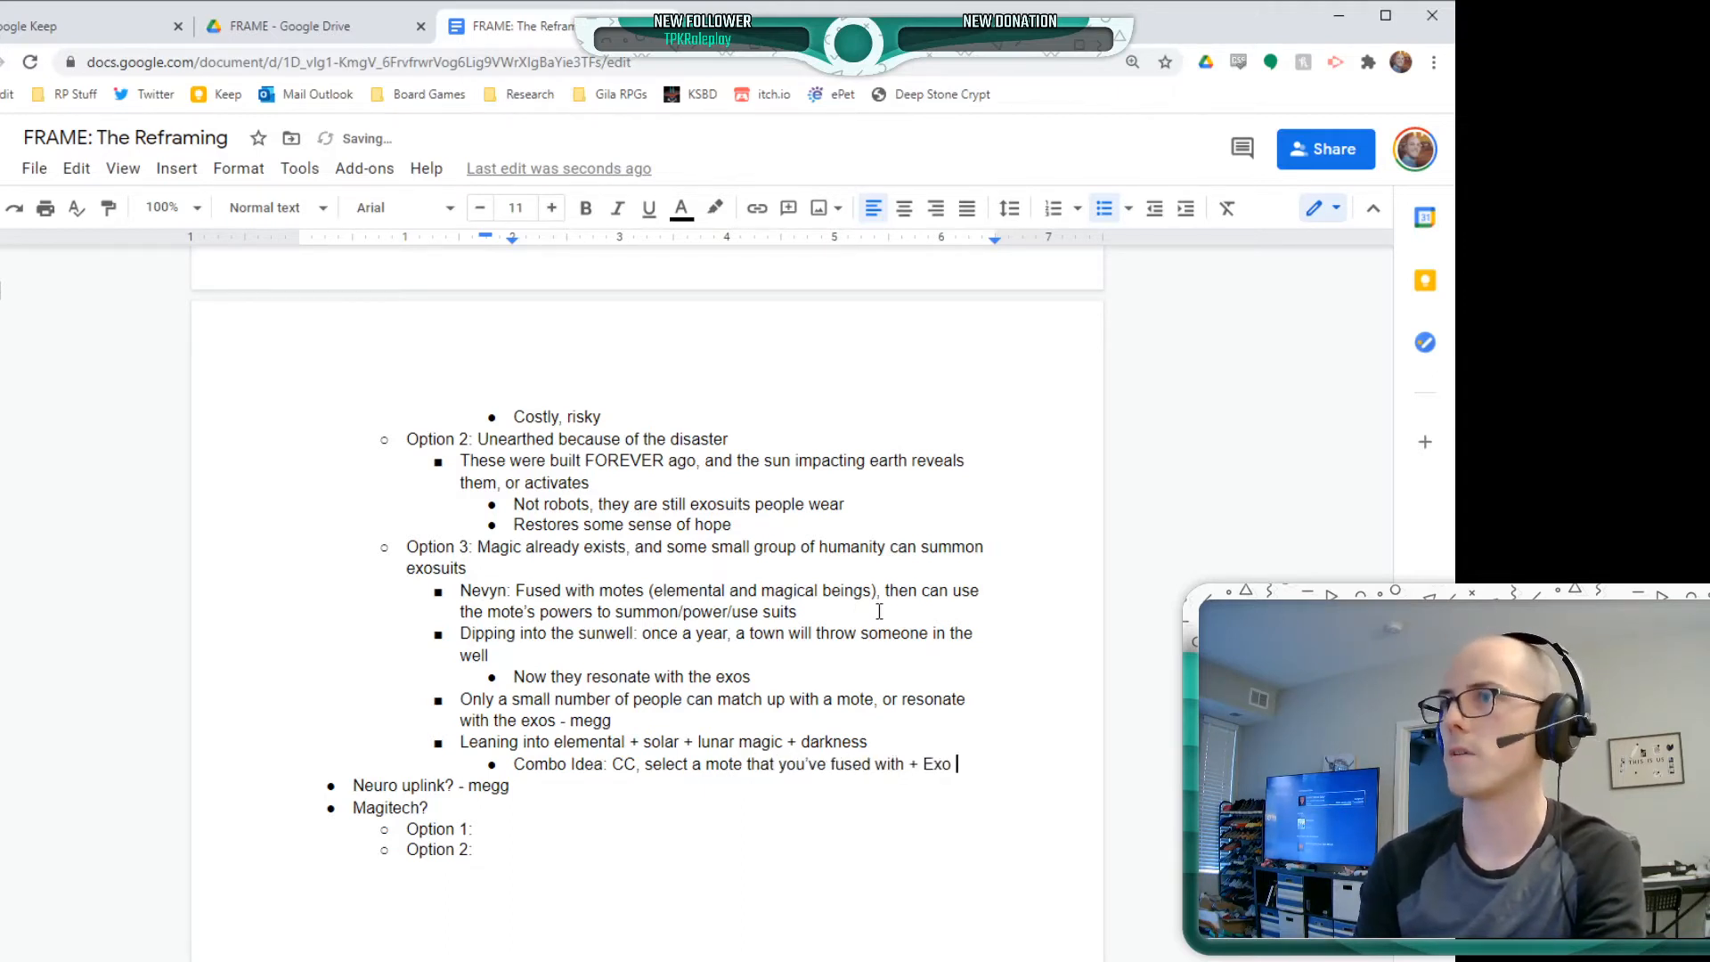
pyautogui.write('that you wou')
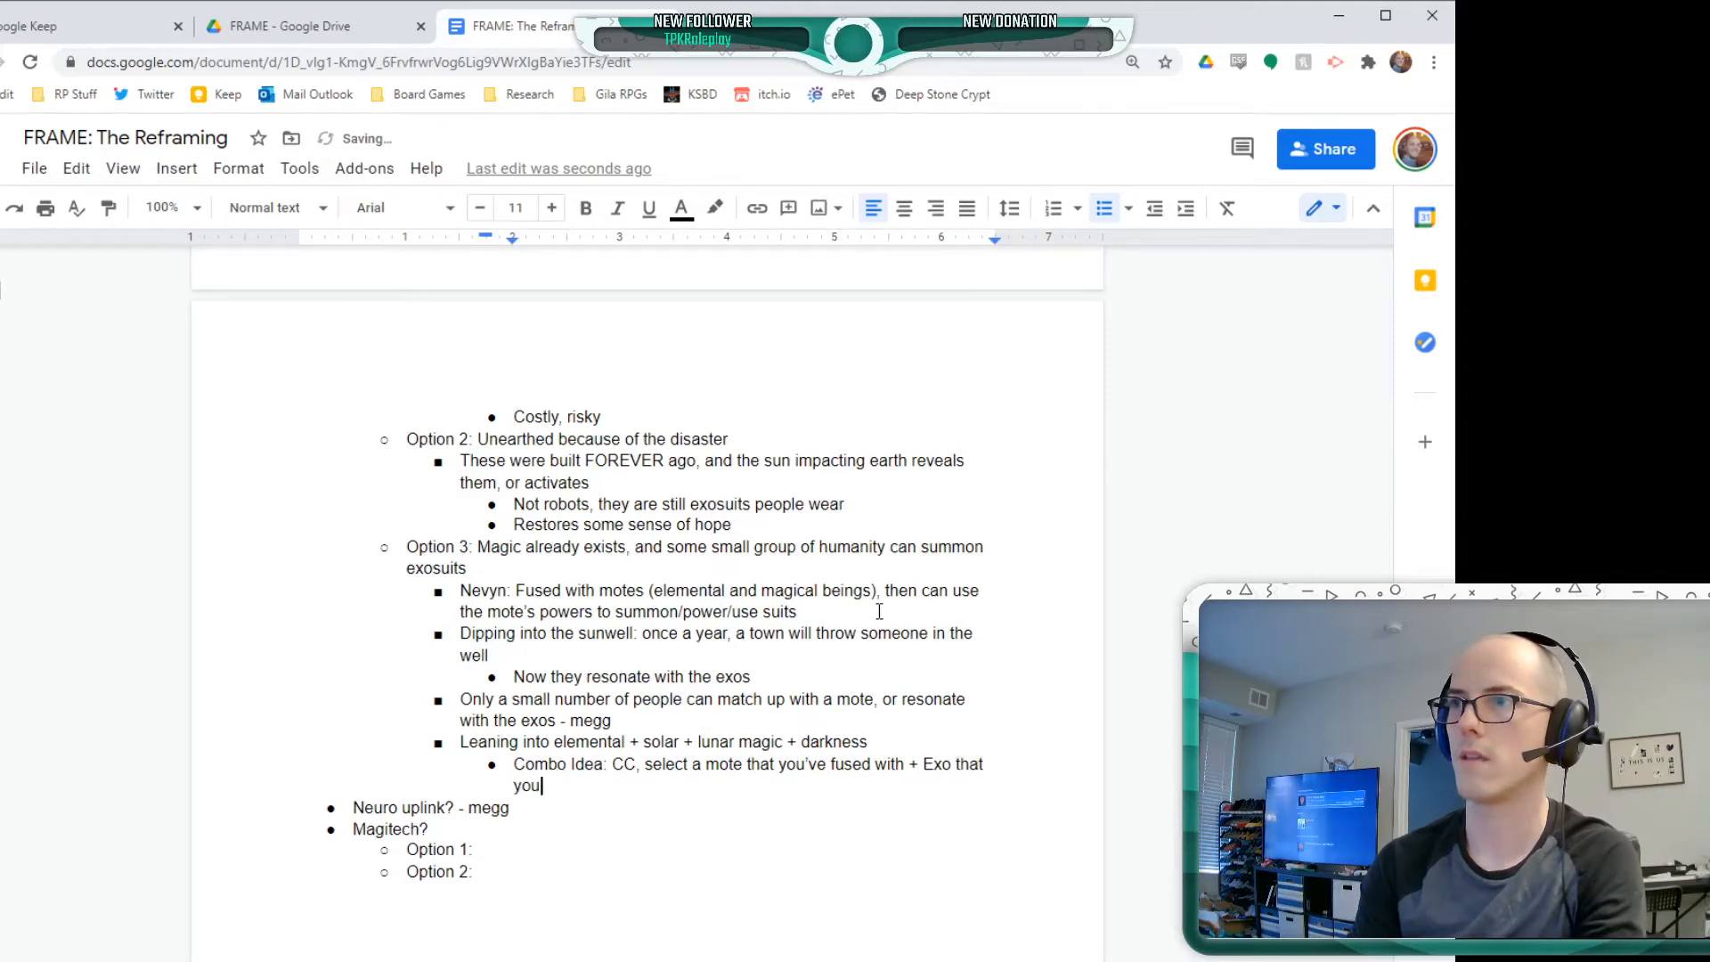
pyautogui.press('BackSpace')
pyautogui.press('BackSpace')
pyautogui.write('ant to pilot')
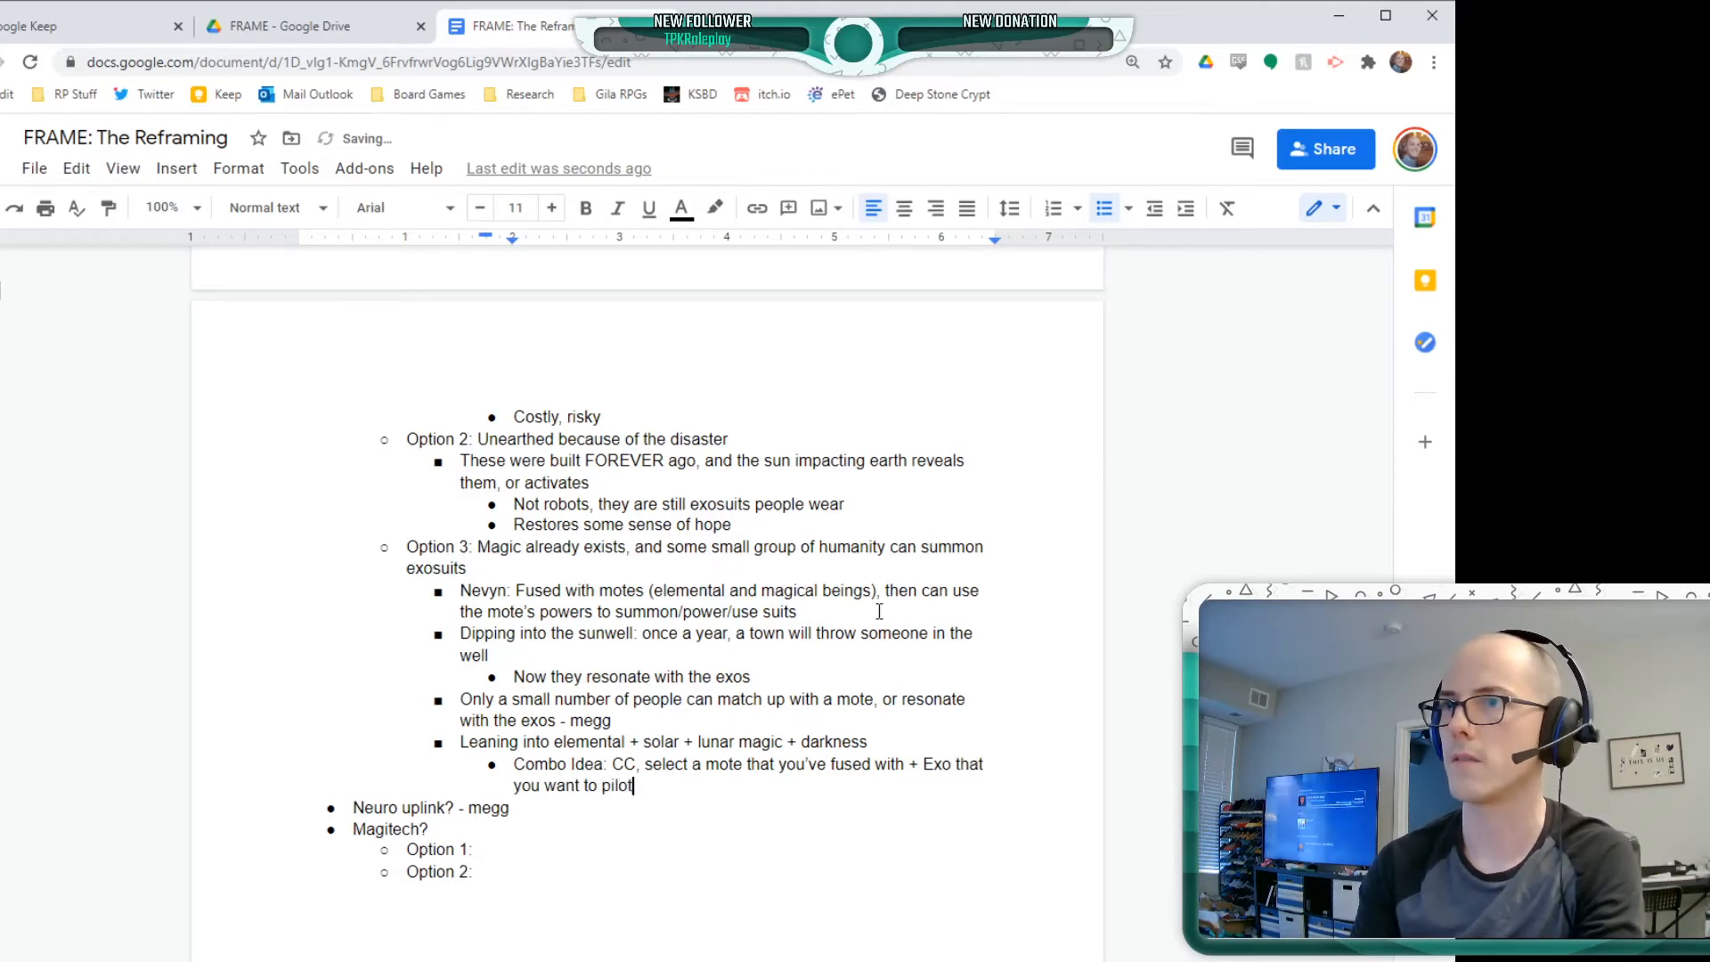
# Nest the sub-bullet "Mote could give some stat stuff, elemental" beneath the Combo Idea bullet
pyautogui.press('Return')
pyautogui.press('Tab')
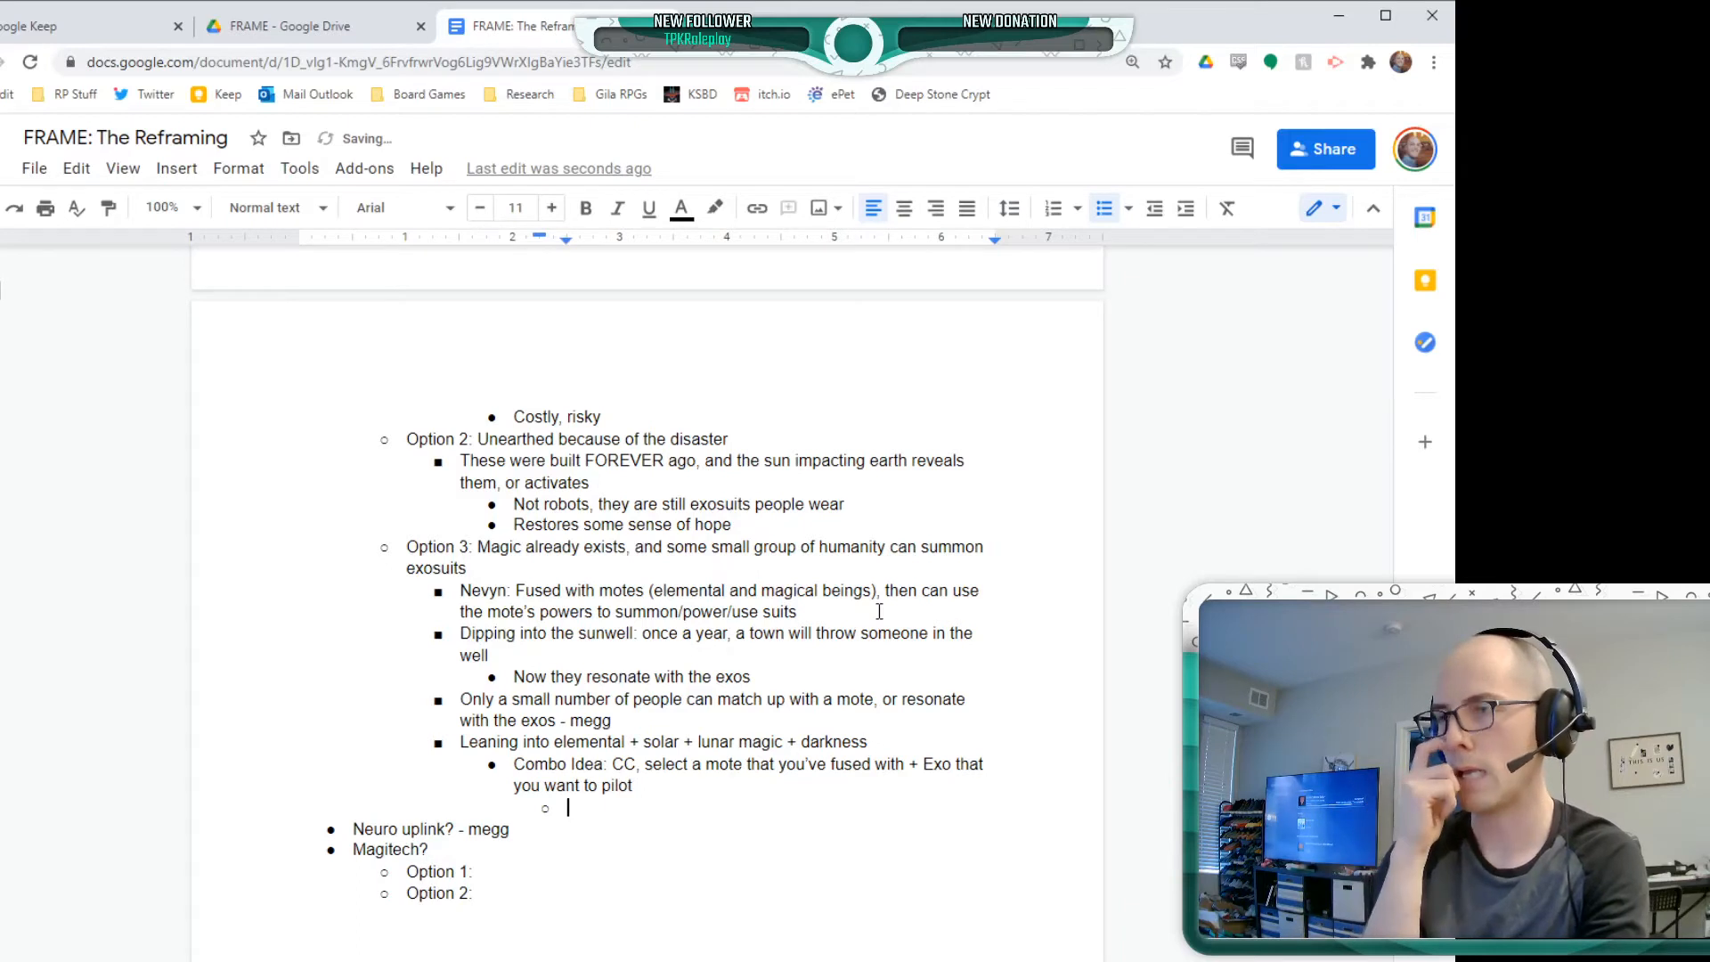
pyautogui.write('Mote ')
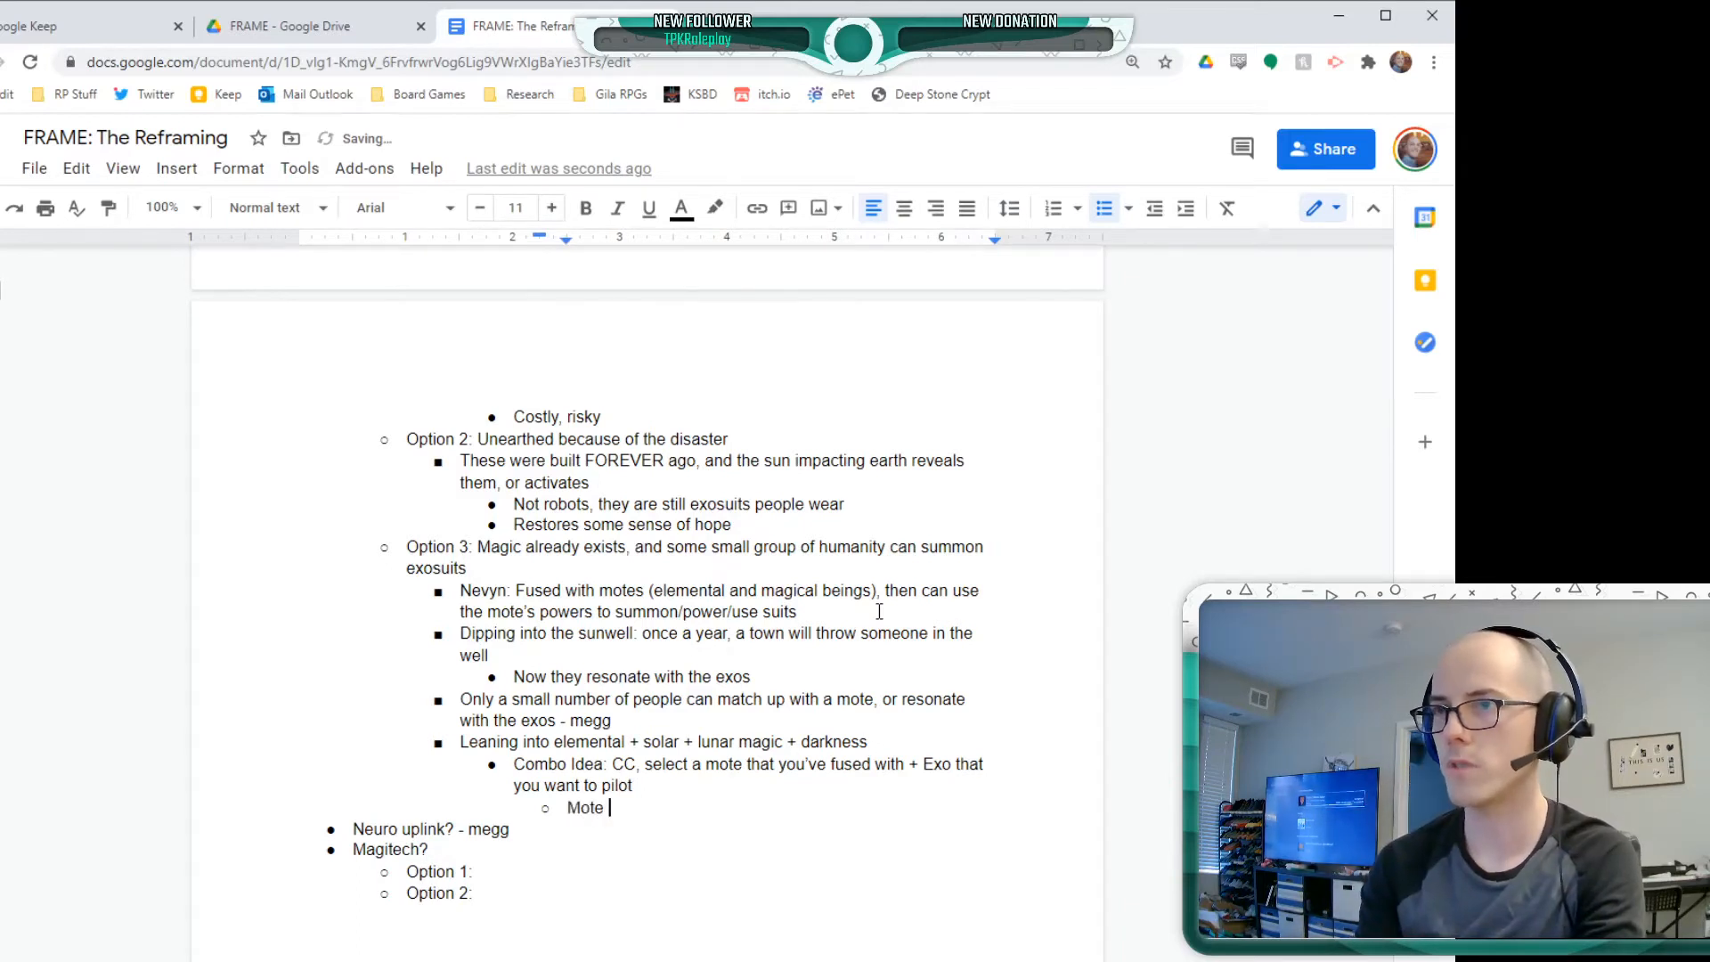
pyautogui.write('could give ')
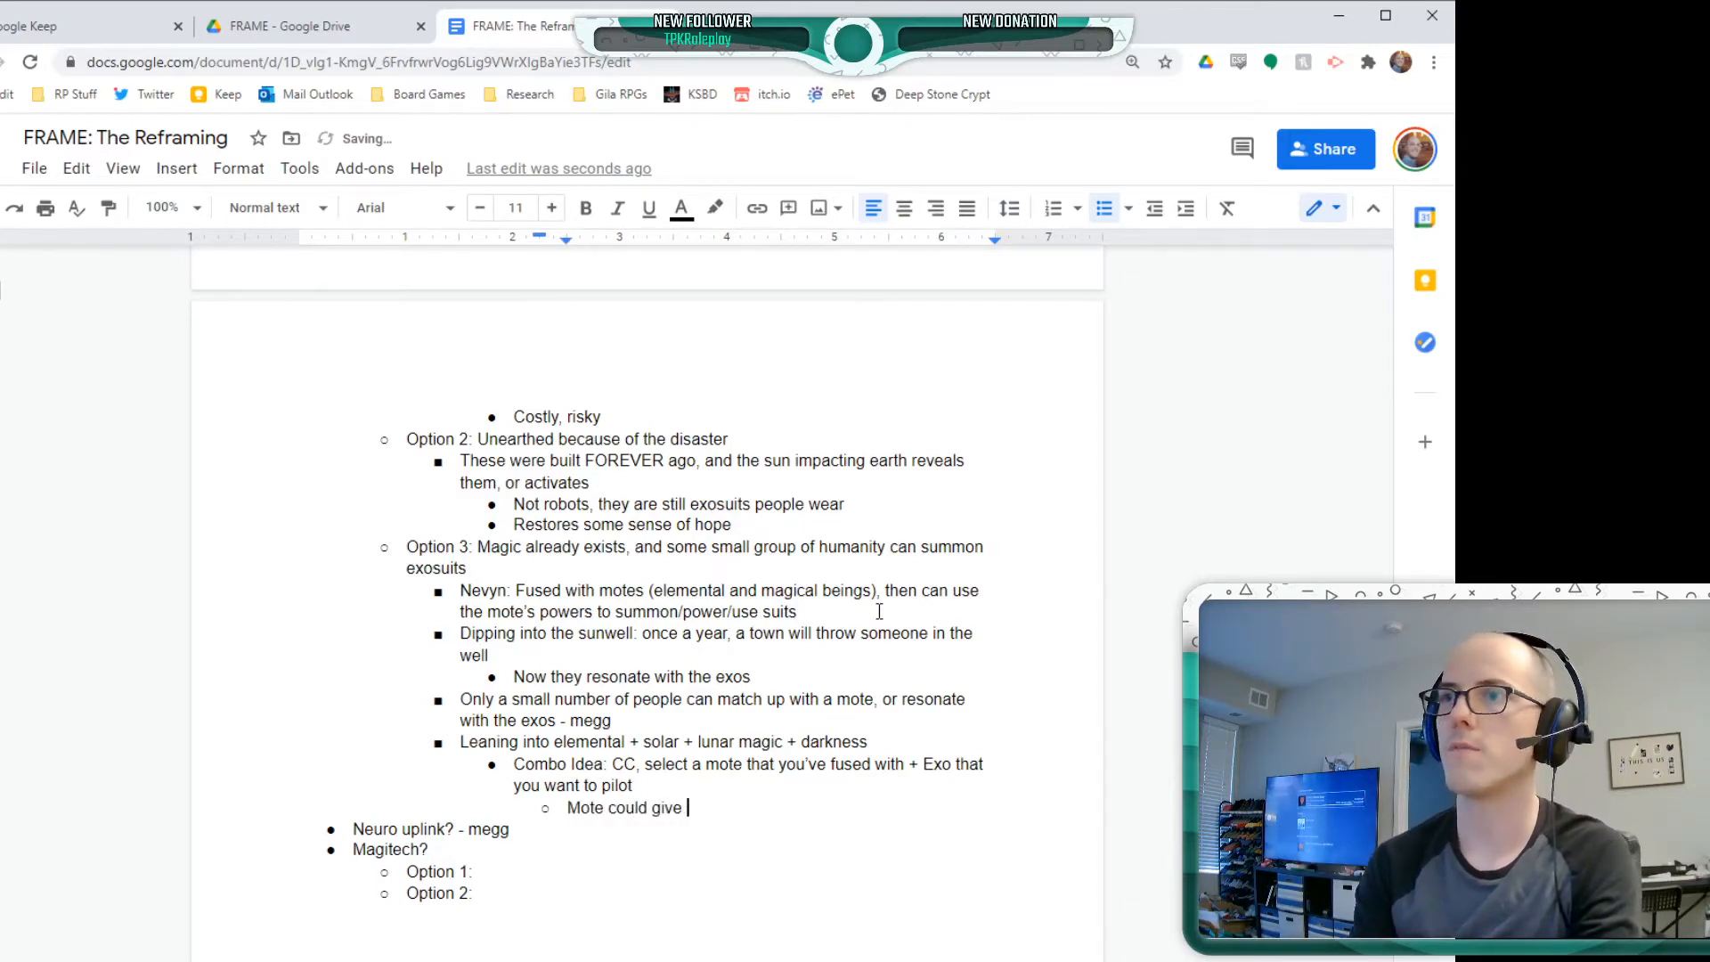
pyautogui.write('some stat st')
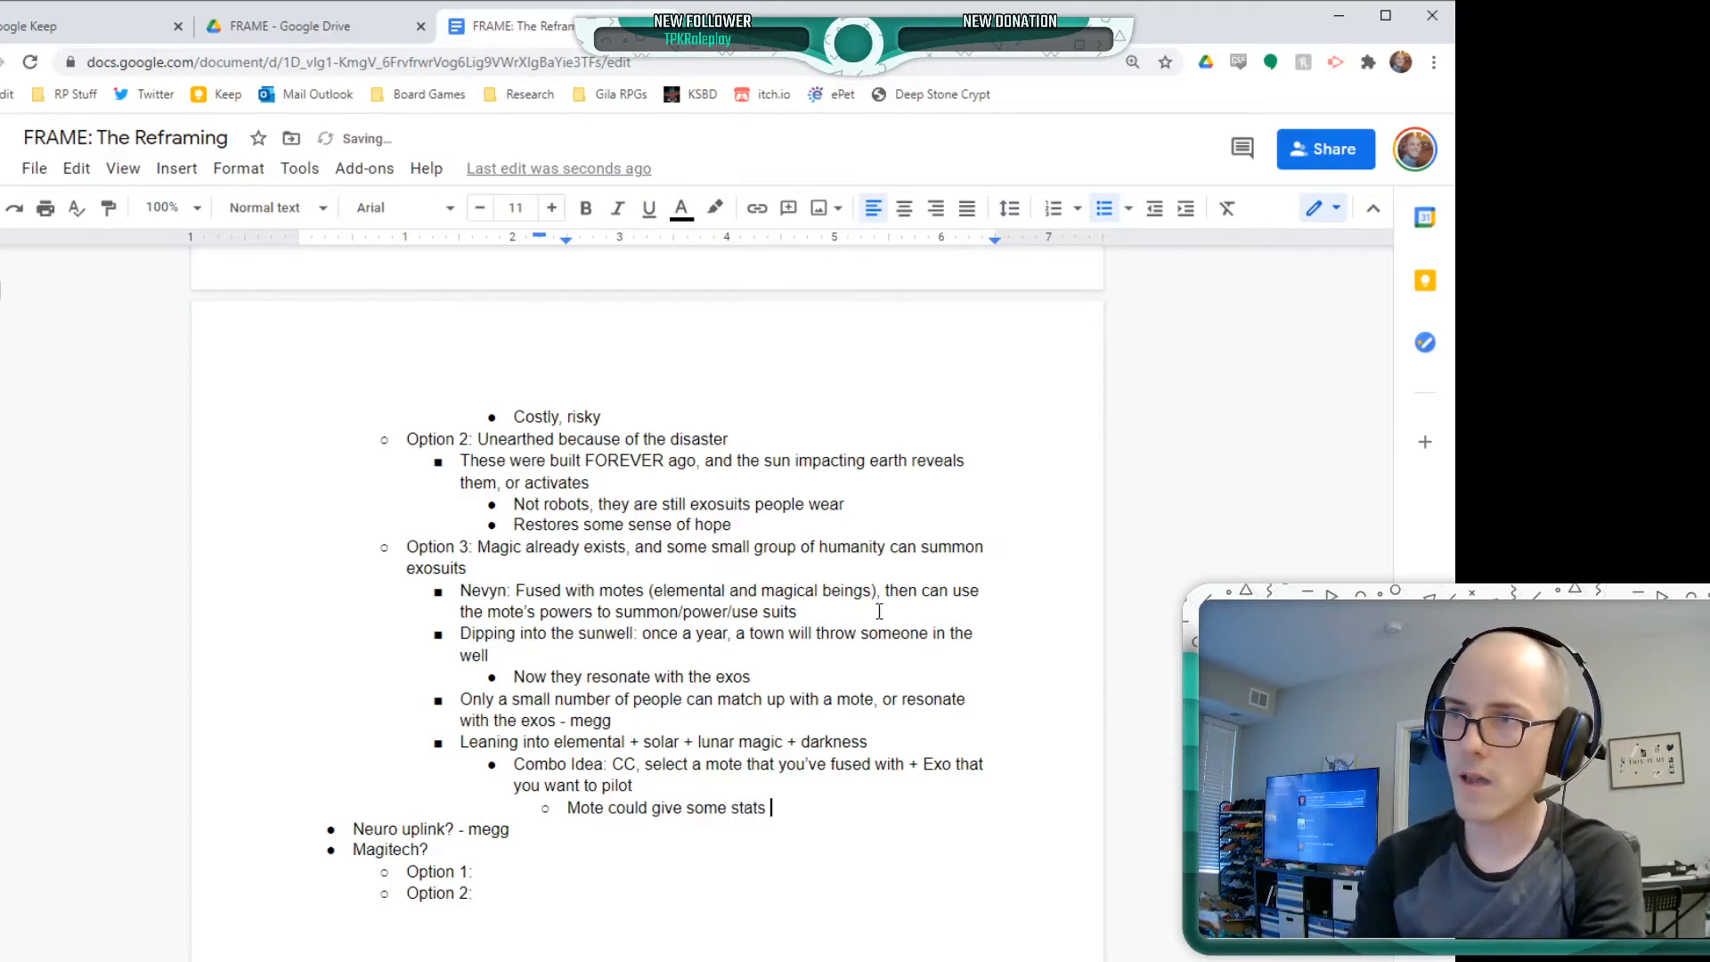
pyautogui.write('uff, elemental')
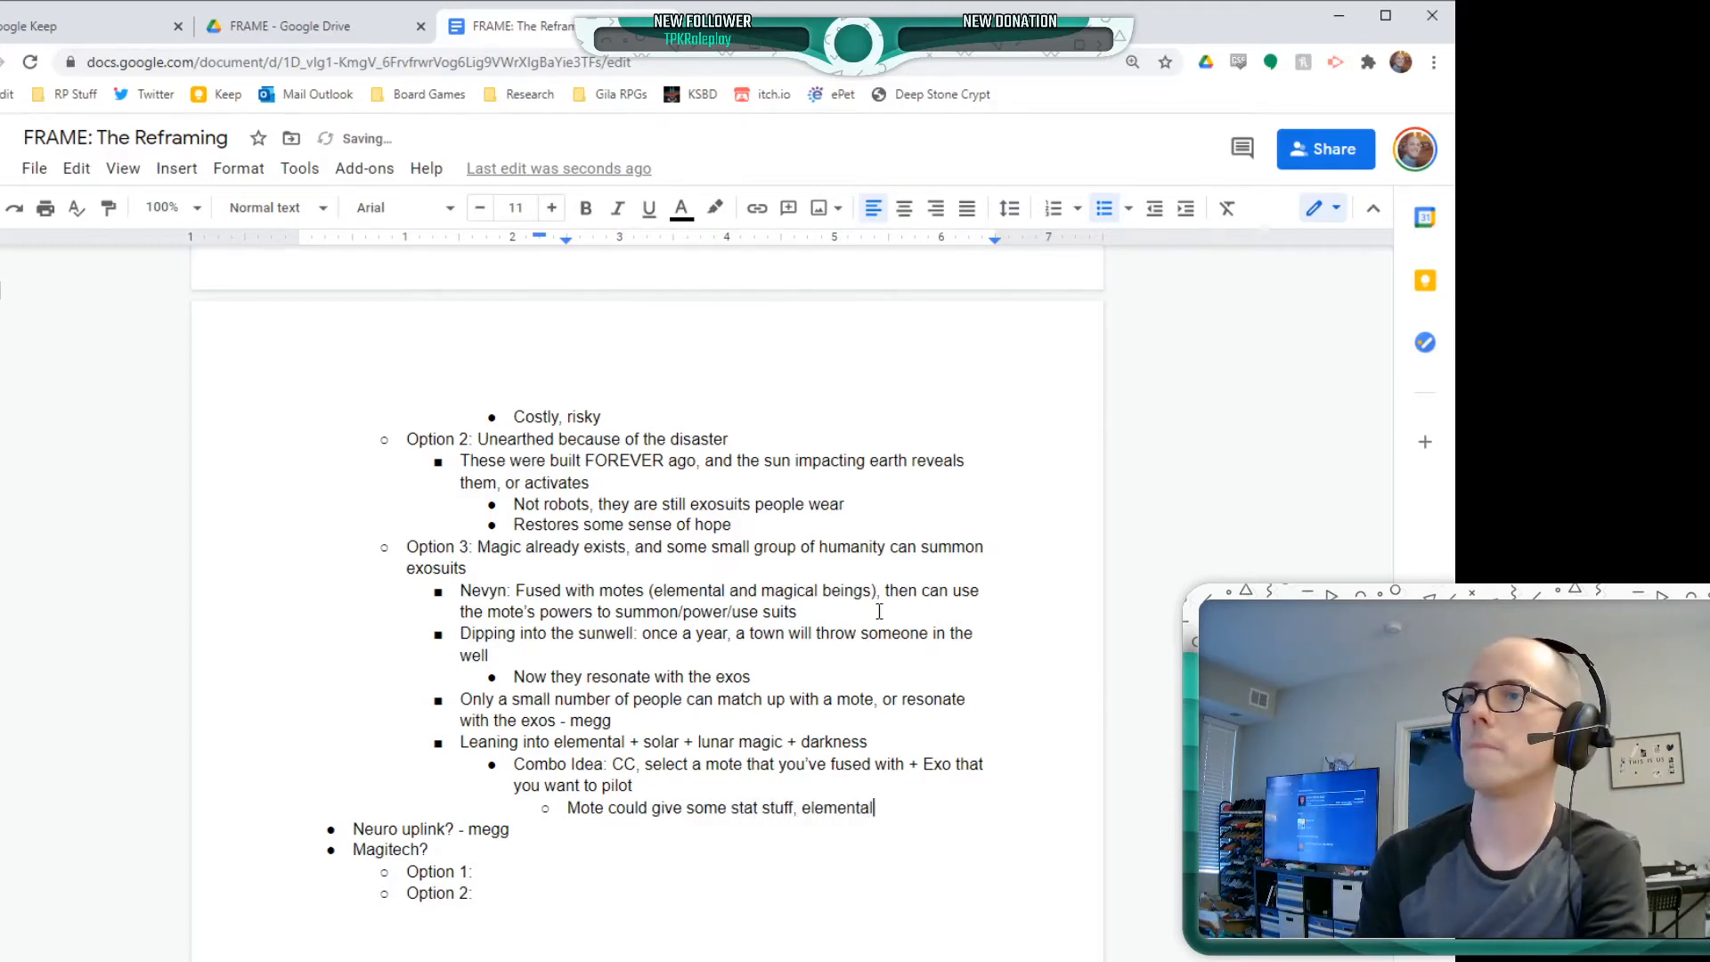
# Add the sibling sub-bullet "Exo gives the class" beneath the mote one
pyautogui.press('Return')
pyautogui.write('Exo:')
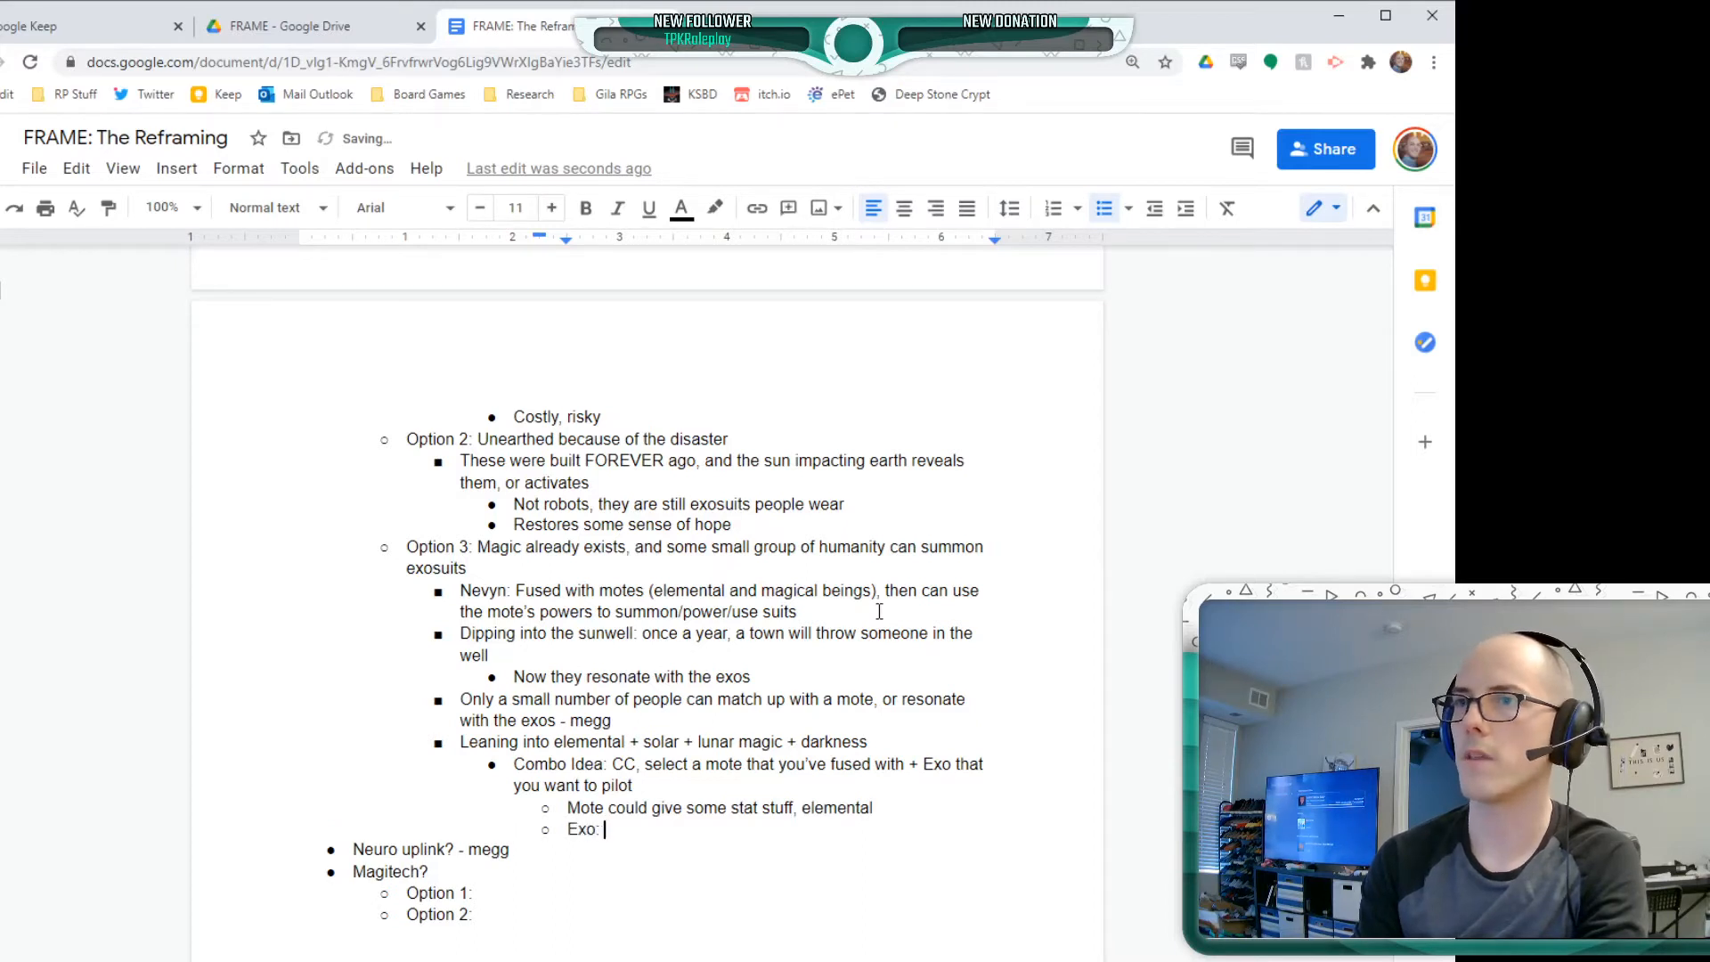
pyautogui.press('BackSpace')
pyautogui.press('BackSpace')
pyautogui.write('gives the')
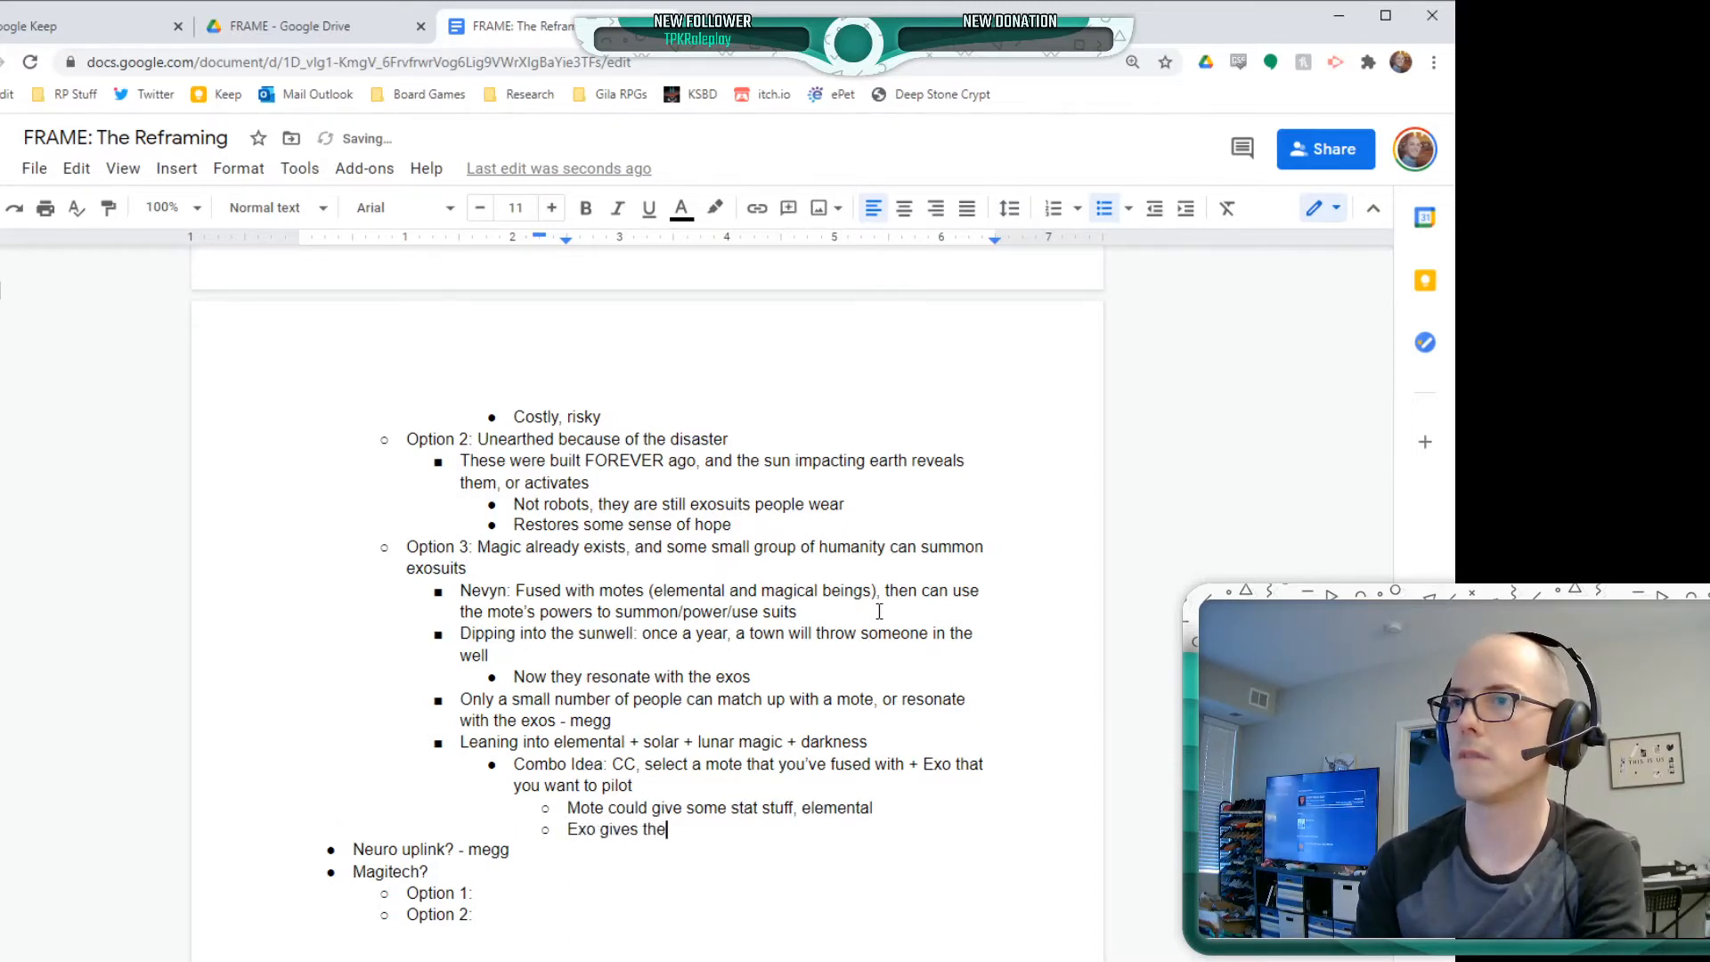
pyautogui.write(' class')
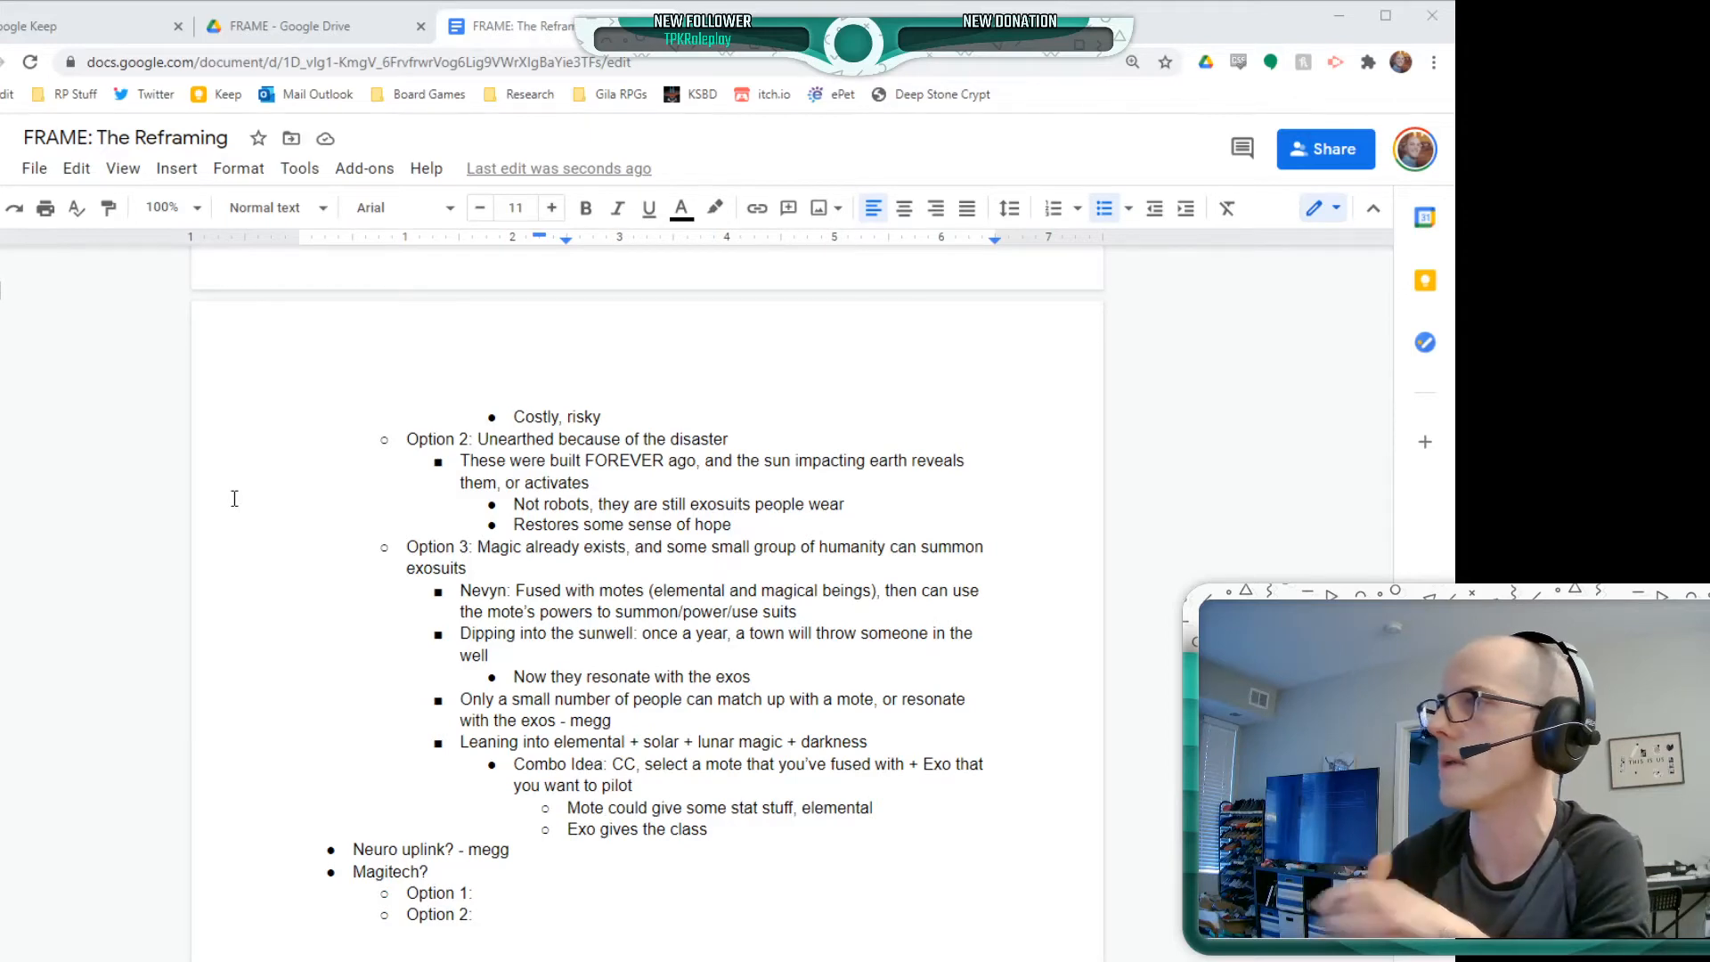
# Add the bullet "Note This: Different magic type wells?" at the main level of the Option 3 list
pyautogui.click(211, 418)
pyautogui.click(826, 841)
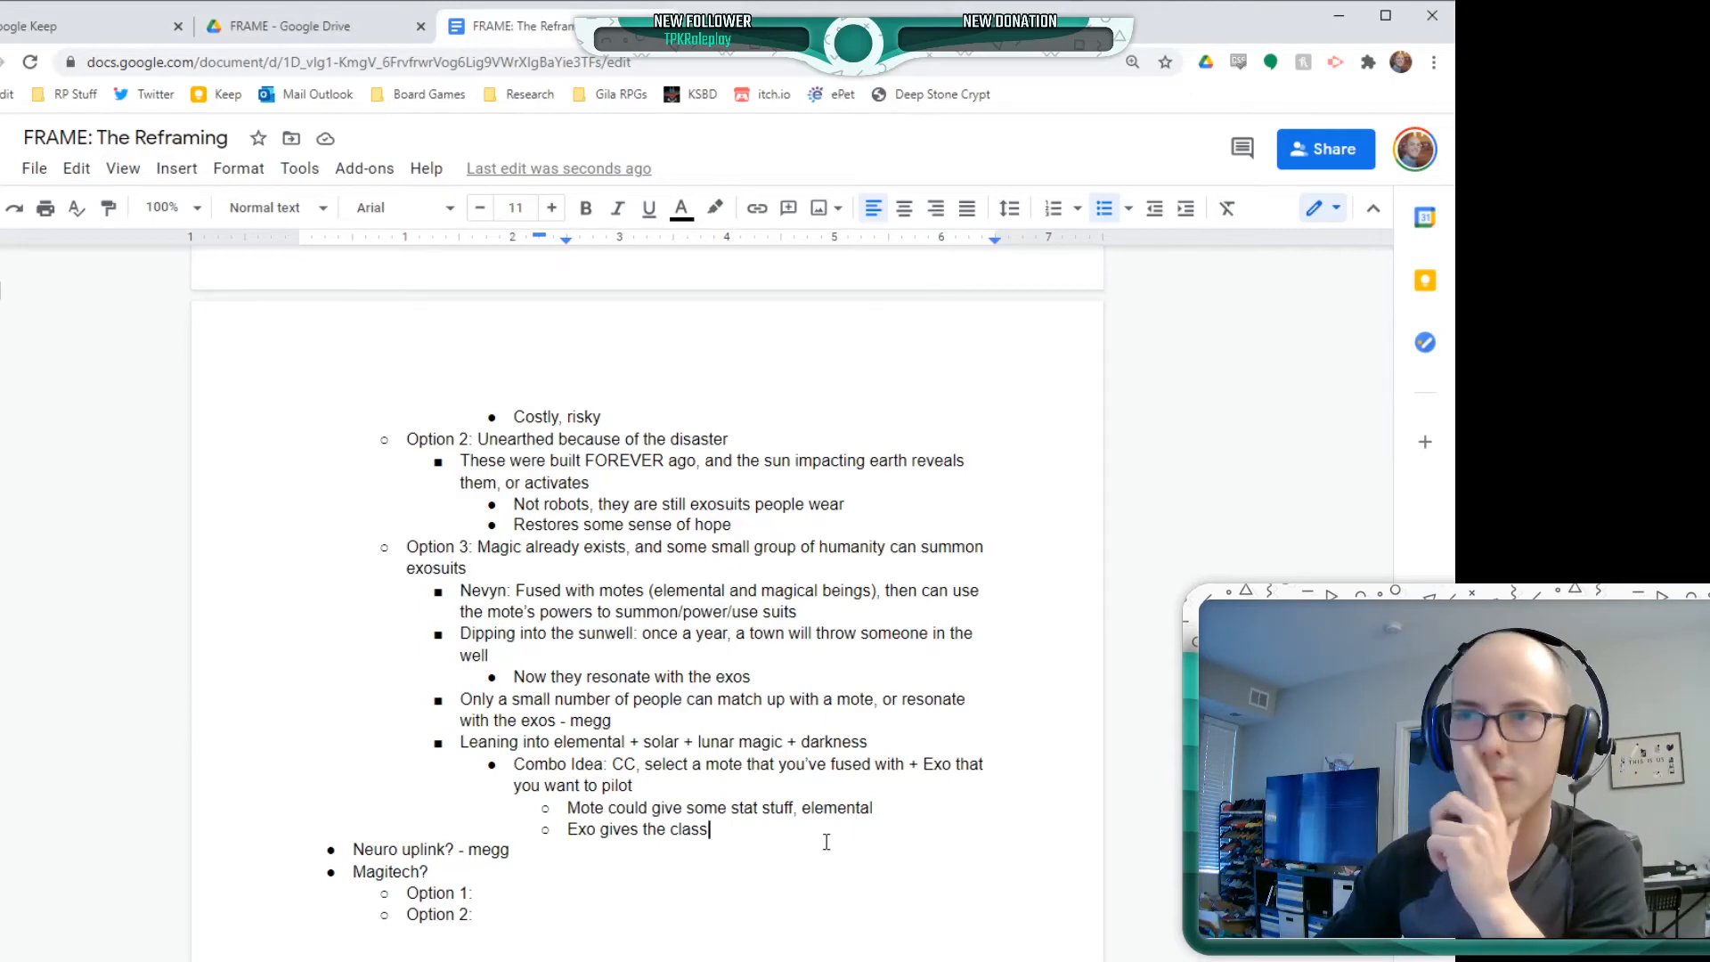
pyautogui.press('Return')
pyautogui.hotkey('shift', 'Tab')
pyautogui.hotkey('shift', 'Tab')
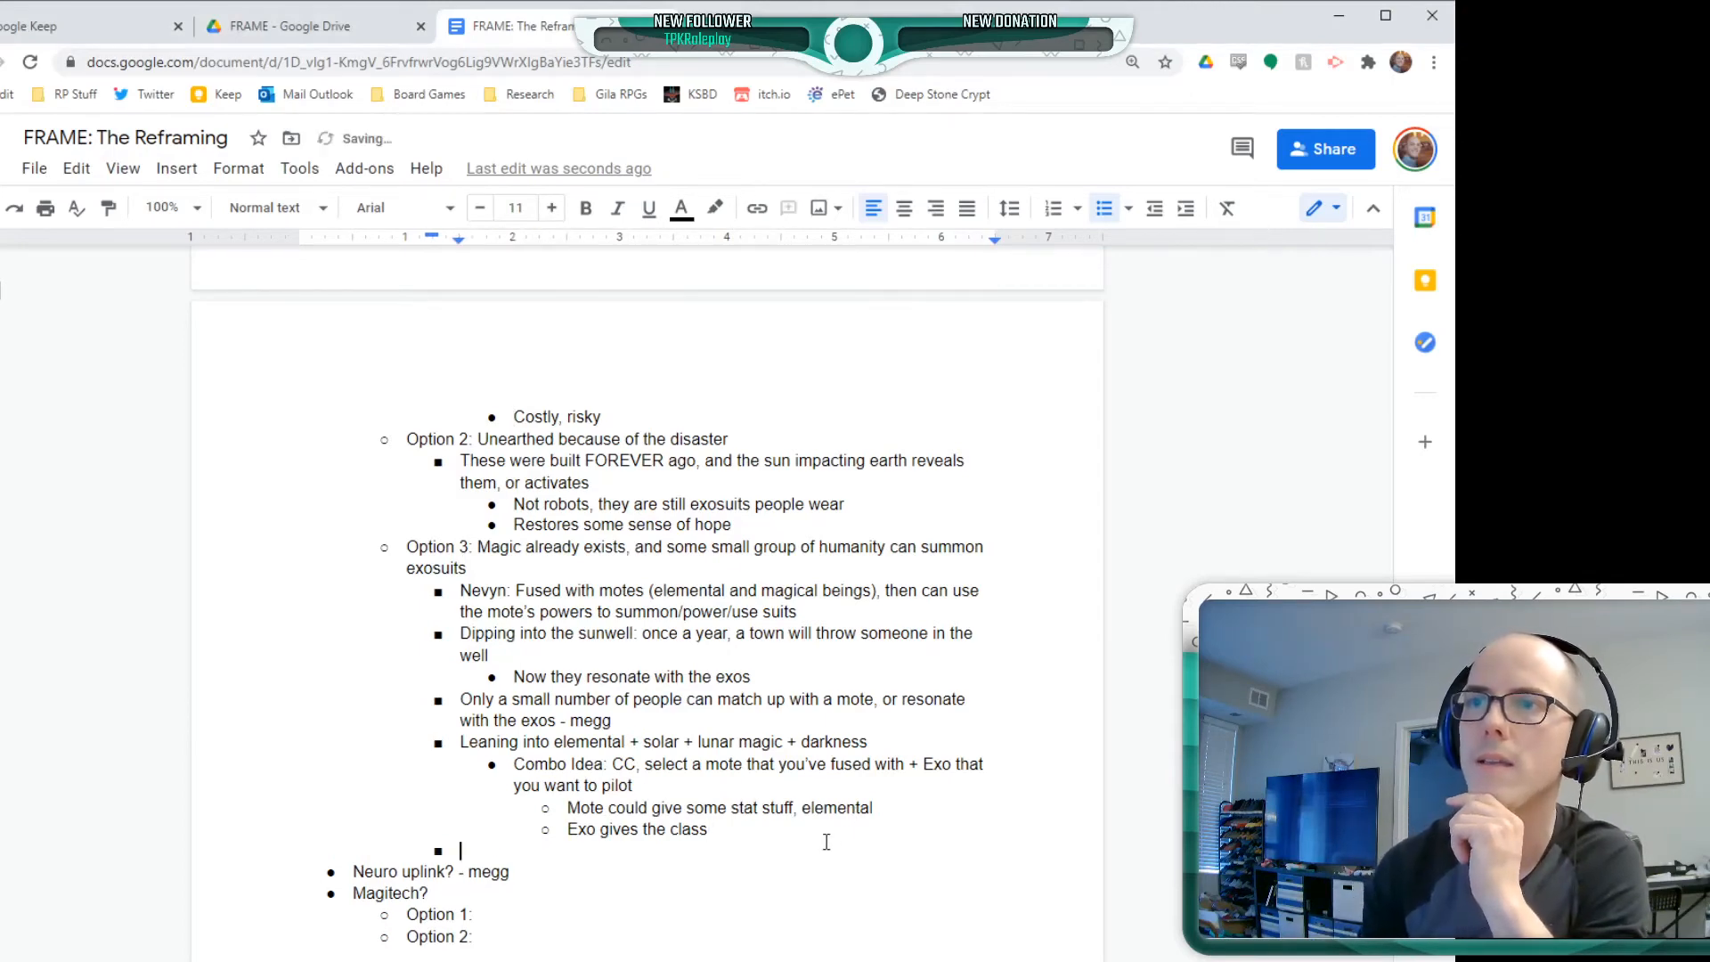
pyautogui.write('Note ')
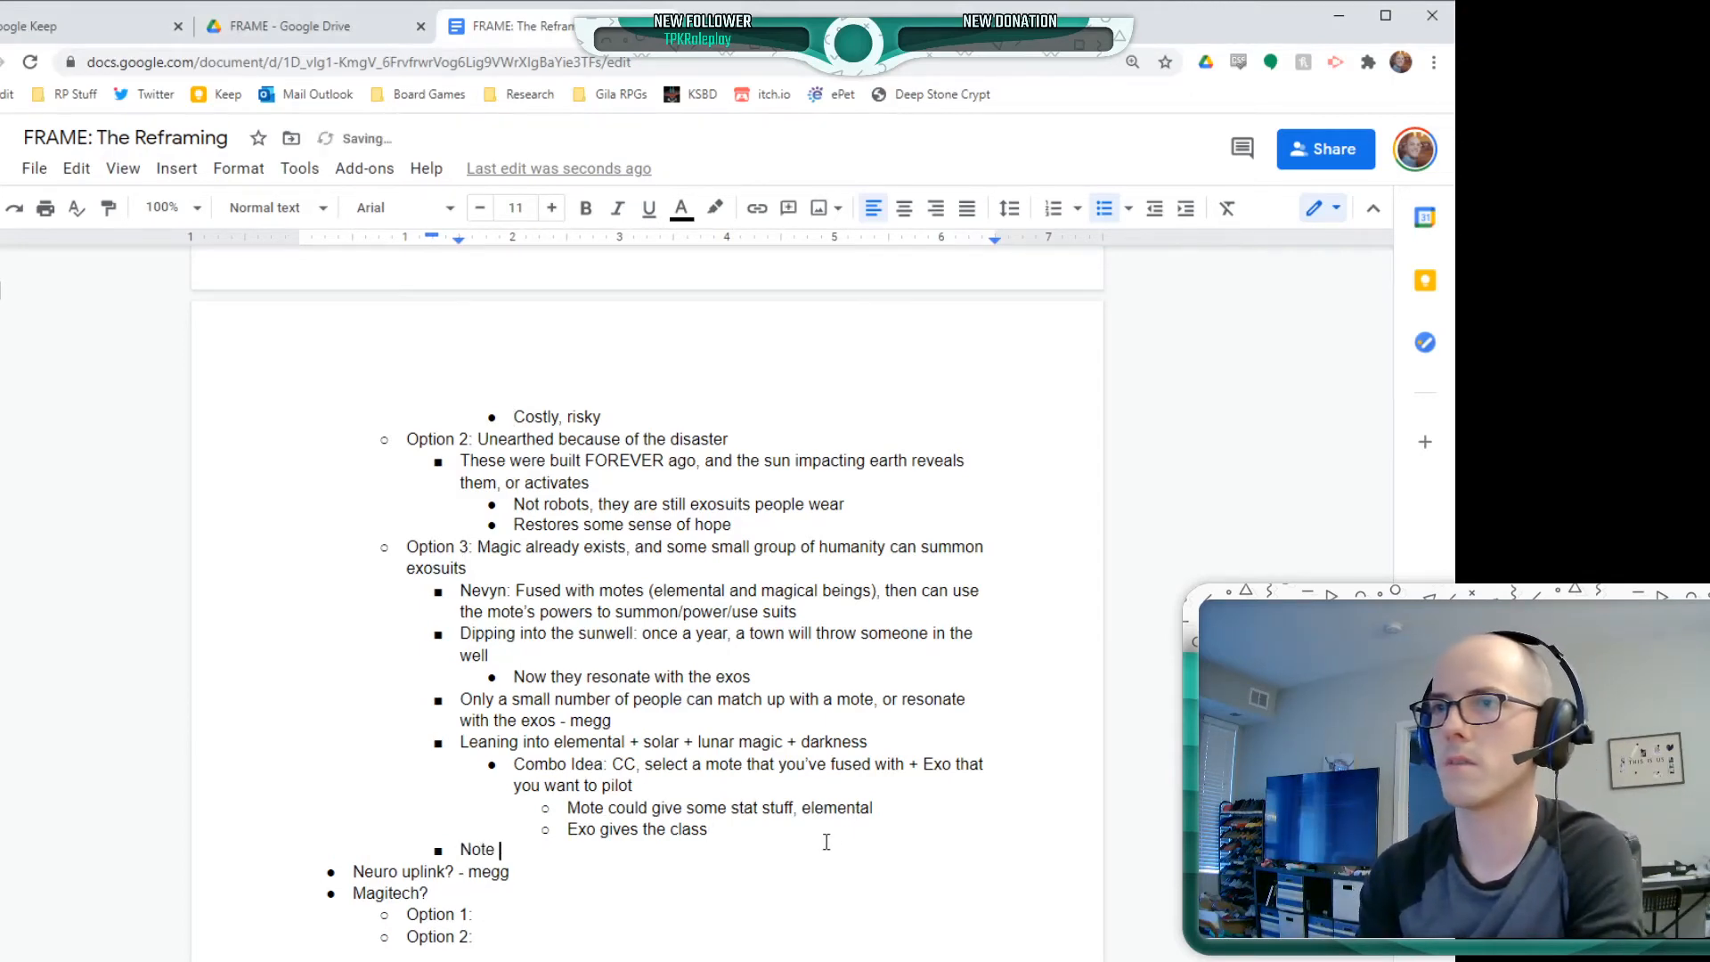
pyautogui.write('This: Differe')
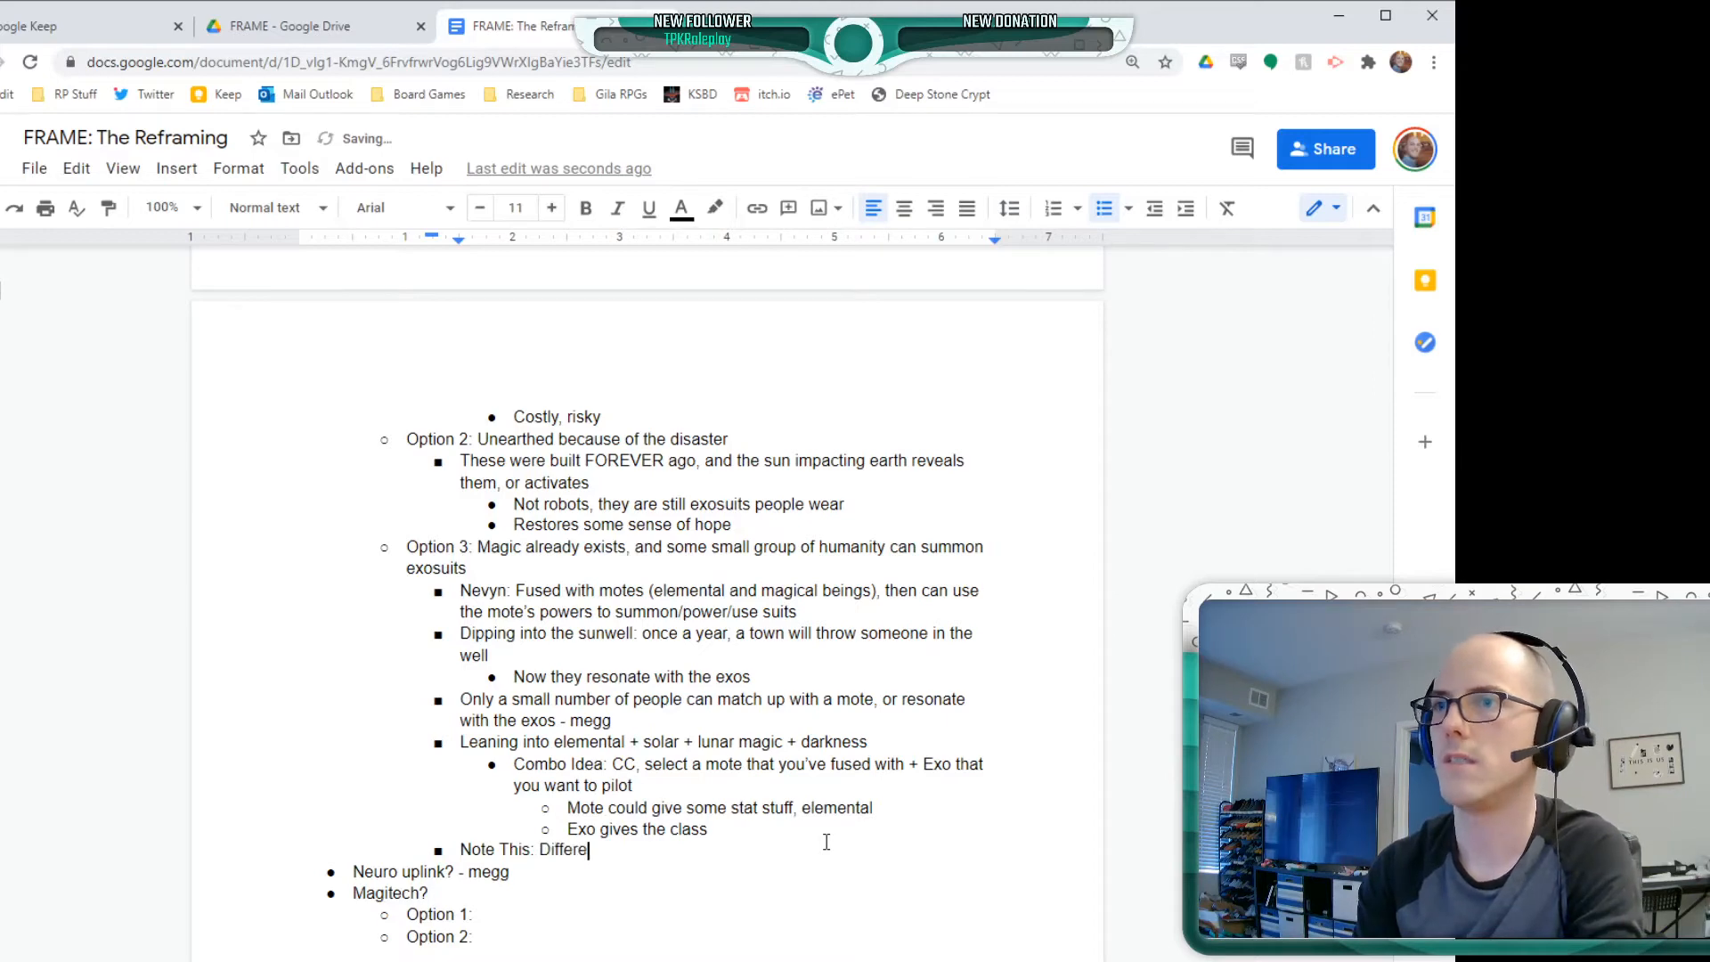
pyautogui.write('nte magi')
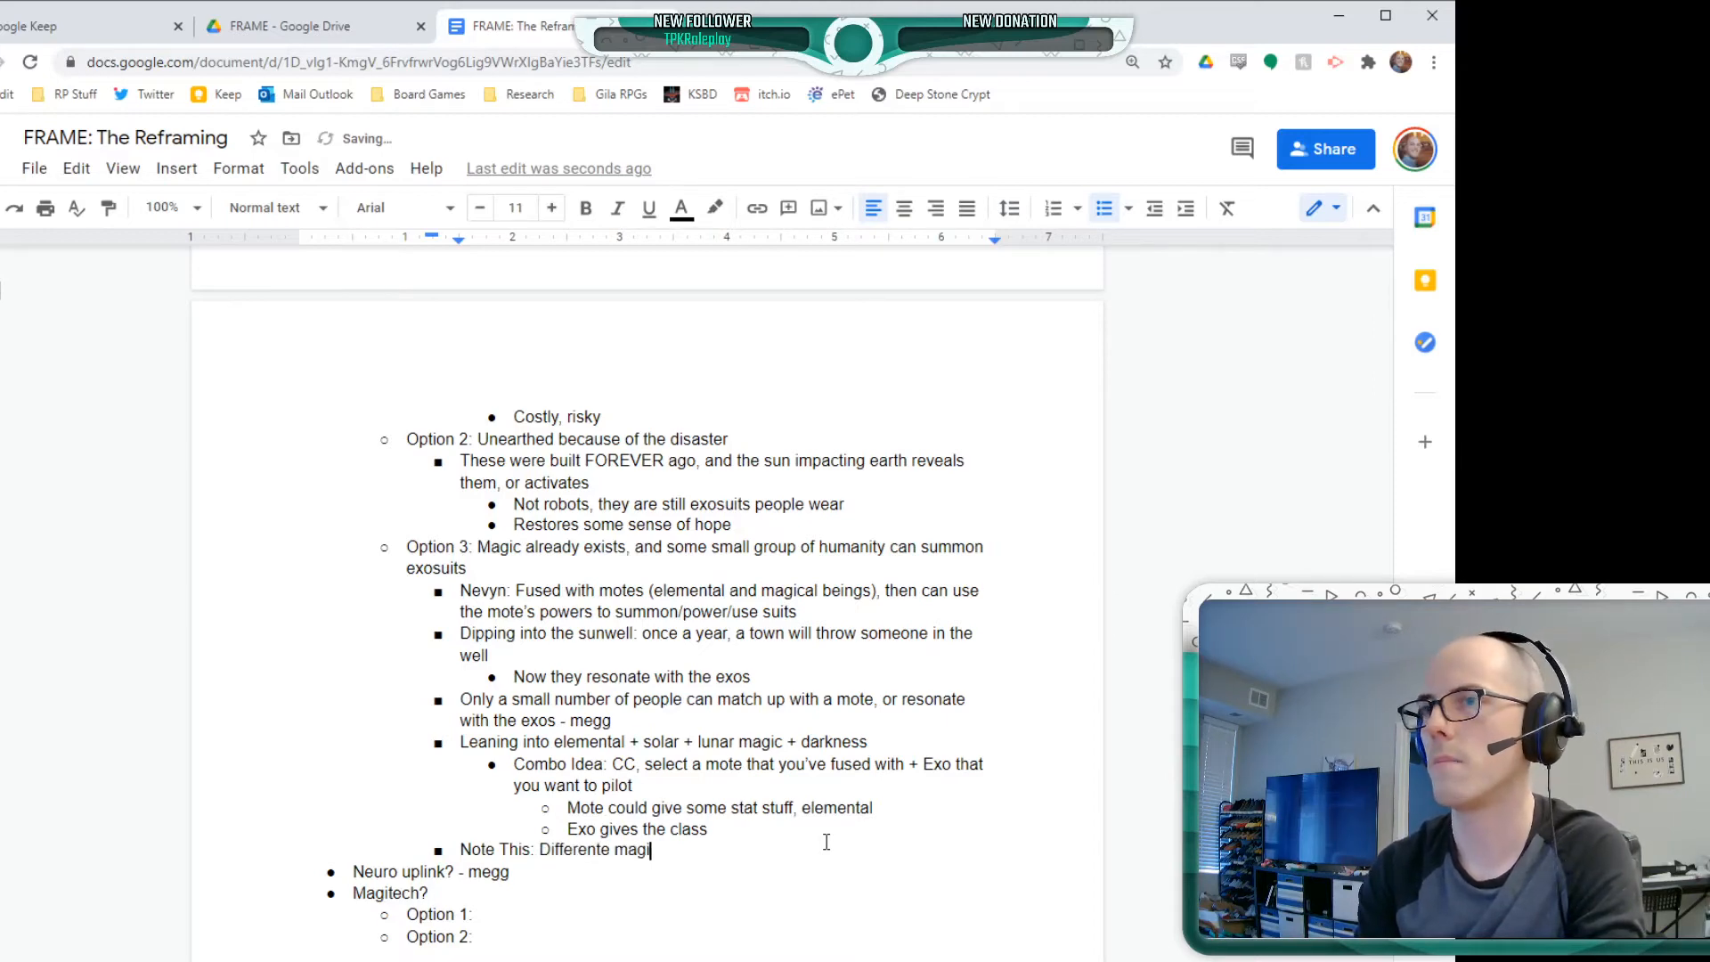
pyautogui.write('c type wells?')
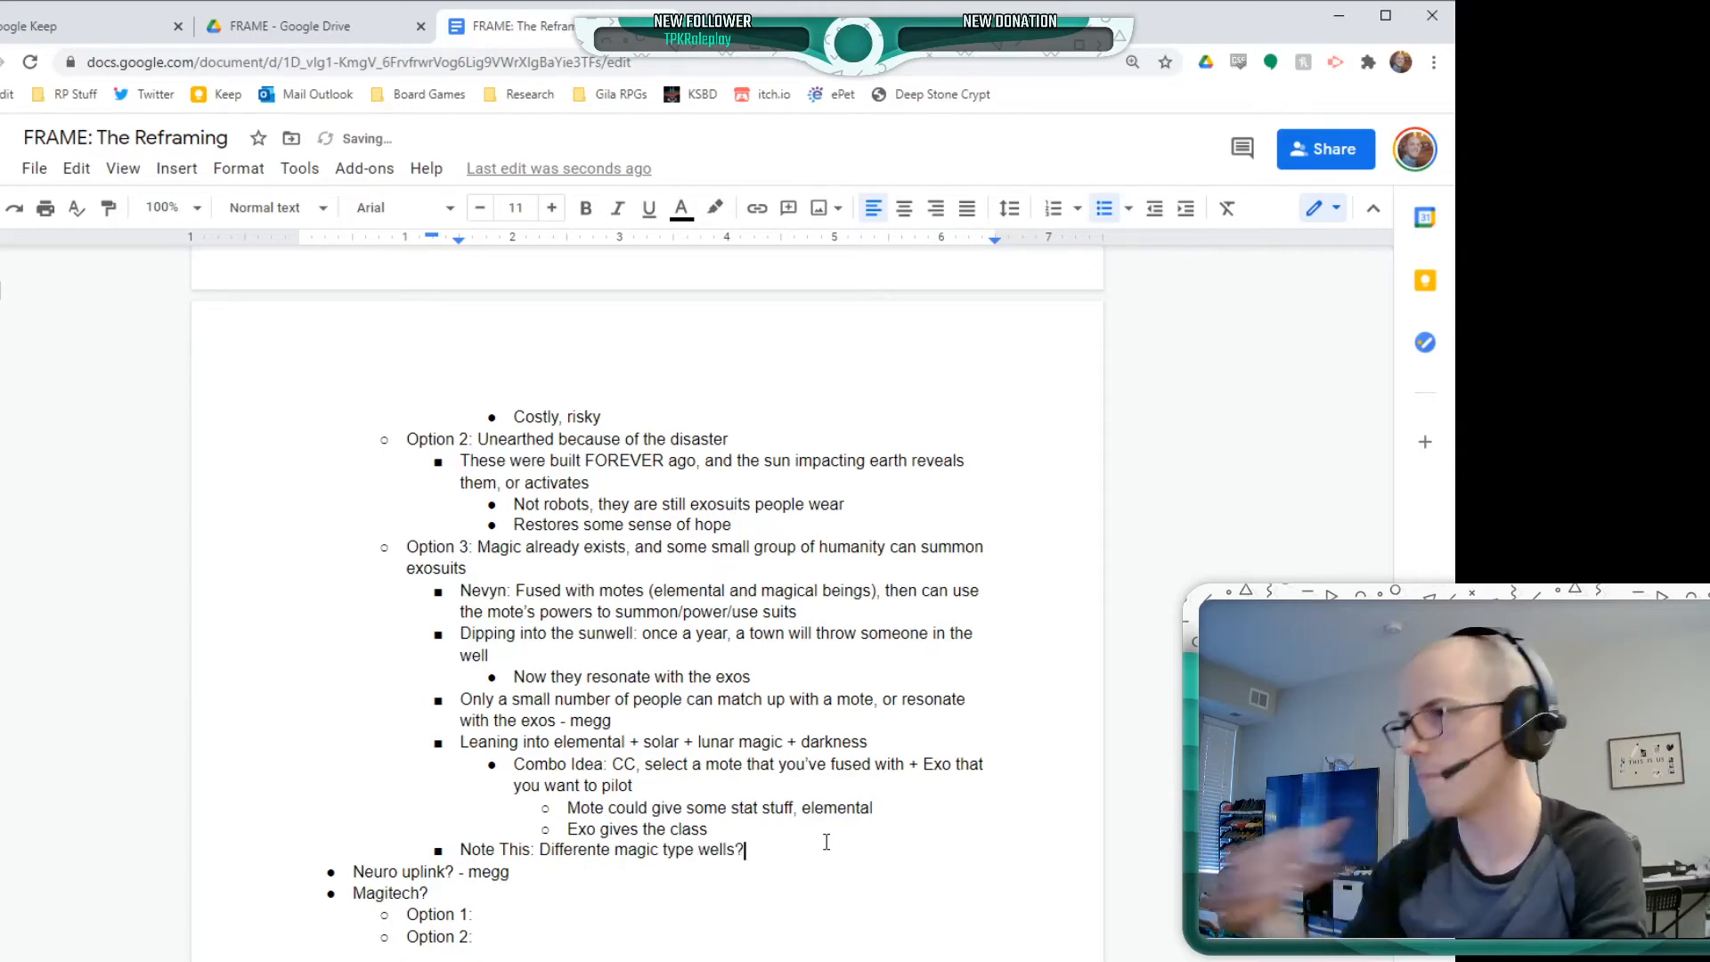
pyautogui.click(602, 851)
pyautogui.press('Delete')
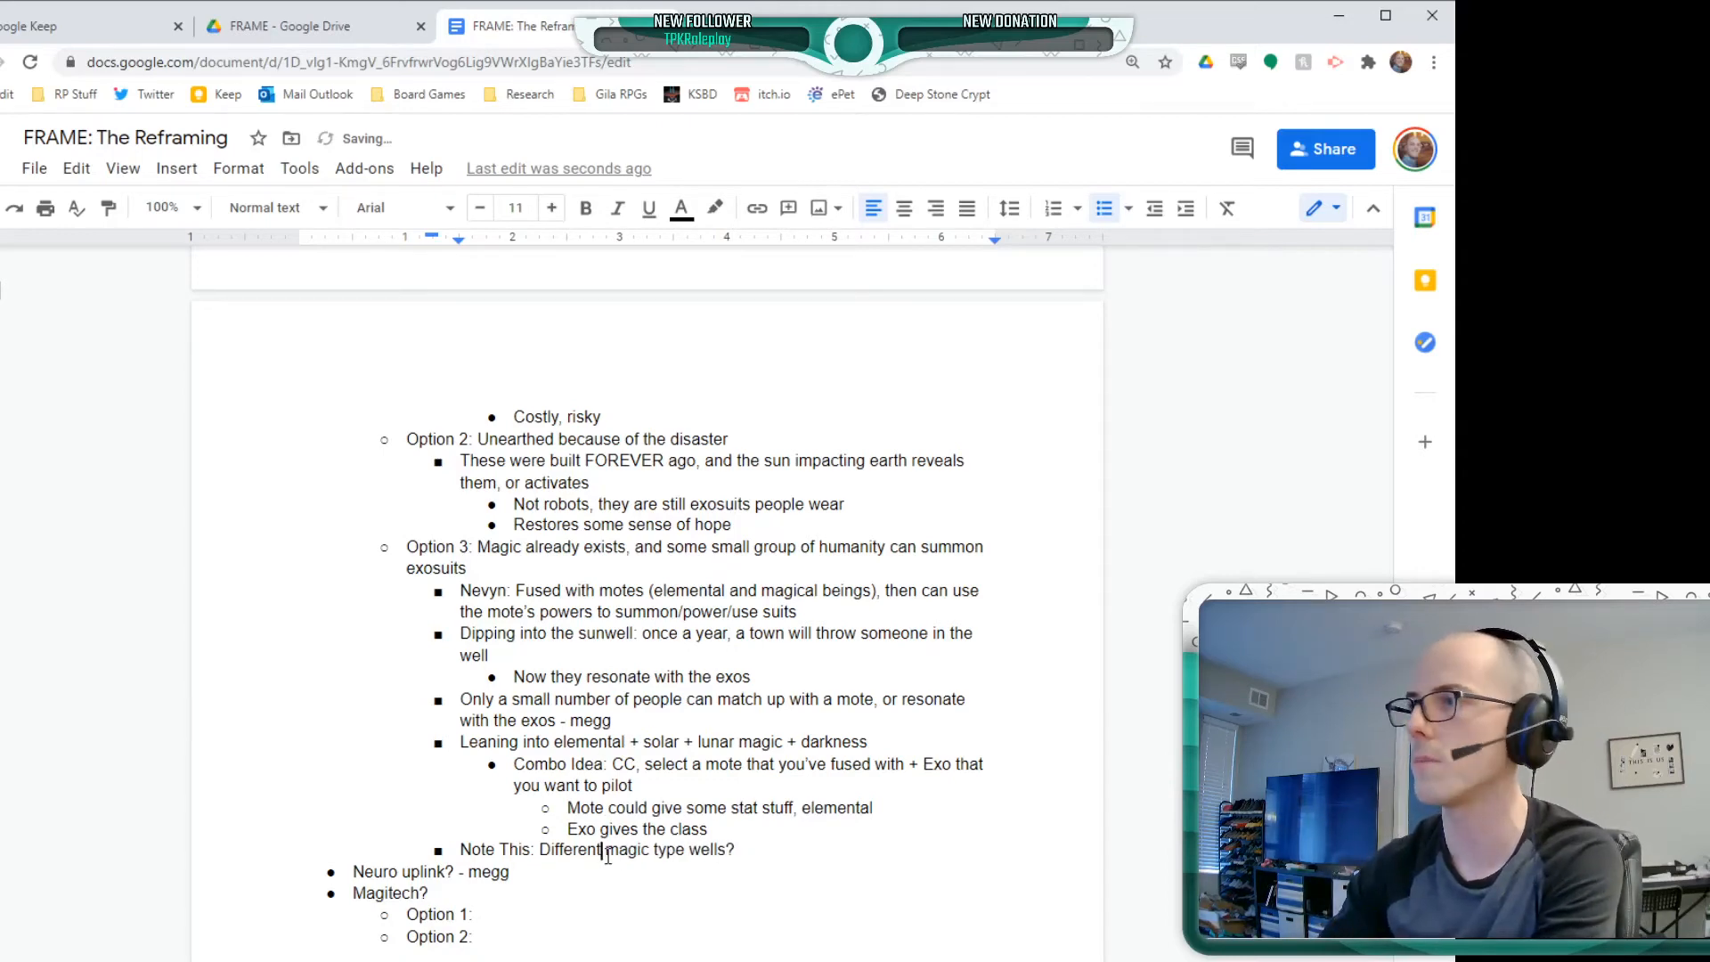
# Nest the bullets "There are lunar wells" and "Darkness wells" beneath the magic type wells note
pyautogui.click(785, 841)
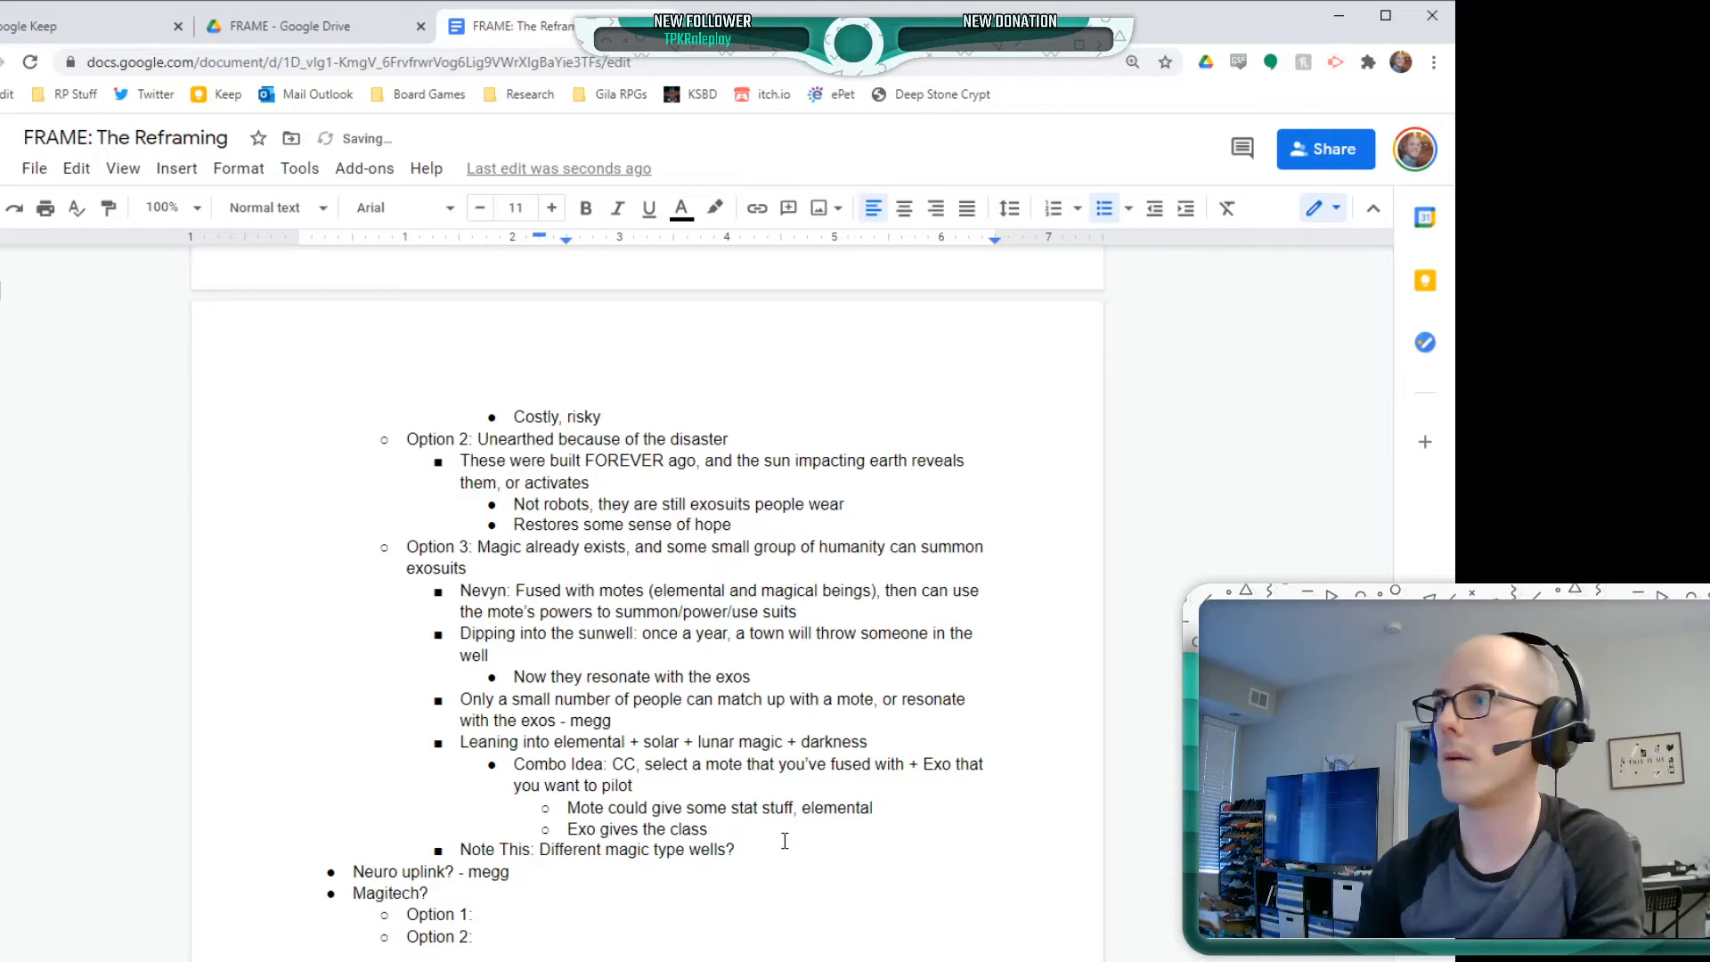
pyautogui.click(771, 851)
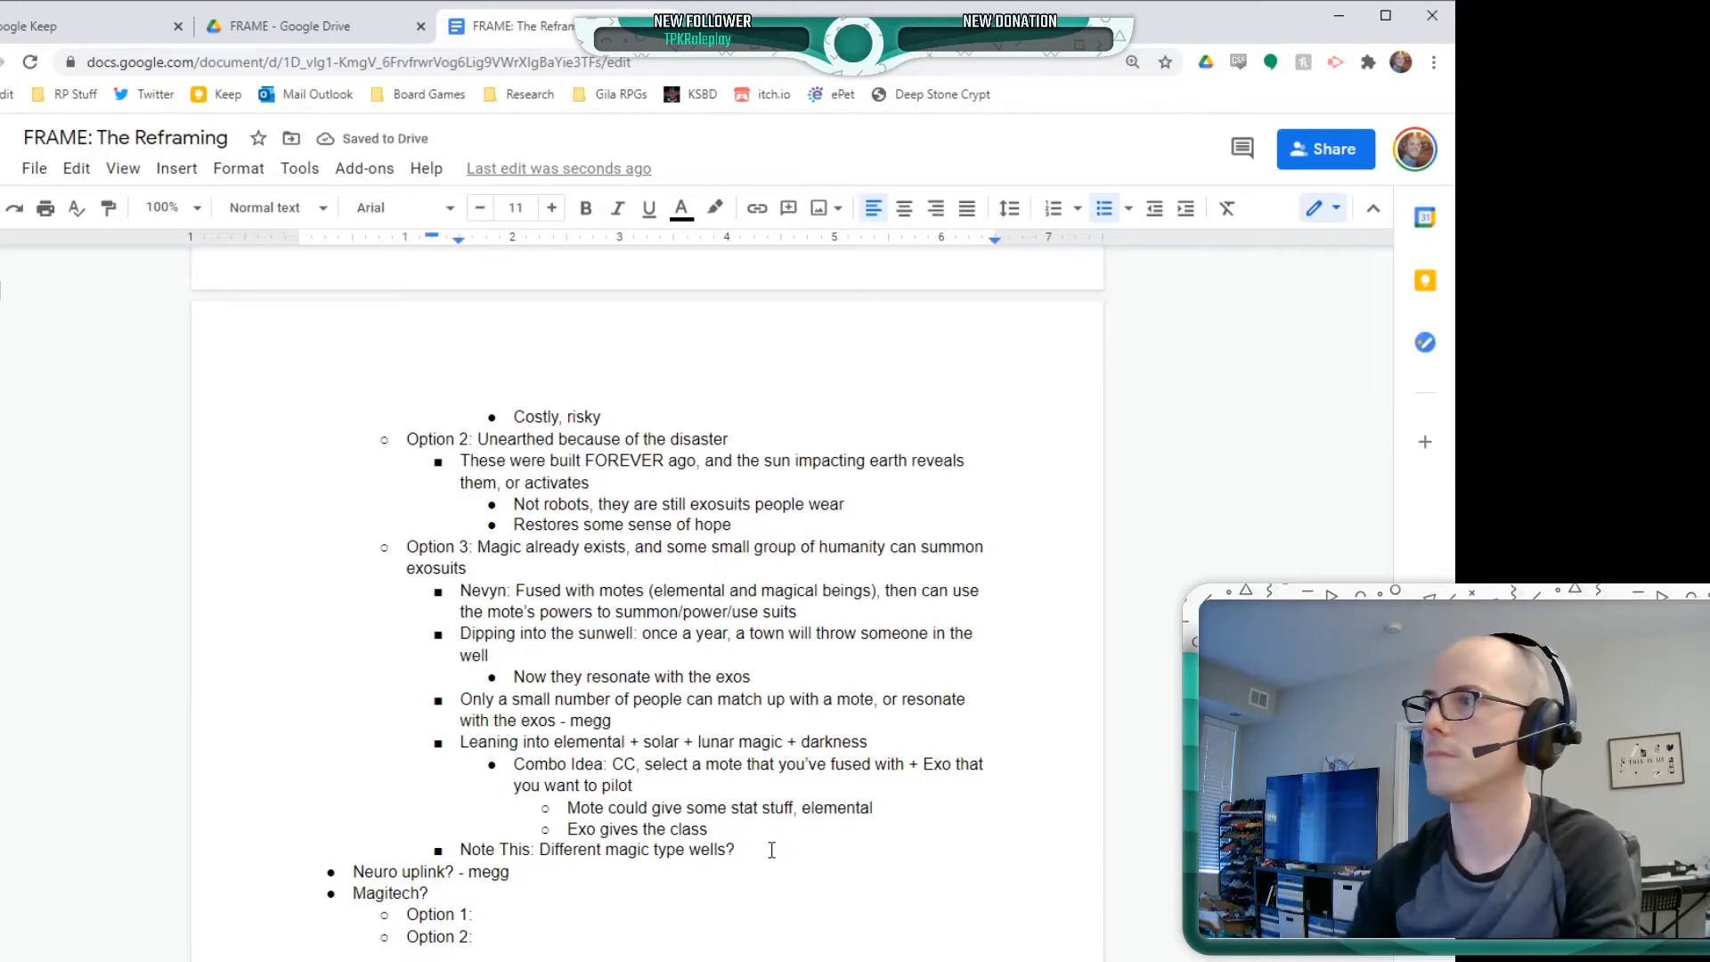
pyautogui.press('Return')
pyautogui.press('Tab')
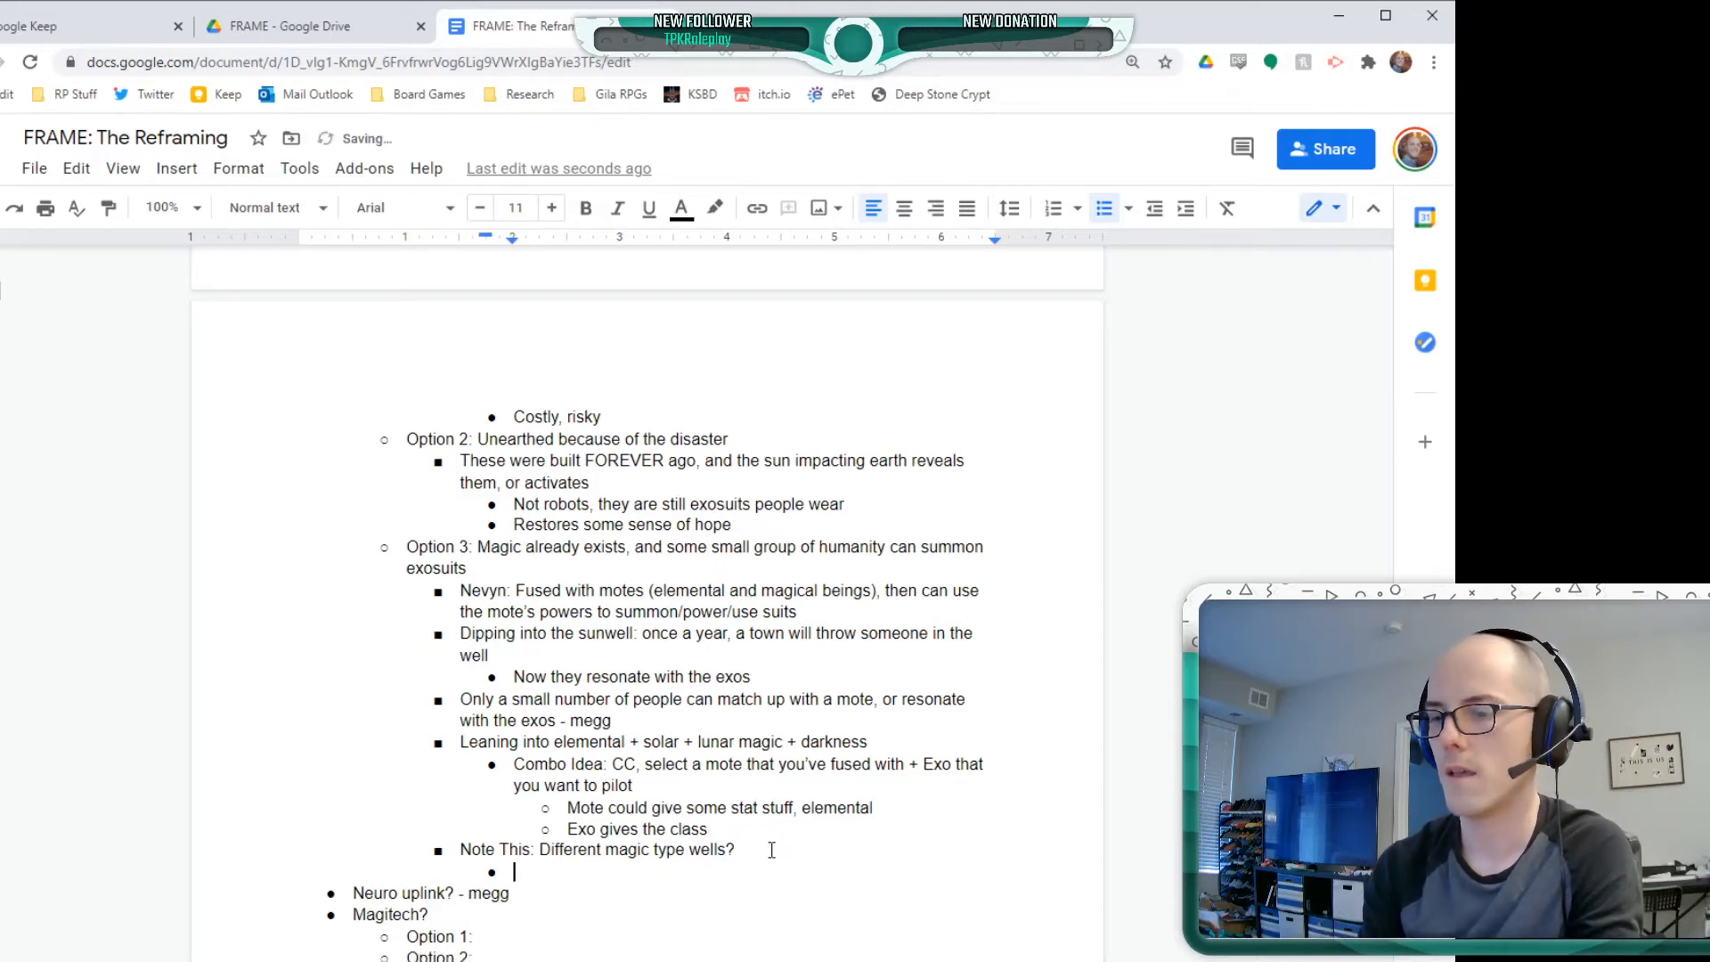
pyautogui.write('There are lunar')
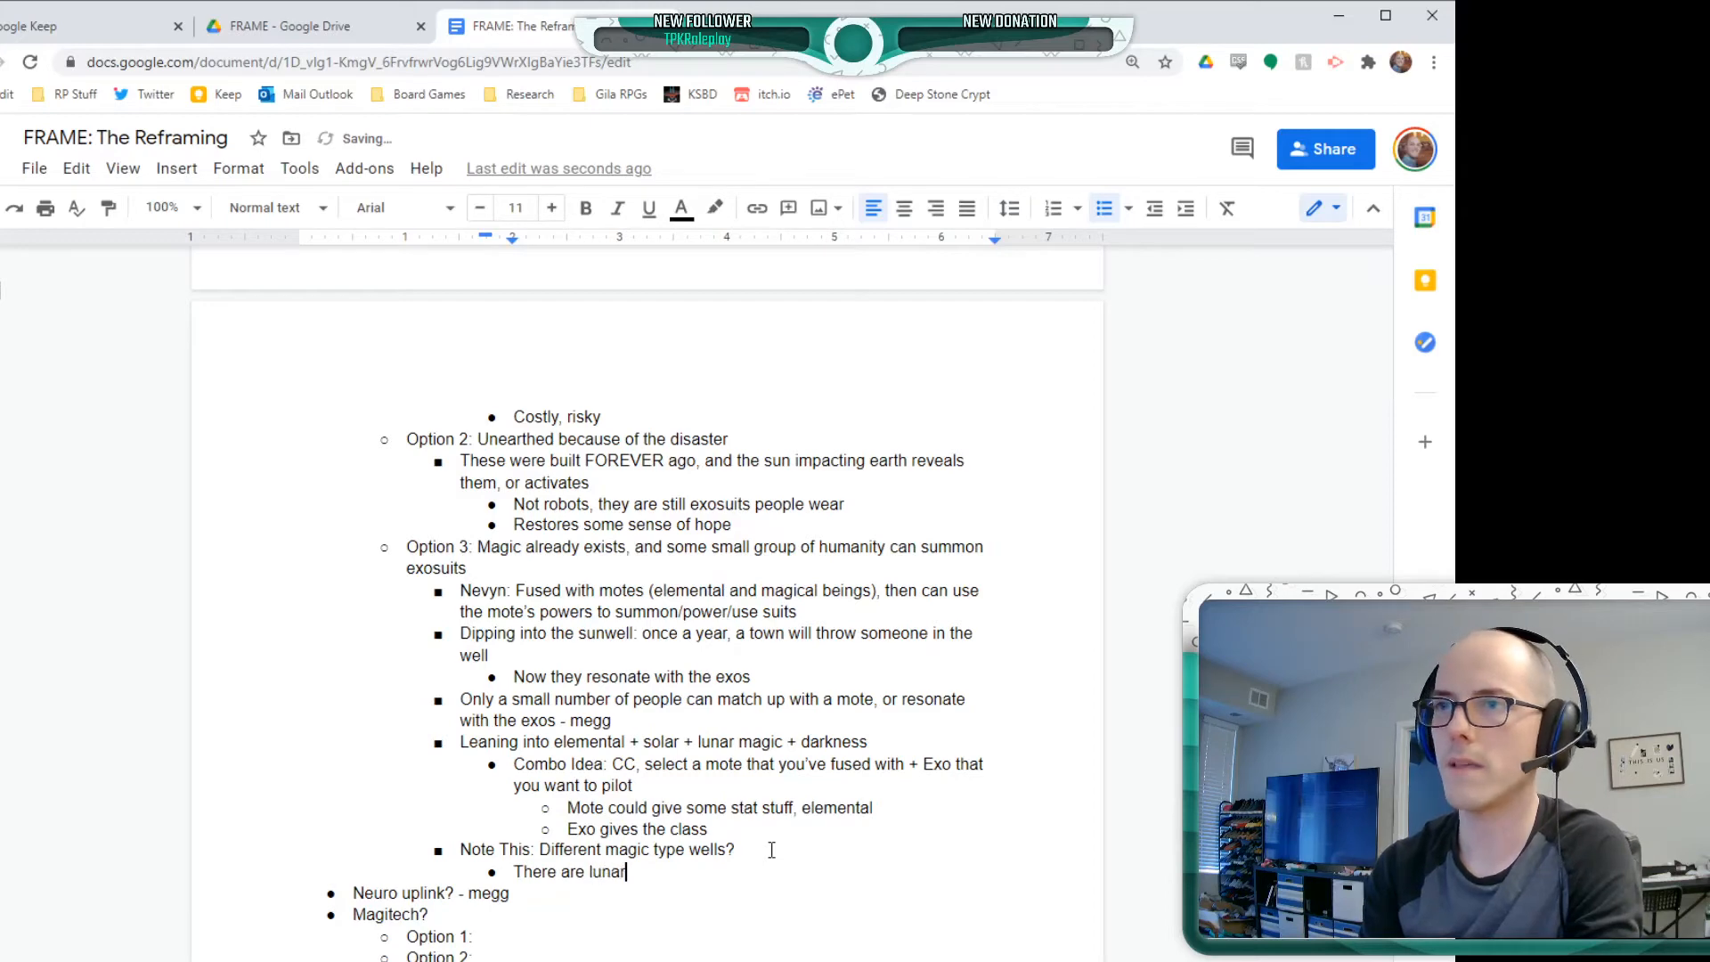
pyautogui.write(' wells')
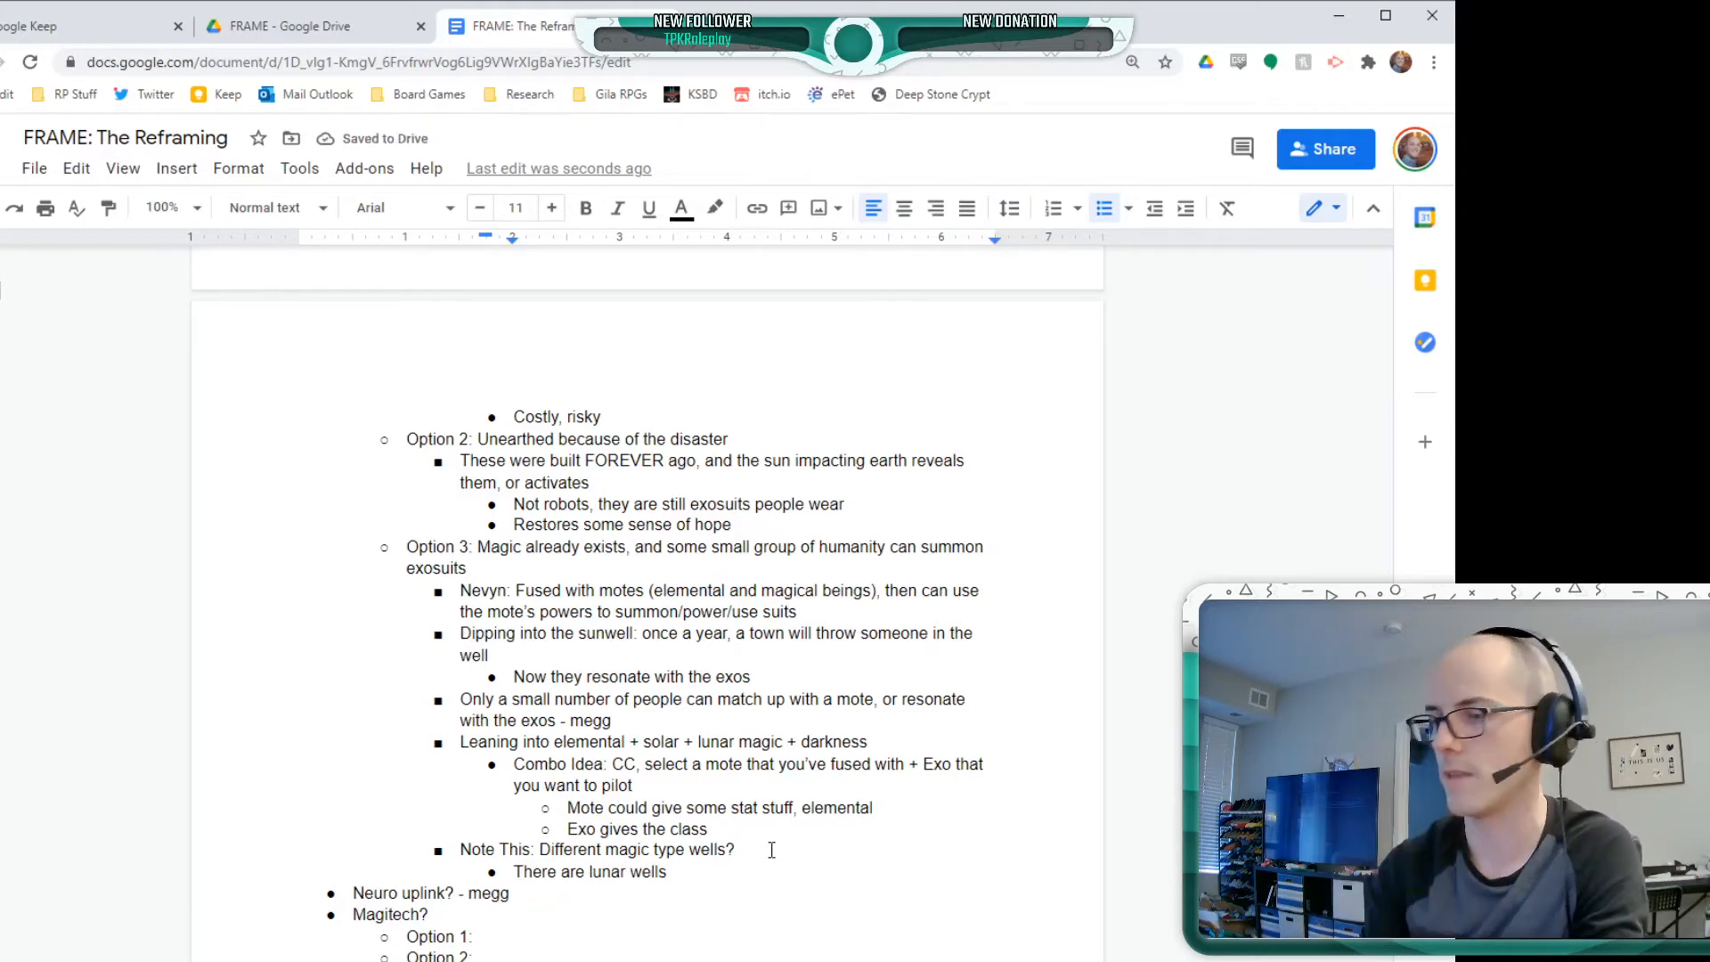
pyautogui.press('Return')
pyautogui.write('Darkness we')
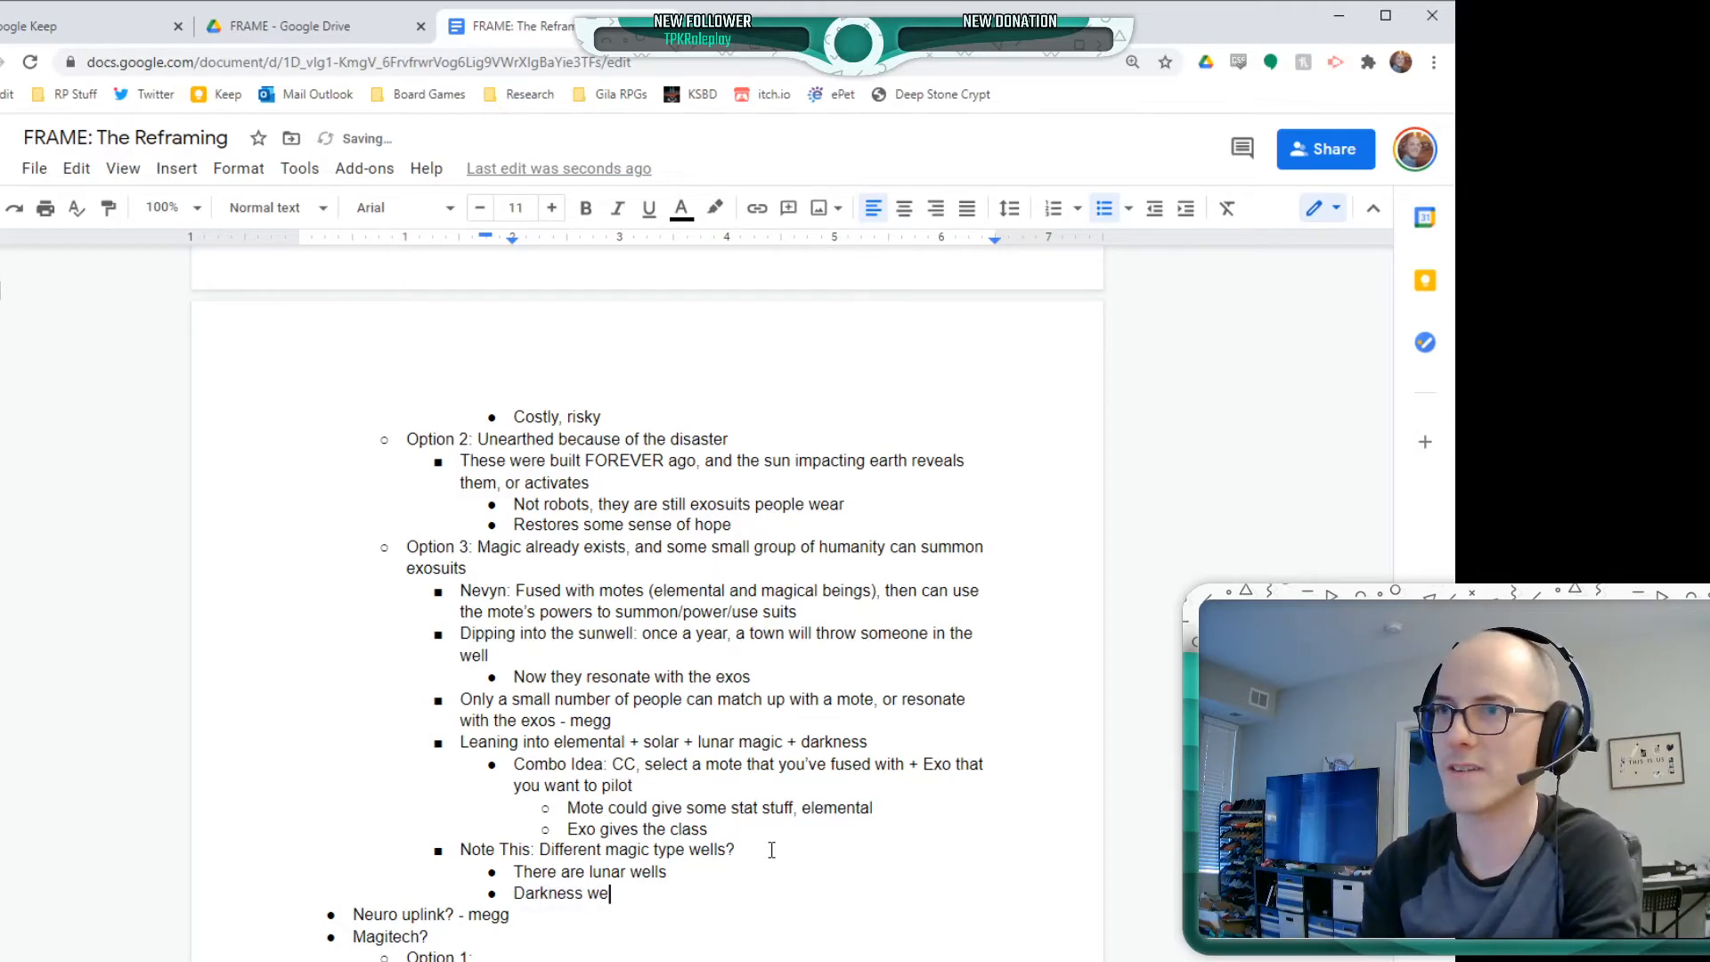
pyautogui.write('lls')
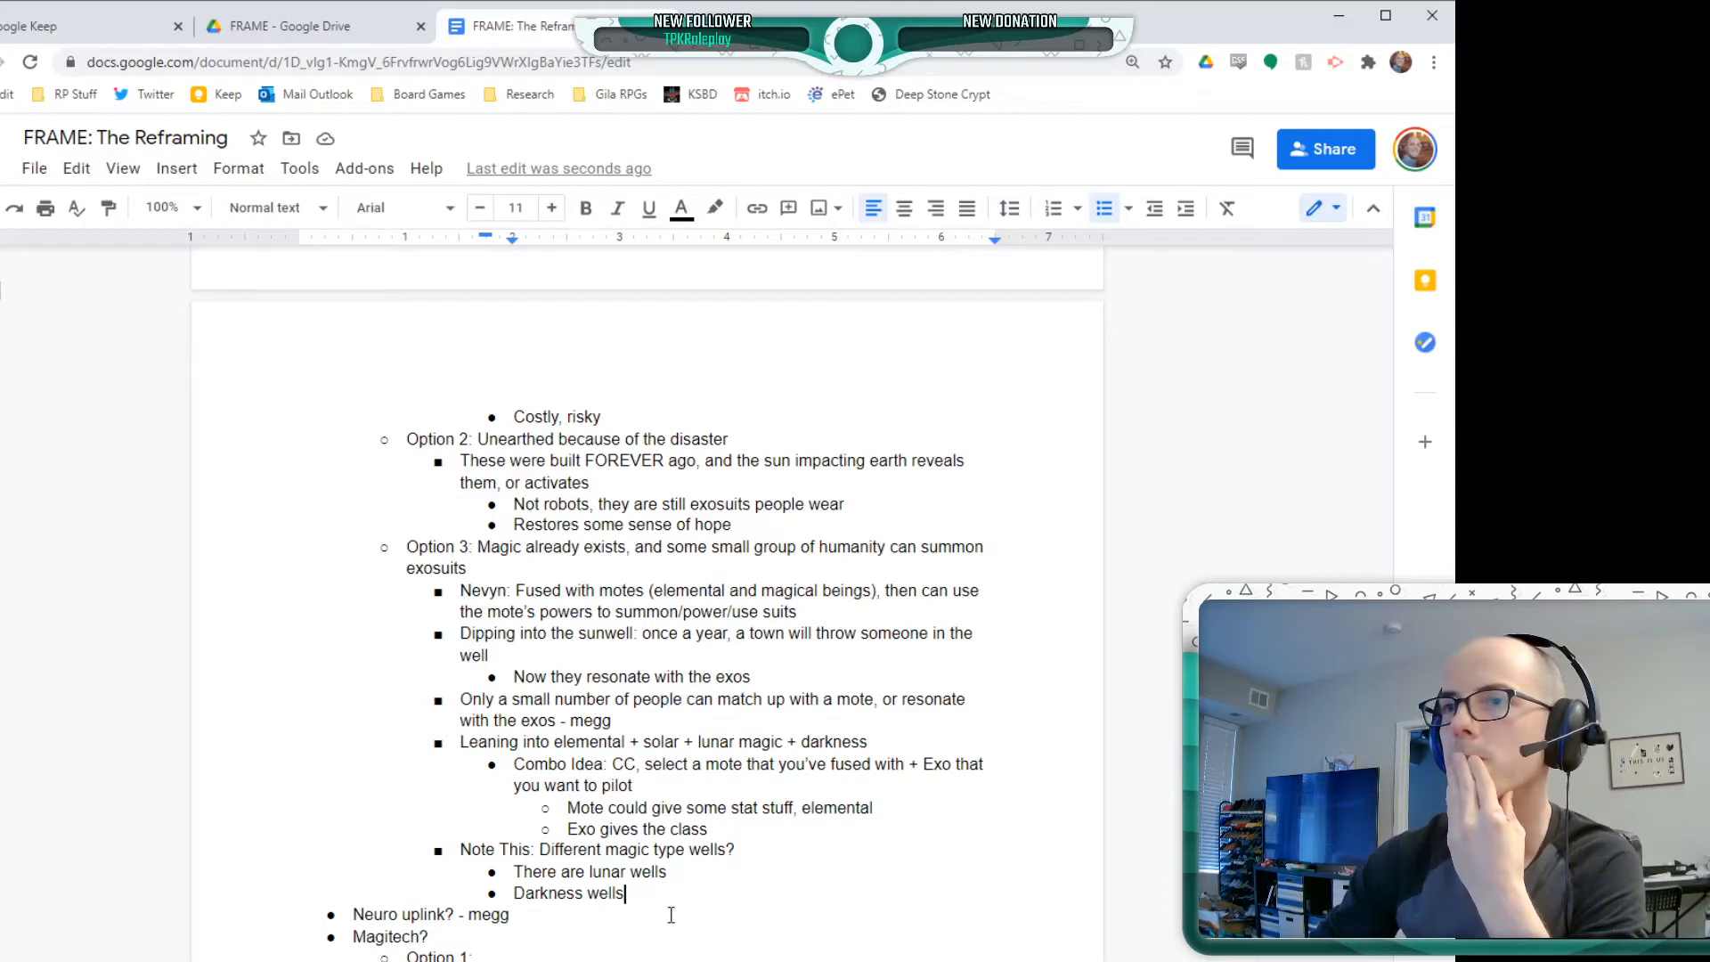
pyautogui.press('Return')
pyautogui.press('Return')
pyautogui.press('Return')
pyautogui.press('Return')
pyautogui.press('Return')
pyautogui.press('Return')
pyautogui.press('Return')
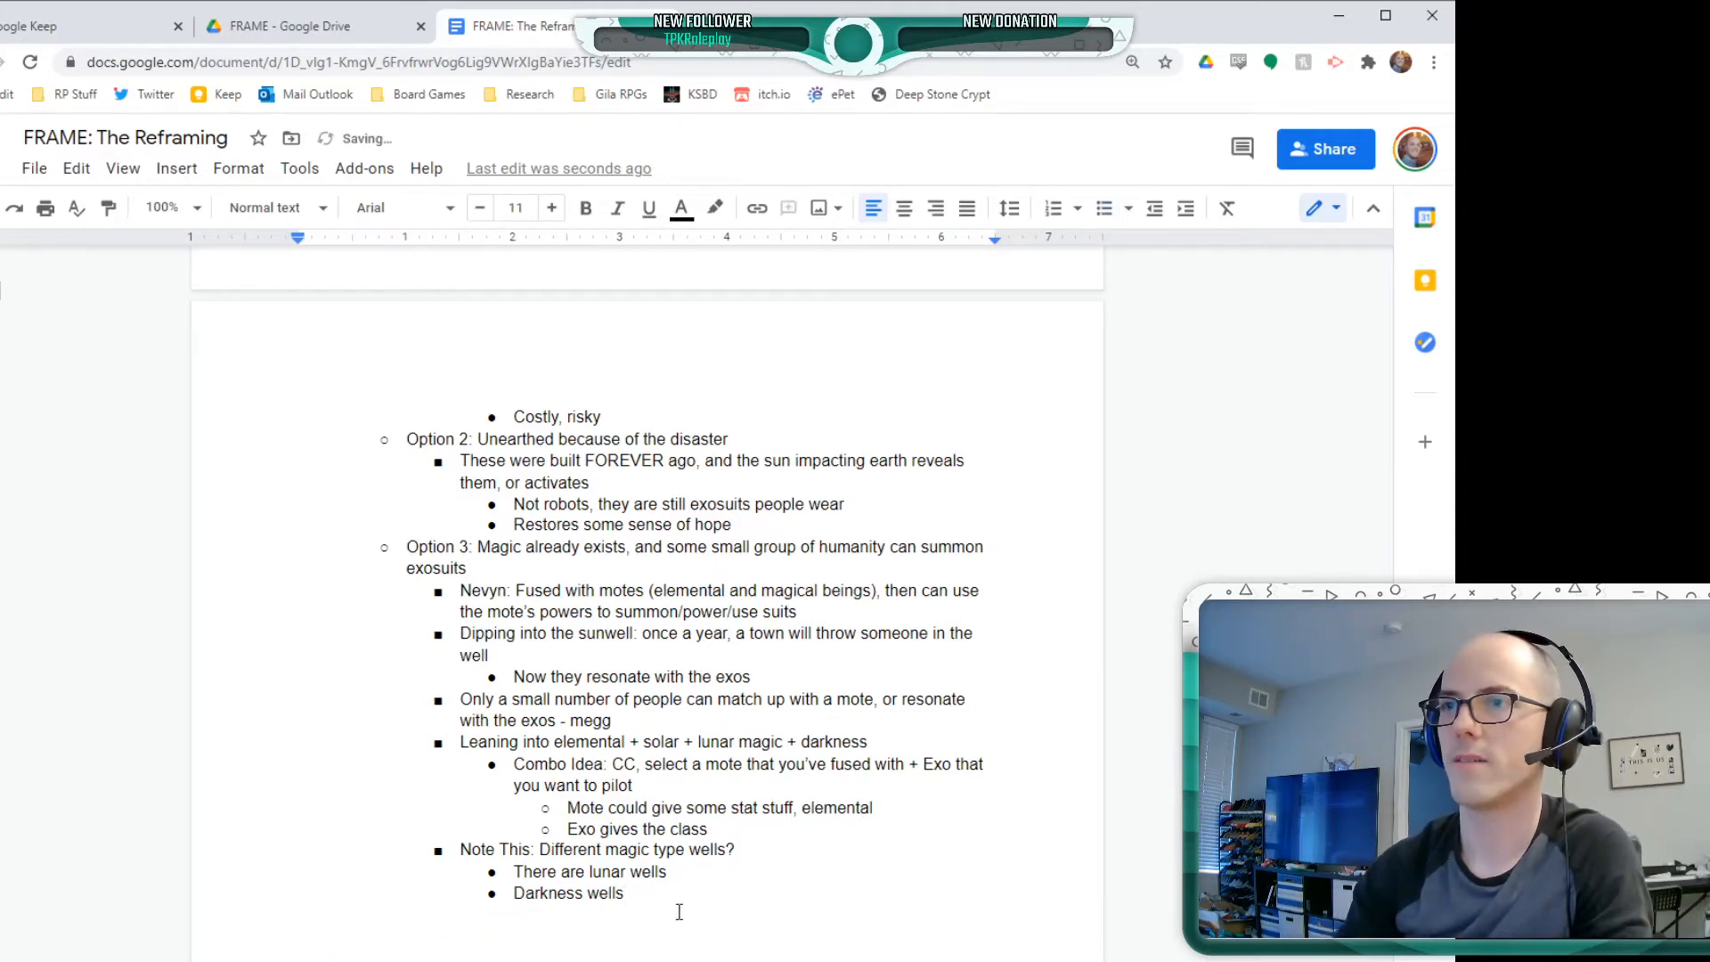
pyautogui.hotkey('ctrl', 'z')
pyautogui.hotkey('ctrl', 'z')
pyautogui.hotkey('ctrl', 'z')
pyautogui.hotkey('ctrl', 'z')
pyautogui.hotkey('ctrl', 'z')
pyautogui.hotkey('ctrl', 'z')
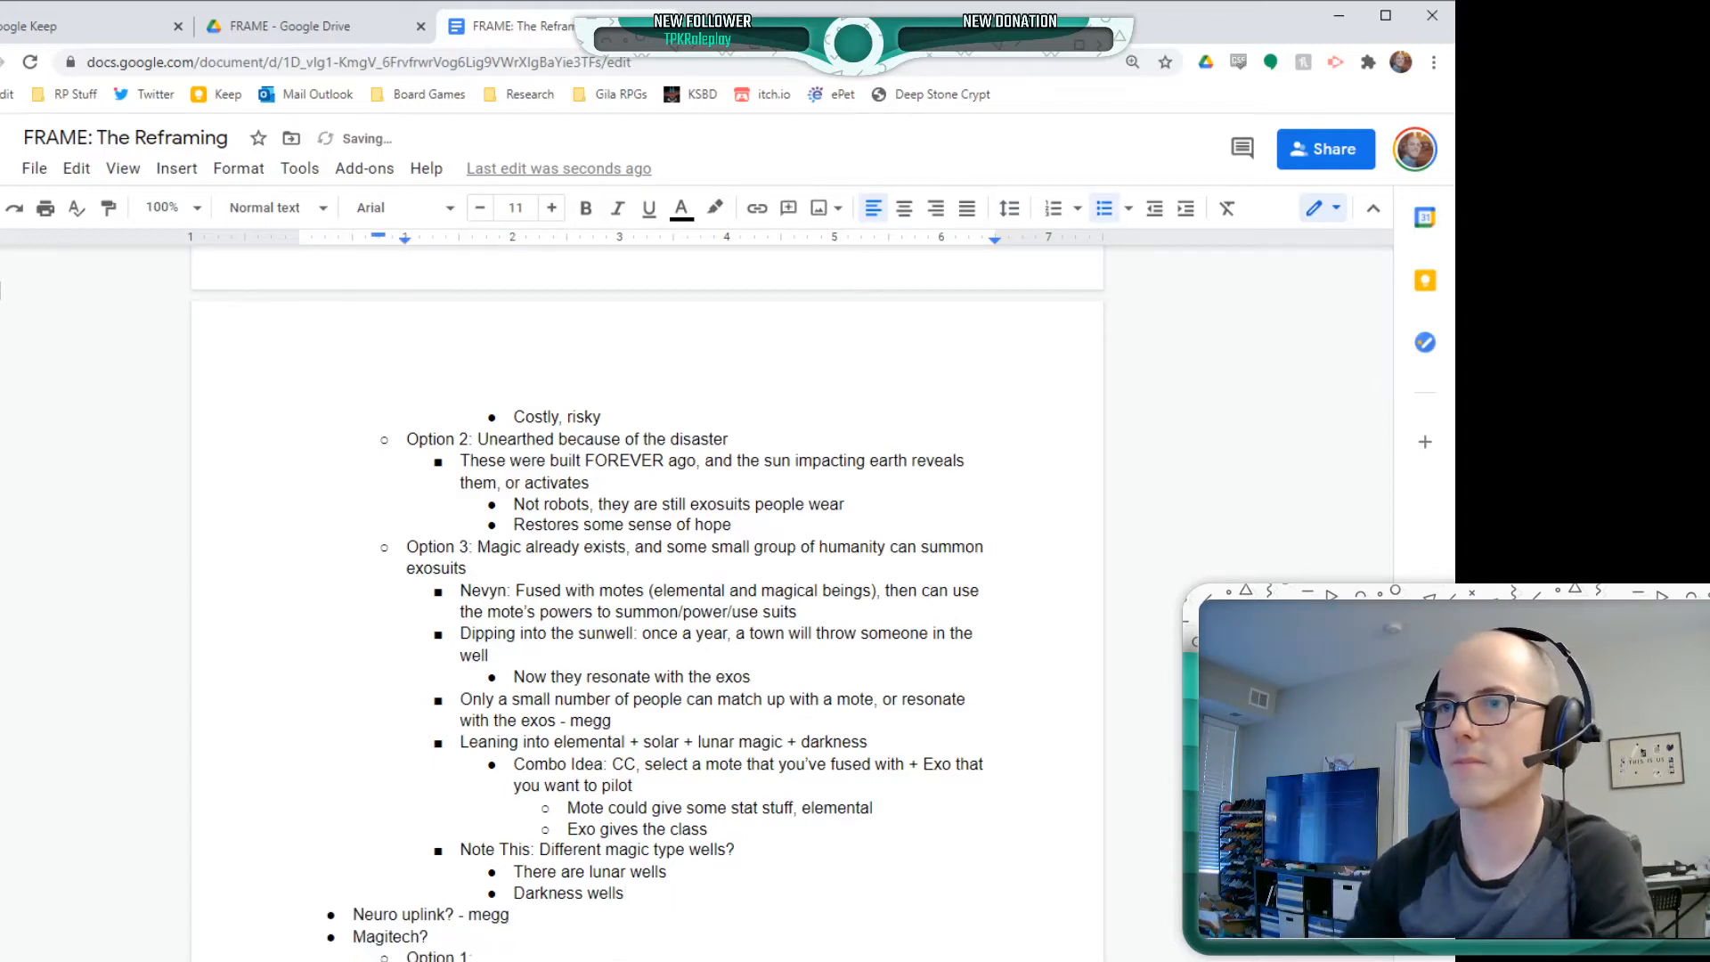
# Move the insertion point to the empty line below the Magitech options, outside the bulleted list
pyautogui.press('Down')
pyautogui.press('Down')
pyautogui.press('Down')
pyautogui.press('Down')
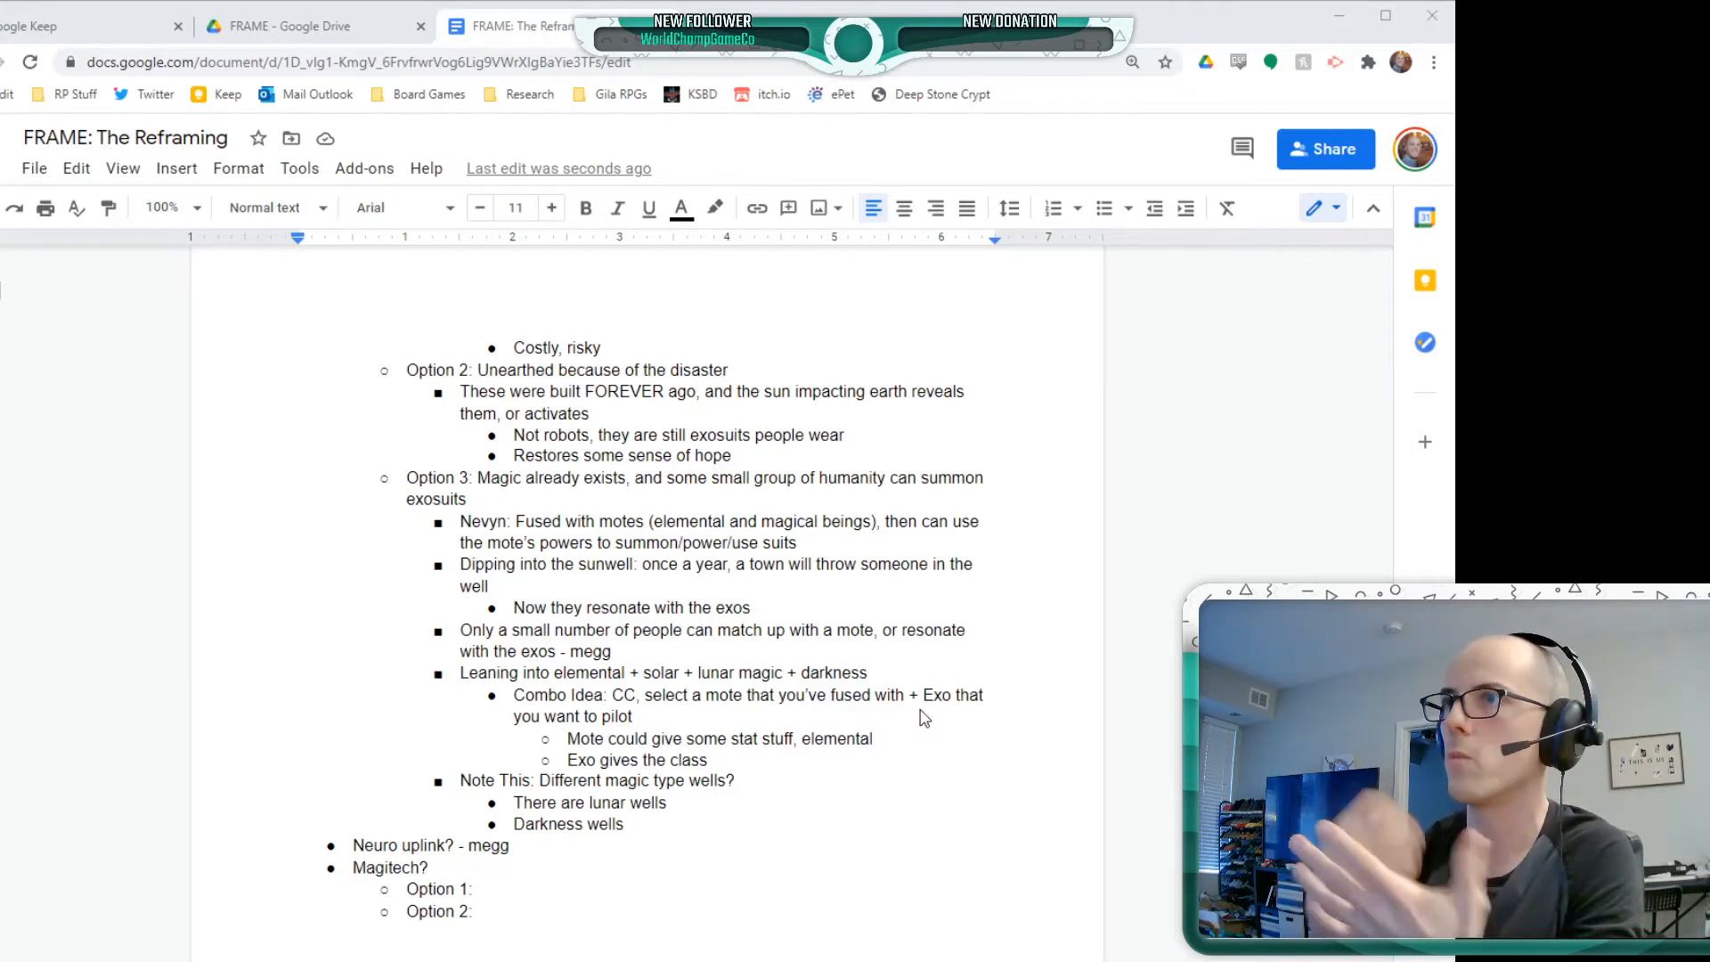
# Highlight the line "THREE STATS? SOLAR, LUNAR, AND DARKNESS?" below the Magitech options in green
pyautogui.click(134, 565)
pyautogui.scroll(-5, 486, 580)
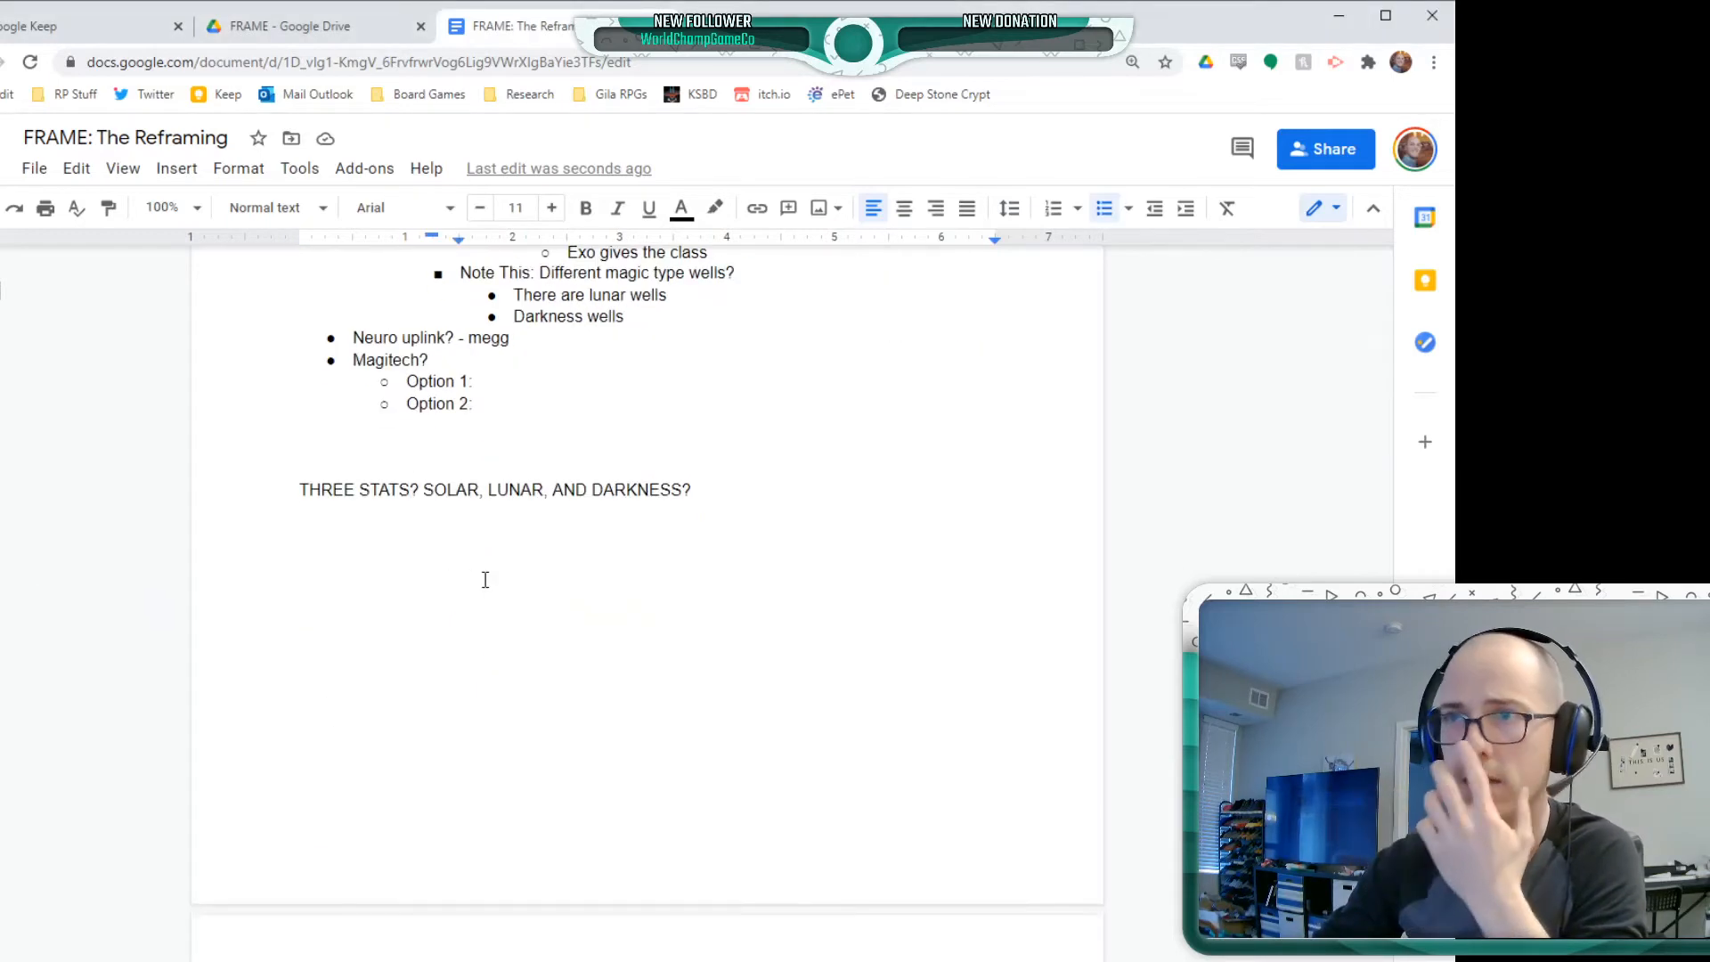
pyautogui.click(752, 496)
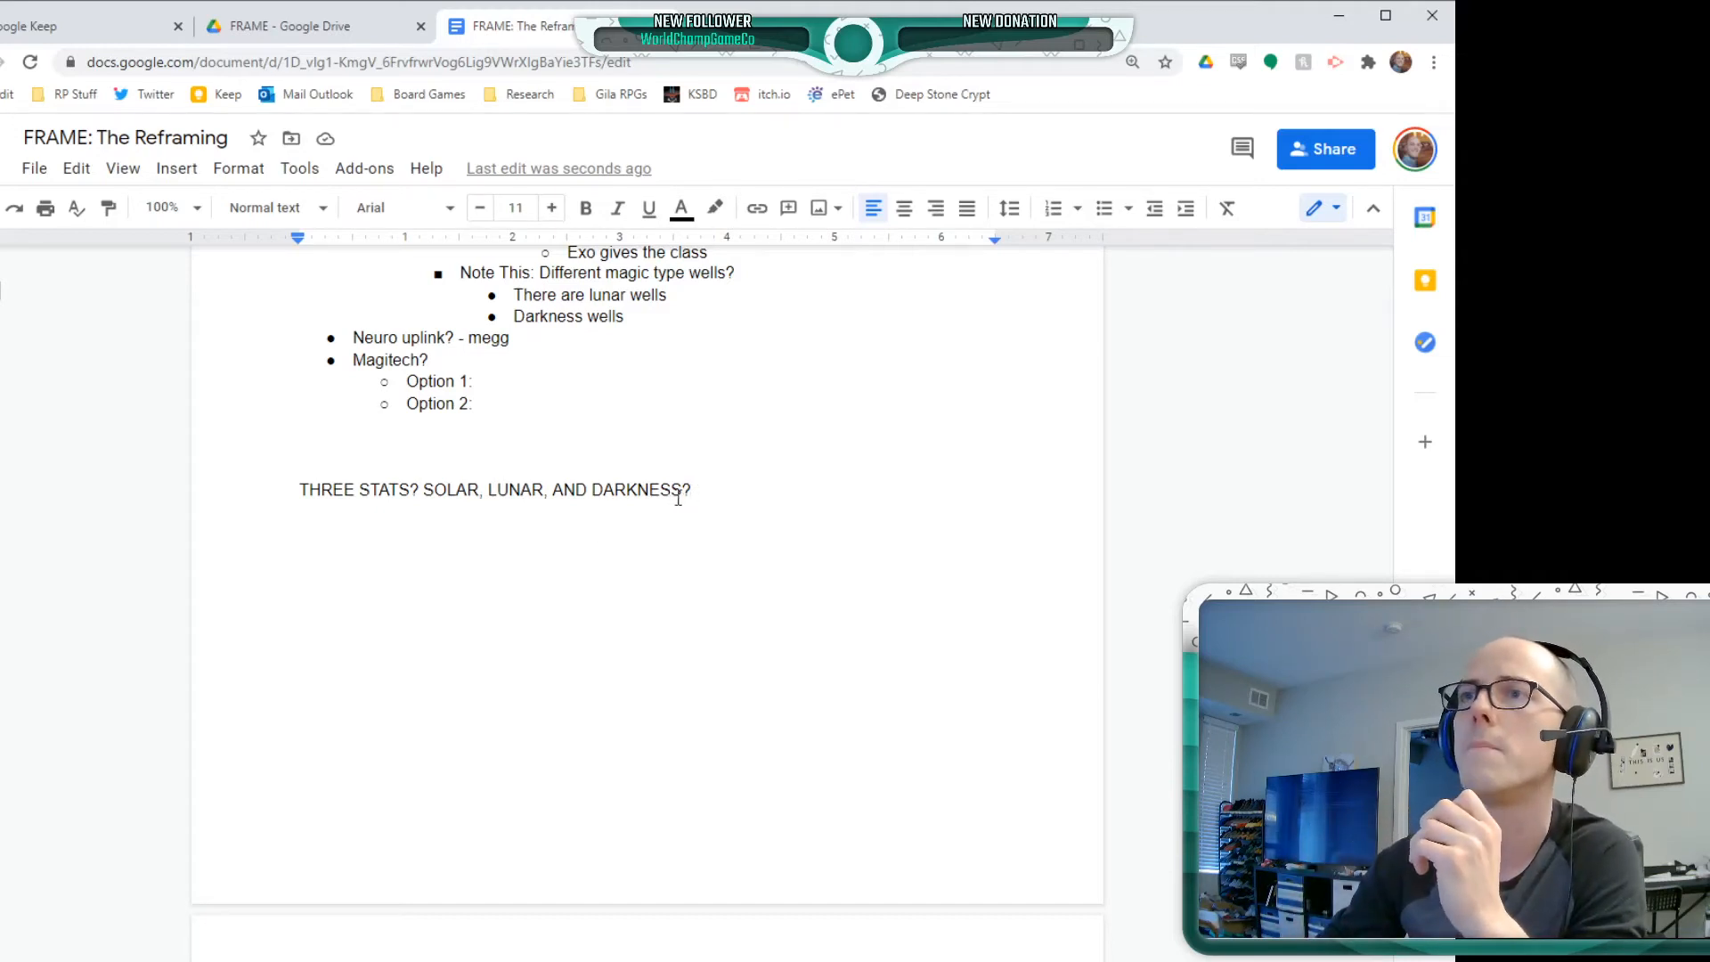
pyautogui.tripleClick(725, 488)
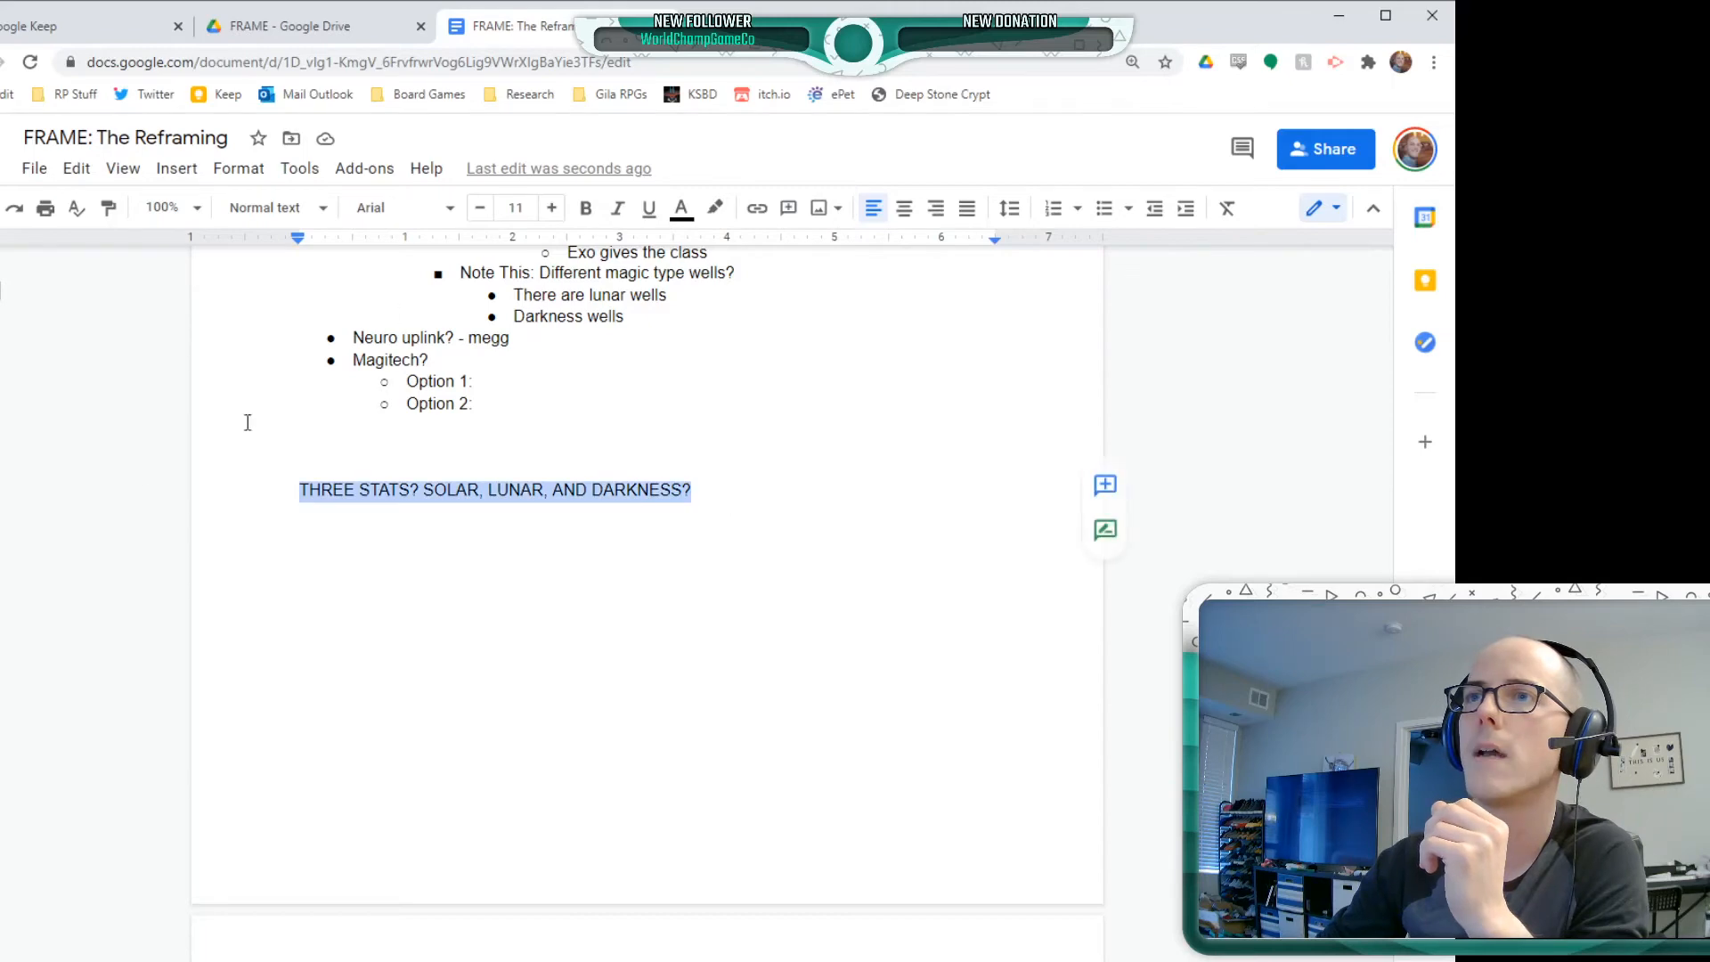
pyautogui.click(714, 208)
pyautogui.click(826, 310)
pyautogui.click(467, 479)
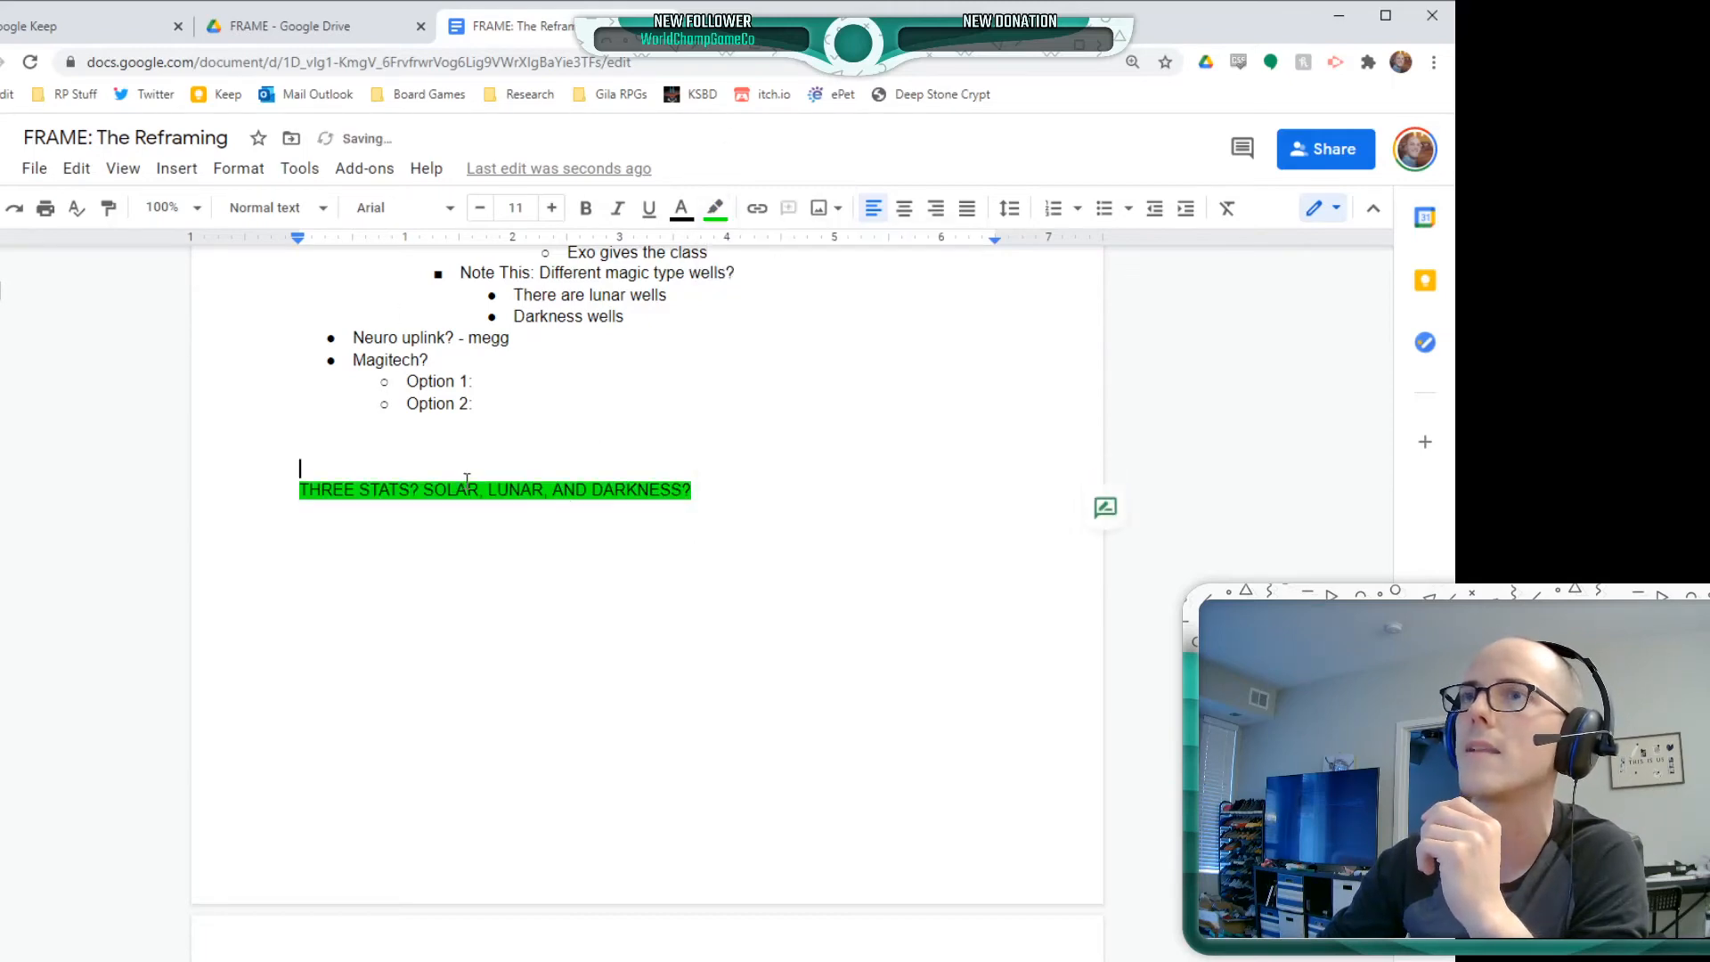
pyautogui.scroll(3, 534, 499)
pyautogui.click(707, 520)
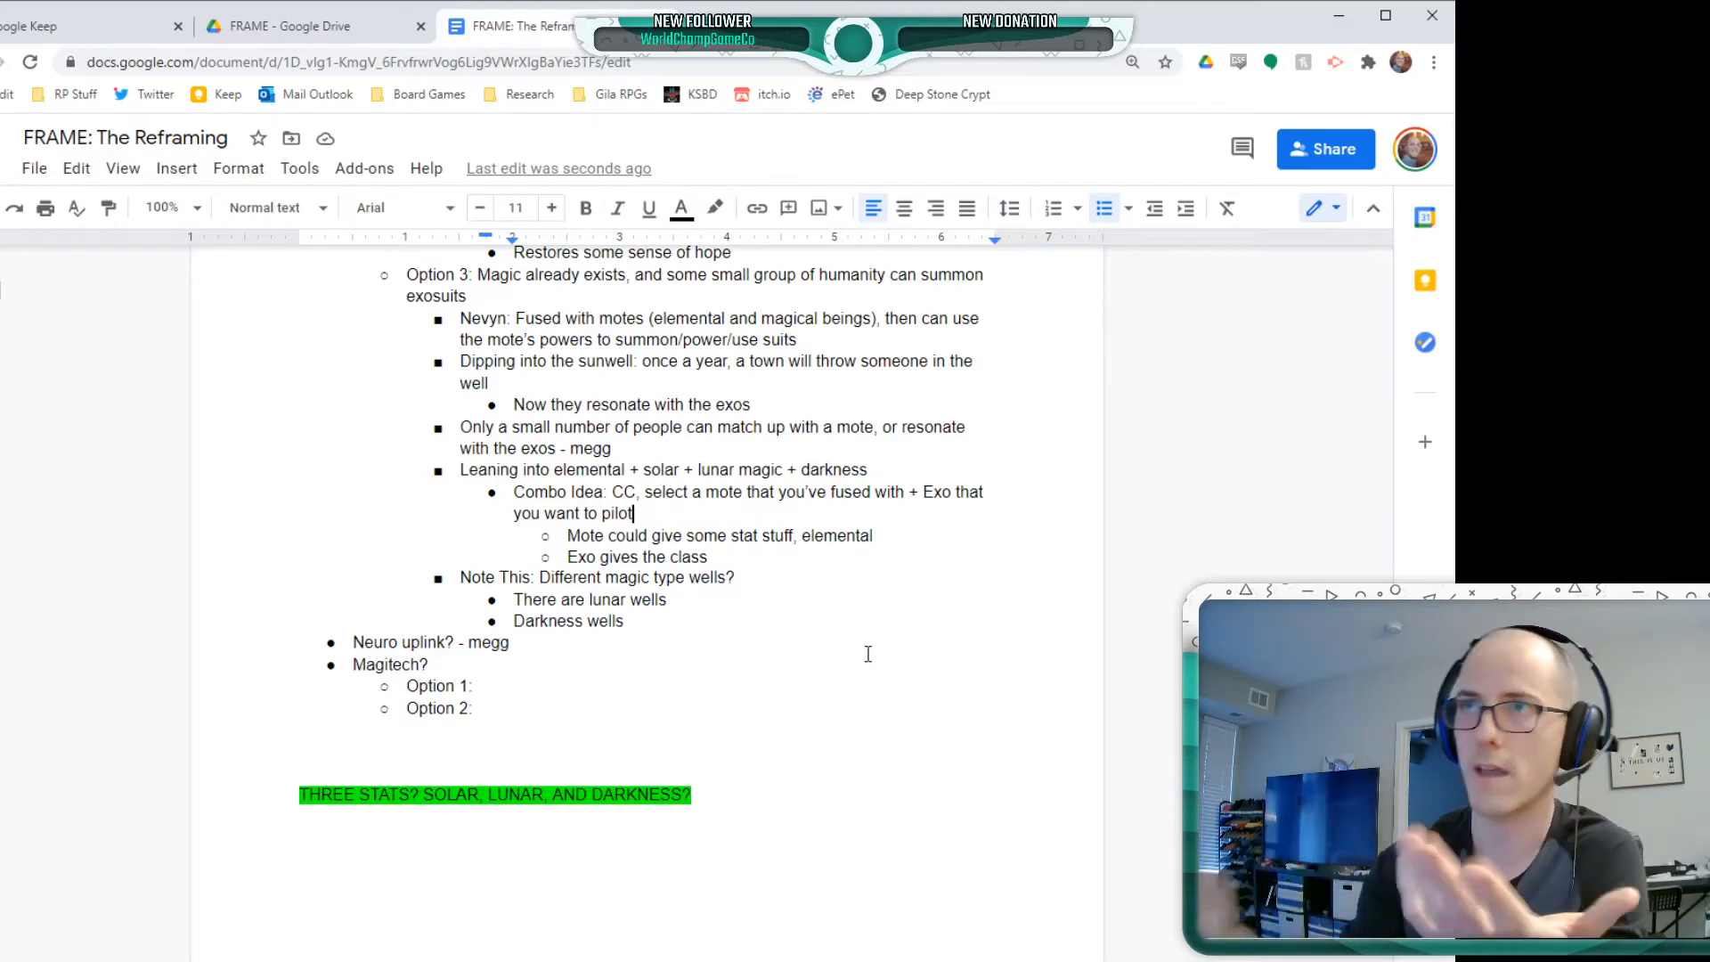
pyautogui.scroll(5, 827, 606)
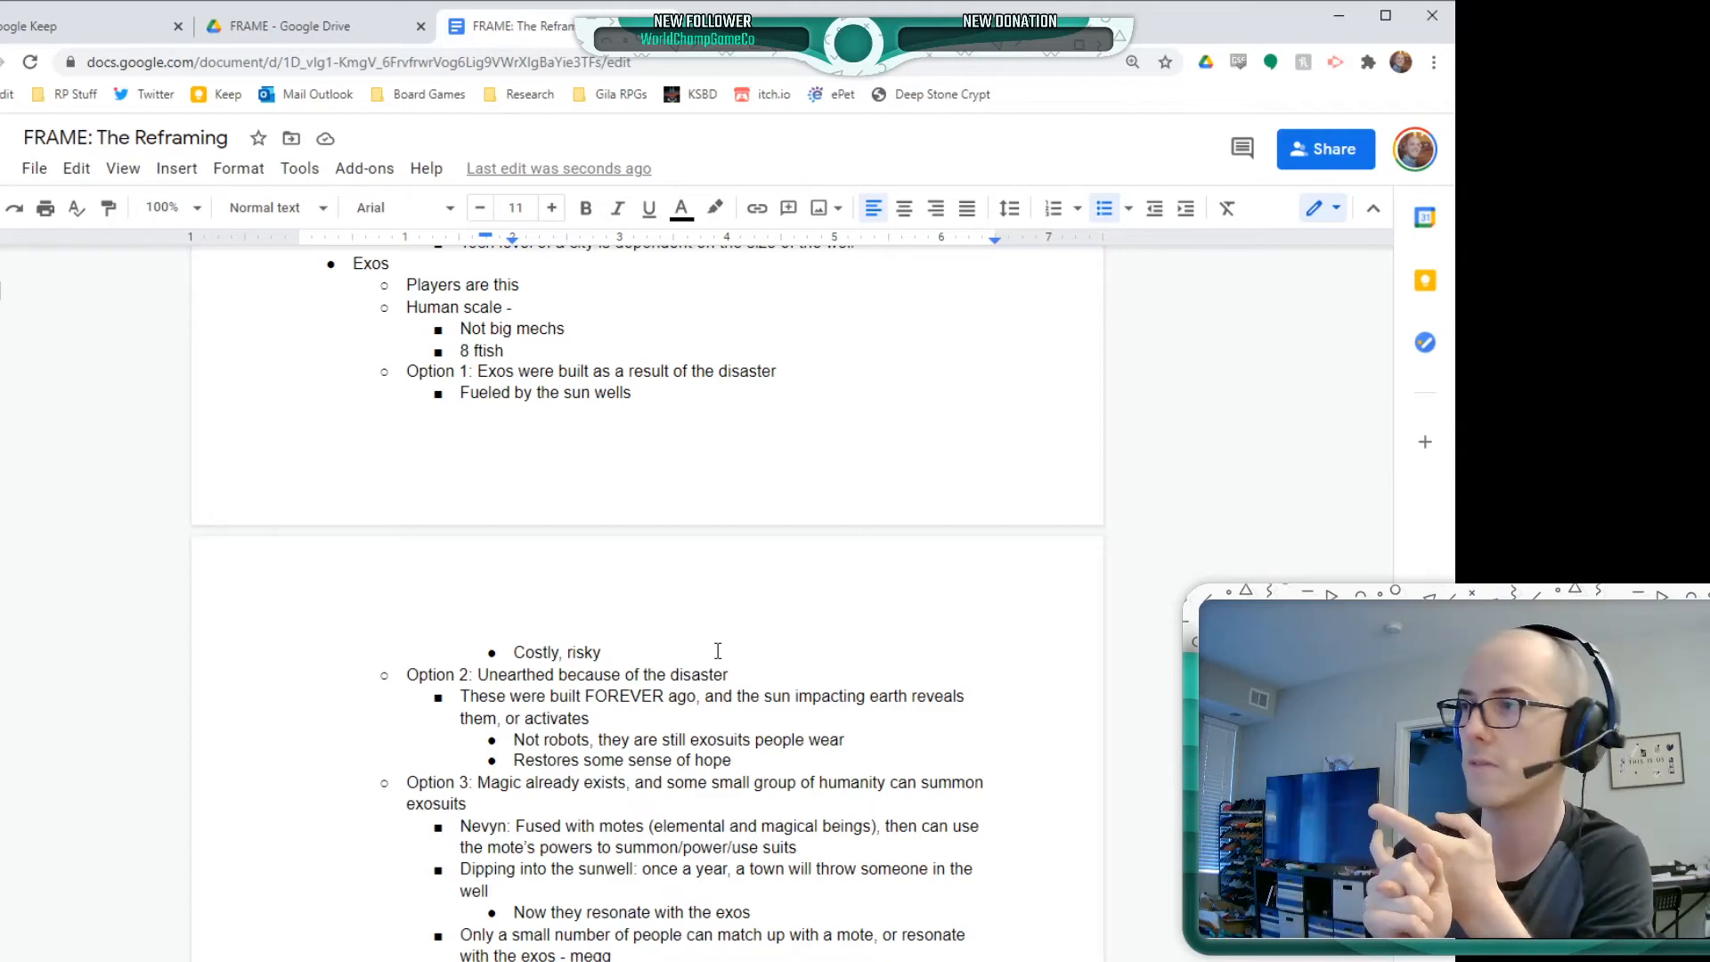
pyautogui.scroll(-4, 703, 643)
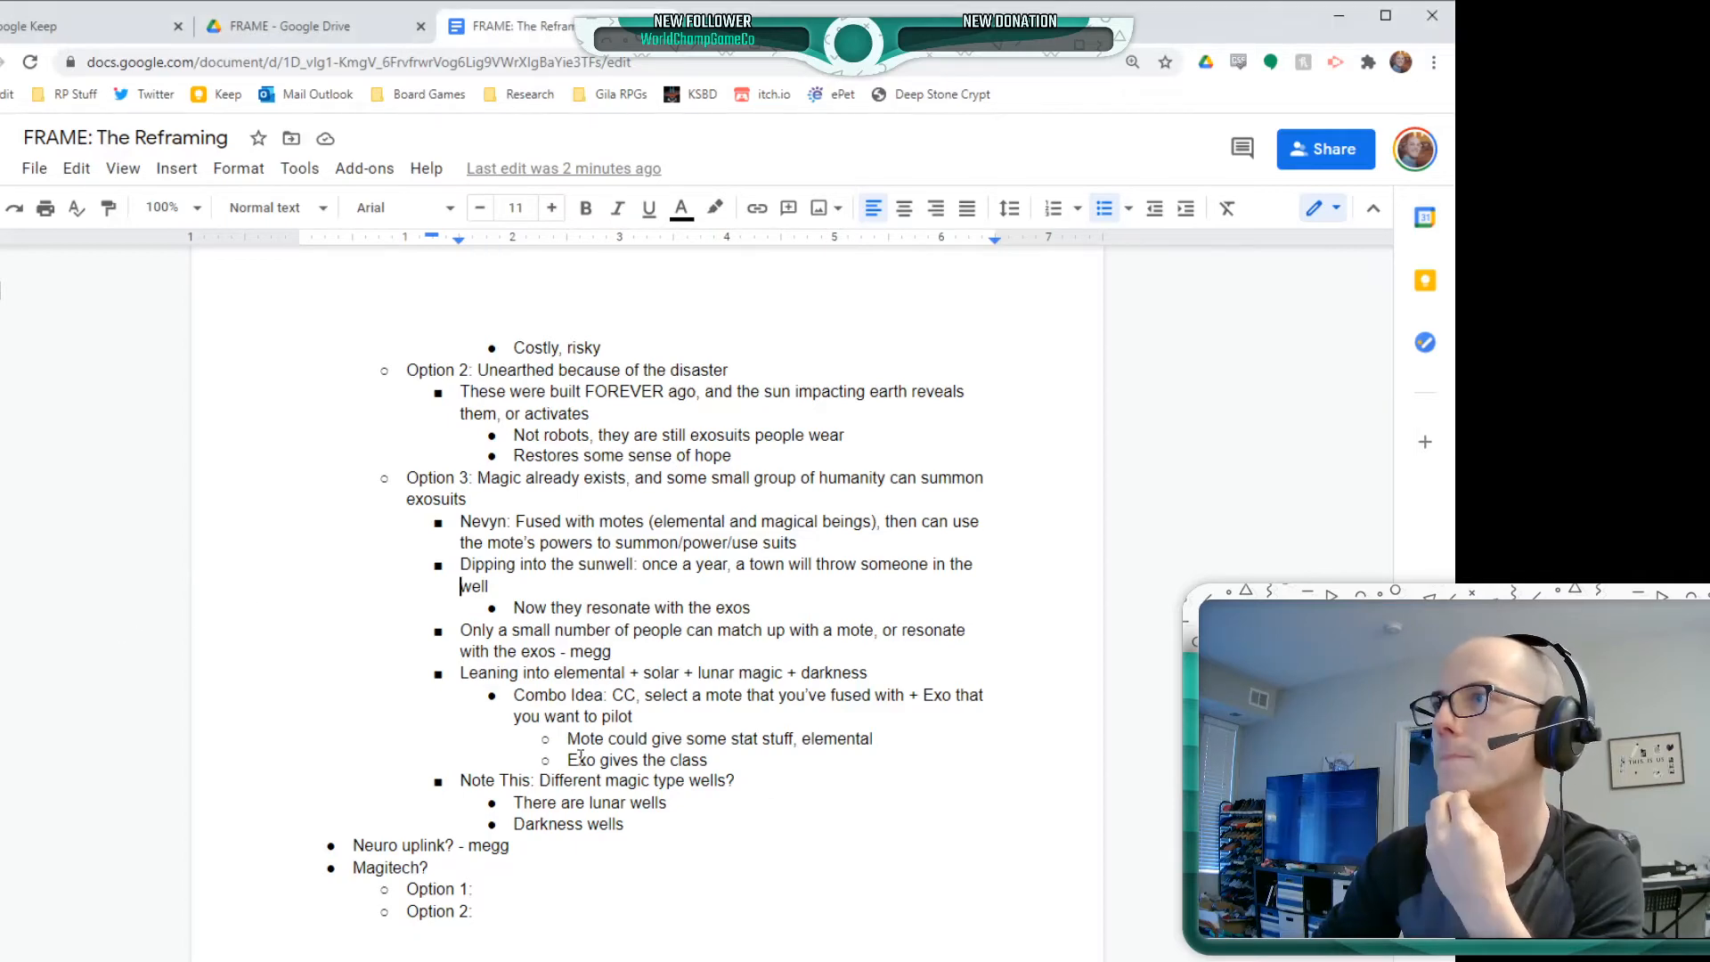
# Append a dash and the contributor's name to the bullet "Note This: Different magic type wells?" under Option 3
pyautogui.scroll(-3, 606, 642)
pyautogui.click(601, 588)
pyautogui.click(593, 542)
pyautogui.click(488, 571)
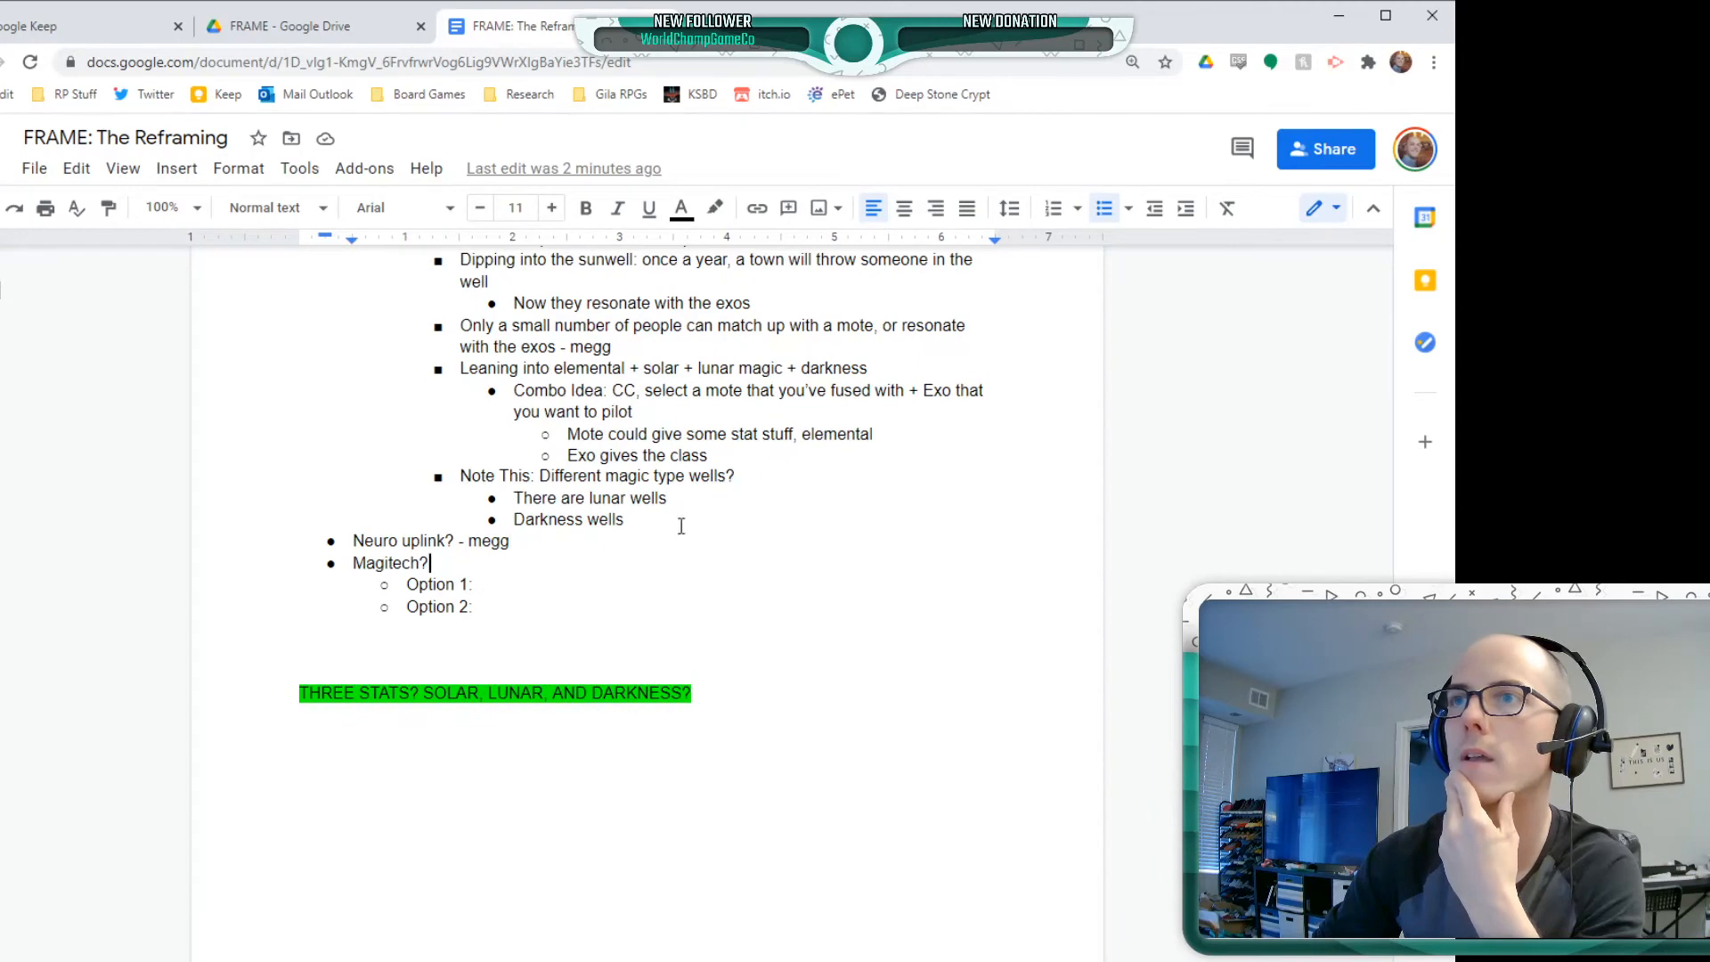
pyautogui.click(826, 476)
pyautogui.write('- ')
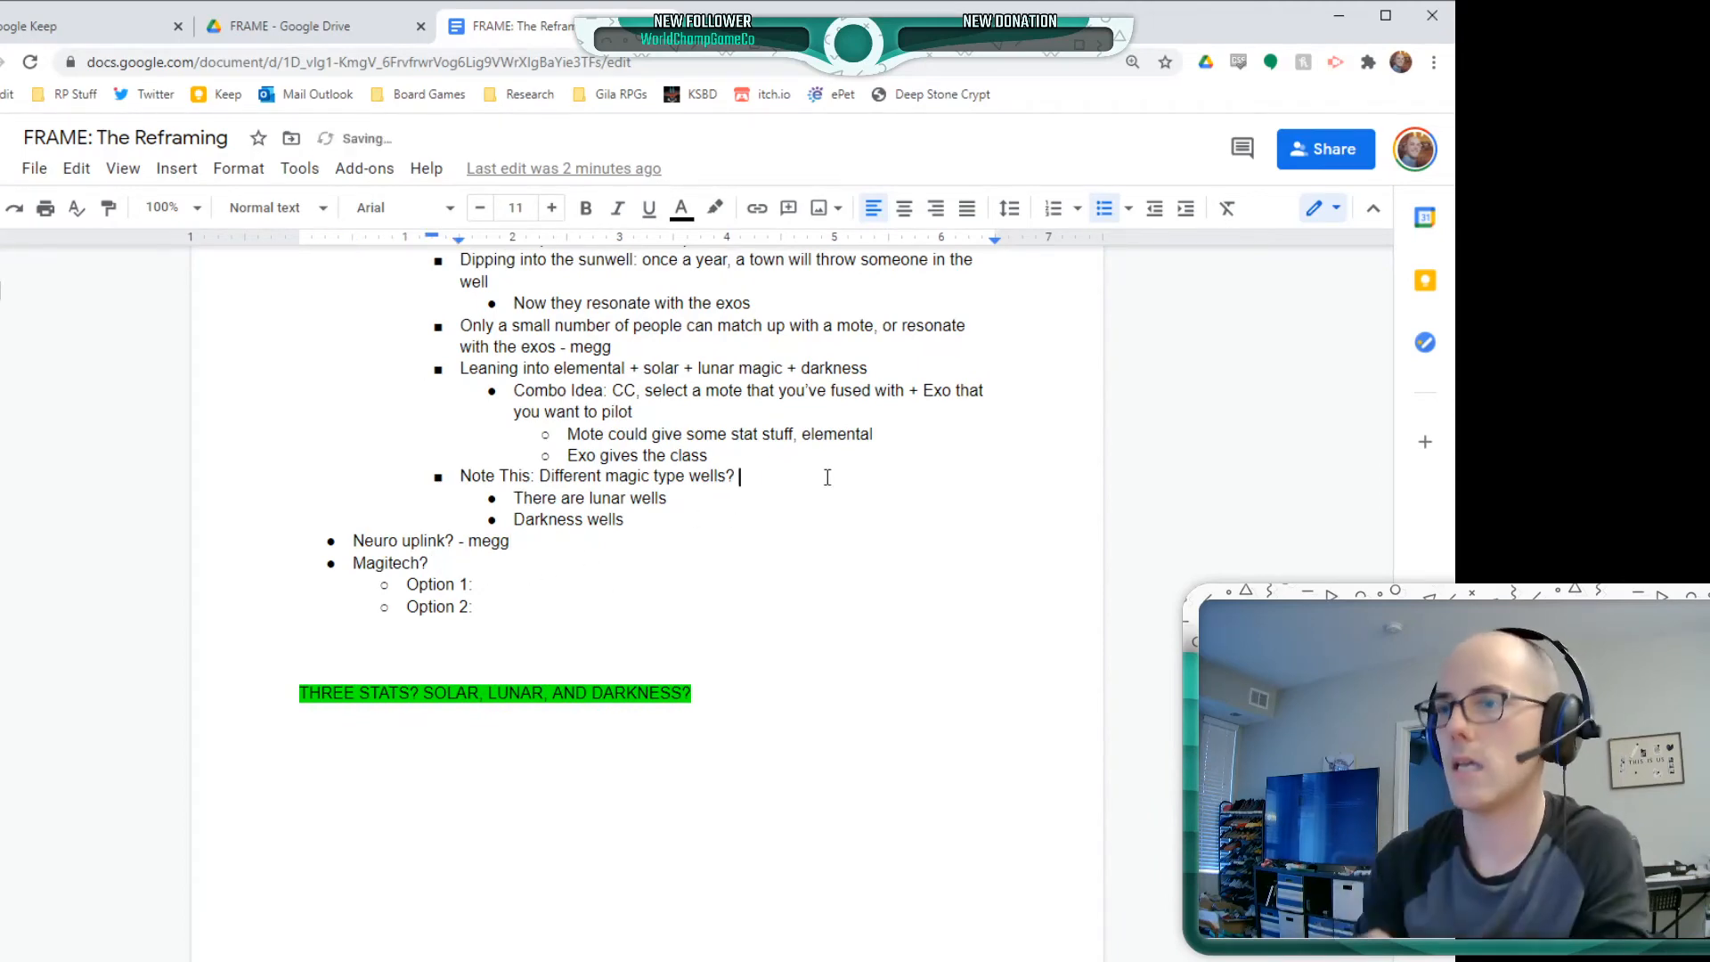
pyautogui.write('megg')
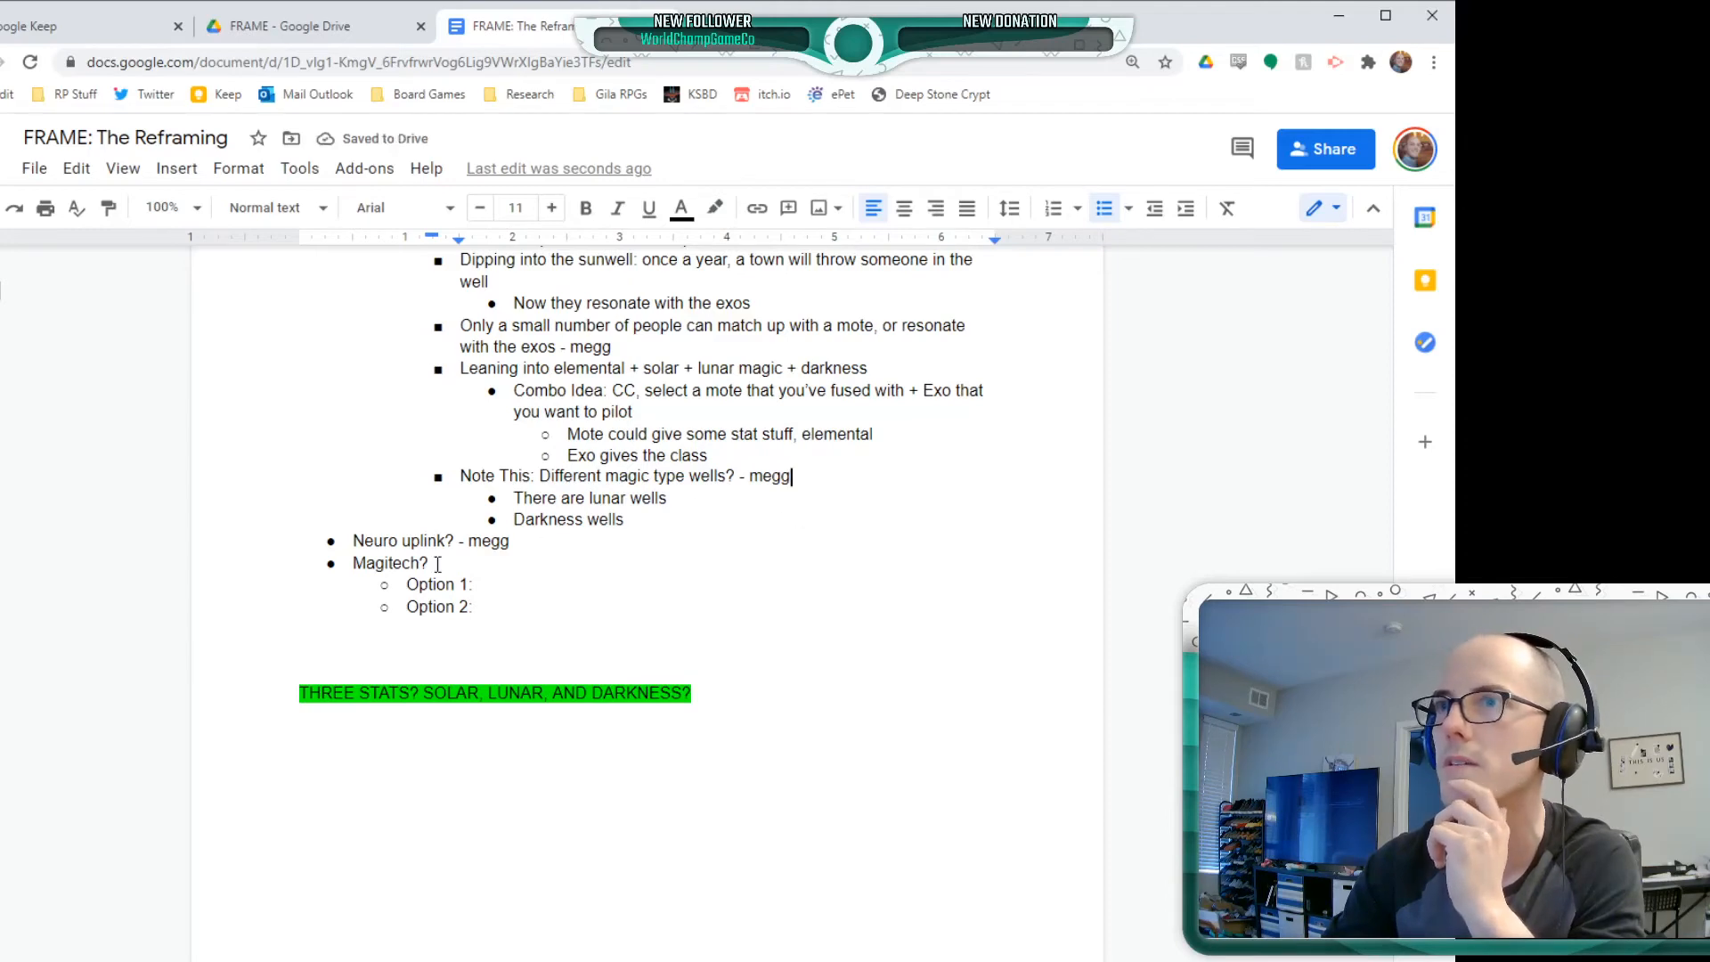
pyautogui.click(485, 584)
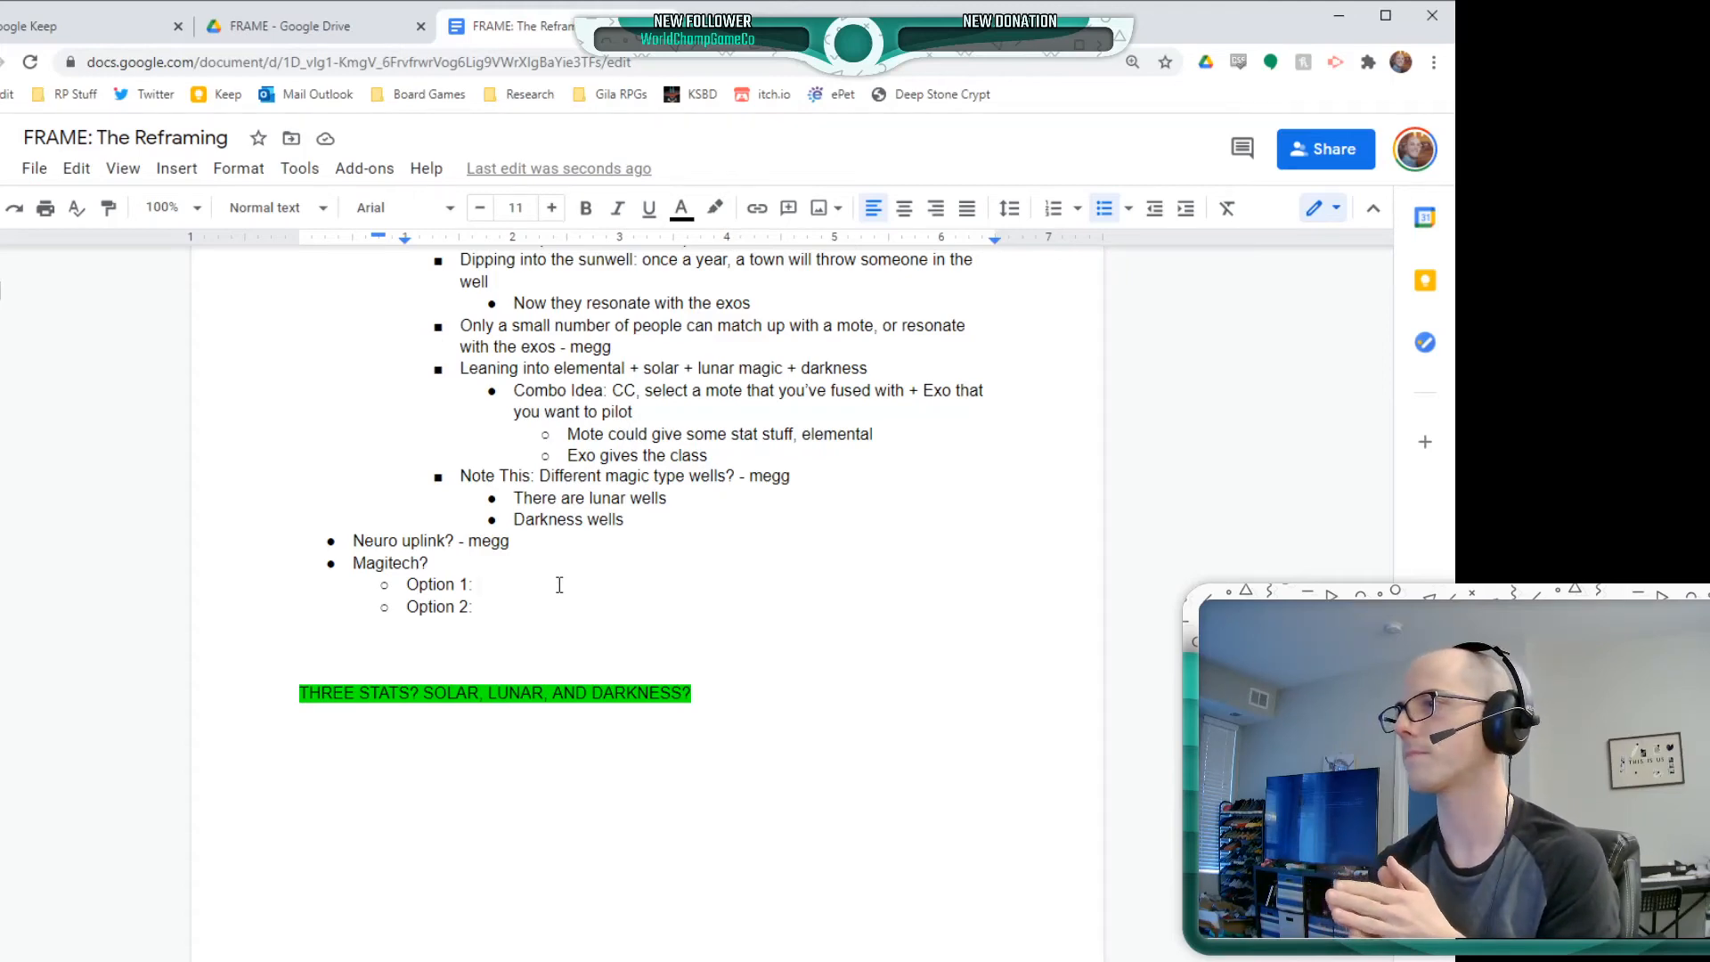
pyautogui.scroll(6, 559, 584)
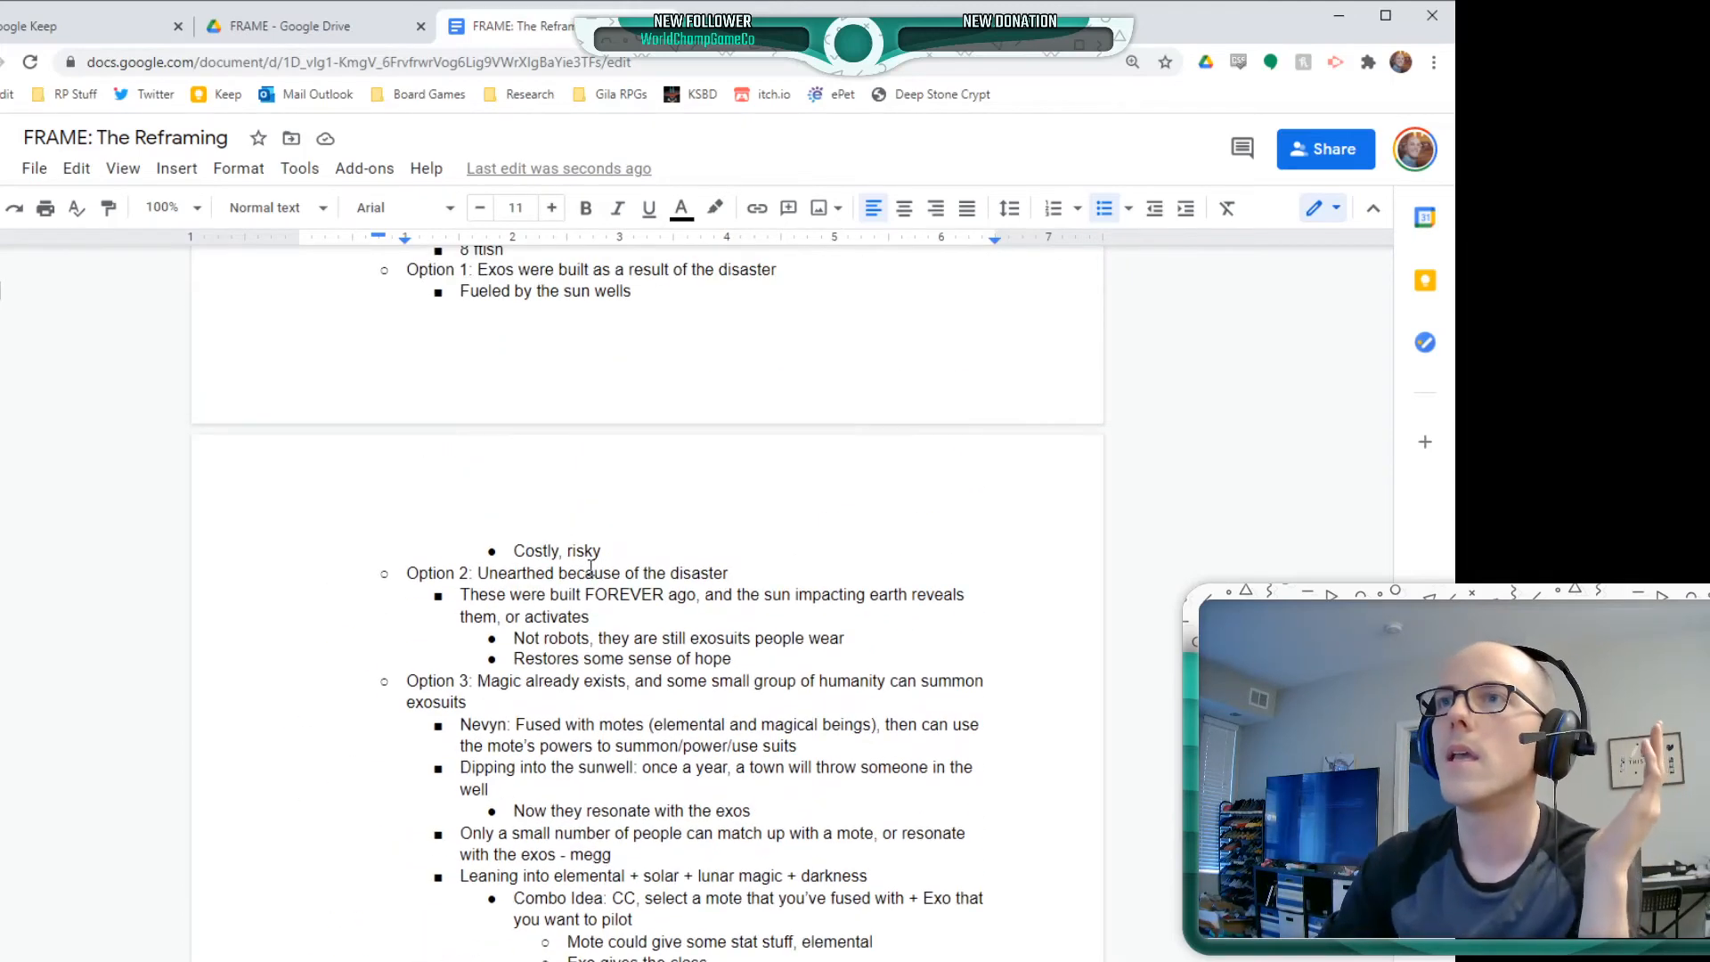
pyautogui.scroll(1, 614, 543)
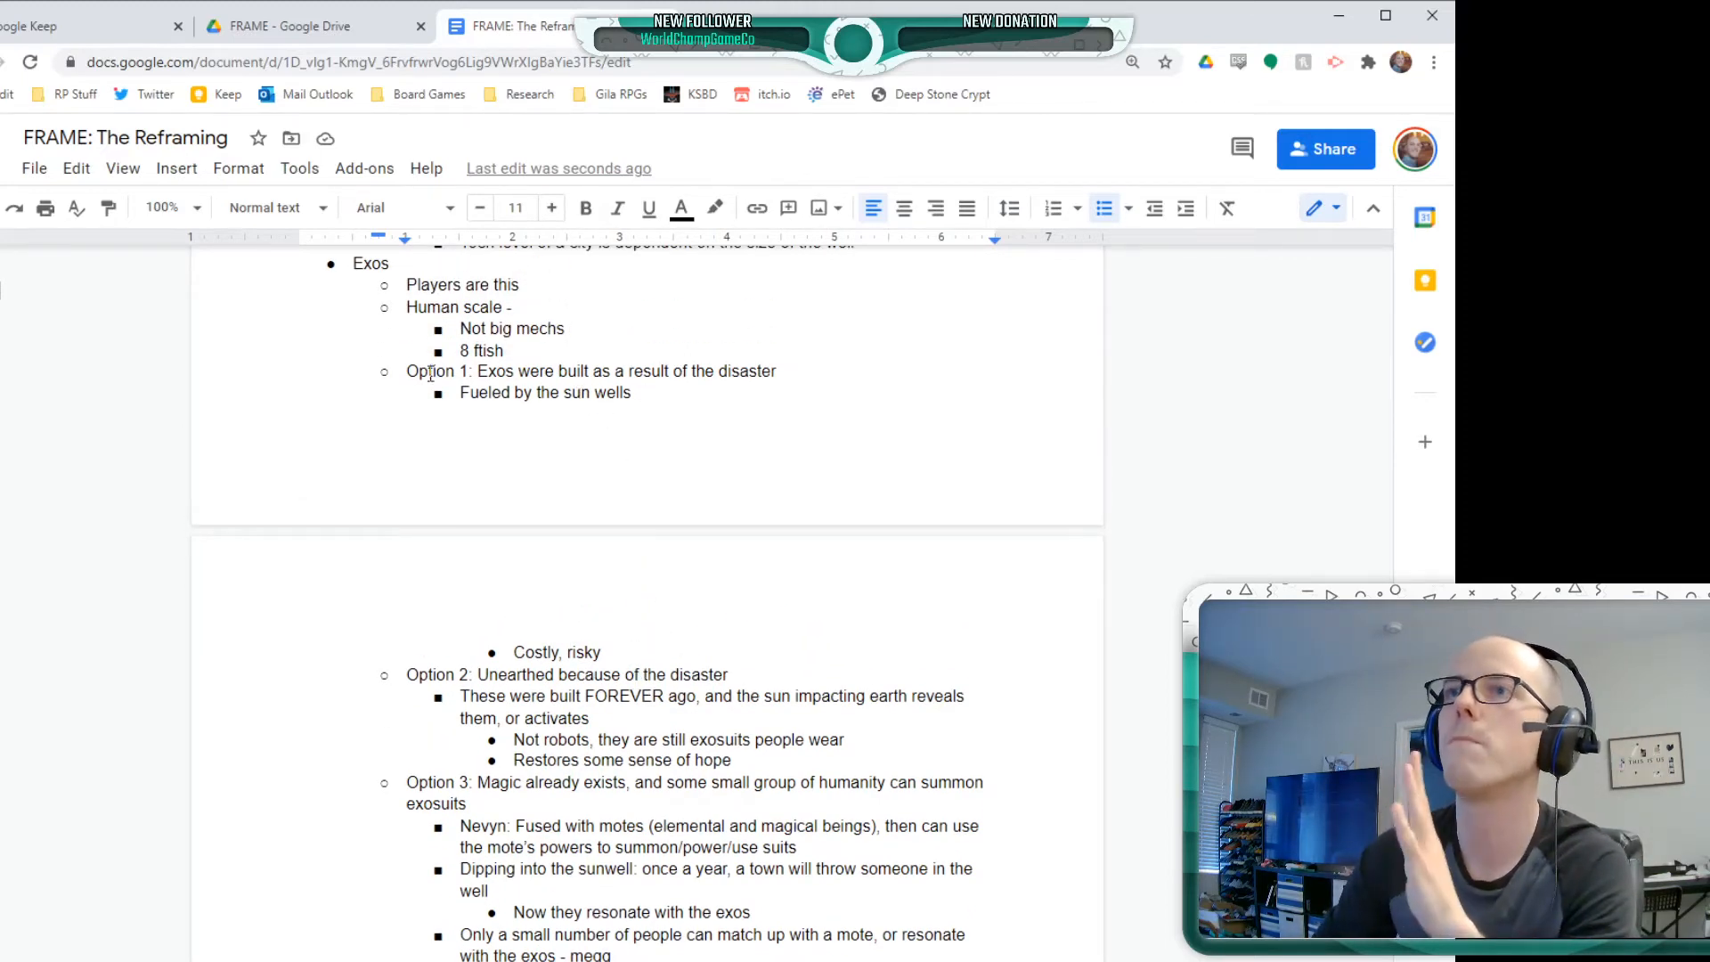
pyautogui.moveTo(431, 373); pyautogui.dragTo(691, 424)
pyautogui.click(559, 372)
pyautogui.click(460, 374)
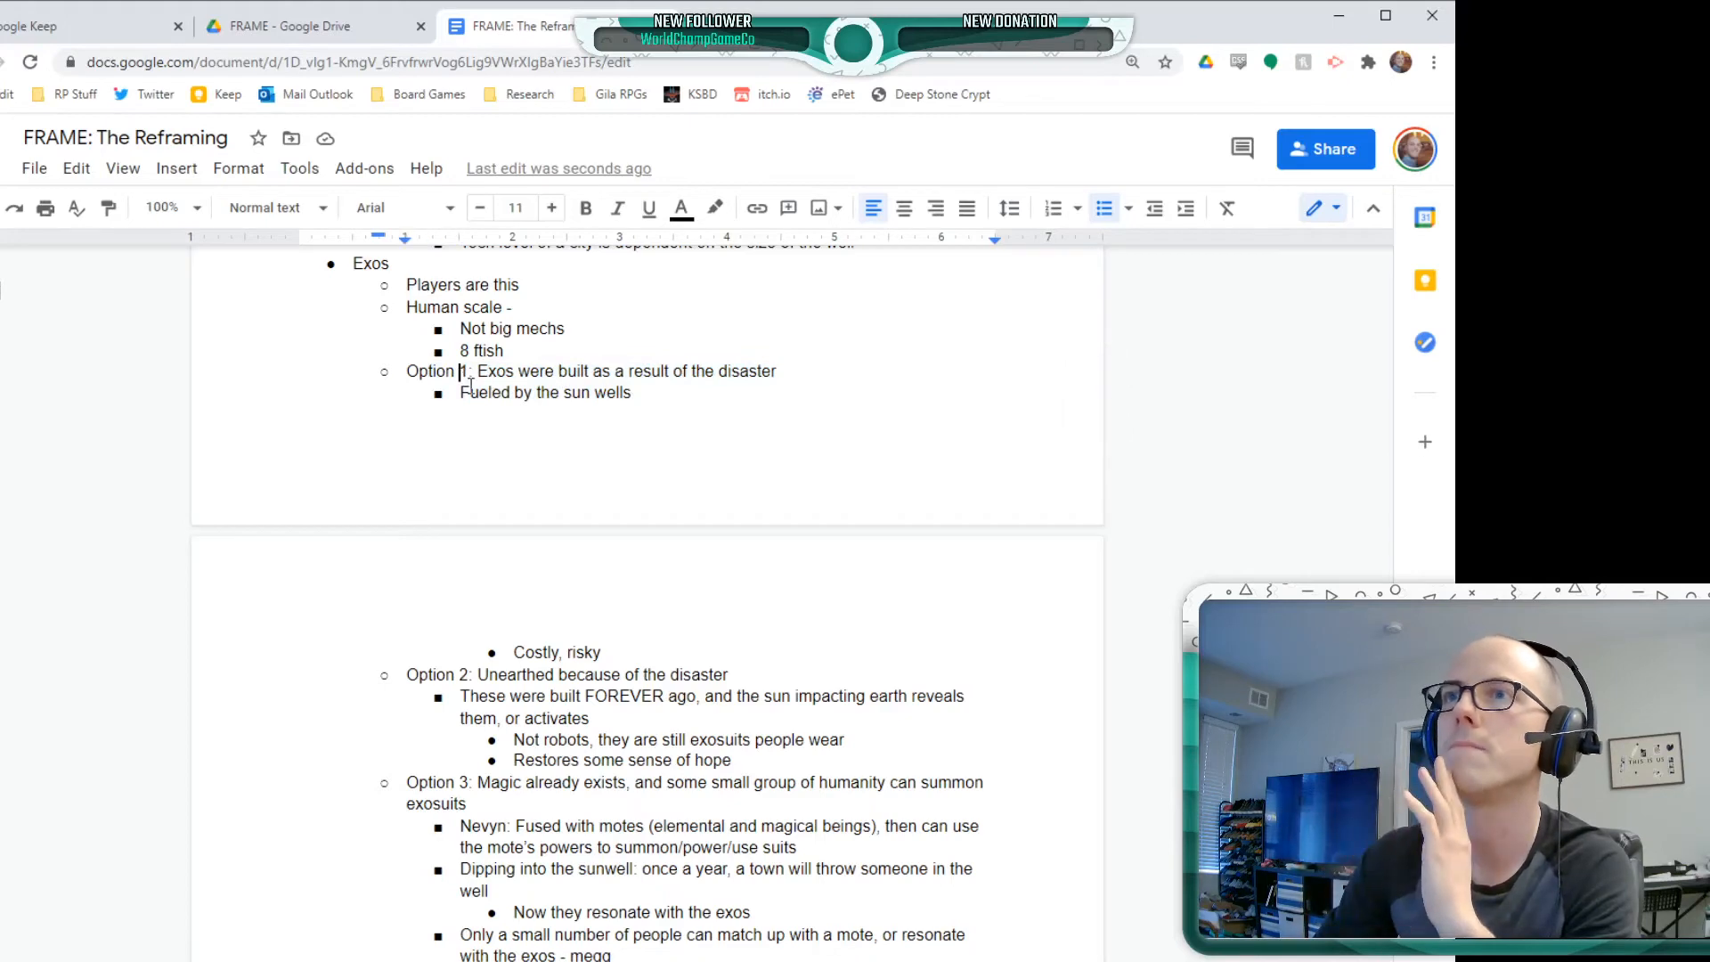
# Insert the bullet "Novapunk" above "Sun explodes" as the first item of the DIM Premise list
pyautogui.scroll(5, 559, 677)
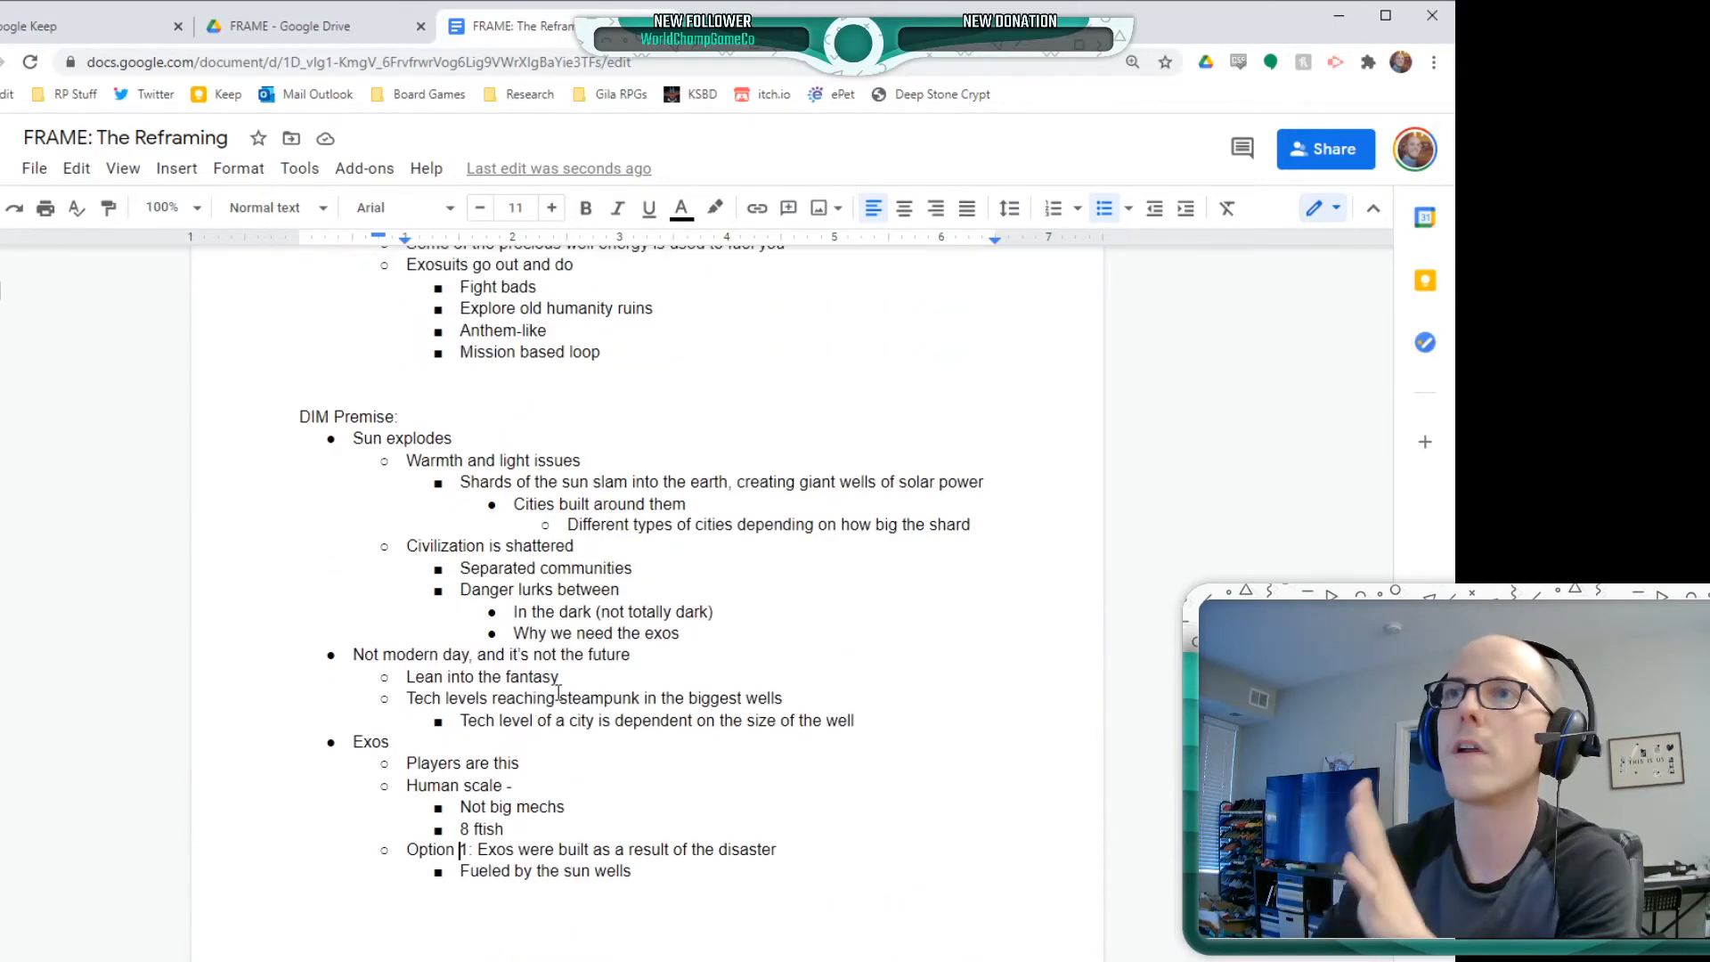
pyautogui.scroll(1, 559, 693)
pyautogui.scroll(-1, 710, 855)
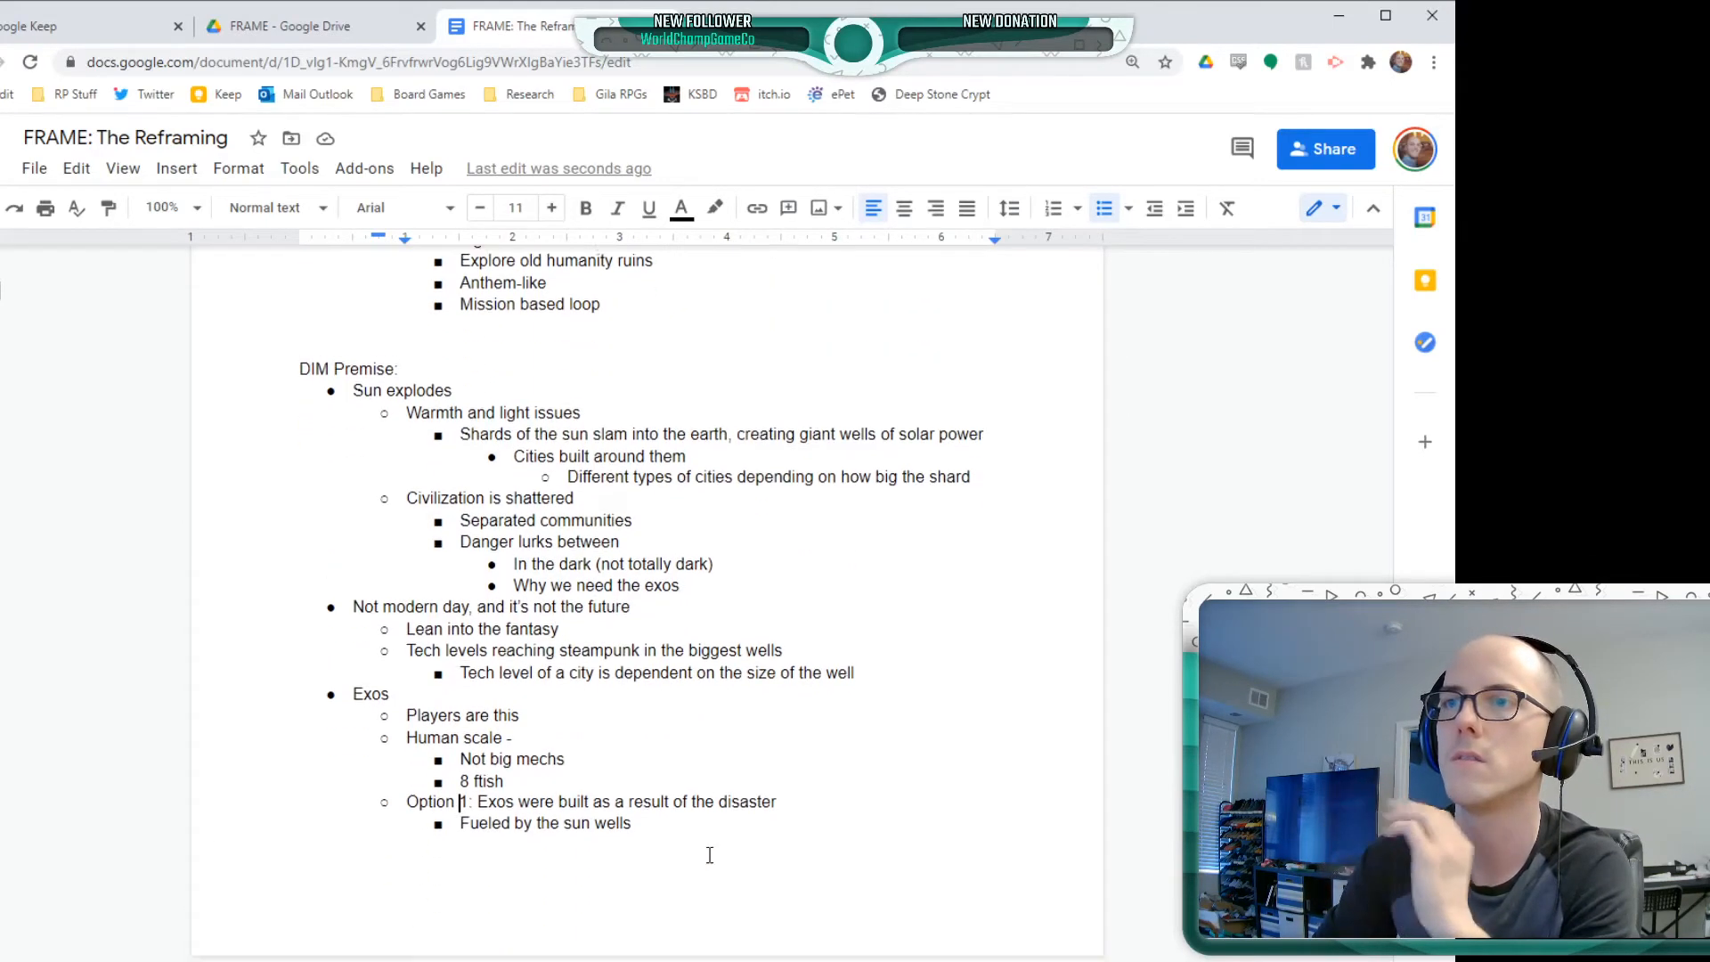
pyautogui.click(357, 366)
pyautogui.press('Return')
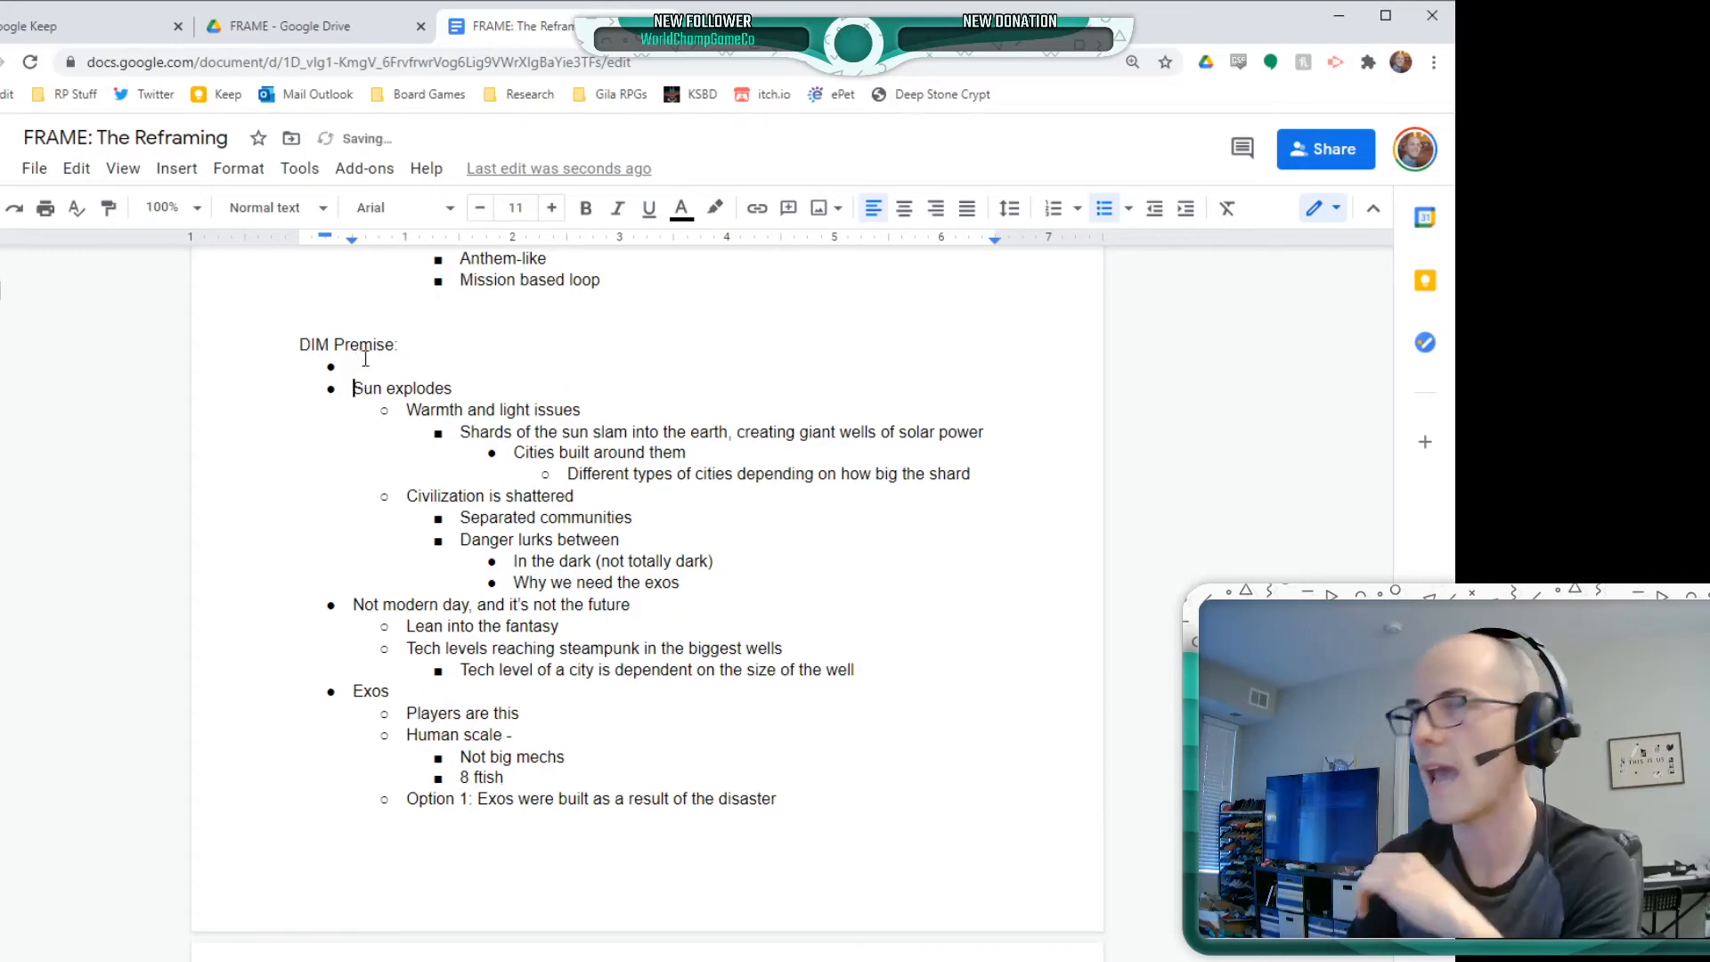
pyautogui.press('Up')
pyautogui.write('Novapun')
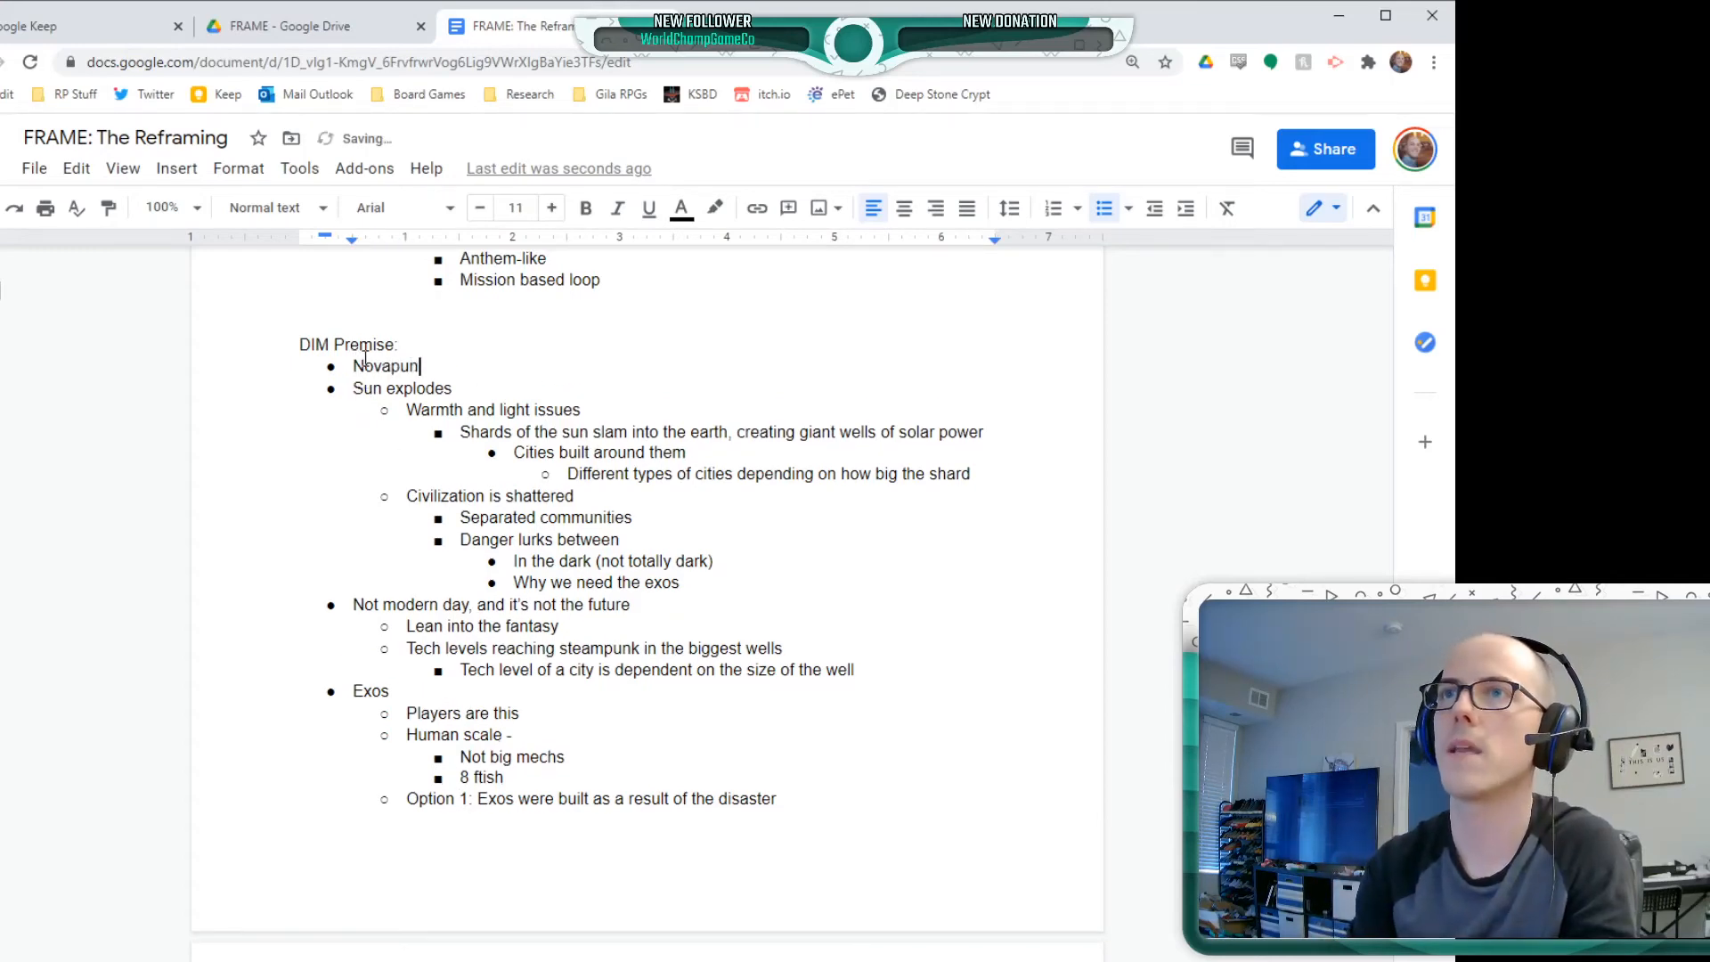
pyautogui.write('k')
# Copy the contributor's name from the Novapunk item of the (re)FRAME note in Google Keep and paste it after a dash on the document's Novapunk bullet
pyautogui.click(109, 26)
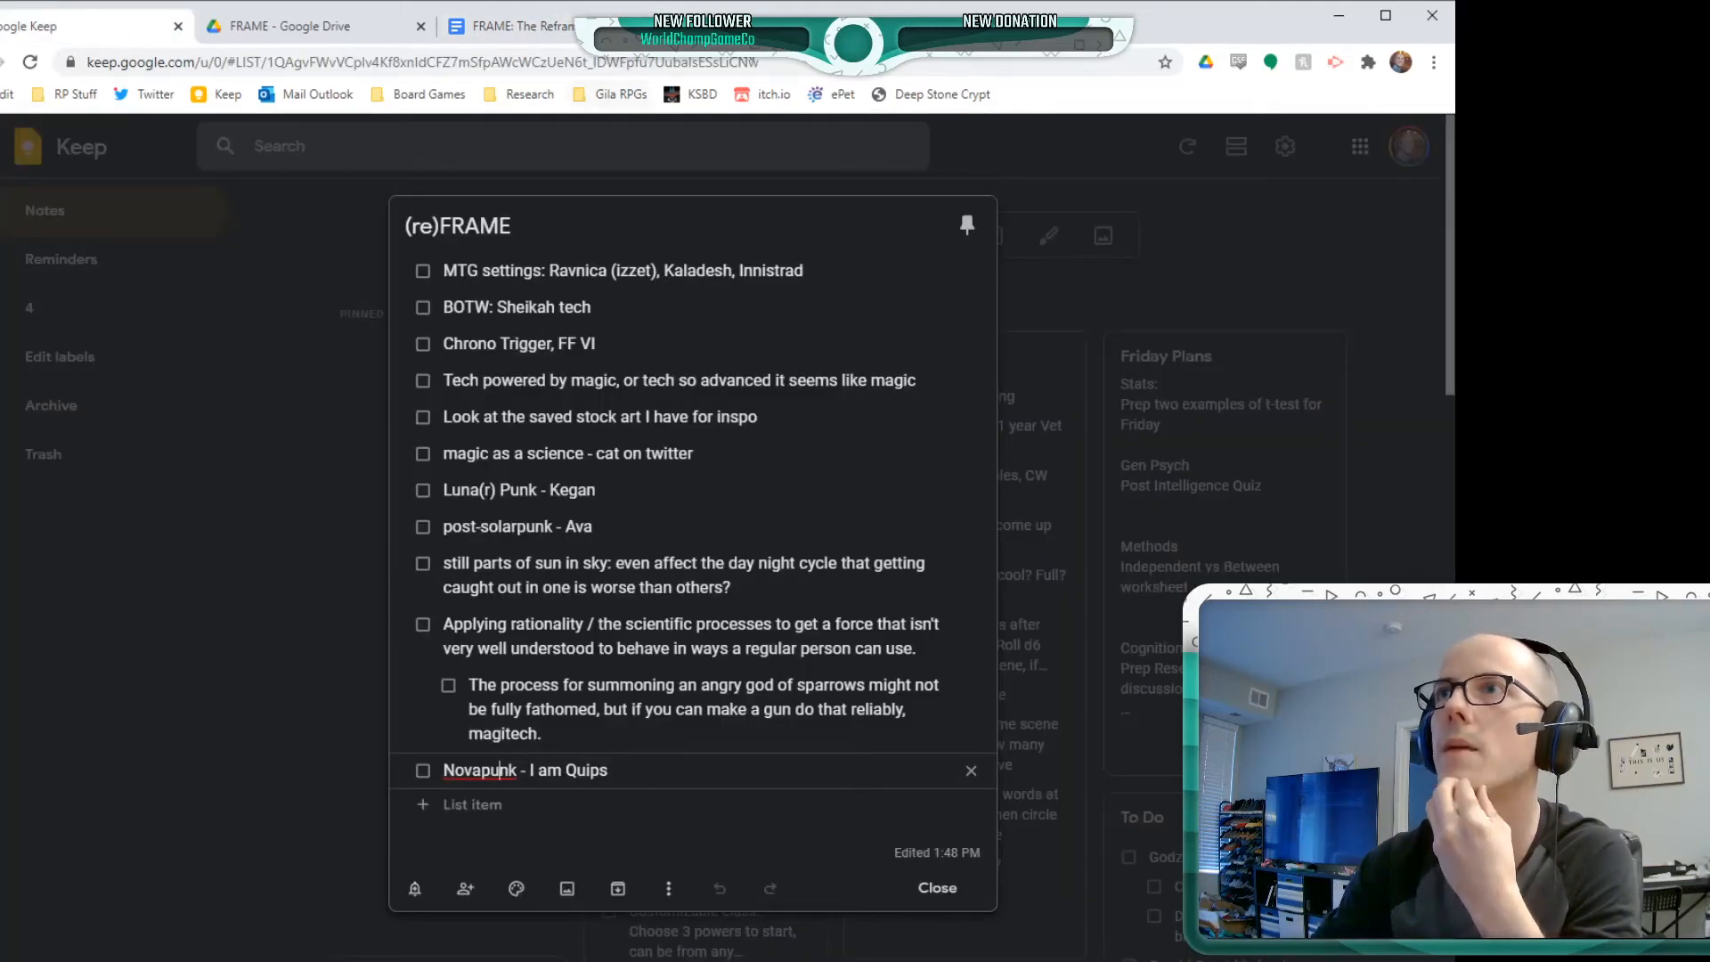
pyautogui.moveTo(609, 770); pyautogui.dragTo(532, 776)
pyautogui.hotkey('ctrl', 'c')
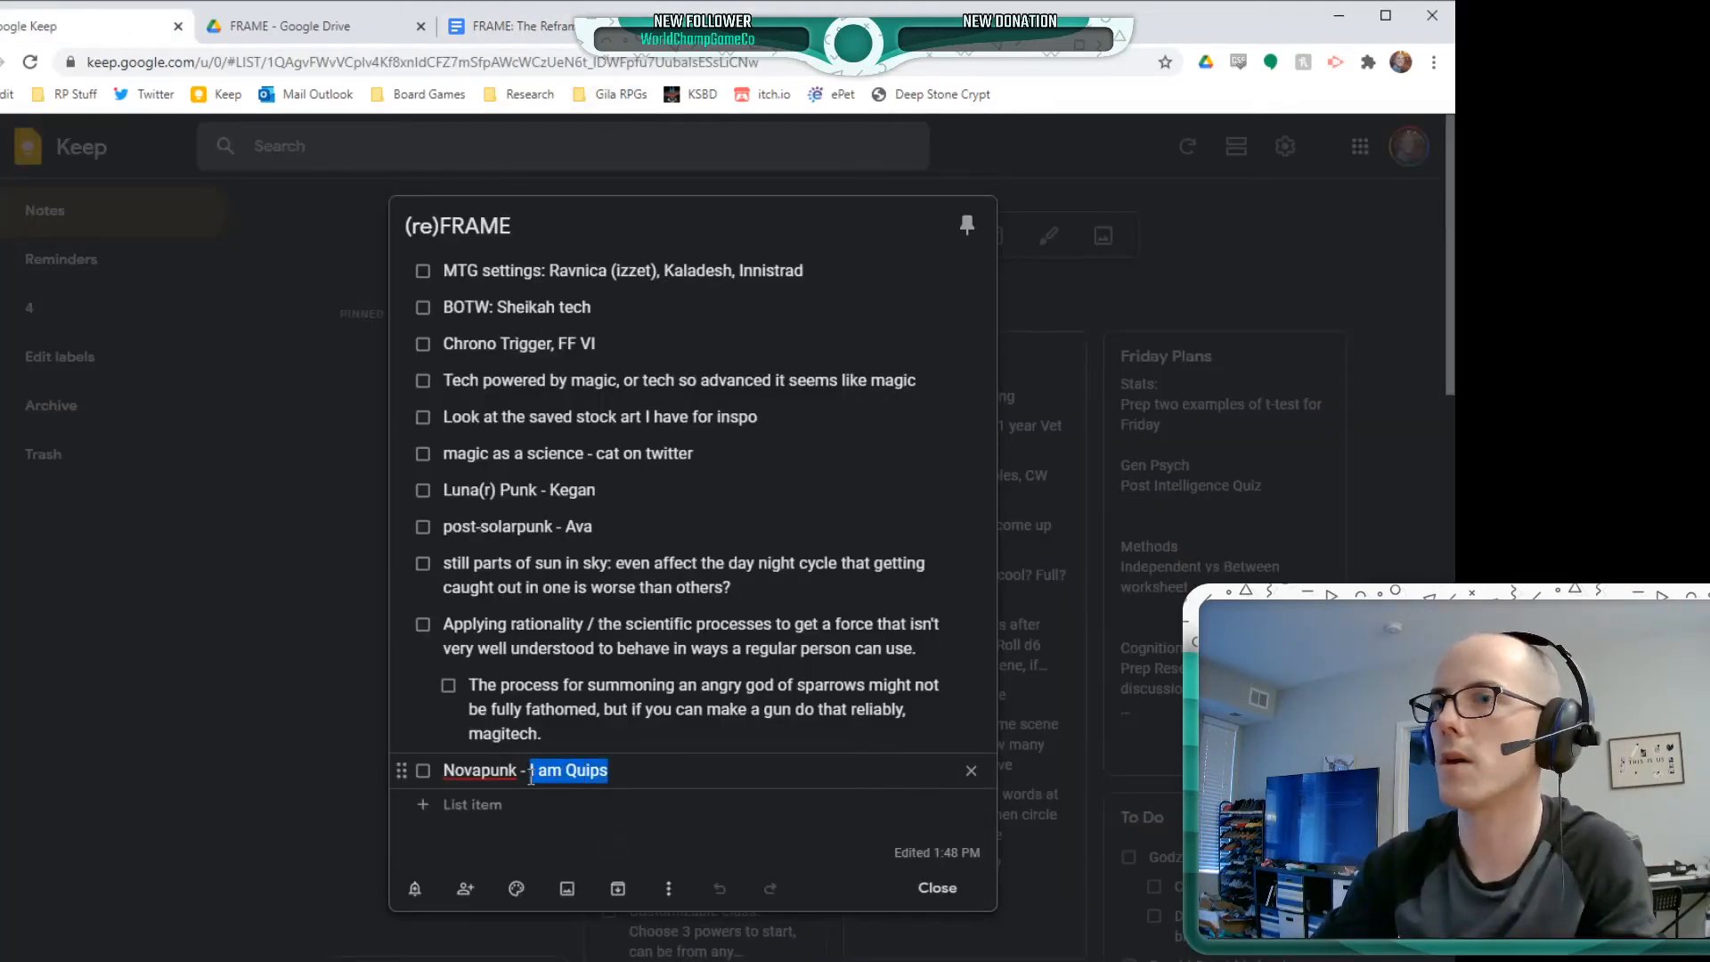
pyautogui.click(384, 26)
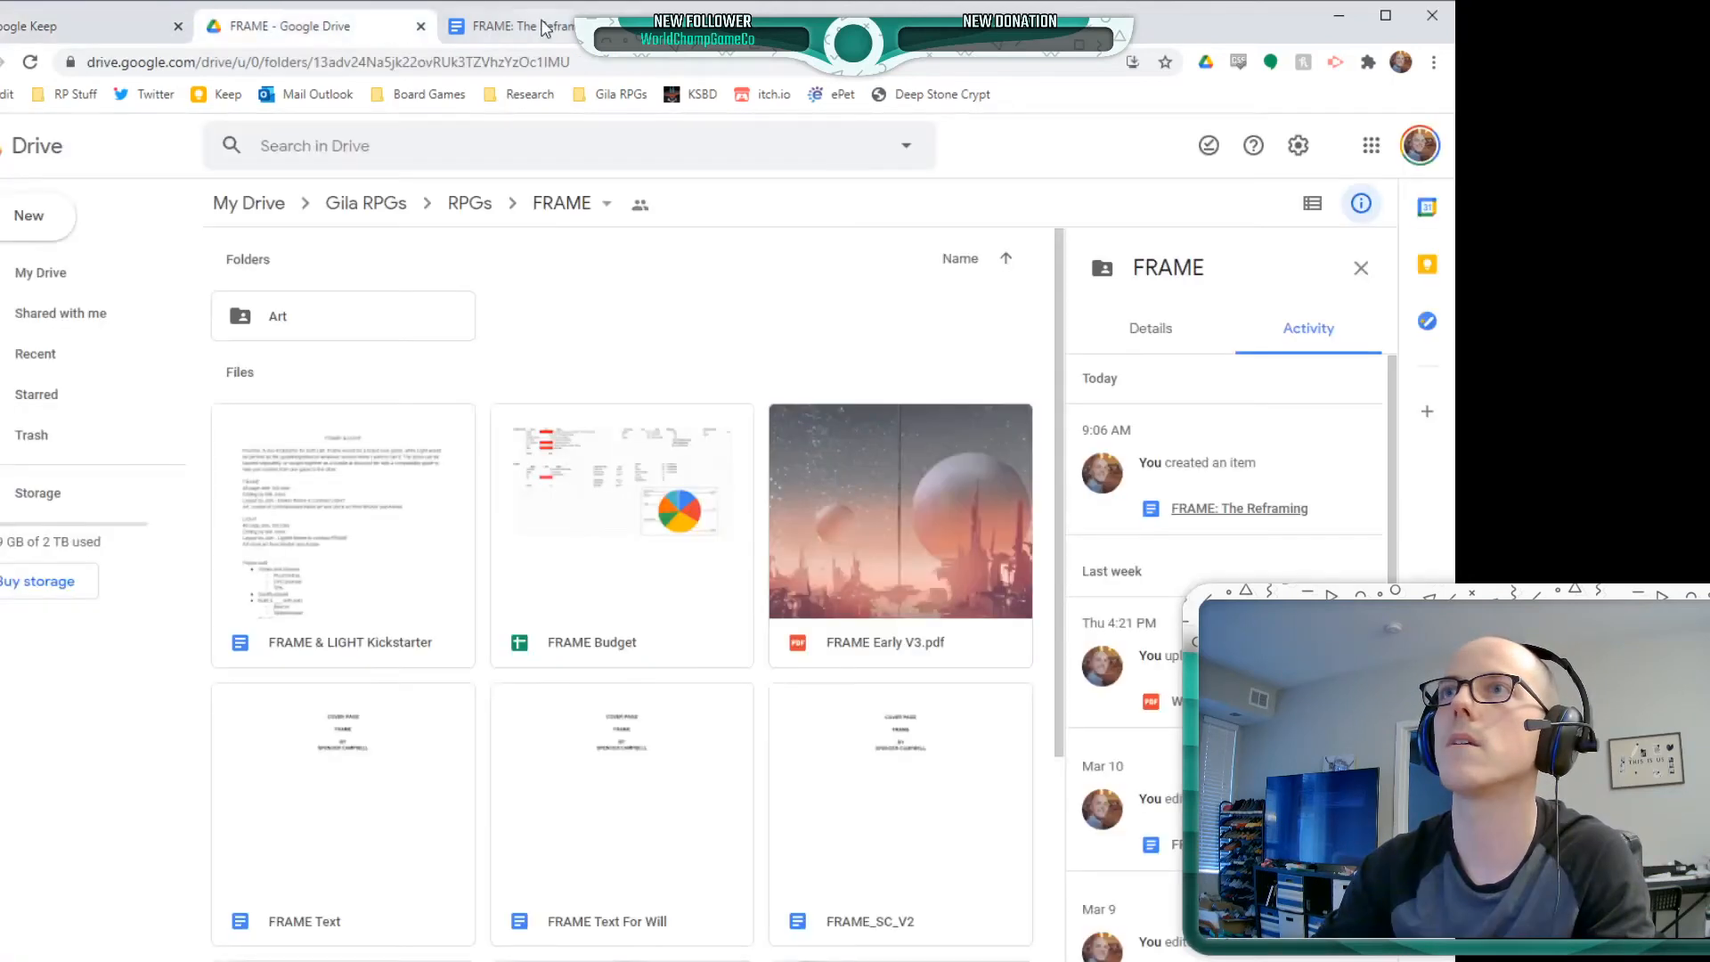
pyautogui.click(539, 27)
pyautogui.write('-')
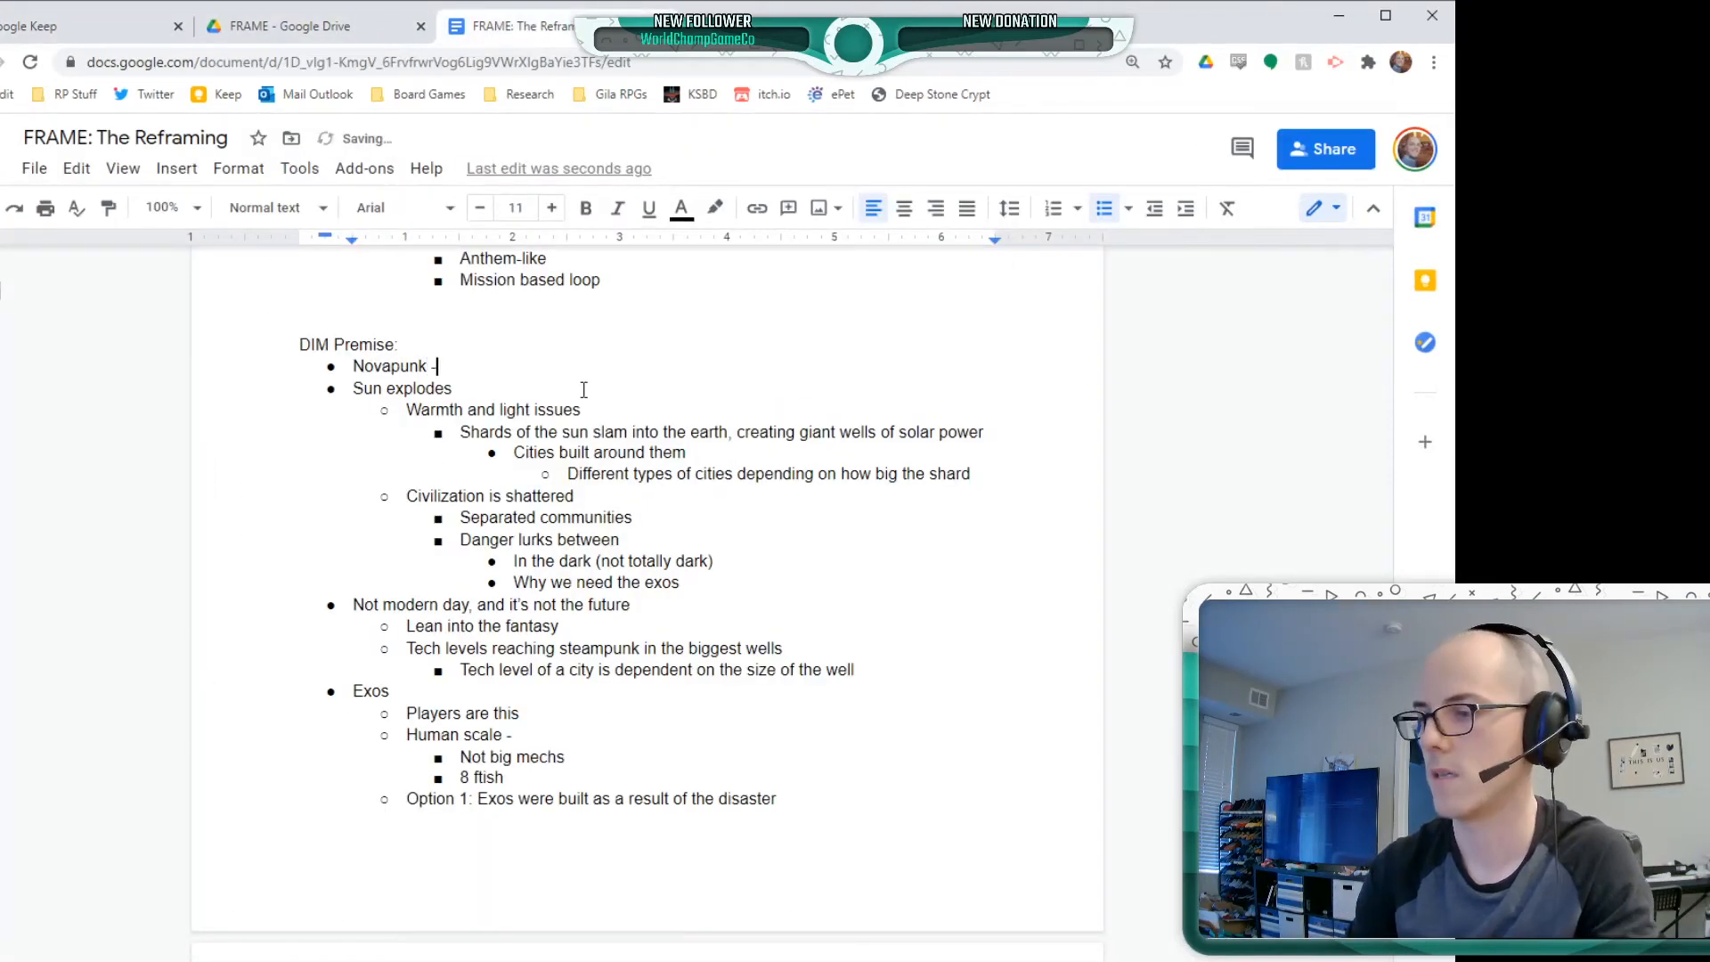
pyautogui.hotkey('ctrl', 'v')
pyautogui.click(581, 387)
pyautogui.click(547, 432)
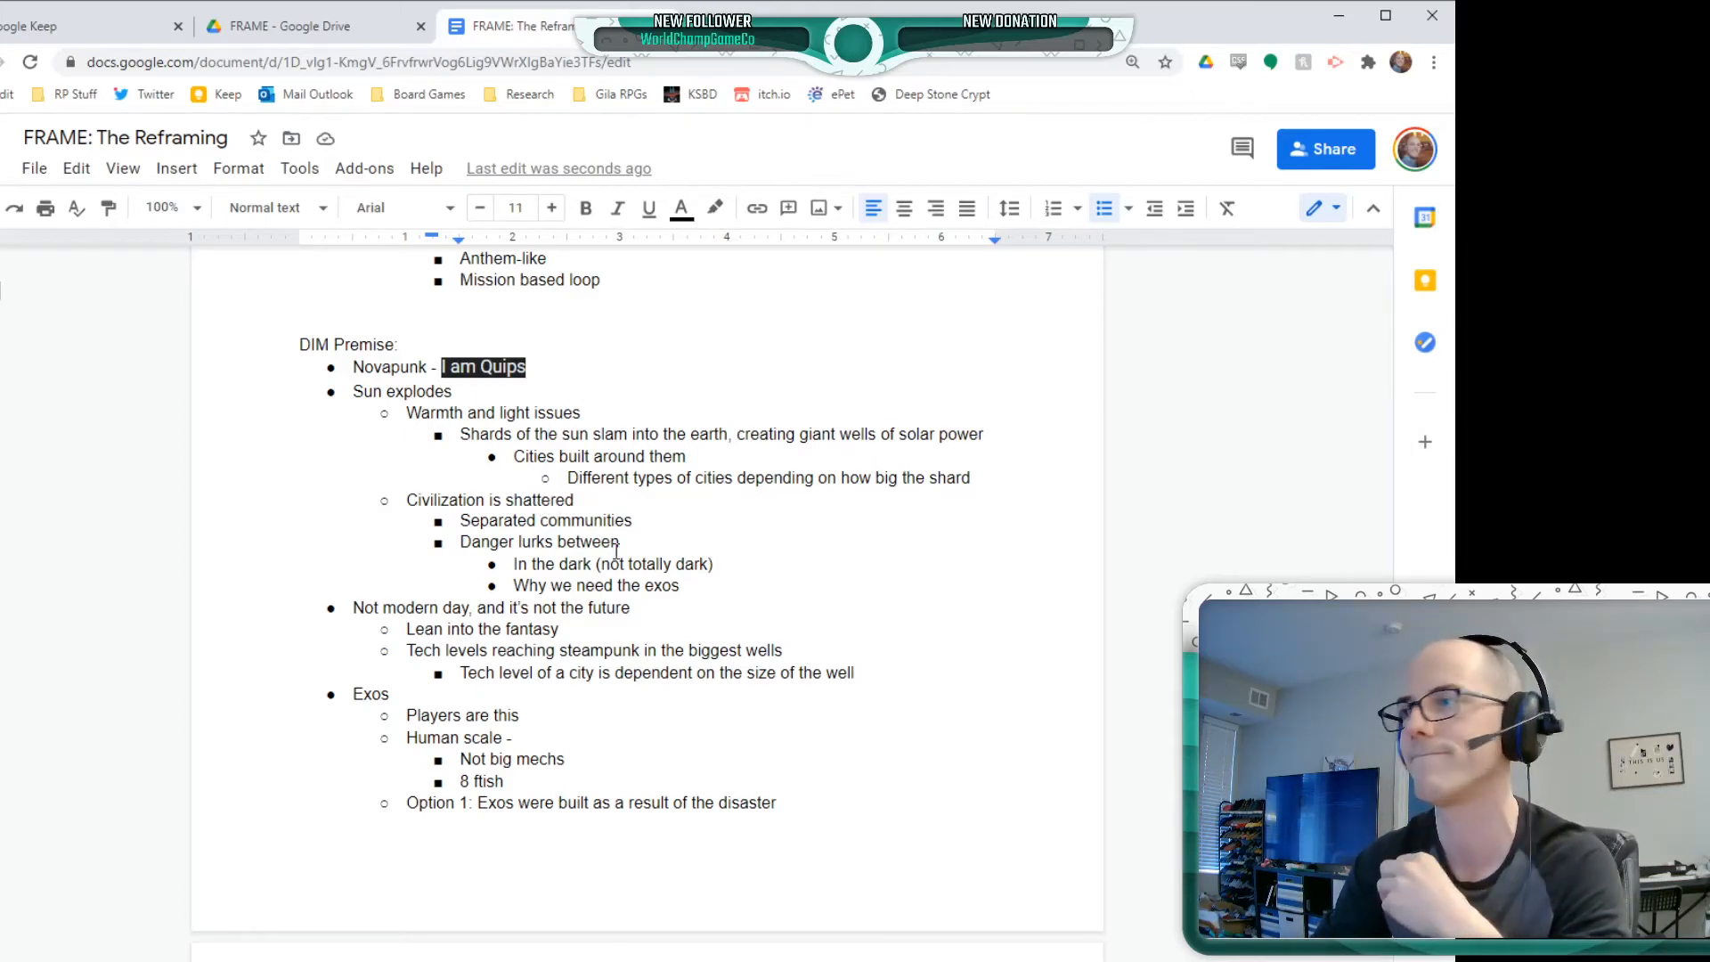
# Enter "Doesn't feel like magitech" as the text of Option 1 under the Magitech bullet
pyautogui.scroll(-7, 686, 674)
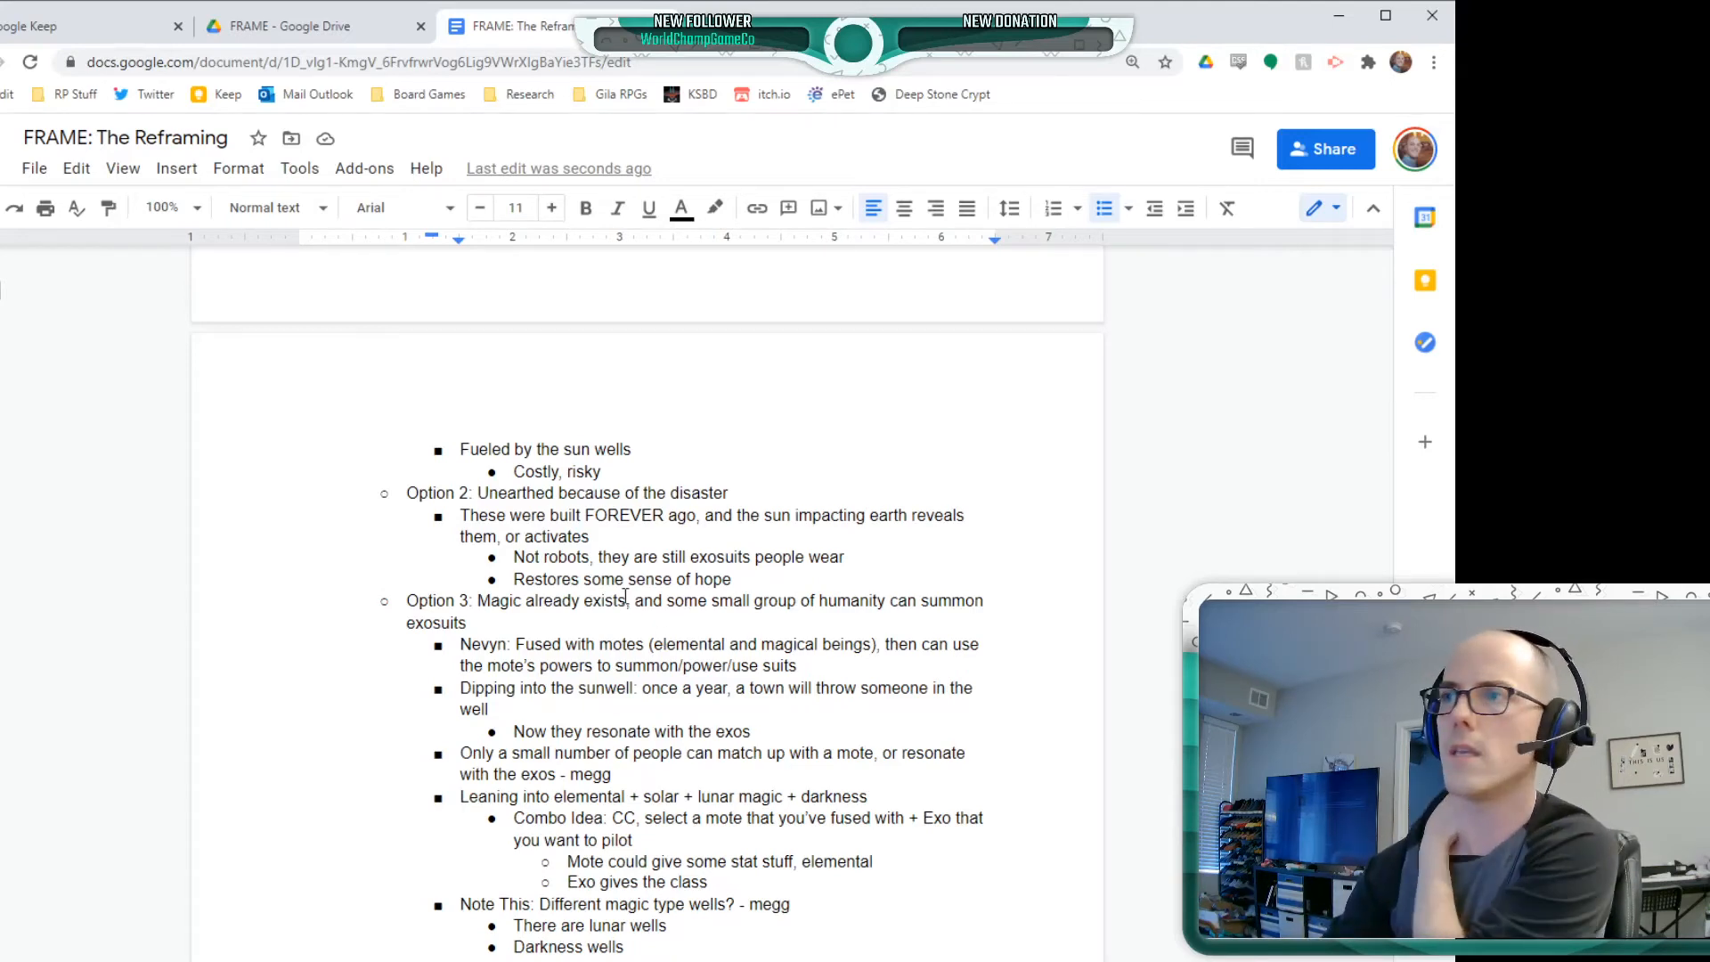
pyautogui.scroll(-1, 677, 674)
pyautogui.scroll(-6, 676, 674)
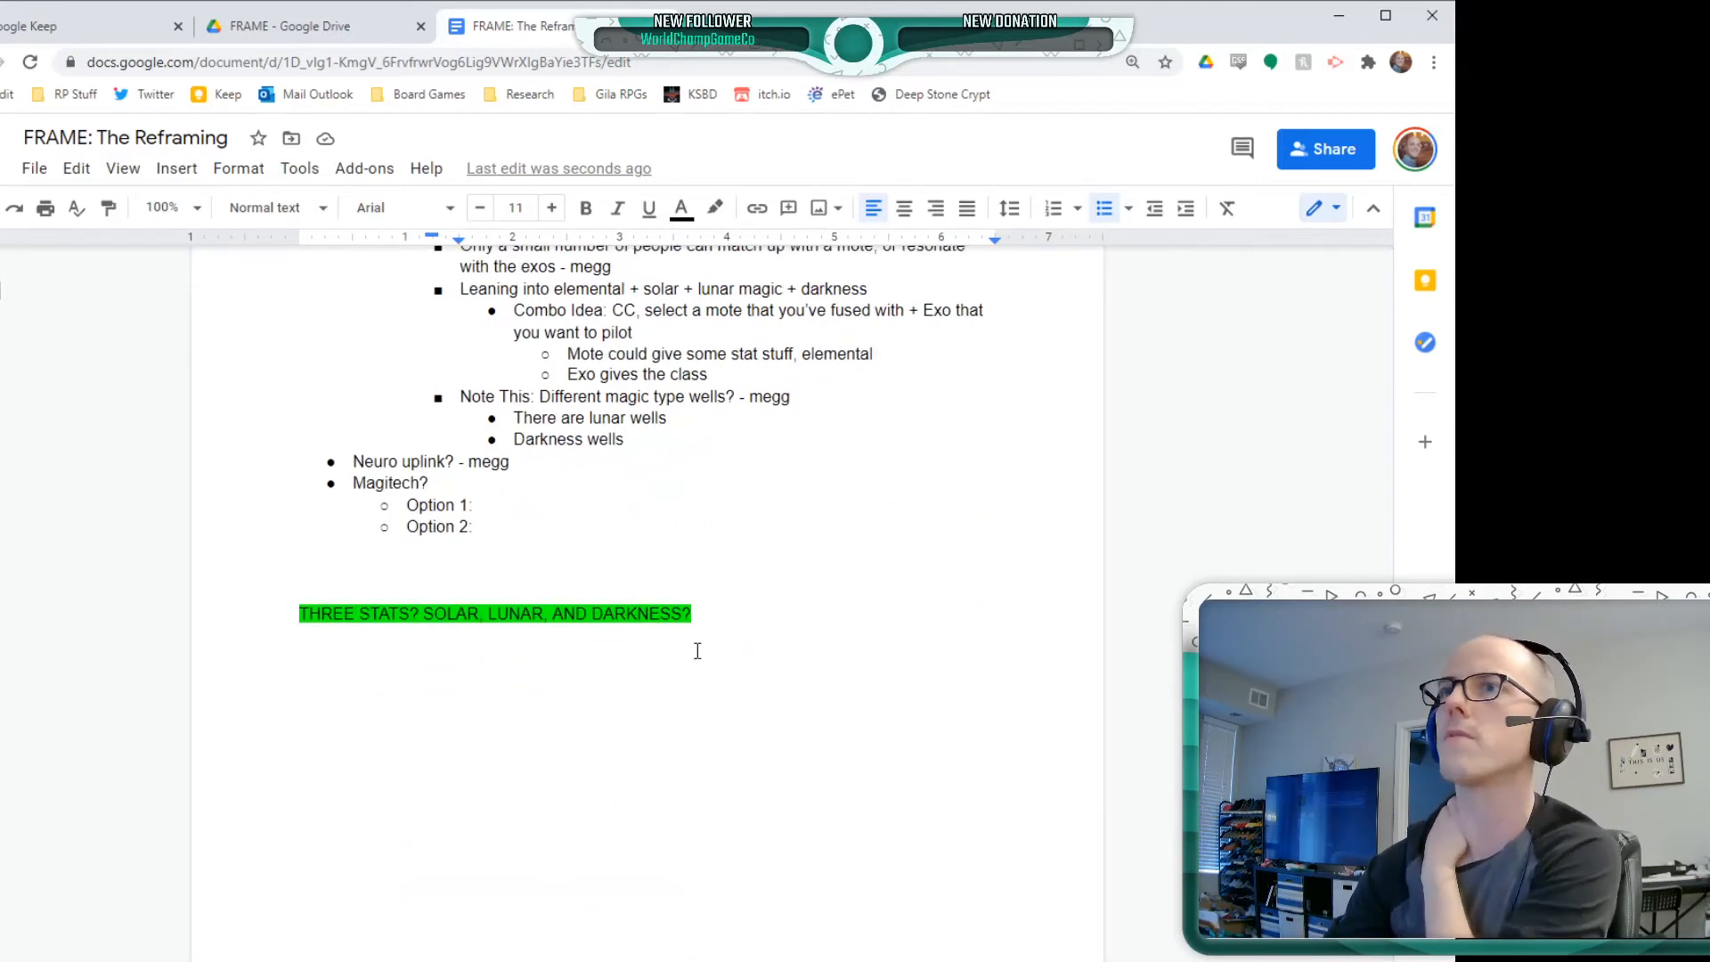
pyautogui.click(586, 509)
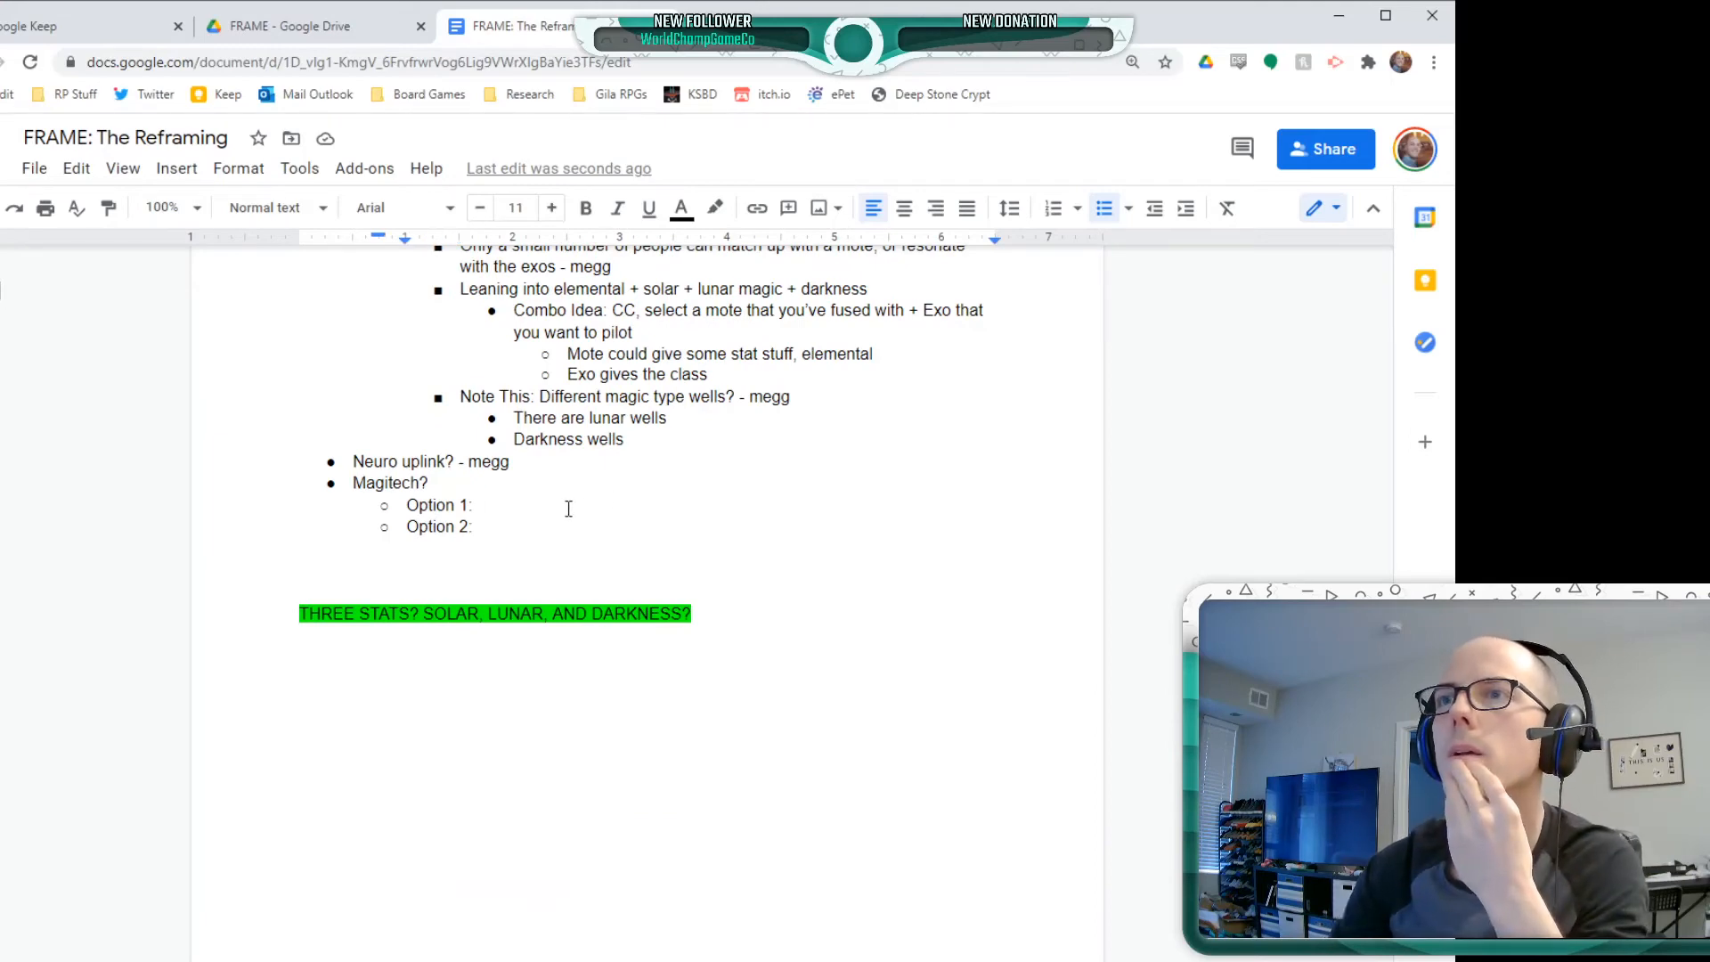
pyautogui.press('BackSpace')
pyautogui.press('BackSpace')
pyautogui.write(':')
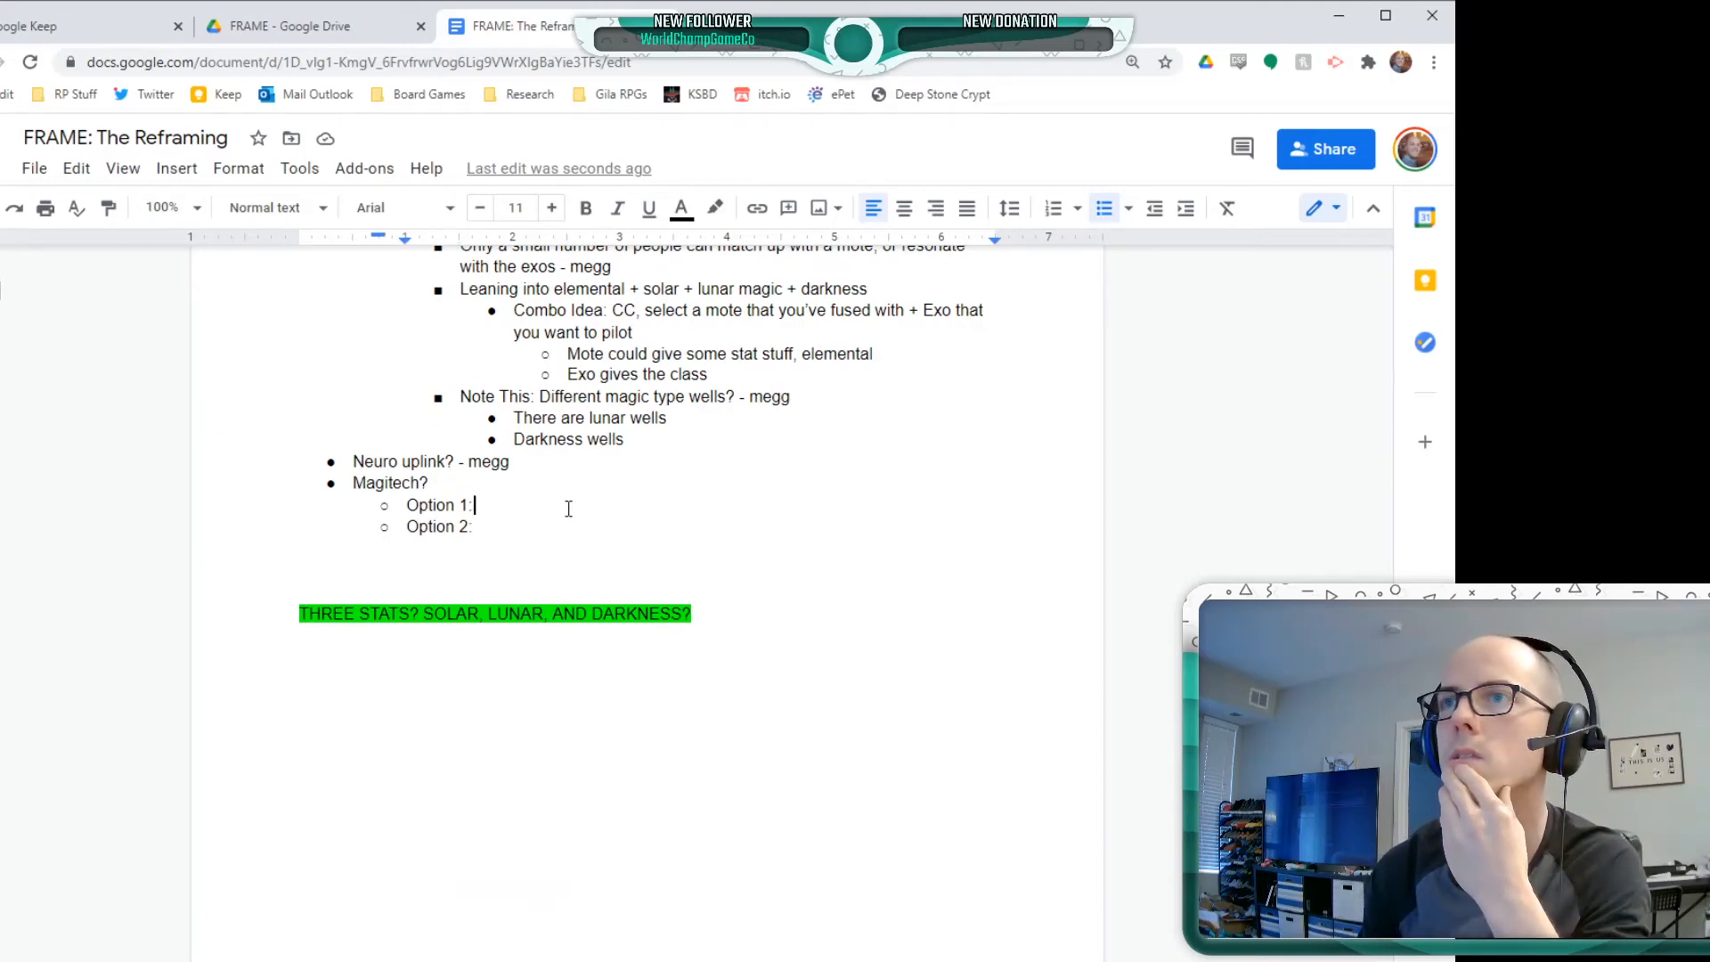
pyautogui.press('Down')
pyautogui.press('Left')
pyautogui.press('Left')
pyautogui.press('Left')
pyautogui.press('Left')
pyautogui.press('Left')
pyautogui.press('Left')
pyautogui.press('Left')
pyautogui.press('Left')
pyautogui.press('Left')
pyautogui.click(568, 509)
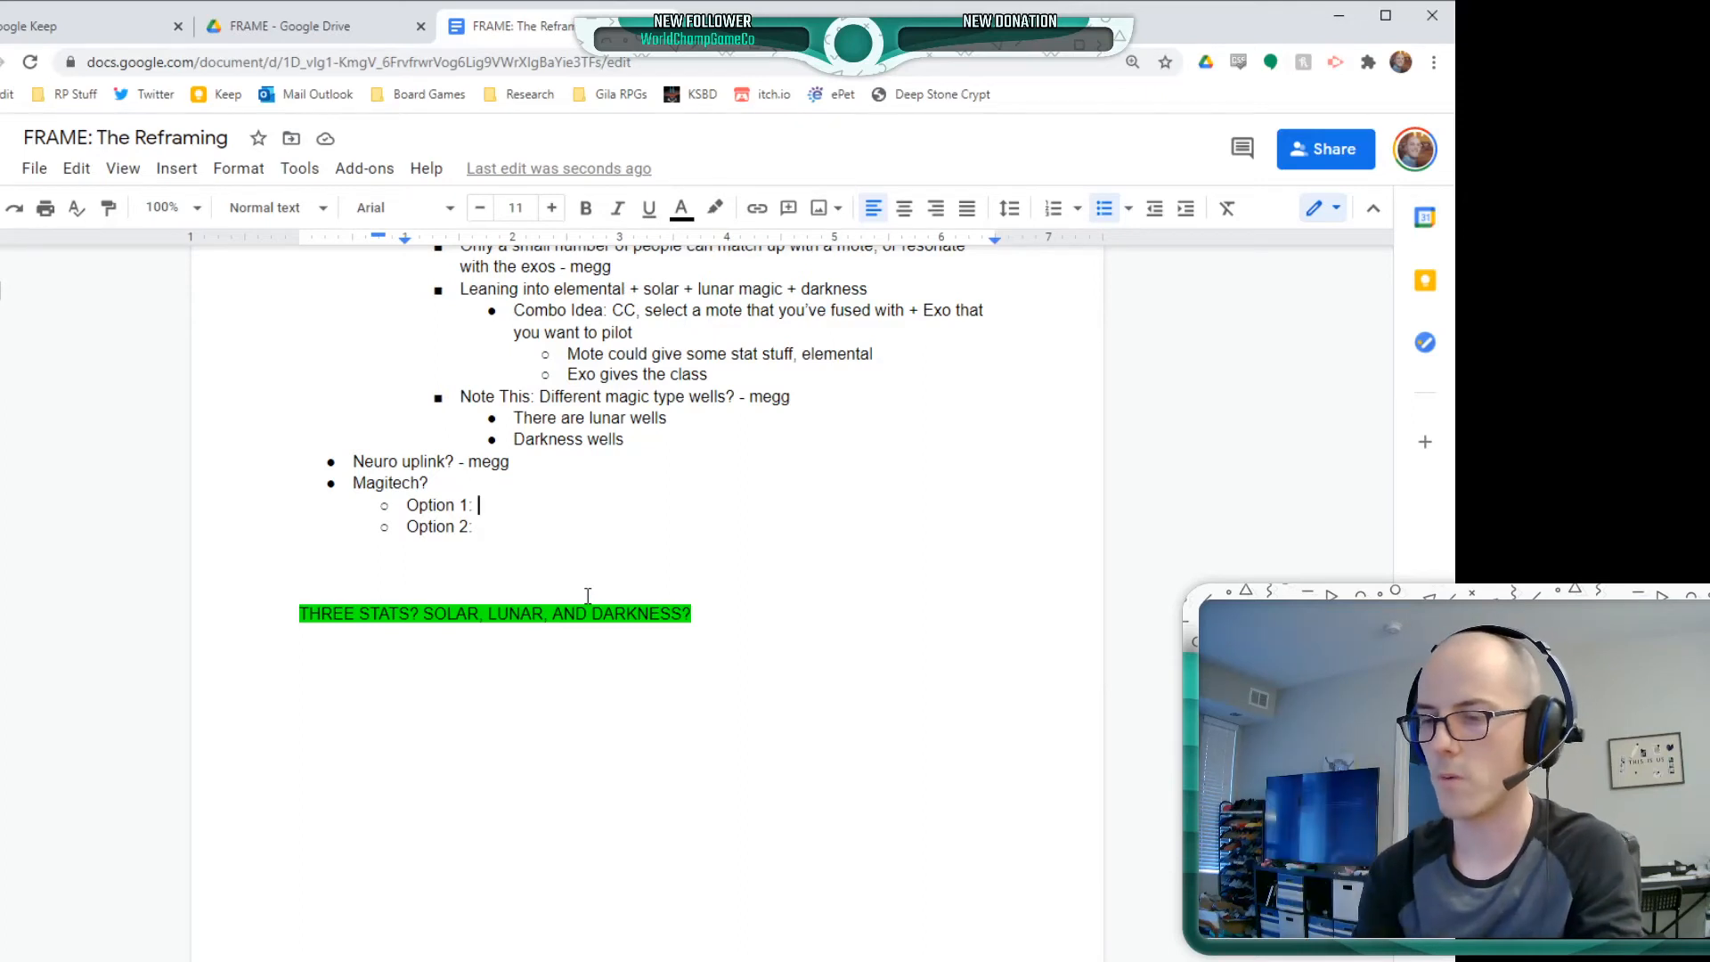
pyautogui.write("Doesn't feel l")
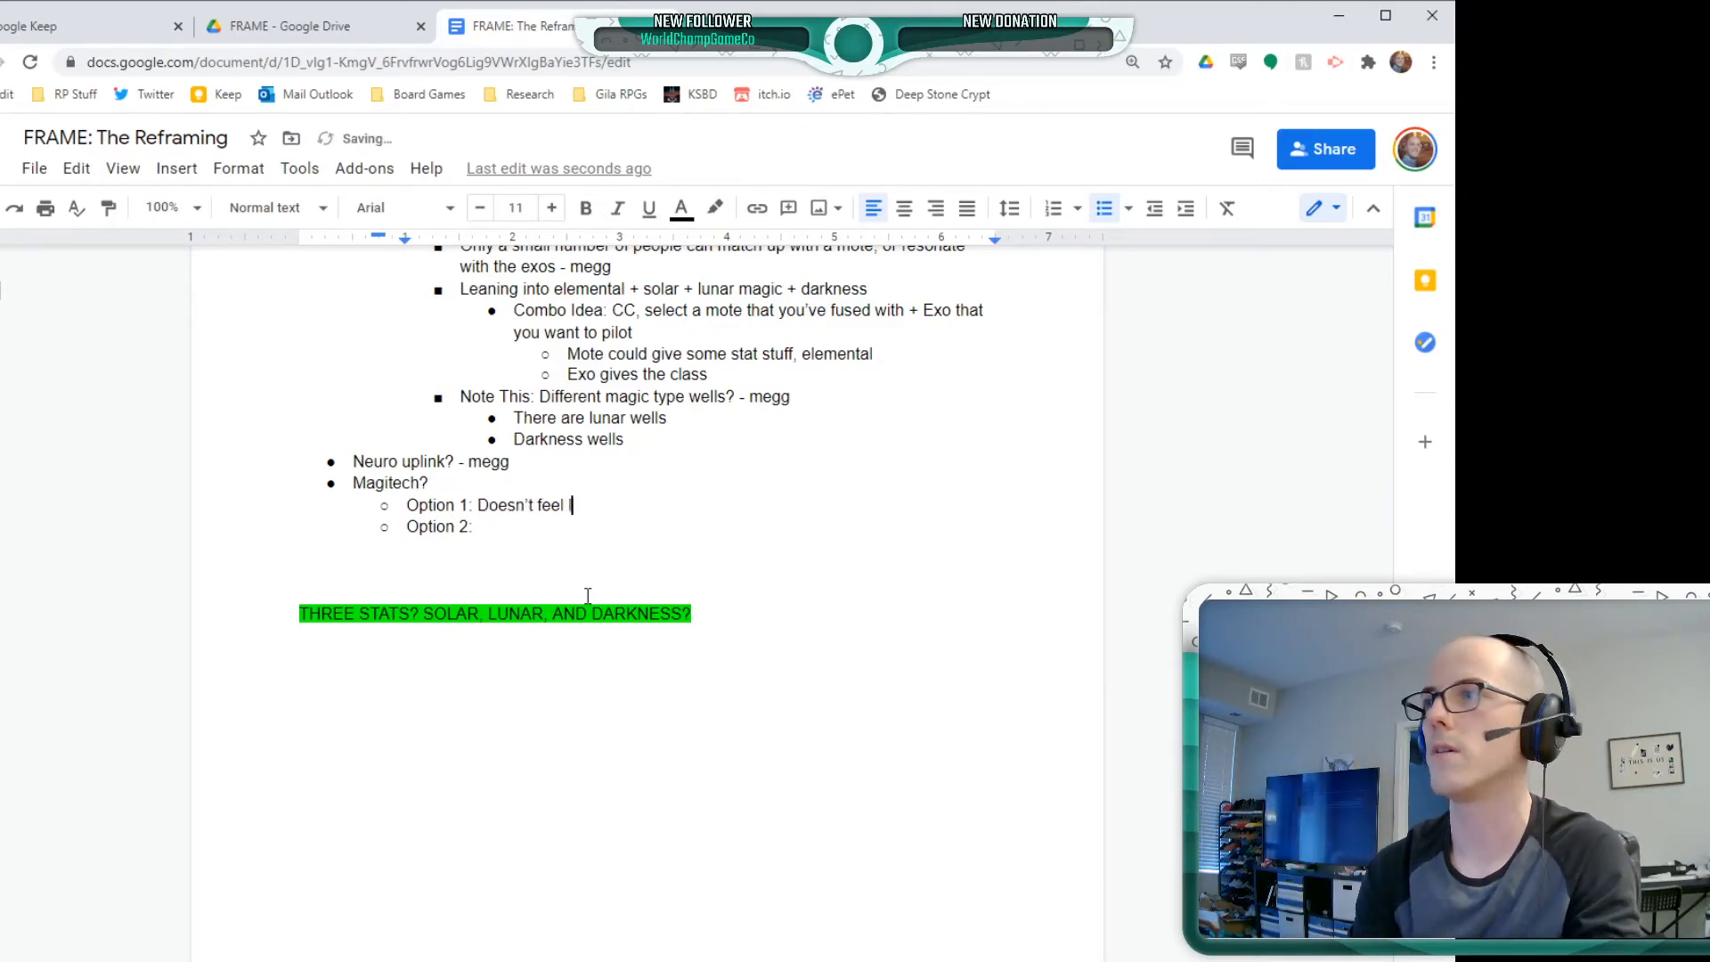
pyautogui.write('ike magitech')
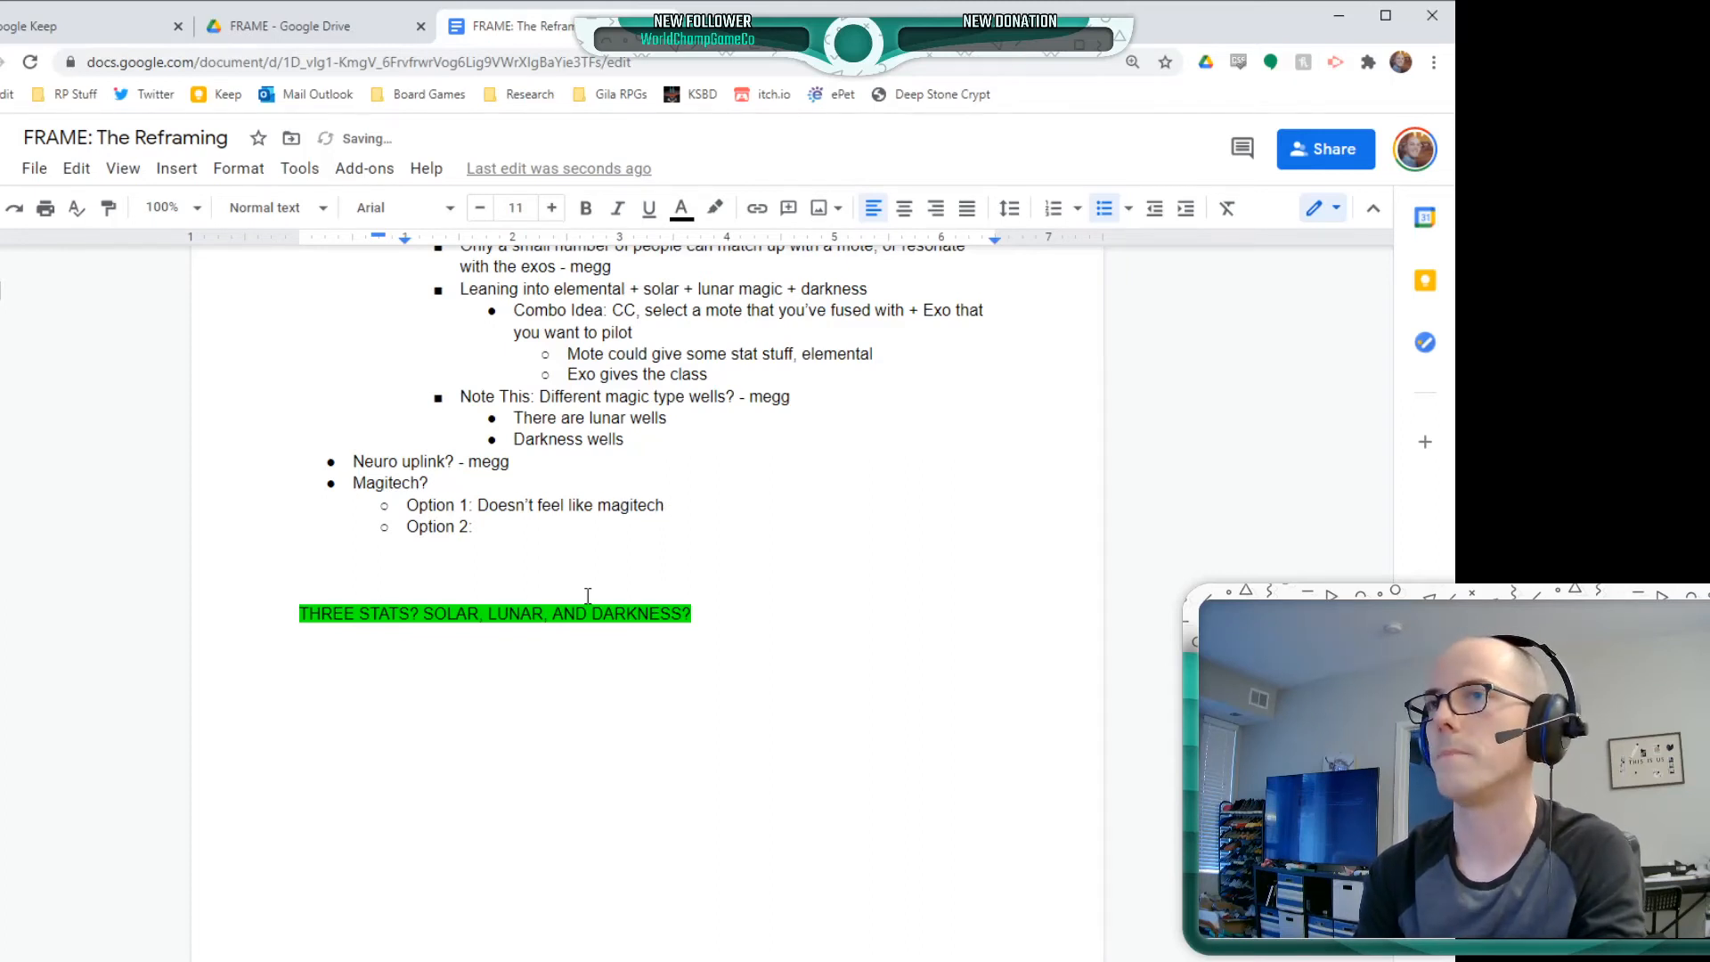
# Nest the bullet "Solarpowered exos" beneath Magitech's Option 1 and start an empty sibling bullet below it
pyautogui.press('Return')
pyautogui.press('Tab')
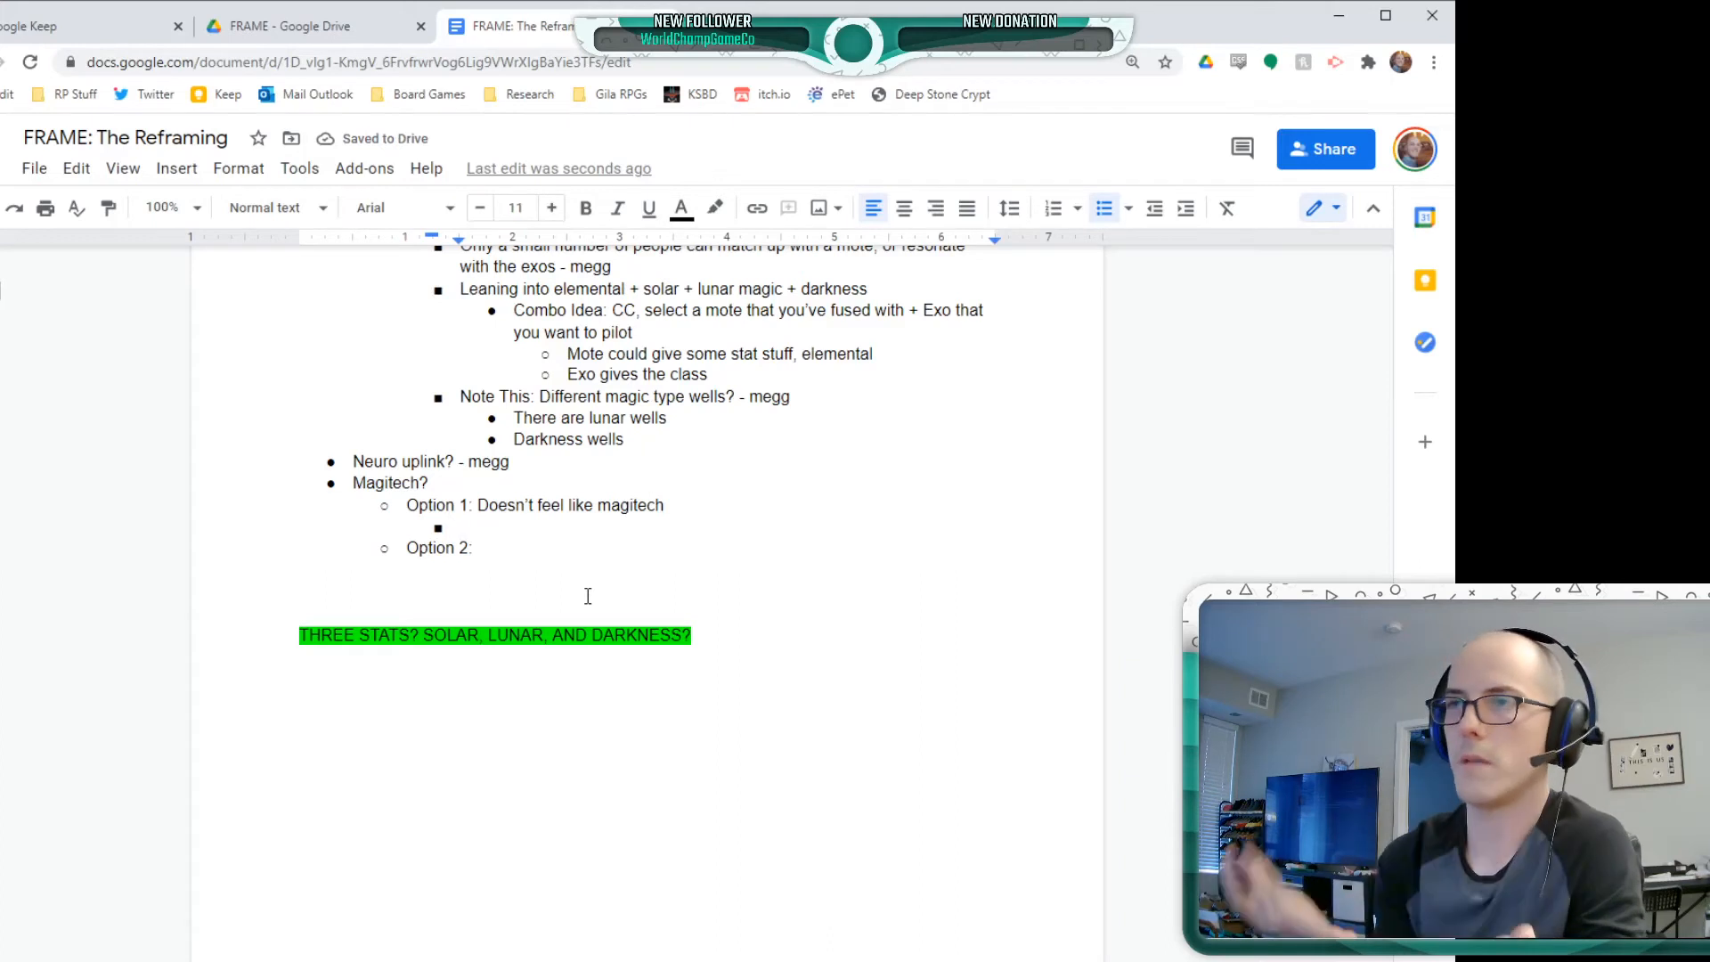
pyautogui.write('Sola')
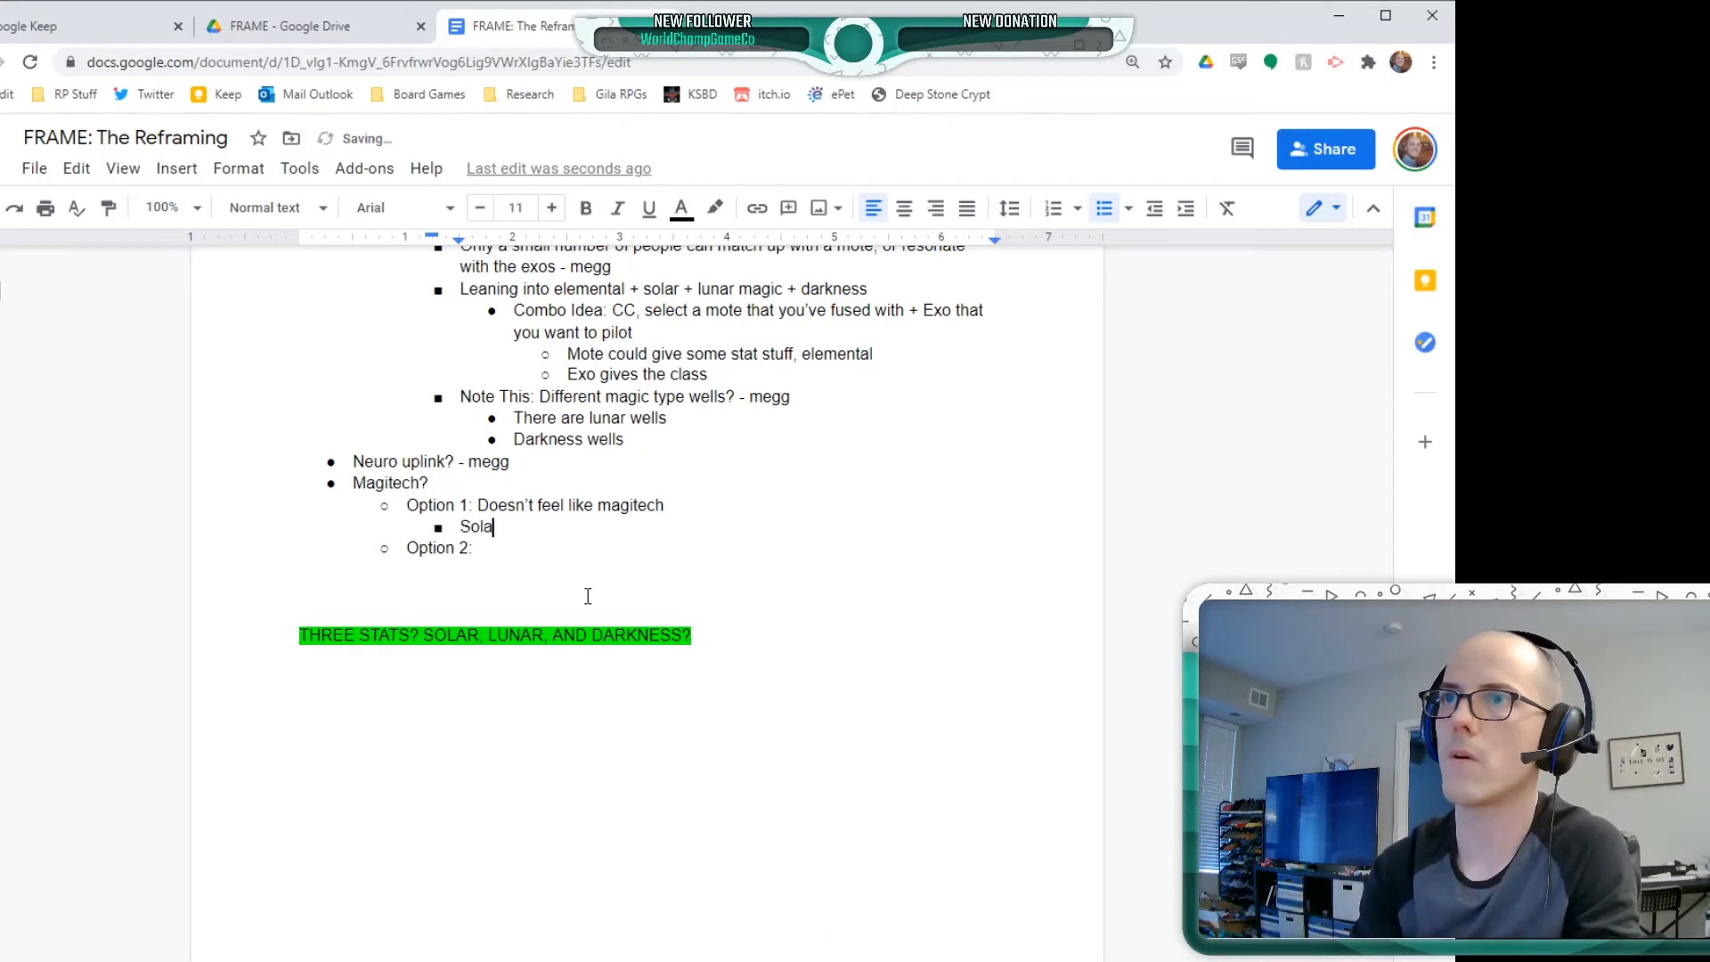
pyautogui.write('rpow')
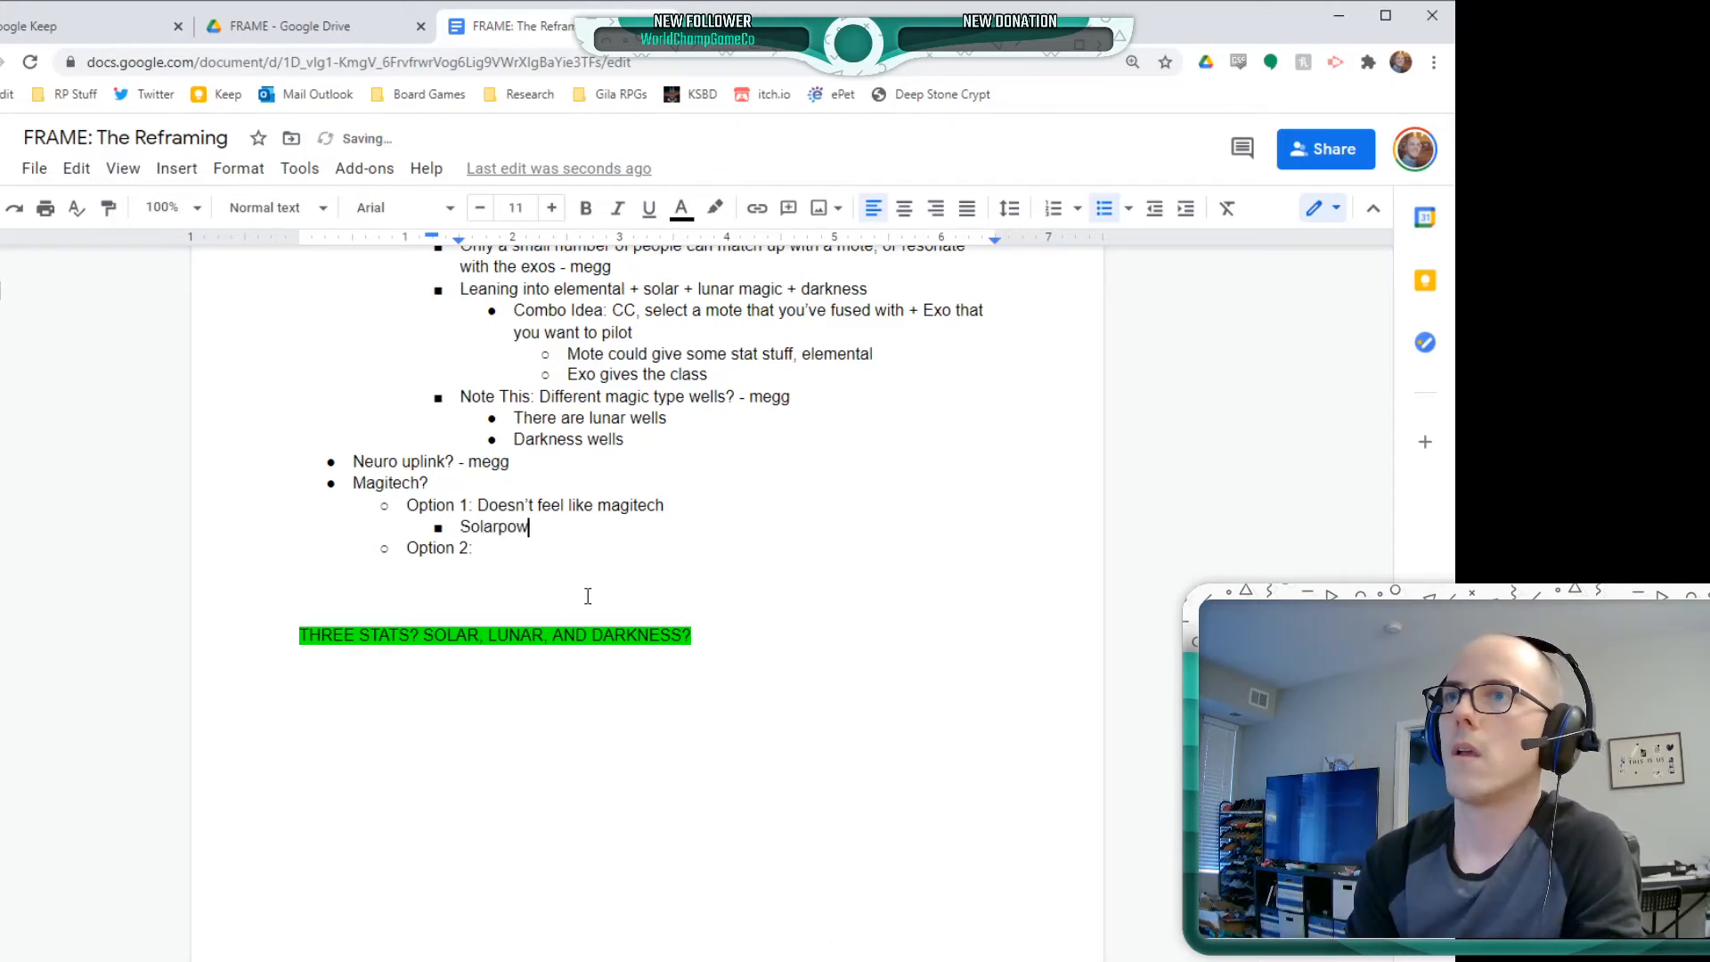
pyautogui.write('ered exos')
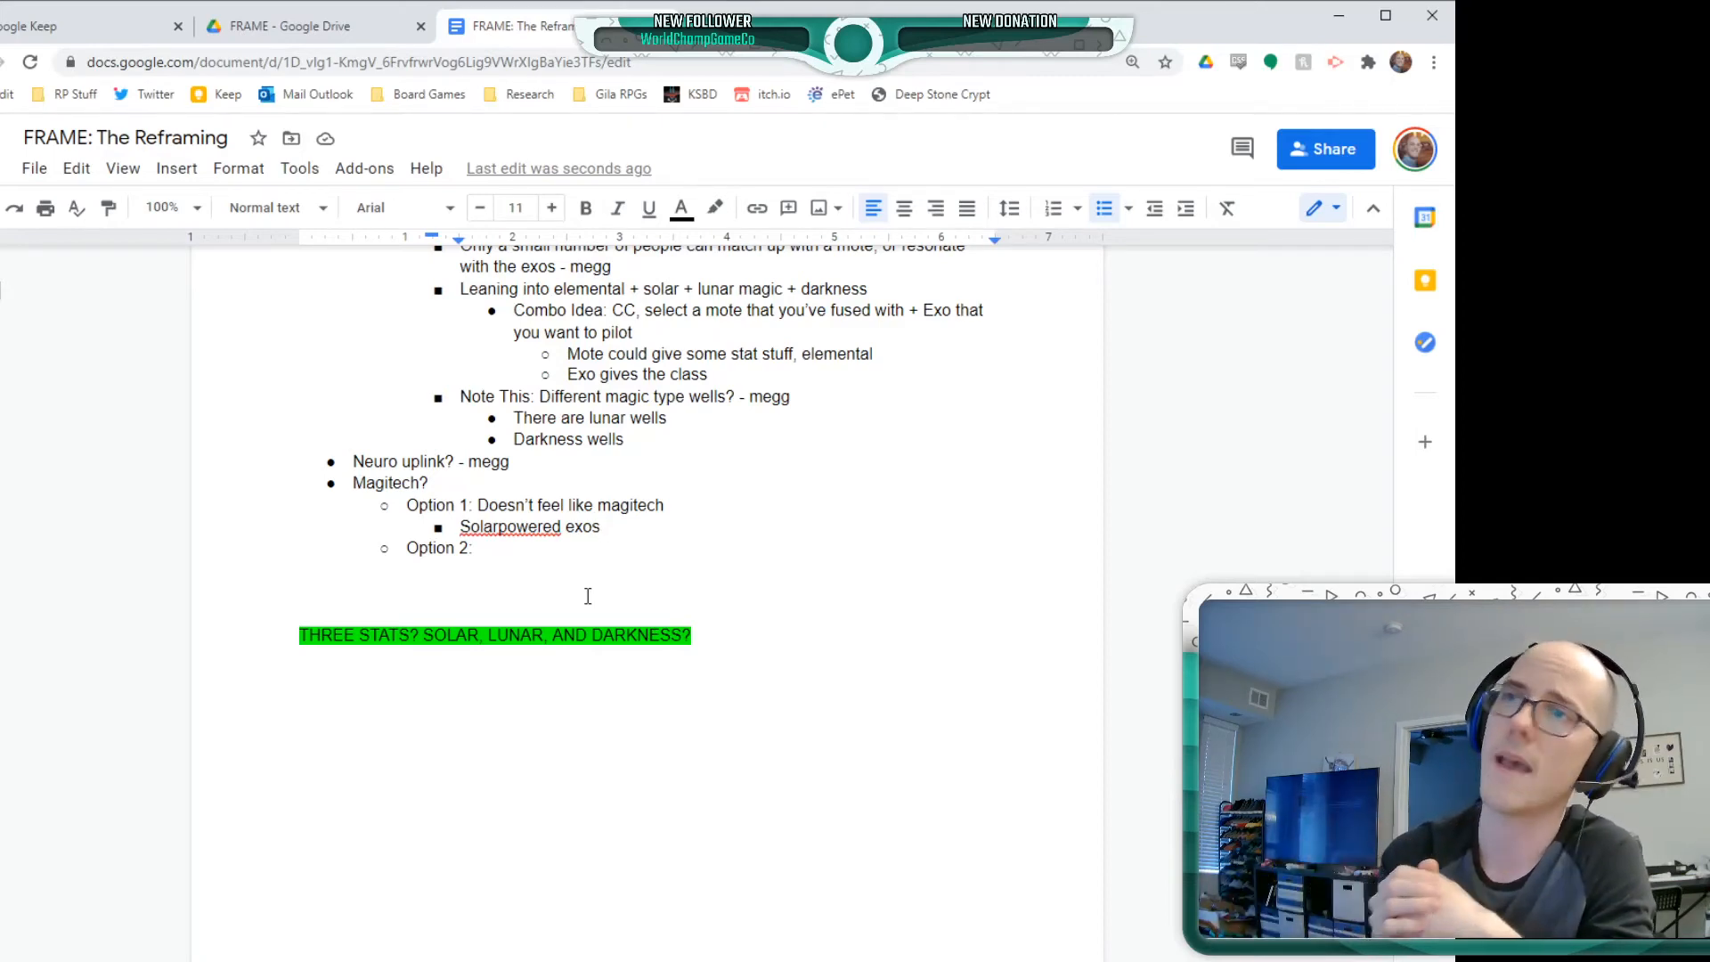
pyautogui.press('Return')
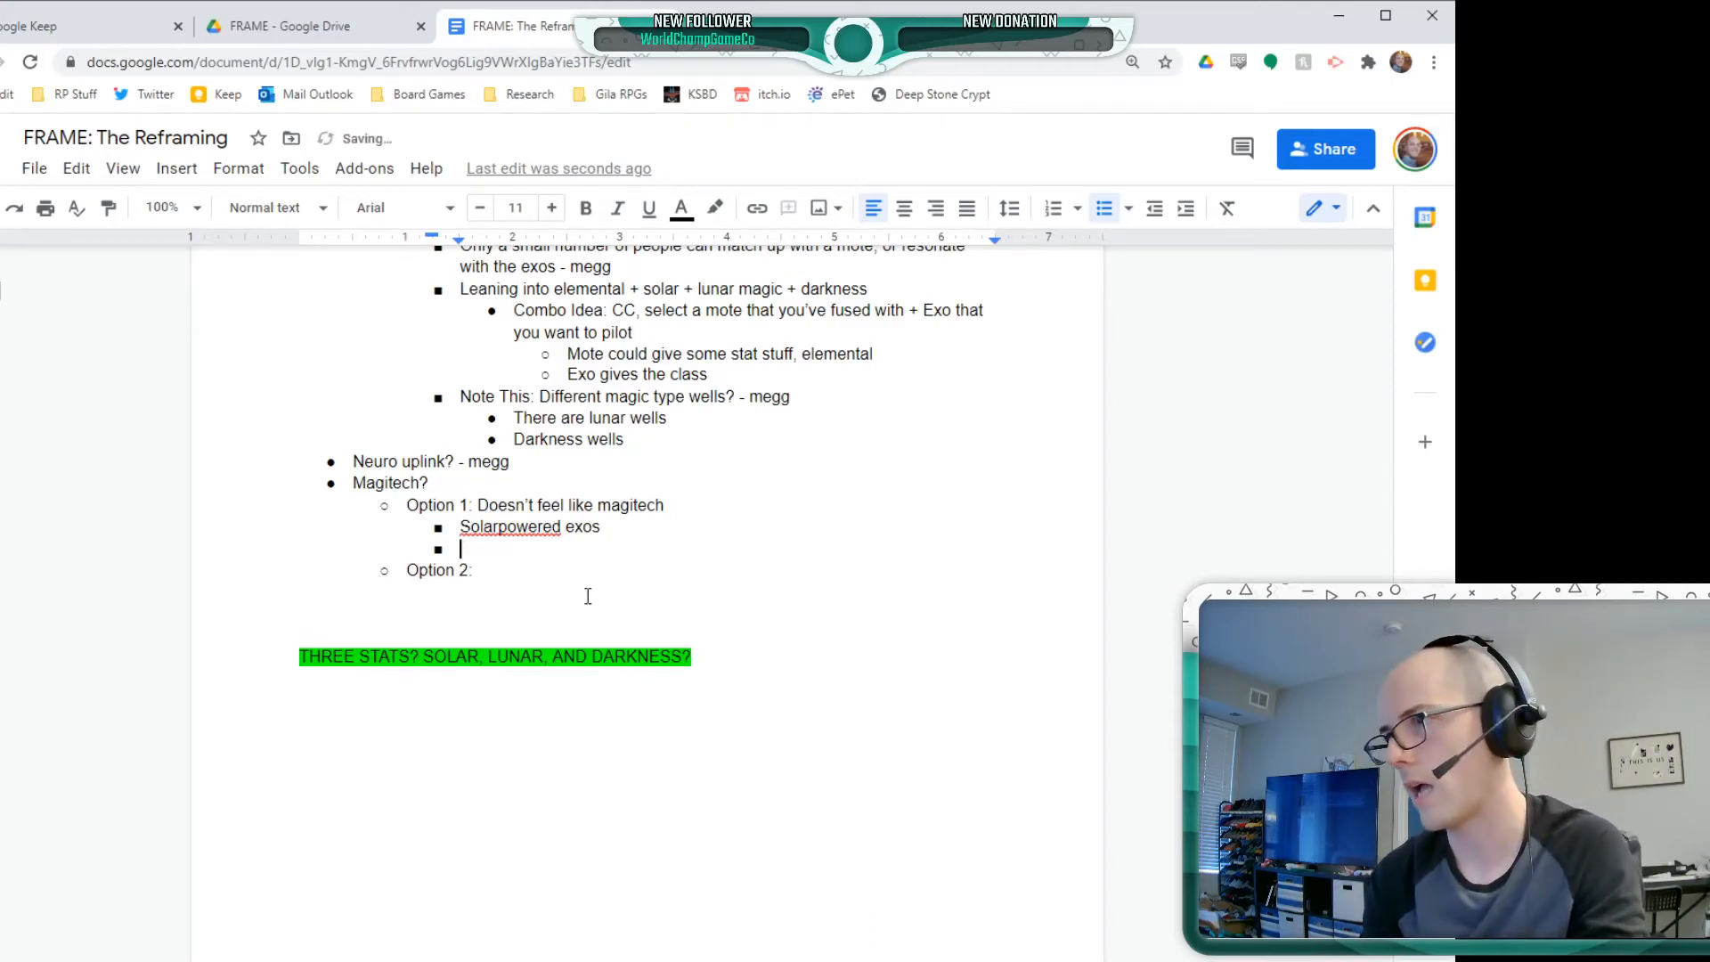
# Add "Not sure" to the empty bullet under Magitech's Option 1 and enter "Potential" as the text of Option 2
pyautogui.write('Not sure')
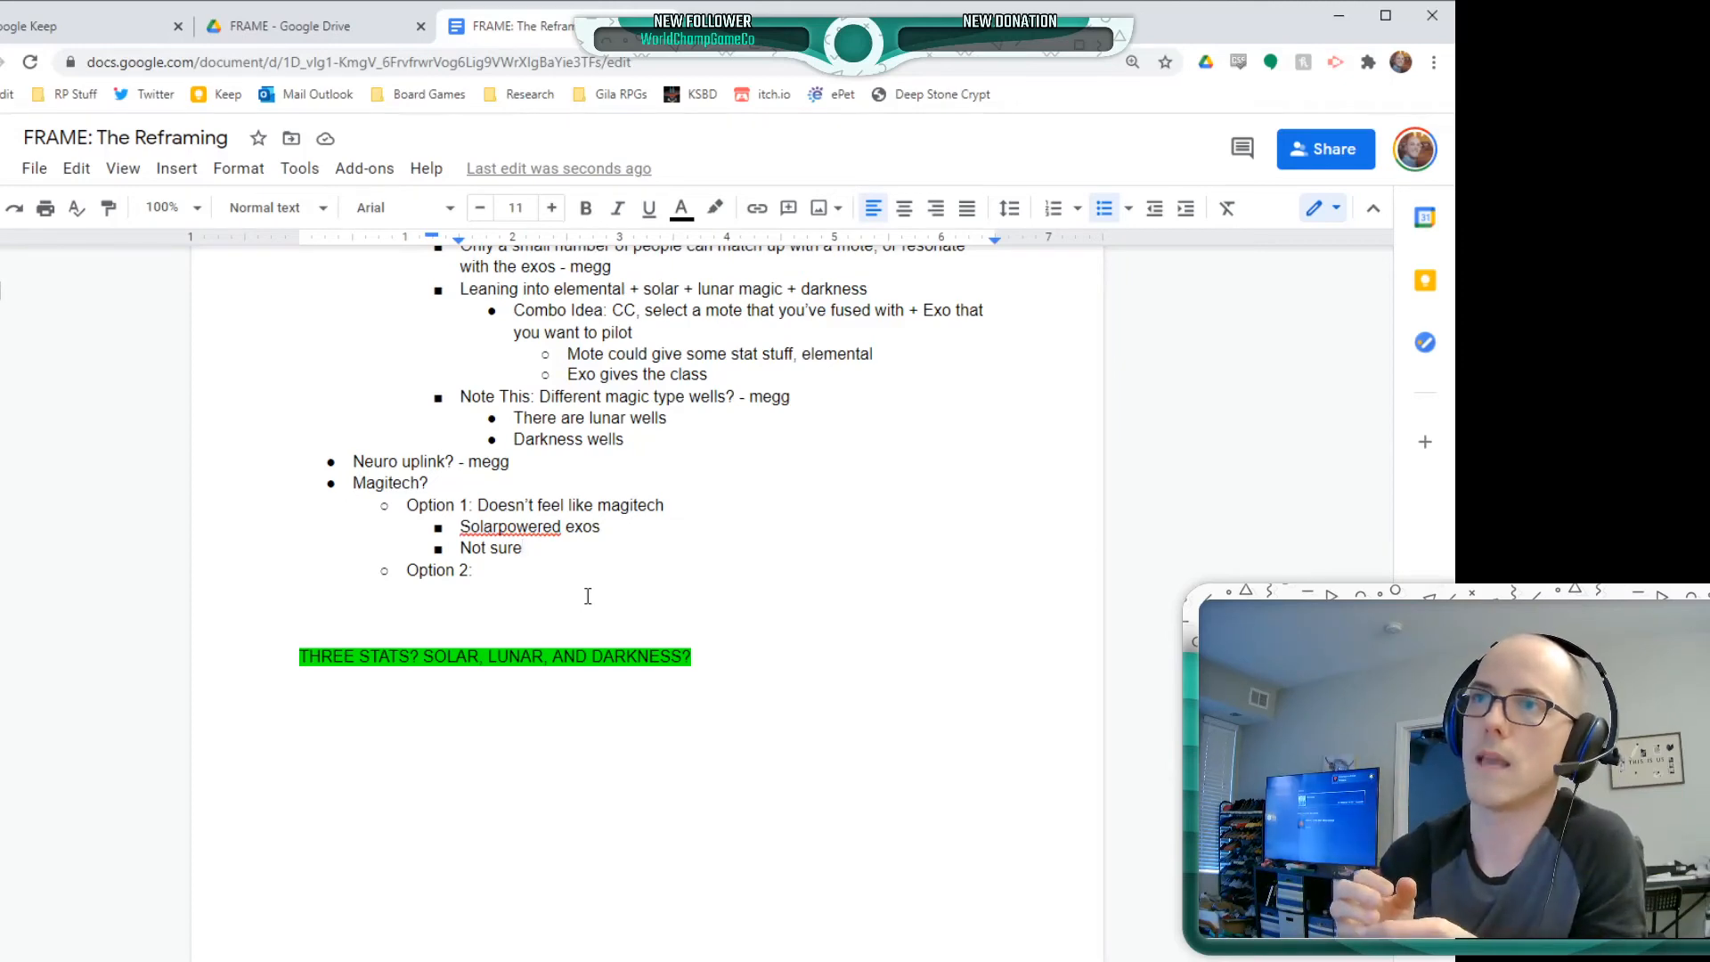
pyautogui.press('Down')
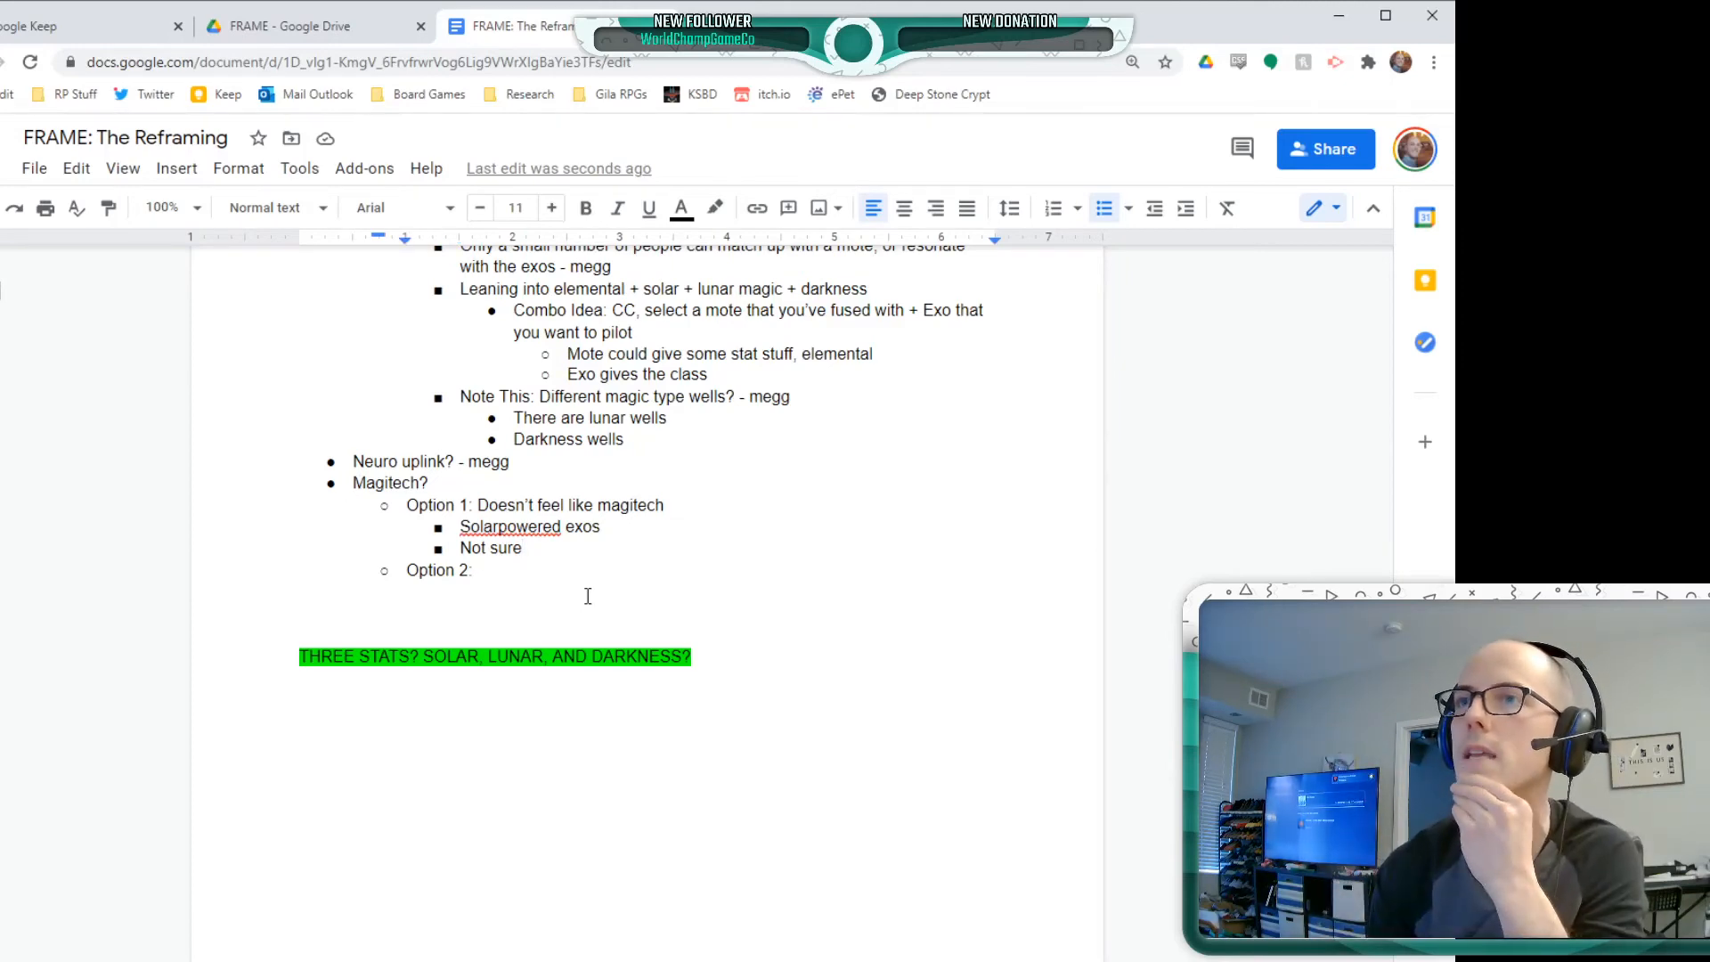
pyautogui.scroll(2, 587, 596)
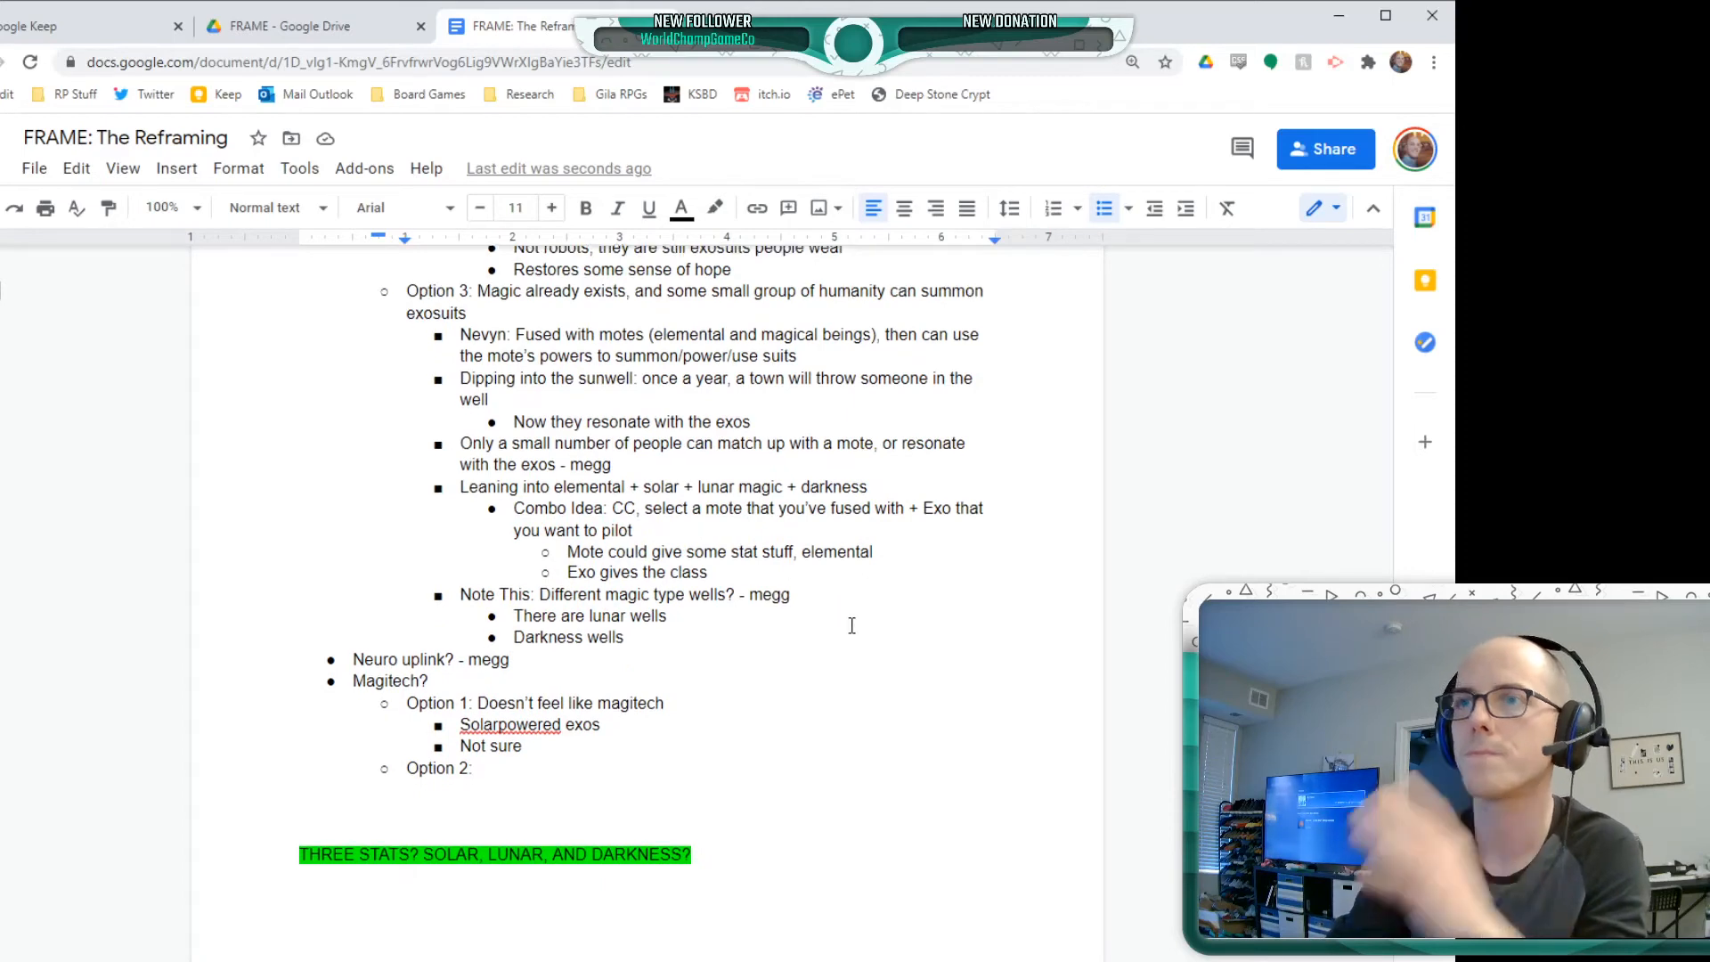
pyautogui.scroll(-2, 879, 630)
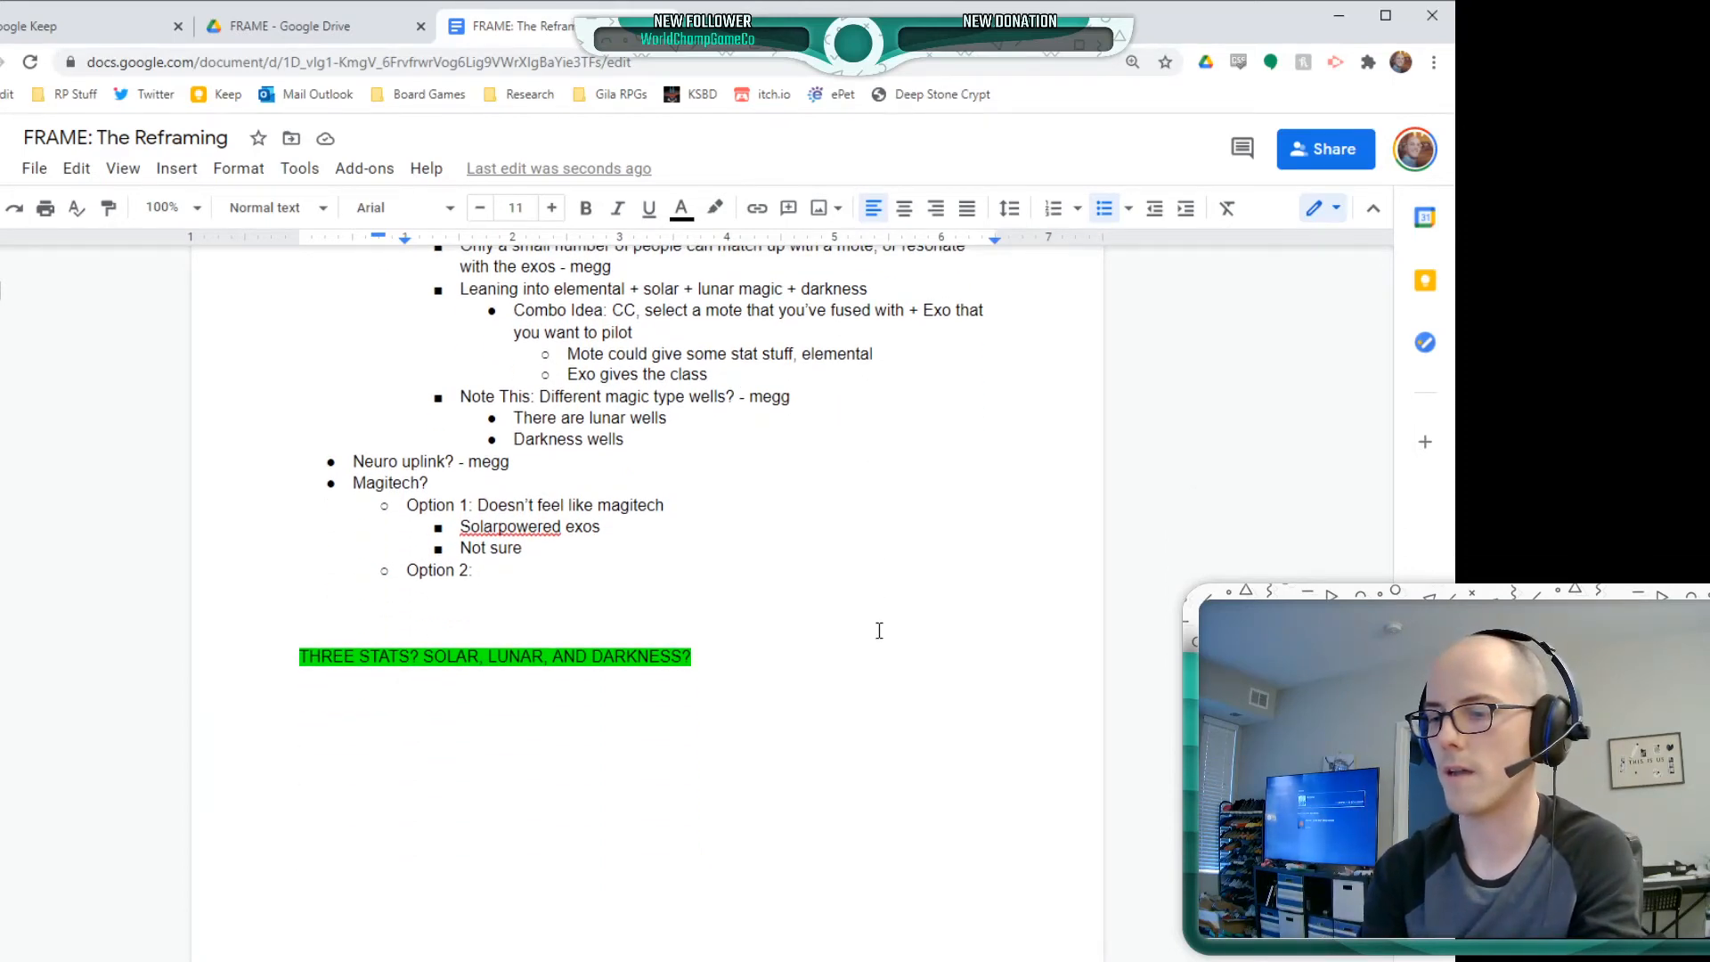
pyautogui.write('Potential')
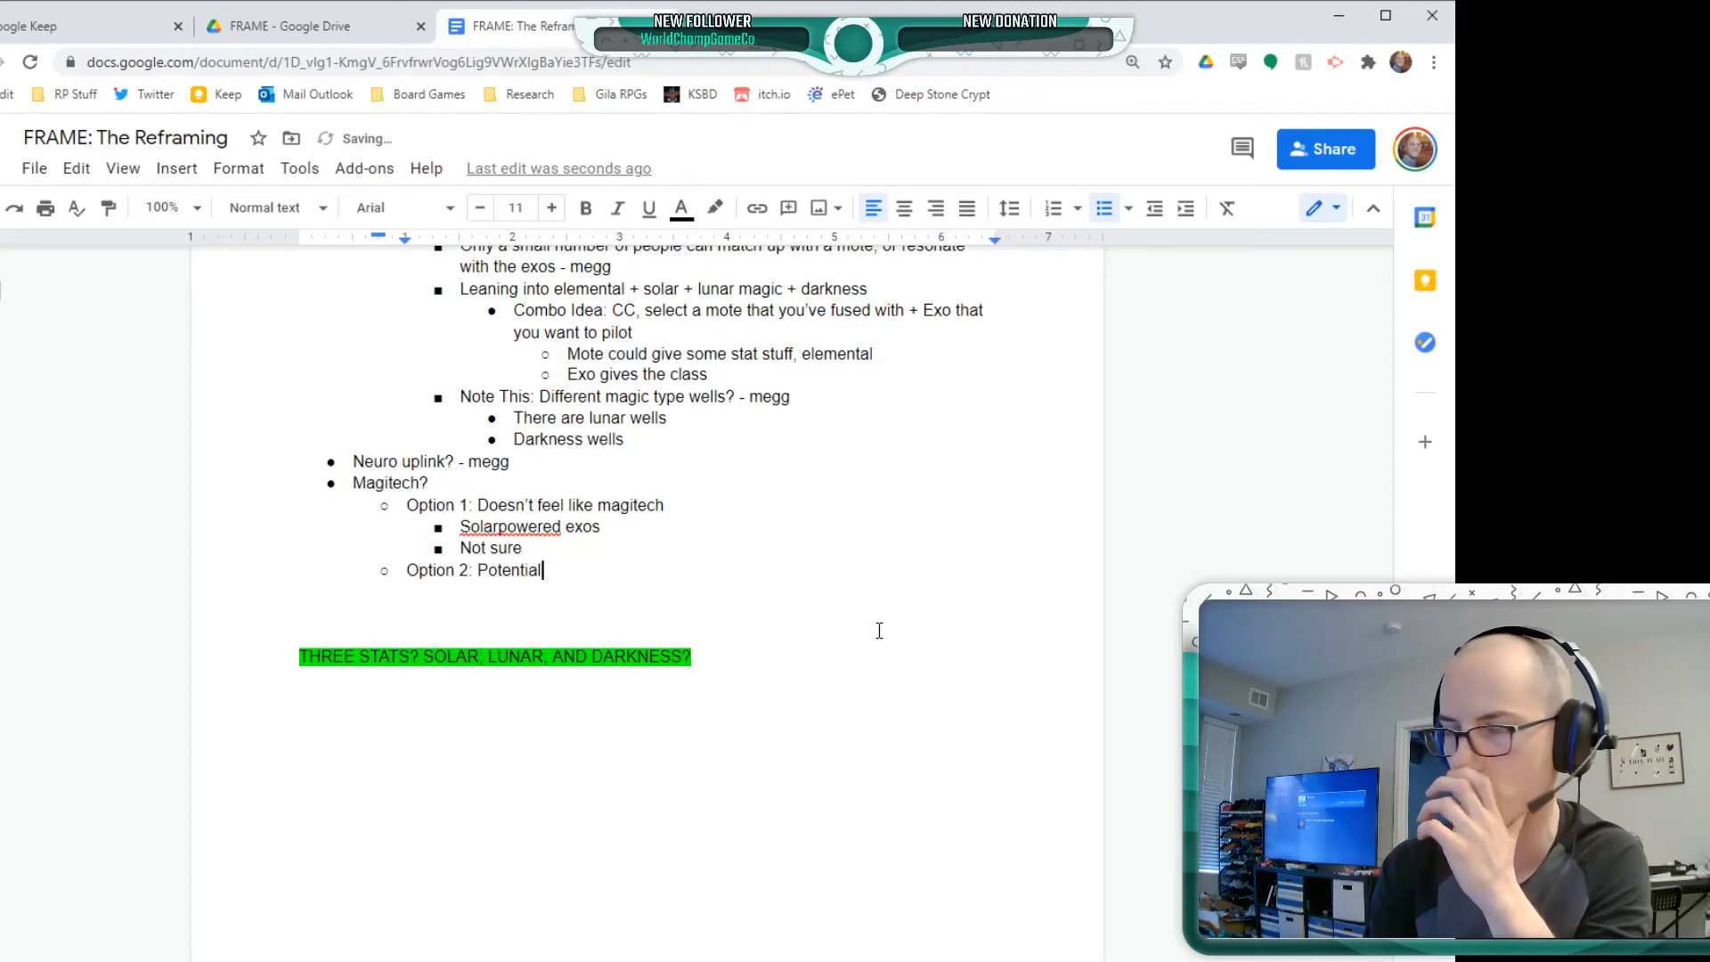
pyautogui.press('Return')
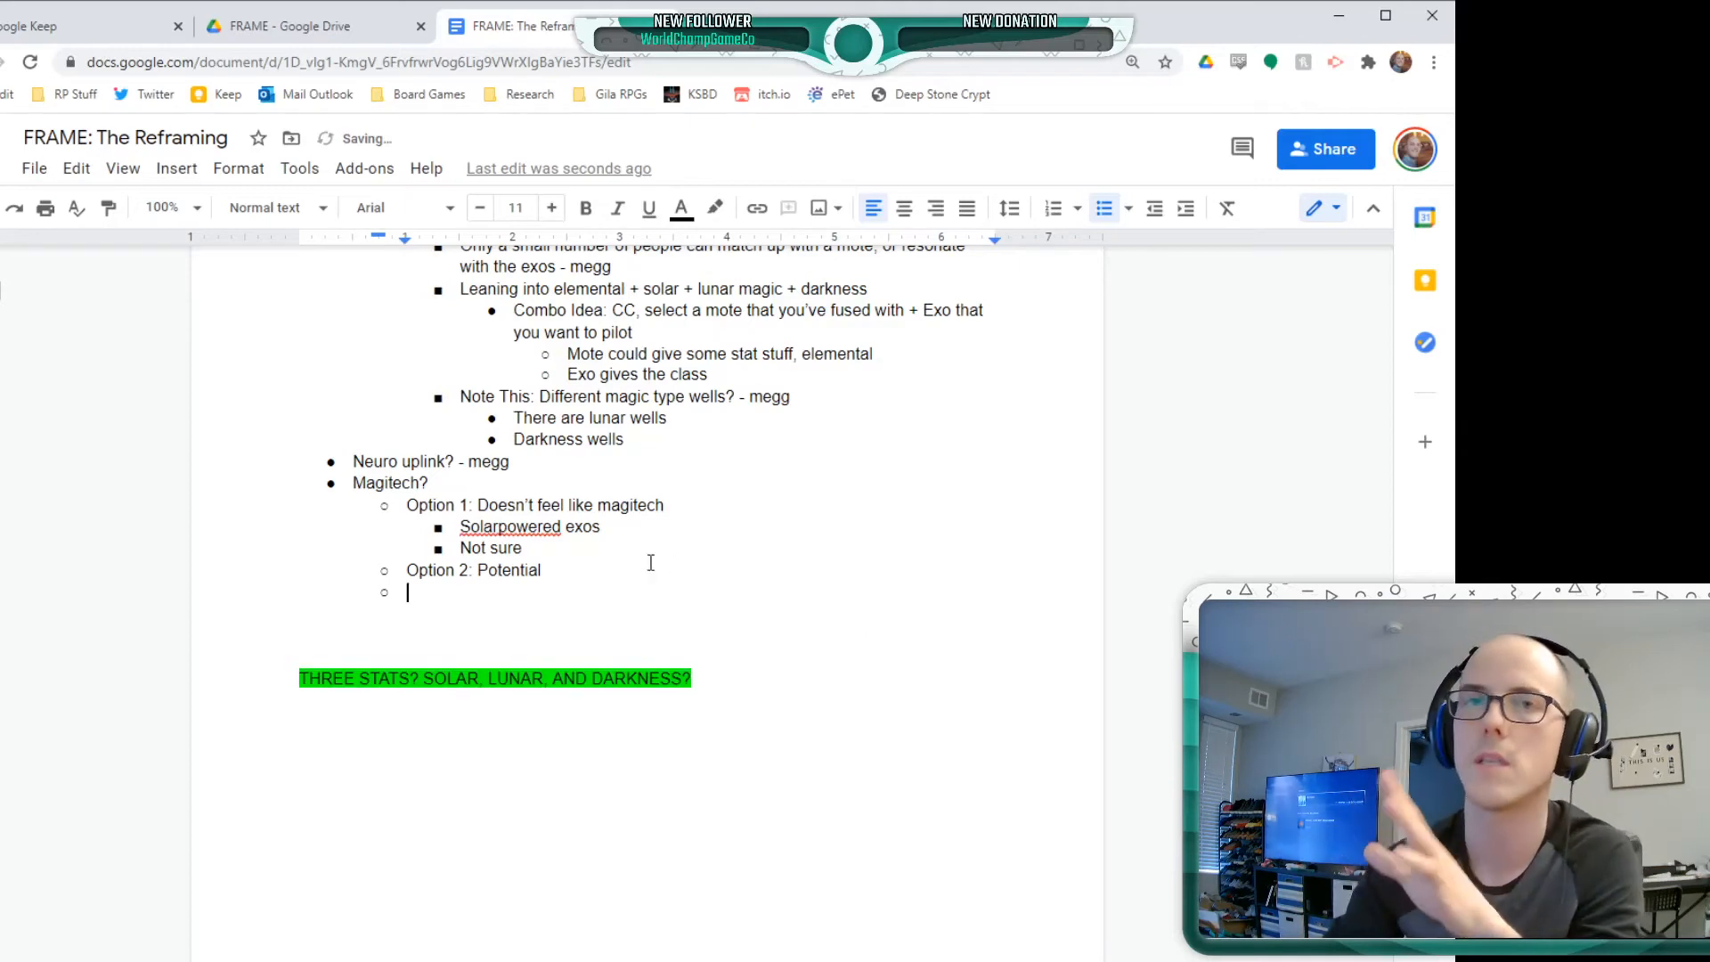
# Nest the bullet "Ancient tech, which feels magical" beneath Magitech's Option 2
pyautogui.scroll(6, 643, 572)
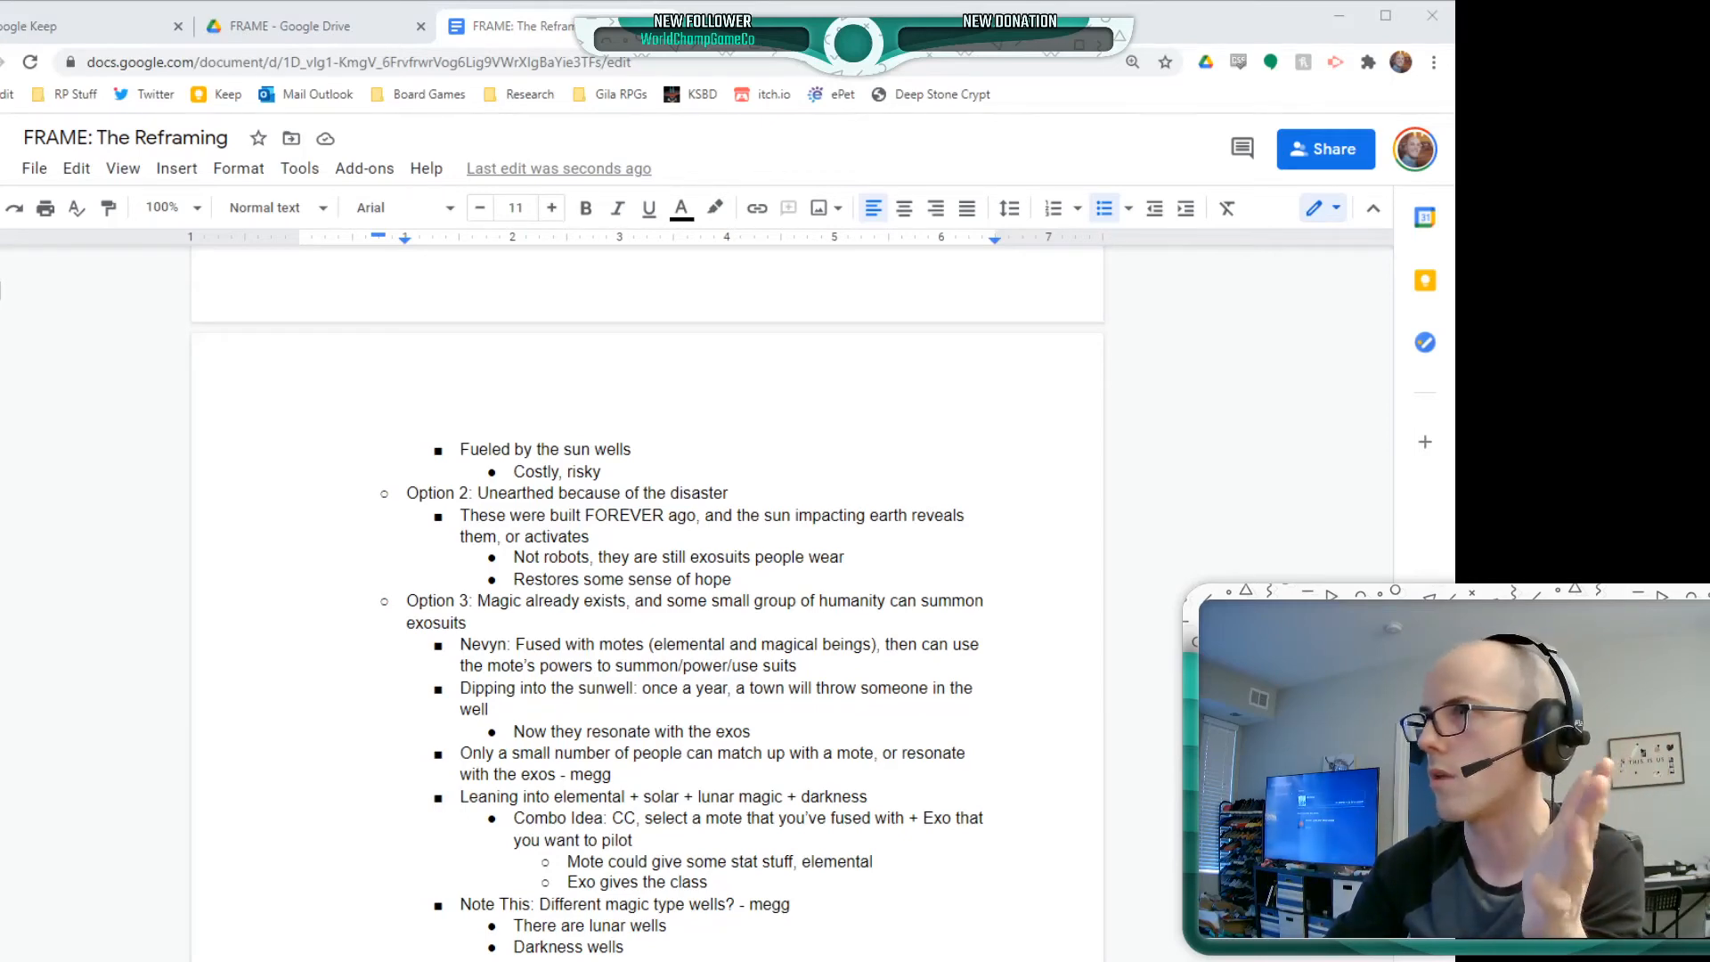
pyautogui.click(108, 566)
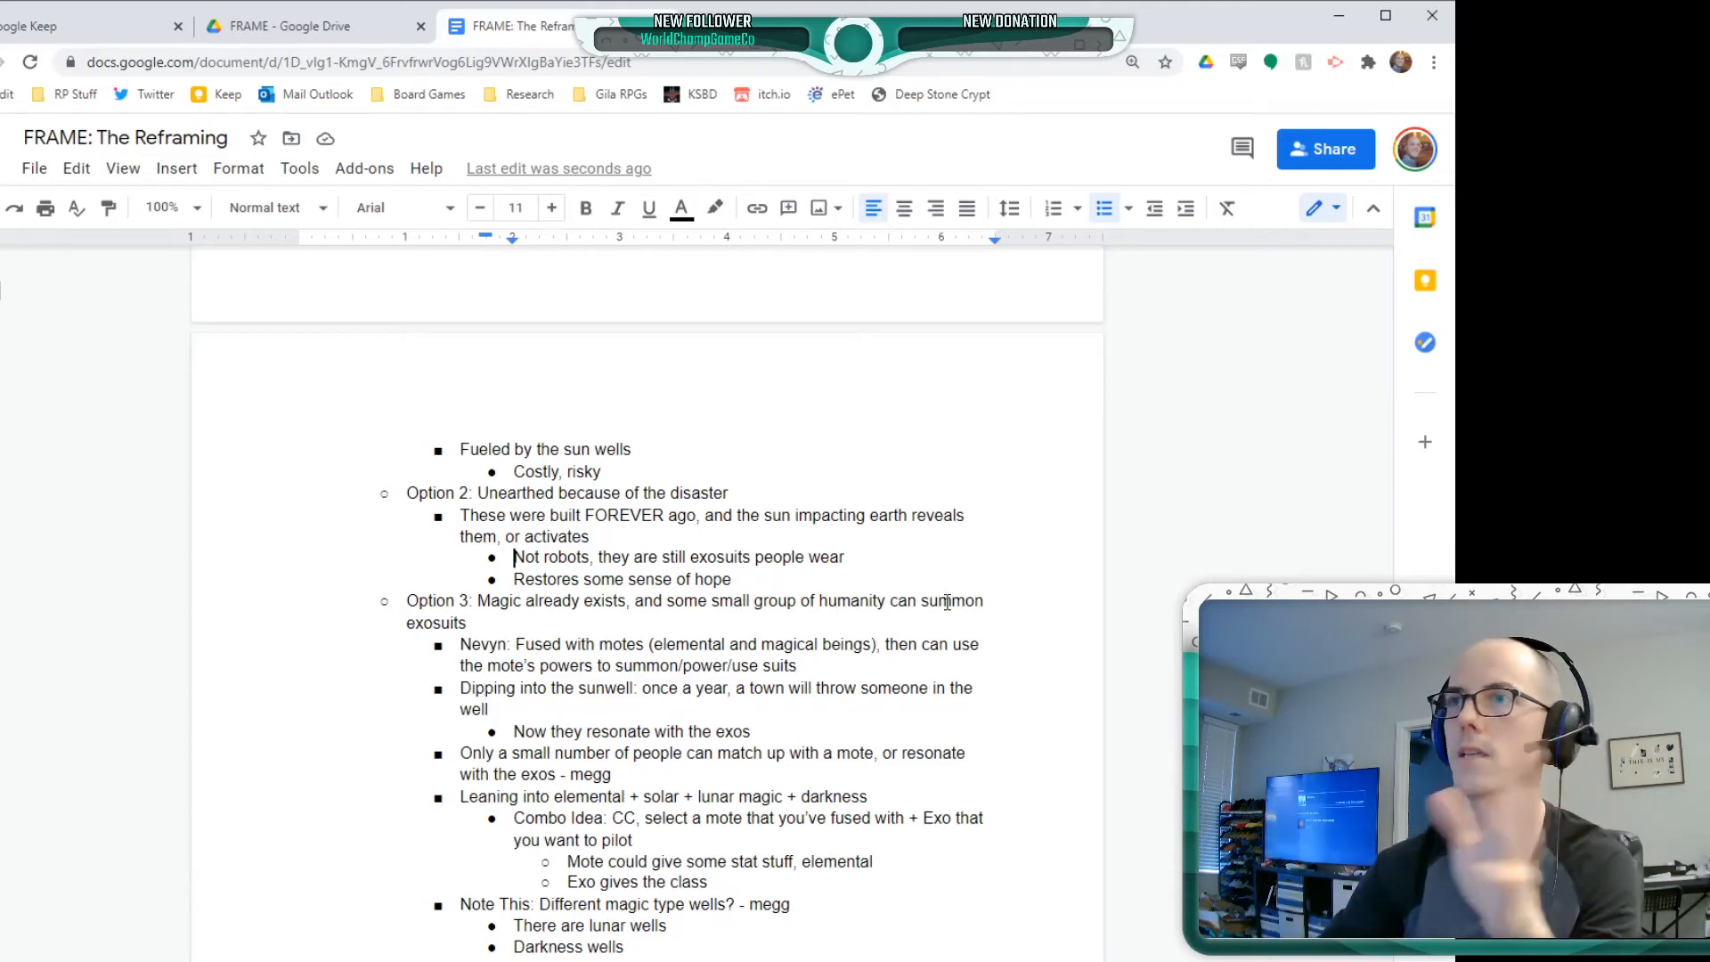
pyautogui.scroll(-5, 947, 603)
pyautogui.click(477, 601)
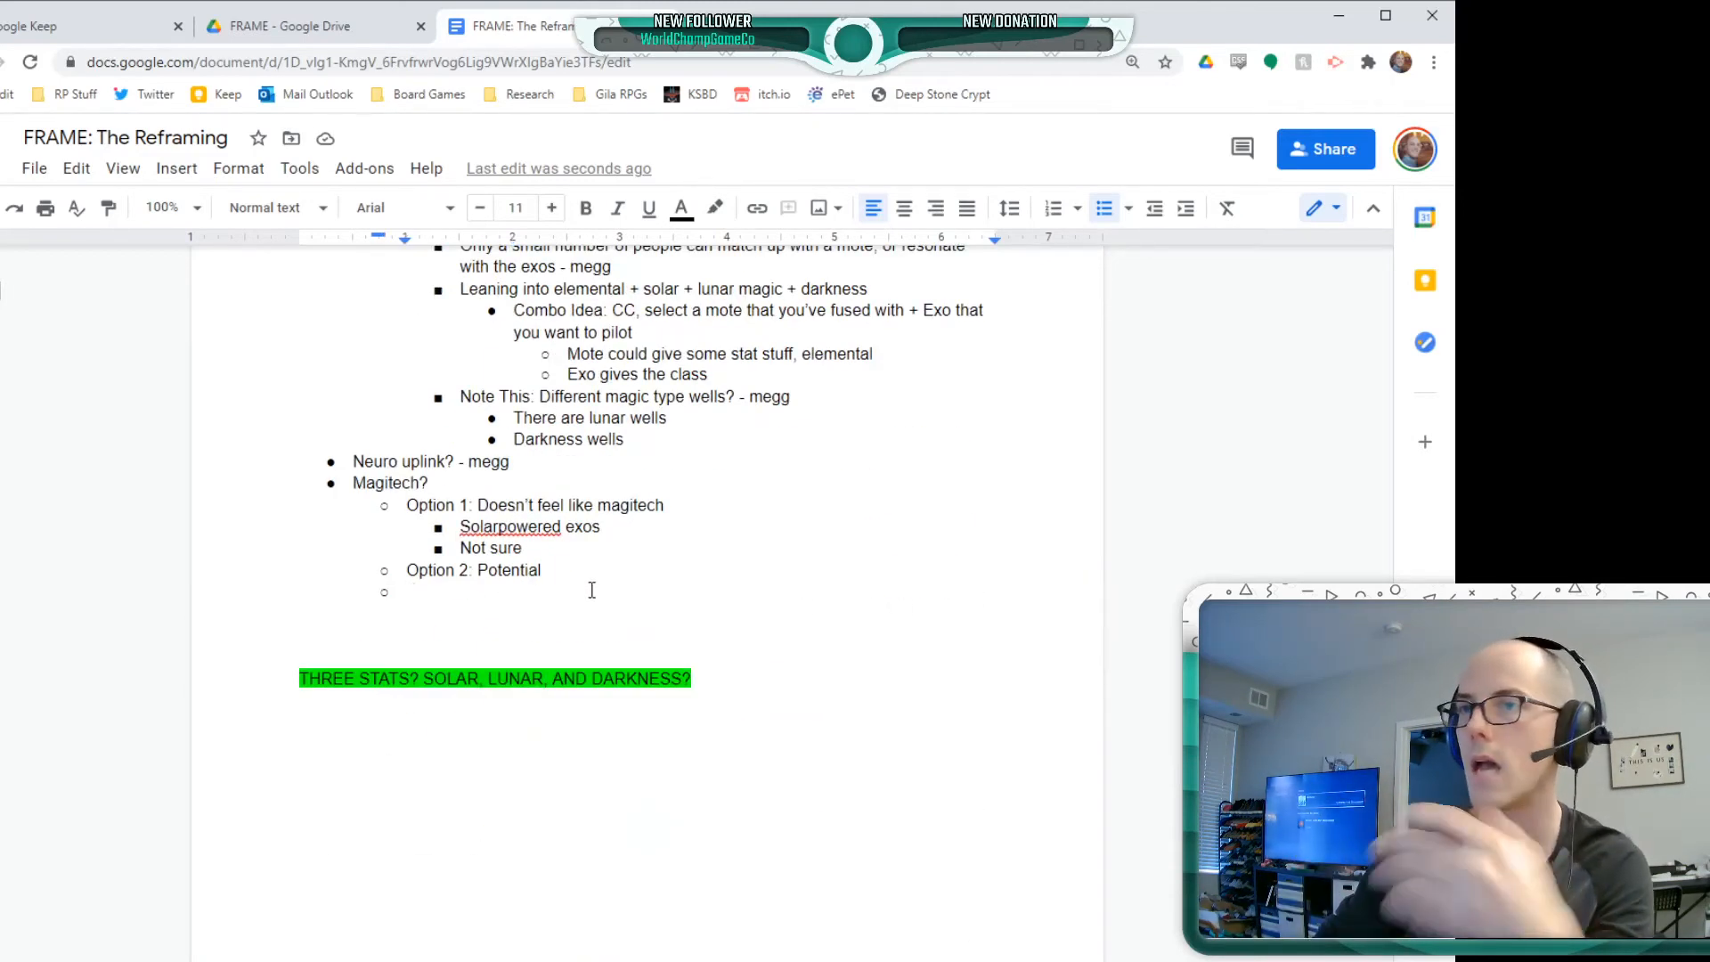
pyautogui.press('Tab')
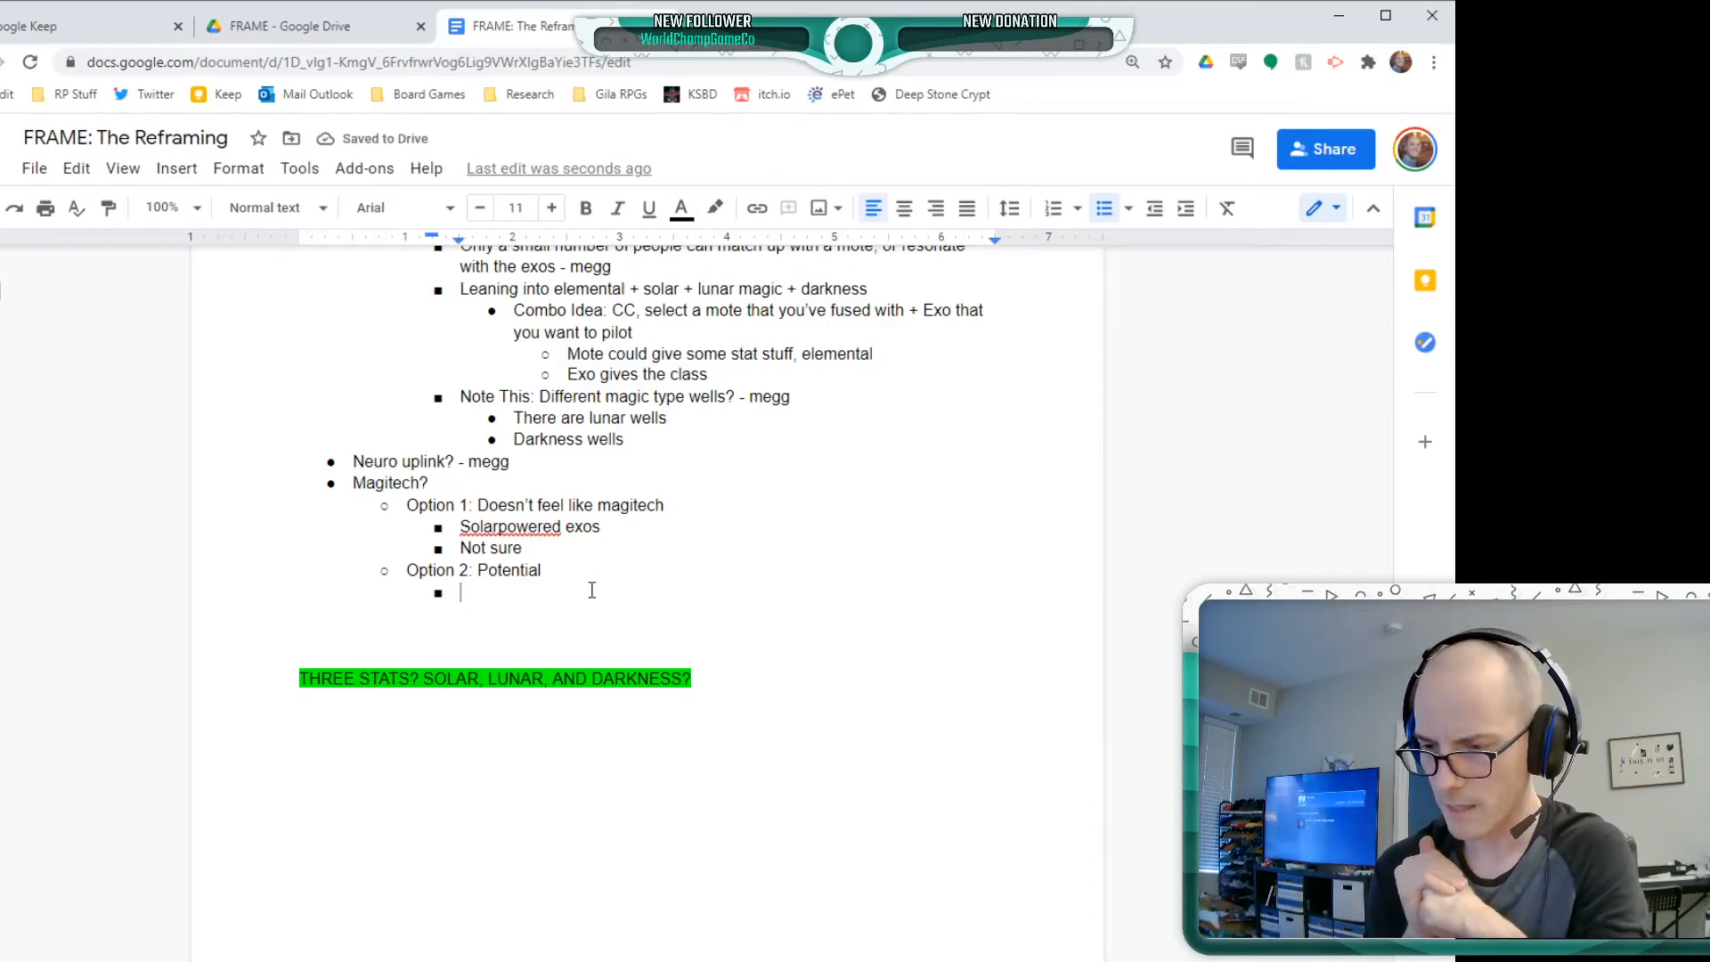
pyautogui.write('An')
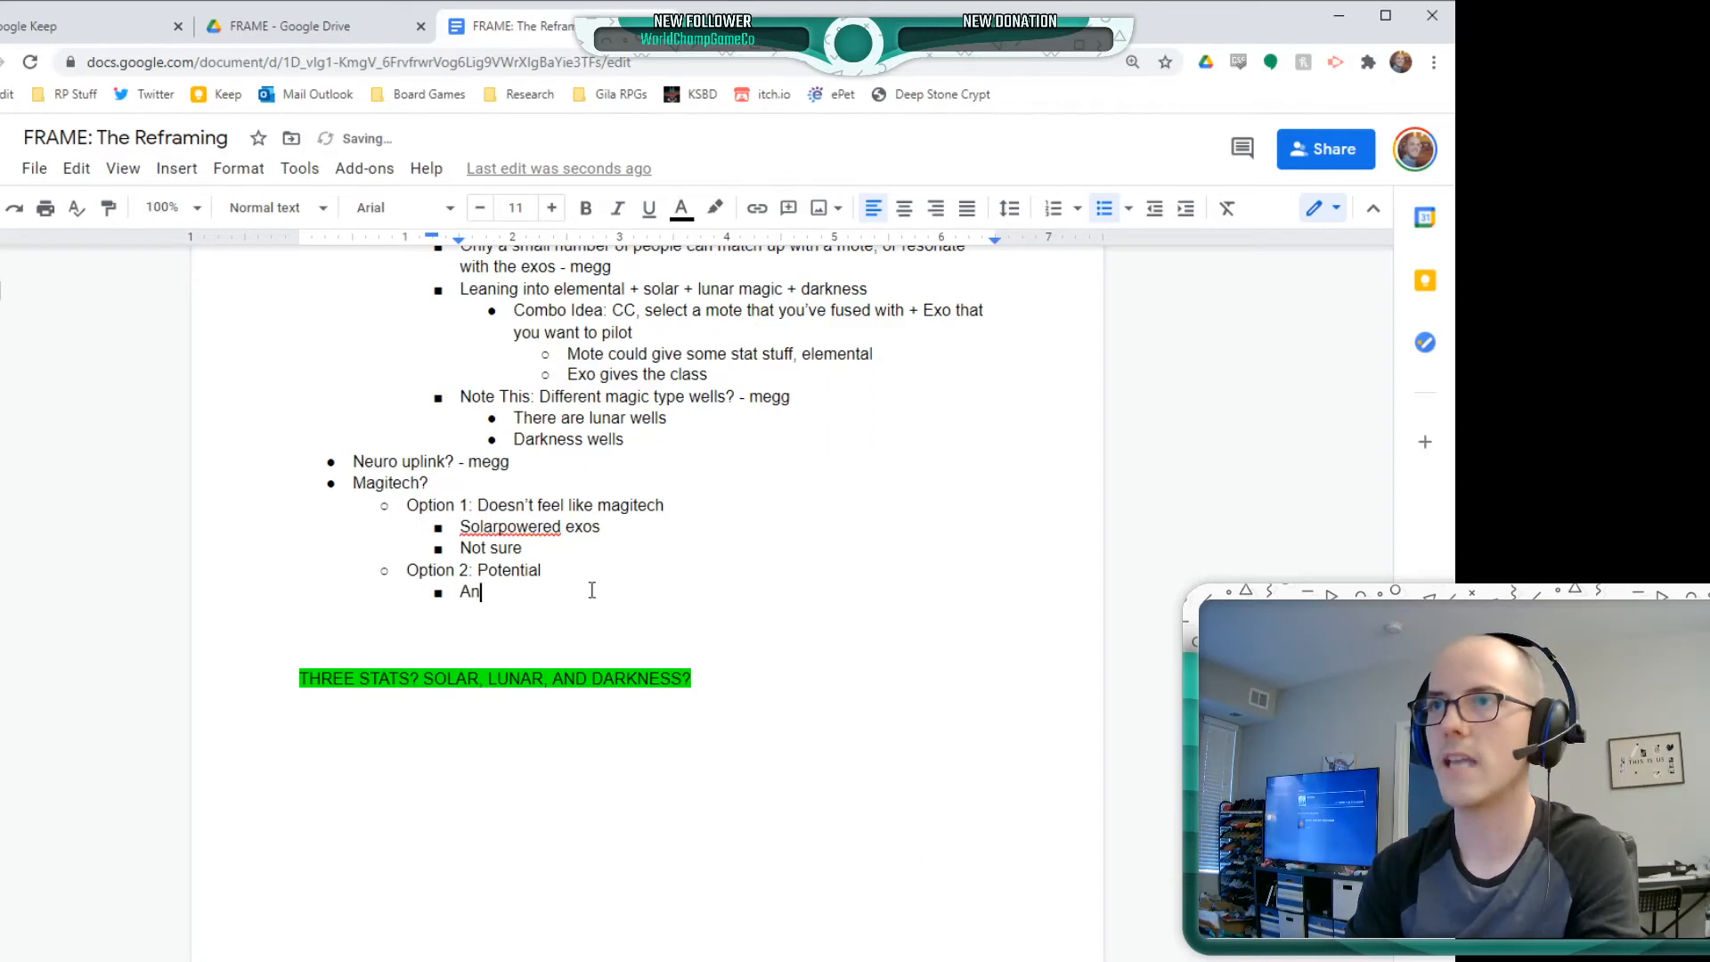
pyautogui.write('cient tech, w')
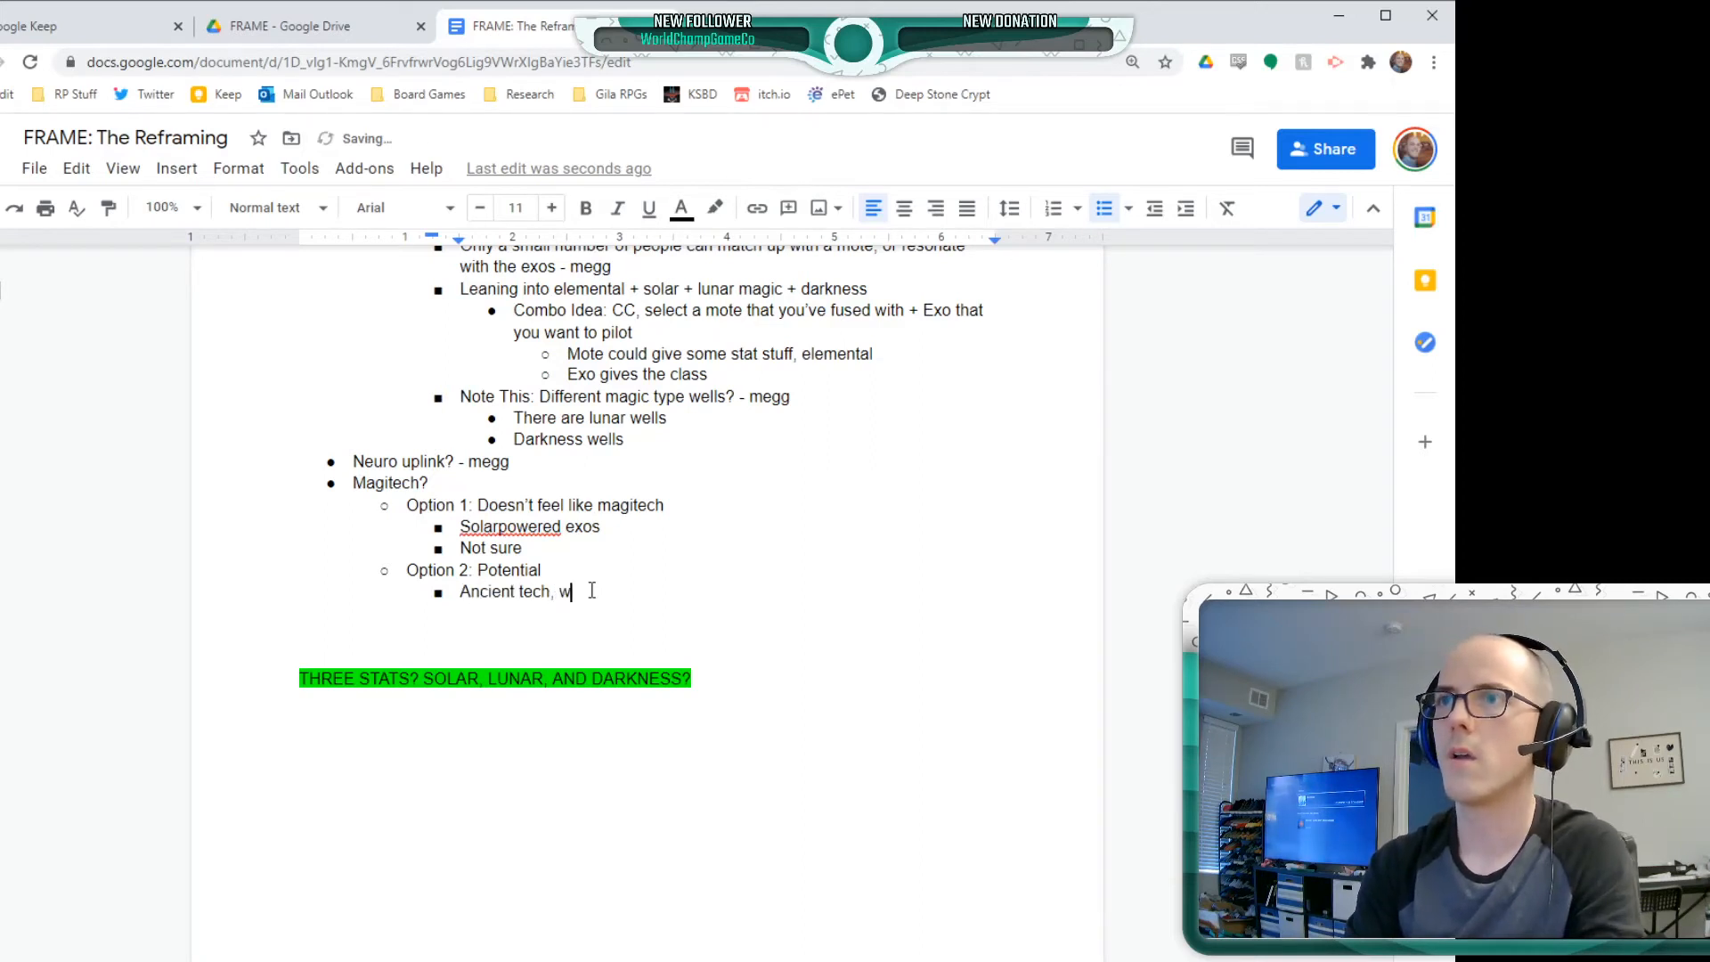
pyautogui.write('hich feels magical')
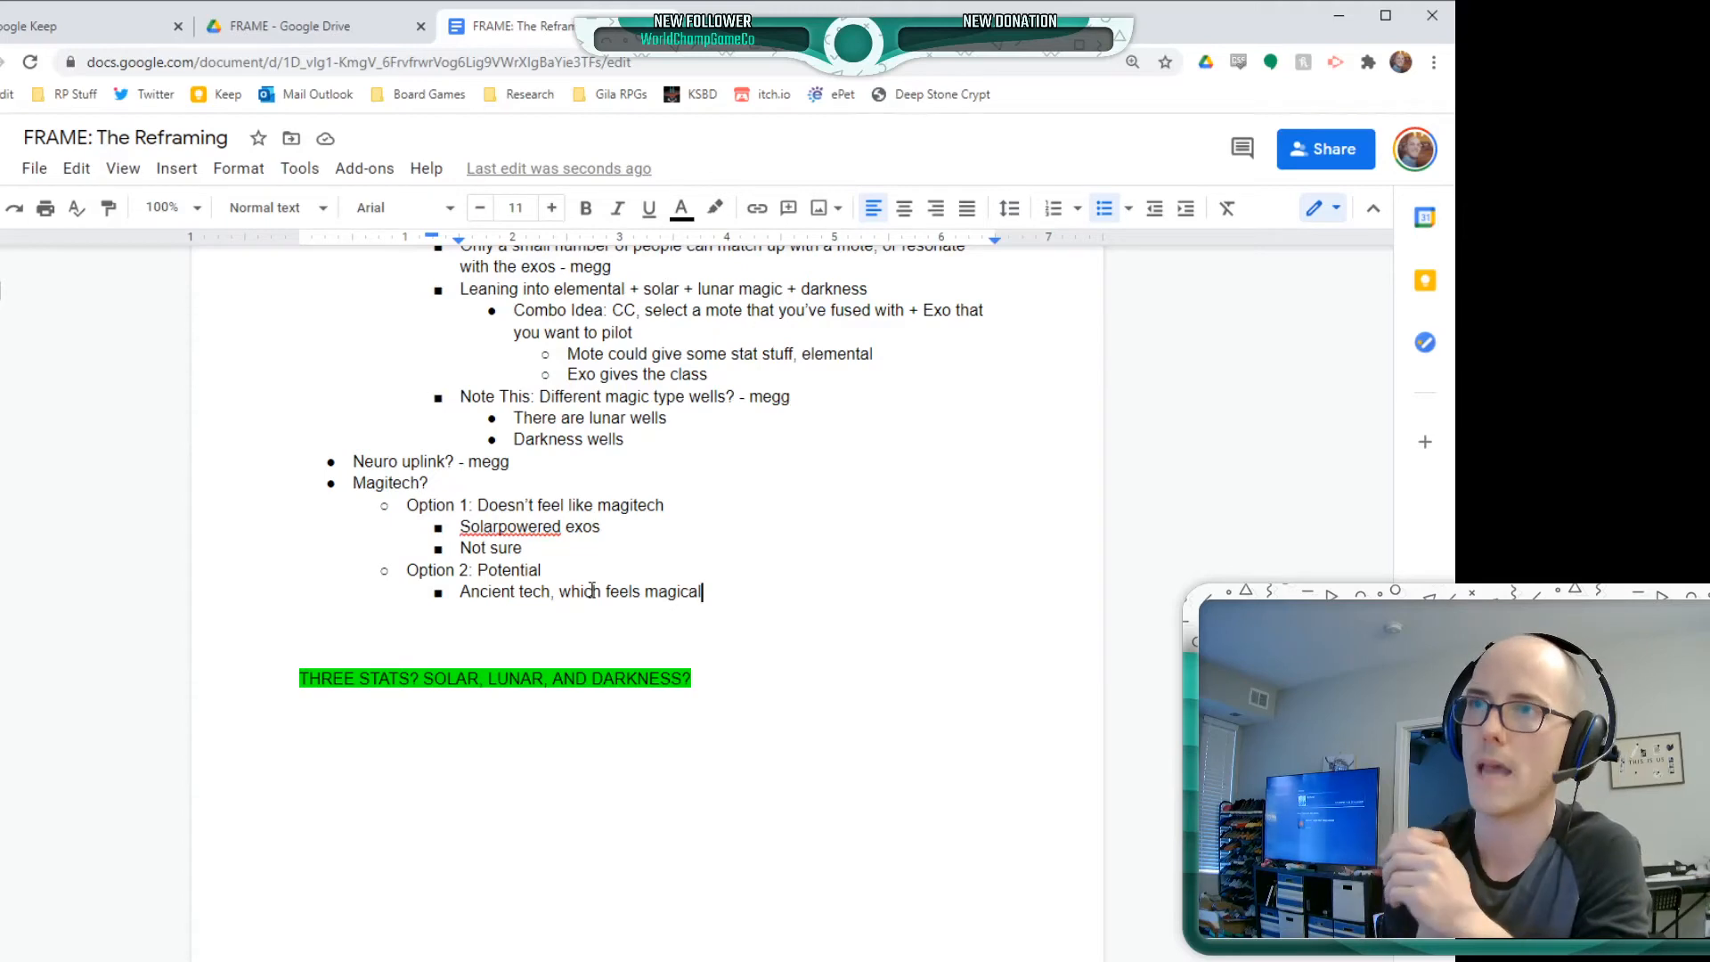
# Append "(could just be tech)" to the end of the Ancient tech bullet
pyautogui.write('a')
pyautogui.press('BackSpace')
pyautogui.press('BackSpace')
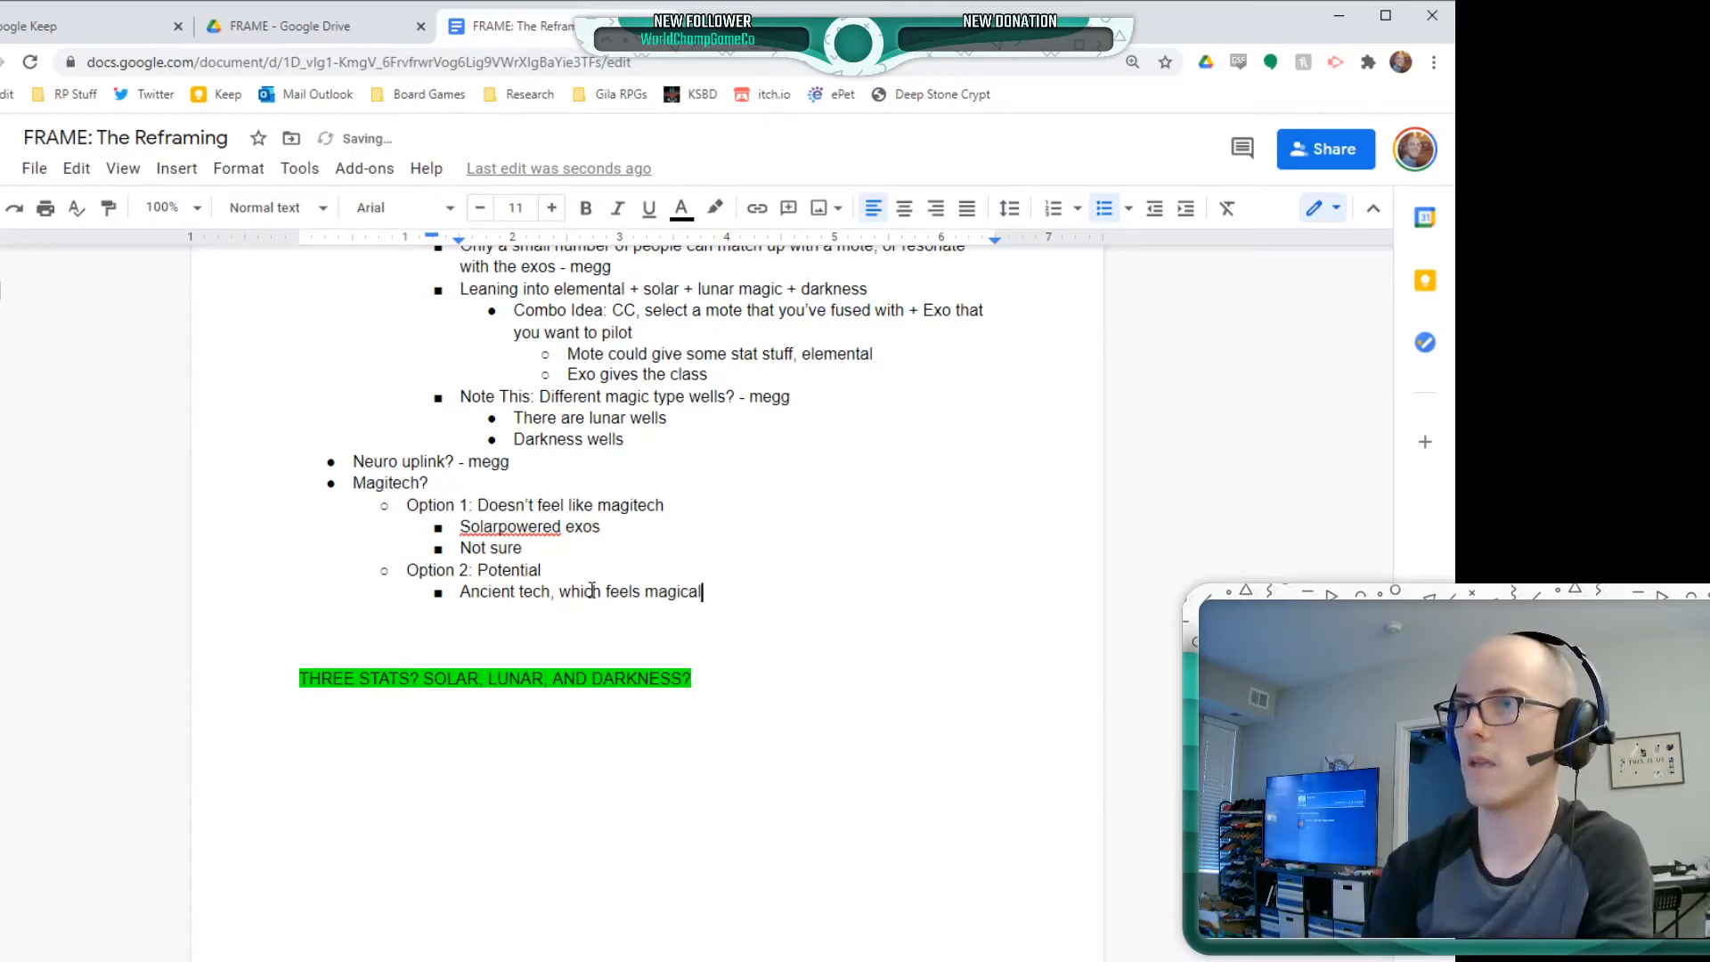
pyautogui.write('(could b')
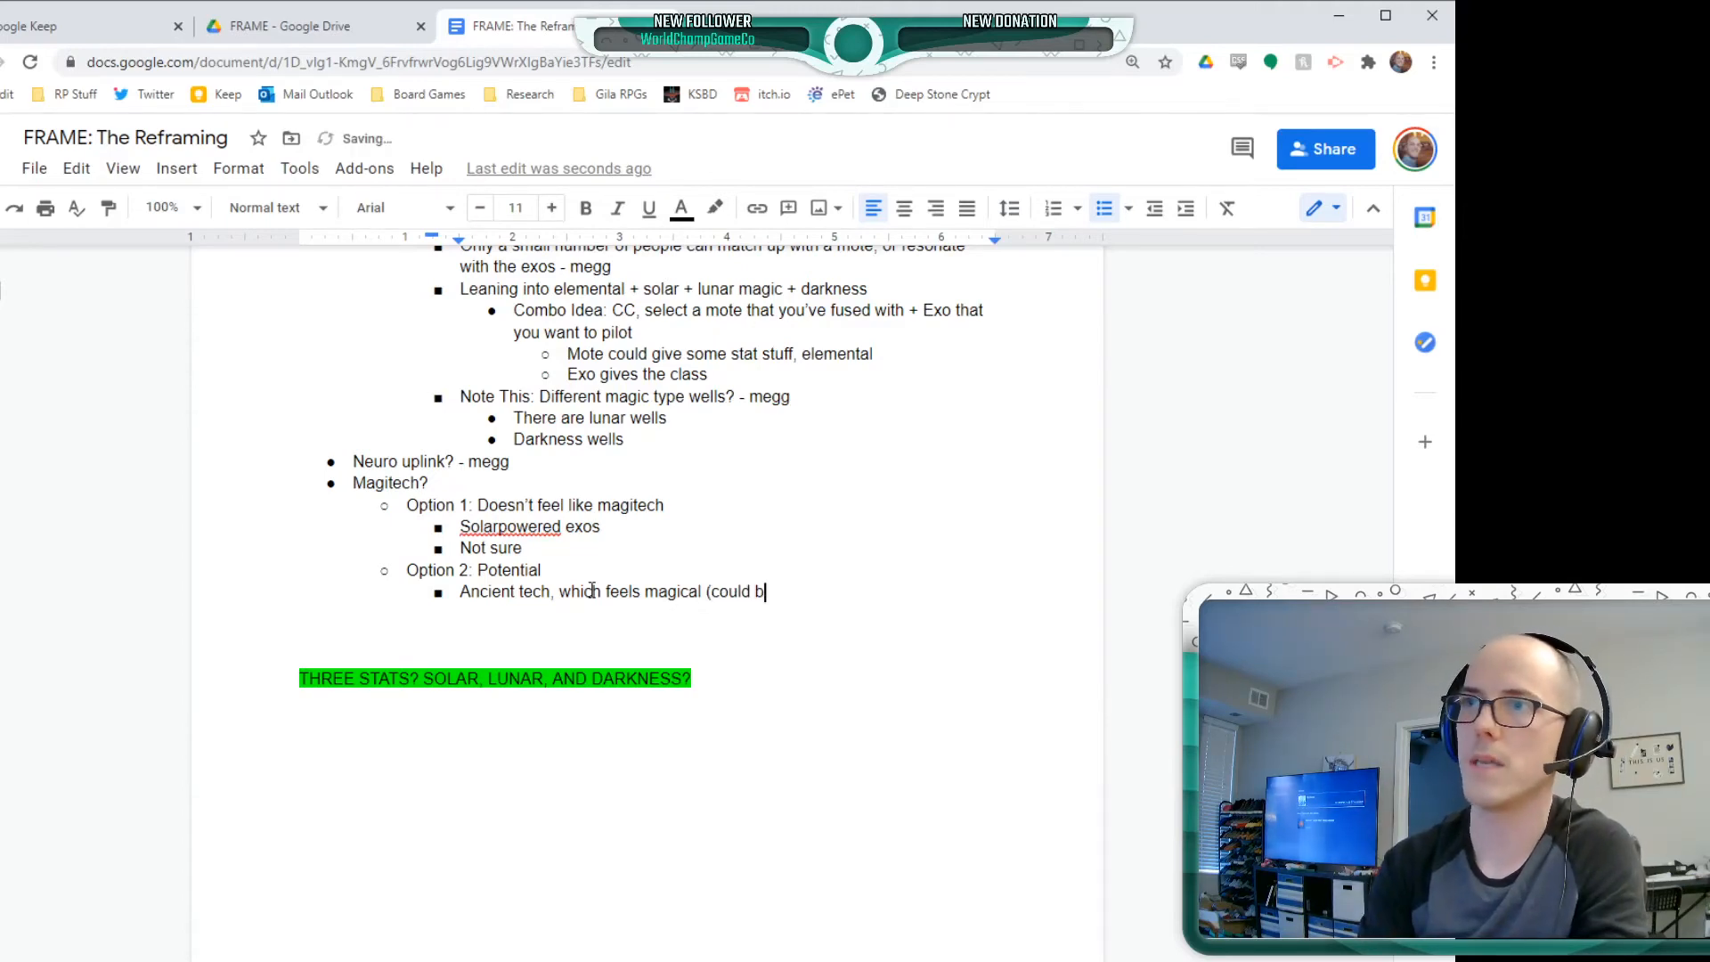
pyautogui.press('BackSpace')
pyautogui.write('just be tech)')
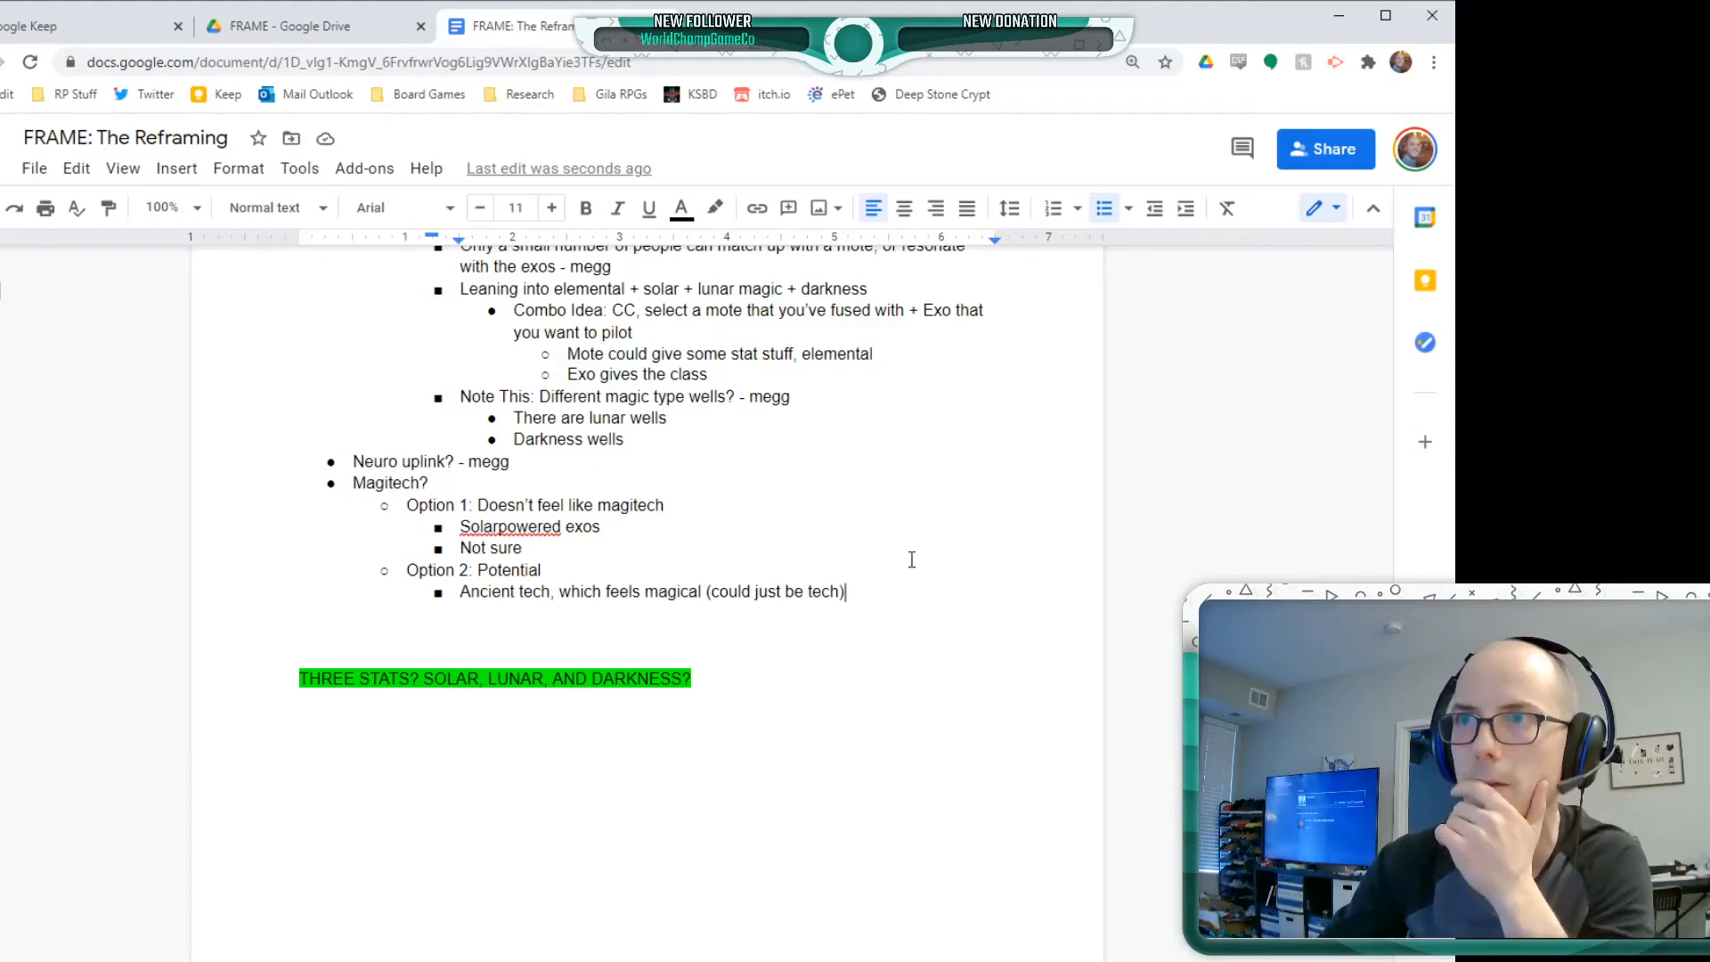
pyautogui.tripleClick(851, 592)
pyautogui.click(851, 592)
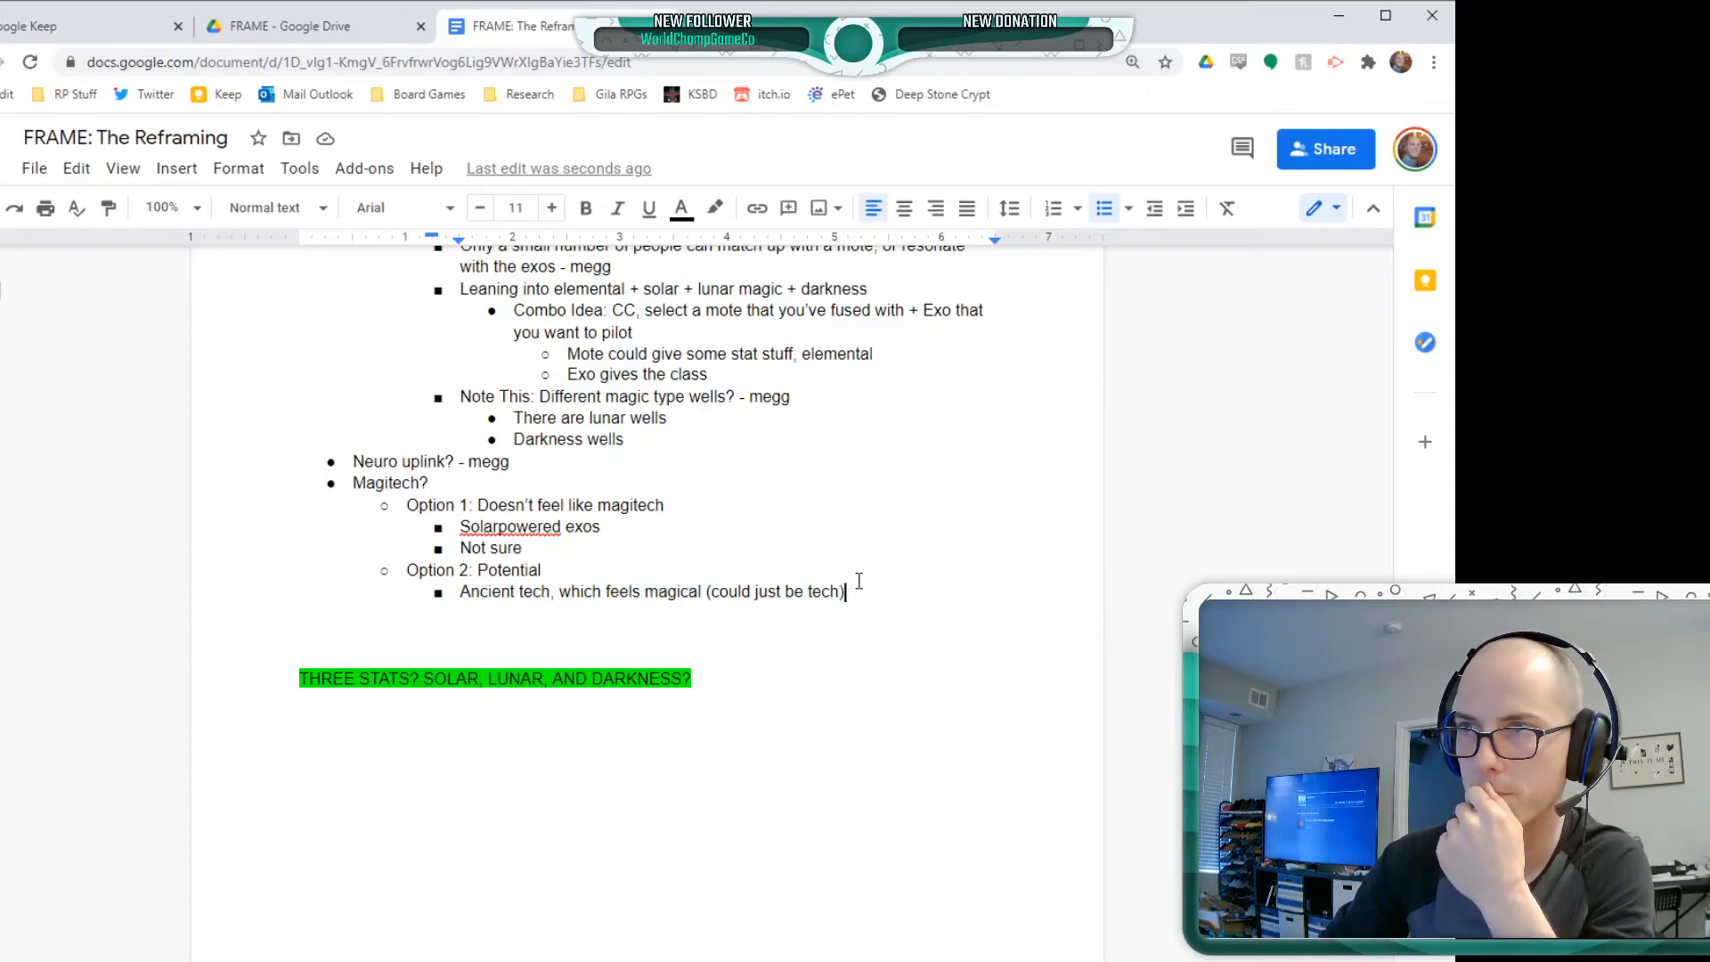
# Add the sibling bullet "Made magical" below the Ancient tech bullet under Option 2
pyautogui.press('Return')
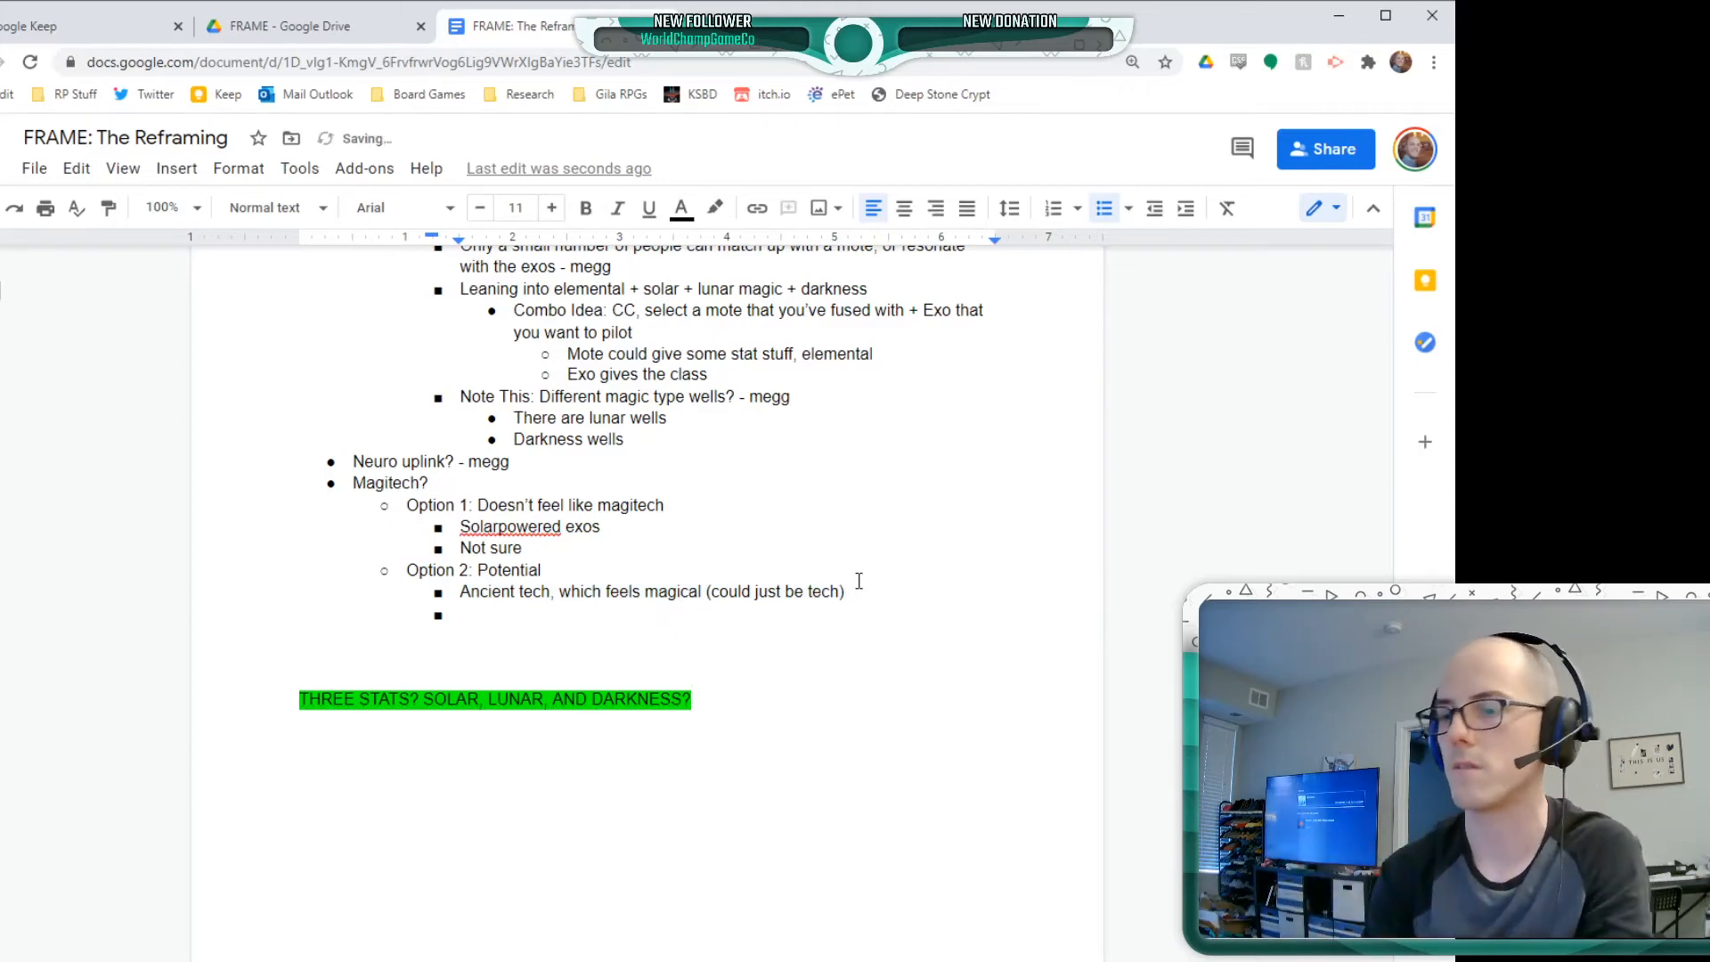
pyautogui.write('Made ma')
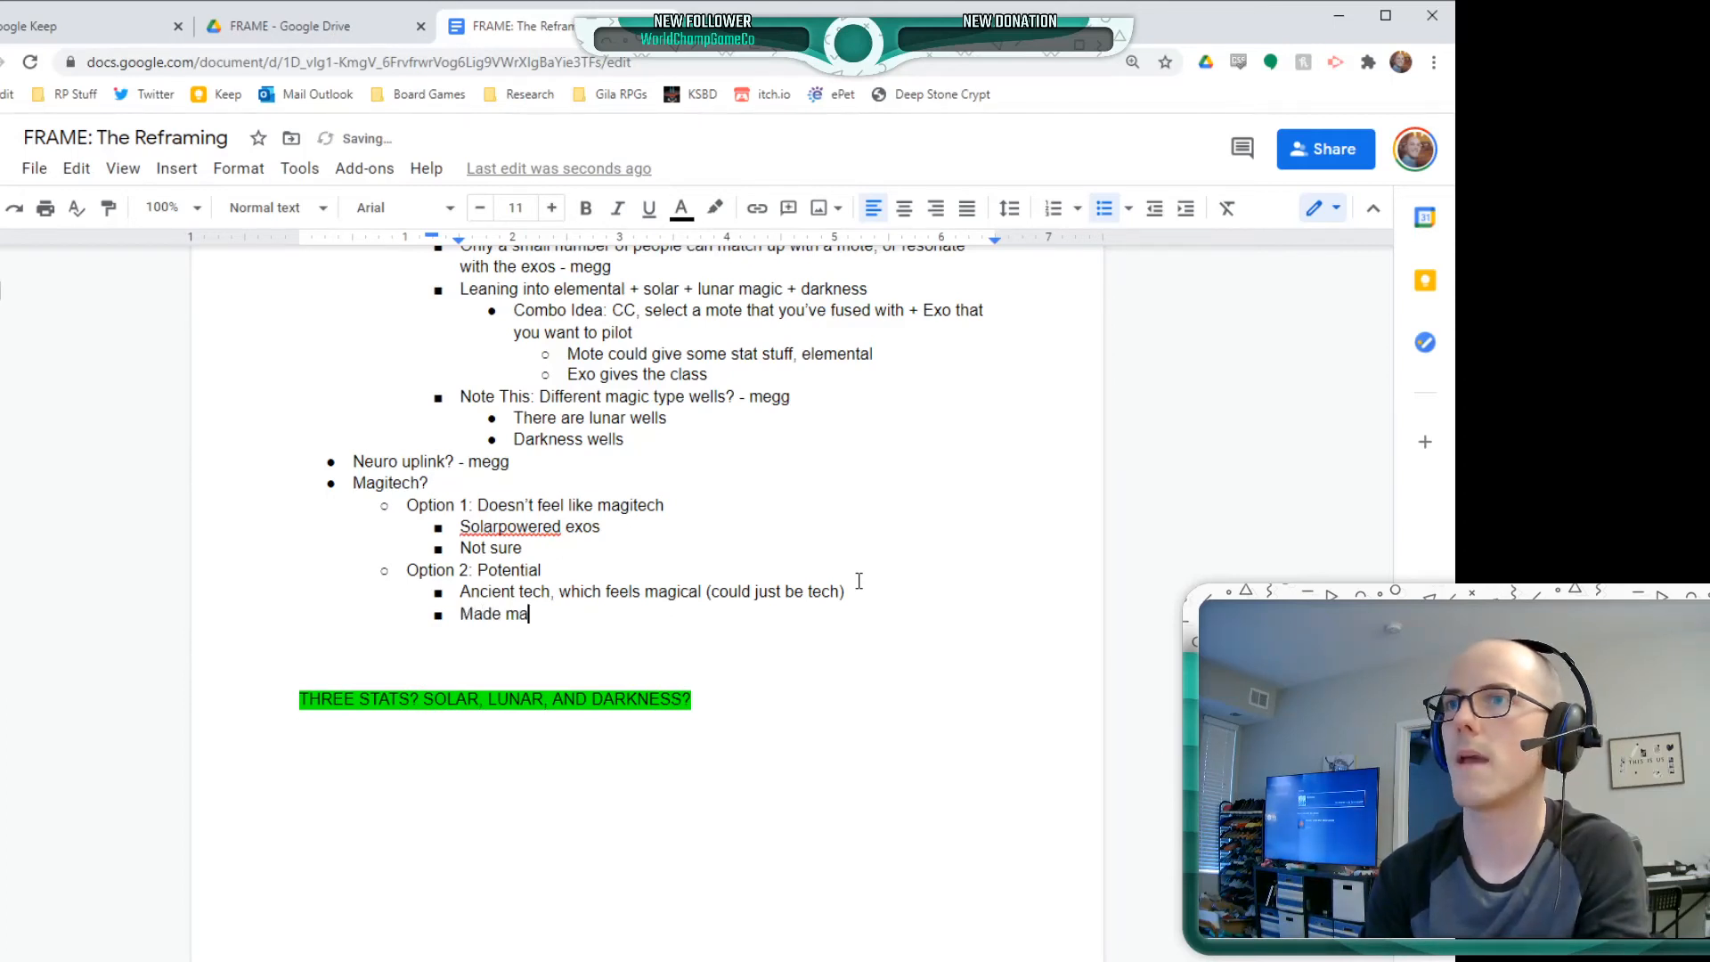
pyautogui.write('gical')
# Add "Option 3: Riddled with magitech" below Option 2 at the same list level
pyautogui.press('Return')
pyautogui.hotkey('shift', 'Tab')
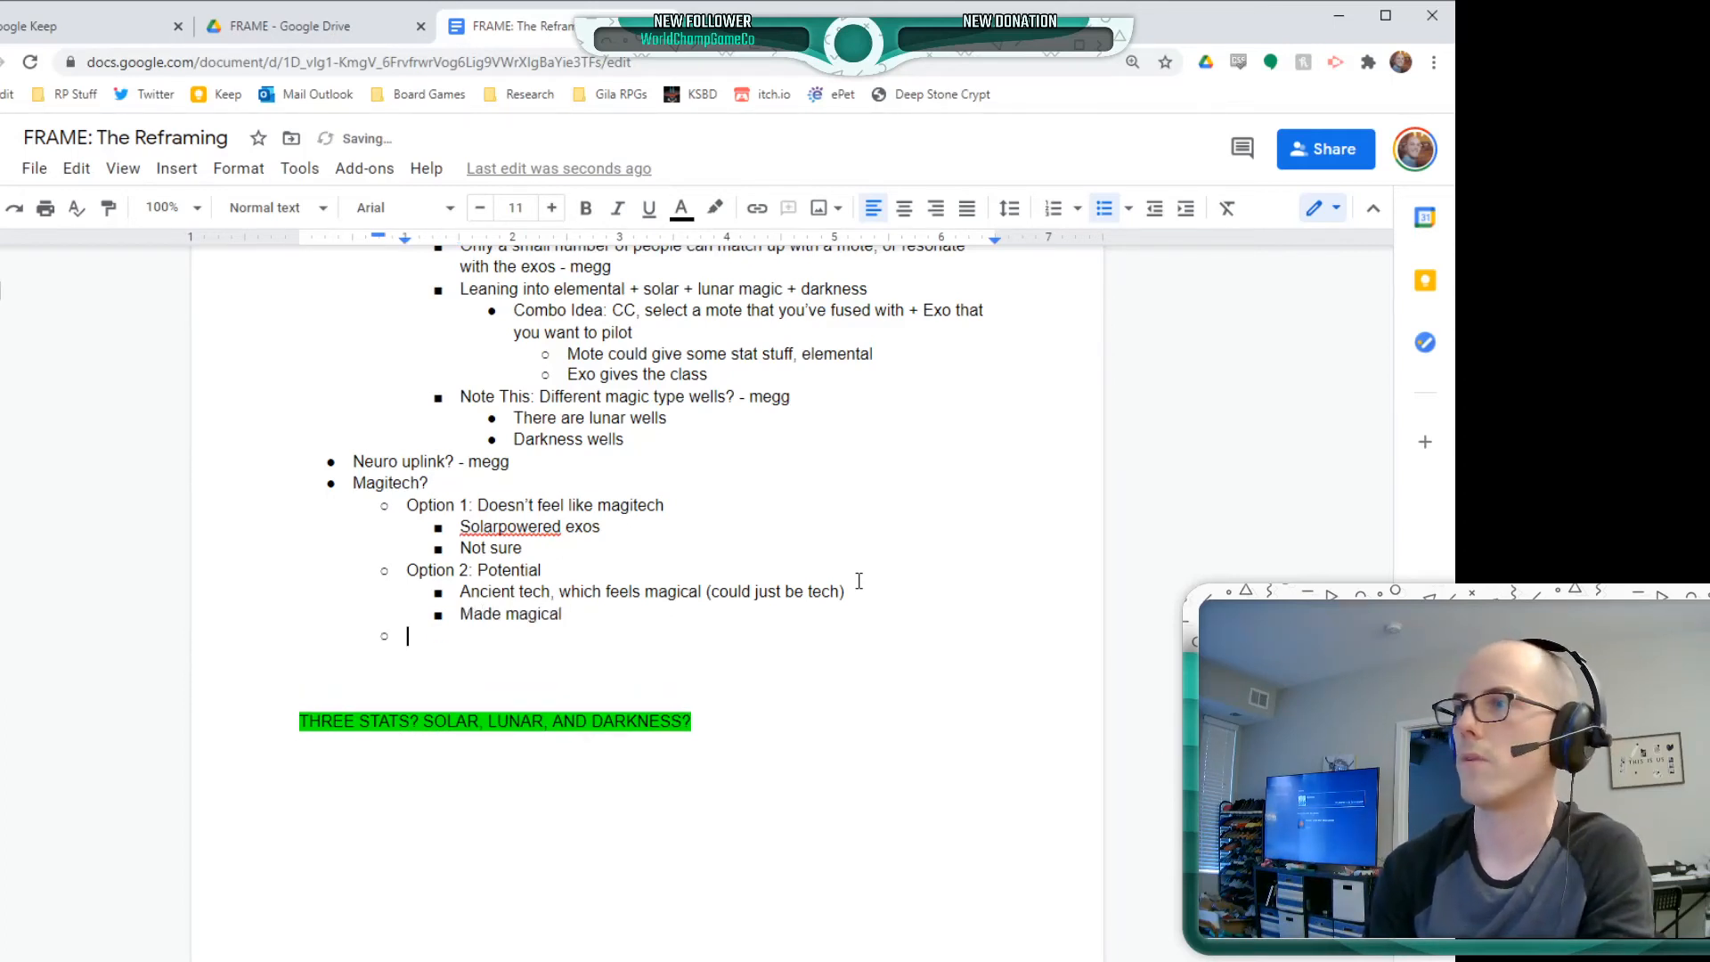
pyautogui.write('Opt')
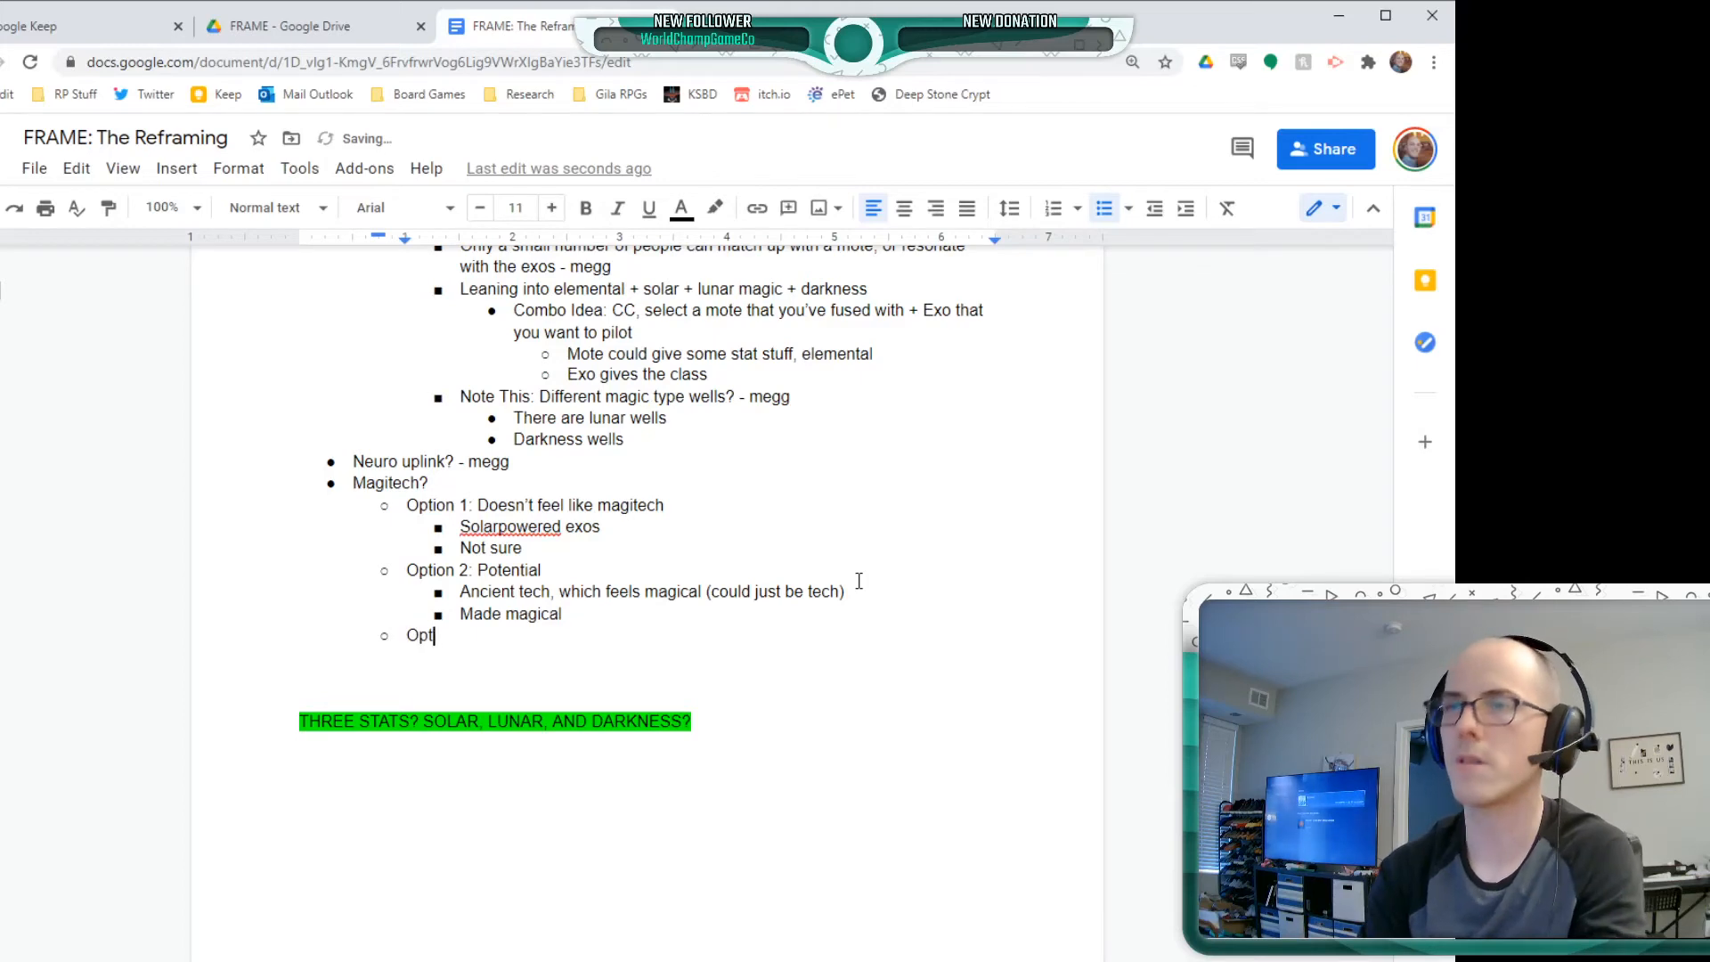
pyautogui.write('ion 3: Riddled ')
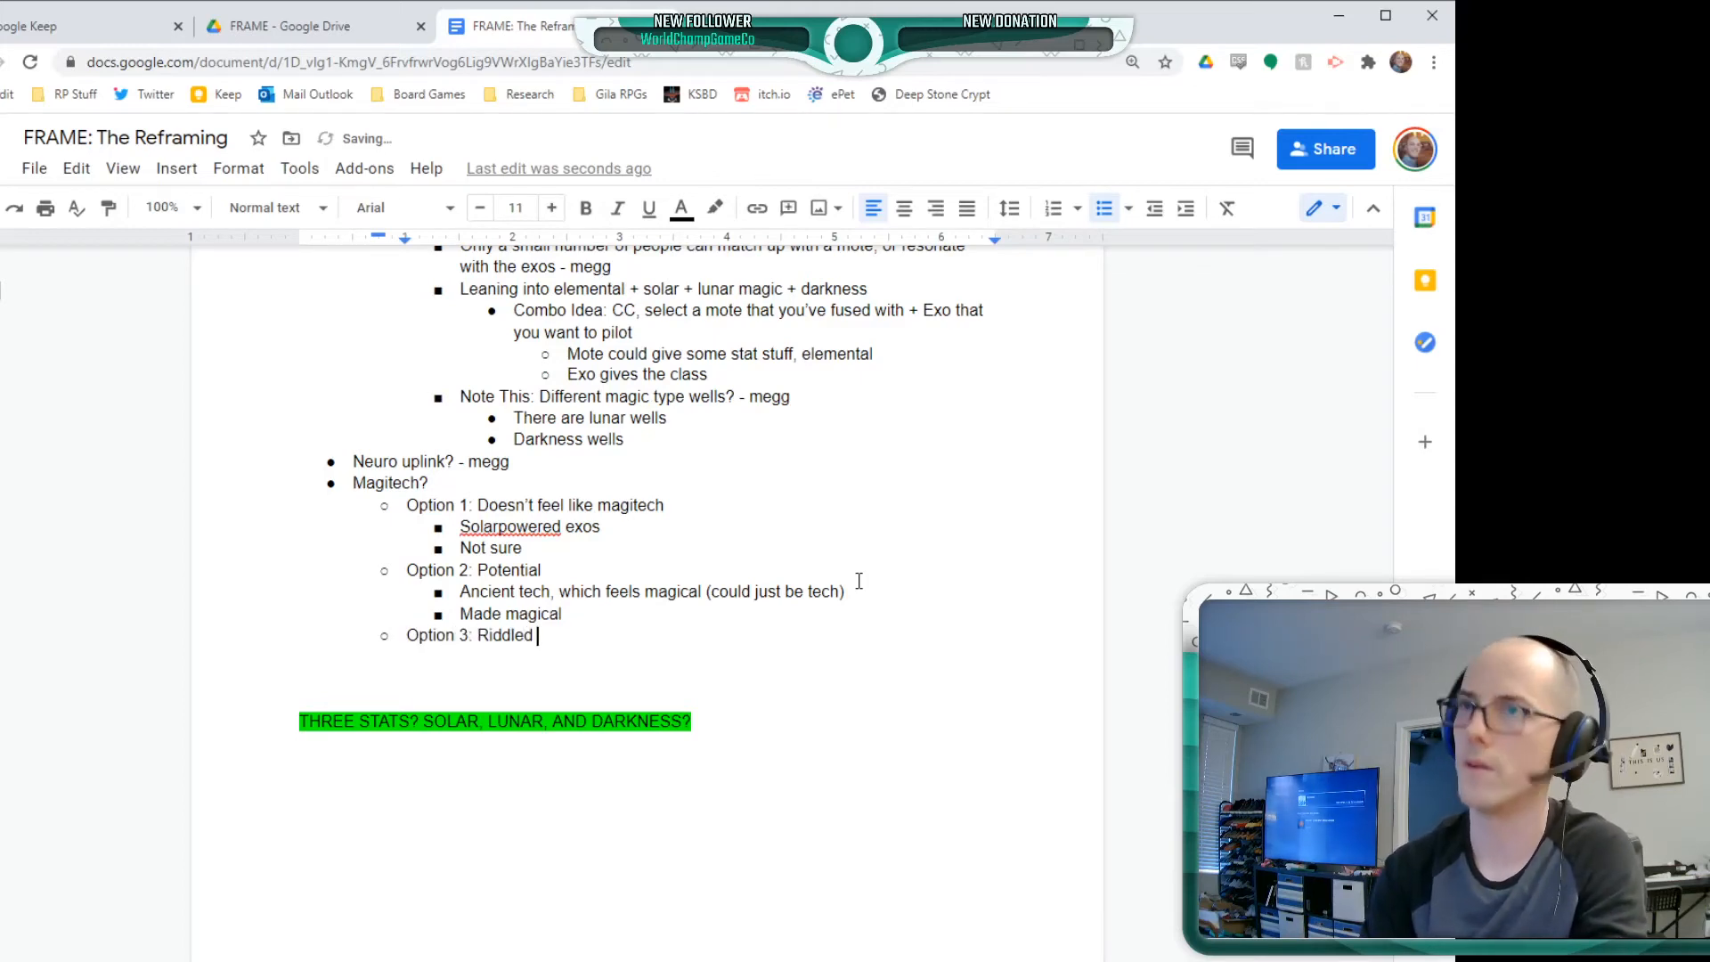
pyautogui.write('with magitech')
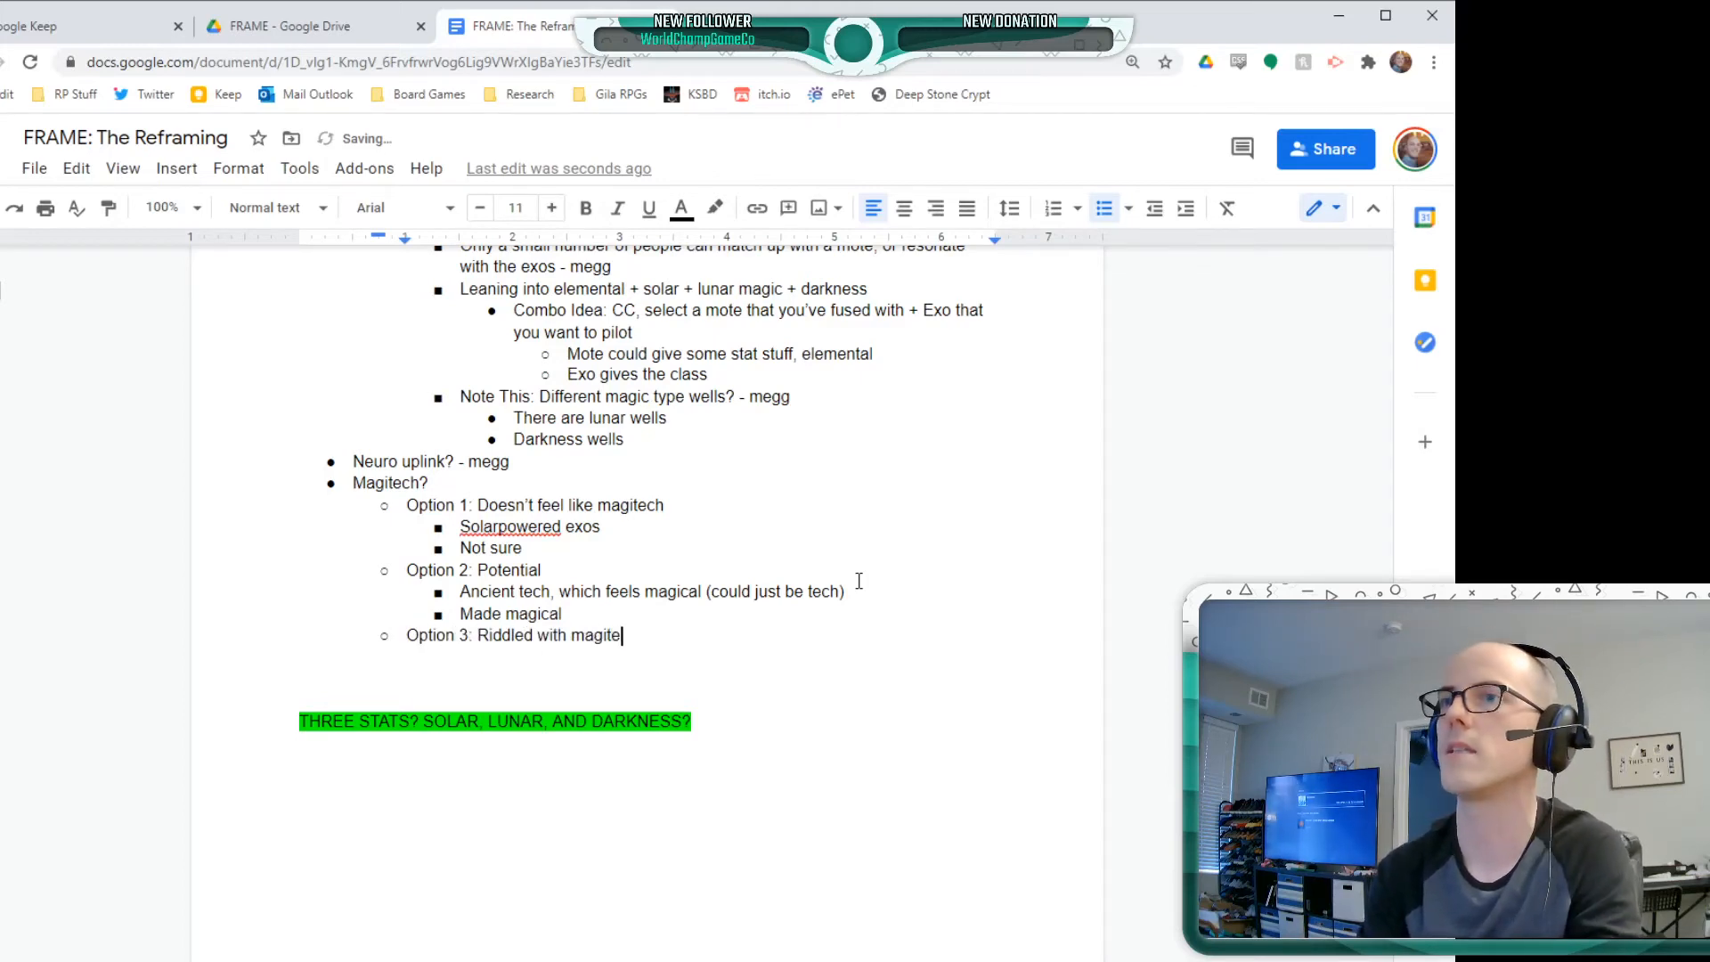
# Nest the bullet "Motes which are magical" beneath Magitech's Option 3
pyautogui.press('Return')
pyautogui.press('Tab')
pyautogui.write('Motes wi')
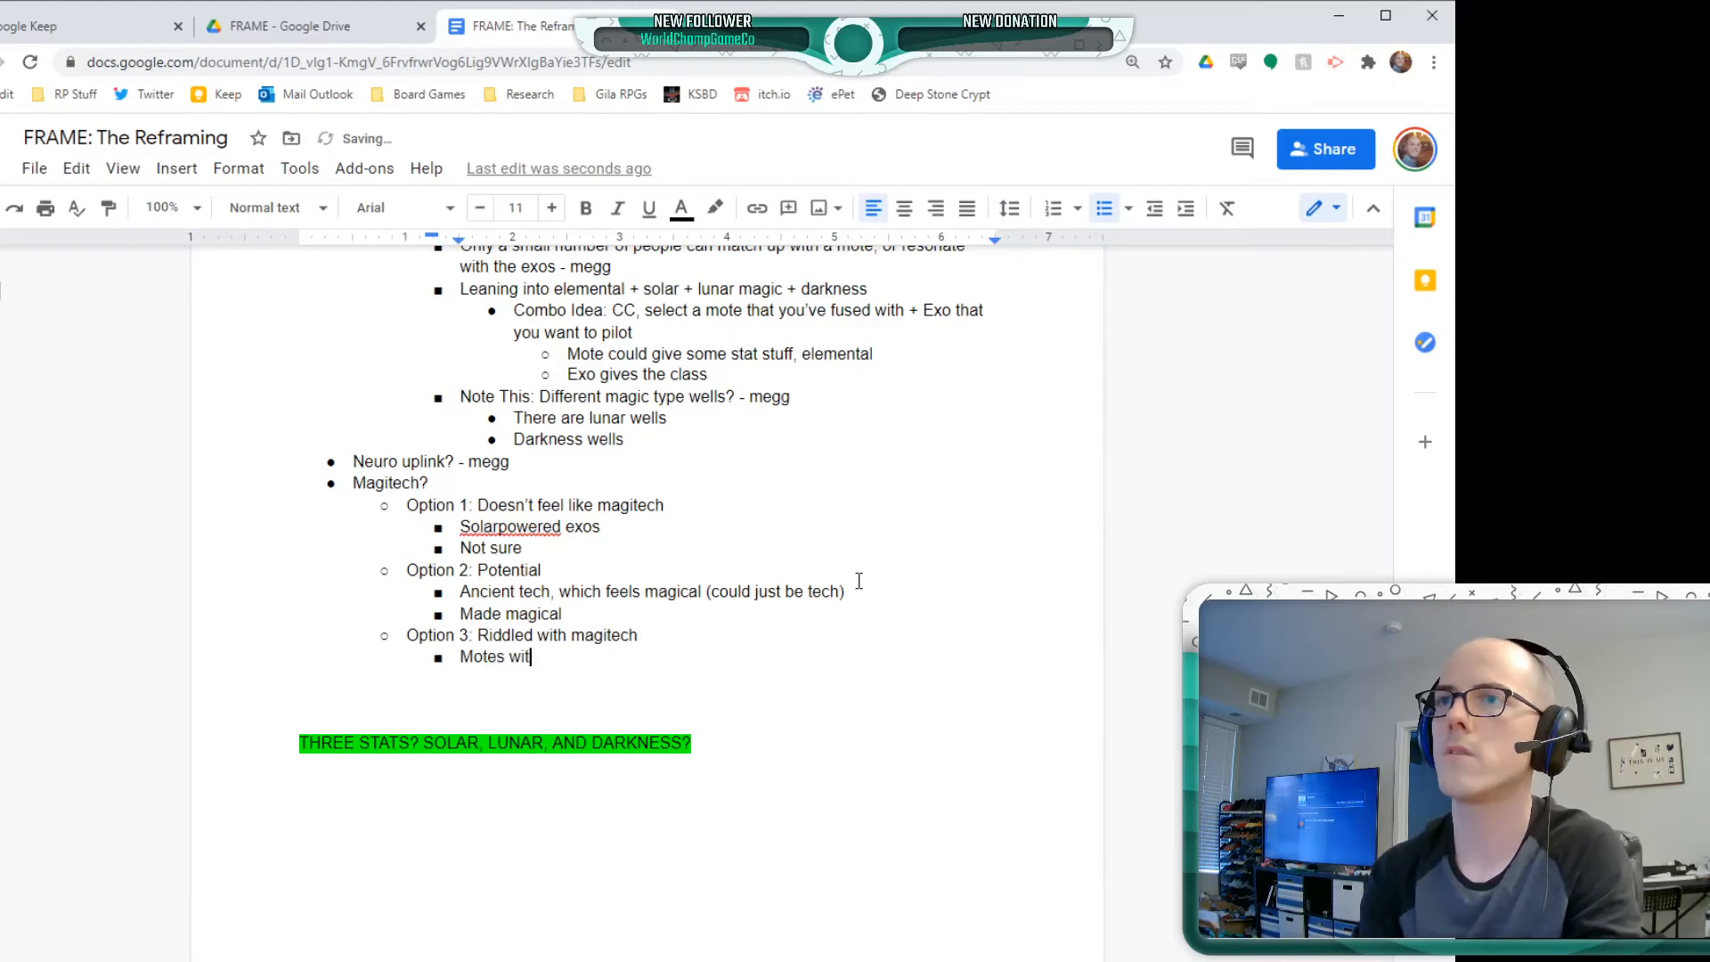
pyautogui.write('tch are magical')
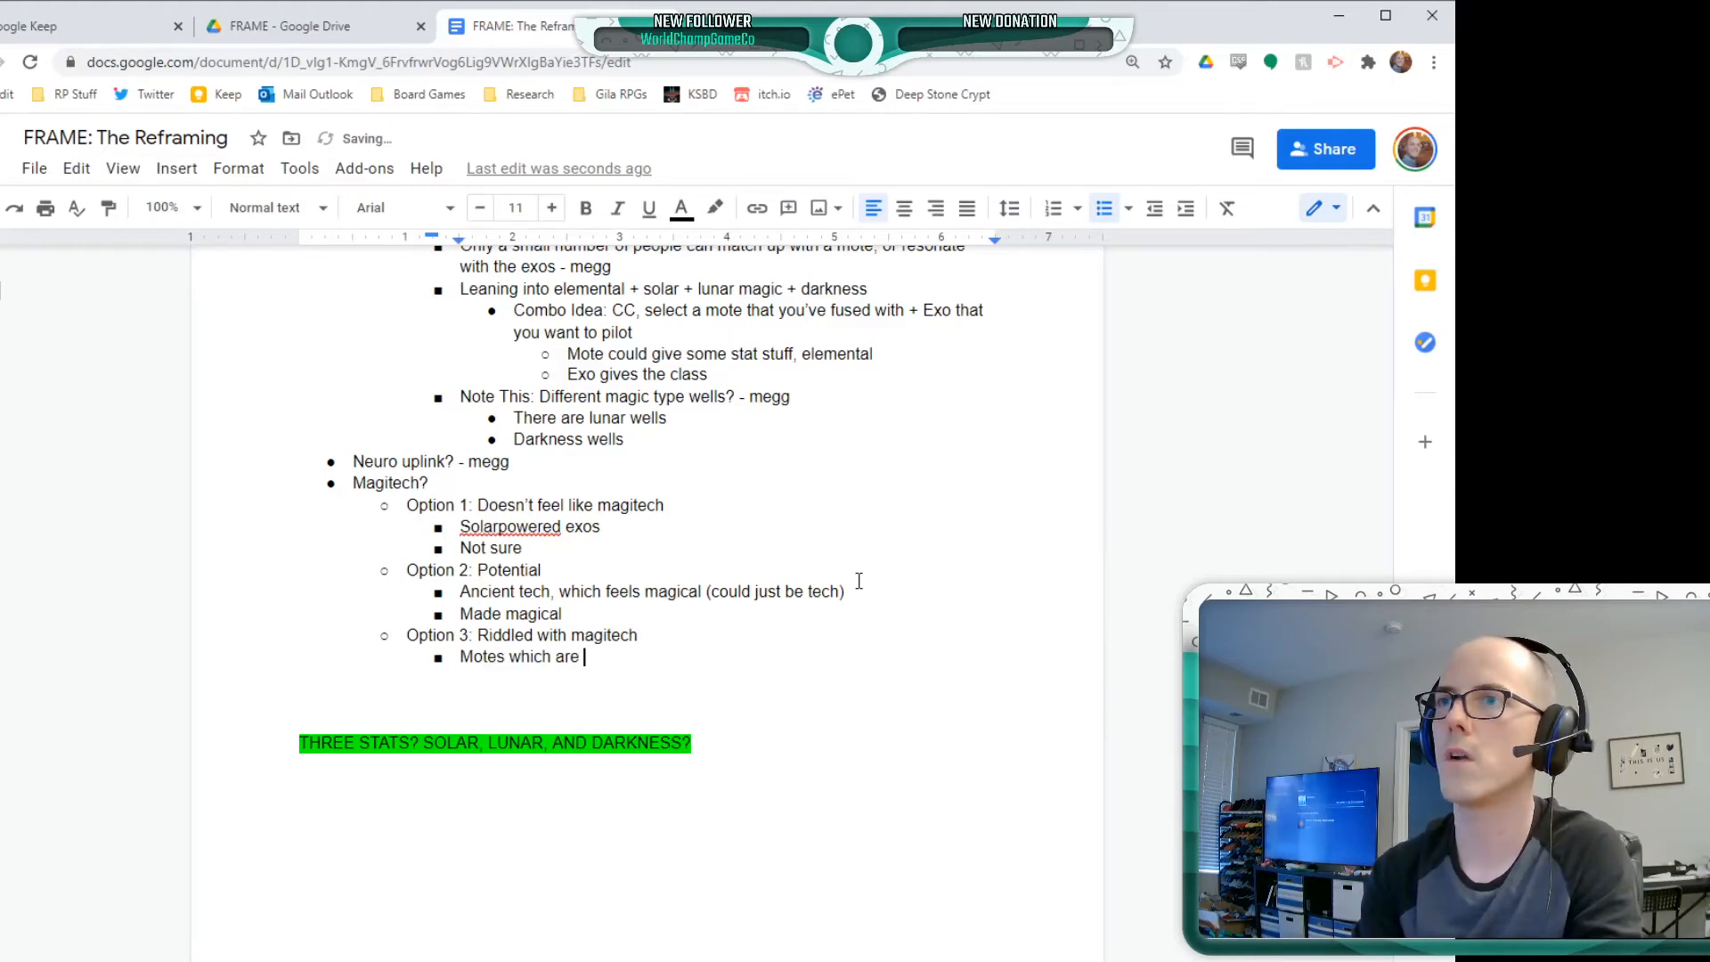
# Add the sibling bullet "Welll infusing people is magical" below the Motes bullet under Option 3
pyautogui.press('Return')
pyautogui.write('Which')
pyautogui.press('BackSpace')
pyautogui.press('BackSpace')
pyautogui.press('BackSpace')
pyautogui.press('BackSpace')
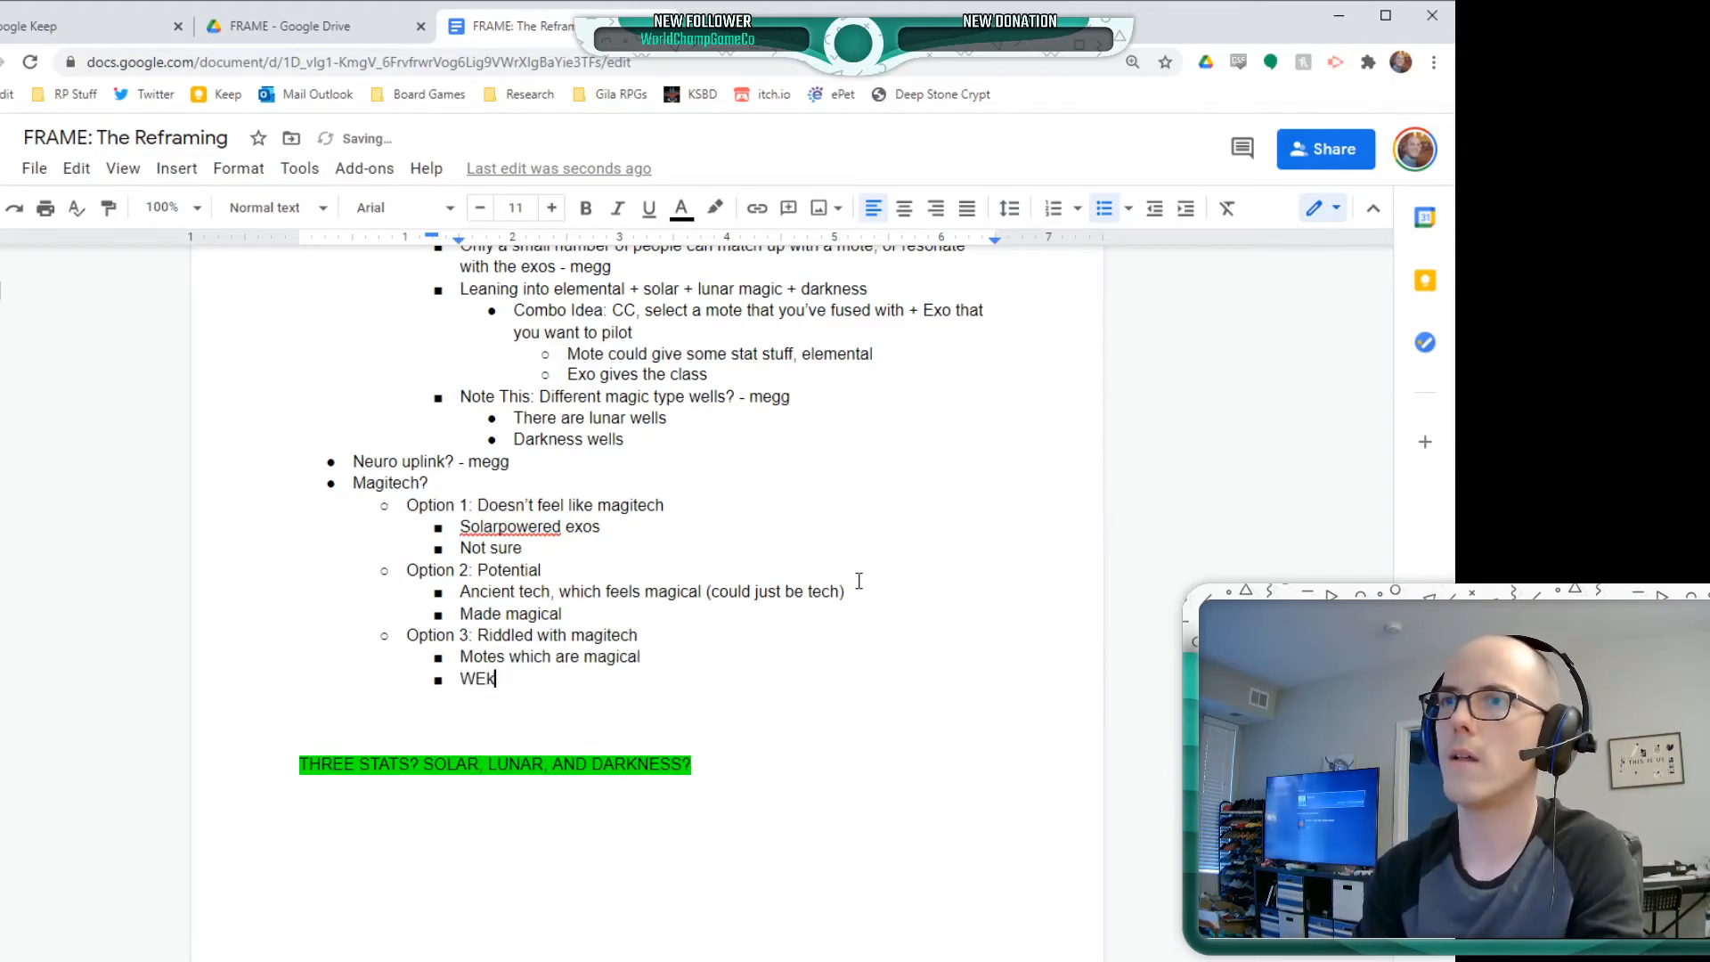
pyautogui.write('elll infusin')
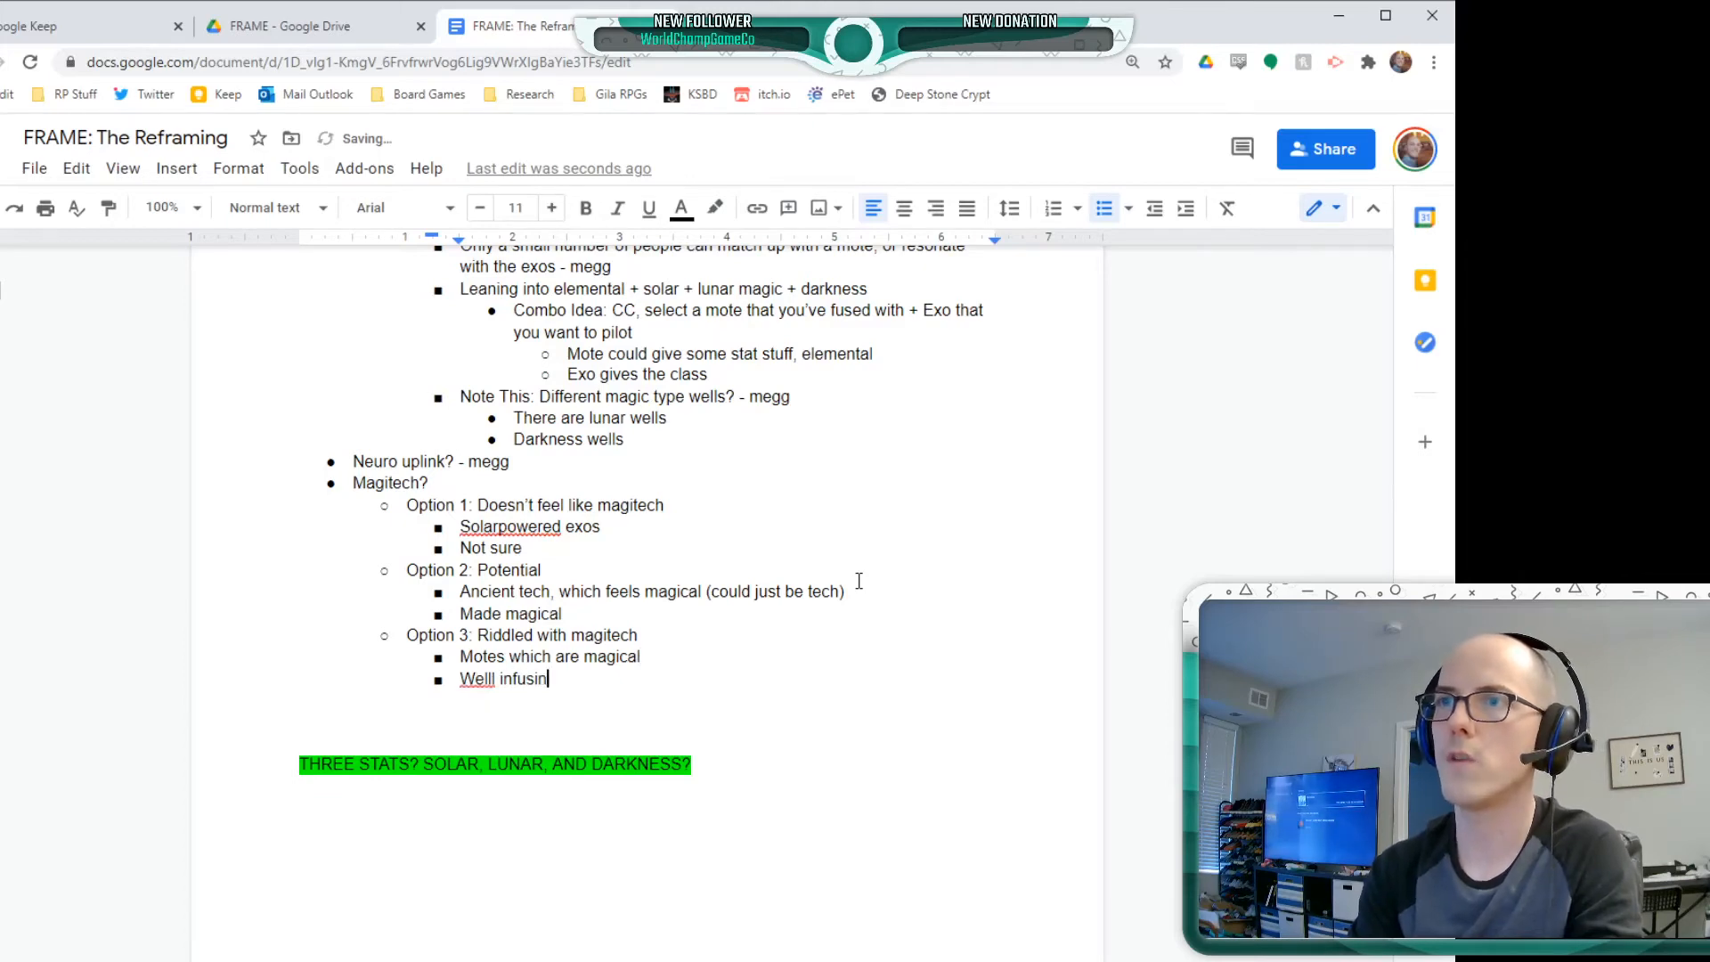
pyautogui.write('g people is magical')
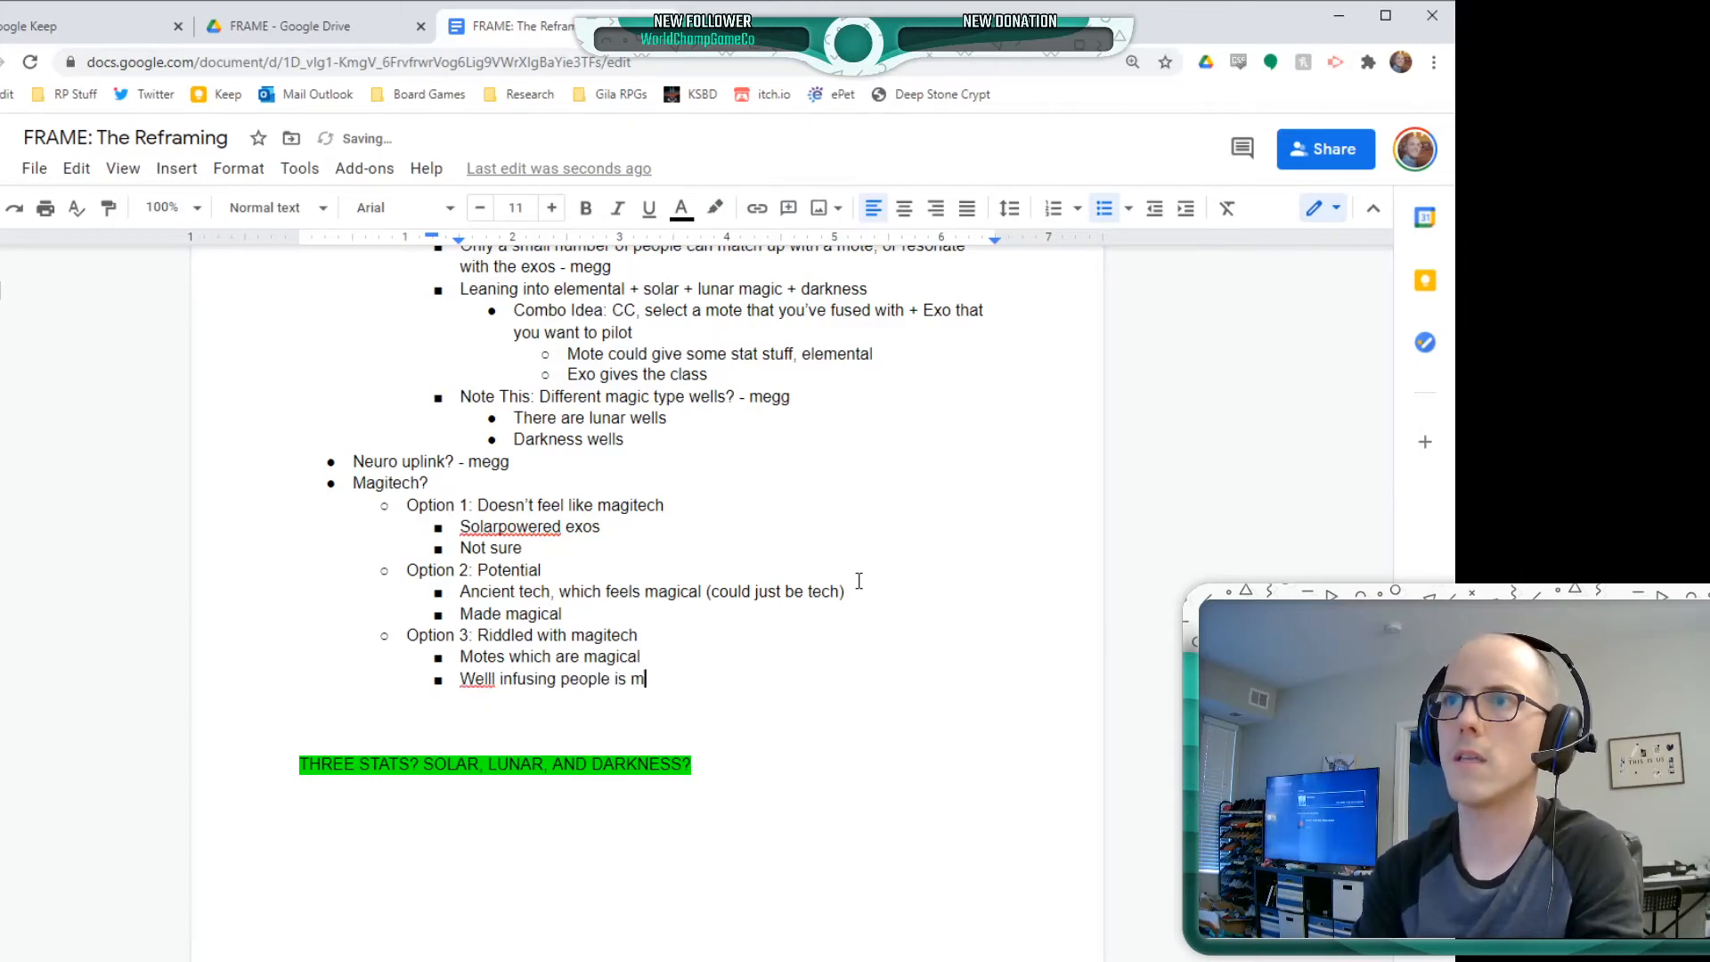
pyautogui.press('Tab')
pyautogui.press('BackSpace')
# Nest the bullet "Well type is going to influence type of magic" beneath the bullet about infusing people
pyautogui.press('Return')
pyautogui.press('Tab')
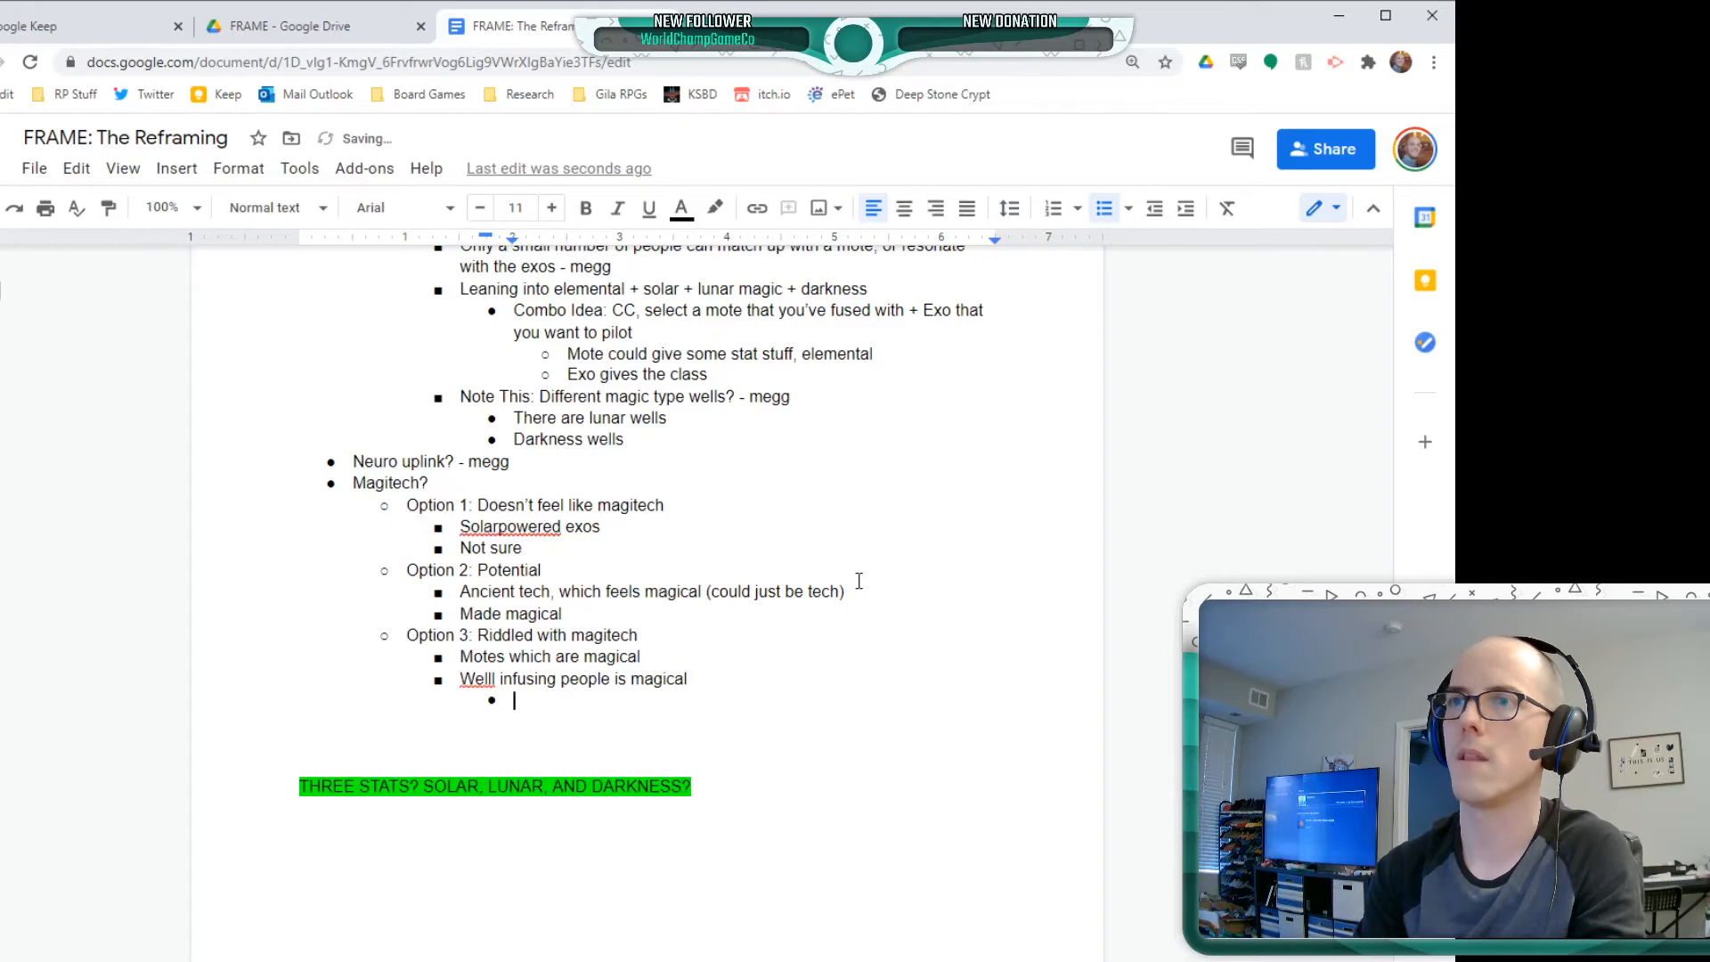
pyautogui.write('Well type is goin')
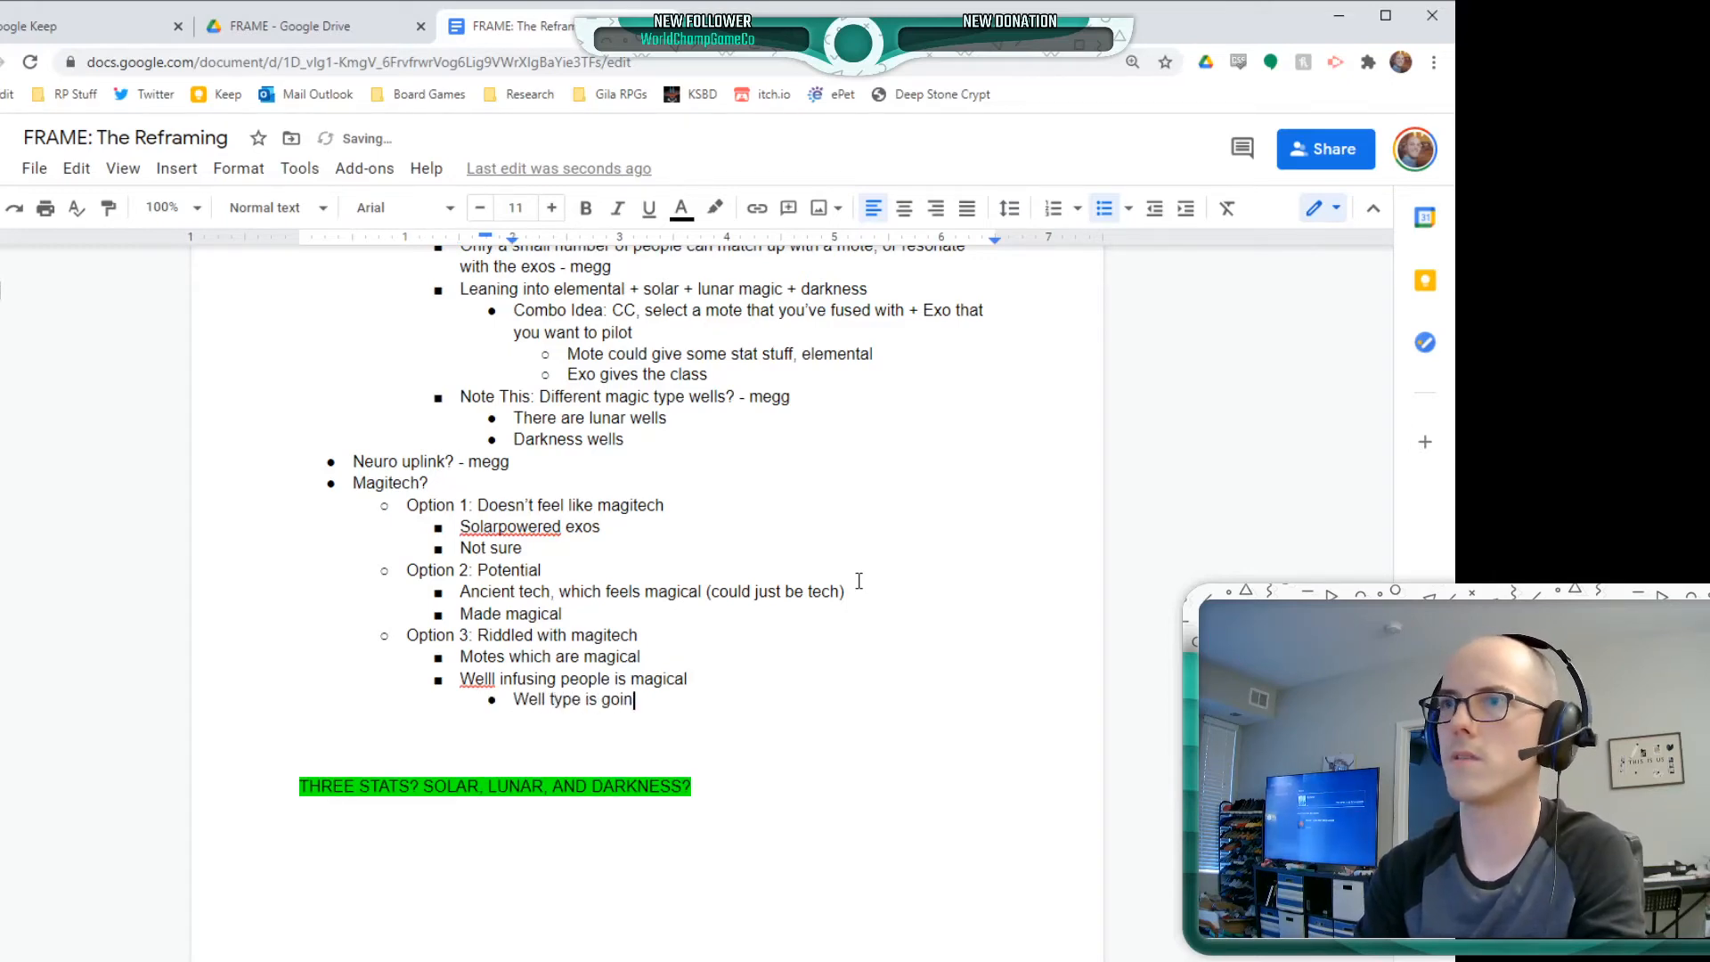
pyautogui.write('g to influence ')
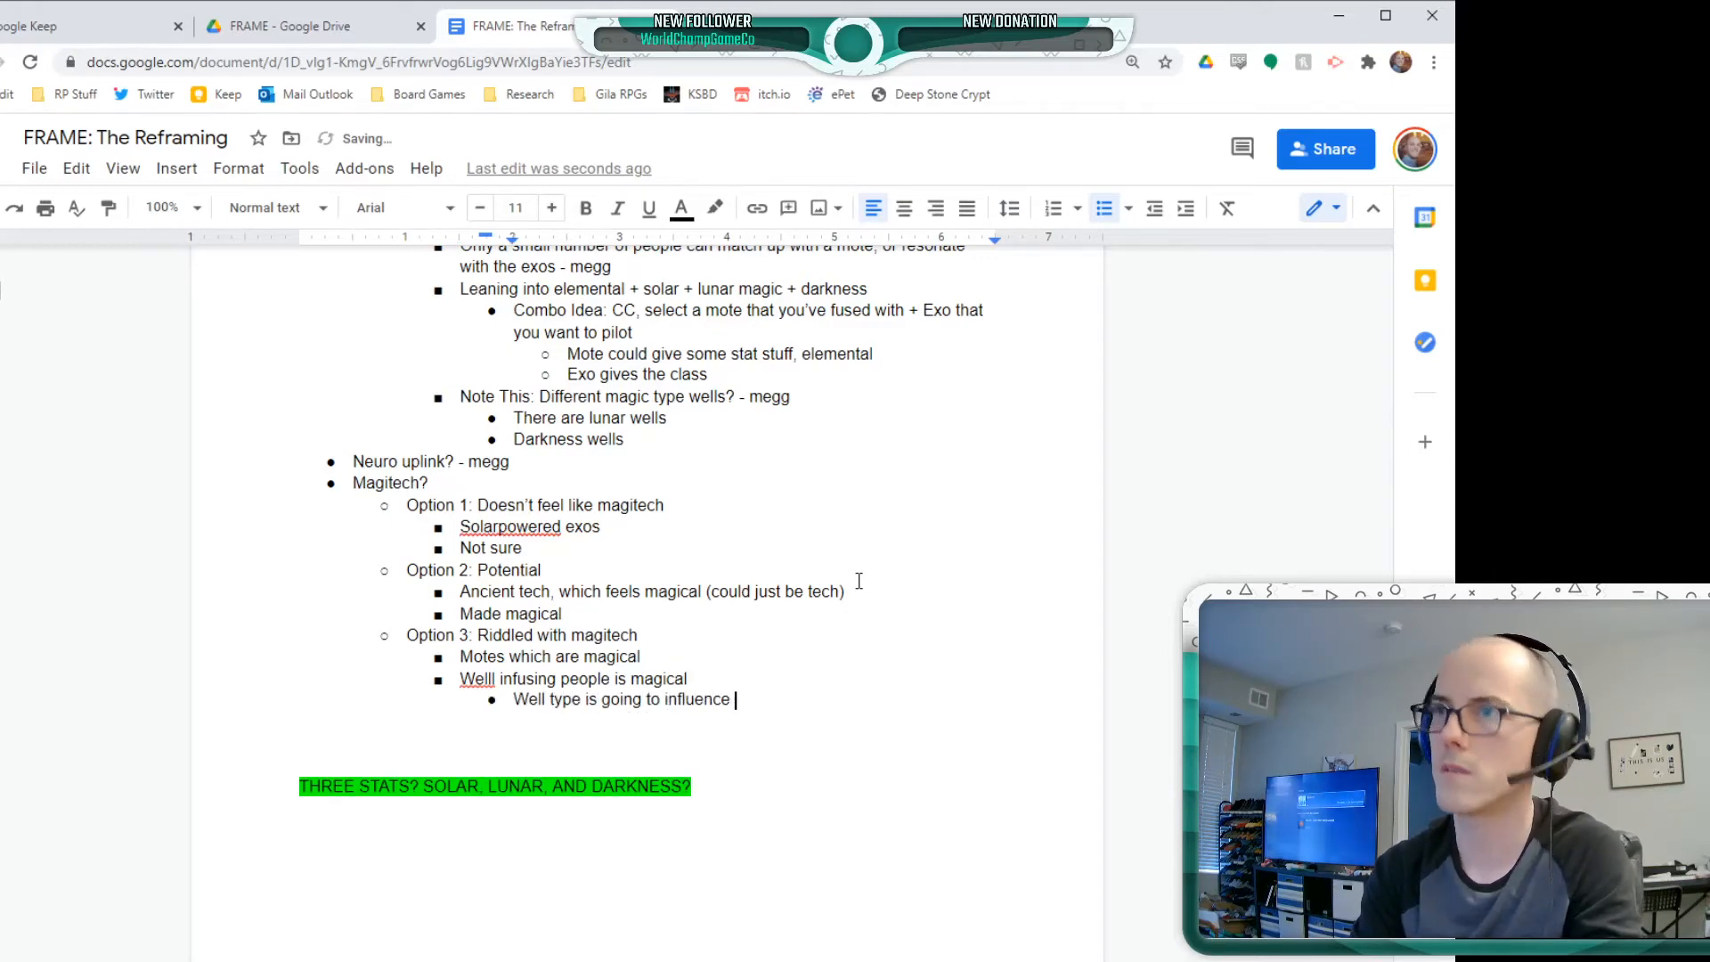
pyautogui.write('type of magic')
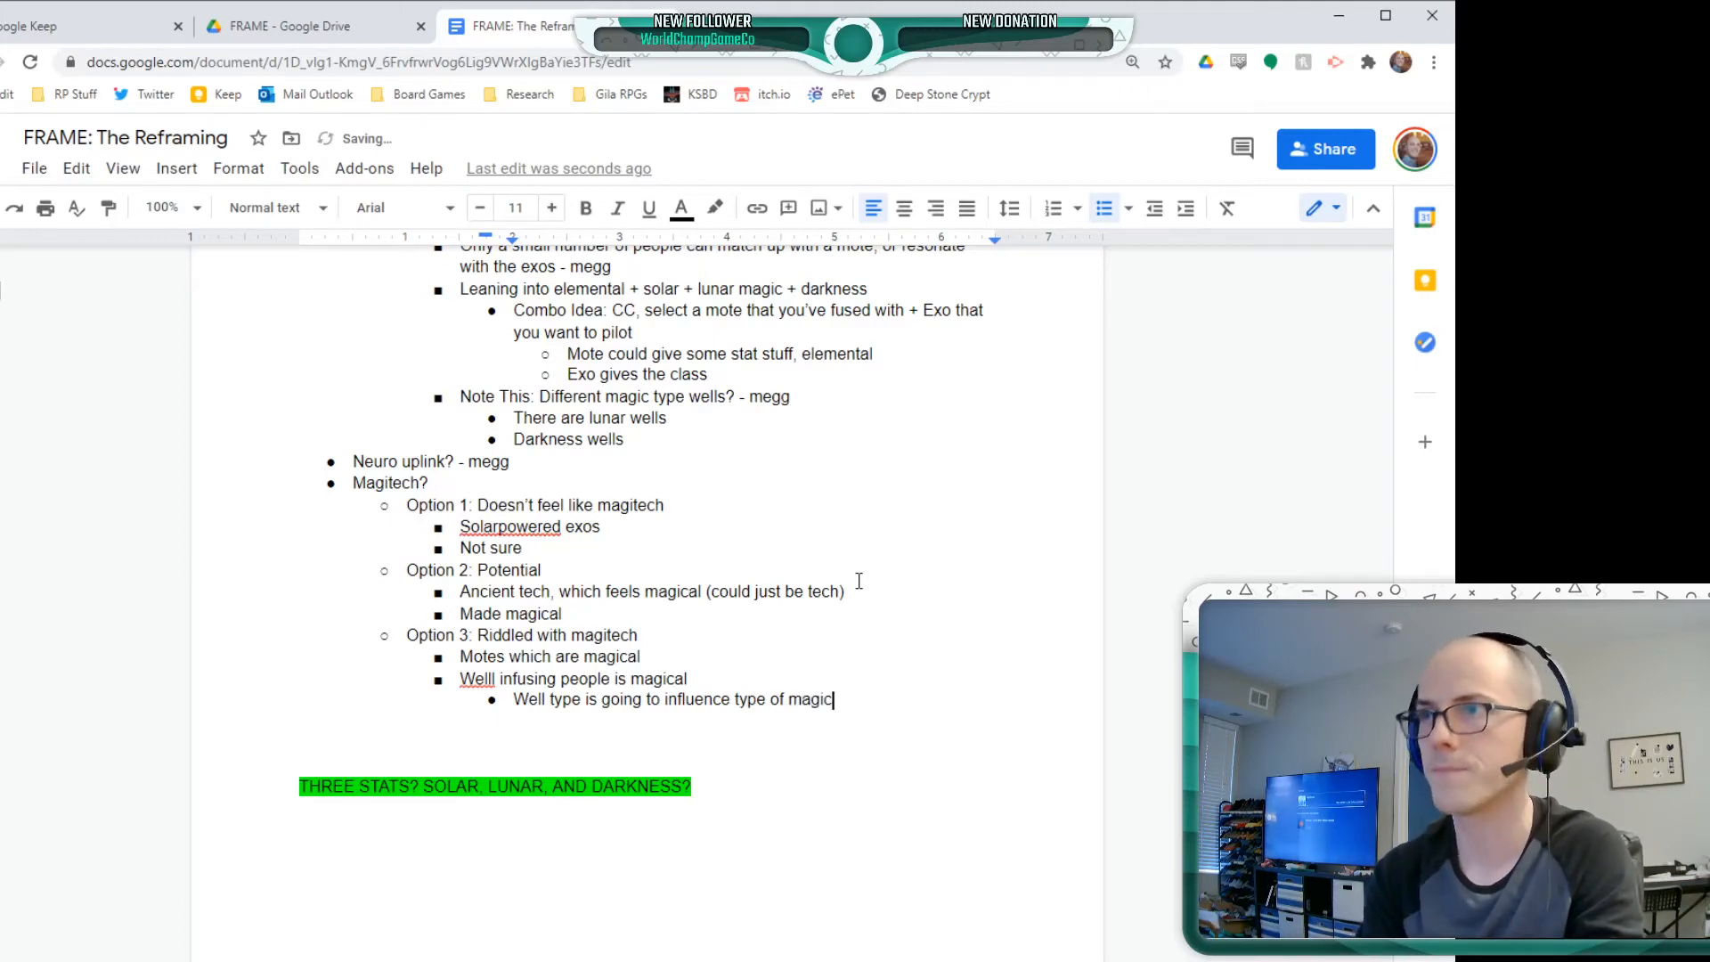
# Add "Resonating with the exos" as another bullet directly under Option 3 and start an empty bullet nested beneath it
pyautogui.press('Return')
pyautogui.hotkey('shift', 'Tab')
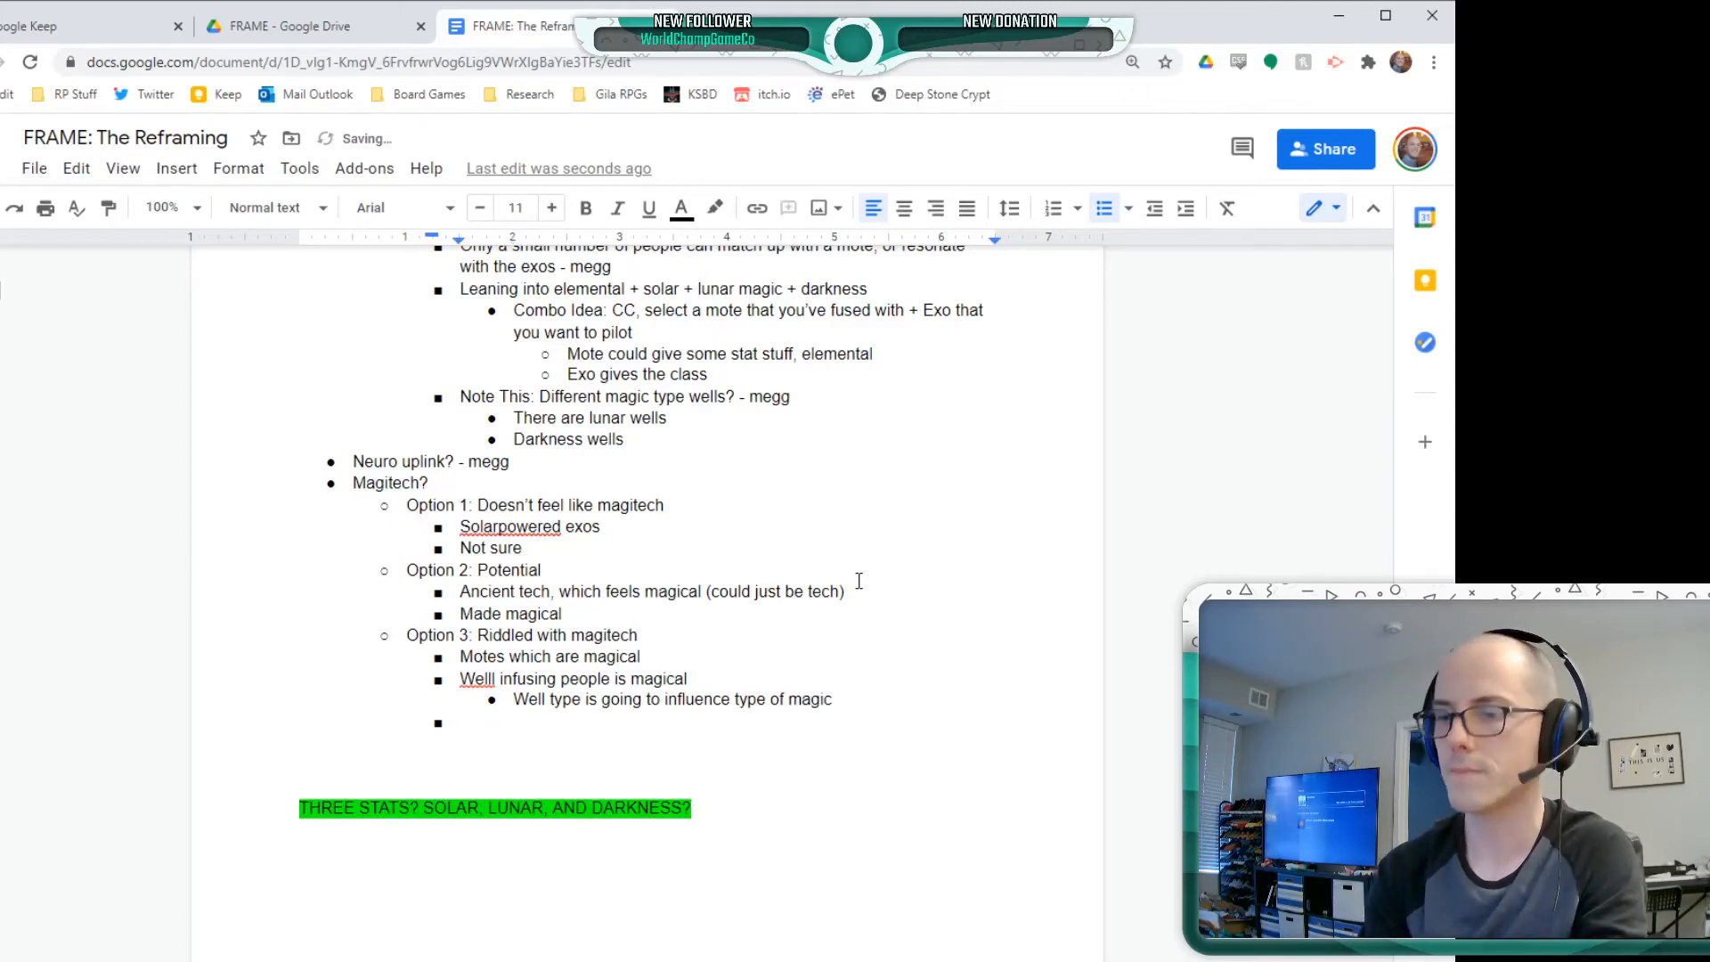
pyautogui.write('Resonating wi')
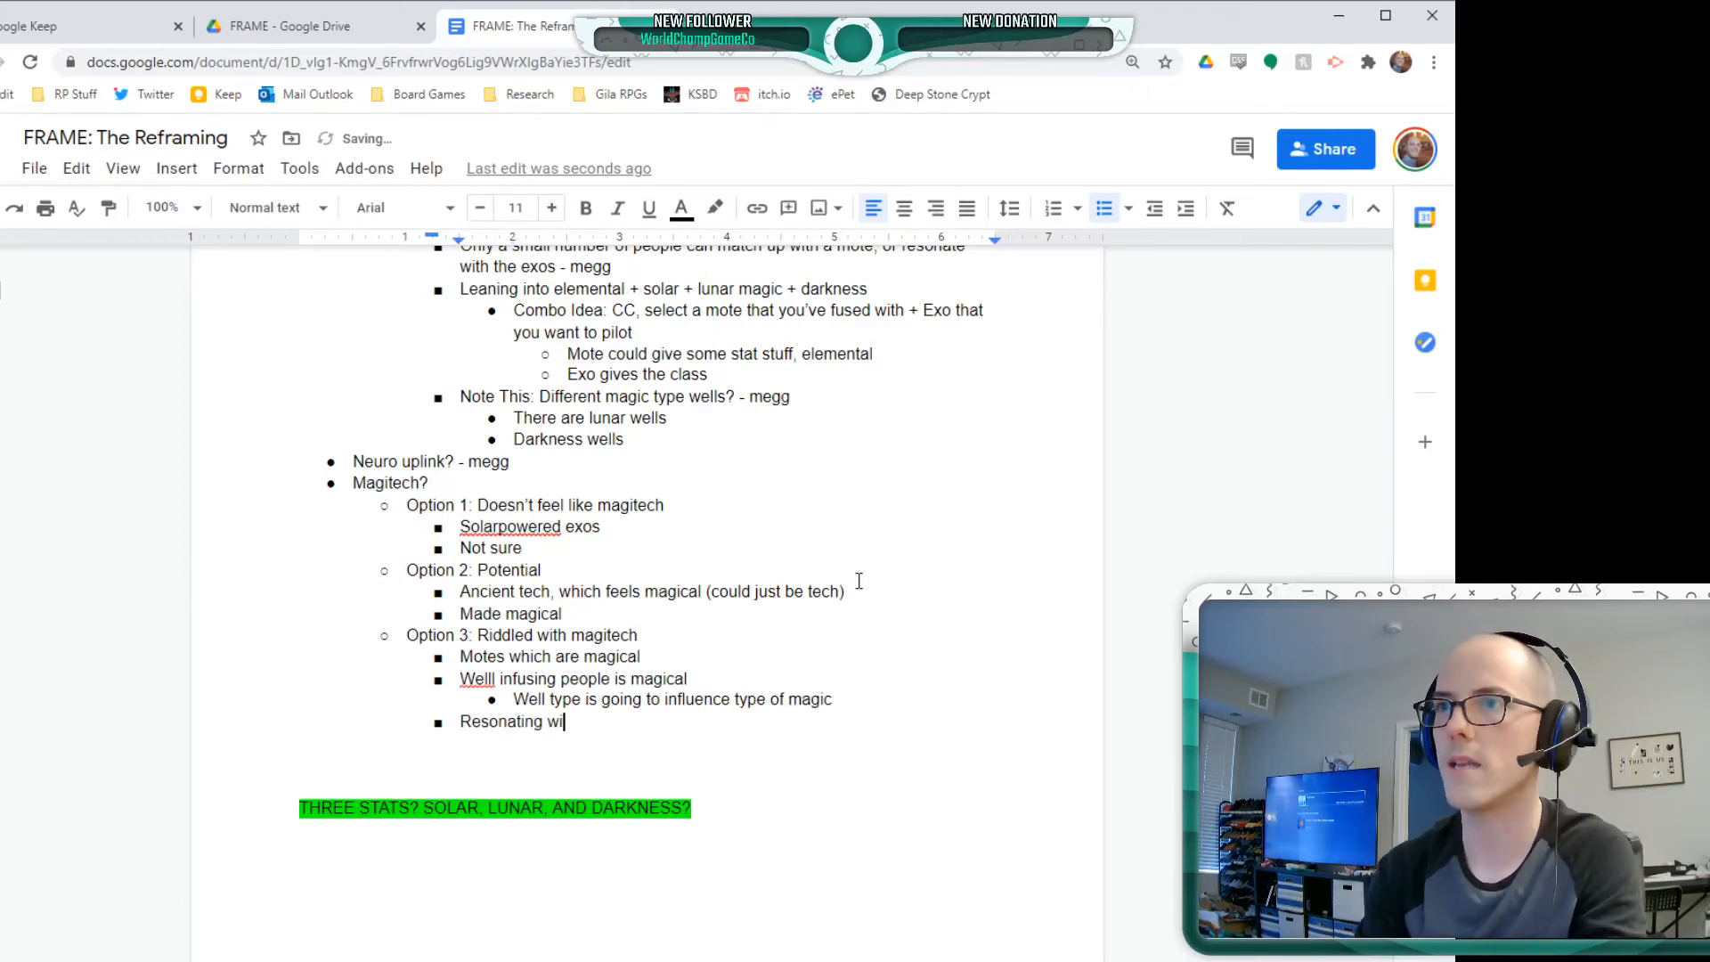
pyautogui.write('th the exos')
pyautogui.press('Return')
pyautogui.press('Tab')
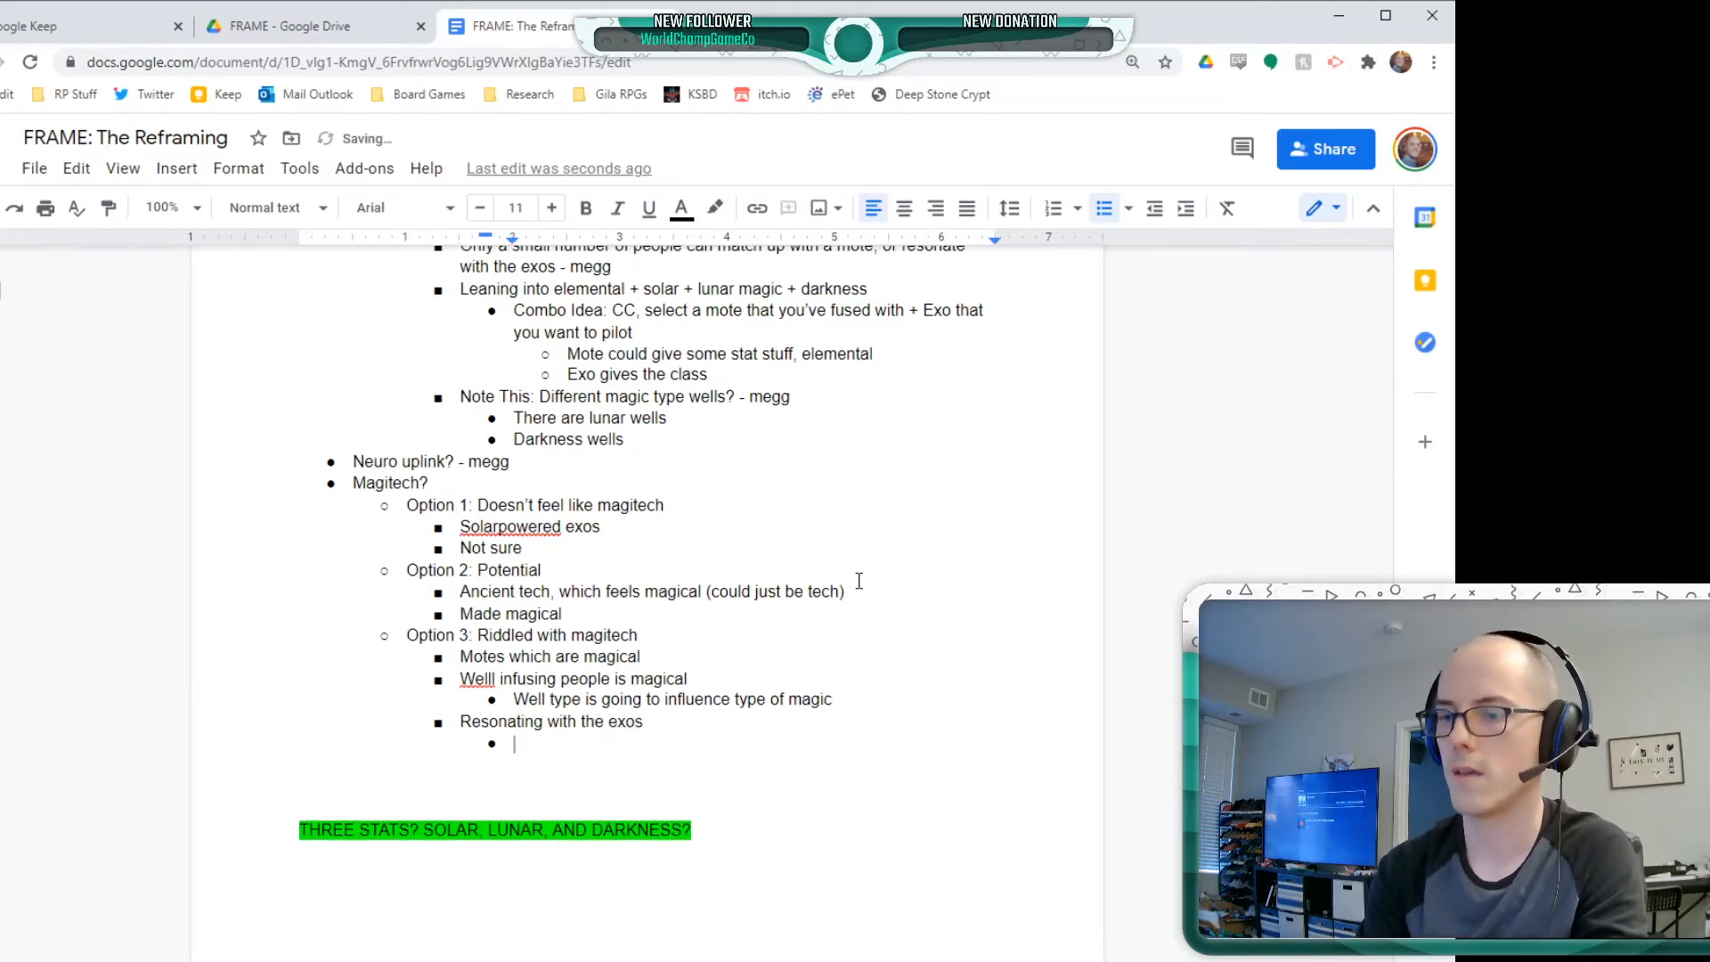
# Write "Via the motes, or well dipping, or something" in the empty bullet under Option 3 and correct "Welll" to "Well" above it
pyautogui.write('Via the m')
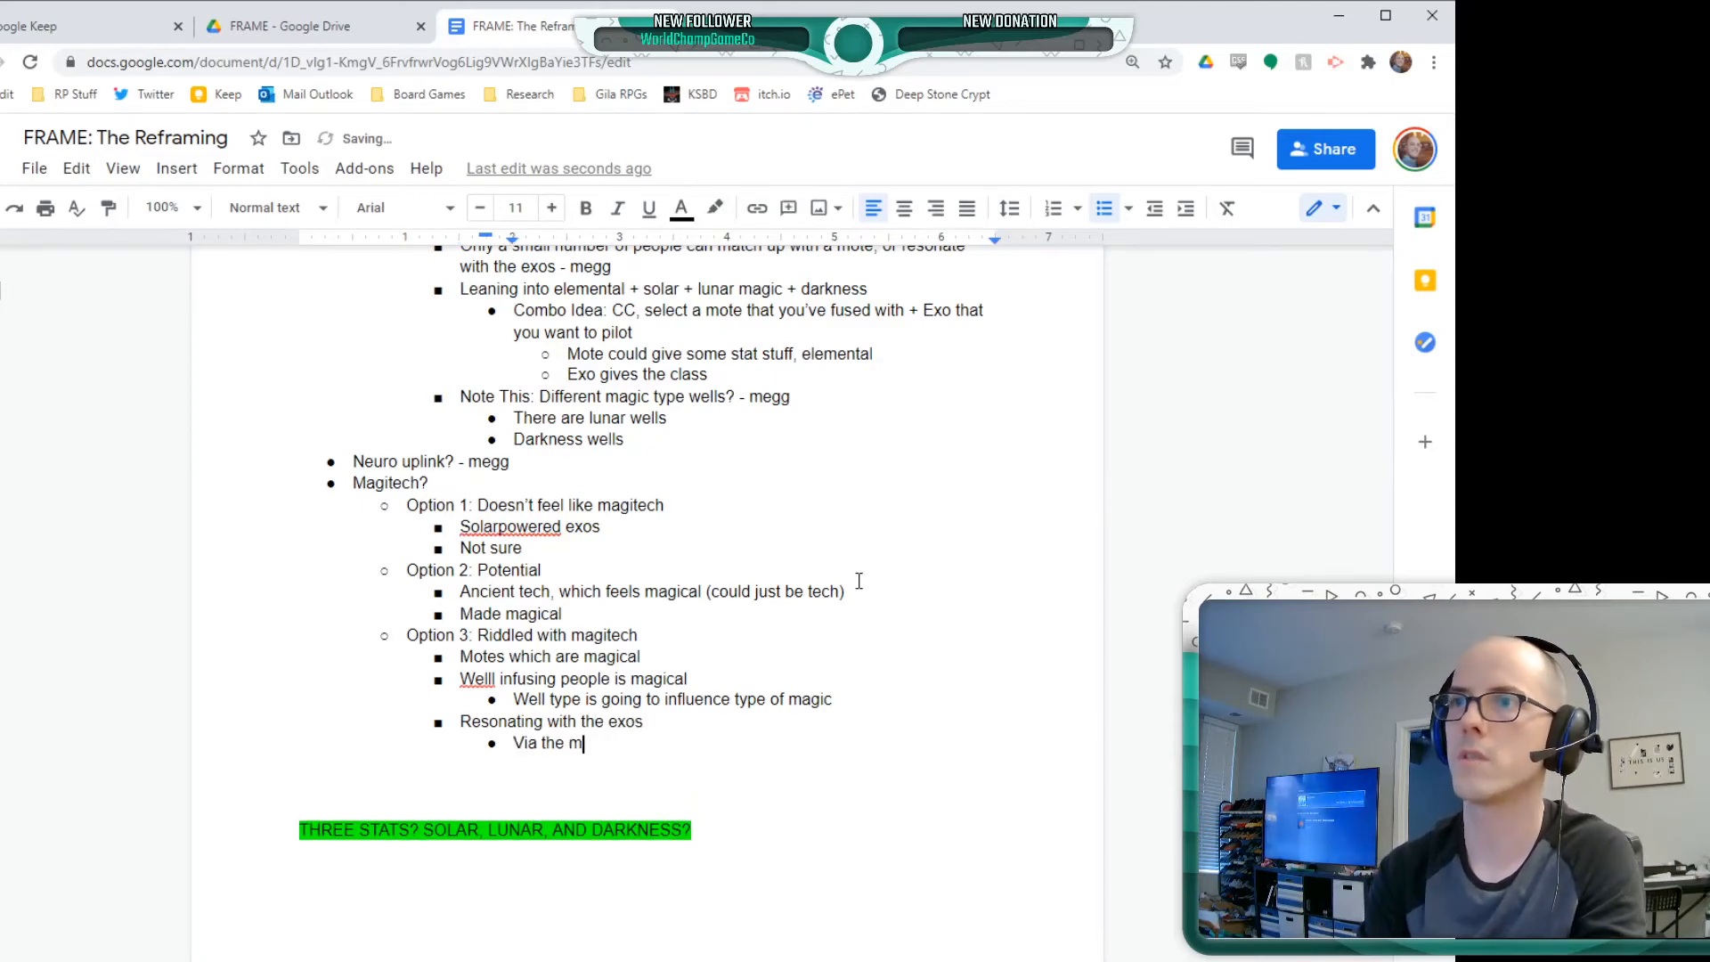
pyautogui.write('otes, or well ')
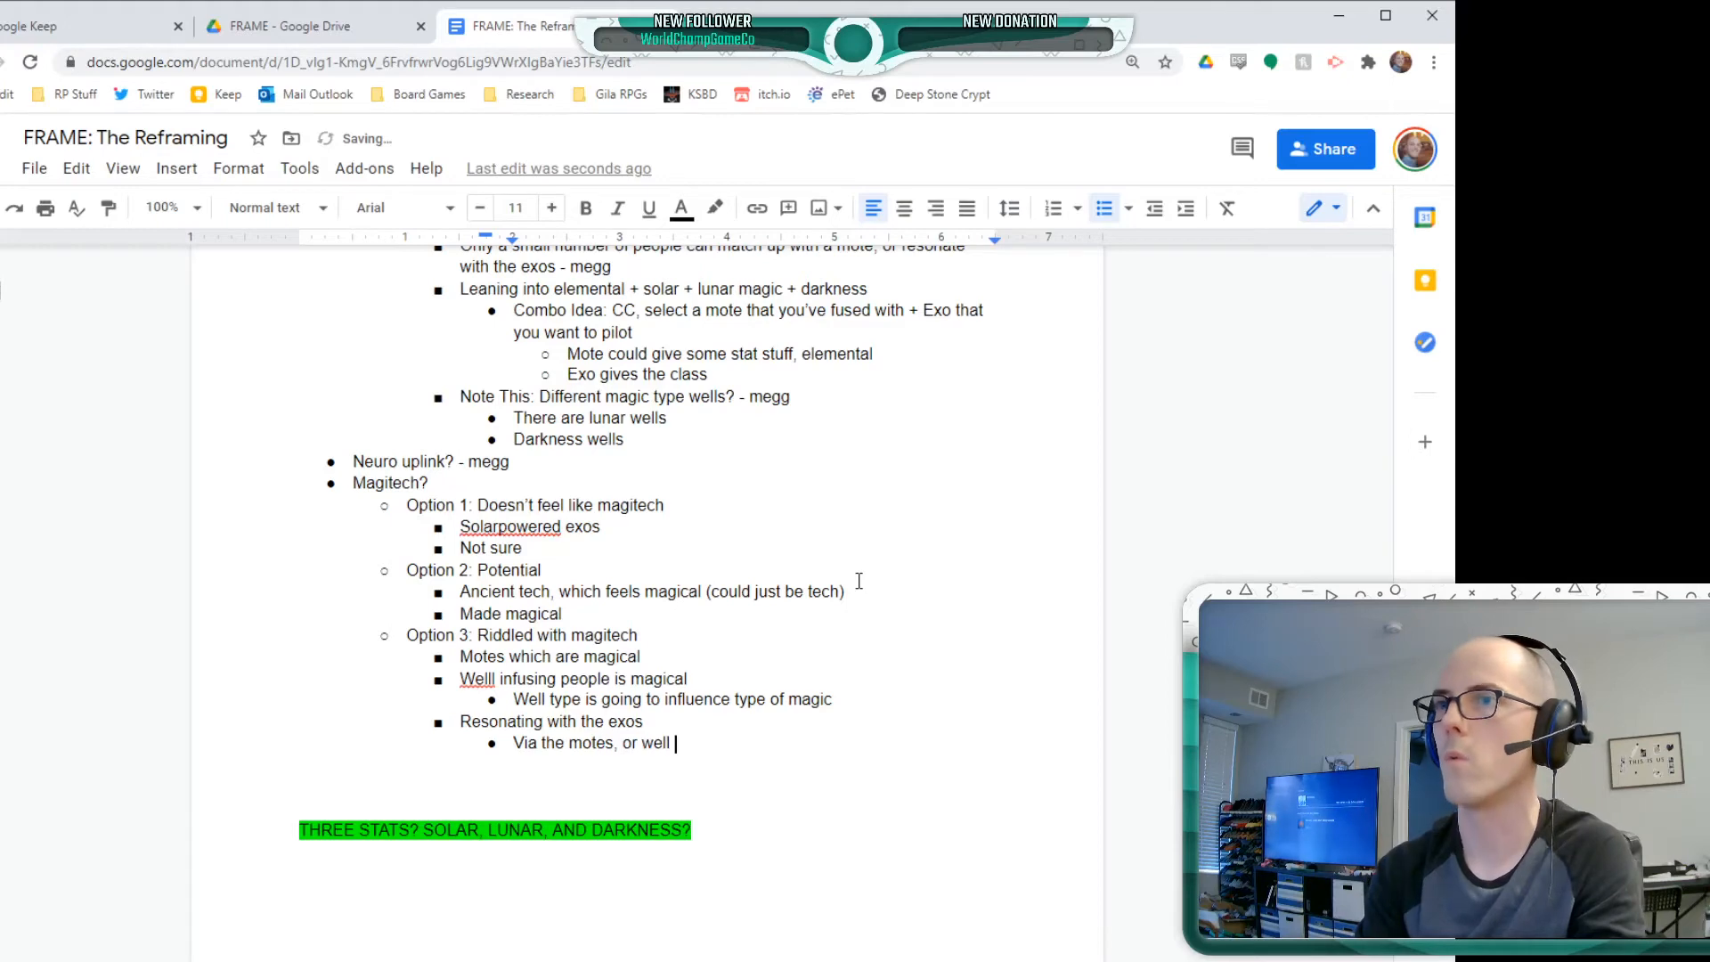
pyautogui.write('dipping')
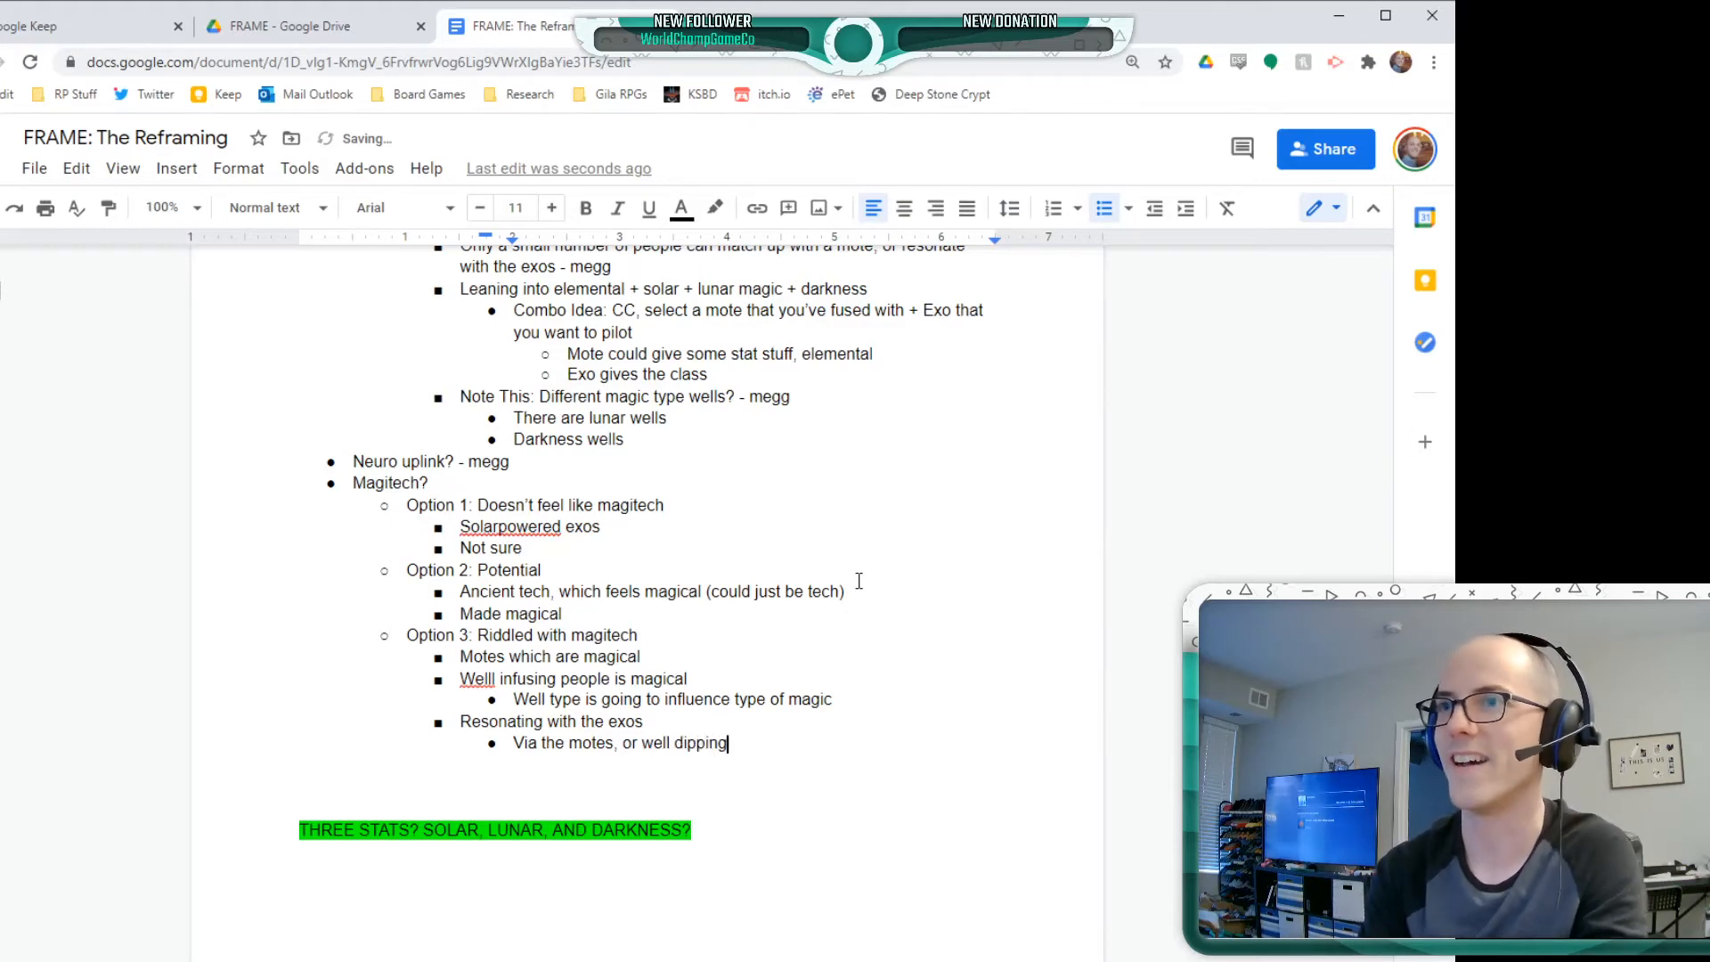
pyautogui.write(', or something')
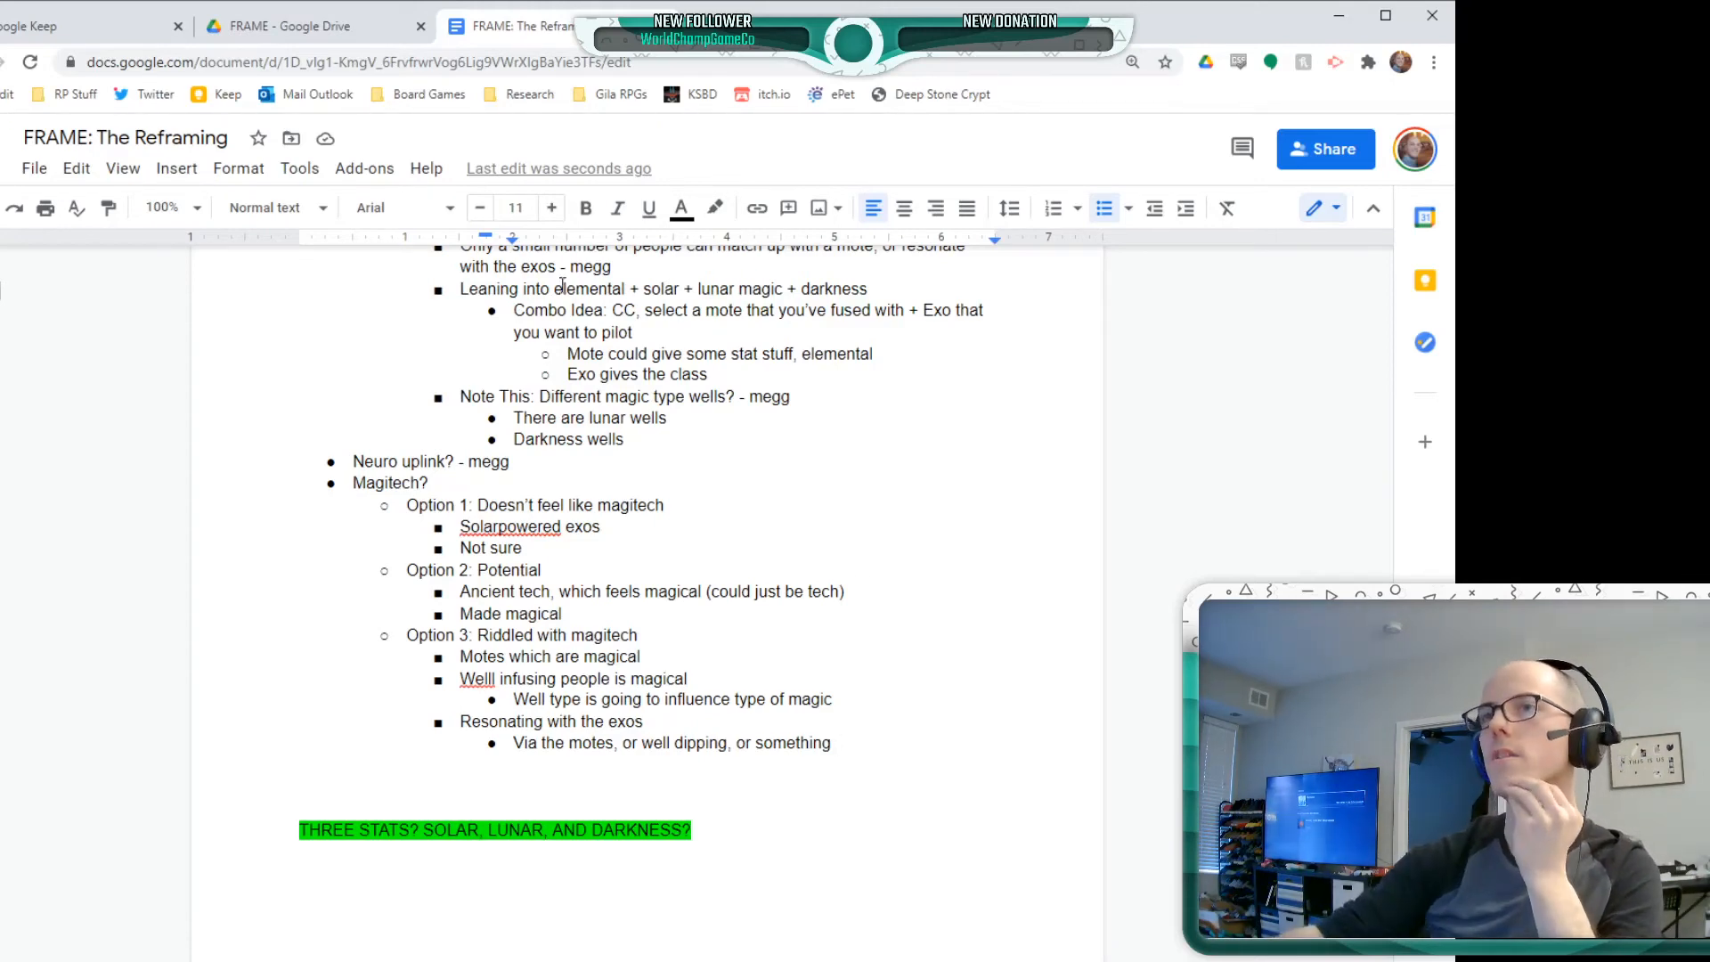
pyautogui.click(482, 680)
pyautogui.click(486, 649)
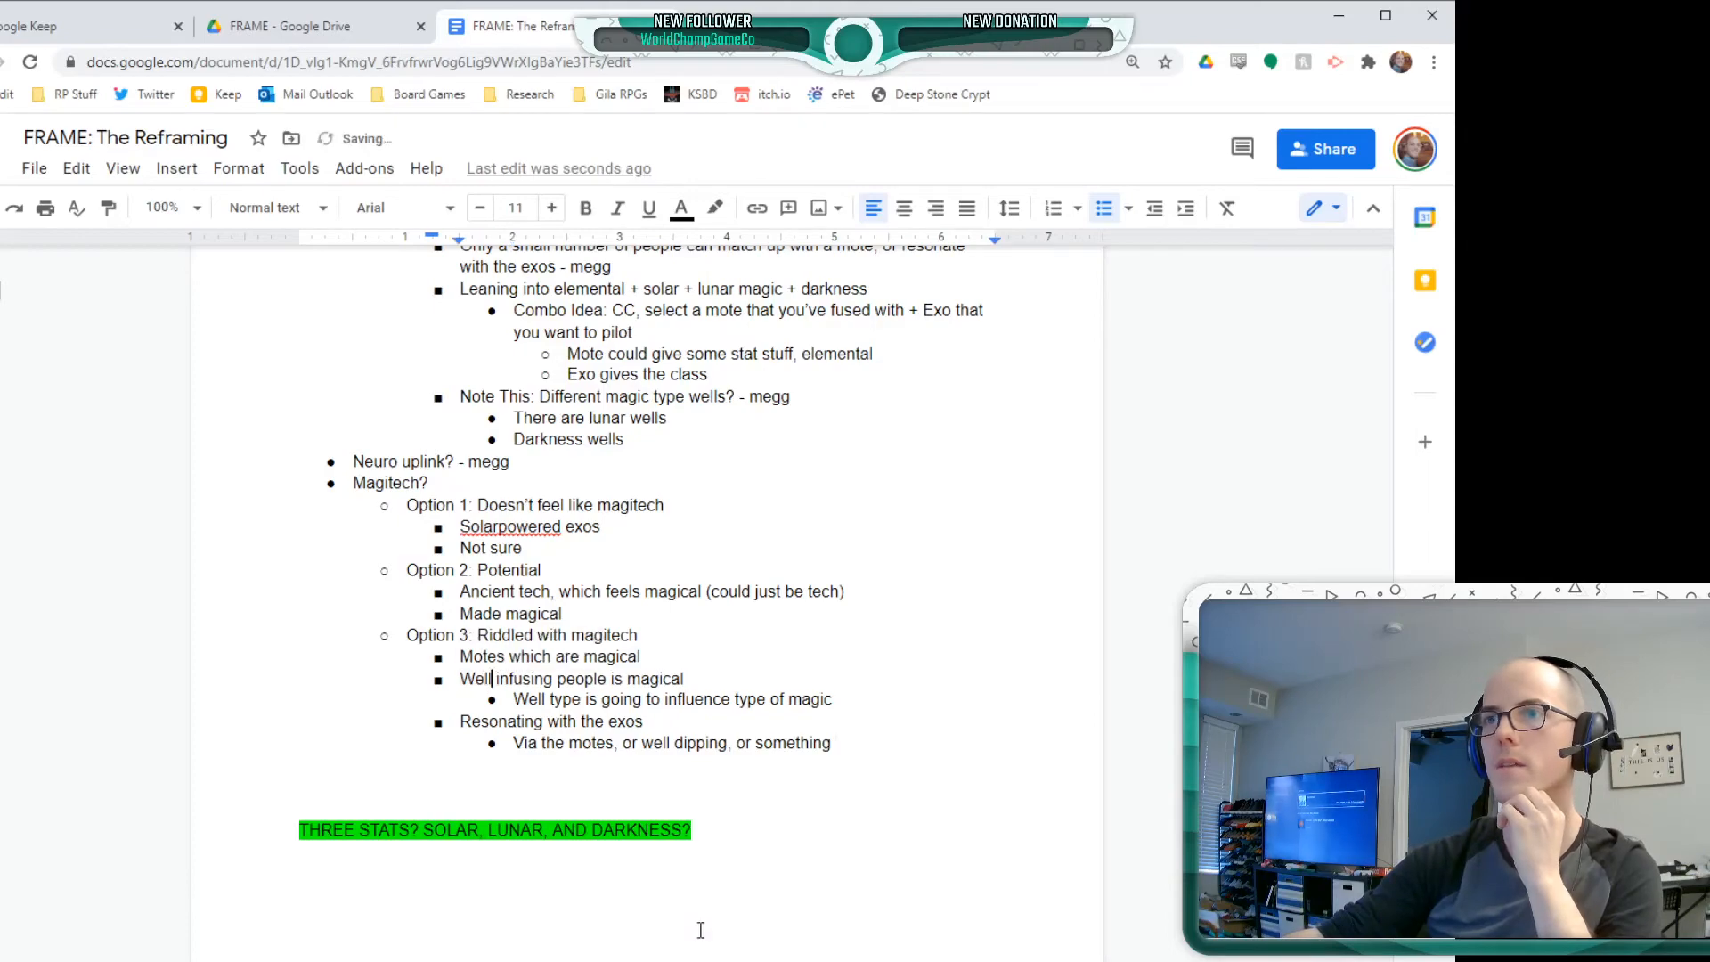
# Make the "DIM Premise:" heading bold and set its font size to 17
pyautogui.scroll(10, 698, 923)
pyautogui.scroll(5, 658, 911)
pyautogui.scroll(-3, 554, 809)
pyautogui.moveTo(431, 546); pyautogui.dragTo(140, 539)
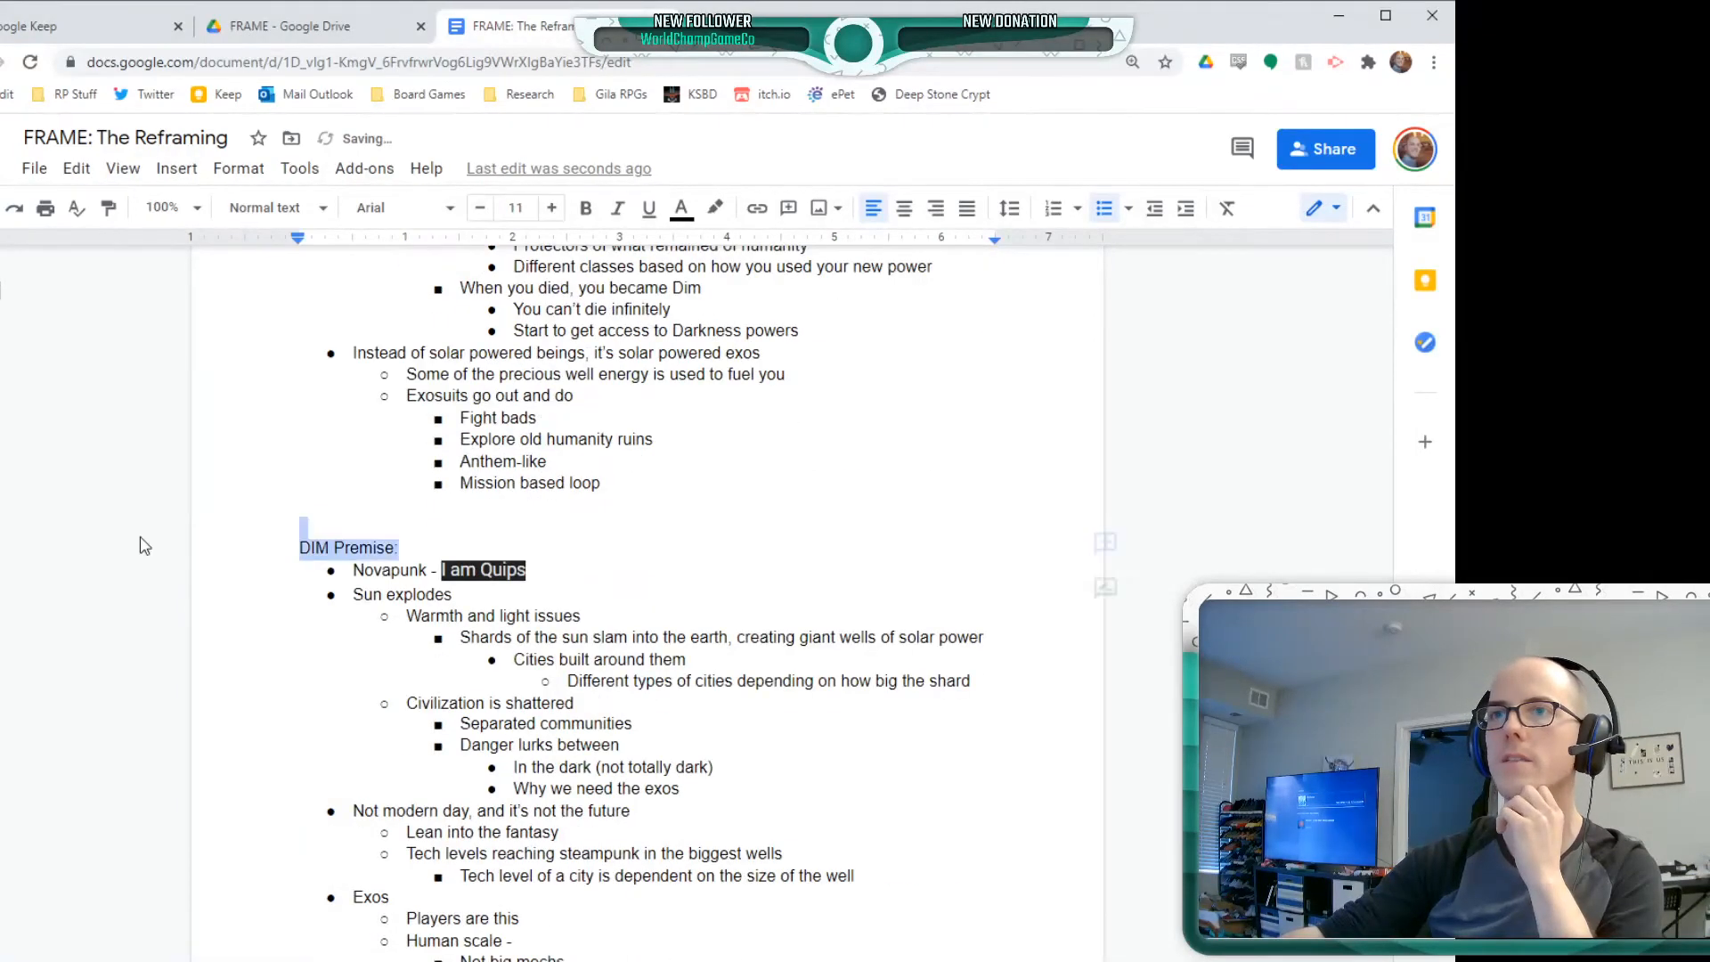
pyautogui.click(585, 208)
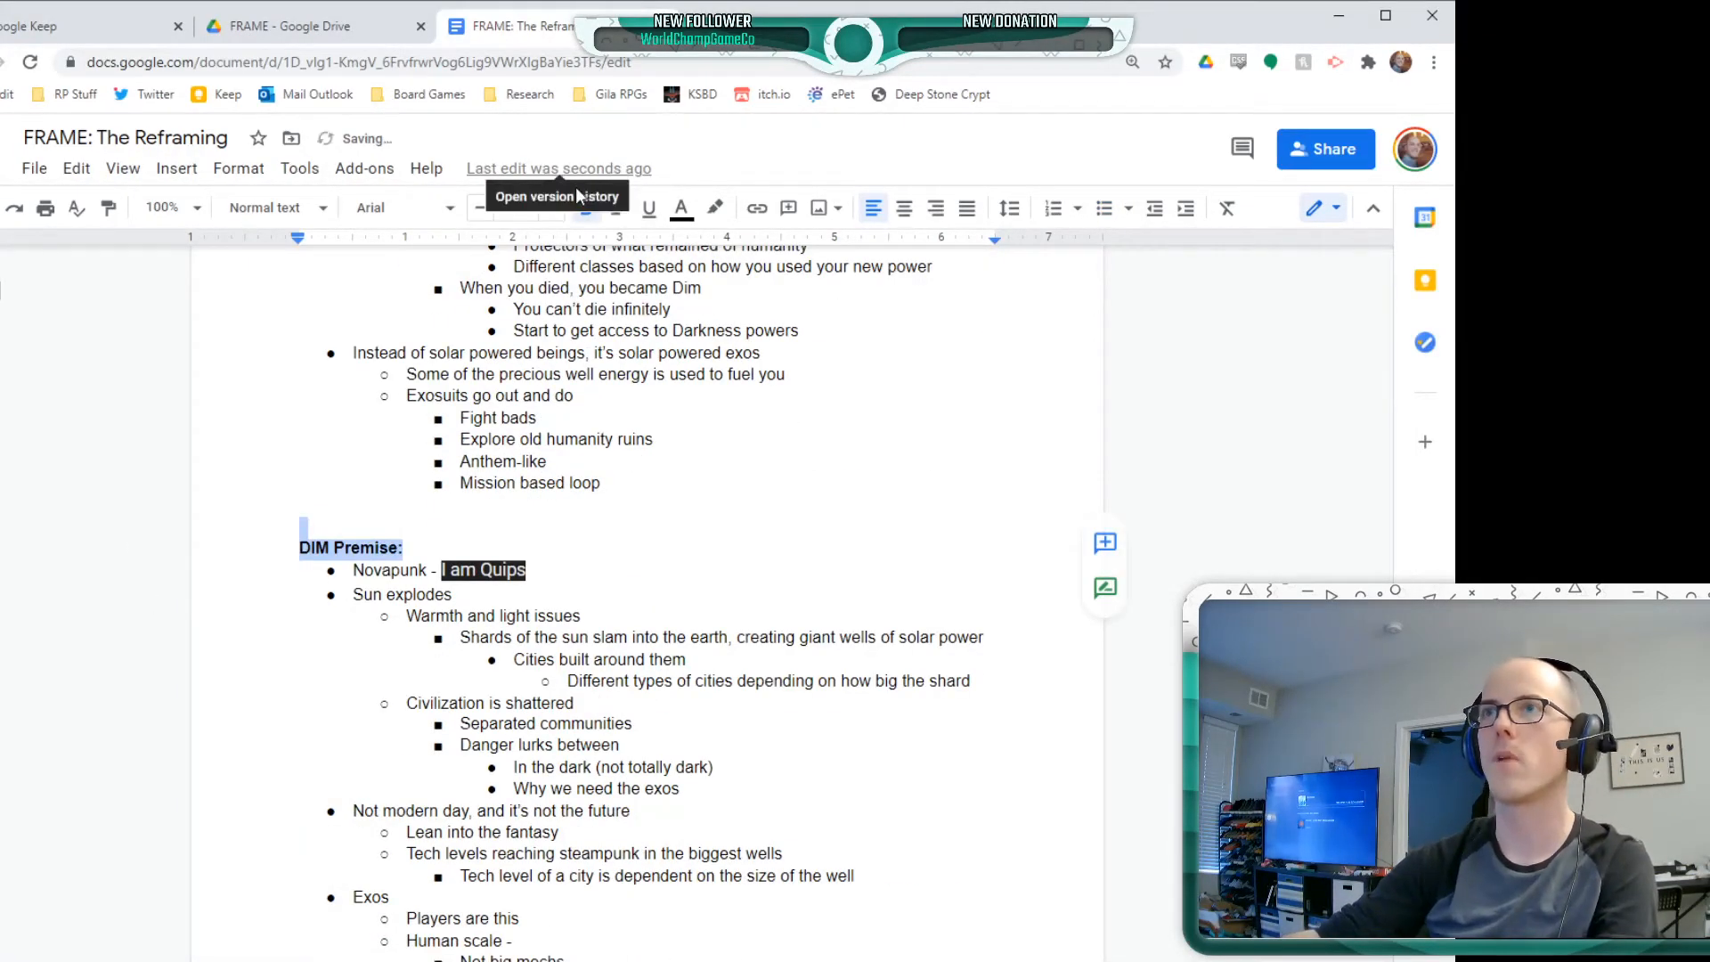
pyautogui.click(552, 210)
pyautogui.click(552, 210)
pyautogui.click(552, 210)
pyautogui.click(552, 210)
pyautogui.click(552, 210)
pyautogui.click(552, 210)
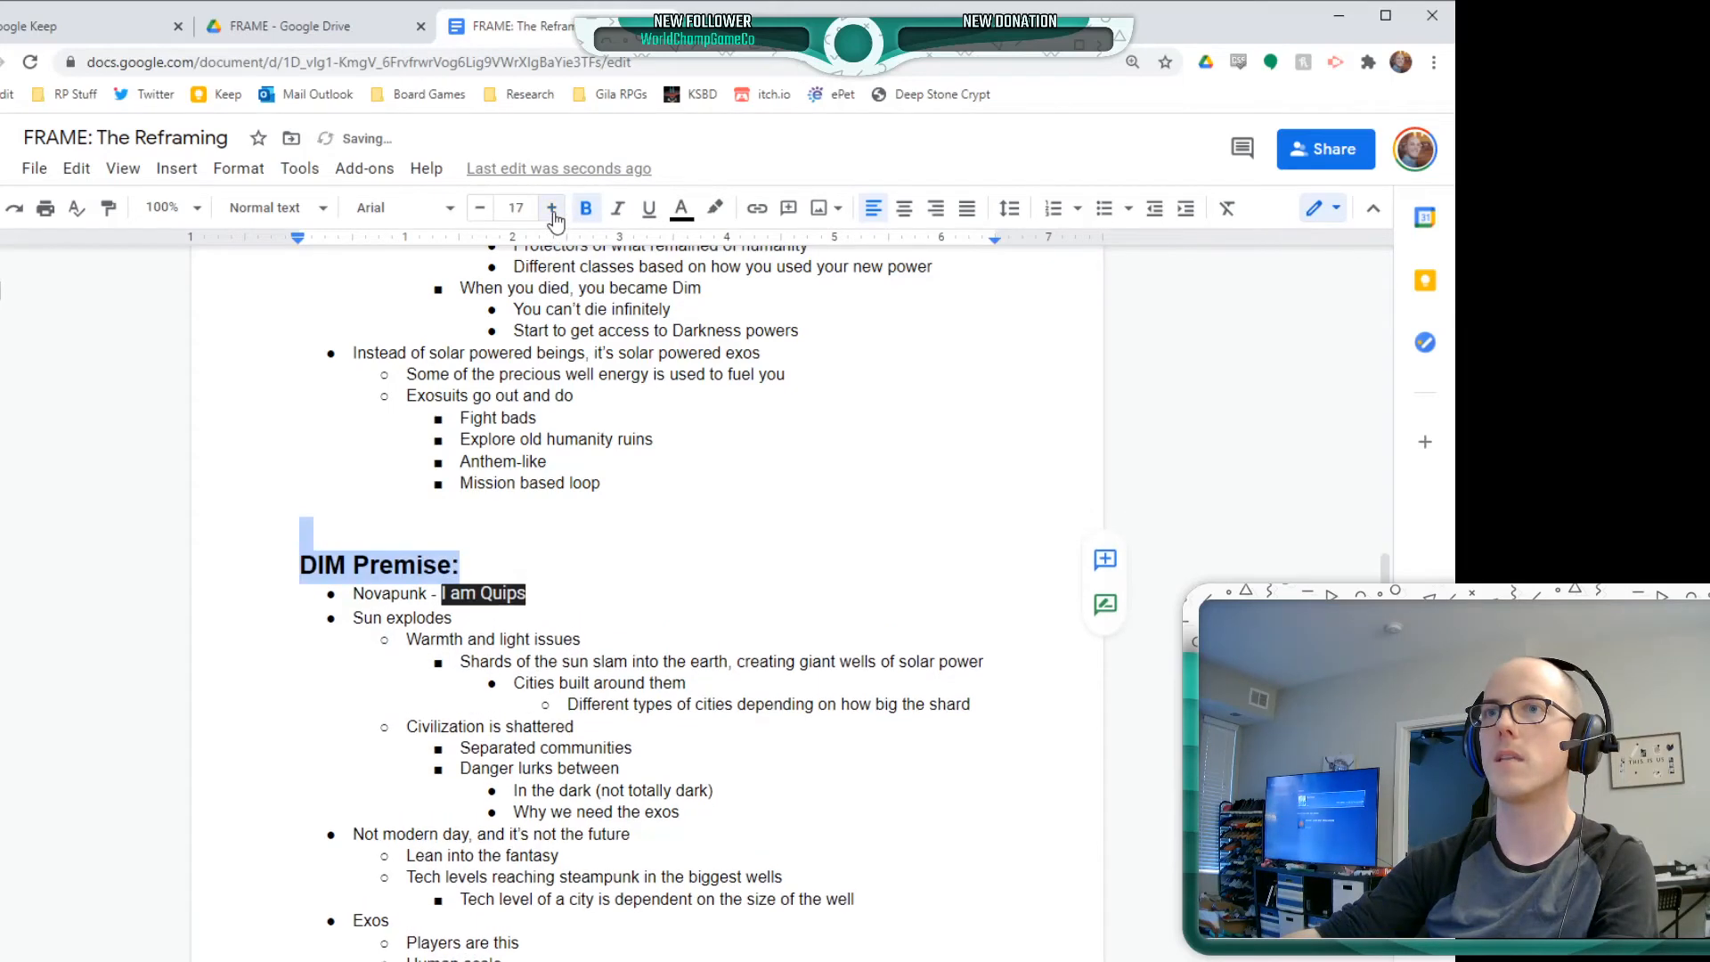
pyautogui.click(550, 688)
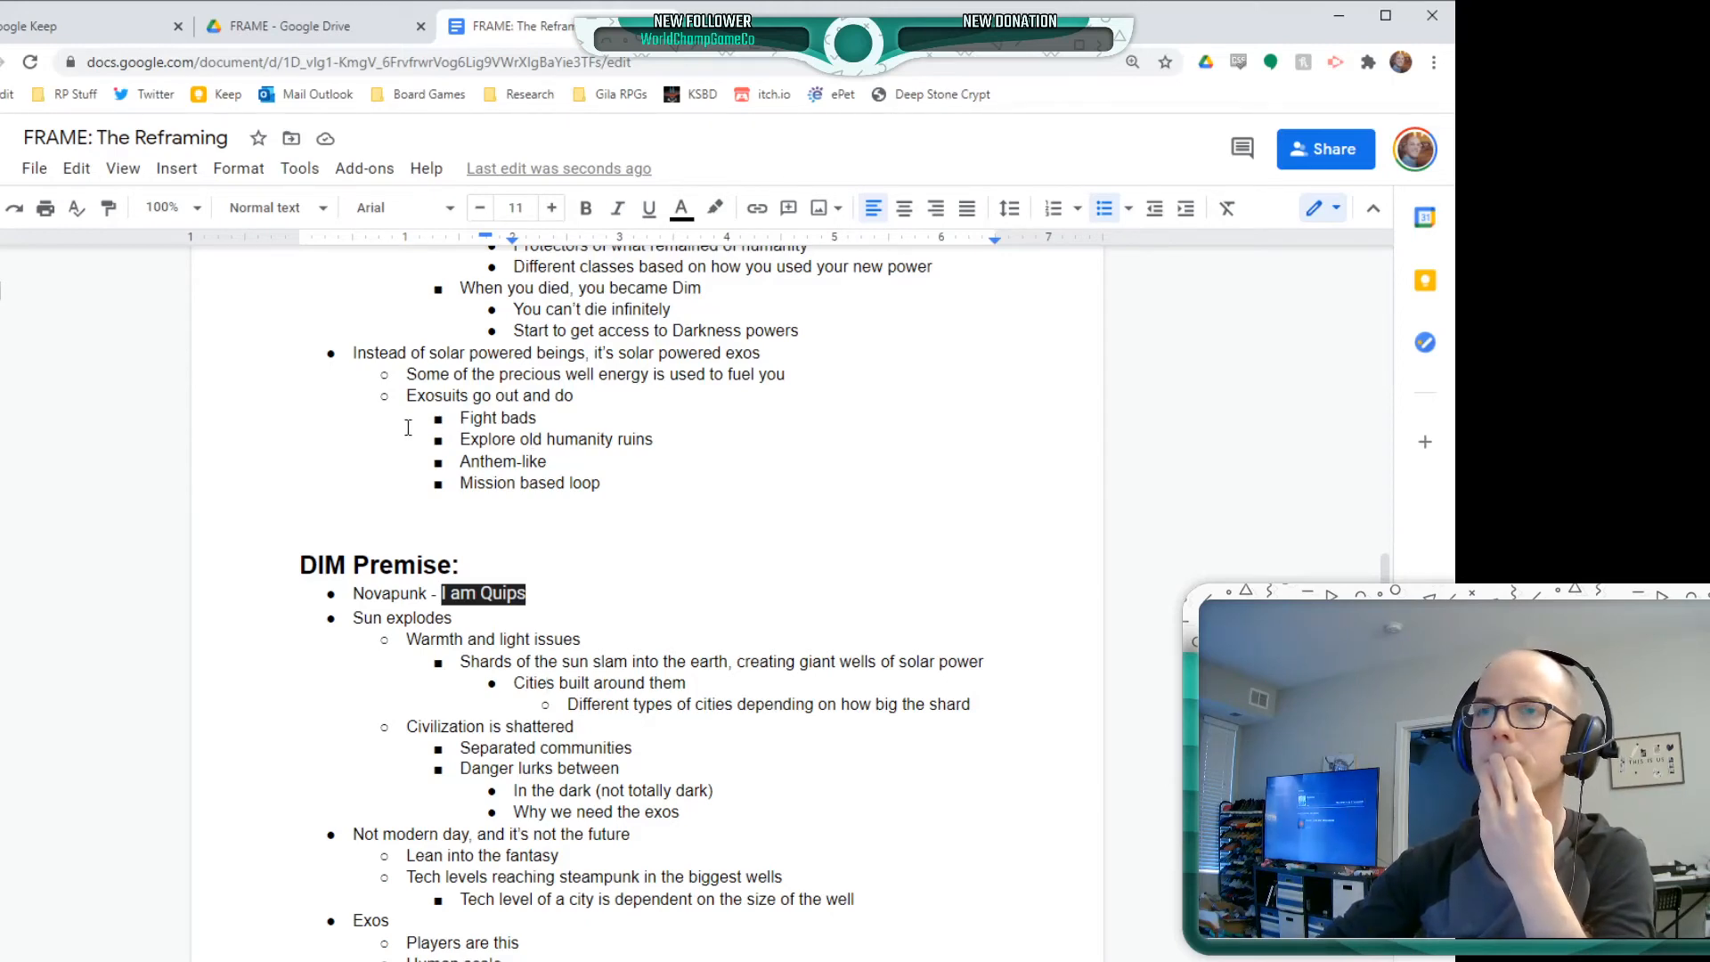
pyautogui.scroll(-1, 408, 427)
pyautogui.doubleClick(324, 457)
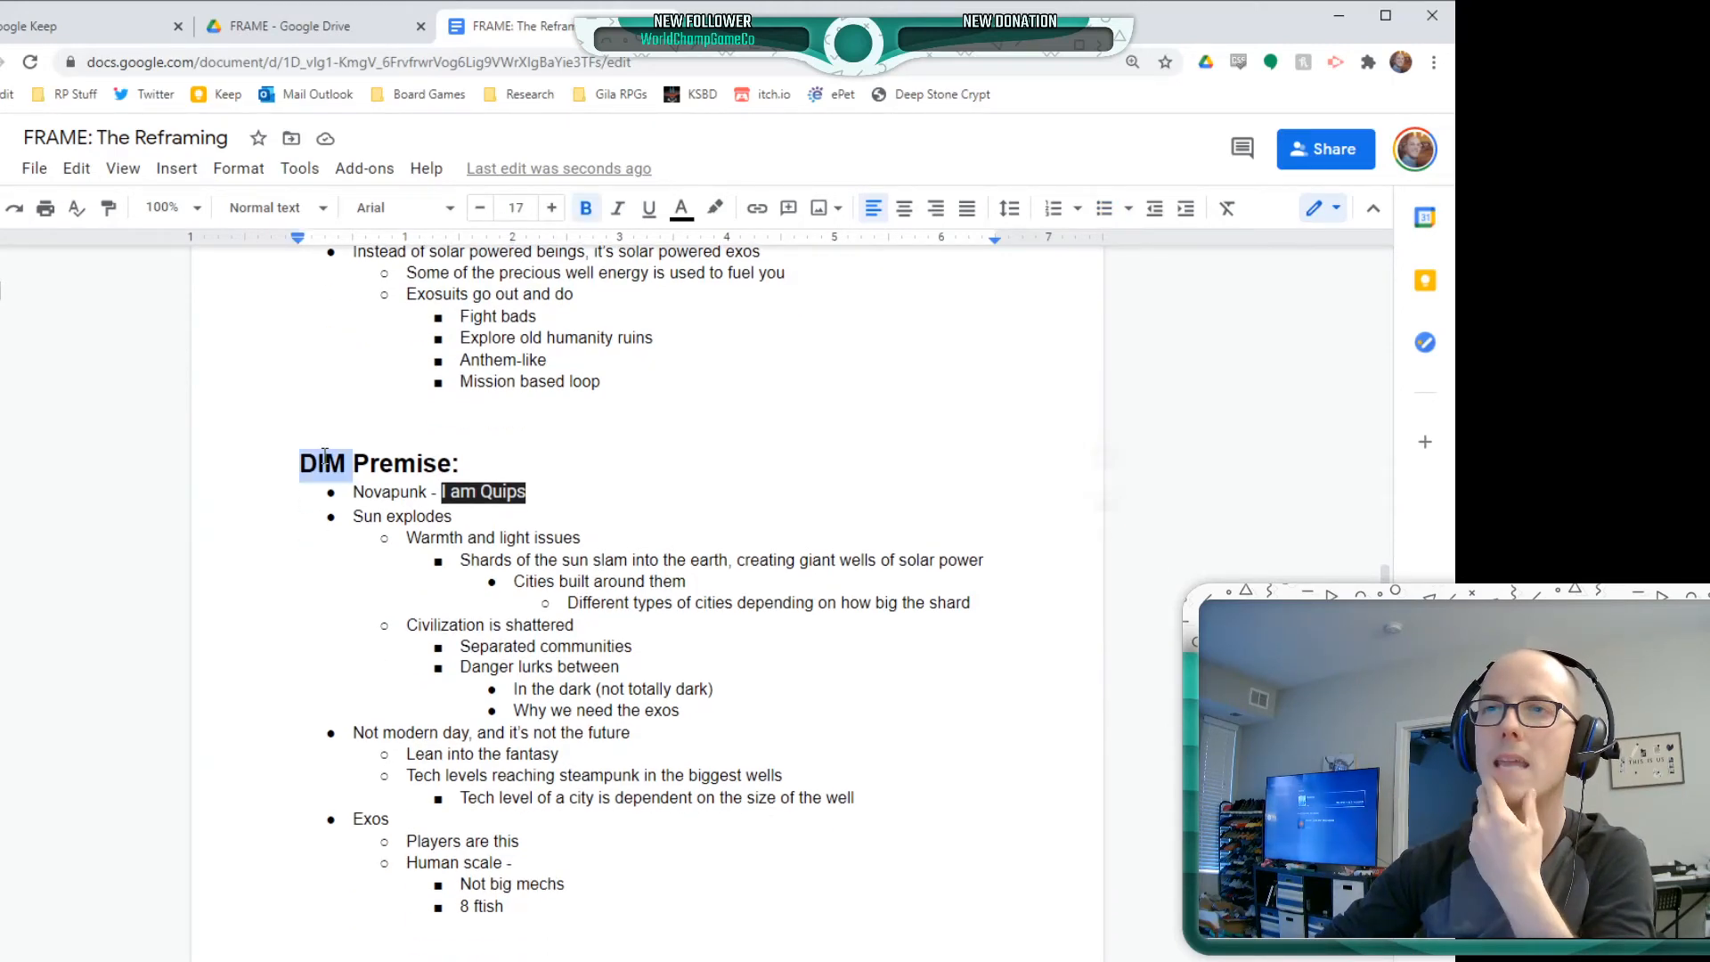
# Add the bullet "Motes could be here too" below "Made magical" under Magitech's Option 2
pyautogui.scroll(-12, 366, 458)
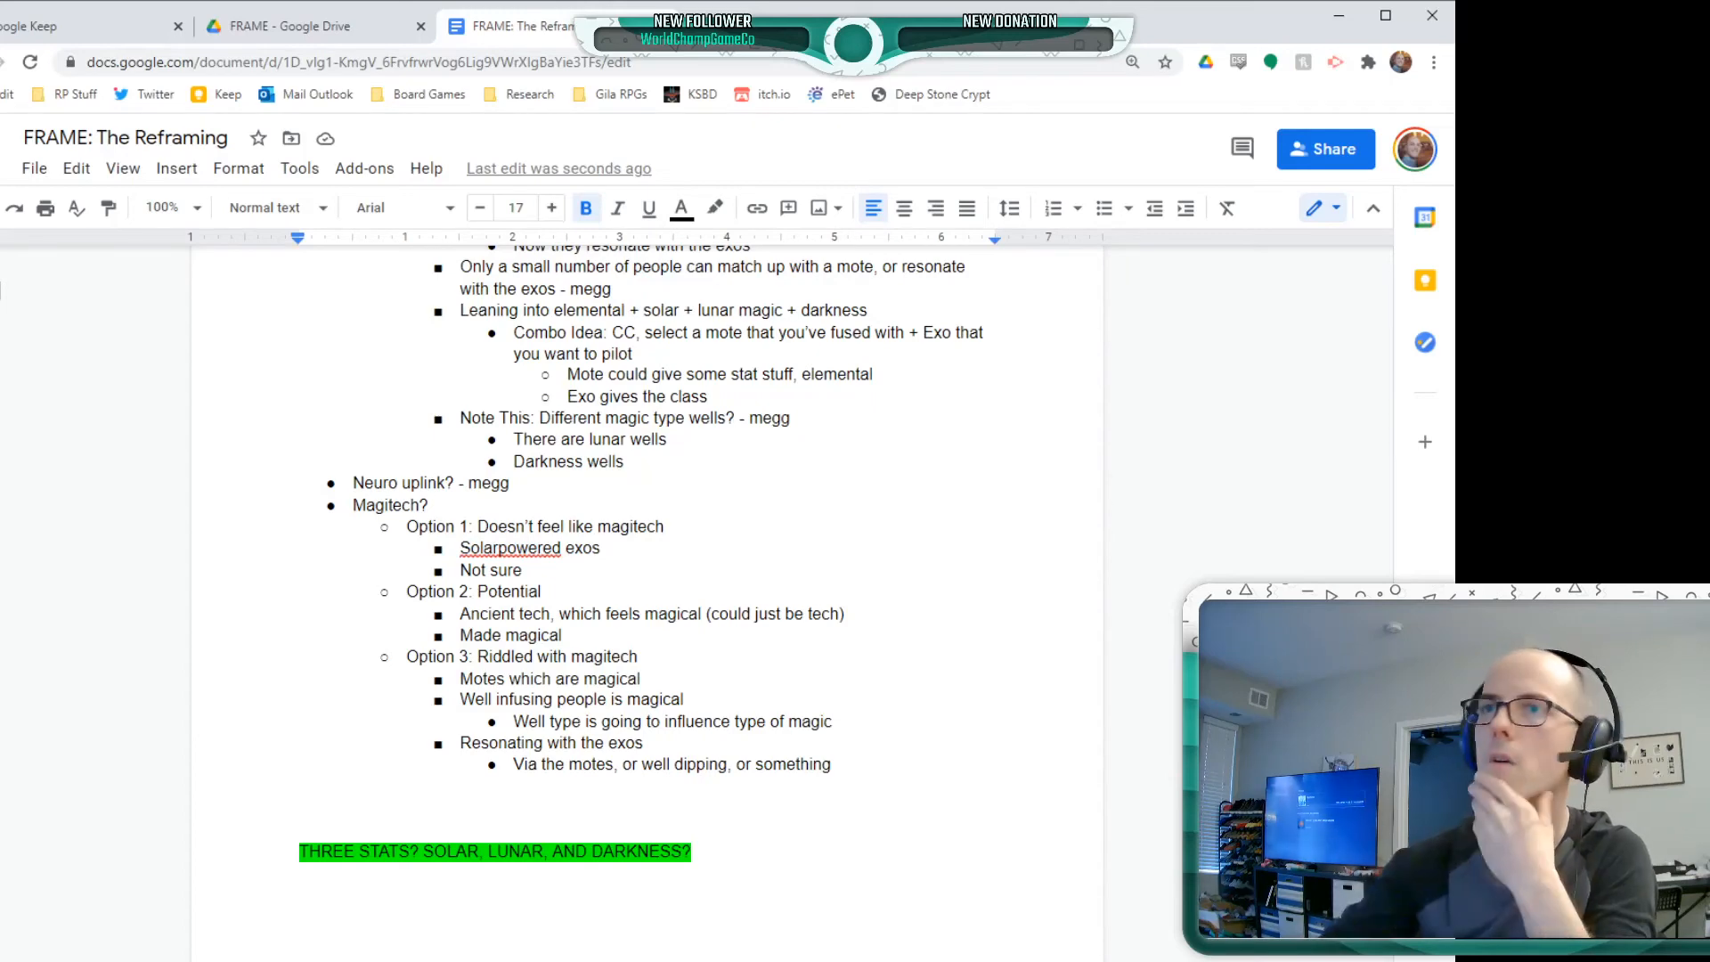
pyautogui.click(814, 638)
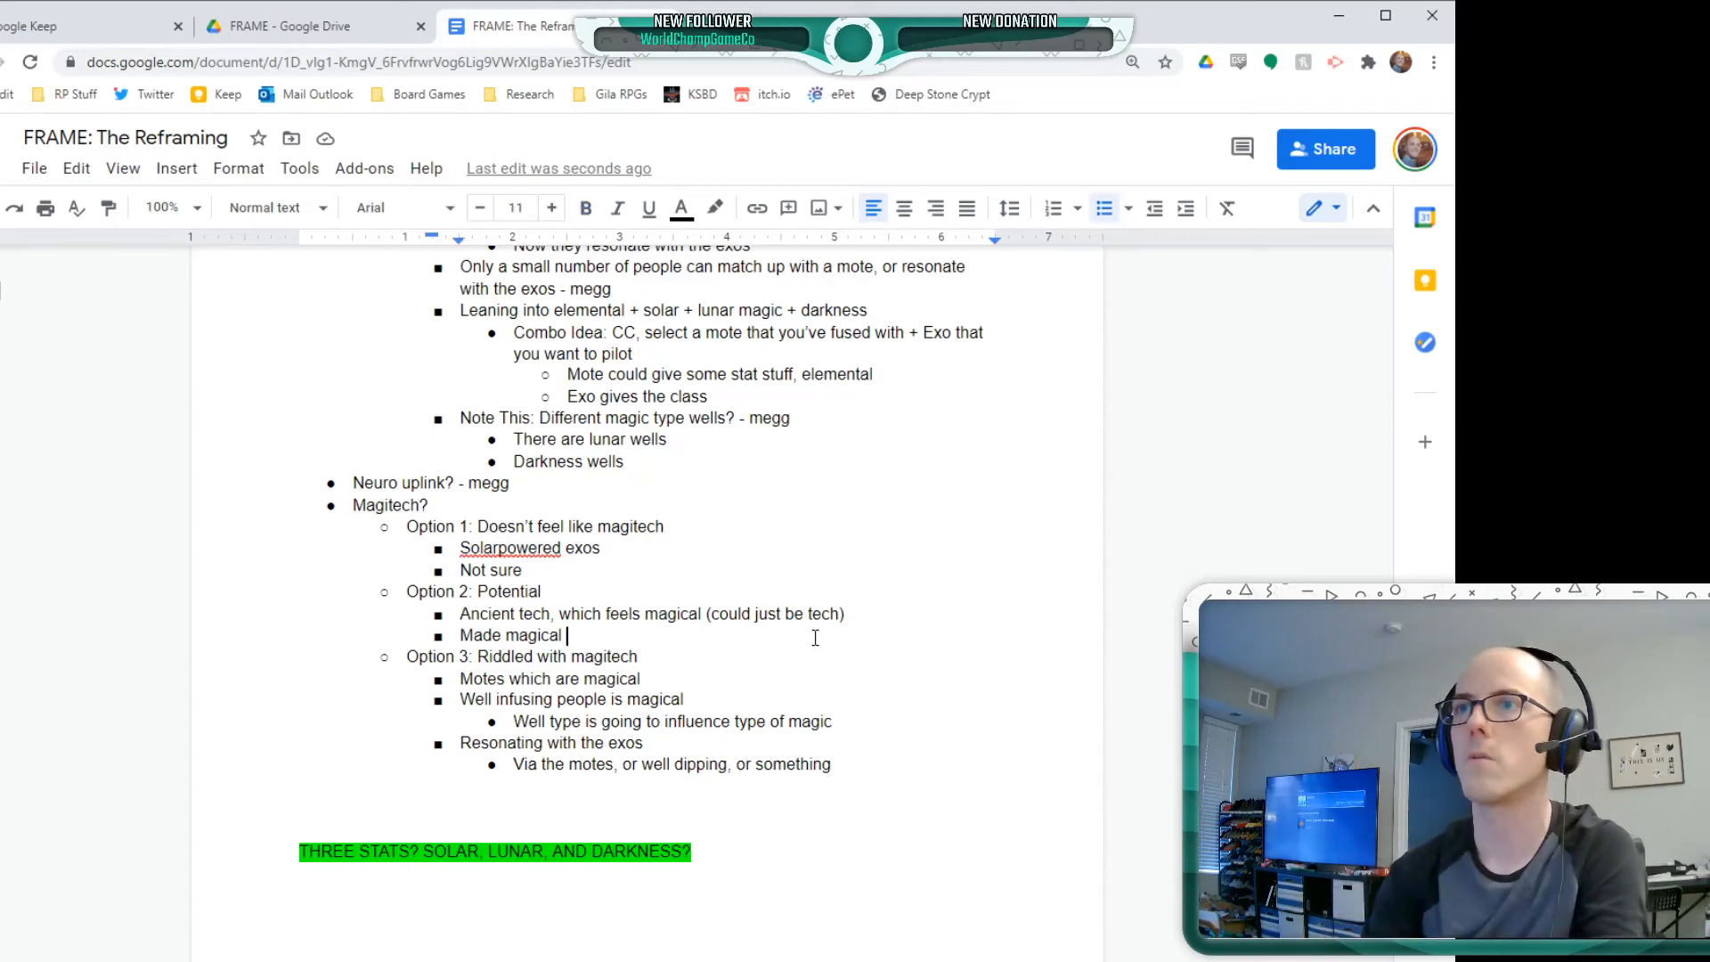
pyautogui.press('Return')
pyautogui.write('Mo')
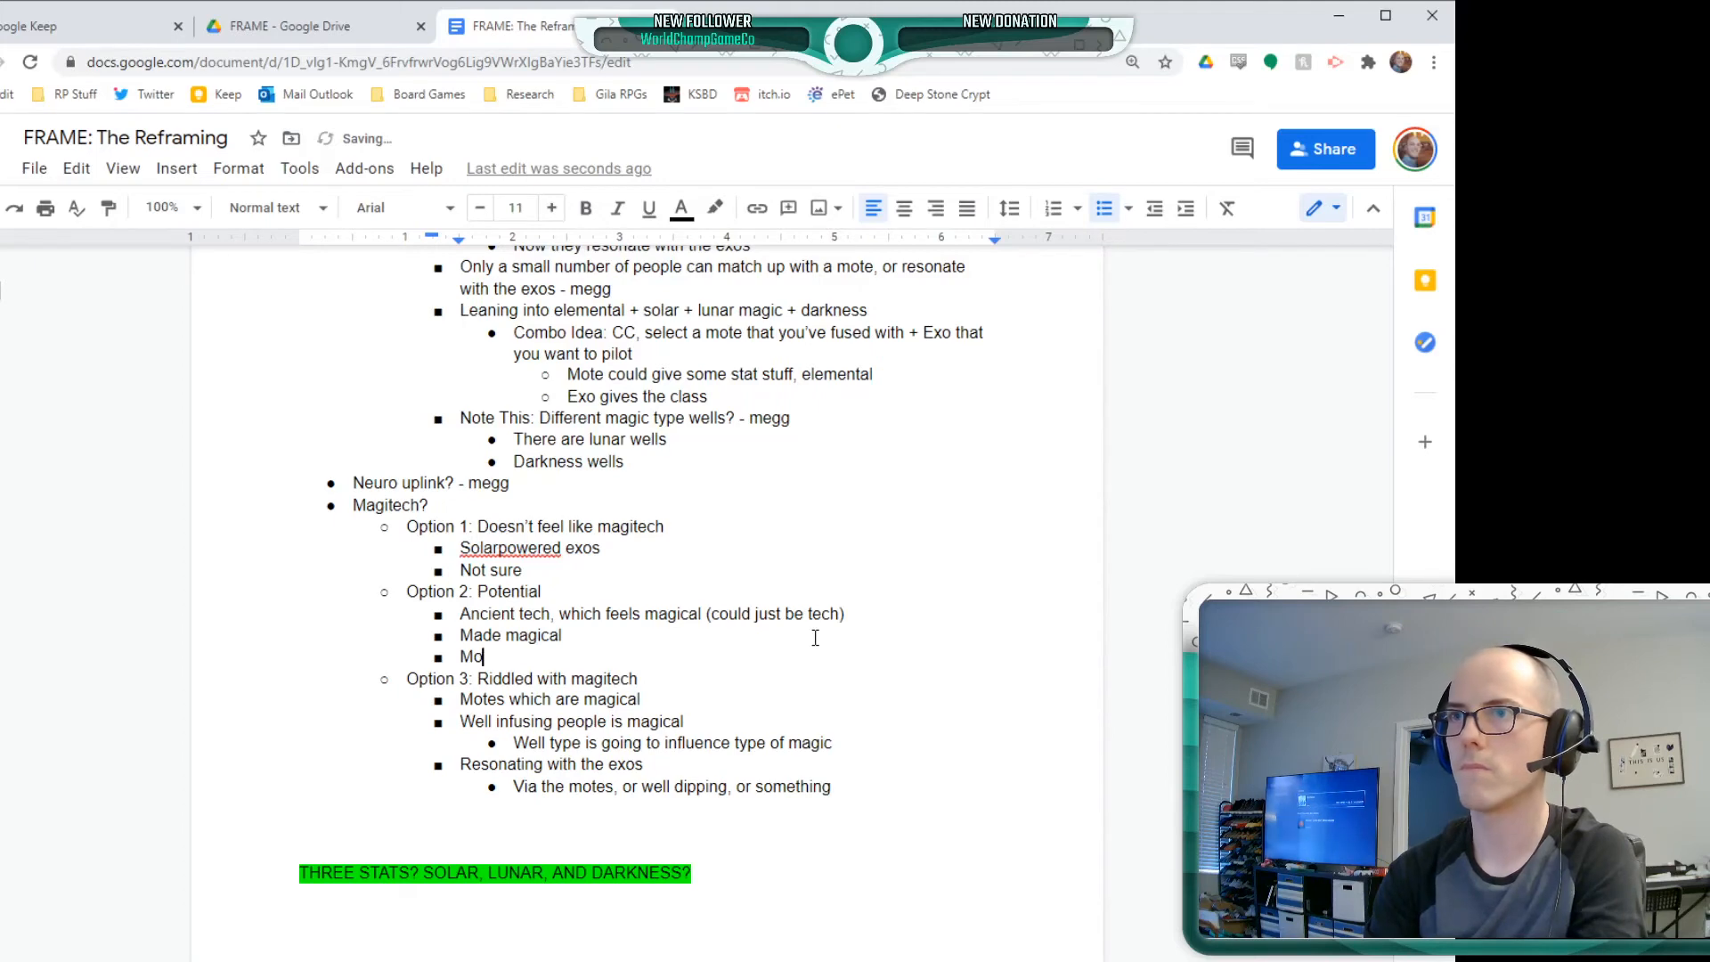
pyautogui.write('tes could be here too')
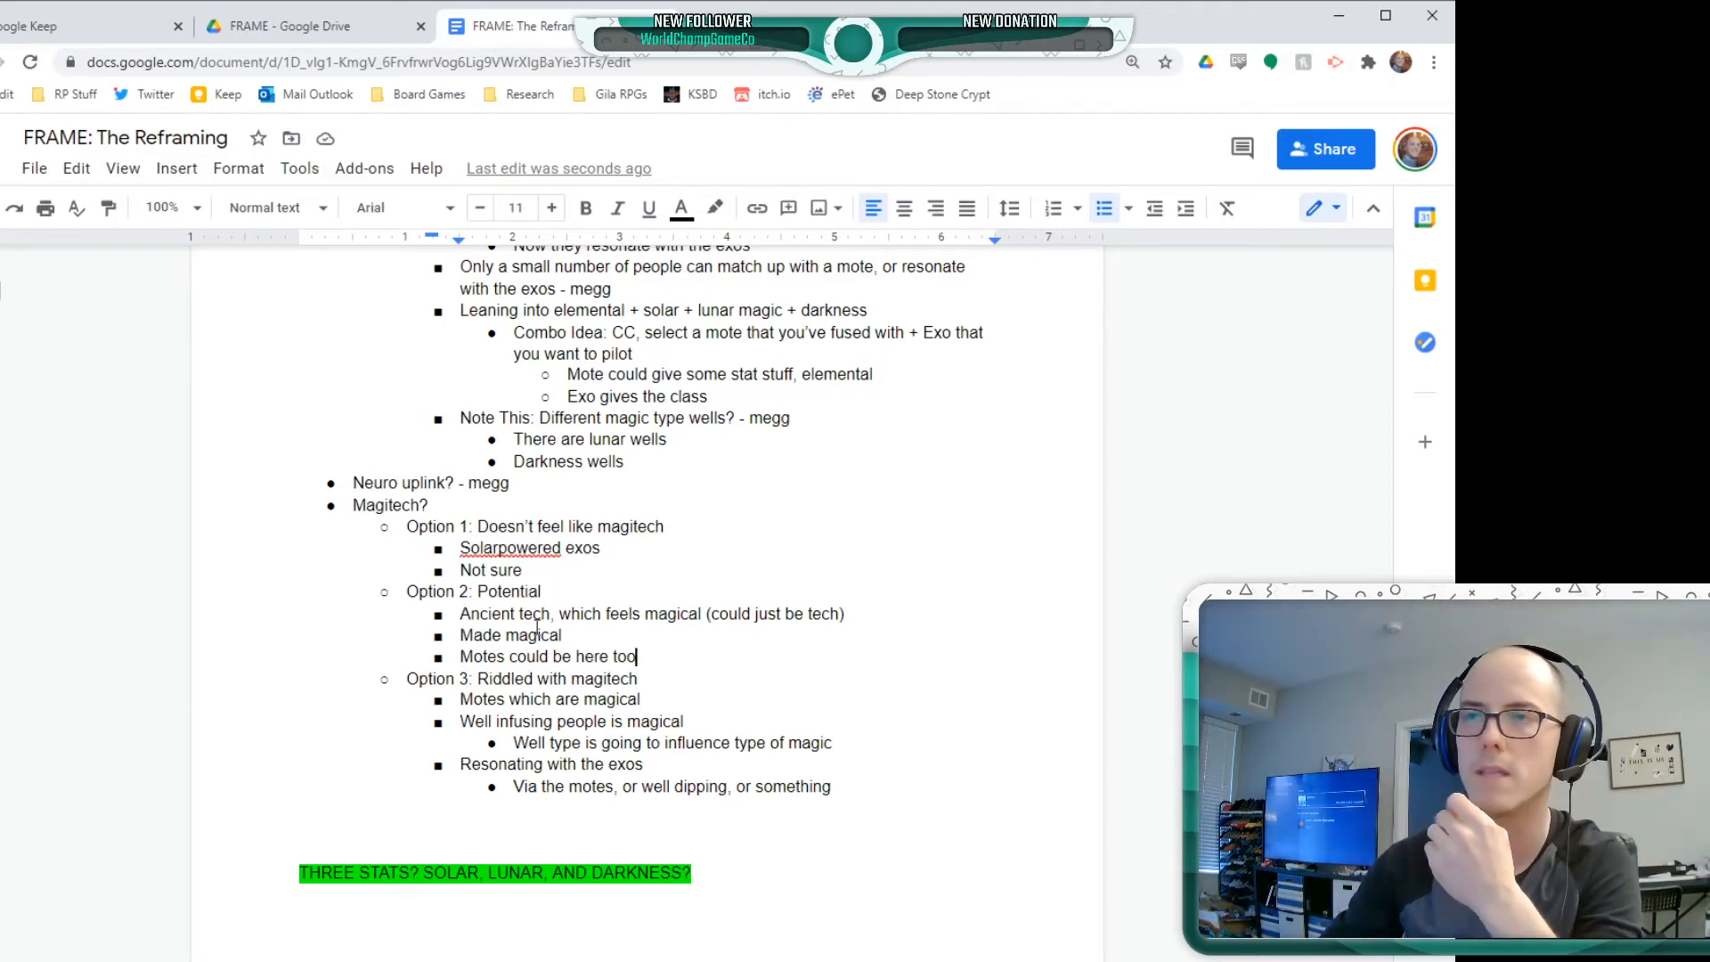
pyautogui.click(492, 591)
pyautogui.click(460, 591)
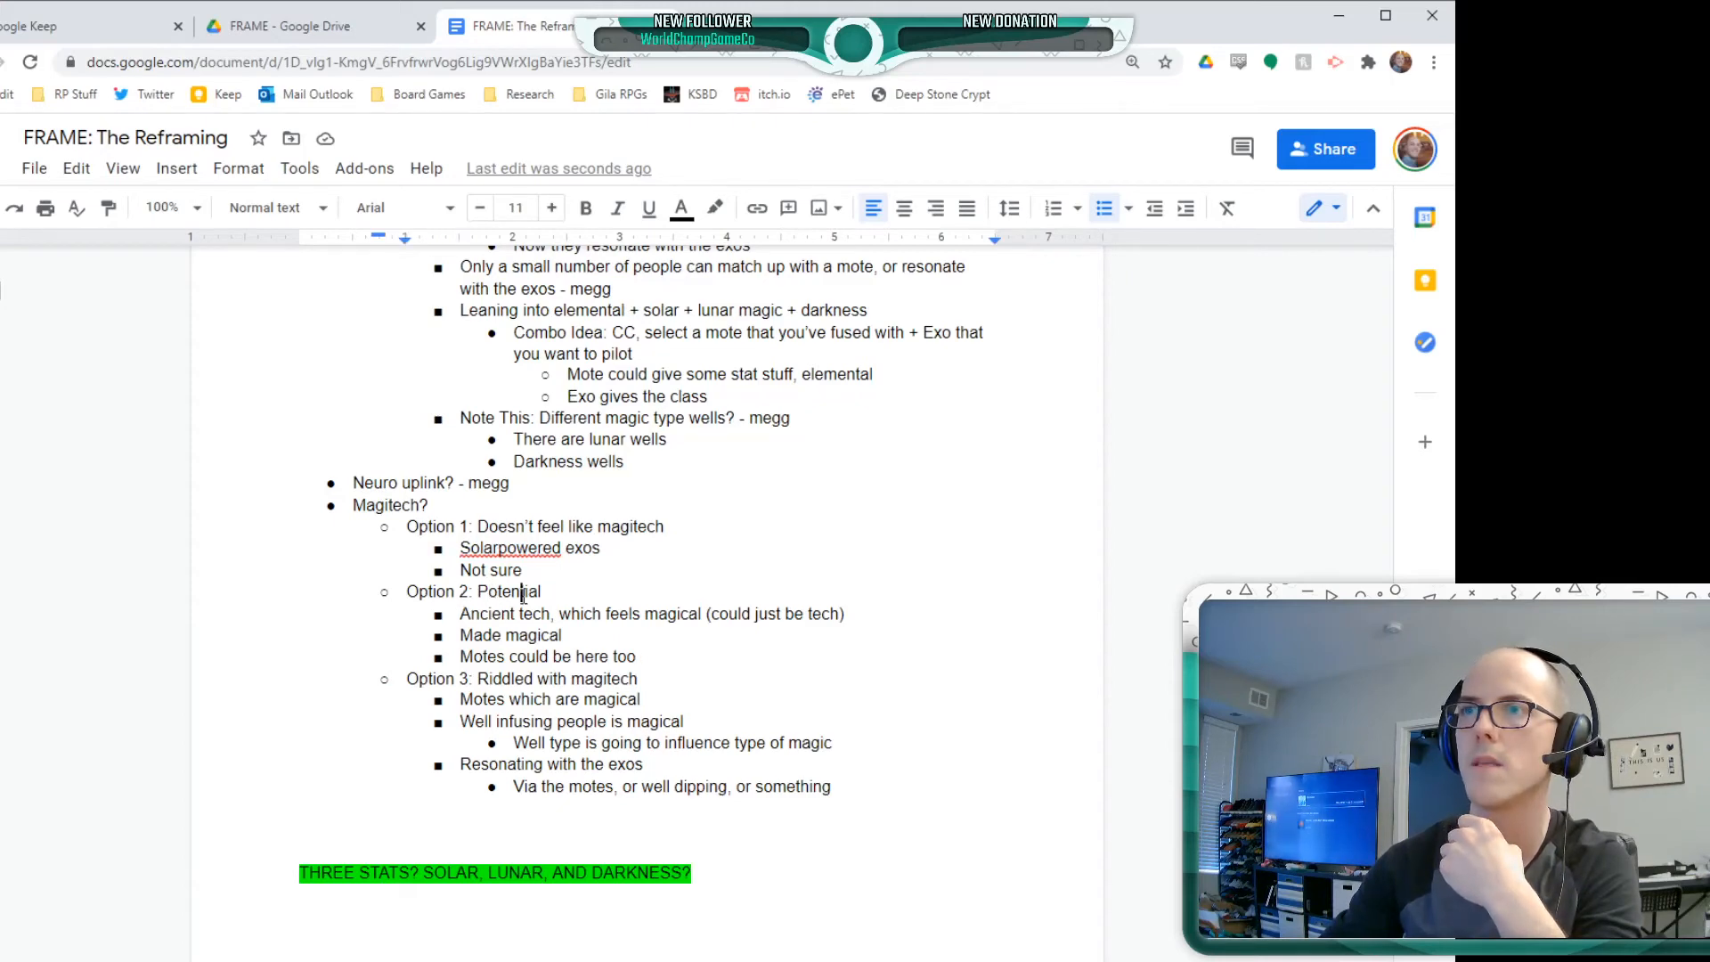
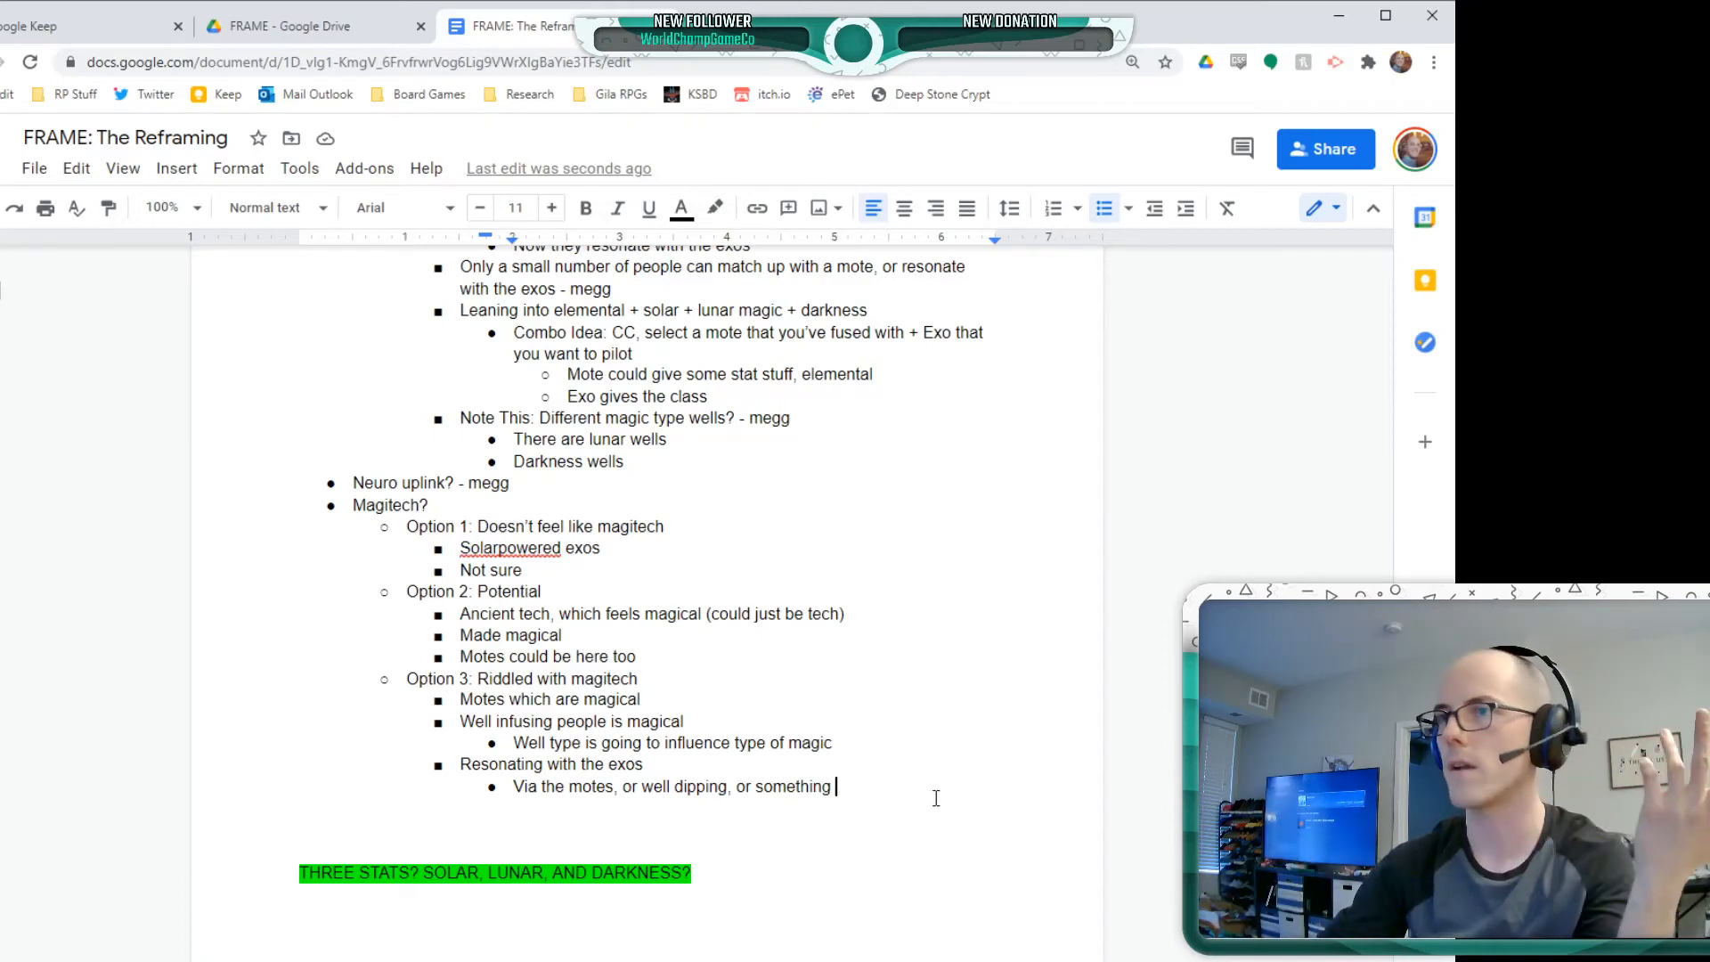
# Add the bullet "Emergence of magic because of the disaster" below "Motes could be here too" under Option 2
pyautogui.click(836, 789)
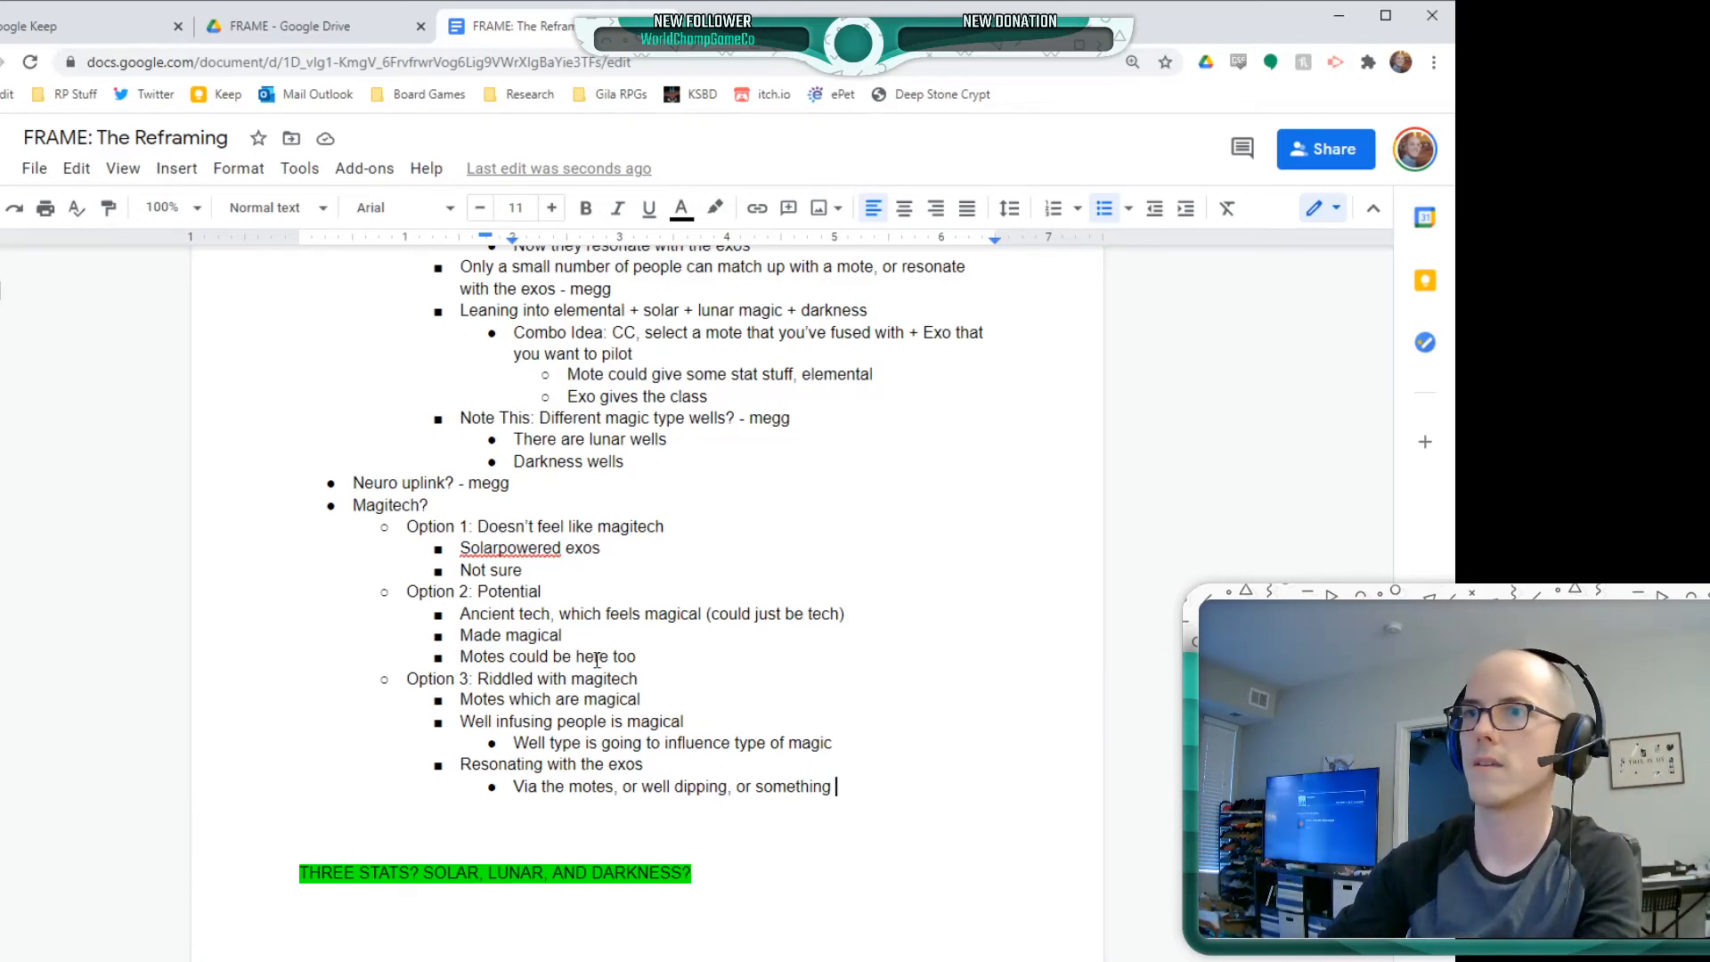
pyautogui.click(661, 656)
pyautogui.press('Return')
pyautogui.write('Emer')
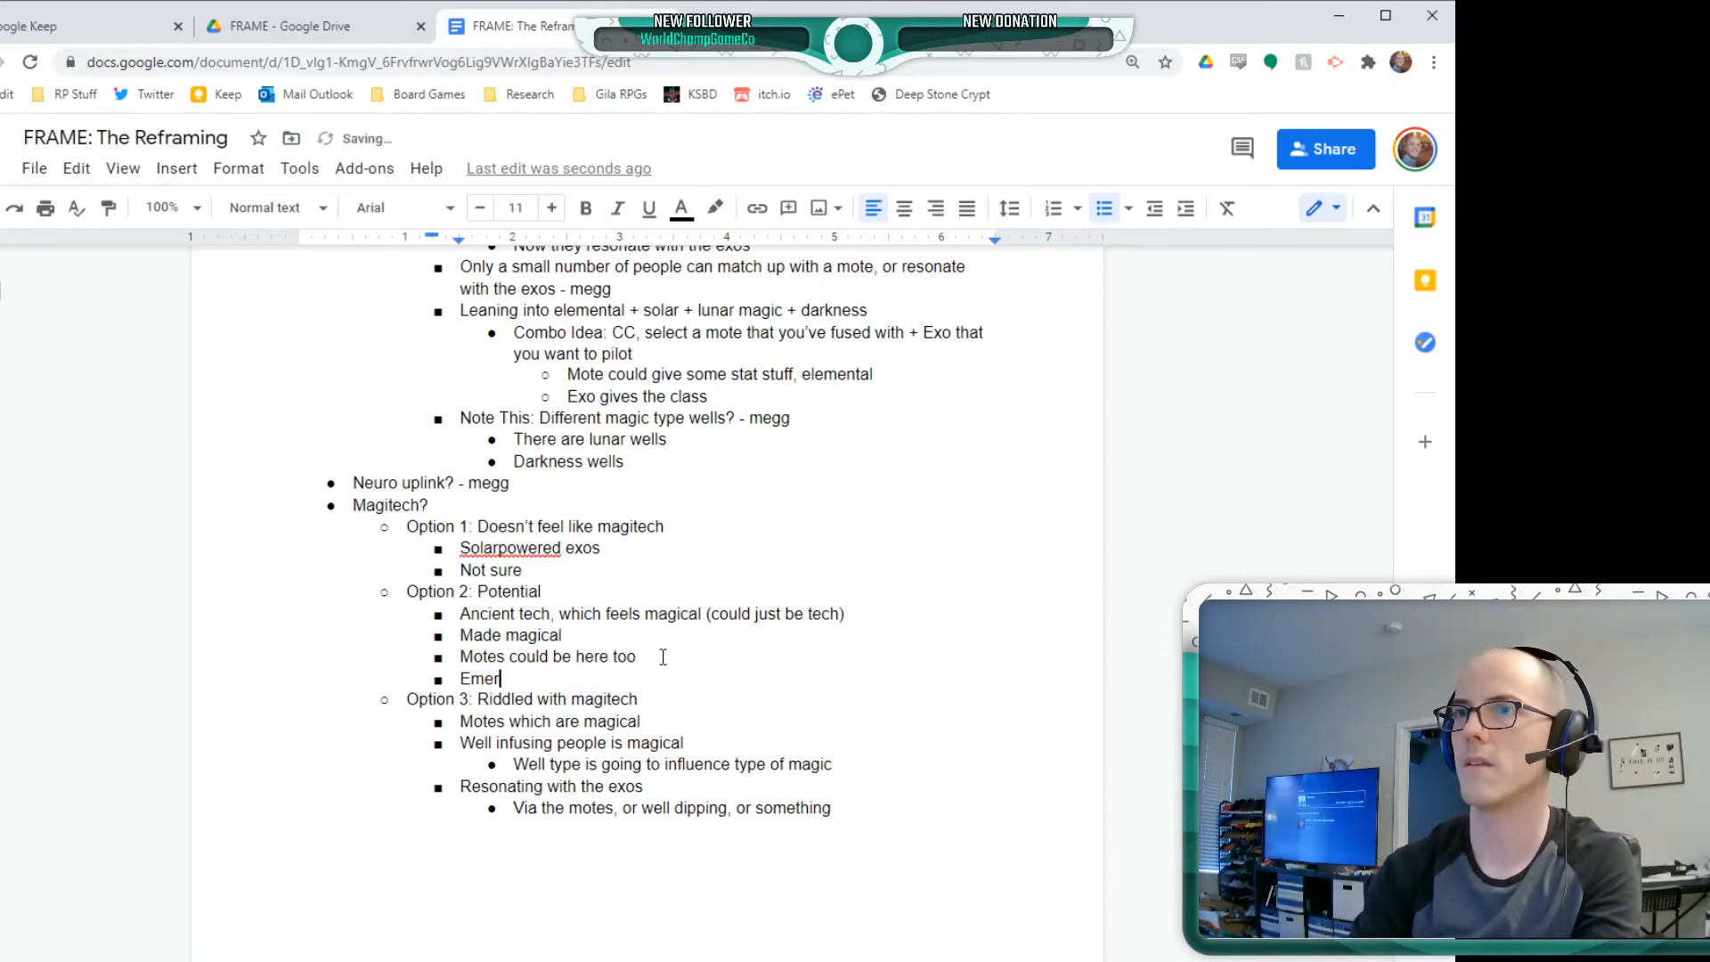
pyautogui.write('gence of ')
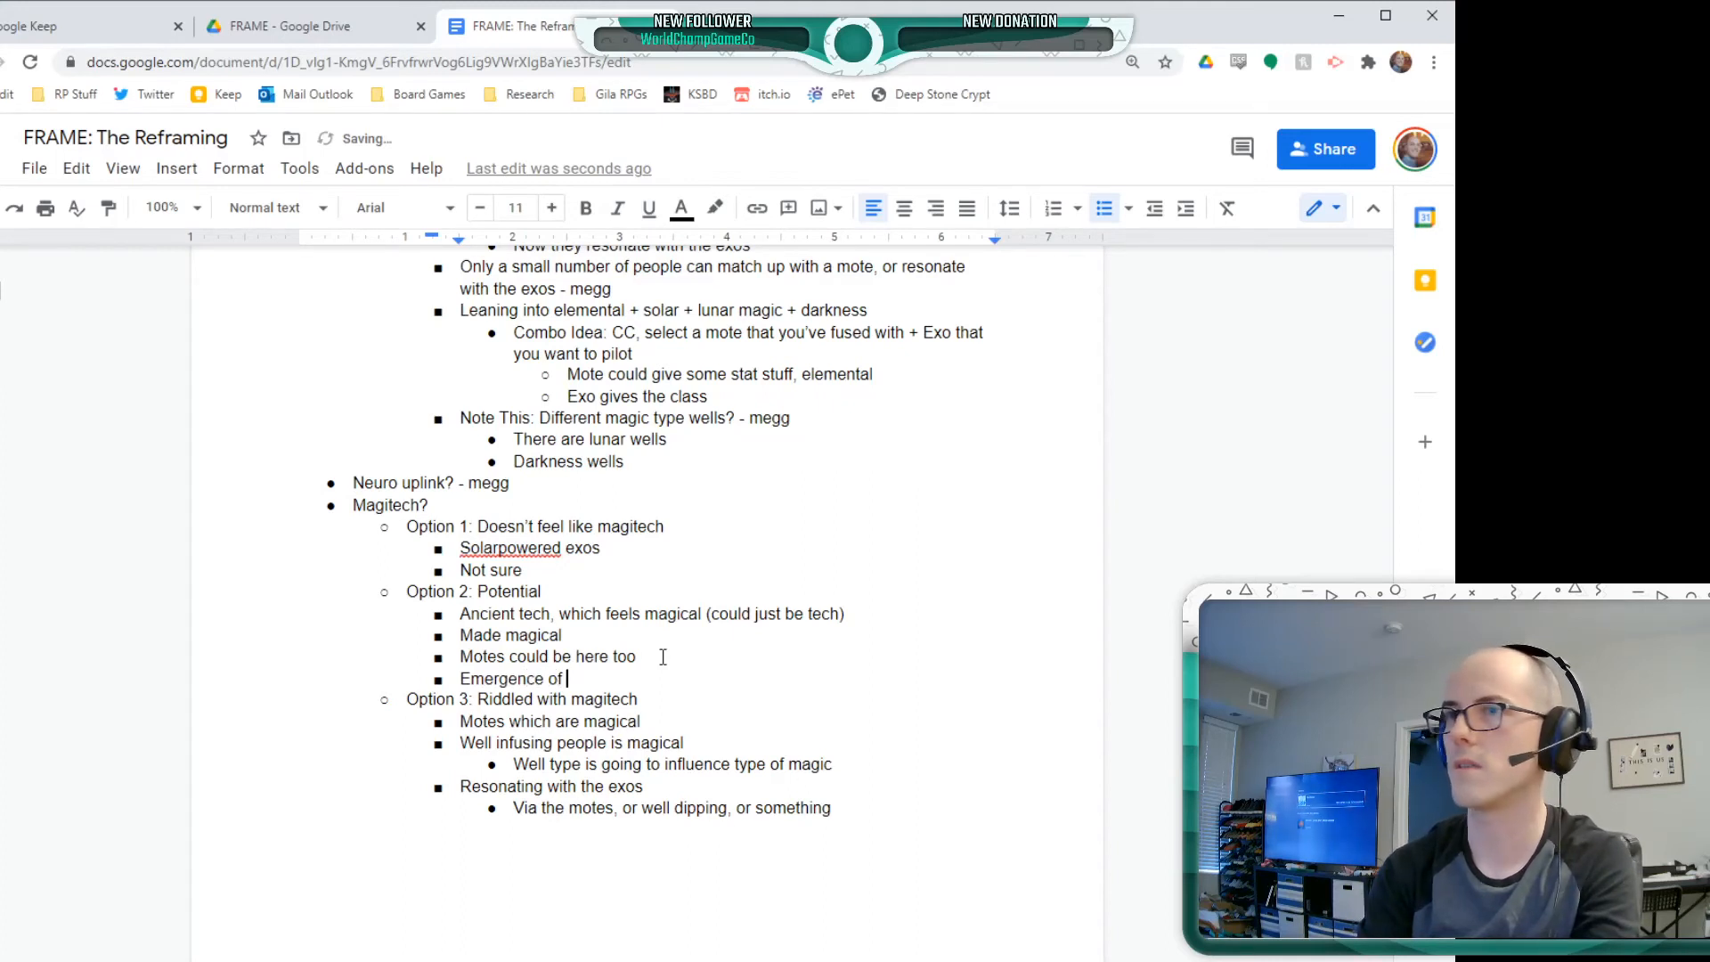
pyautogui.write('magic')
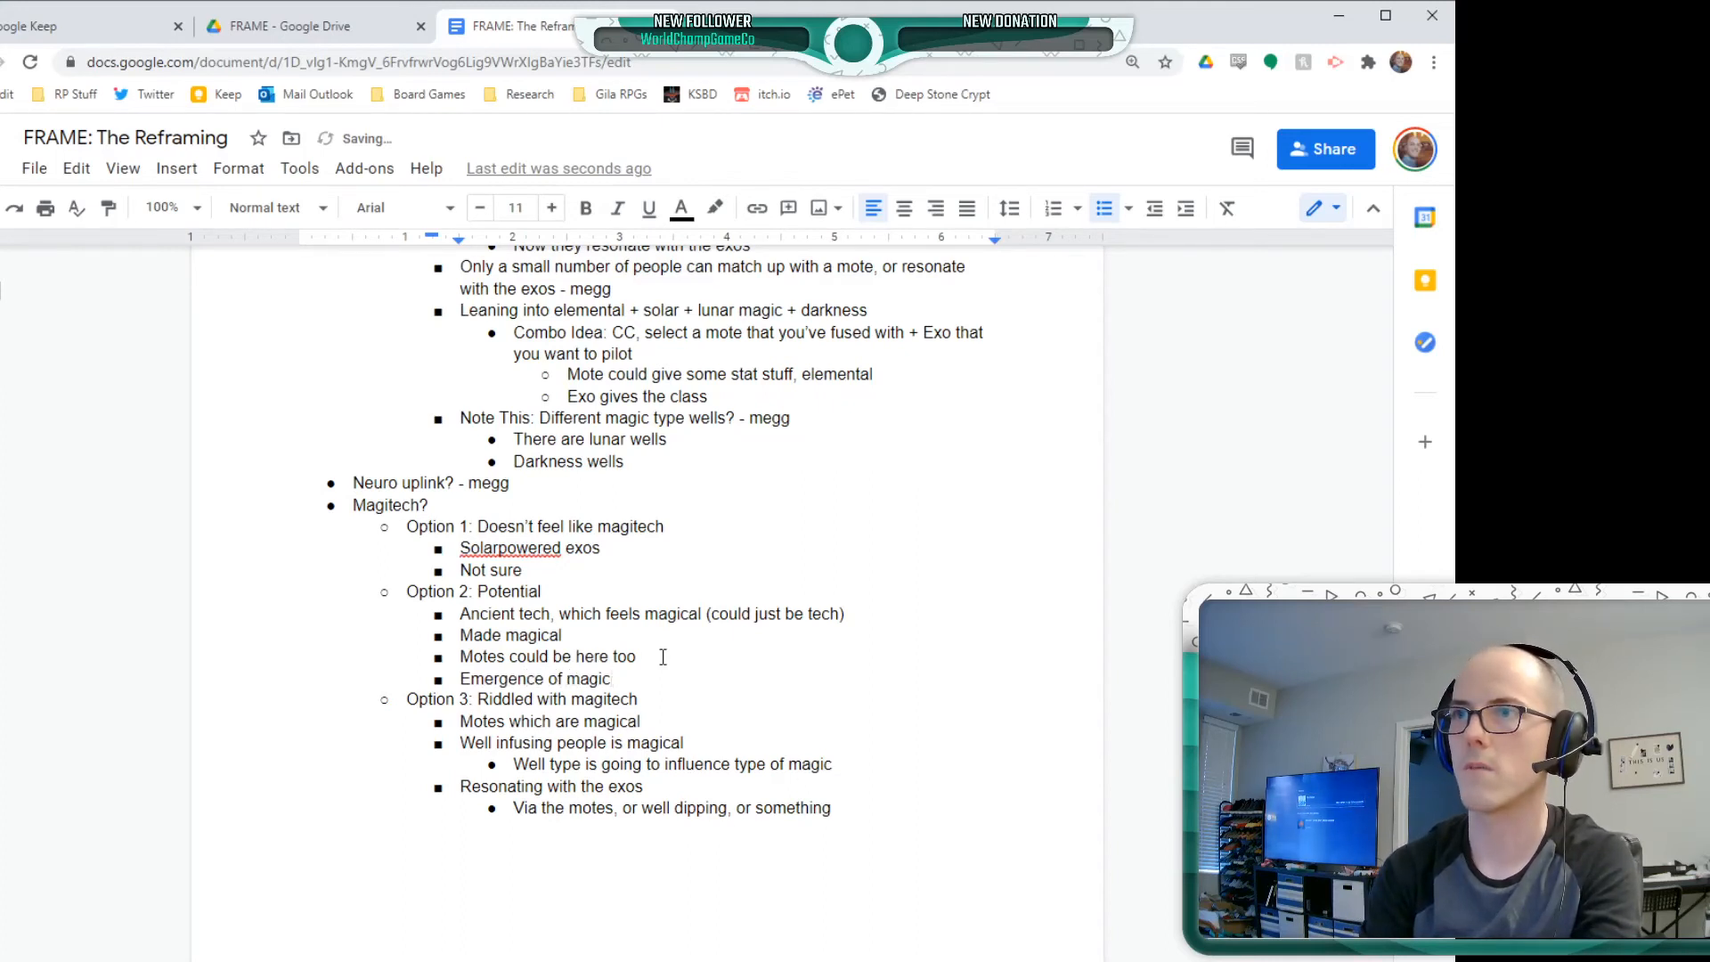
pyautogui.write(' because ')
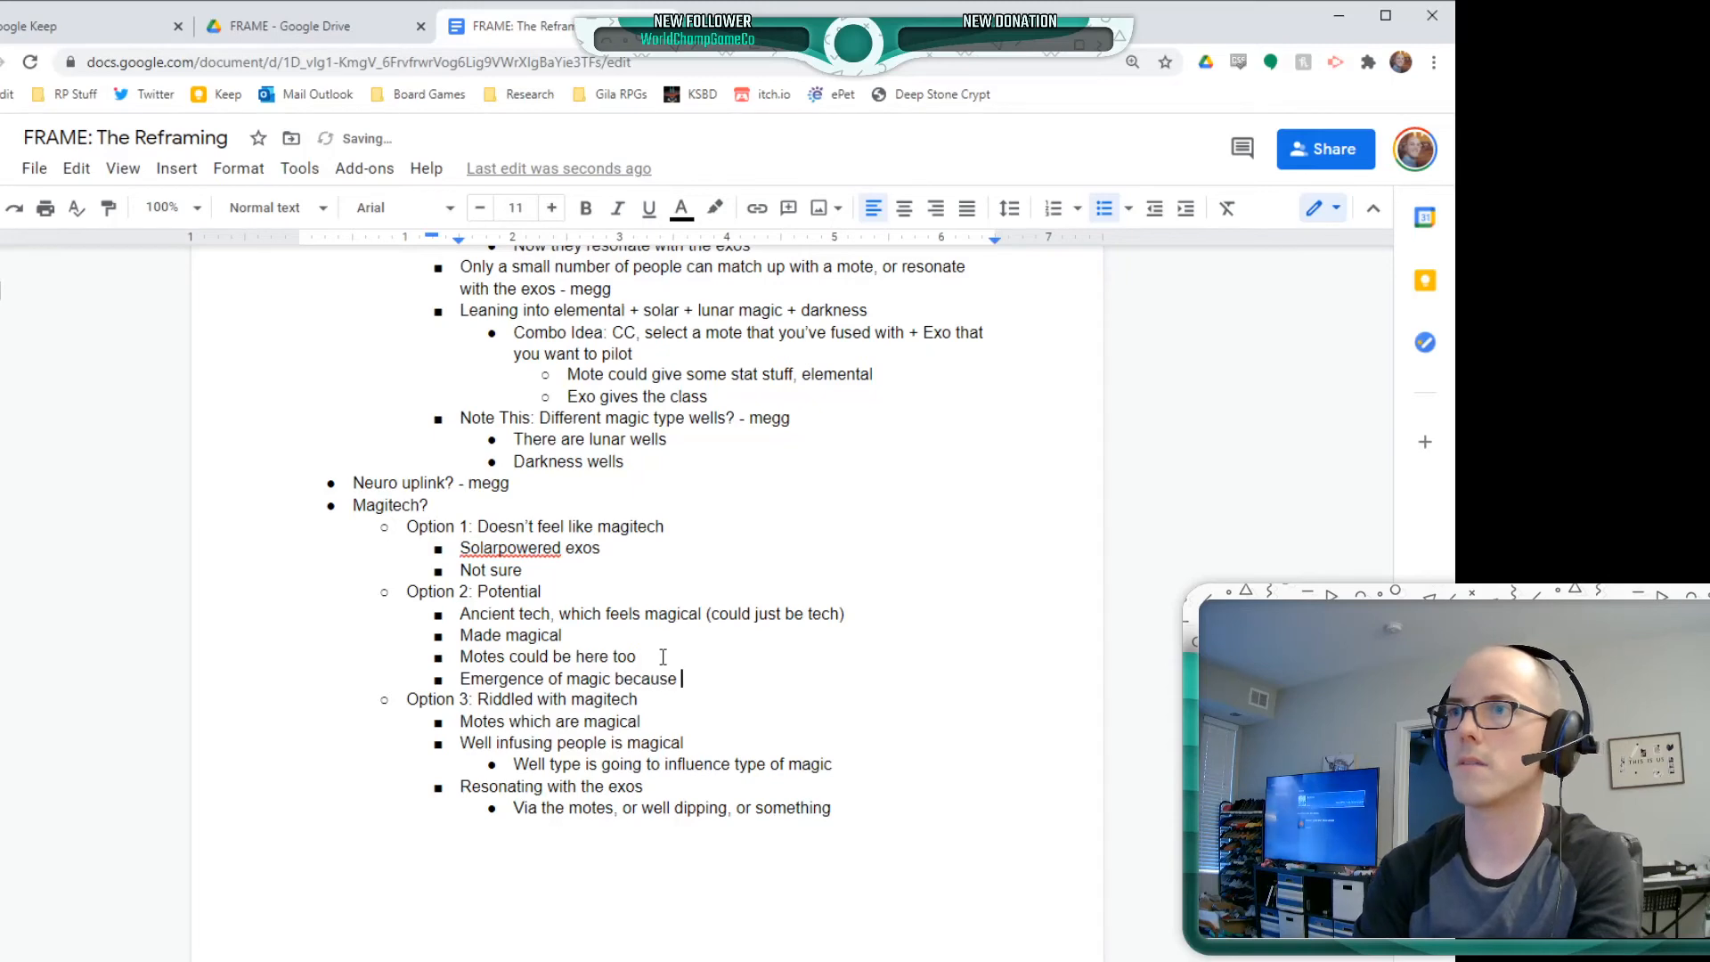
pyautogui.write('of the disaster=')
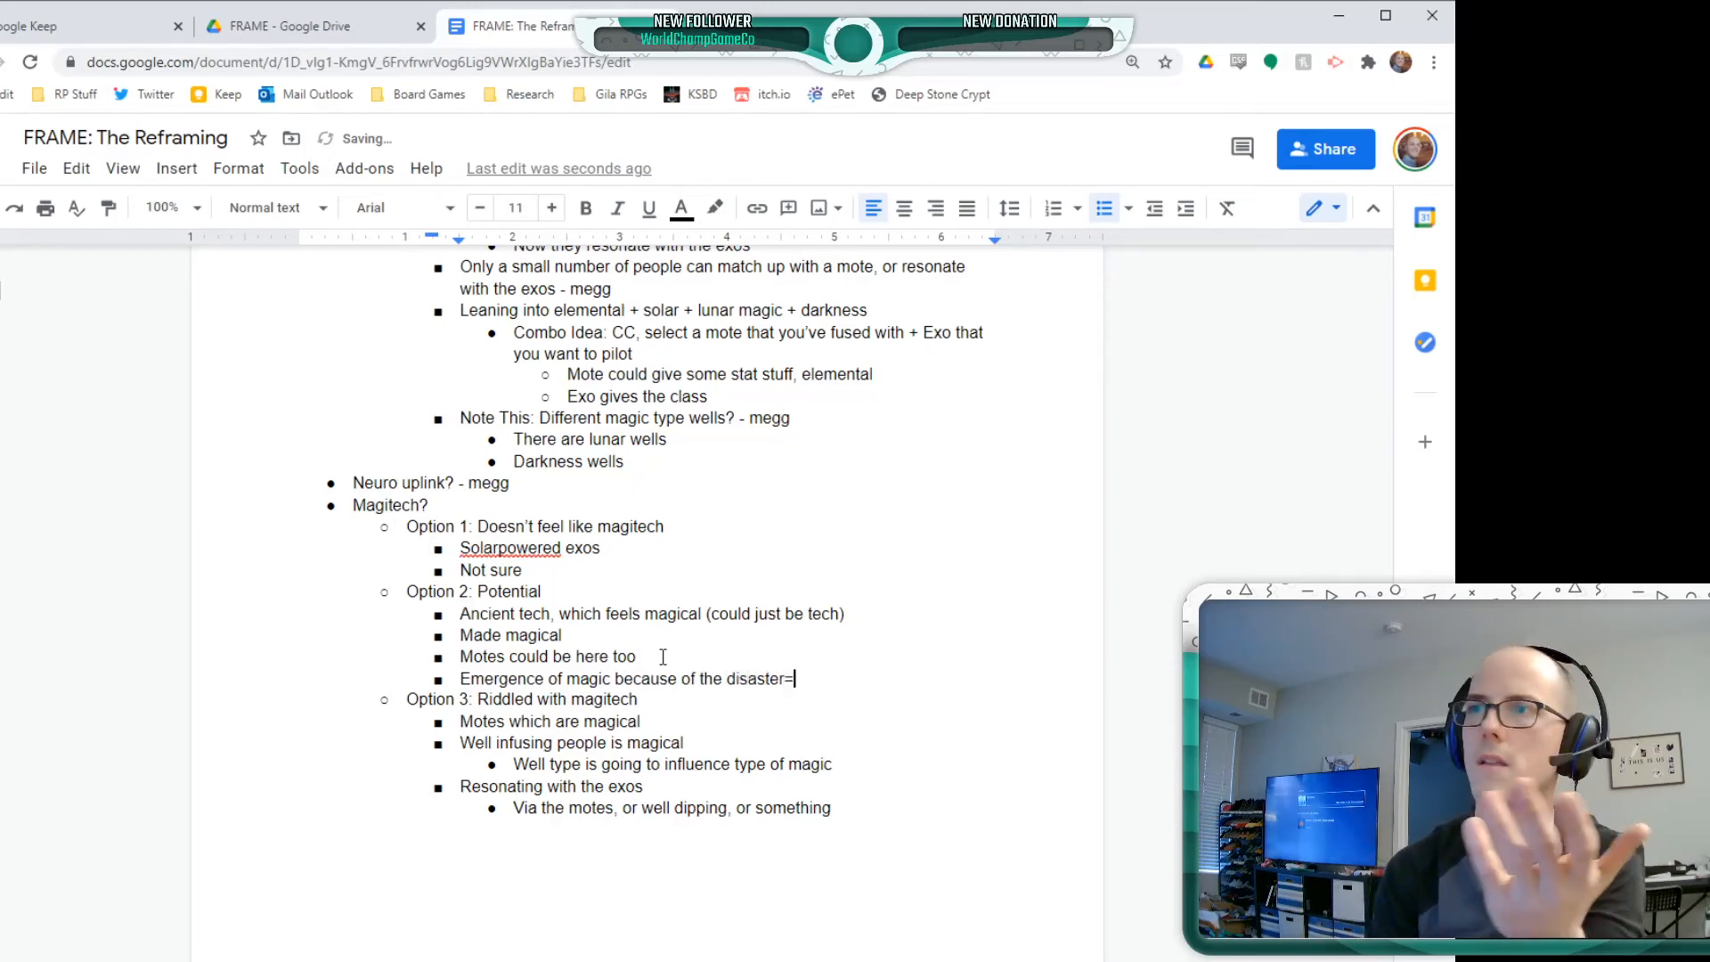
pyautogui.press('BackSpace')
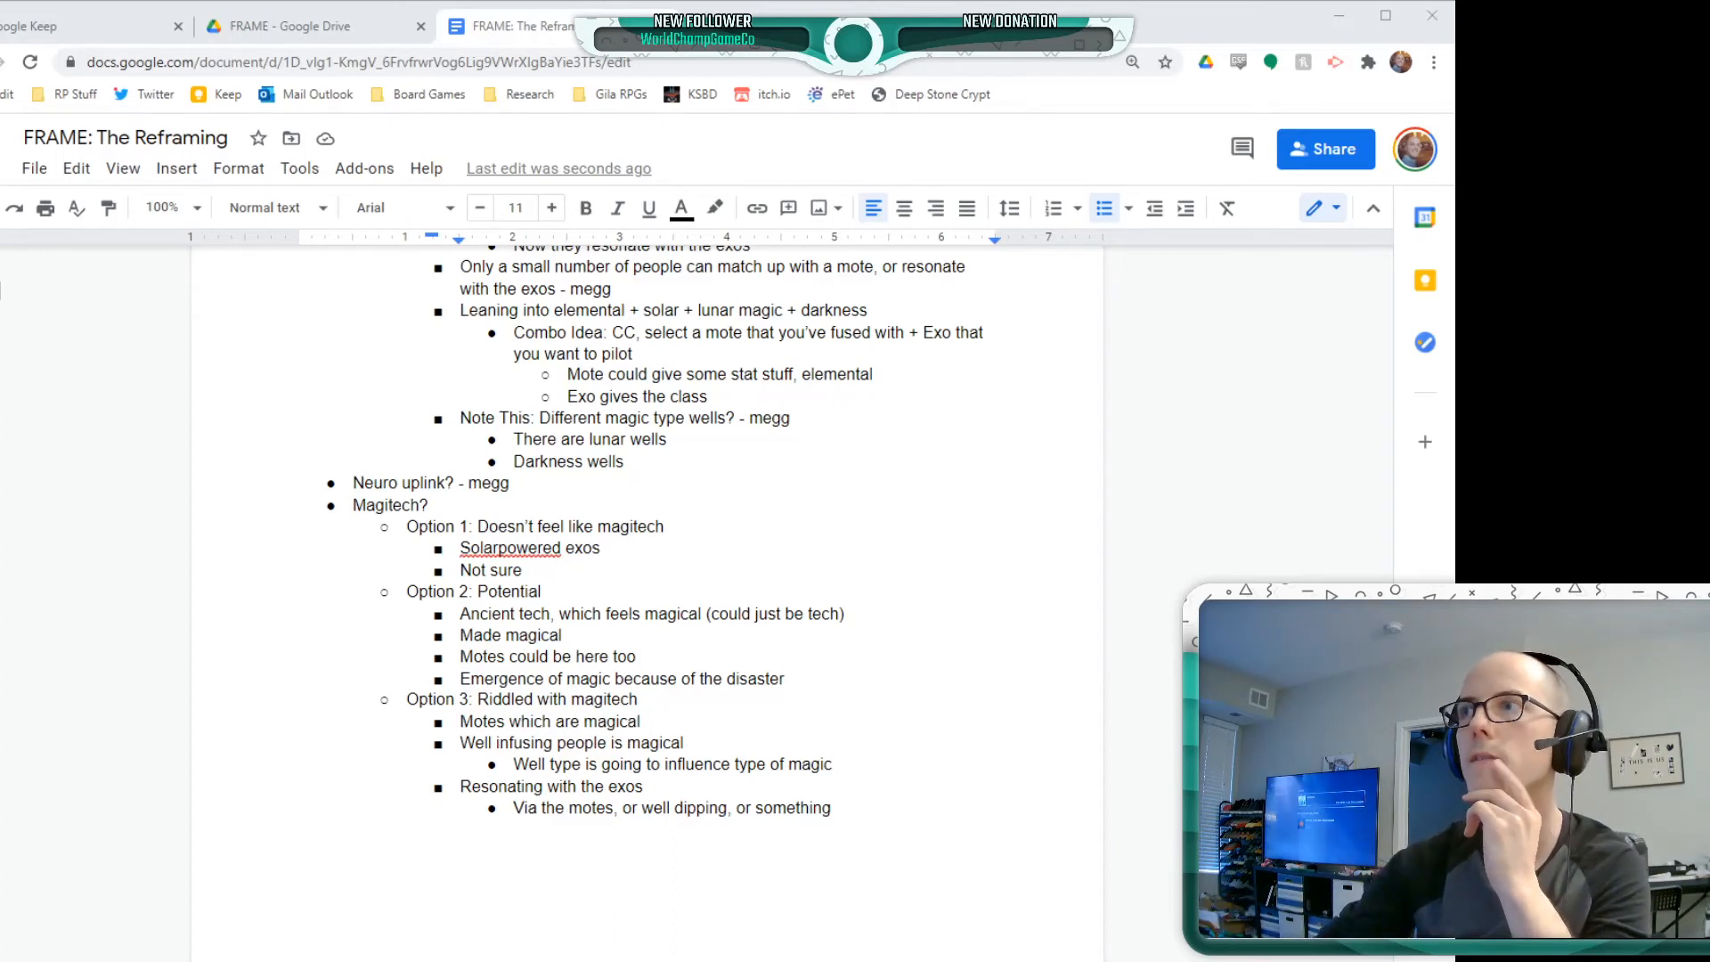
# Nest the bullet "Magitech isn't prevalent, it's rare, we're still trying to understand it" under "Emergence of magic because of the disaster"
pyautogui.click(715, 645)
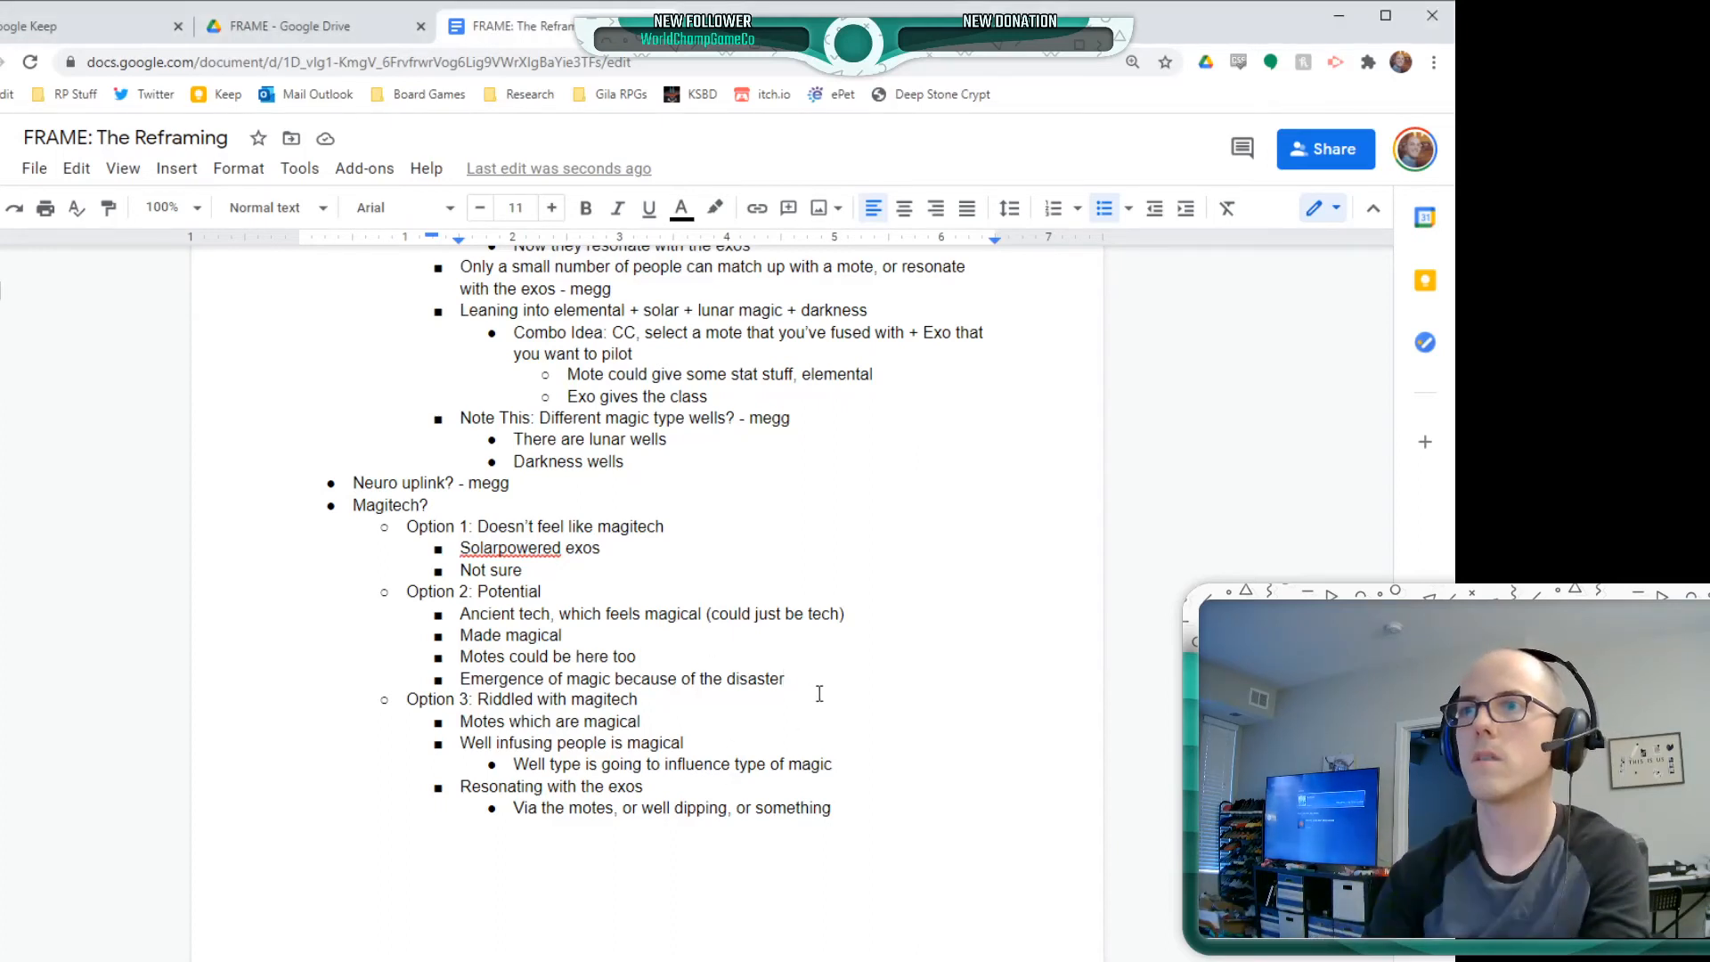
pyautogui.press('Return')
pyautogui.press('Tab')
pyautogui.write('Magit')
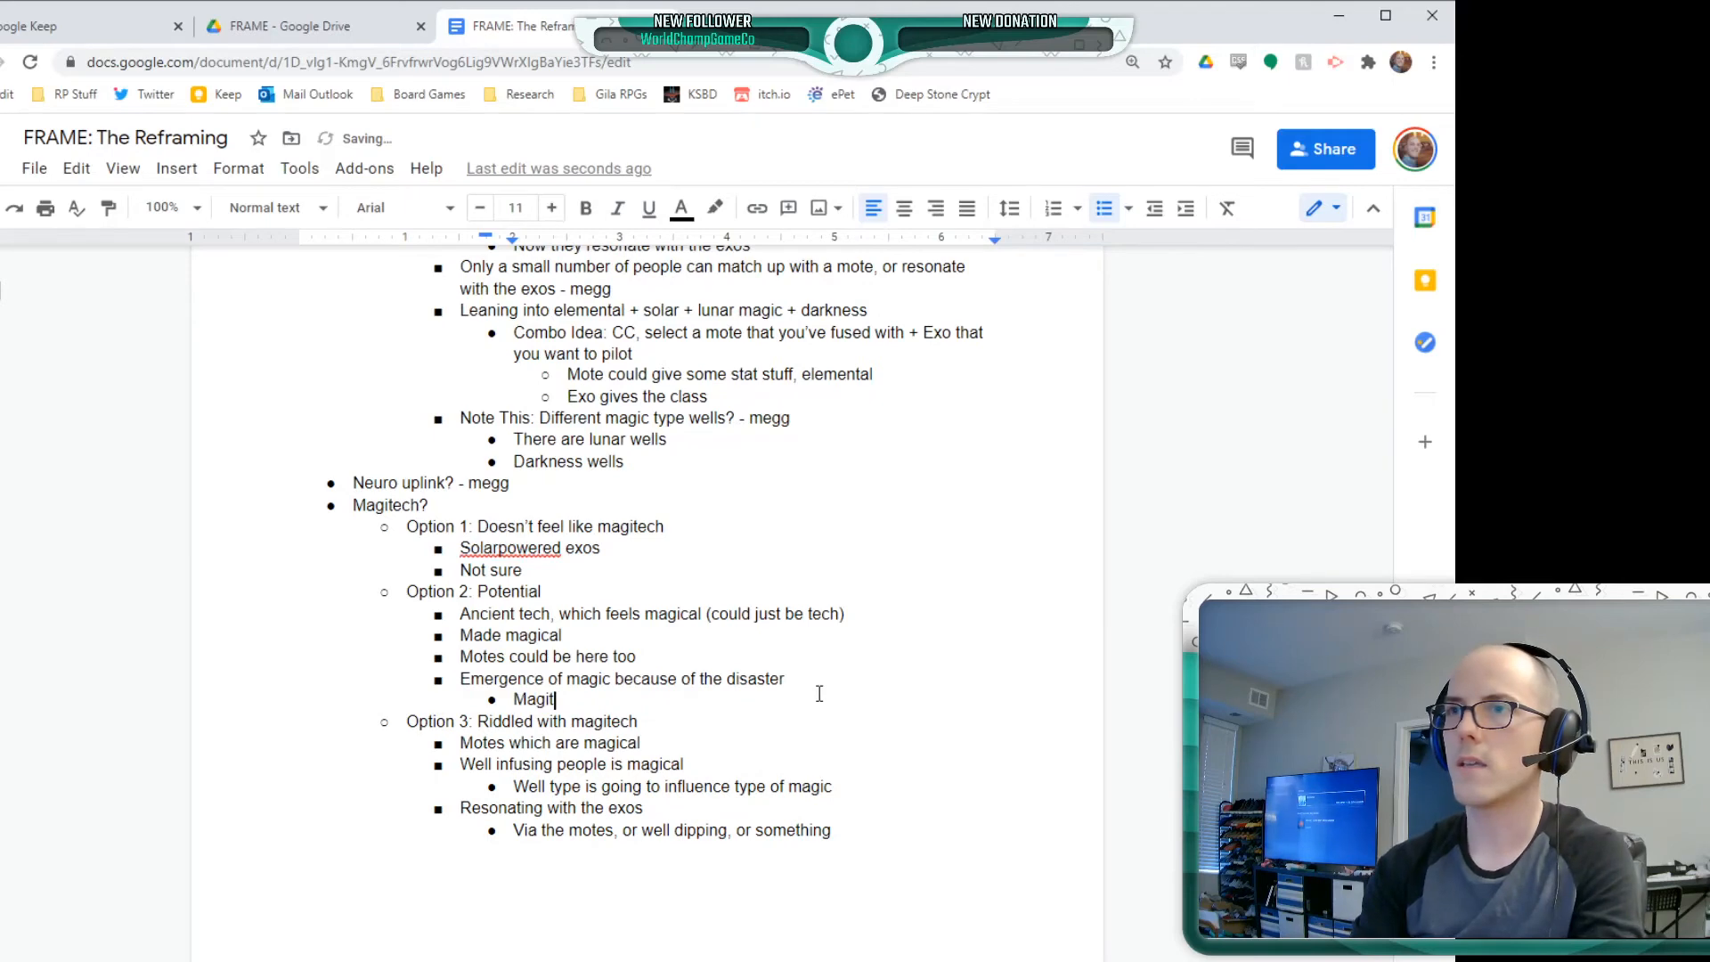
pyautogui.write("ech isn't pr")
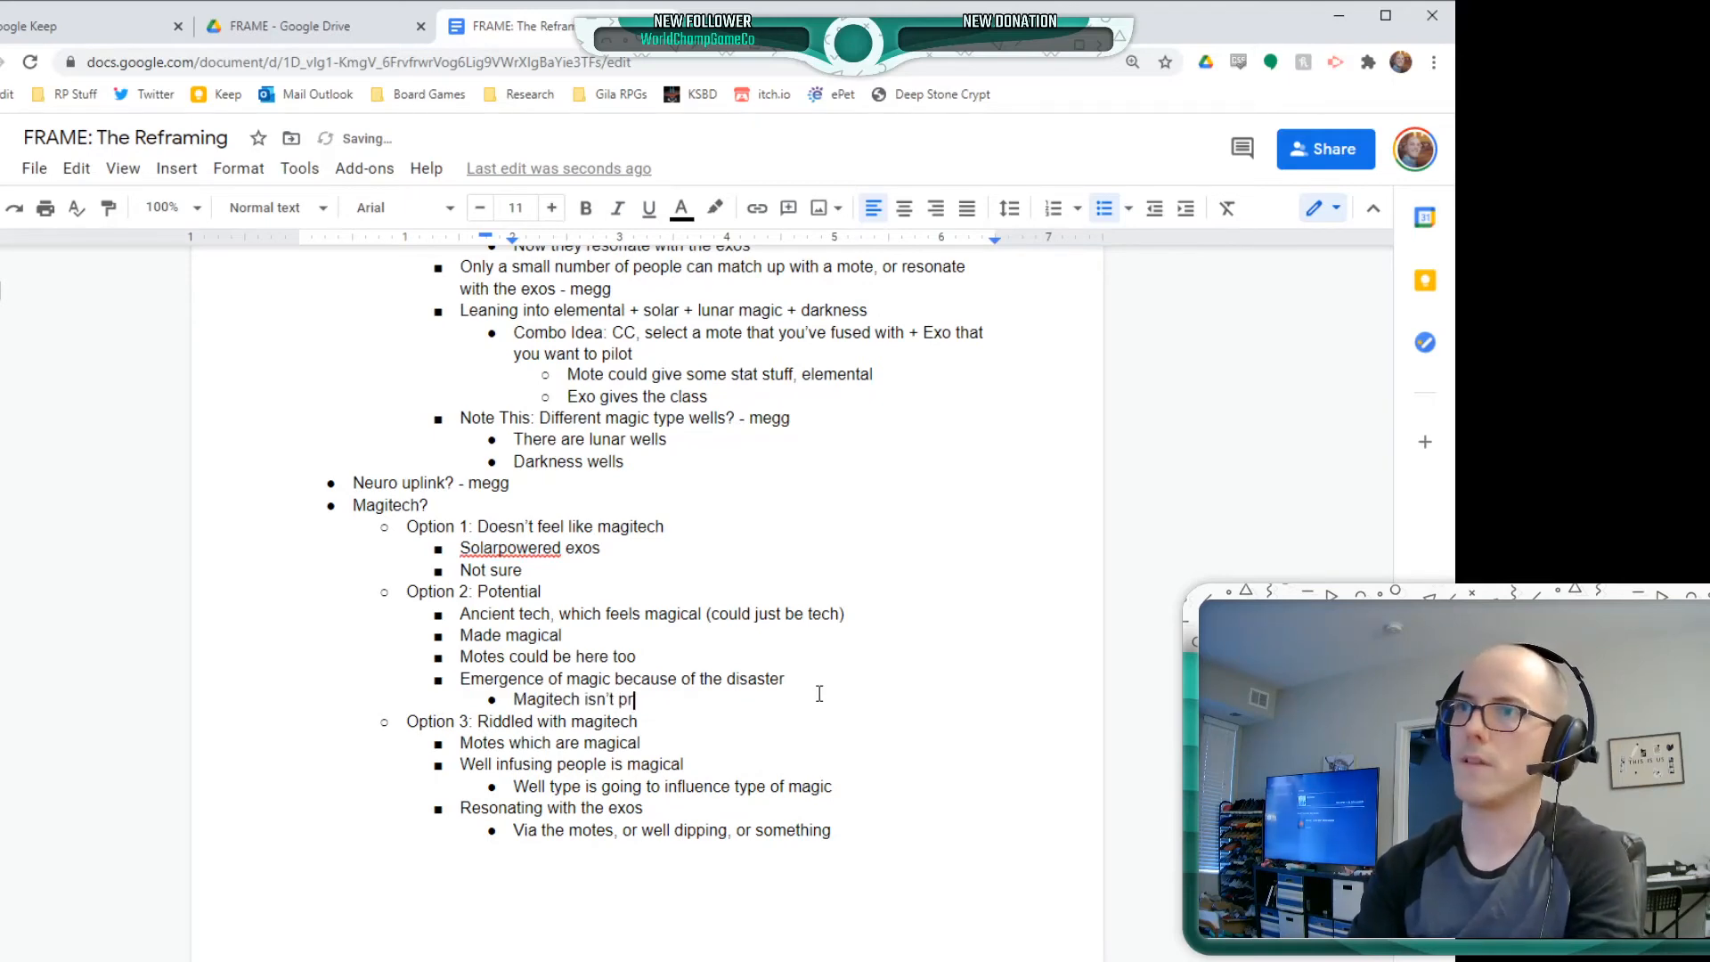
pyautogui.write('eve')
pyautogui.write('lent ')
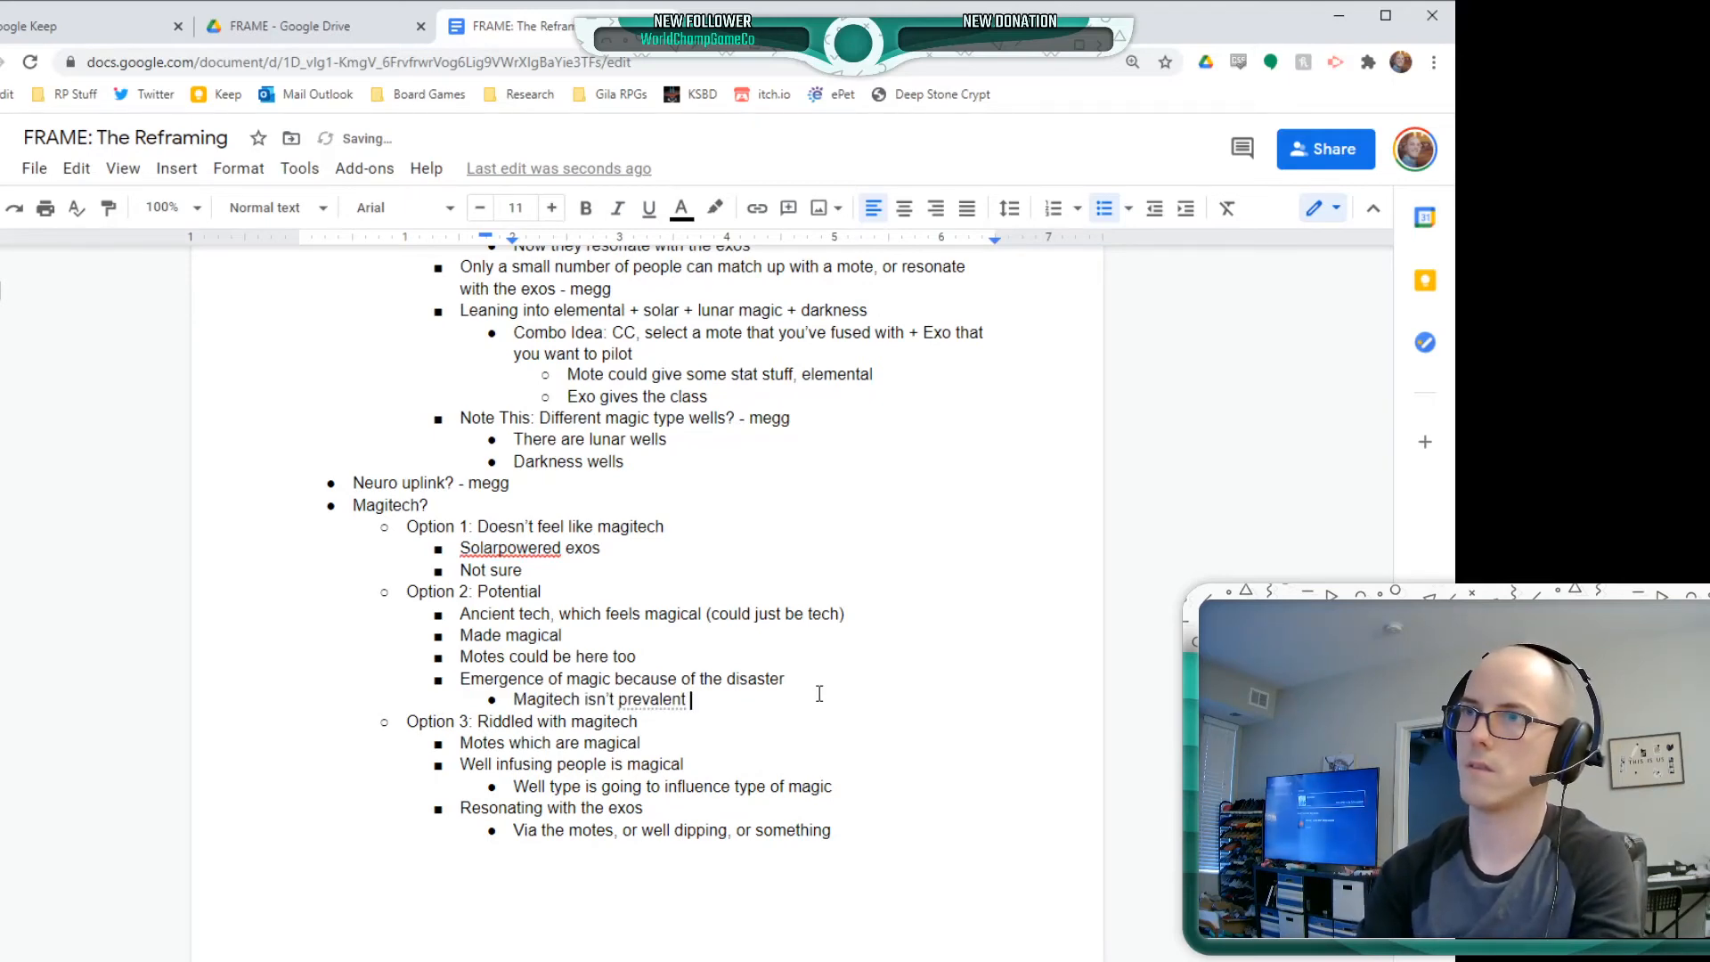
pyautogui.write(", it's ")
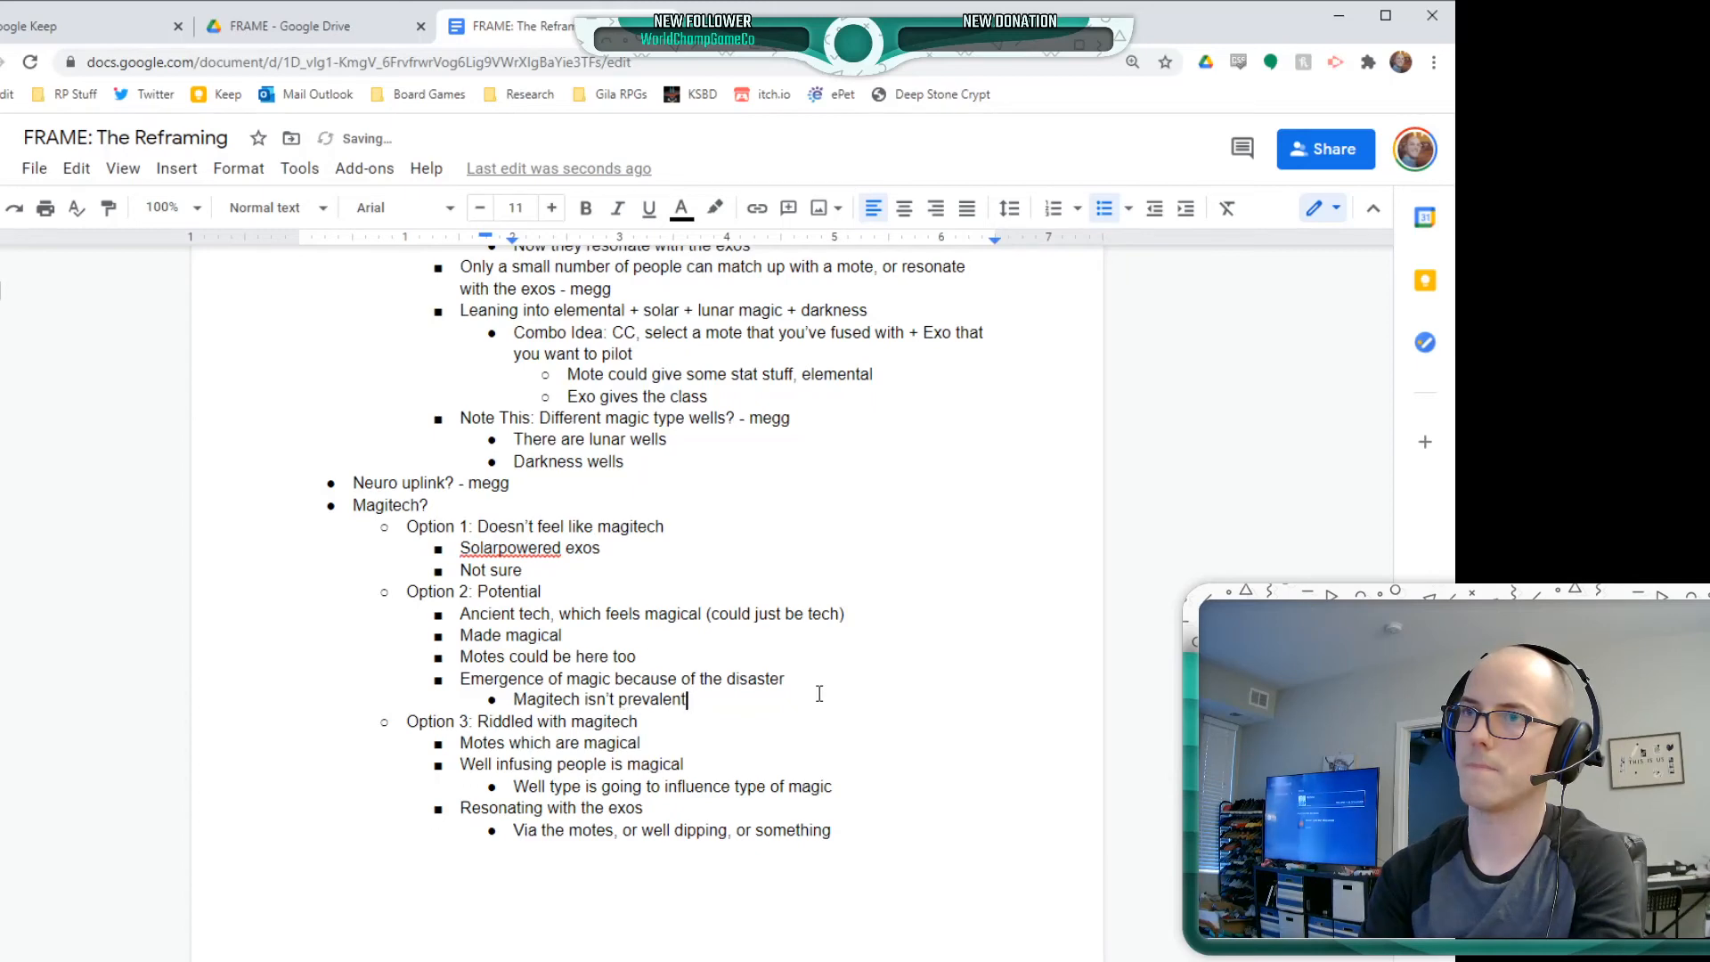
pyautogui.write('rare we')
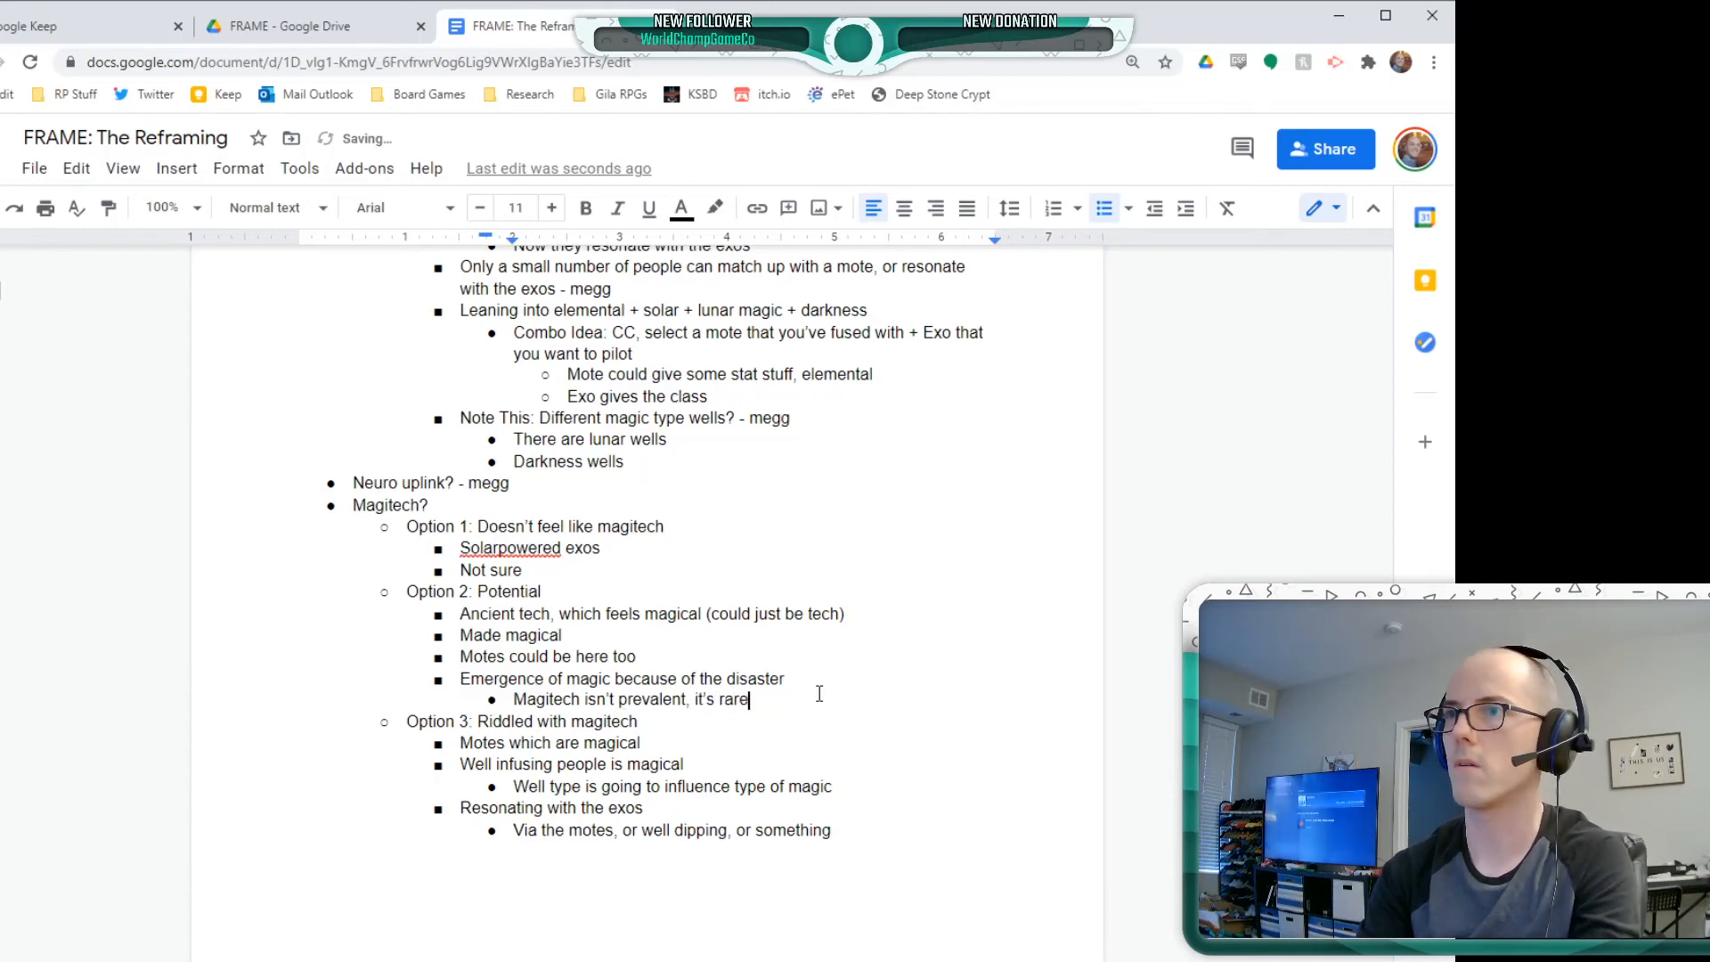
pyautogui.press('BackSpace')
pyautogui.press('BackSpace')
pyautogui.press('BackSpace')
pyautogui.write(", we're still trying to u")
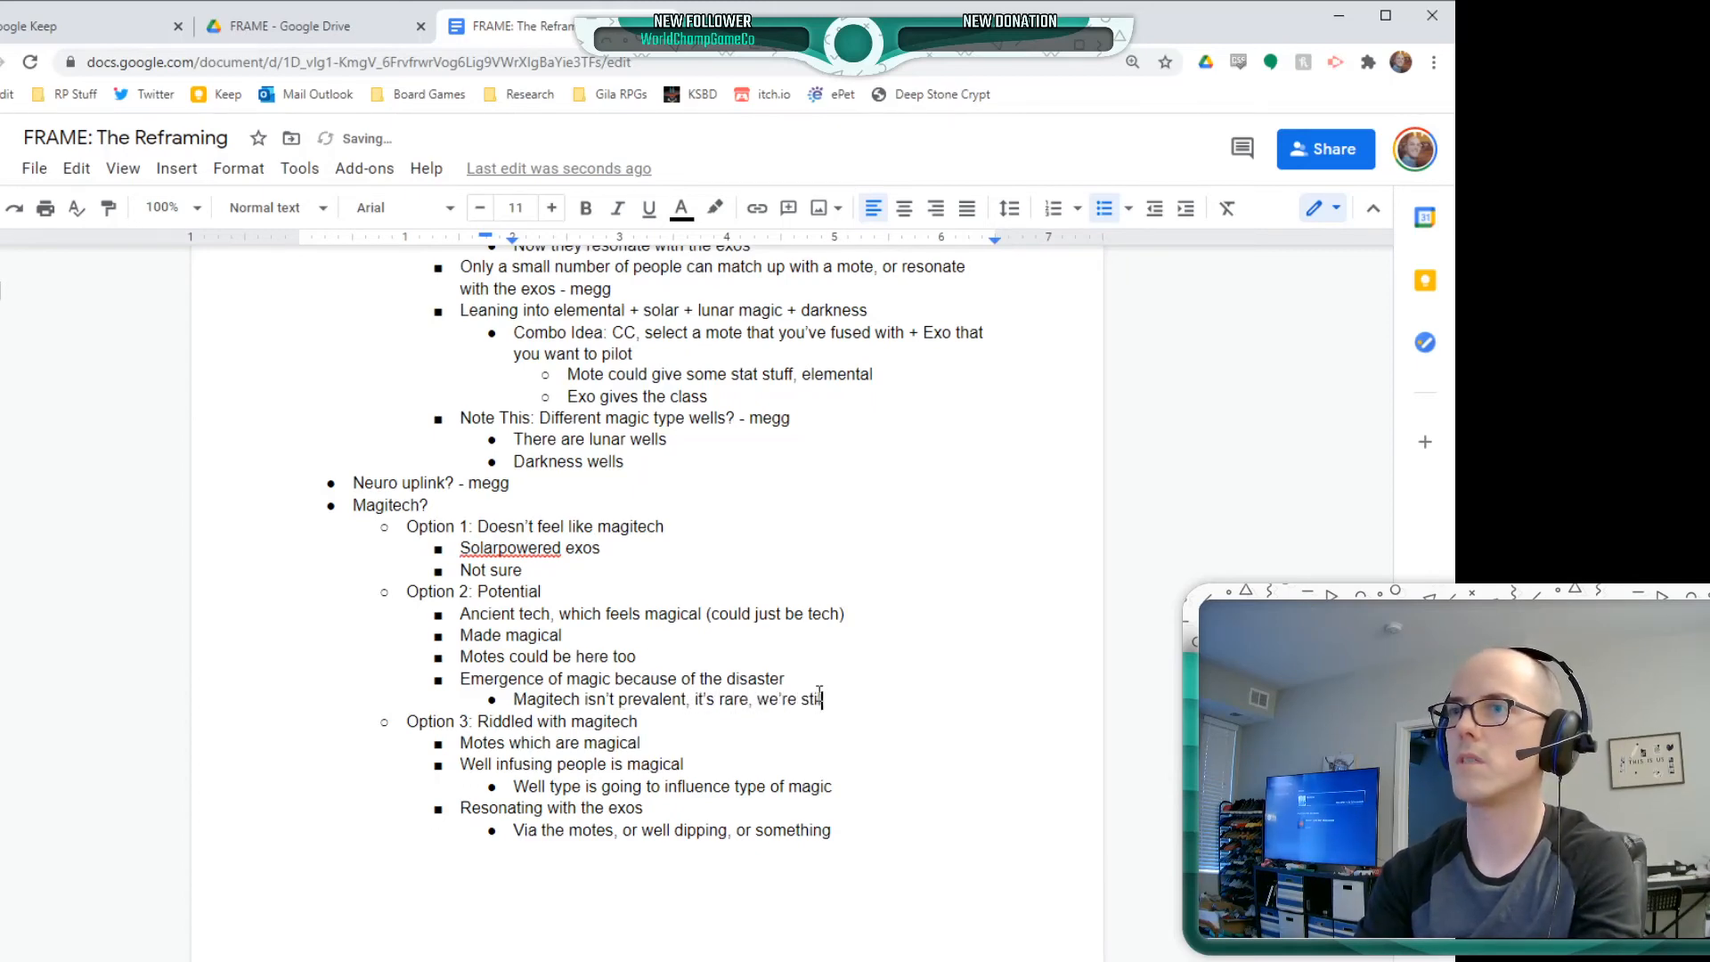
pyautogui.write('nderstand it')
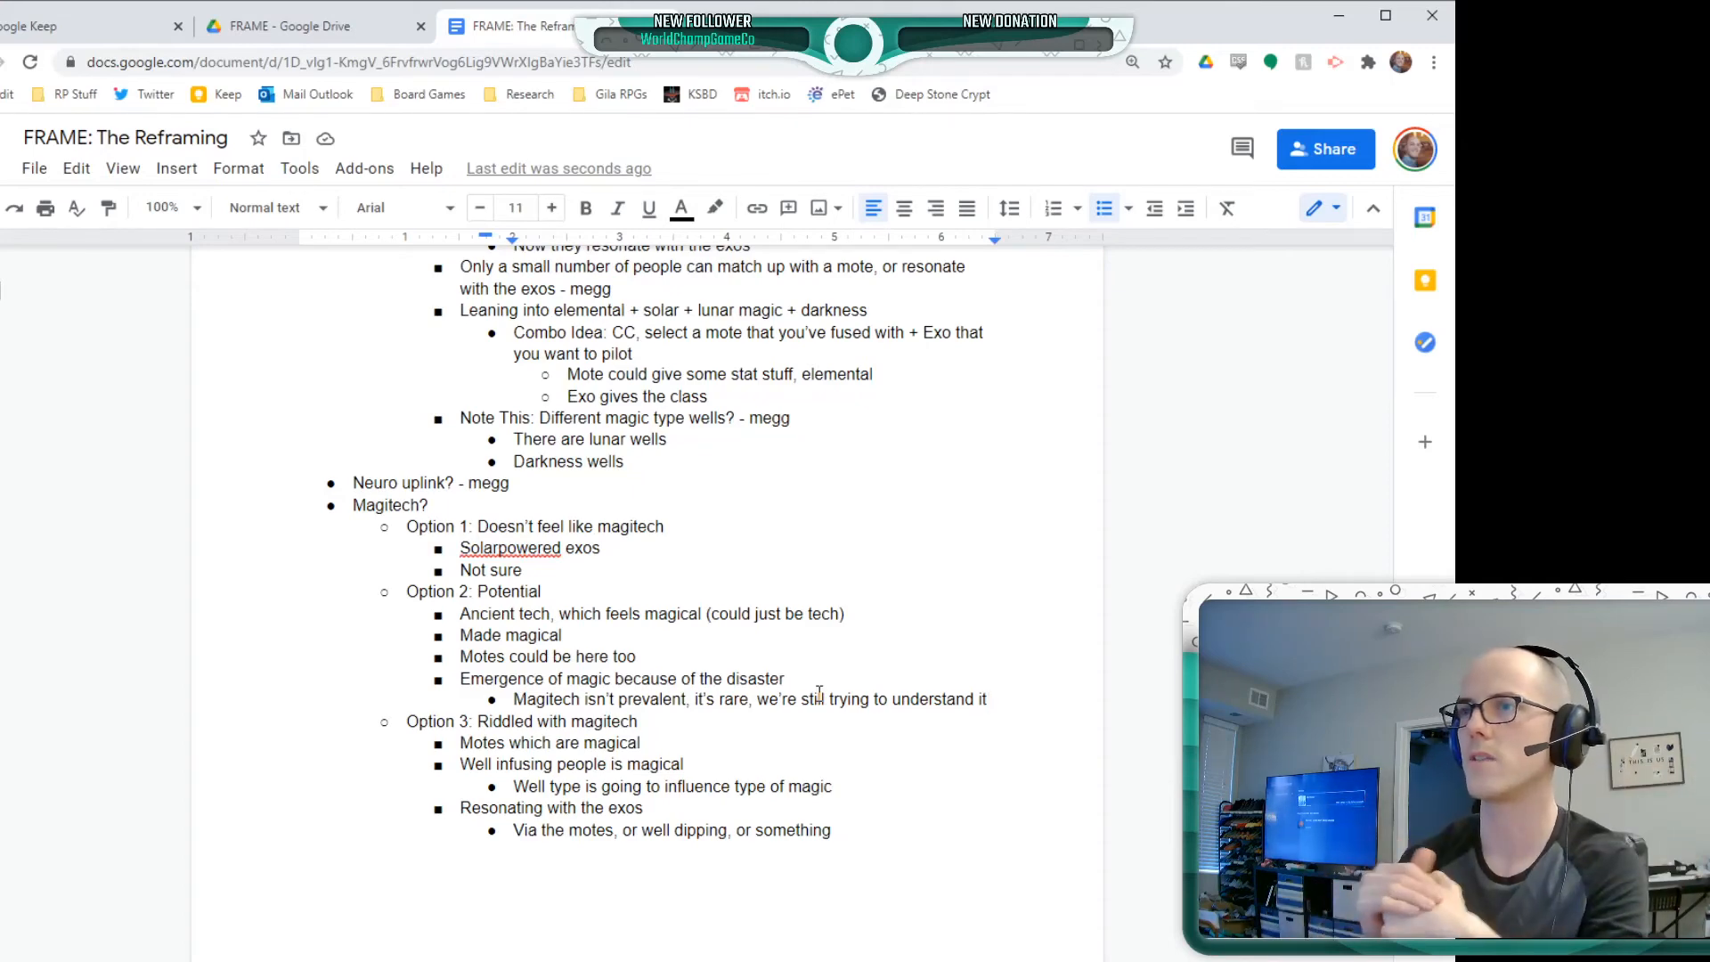
# Nest the bullet "Bigger in places with bigger wells" one level below the note about magitech being rare
pyautogui.press('Return')
pyautogui.press('Tab')
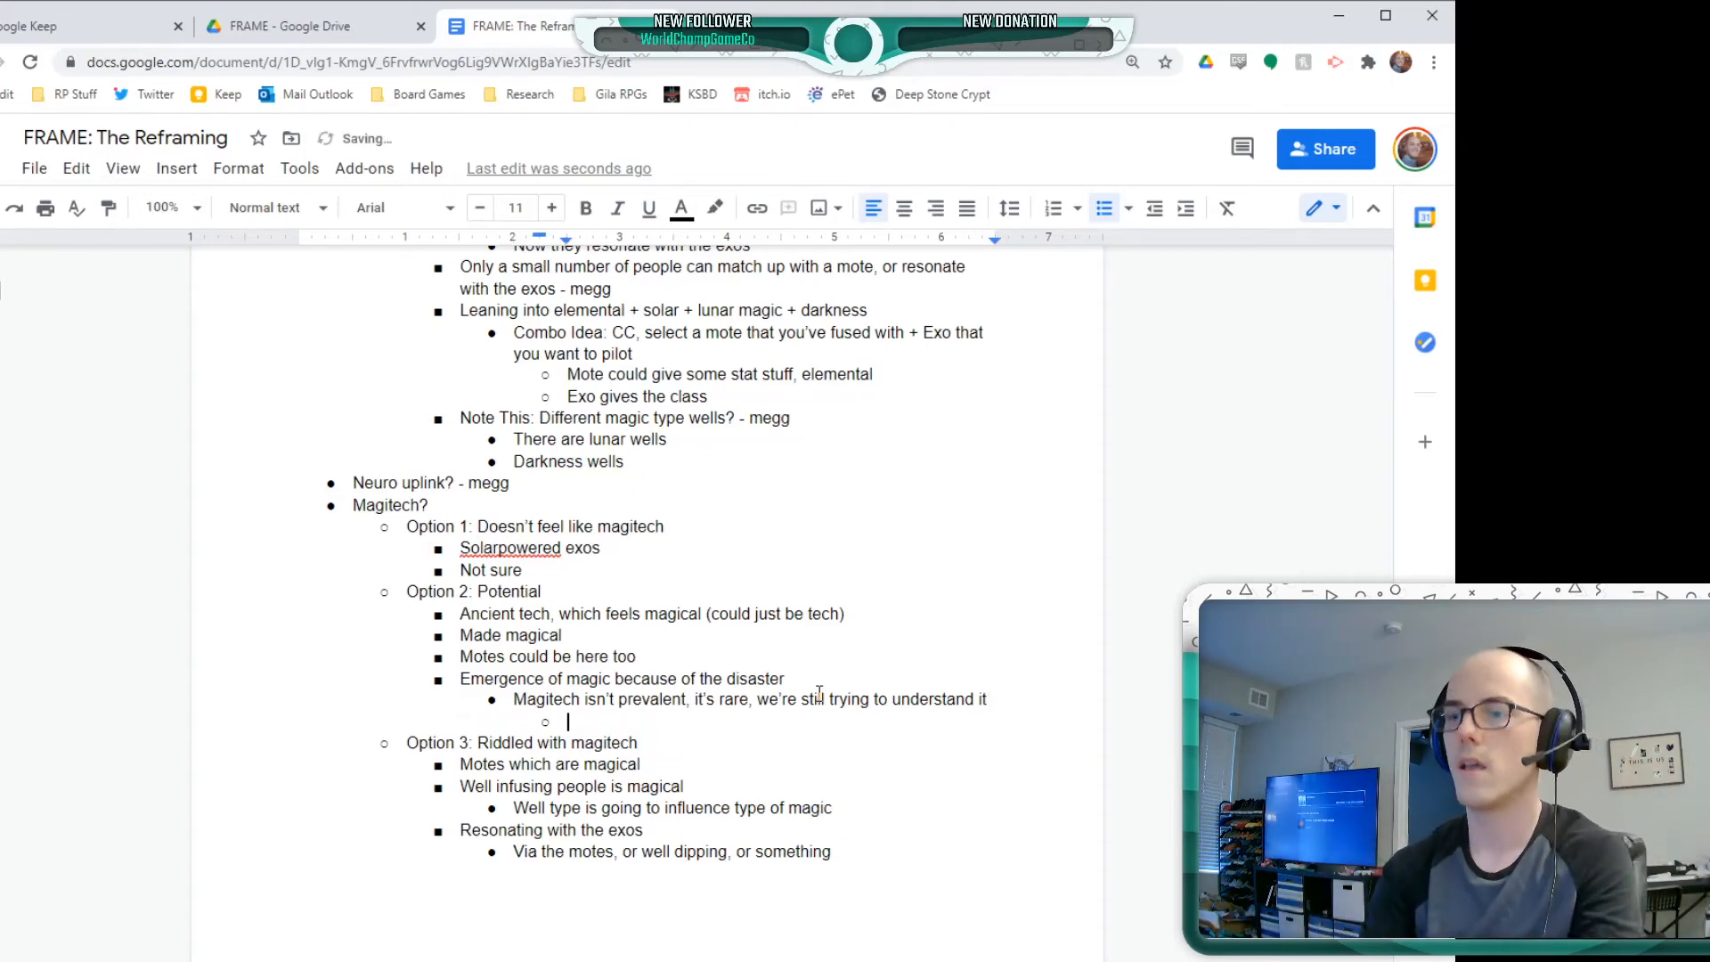
pyautogui.write('Bigger in playe')
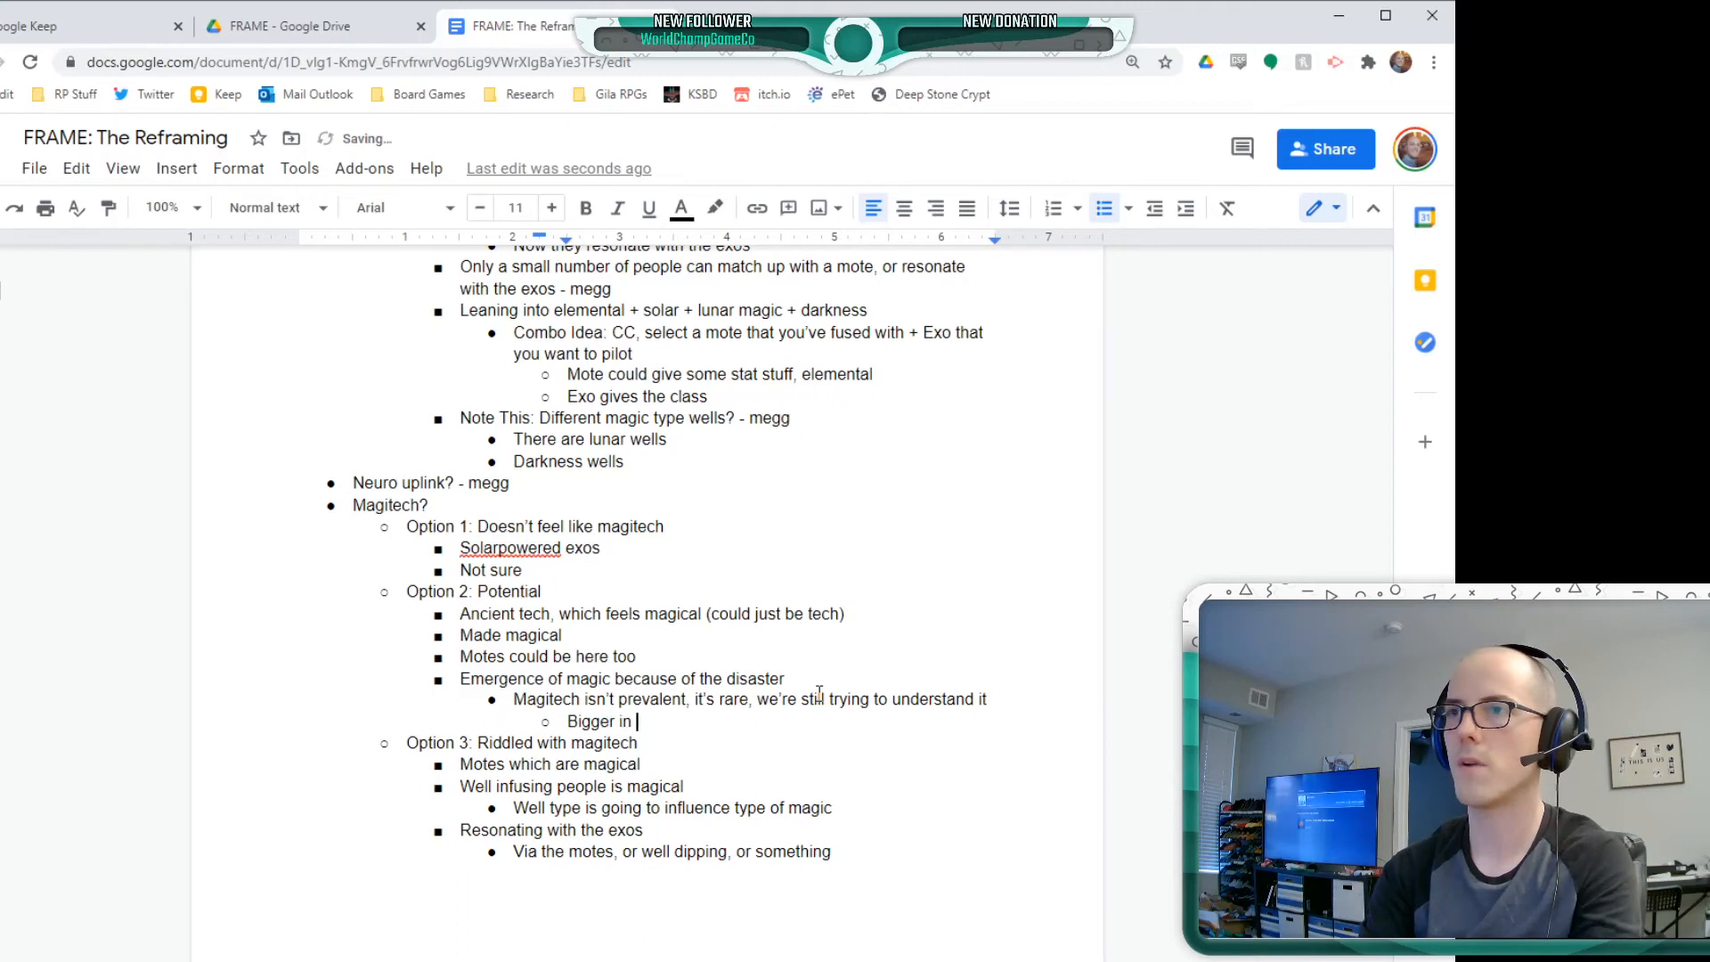
pyautogui.press('BackSpace')
pyautogui.press('BackSpace')
pyautogui.write('ces wi')
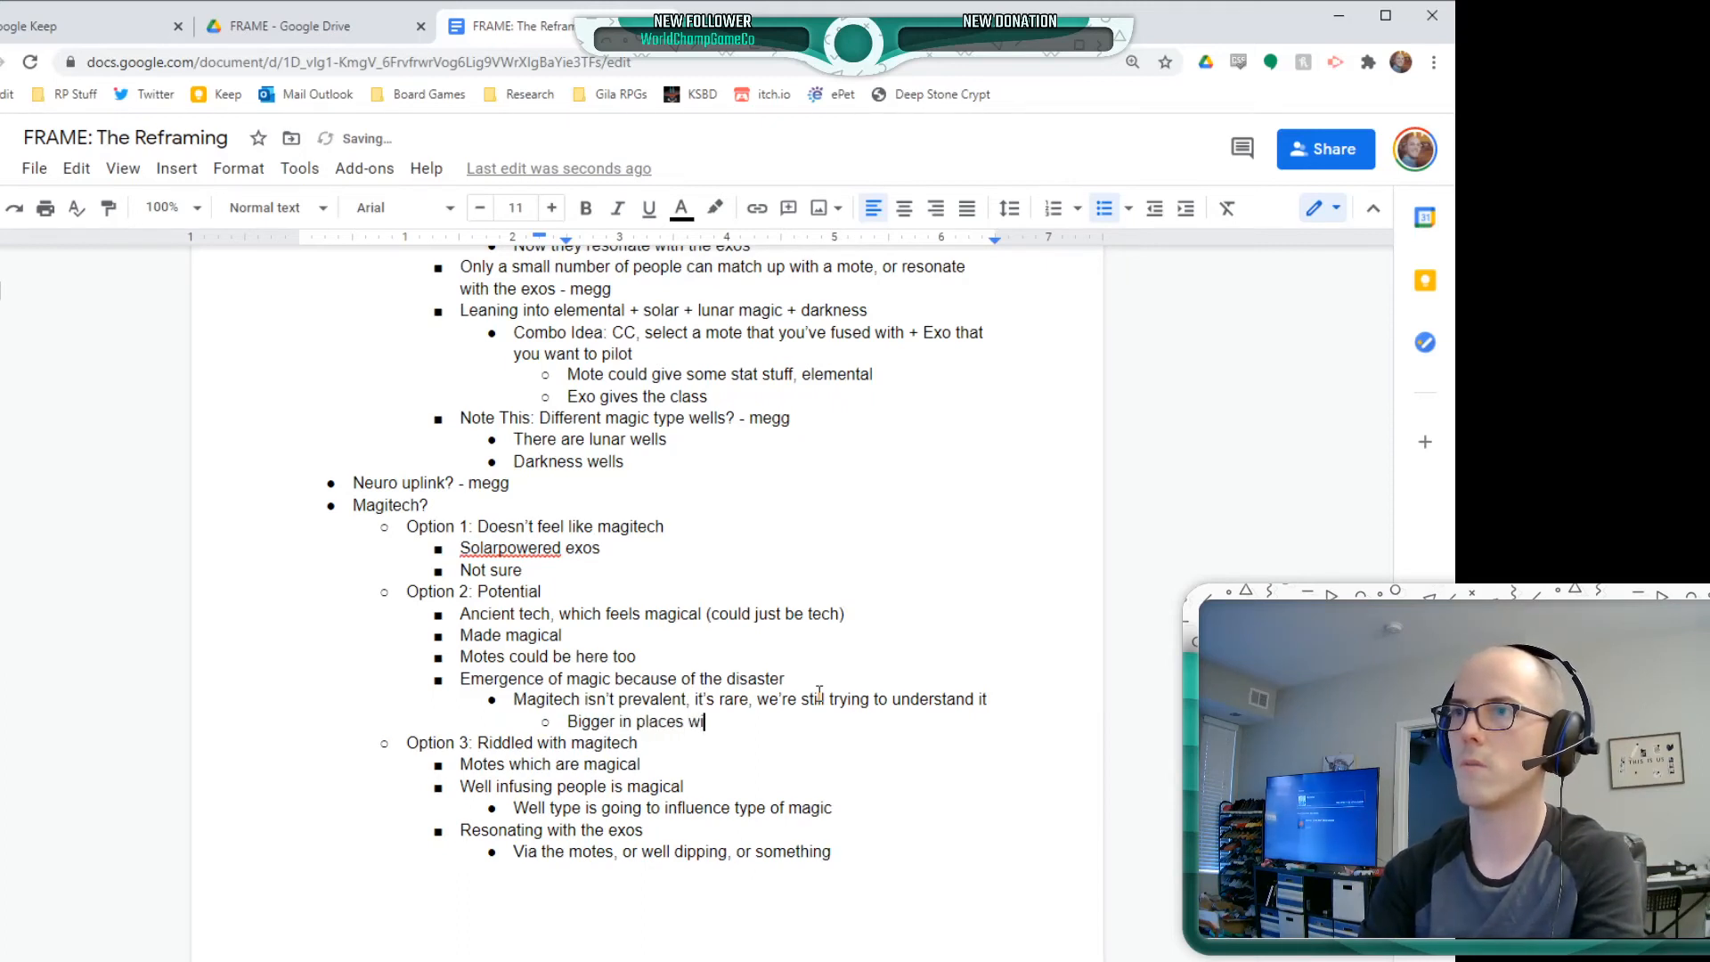
pyautogui.write('th big')
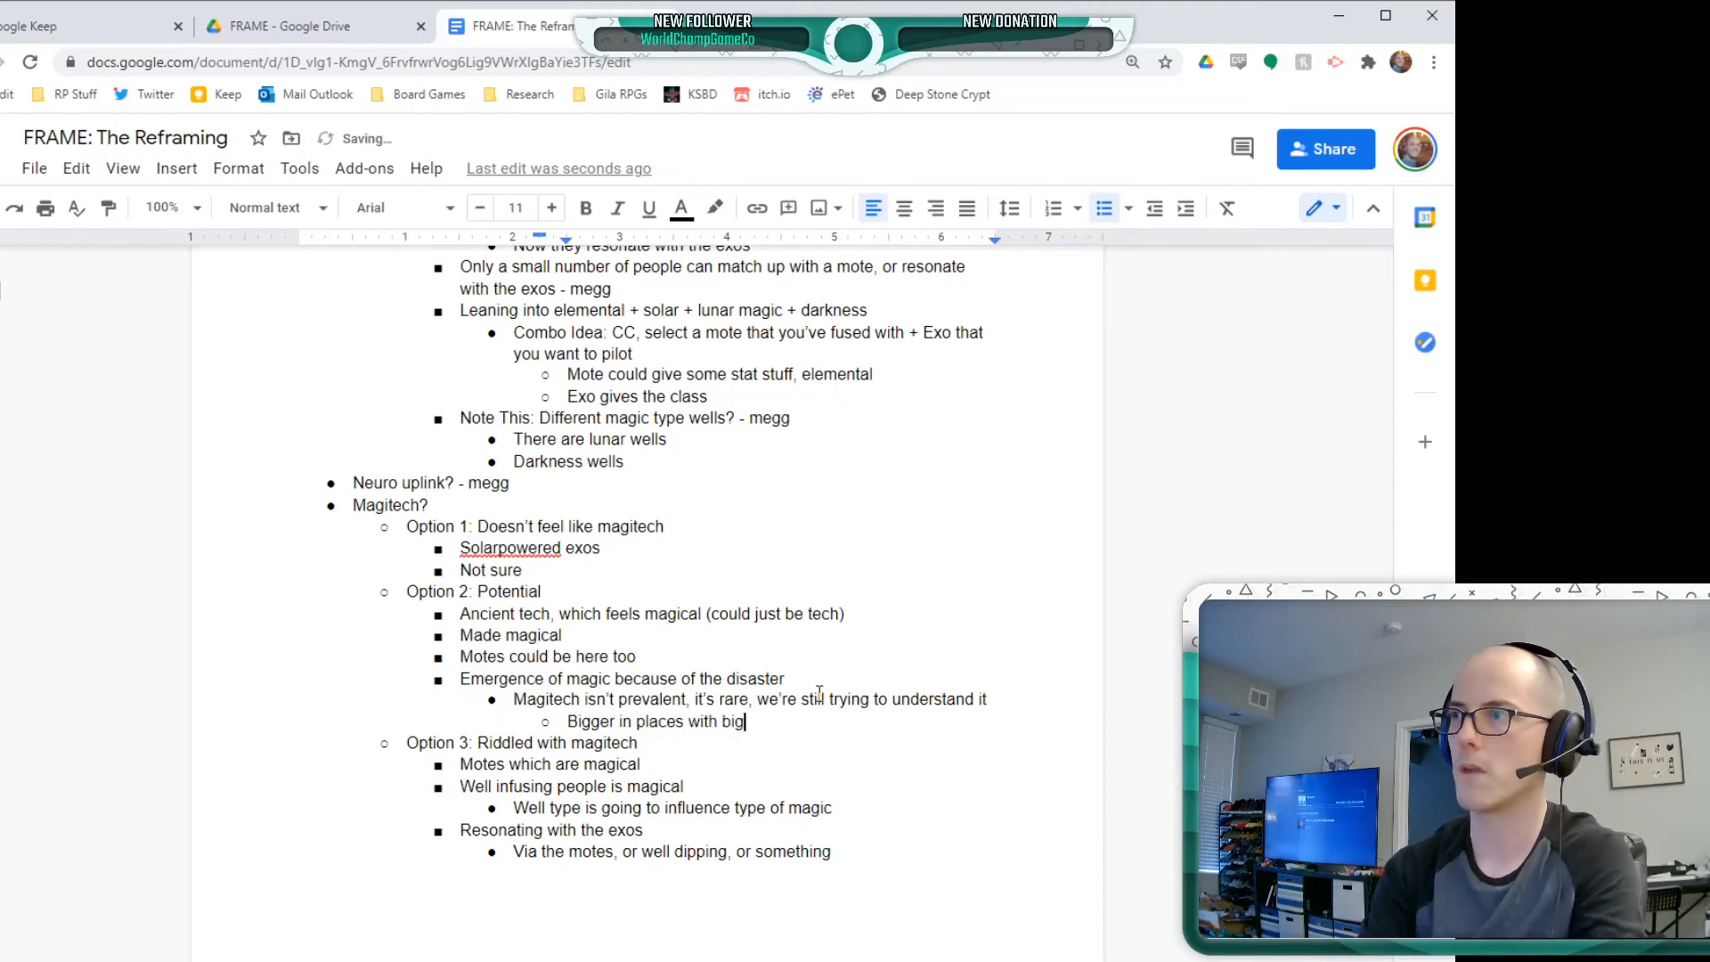
pyautogui.write('ger wells')
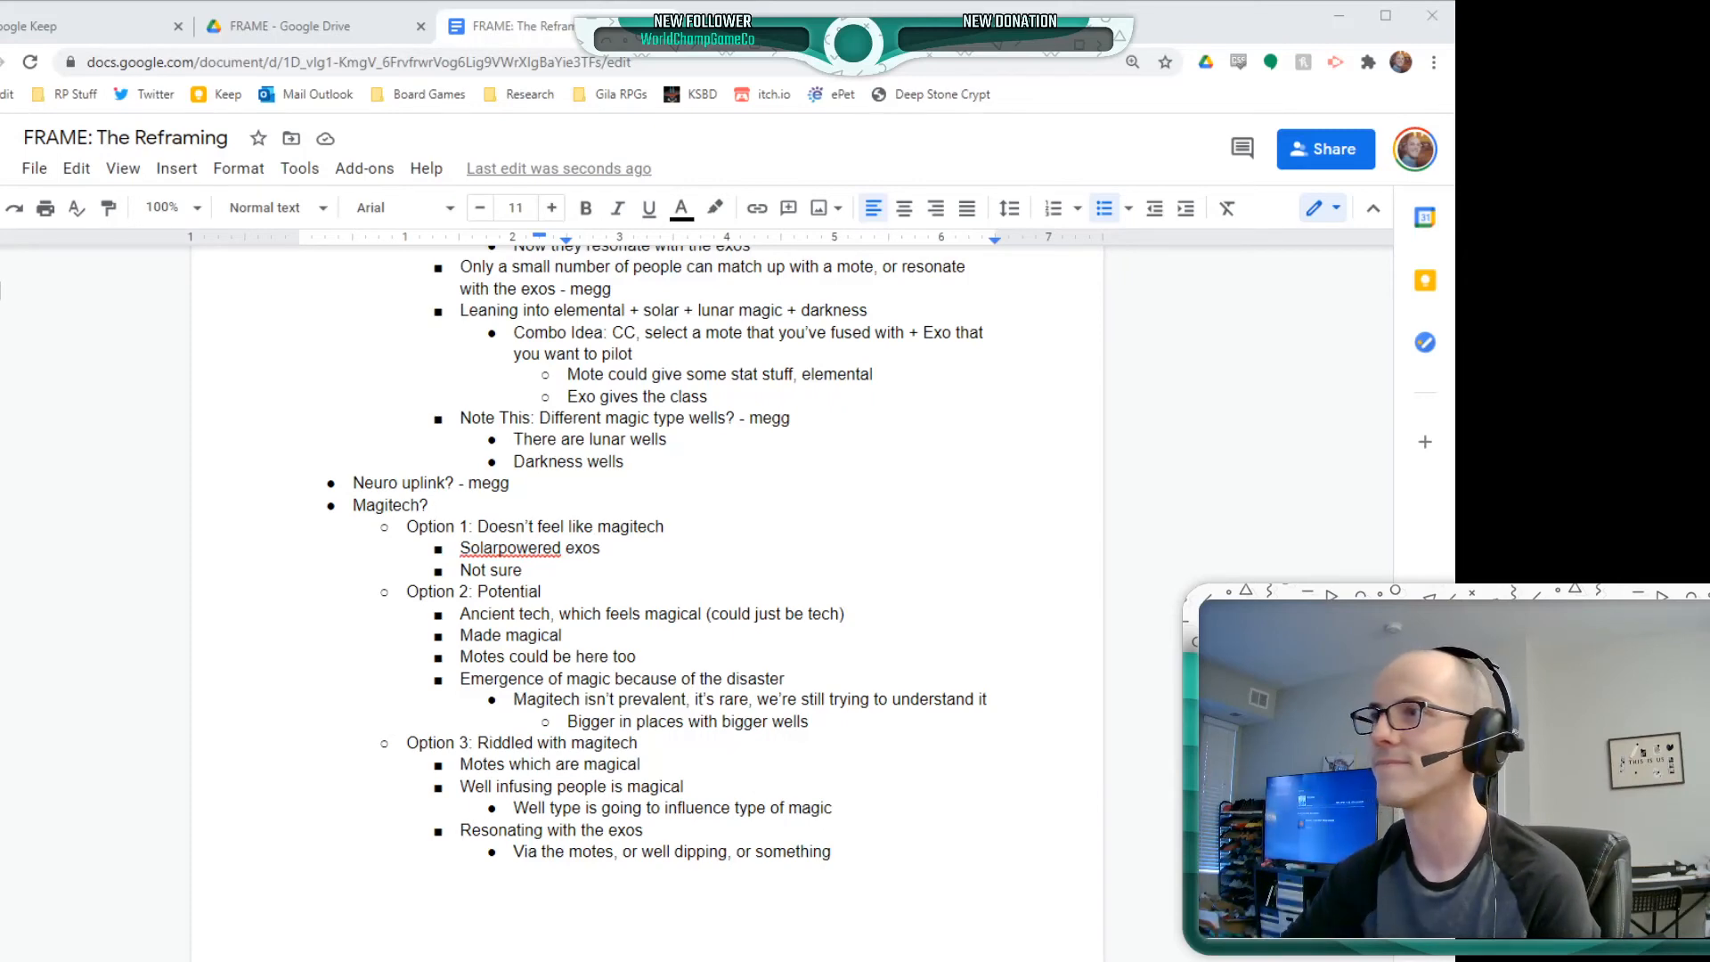
pyautogui.click(233, 529)
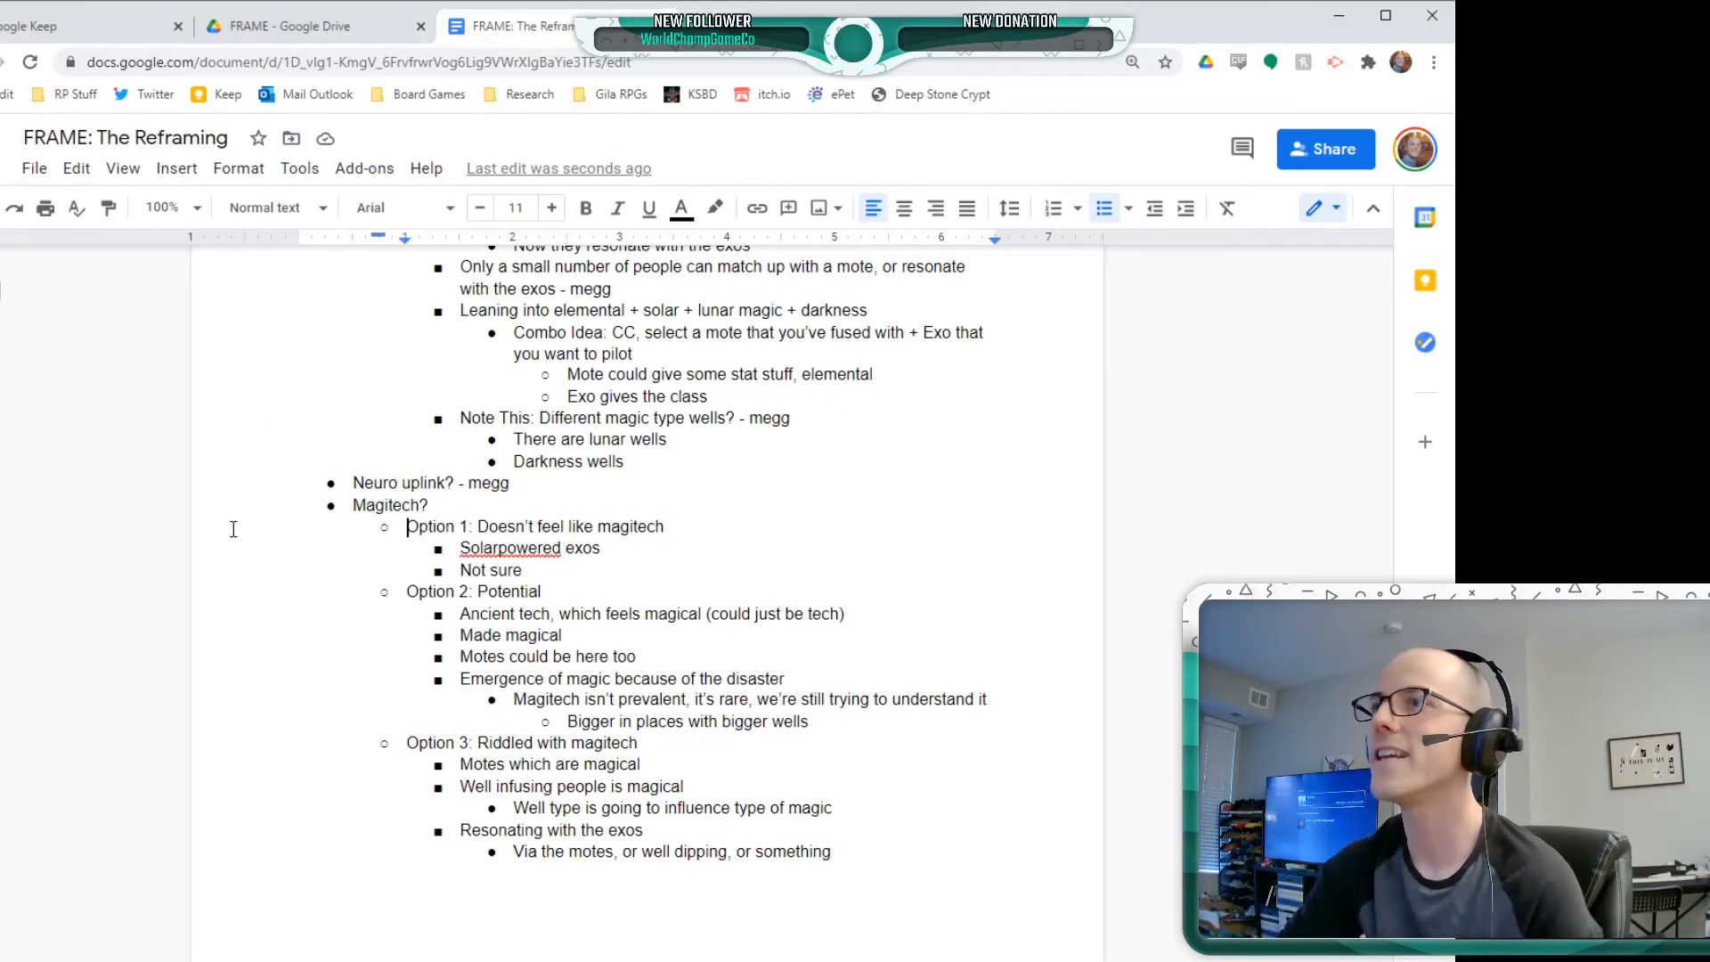
pyautogui.scroll(-3, 740, 692)
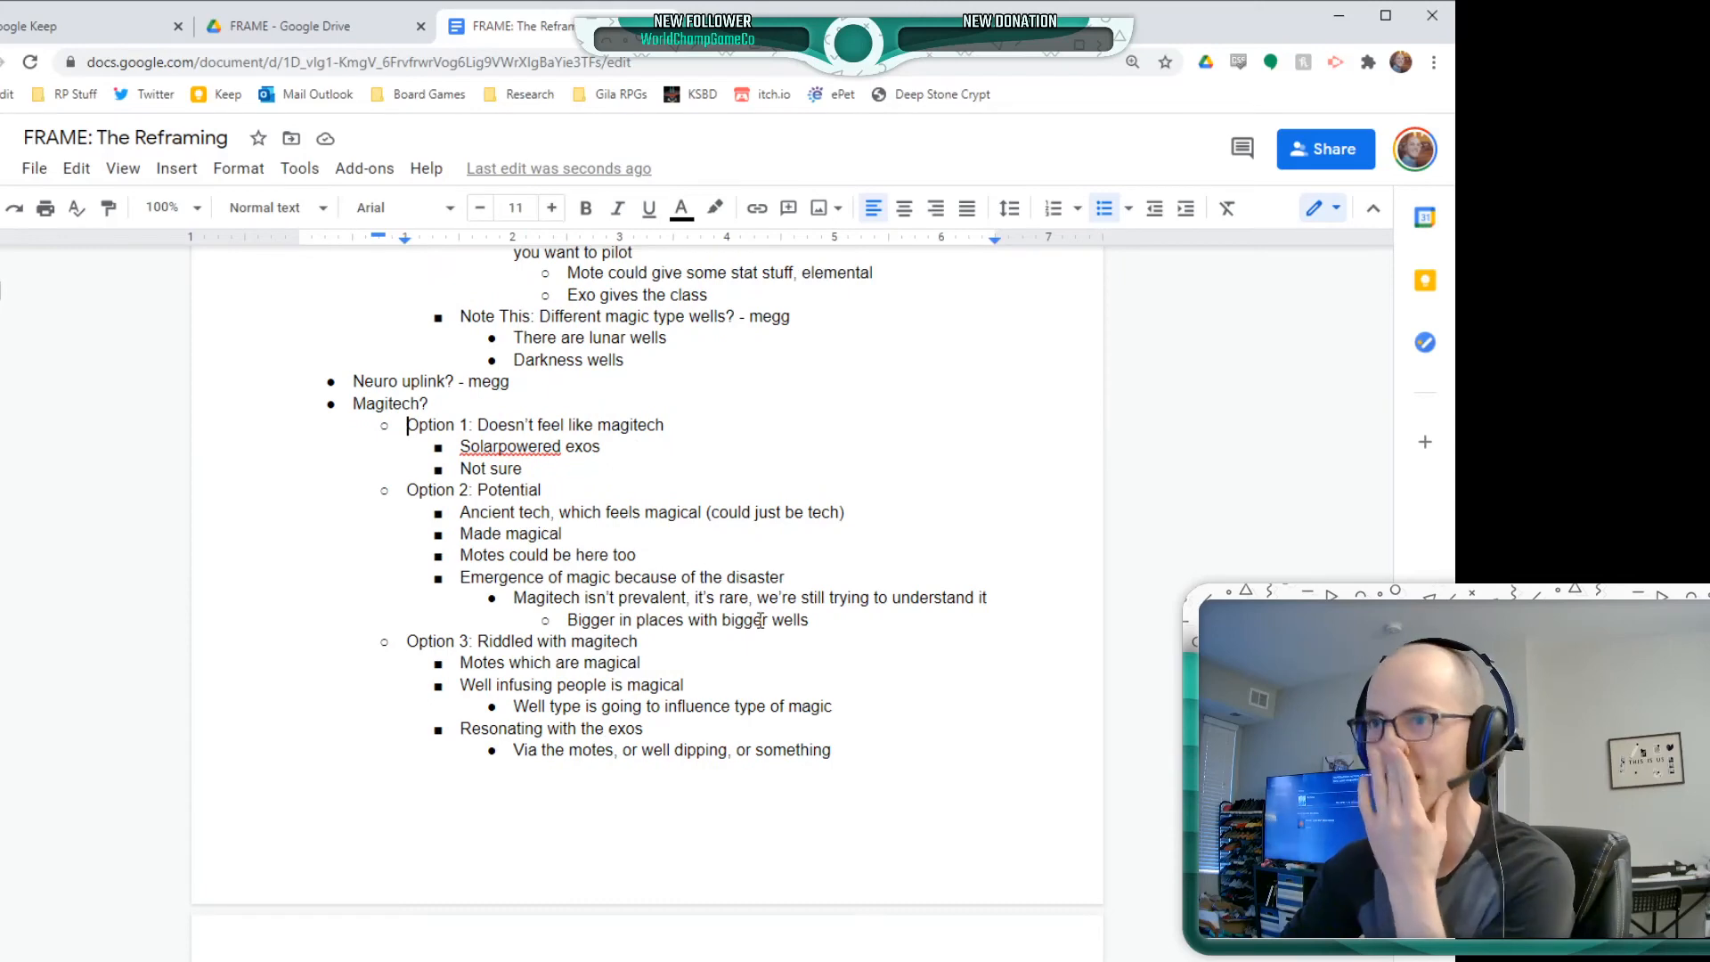
pyautogui.hotkey('alt', 'Tab')
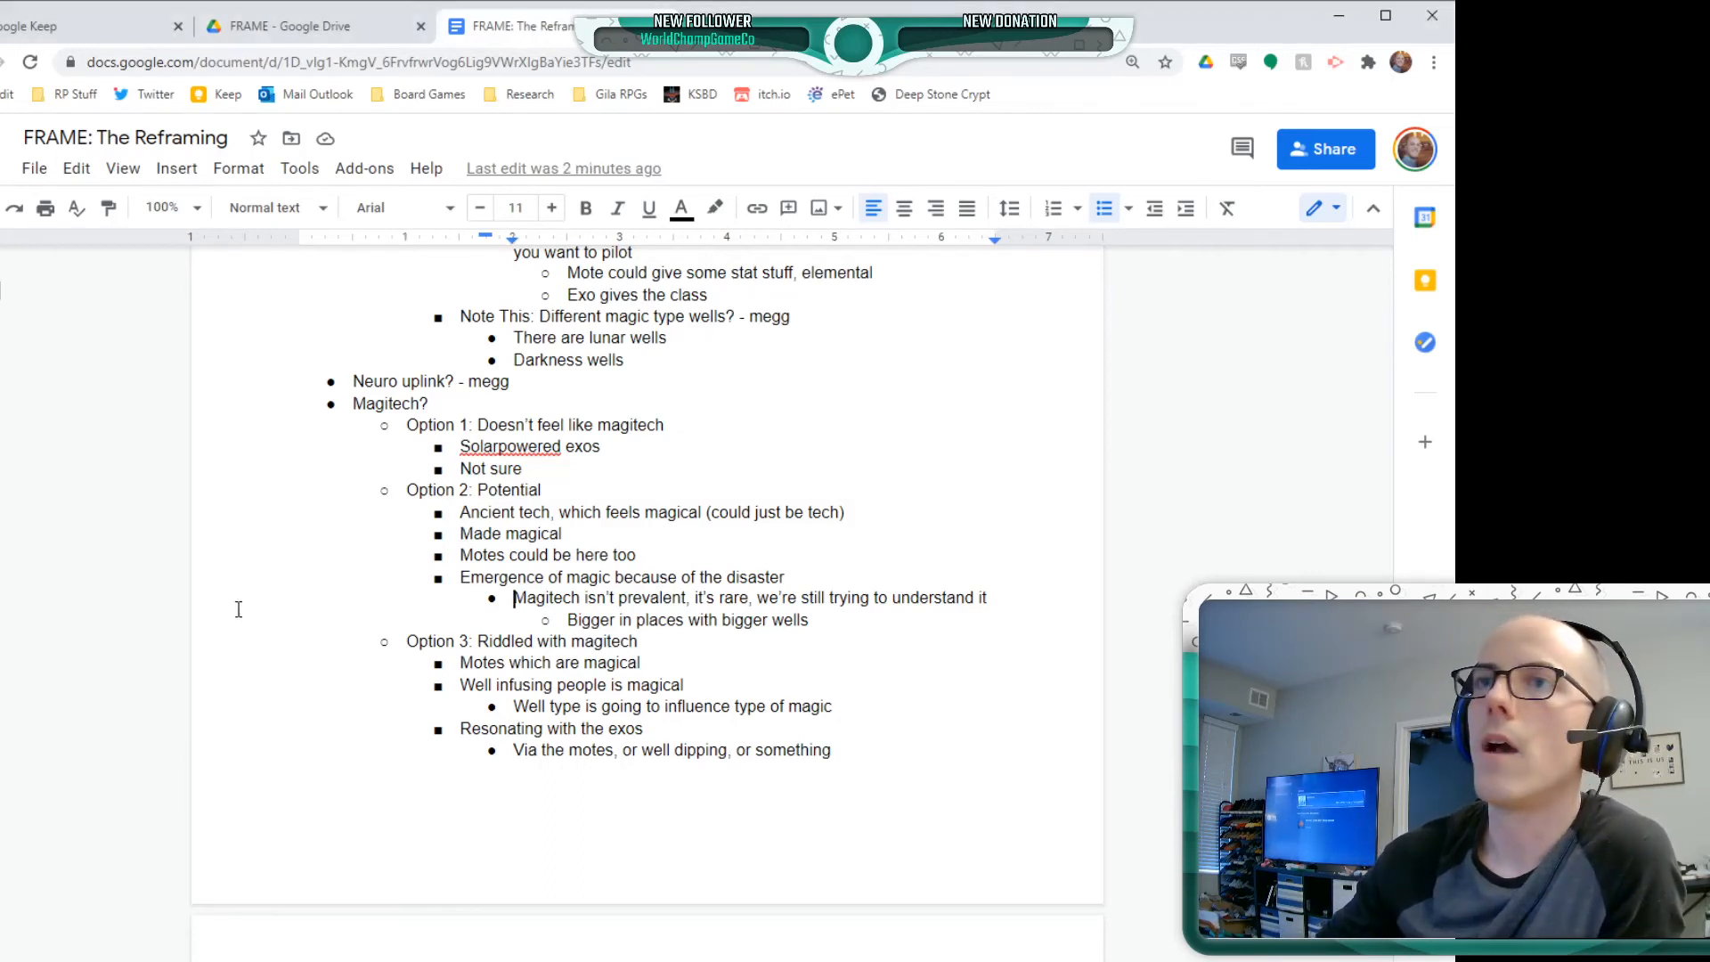
pyautogui.click(870, 775)
pyautogui.scroll(-1, 907, 867)
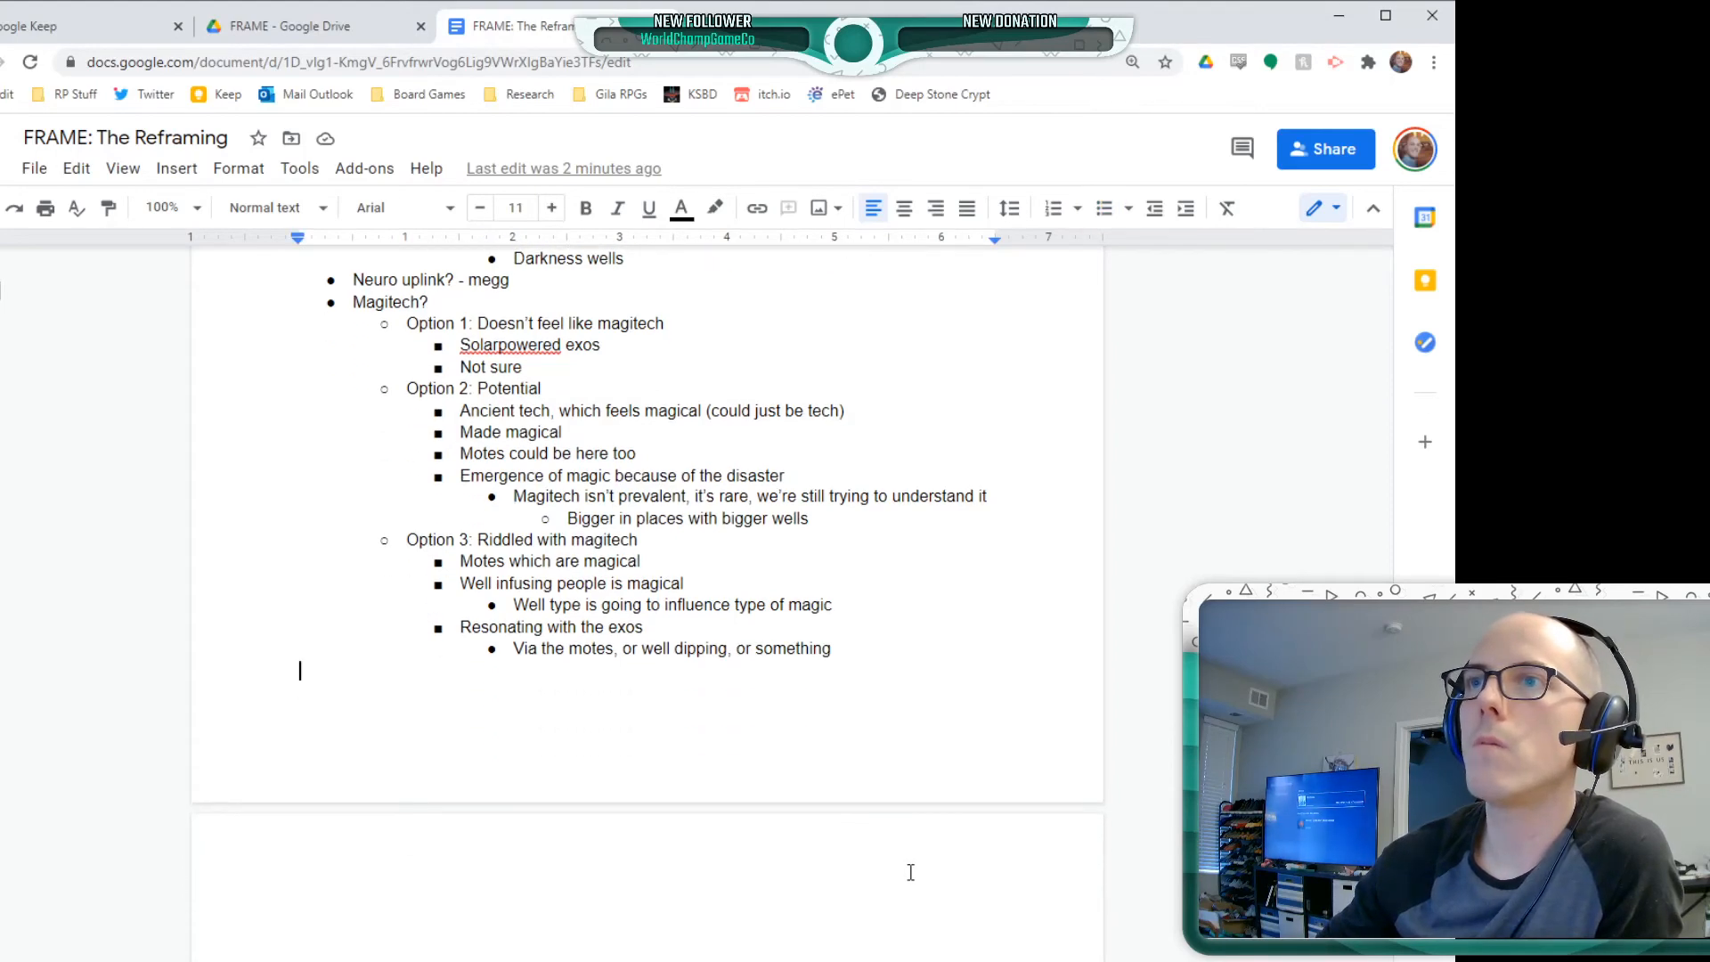
pyautogui.scroll(3, 459, 712)
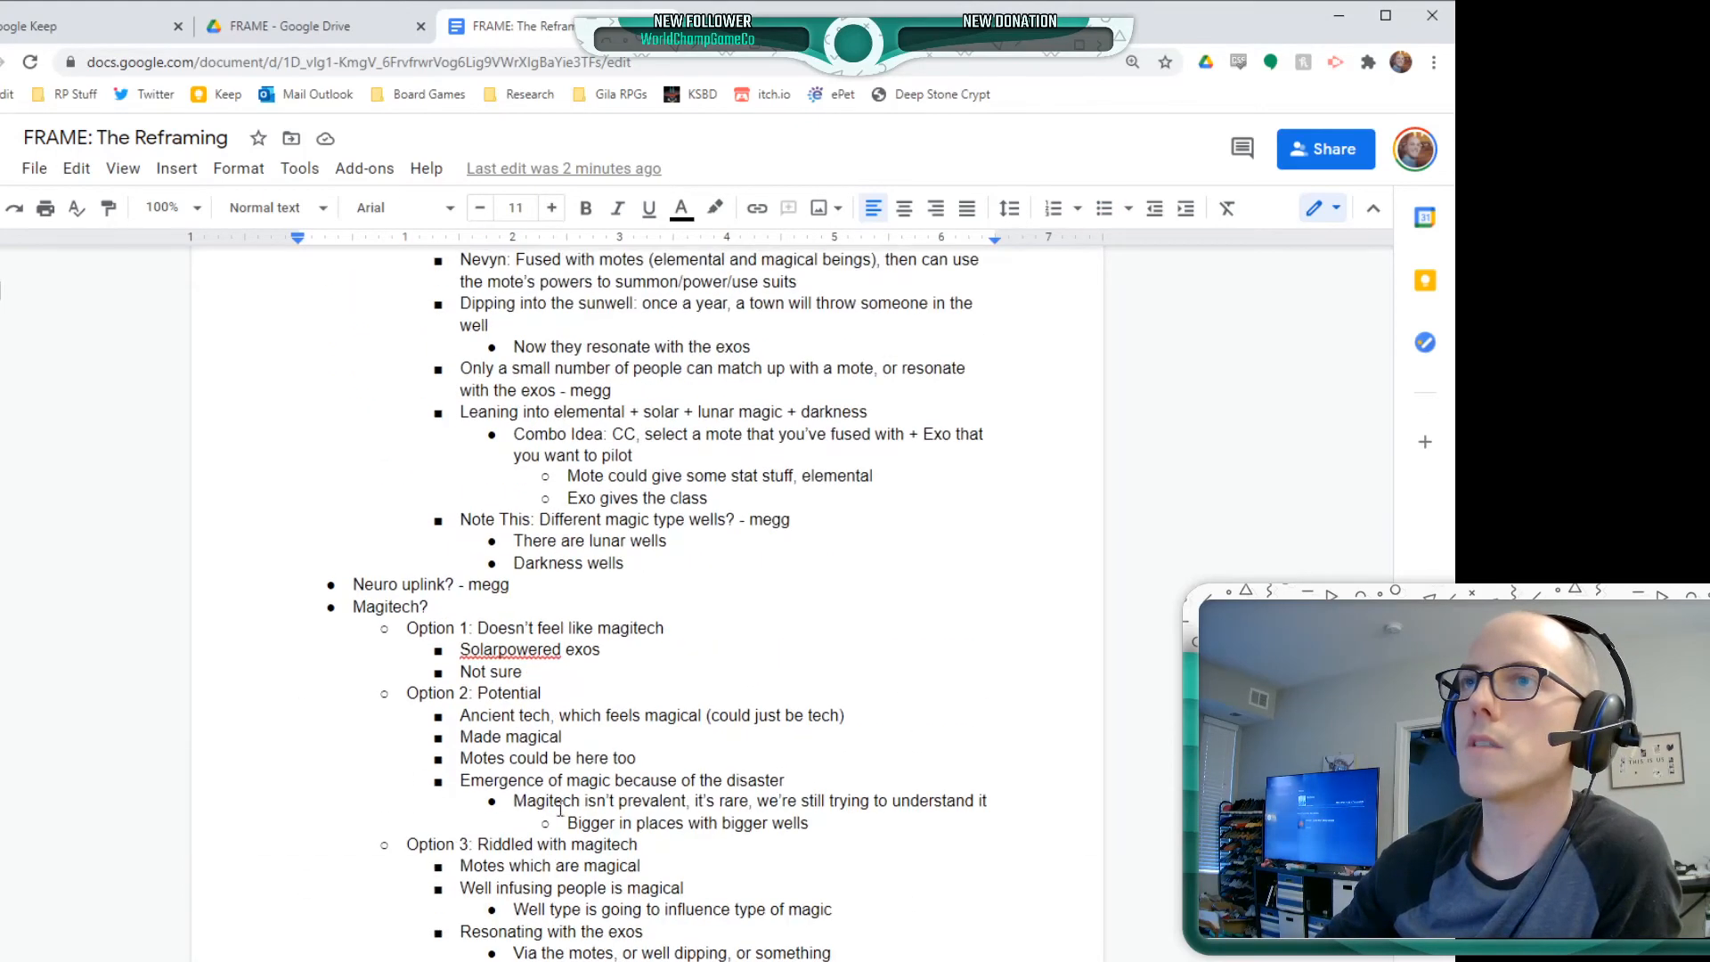
pyautogui.scroll(-2, 561, 808)
pyautogui.press('BackSpace')
pyautogui.press('Return')
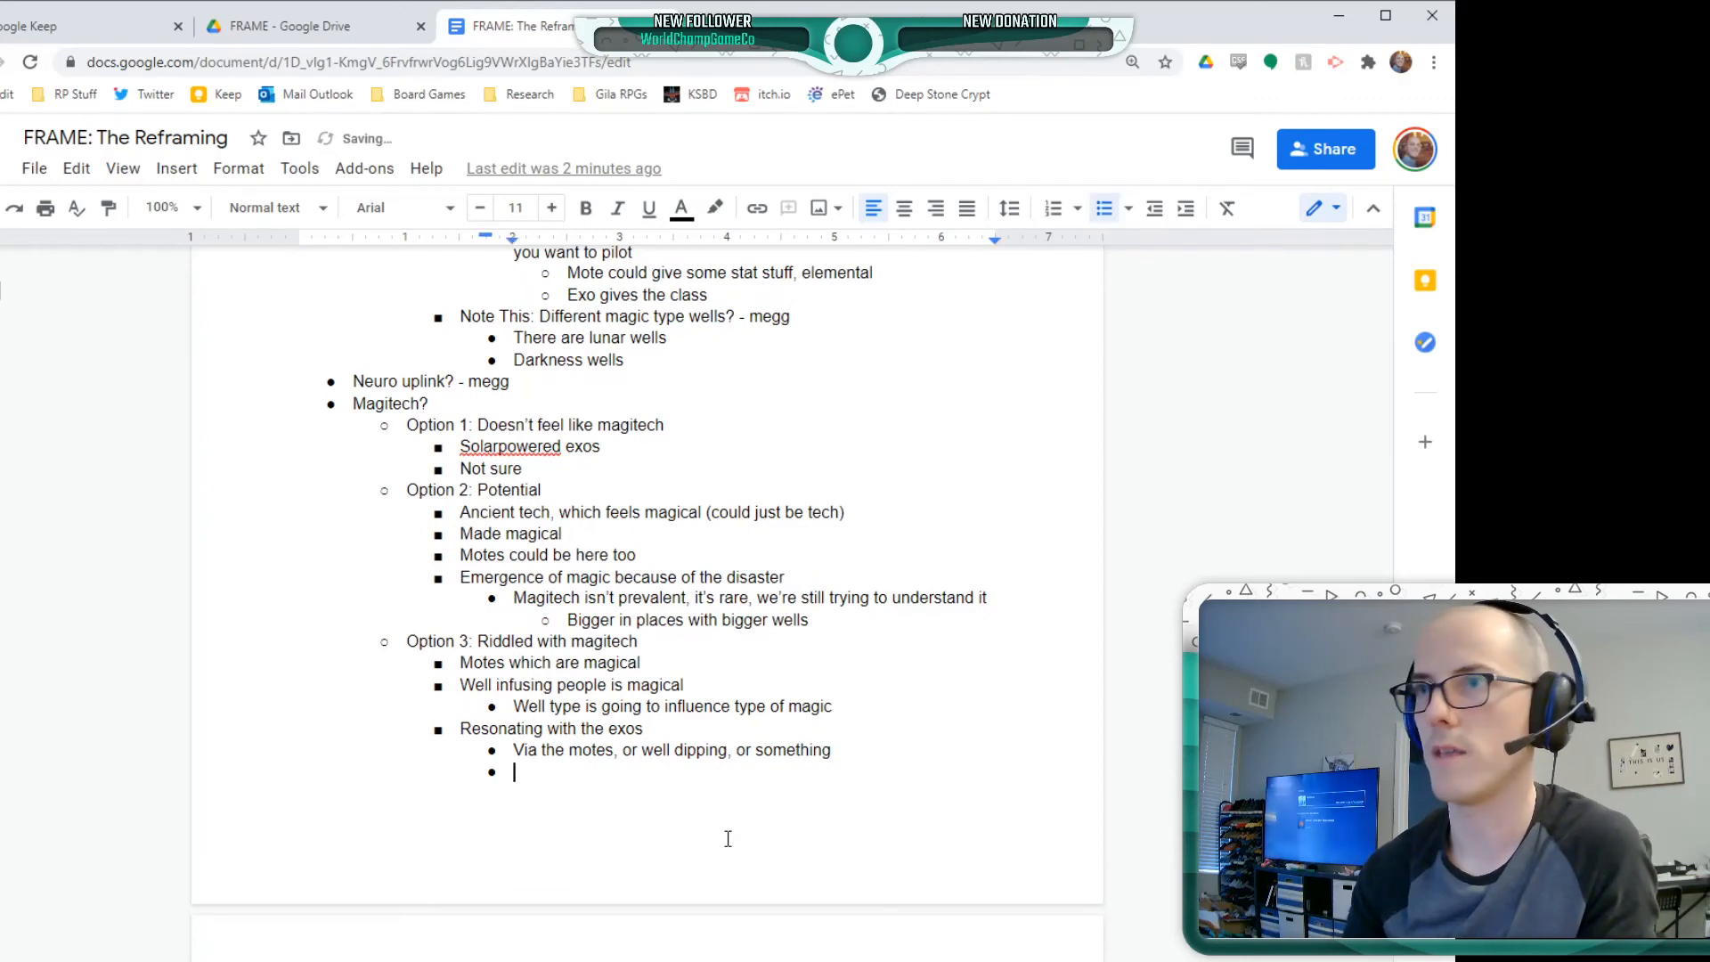
pyautogui.press('Return')
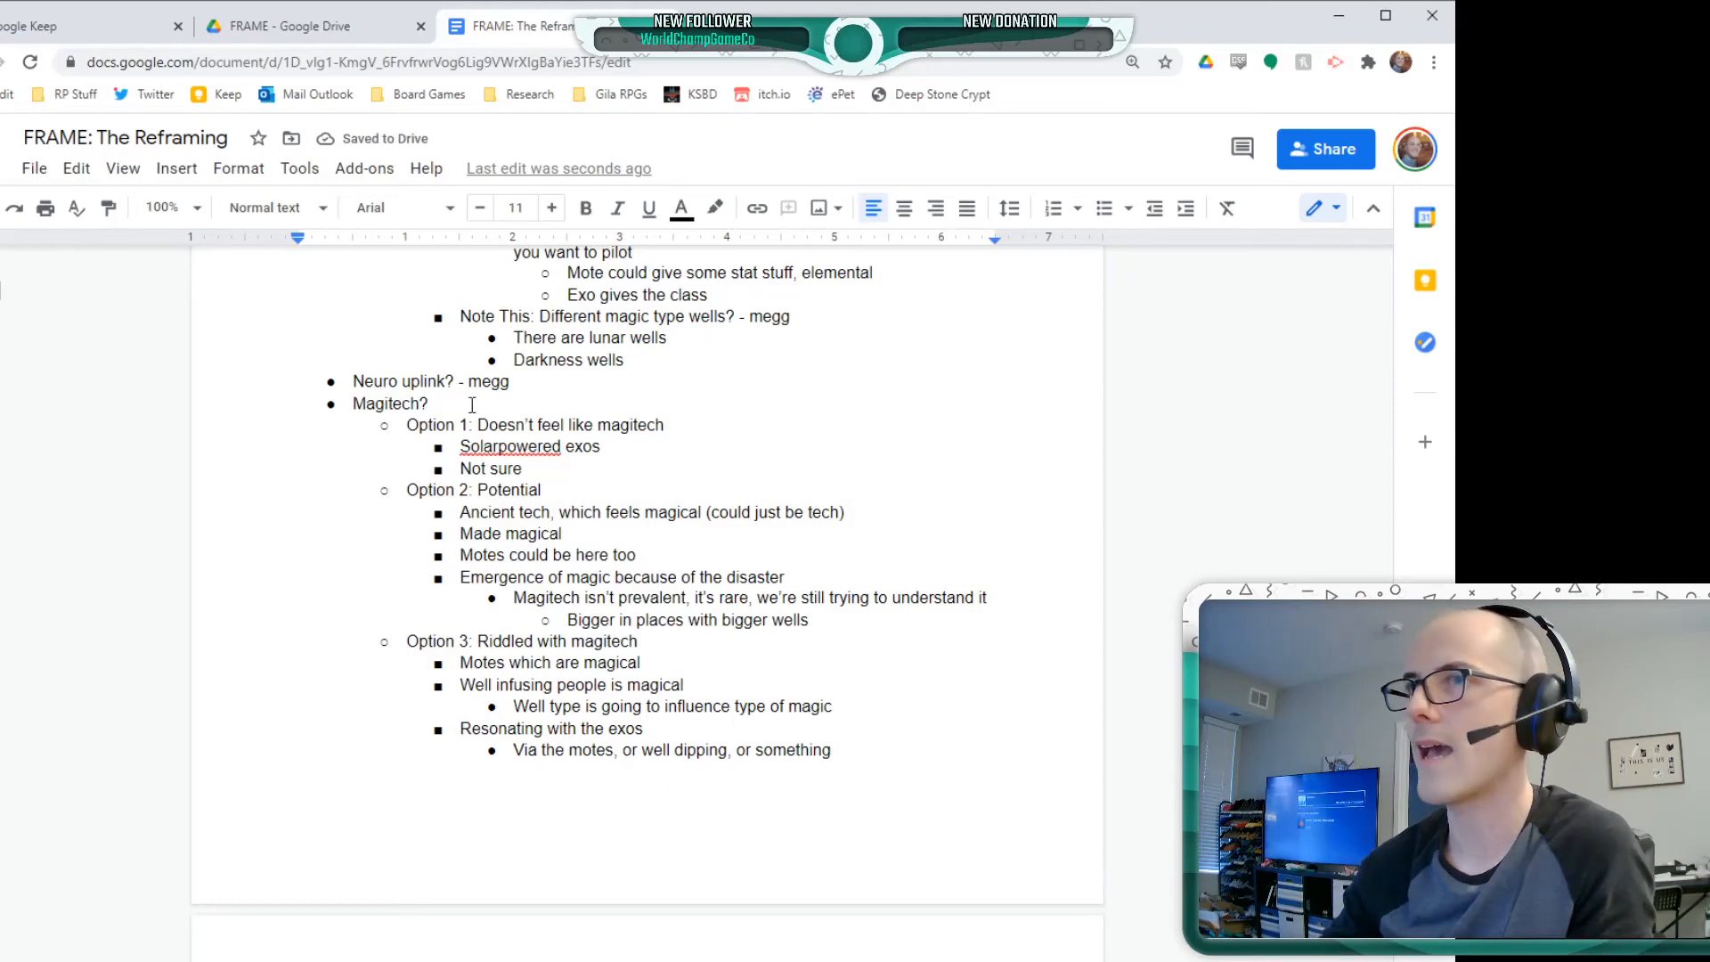
pyautogui.scroll(15, 582, 609)
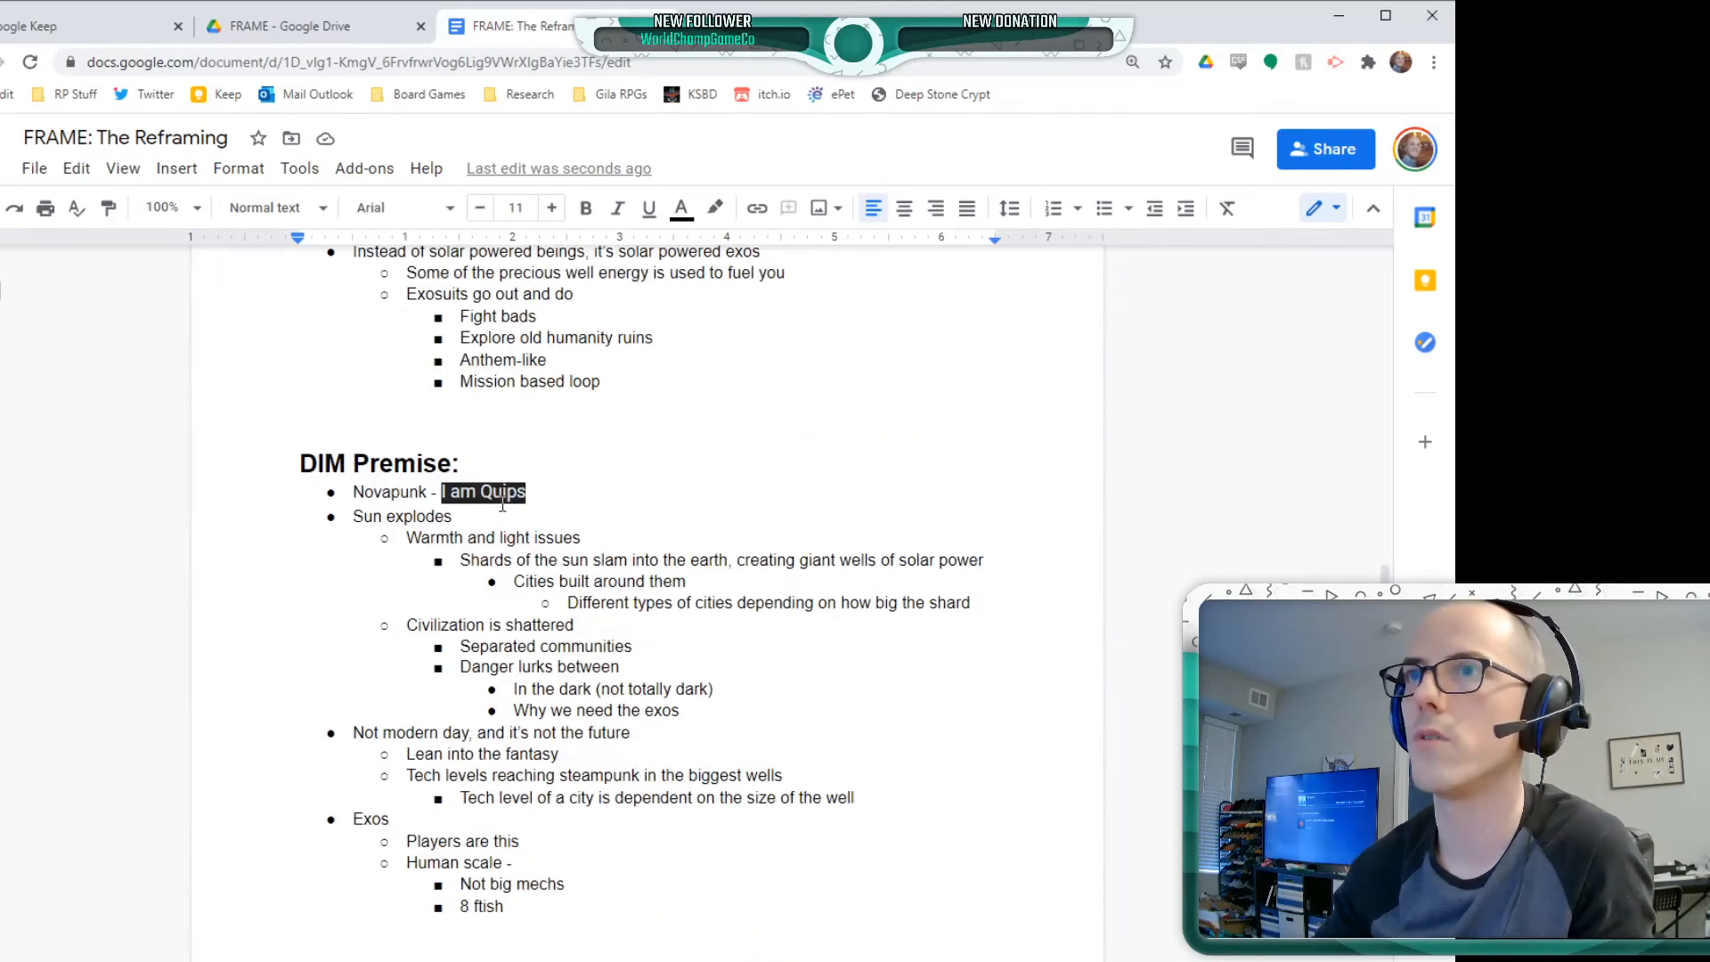
pyautogui.click(588, 513)
pyautogui.press('Return')
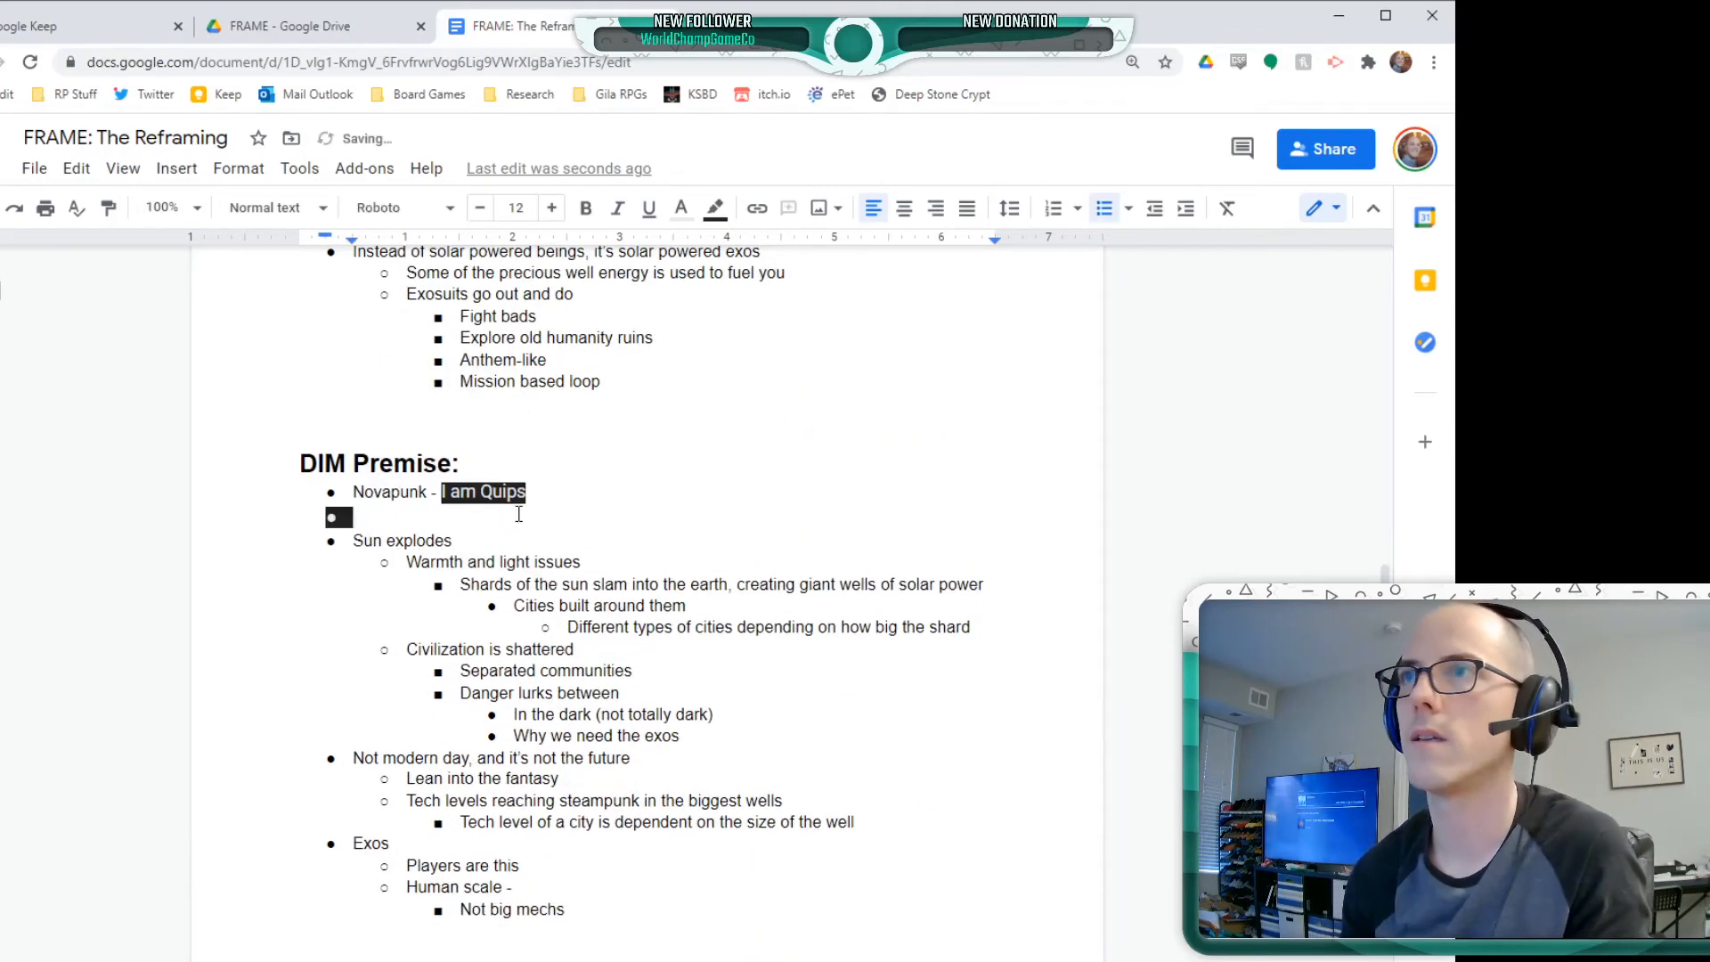
pyautogui.hotkey('ctrl', 'z')
pyautogui.hotkey('ctrl', 'z')
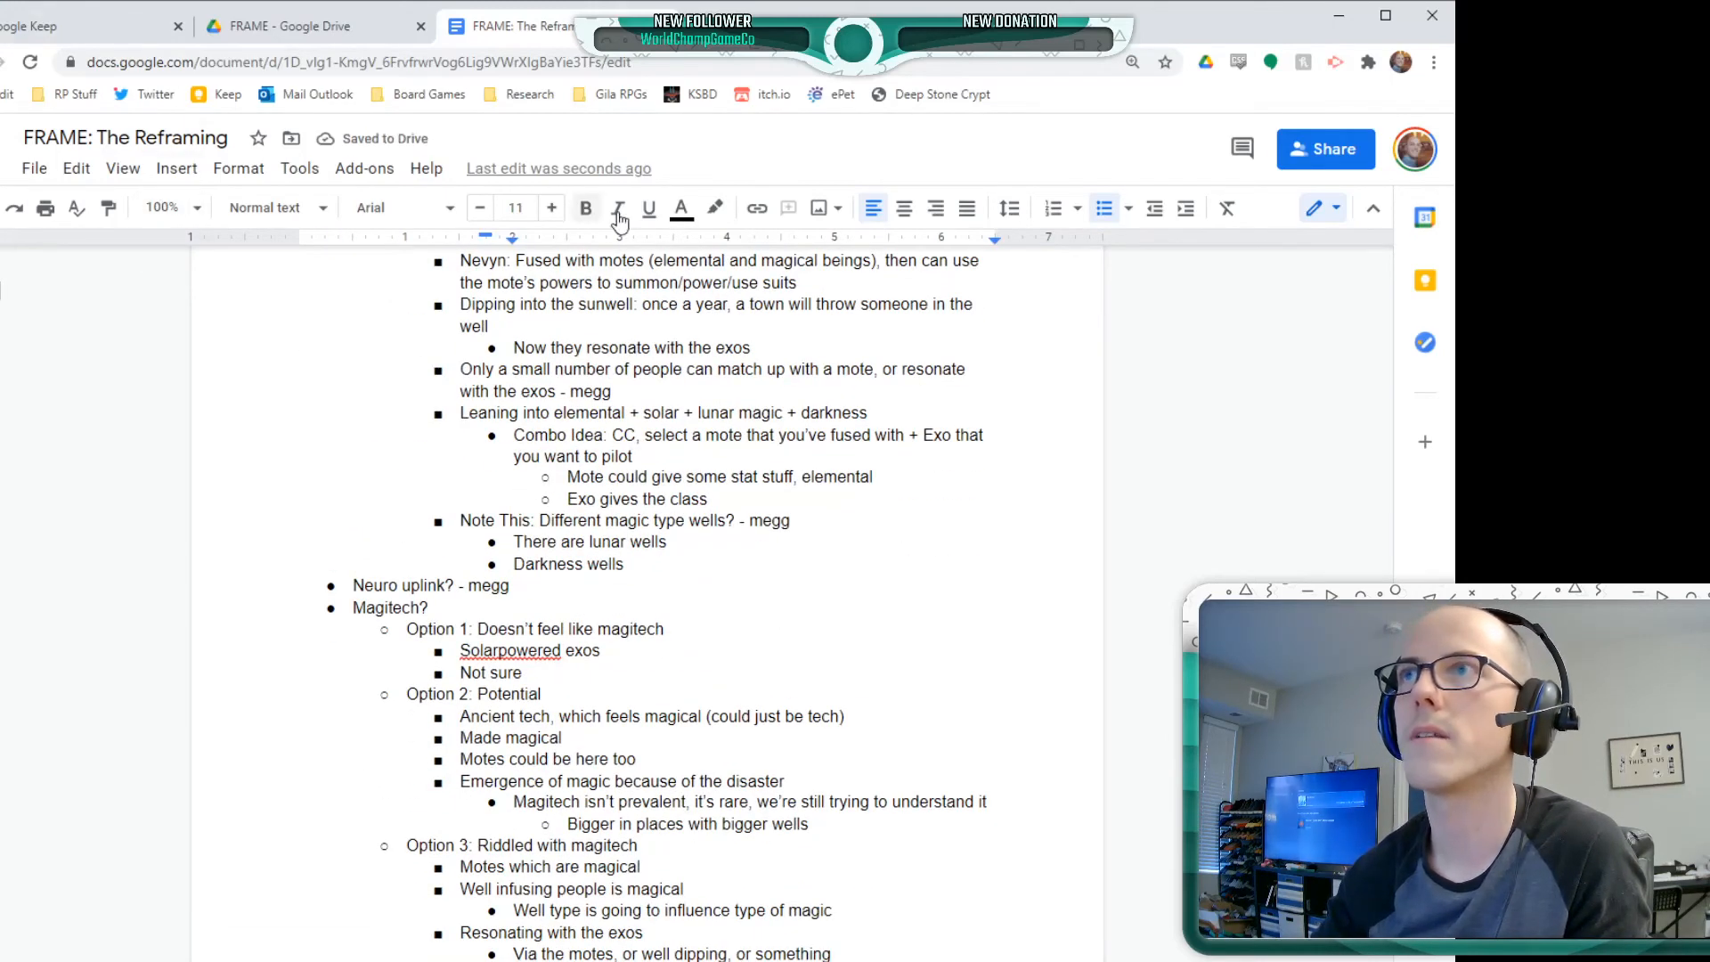
pyautogui.hotkey('ctrl', 'y')
pyautogui.scroll(8, 539, 659)
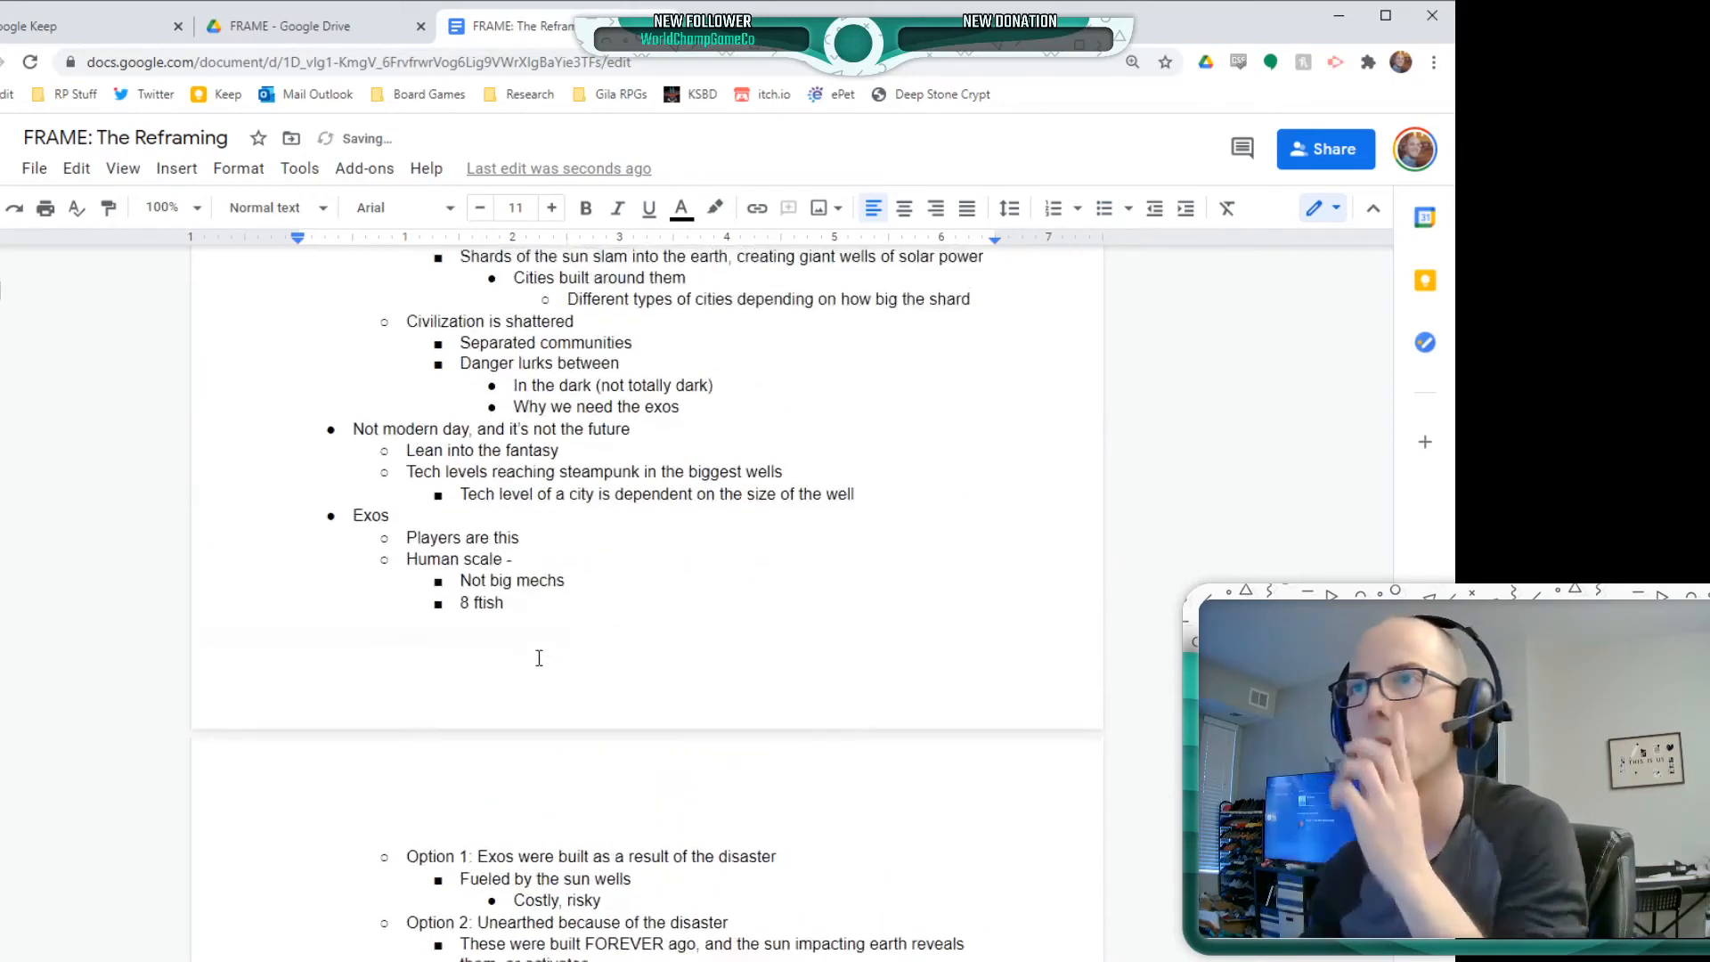
pyautogui.hotkey('ctrl', 'z')
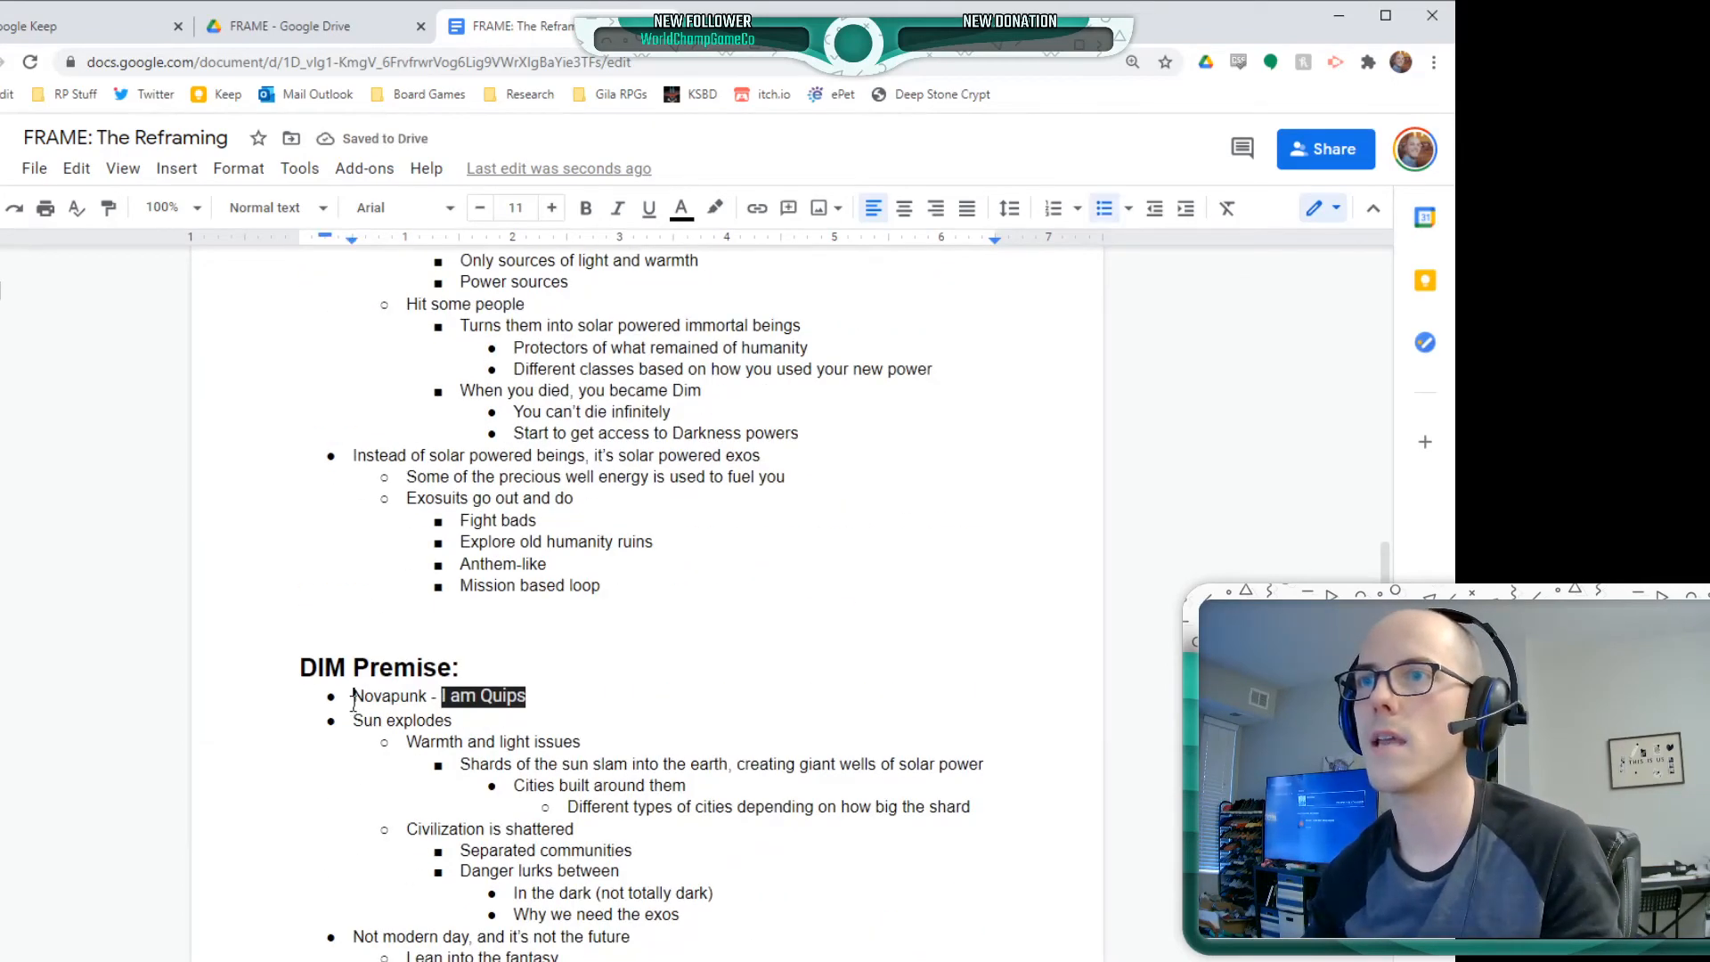
# Insert the bullet "Names: Nova, Dim, Solar" directly under the DIM Premise heading, above the Novapunk line
pyautogui.press('Return')
pyautogui.press('Up')
pyautogui.write('Names: N')
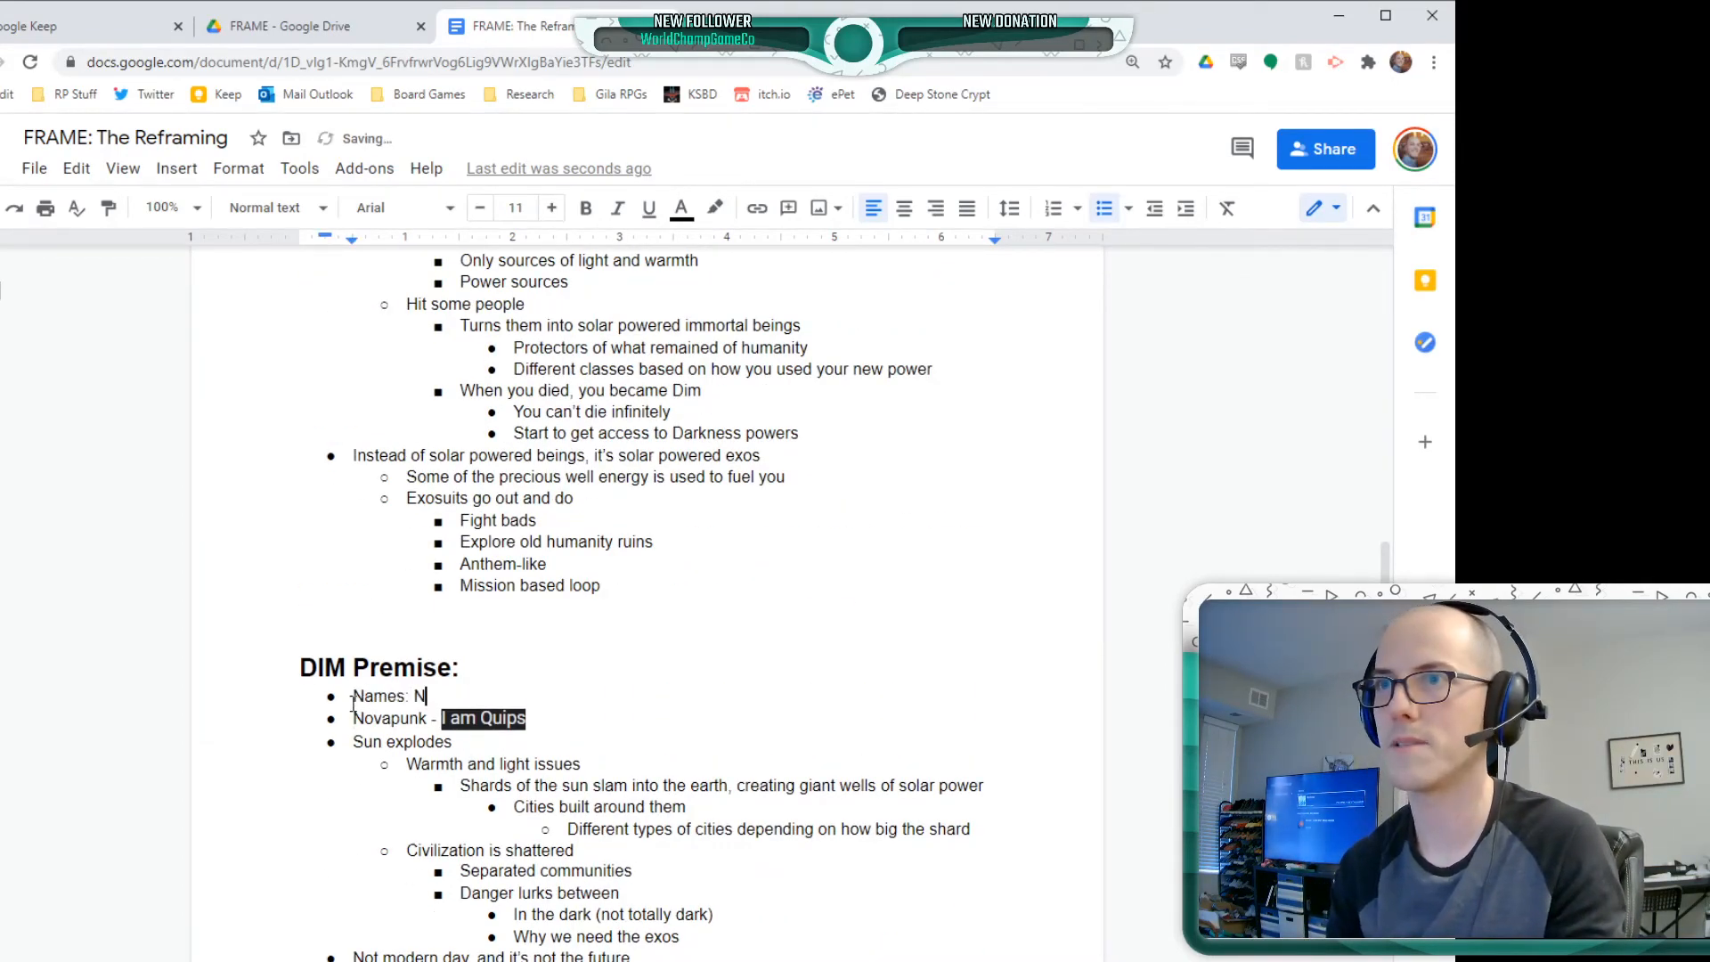
pyautogui.write('ova, Dim')
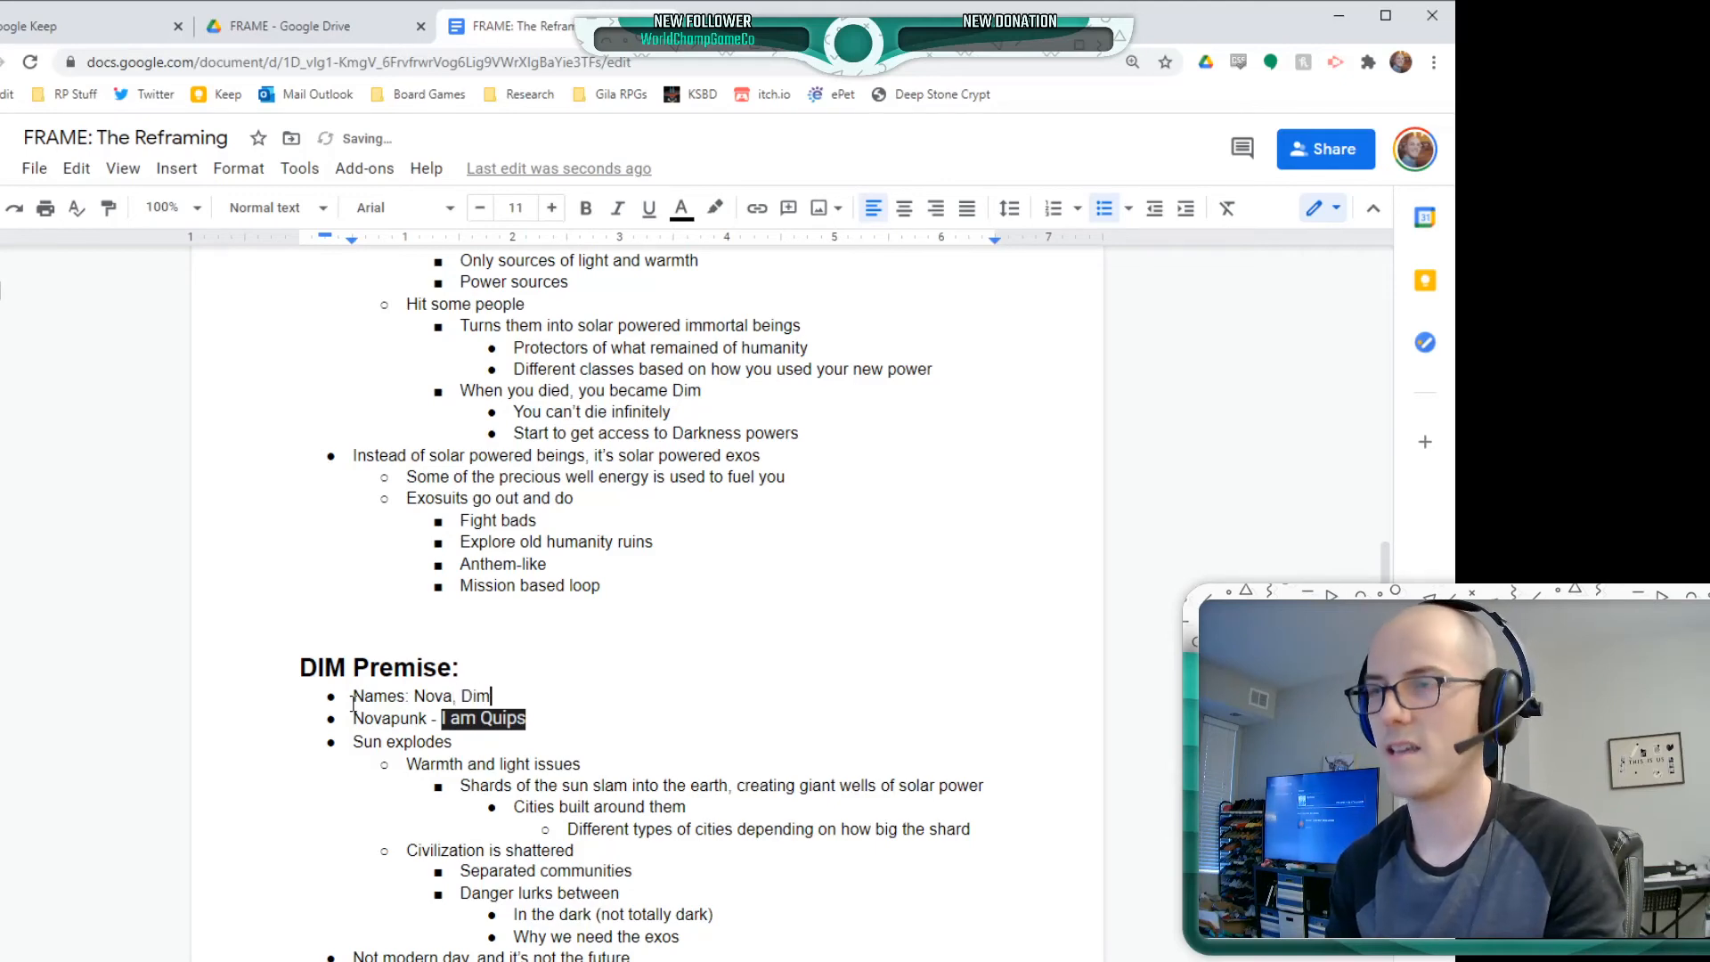
pyautogui.write(', Solar')
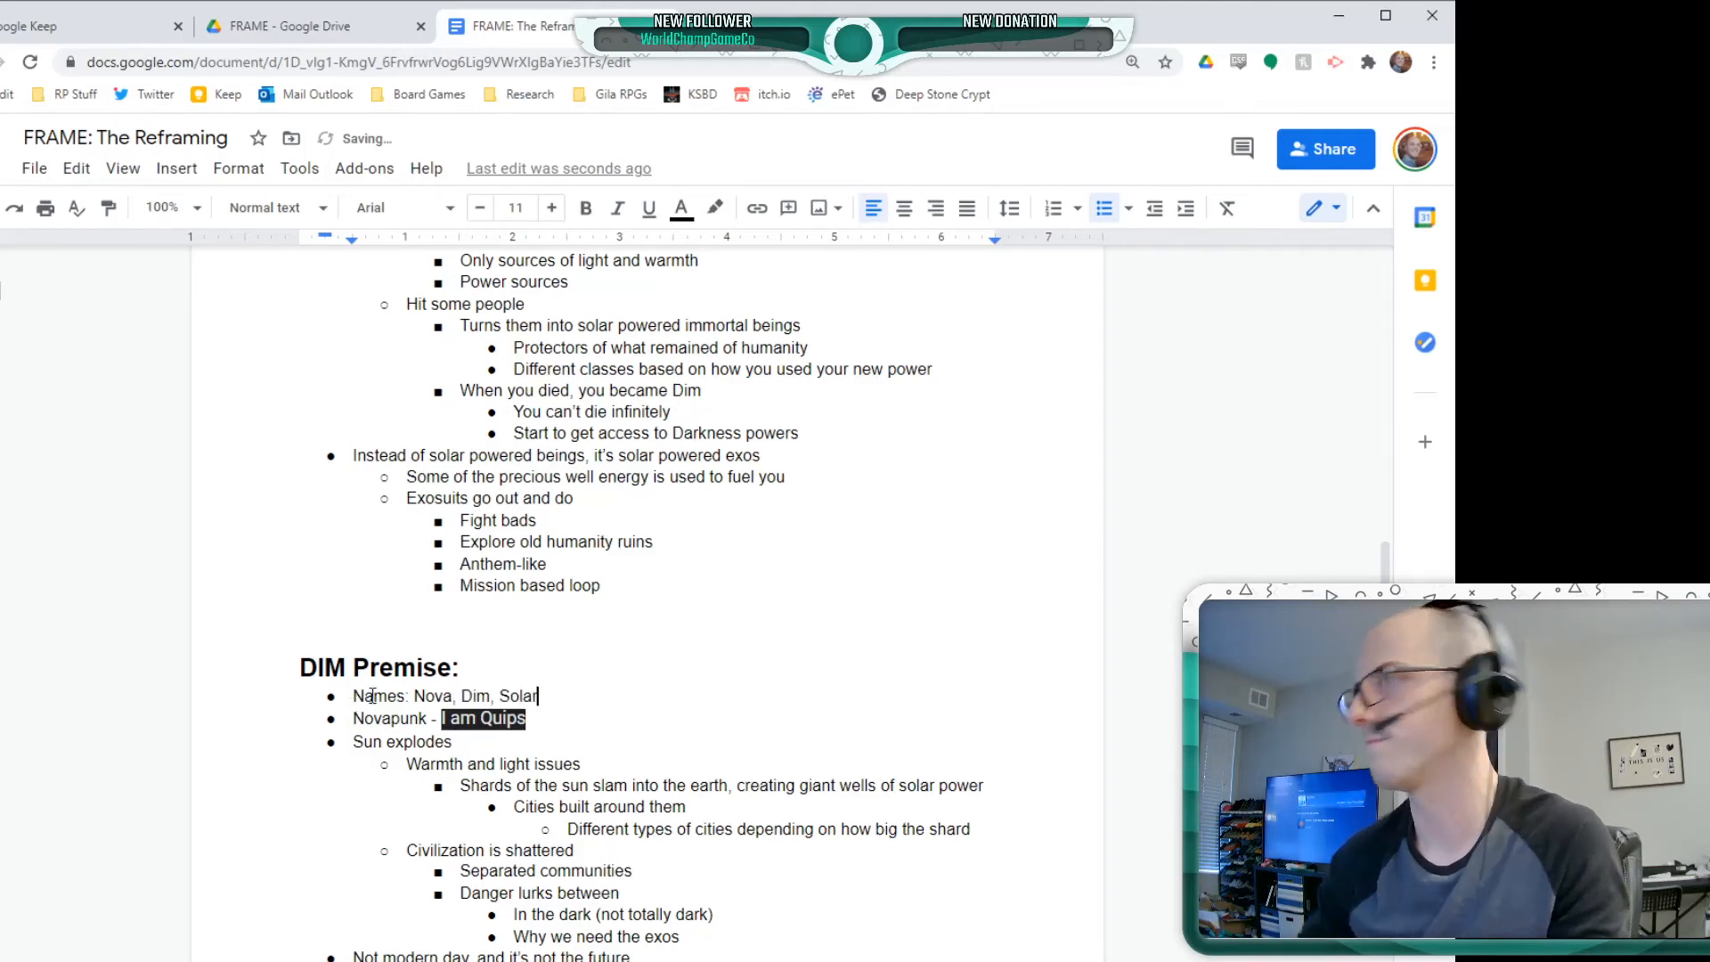
# Add a top-level bullet "Other things to keep in mind" after the Option 3 notes at the end of the Magitech list
pyautogui.scroll(-15, 852, 718)
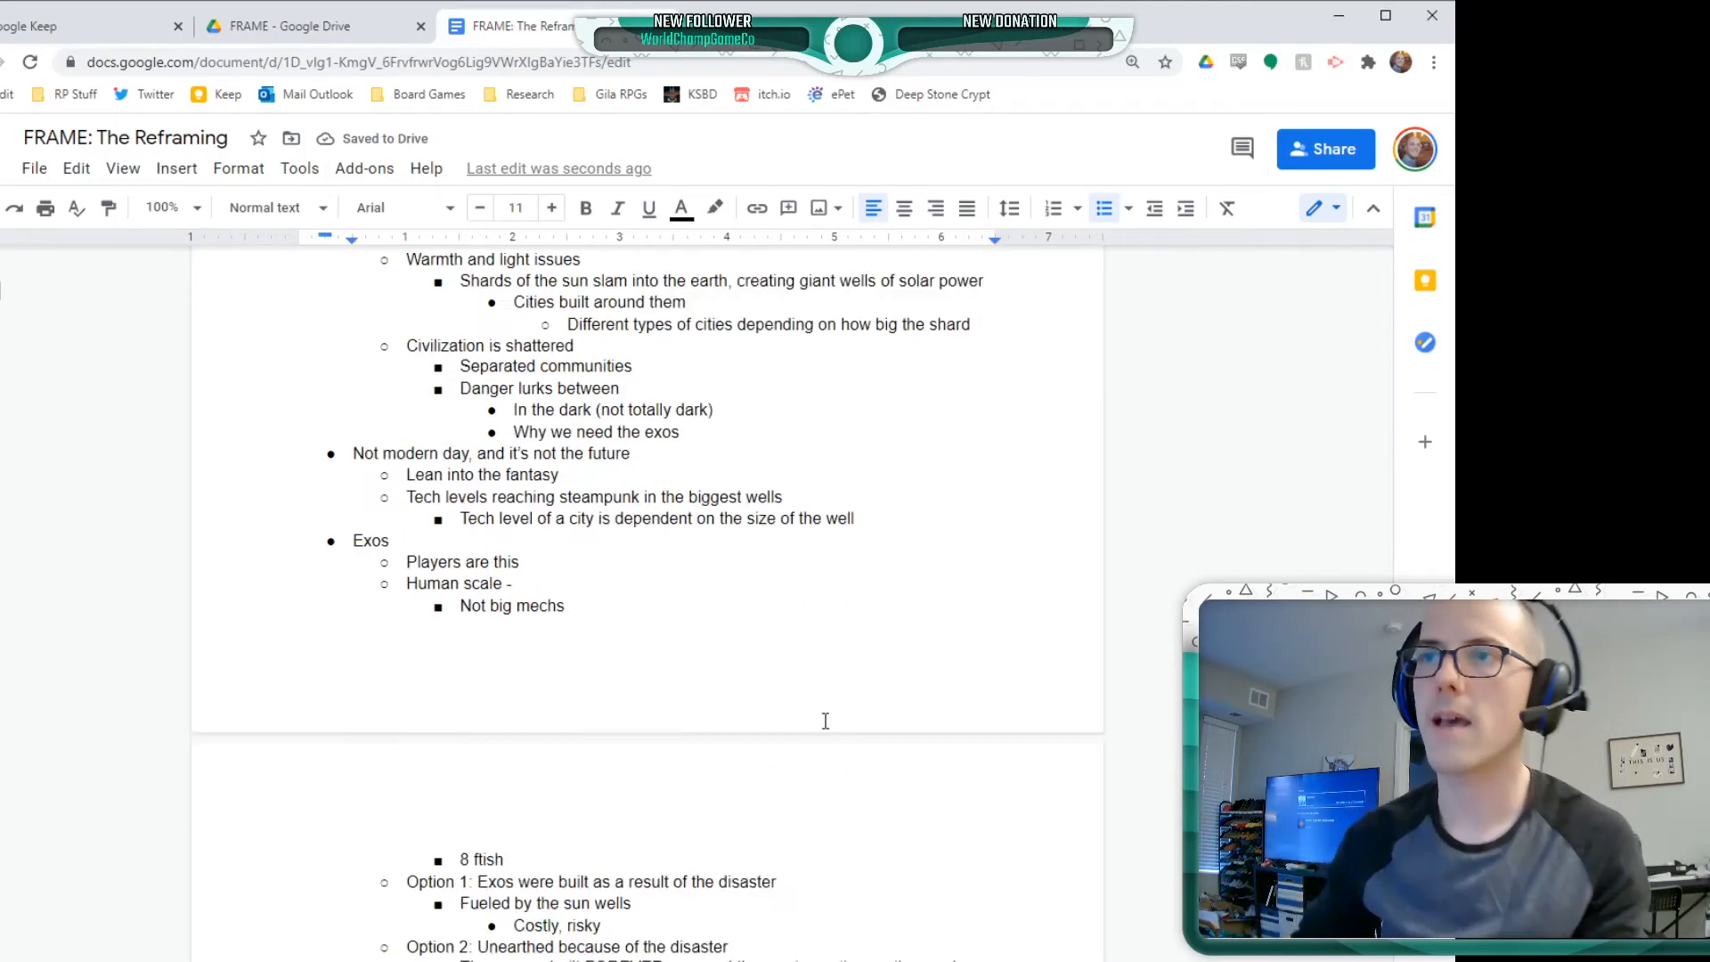
pyautogui.scroll(2, 802, 704)
pyautogui.click(917, 773)
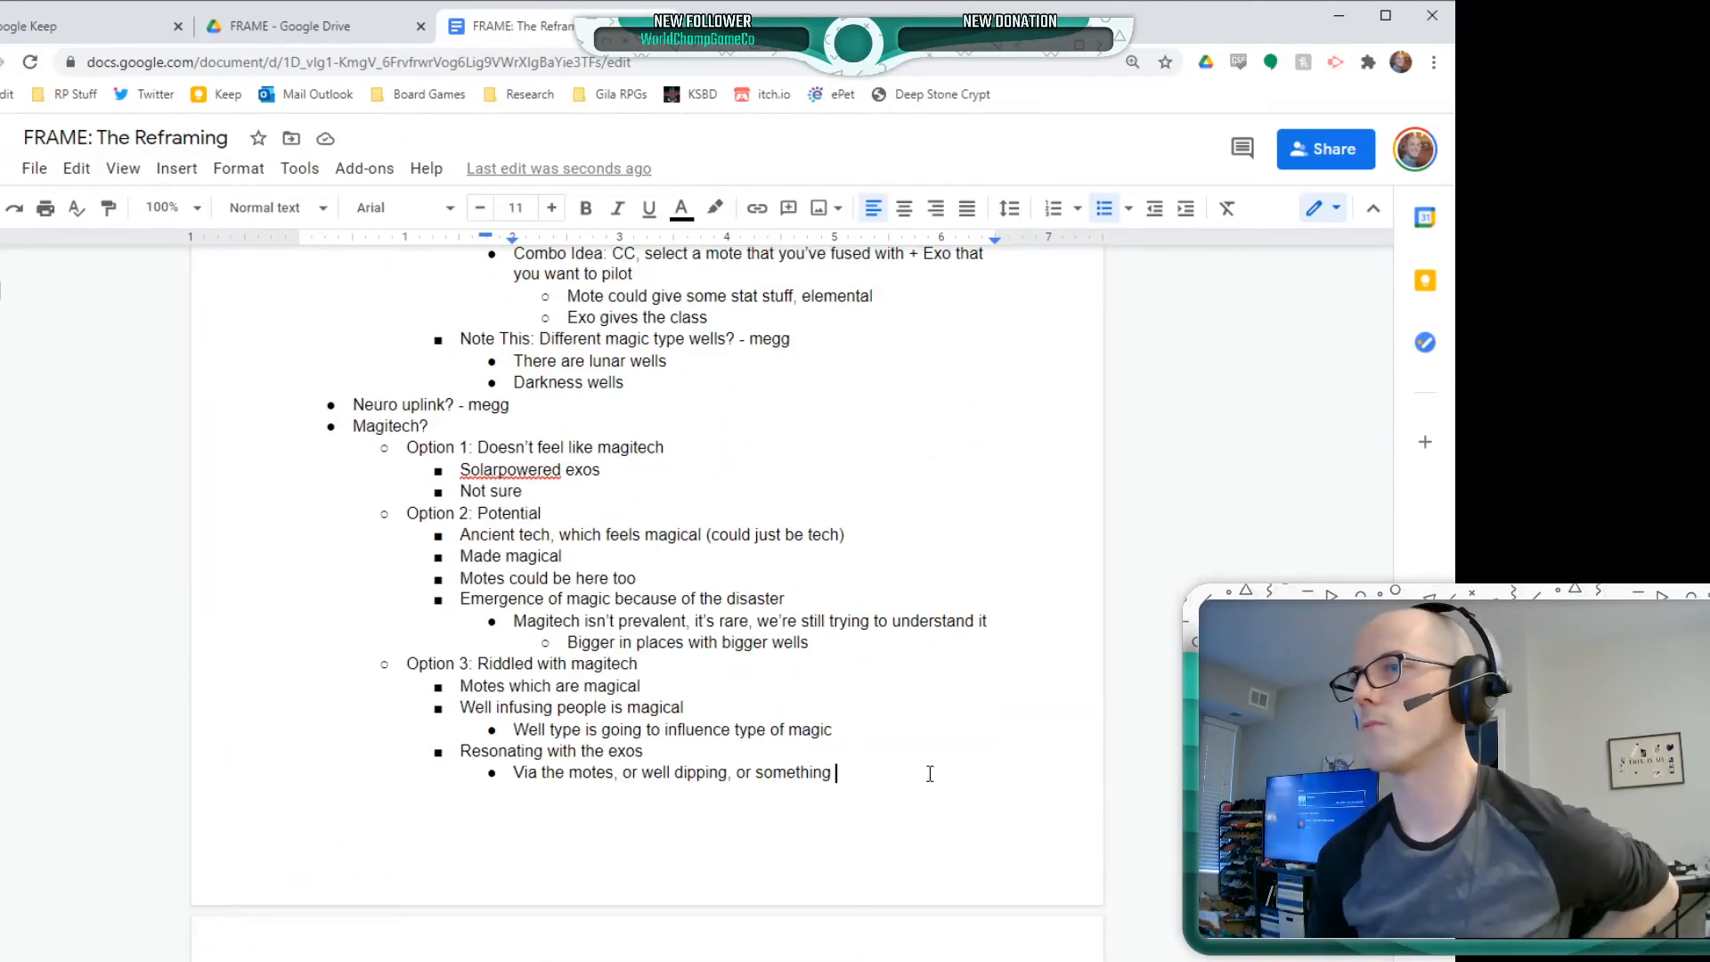
pyautogui.press('Return')
pyautogui.press('Return')
pyautogui.press('Return')
pyautogui.press('Return')
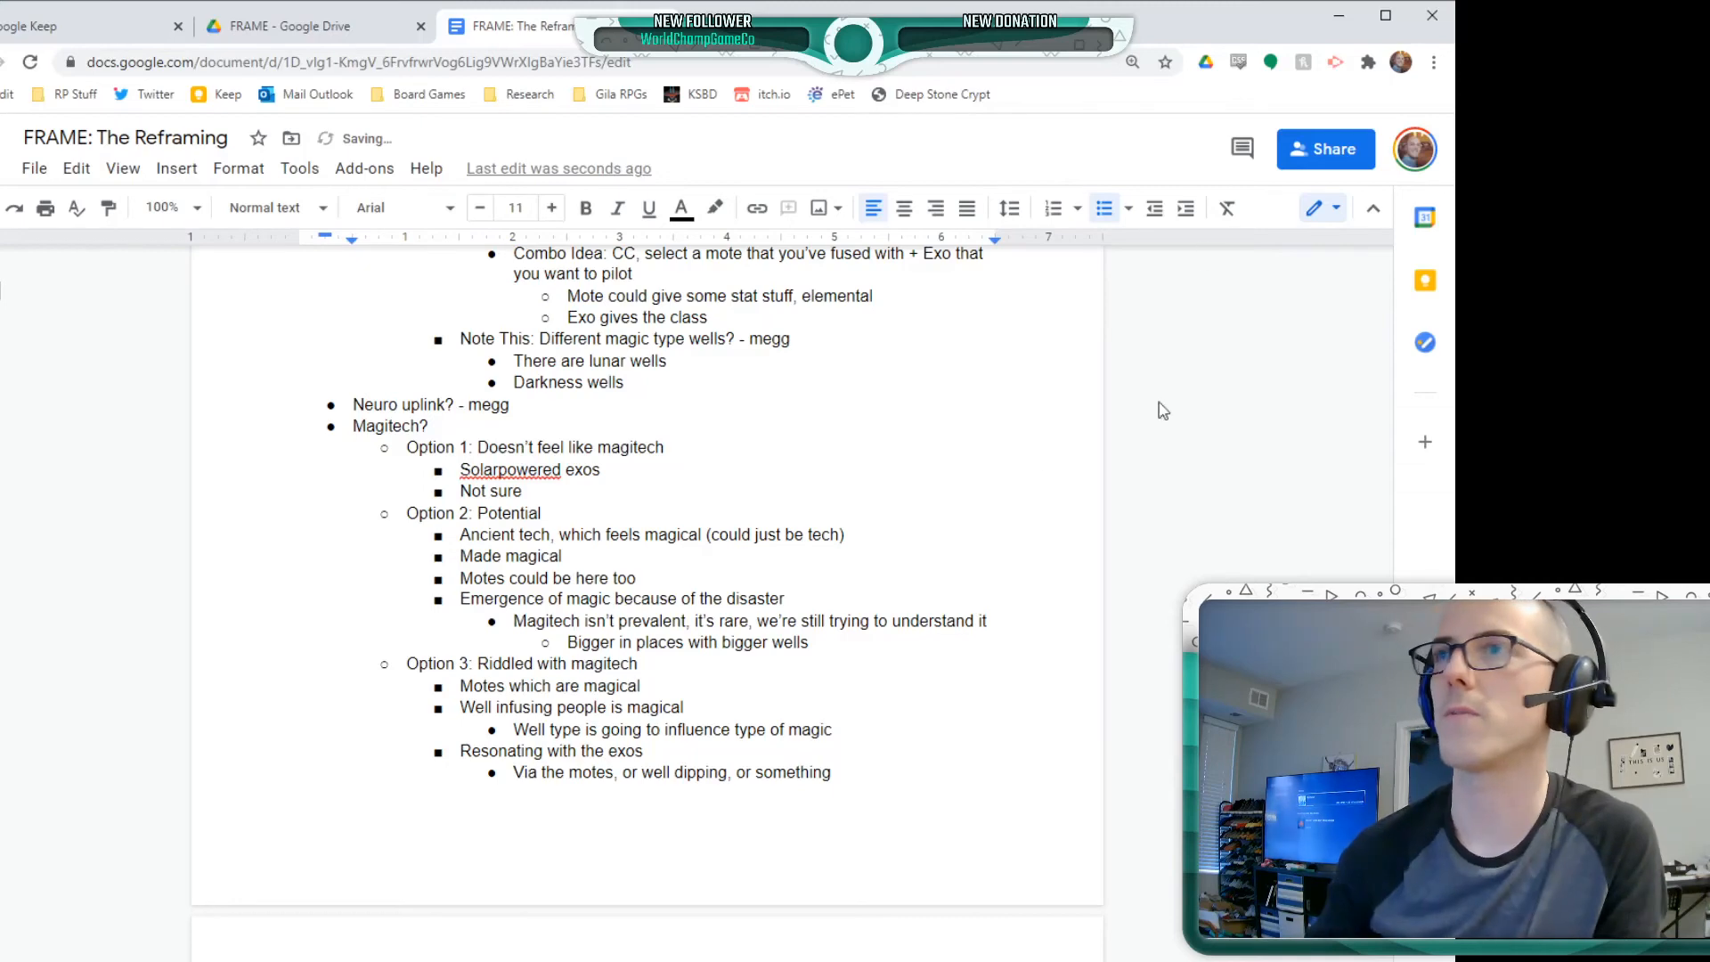
pyautogui.scroll(-4, 714, 577)
pyautogui.write('Other ')
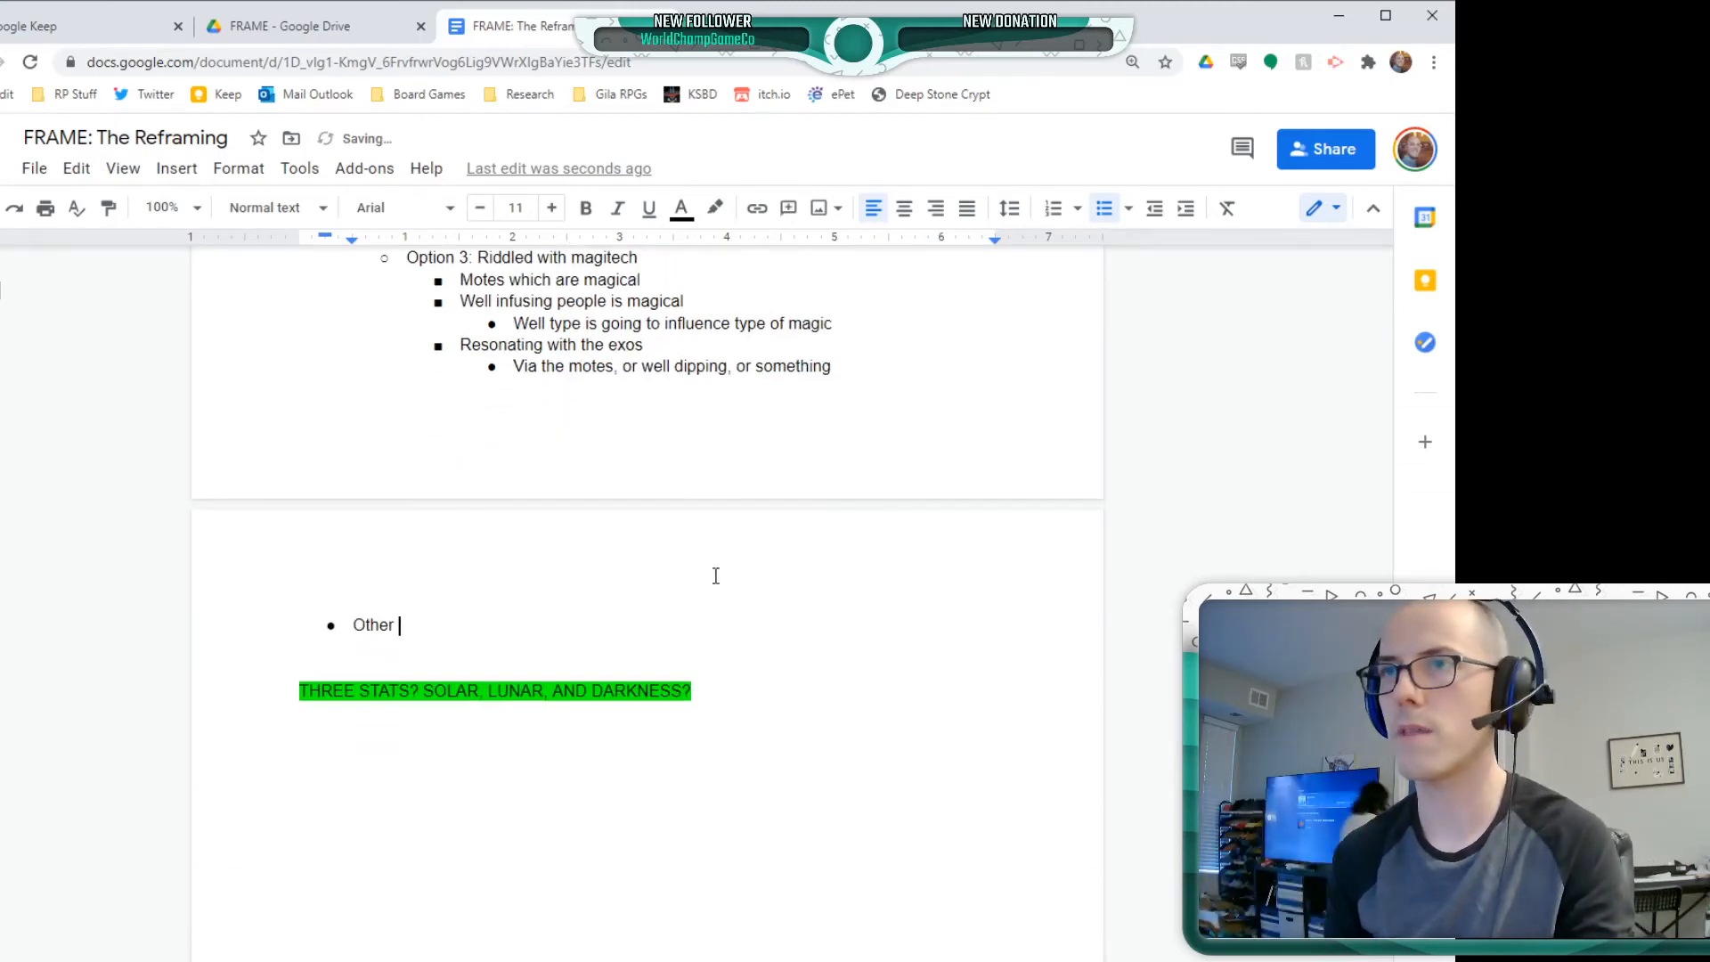
pyautogui.write('things to ke')
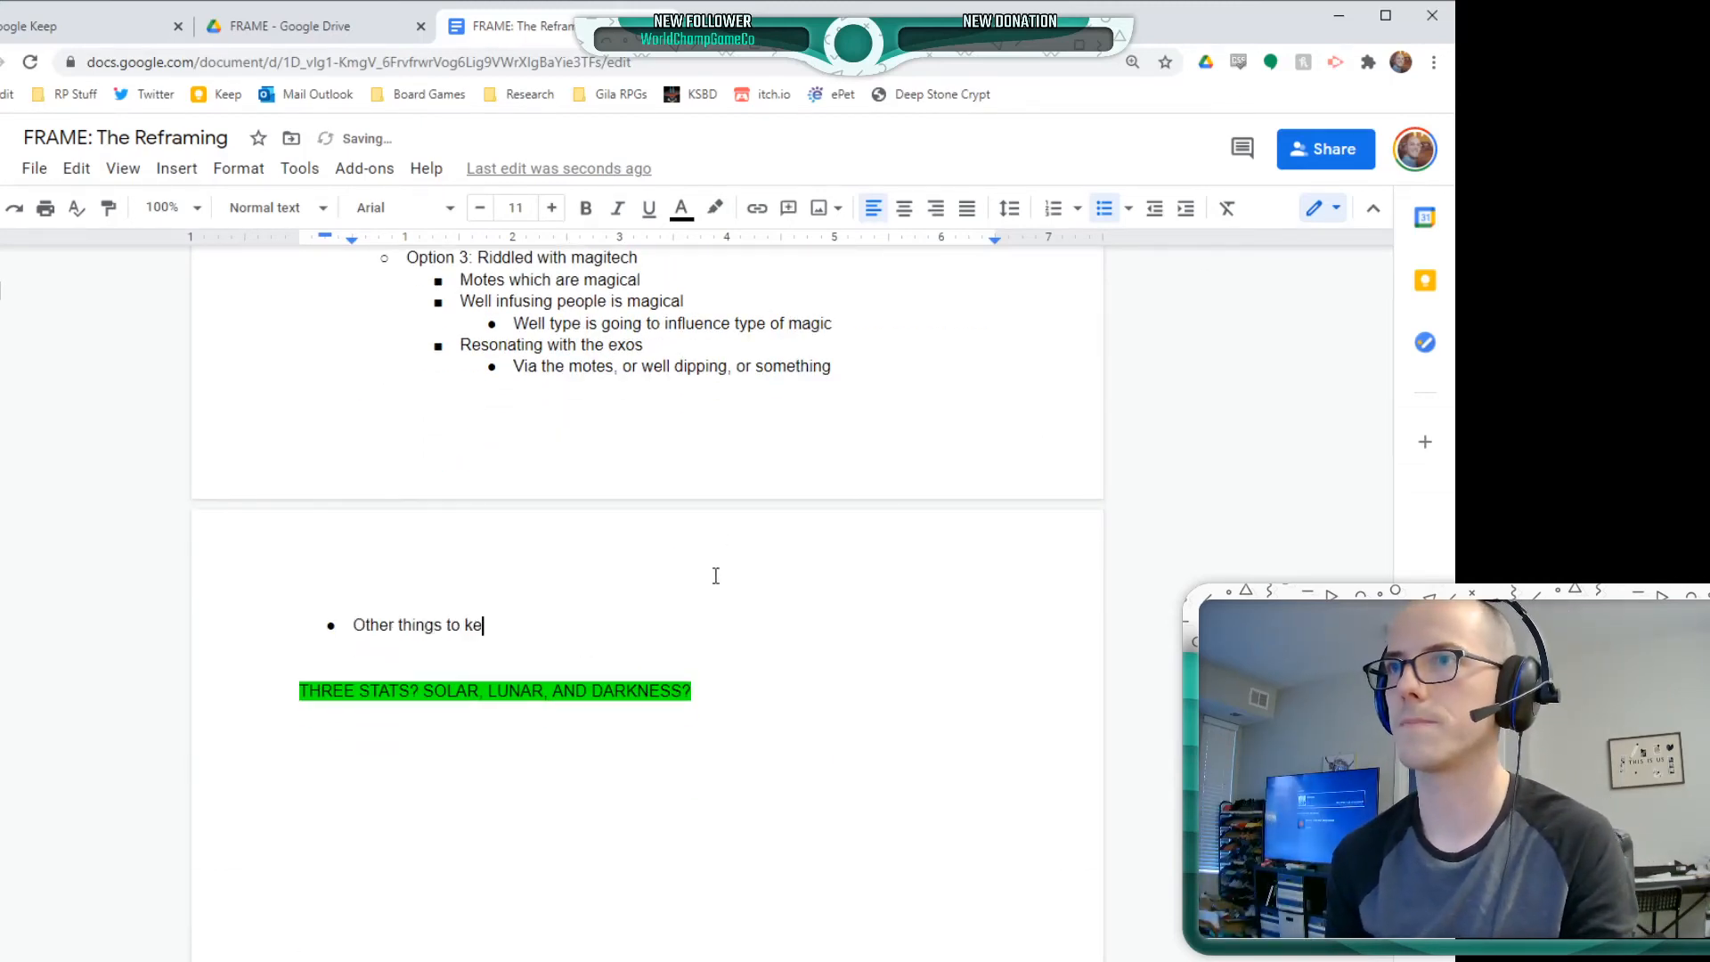
pyautogui.write('ep in mind')
# Nest the bullet "There are bad exos and bad motes" under "Other things to keep in mind"
pyautogui.press('Return')
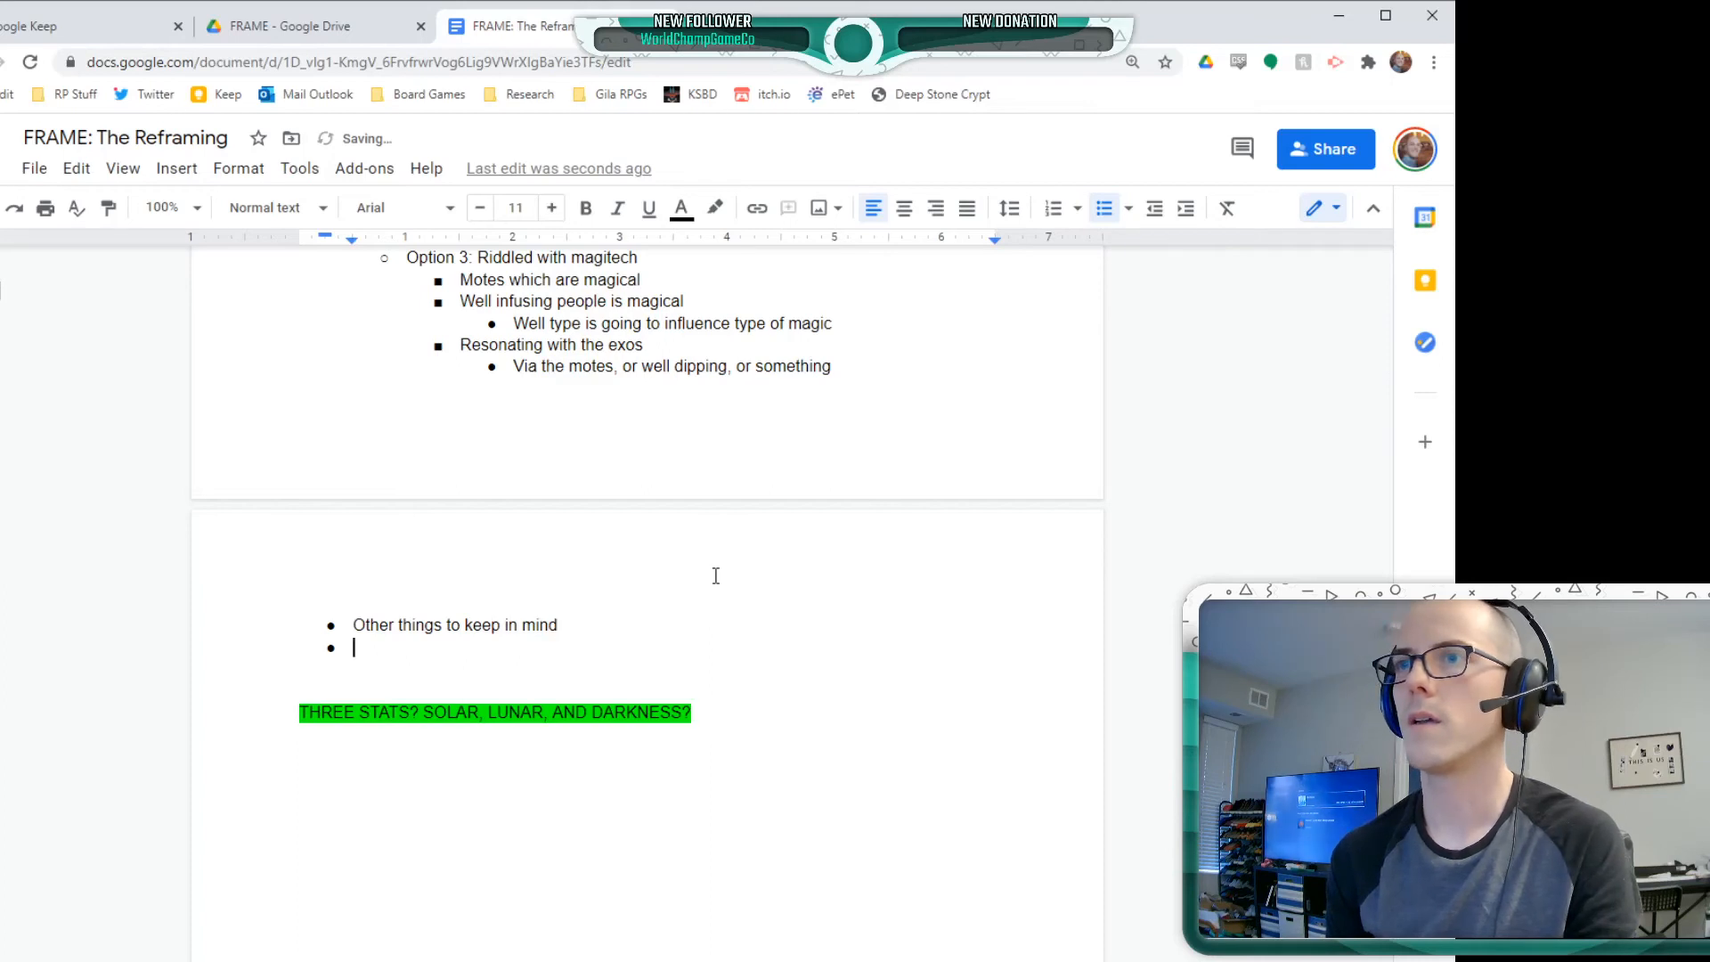
pyautogui.press('Tab')
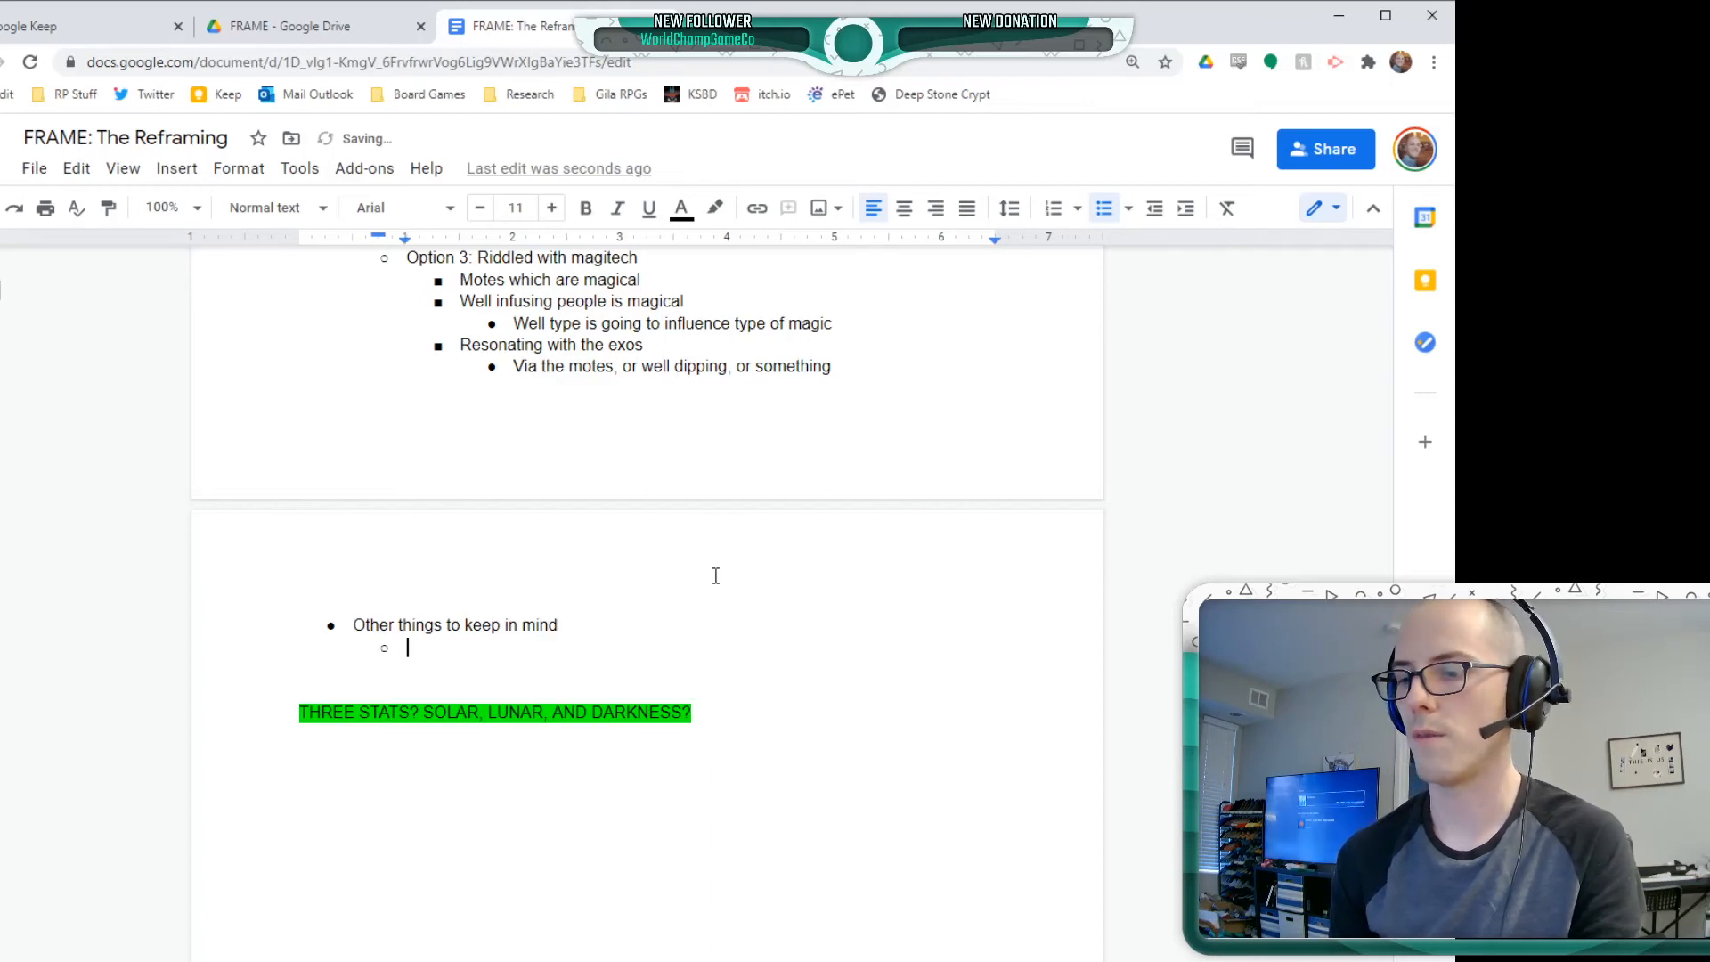
pyautogui.write('There a')
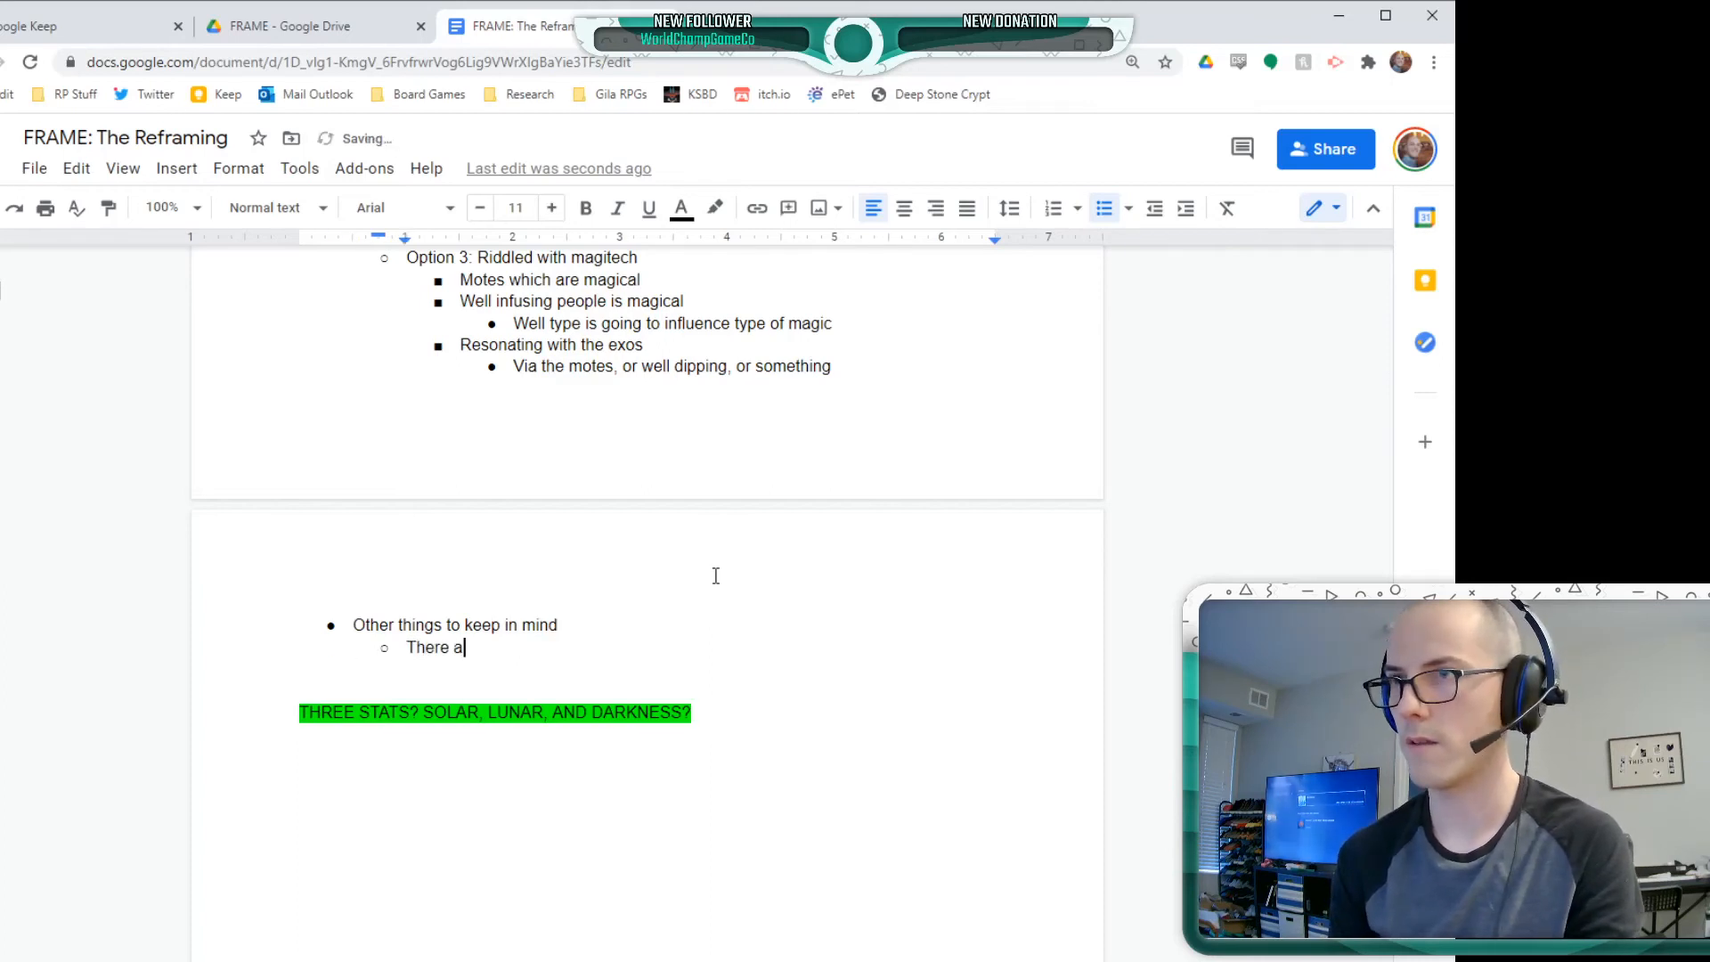
pyautogui.write('re bad exos')
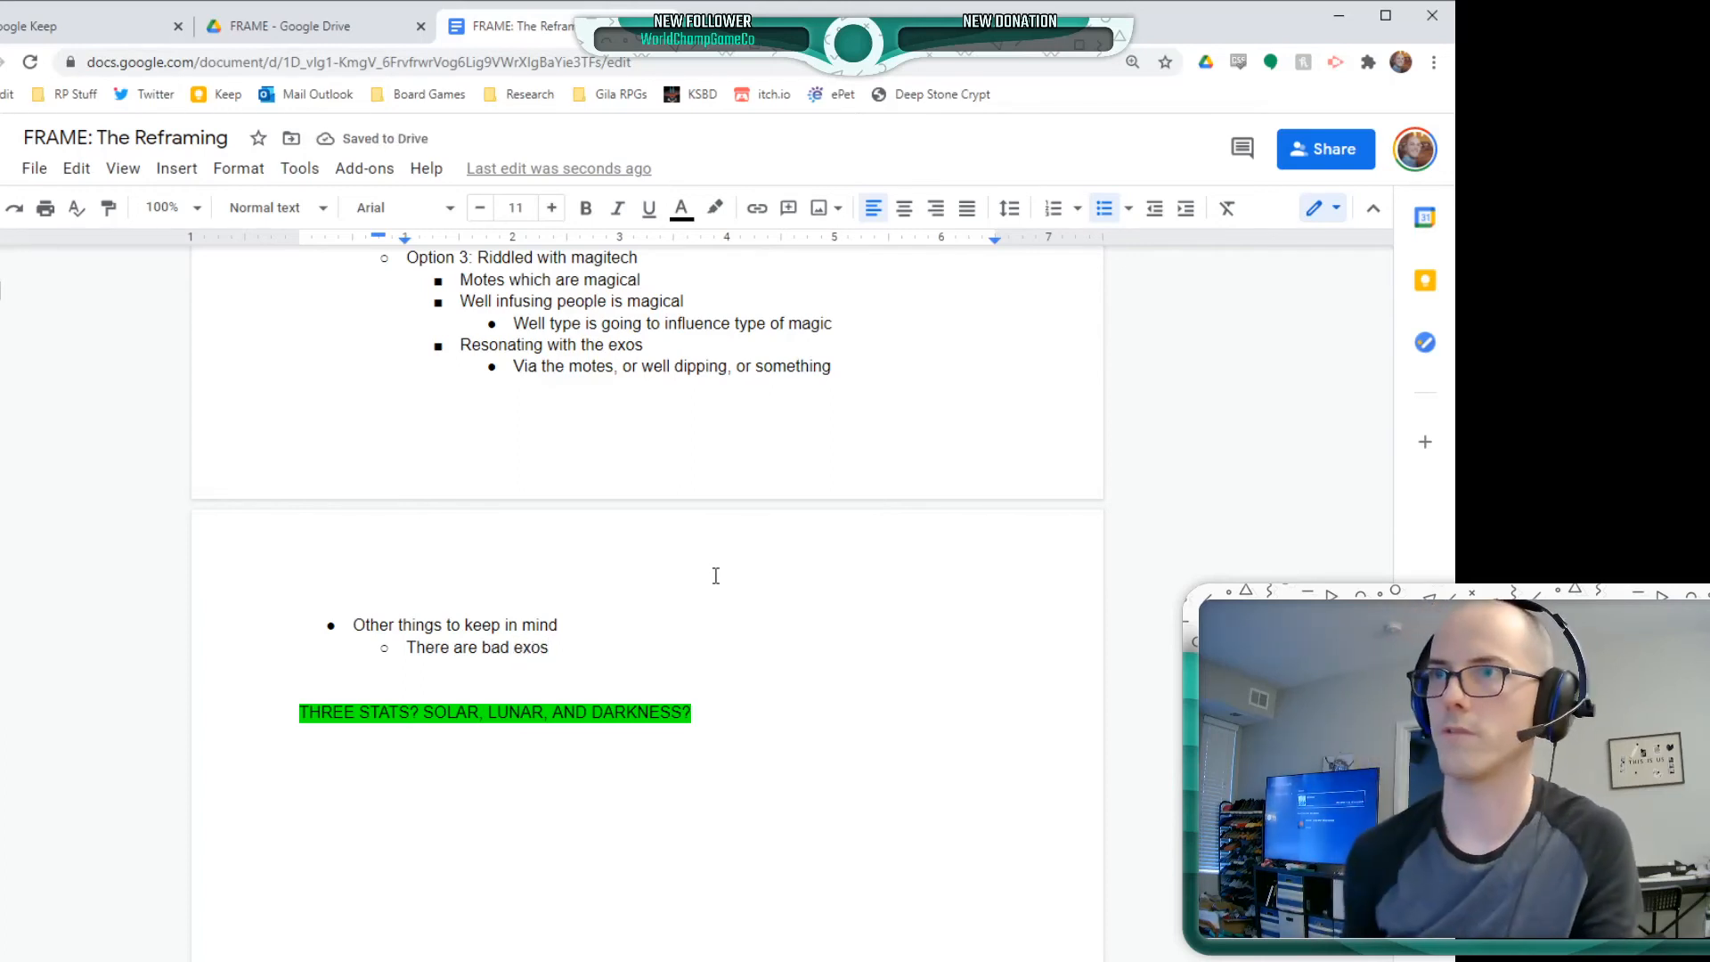
pyautogui.write(' and ')
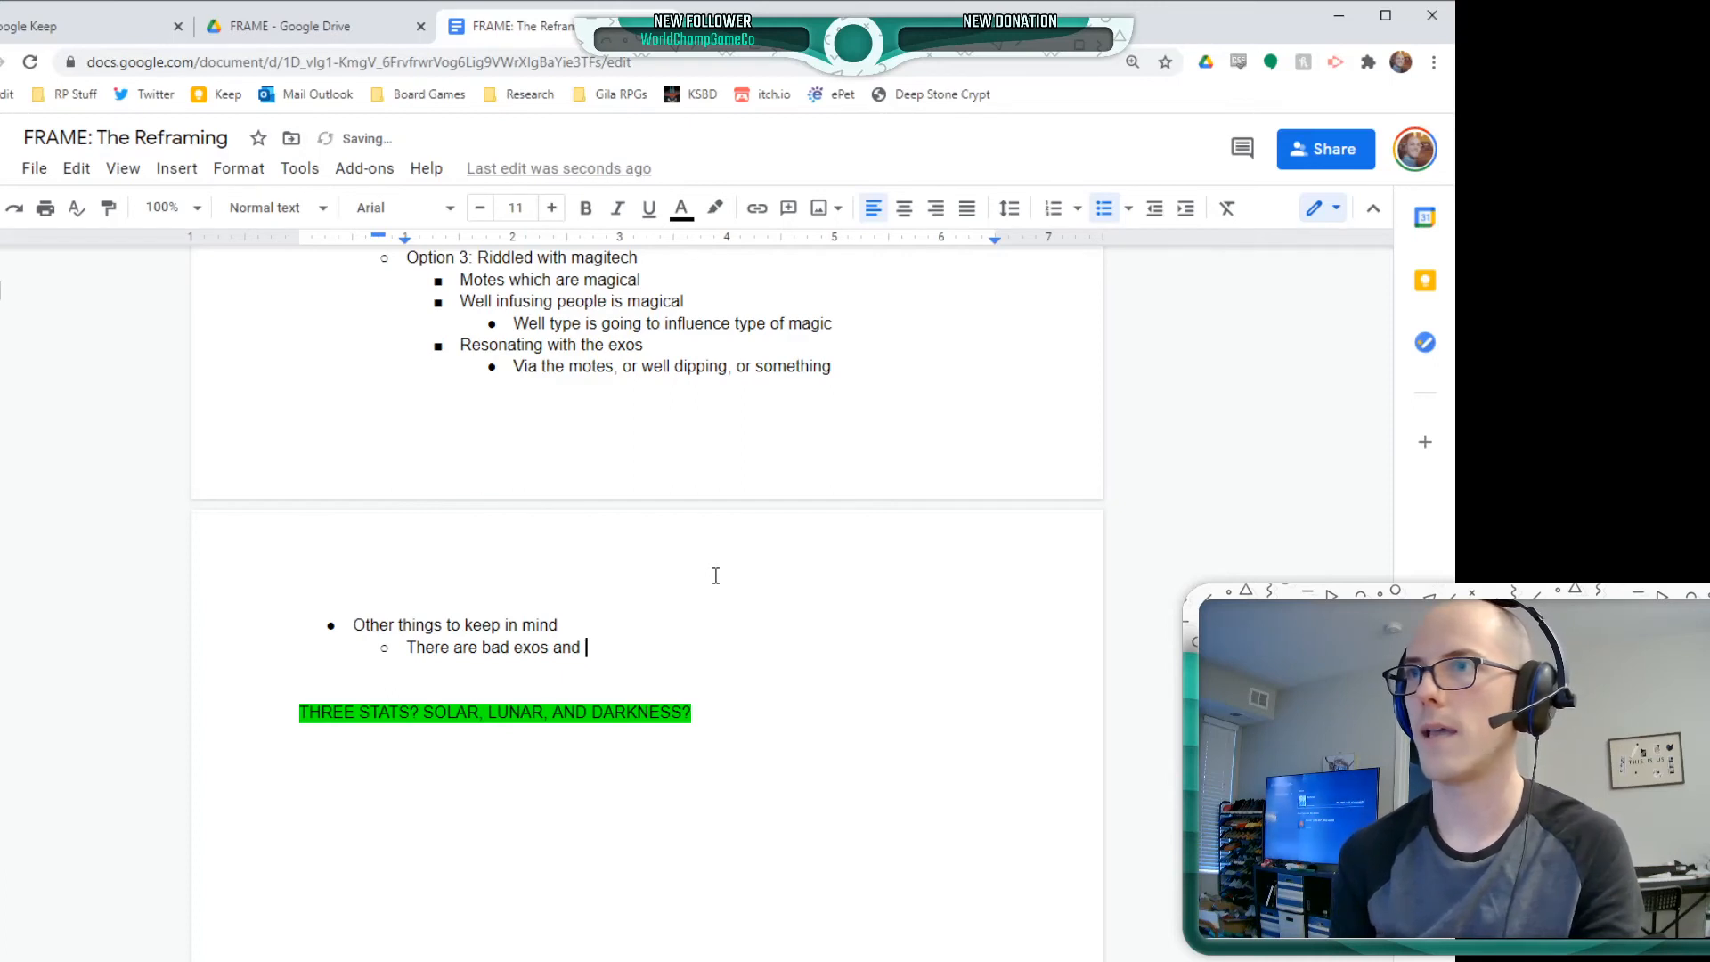
pyautogui.write('bad motes')
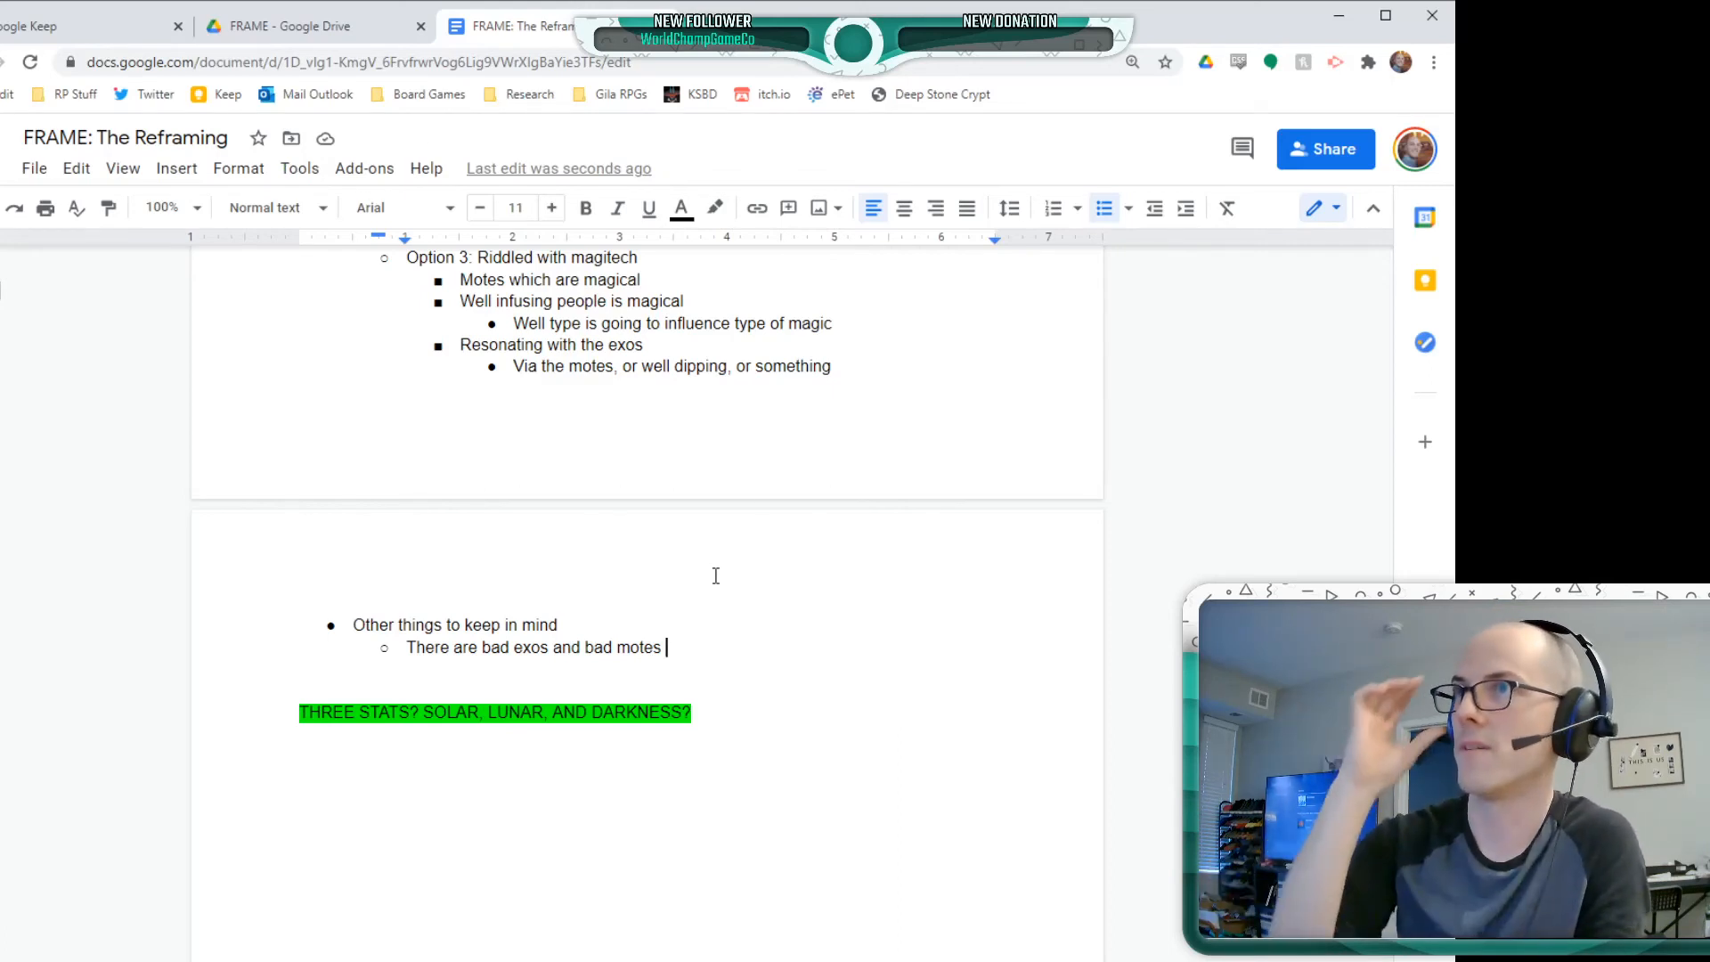
# Add the bullet "Ensure tight gameplay loop" at the same level below the note about bad exos and bad motes
pyautogui.press('Return')
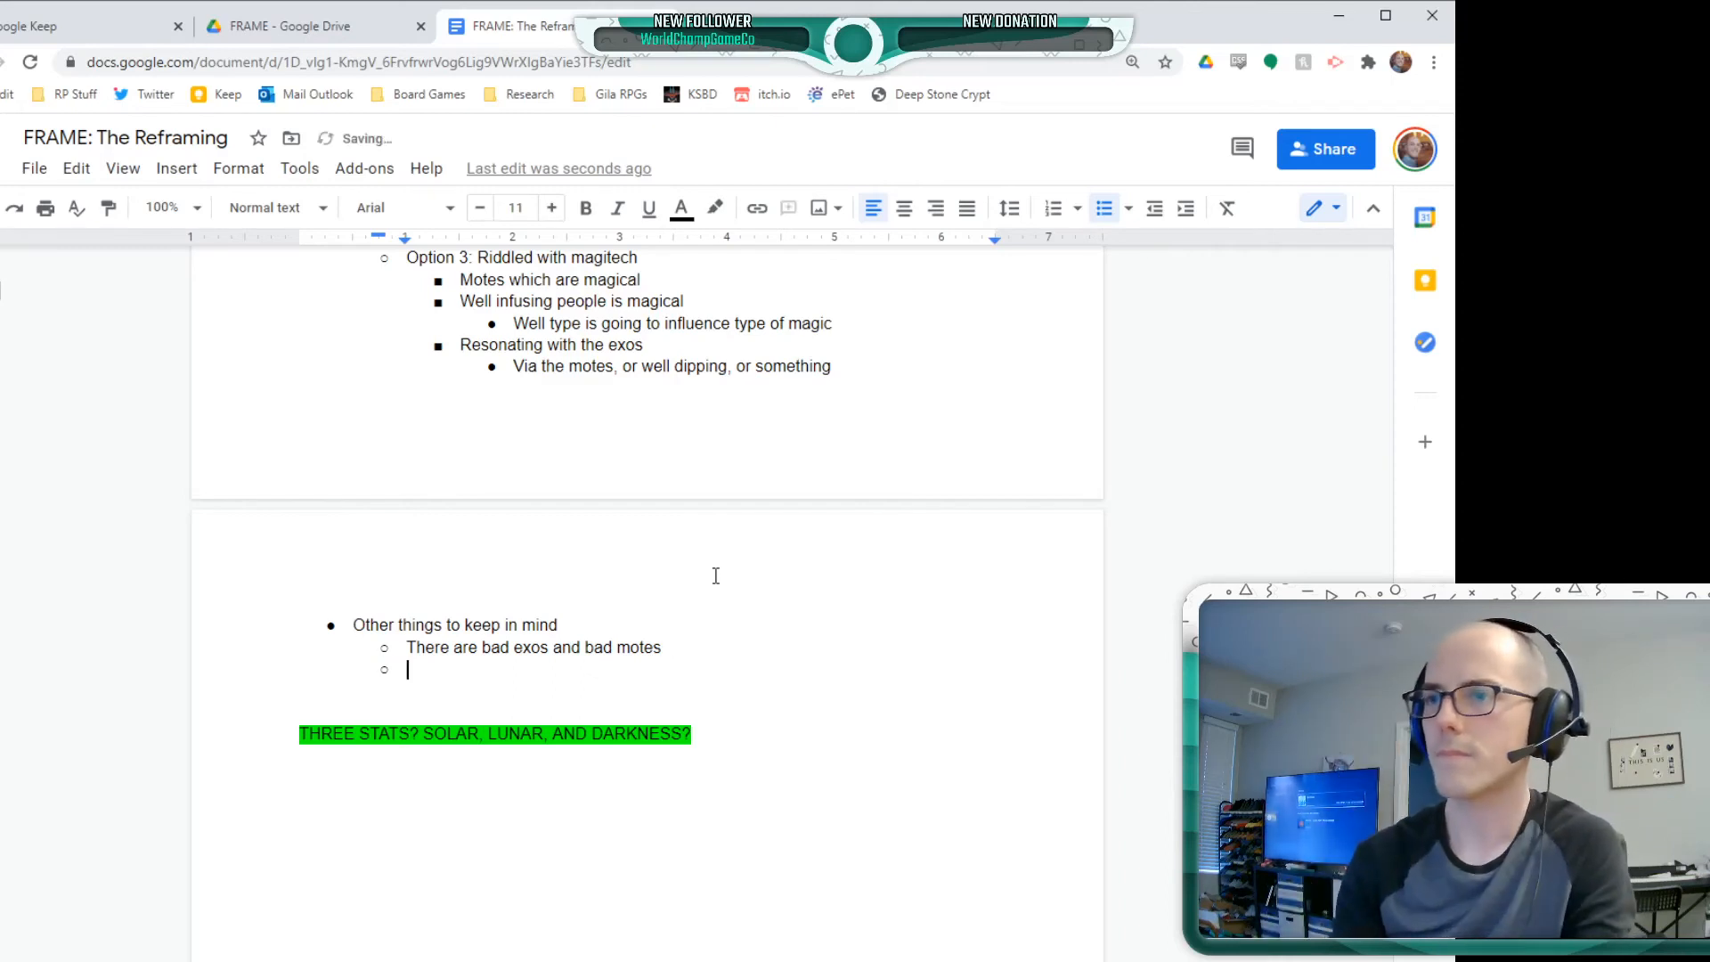
pyautogui.write('Create')
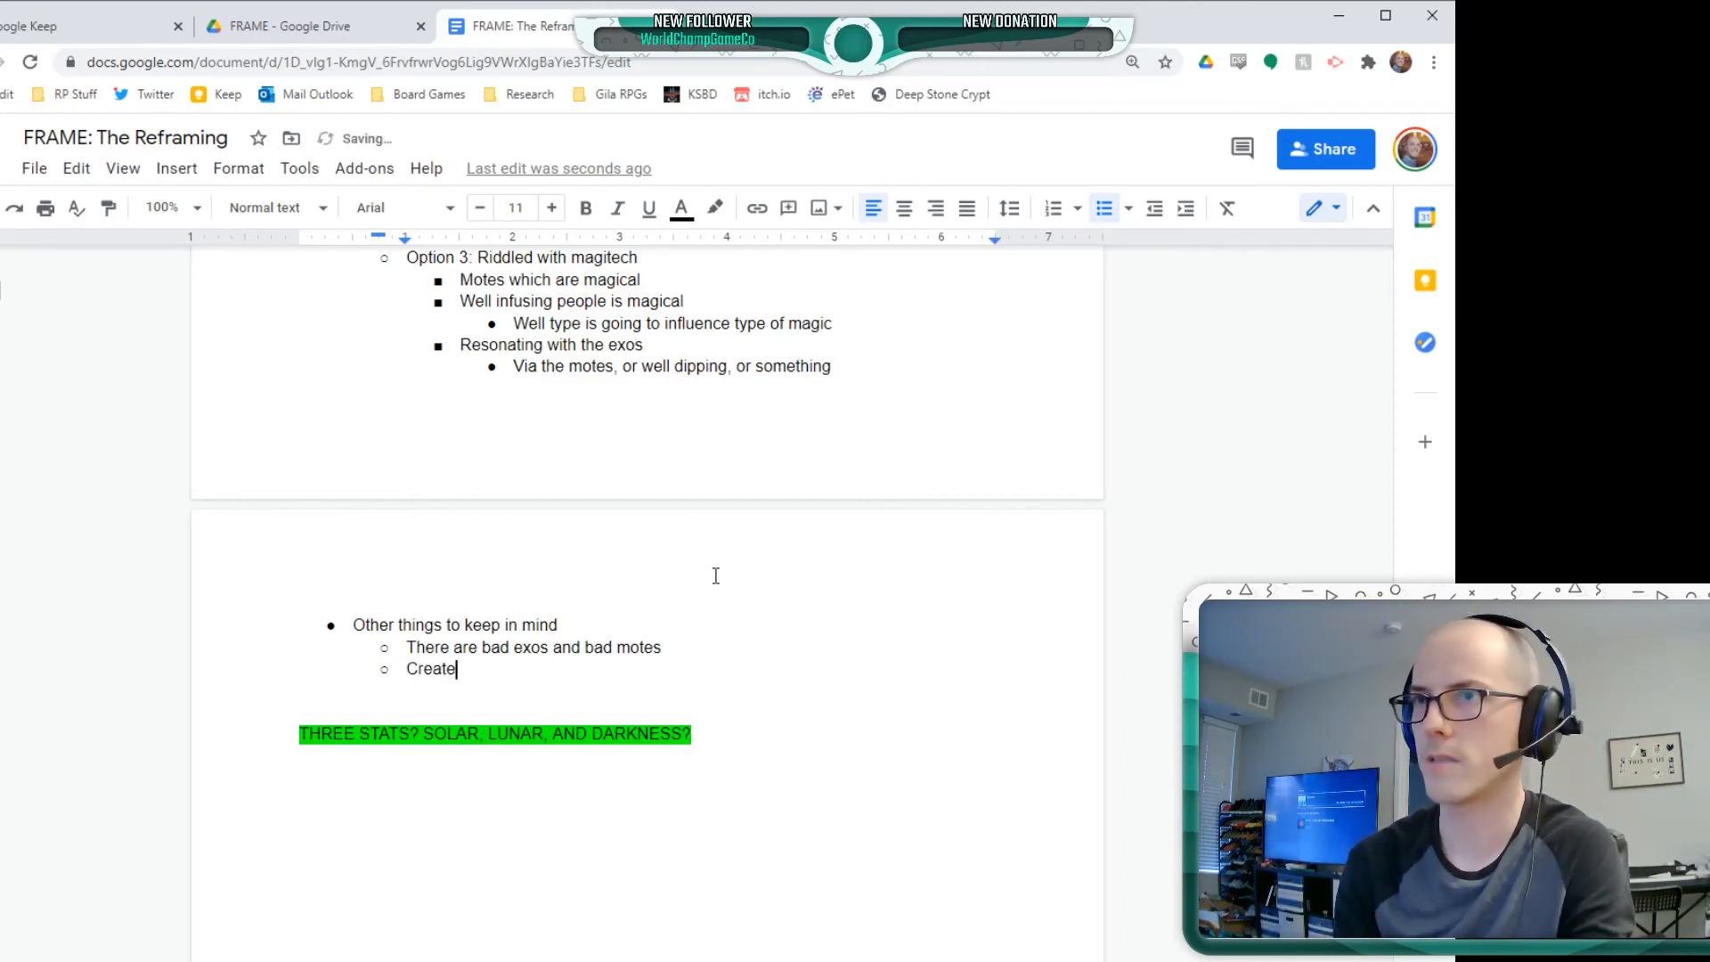
pyautogui.press('BackSpace')
pyautogui.press('BackSpace')
pyautogui.press('BackSpace')
pyautogui.press('BackSpace')
pyautogui.press('BackSpace')
pyautogui.press('BackSpace')
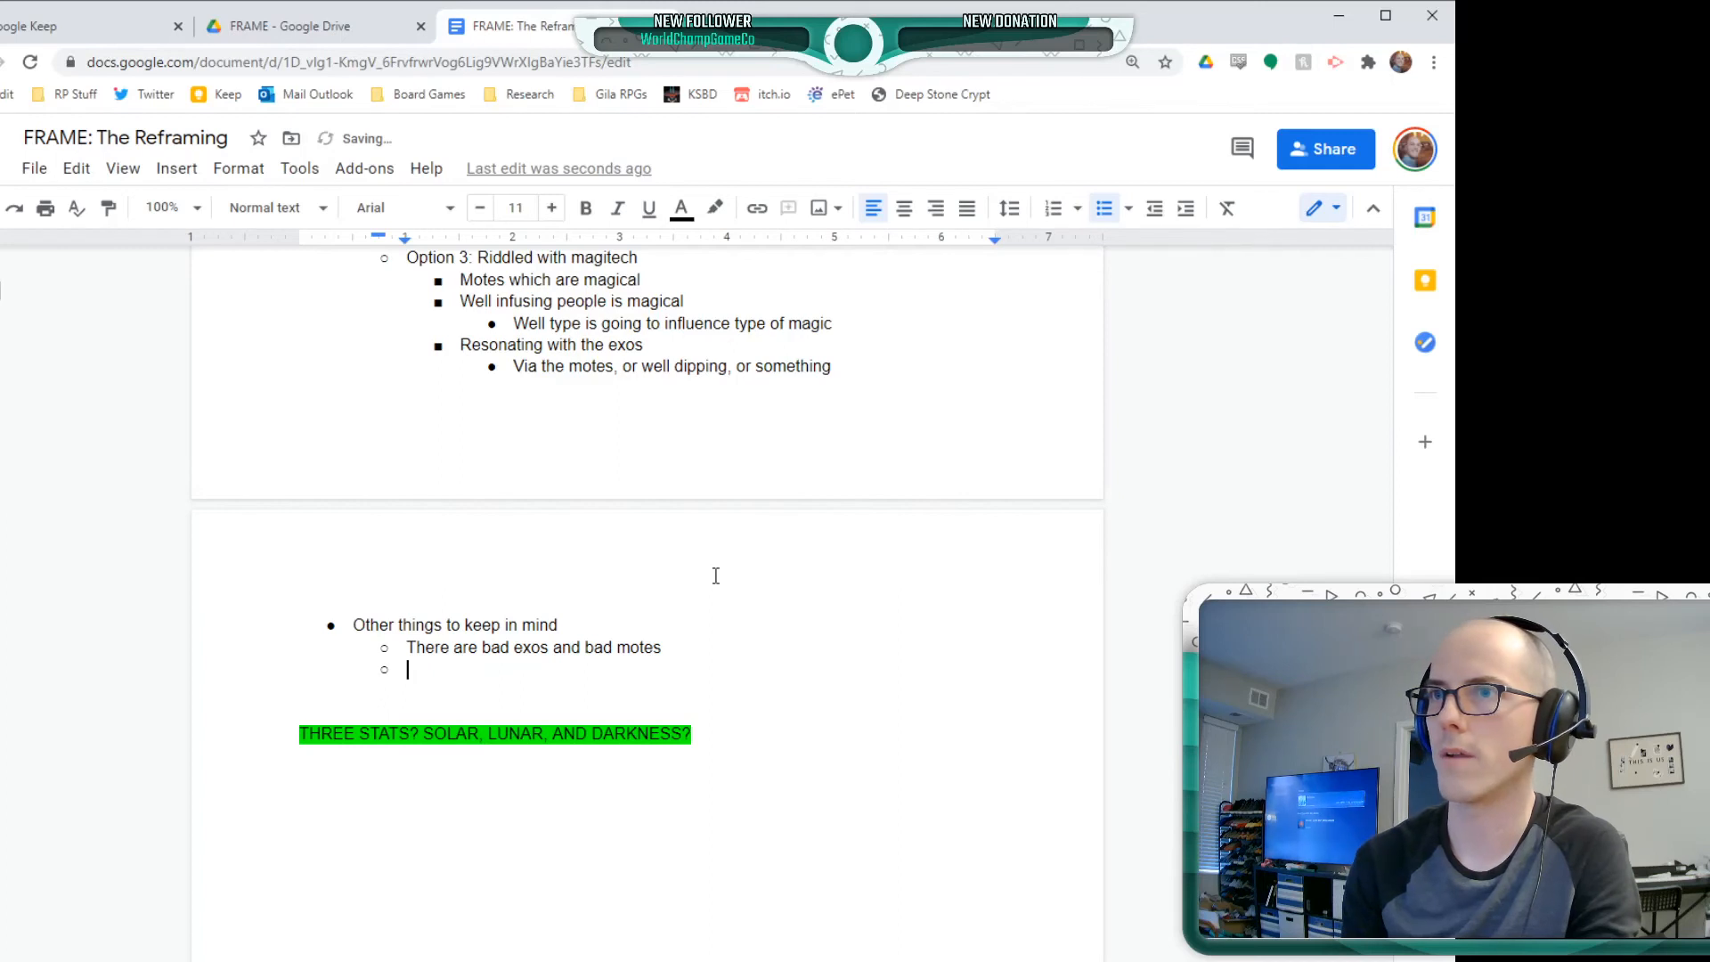
pyautogui.write('Ensure')
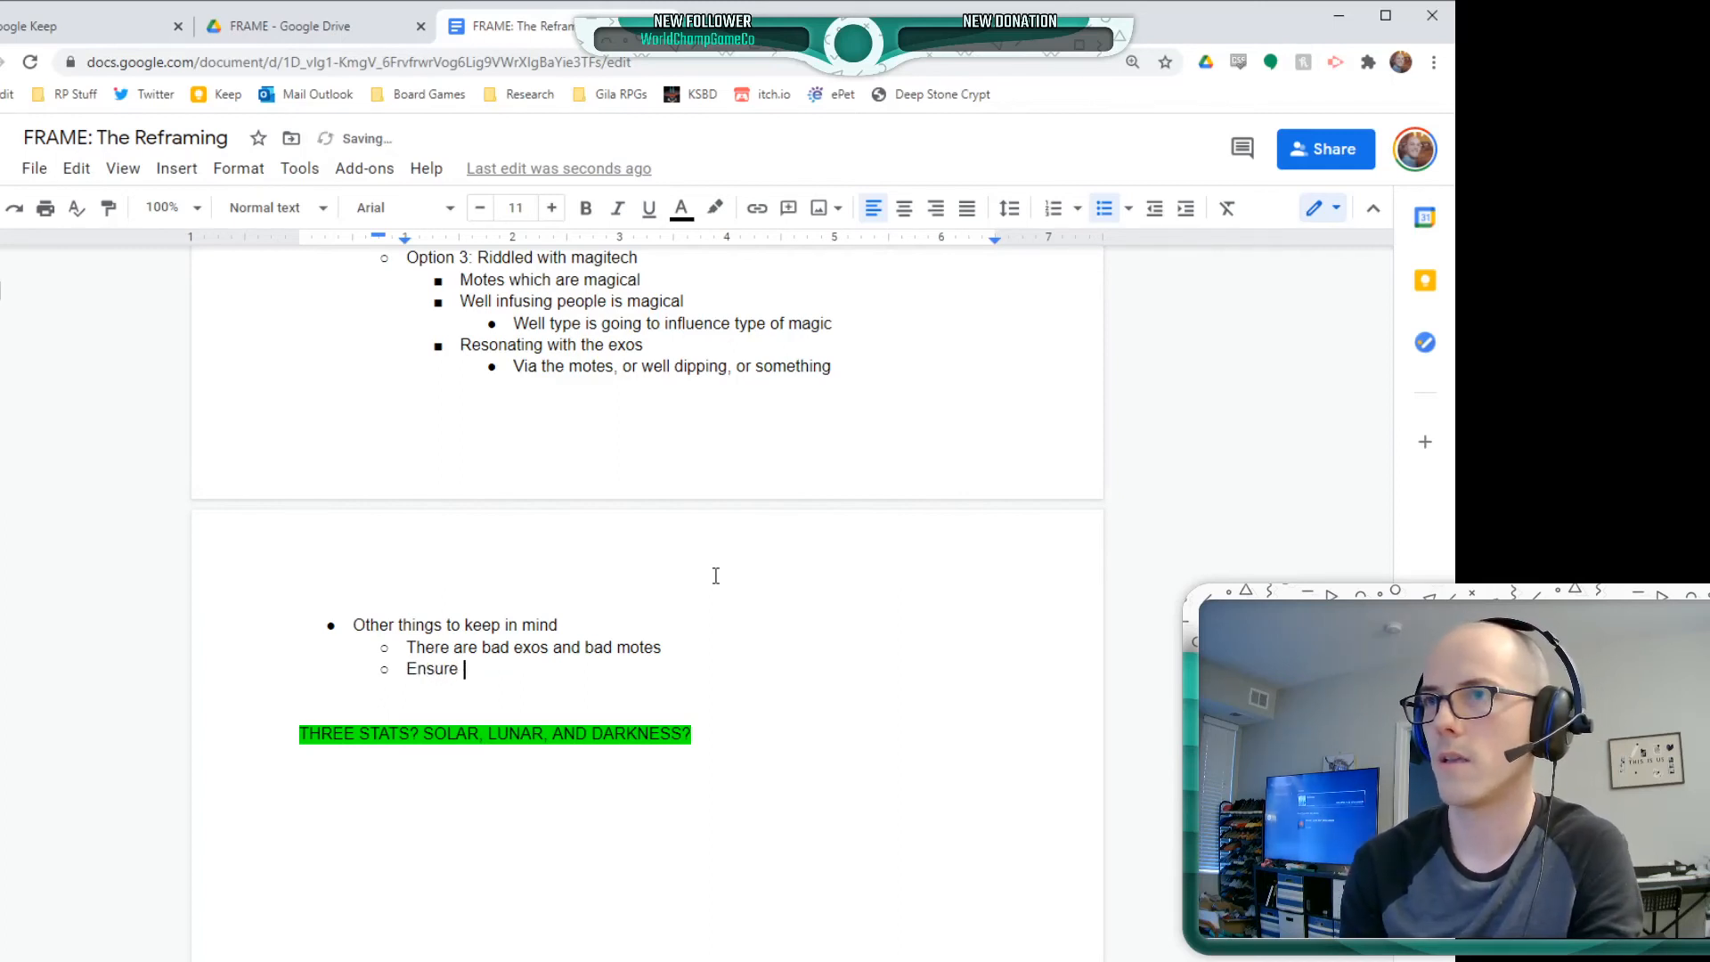
pyautogui.write(' tight gamep')
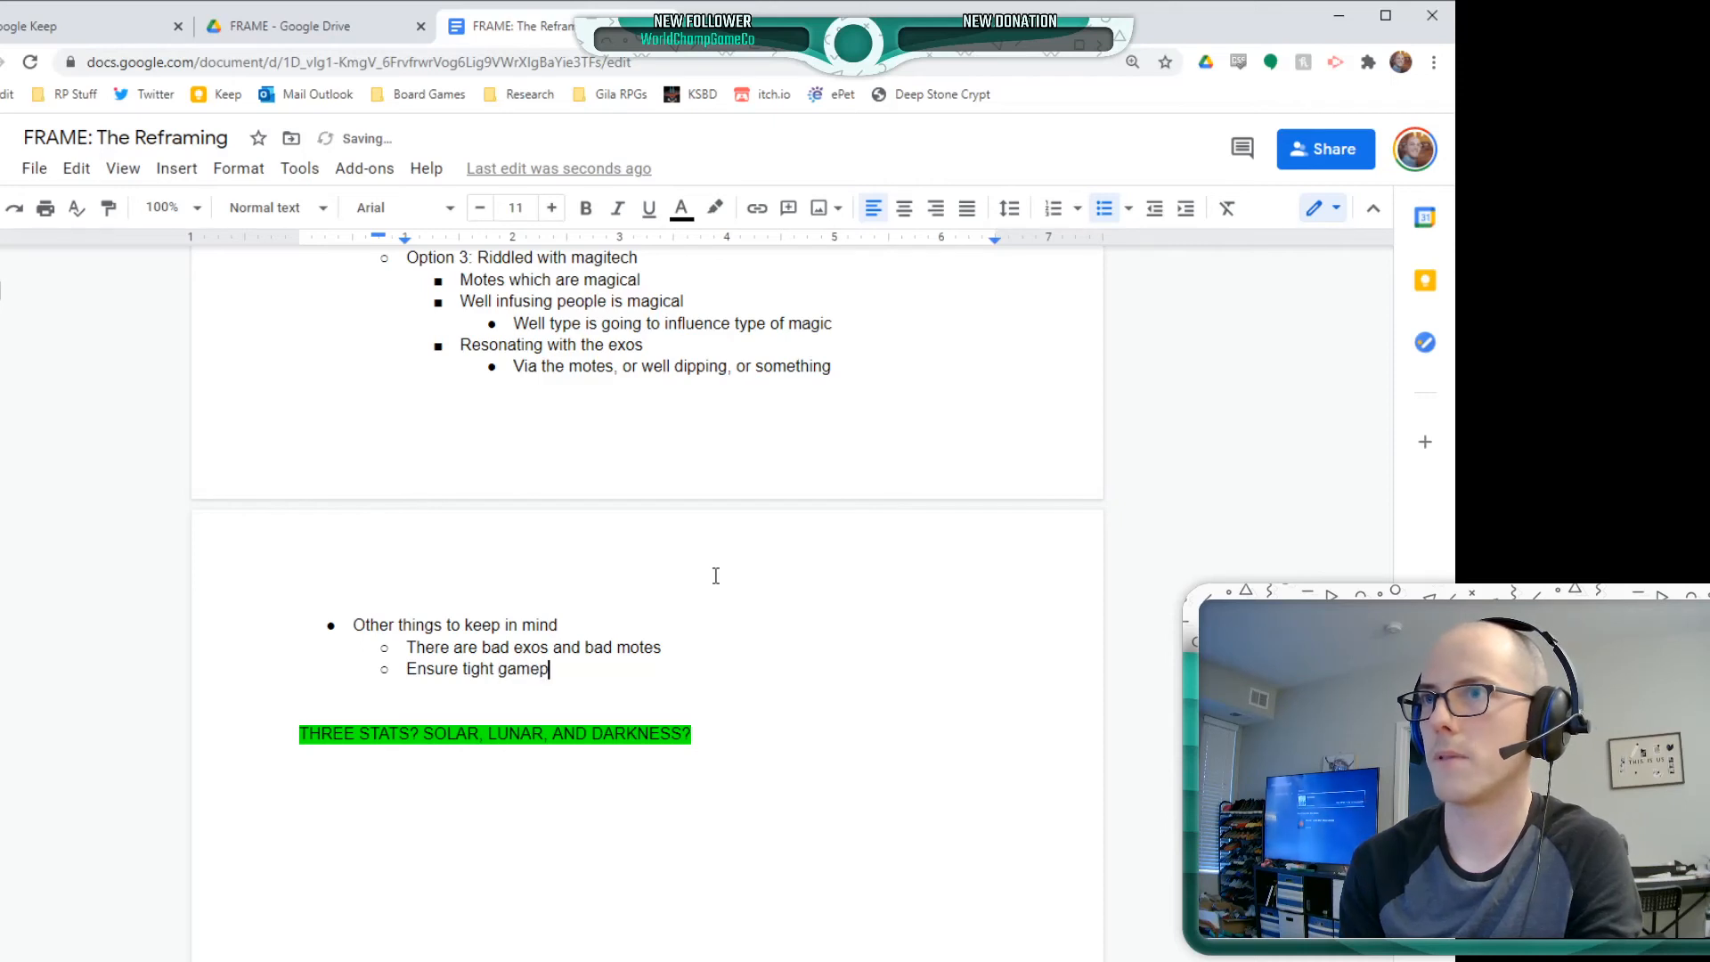
pyautogui.write('lay loop')
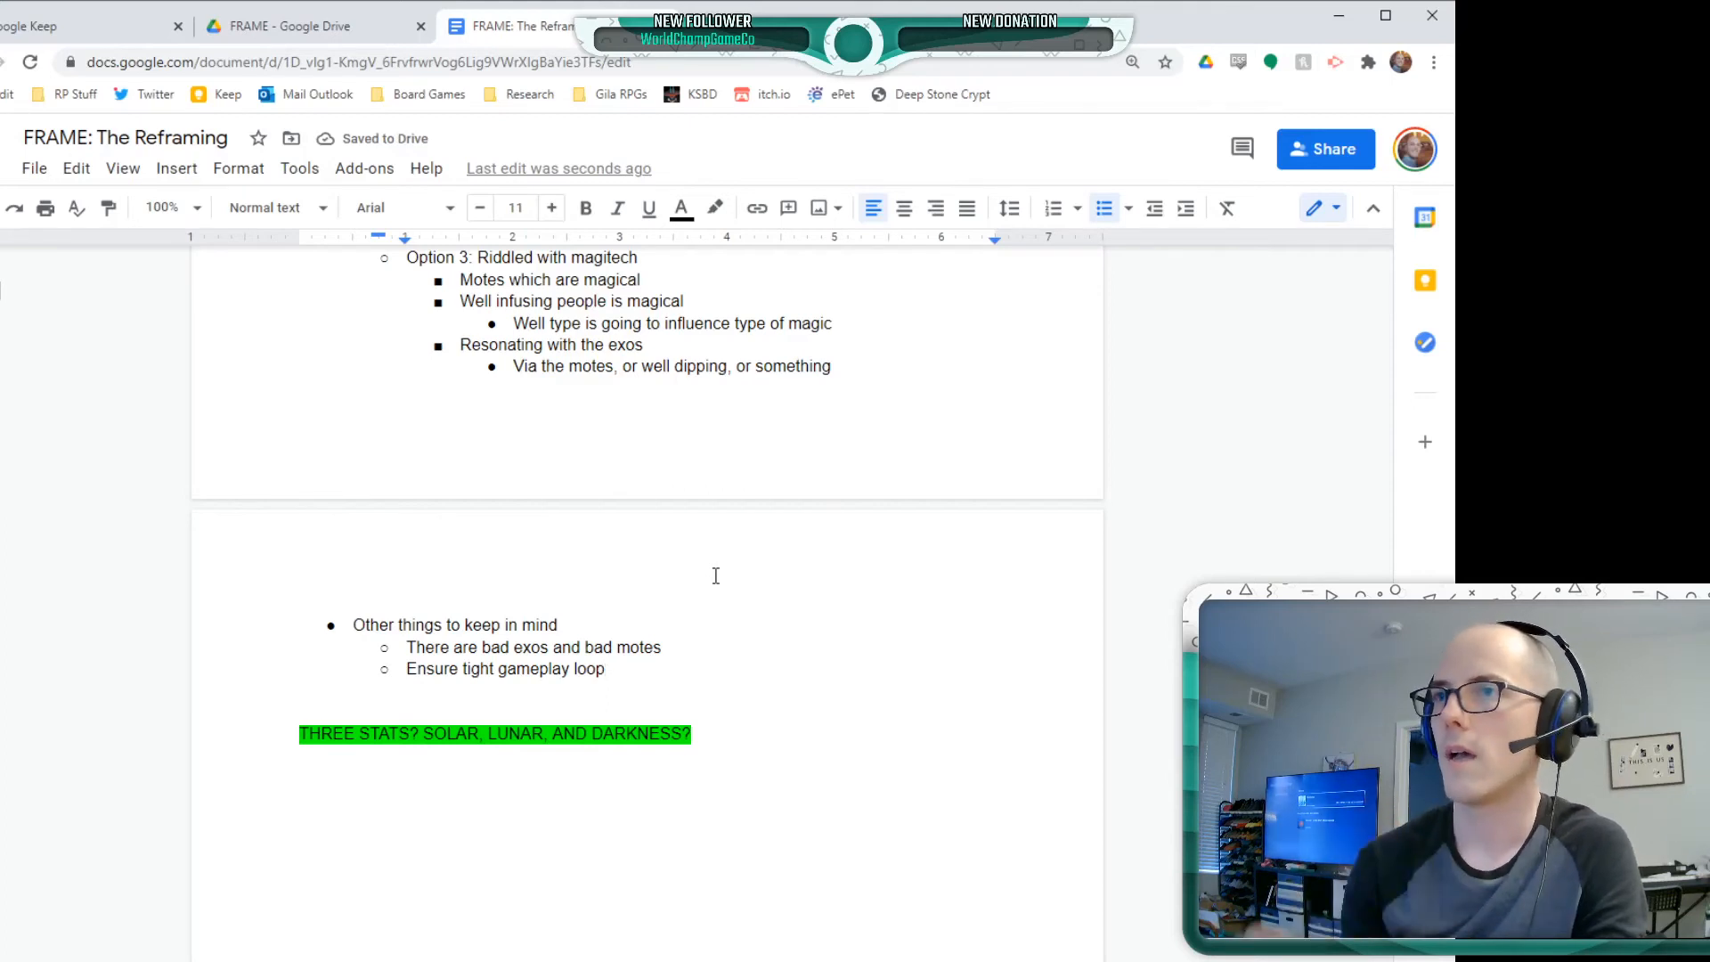
# Nest the bullet "Consider: downtime, between stuff," under "Ensure tight gameplay loop"
pyautogui.press('Return')
pyautogui.press('Tab')
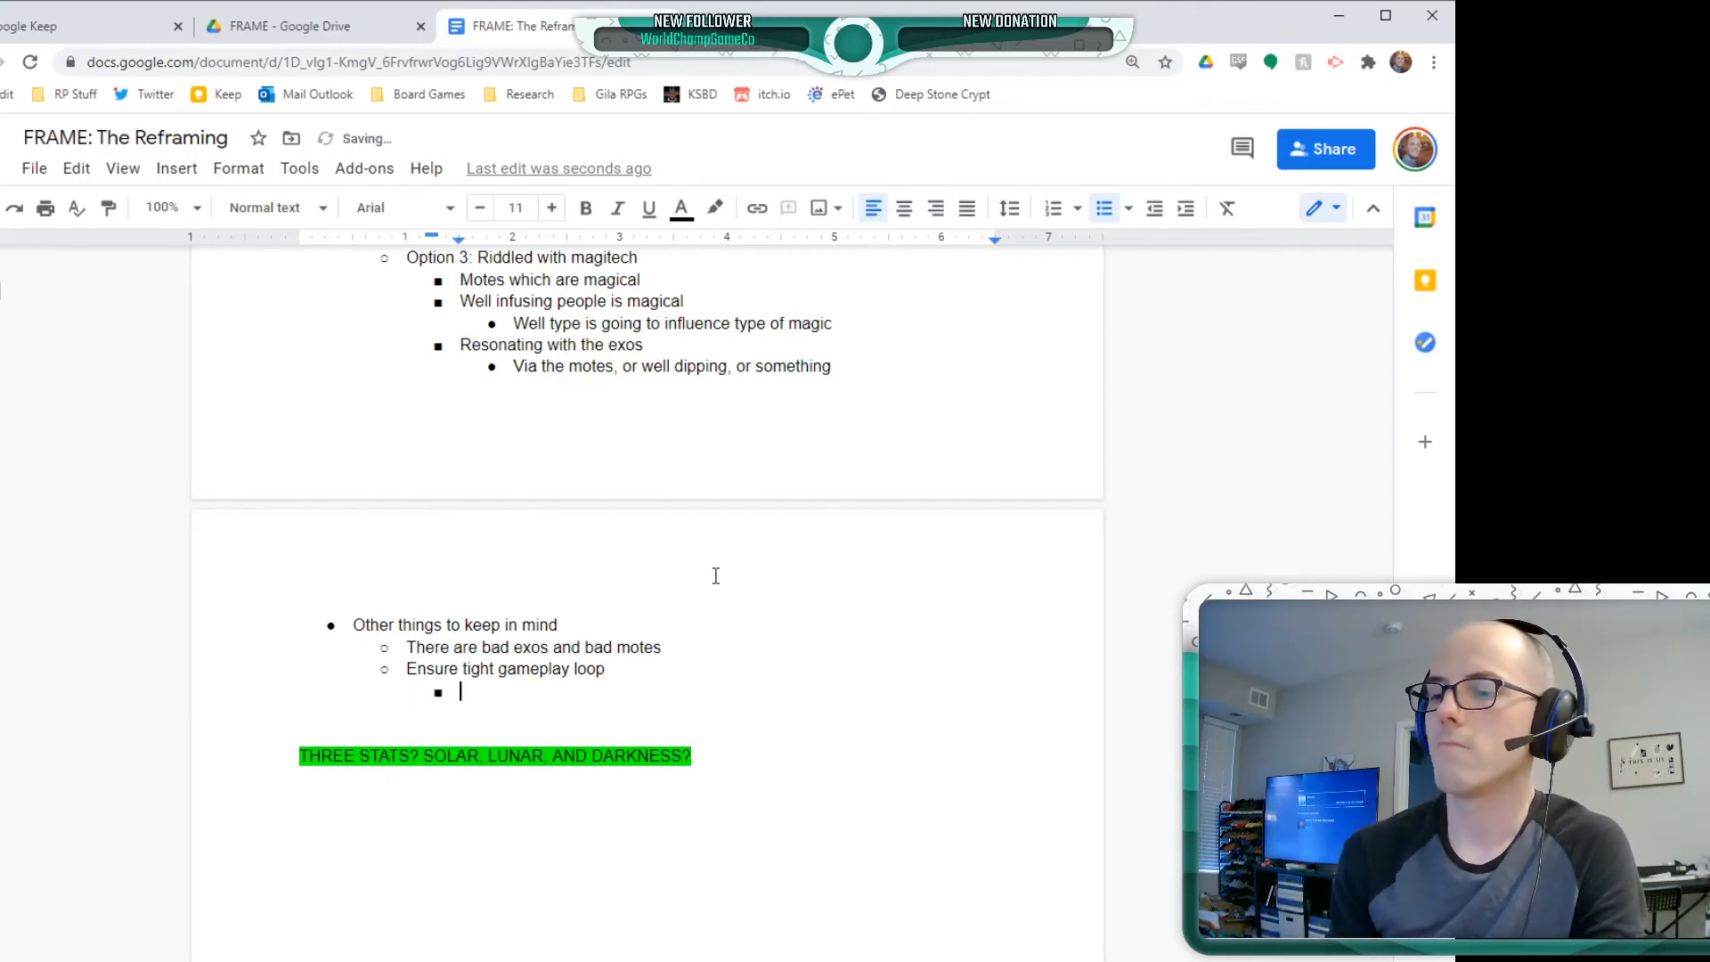
pyautogui.write('Consider:')
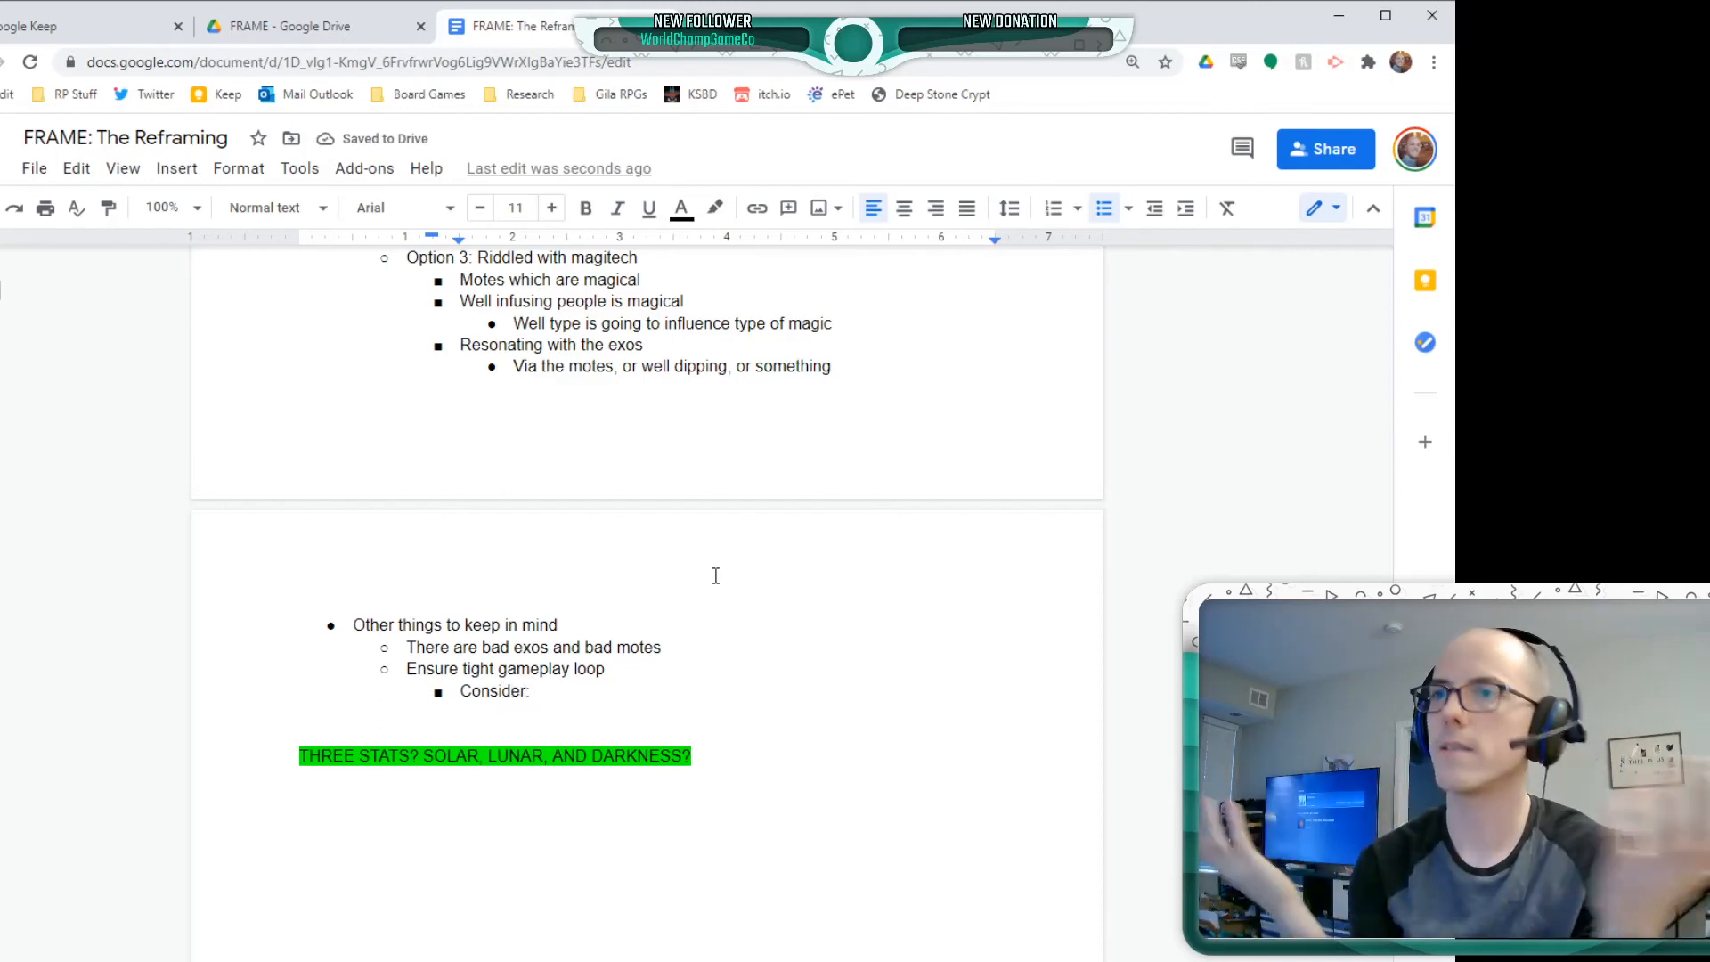
pyautogui.scroll(-10, 614, 469)
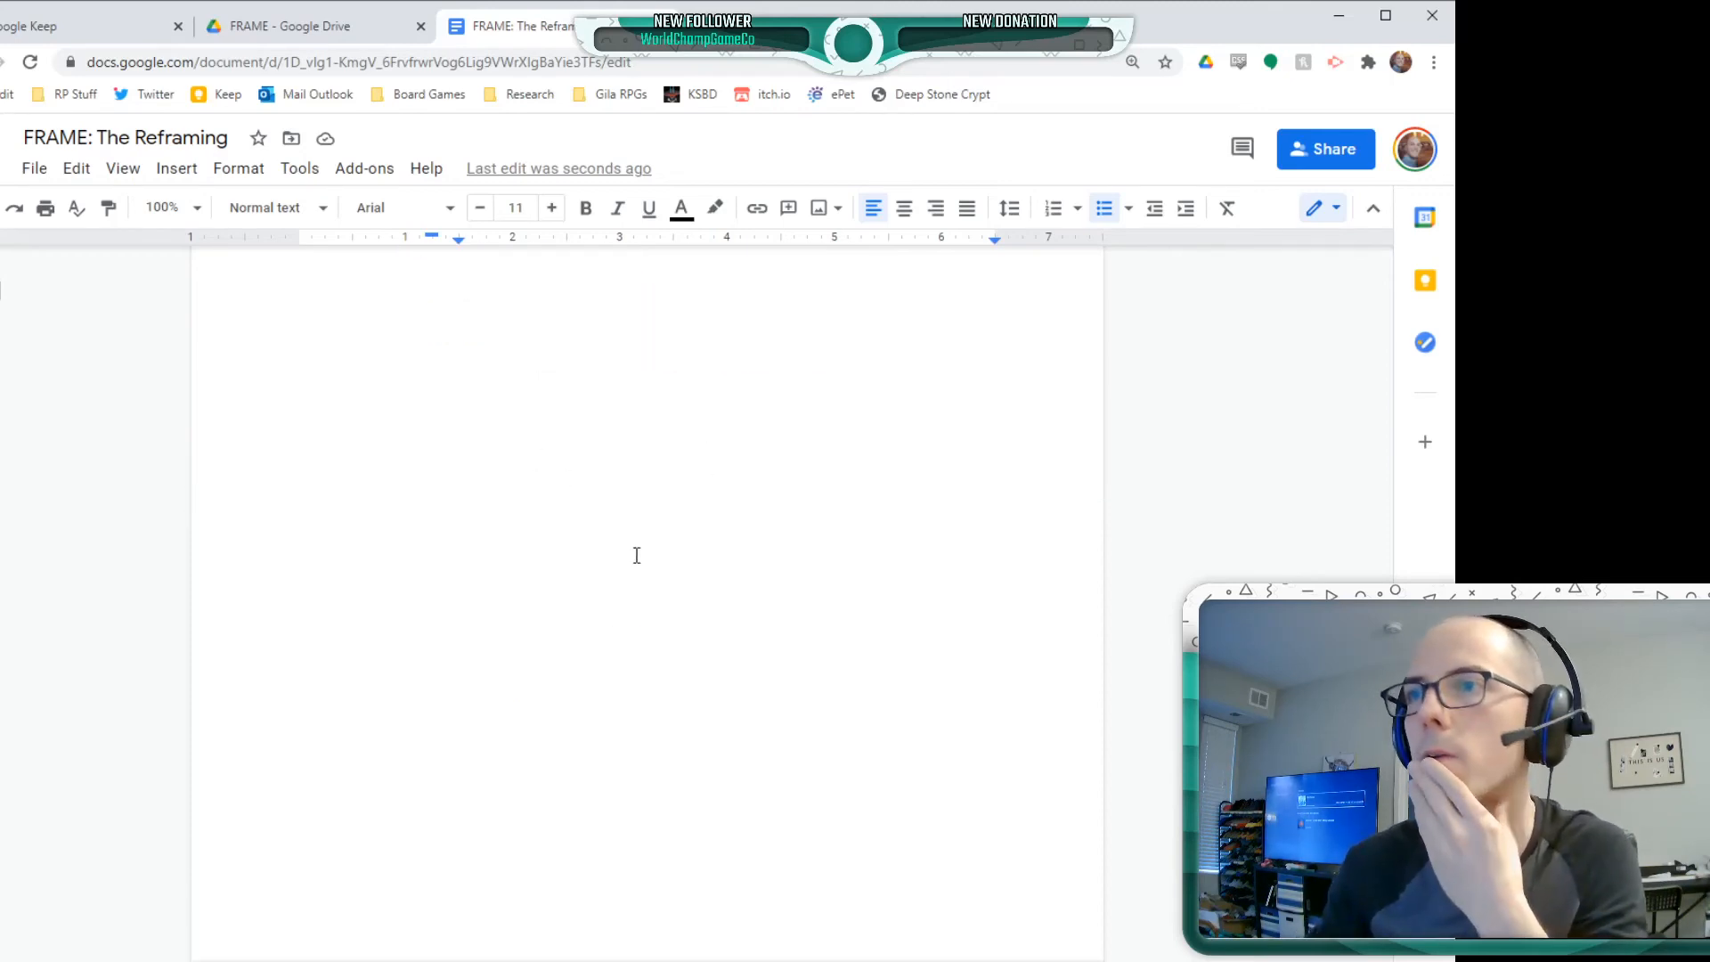
pyautogui.scroll(10, 739, 746)
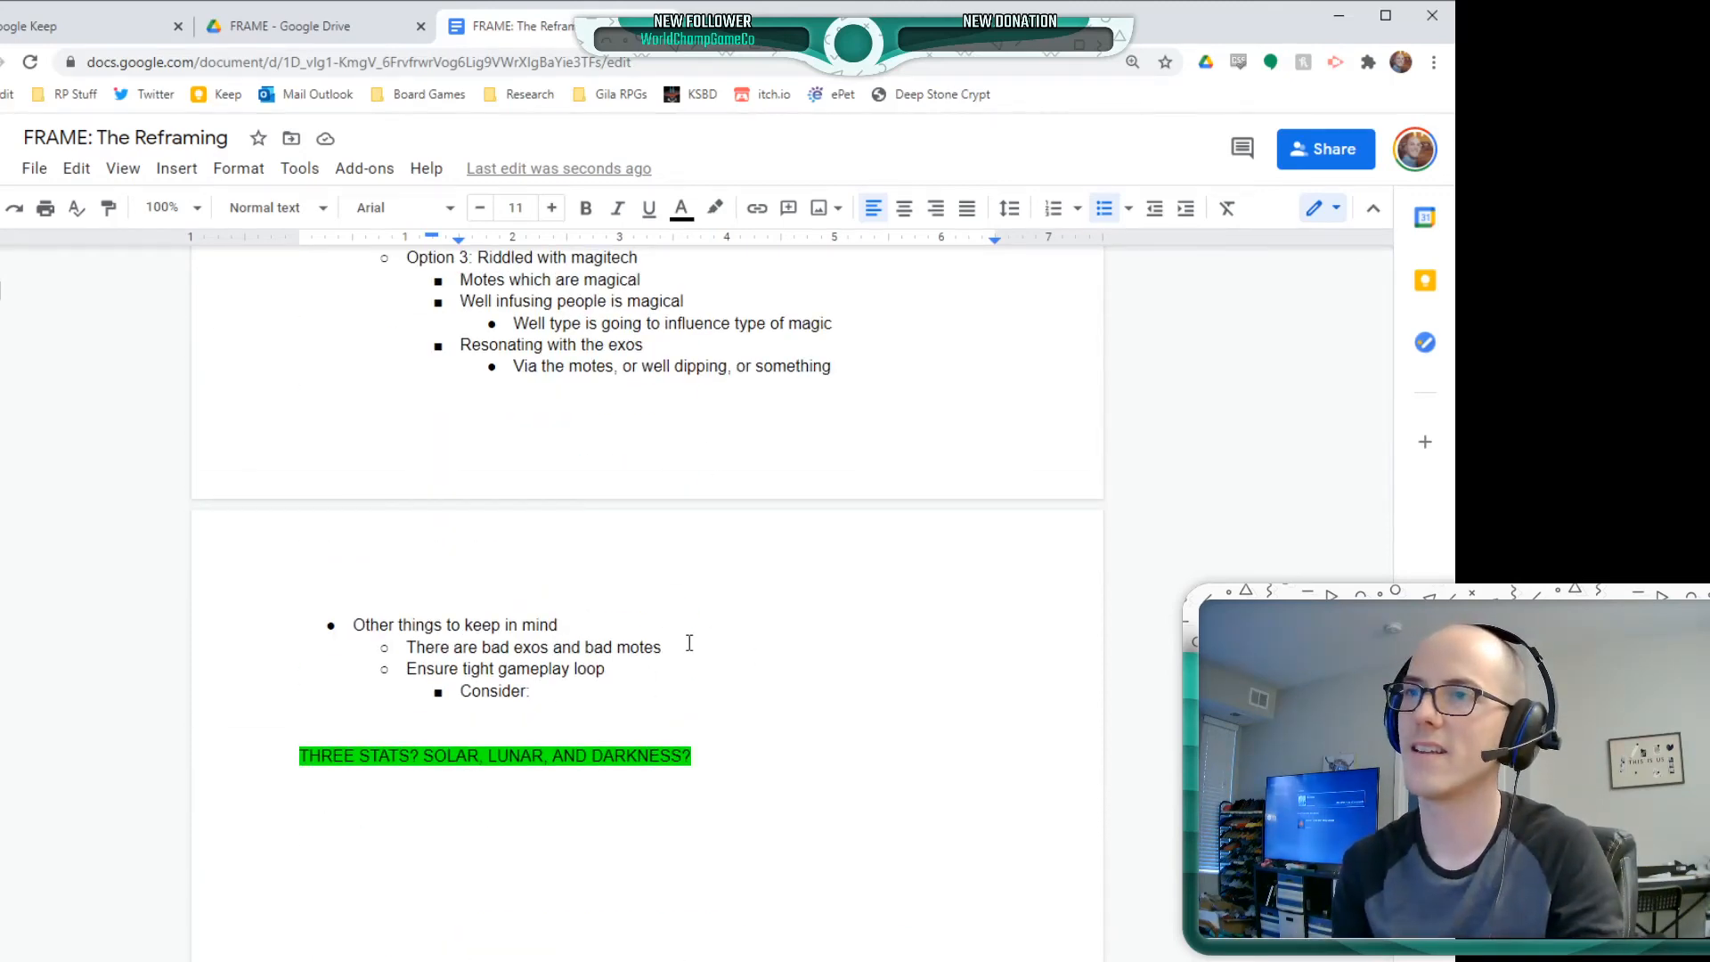
pyautogui.write('downtime, bet')
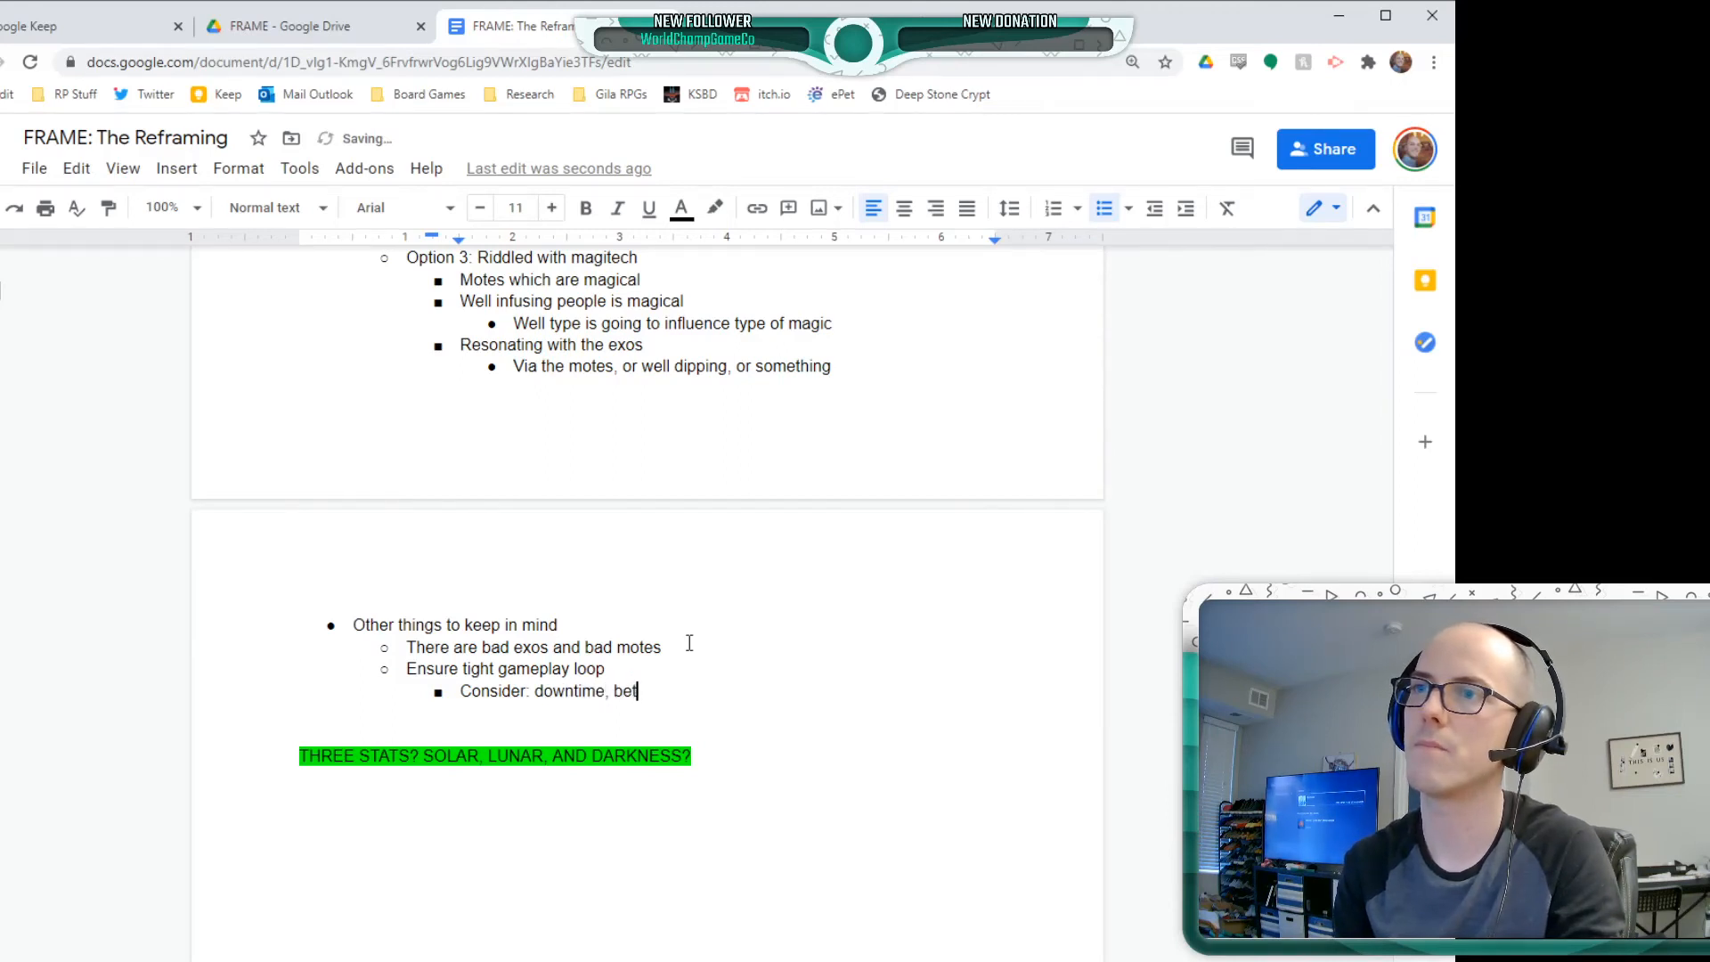
pyautogui.write('ween stuff,')
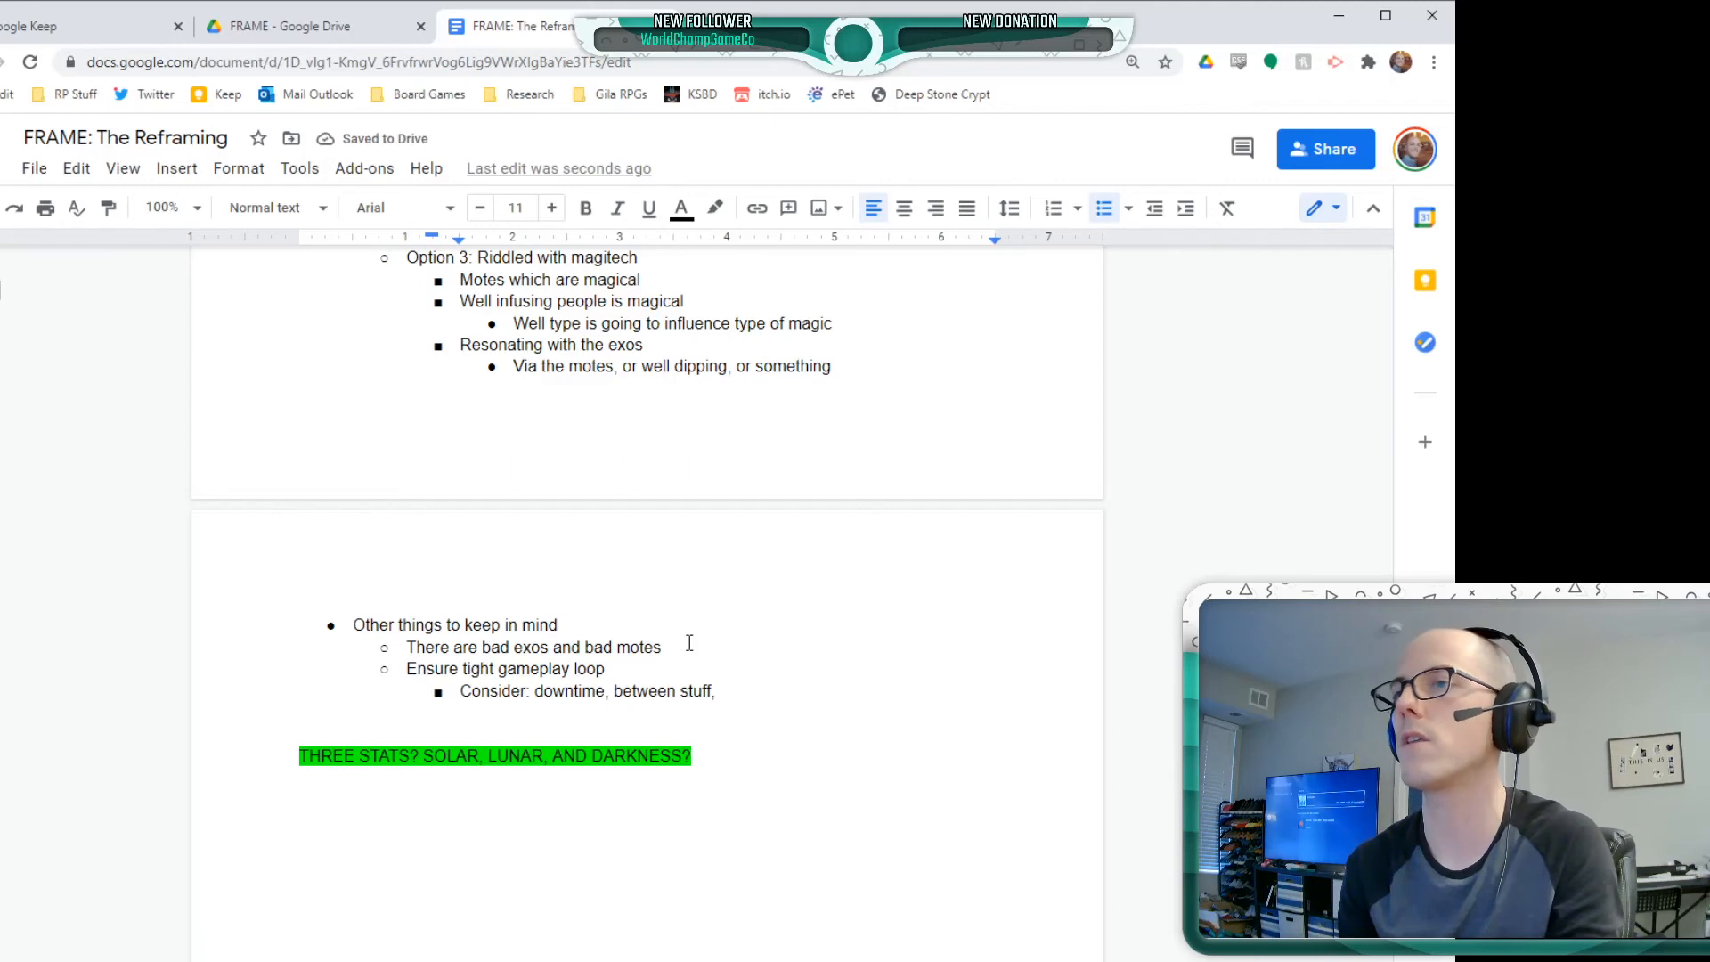
# Nest the bullet "Networking the remaining cities, building up a town around a well, supporting it," under the "Consider" line
pyautogui.press('Return')
pyautogui.press('Tab')
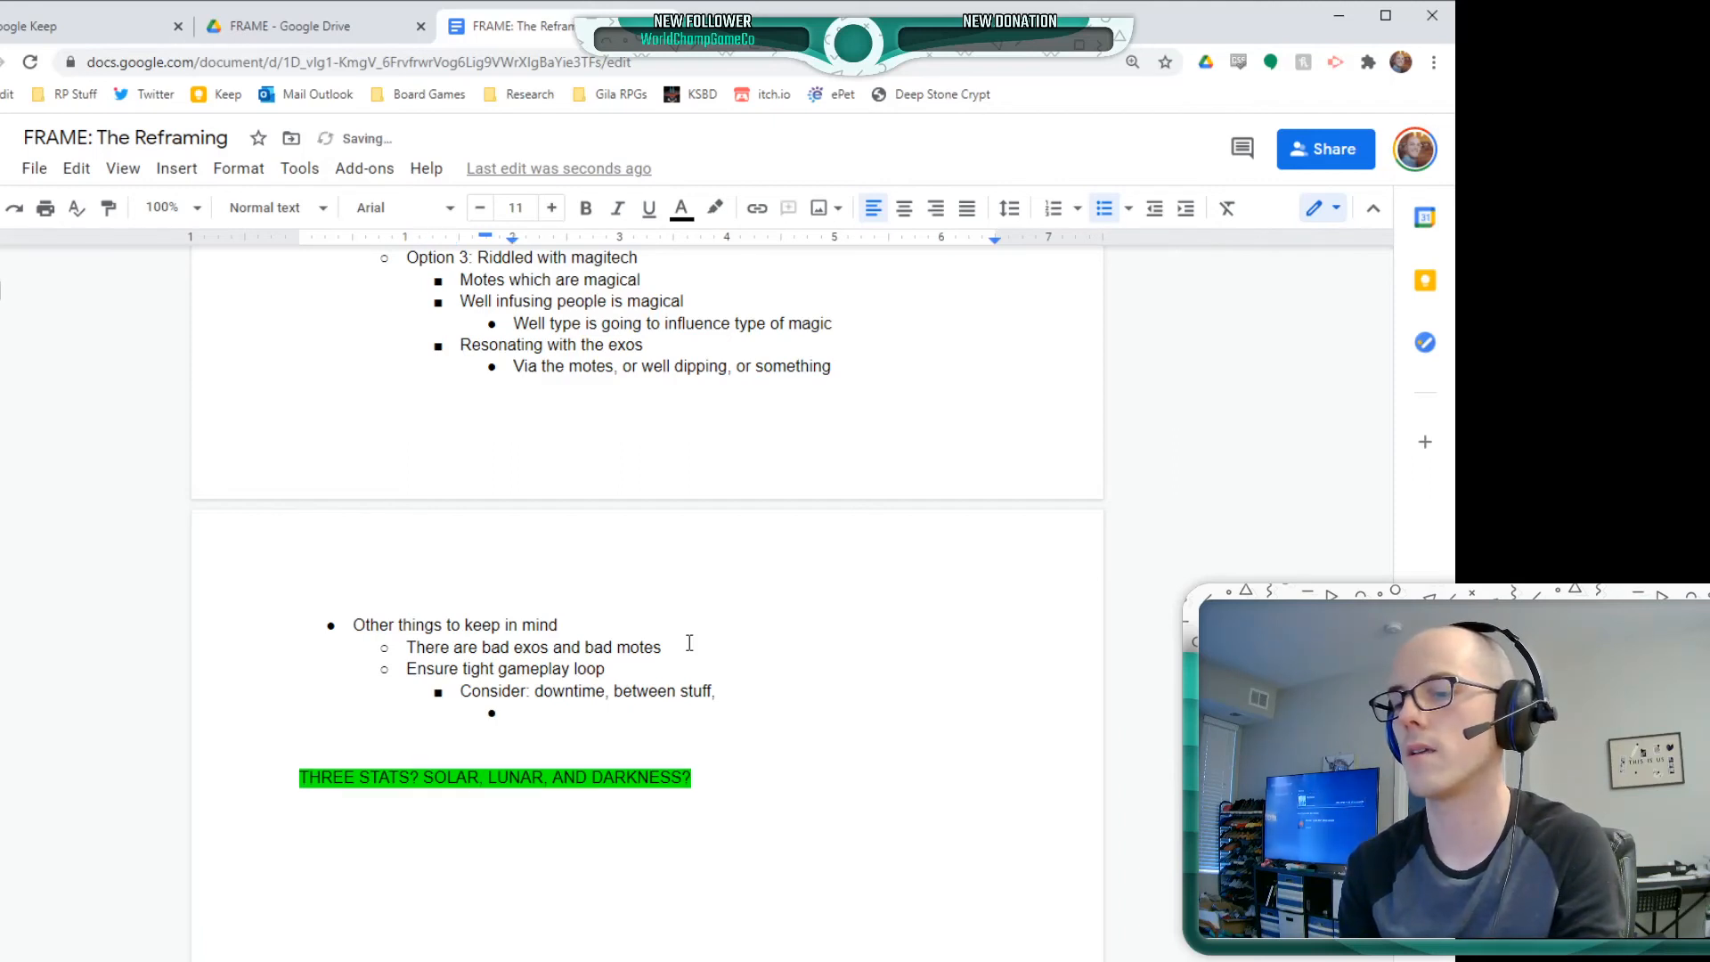
pyautogui.write('Networkin')
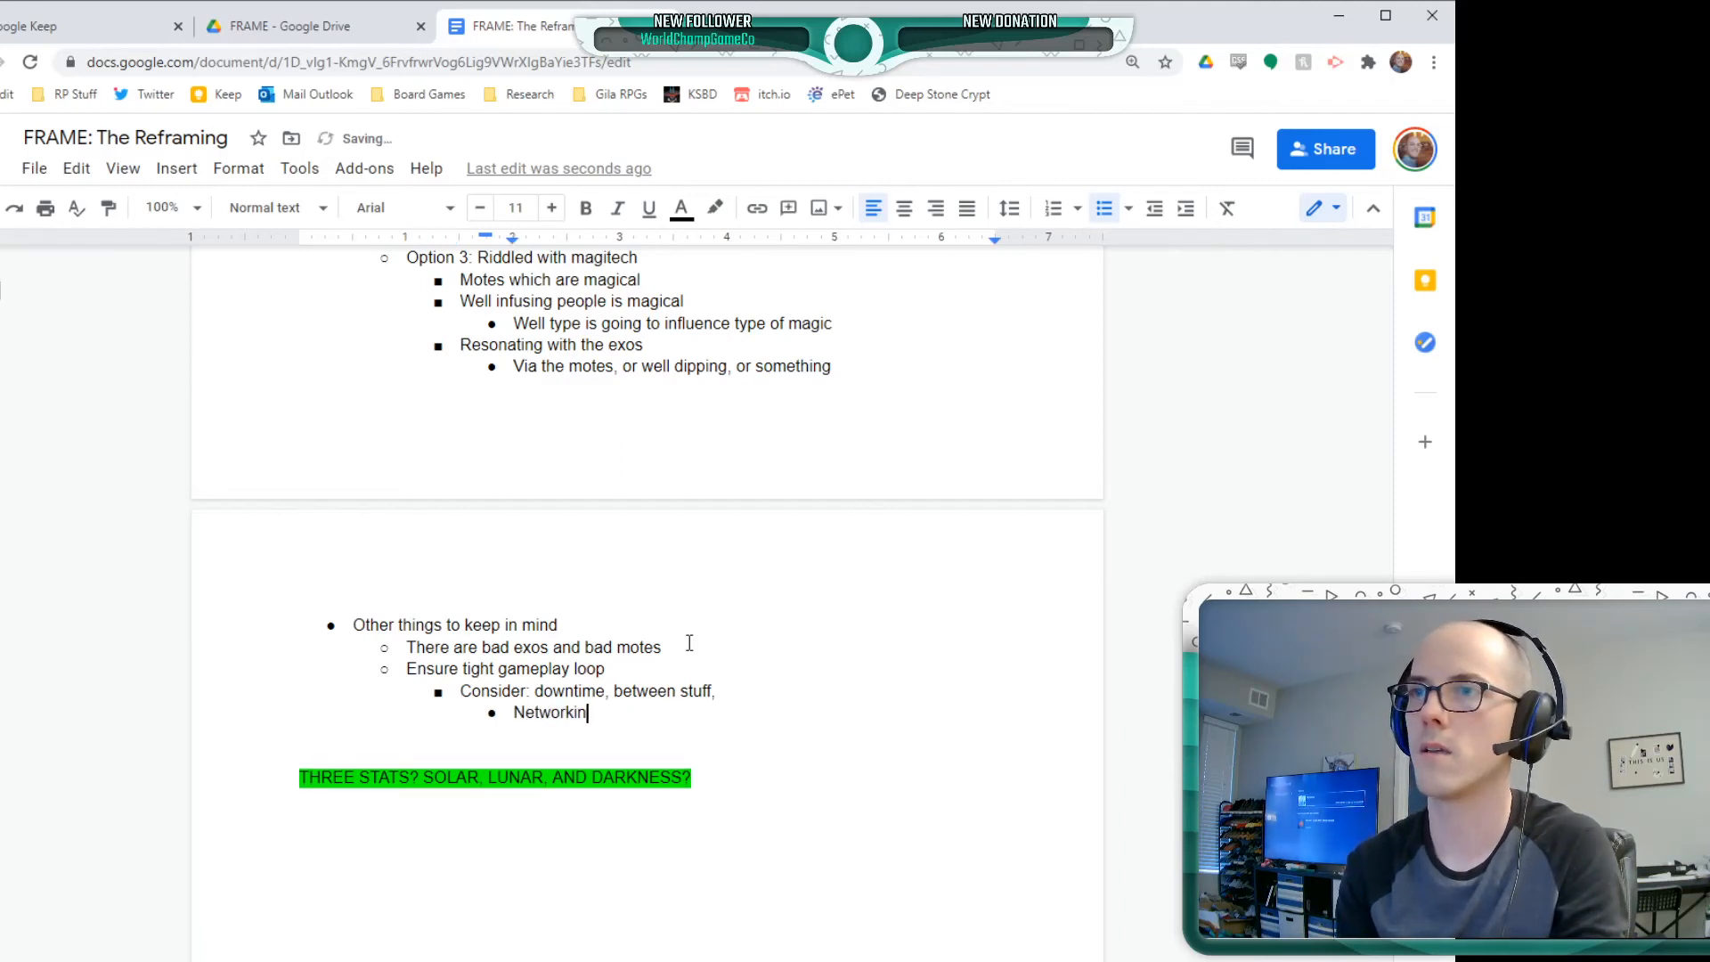
pyautogui.write('g the rema')
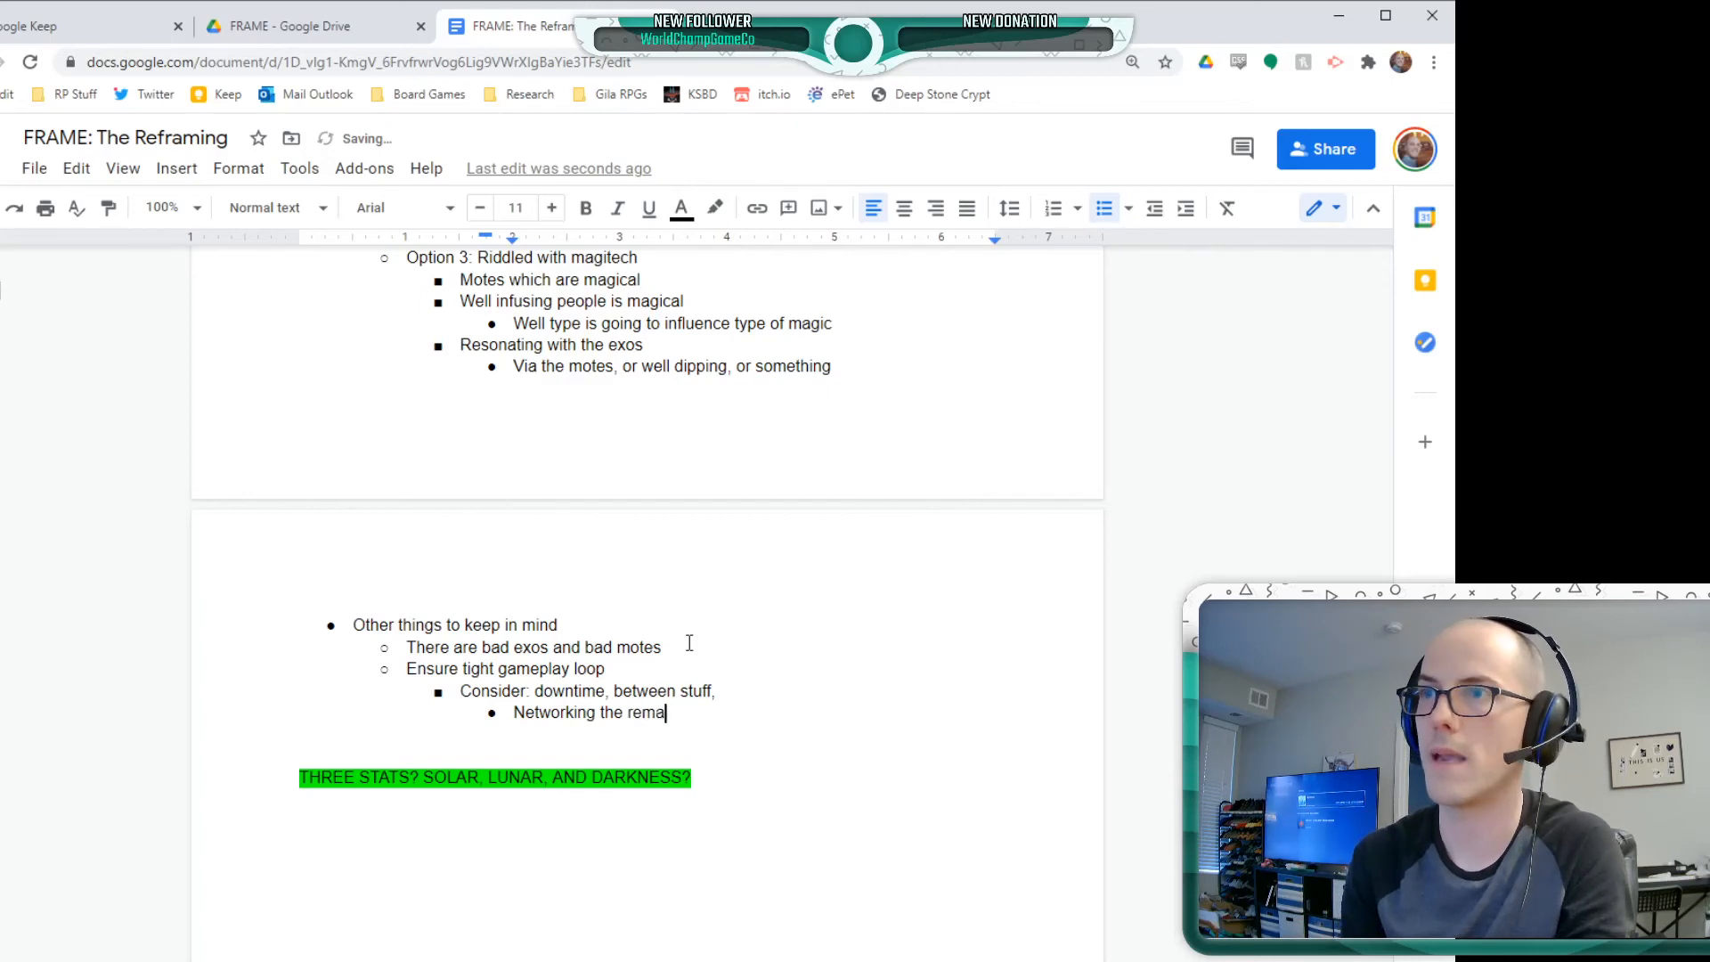
pyautogui.write('ining c')
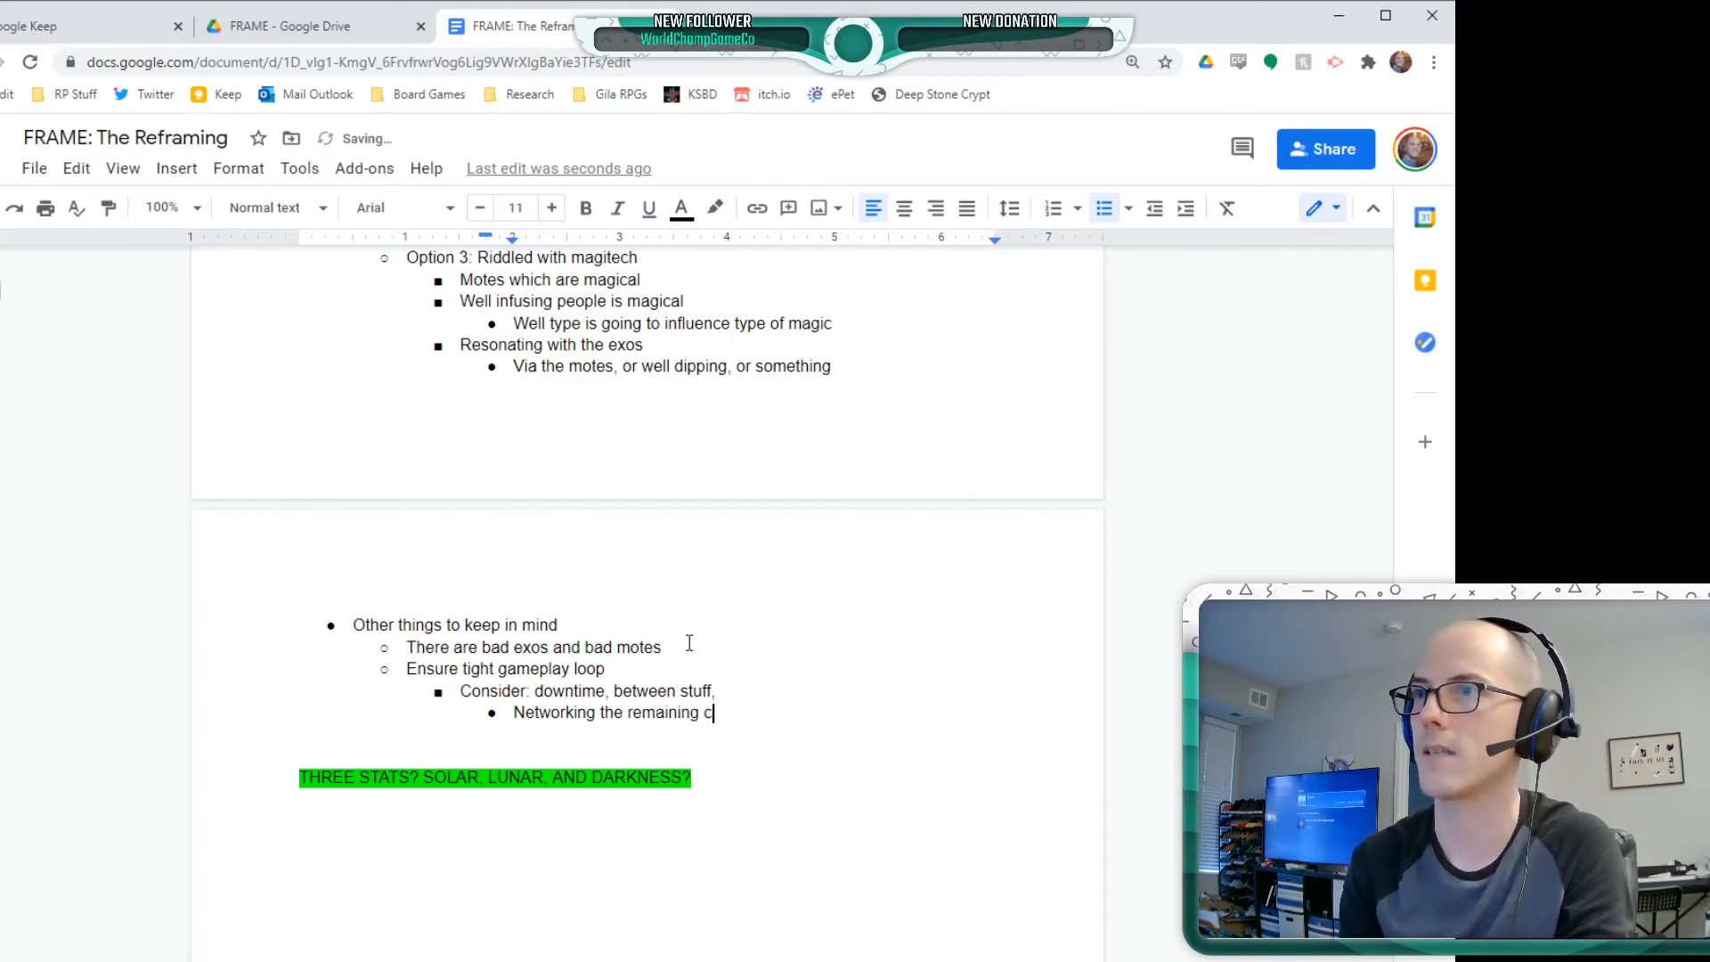
pyautogui.write('ities, ')
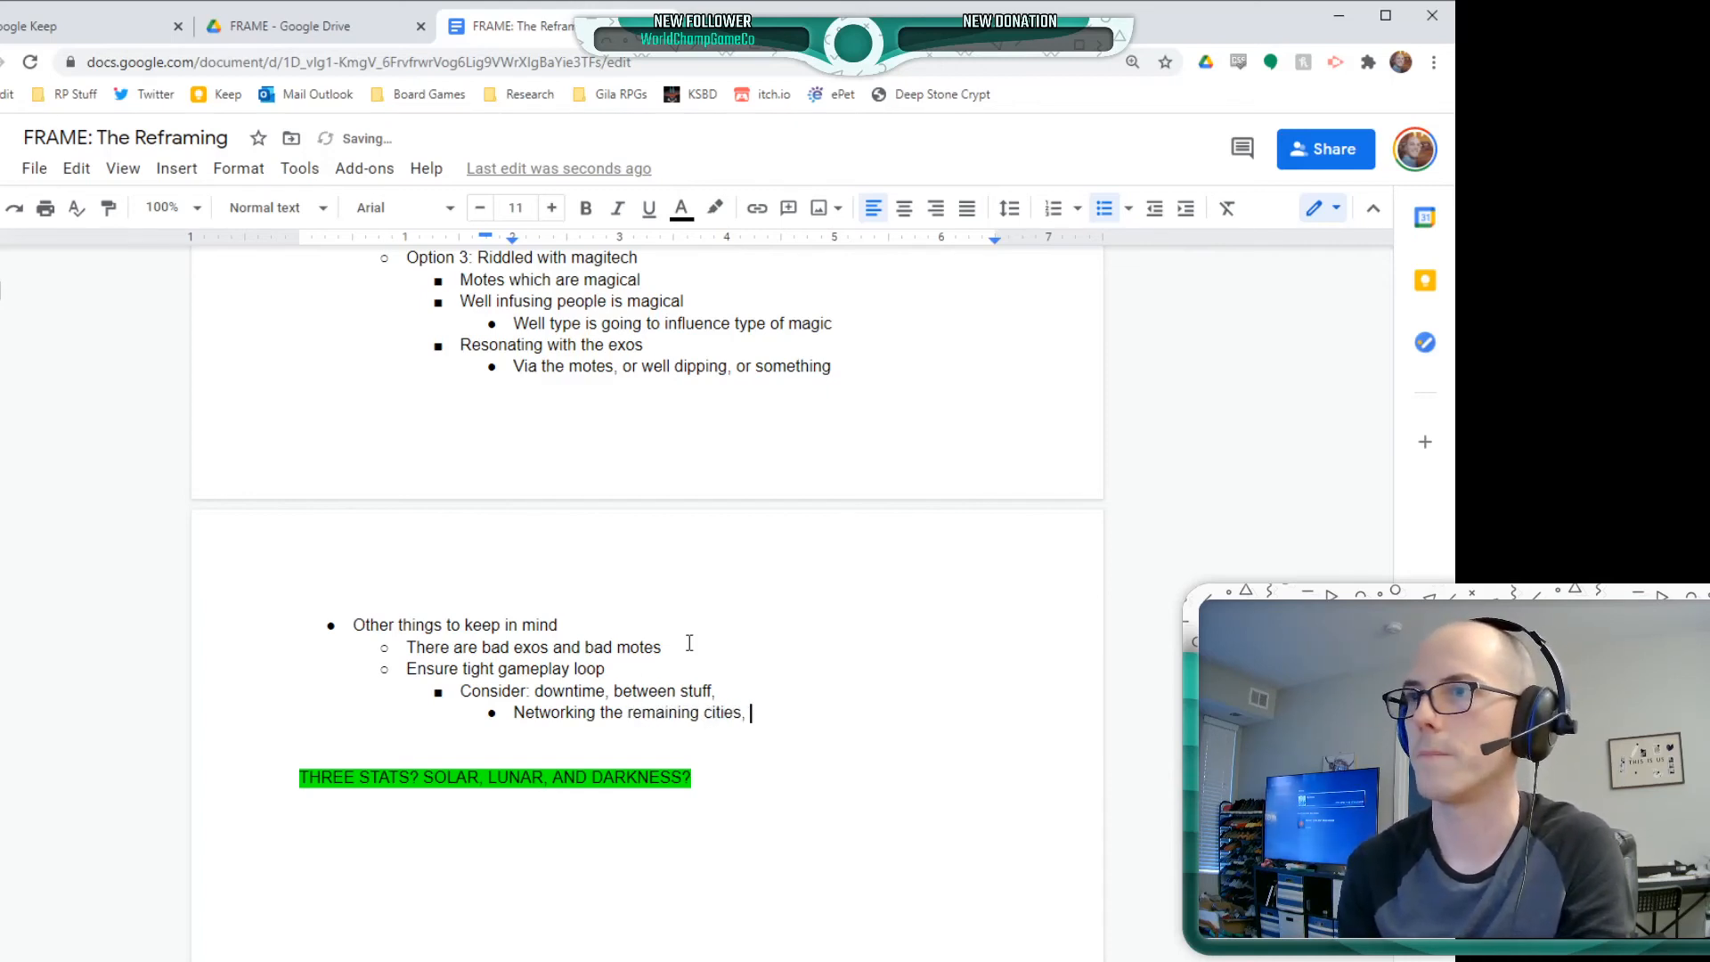
pyautogui.write('building')
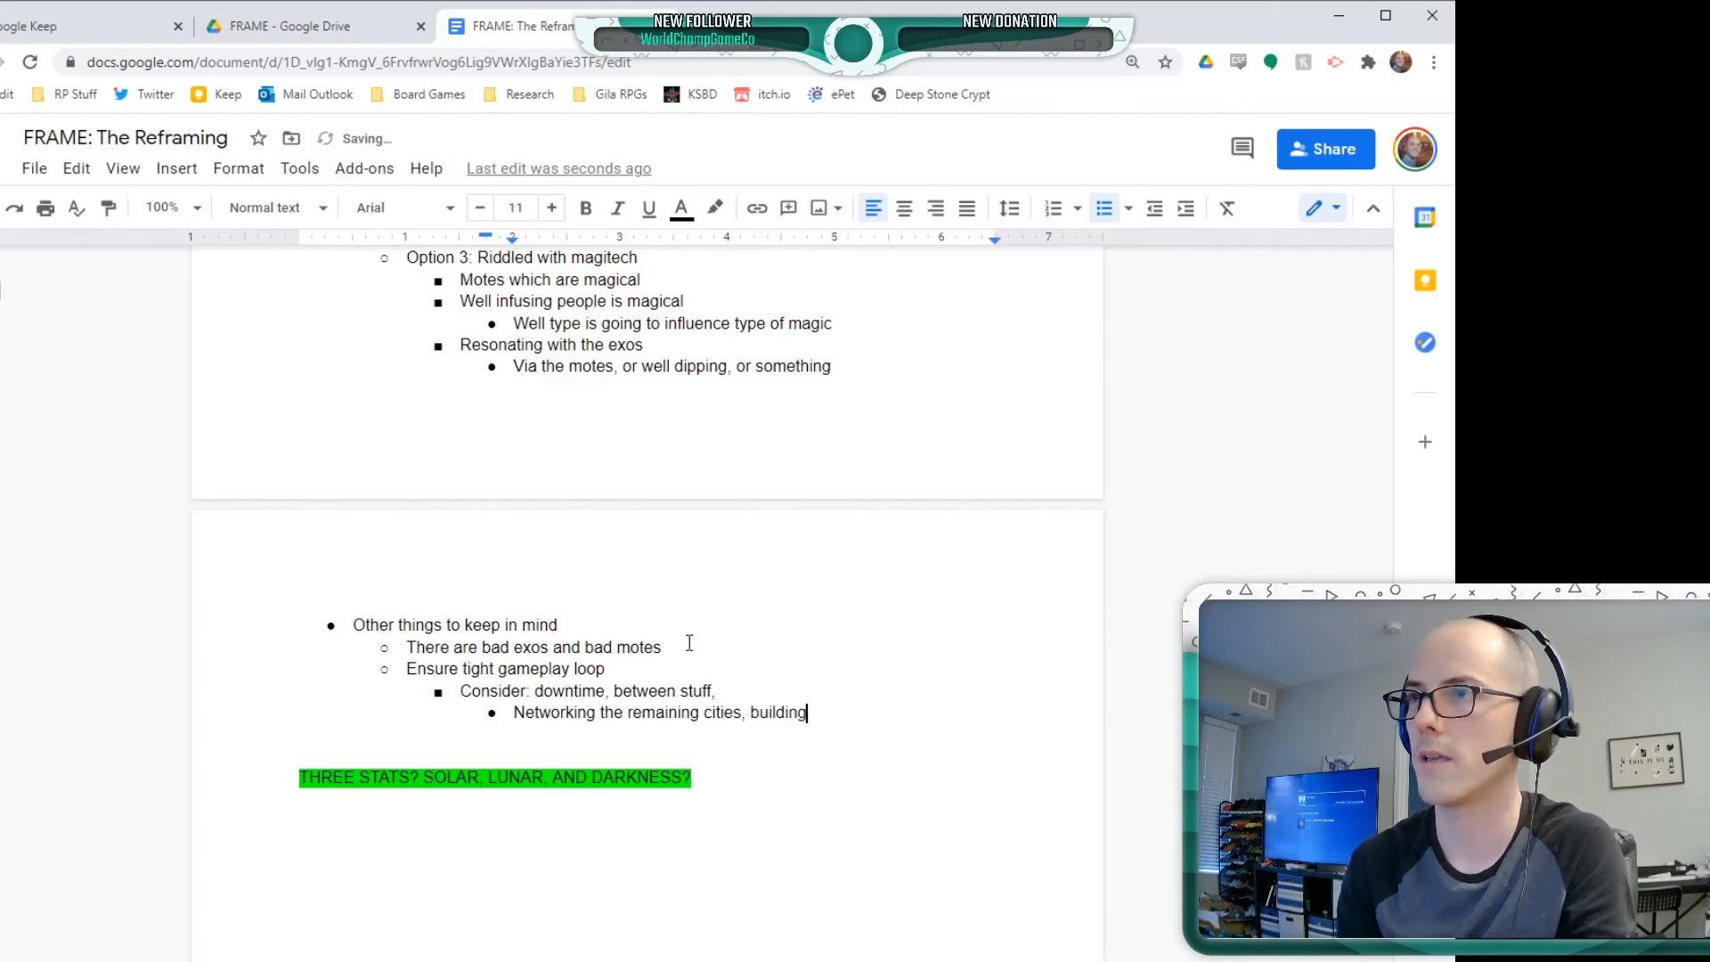
pyautogui.write(' up a ')
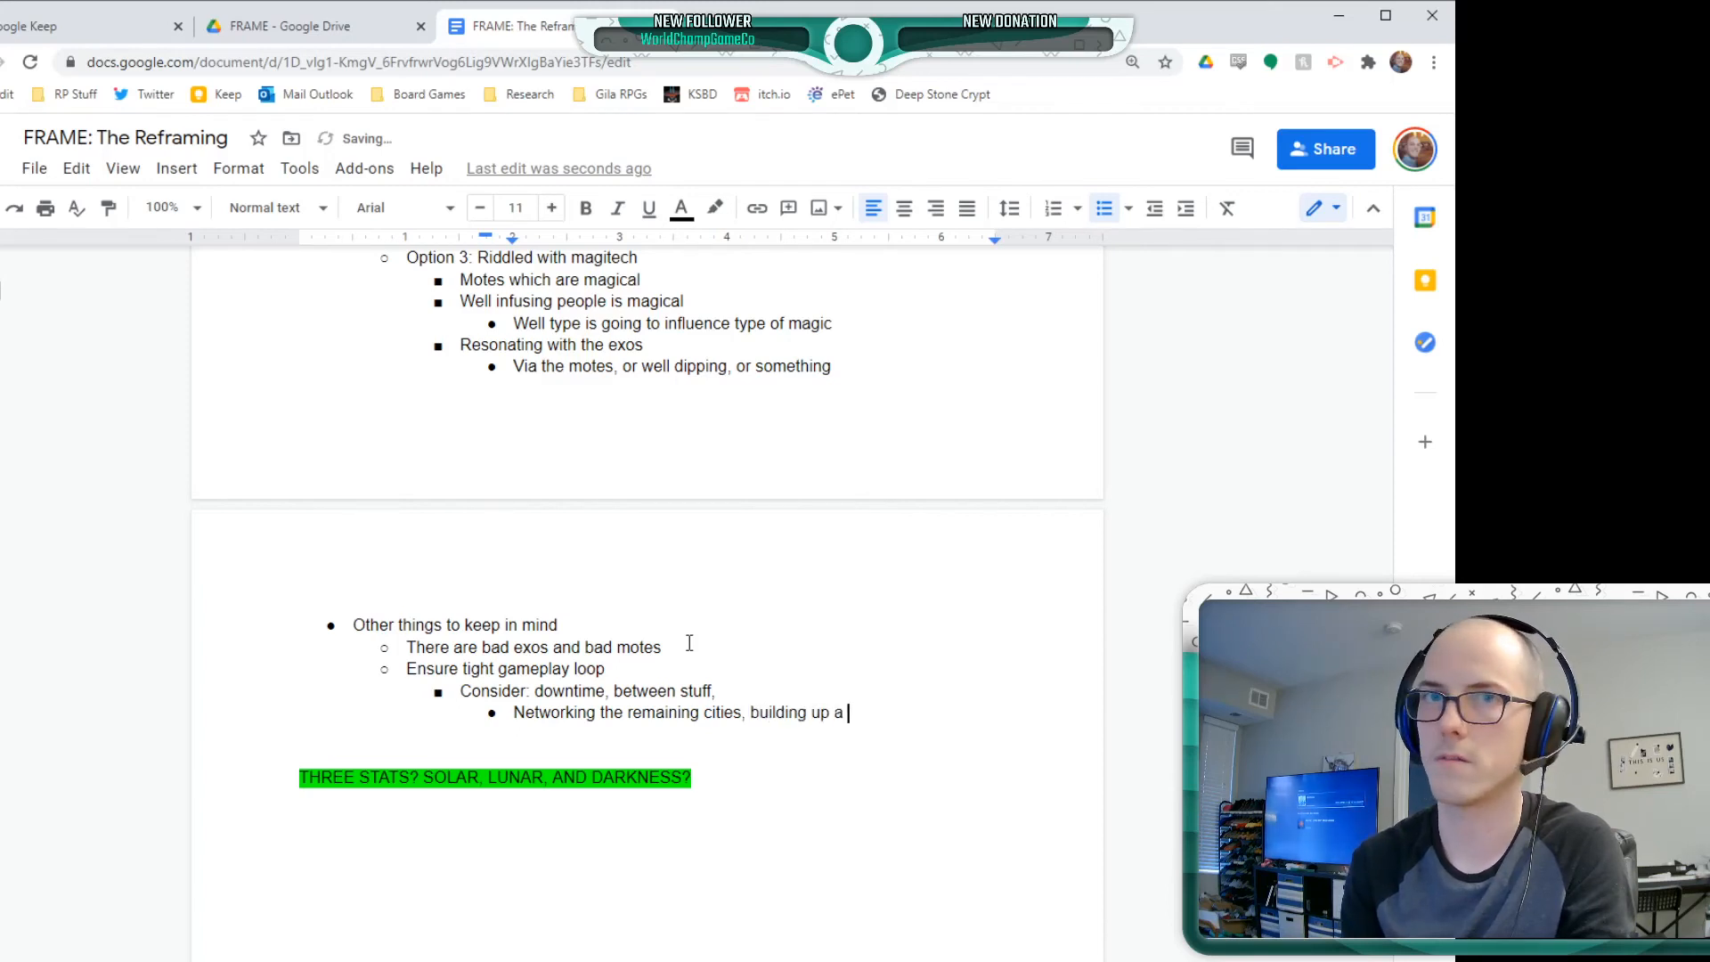
pyautogui.write('town around a well')
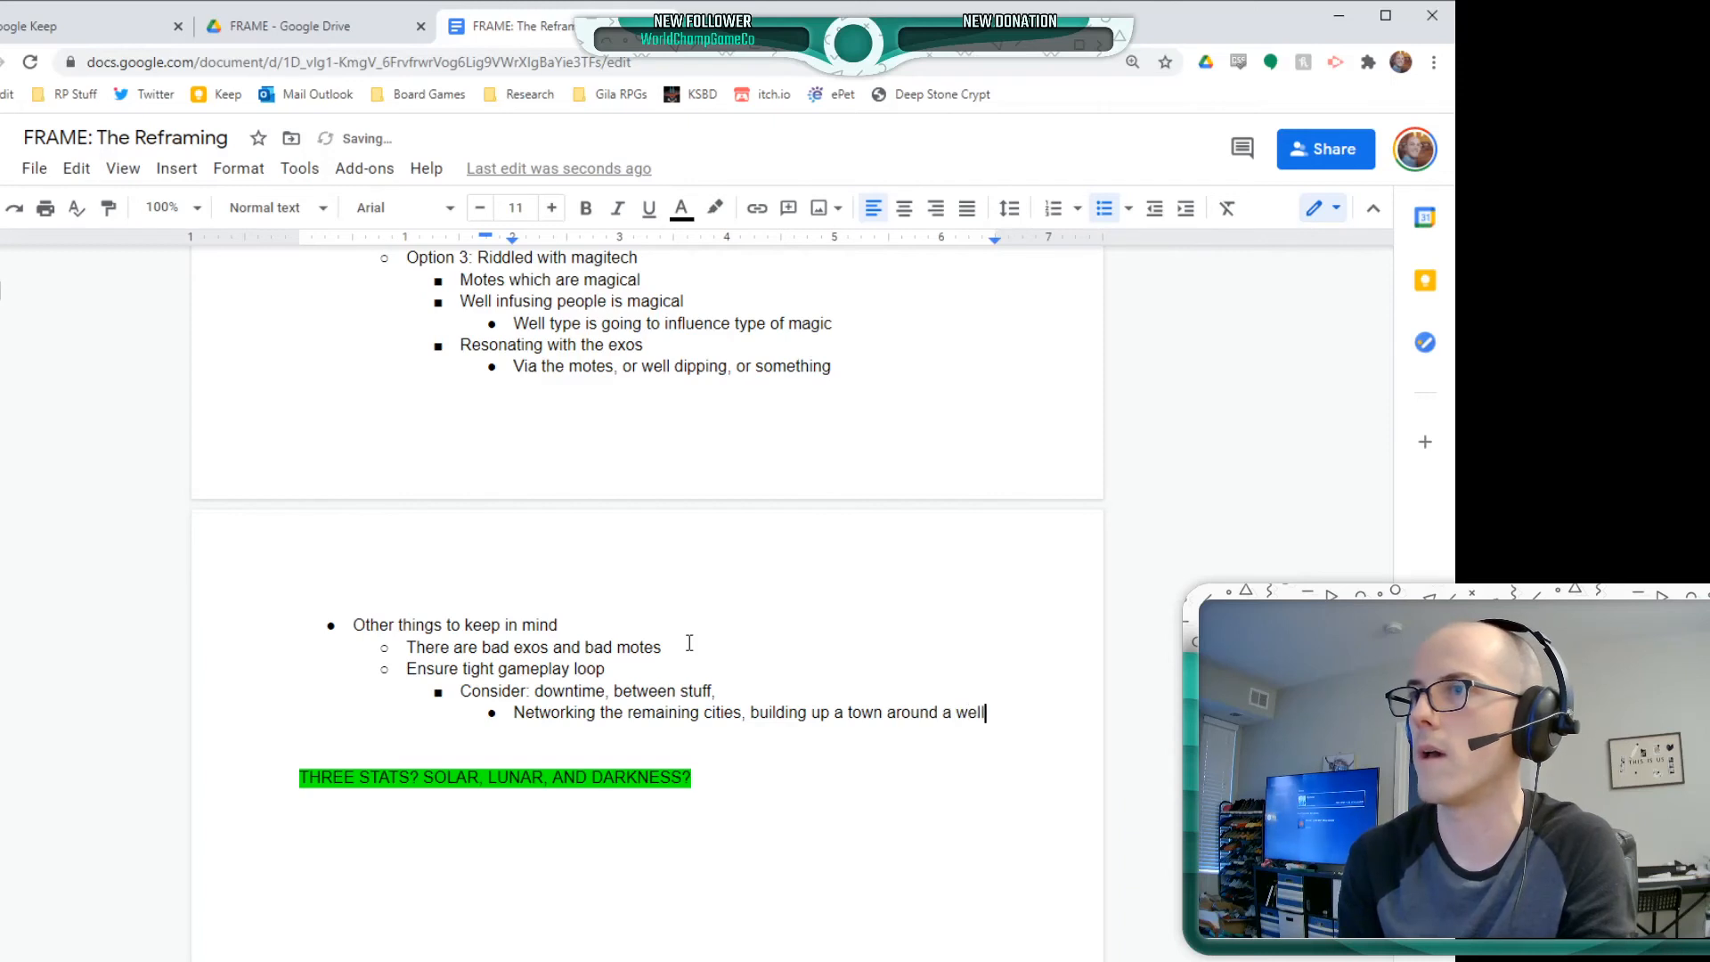
pyautogui.write(', supporting it,')
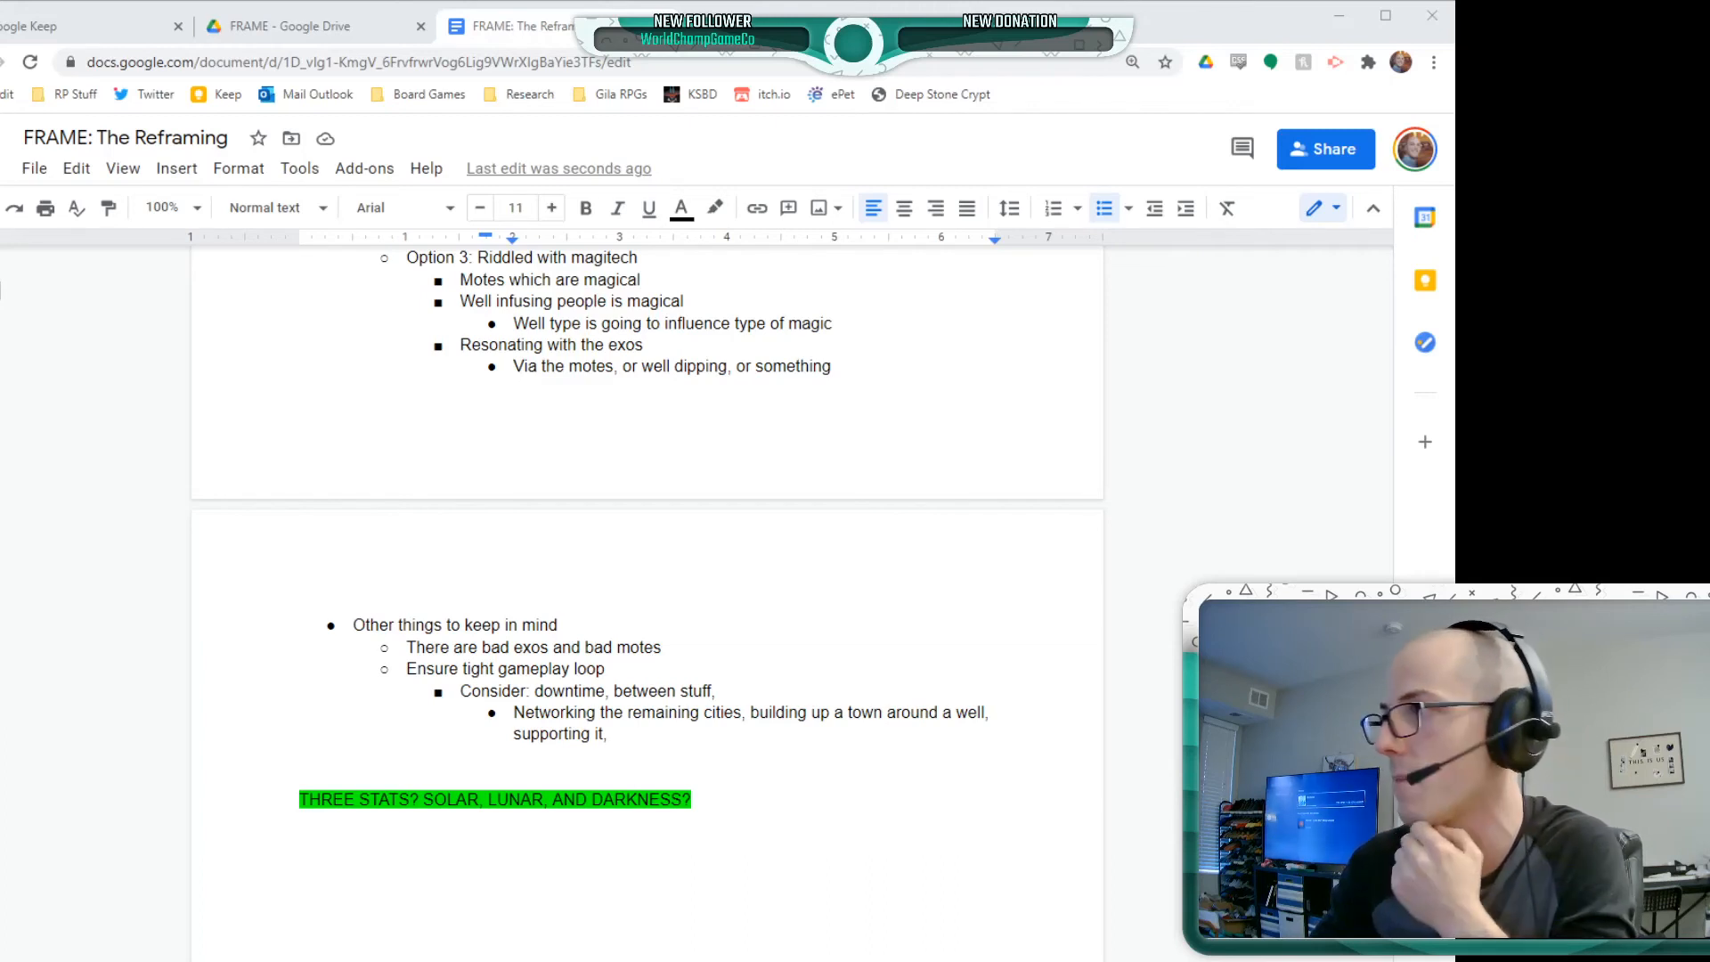
# Add a bullet below the networking-cities note, at the same level, stating that the named person "told me to do this"
pyautogui.click(229, 535)
pyautogui.click(747, 718)
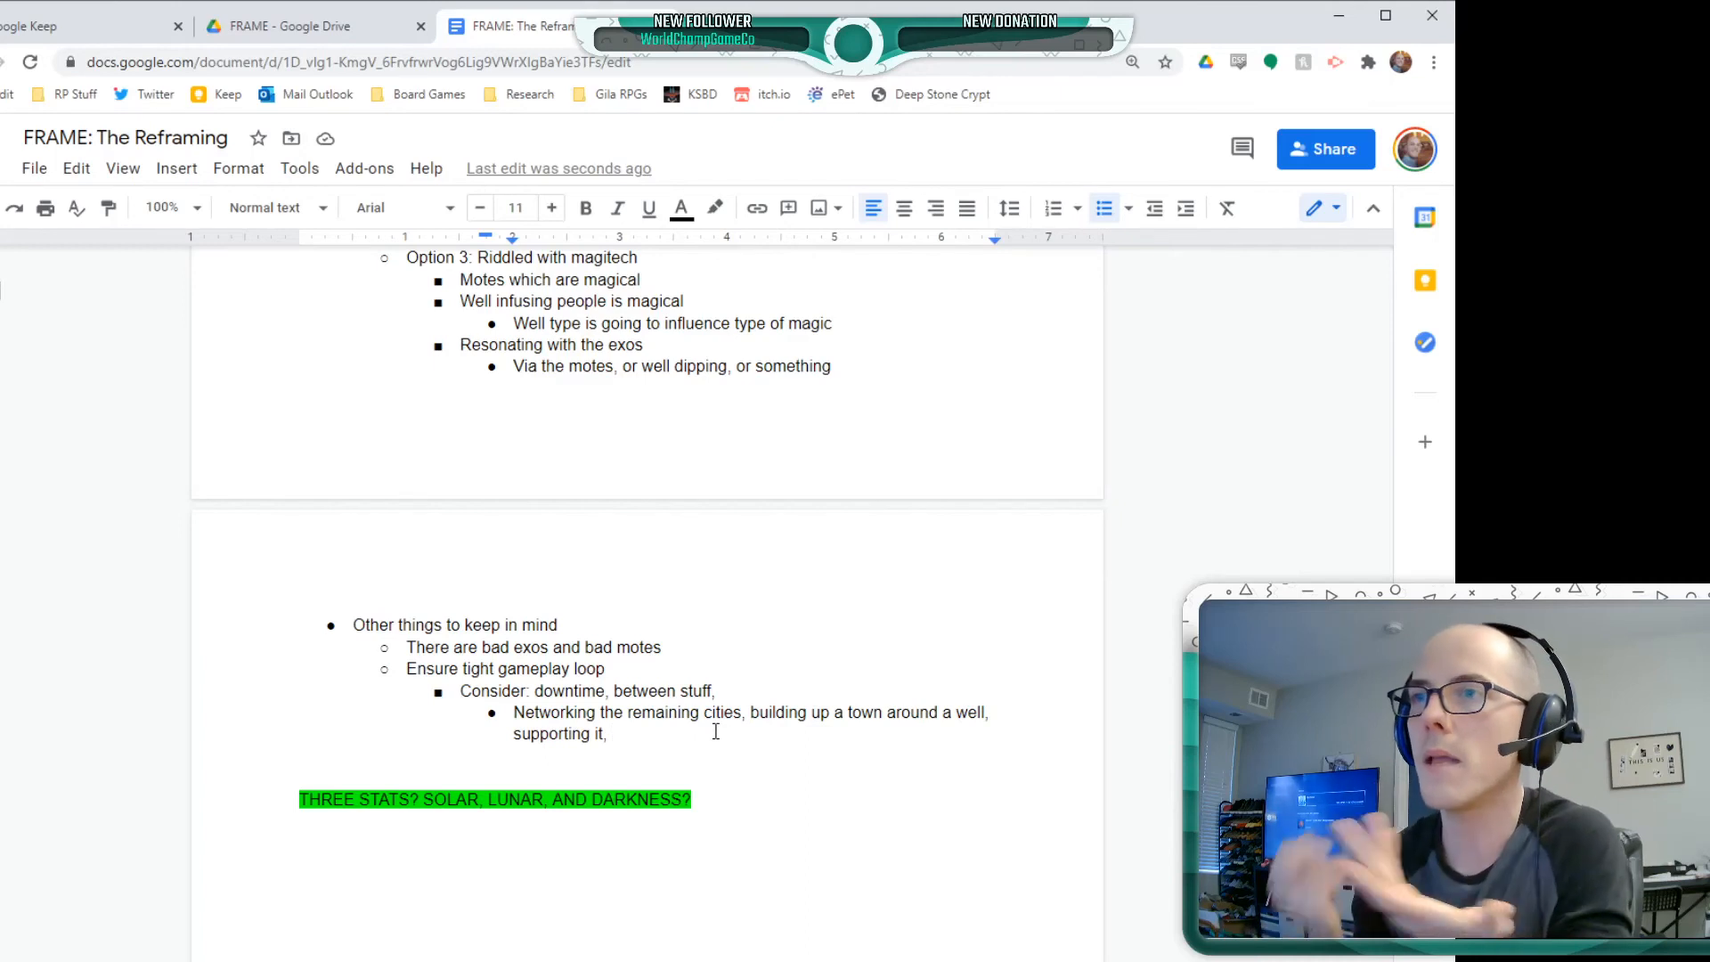
pyautogui.press('Return')
pyautogui.write('Wi')
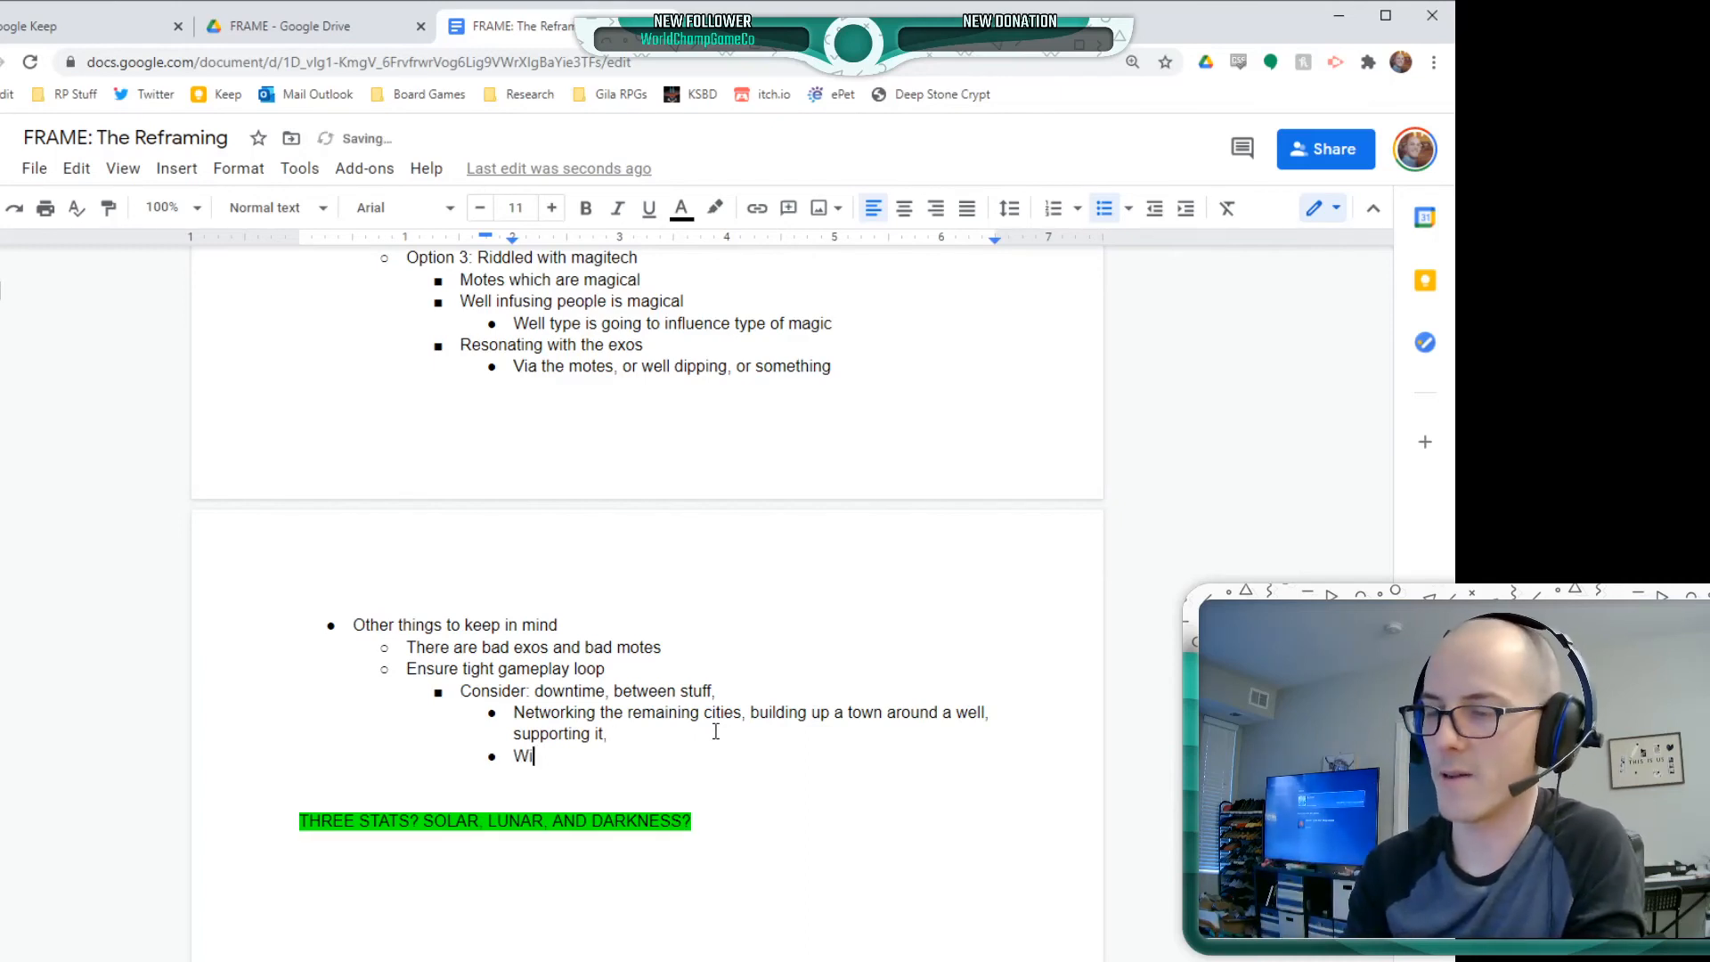
pyautogui.write('ll told me to ')
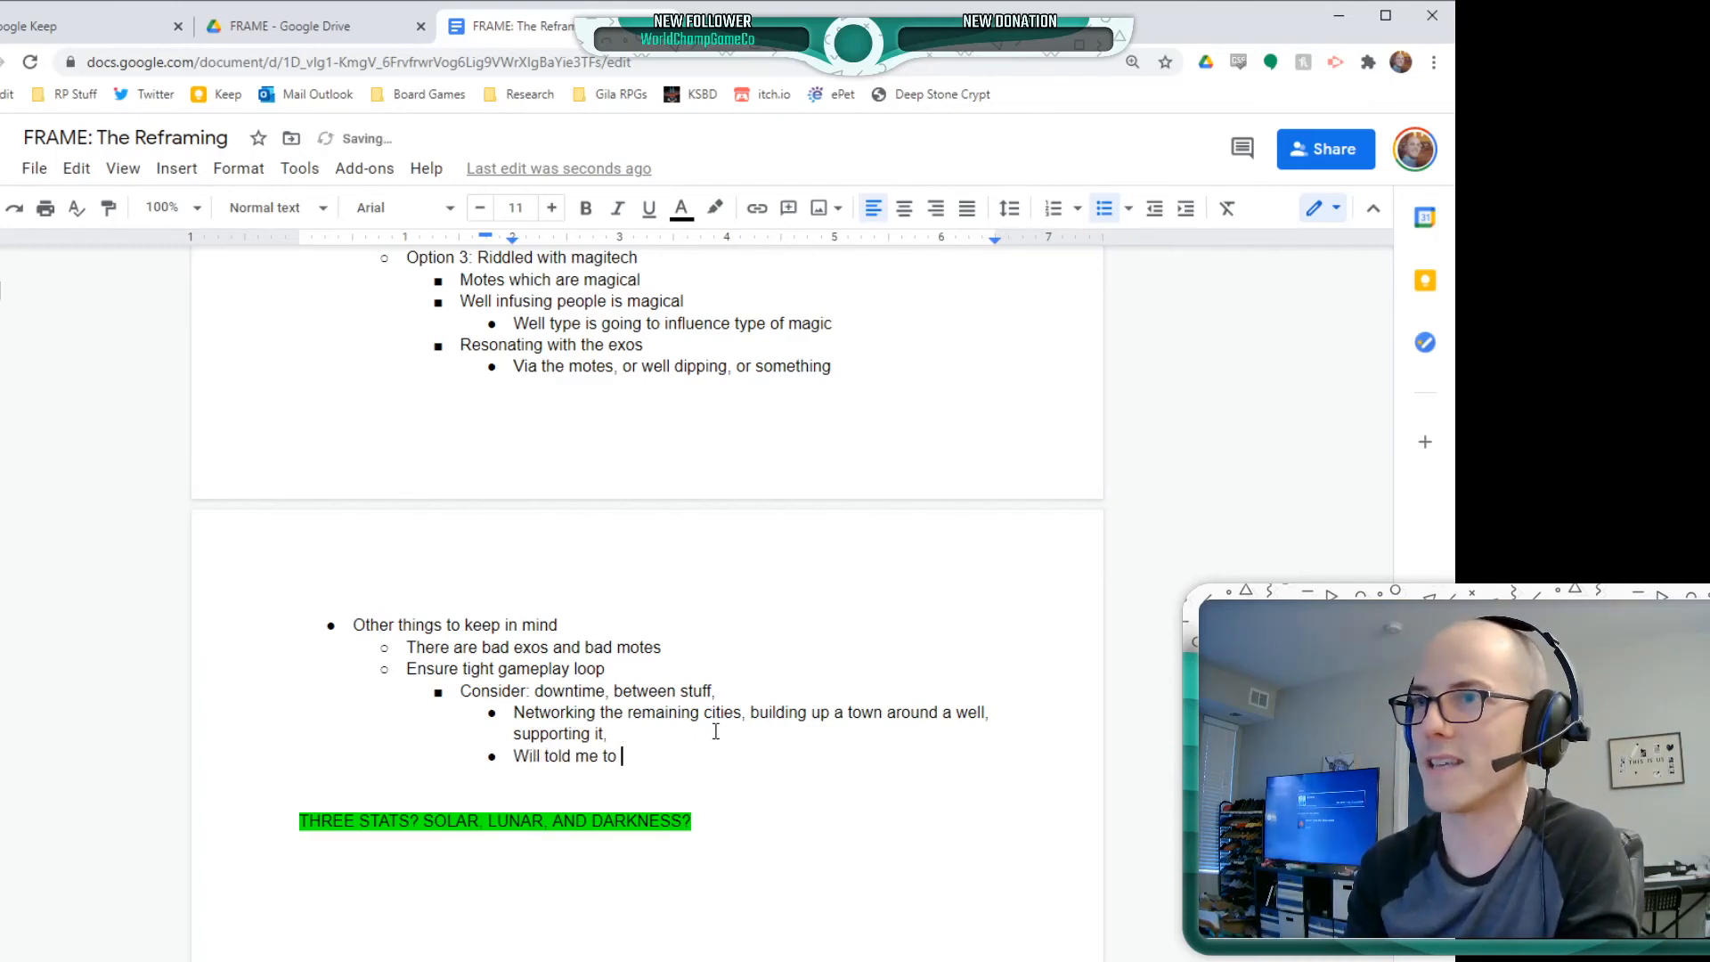
pyautogui.write('do this')
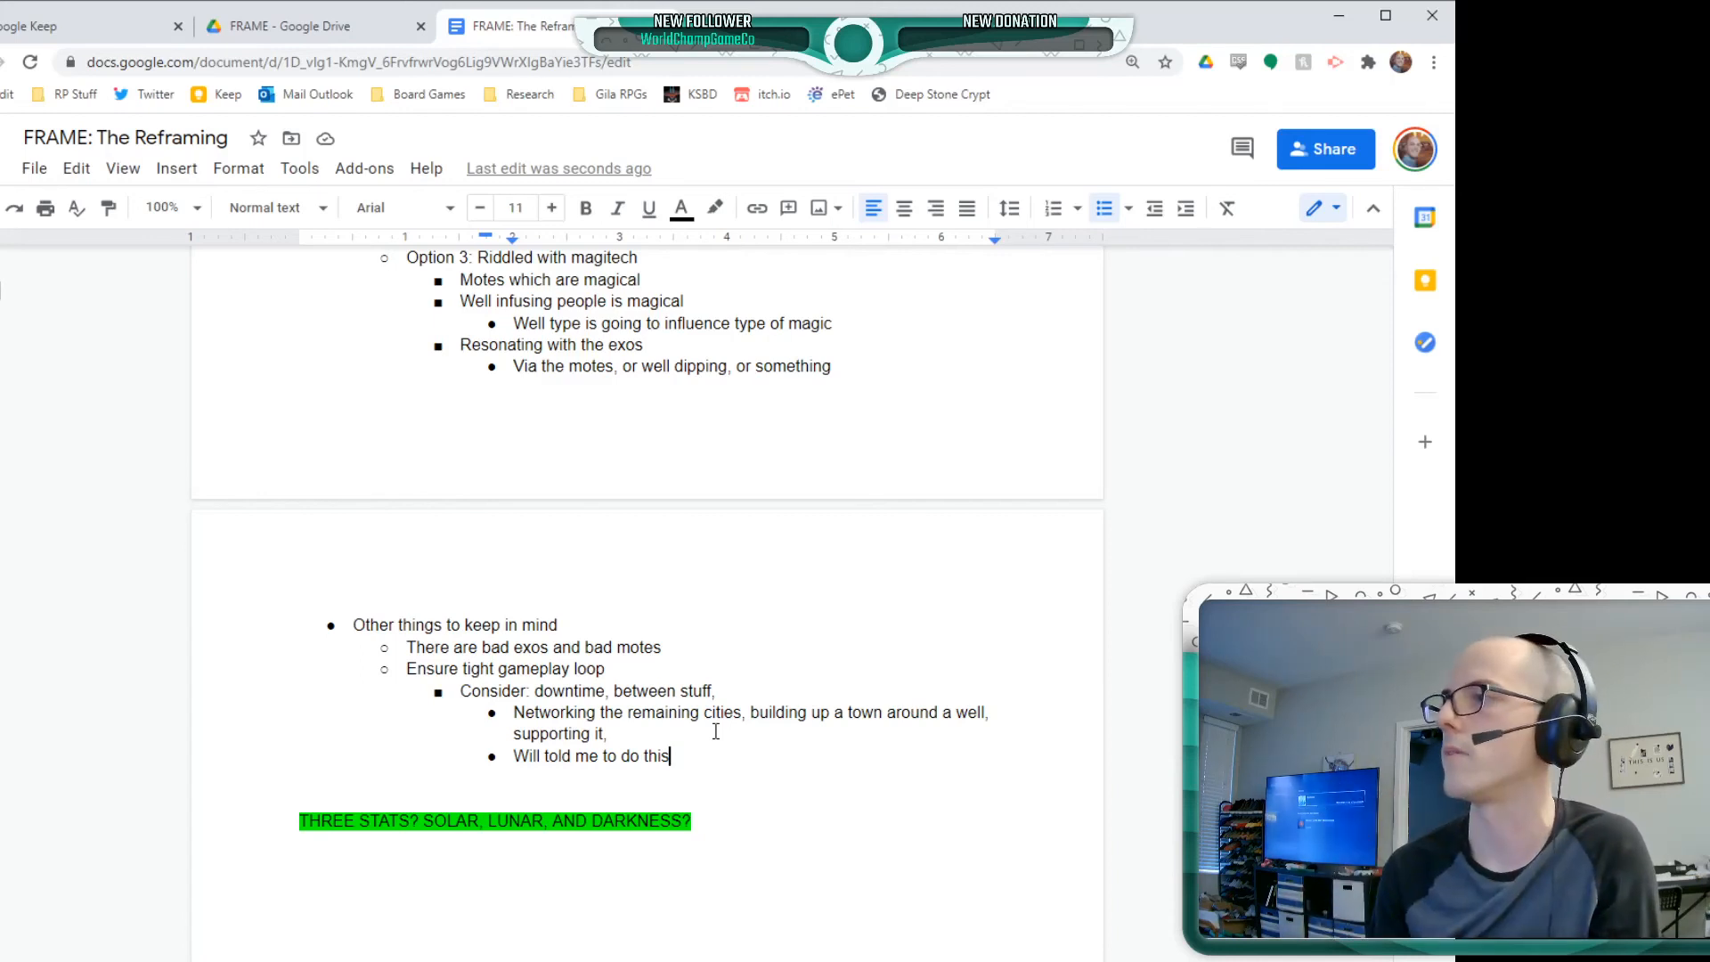
# Add a top-level bullet "Black hole wells -" after the gameplay loop notes, ending with the contributor's name
pyautogui.press('Return')
pyautogui.hotkey('shift', 'Tab')
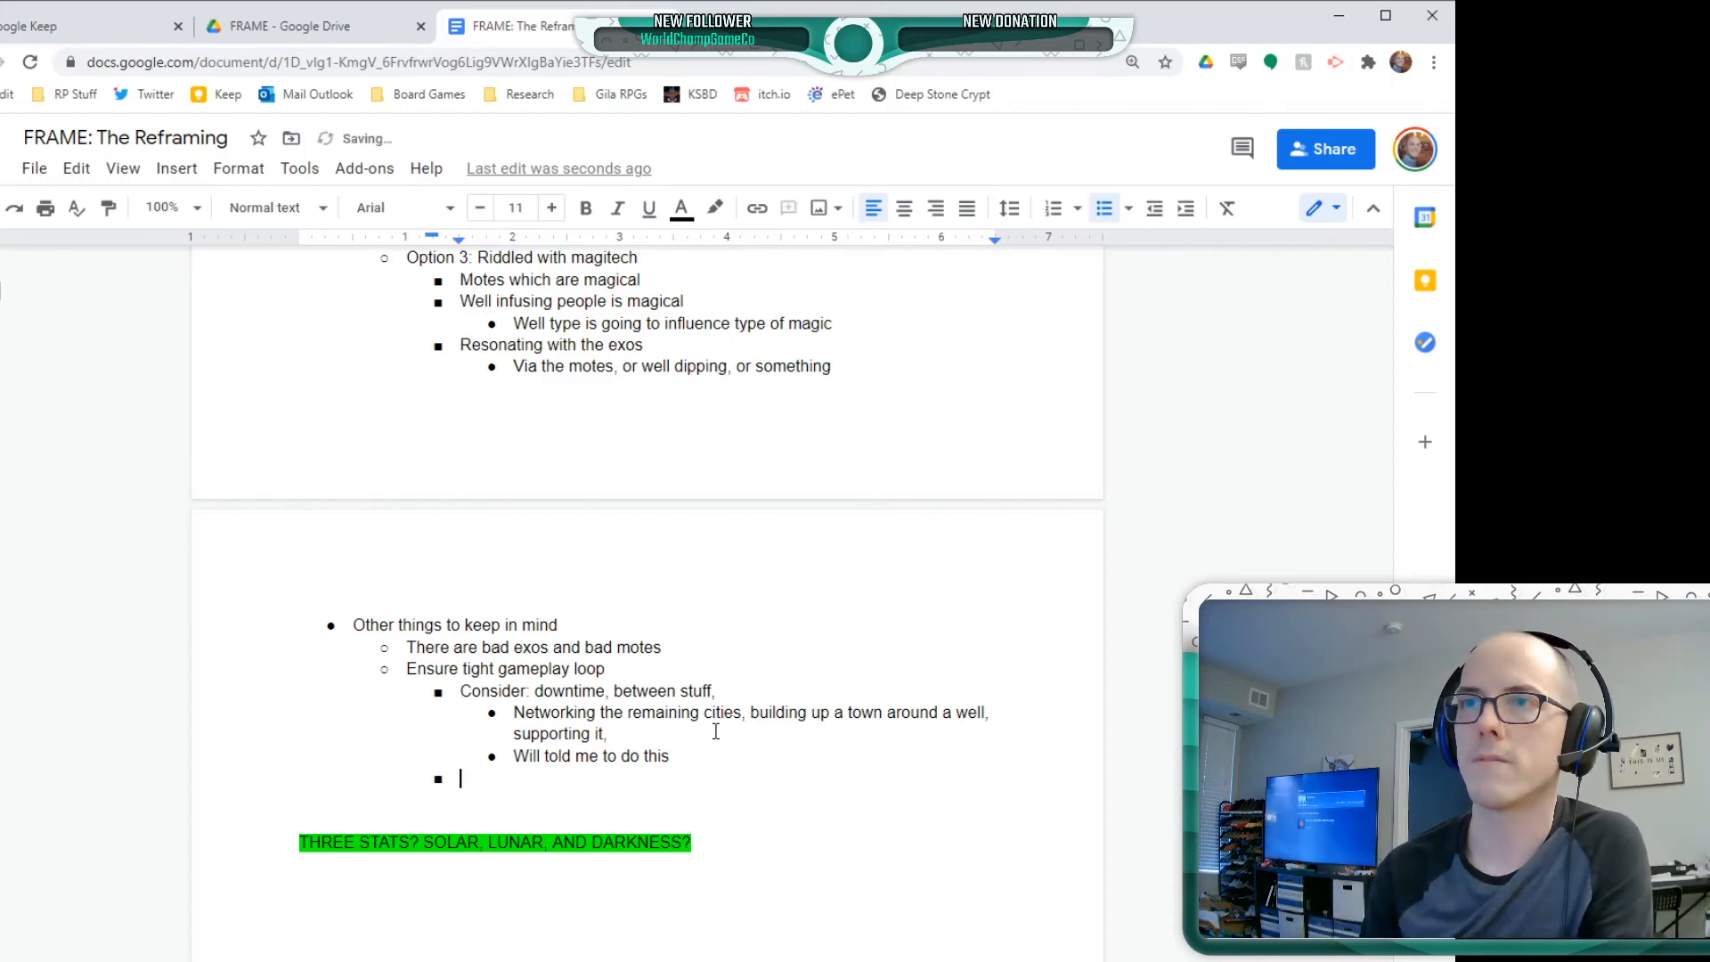
pyautogui.hotkey('shift', 'Tab')
pyautogui.hotkey('shift', 'Tab')
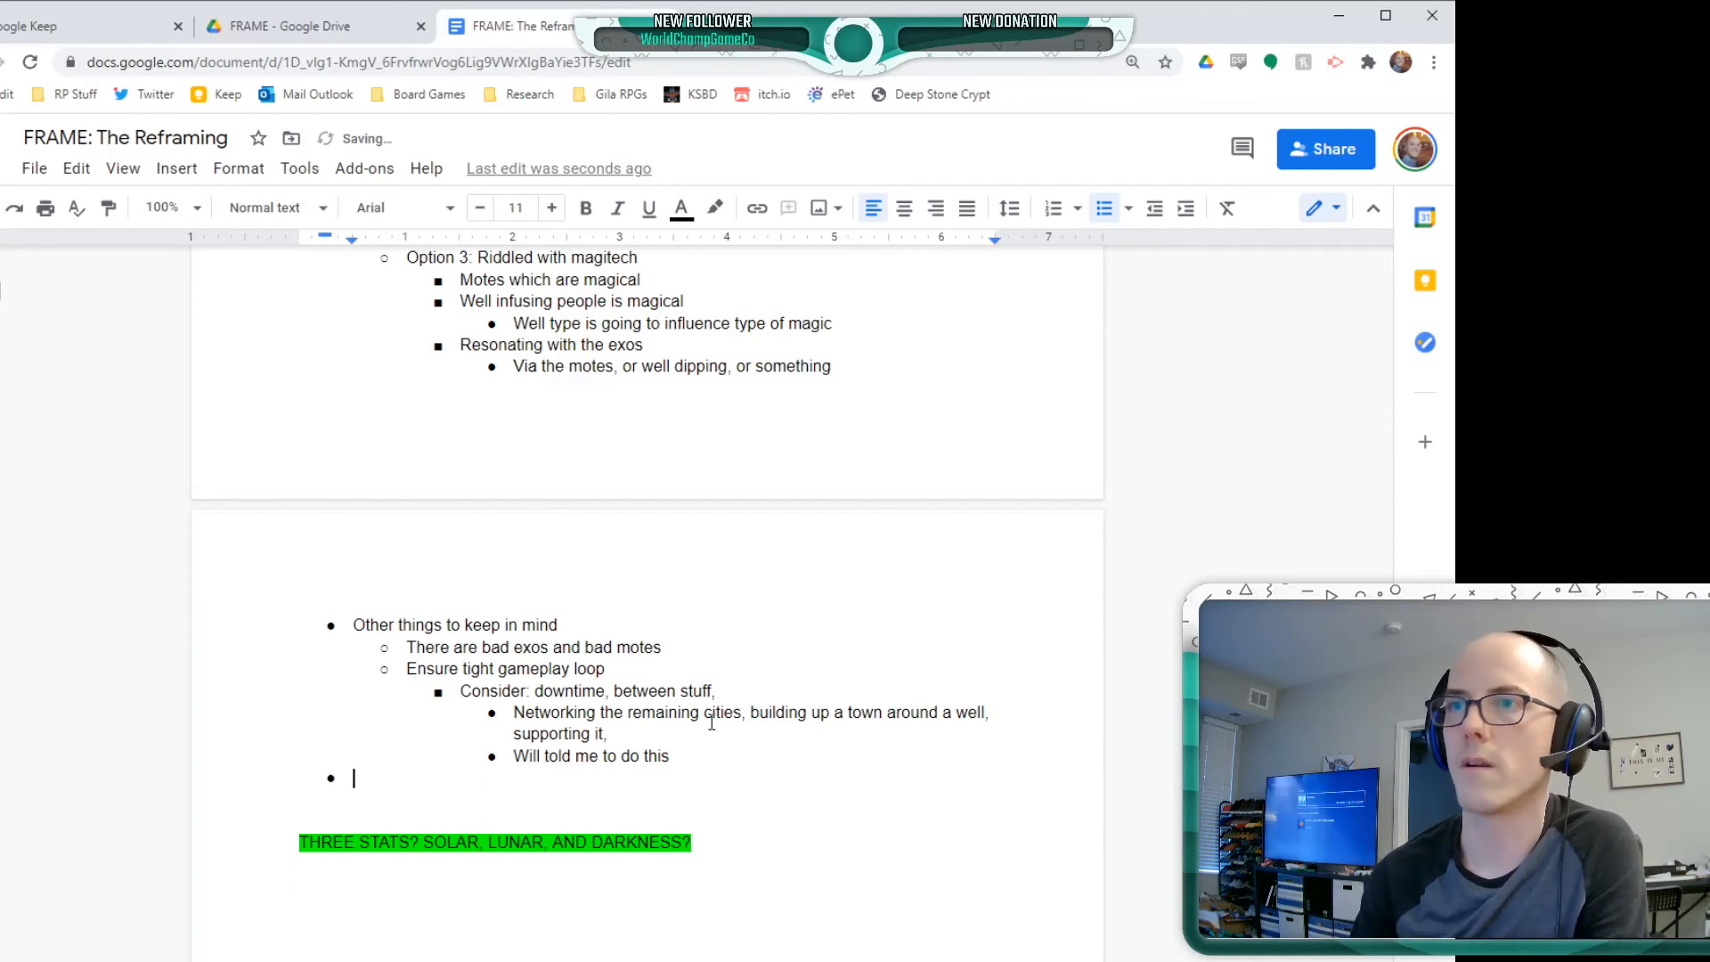
pyautogui.write('Black hole')
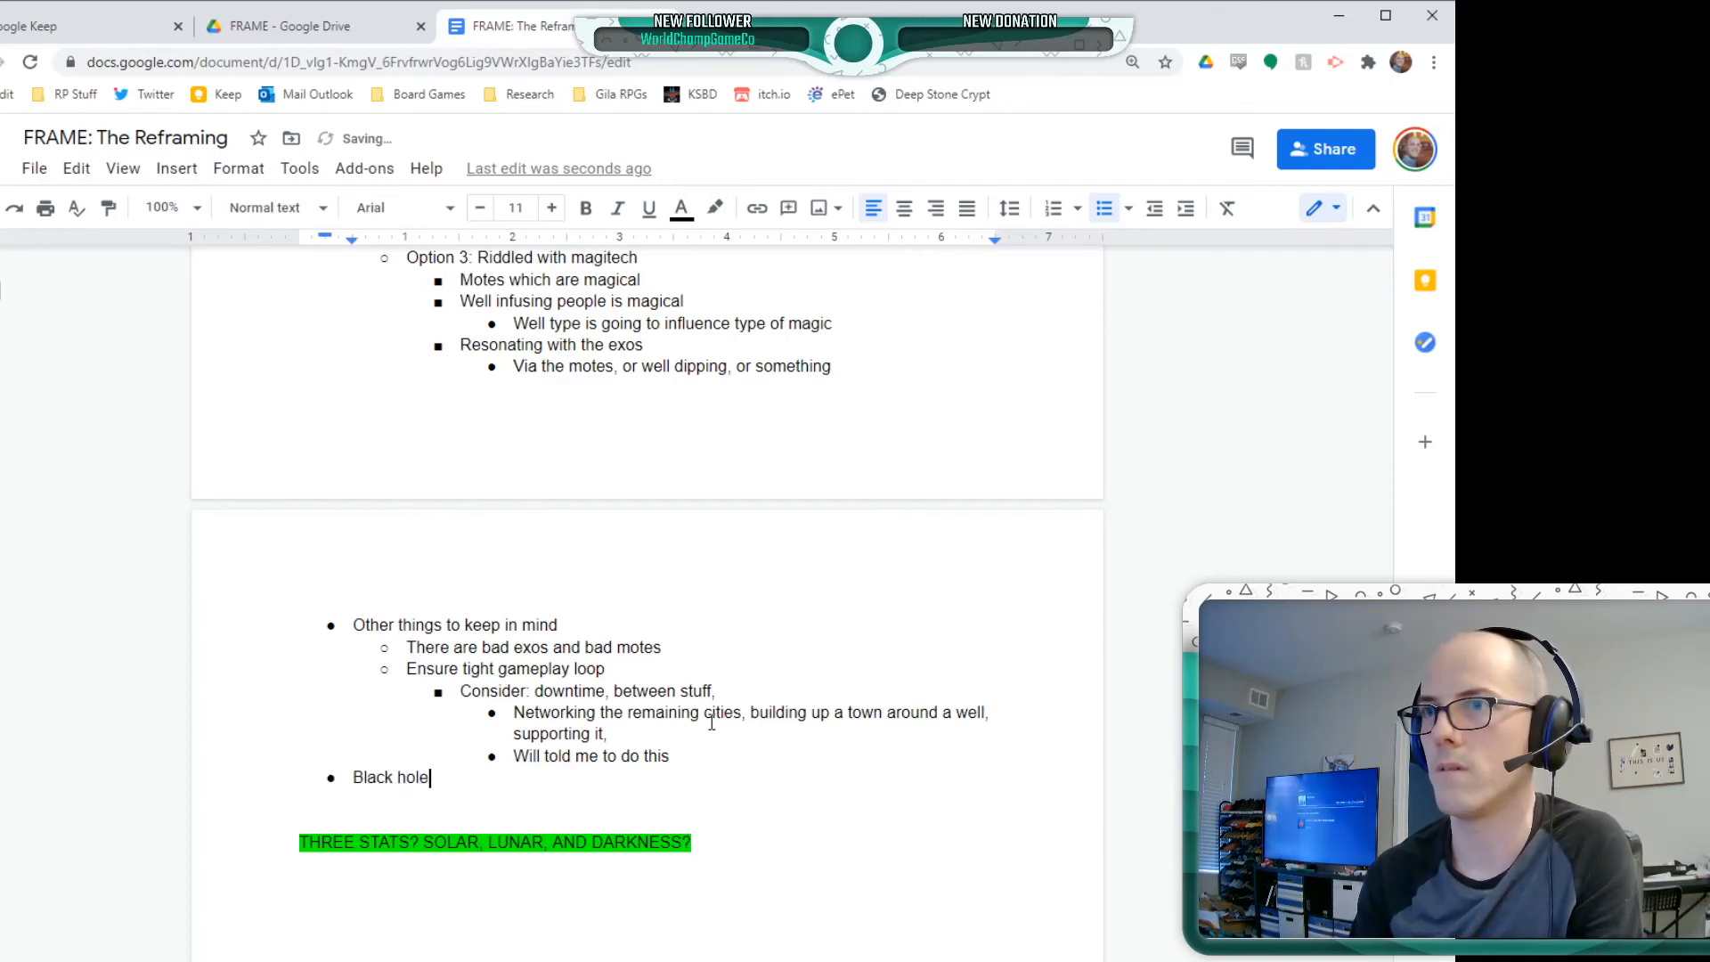
pyautogui.write(' wells ')
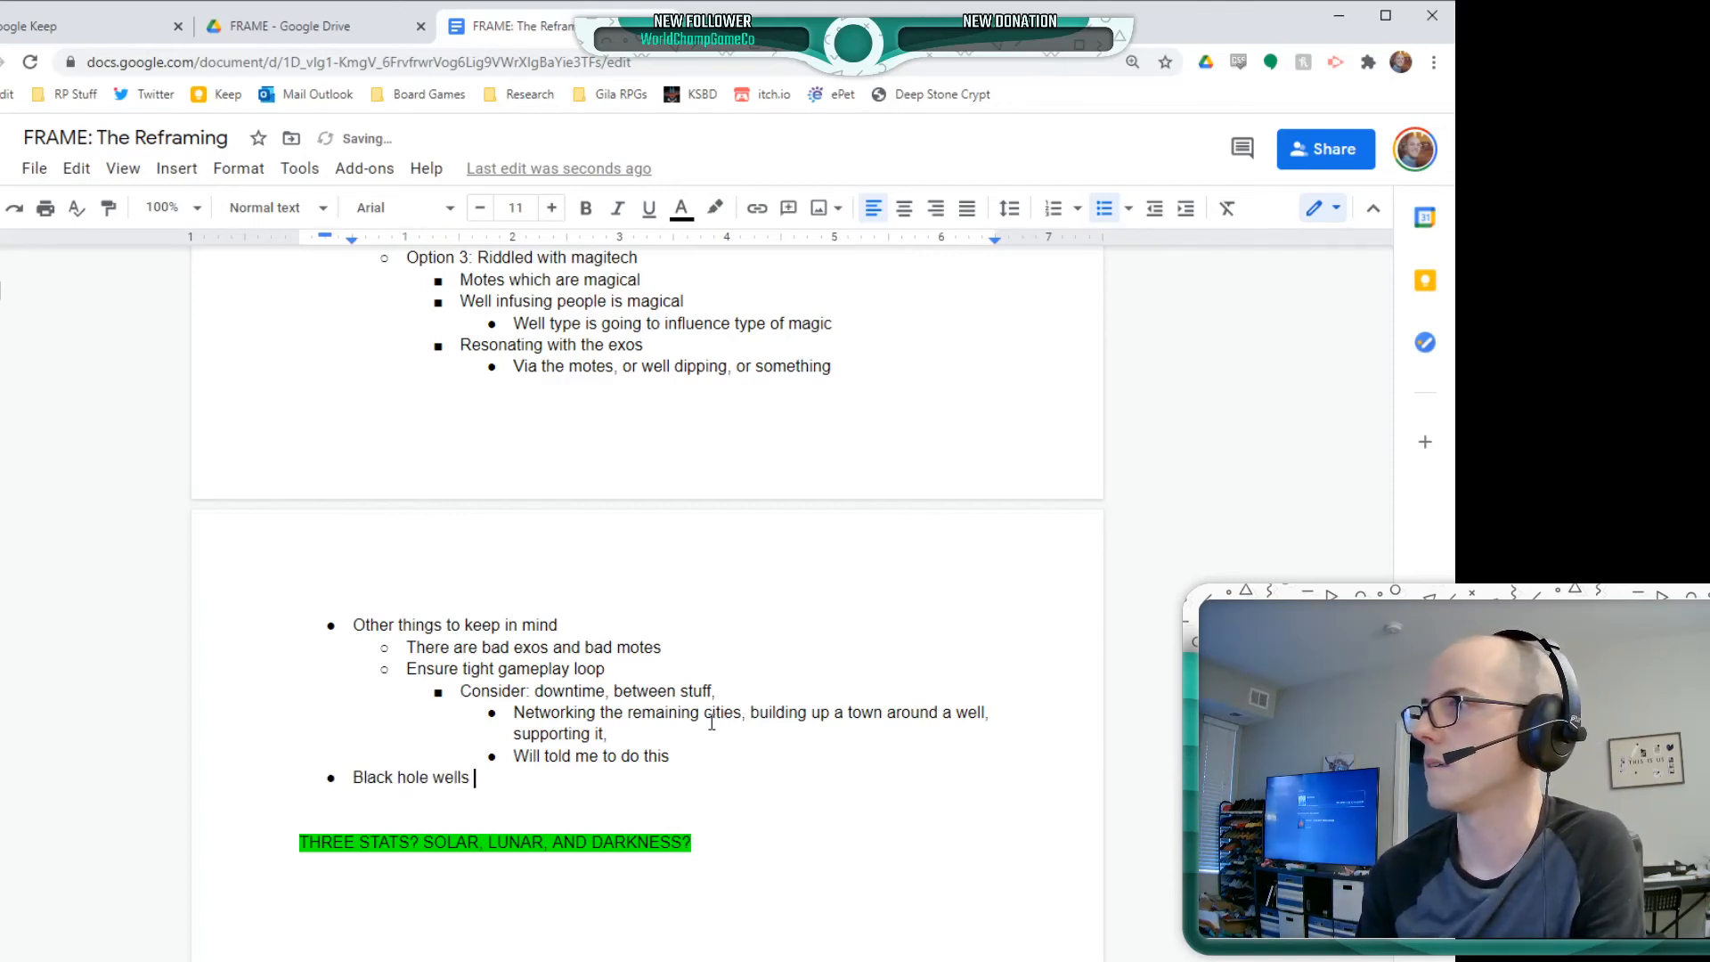
pyautogui.write('- megg')
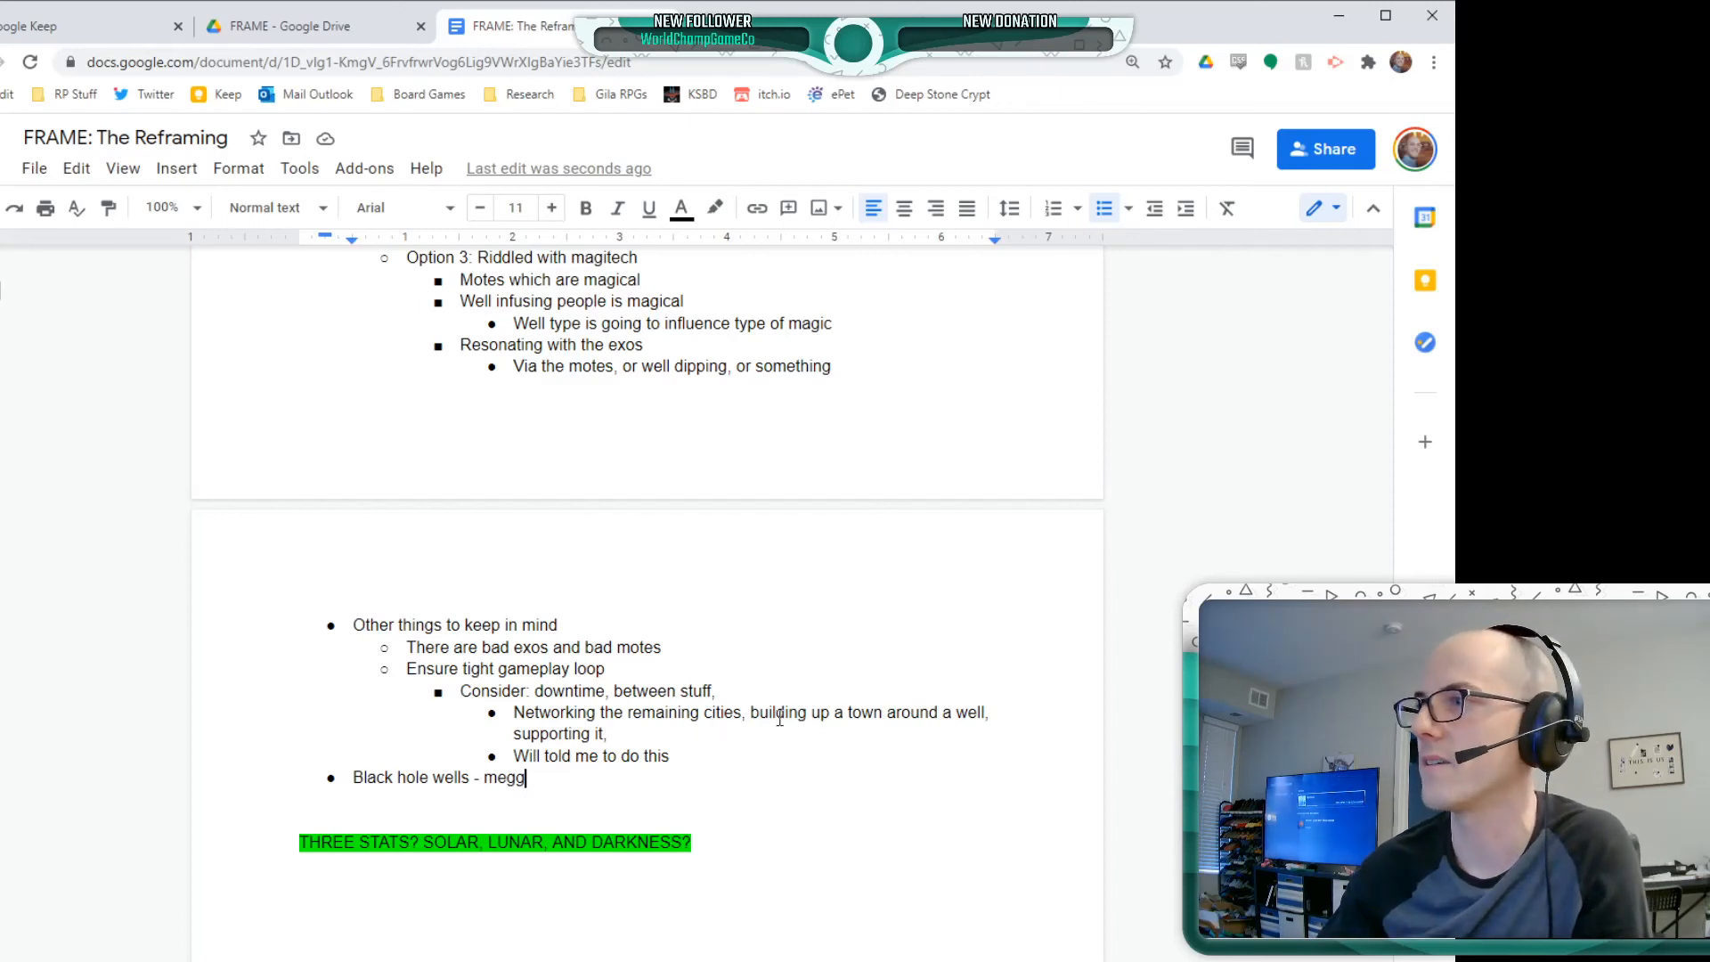
# Insert the bullet "What is the role of the exos?" above the black hole wells line, at the level of "Ensure tight gameplay loop"
pyautogui.click(748, 739)
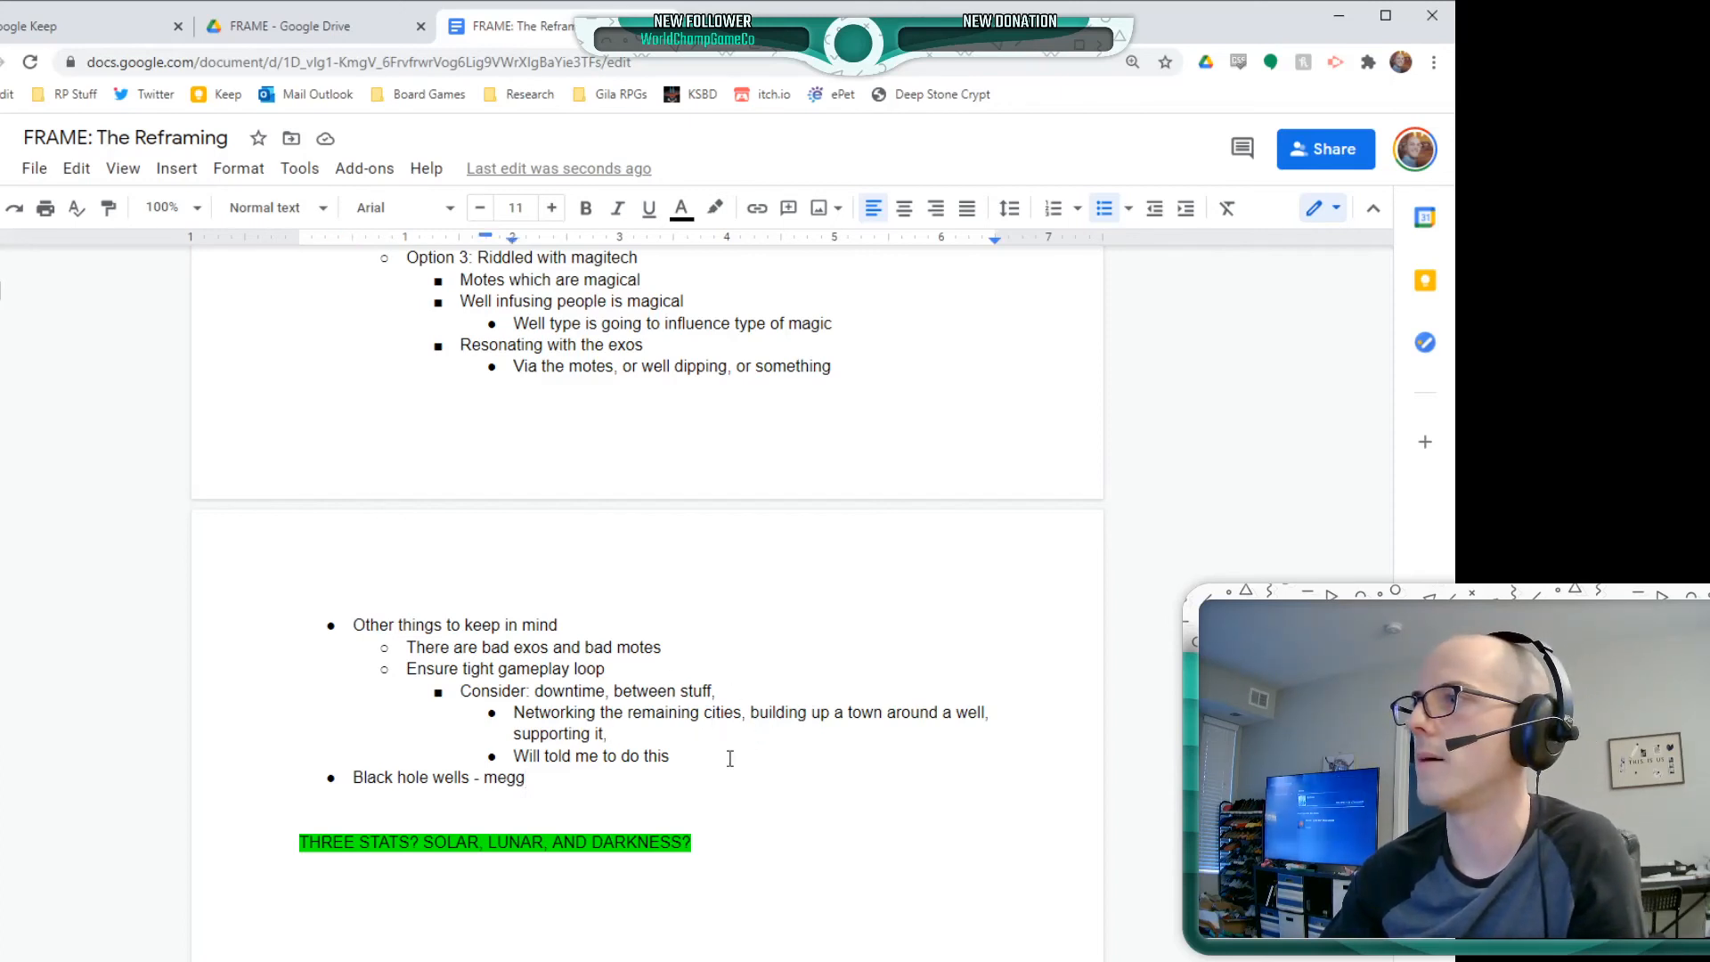
pyautogui.doubleClick(758, 764)
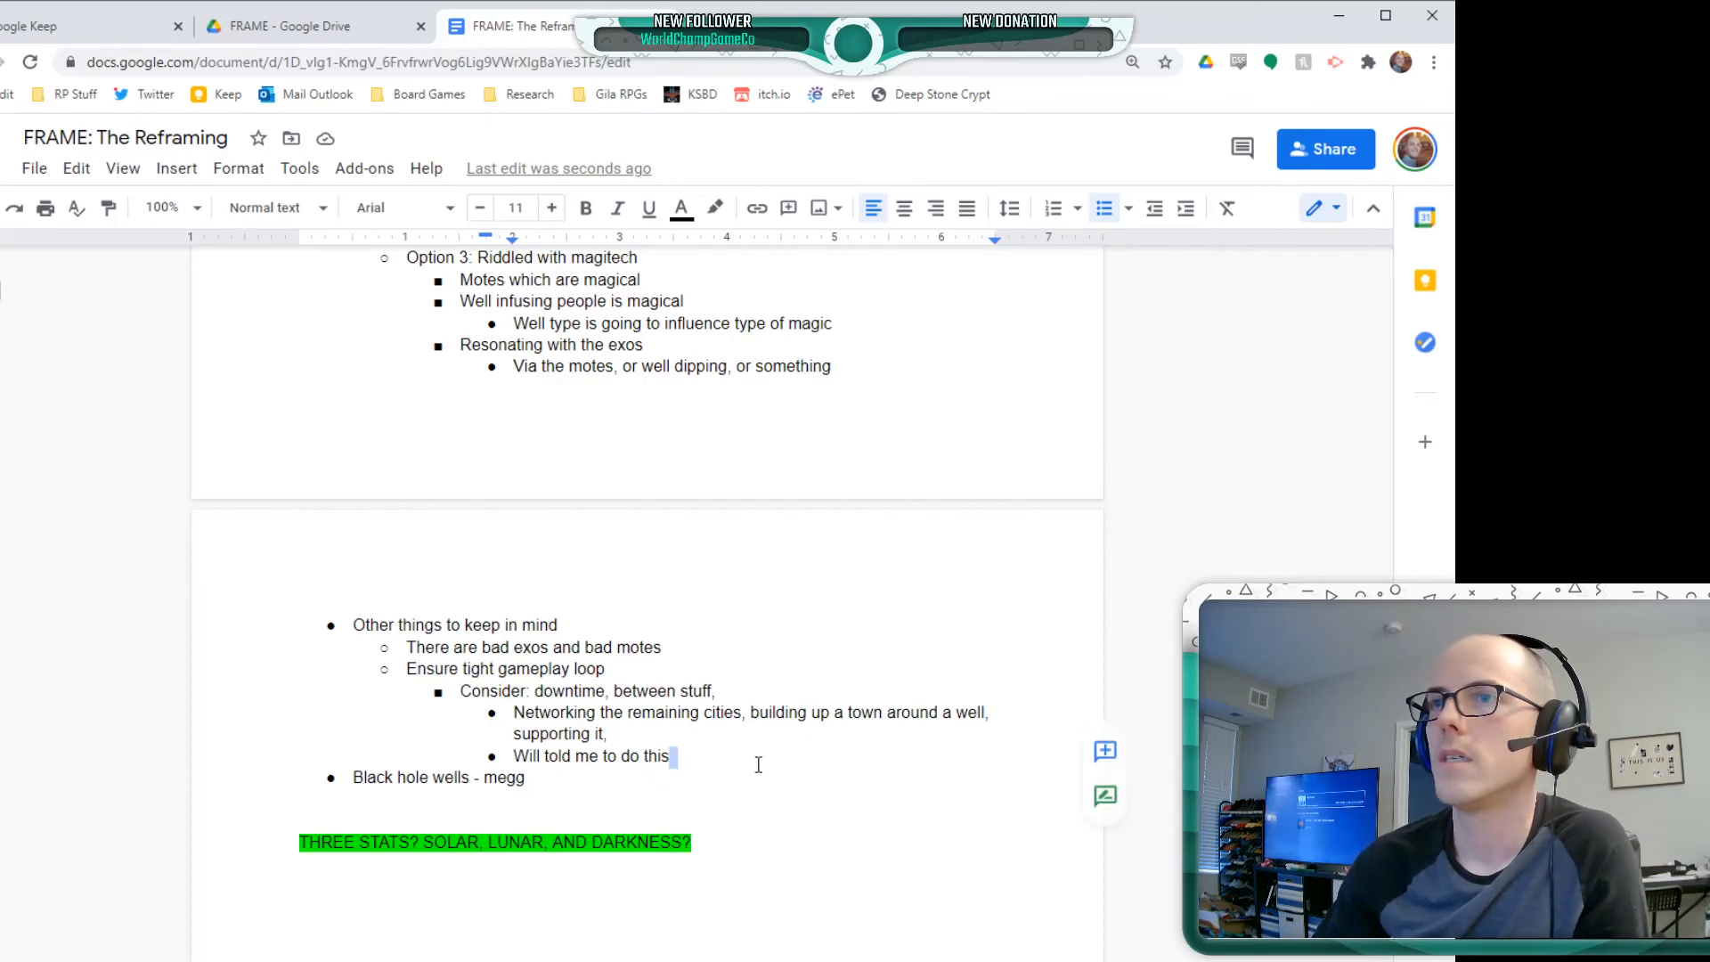
pyautogui.click(750, 764)
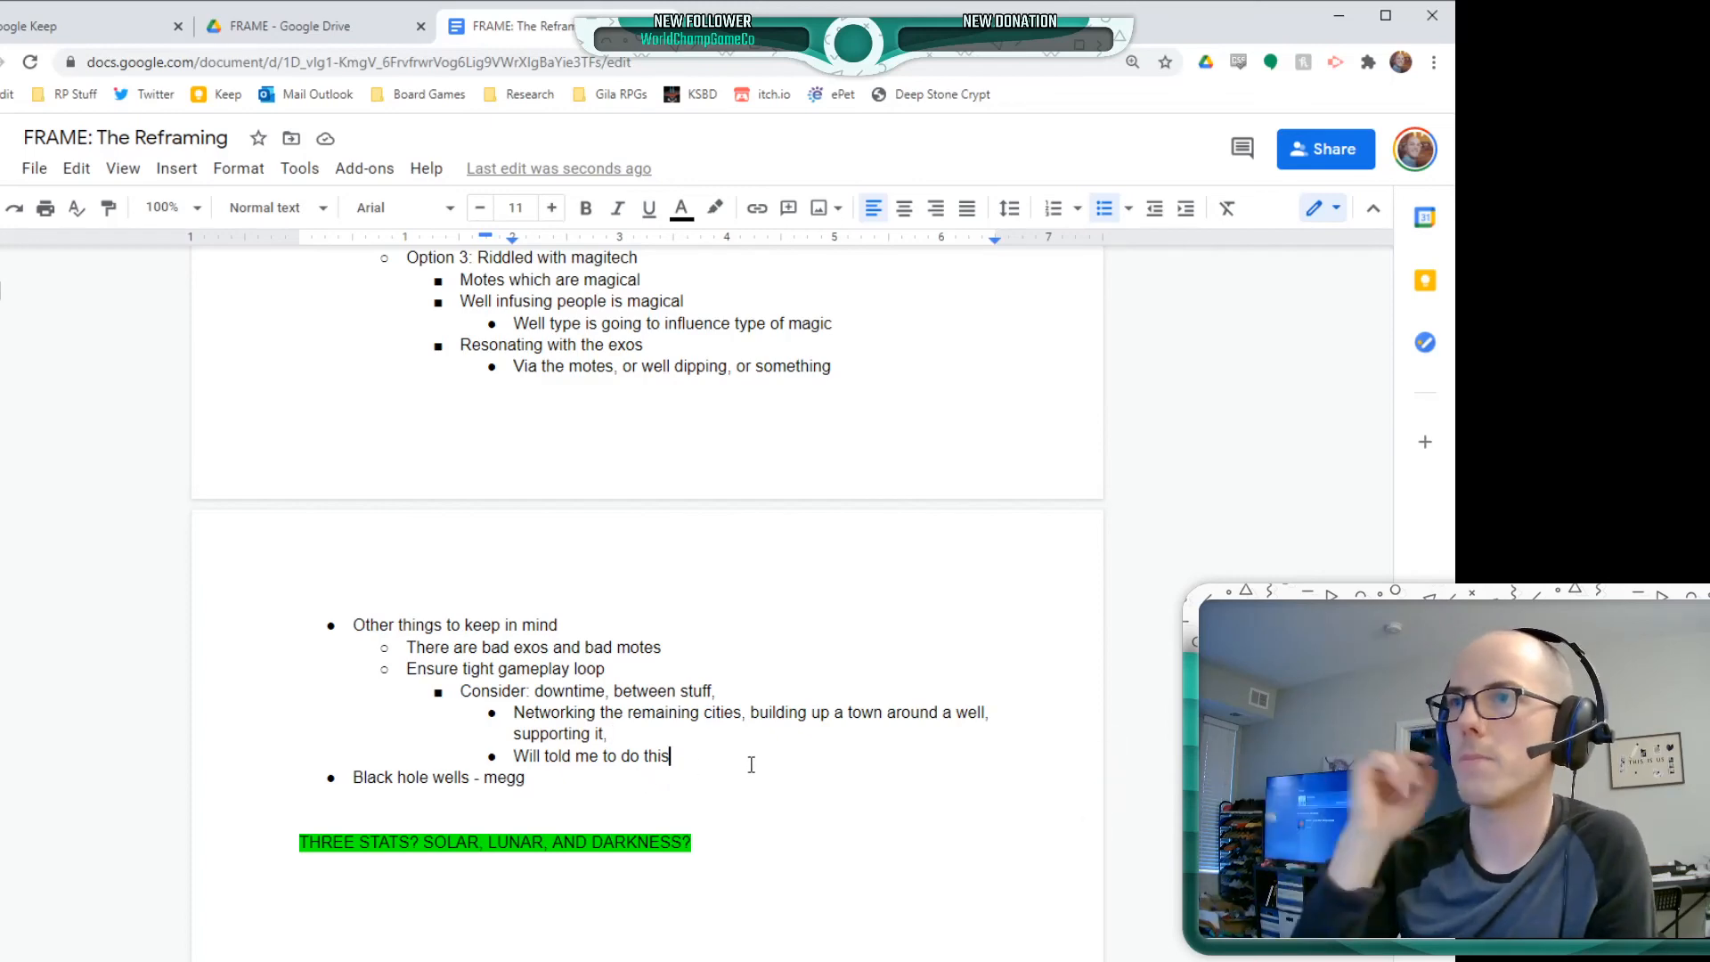
pyautogui.press('Return')
pyautogui.hotkey('shift', 'Tab')
pyautogui.hotkey('shift', 'Tab')
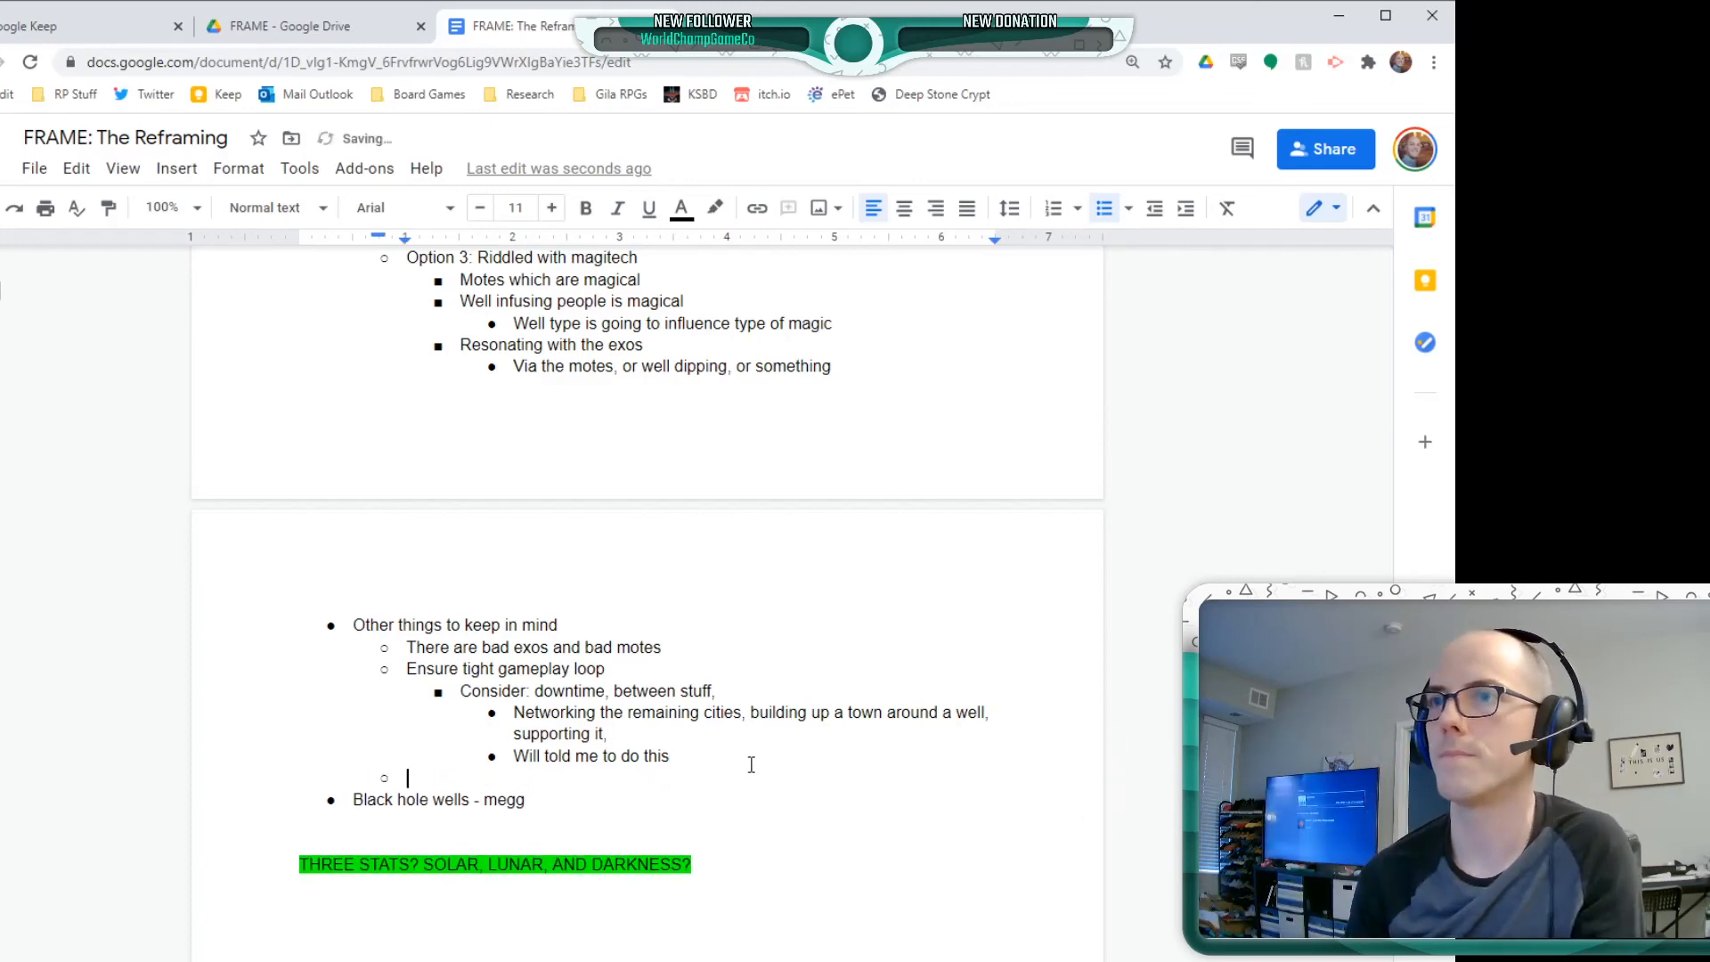
pyautogui.write('What is the ro')
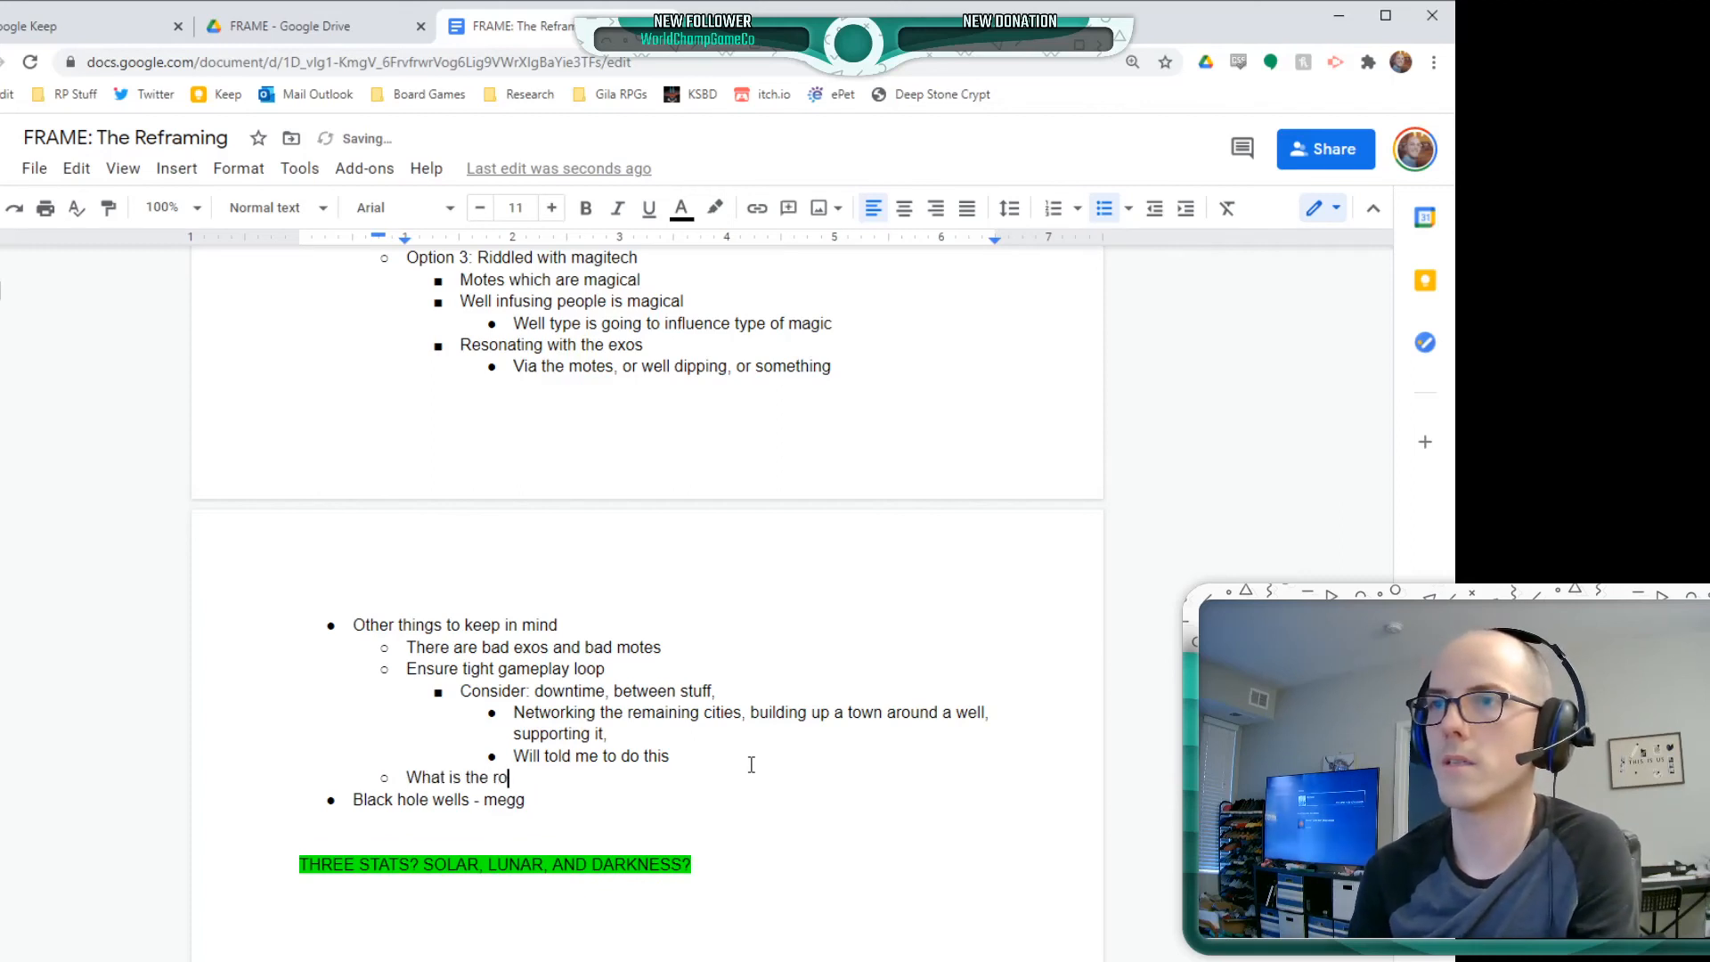
pyautogui.write('le of the exos?')
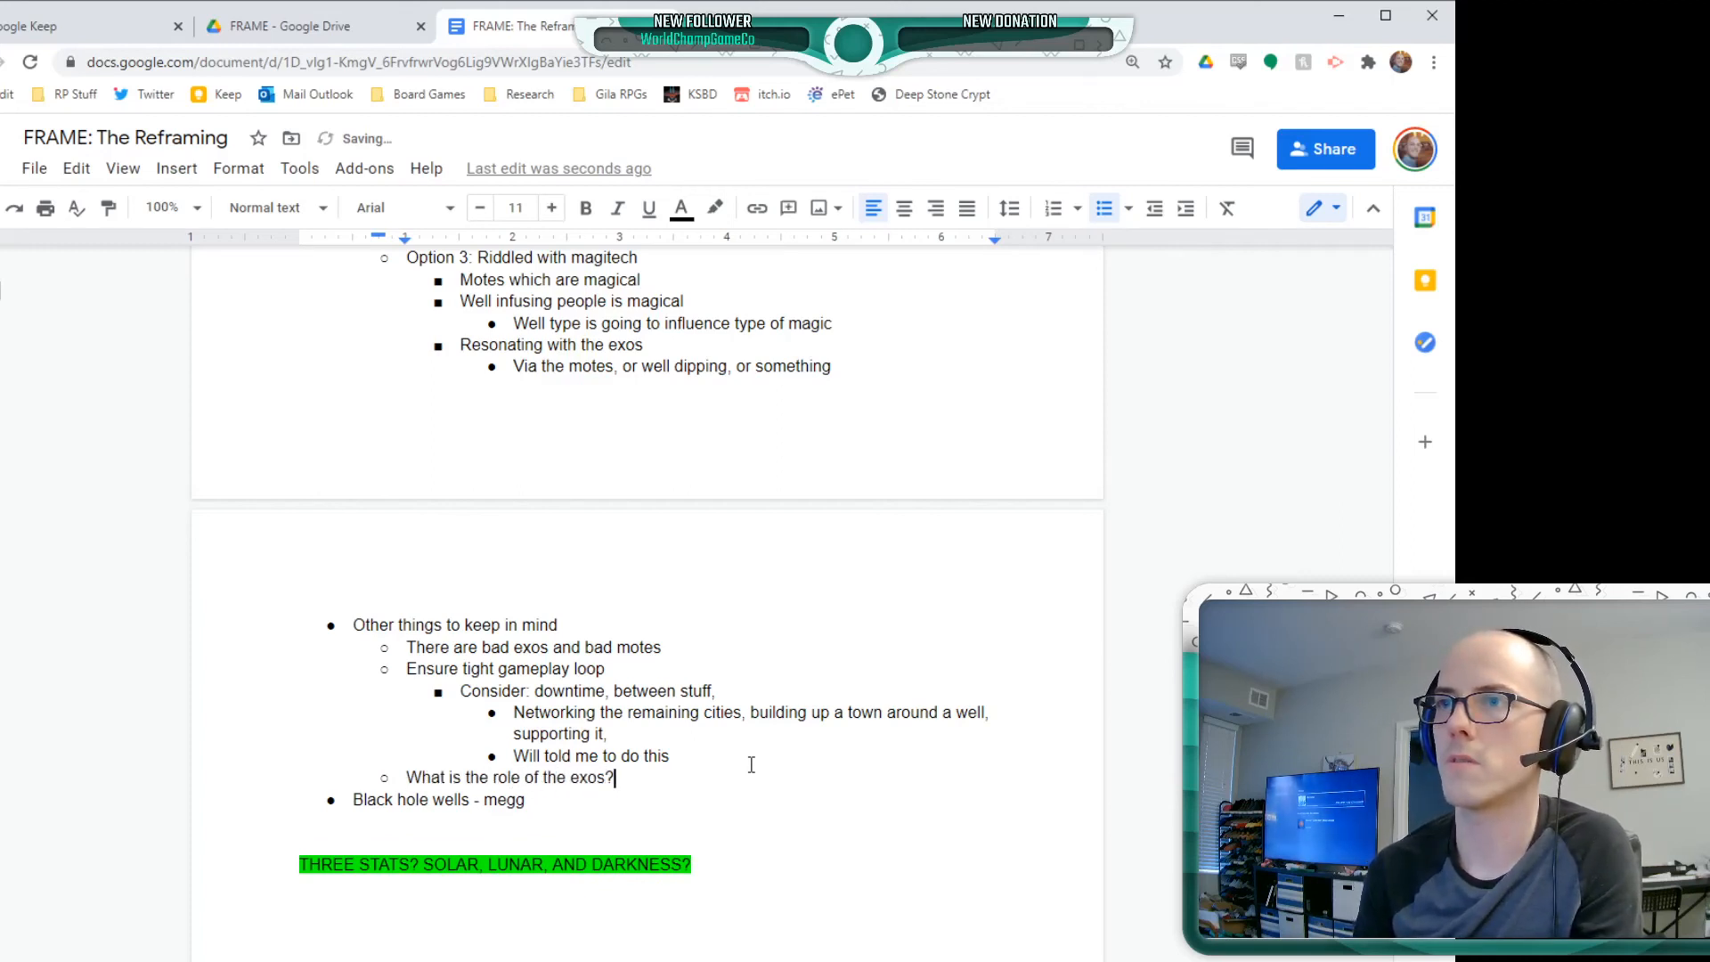
# Nest the bullet "How are they perceived?" under the question about the role of the exos
pyautogui.press('Return')
pyautogui.press('Tab')
pyautogui.write('How ar')
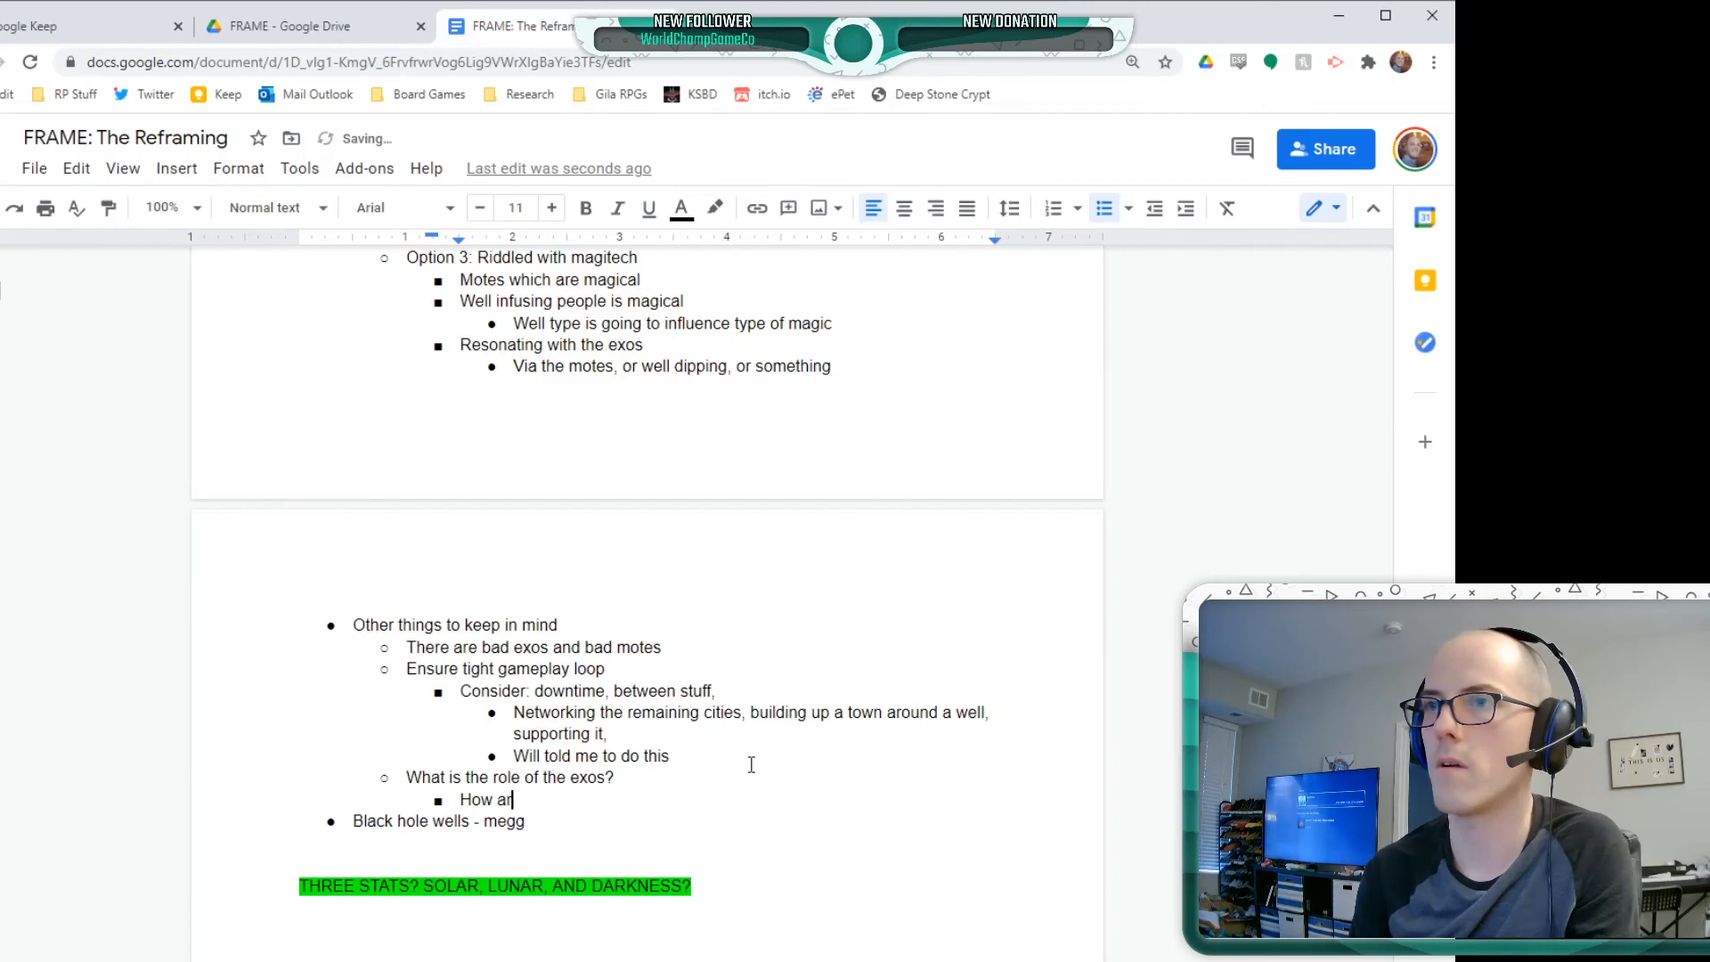
pyautogui.write('e they per')
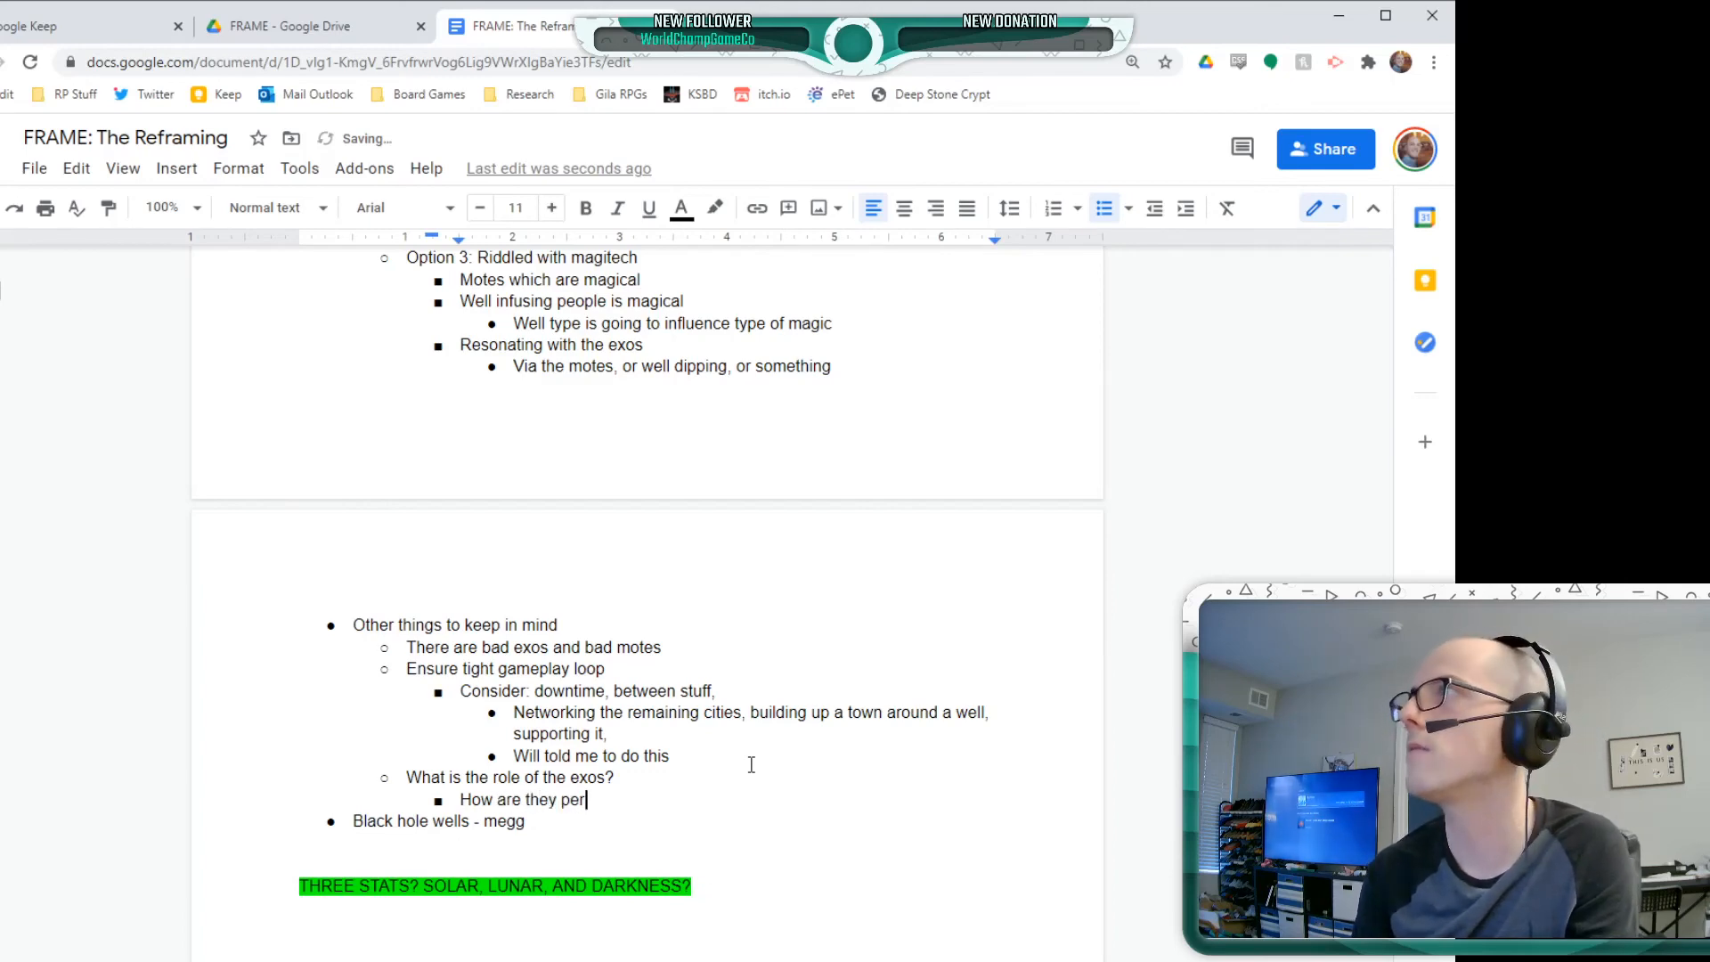
pyautogui.write('ceived?')
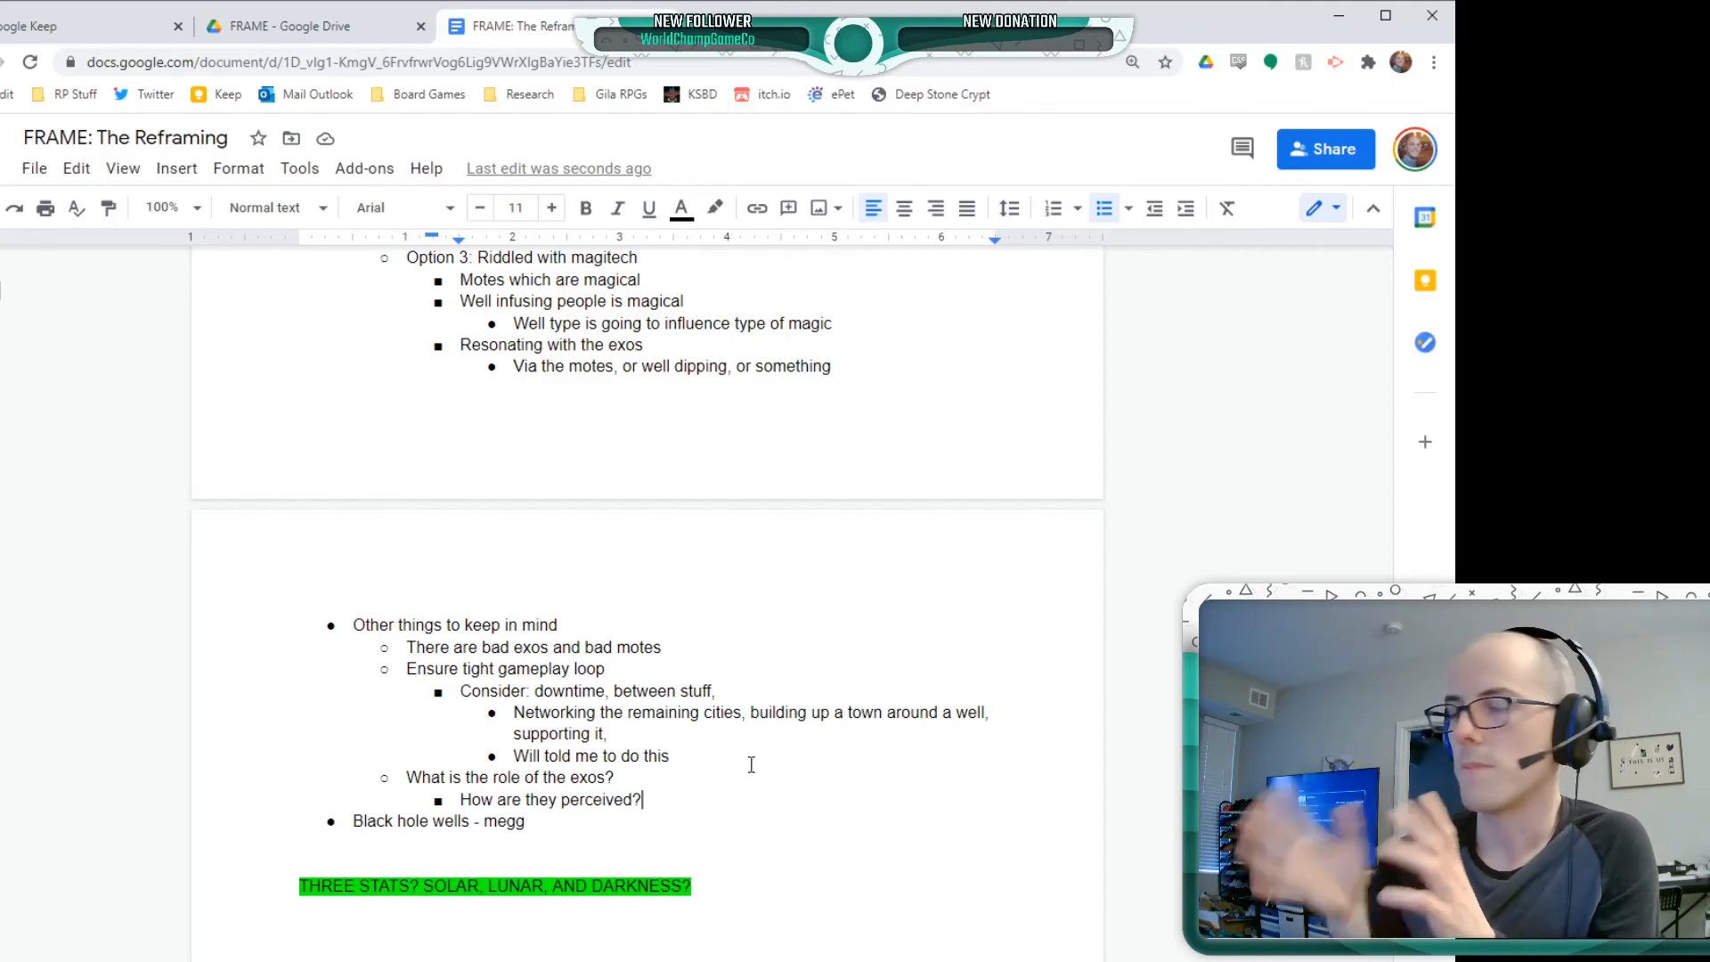
# Review the existing setting notes, from the motes ideas and DIM Premise through the exo and Magitech options
pyautogui.scroll(15, 750, 764)
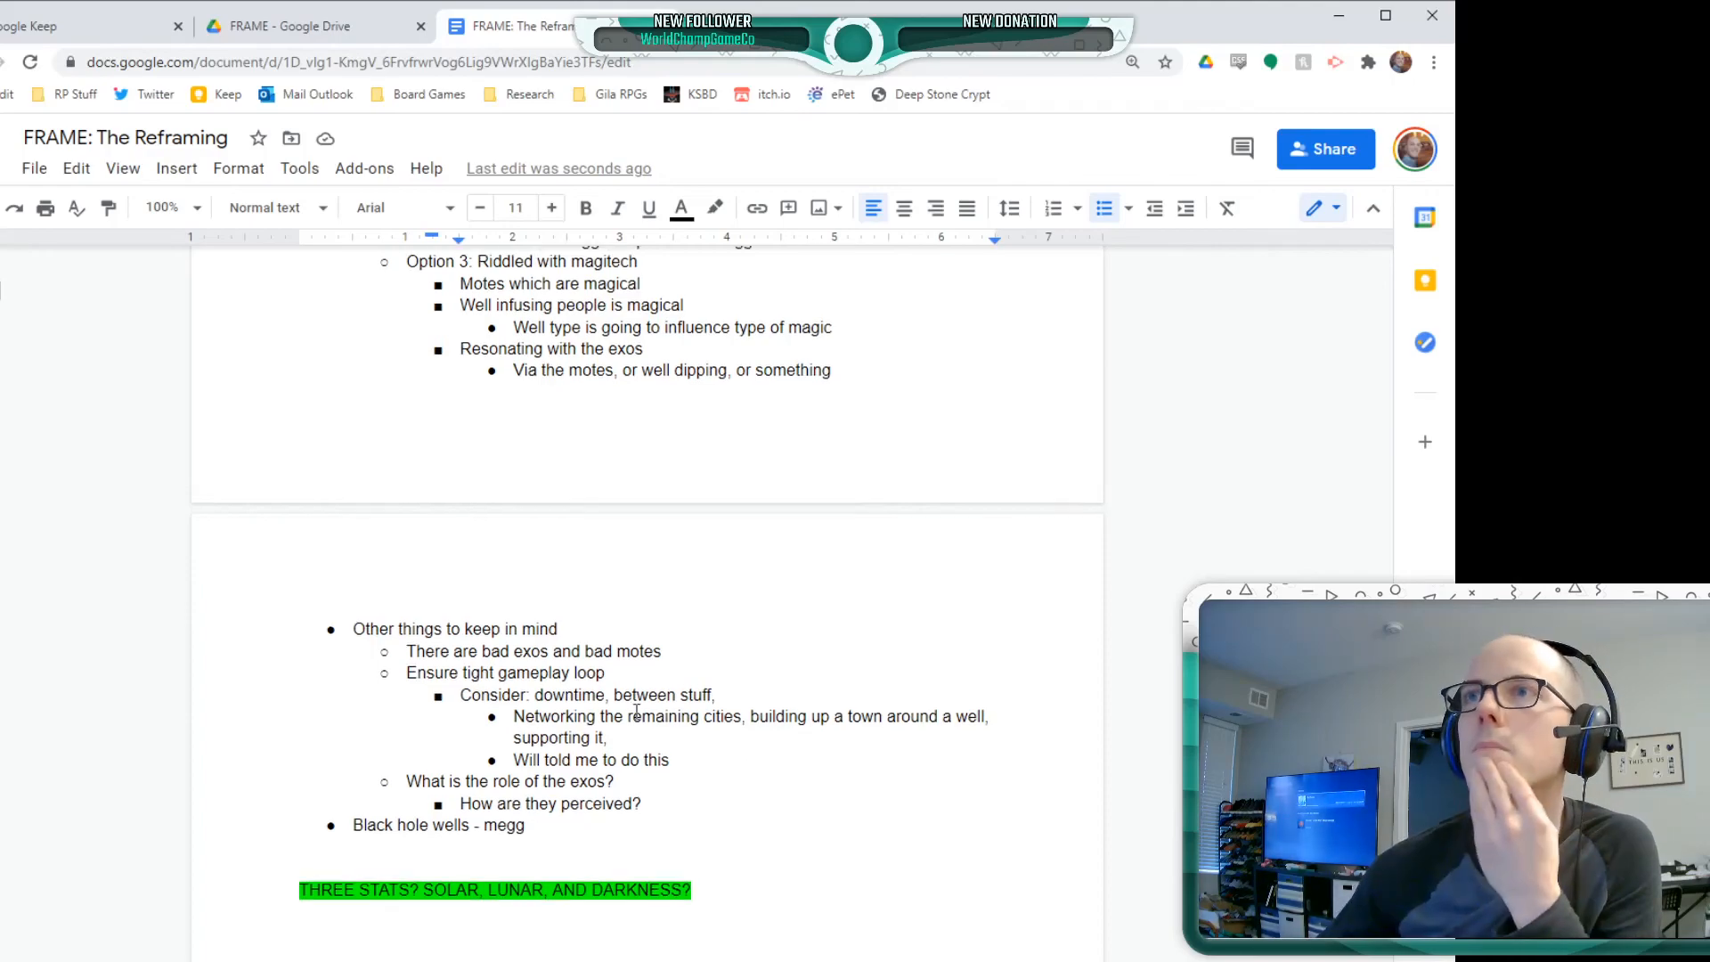
pyautogui.scroll(10, 568, 715)
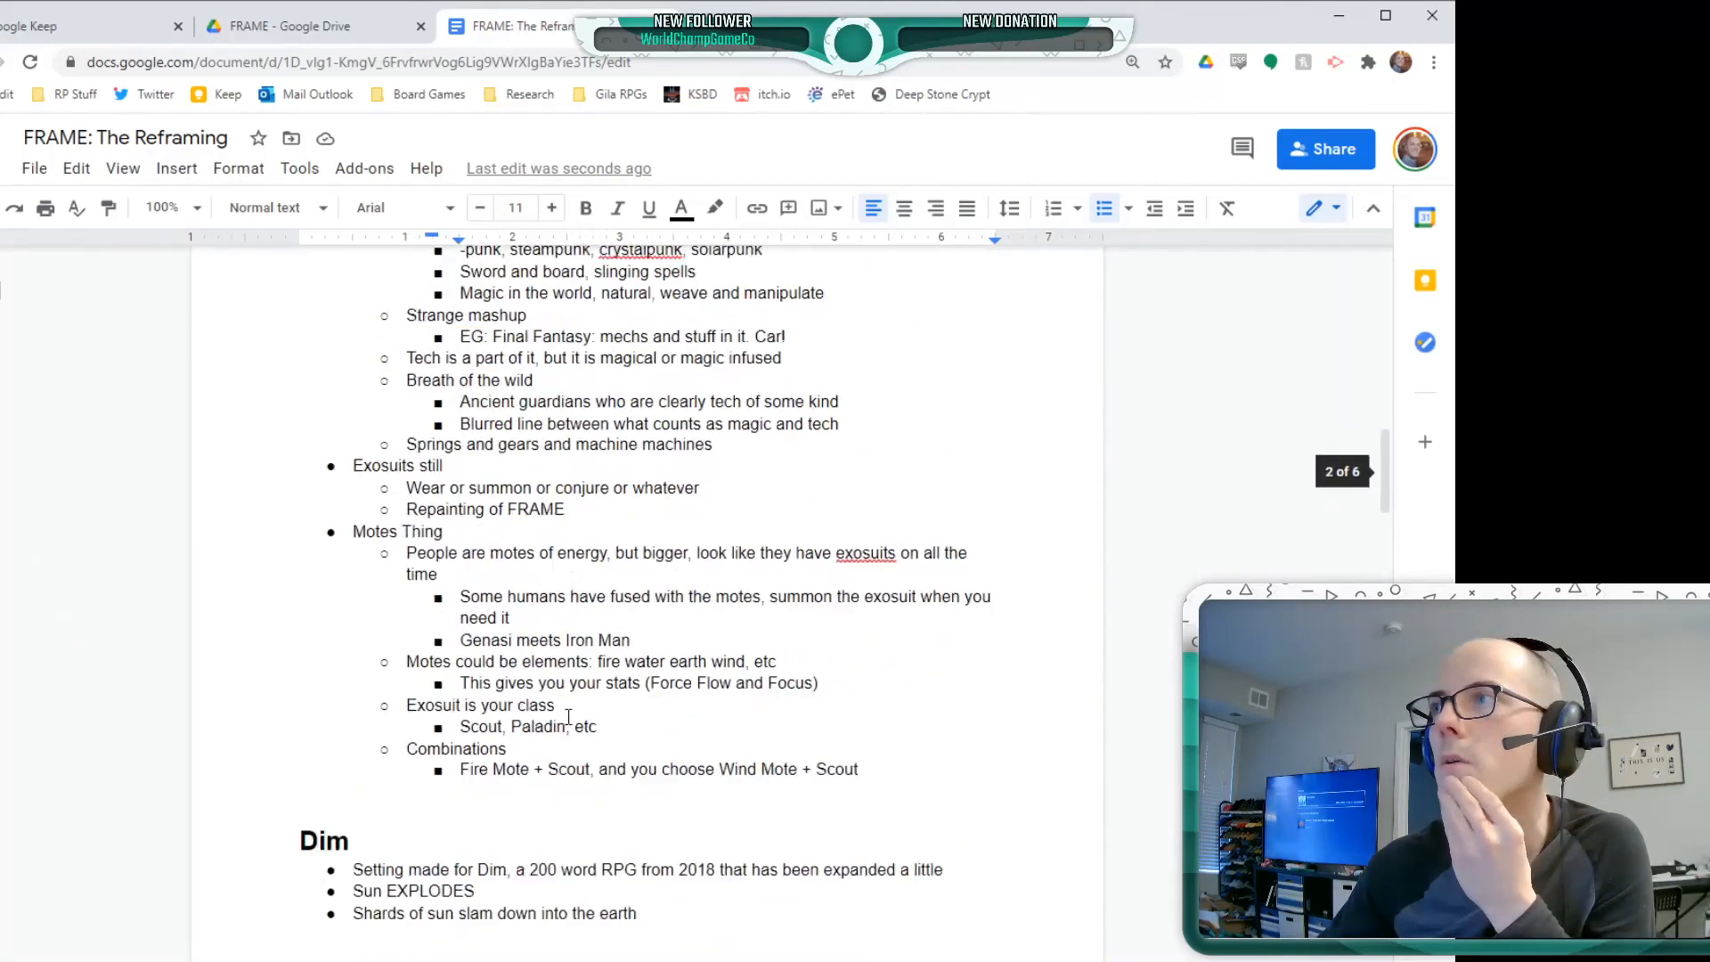
pyautogui.scroll(-17, 570, 717)
pyautogui.scroll(-14, 570, 716)
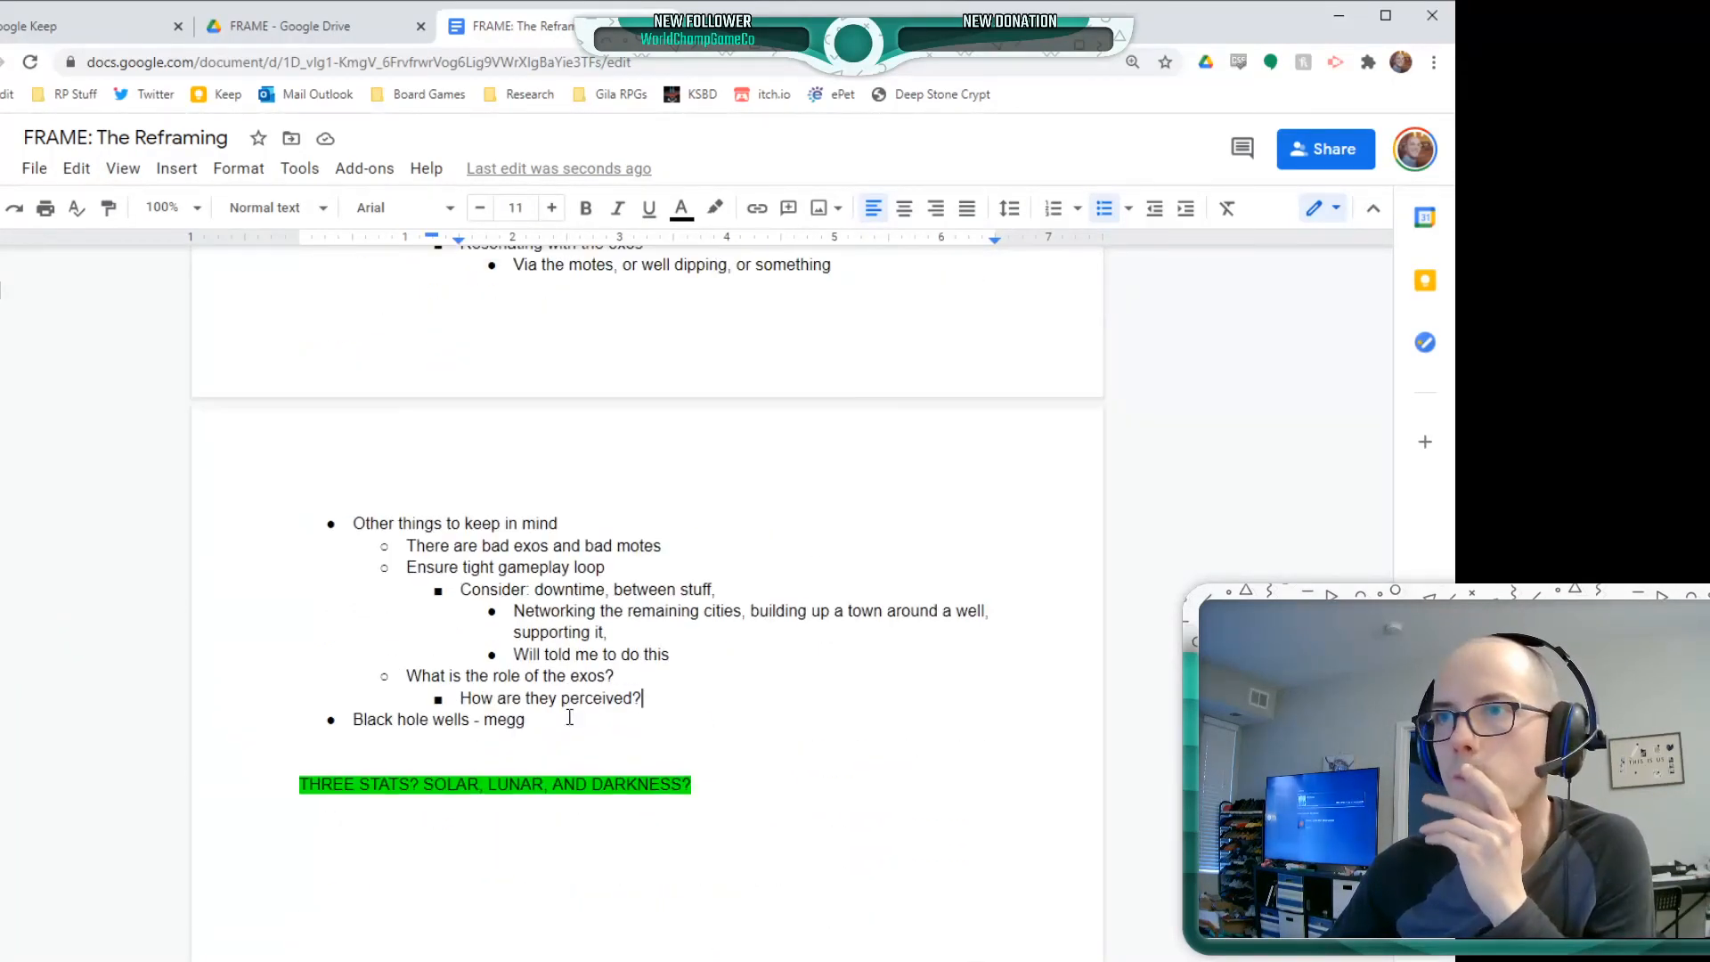
pyautogui.scroll(8, 673, 688)
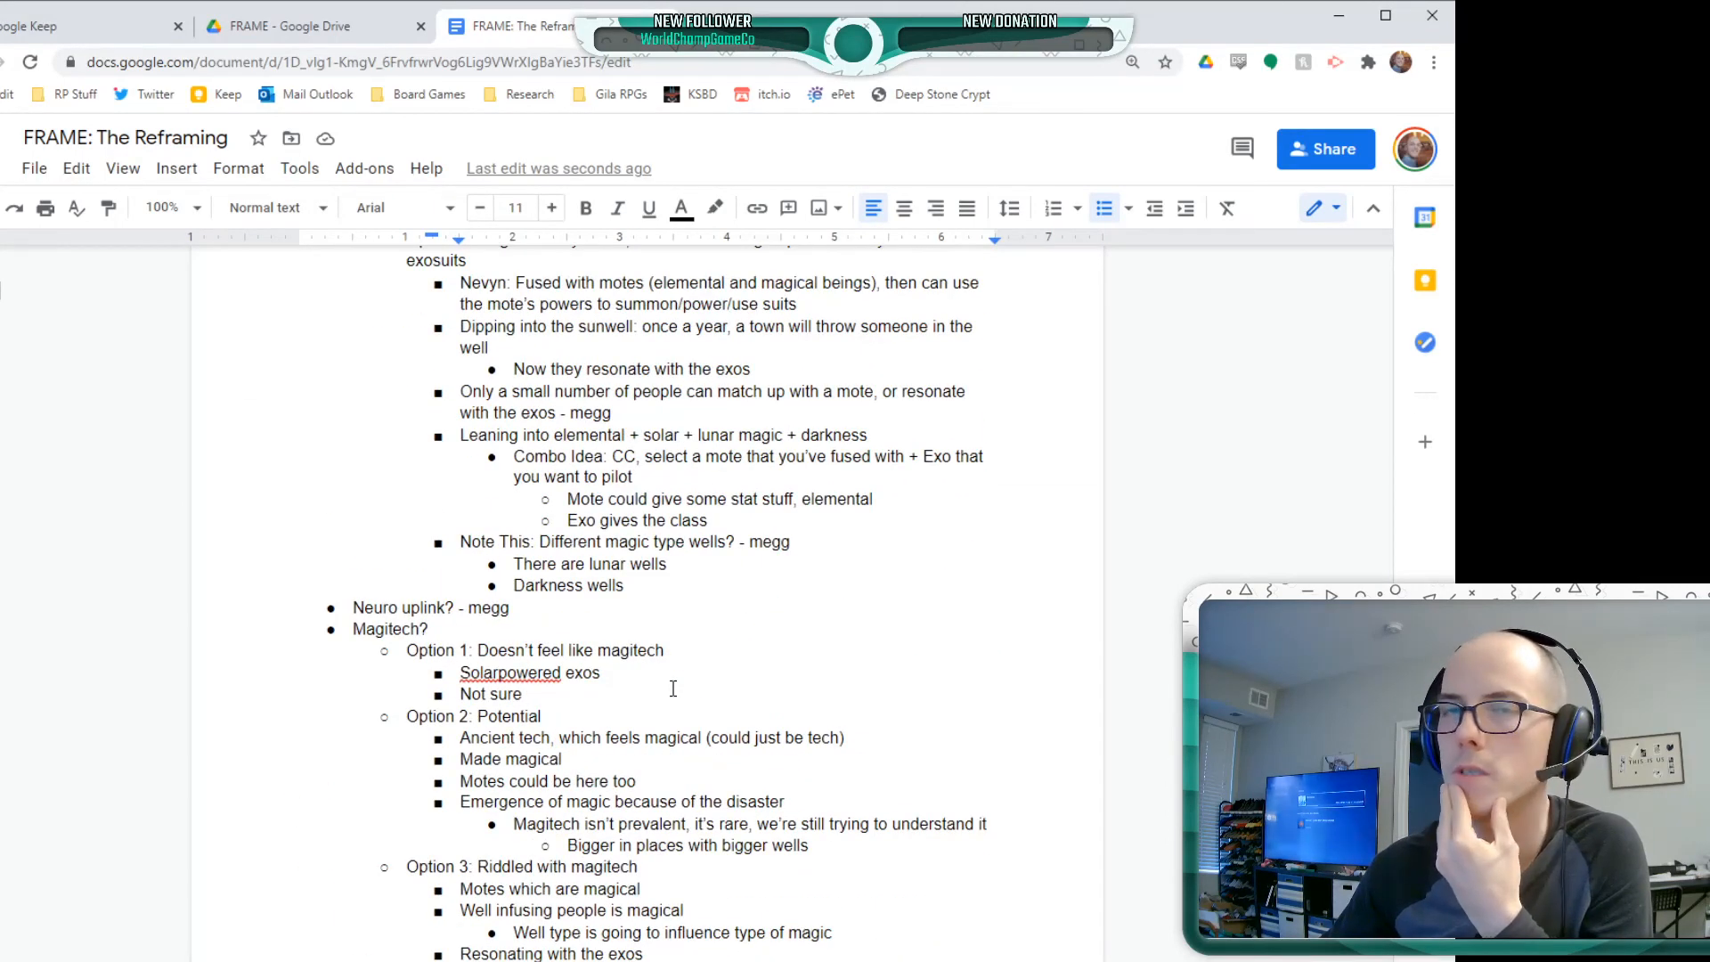
pyautogui.scroll(-8, 674, 689)
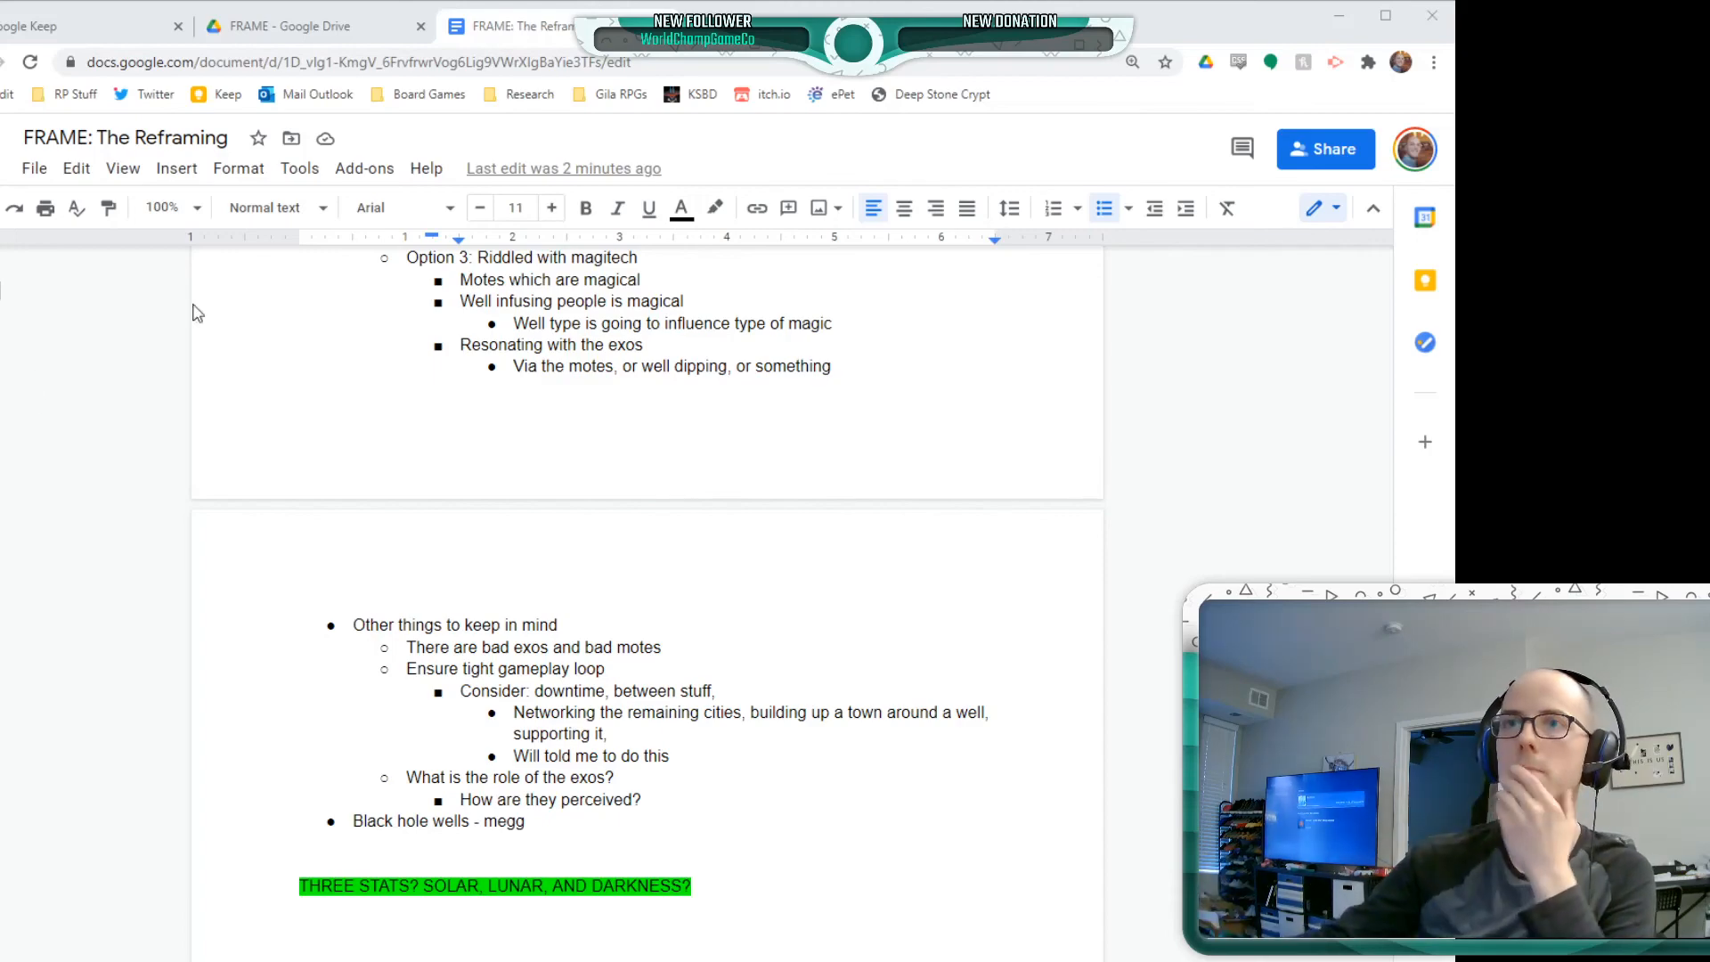
pyautogui.scroll(15, 460, 737)
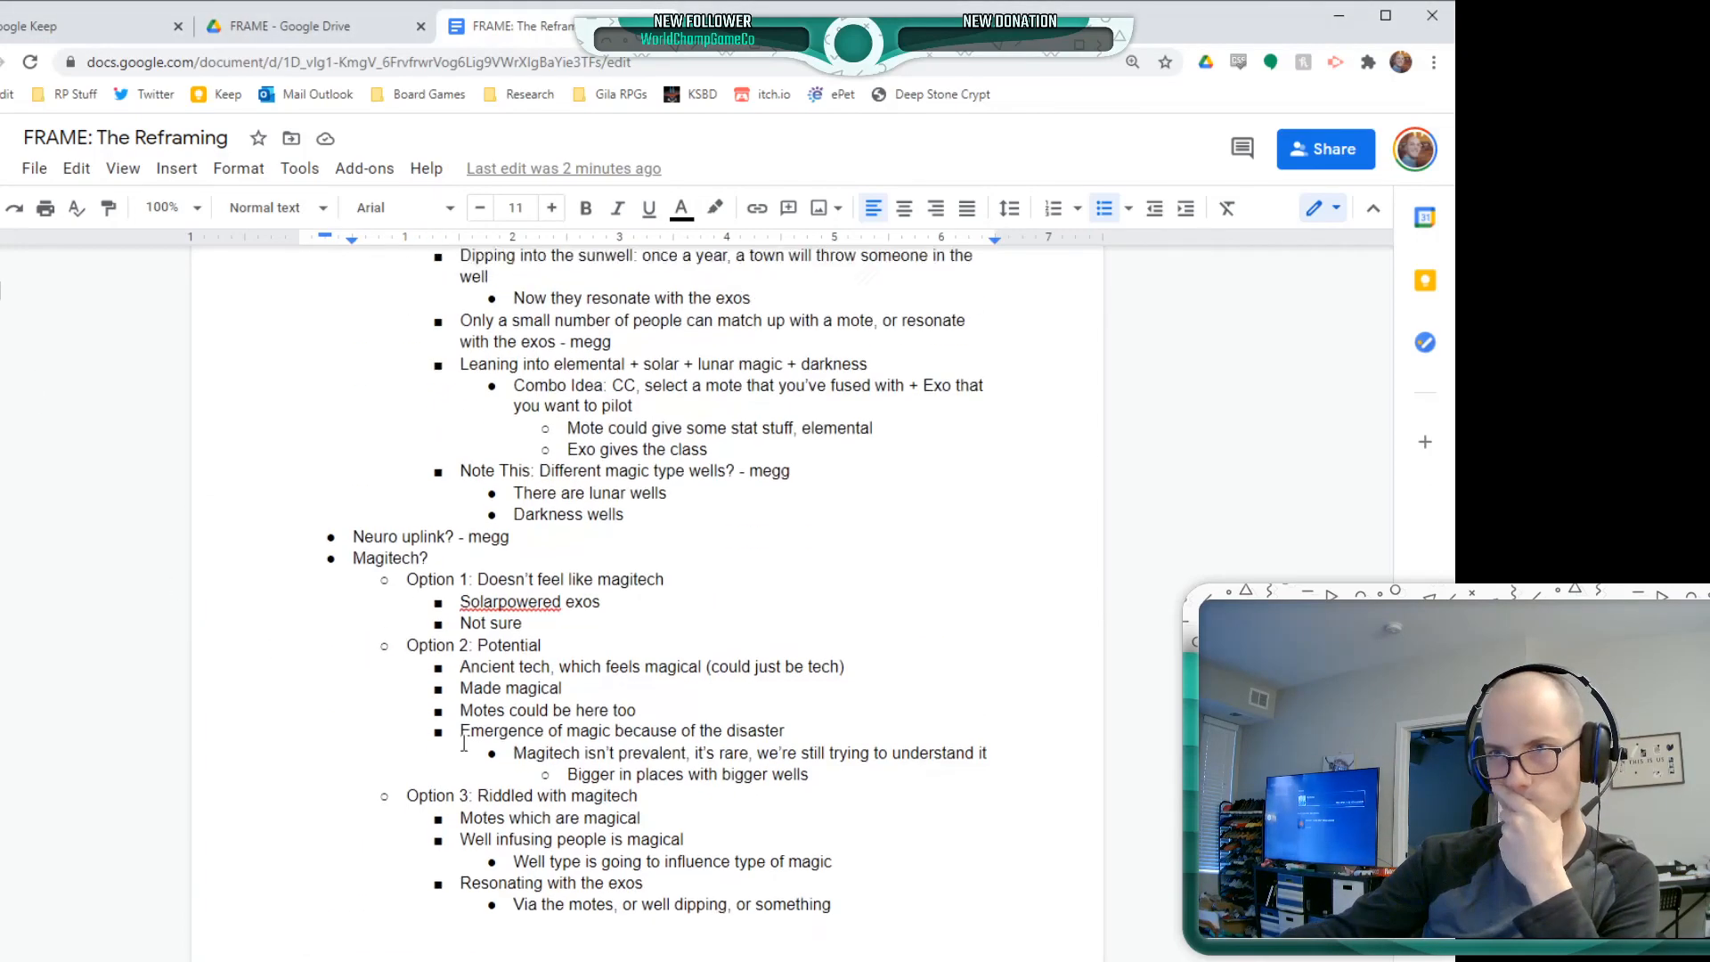
pyautogui.scroll(5, 461, 737)
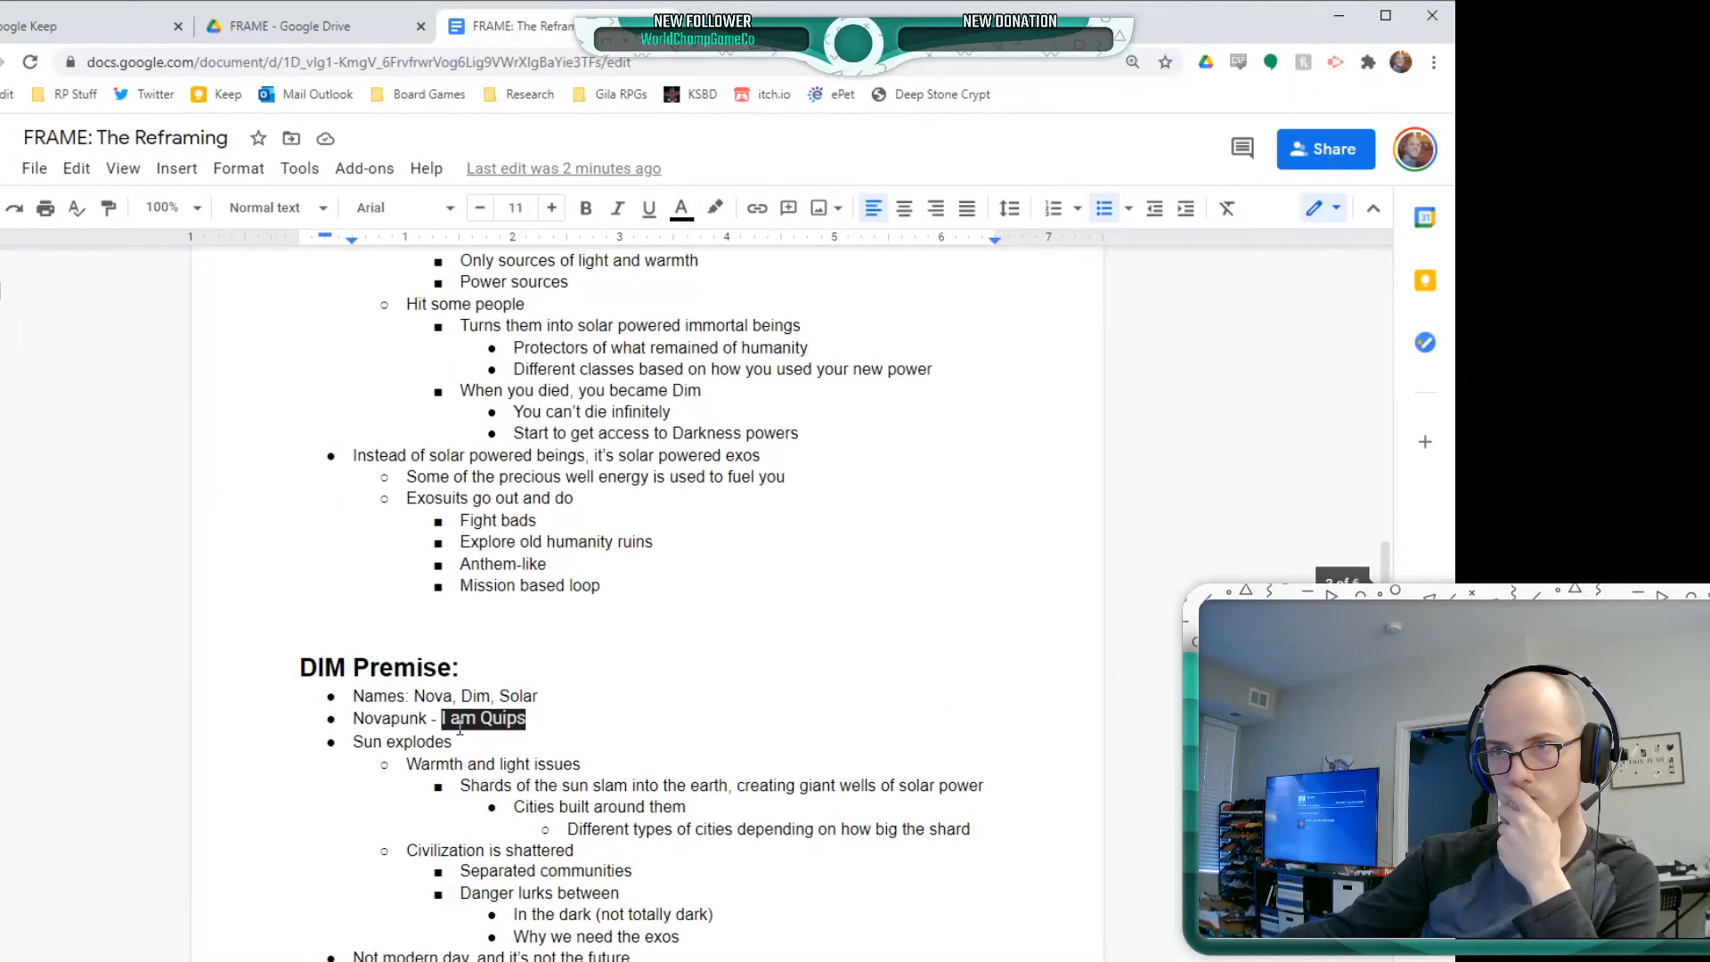
pyautogui.scroll(-2, 460, 721)
pyautogui.scroll(-1, 459, 719)
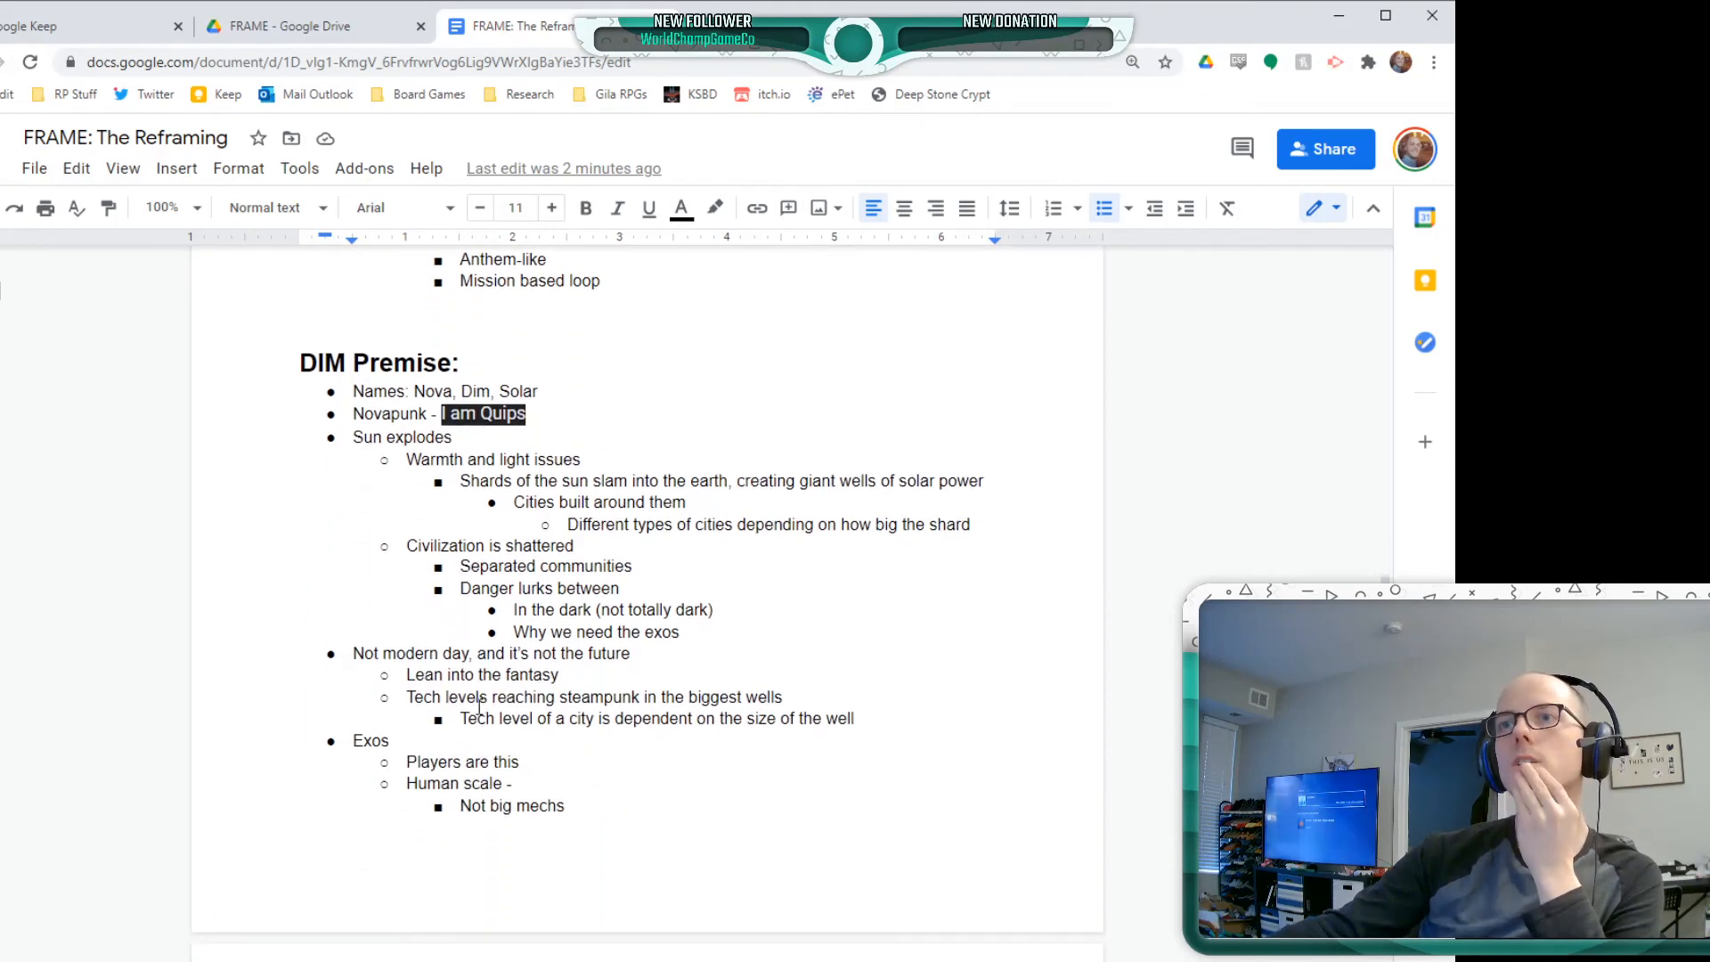
pyautogui.scroll(-5, 499, 691)
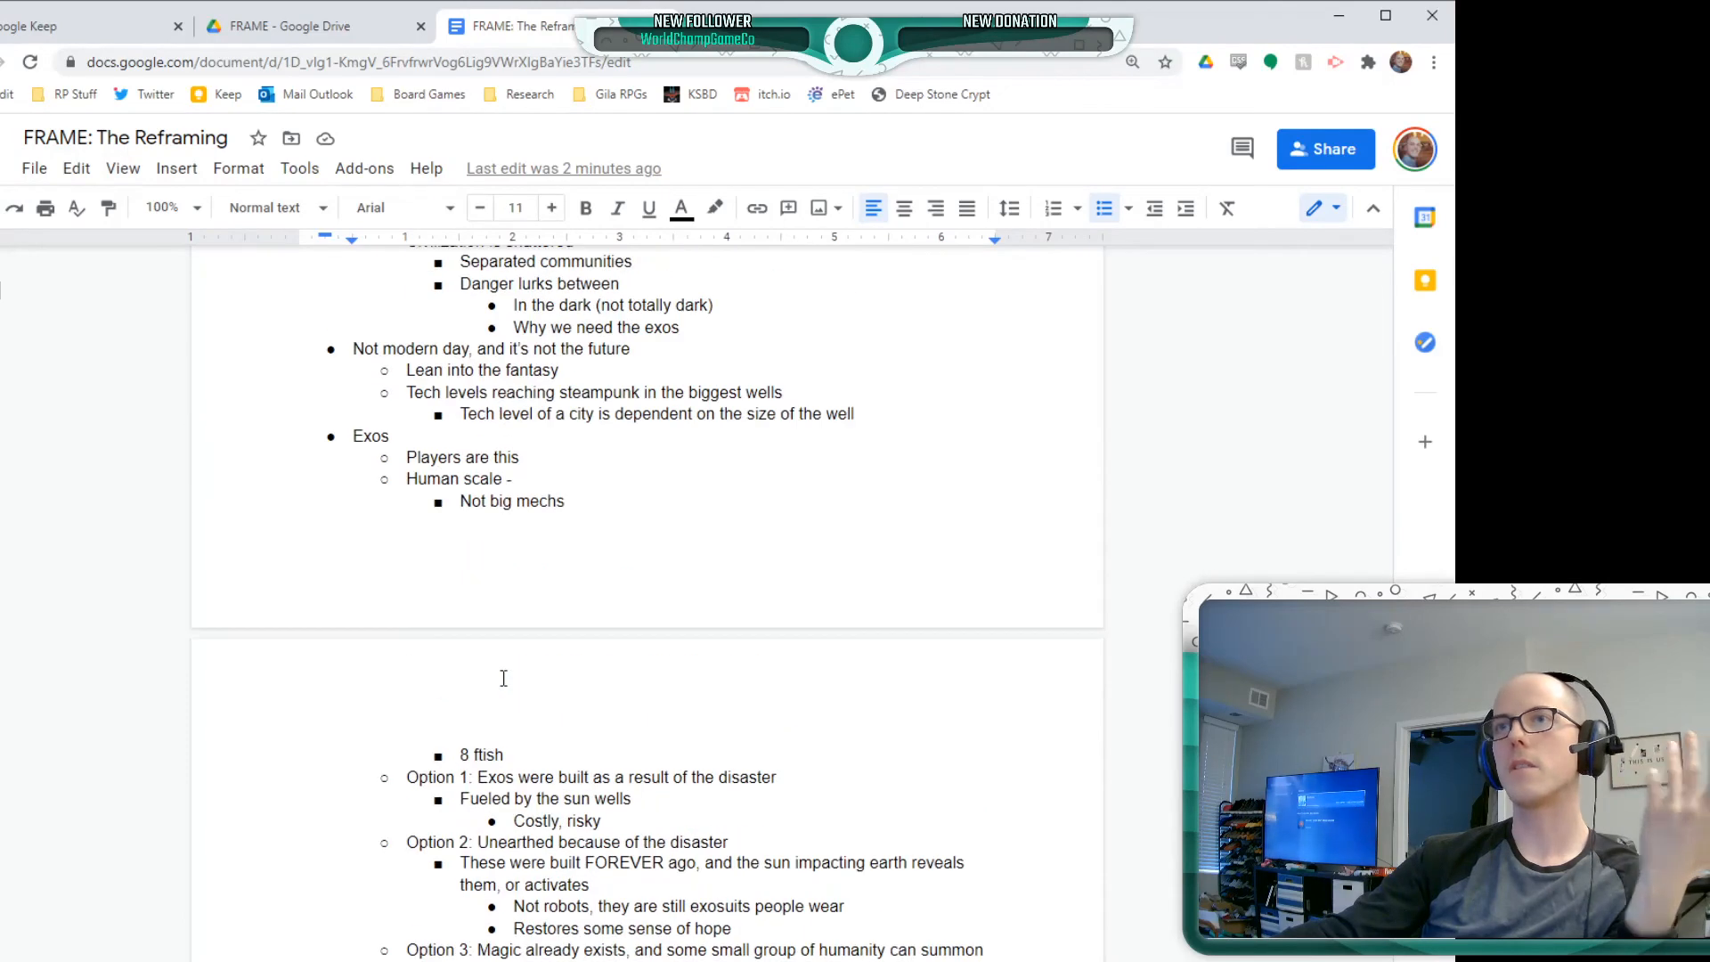
pyautogui.scroll(2, 507, 679)
pyautogui.scroll(-3, 505, 674)
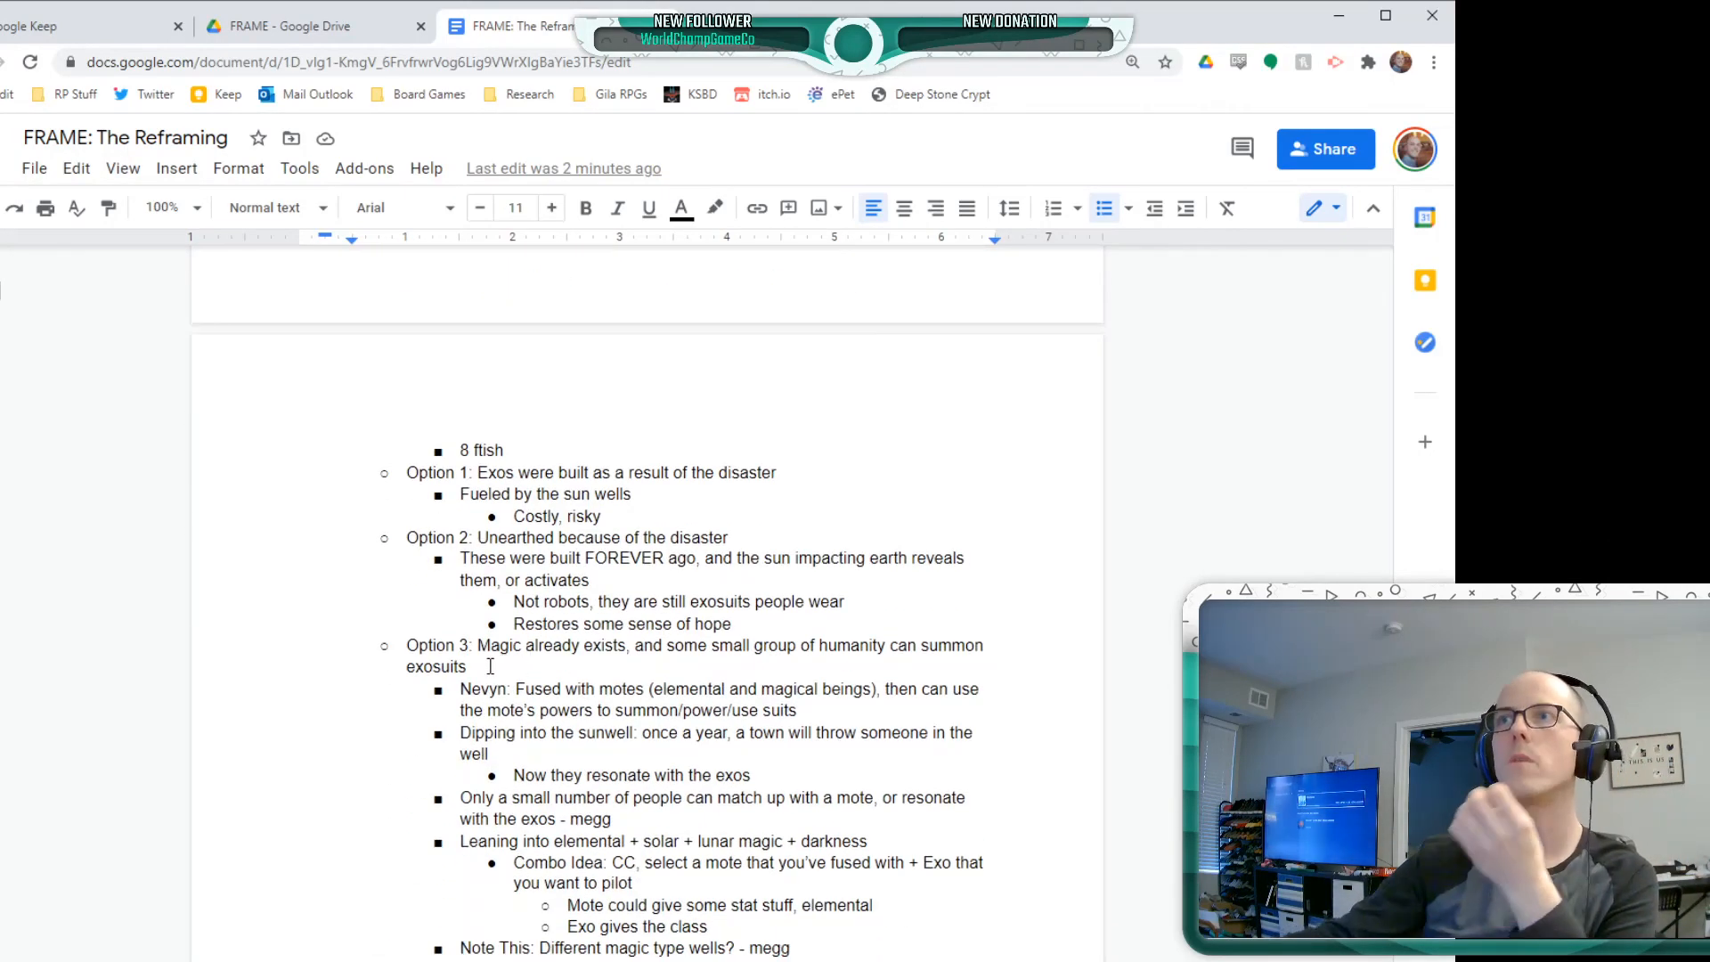
pyautogui.scroll(2, 432, 710)
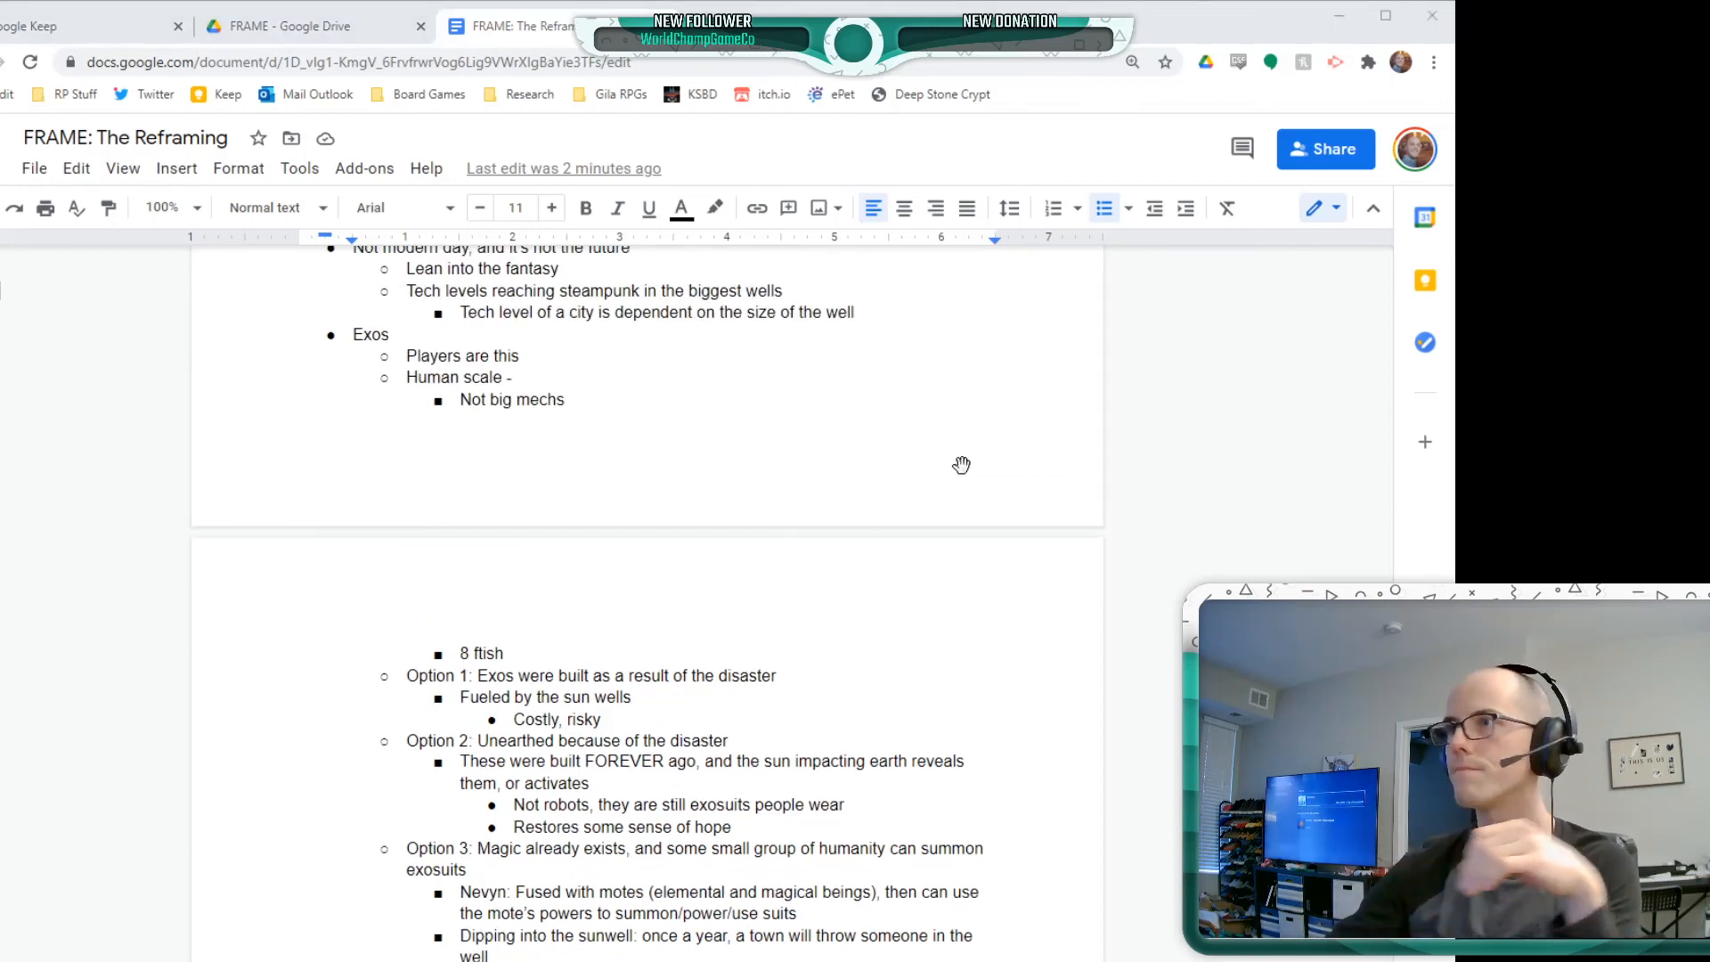
pyautogui.scroll(-2, 240, 498)
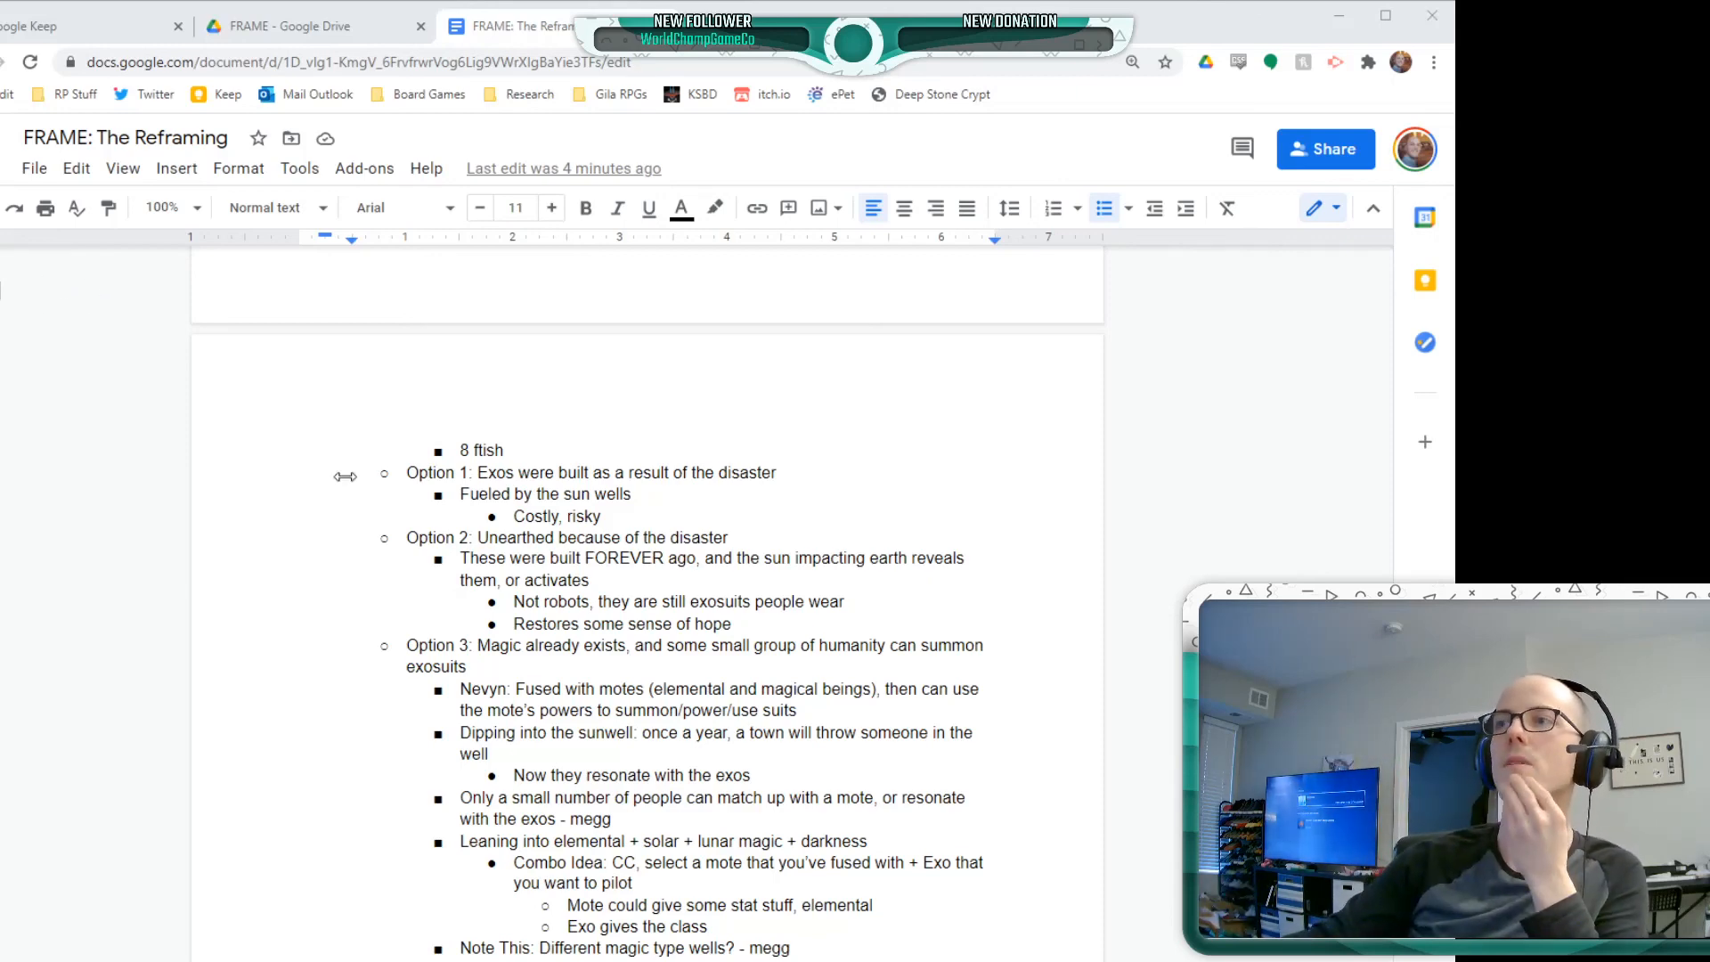
pyautogui.click(235, 557)
pyautogui.scroll(8, 235, 557)
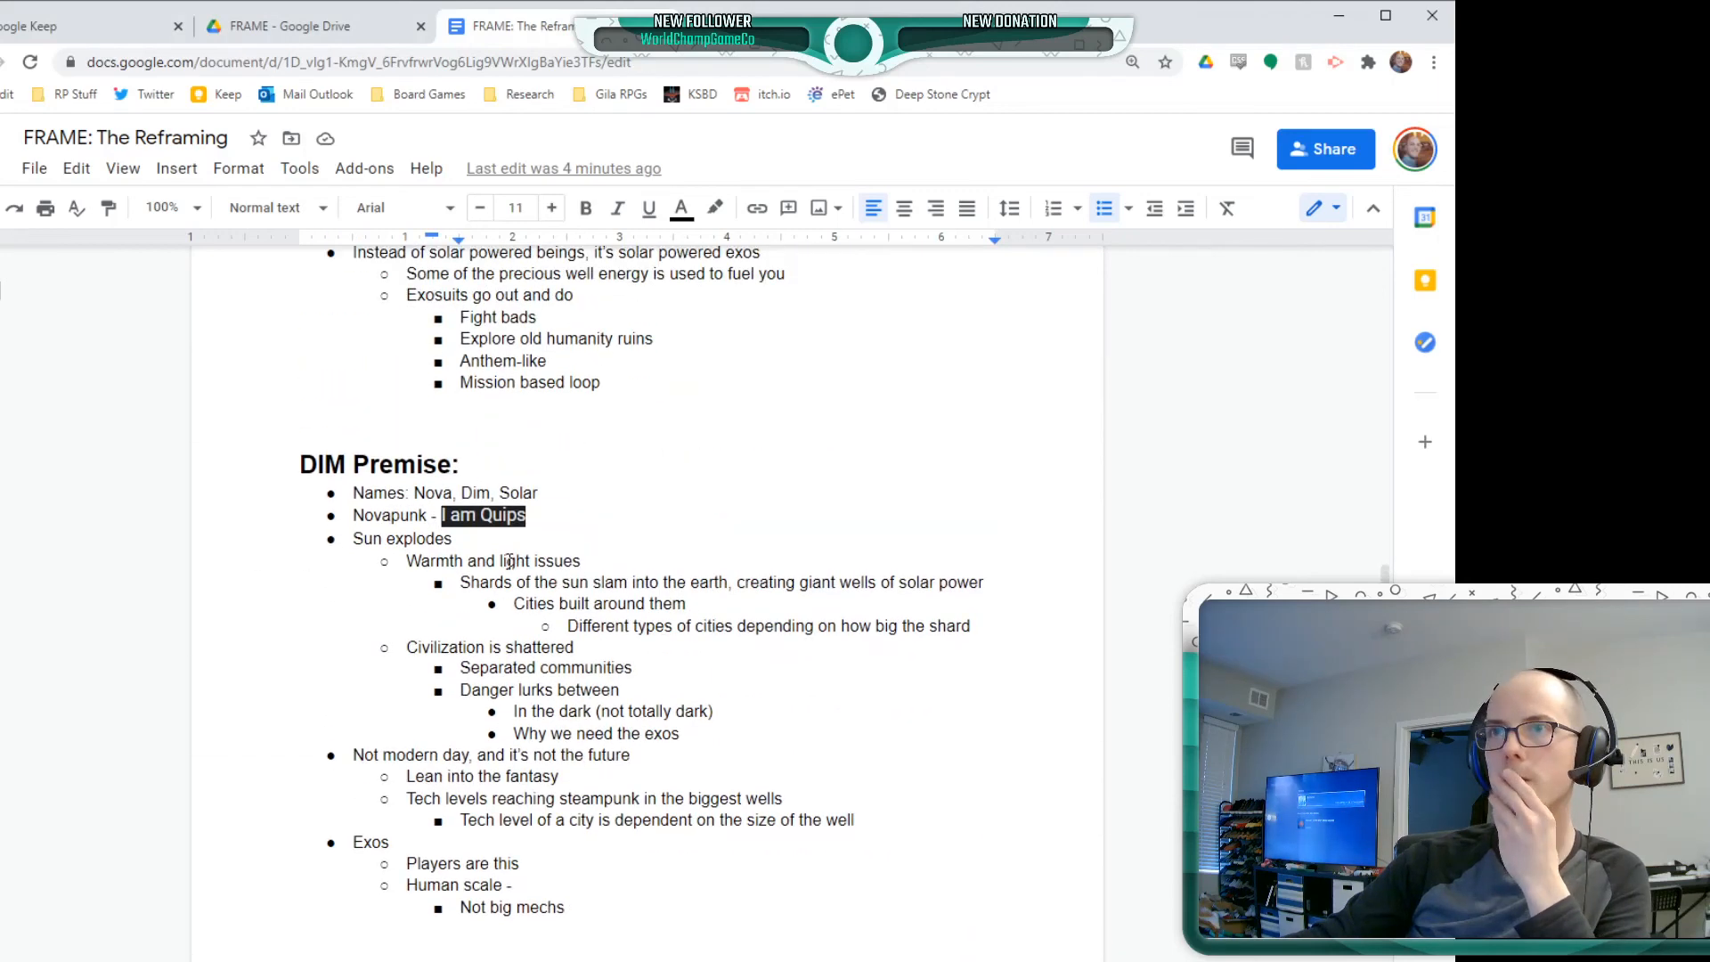
pyautogui.scroll(-7, 524, 607)
pyautogui.scroll(4, 524, 607)
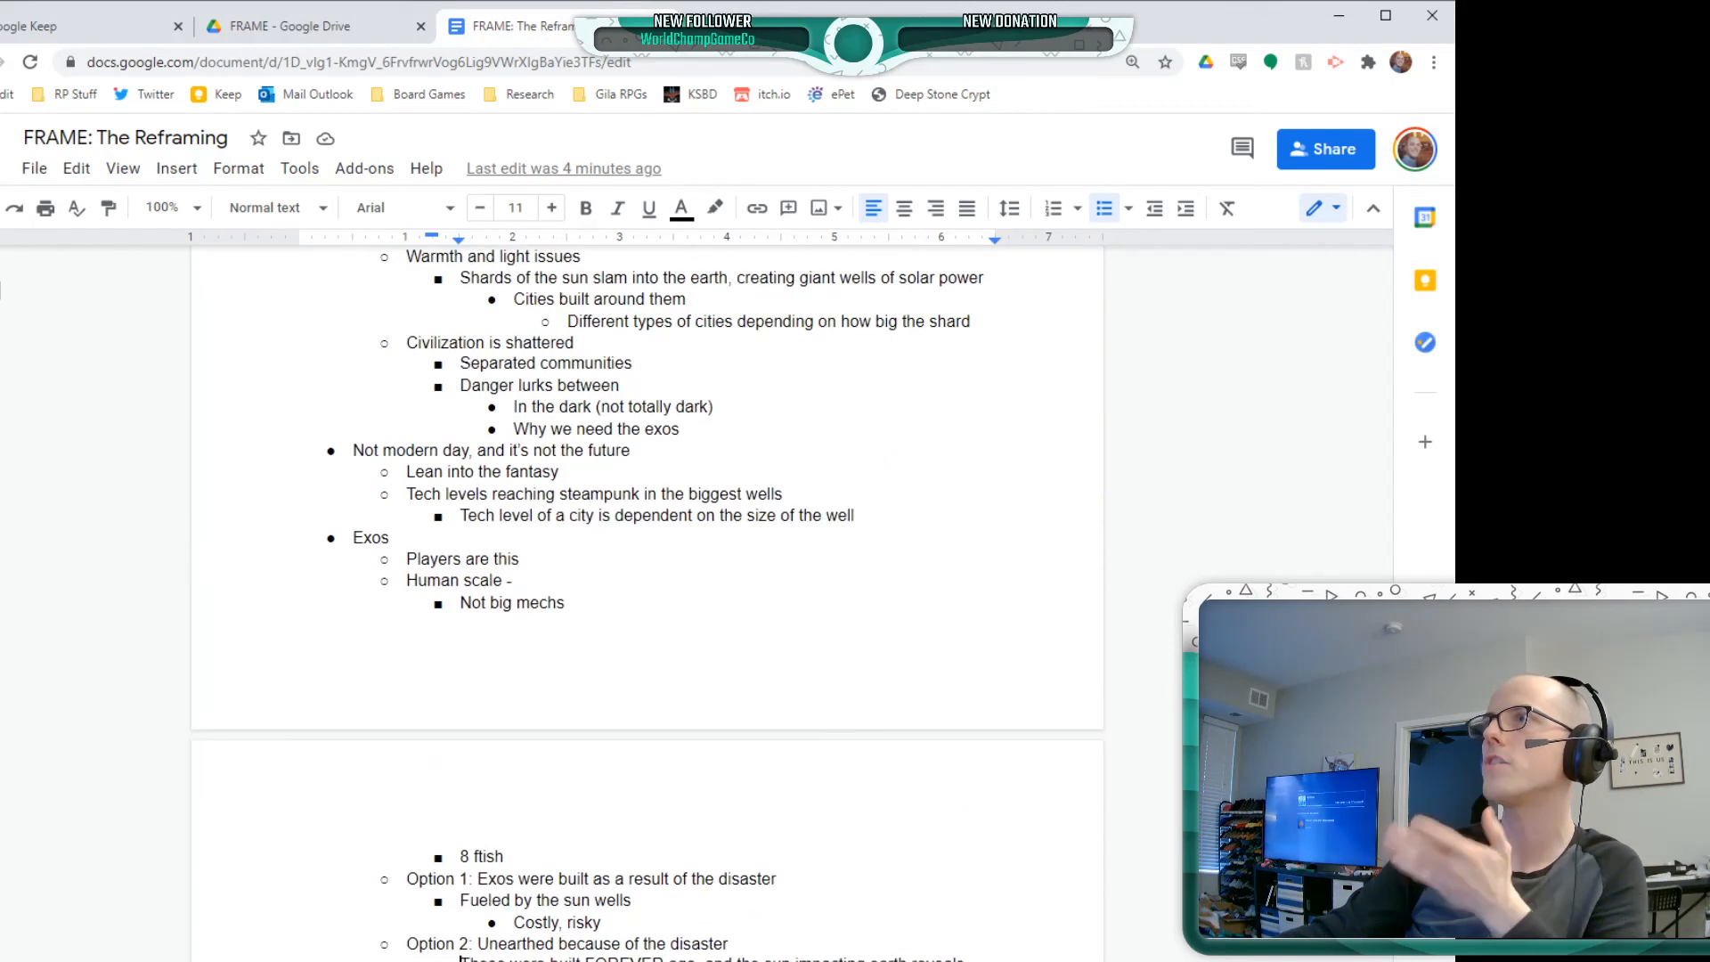